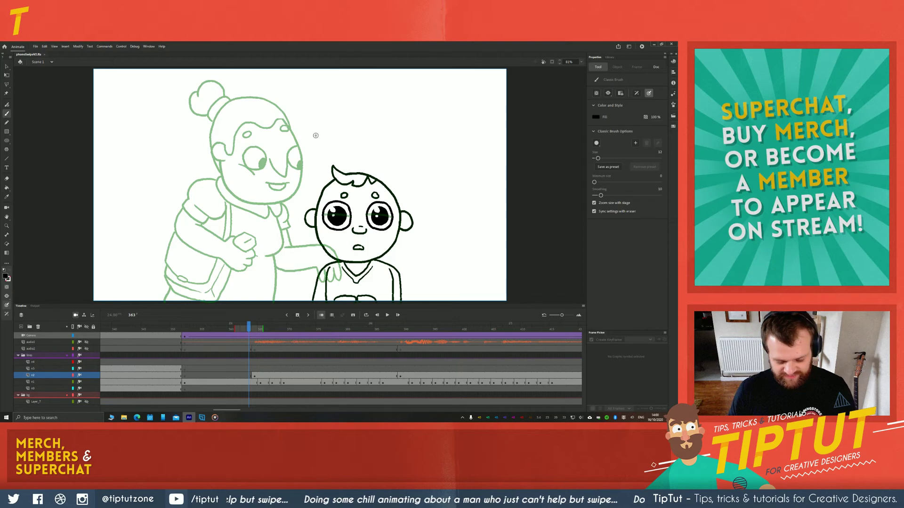
Test the brush with a few strokes over the woman's face and close the document without saving the changes
mouse_move(284, 135)
left_mouse_down()
mouse_move(265, 139)
mouse_move(233, 166)
left_mouse_up()
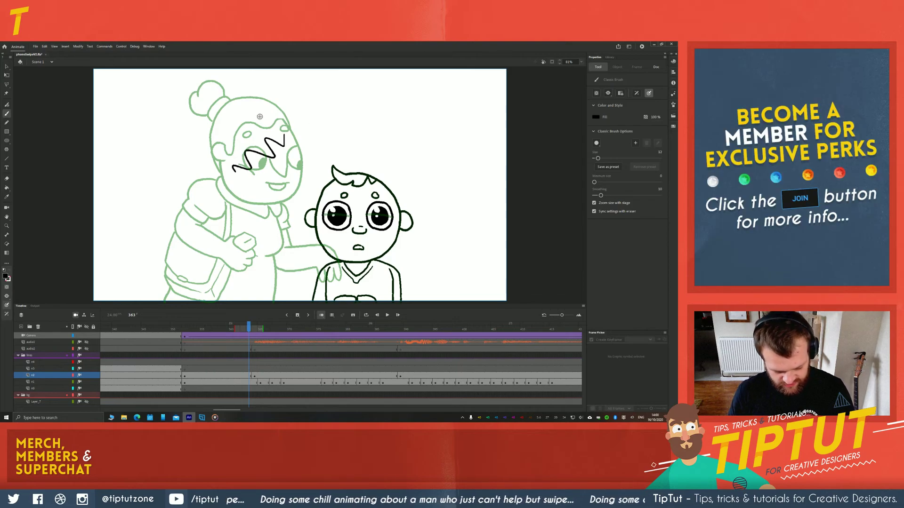
mouse_move(259, 117)
left_mouse_down()
mouse_move(259, 126)
mouse_move(246, 124)
left_mouse_up()
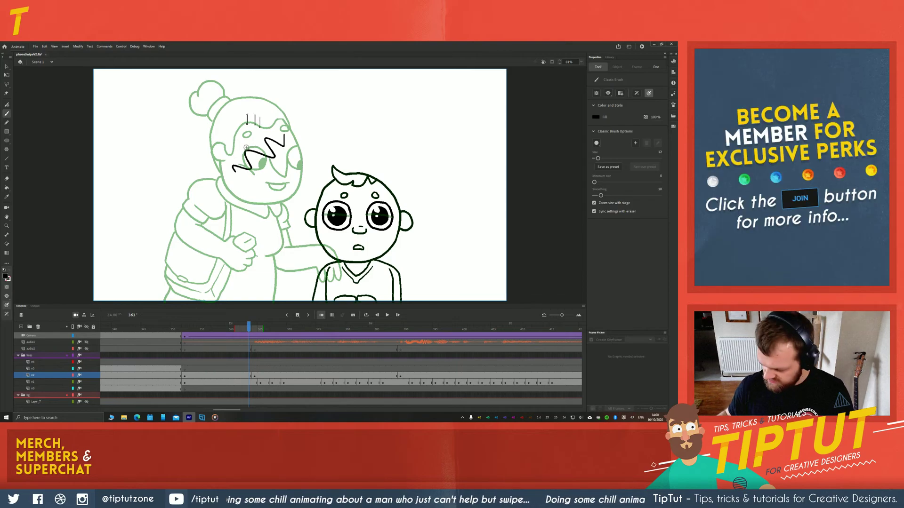
left_click(668, 45)
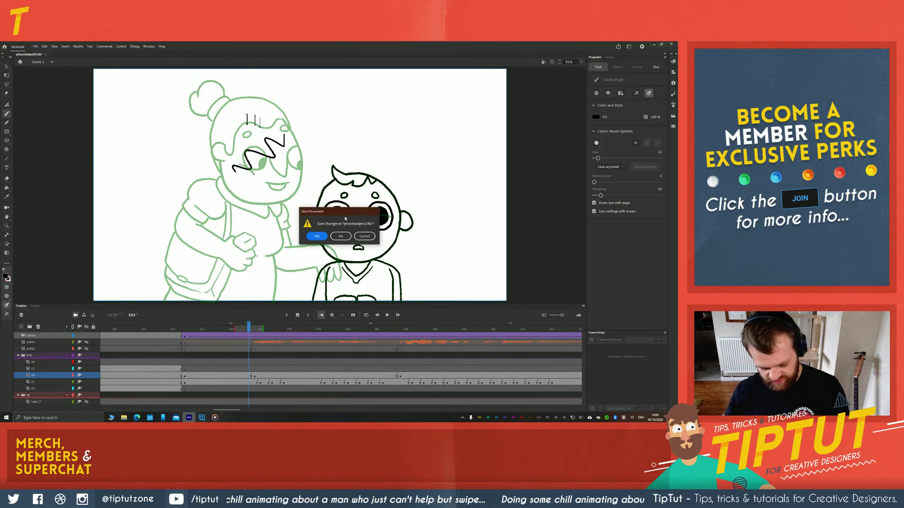
left_click(341, 236)
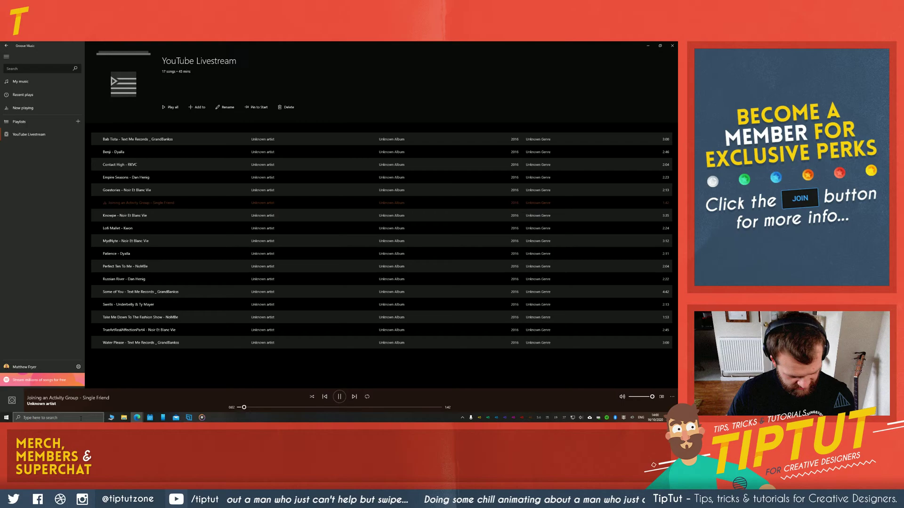
Relaunch Adobe Animate 2020 and enlarge the timeline to show the full stack of layers
left_click(81, 419)
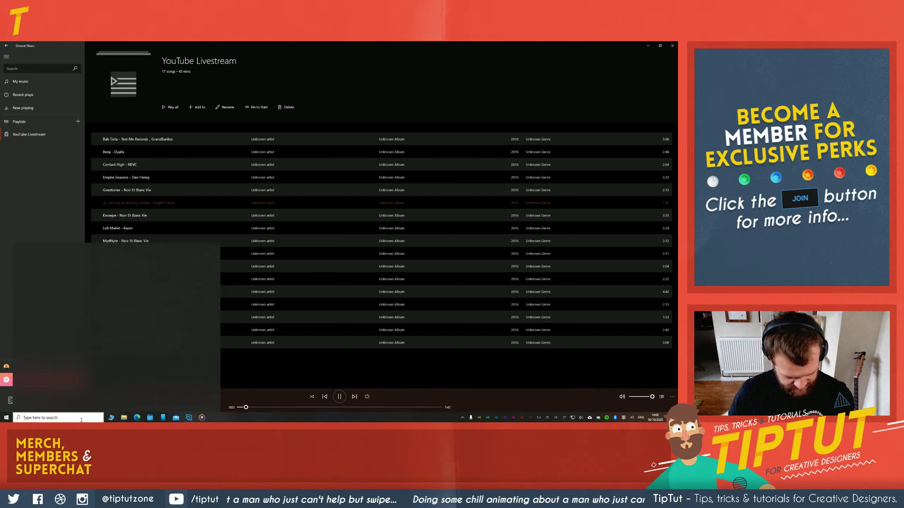
type("an")
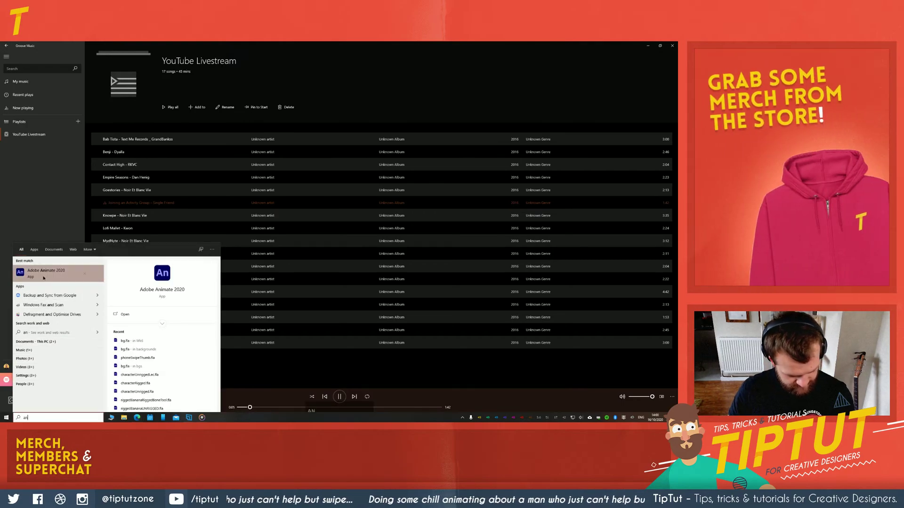
key("Escape")
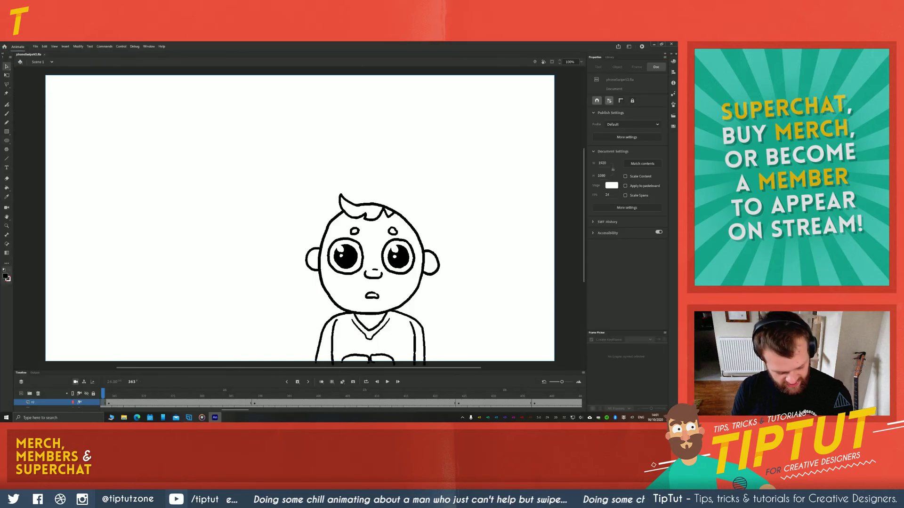
left_click_drag(154, 371, 153, 302)
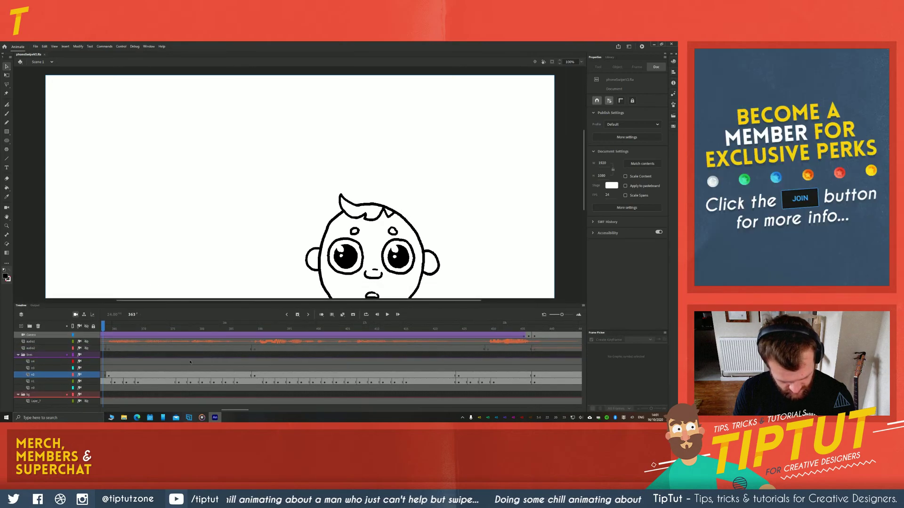
Switch to Groove Music, skip to the next track in the playlist and return to Animate
left_click(202, 418)
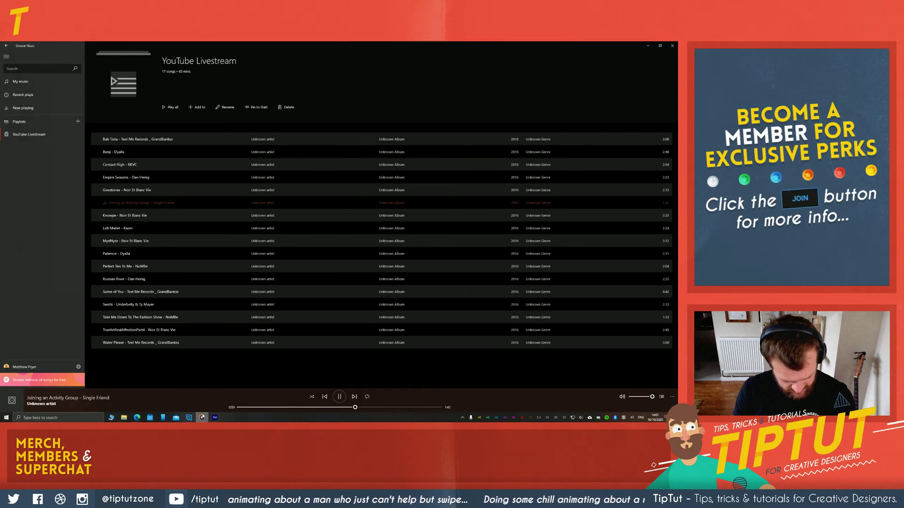
left_click(354, 396)
left_click(215, 417)
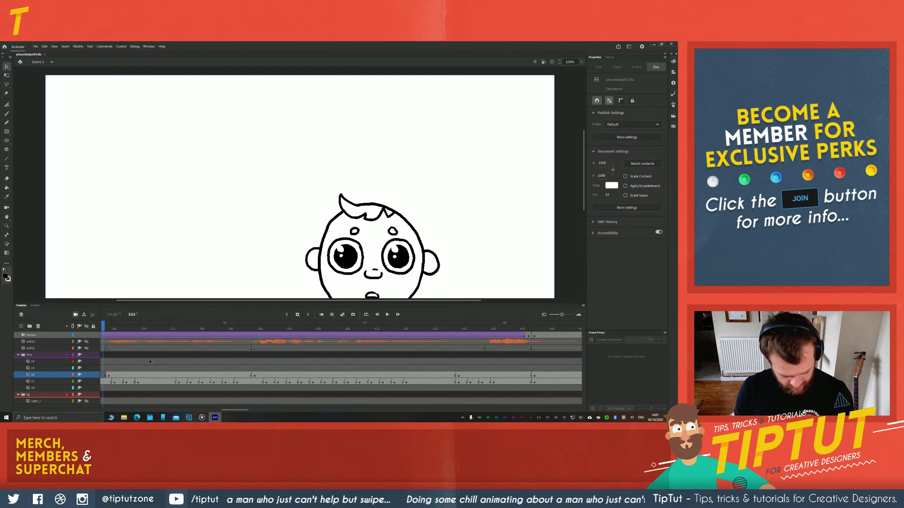
Select the frame just before the second keyframe on the highlighted layer and turn on onion skinning
left_click_drag(108, 364, 189, 356)
left_click(249, 375)
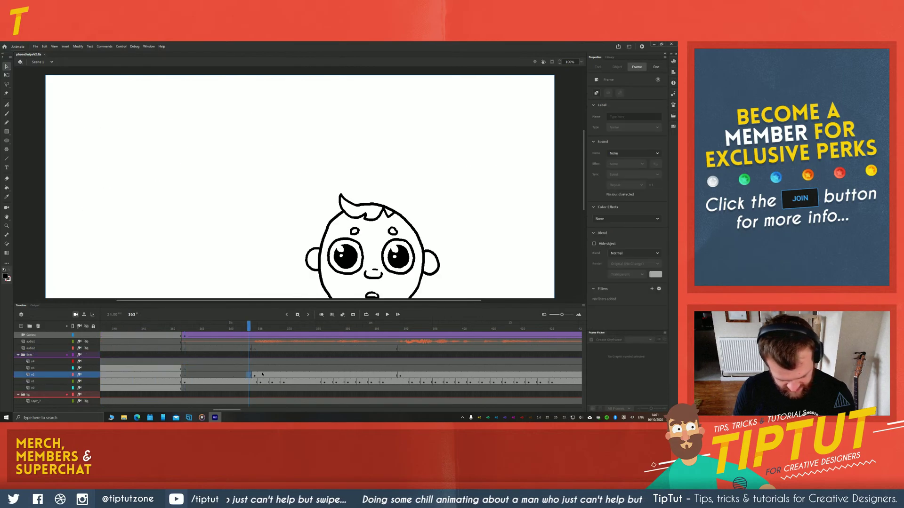
left_click(319, 315)
Ink the woman's near puffed sleeve and its cuff with the Classic Brush, tracing the green onion-skin sketch
left_click_drag(178, 272, 211, 194)
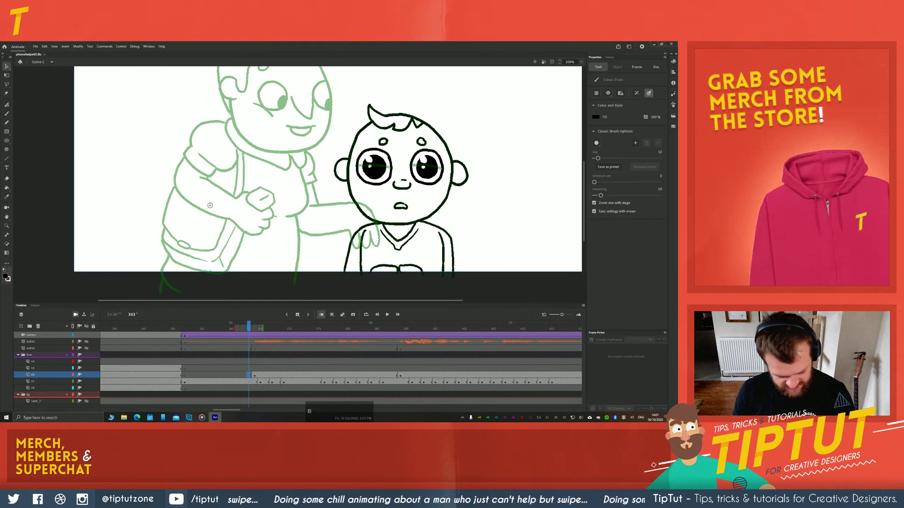
key("b")
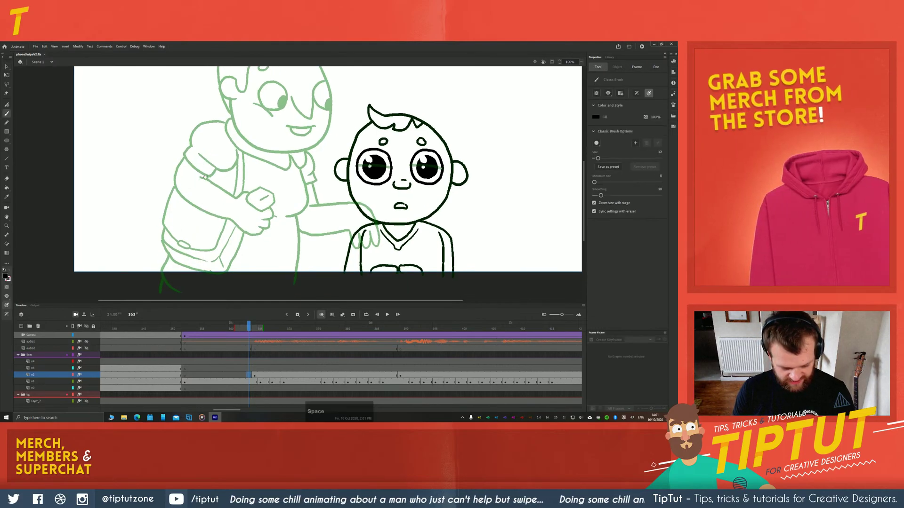
left_click_drag(204, 143, 210, 232)
left_click_drag(200, 164, 207, 125)
left_click_drag(220, 237, 235, 194)
mouse_move(246, 126)
left_mouse_down()
mouse_move(216, 138)
mouse_move(213, 158)
left_mouse_up()
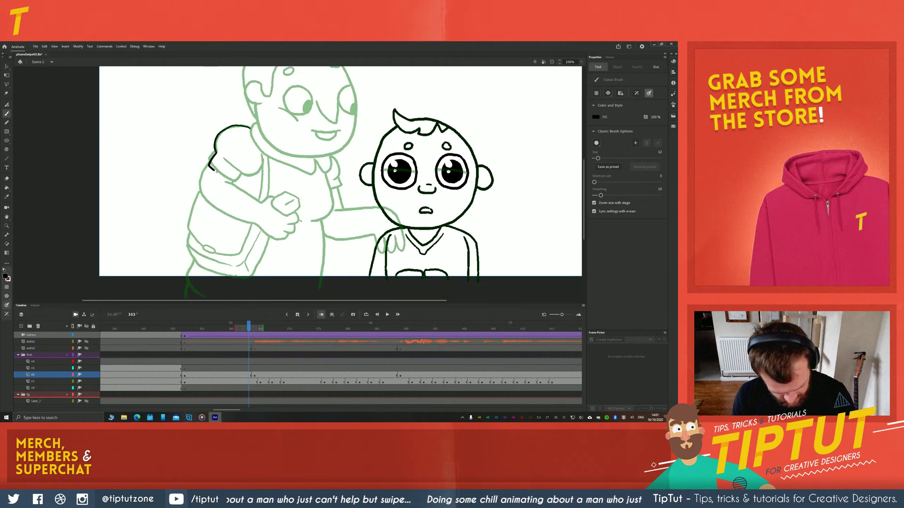
key("ctrl+z")
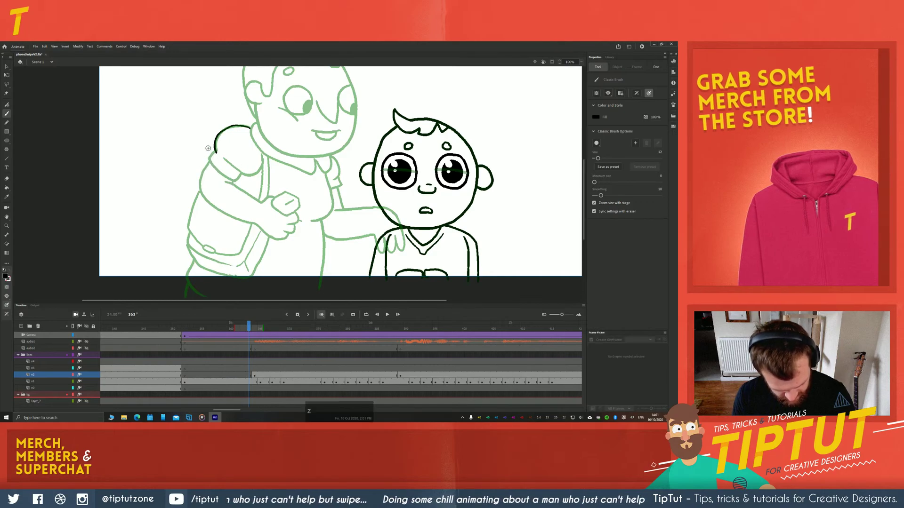
key("ctrl+z")
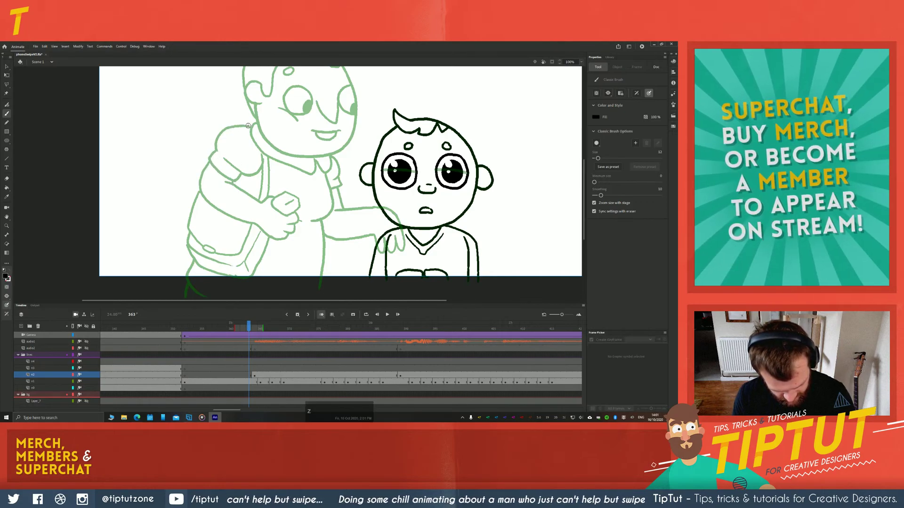
mouse_move(248, 125)
left_mouse_down()
mouse_move(235, 127)
mouse_move(214, 160)
mouse_move(255, 174)
left_mouse_up()
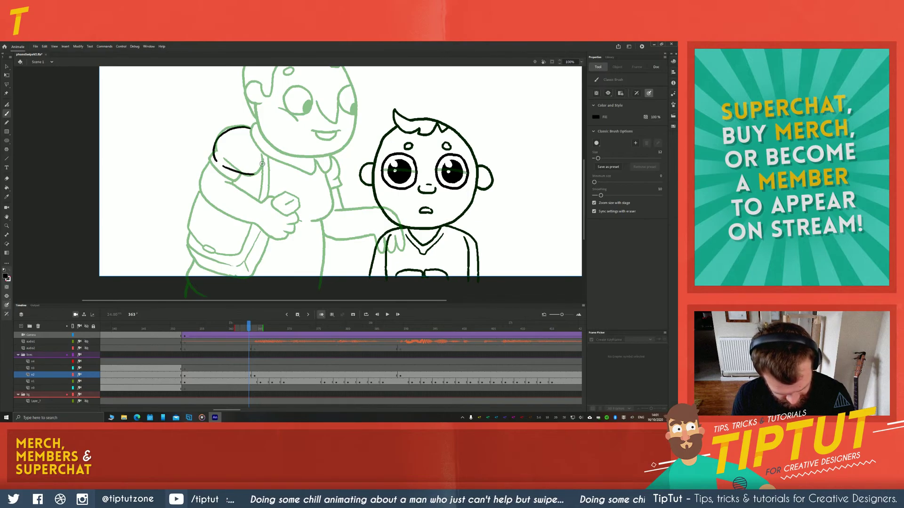
mouse_move(259, 135)
left_mouse_down()
mouse_move(266, 166)
mouse_move(255, 174)
mouse_move(218, 172)
mouse_move(214, 161)
left_mouse_up()
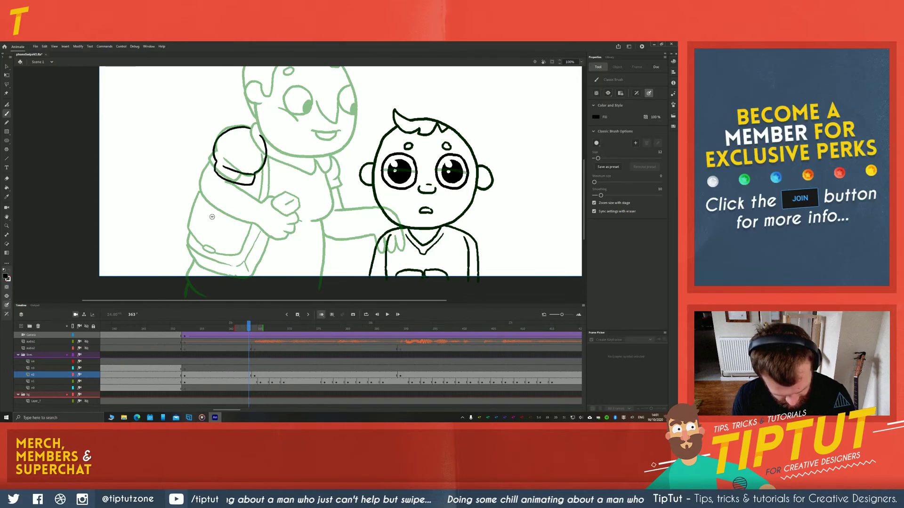
Ink the woman's far sleeve, the arm edge below it and the collar and neckline of her dress
key("space")
left_click_drag(158, 208, 159, 116)
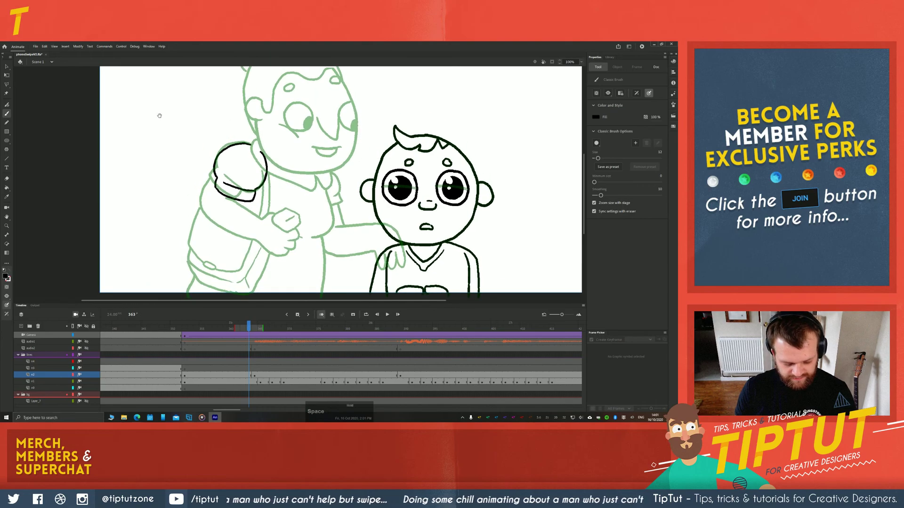
left_click_drag(205, 236, 214, 214)
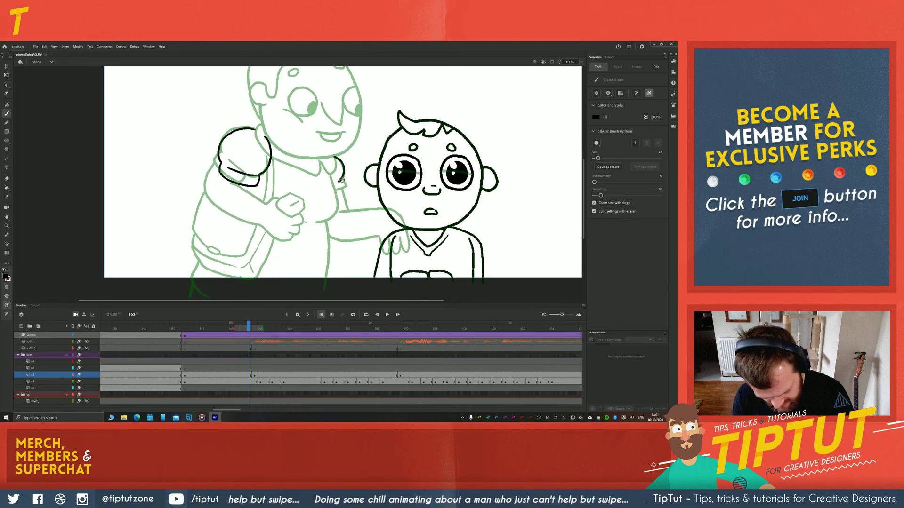
key("z")
left_click_drag(344, 168, 338, 180)
left_click_drag(341, 180, 349, 212)
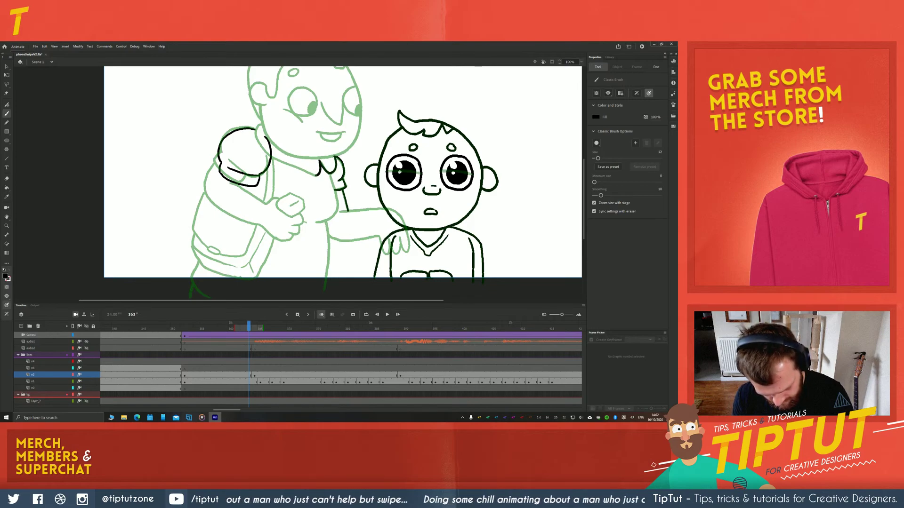
left_click_drag(295, 167, 270, 158)
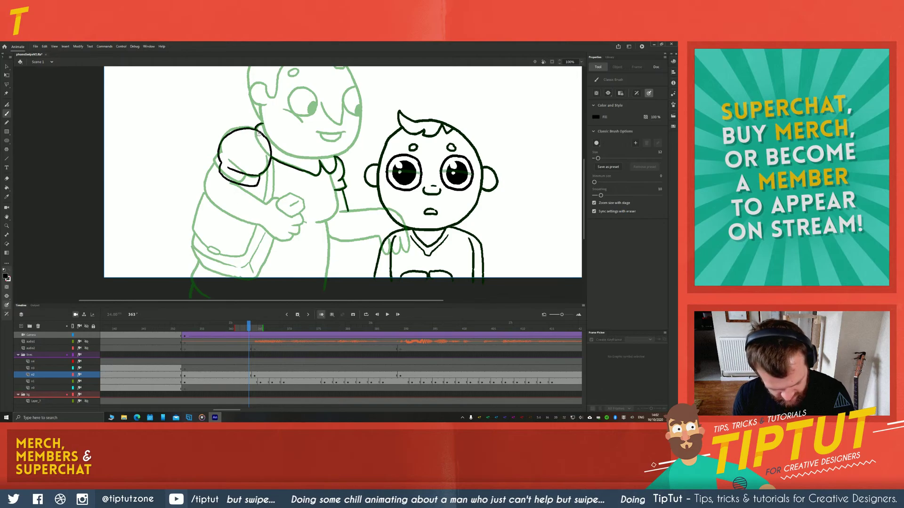
Undo the last two brush strokes
key("space")
mouse_move(176, 228)
left_mouse_down()
mouse_move(188, 180)
mouse_move(269, 156)
mouse_move(190, 184)
left_mouse_up()
key("ctrl+z")
key("ctrl+z")
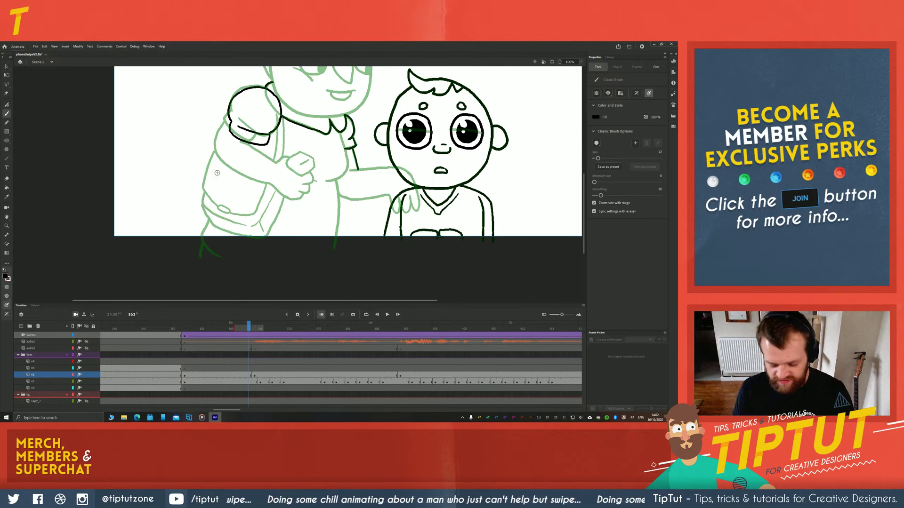
Rotate the stage and ink the woman's outstretched arm and the hand resting on the boy's shoulder
key("space")
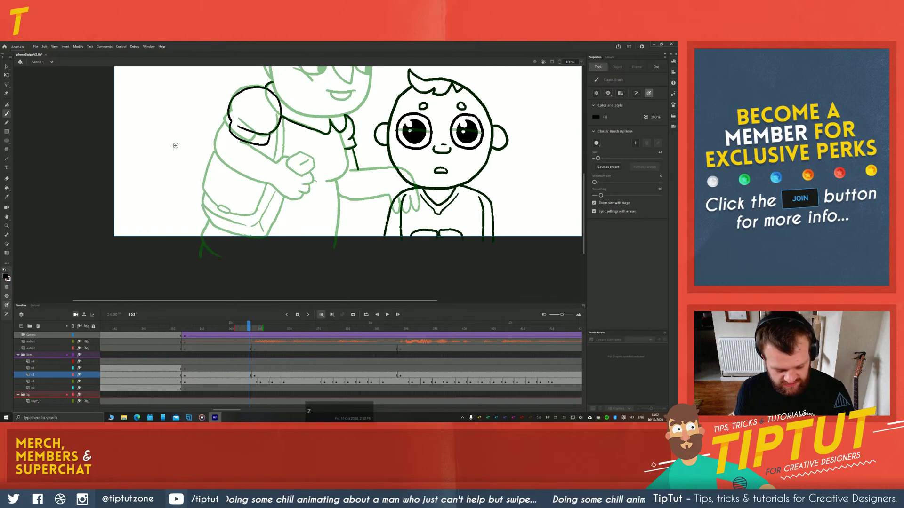
mouse_move(191, 150)
left_mouse_down()
mouse_move(212, 198)
mouse_move(179, 164)
left_mouse_up()
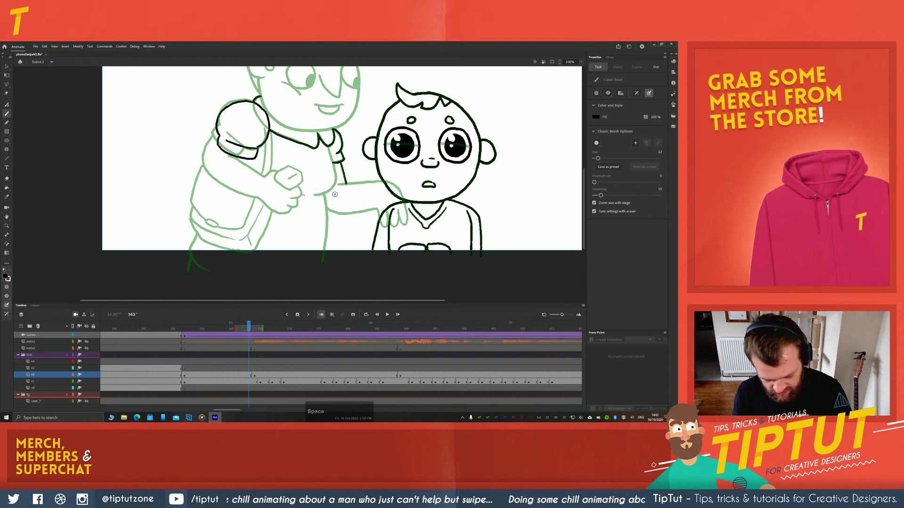
key("shift+h")
left_click(414, 226)
mouse_move(226, 216)
left_mouse_down()
mouse_move(240, 161)
mouse_move(359, 143)
mouse_move(261, 155)
mouse_move(298, 180)
mouse_move(302, 206)
left_mouse_up()
key("b")
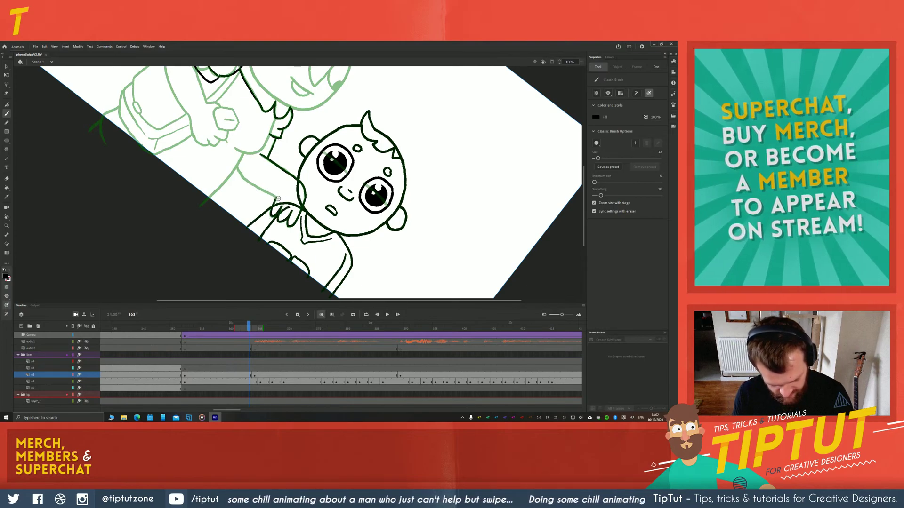
key("ctrl+z")
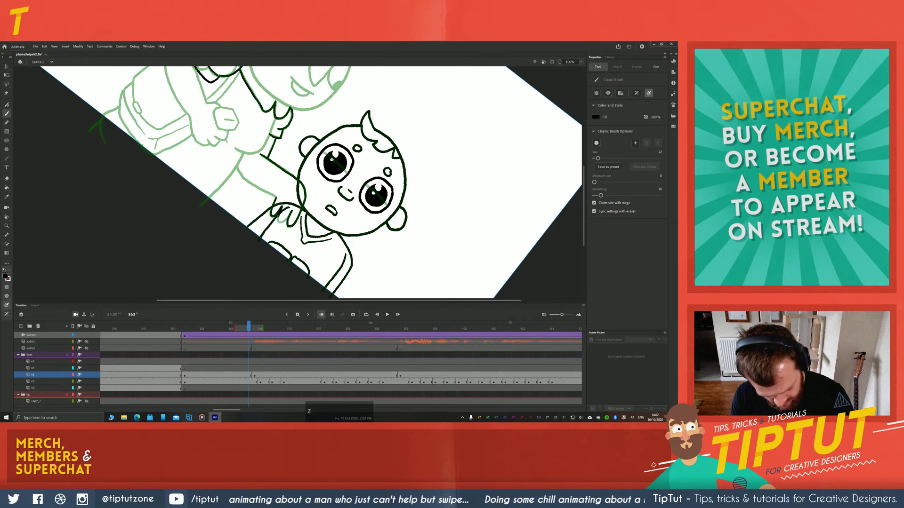
mouse_move(228, 190)
left_mouse_down()
mouse_move(251, 212)
mouse_move(276, 206)
mouse_move(300, 219)
left_mouse_up()
Rotate the stage the other way and ink the woman's chest and torso front down past the stage edge
left_click_drag(161, 143, 218, 236)
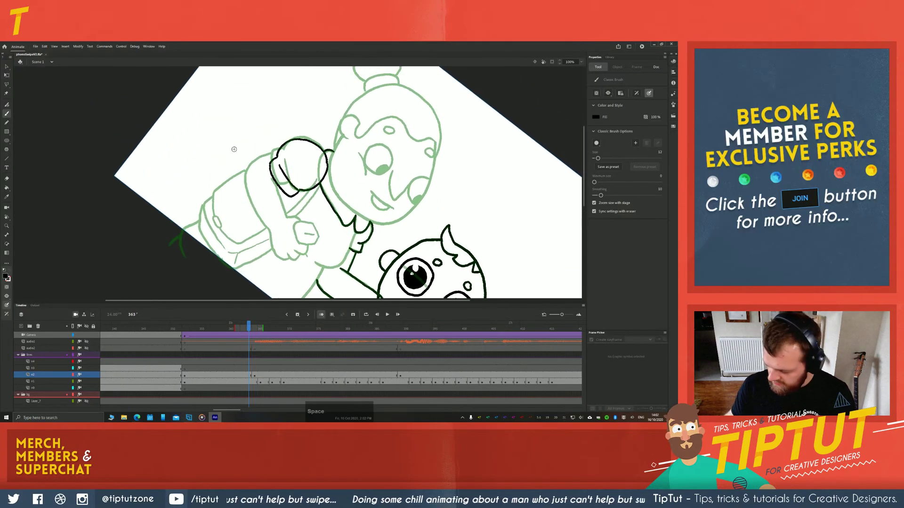
key("r")
mouse_move(234, 147)
left_mouse_down()
mouse_move(168, 195)
mouse_move(170, 239)
mouse_move(175, 186)
left_mouse_up()
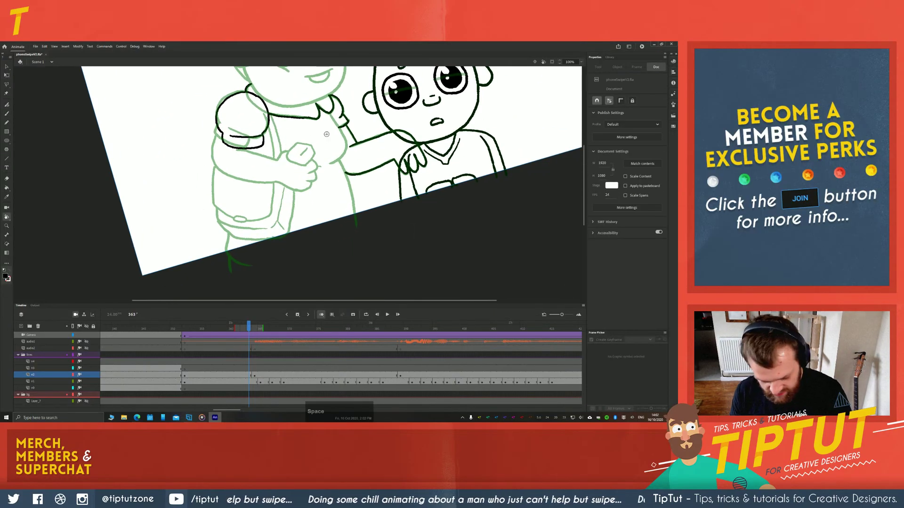
key("b")
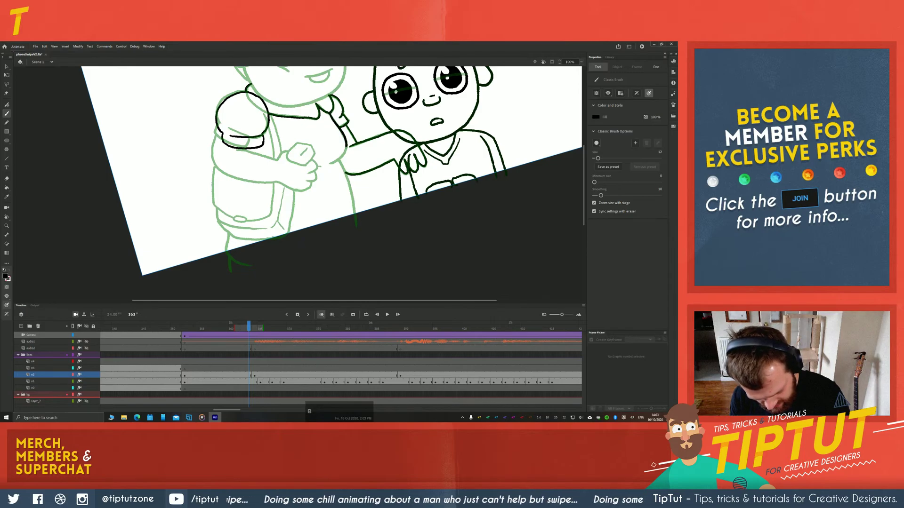
left_click_drag(340, 159, 356, 219)
Rotate the stage back nearly upright and ink the woman's ear and the curled hair lock in front of it
key("space")
left_click_drag(219, 174, 248, 199)
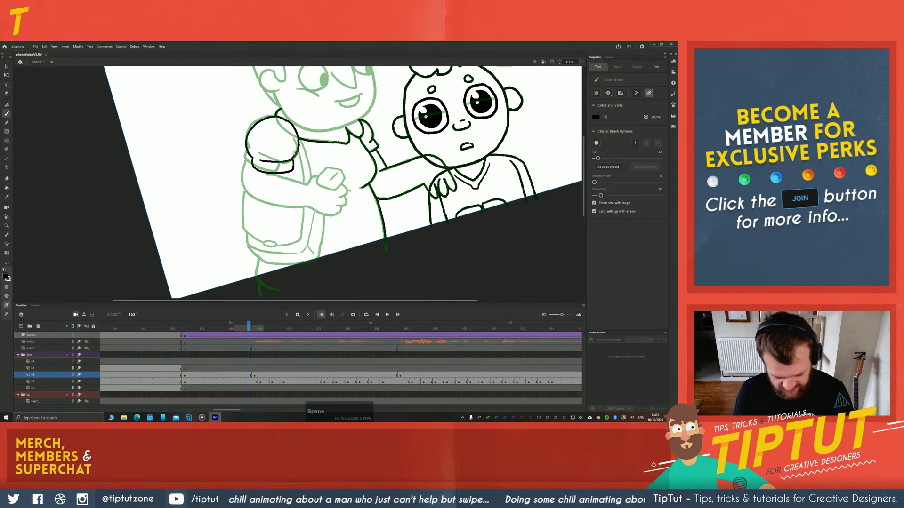
left_click_drag(197, 166, 195, 220)
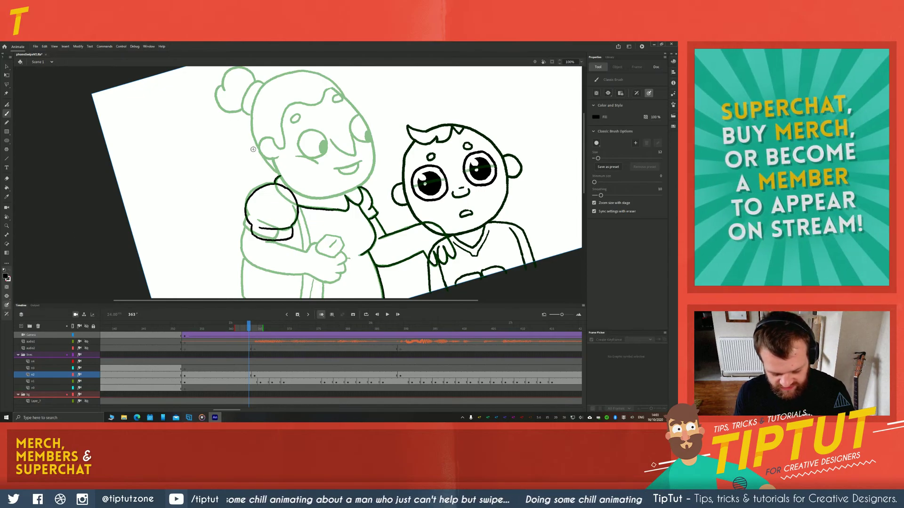
key("space")
left_click_drag(253, 149, 275, 164)
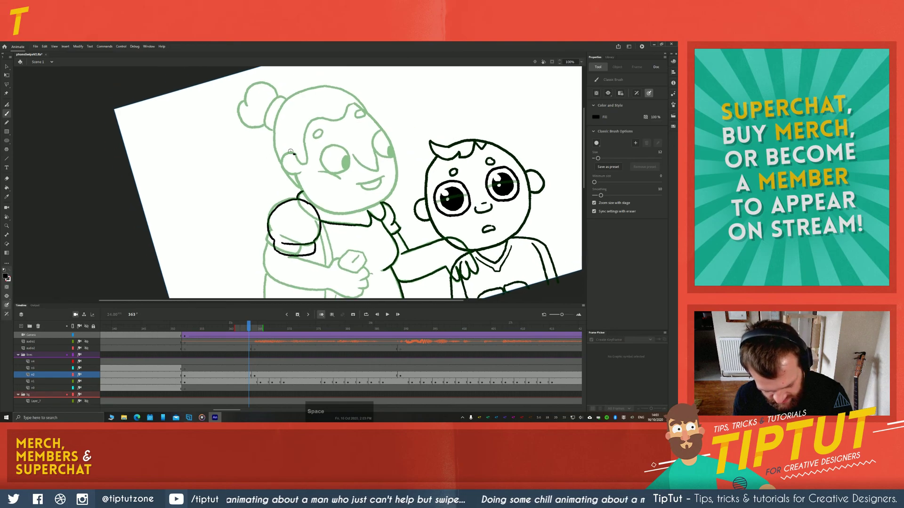
key("space")
left_click_drag(196, 180, 205, 163)
key("e")
key("space")
left_click_drag(228, 192, 166, 151)
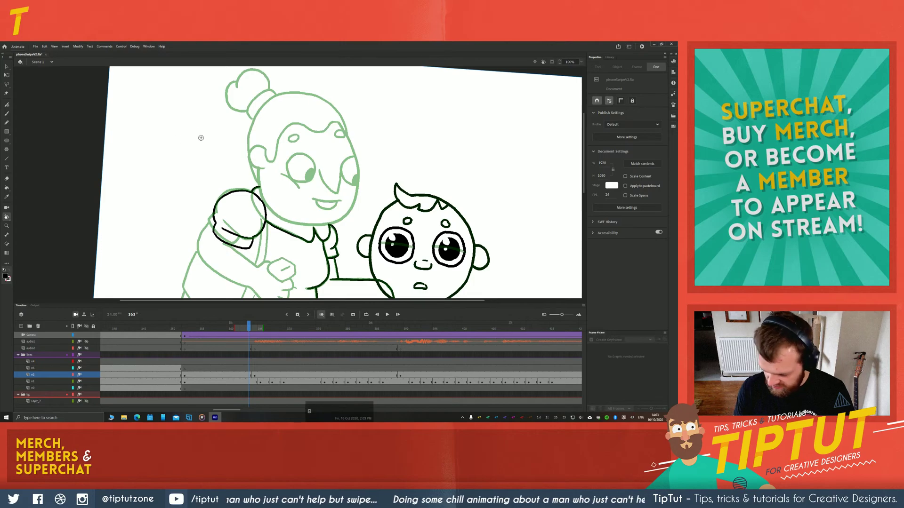
key("b")
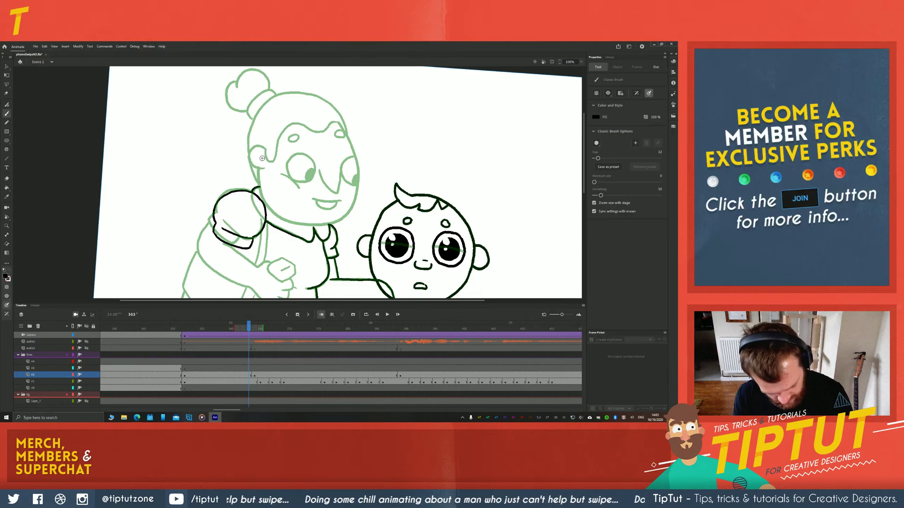
mouse_move(263, 163)
left_mouse_down()
mouse_move(248, 178)
mouse_move(252, 164)
mouse_move(249, 179)
mouse_move(262, 184)
left_mouse_up()
key("ctrl+z")
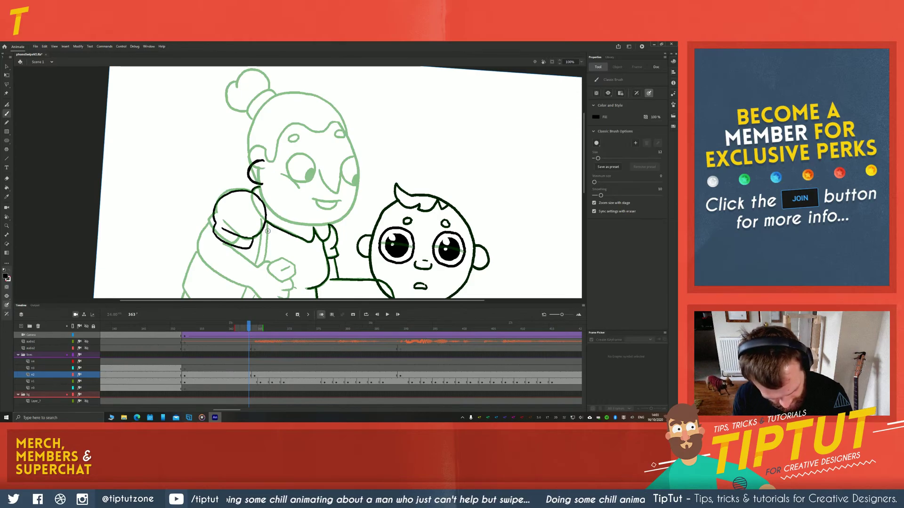
left_click_drag(269, 174, 274, 162)
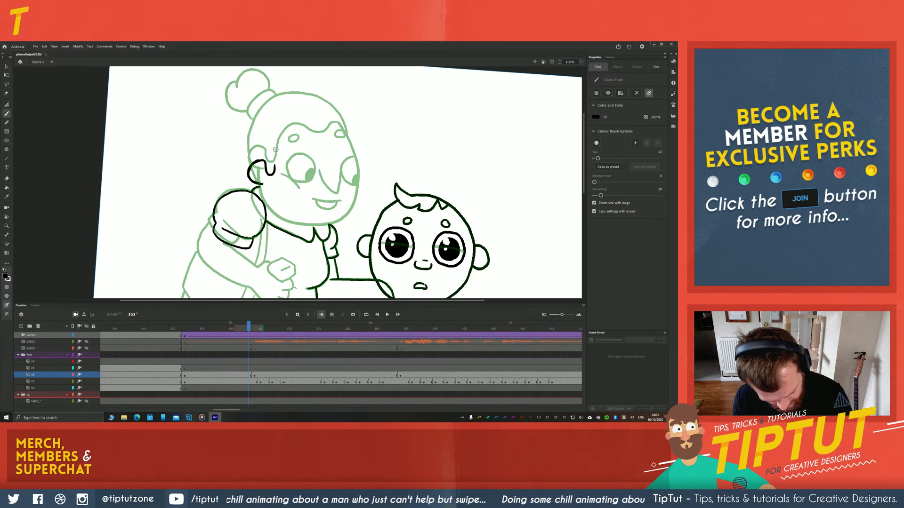
Ink the woman's face outline from the far temple around the chin to the ear, plus the round near eye
mouse_move(342, 128)
left_mouse_down()
mouse_move(353, 164)
mouse_move(348, 207)
mouse_move(308, 229)
mouse_move(279, 219)
left_mouse_up()
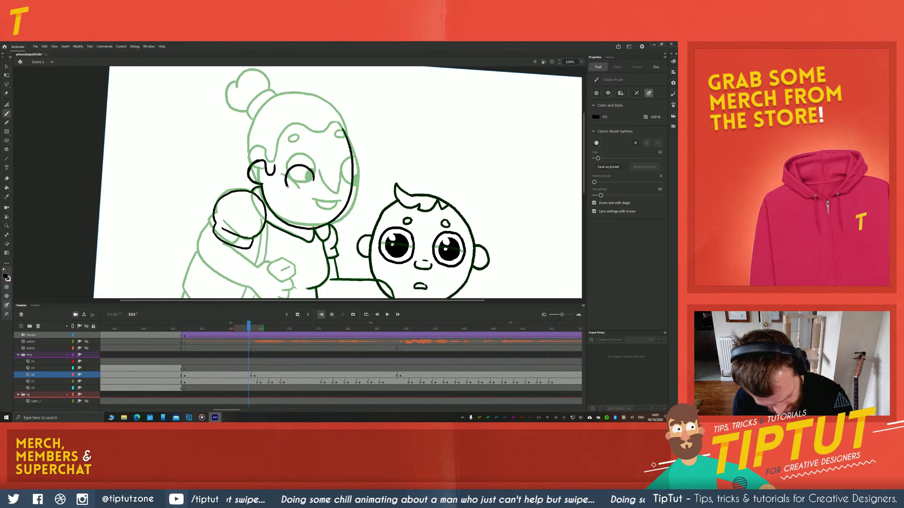
left_click_drag(309, 189, 309, 172)
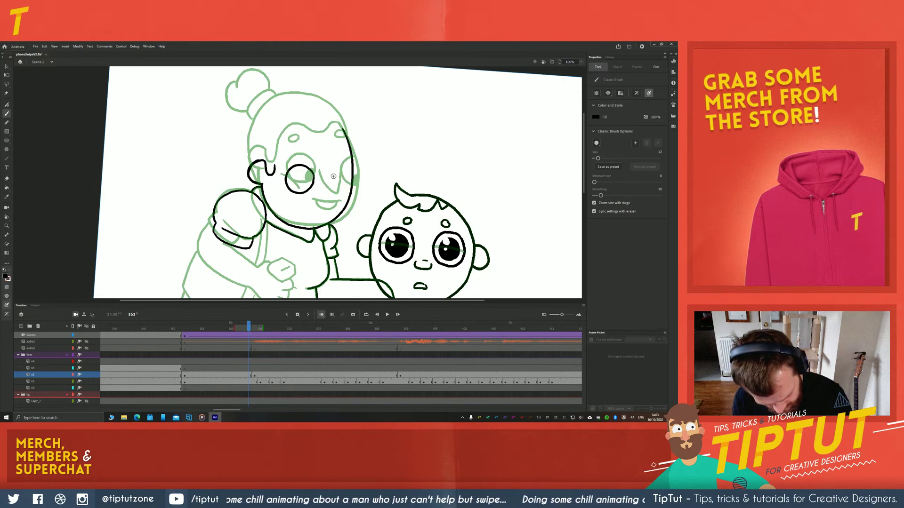
left_click_drag(348, 158, 340, 154)
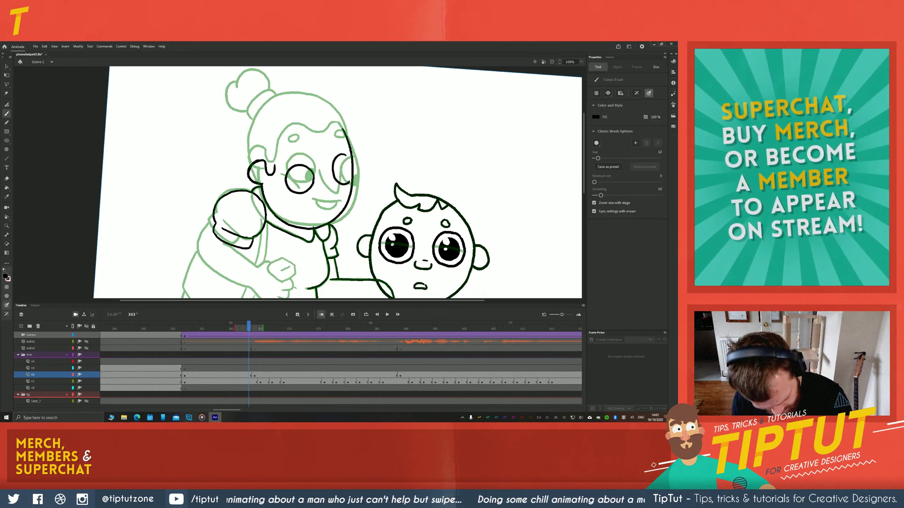
key("ctrl+z")
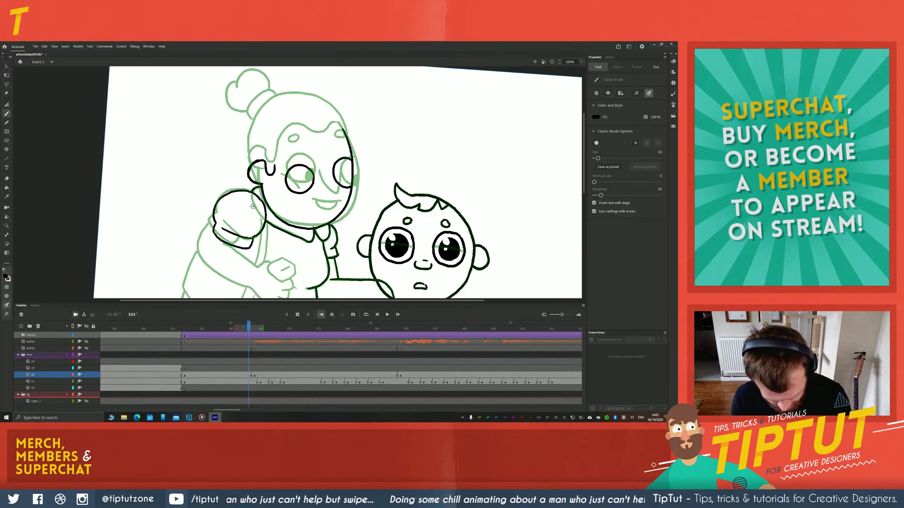
key("ctrl+z")
Duplicate the inked near-eye circle and place the copy level with it as the far eye, overlapping the face edge
key("v")
left_click(291, 193)
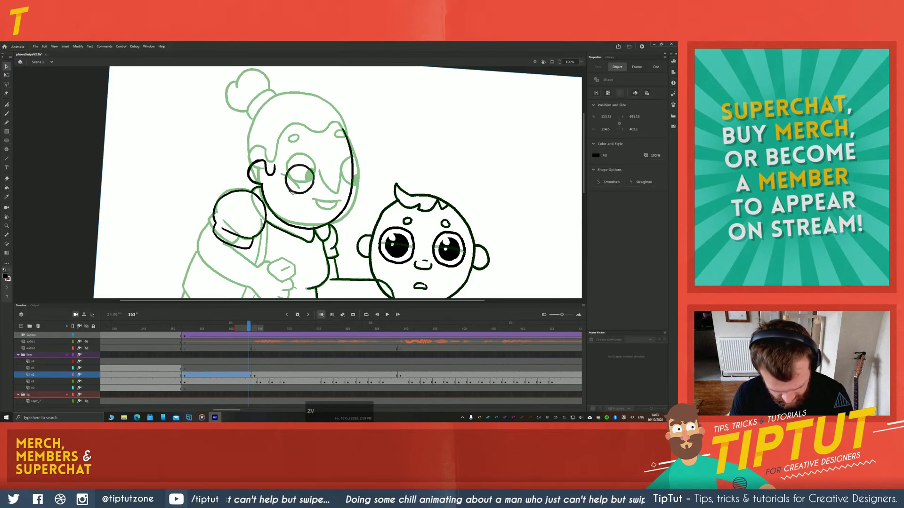
left_click_drag(289, 190, 336, 186)
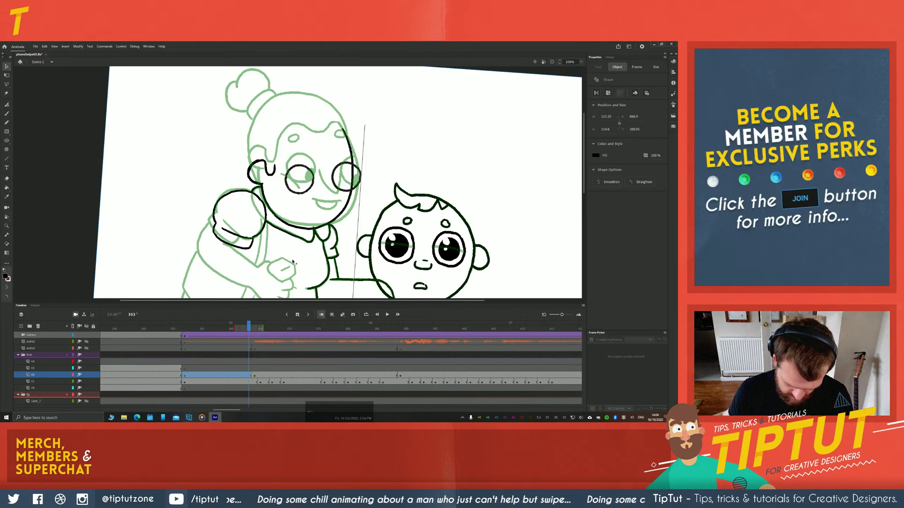
Erase the part of the far eye that sticks out past the face edge and clean up the outline there
key("e")
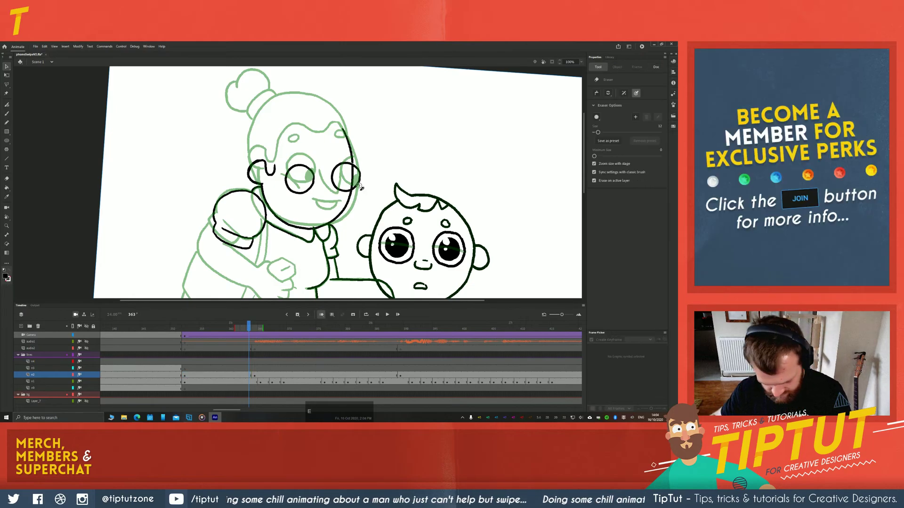
left_click_drag(359, 160, 355, 191)
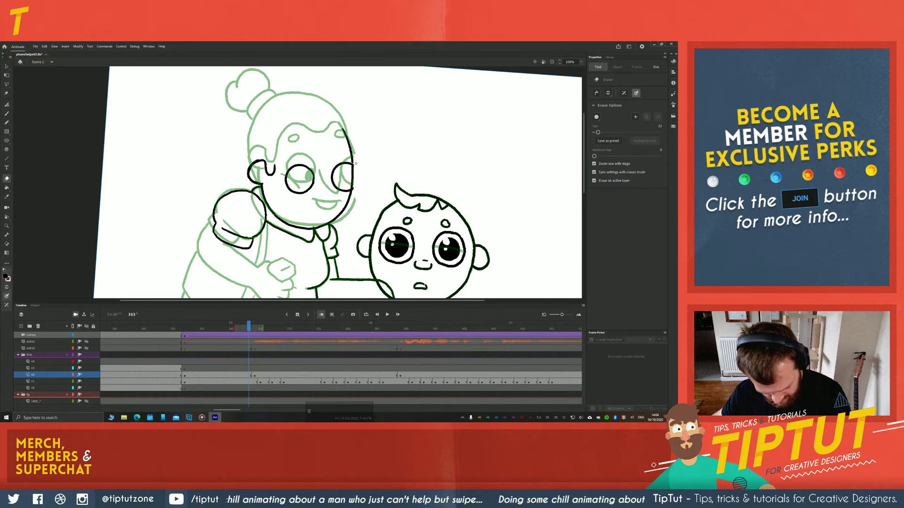
scroll(354, 187, "up", 3)
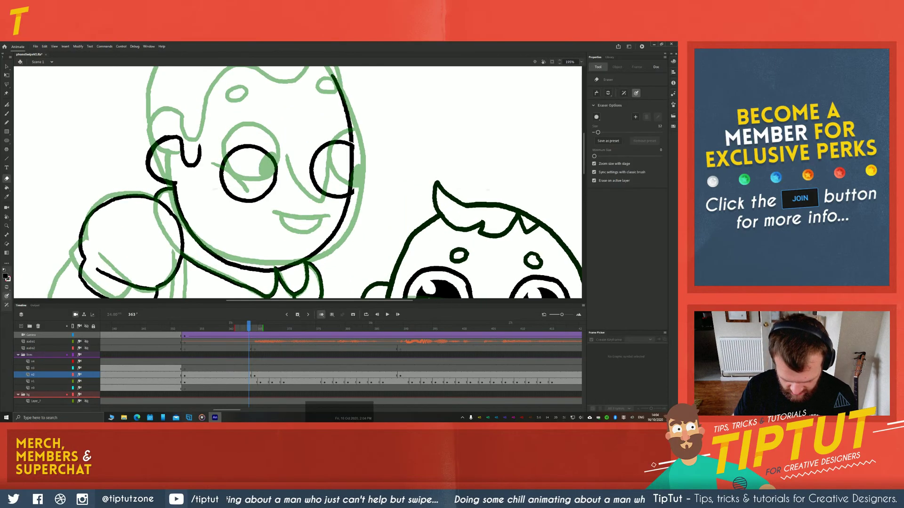
left_click_drag(356, 140, 350, 193)
key("b")
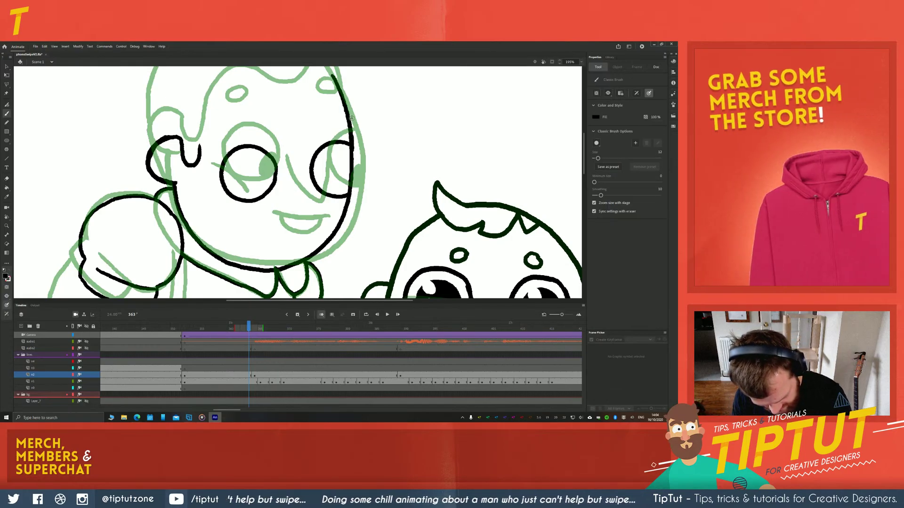
key("e")
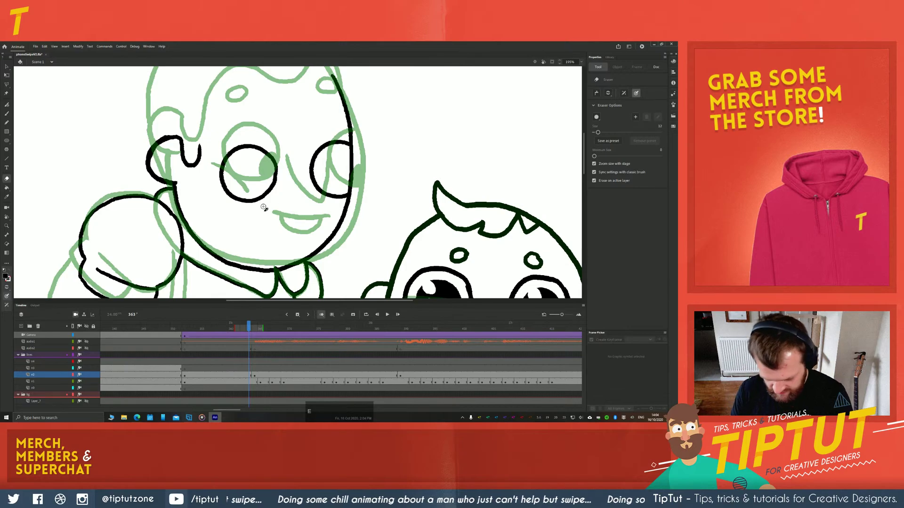
key("b")
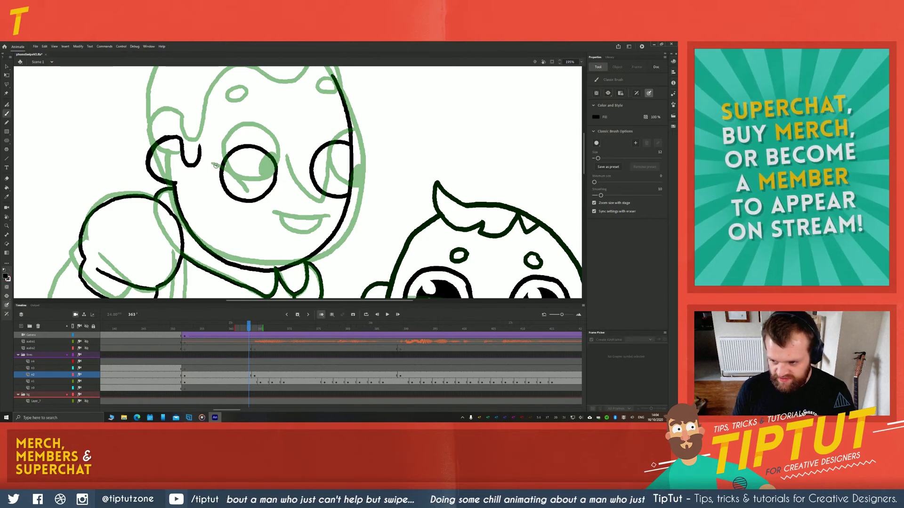
Ink the outer lash and the crease line under the woman's near eye
key("space")
mouse_move(203, 192)
left_mouse_down()
mouse_move(246, 177)
mouse_move(238, 183)
mouse_move(272, 211)
left_mouse_up()
key("b")
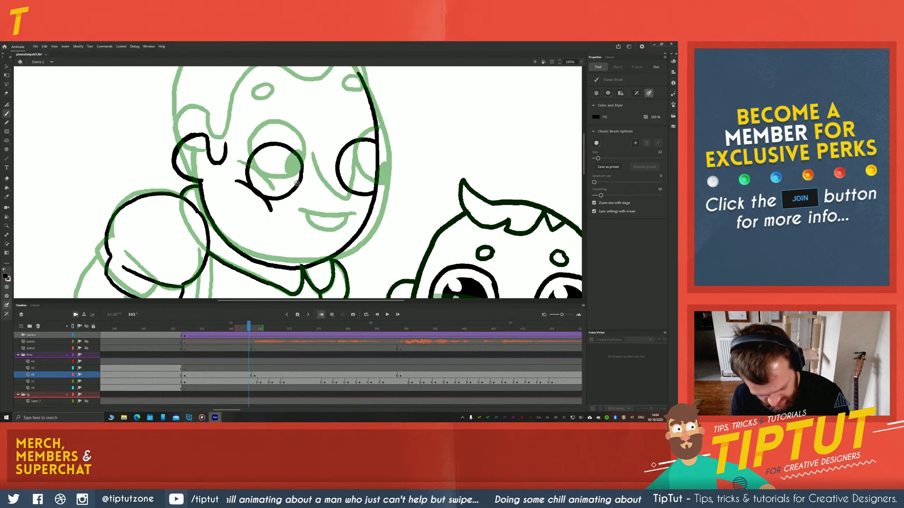
Ink a round pupil low on the inner side of the near eye and one at the far eye's outer edge, and fill both black
key("z")
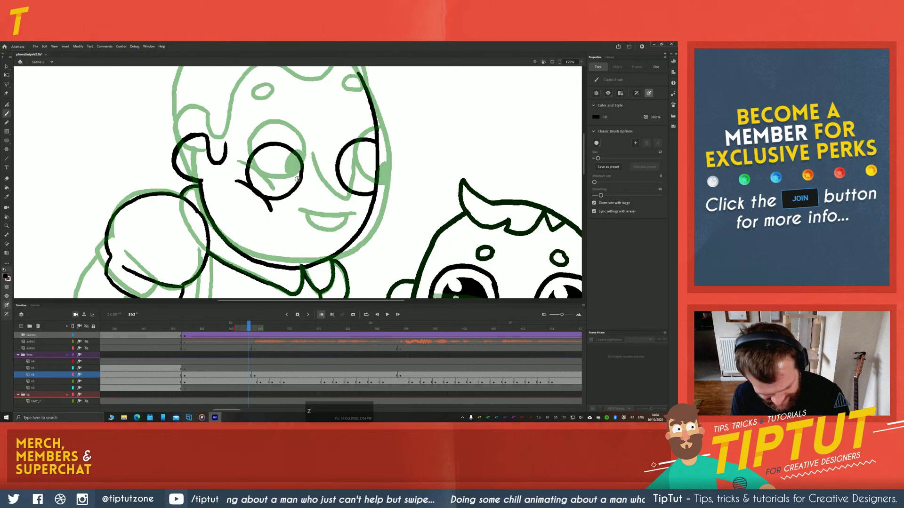
mouse_move(298, 179)
left_mouse_down()
mouse_move(288, 173)
mouse_move(279, 192)
mouse_move(288, 195)
left_mouse_up()
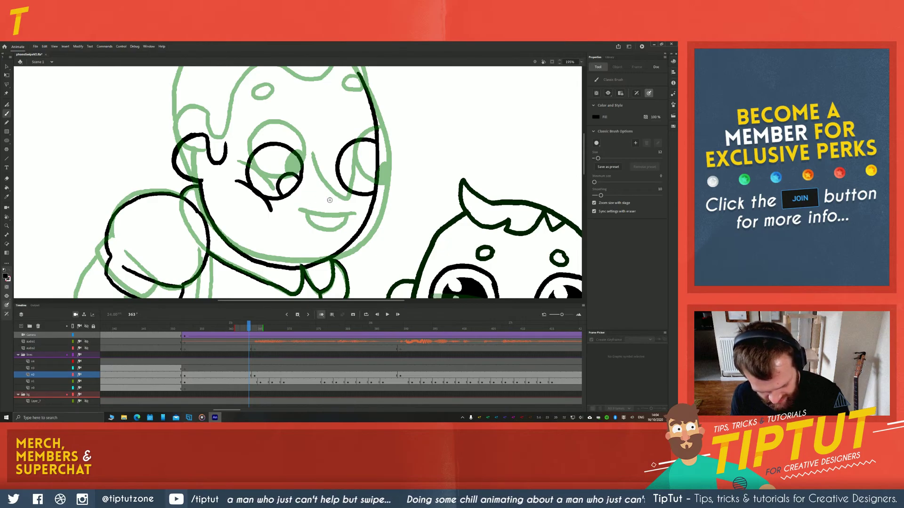
mouse_move(377, 171)
left_mouse_down()
mouse_move(363, 184)
mouse_move(372, 192)
mouse_move(363, 178)
mouse_move(371, 192)
left_mouse_up()
key("ctrl+z")
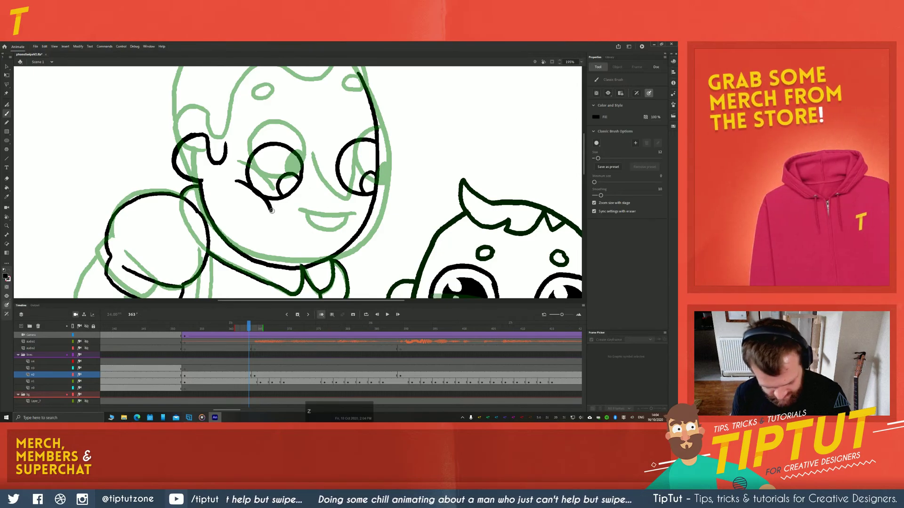
key("k")
left_click(369, 184)
left_click(288, 185)
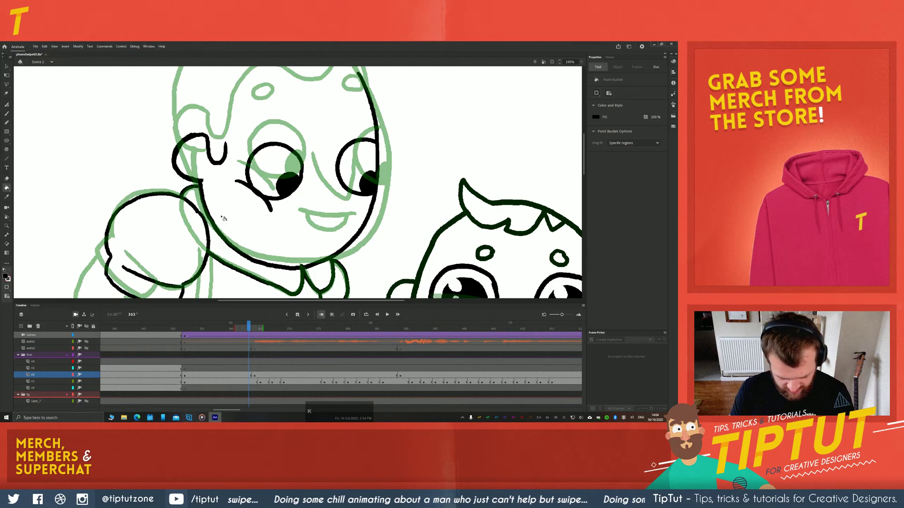
Check the inked face with the onion skin turned off, and turn the onion skin back on
key("space")
left_click_drag(223, 218, 271, 222)
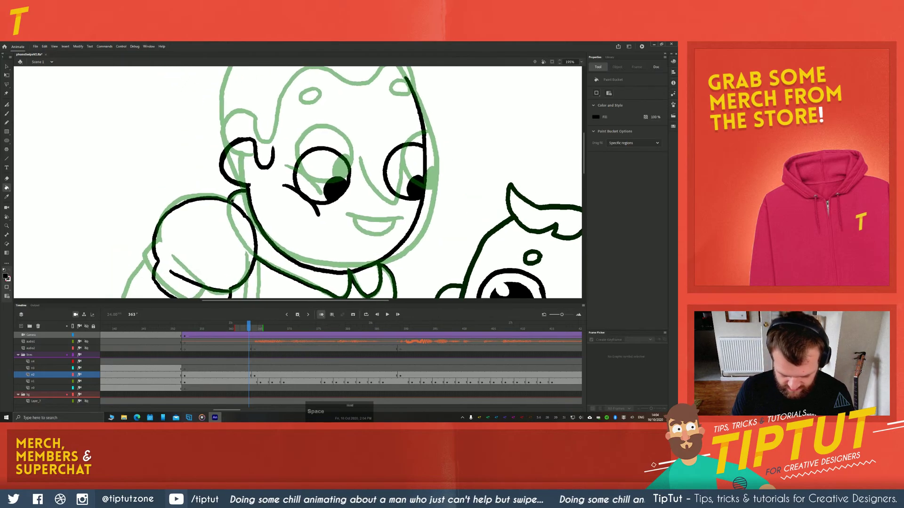
left_click_drag(233, 201, 180, 189)
left_click(321, 315)
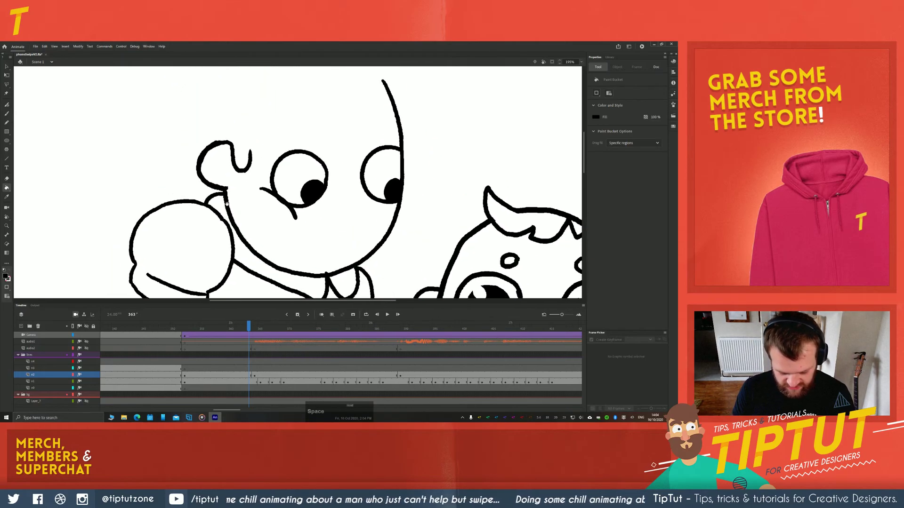
key("alt+shift+o")
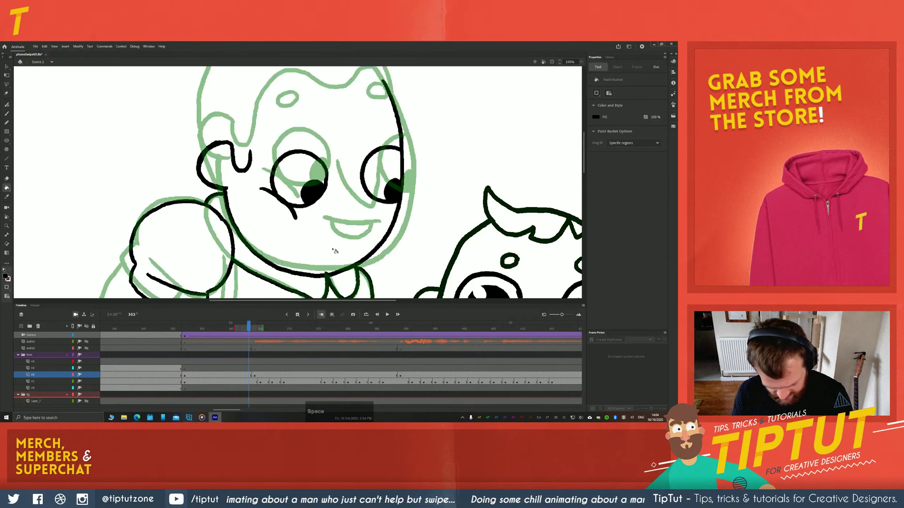
Ink a small oval eyebrow above each of the woman's eyes
key("b")
left_click_drag(256, 155, 253, 188)
mouse_move(287, 161)
left_mouse_down()
mouse_move(297, 161)
mouse_move(285, 169)
mouse_move(277, 159)
mouse_move(287, 155)
left_mouse_up()
mouse_move(390, 155)
left_mouse_down()
mouse_move(384, 148)
mouse_move(372, 160)
mouse_move(392, 152)
left_mouse_up()
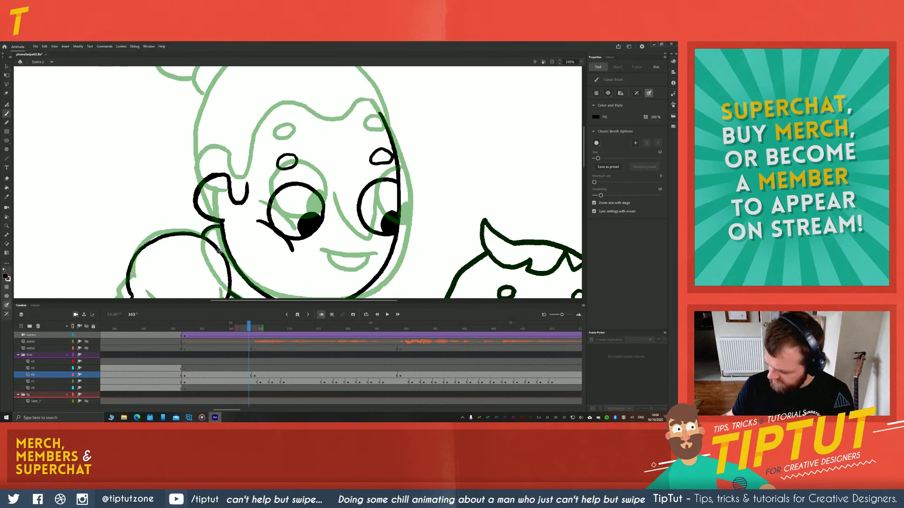
Ink the woman's pointed nose between the eyes and the small smiling mouth beneath it
key(".")
key(".")
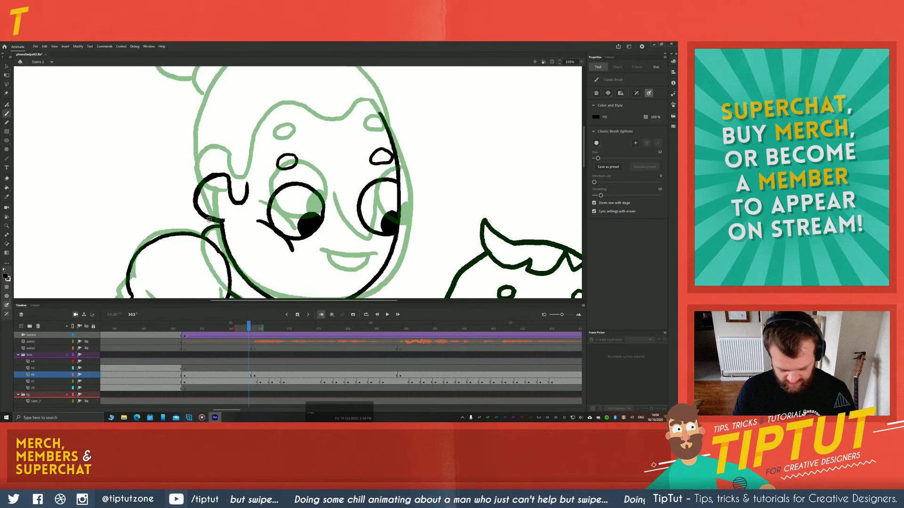
key("space")
mouse_move(359, 212)
left_mouse_down()
mouse_move(355, 166)
mouse_move(345, 220)
left_mouse_up()
left_click_drag(324, 183, 344, 220)
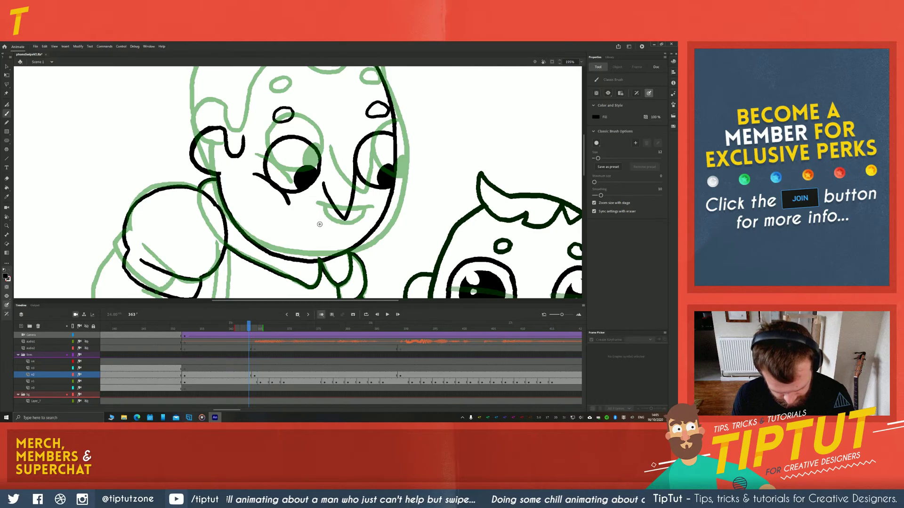
mouse_move(307, 221)
left_mouse_down()
mouse_move(354, 228)
mouse_move(325, 240)
mouse_move(315, 227)
left_mouse_up()
mouse_move(162, 146)
left_mouse_down()
mouse_move(209, 184)
mouse_move(204, 199)
mouse_move(249, 247)
left_mouse_up()
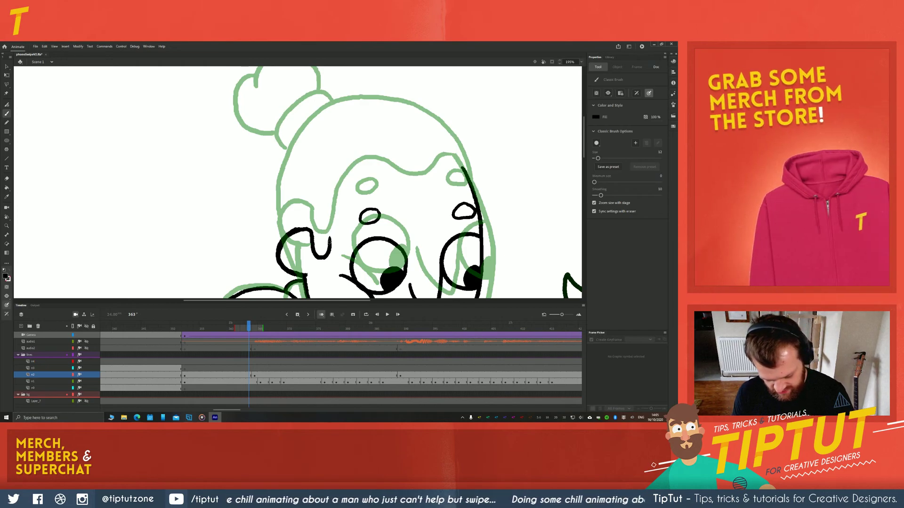
mouse_move(330, 243)
left_mouse_down()
mouse_move(349, 187)
mouse_move(372, 183)
mouse_move(418, 202)
mouse_move(465, 169)
left_mouse_up()
key("space")
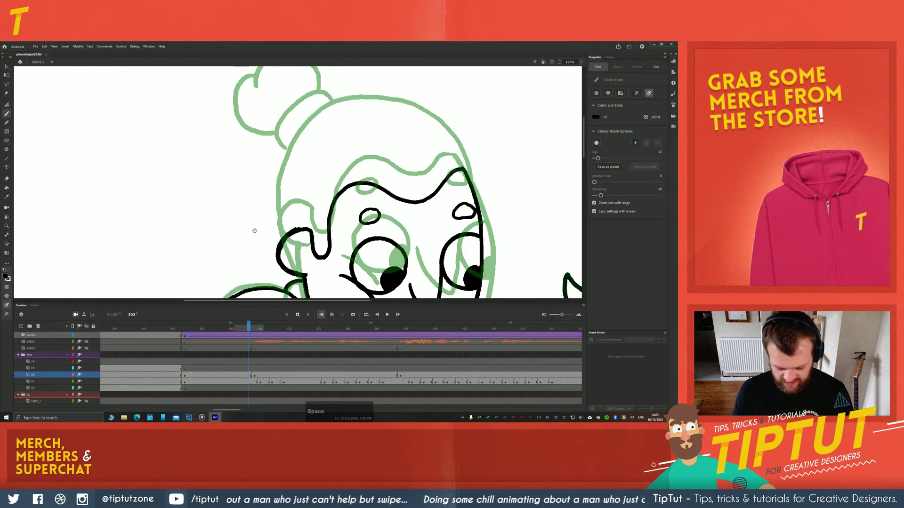
left_click_drag(254, 231, 223, 170)
key("ctrl+z")
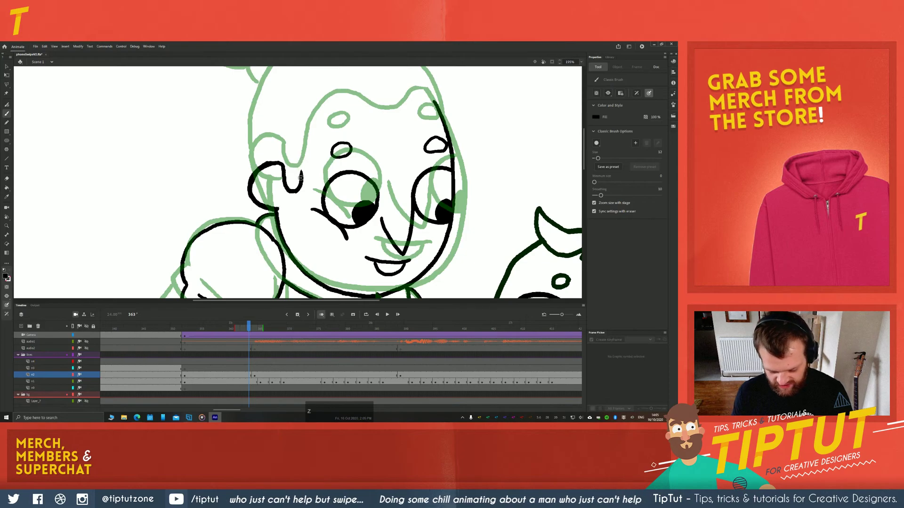
mouse_move(301, 182)
left_mouse_down()
mouse_move(299, 150)
mouse_move(330, 118)
mouse_move(382, 132)
mouse_move(410, 115)
mouse_move(436, 138)
left_mouse_up()
key("ctrl+z")
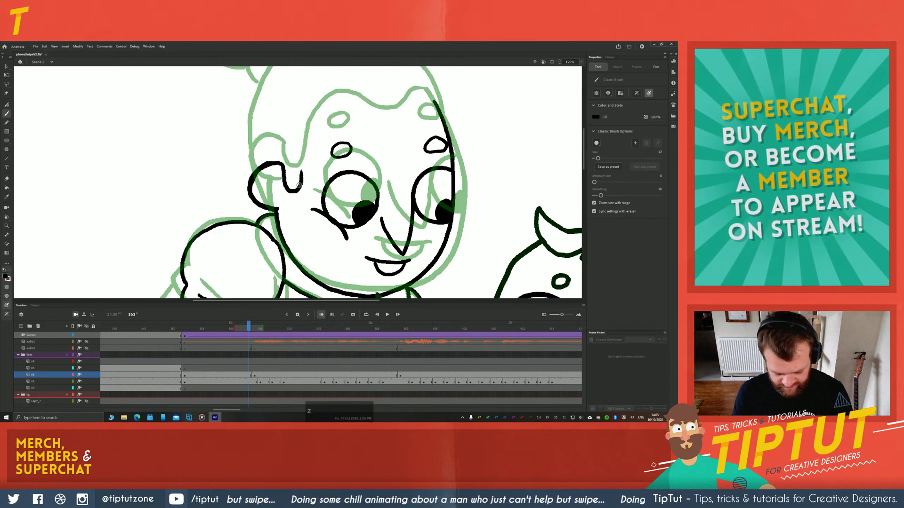
Ink the wavy hairline across the forehead and the outline of the head from the far temple over the crown to the ear
mouse_move(300, 185)
left_mouse_down()
mouse_move(307, 138)
mouse_move(321, 121)
mouse_move(398, 134)
mouse_move(437, 107)
left_mouse_up()
key("space")
left_click_drag(220, 187, 229, 240)
left_click_drag(228, 196, 254, 227)
mouse_move(477, 195)
left_mouse_down()
mouse_move(468, 162)
mouse_move(437, 135)
mouse_move(400, 122)
mouse_move(358, 126)
mouse_move(315, 144)
mouse_move(289, 177)
mouse_move(285, 254)
left_mouse_up()
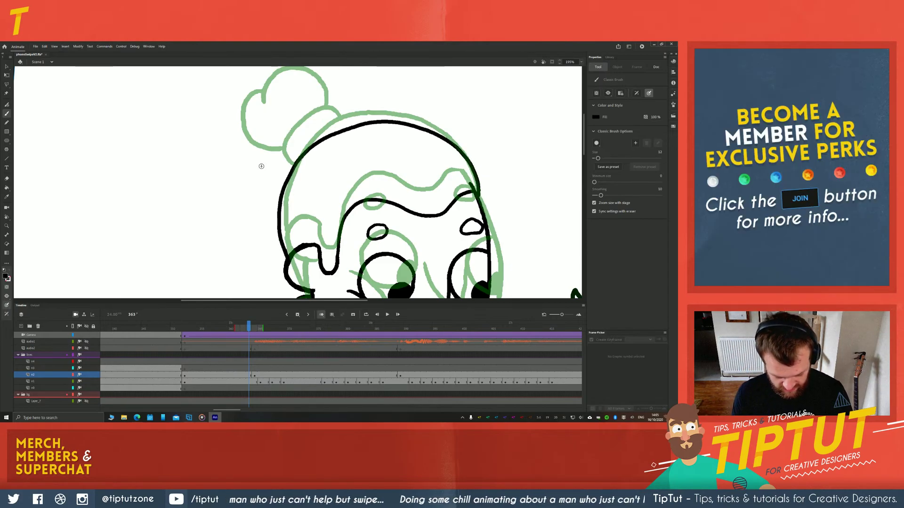
Ink the curved hair tie at the back of the woman's head, where the bun joins the crown
key("space")
left_click_drag(249, 211, 283, 212)
mouse_move(371, 133)
left_mouse_down()
mouse_move(355, 122)
mouse_move(333, 131)
mouse_move(318, 174)
left_mouse_up()
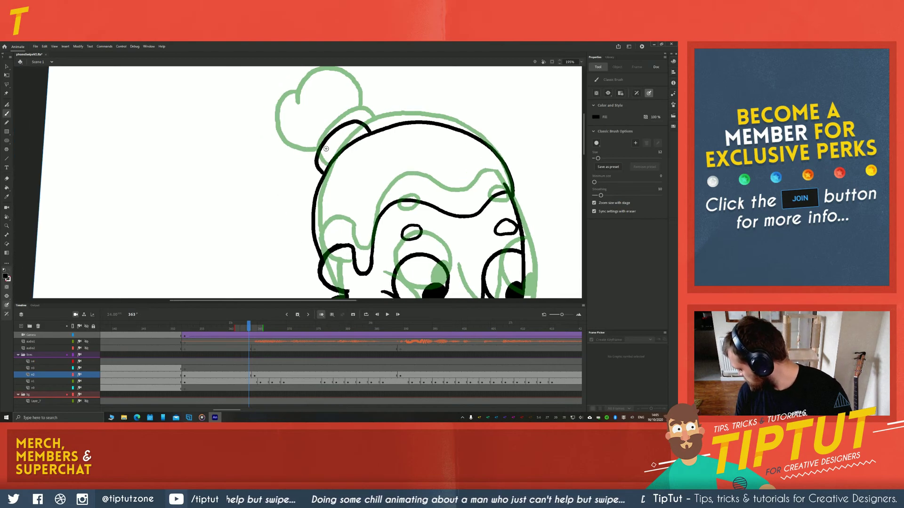
Ink the woman's hair bun beyond the hair tie as two overlapping rounded lobes
key("space")
mouse_move(328, 117)
left_mouse_down()
mouse_move(340, 154)
mouse_move(356, 134)
mouse_move(311, 130)
mouse_move(306, 164)
mouse_move(280, 181)
mouse_move(320, 210)
left_mouse_up()
key("ctrl+z")
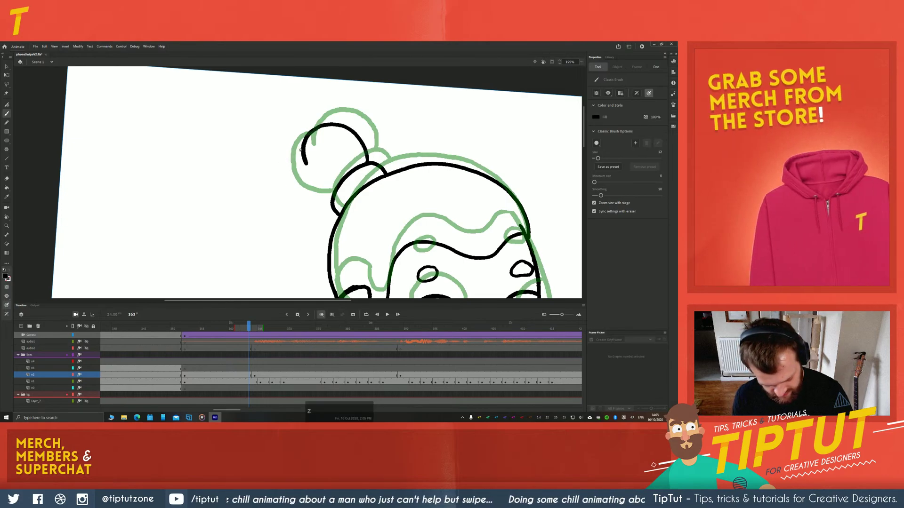
mouse_move(300, 150)
left_mouse_down()
mouse_move(271, 188)
mouse_move(293, 213)
mouse_move(330, 213)
left_mouse_up()
key("ctrl+z")
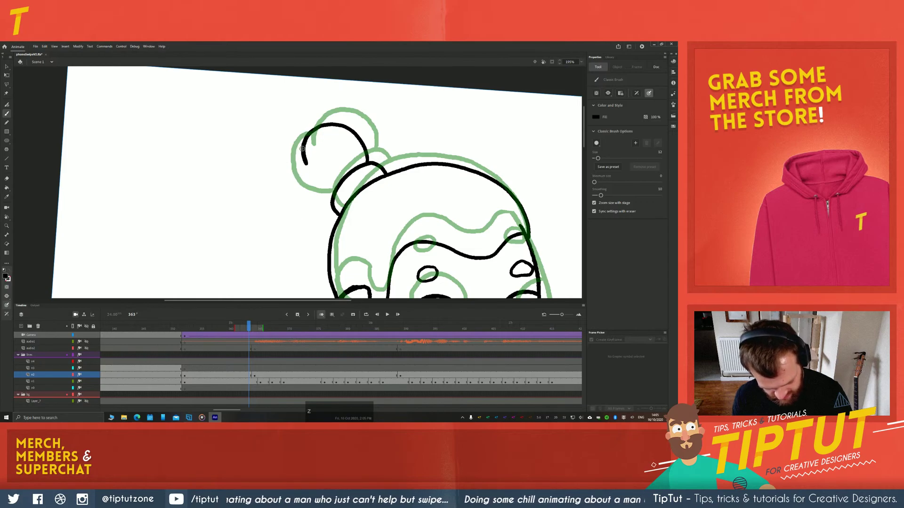
mouse_move(302, 149)
left_mouse_down()
mouse_move(281, 172)
mouse_move(297, 204)
mouse_move(331, 213)
left_mouse_up()
key("space")
scroll(246, 191, "down", 2)
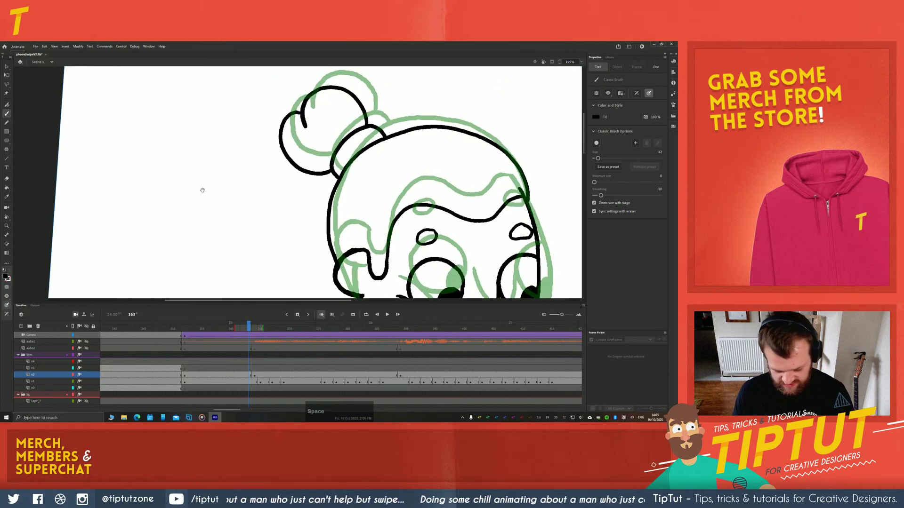
Ink the woman's near arm hanging straight down from the puffed sleeve, ending in a rounded hand below the stage edge
mouse_move(244, 207)
left_mouse_down()
mouse_move(227, 246)
mouse_move(226, 182)
mouse_move(203, 99)
mouse_move(189, 89)
left_mouse_up()
scroll(188, 188, "down", 3)
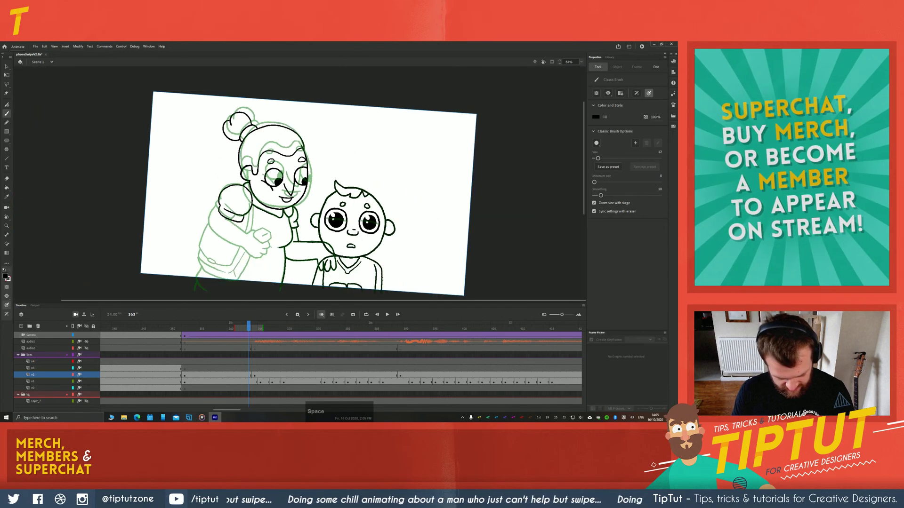
left_click_drag(196, 240, 257, 211)
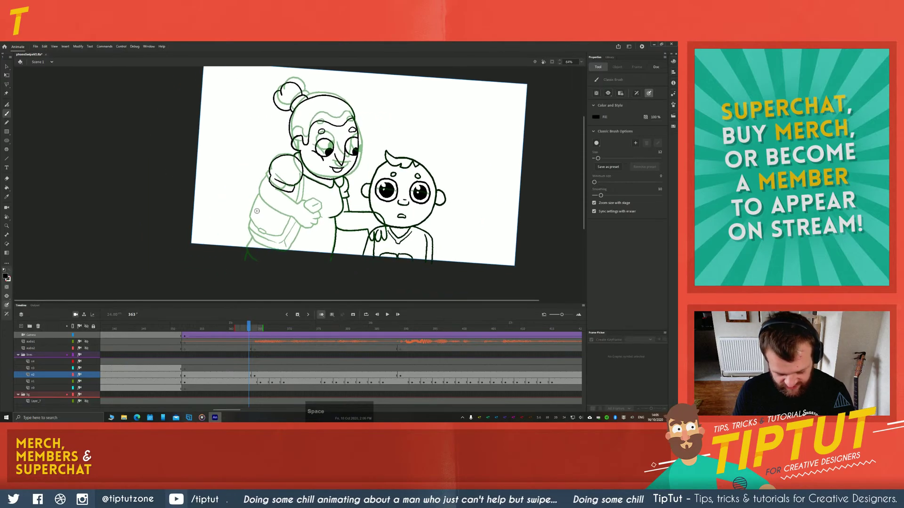
scroll(265, 213, "up", 3)
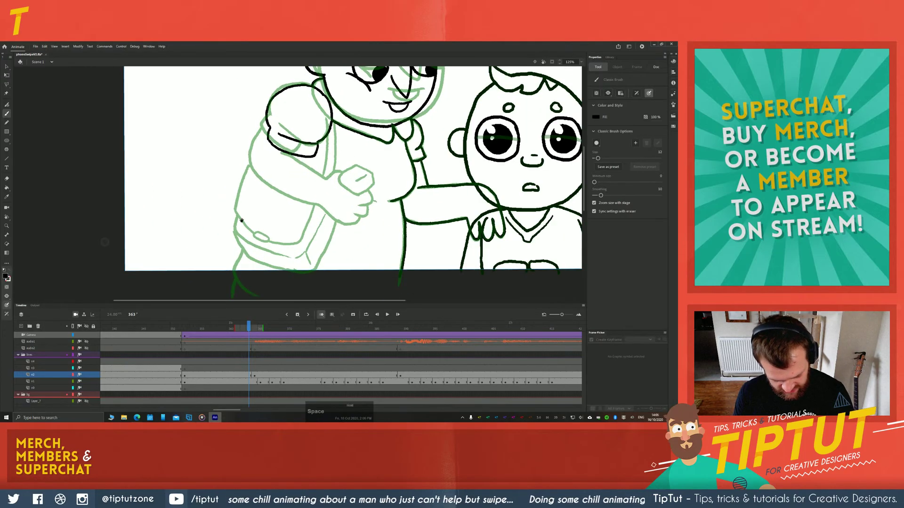
left_click_drag(235, 207, 254, 171)
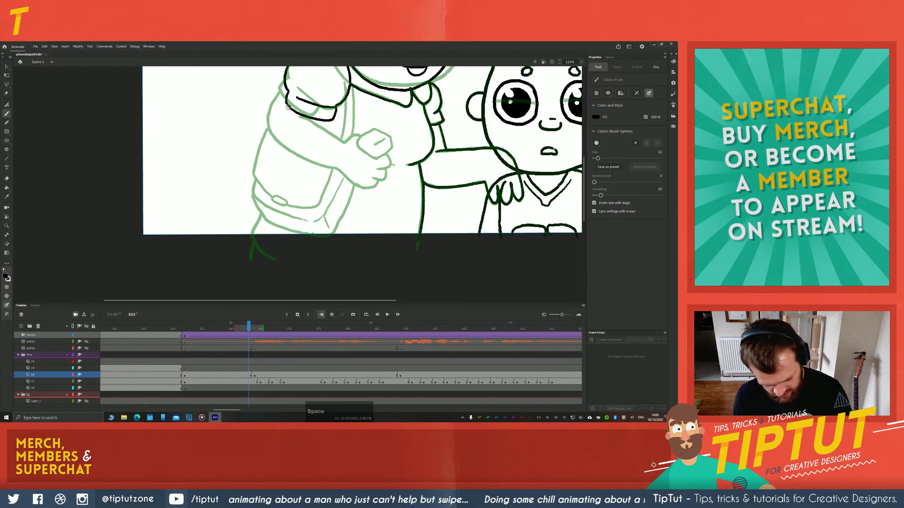
left_click_drag(287, 110, 273, 211)
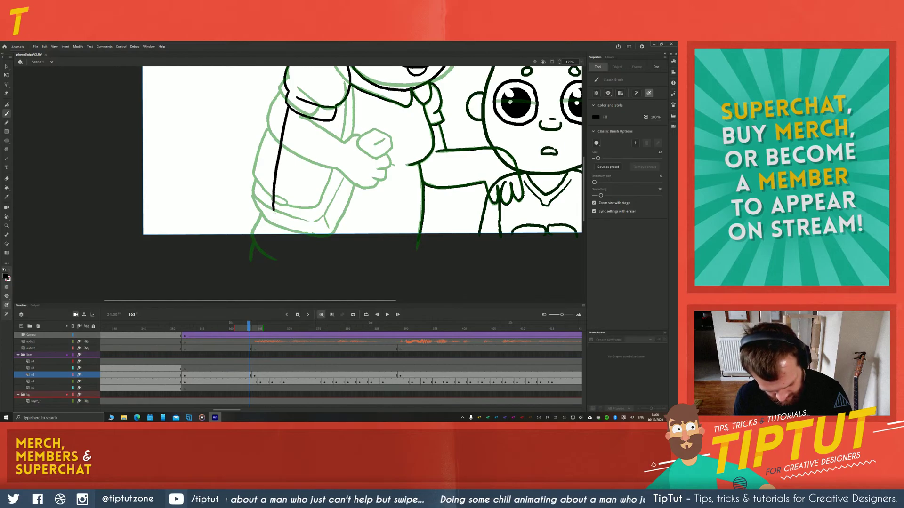
mouse_move(328, 121)
left_mouse_down()
mouse_move(303, 211)
mouse_move(263, 190)
mouse_move(272, 192)
mouse_move(264, 235)
left_mouse_up()
key("space")
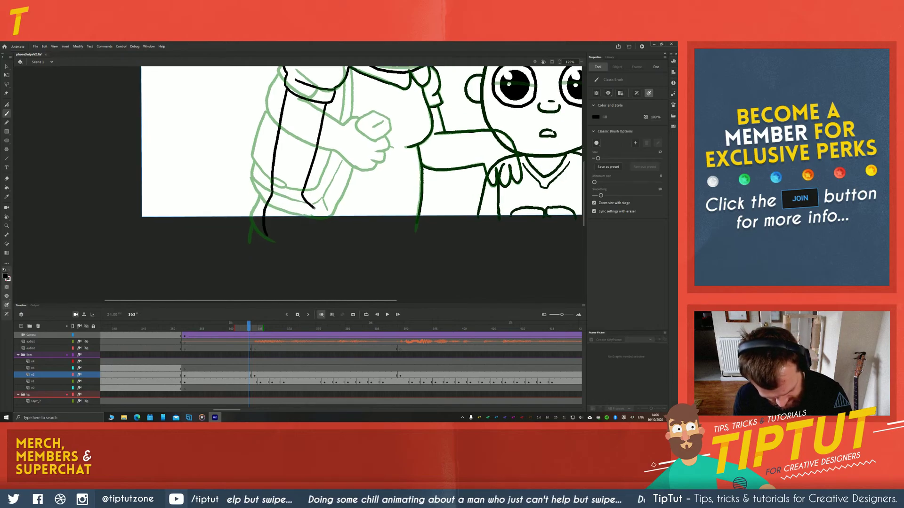
mouse_move(313, 207)
left_mouse_down()
mouse_move(324, 229)
mouse_move(315, 244)
mouse_move(296, 253)
mouse_move(267, 237)
left_mouse_up()
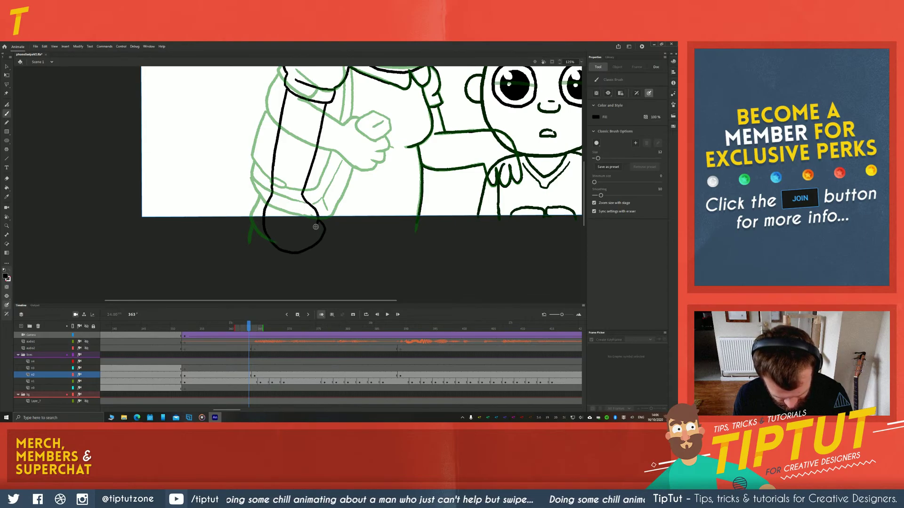
Ink the two lines of the bag's shoulder strap running down from behind the woman's sleeve
left_click_drag(218, 180, 233, 232)
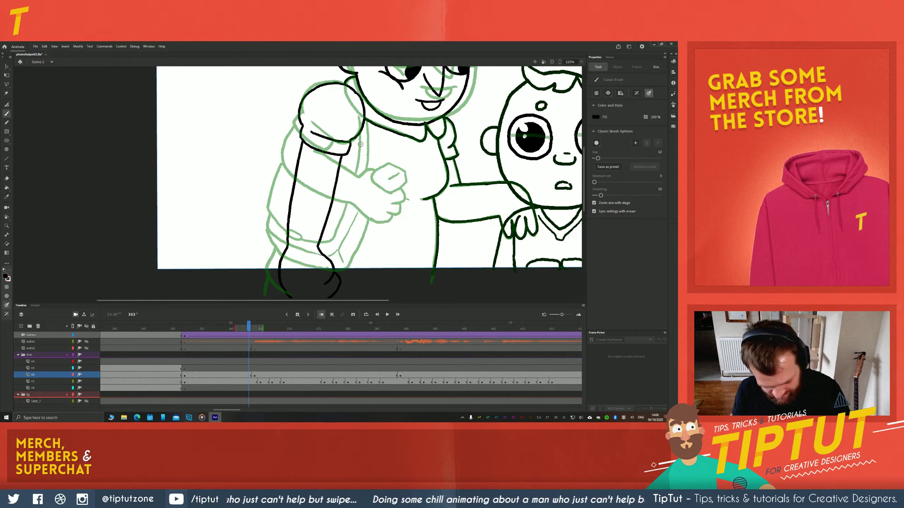
left_click_drag(365, 118, 363, 205)
key("z")
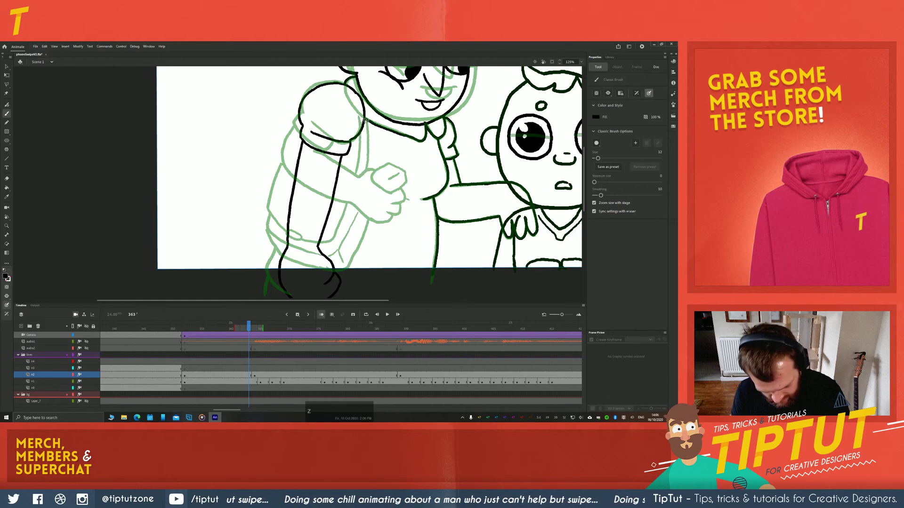
left_click_drag(368, 124, 364, 193)
left_click_drag(359, 134, 354, 185)
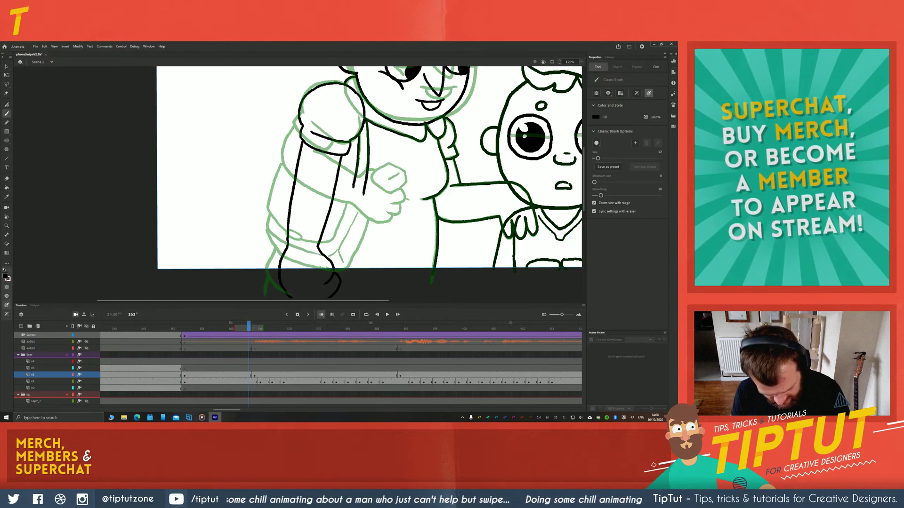
Ink the strap buckle and the bag's outline and panel edges on both sides of the hanging arm
mouse_move(359, 197)
left_mouse_down()
mouse_move(352, 189)
mouse_move(365, 232)
mouse_move(349, 273)
left_mouse_up()
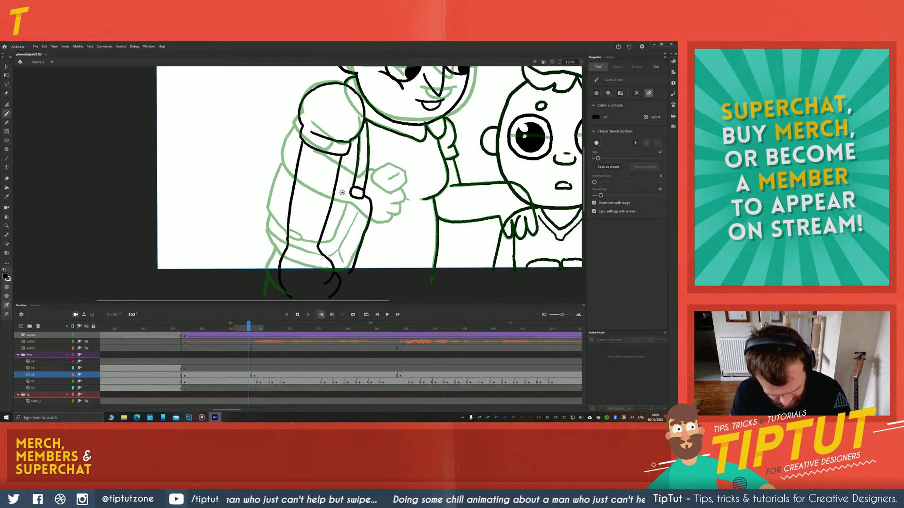
left_click_drag(341, 188, 335, 187)
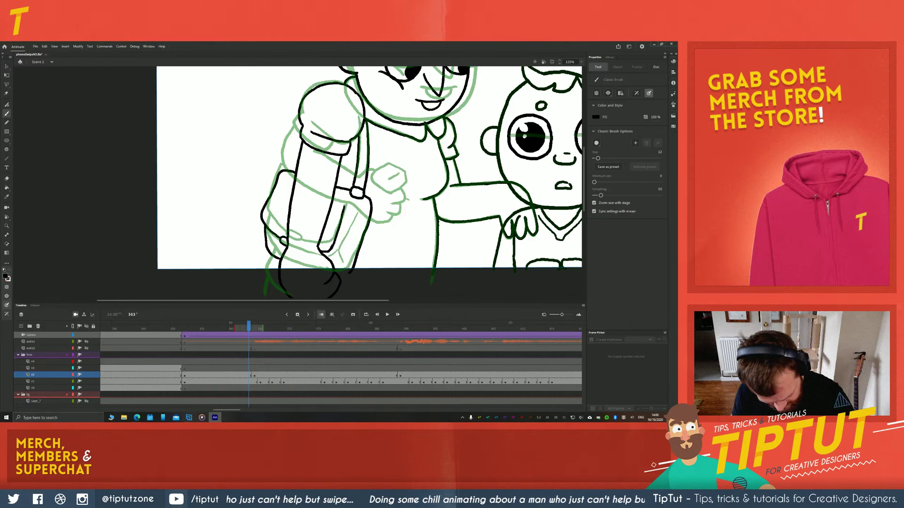
mouse_move(357, 208)
left_mouse_down()
mouse_move(344, 260)
mouse_move(333, 257)
left_mouse_up()
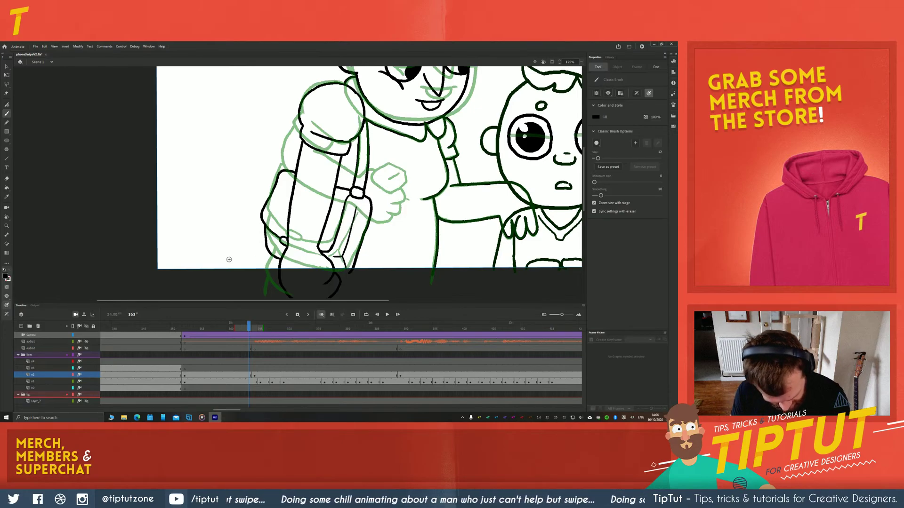
Check the inked arm and bag with the onion skin turned off, and turn the onion skin back on
key("space")
mouse_move(192, 253)
left_mouse_down()
mouse_move(173, 212)
mouse_move(186, 217)
mouse_move(179, 267)
left_mouse_up()
left_click_drag(222, 226, 182, 232)
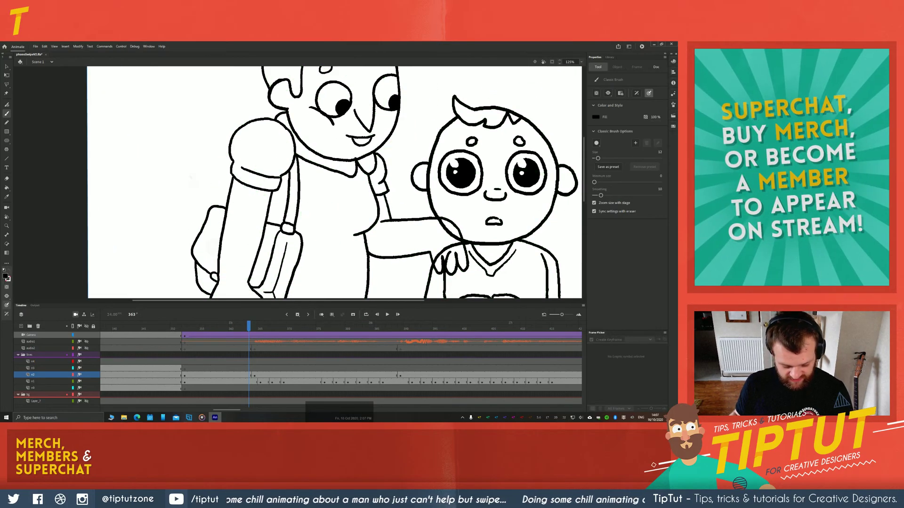
scroll(198, 237, "down", 2)
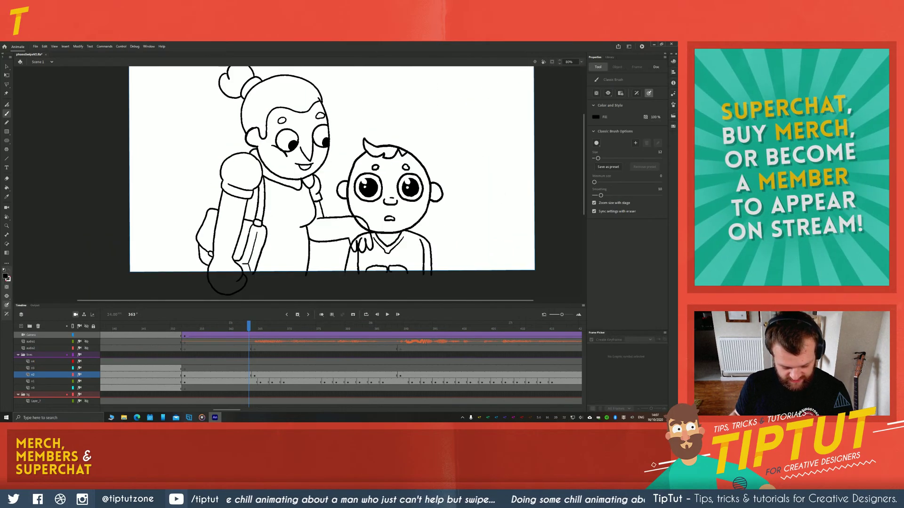
left_click(322, 314)
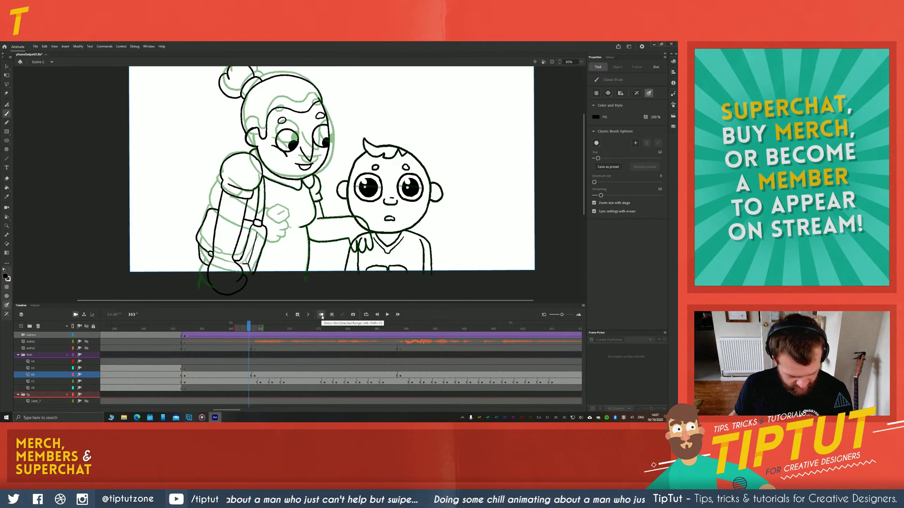
Ink the short back edge of the woman's skirt below the bag and turn the onion skin off
key("space")
left_click_drag(225, 195, 287, 167)
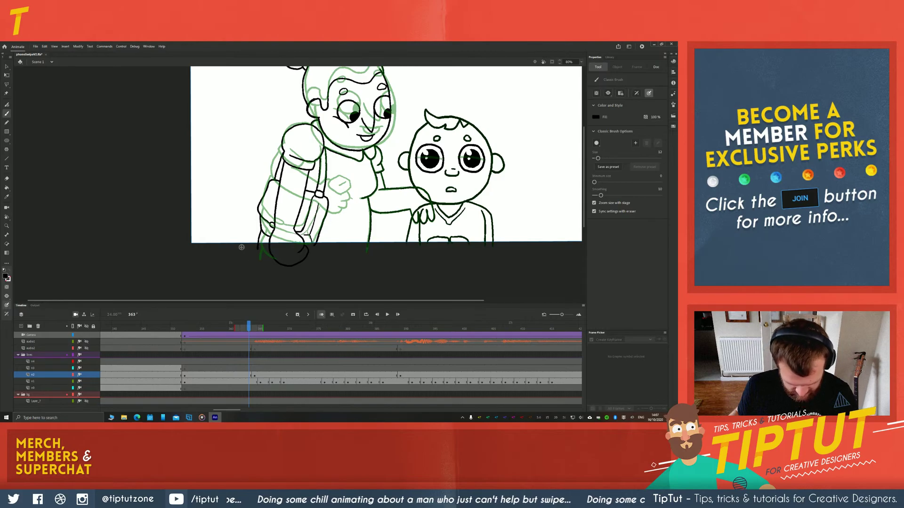
left_click(323, 315)
key("z")
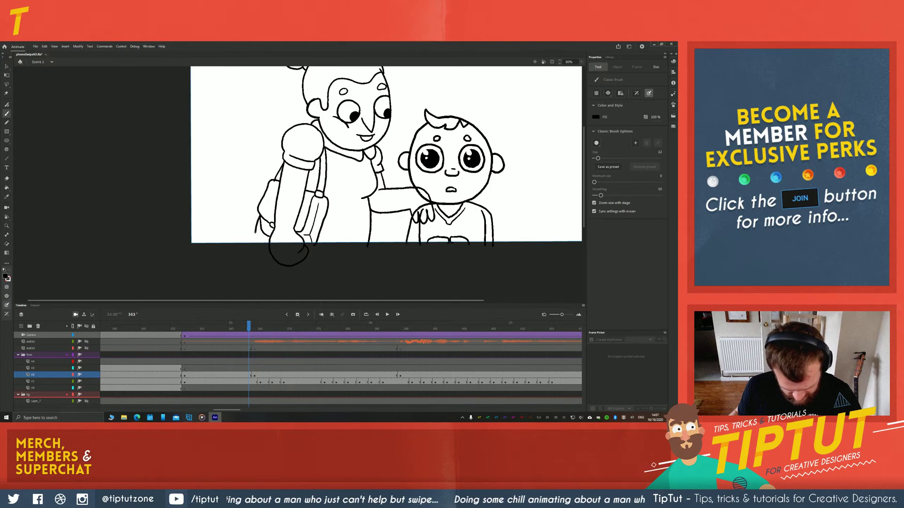
left_click_drag(255, 232, 253, 250)
key("z")
left_click_drag(253, 329, 252, 330)
key("comma")
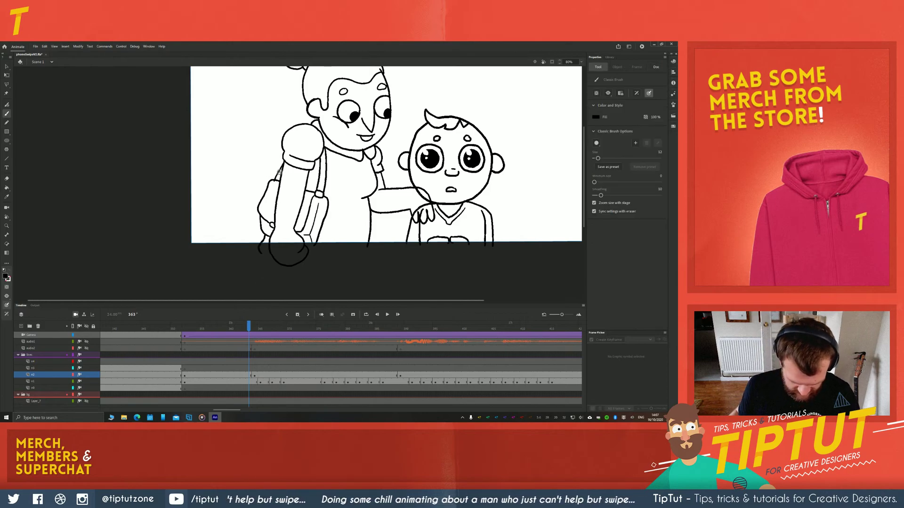
Flip back and forth between this frame and the next to compare the woman's poses
key("e")
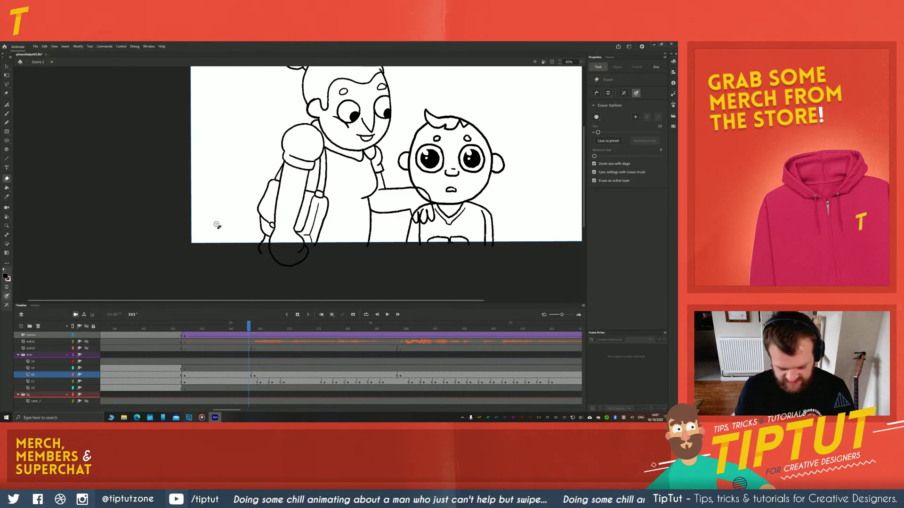
key("space")
left_click_drag(248, 163, 202, 208)
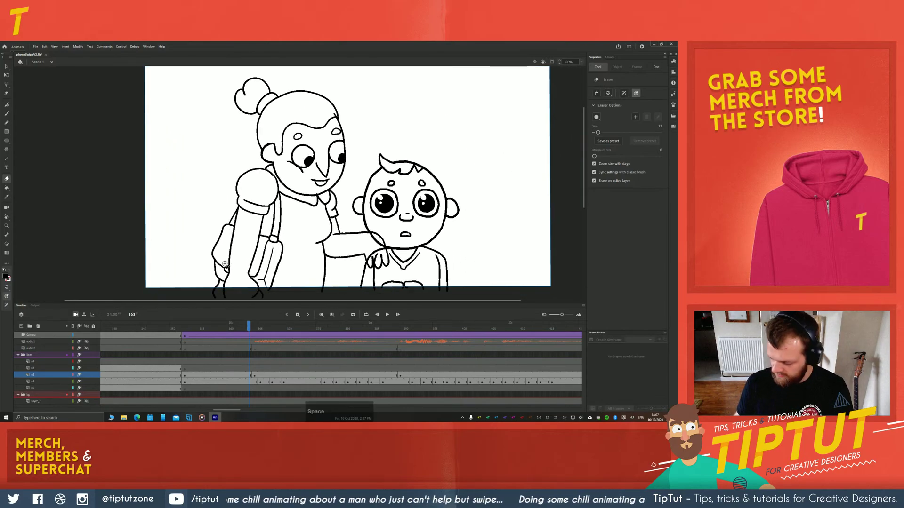
key("v")
key("period")
key("comma")
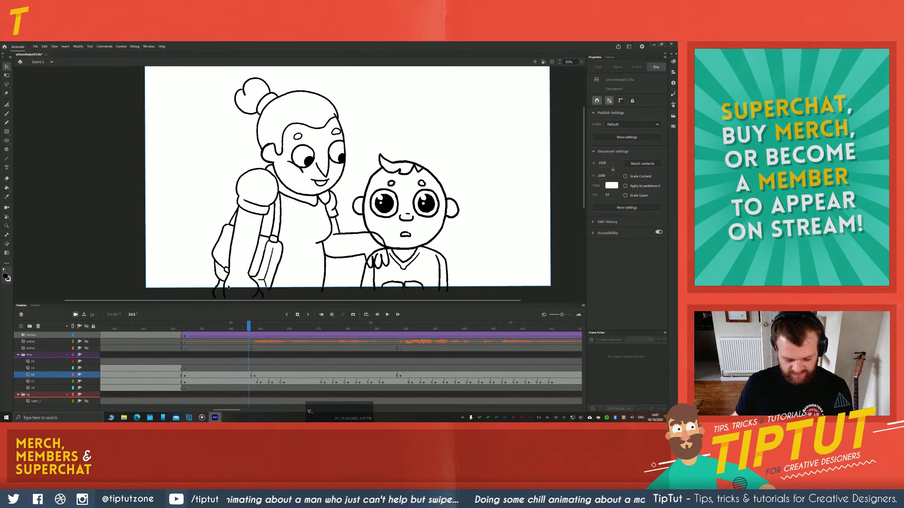
key("period")
key("comma")
key("period")
key("comma")
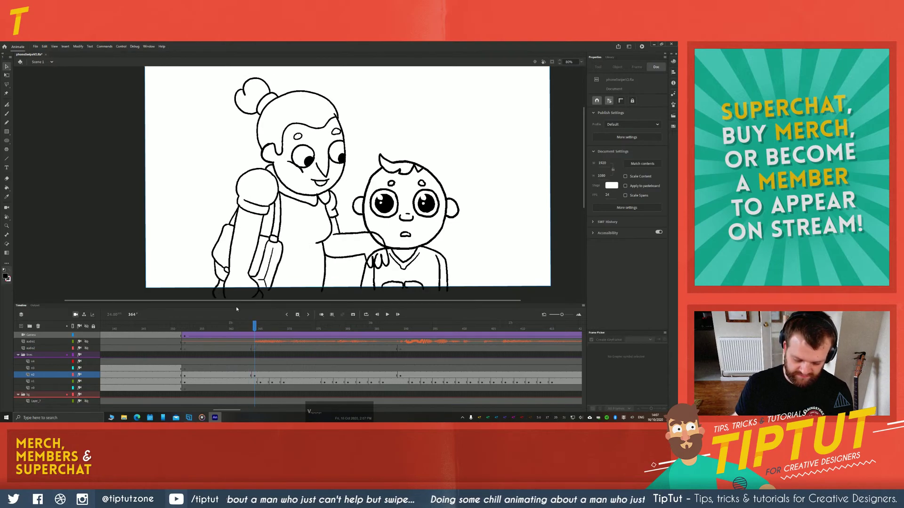
key("period")
key("comma")
key("period")
key("comma")
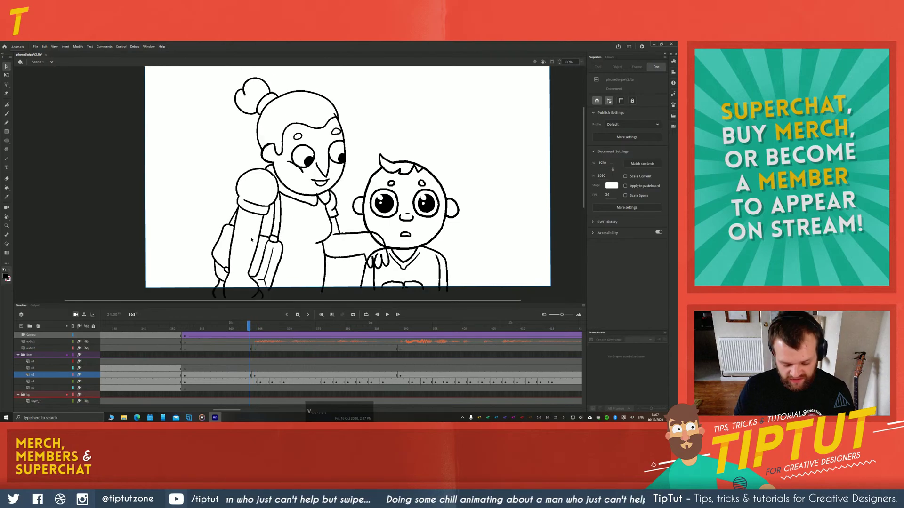
Redraw the woman's cheek and chin with a fuller, rounder line and erase the old jaw line
key("b")
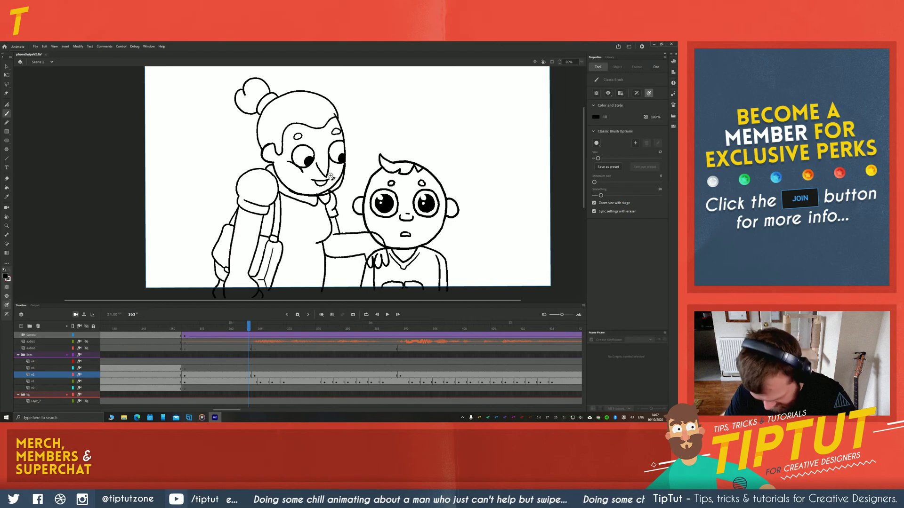
key("e")
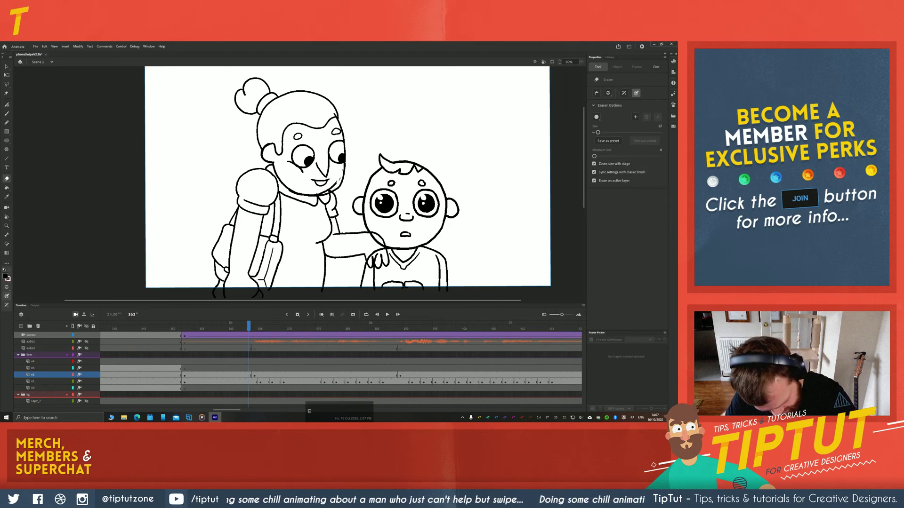
left_click_drag(328, 188, 330, 189)
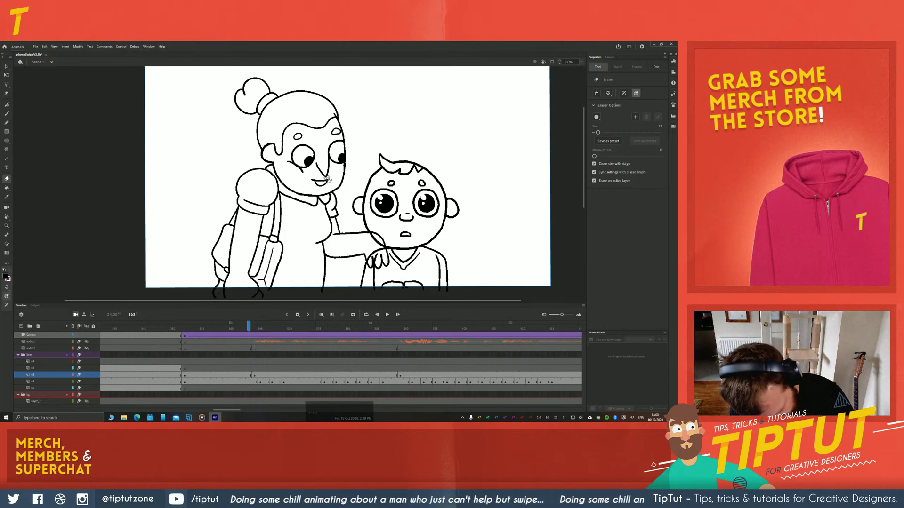
key("b")
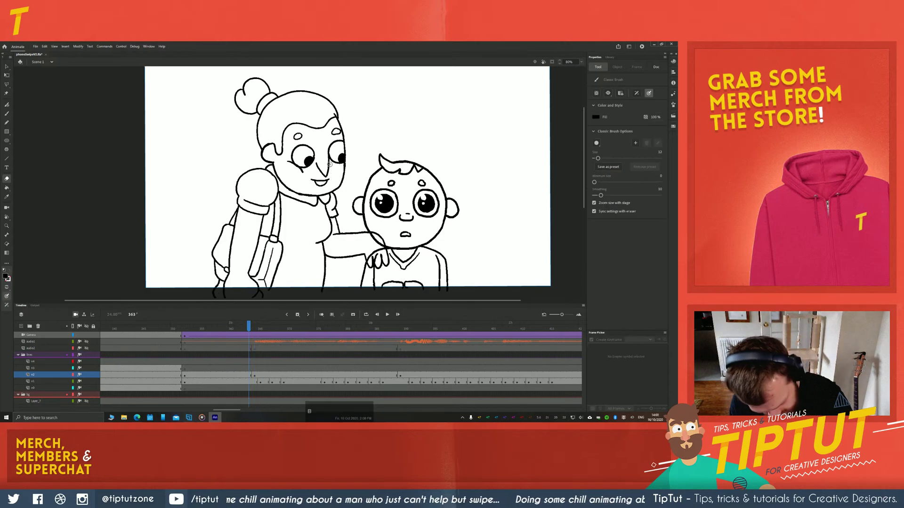
key("ctrl+z")
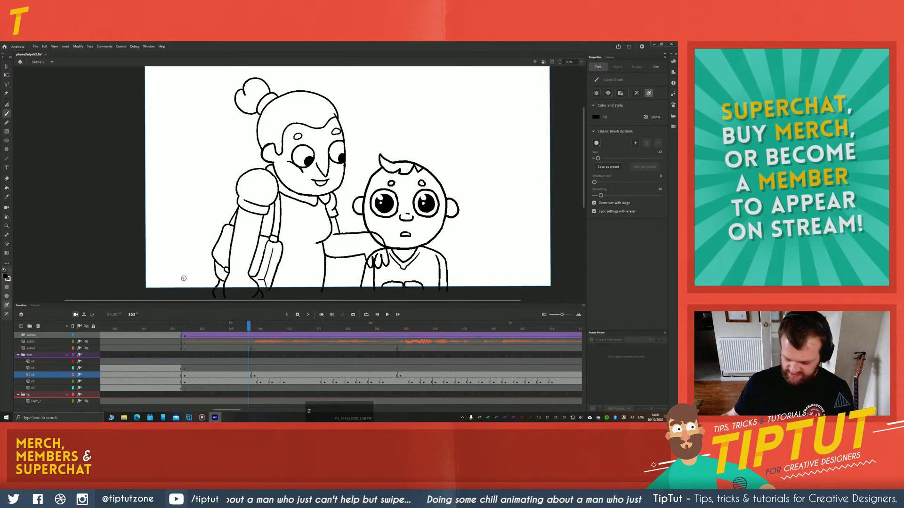
Step forward frame by frame to review the animation from the new drawing up to the next keyframe
key(".")
key(".")
key("period")
key("period")
key("period")
key("period")
key("period")
key("period")
key("period")
key("period")
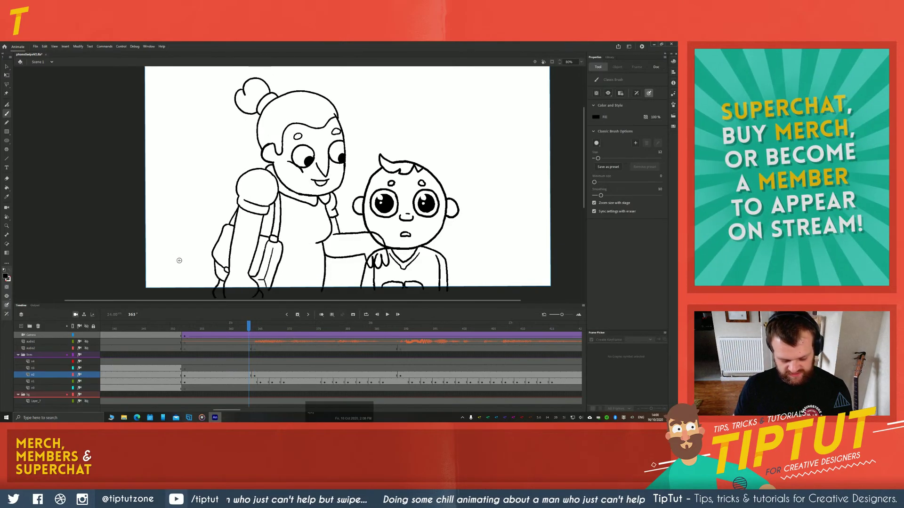
key("period")
key("period")
key("period")
key("period")
key("period")
key("period")
key("period")
key("period")
key("period")
key("period")
key("period")
key("period")
key("period")
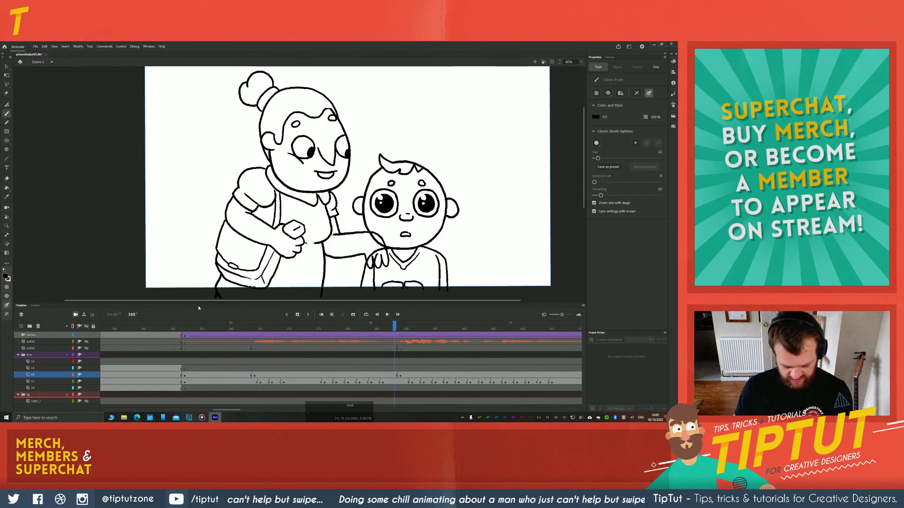
Step through the remaining frames of the two-character shot and the following close-ups to review the animation's flow
key("period")
key("period")
key("period")
key("period")
key("period")
key("period")
key("period")
key("period")
key("period")
key("period")
key("period")
key("period")
key("period")
key("period")
key("period")
key("period")
key("period")
key("period")
key("period")
key("period")
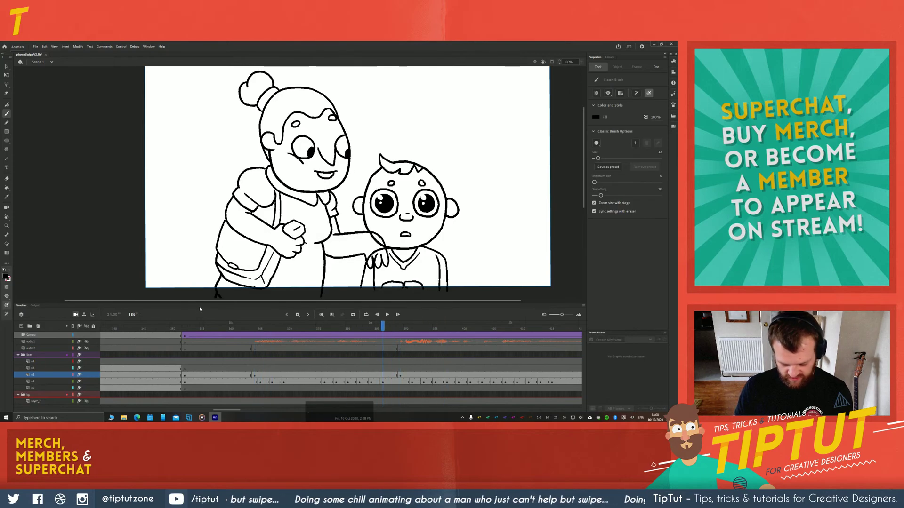
key("period")
key("period")
key("period")
key("period")
key("period")
key("period")
key("period")
key("period")
key("period")
key("period")
key("period")
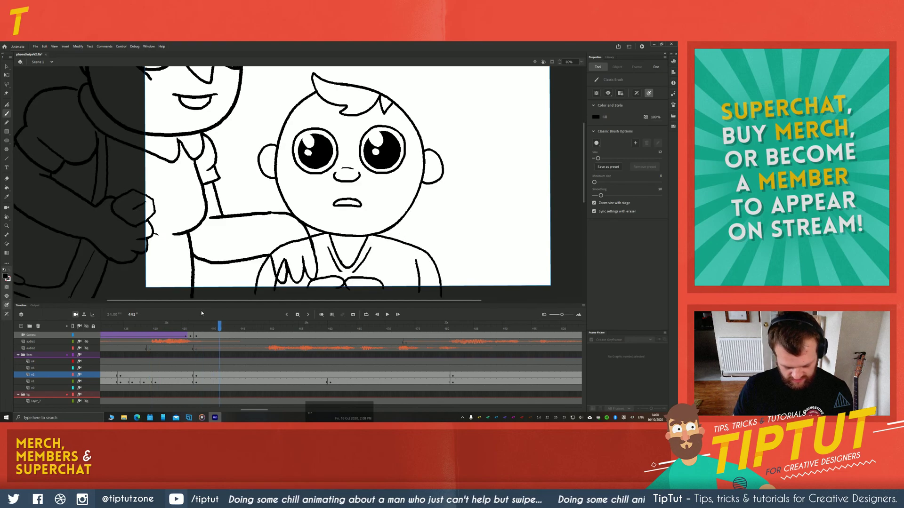
key("period")
key("period")
key("period")
key("period")
key("period")
key("period")
key("period")
key("period")
key("period")
key("period")
key("period")
key("period")
key("period")
key("period")
key("period")
key("period")
key("period")
key("period")
key("period")
key("period")
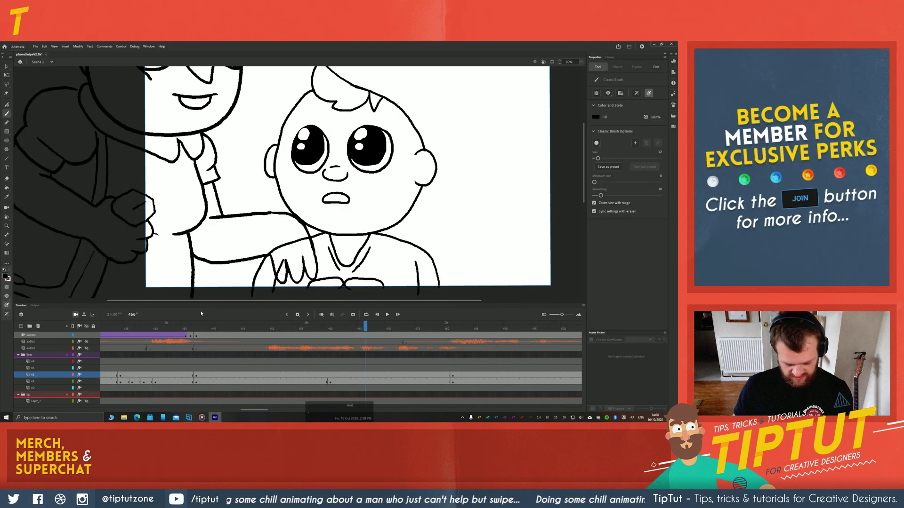
key("period")
key("period")
key("period")
key("period")
key("period")
key("period")
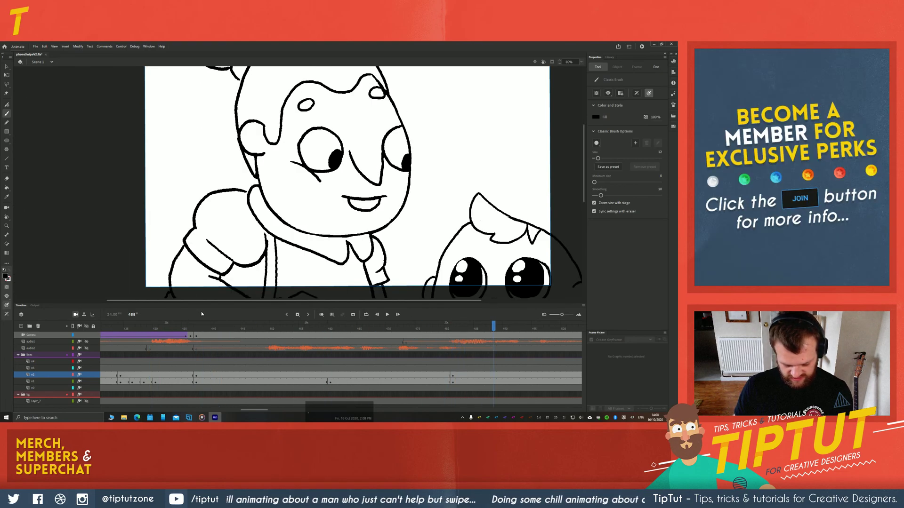
Return to the woman's new-pose keyframe at frame 364, shift it one frame later and check the change against the preceding pose
left_click_drag(123, 362, 223, 348)
left_click(226, 348)
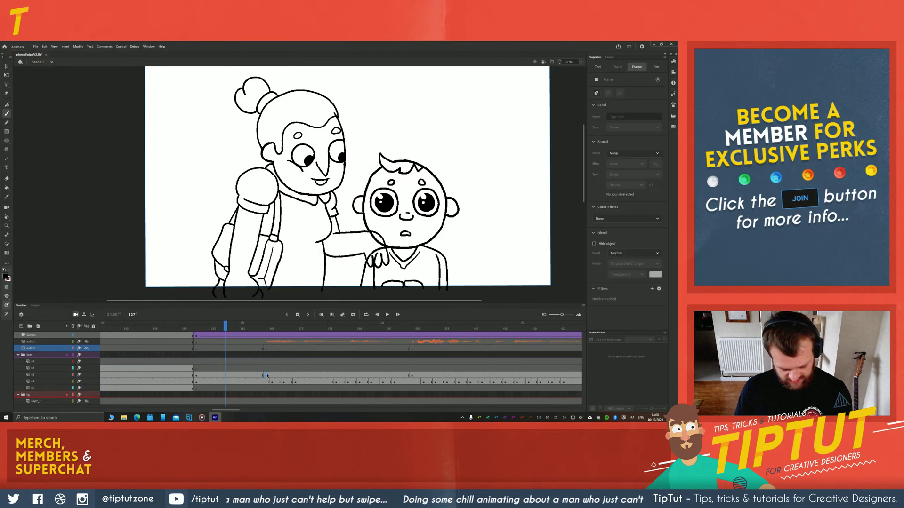
left_click(267, 375)
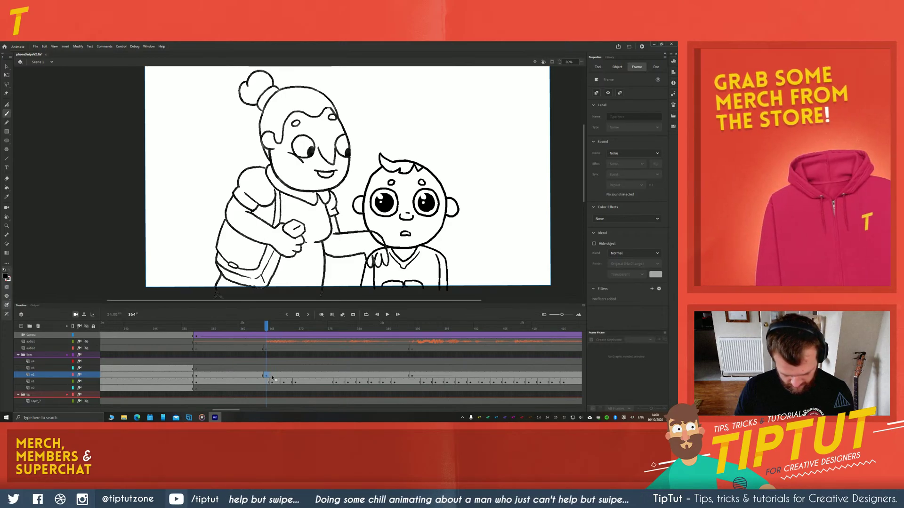
key("period")
key("comma")
key("comma")
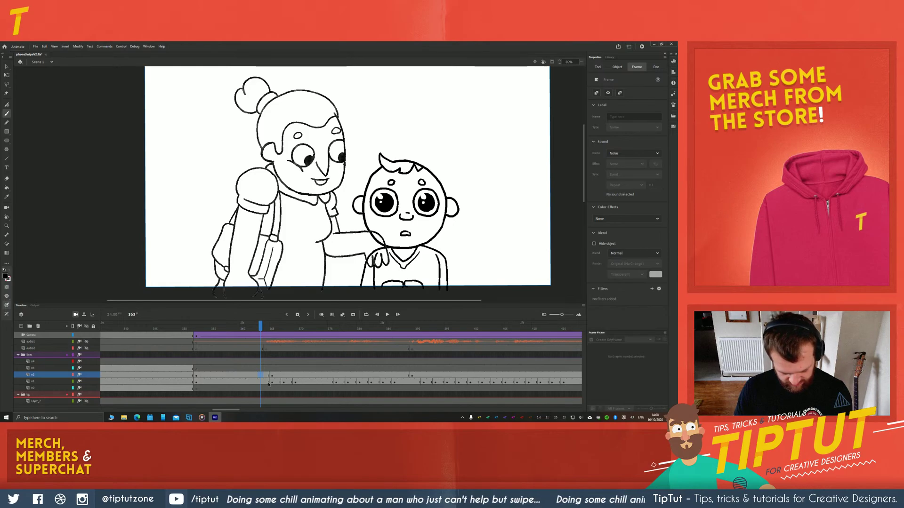
Add keyframes on the woman's layer at frames 367 and 363, and clear her drawing at frame 365
left_click(283, 376)
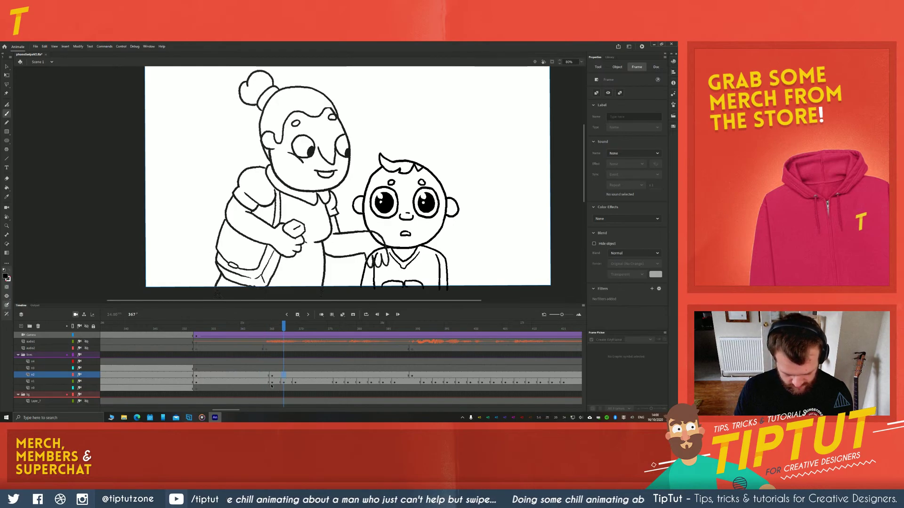
key("F6")
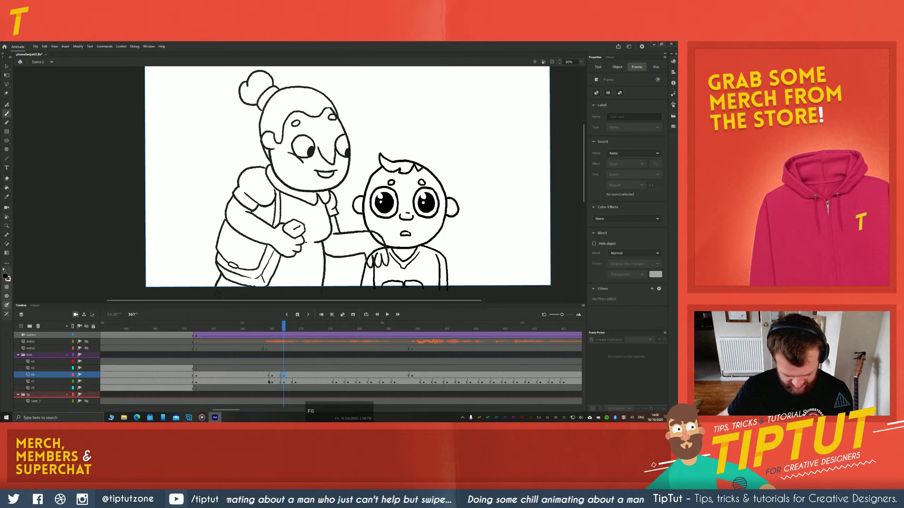
left_click(260, 377)
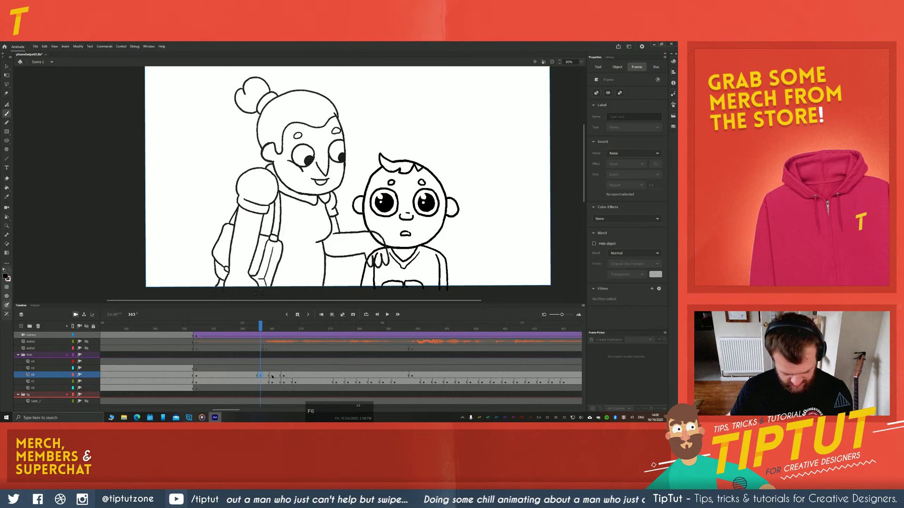
left_click(272, 376)
key("Delete")
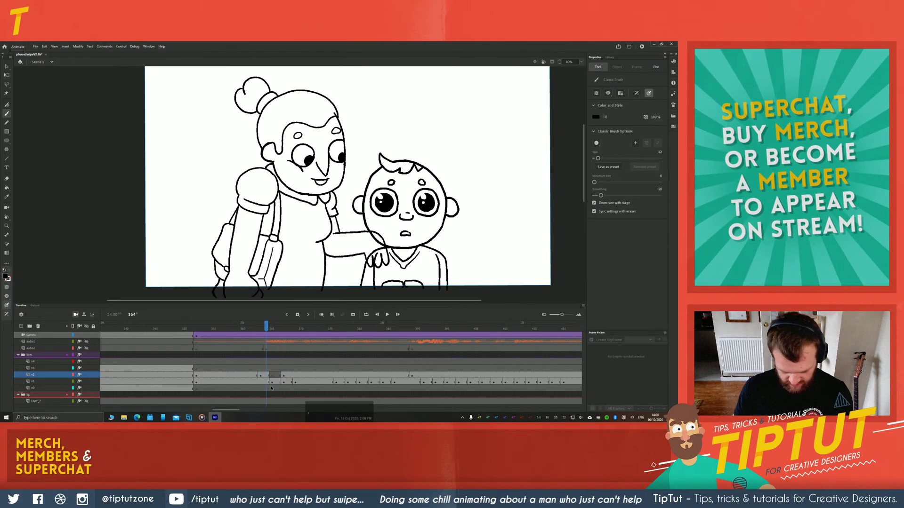
Flip back and forth across the cleared frame to check the timing between the woman's old and new poses
key("period")
key("period")
key("period")
key("comma")
key("comma")
key("comma")
key("period")
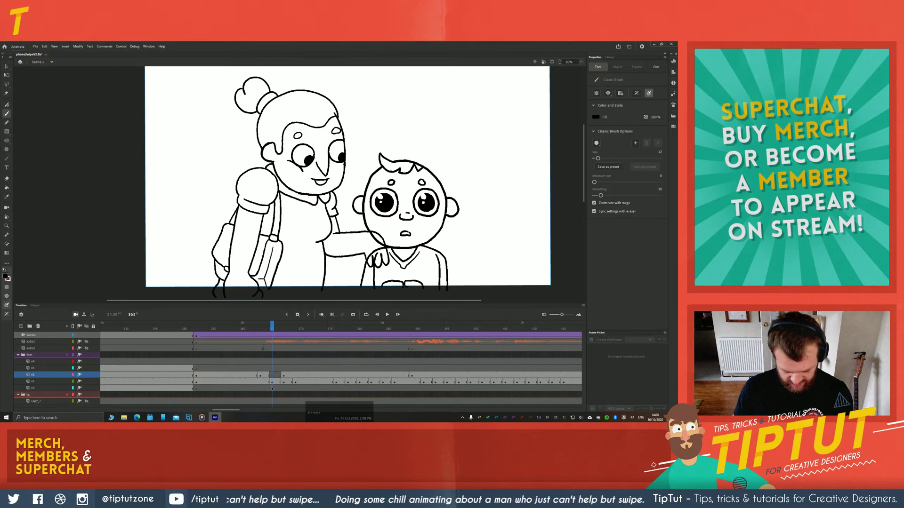
key("comma")
key("period")
key("comma")
key("period")
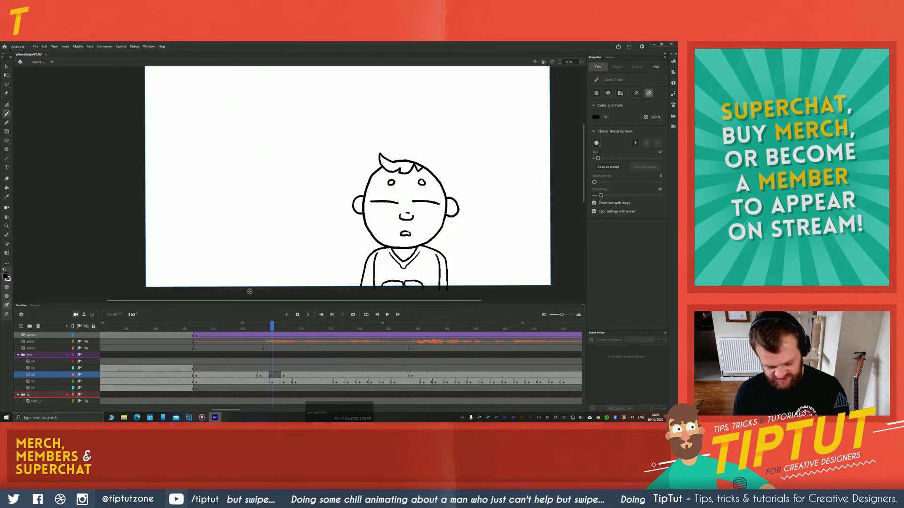
Turn the onion skin on at frame 365 and ink the woman's ear between the two ghosted poses
left_click(321, 315)
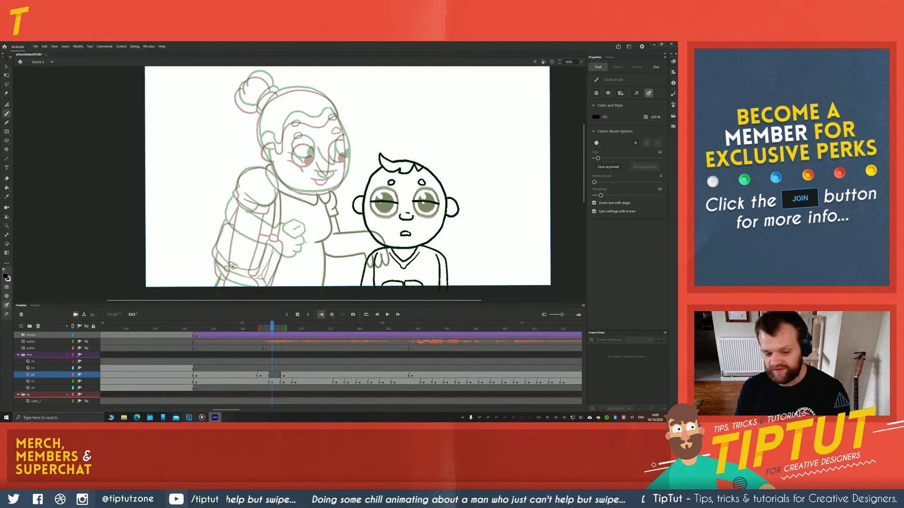
scroll(258, 127, "up", 1)
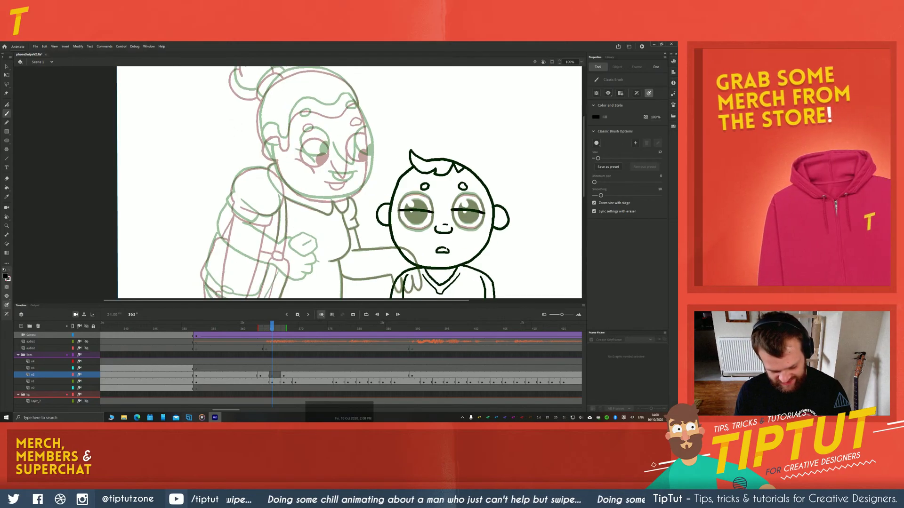
mouse_move(251, 128)
left_mouse_down()
mouse_move(255, 140)
mouse_move(219, 161)
mouse_move(215, 181)
mouse_move(227, 181)
mouse_move(198, 210)
left_mouse_up()
key("ctrl+=")
key("ctrl+z")
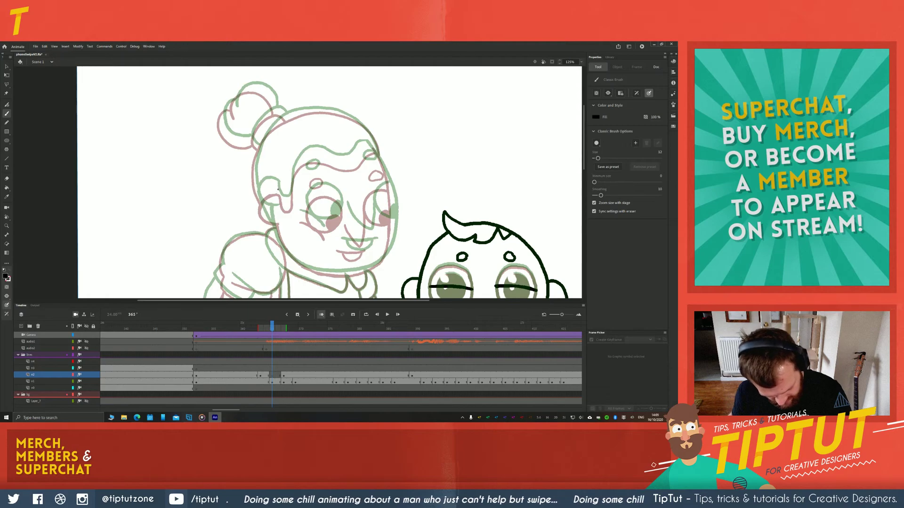
left_click_drag(276, 216, 277, 215)
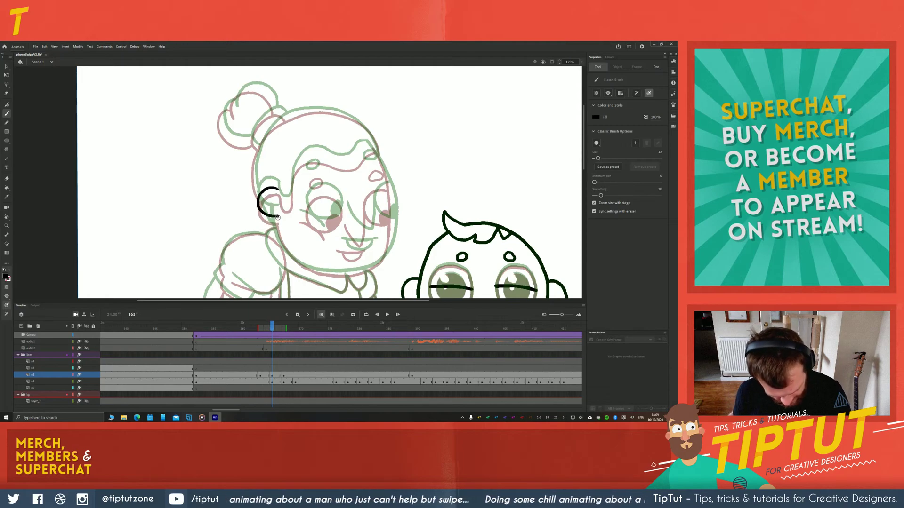
left_click_drag(283, 245, 334, 272)
key("ctrl+z")
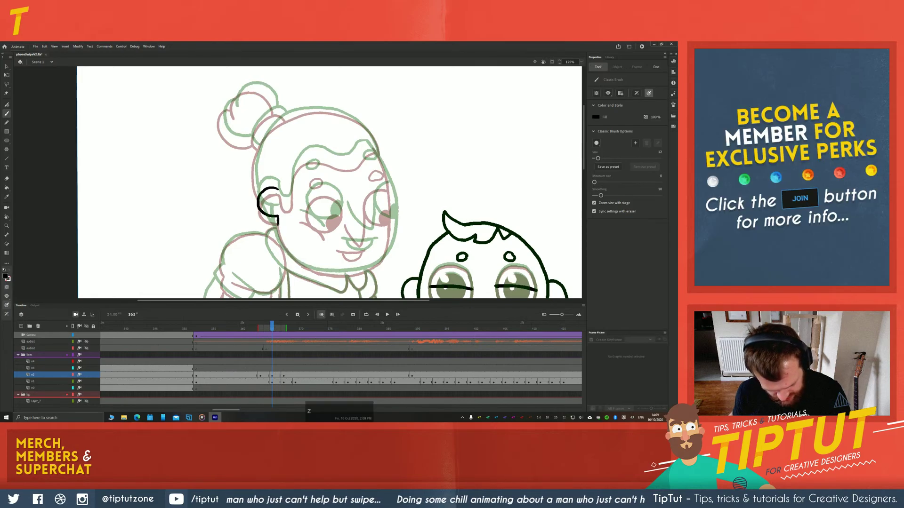
left_click_drag(284, 247, 312, 267)
key("ctrl+z")
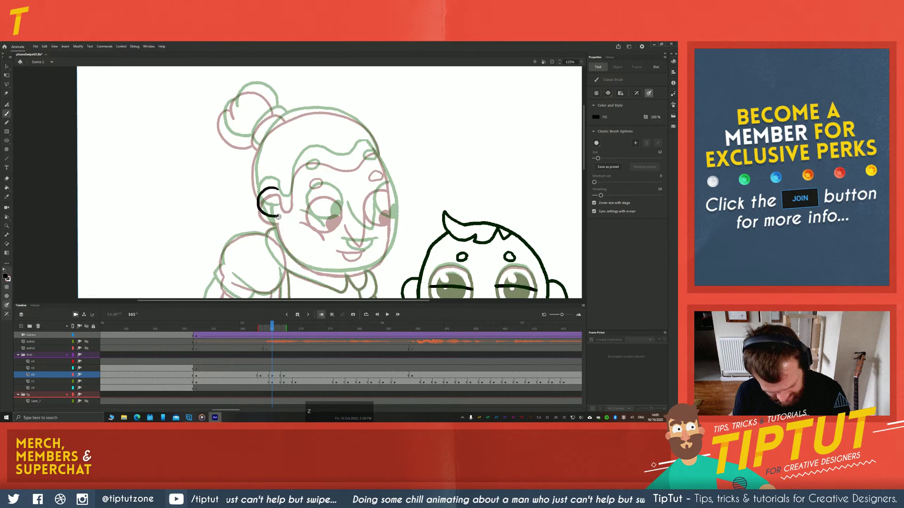
Rotate the canvas and ink the woman's jaw line from below the ear towards the chin
key("r")
left_click_drag(232, 184, 341, 131)
left_click_drag(270, 139, 317, 139)
key("space")
left_click_drag(288, 184, 287, 252)
key("b")
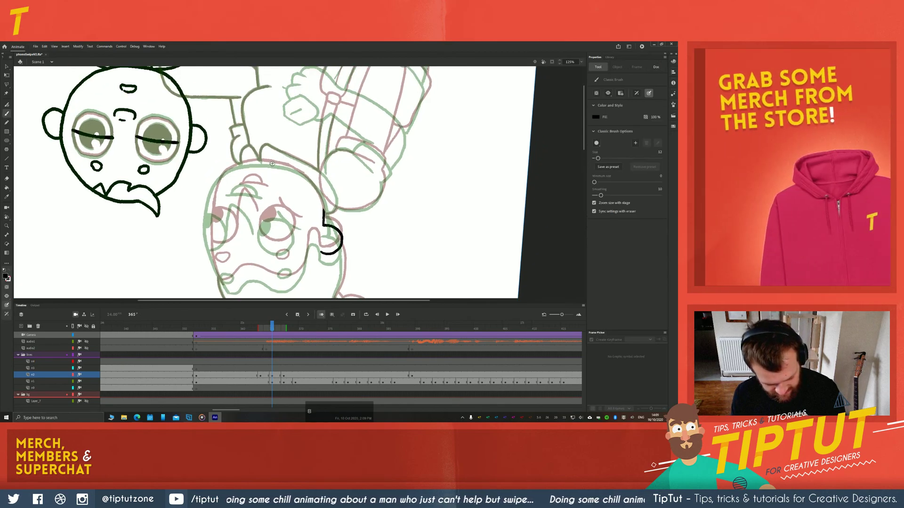
left_click_drag(291, 168, 307, 176)
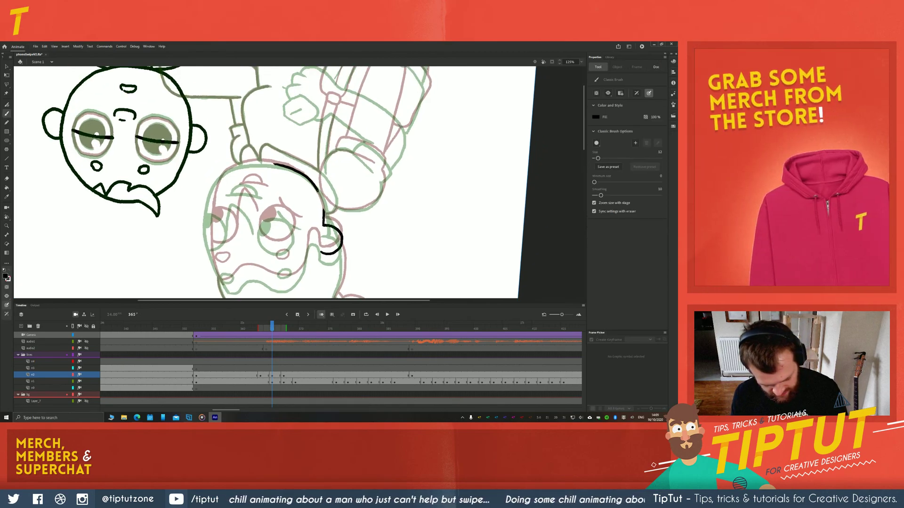
Continue the woman's face outline around the chin and up the front of her cheek to the forehead
key("shift+h")
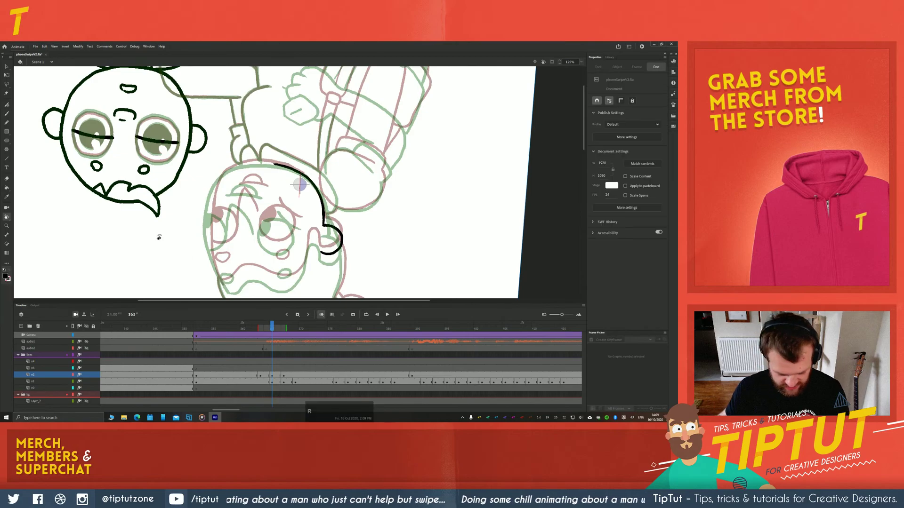
left_click_drag(157, 238, 263, 90)
key("space")
left_click_drag(275, 166, 268, 251)
key("b")
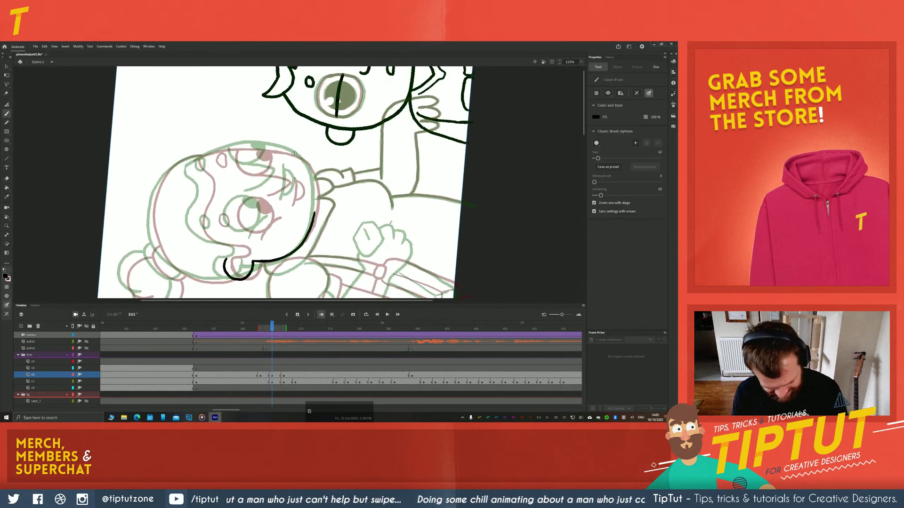
left_click_drag(308, 168, 314, 214)
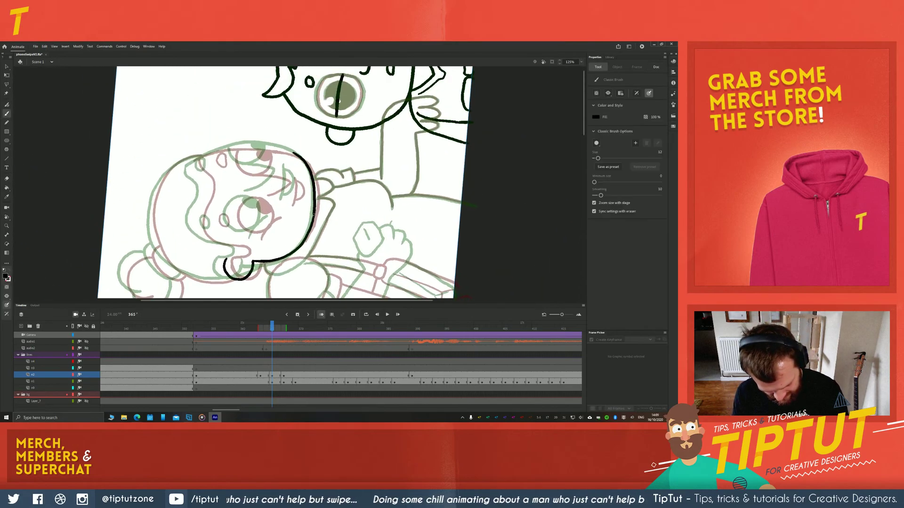
key("r")
mouse_move(174, 239)
left_mouse_down()
mouse_move(184, 187)
mouse_move(221, 149)
mouse_move(270, 137)
mouse_move(291, 201)
mouse_move(299, 104)
mouse_move(329, 136)
mouse_move(343, 188)
left_mouse_up()
key("b")
left_click_drag(188, 222, 227, 229)
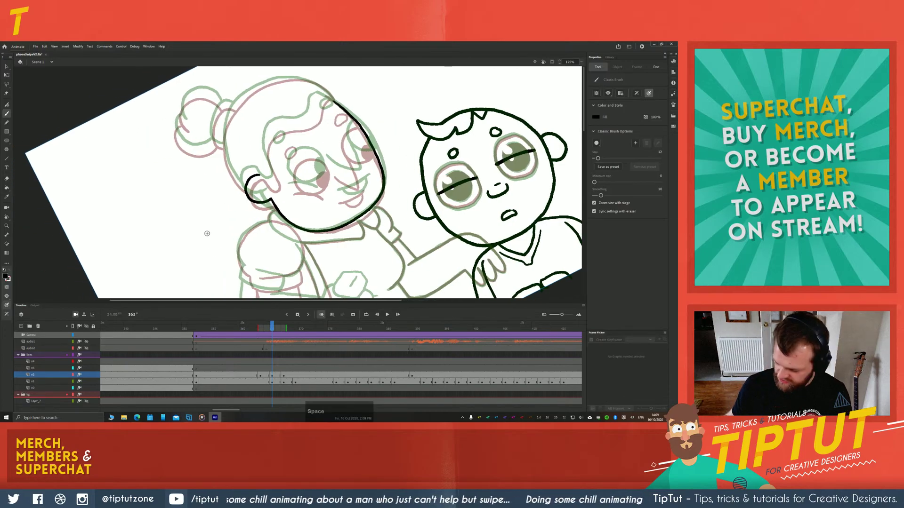
Ink the woman's two small rounded eyebrows between the ghosted positions, redrawing the one nearest the face edge
key("r")
mouse_move(176, 180)
left_mouse_down()
mouse_move(176, 166)
mouse_move(234, 113)
left_mouse_up()
left_click_drag(274, 187, 262, 187)
key("b")
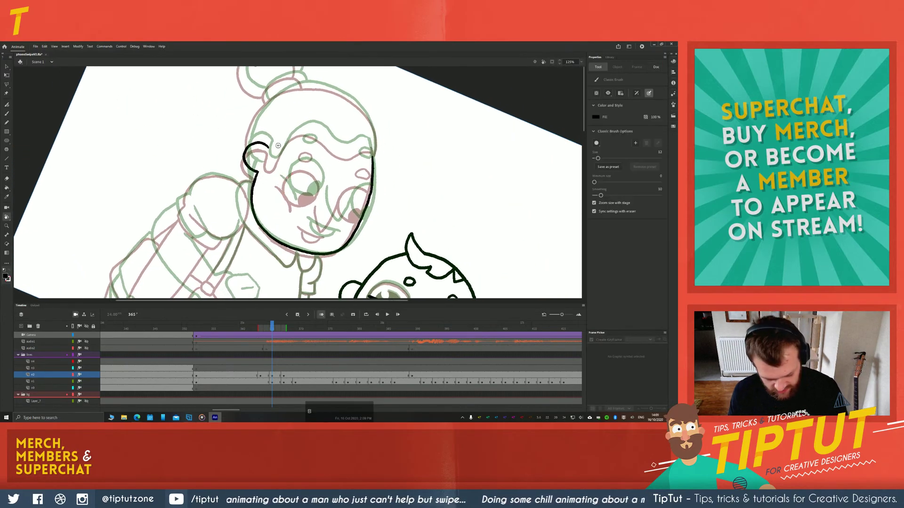
mouse_move(301, 147)
left_mouse_down()
mouse_move(312, 151)
mouse_move(309, 144)
left_mouse_up()
left_click_drag(367, 160, 359, 159)
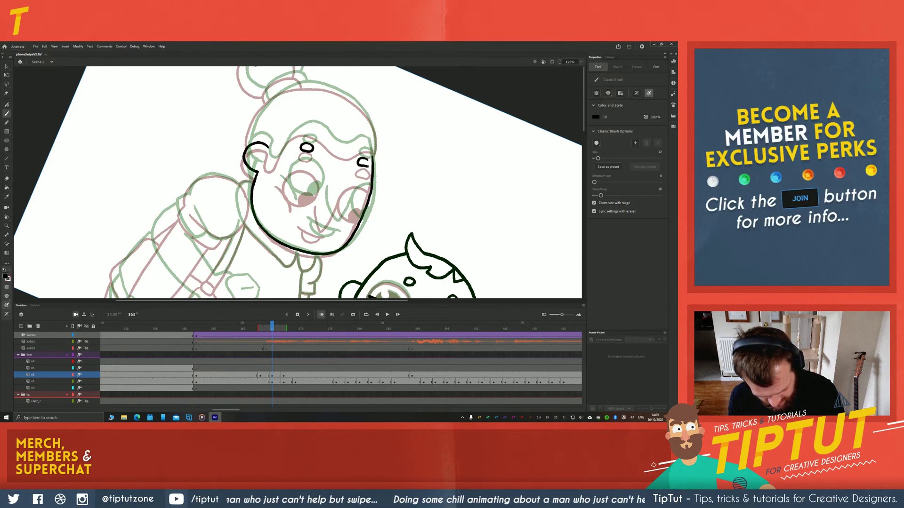
key("ctrl+z")
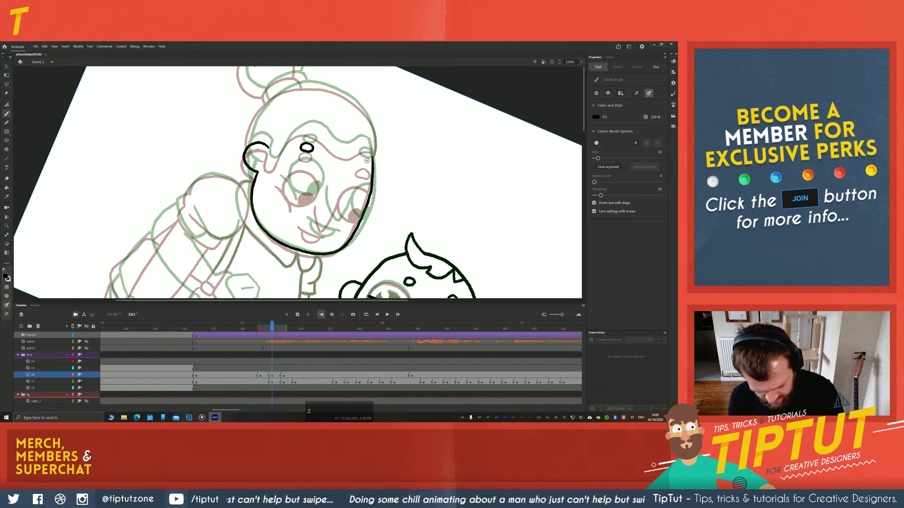
left_click_drag(371, 161, 357, 162)
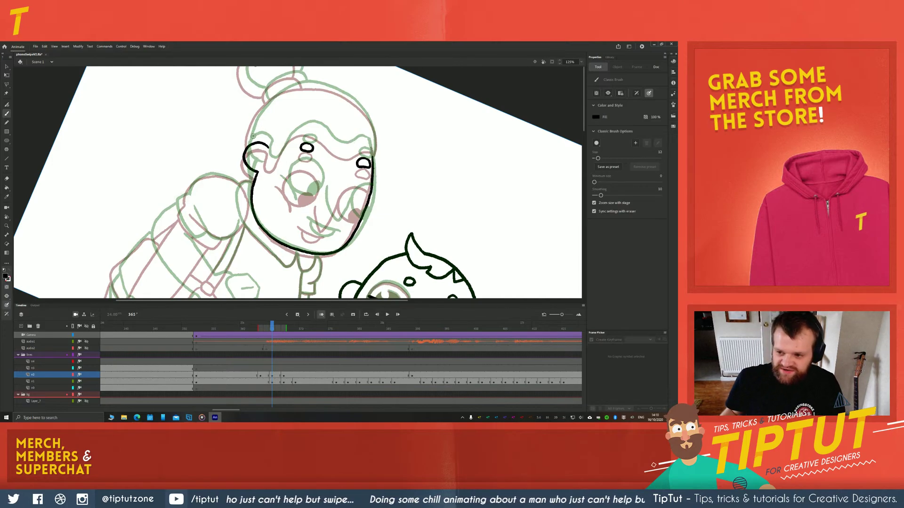
Ink the woman's wavy hairline from the ear across the forehead to the front edge of the face
key("space")
mouse_move(245, 134)
left_mouse_down()
mouse_move(259, 165)
mouse_move(291, 165)
left_mouse_up()
mouse_move(292, 163)
left_mouse_down()
mouse_move(302, 143)
mouse_move(336, 130)
left_mouse_up()
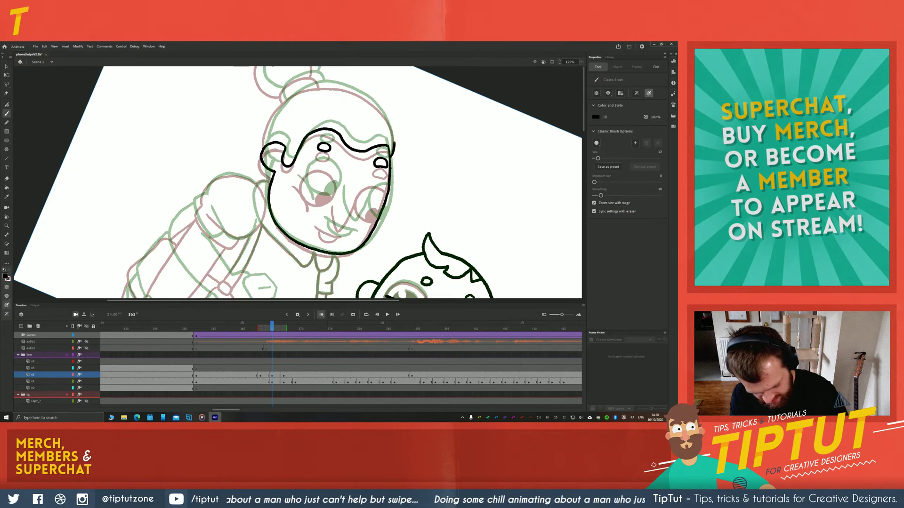
Ink the top of the woman's head from the front of the hairline over the crown to the bun
mouse_move(394, 143)
left_mouse_down()
mouse_move(379, 109)
mouse_move(358, 93)
left_mouse_up()
key("r")
mouse_move(199, 175)
left_mouse_down()
mouse_move(198, 162)
mouse_move(250, 94)
mouse_move(306, 81)
left_mouse_up()
key("b")
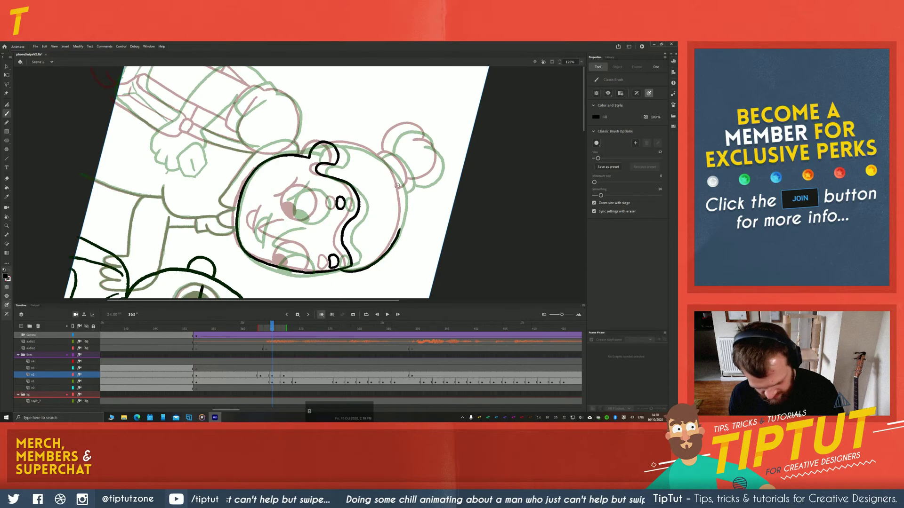
left_click_drag(391, 169, 399, 233)
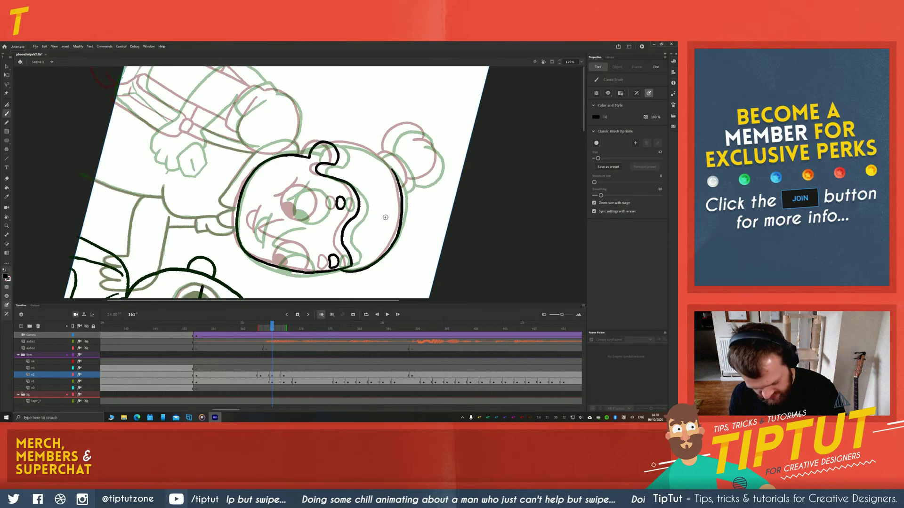
Ink the back of the woman's head between the ear and bun, and the hair band at the bun's base
key("r")
mouse_move(268, 173)
left_mouse_down()
mouse_move(306, 151)
mouse_move(264, 162)
left_mouse_up()
key("space")
key("b")
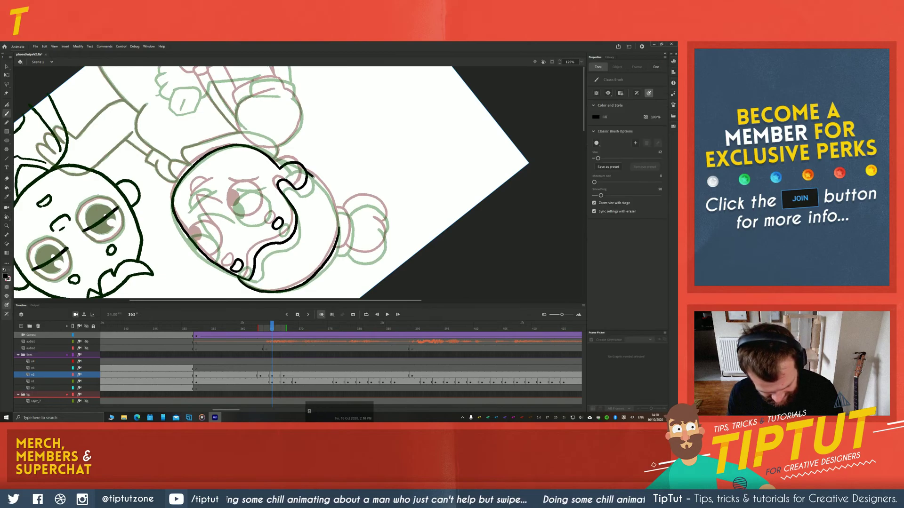
left_click_drag(324, 189, 335, 212)
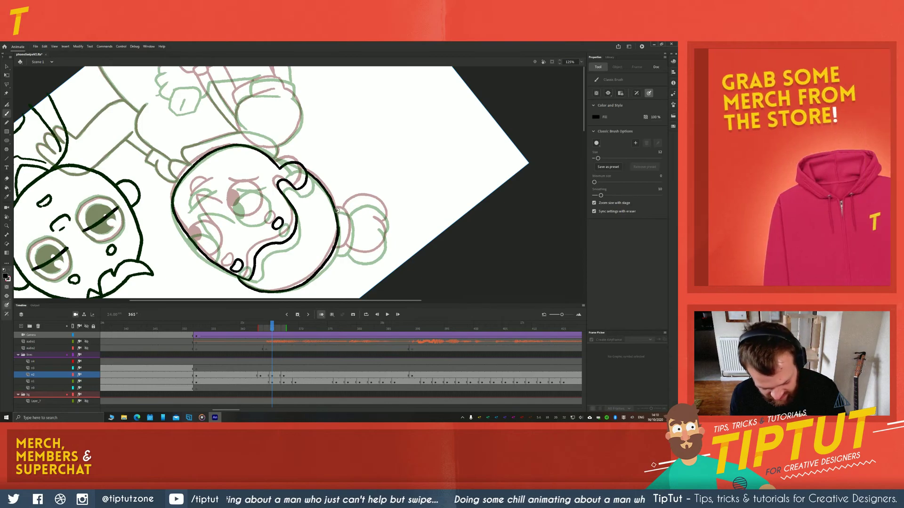
left_click_drag(337, 210, 347, 248)
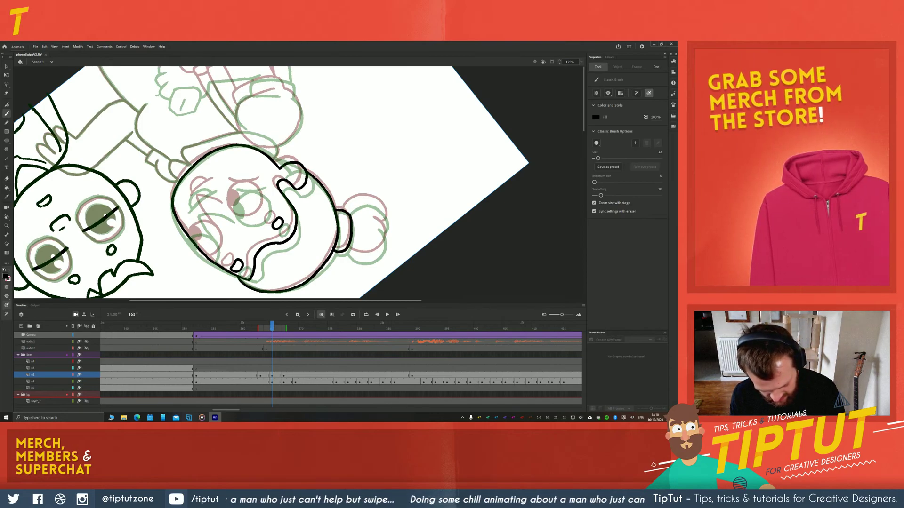
Ink the woman's rounded hair bun beyond the hair band, between the two ghosted bun positions
key("ctrl+z")
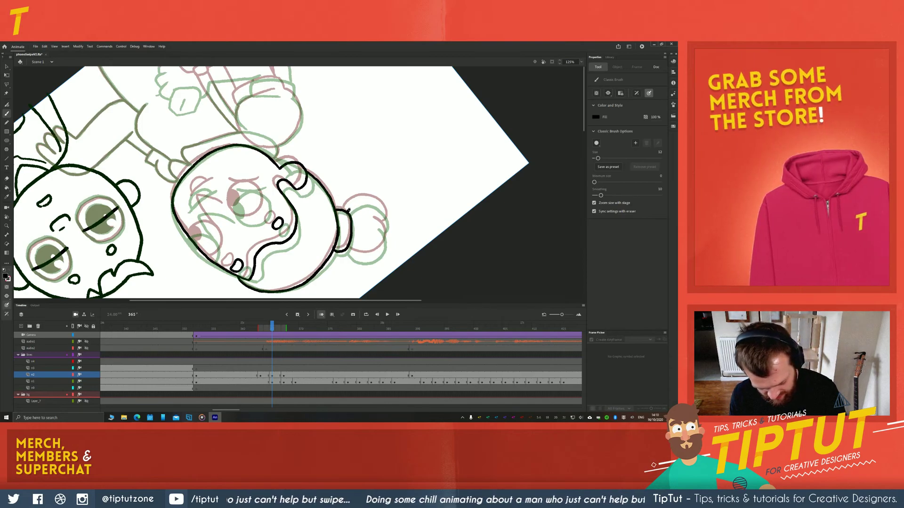
mouse_move(365, 201)
left_mouse_down()
mouse_move(385, 211)
mouse_move(379, 227)
mouse_move(361, 258)
mouse_move(347, 249)
left_mouse_up()
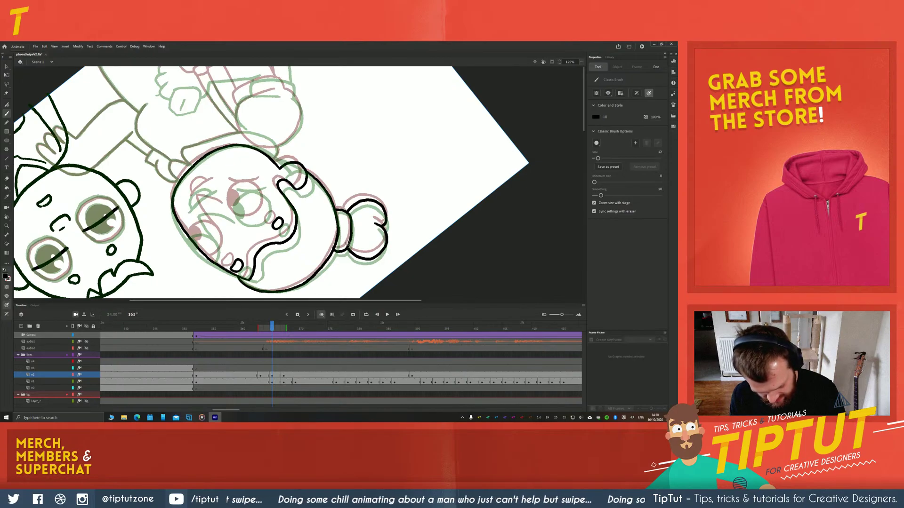
key("r")
left_click_drag(192, 127, 244, 215)
key("space")
key("b")
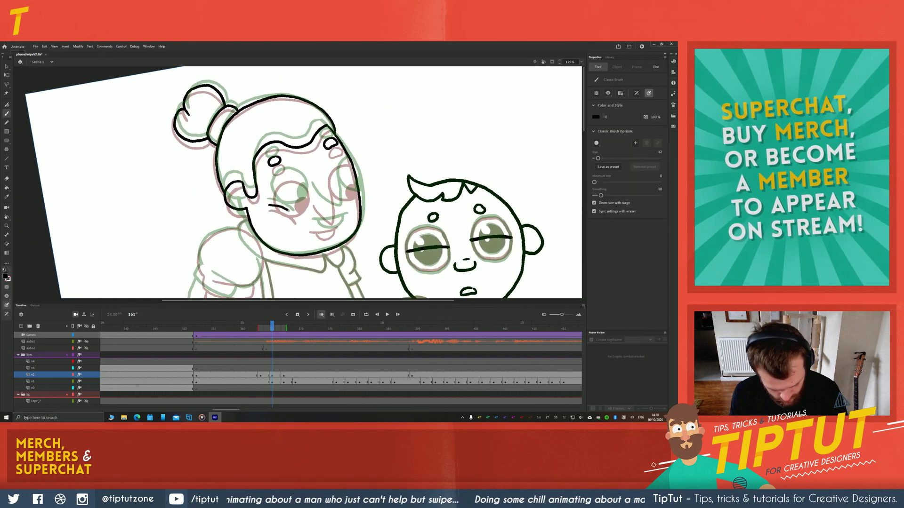
key("z")
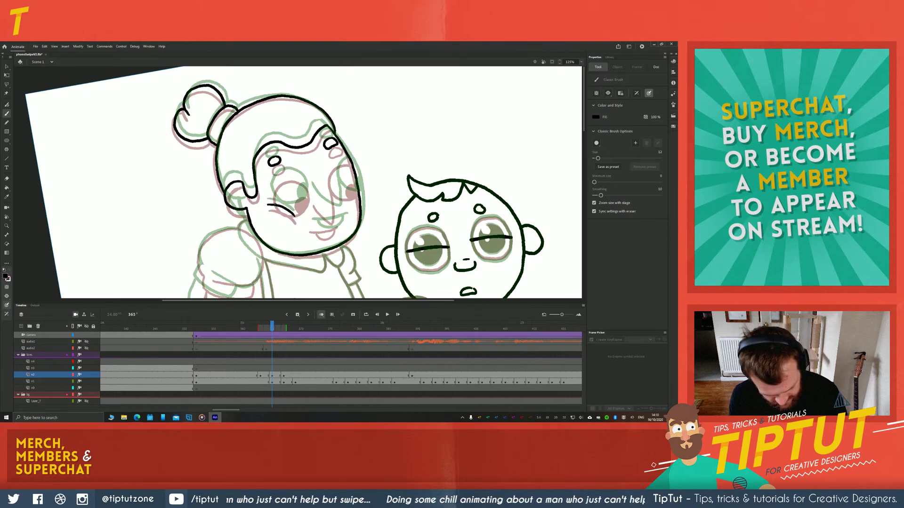
left_click_drag(303, 178, 305, 203)
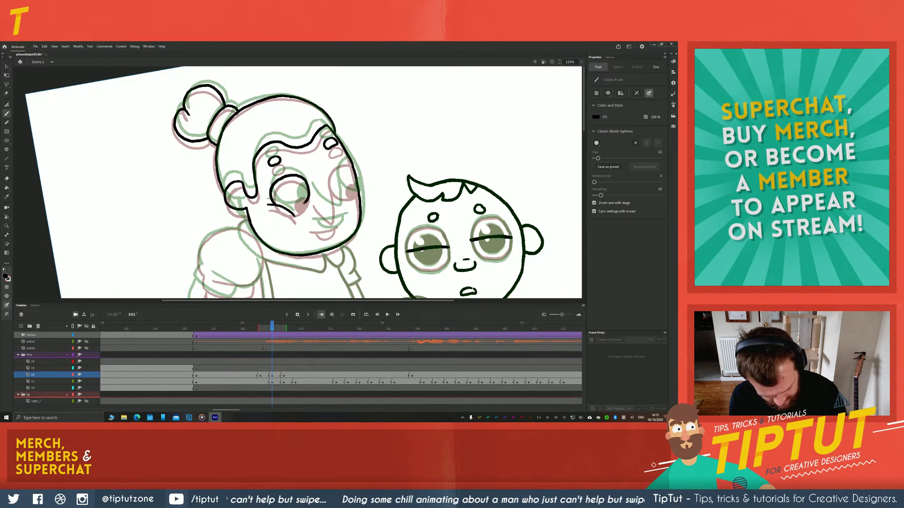
key("ctrl+z")
key("ctrl+z")
key("ctrl+z")
key("ctrl+z")
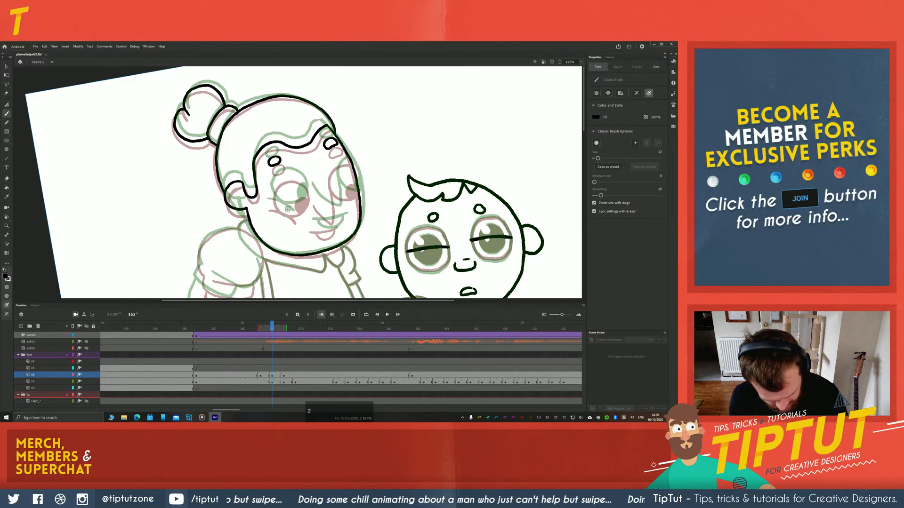
key("ctrl+z")
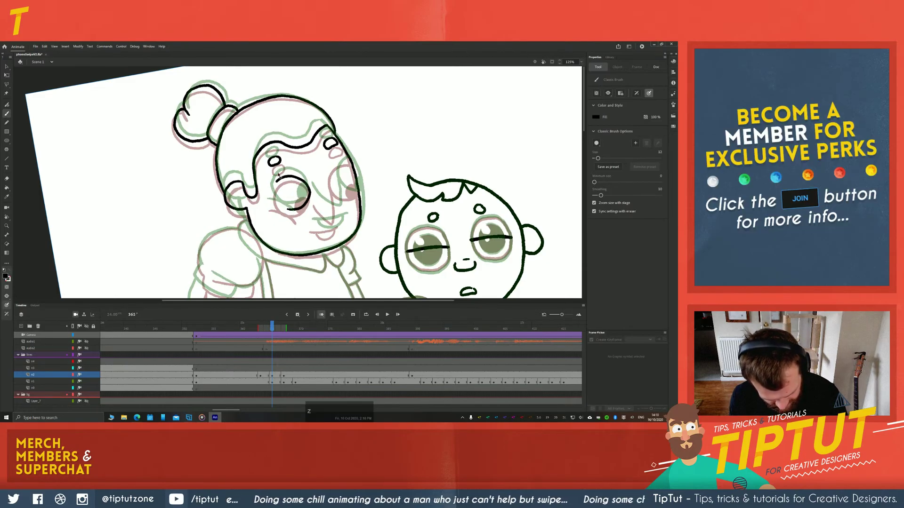
Ink the round outline of the woman's nearer eye and nudge it down into place between the ghosted eyes
mouse_move(306, 192)
left_mouse_down()
mouse_move(286, 167)
mouse_move(271, 185)
mouse_move(285, 202)
left_mouse_up()
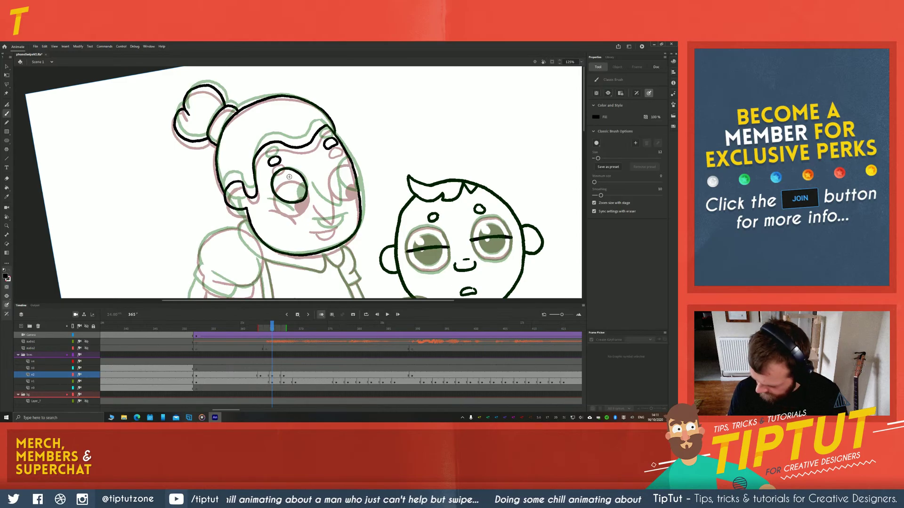
key("v")
left_click(279, 201)
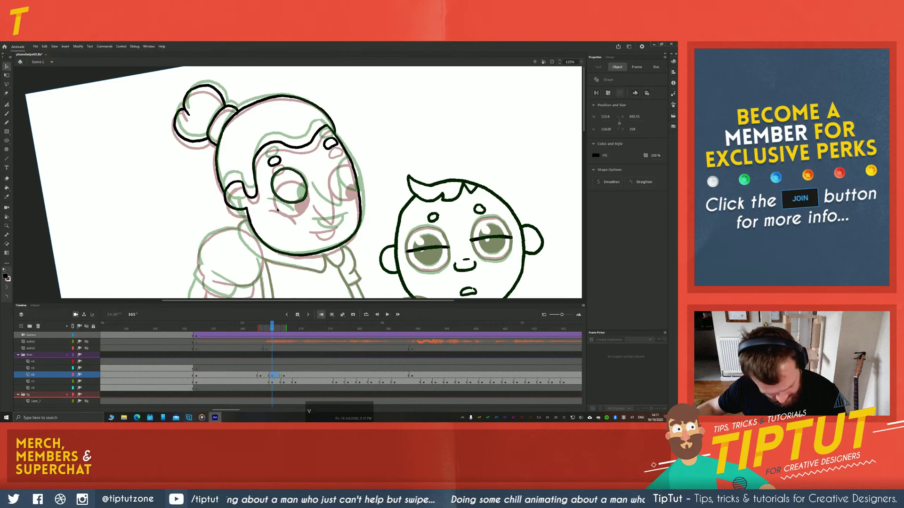
key("shift+Down")
key("shift+Down")
key("shift+Down")
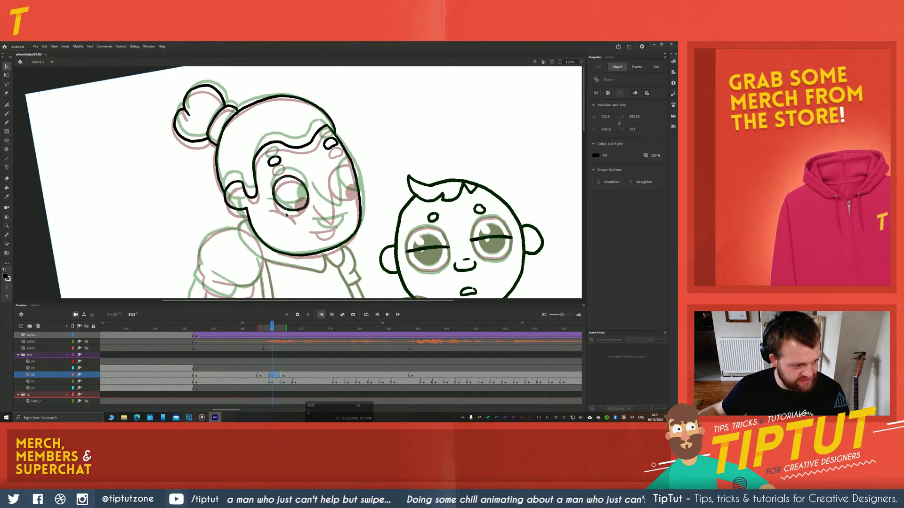
key("Up")
key("Up")
key("Right")
key("Right")
key("Up")
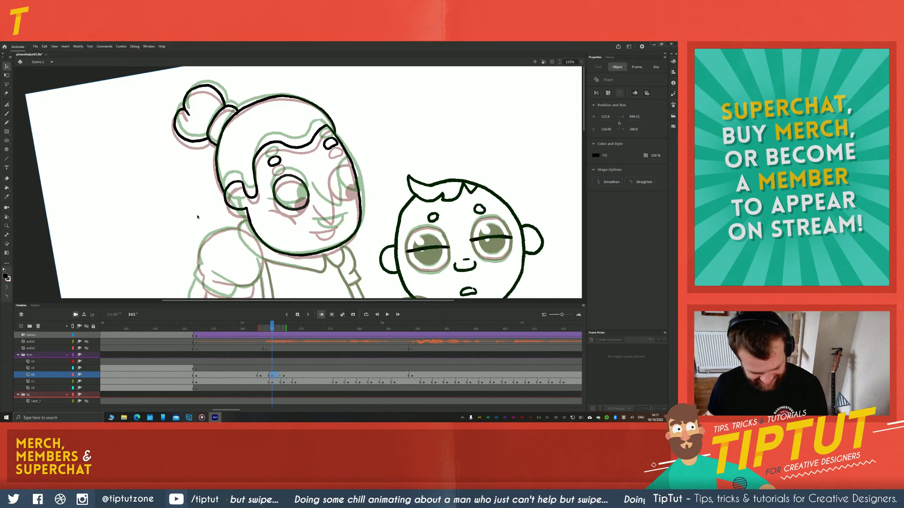
key("b")
mouse_move(201, 200)
left_mouse_down()
mouse_move(188, 210)
mouse_move(178, 191)
left_mouse_up()
key("ctrl+z")
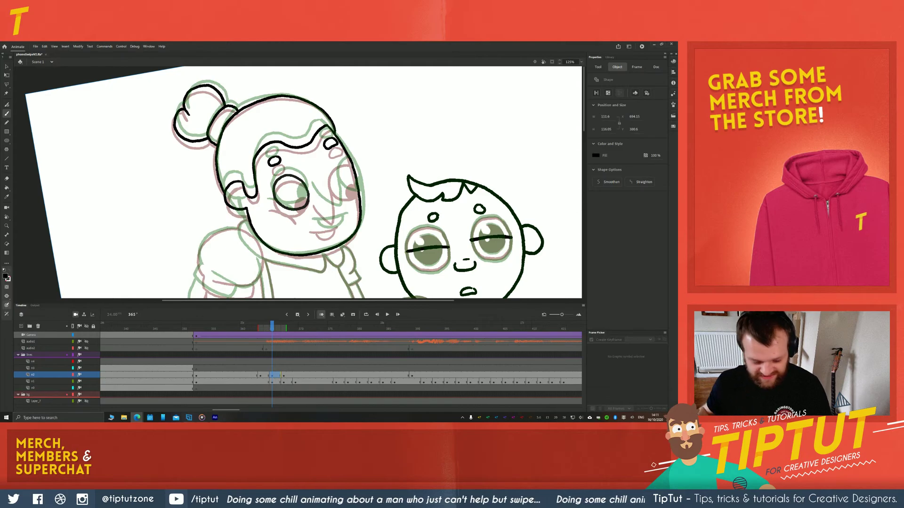
left_click(187, 203)
key("ctrl+z")
mouse_move(183, 217)
left_mouse_down()
mouse_move(170, 194)
mouse_move(190, 180)
left_mouse_up()
key("ctrl+z")
Ink the woman's far eye against the front edge of the face and fill its pupil black
key("space")
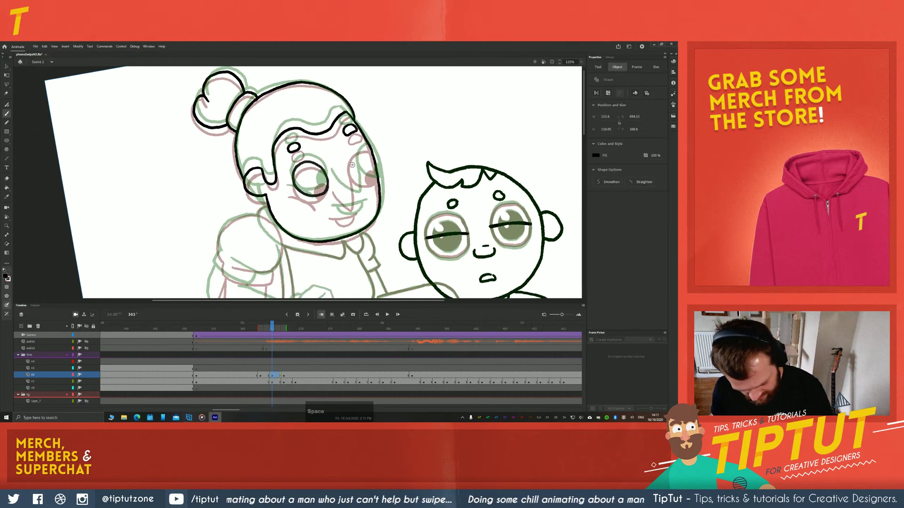
mouse_move(364, 148)
left_mouse_down()
mouse_move(353, 155)
mouse_move(353, 178)
mouse_move(376, 177)
left_mouse_up()
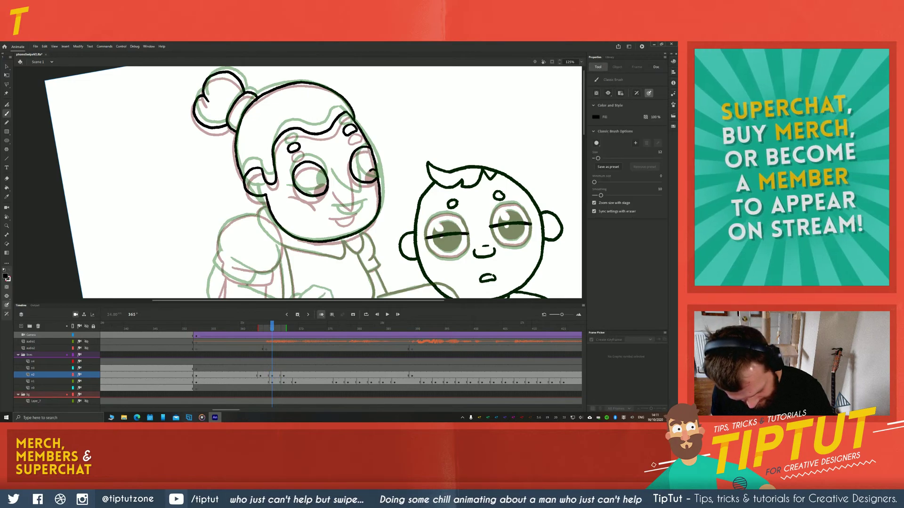
key("k")
left_click(371, 176)
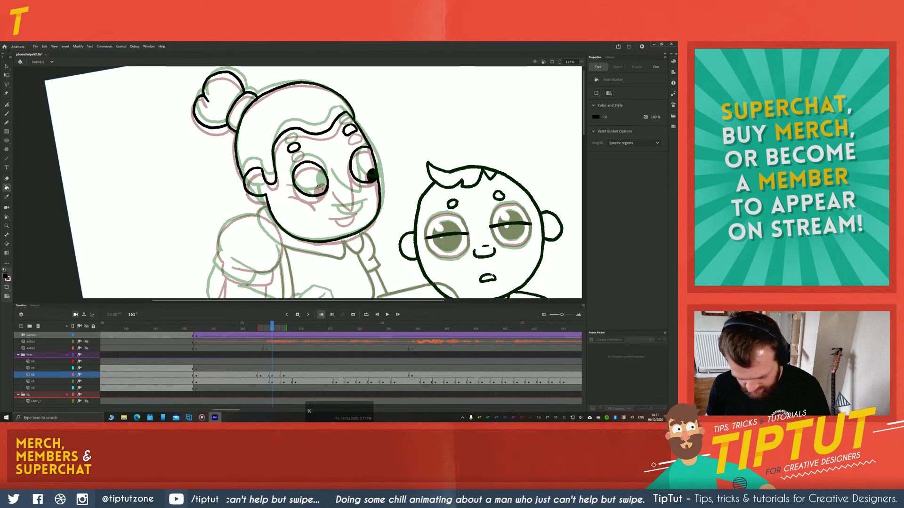
Ink a round pupil at the front side of the woman's nearer eye and fill it black
key("b")
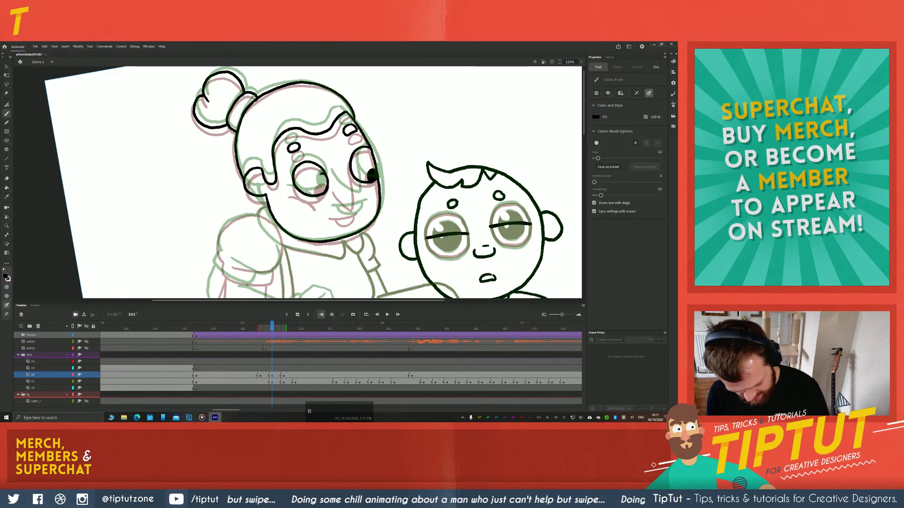
left_click_drag(321, 190, 324, 177)
key("ctrl+z")
key("k")
left_click(322, 184)
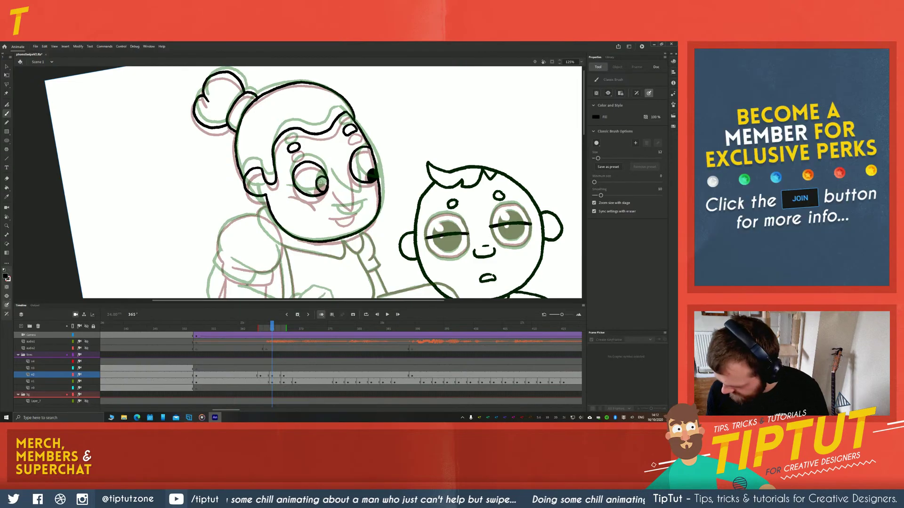
left_click(322, 186)
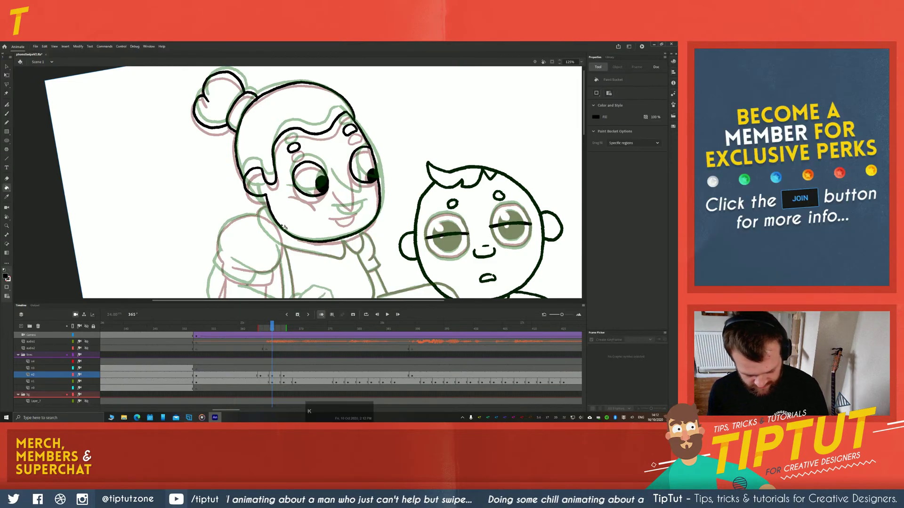
key("ctrl+z")
key("ctrl+z")
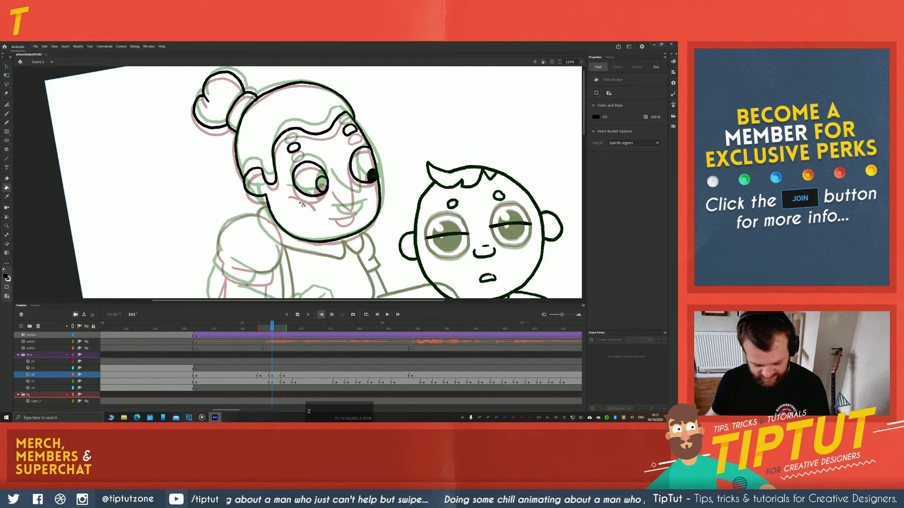
key("b")
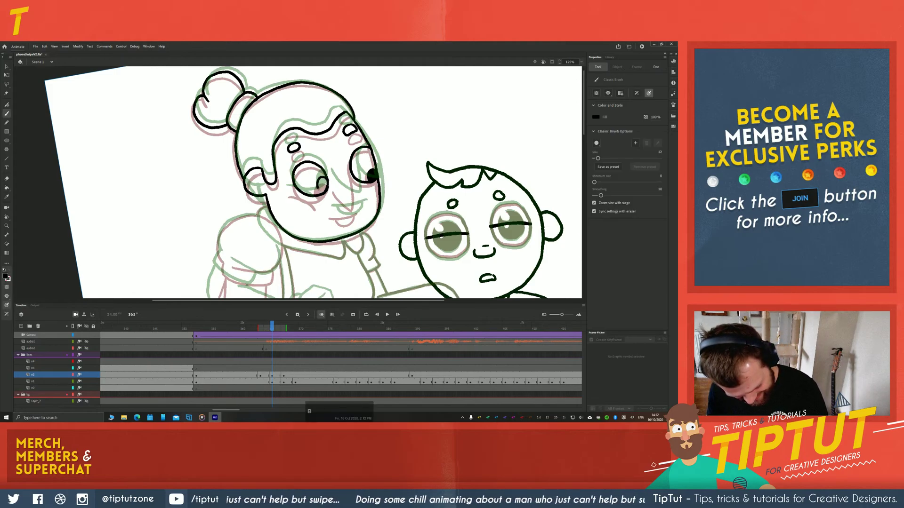
key("k")
left_click(321, 186)
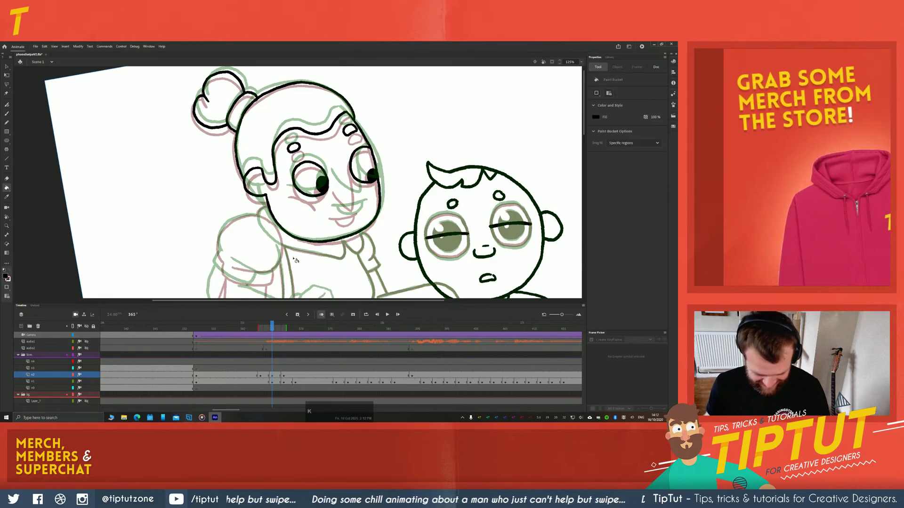
Ink the woman's pointed nose between her eyes, midway between the ghosted noses
key("b")
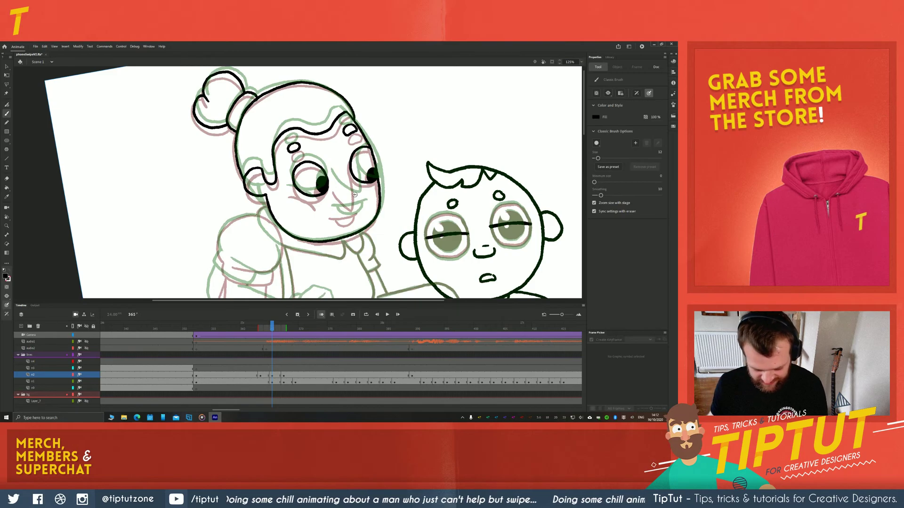
left_click_drag(357, 200, 357, 204)
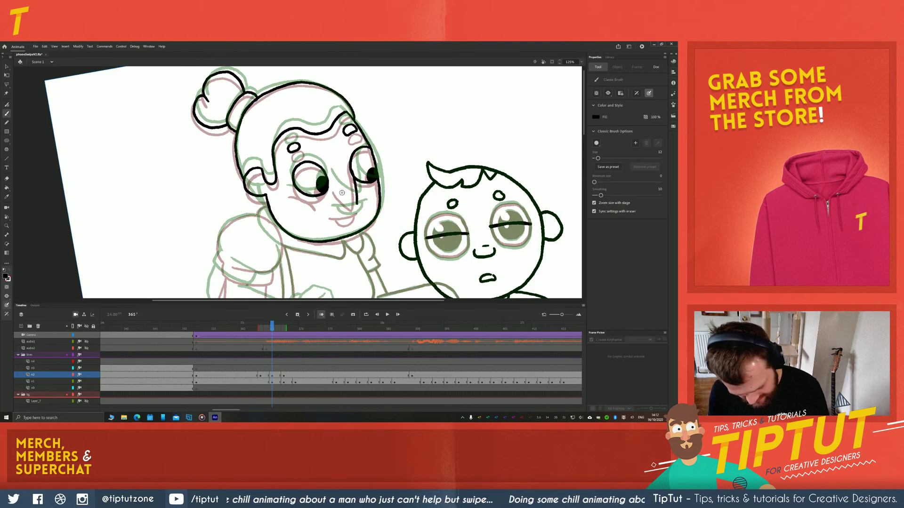
key("ctrl+z")
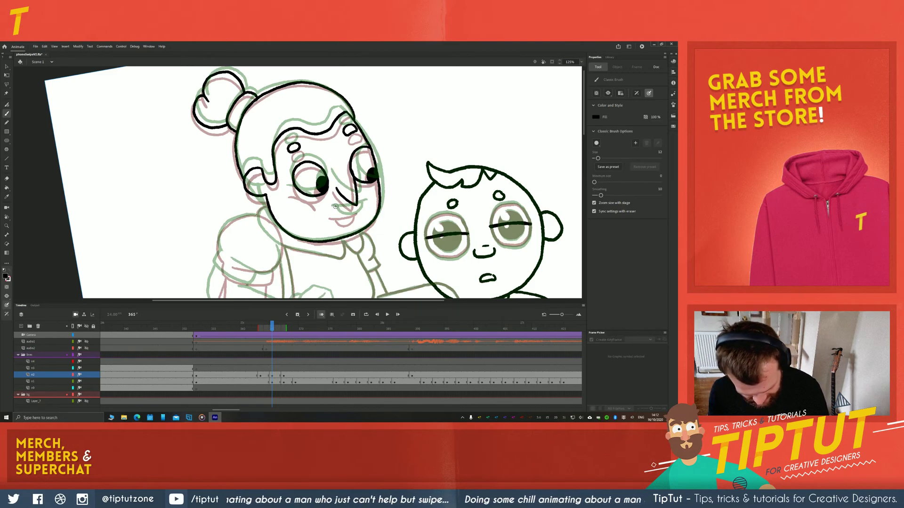
Flip back and forth between frame 365 and its neighbouring frames to check the motion of the woman's head
key("space")
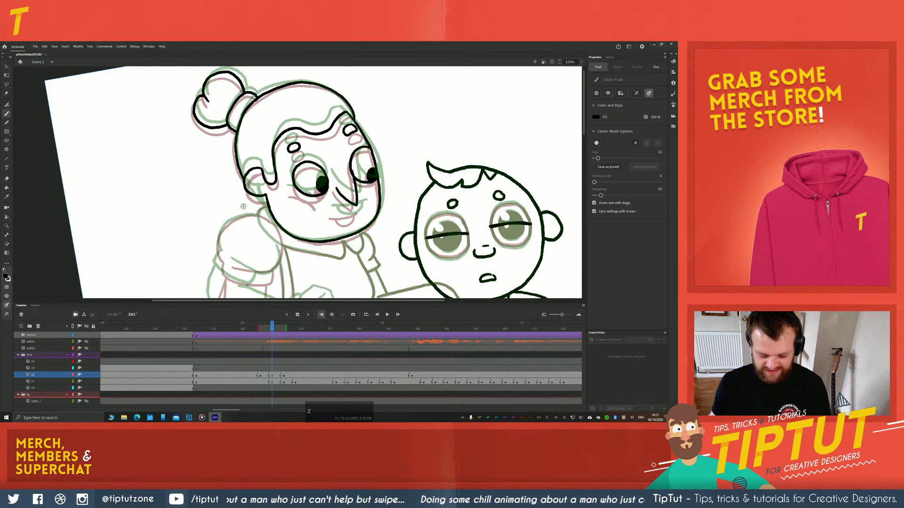
left_click_drag(207, 208, 199, 188)
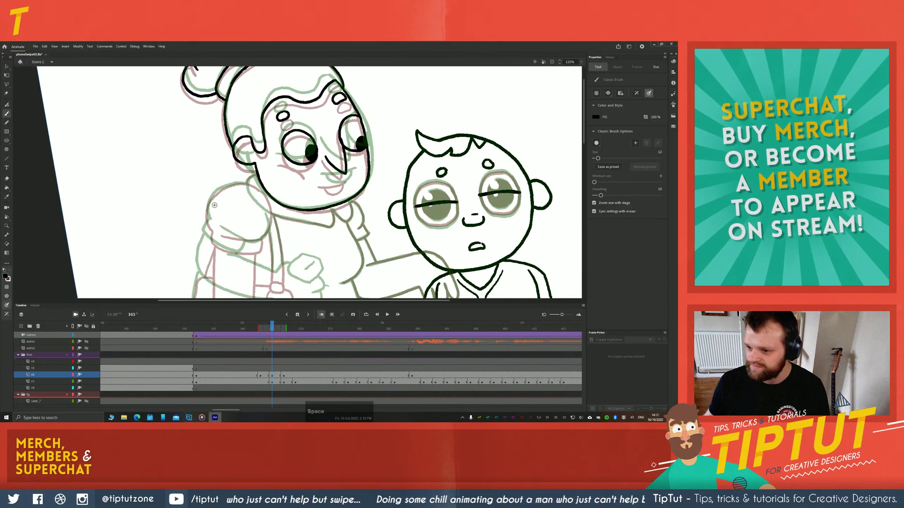
key("period")
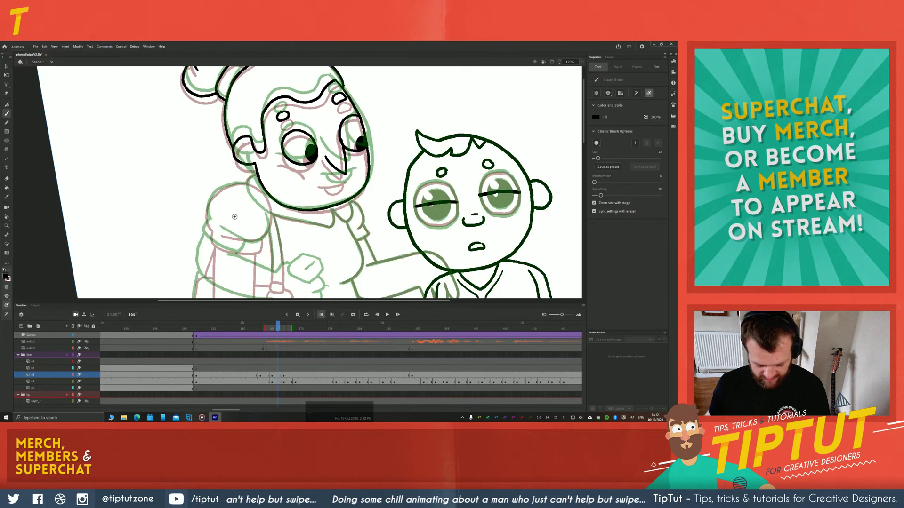
key("comma")
key("comma")
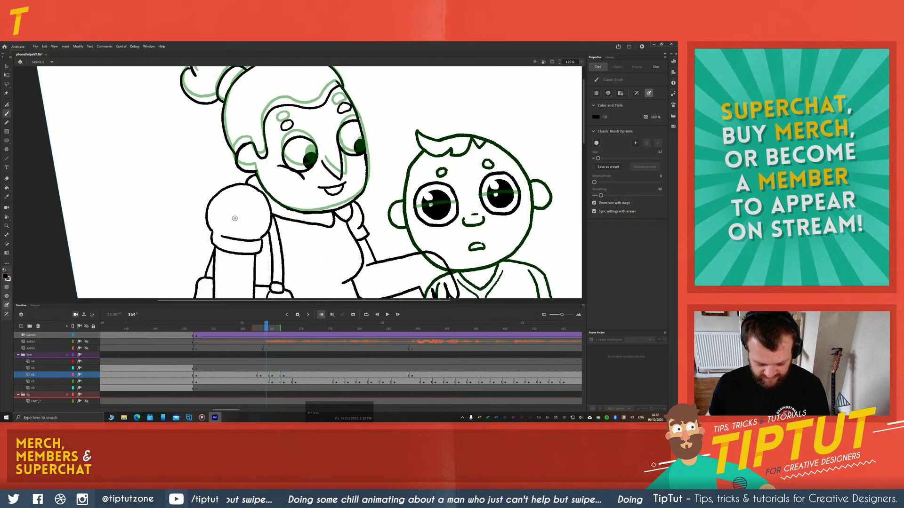
key("period")
key("period")
key("period")
key("comma")
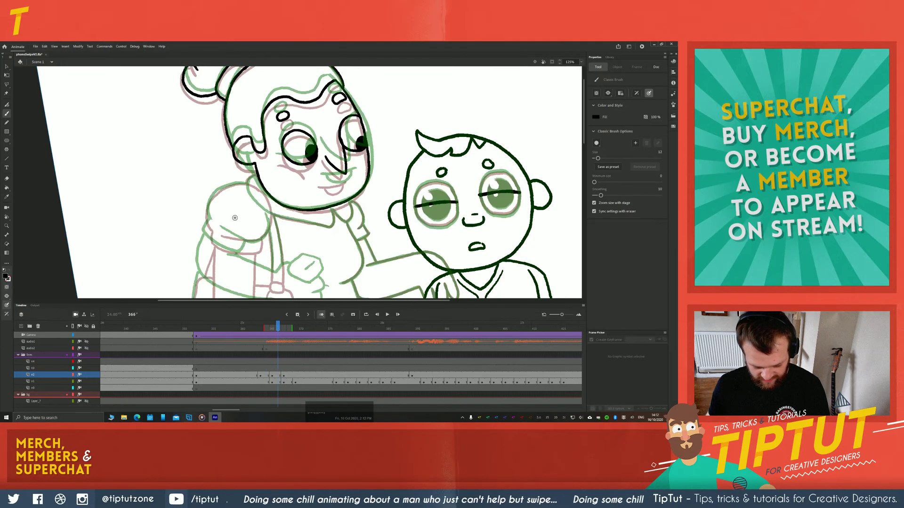
key("comma")
key("comma")
key("comma")
key("period")
key("period")
key("period")
key("period")
key("comma")
key("comma")
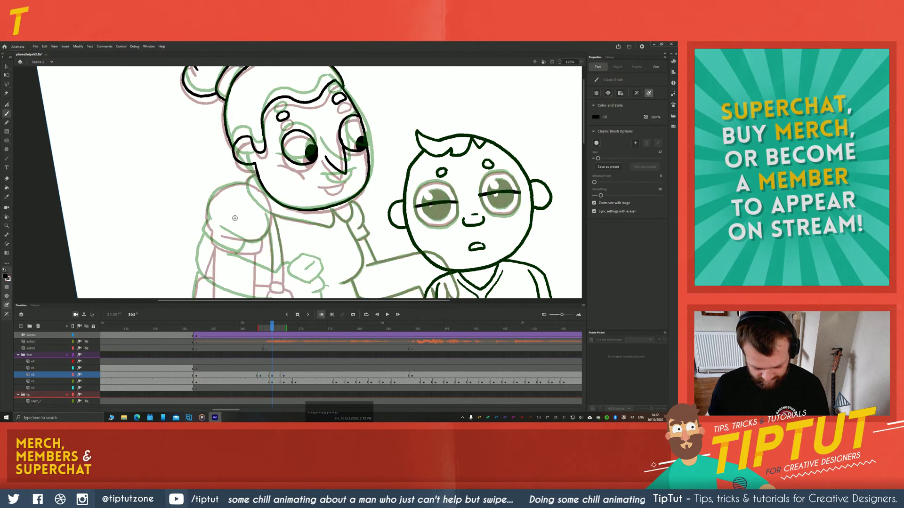
key("comma")
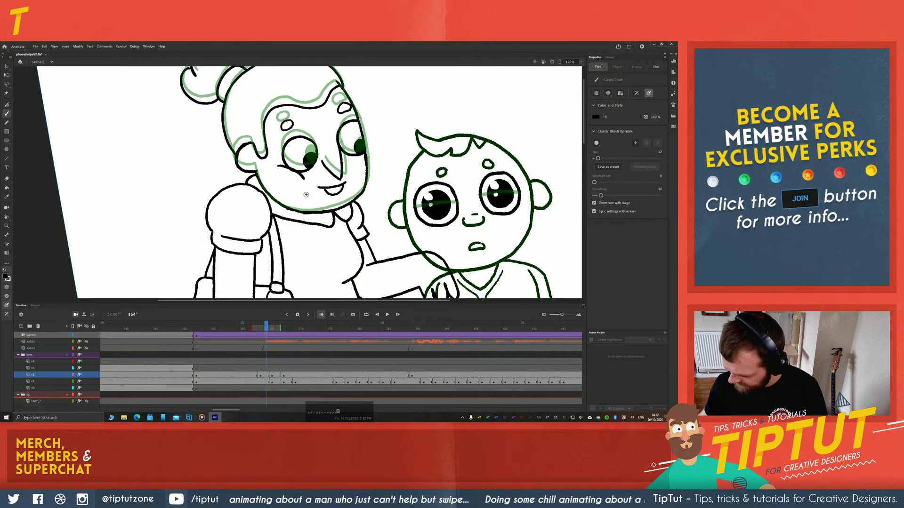
key("period")
Ink the woman's small smiling mouth and lower lip beneath the nose on frame 365
key("h")
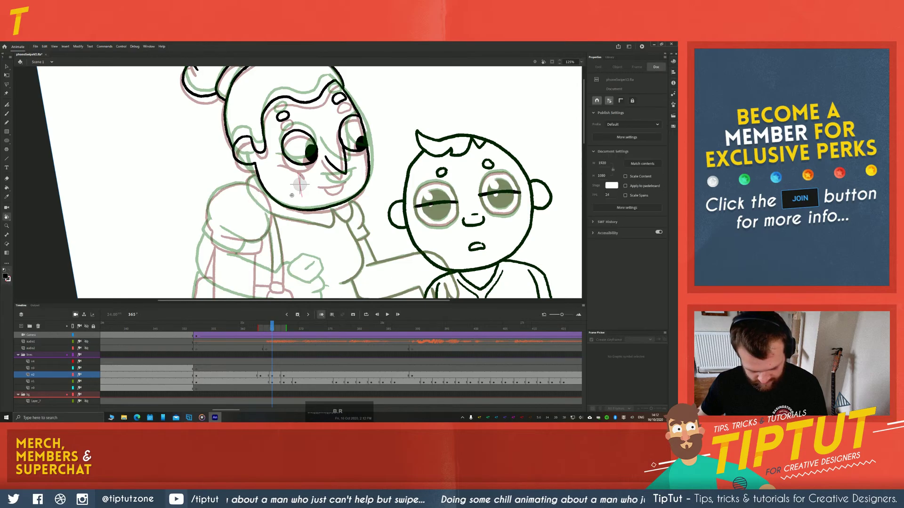
left_click_drag(292, 195, 332, 198)
key("b")
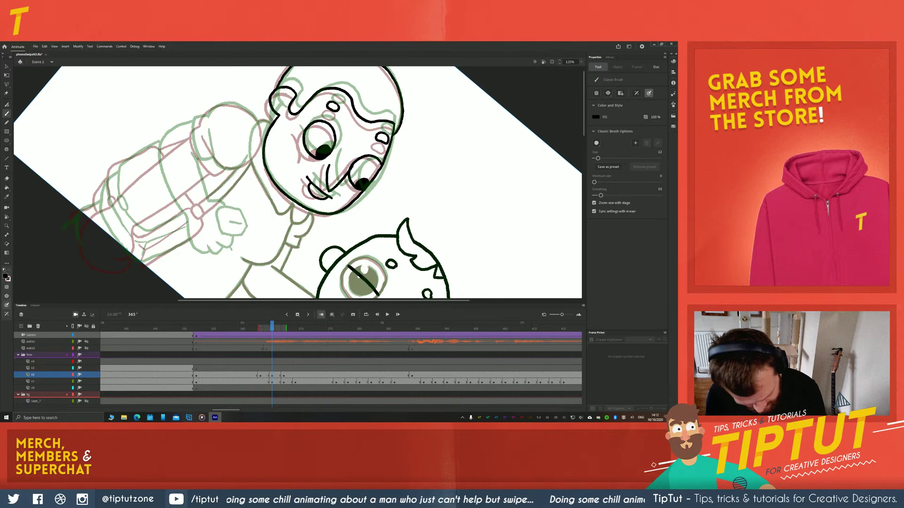
key("shift+space")
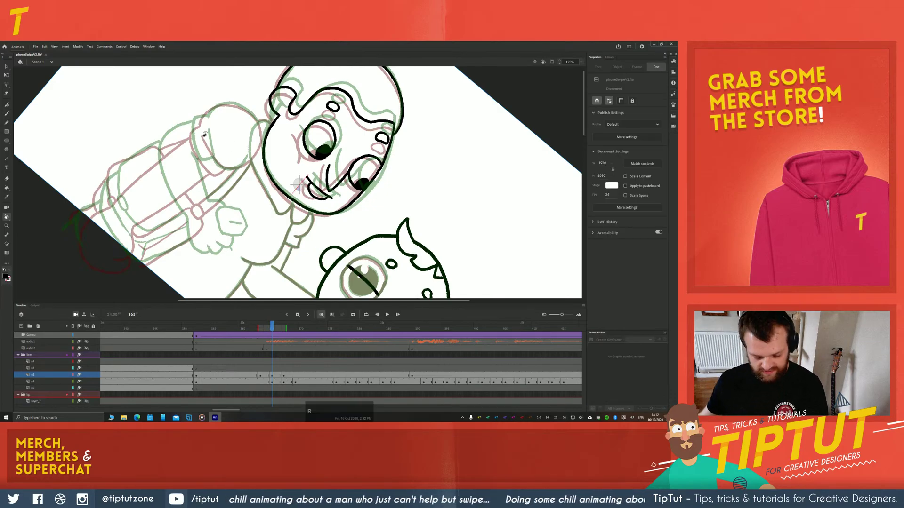
mouse_move(233, 162)
left_mouse_down()
mouse_move(198, 226)
mouse_move(223, 245)
mouse_move(242, 210)
mouse_move(201, 162)
left_mouse_up()
key("space")
key("b")
key("space")
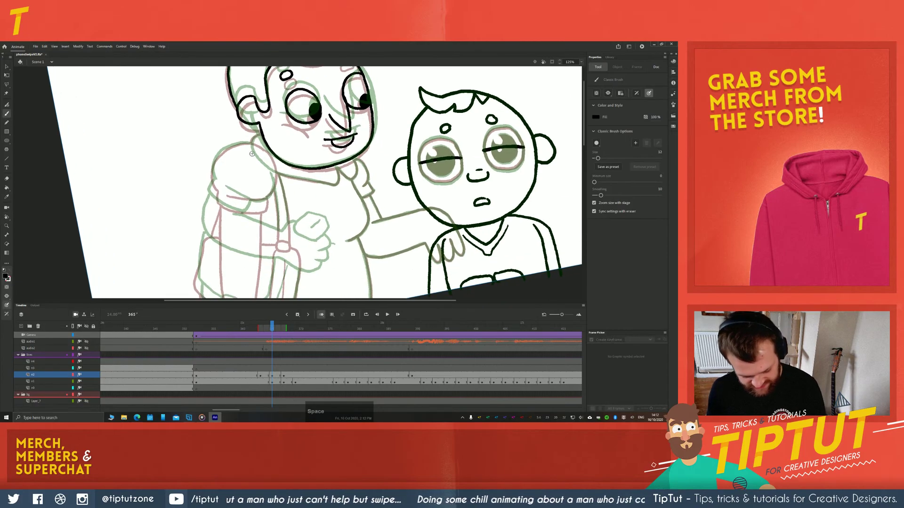
Flip back and forth between frames 364 and 365 to compare the woman's head and body poses
key("comma")
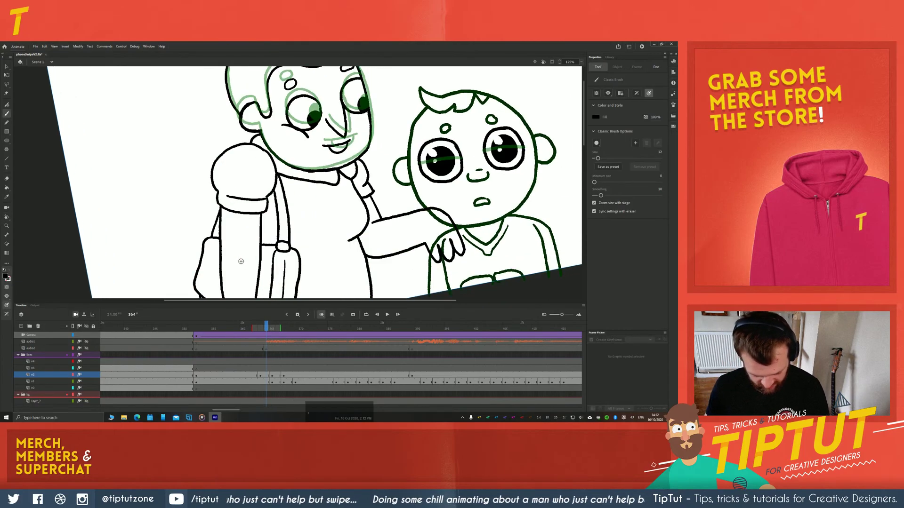
key("period")
key("comma")
key("period")
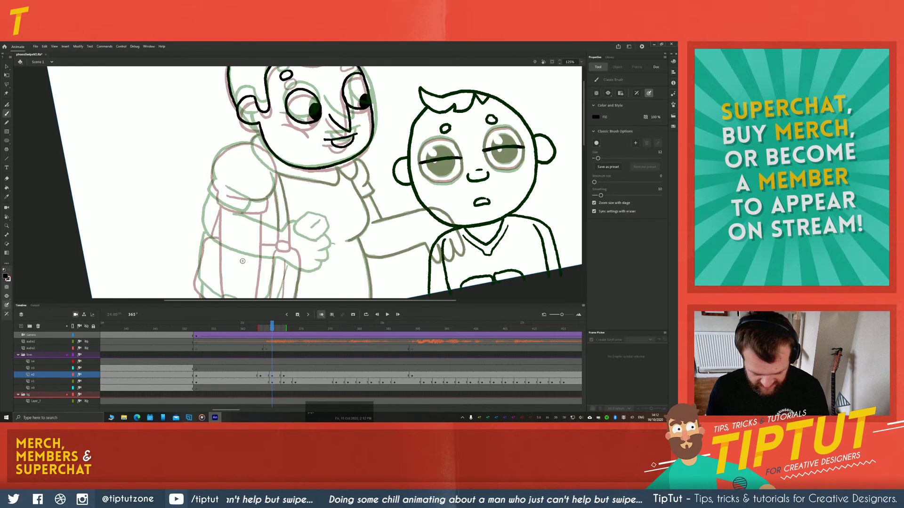
key("comma")
key("period")
key("comma")
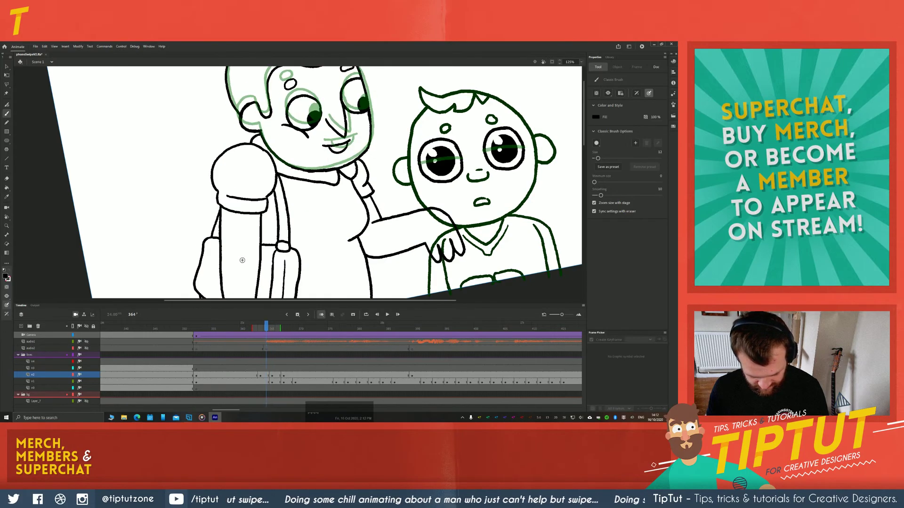
key("period")
Ink the woman's shirt collar, far short sleeve and curved chest line over the ghosted drawing on frame 365
left_click_drag(324, 185, 300, 168)
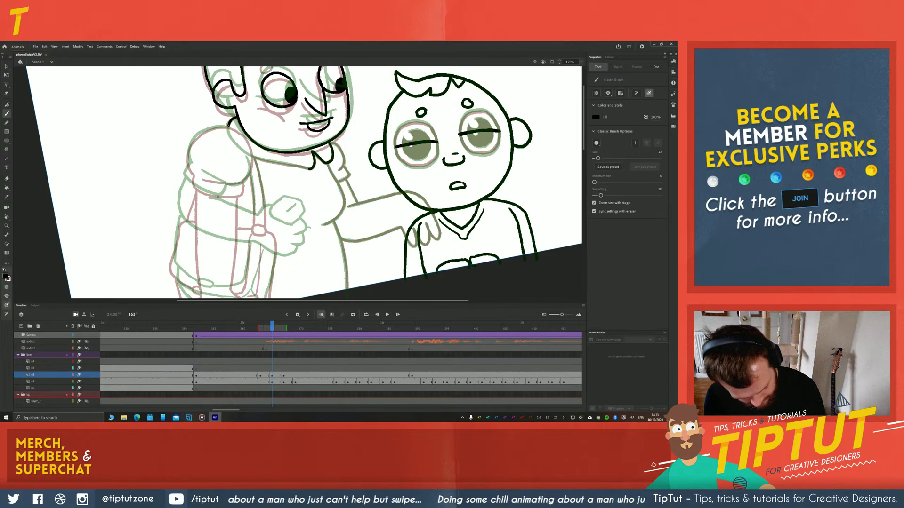
left_click_drag(254, 157, 312, 168)
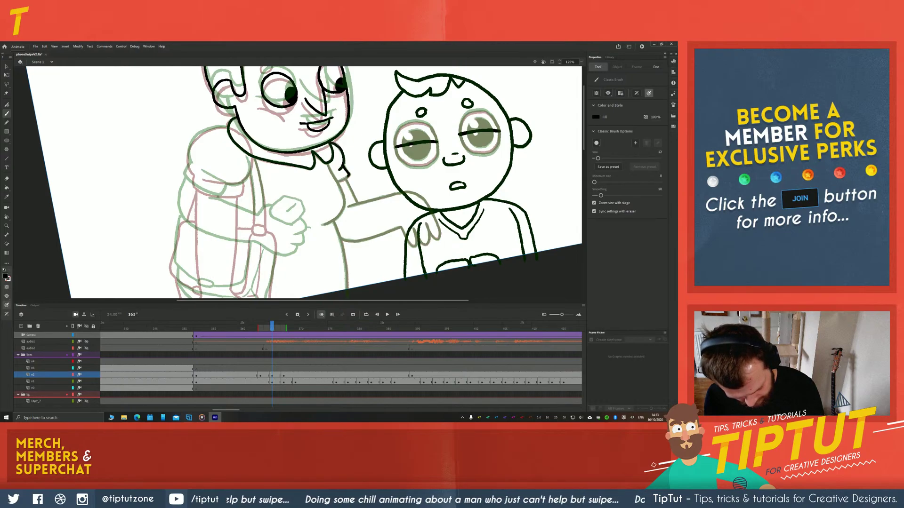
left_click_drag(318, 177, 327, 149)
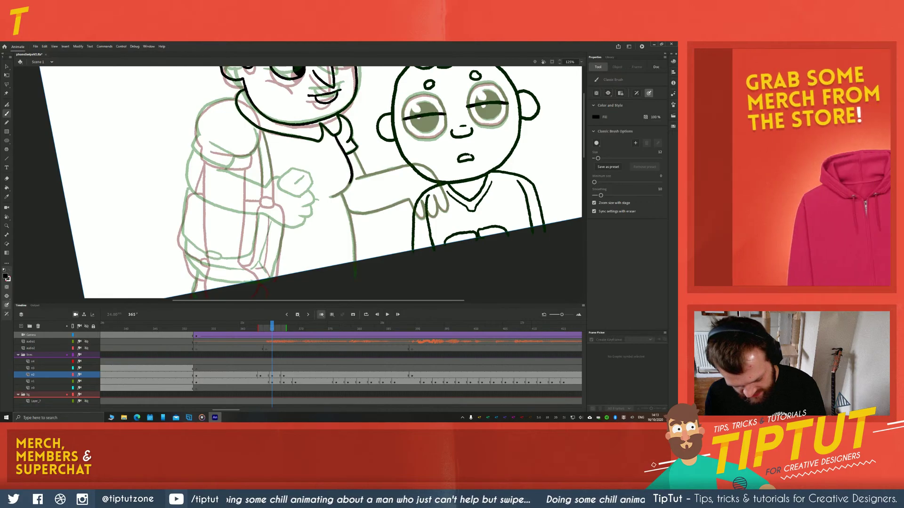
key("ctrl+z")
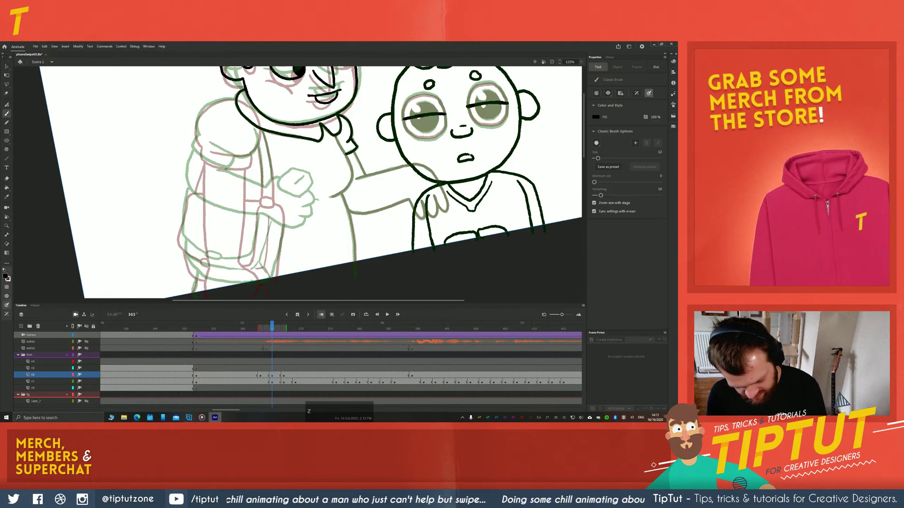
left_click_drag(352, 171, 331, 197)
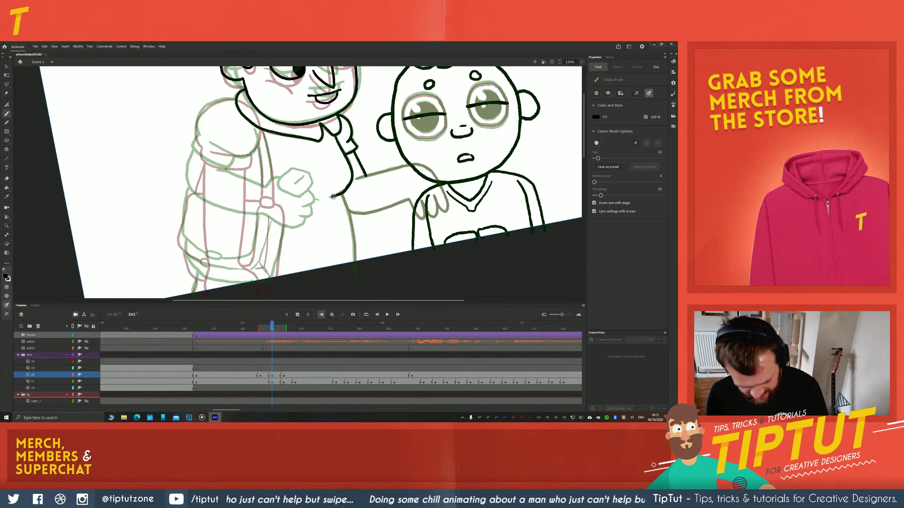
Ink the upper edge of the woman's outstretched arm and her fingers resting on the boy's shoulder
key("r")
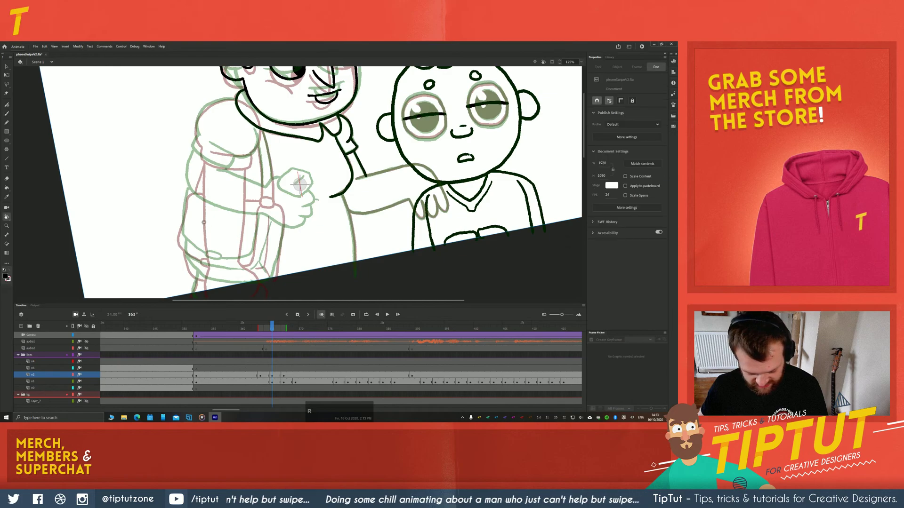
left_click_drag(207, 224, 218, 153)
key("space")
left_click_drag(251, 216, 162, 177)
key("b")
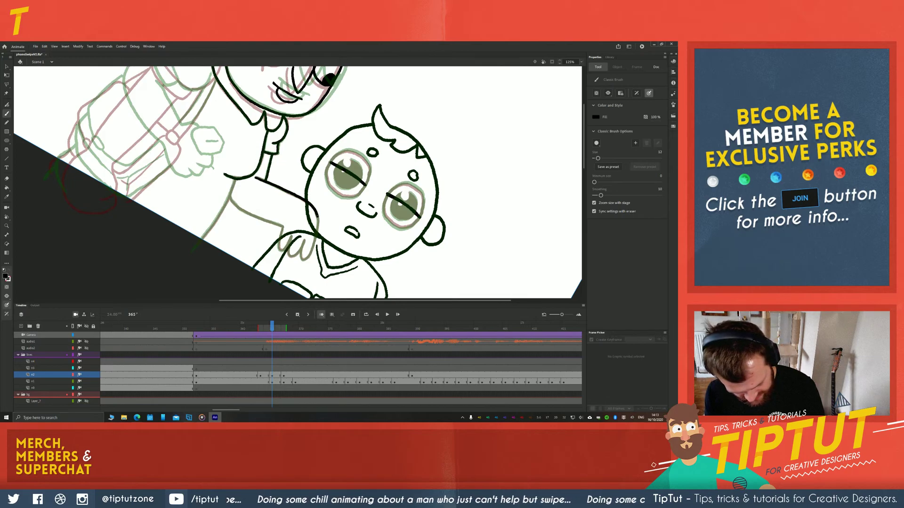
key("ctrl+z")
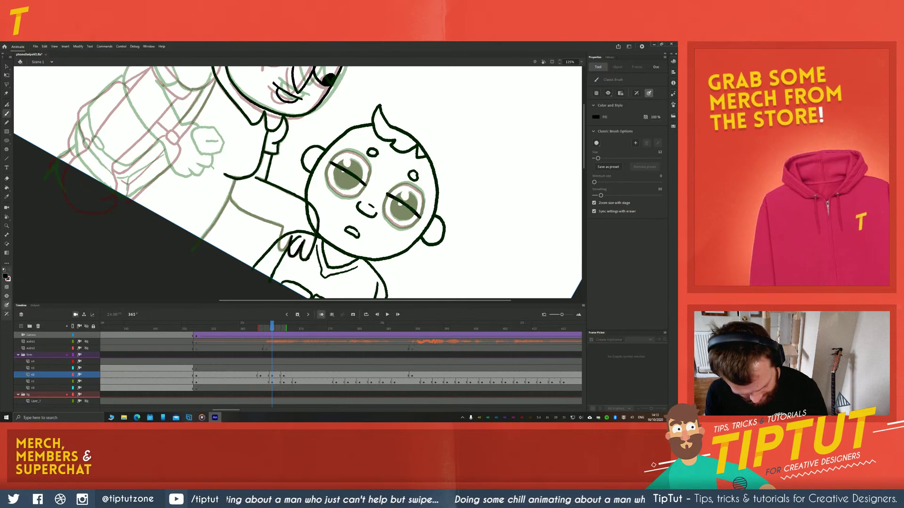
key("ctrl+z")
key("ctrl+z")
left_click_drag(292, 236, 279, 248)
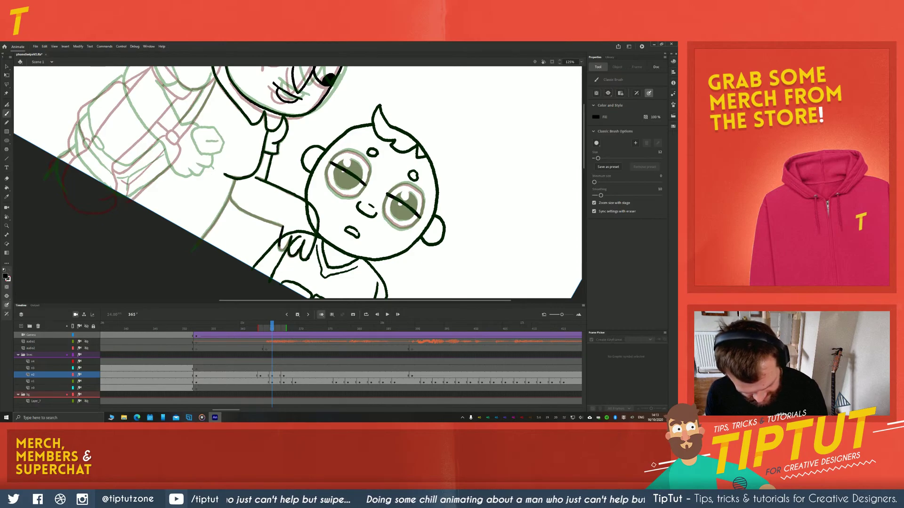
key("ctrl+z")
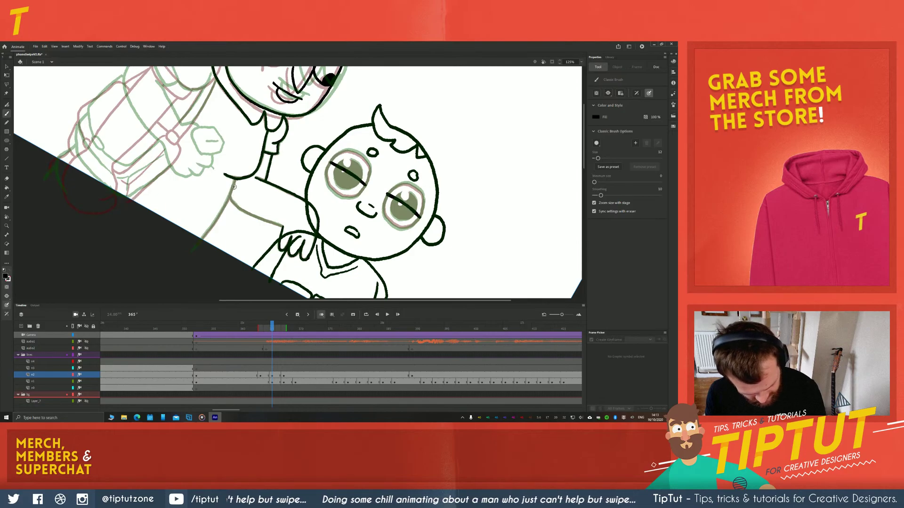
Ink the woman's front body line below the chest and the underside of her outstretched arm
key("space")
mouse_move(224, 194)
left_mouse_down()
mouse_move(293, 183)
mouse_move(253, 242)
left_mouse_up()
key("ctrl+z")
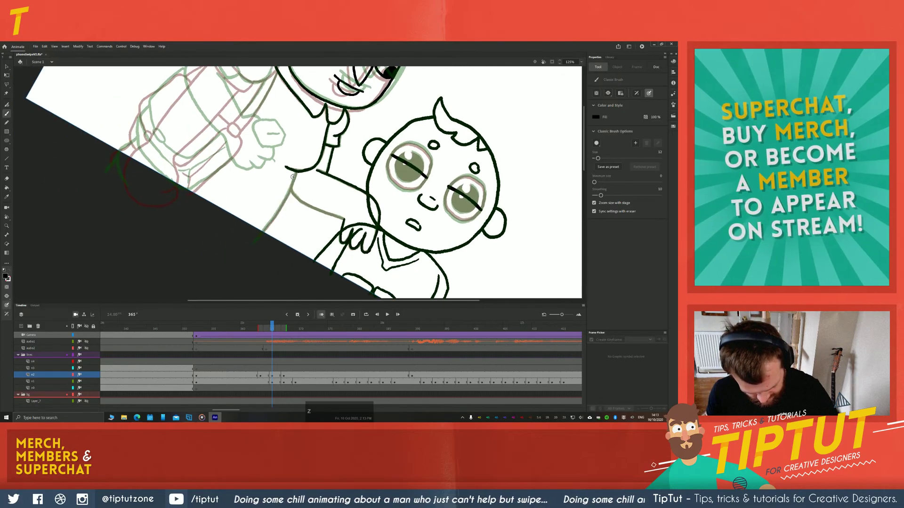
left_click_drag(297, 168, 253, 243)
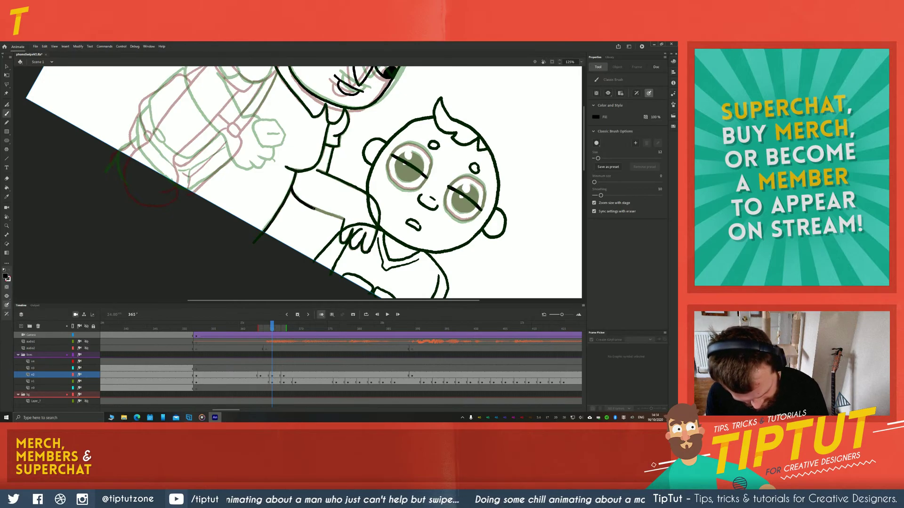
left_click_drag(313, 209, 342, 217)
key("space")
left_click_drag(162, 160, 267, 222)
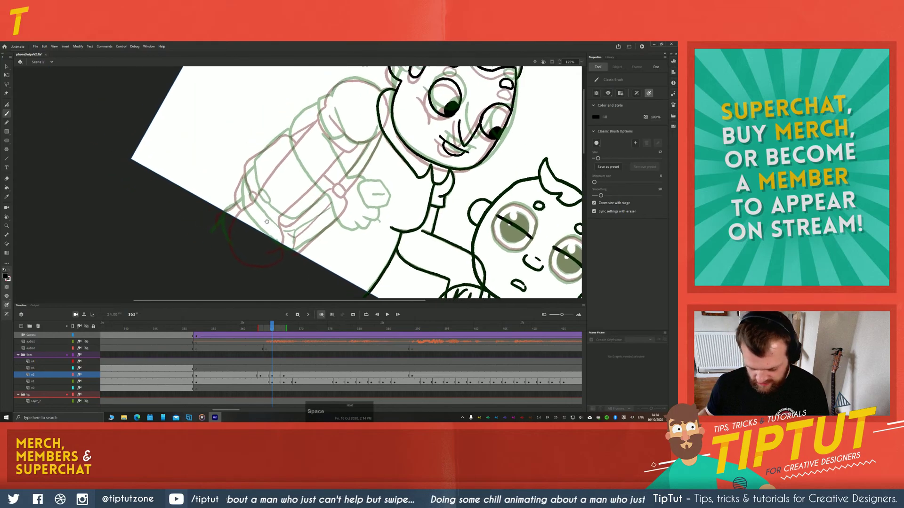
key("r")
left_click_drag(214, 162, 239, 240)
key("space")
left_click_drag(173, 163, 208, 167)
key("space")
left_click_drag(211, 225, 208, 151)
key("b")
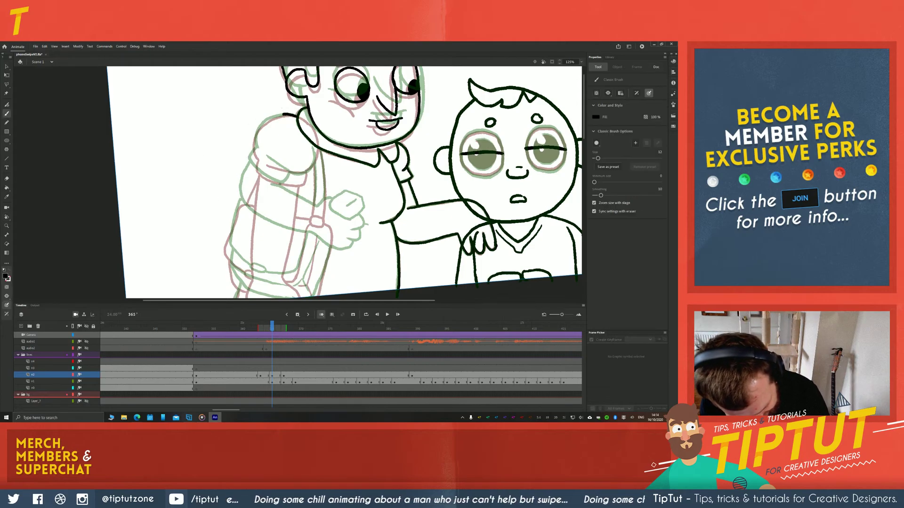
key("r")
left_click(363, 173)
left_click_drag(210, 170, 308, 76)
key("space")
left_click_drag(353, 213, 292, 240)
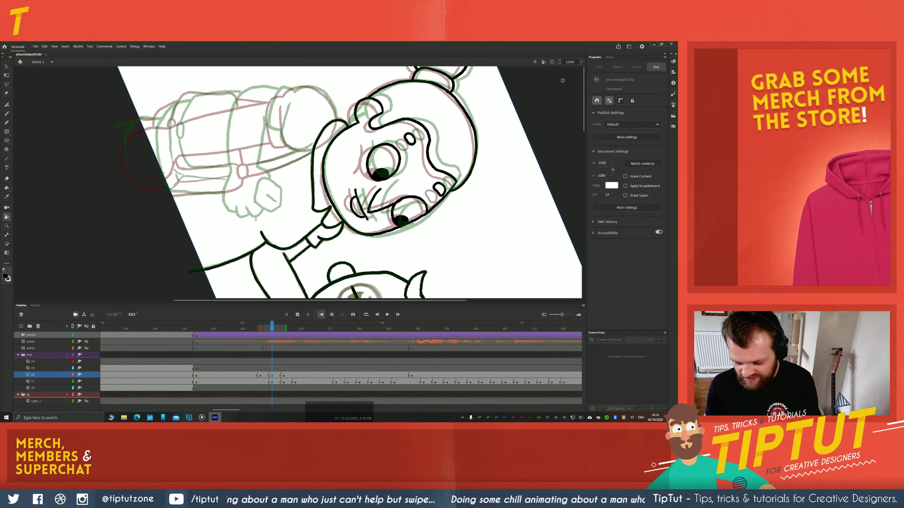
left_click(581, 62)
left_click(574, 69)
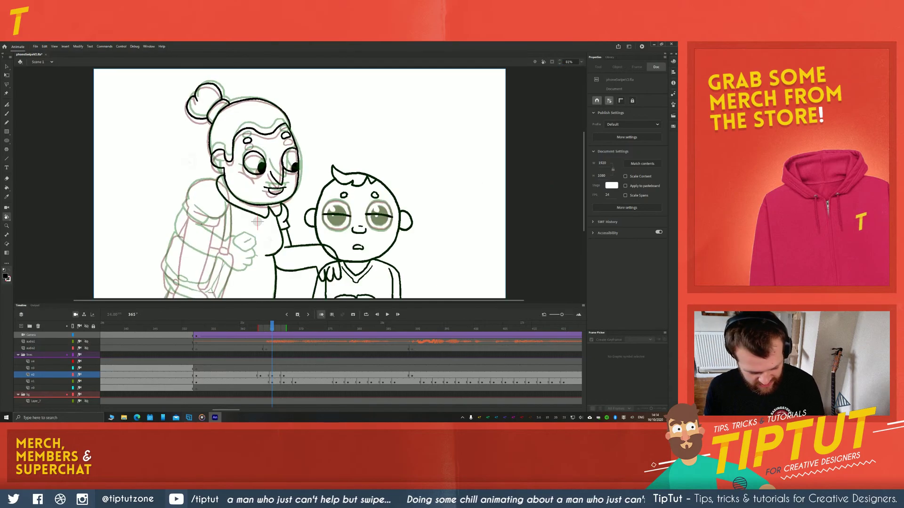
Ink the rounded puff of the woman's nearer sleeve between the ghosted shoulders
scroll(257, 221, "up", 3)
mouse_move(275, 233)
left_mouse_down()
mouse_move(277, 274)
mouse_move(337, 252)
mouse_move(329, 272)
mouse_move(328, 167)
left_mouse_up()
key("b")
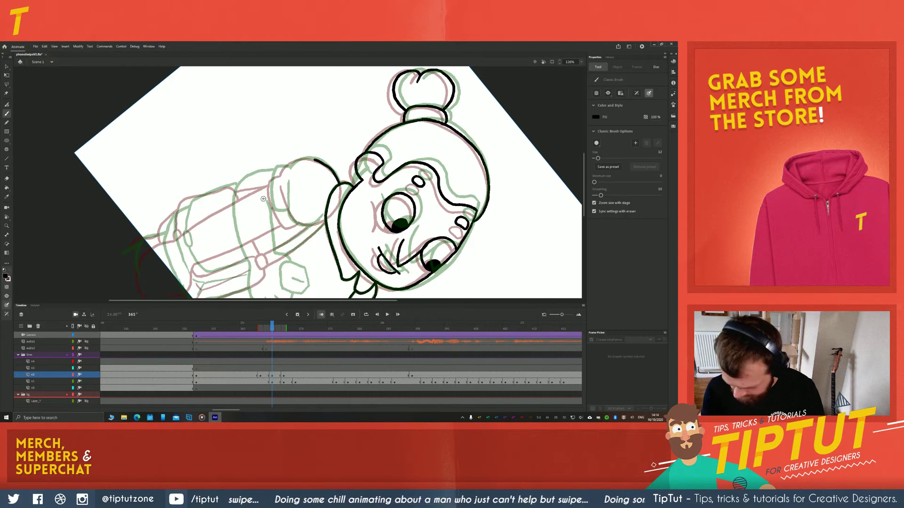
key("r")
left_click_drag(245, 208, 278, 137)
key("b")
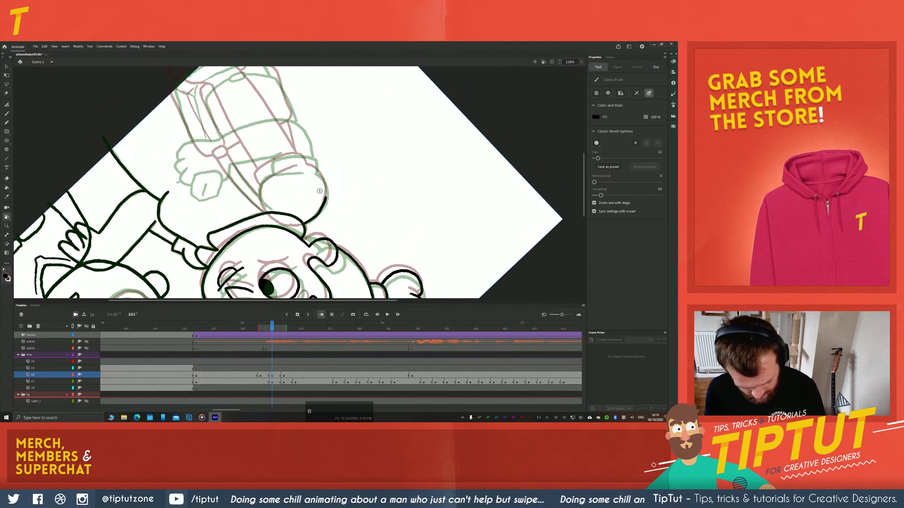
left_click_drag(309, 167, 326, 201)
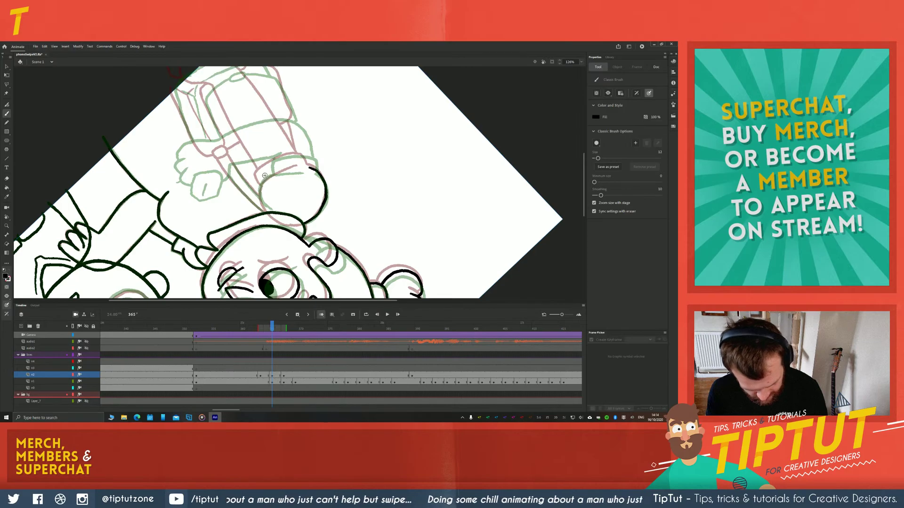
left_click_drag(265, 174, 262, 211)
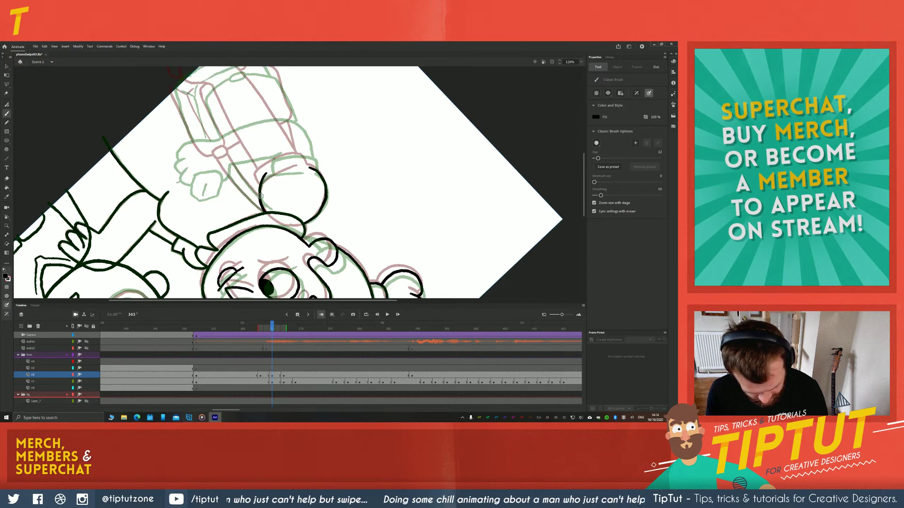
Ink the short line joining the woman's nearer shoulder to her neck and erase its overlap inside the sleeve
key("r")
mouse_move(354, 192)
left_mouse_down()
mouse_move(325, 230)
mouse_move(275, 250)
mouse_move(288, 241)
left_mouse_up()
key("b")
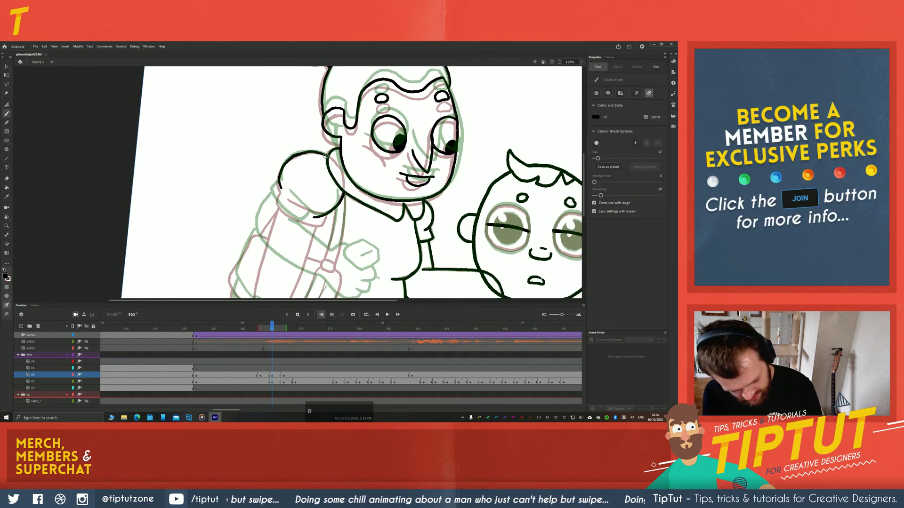
left_click_drag(337, 167, 345, 189)
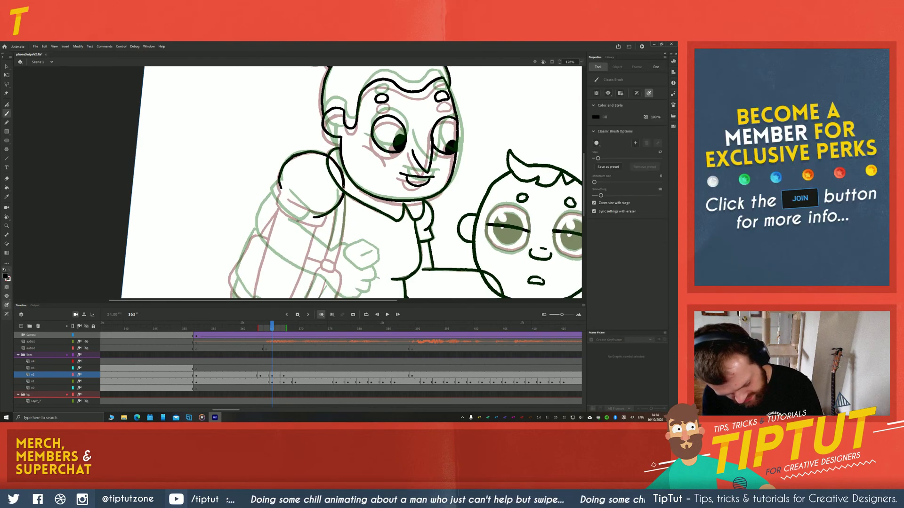
key("e")
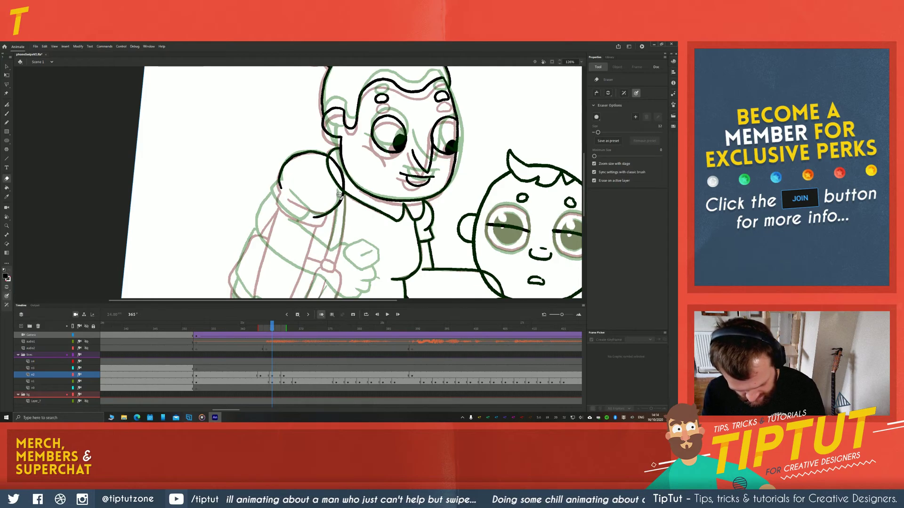
key("z")
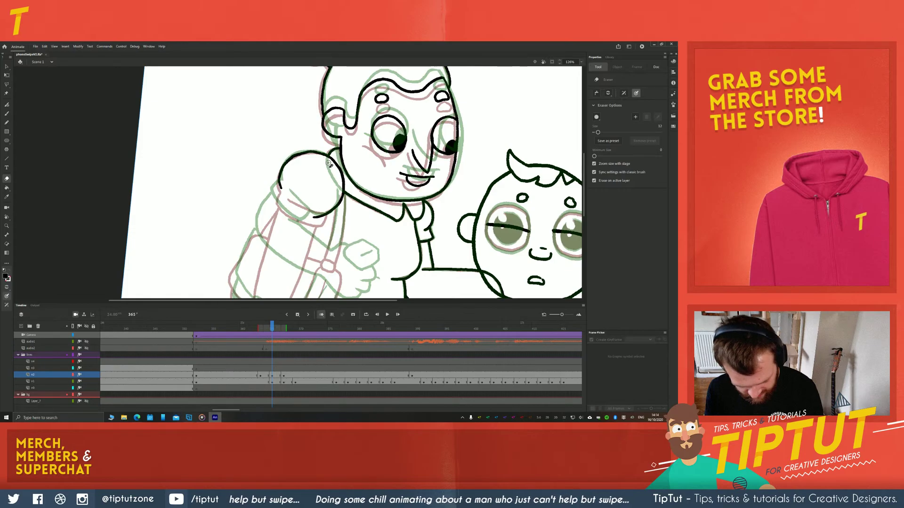
Ink the cuff band beneath the woman's nearer puffed sleeve and erase the stray line end at its corner
key("space")
left_click_drag(241, 206, 252, 187)
key("b")
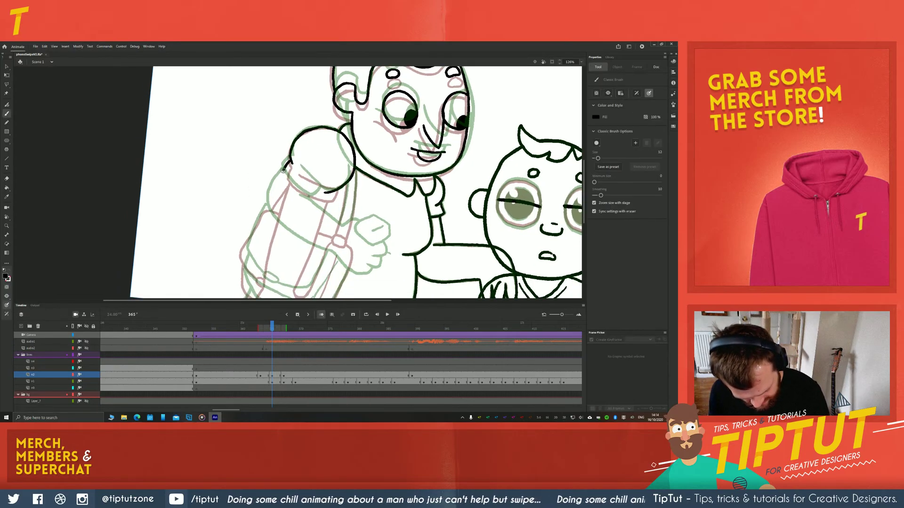
mouse_move(282, 170)
left_mouse_down()
mouse_move(298, 190)
mouse_move(321, 200)
left_mouse_up()
key("ctrl+z")
mouse_move(287, 169)
left_mouse_down()
mouse_move(322, 200)
mouse_move(301, 170)
left_mouse_up()
key("ctrl+z")
key("ctrl+z")
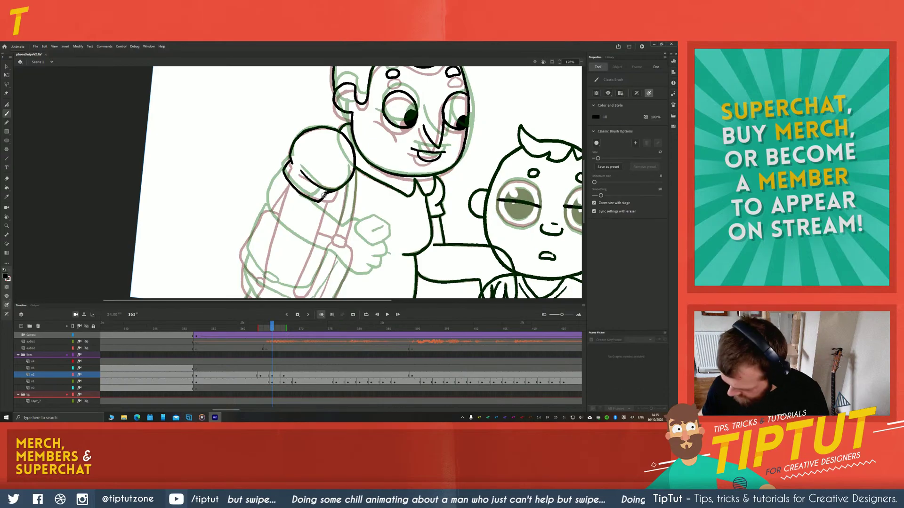
key("e")
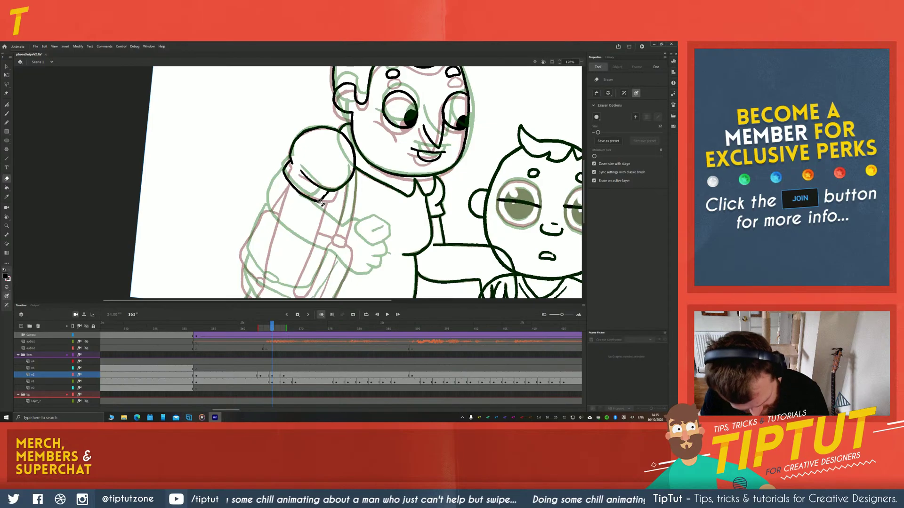
key("b")
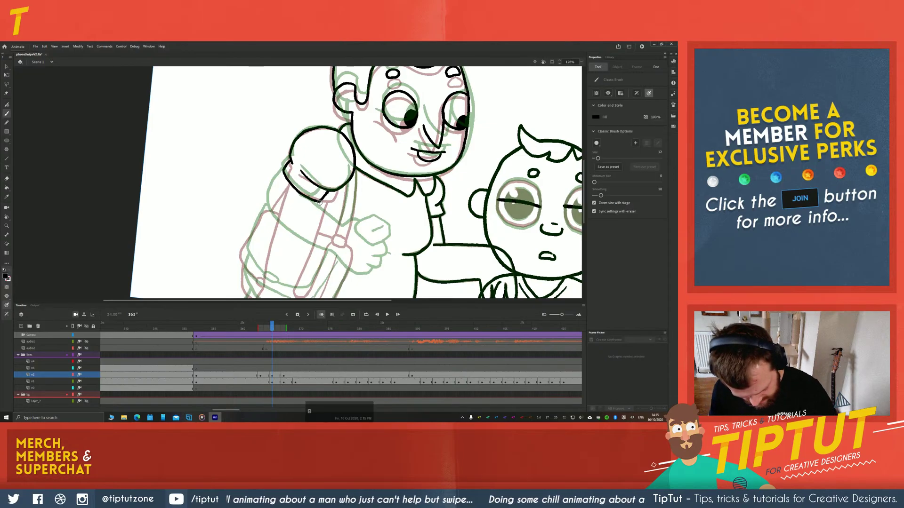
Ink both sides of the woman's nearer arm hanging down from the sleeve cuff, between the ghosted arm positions
key("space")
left_click_drag(220, 239, 233, 217)
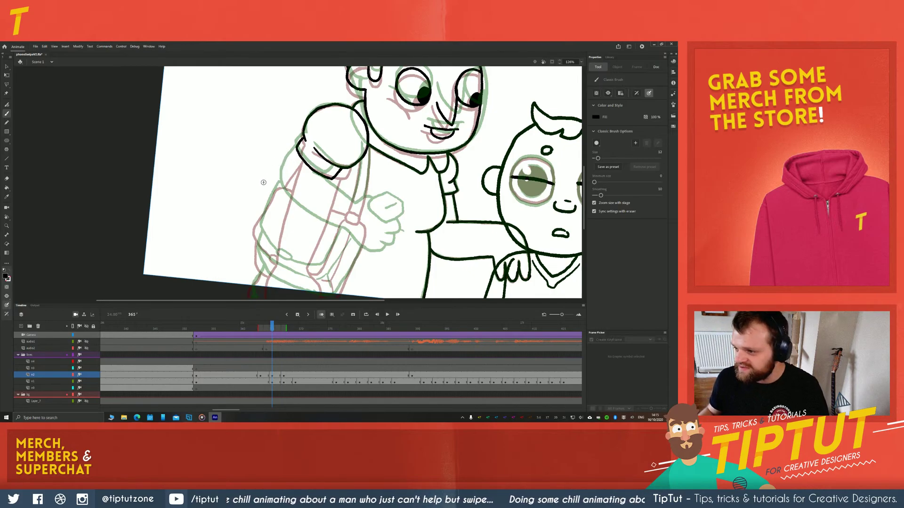
key("space")
left_click_drag(239, 175, 239, 158)
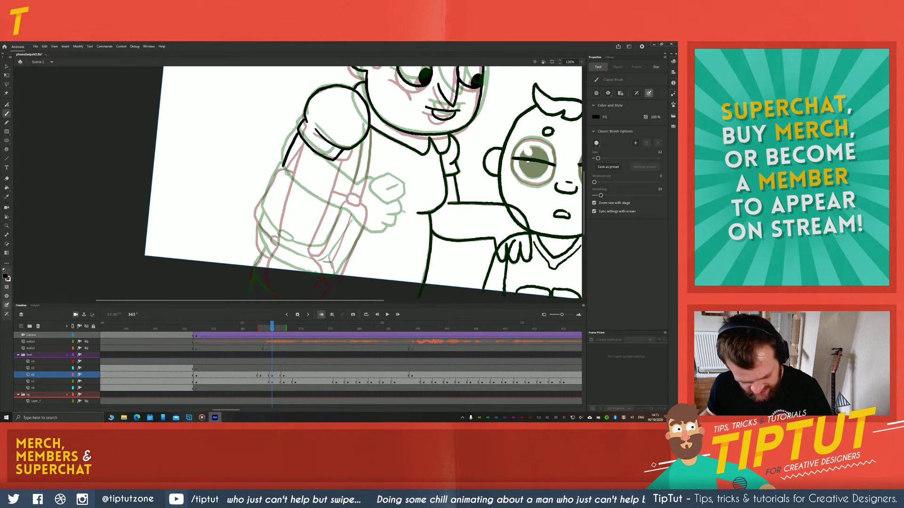
key("z")
mouse_move(298, 136)
left_mouse_down()
mouse_move(275, 190)
mouse_move(276, 235)
left_mouse_up()
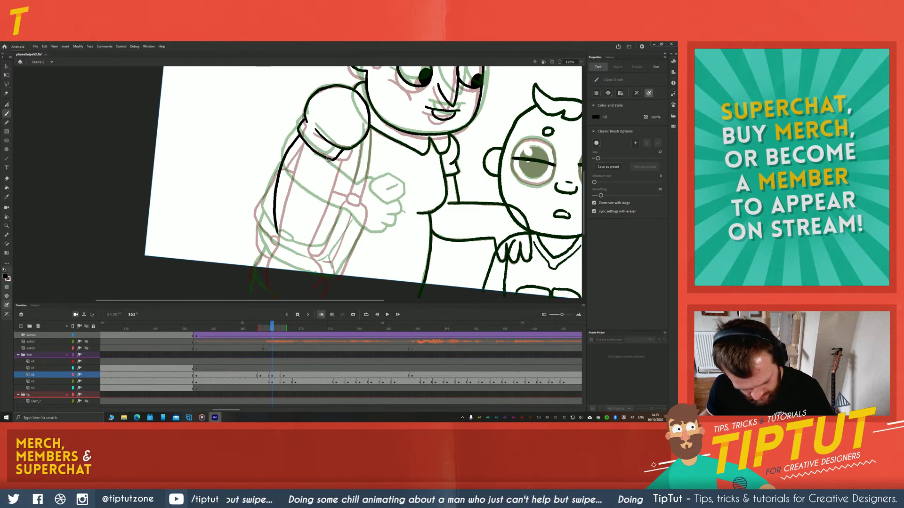
mouse_move(329, 160)
left_mouse_down()
mouse_move(311, 197)
mouse_move(315, 182)
mouse_move(315, 228)
mouse_move(274, 216)
mouse_move(305, 218)
left_mouse_up()
Undo the first hand strokes and ink the woman's nearer hand below the wrist with blocky curled fingers, a thumb and a rounded outline
key("space")
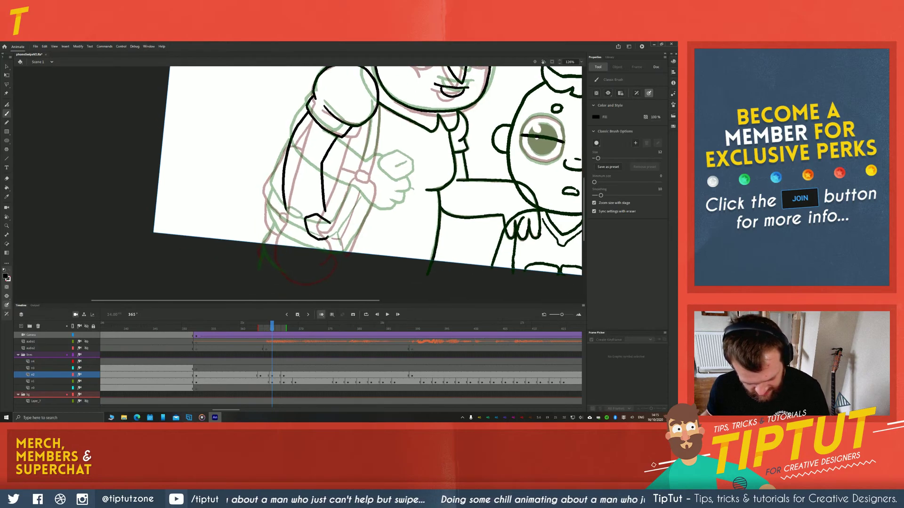
key("ctrl+z")
key("ctrl+z")
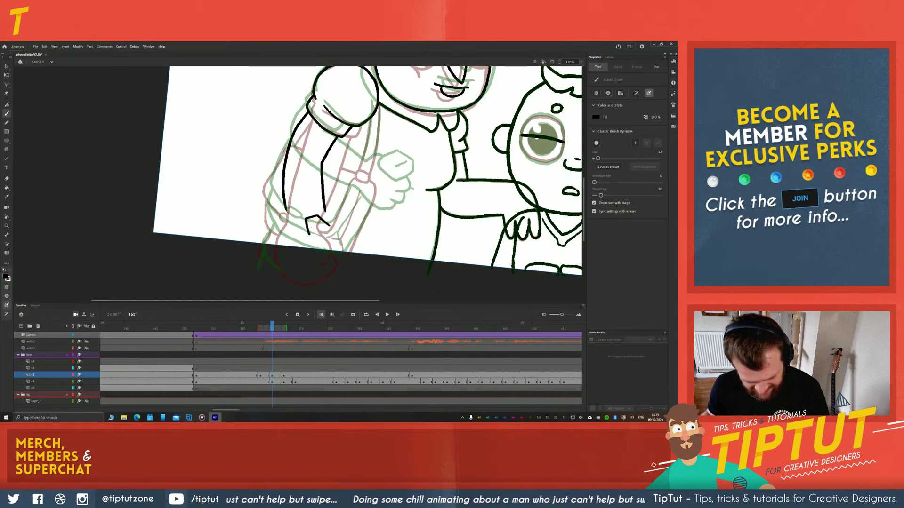
key("ctrl+z")
mouse_move(329, 230)
left_mouse_down()
mouse_move(308, 220)
mouse_move(316, 237)
mouse_move(329, 232)
left_mouse_up()
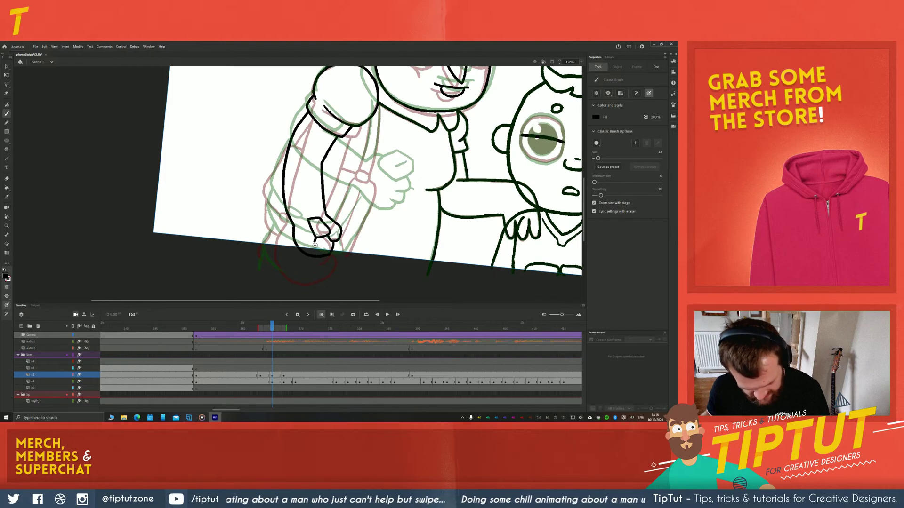
left_click_drag(328, 239, 315, 242)
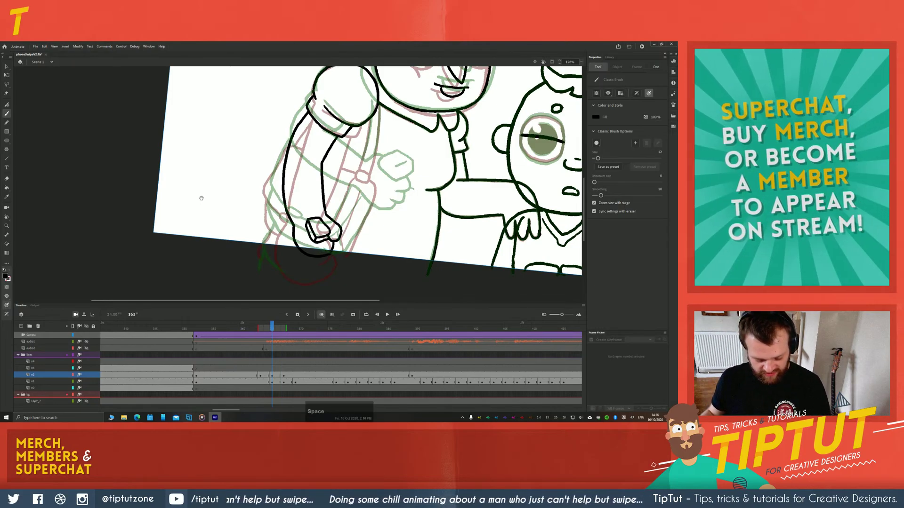
Flip back and forth through frames 363 to 368, with and without onion skin, to check the woman's arm movement
left_click_drag(202, 198, 246, 203)
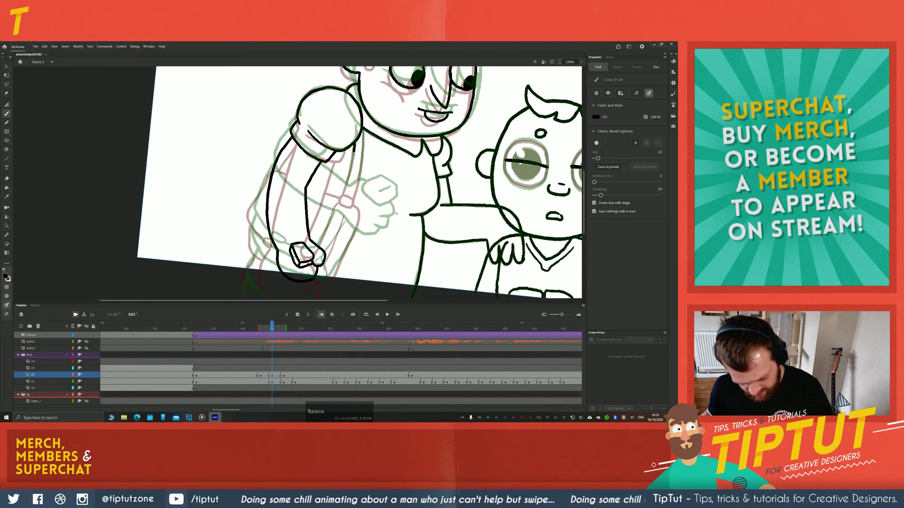
key("z")
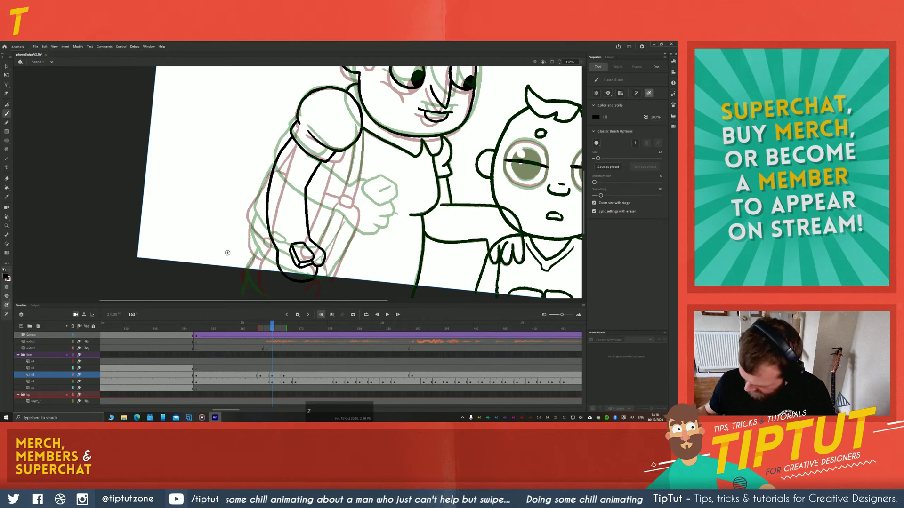
key("period")
key("period")
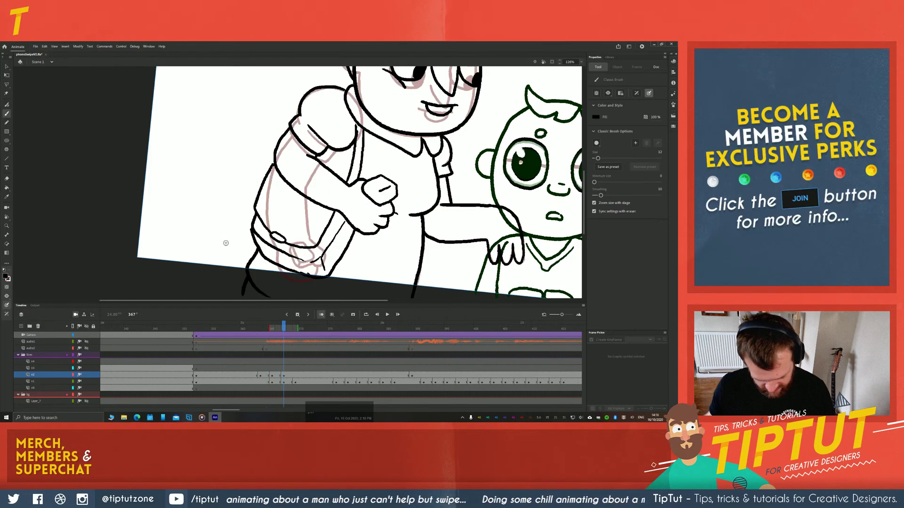
key("comma")
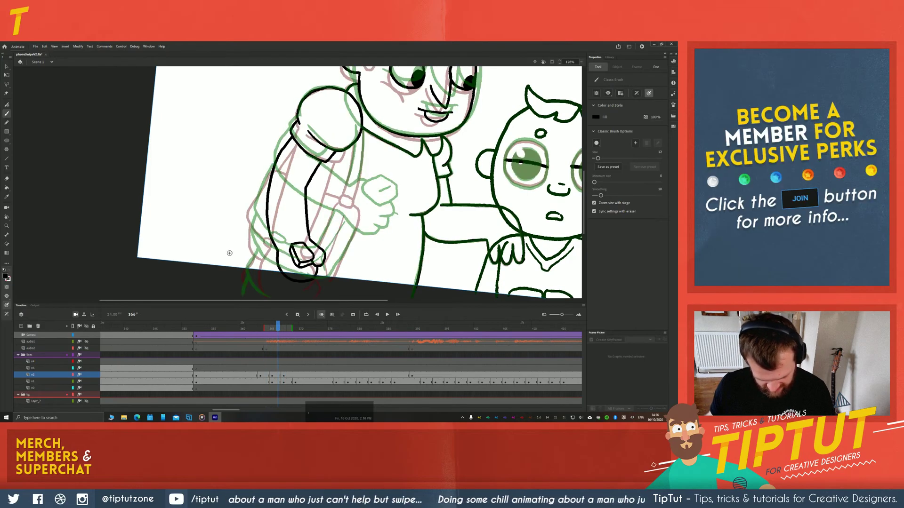
key("comma")
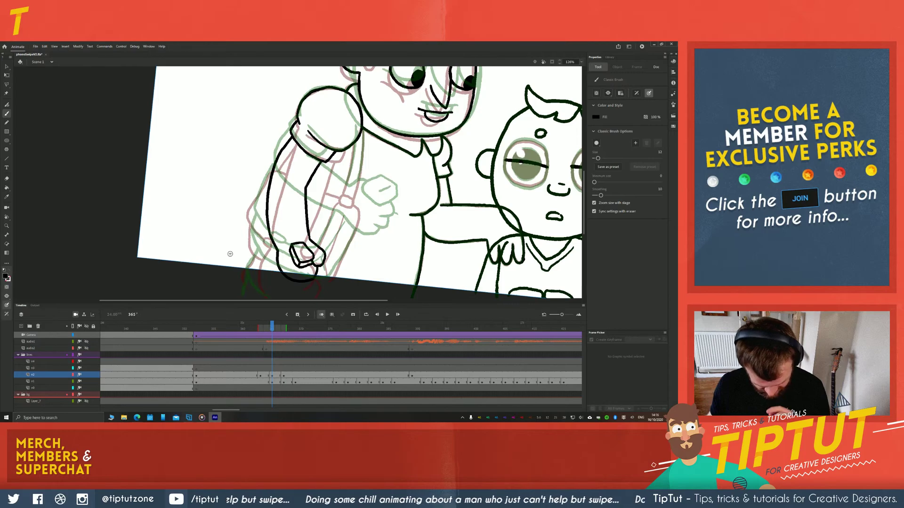
key("comma")
key("comma")
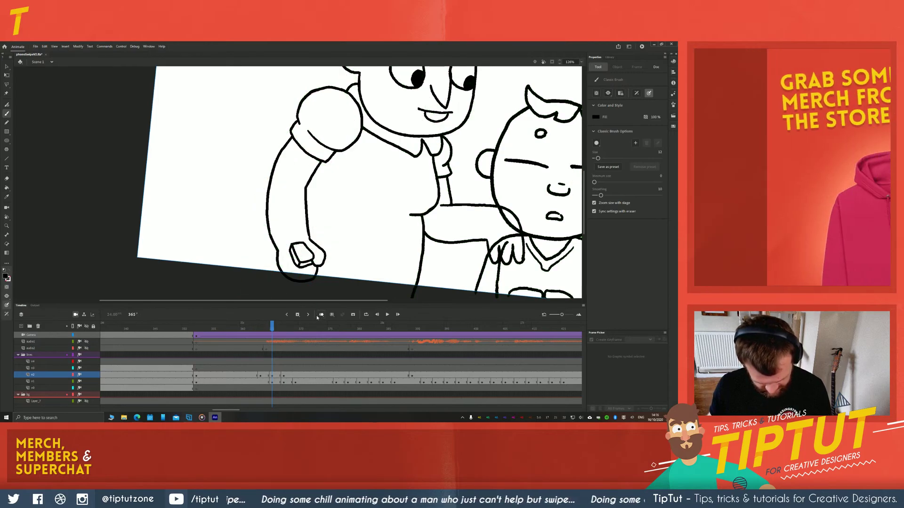
key("period")
key("period")
key("period")
key("period")
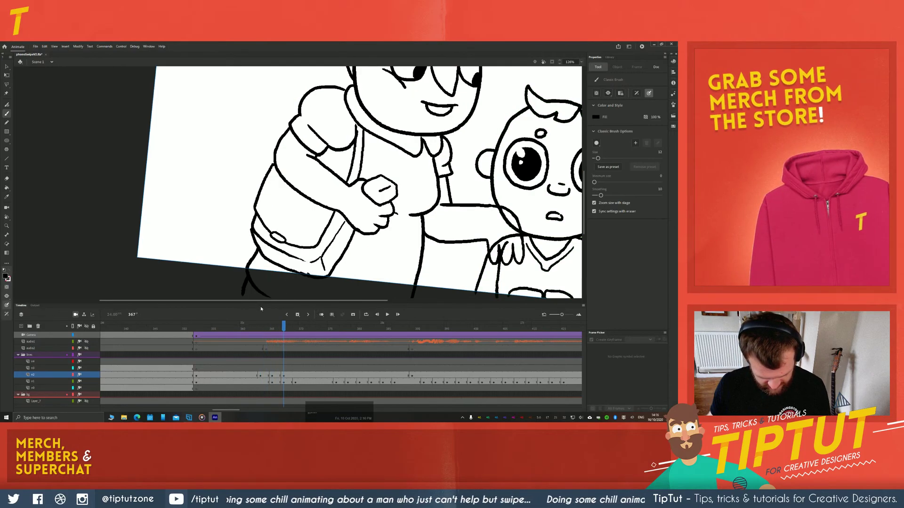
key("comma")
key("period")
key("comma")
key("comma")
key("comma")
key("comma")
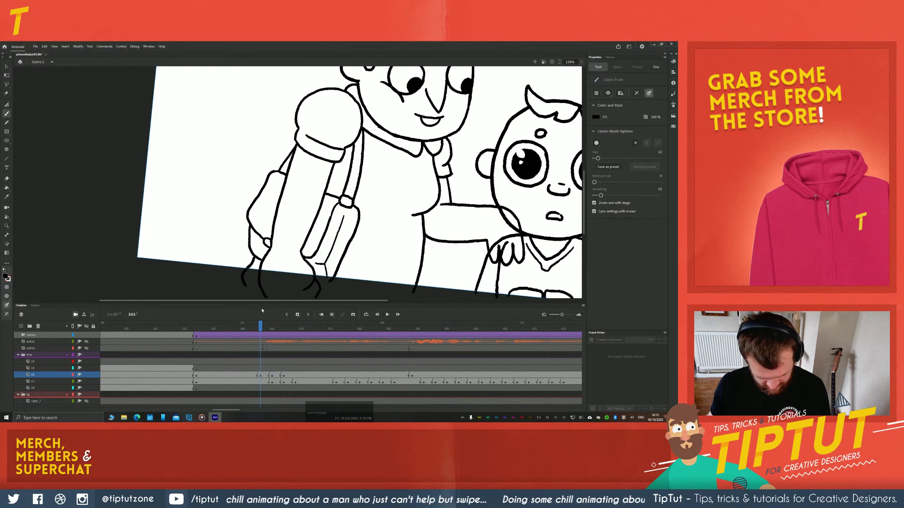
key("period")
key("period")
key("period")
key("period")
key("period")
key("comma")
key("comma")
key("period")
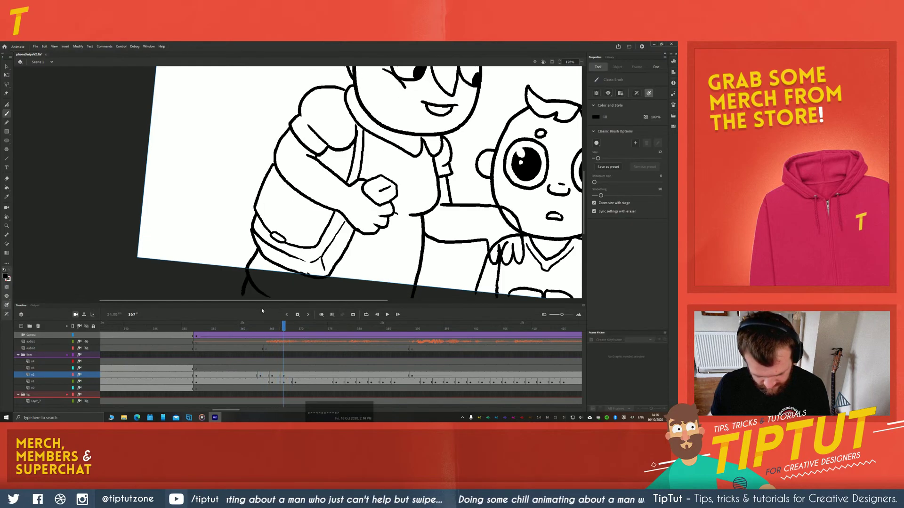
key("comma")
key("comma")
key("comma")
key("comma")
key("period")
key("period")
key("period")
key("period")
key("period")
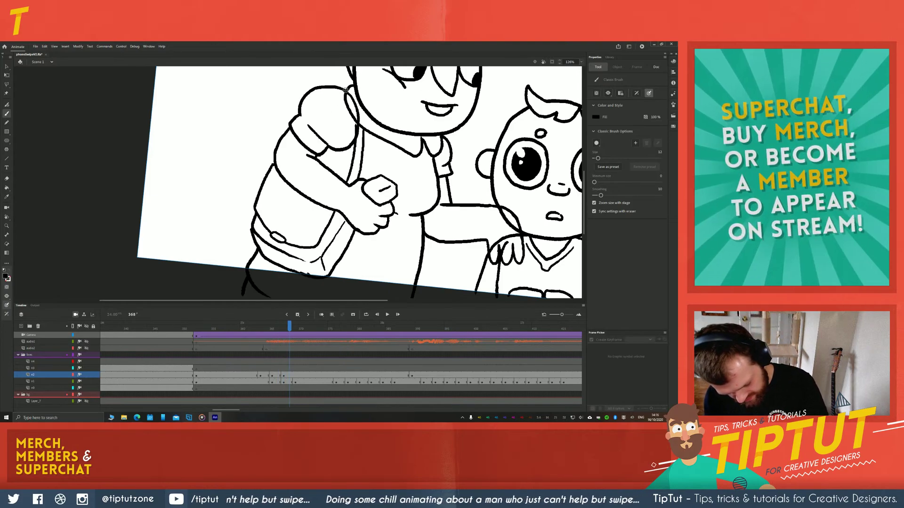
Erase the stray overlapping line inside the woman's nearer puffed sleeve at frame 368
key("e")
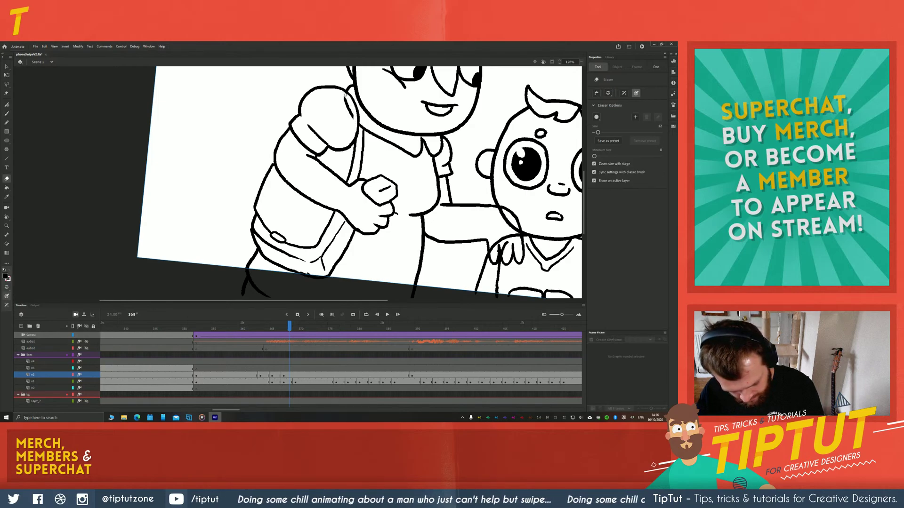
left_click_drag(347, 97, 351, 113)
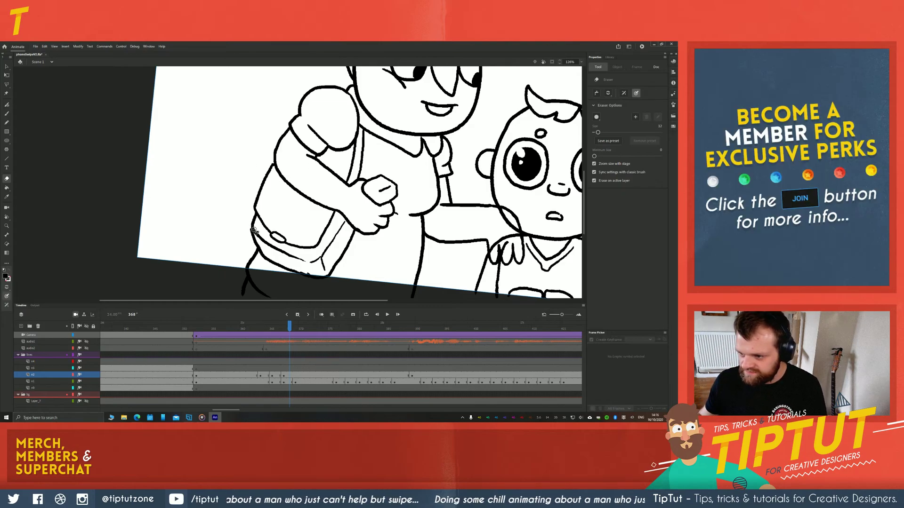
key("v")
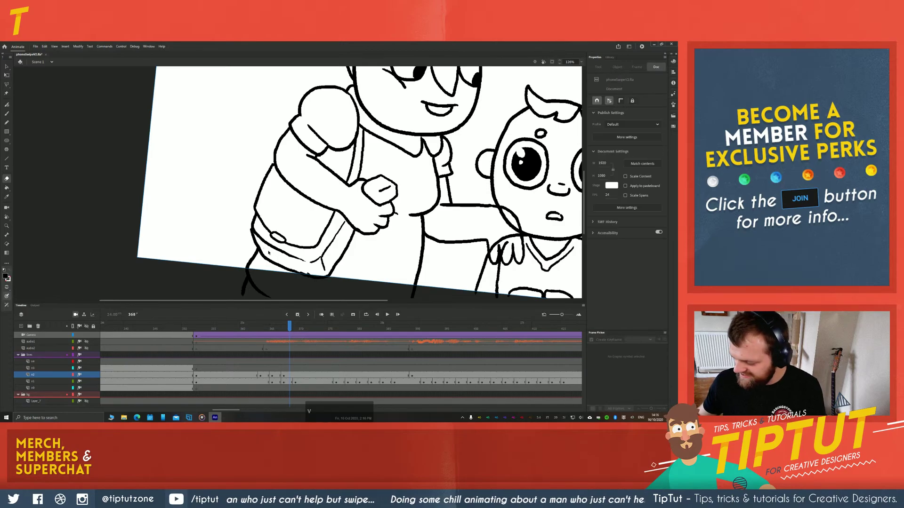
key("b")
Flip between frames 366 and 368 to examine how the cleaned-up pose follows the in-between drawing
key("comma")
key("comma")
key("period")
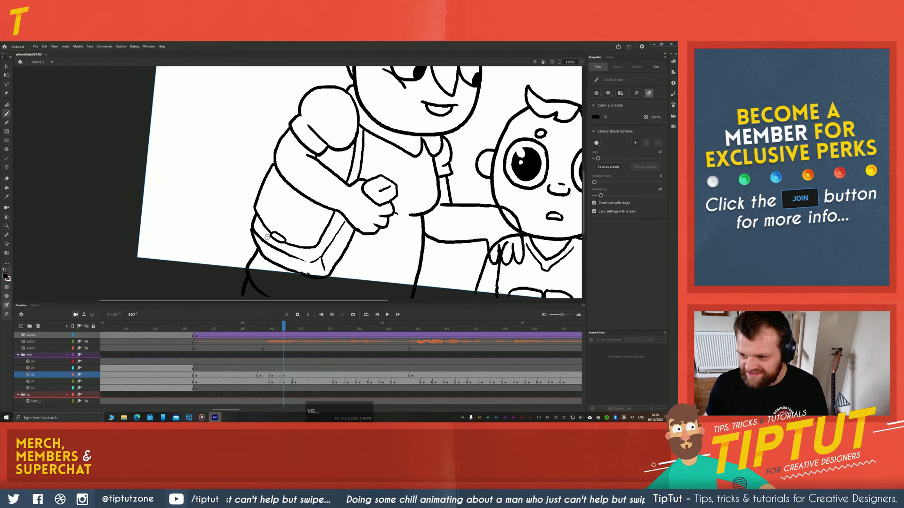
key("period")
key("period")
key("comma")
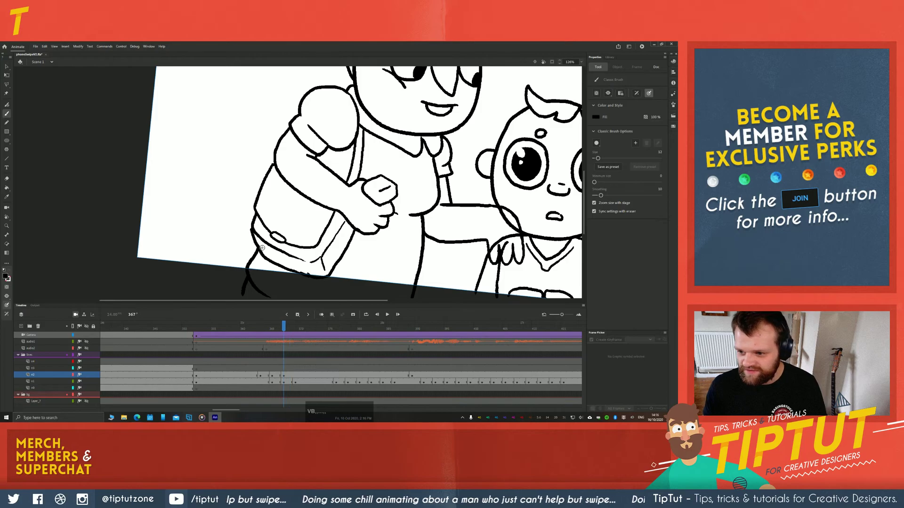
key("comma")
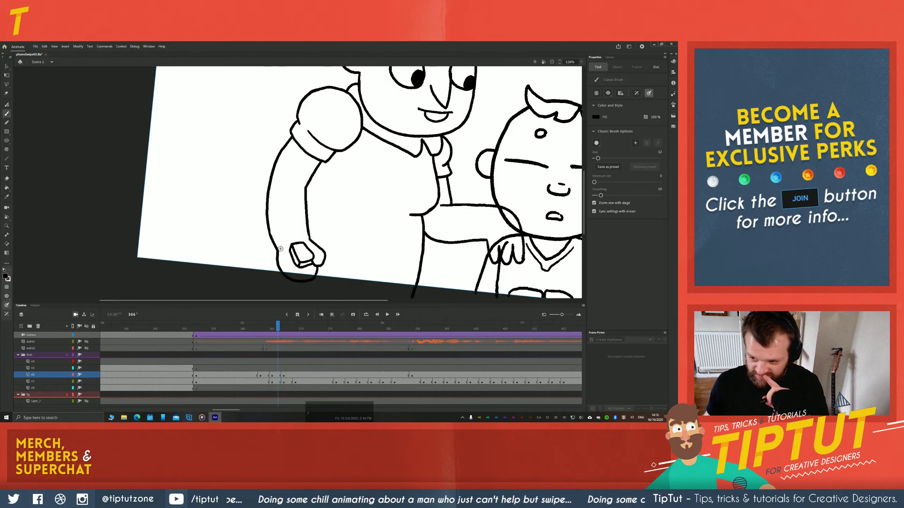
key("period")
key("comma")
key("period")
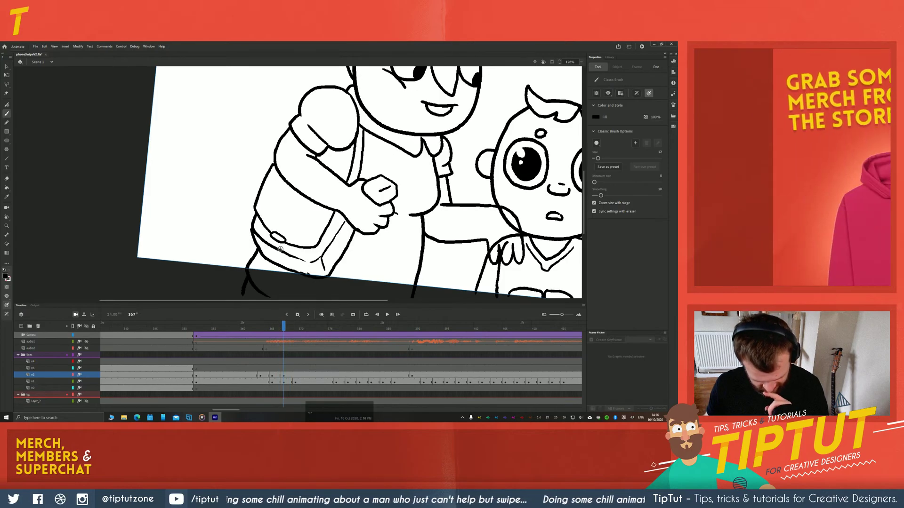
Return to frame 365 with onion skin on and ink the body line below the bag, the bag's lower outline and its front edge up to the buckle
left_click_drag(283, 325, 272, 325)
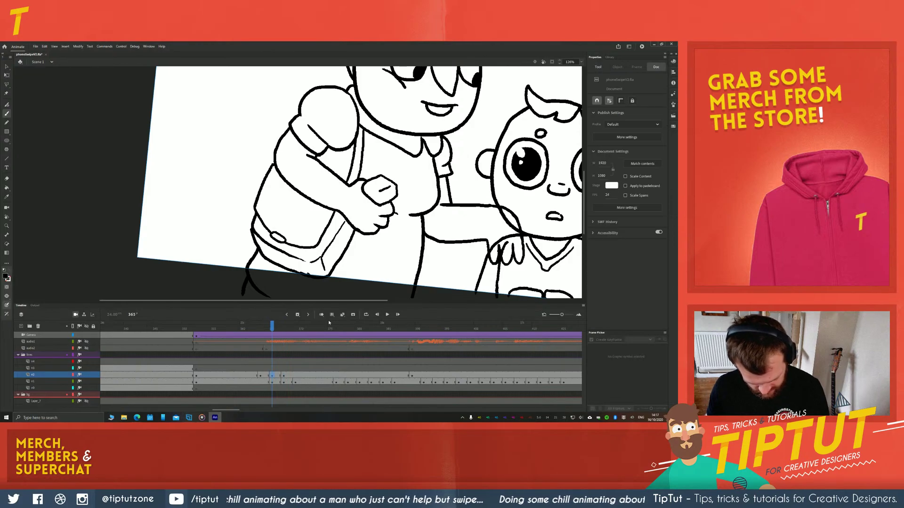
left_click(321, 314)
left_click_drag(246, 200, 280, 185)
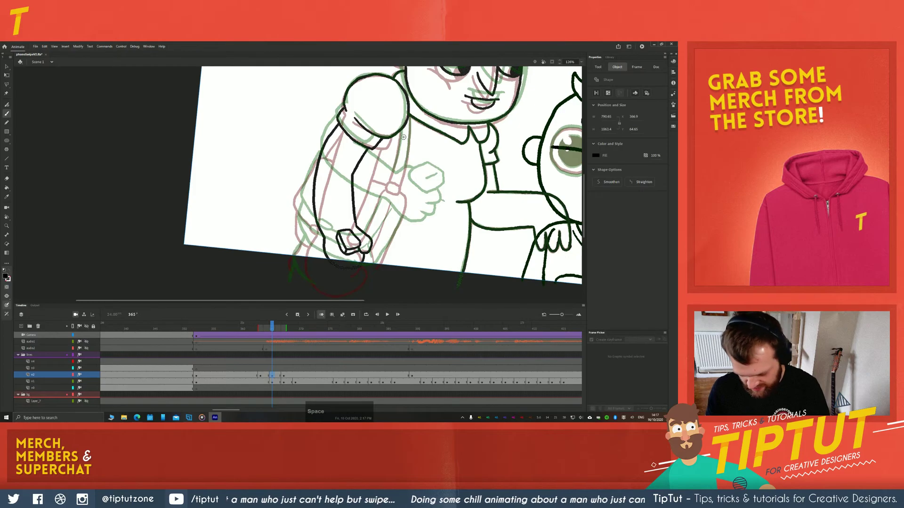
key("ctrl+shift+a")
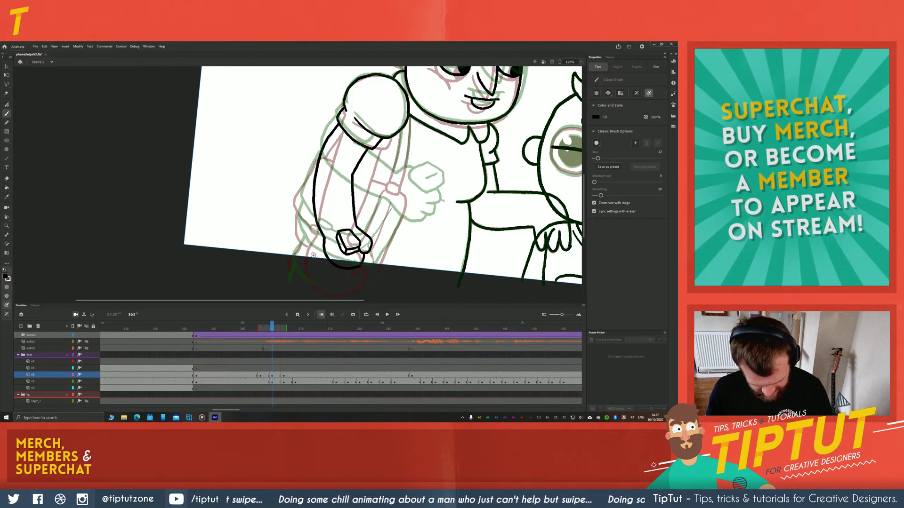
scroll(313, 255, "up", 1)
scroll(131, 218, "down", 2)
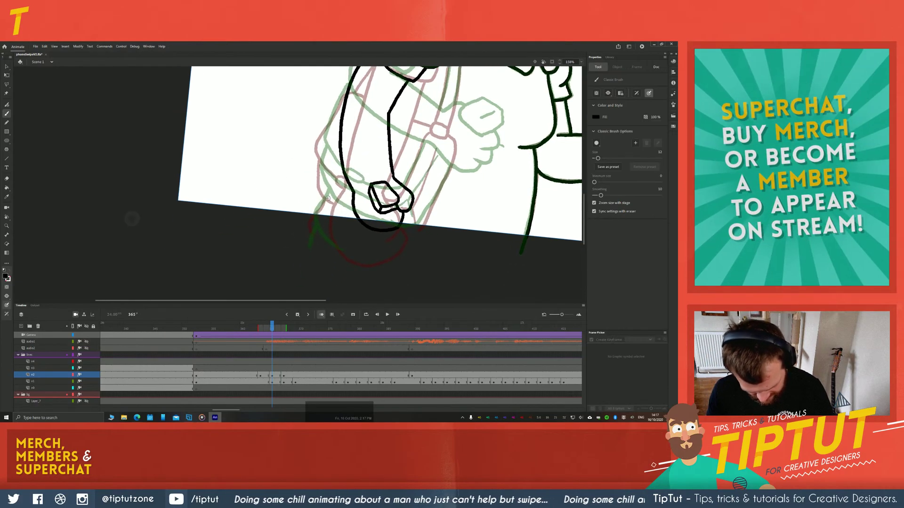
left_click_drag(325, 192, 310, 231)
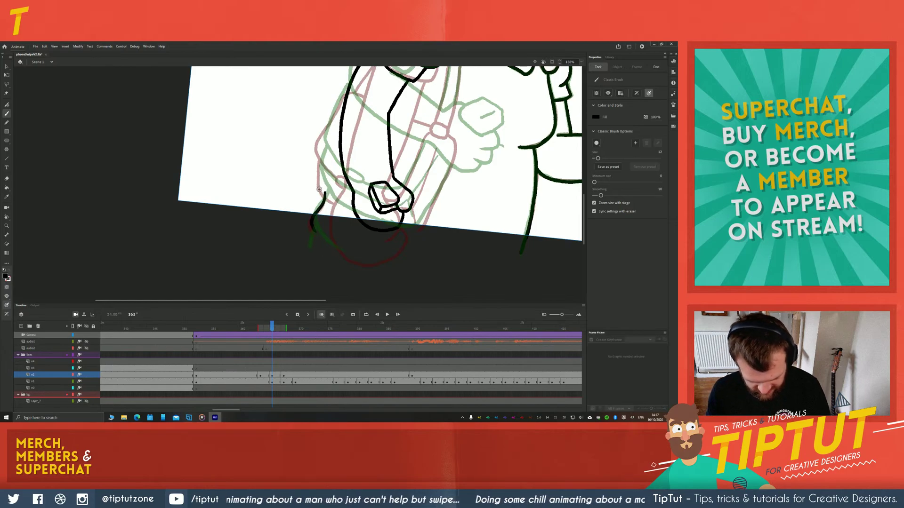
mouse_move(319, 170)
left_mouse_down()
mouse_move(324, 191)
mouse_move(353, 212)
left_mouse_up()
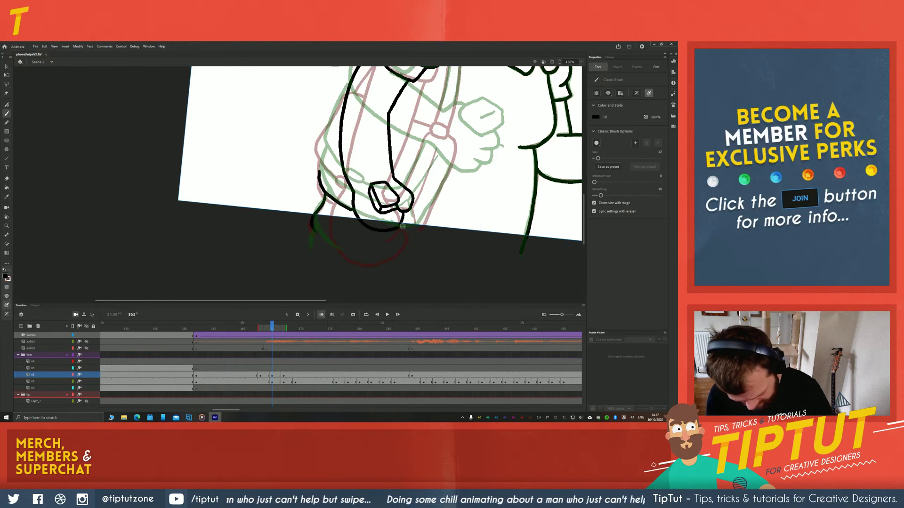
mouse_move(412, 229)
left_mouse_down()
mouse_move(438, 188)
mouse_move(445, 144)
left_mouse_up()
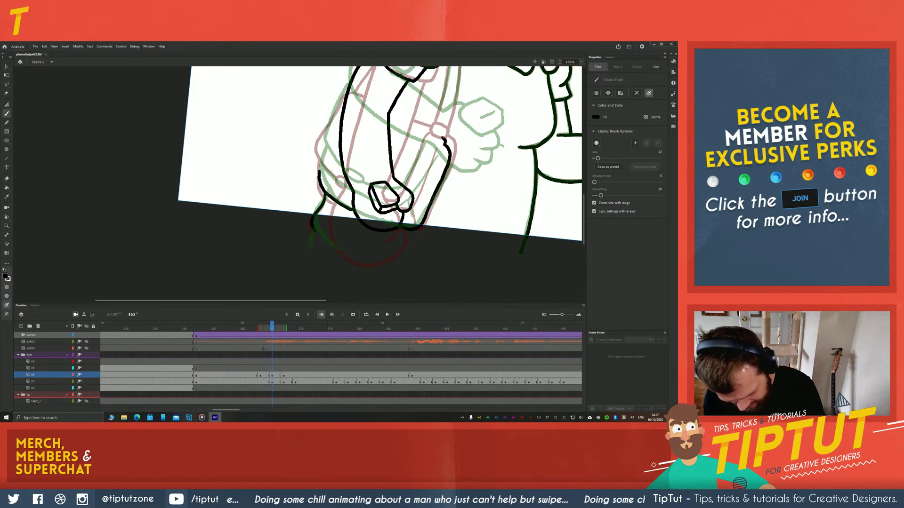
Flip through frames 363 to 369 with onion skin on to compare the bag's position across the neighbouring drawings
key("comma")
key("comma")
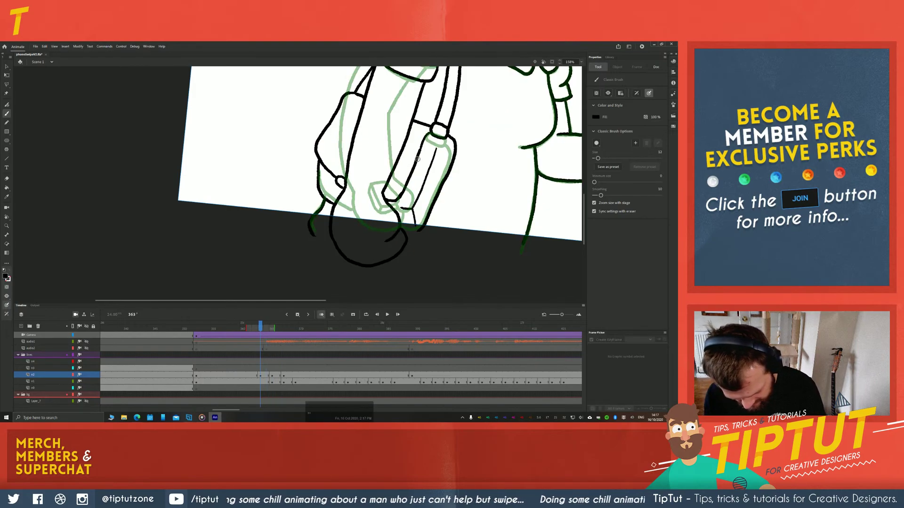
key("period")
key("period")
key("period")
key("period")
key("period")
key("period")
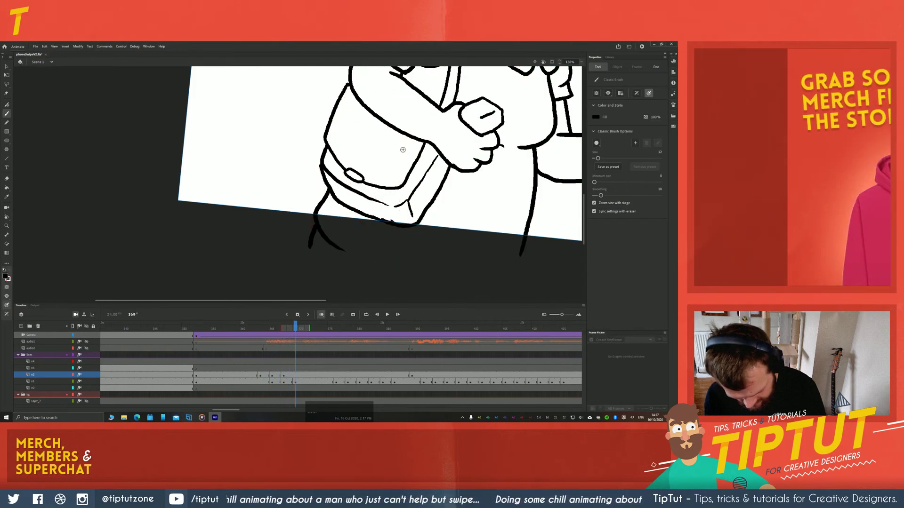
key("comma")
key("comma")
key("comma")
key("comma")
key("comma")
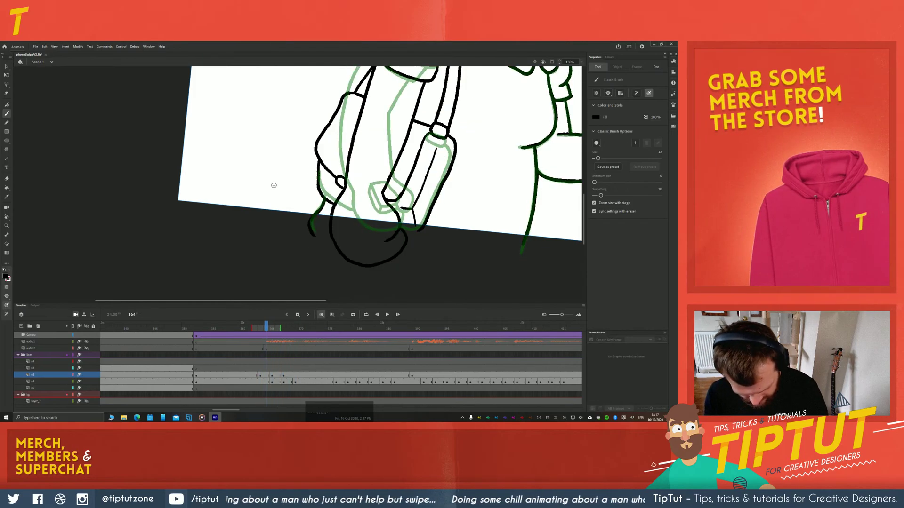
key("period")
key("period")
key("comma")
key("period")
key("space")
left_click_drag(358, 127, 350, 194)
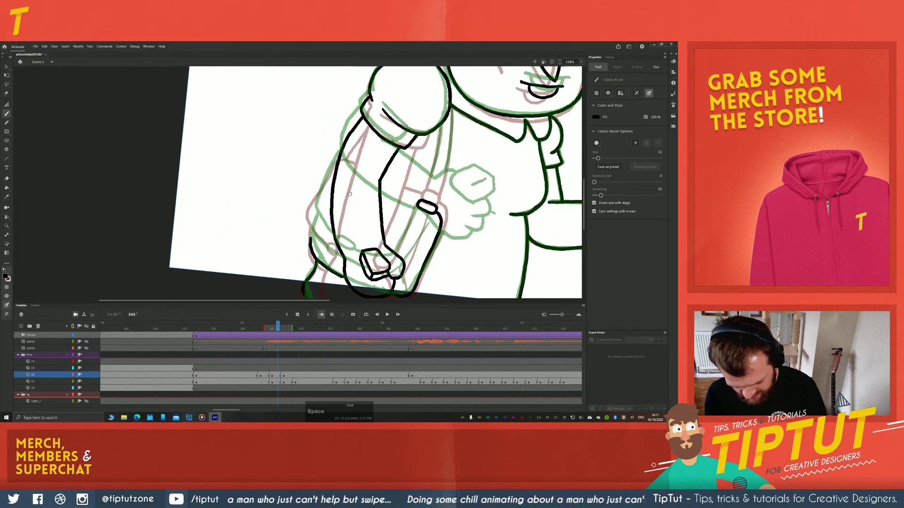
Ink both edges of the woman's bag strap from beneath the puffed sleeve to the buckle on the in-between drawing
left_click_drag(451, 105, 436, 201)
left_click_drag(442, 123, 422, 198)
key("ctrl+z")
key("space")
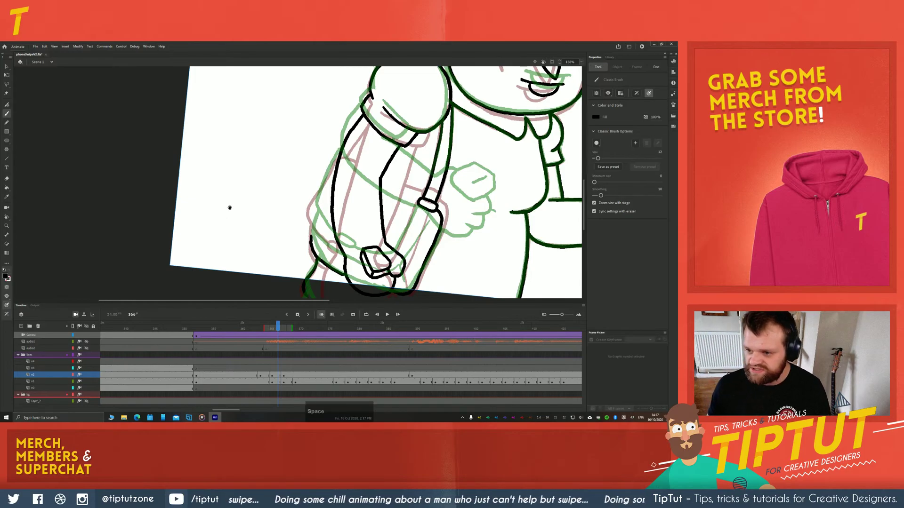
left_click_drag(230, 207, 238, 196)
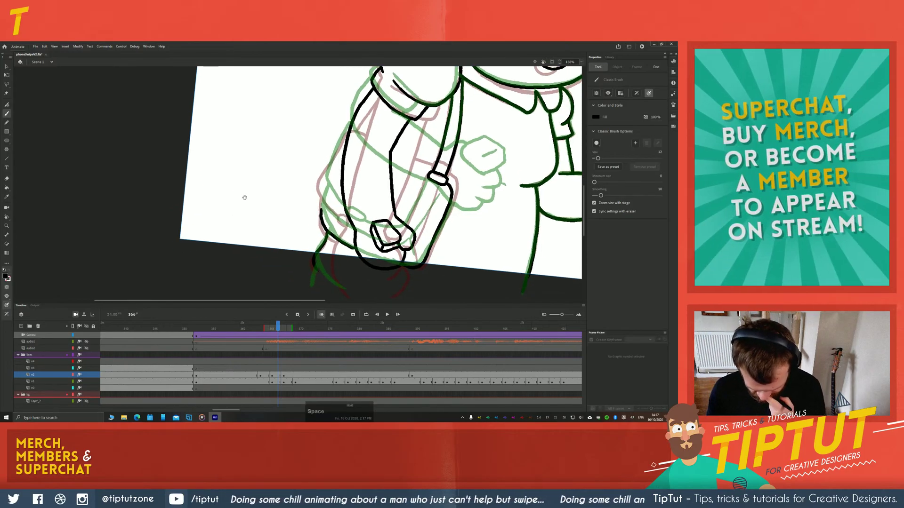
Check the frame 364 drawing and ink the bag's top edge from the forearm to the buckle at frame 365
key("comma")
key("comma")
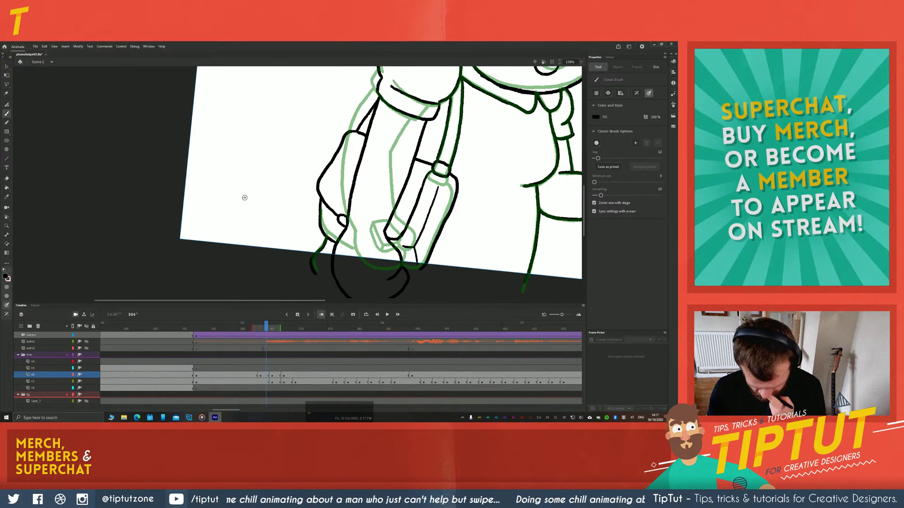
key("period")
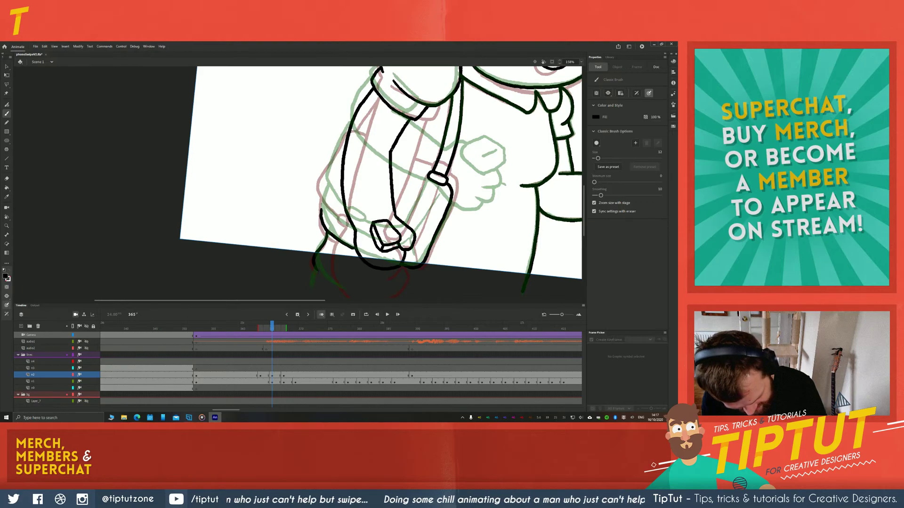
mouse_move(392, 150)
left_mouse_down()
mouse_move(429, 171)
mouse_move(426, 177)
left_mouse_up()
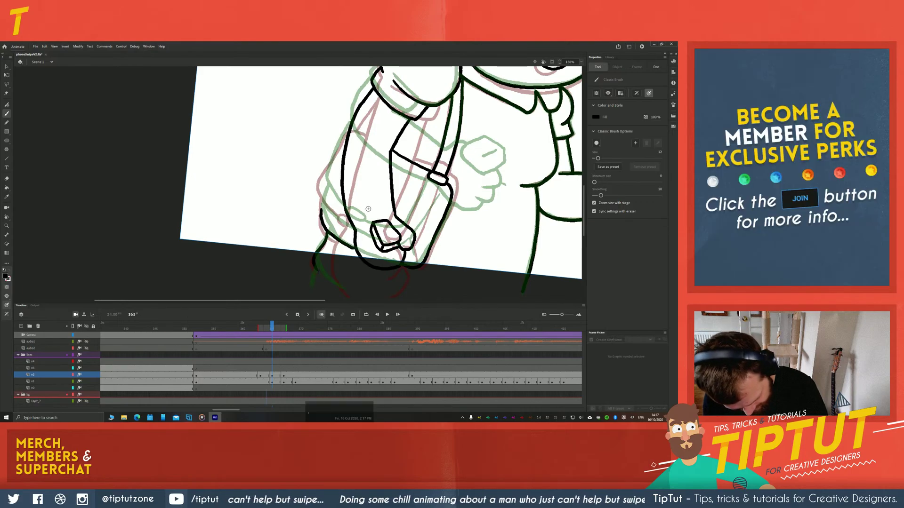
Compare with the earlier frames and ink the bag's inner front edge and its rear edge behind the arm at frame 365
key("comma")
key("comma")
key("period")
key("period")
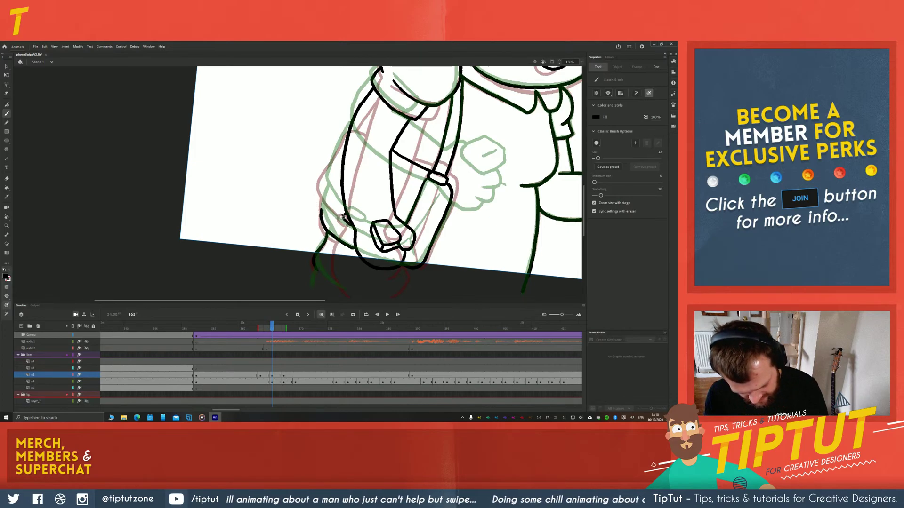
mouse_move(342, 218)
left_mouse_down()
mouse_move(318, 197)
mouse_move(348, 126)
mouse_move(343, 189)
left_mouse_up()
key("space")
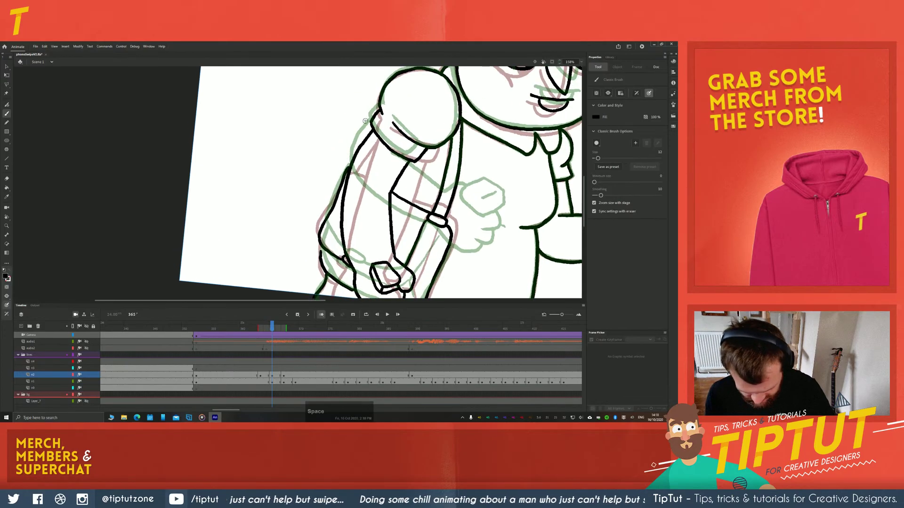
Compare with the earlier frames and ink the crease on the bag's narrow side panel at frame 365
key("comma")
key("comma")
key("period")
key("period")
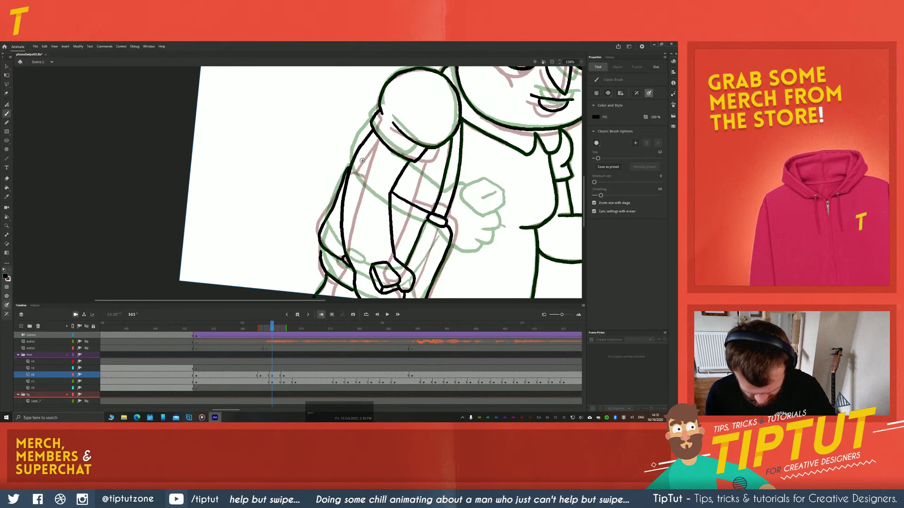
key("space")
left_click_drag(305, 245, 317, 208)
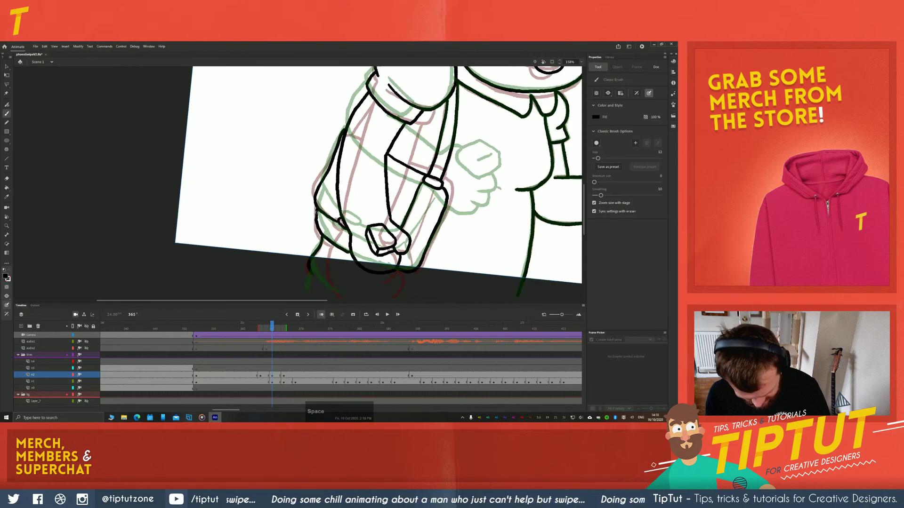
left_click_drag(432, 197, 420, 224)
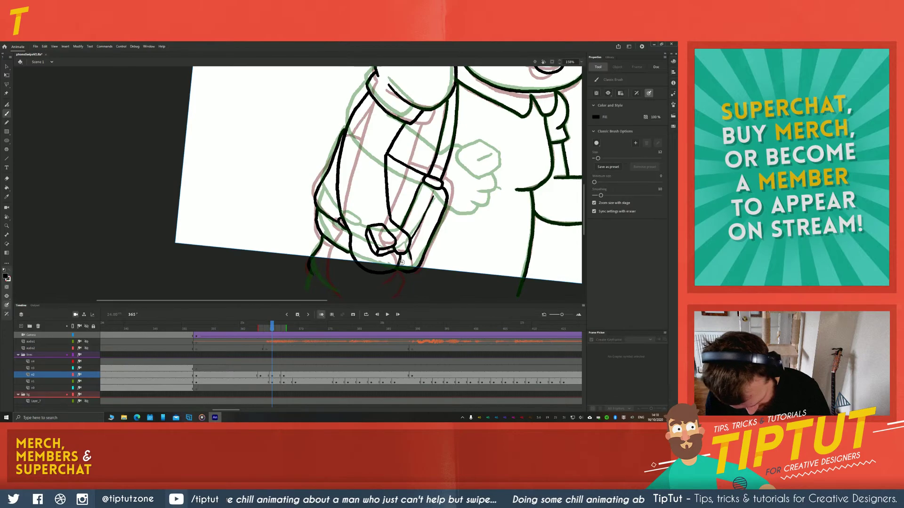
Turn onion skin off and flip repeatedly through frames 363 to 369 to examine how the arm and bag move
key("period")
key("period")
key("period")
left_click(321, 315)
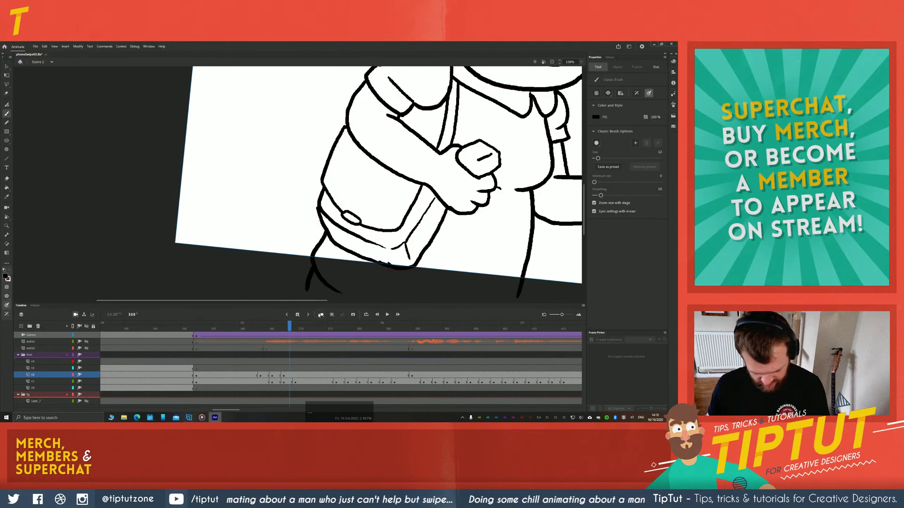
key("comma")
key("comma")
key("comma")
key("comma")
key("comma")
key("period")
key("period")
key("period")
key("period")
key("period")
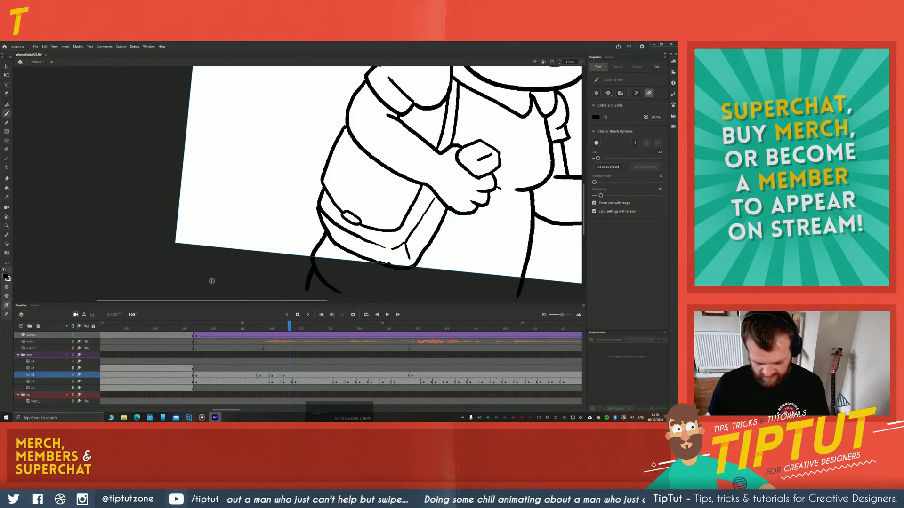
key("period")
key("comma")
key("comma")
key("comma")
key("comma")
key("comma")
key("comma")
key("period")
key("period")
key("period")
key("period")
key("period")
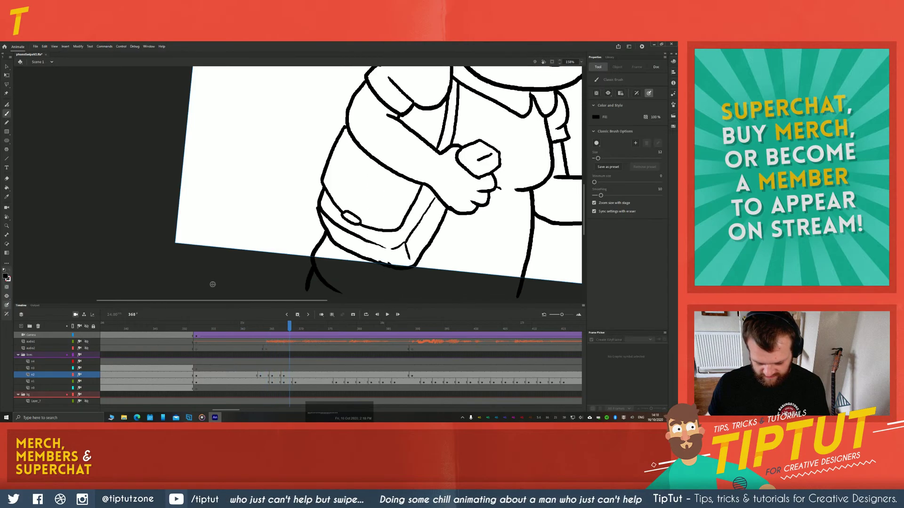
key("period")
key("period")
key("comma")
key("comma")
key("comma")
key("comma")
key("comma")
key("comma")
key("period")
key("period")
key("period")
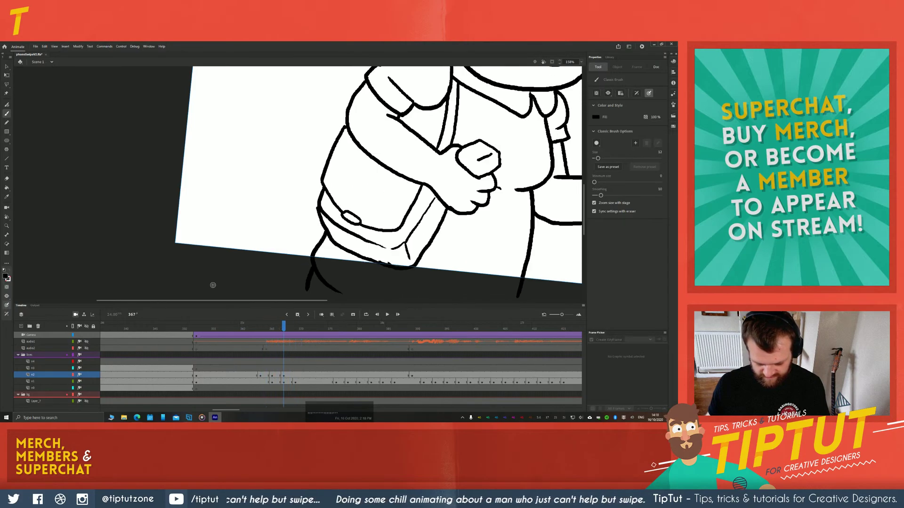
Straighten the stage and flip through frames 363 to 369 to examine the pose change with both characters in view
scroll(212, 274, "down", 3)
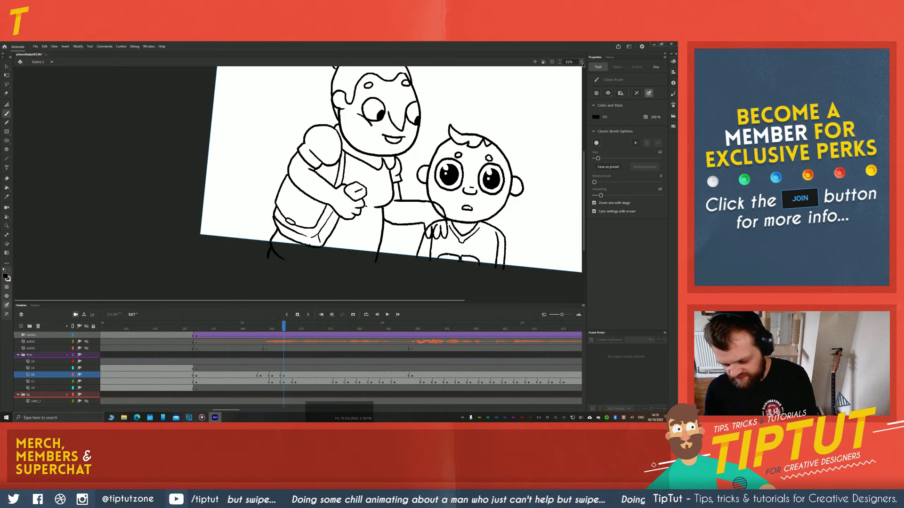
left_click(582, 63)
left_click(583, 76)
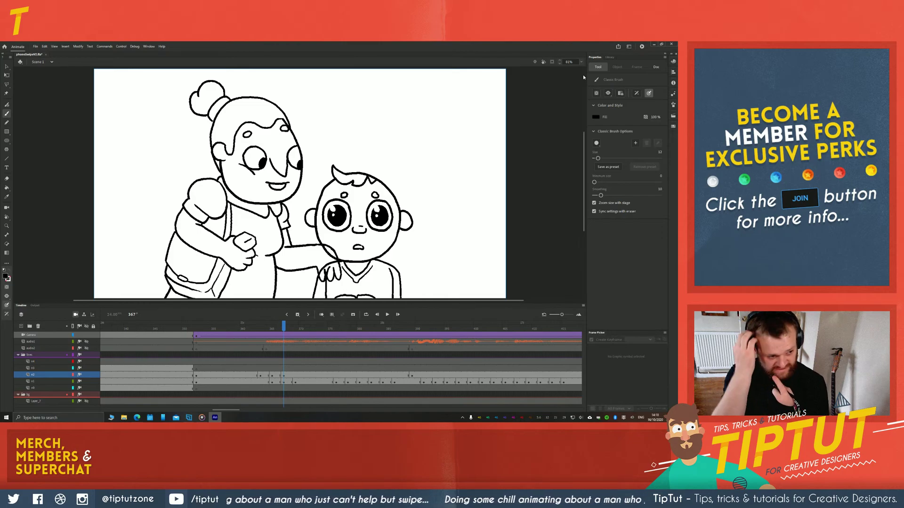
left_click_drag(59, 259, 160, 196)
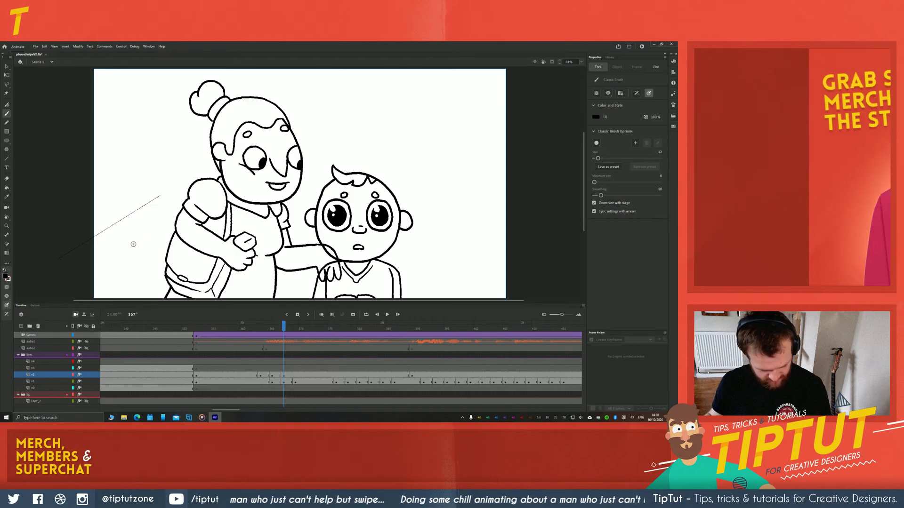
key("v")
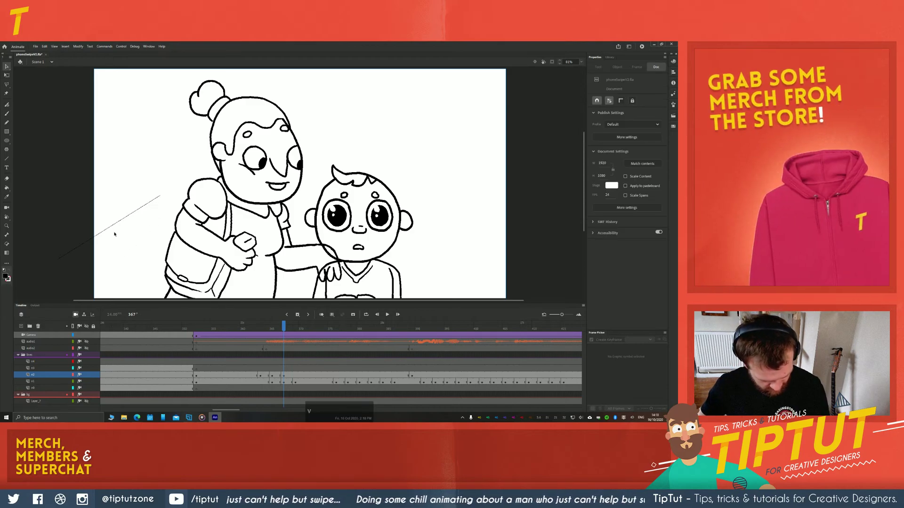
key("space")
left_click_drag(123, 246, 176, 234)
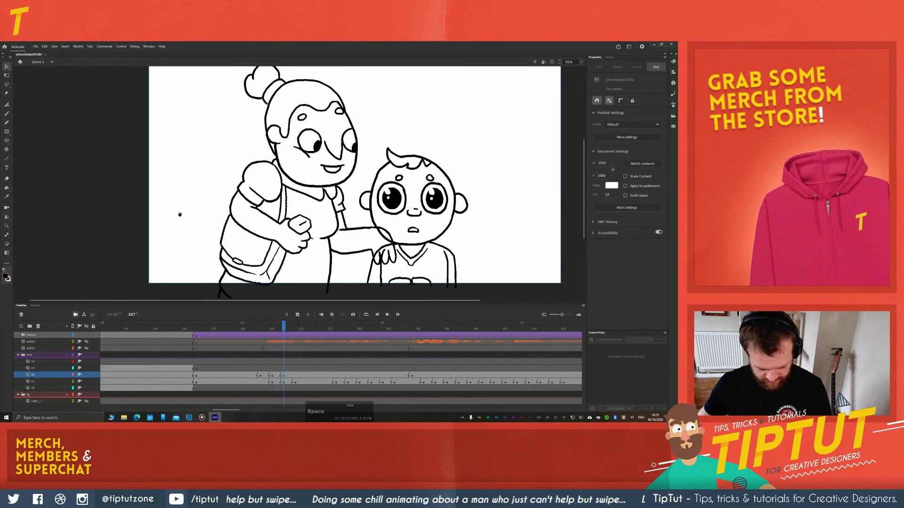
key("comma")
key("comma")
key("comma")
key("comma")
key("period")
key("period")
key("period")
key("period")
key("period")
key("period")
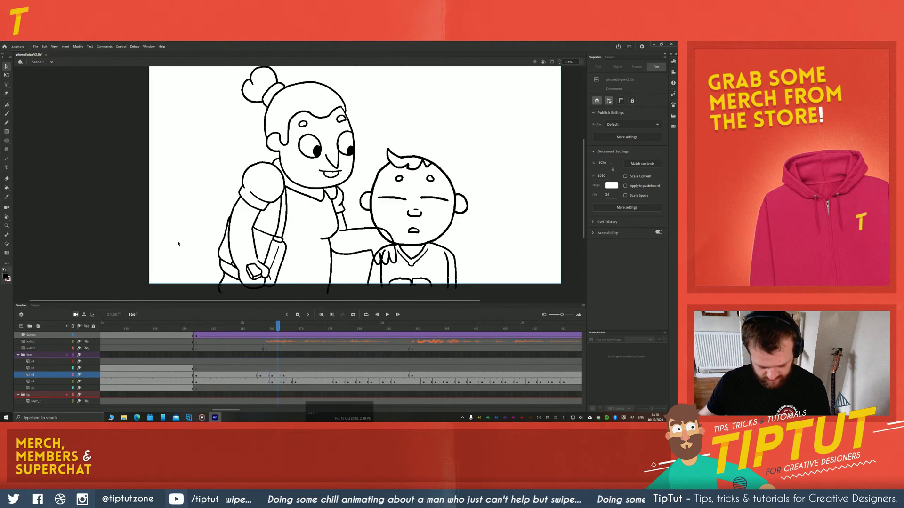
key("comma")
key("comma")
key("comma")
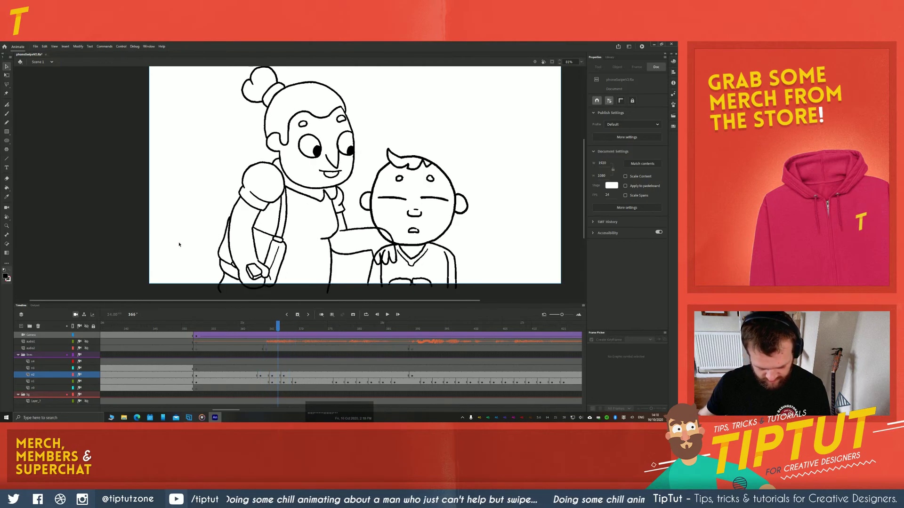
Turn onion skin on at frame 366, redraw the crease line beside the woman's nearer eye and clean it up
left_click(278, 374)
key("b")
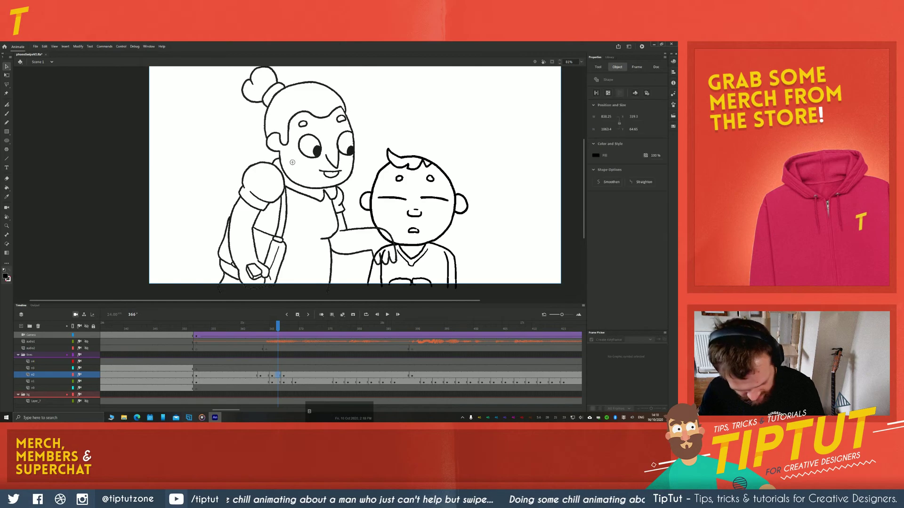
left_click(321, 314)
scroll(296, 190, "up", 2)
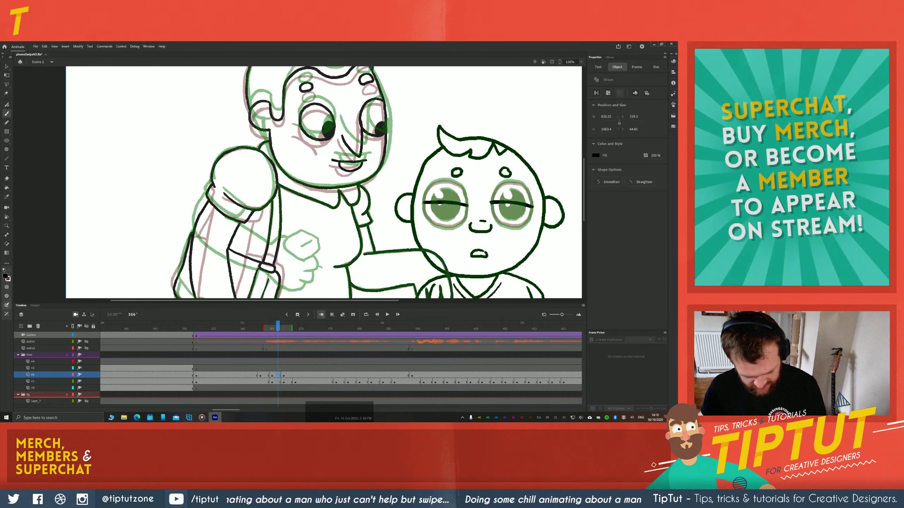
left_click_drag(335, 222, 330, 252)
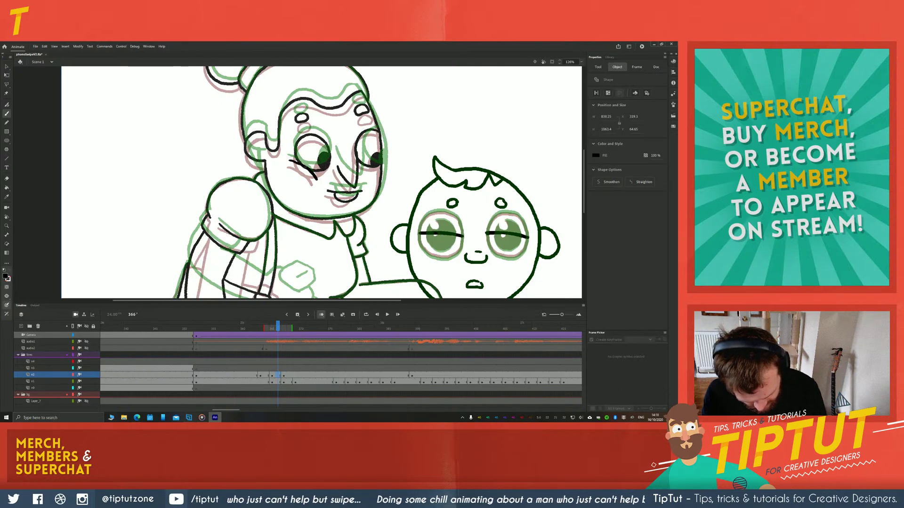
key("ctrl+z")
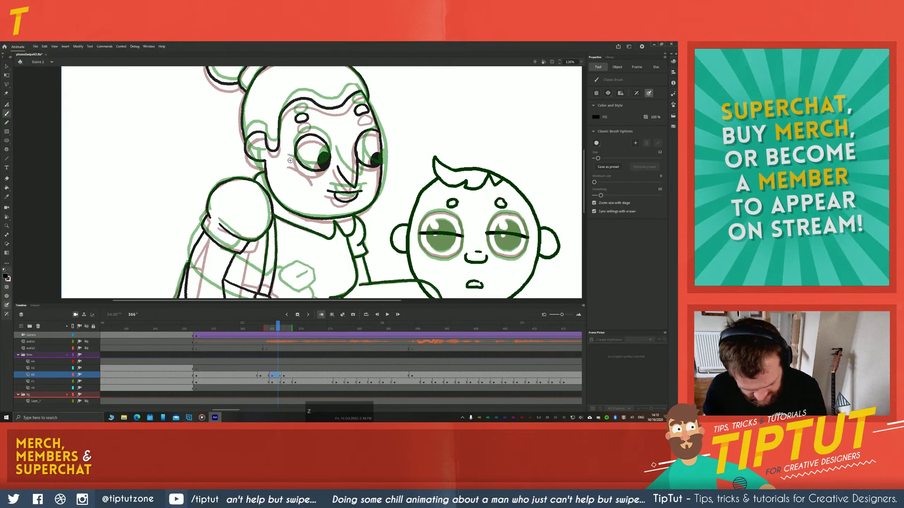
key("ctrl+z")
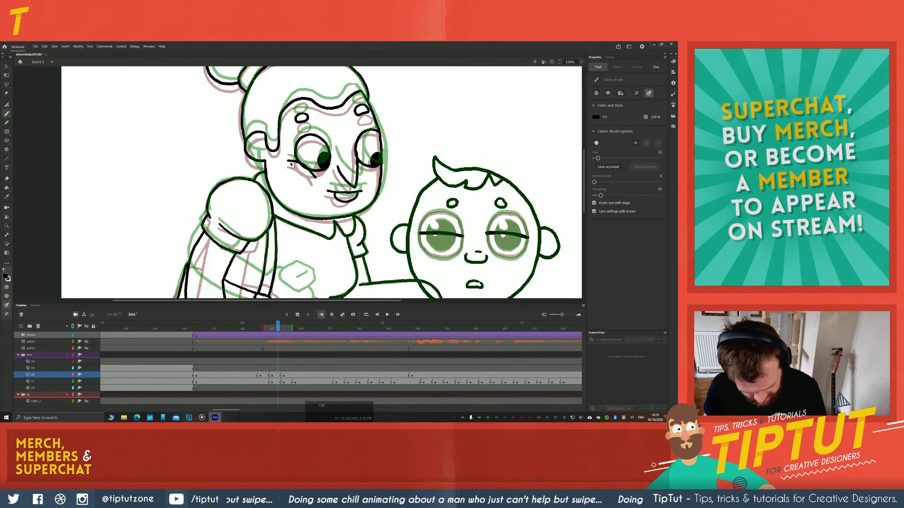
left_click_drag(288, 161, 314, 168)
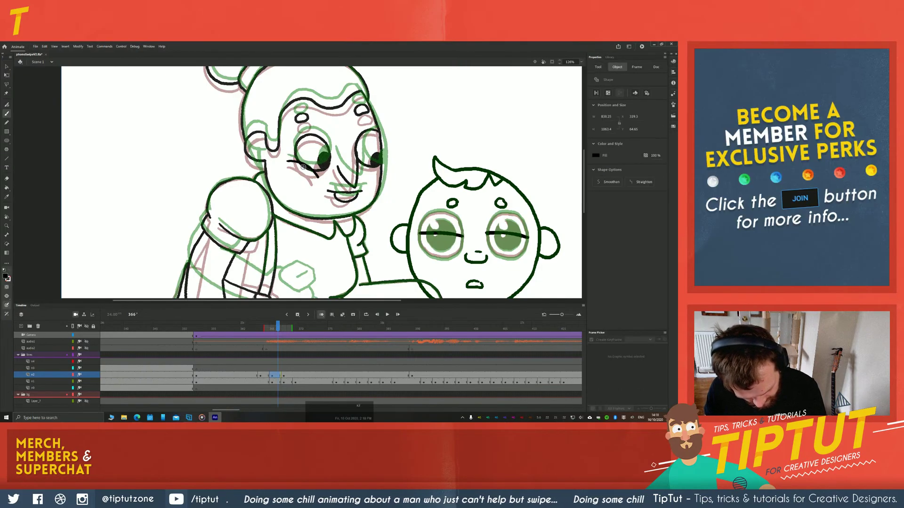
key("e")
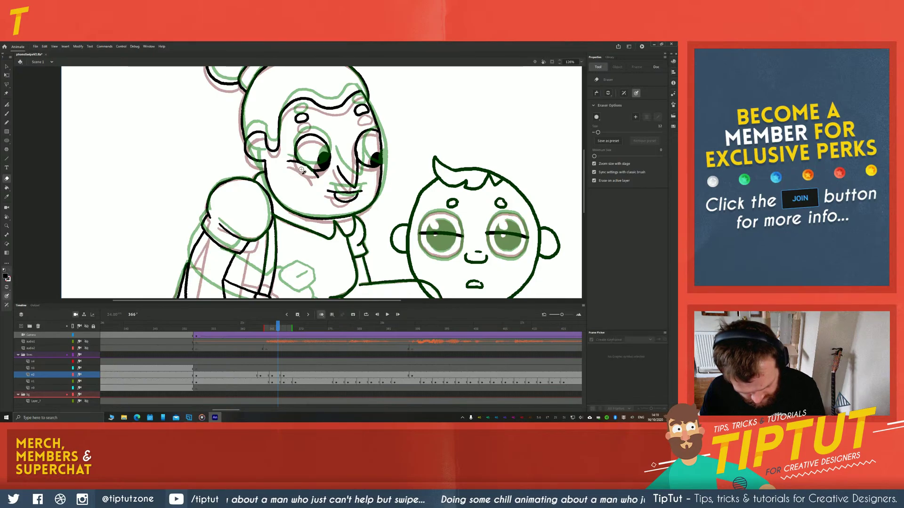
key("b")
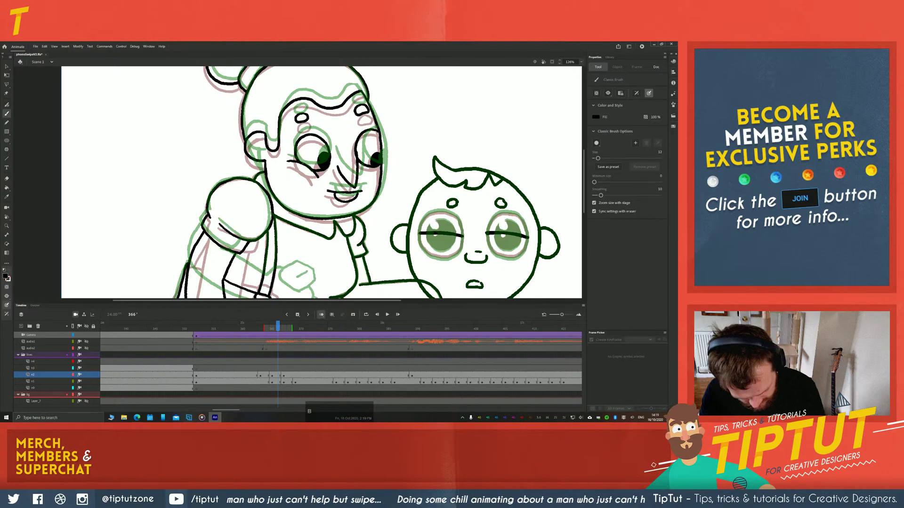
Flip between frames 361 and 371 with onion skin on to examine the timing of the woman's pose change
key("v")
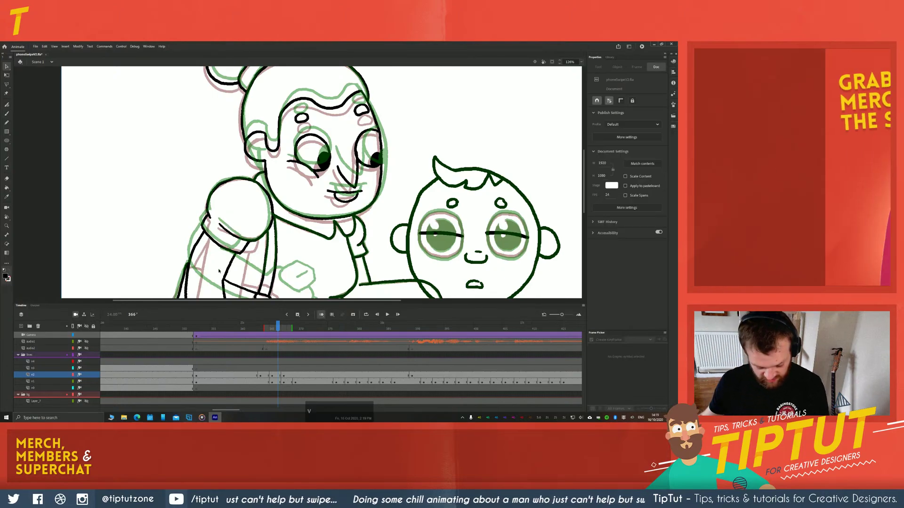
left_click(272, 377)
key("comma")
key("comma")
key("comma")
key("comma")
key("comma")
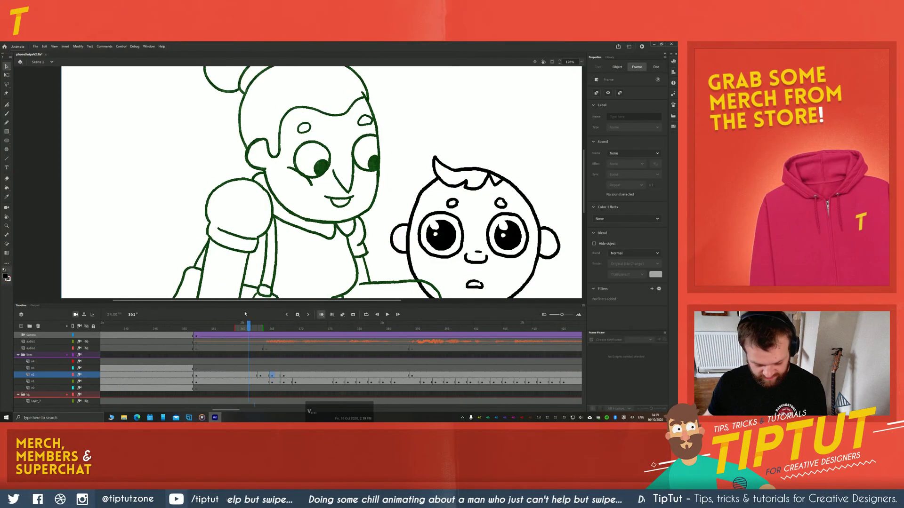
key("period")
key("period")
key("period")
key("period")
key("period")
key("period")
key("period")
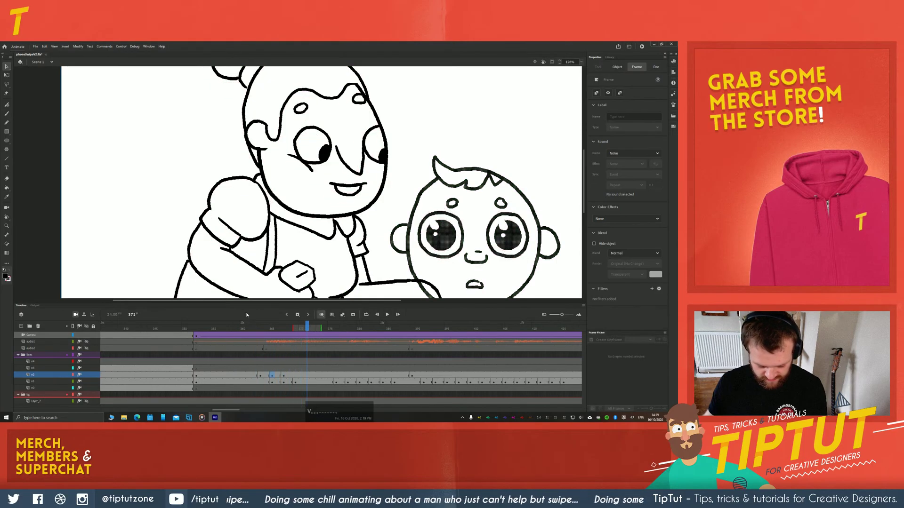
key("comma")
key("comma")
key("comma")
key("comma")
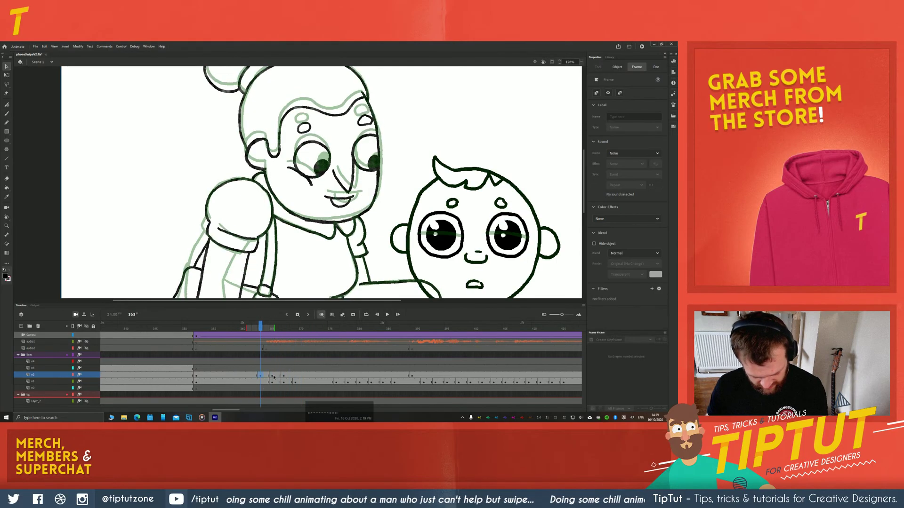
Move the woman's pose keyframe two frames on from frame 367 to frame 369, and select frame 367 on her layer
key("period")
key("period")
key("period")
key("period")
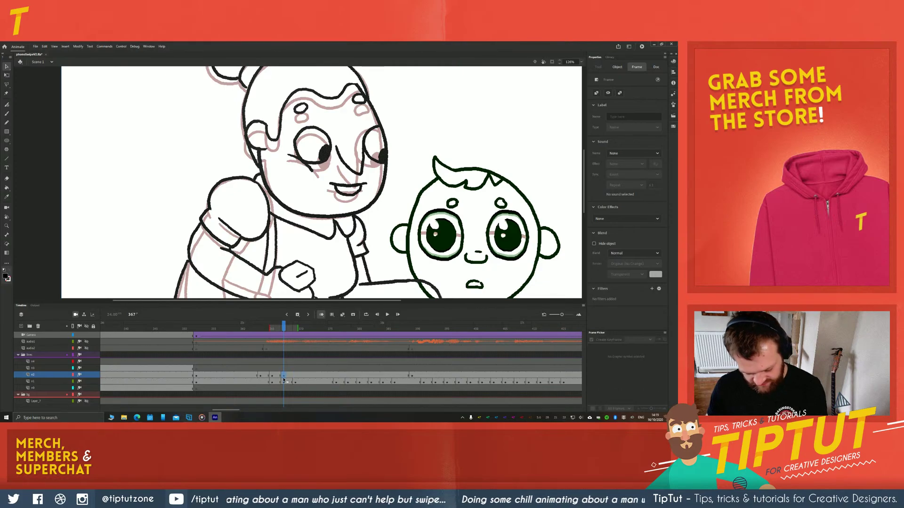
left_click_drag(284, 376, 295, 377)
left_click(284, 376)
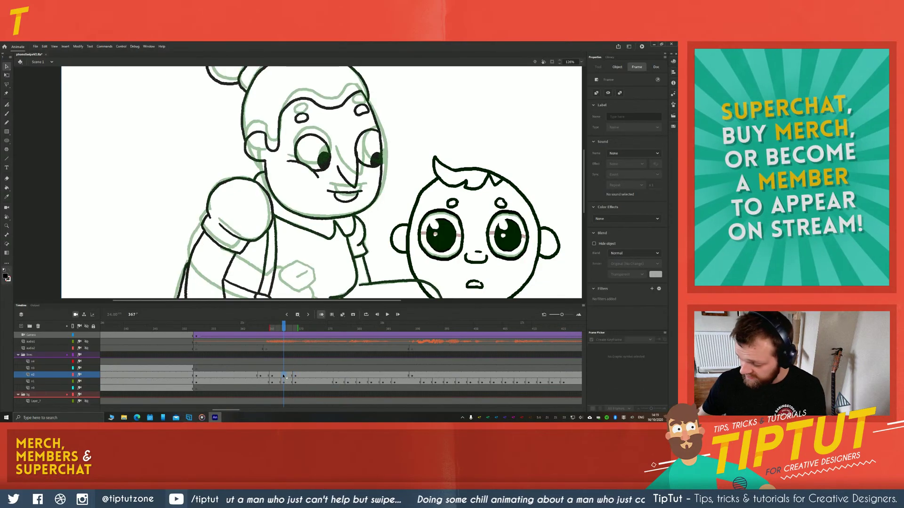
Insert a blank keyframe at frame 367 on the woman's layer and ink the outline of her ear over the onion skin
key("F7")
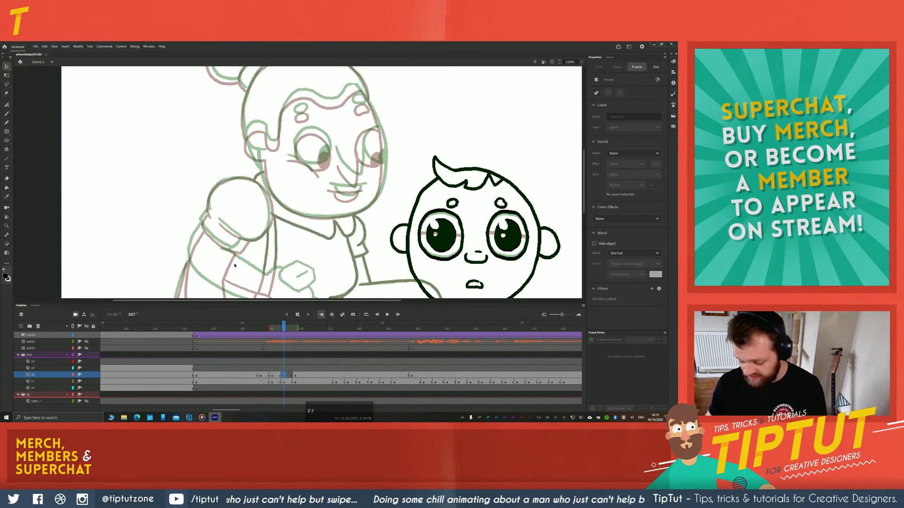
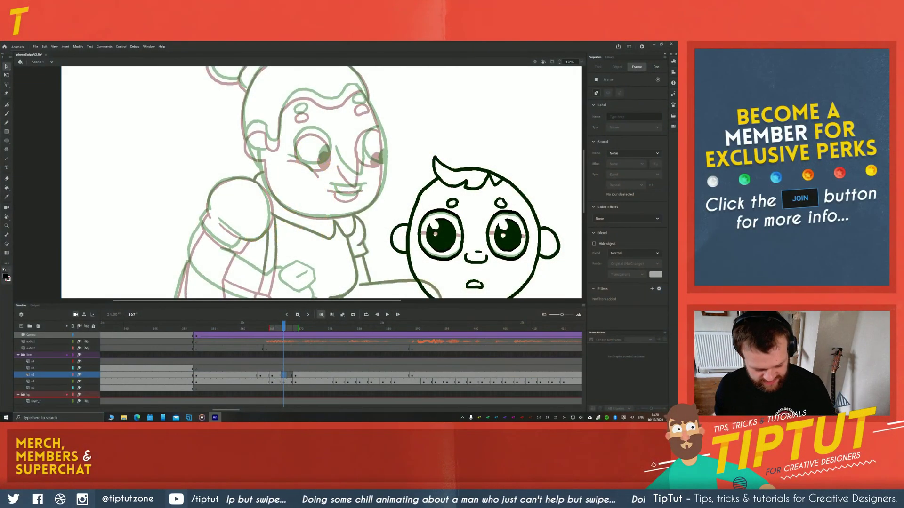
key("b")
key("space")
left_click_drag(201, 157, 203, 192)
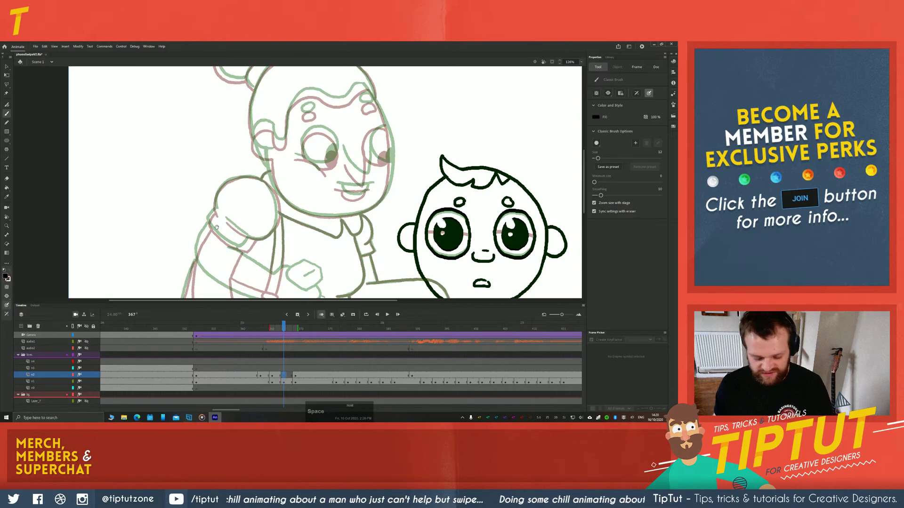
left_click_drag(193, 190, 192, 218)
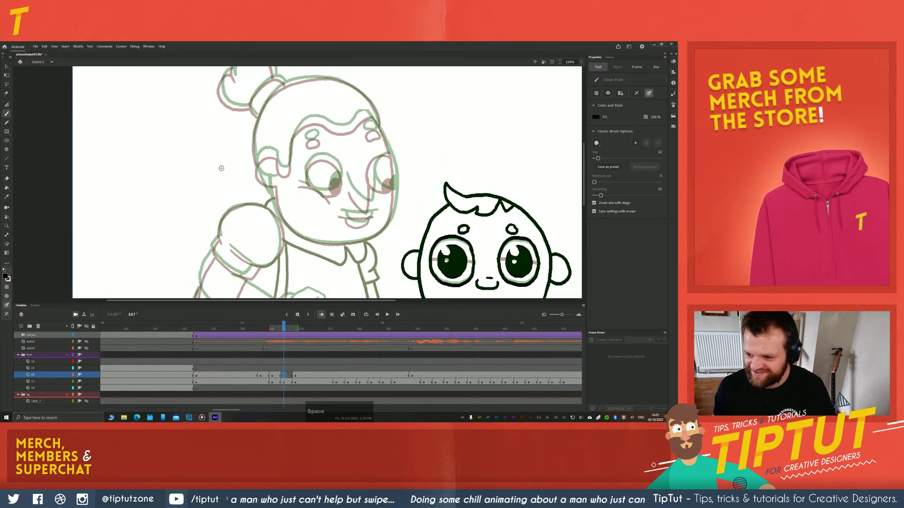
mouse_move(208, 175)
left_mouse_down()
mouse_move(232, 194)
mouse_move(236, 175)
mouse_move(236, 205)
mouse_move(230, 191)
left_mouse_up()
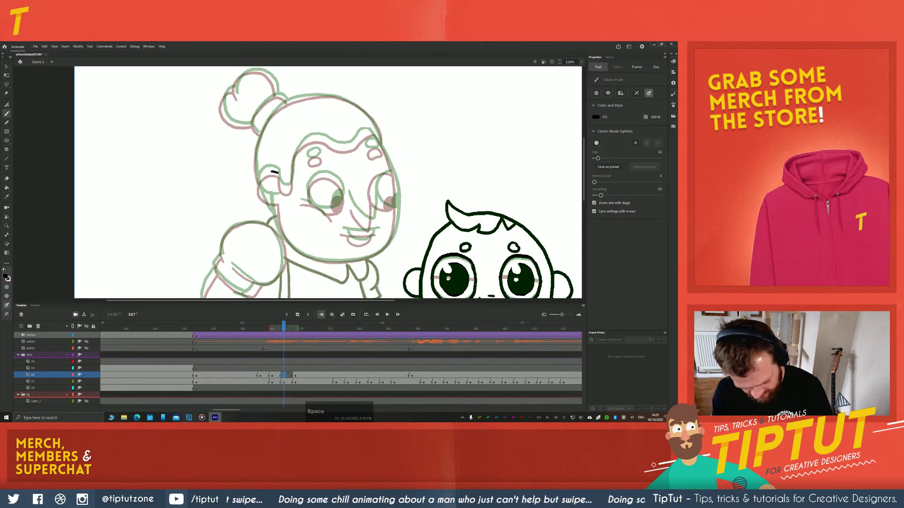
left_click_drag(272, 172, 259, 189)
key("ctrl+z")
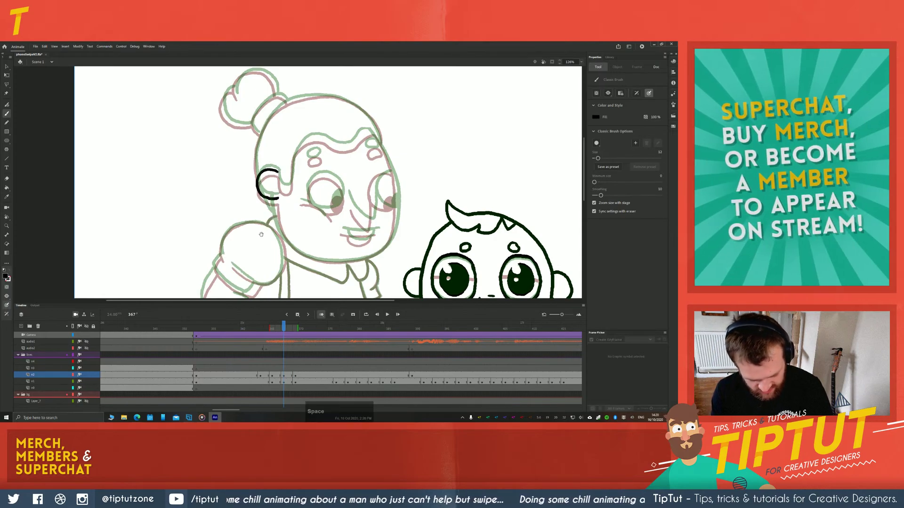
Ink the woman's face outline from below the ear around the jaw and chin up to the far side of the forehead
mouse_move(274, 213)
left_mouse_down()
mouse_move(259, 181)
mouse_move(284, 220)
mouse_move(241, 151)
mouse_move(269, 126)
left_mouse_up()
key("shift+space")
mouse_move(253, 173)
left_mouse_down()
mouse_move(263, 138)
mouse_move(278, 207)
mouse_move(305, 228)
mouse_move(235, 229)
mouse_move(183, 190)
mouse_move(224, 192)
mouse_move(278, 233)
left_mouse_up()
key("b")
key("shift+space")
key("b")
key("ctrl+z")
key("r")
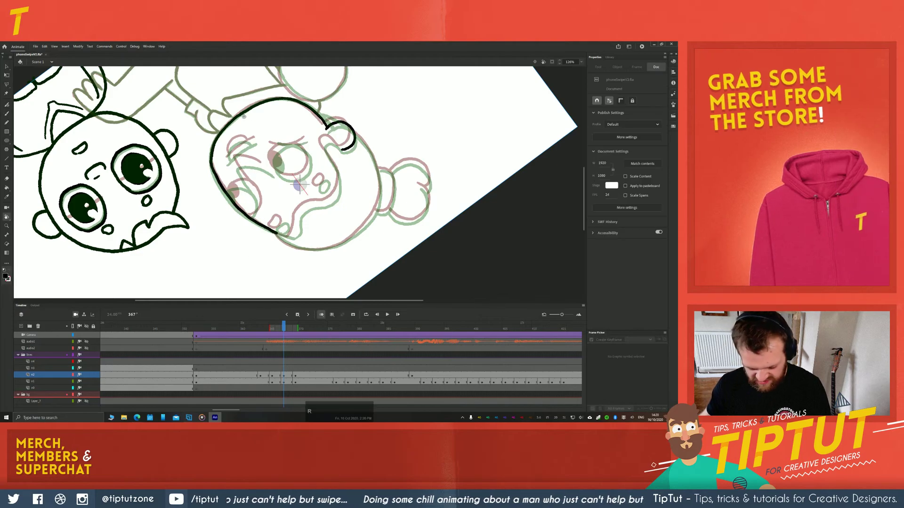
left_click_drag(262, 165, 301, 262)
key("b")
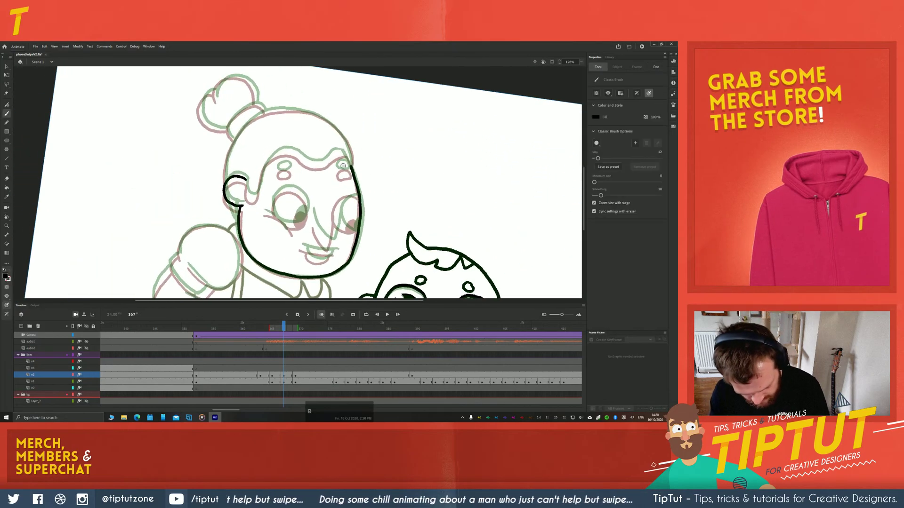
key("ctrl+z")
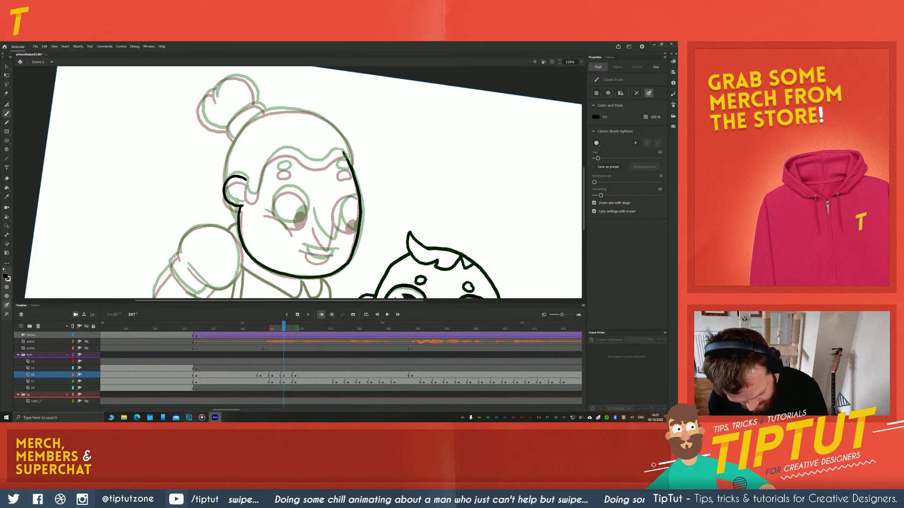
Ink the crown and back of the woman's head, closing the skull outline from the forehead around to the ear
left_click_drag(349, 156, 321, 117)
key("r")
mouse_move(177, 169)
left_mouse_down()
mouse_move(242, 94)
mouse_move(266, 83)
left_mouse_up()
key("space")
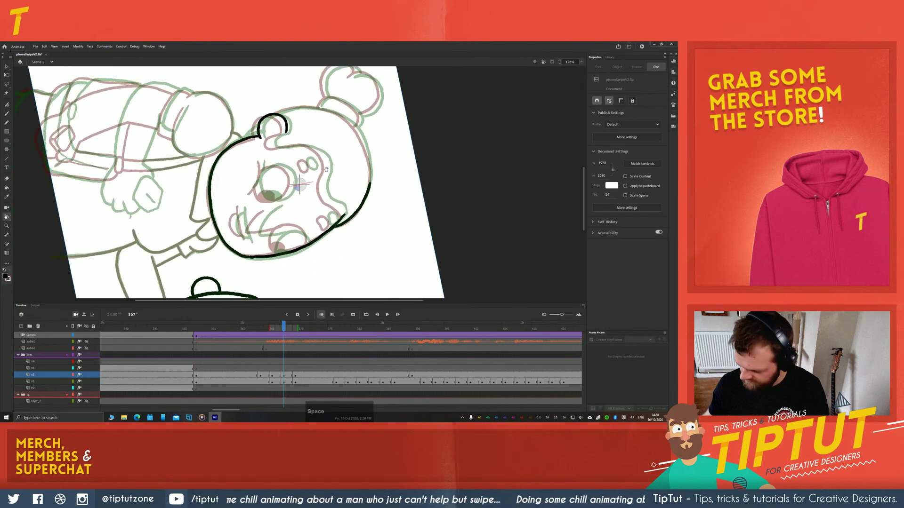
mouse_move(343, 167)
left_mouse_down()
mouse_move(299, 198)
mouse_move(307, 207)
left_mouse_up()
key("b")
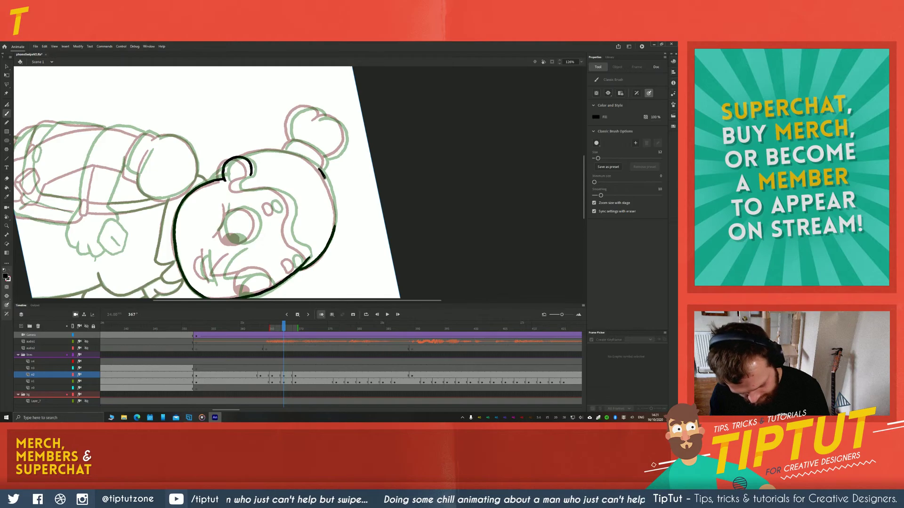
left_click_drag(334, 226, 335, 231)
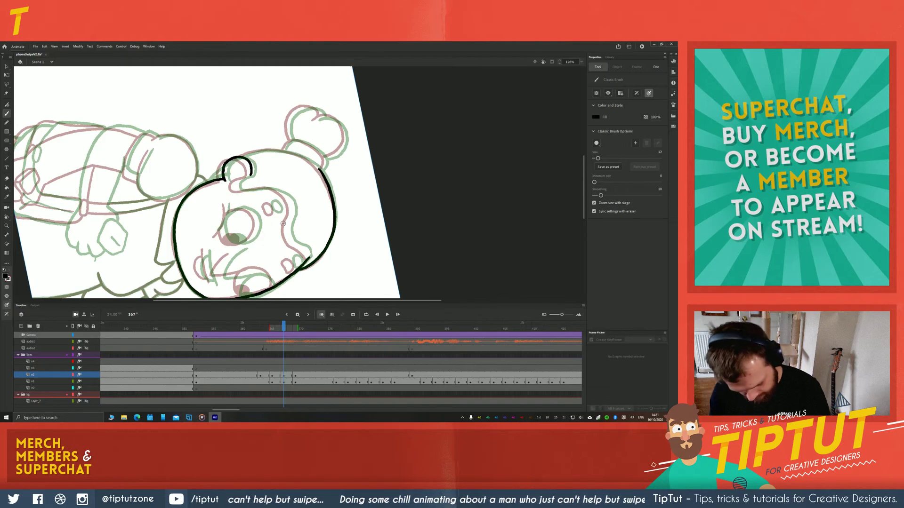
key("shift+h")
mouse_move(216, 211)
left_mouse_down()
mouse_move(216, 158)
mouse_move(239, 123)
left_mouse_up()
key("space")
mouse_move(291, 160)
left_mouse_down()
mouse_move(273, 200)
mouse_move(281, 169)
mouse_move(304, 207)
left_mouse_up()
key("b")
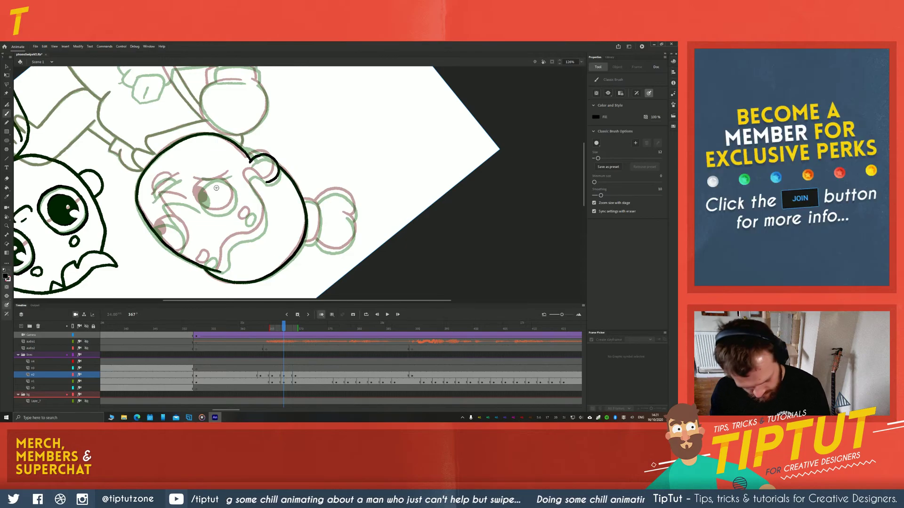
Ink the front of the woman's ear and the sideburn beside it
key("space")
mouse_move(190, 190)
left_mouse_down()
mouse_move(221, 192)
mouse_move(226, 215)
mouse_move(319, 256)
mouse_move(330, 252)
left_mouse_up()
key("shift+h")
key("b")
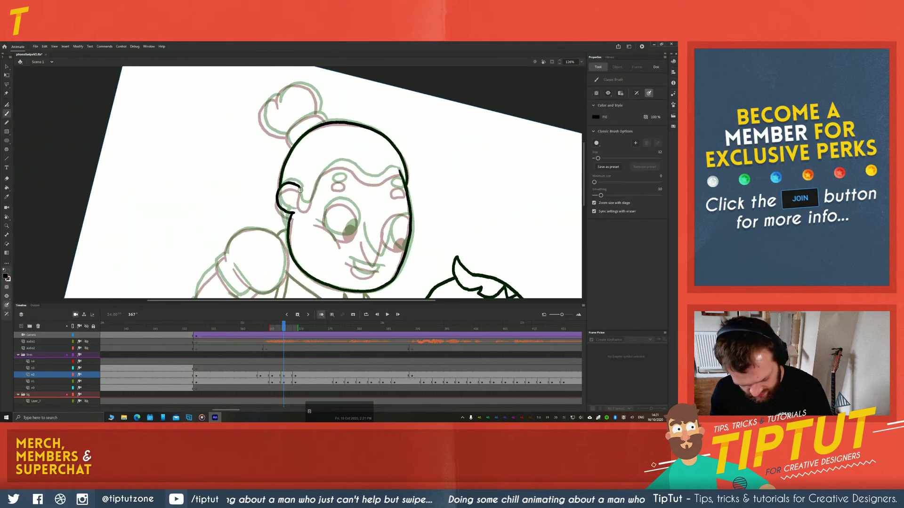
left_click_drag(297, 200, 306, 208)
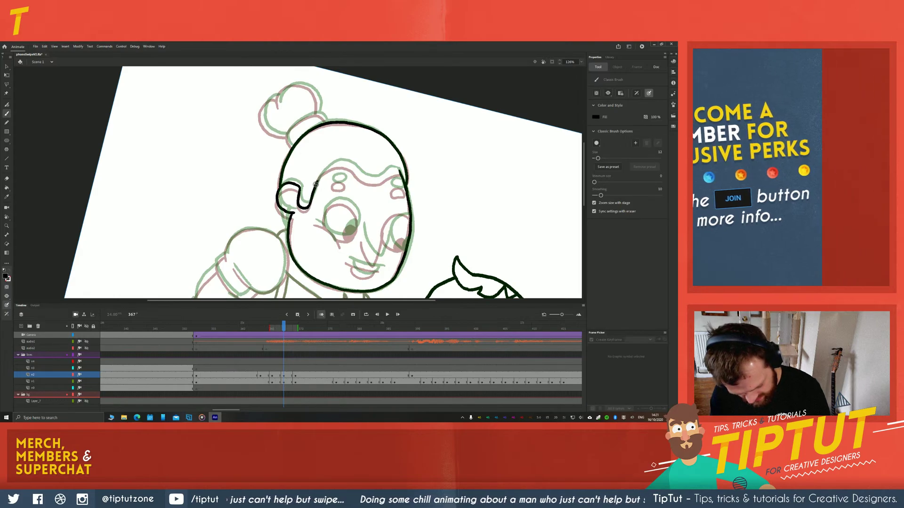
mouse_move(322, 174)
left_mouse_down()
mouse_move(345, 163)
mouse_move(374, 181)
mouse_move(407, 181)
left_mouse_up()
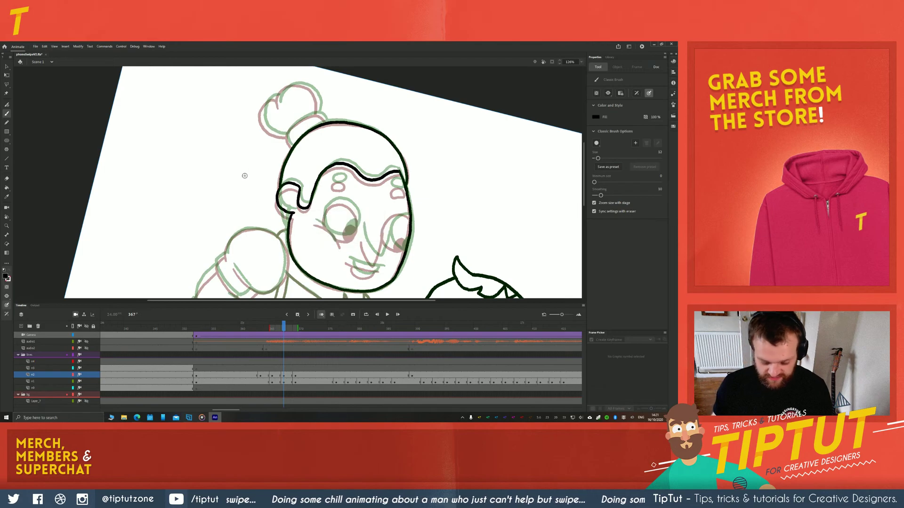
key("ctrl+z")
key("ctrl+z")
key("ctrl+z")
key("ctrl+z")
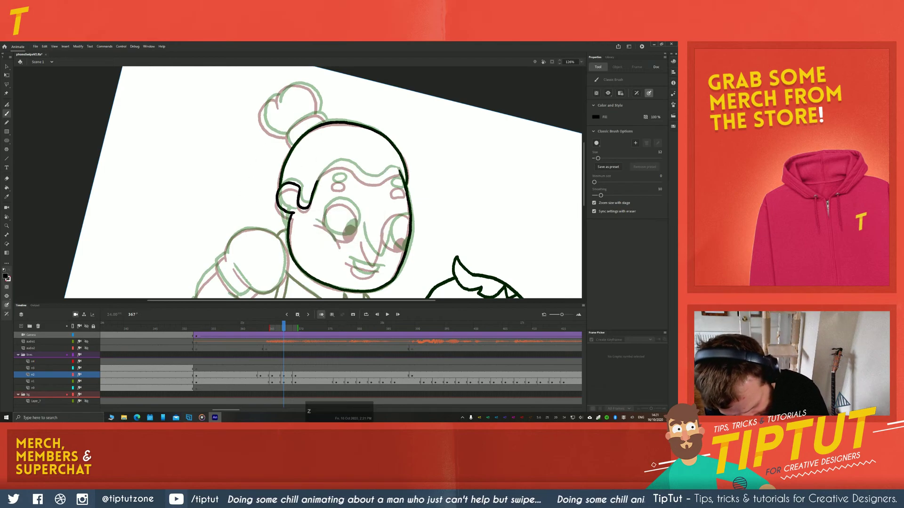
key("ctrl+z")
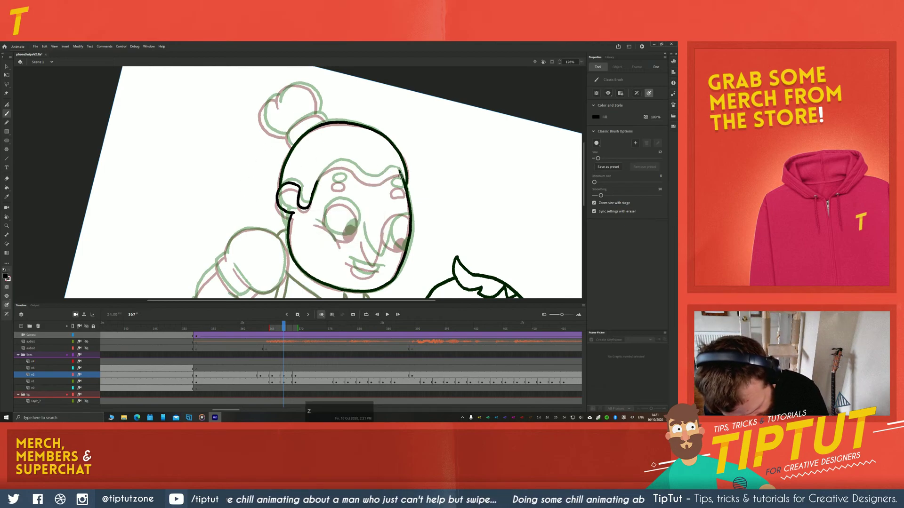
Ink the wavy hairline across the woman's forehead and both small eyebrows below it
key("space")
left_click_drag(203, 237, 190, 209)
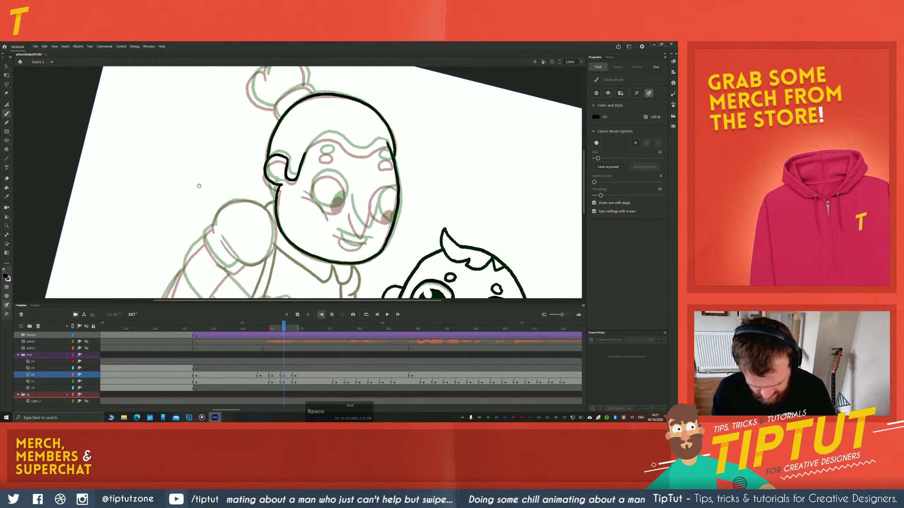
left_click_drag(199, 160, 202, 181)
left_click_drag(390, 168, 378, 168)
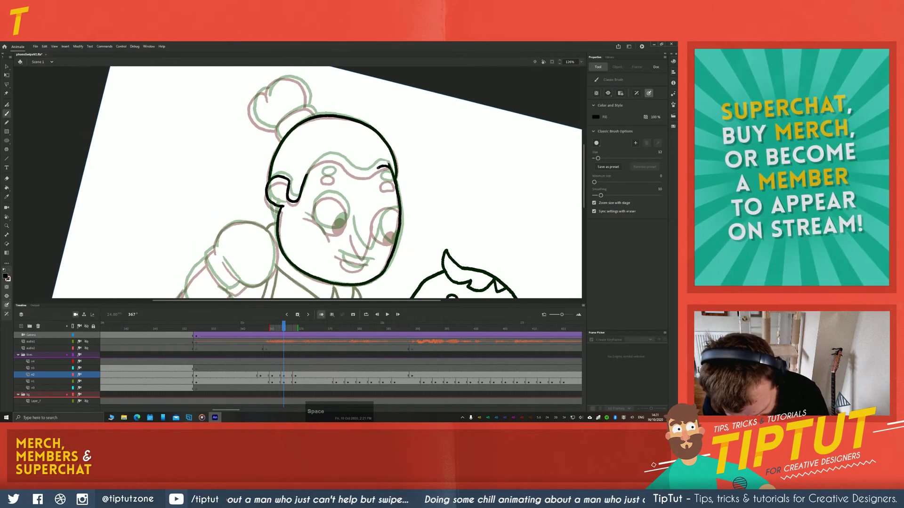
key("ctrl+z")
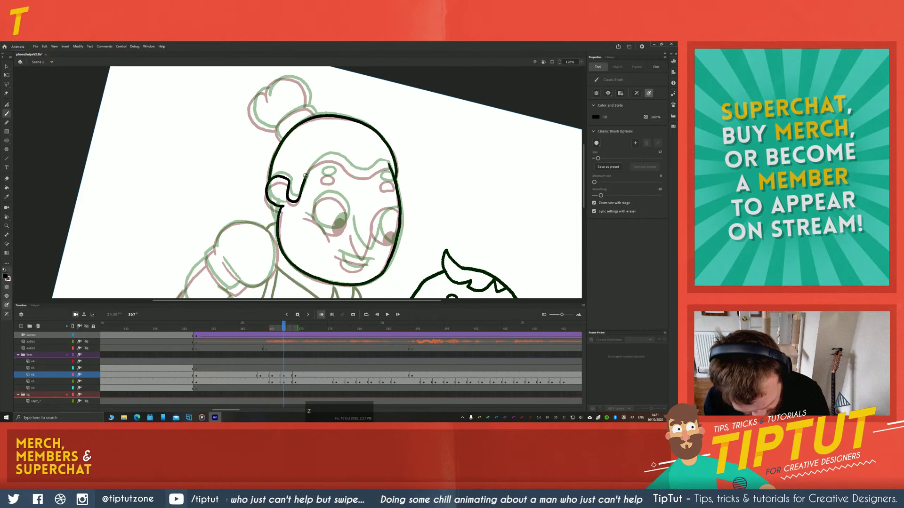
left_click_drag(347, 165, 362, 175)
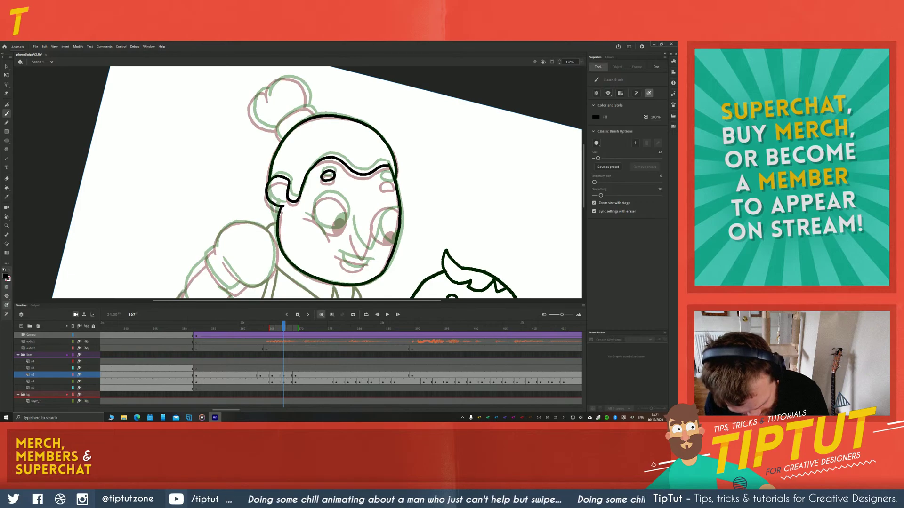
left_click_drag(379, 182, 393, 185)
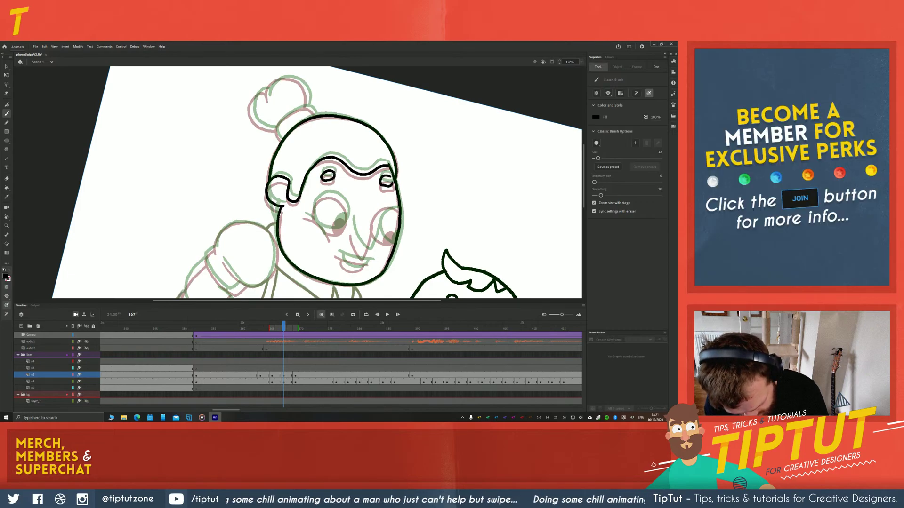
Ink the hair band on top of the woman's head and the two lobes of her bun
key("space")
mouse_move(278, 115)
left_mouse_down()
mouse_move(305, 150)
mouse_move(307, 174)
left_mouse_up()
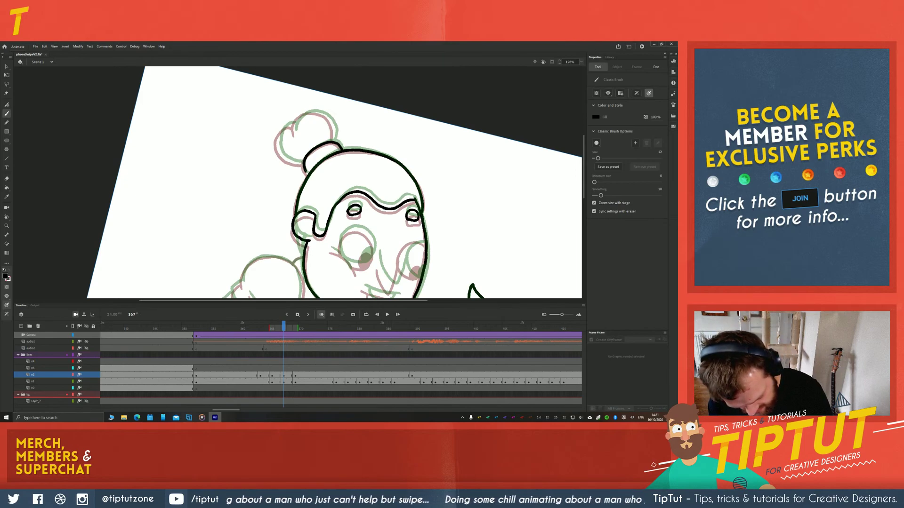
mouse_move(332, 142)
left_mouse_down()
mouse_move(329, 119)
mouse_move(302, 114)
mouse_move(279, 132)
mouse_move(278, 150)
mouse_move(297, 163)
left_mouse_up()
key("ctrl+z")
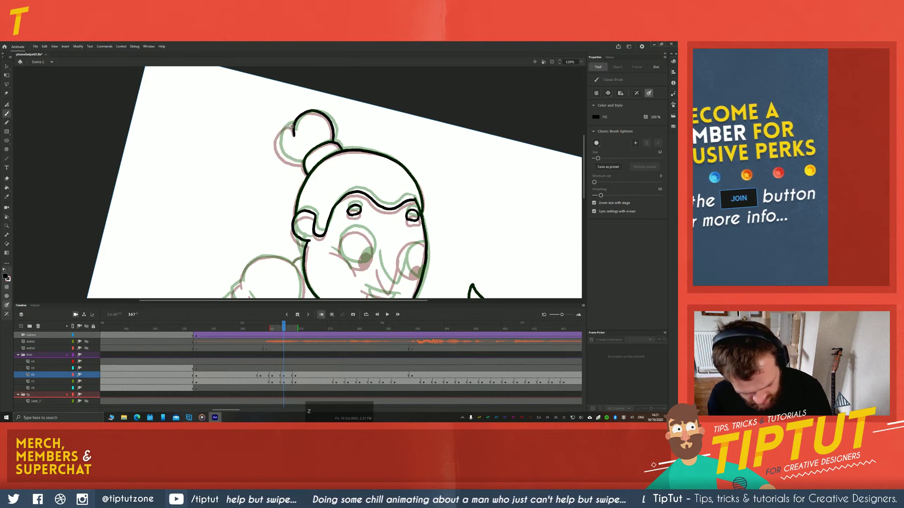
mouse_move(275, 142)
left_mouse_down()
mouse_move(286, 126)
mouse_move(278, 149)
left_mouse_up()
key("ctrl+z")
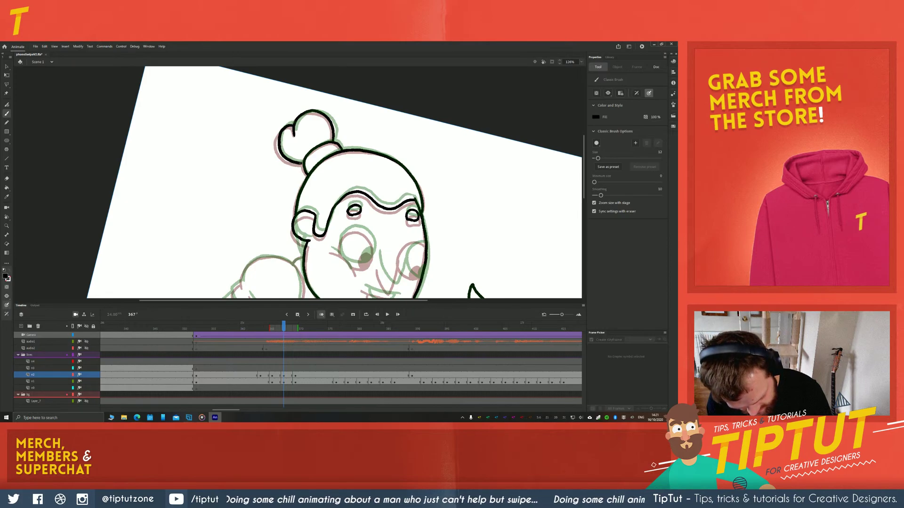
key("ctrl+z")
left_click_drag(223, 244, 237, 200)
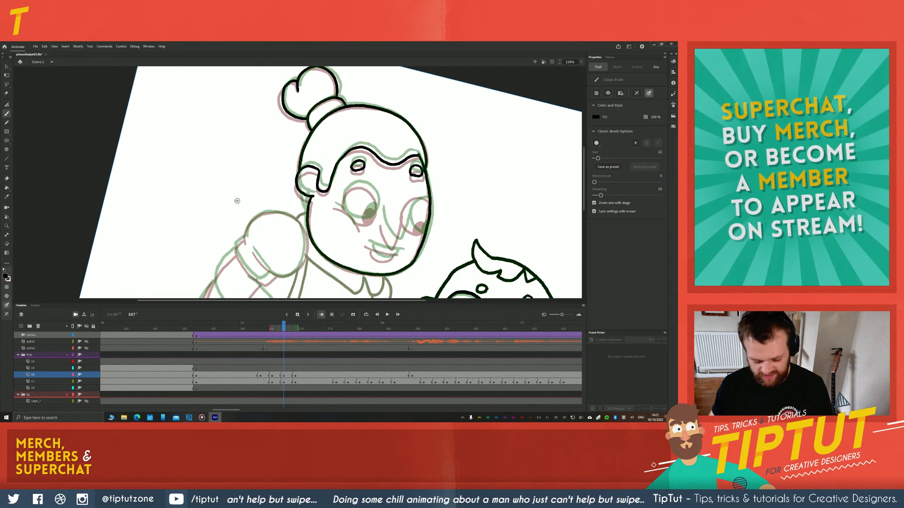
key("z")
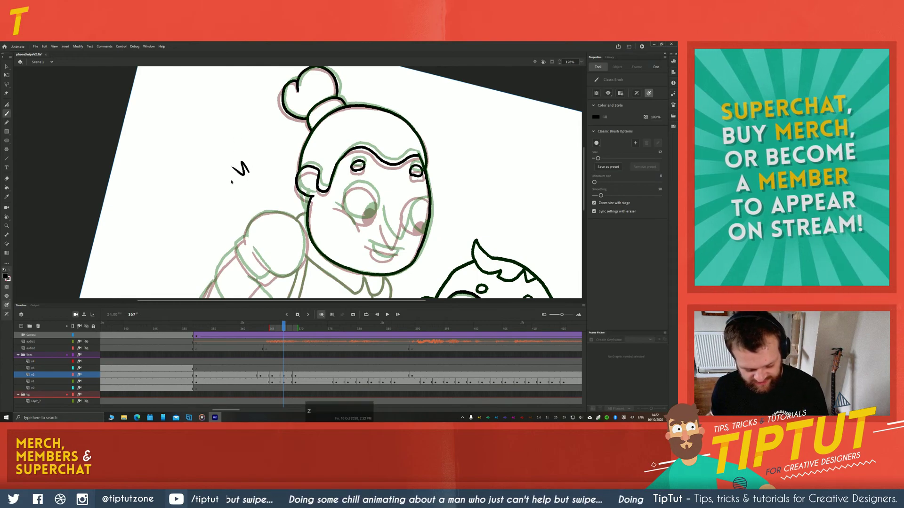
key("space")
left_click_drag(236, 217, 237, 188)
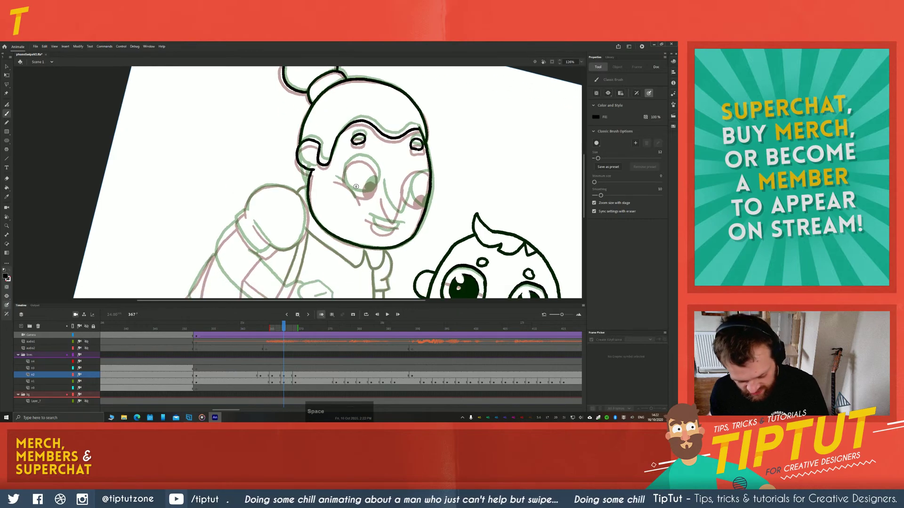
mouse_move(338, 180)
left_mouse_down()
mouse_move(358, 201)
mouse_move(342, 166)
left_mouse_up()
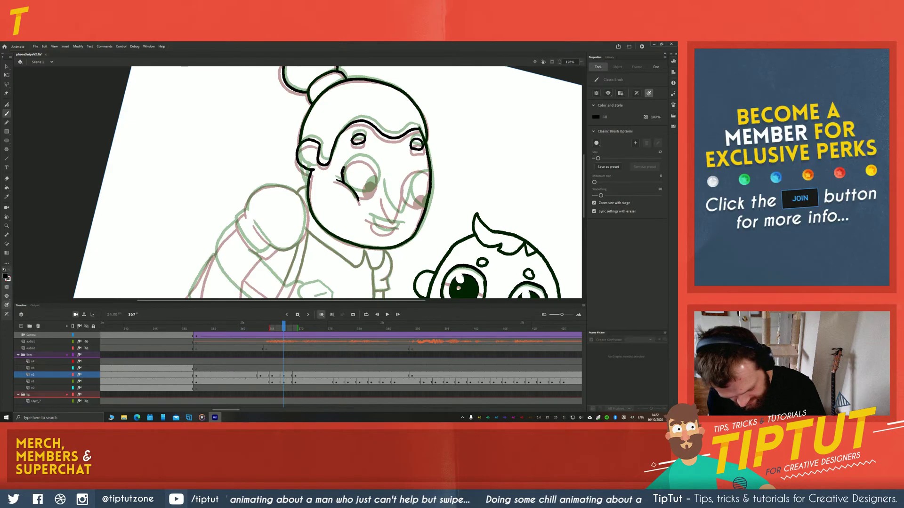
key("ctrl+z")
key("ctrl+z")
key("ctrl+z")
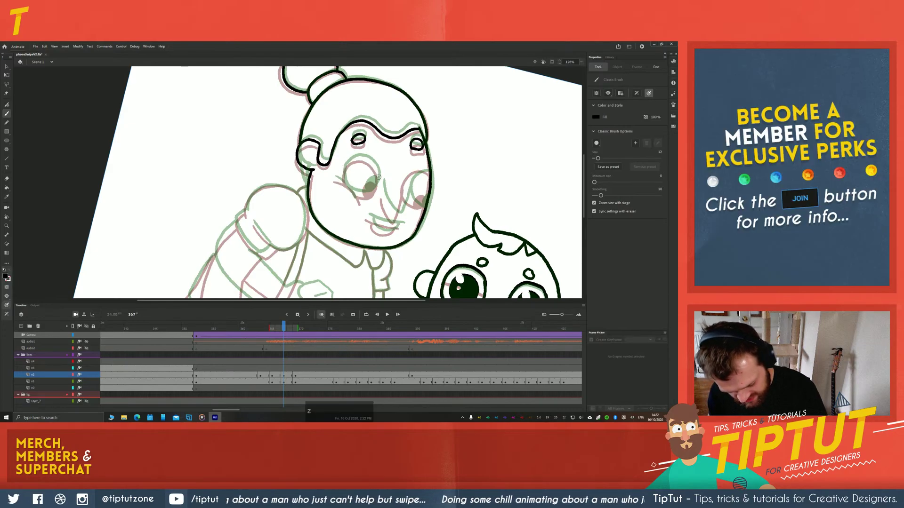
Ink the round outline of the woman's nearer eye and the crease lines beside and below it
mouse_move(379, 181)
left_mouse_down()
mouse_move(366, 159)
mouse_move(347, 163)
mouse_move(346, 187)
mouse_move(365, 196)
left_mouse_up()
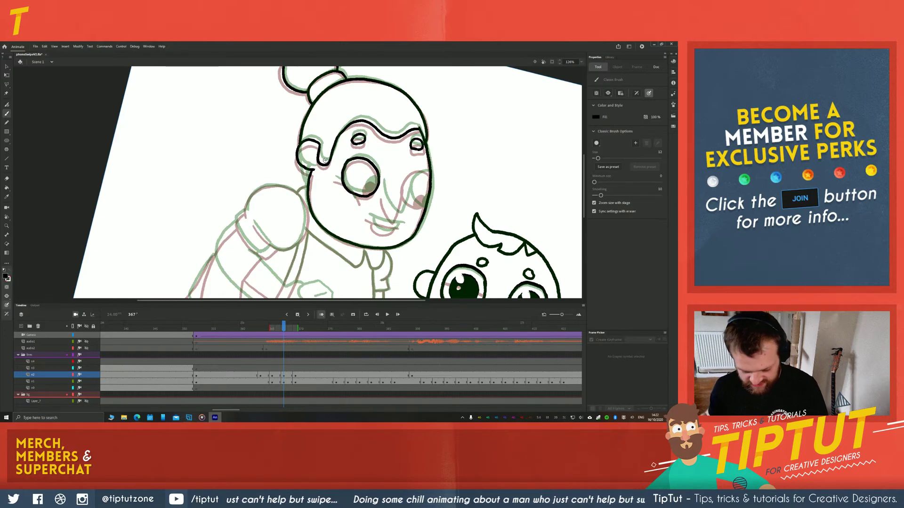
key("e")
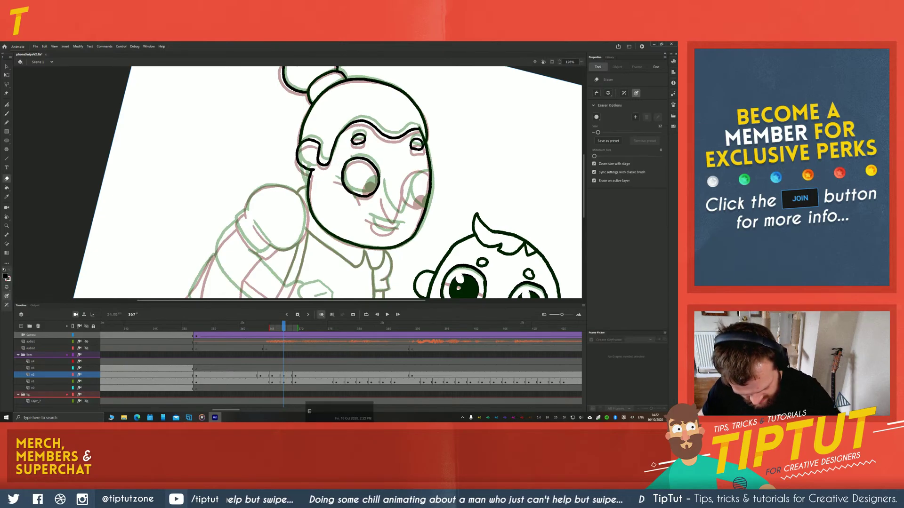
key("b")
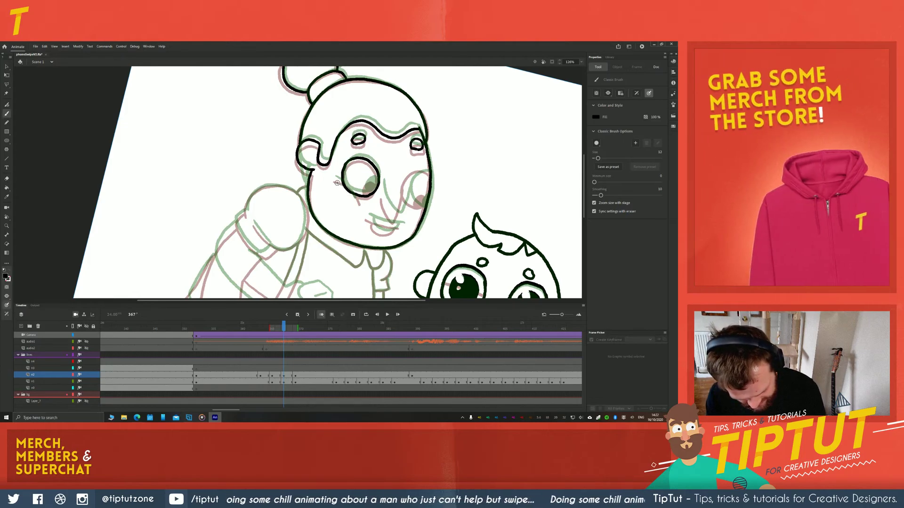
key("ctrl+z")
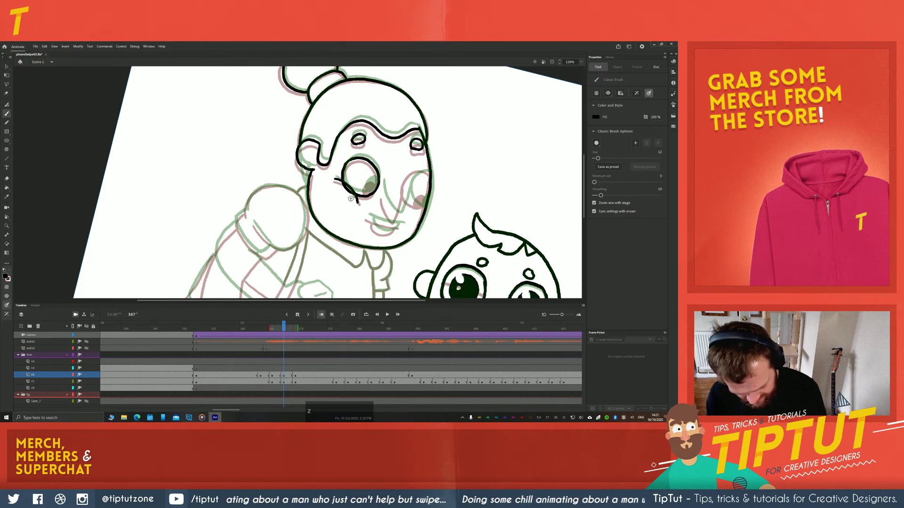
Clean up the crease below the woman's nearer eye and ink the line of her nose
key("e")
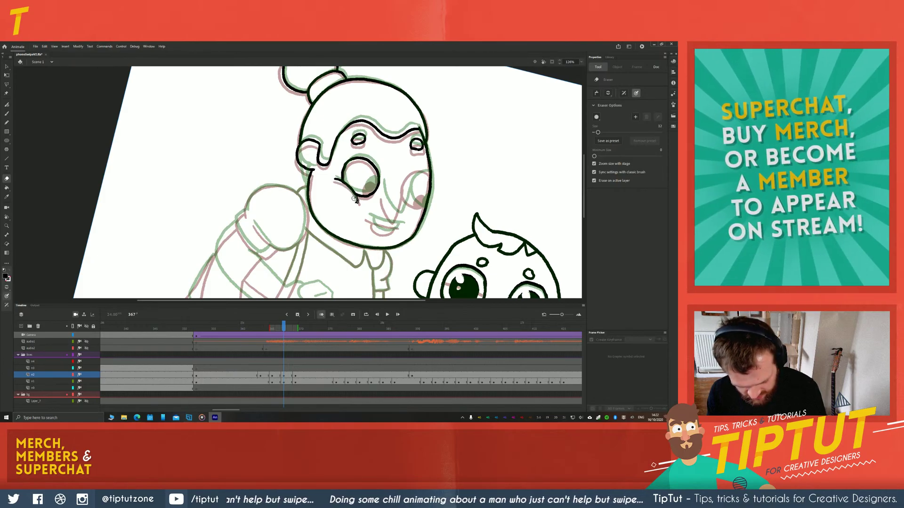
key("b")
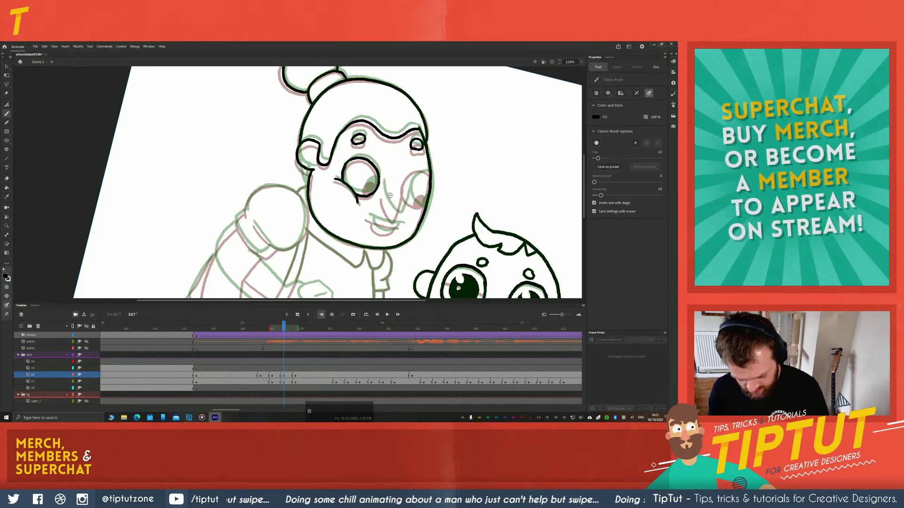
left_click_drag(382, 188, 392, 216)
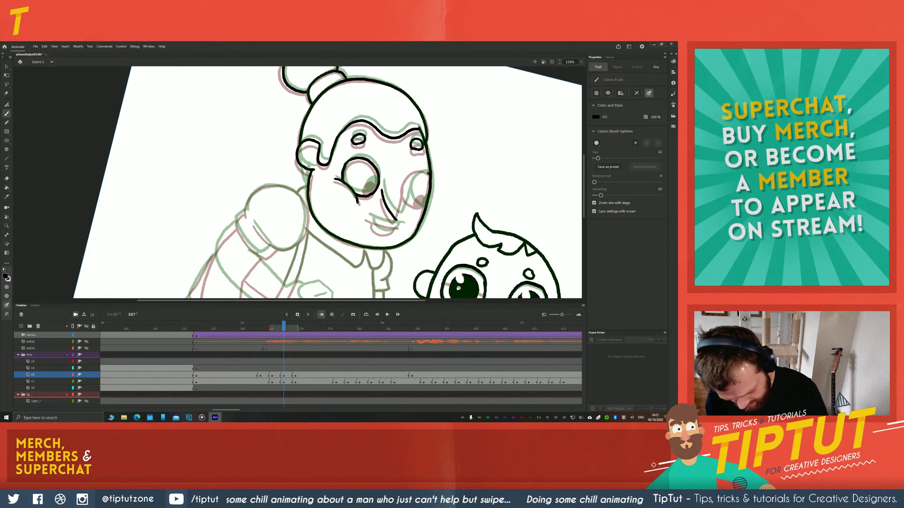
key("z")
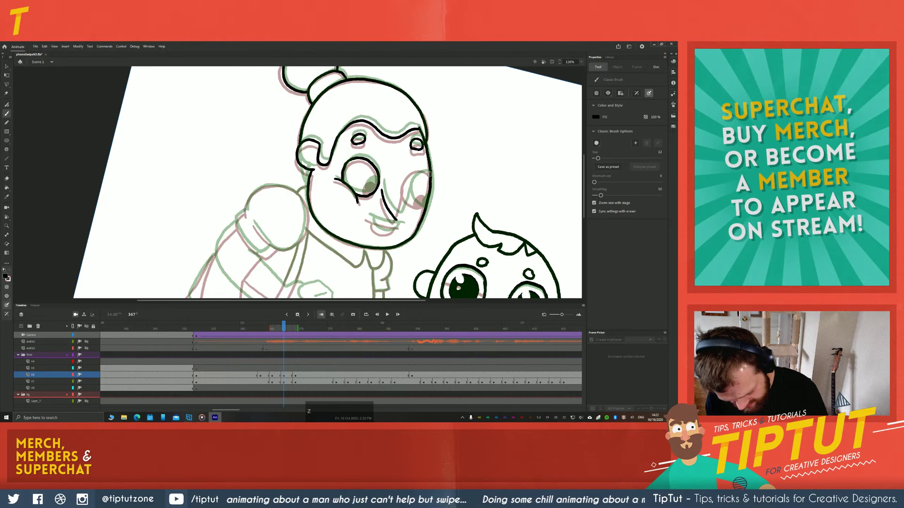
Ink the outline of the woman's farther eye, the dark pupils in both eyes and her smiling mouth
mouse_move(407, 181)
left_mouse_down()
mouse_move(407, 203)
mouse_move(422, 210)
left_mouse_up()
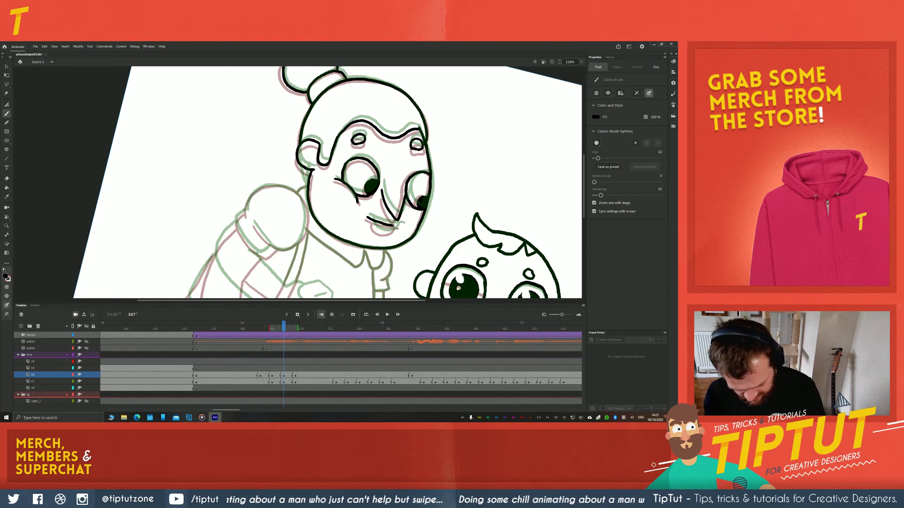
key("ctrl+z")
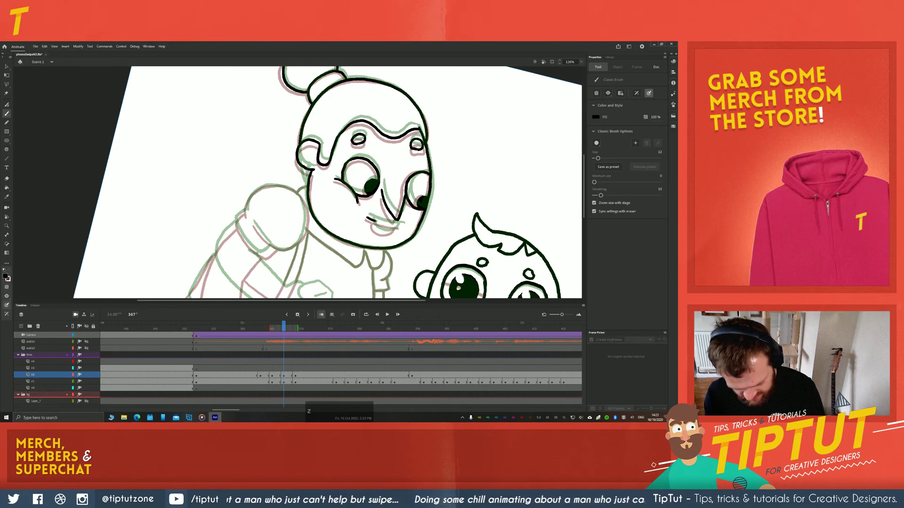
left_click_drag(403, 225, 369, 229)
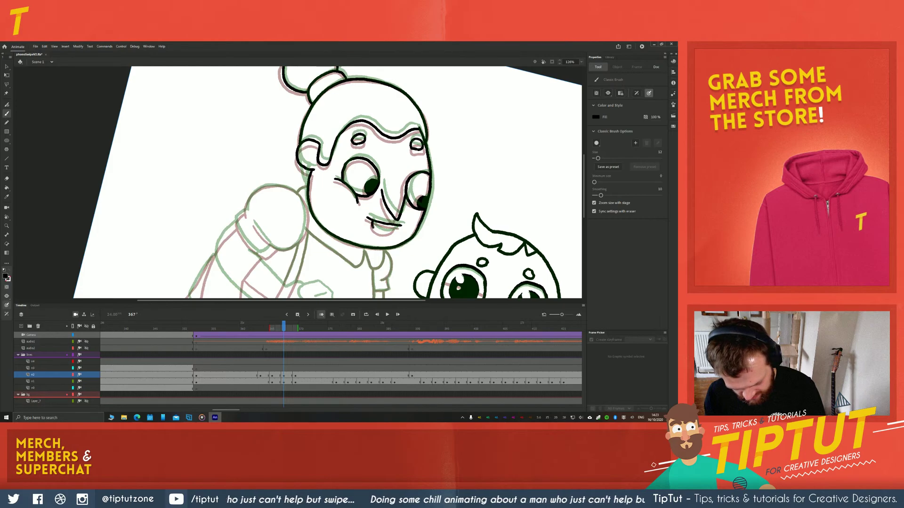
Ink the collar points under the woman's chin and the ruffled edge of her far sleeve
key("space")
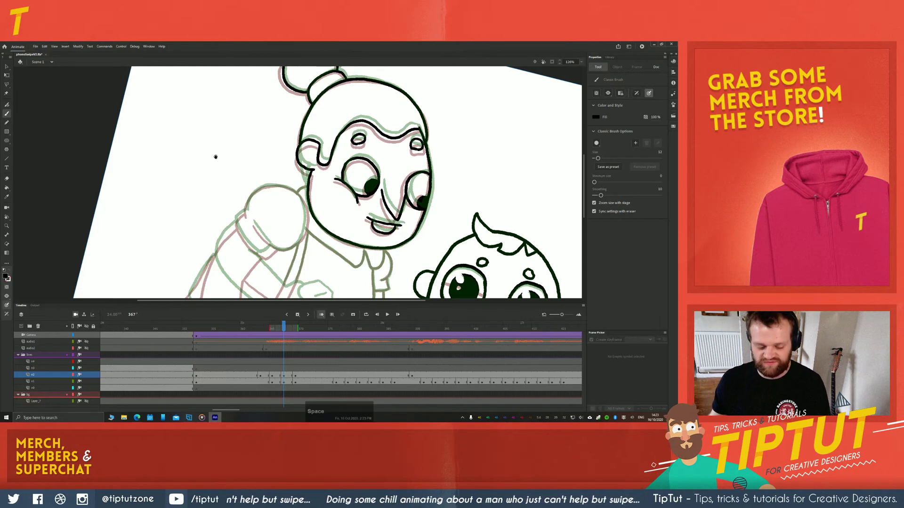
left_click_drag(224, 146, 226, 178)
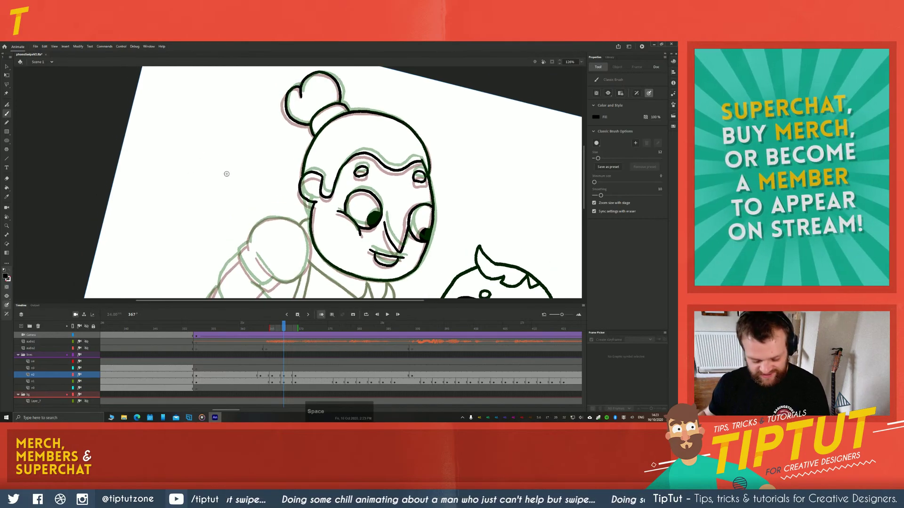
left_click_drag(228, 224, 239, 190)
scroll(260, 189, "down", 2)
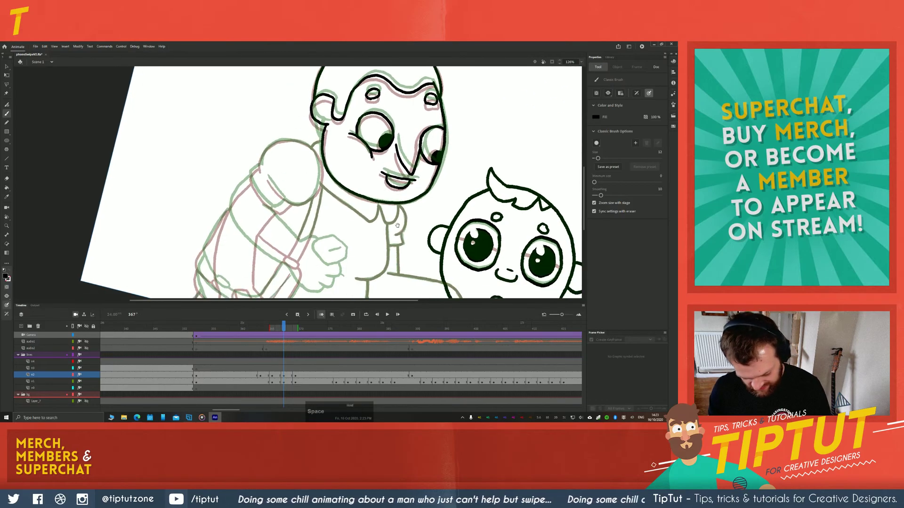
left_click_drag(397, 226, 391, 177)
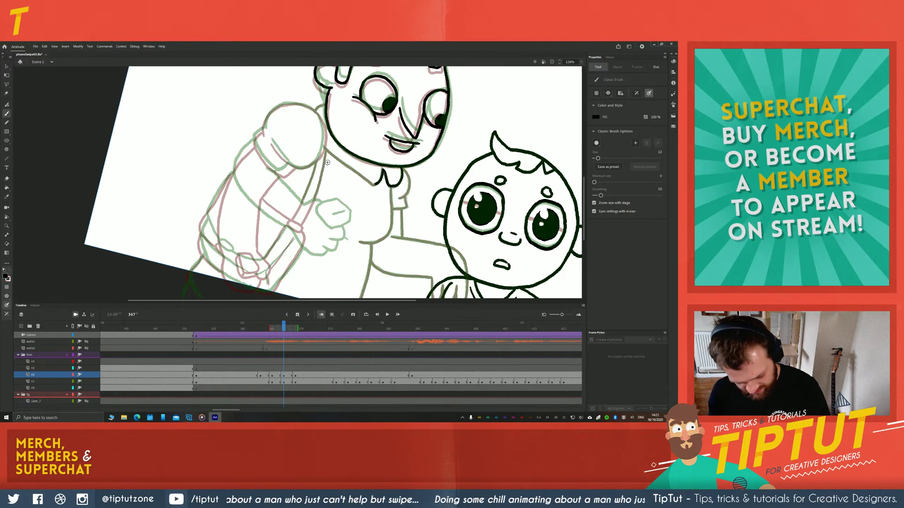
left_click_drag(380, 201, 352, 161)
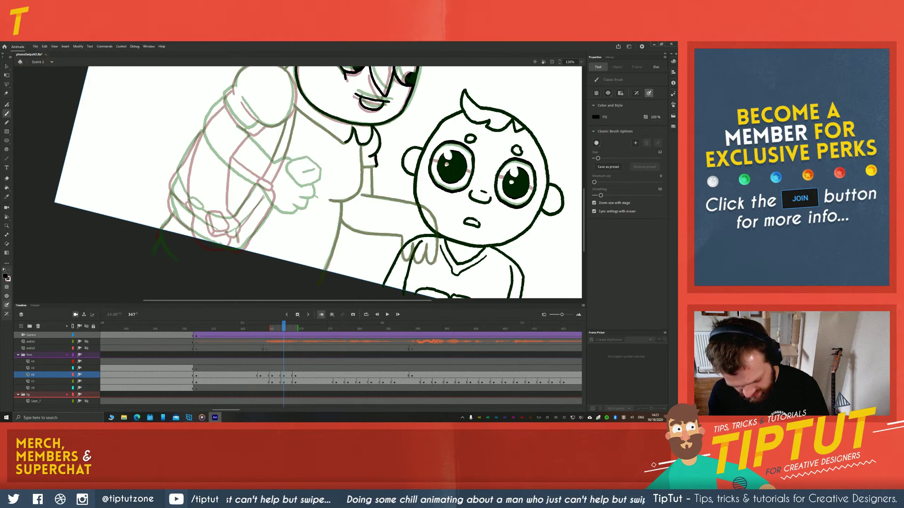
Ink the front of the woman's torso from the collar over the chest and down past the stage's lower edge
left_click_drag(361, 149, 362, 160)
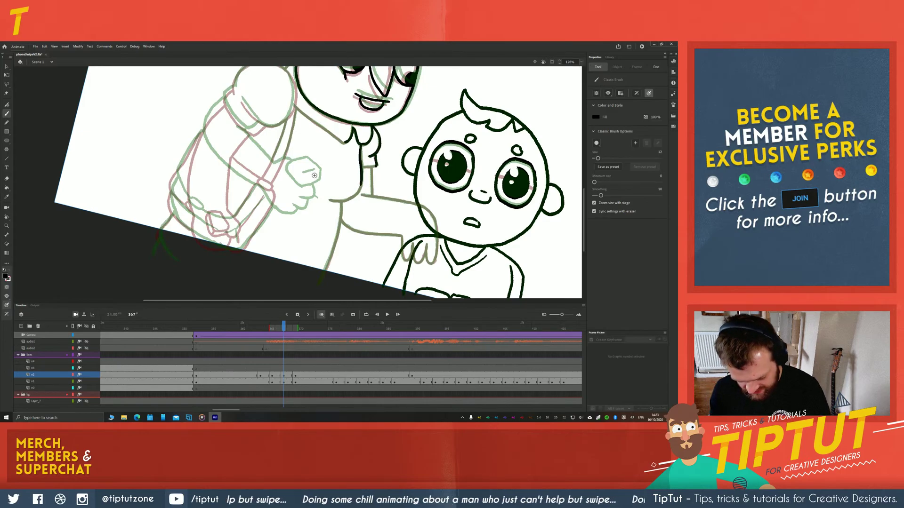
key("r")
left_click(395, 214)
left_click_drag(294, 171, 298, 263)
key("space")
left_click_drag(327, 218, 346, 176)
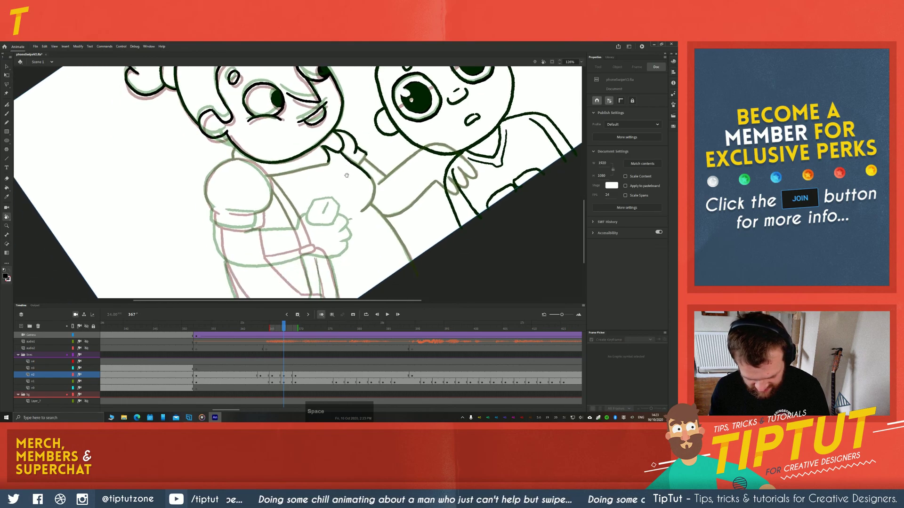
key("b")
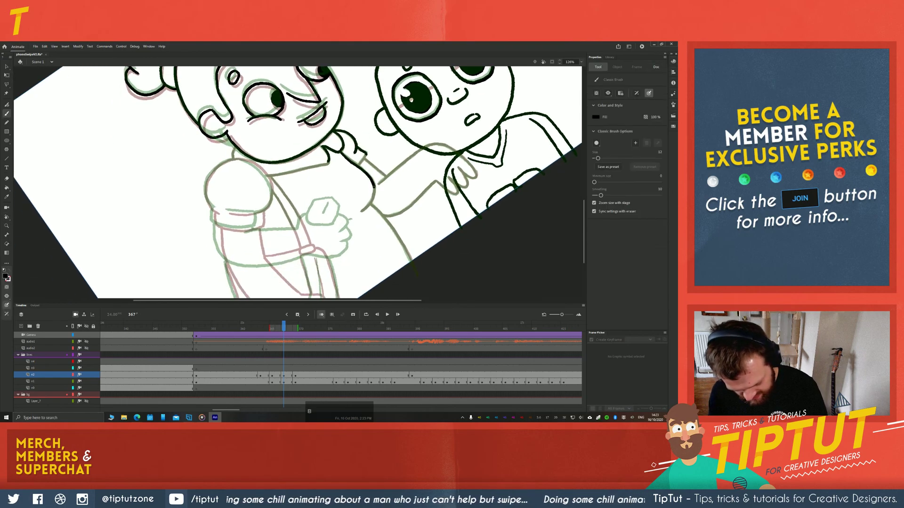
key("ctrl+z")
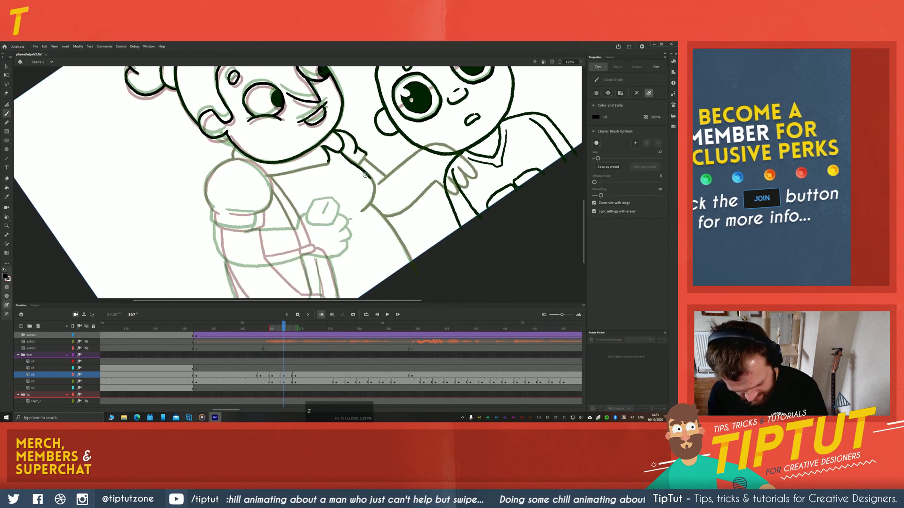
mouse_move(372, 196)
left_mouse_down()
mouse_move(361, 212)
mouse_move(399, 241)
mouse_move(414, 268)
left_mouse_up()
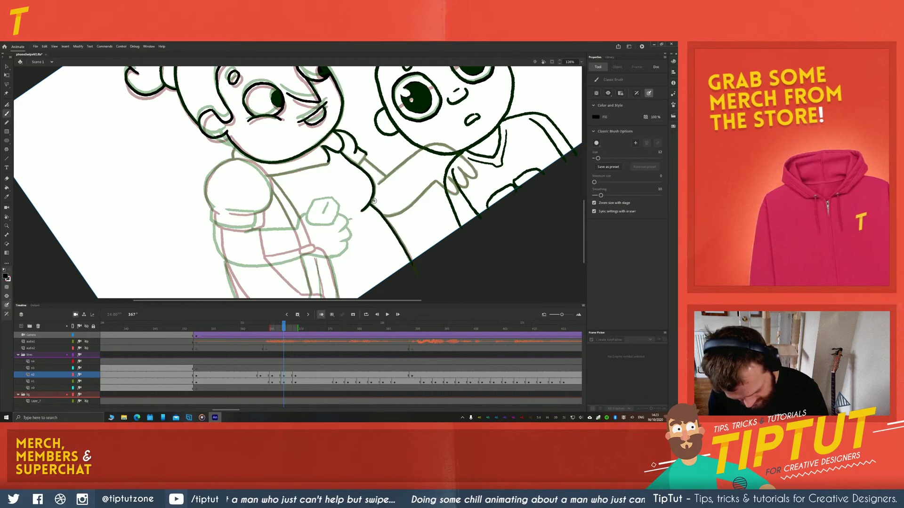
key("ctrl+z")
left_click_drag(398, 236, 414, 264)
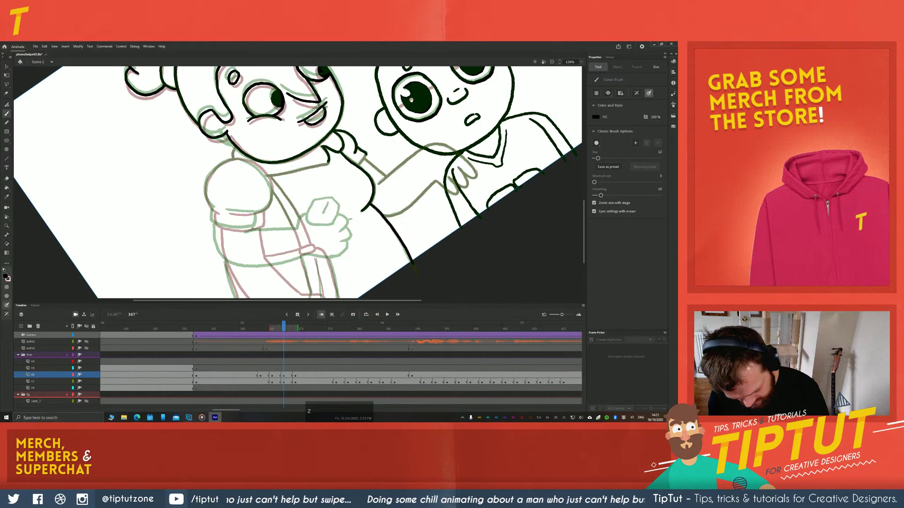
Ink the upper edge of the woman's far arm from the sleeve to where it passes behind the boy's head
key("r")
mouse_move(224, 190)
left_mouse_down()
mouse_move(243, 134)
mouse_move(258, 121)
left_mouse_up()
key("b")
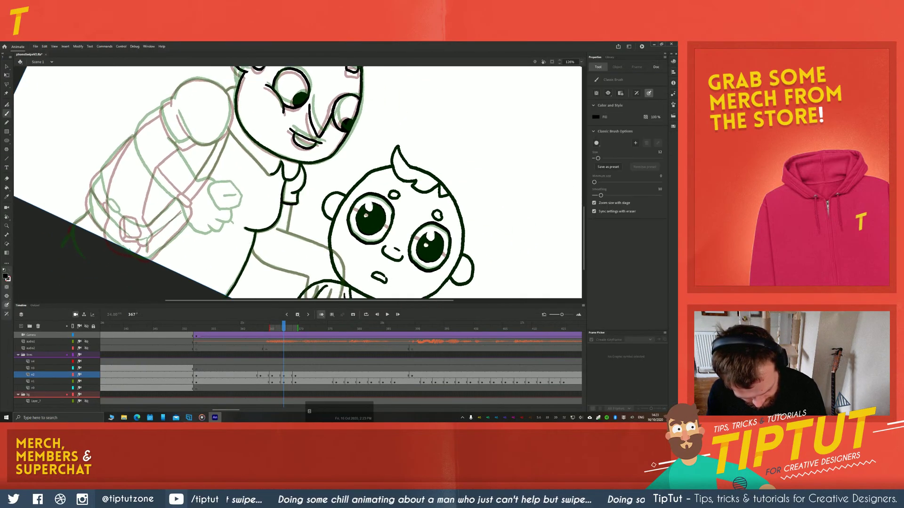
key("space")
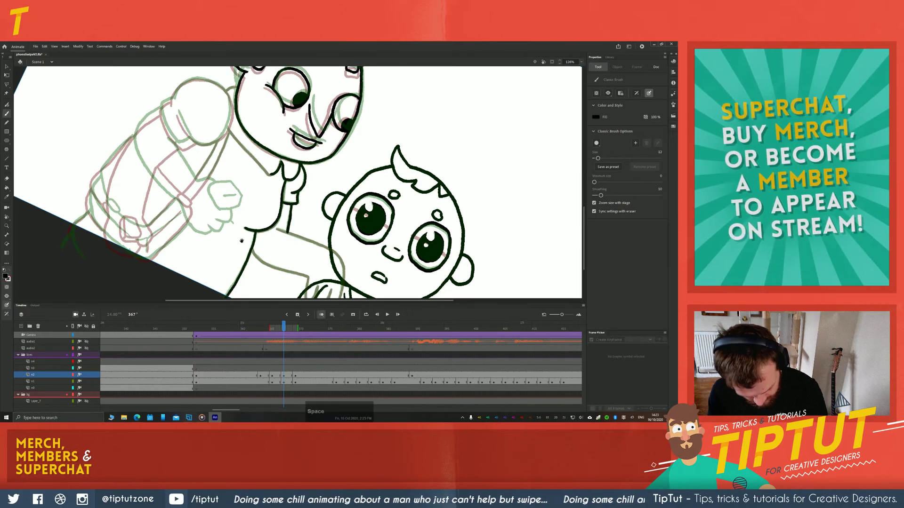
left_click_drag(242, 240, 229, 206)
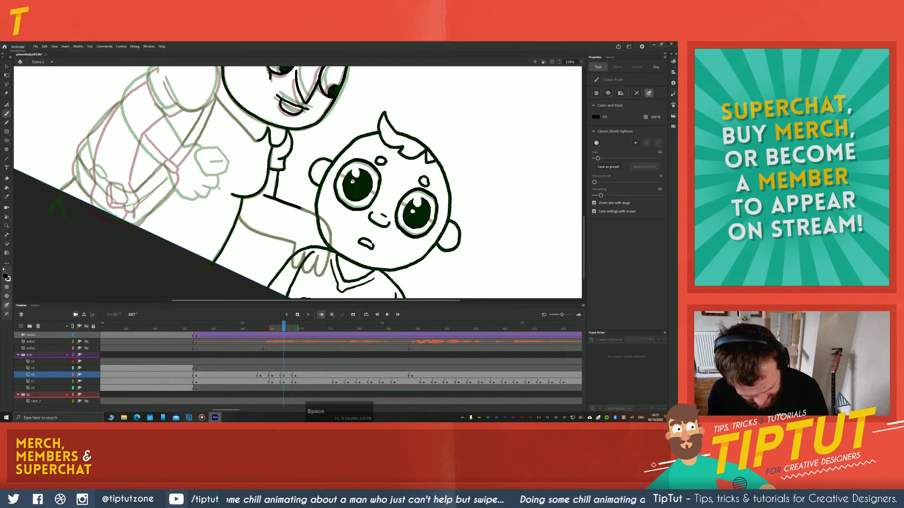
mouse_move(325, 224)
left_mouse_down()
mouse_move(327, 182)
mouse_move(329, 218)
left_mouse_up()
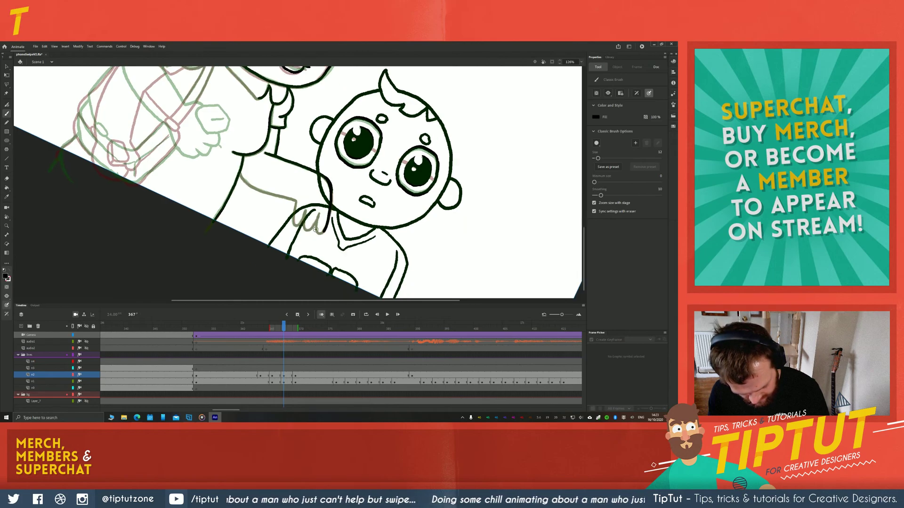
Ink the woman's fingers resting on the boy's shoulder and the lower edge of the arm leading to them
key("ctrl+z")
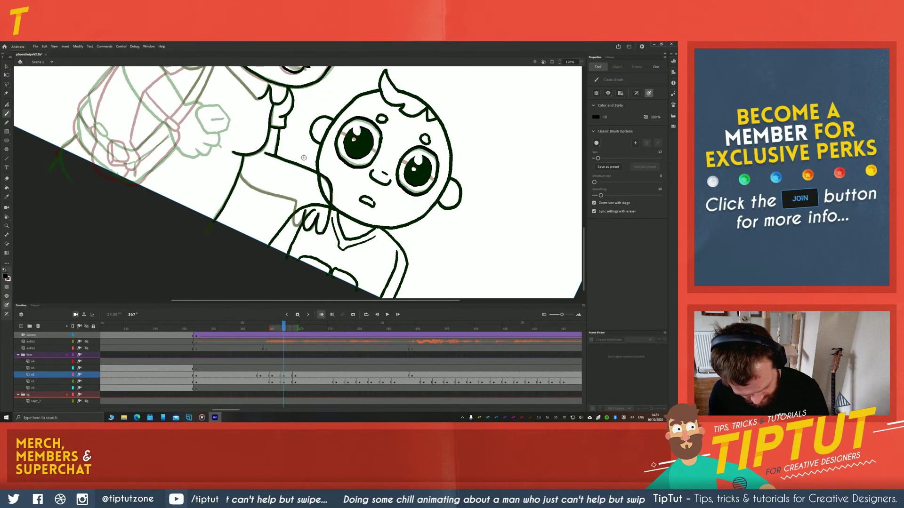
key("ctrl+z")
key("ctrl+z")
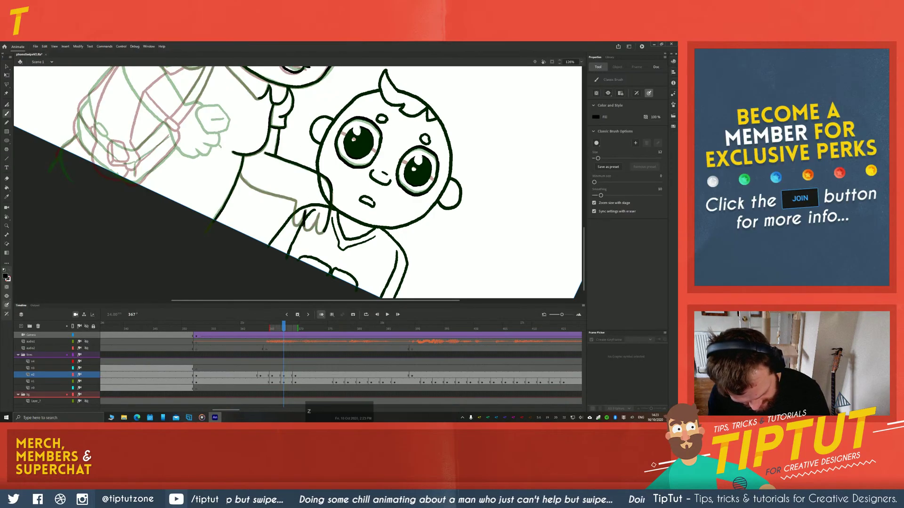
key("ctrl+z")
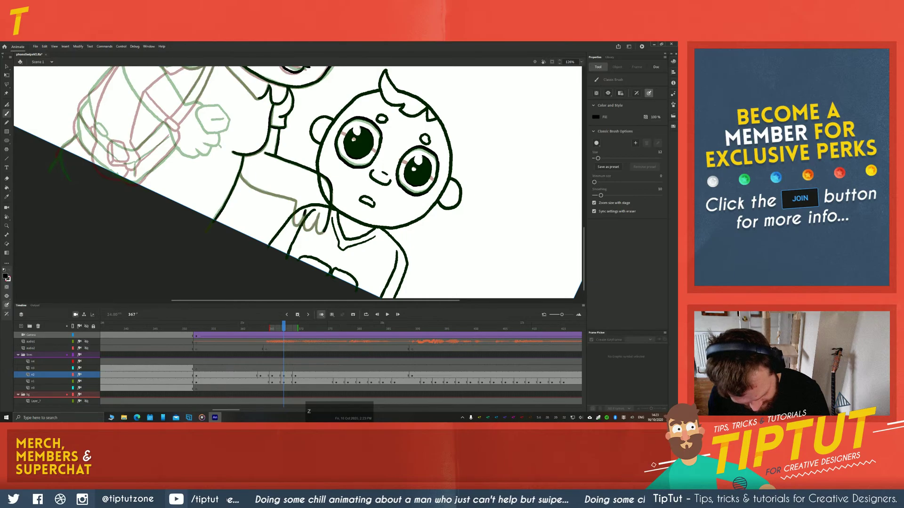
key("ctrl+z")
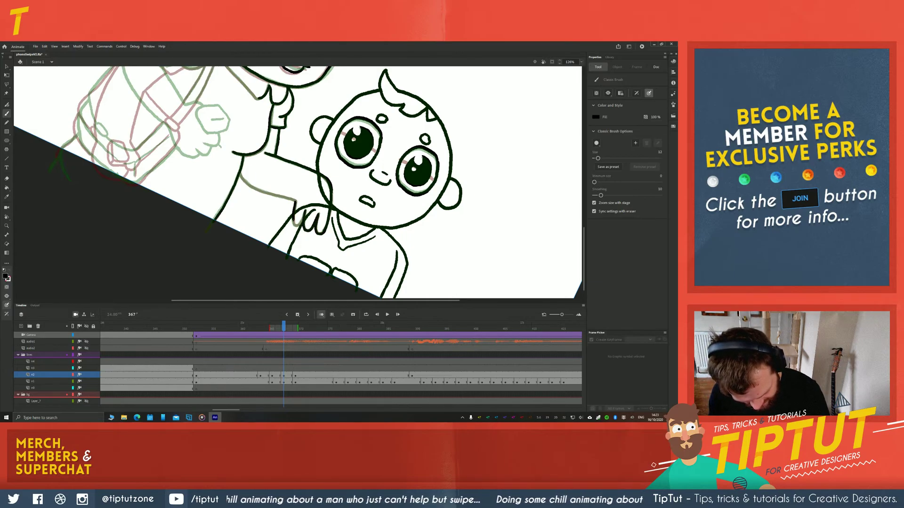
key("ctrl+z")
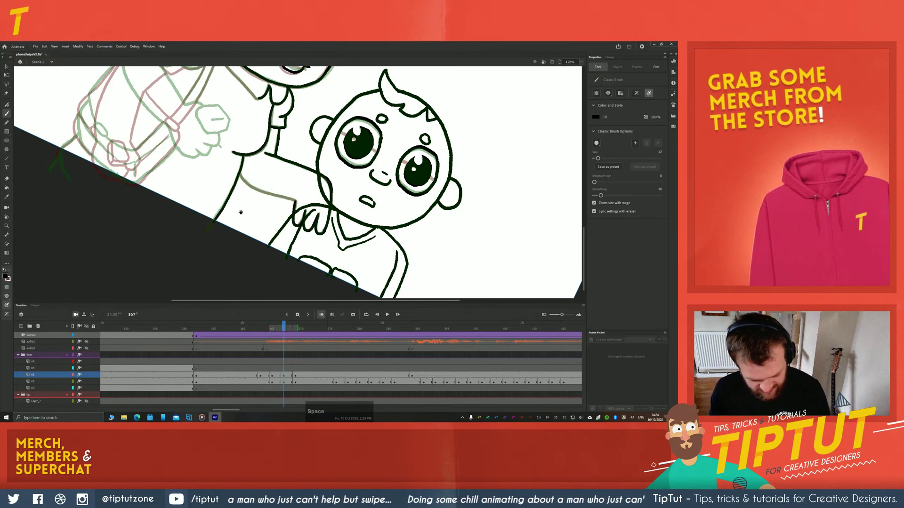
left_click_drag(247, 182, 313, 218)
Ink the short line behind the woman's neck and the side of her near puffed sleeve closest to the head
mouse_move(136, 172)
left_mouse_down()
mouse_move(160, 189)
mouse_move(267, 213)
left_mouse_up()
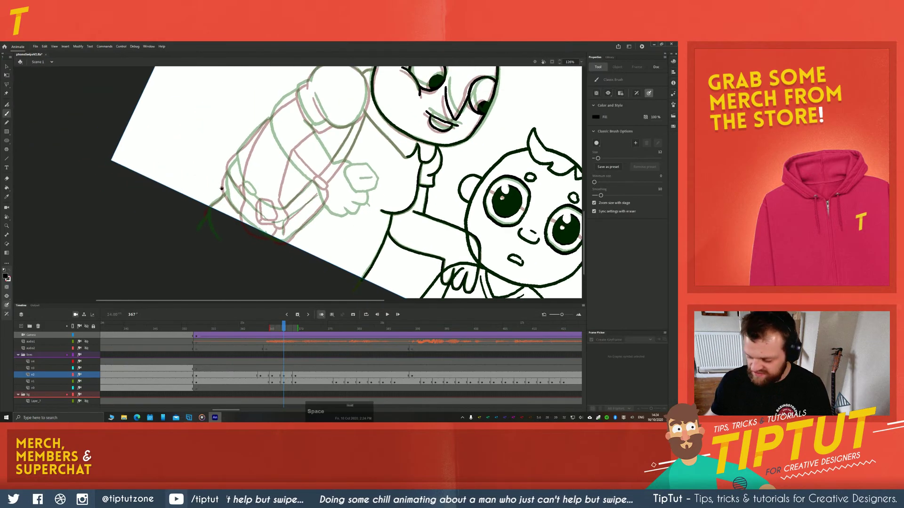
left_click_drag(221, 189, 200, 229)
key("v")
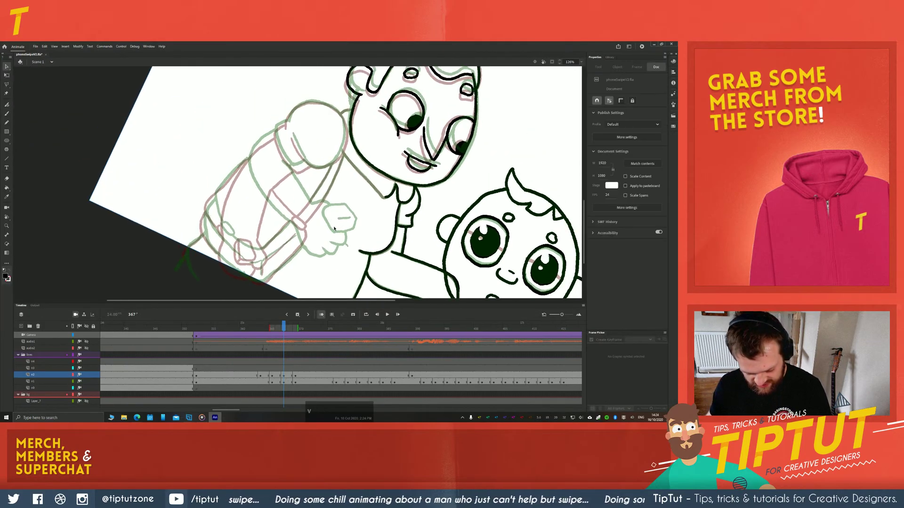
key("b")
key("shift+h")
left_click_drag(312, 155, 295, 143)
left_click_drag(303, 84, 337, 139)
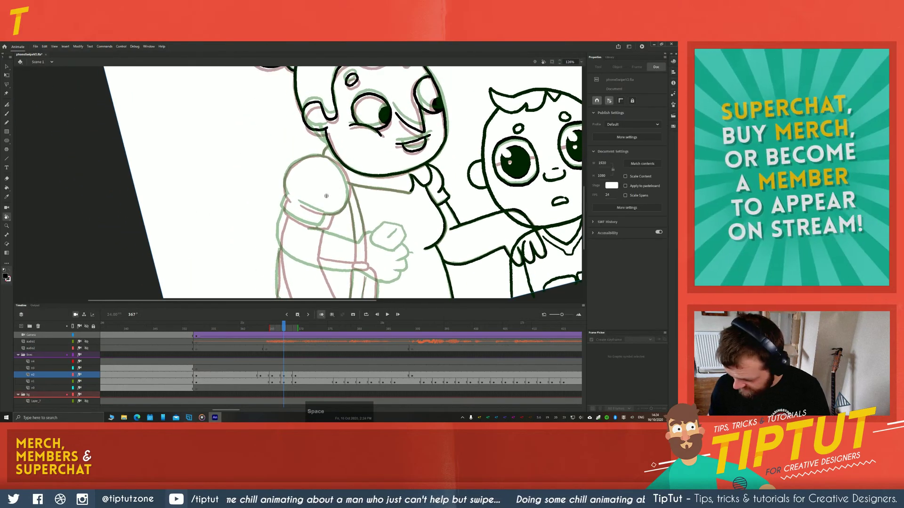
key("b")
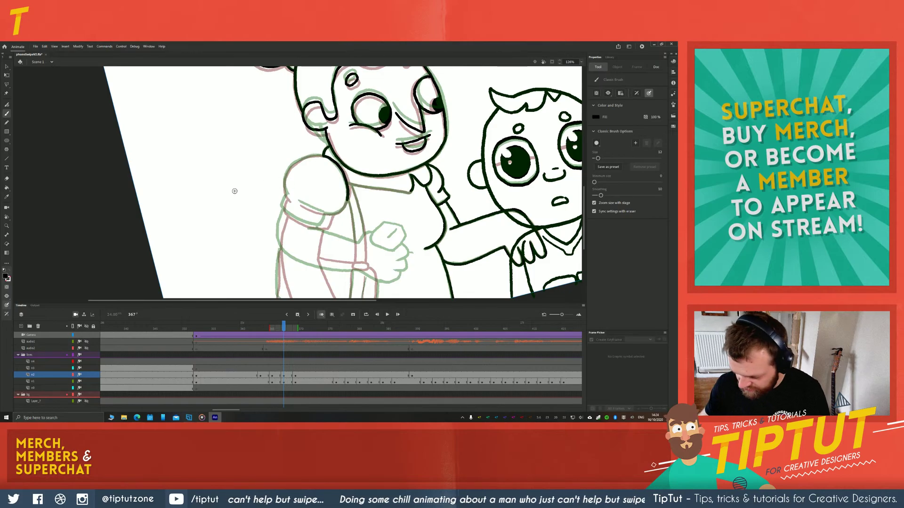
Ink the rest of the rounded outline of the woman's near puffed sleeve
key("r")
mouse_move(238, 162)
left_mouse_down()
mouse_move(250, 142)
mouse_move(298, 182)
mouse_move(313, 230)
left_mouse_up()
key("b")
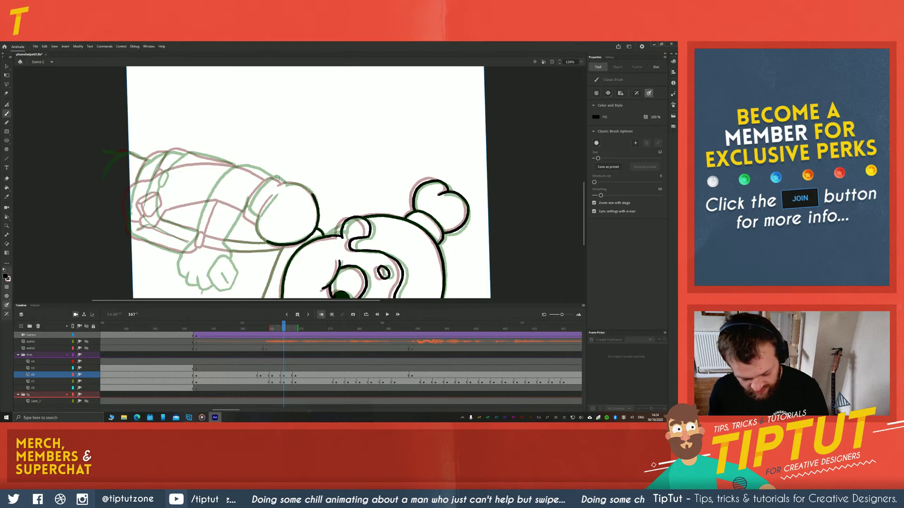
key("r")
left_click_drag(294, 157, 305, 193)
key("space")
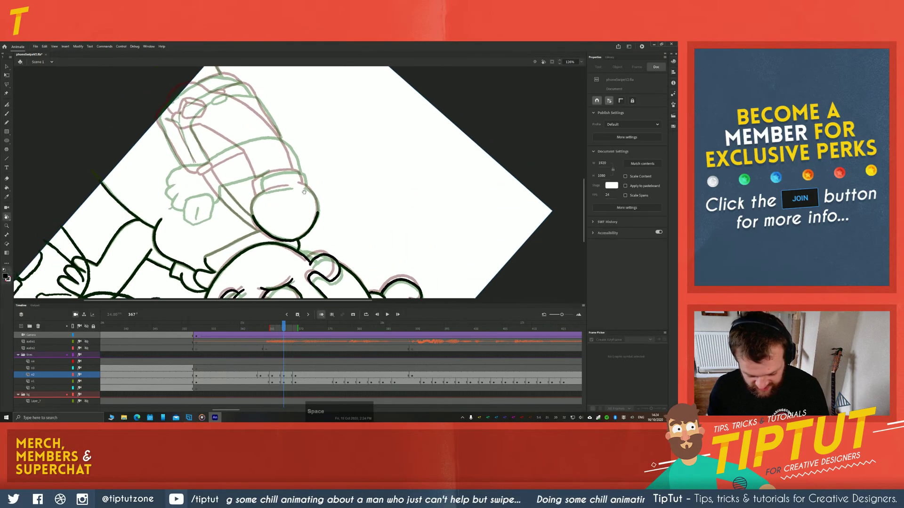
key("b")
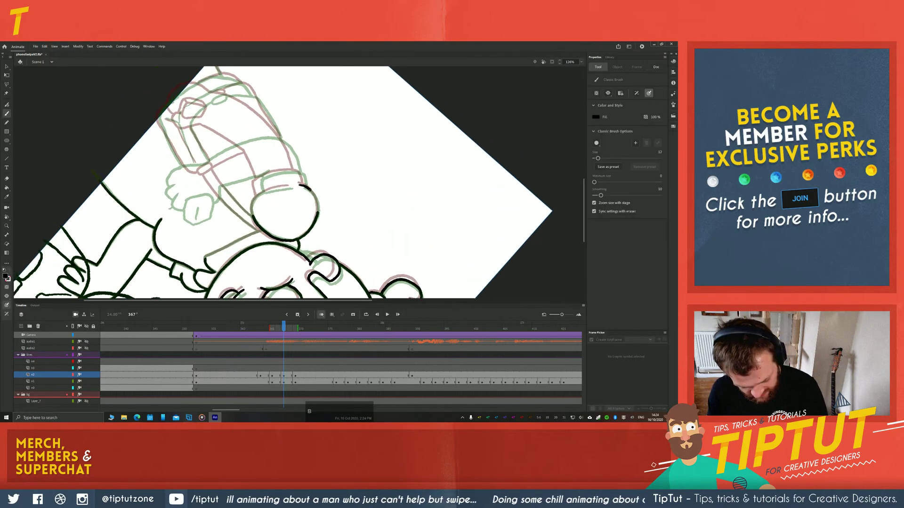
key("r")
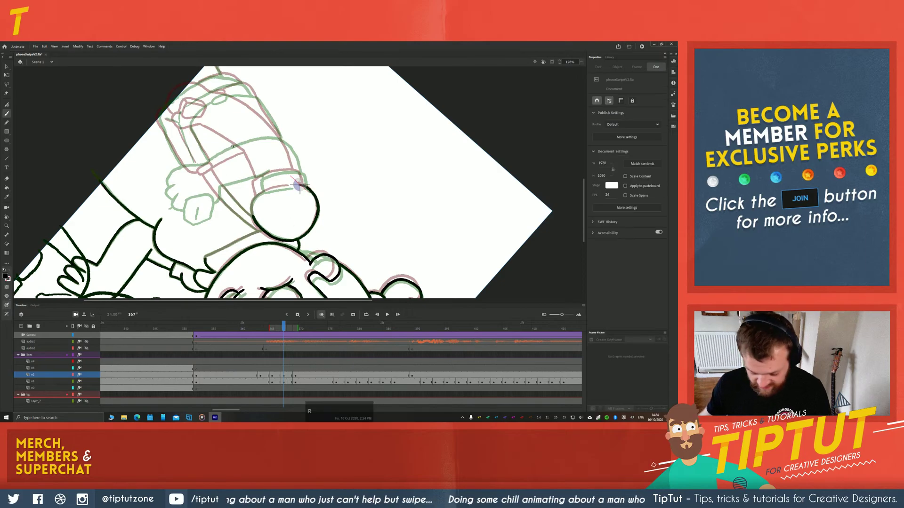
mouse_move(230, 208)
left_mouse_down()
mouse_move(229, 234)
mouse_move(248, 252)
left_mouse_up()
key("b")
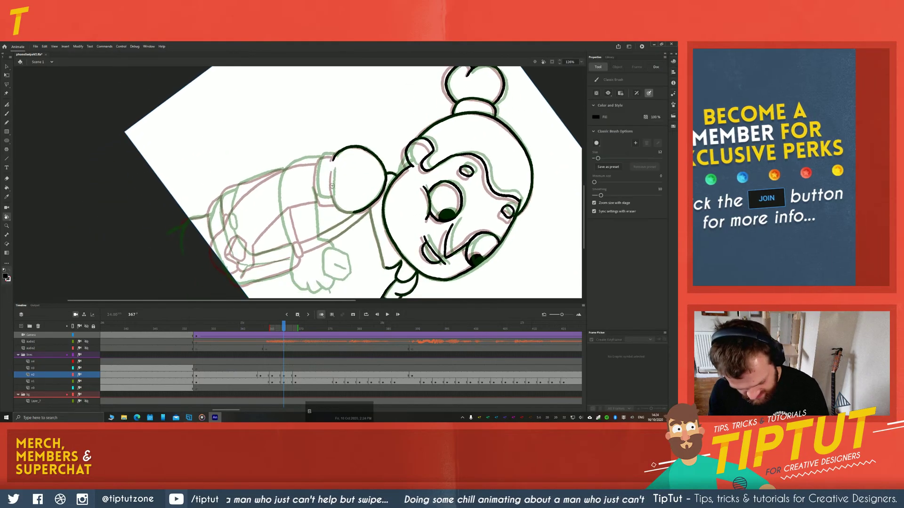
Ink the seam and the cuff band at the lower end of the woman's near puffed sleeve
mouse_move(334, 172)
left_mouse_down()
mouse_move(337, 204)
mouse_move(354, 212)
left_mouse_up()
key("r")
left_click_drag(268, 159, 300, 187)
key("space")
key("b")
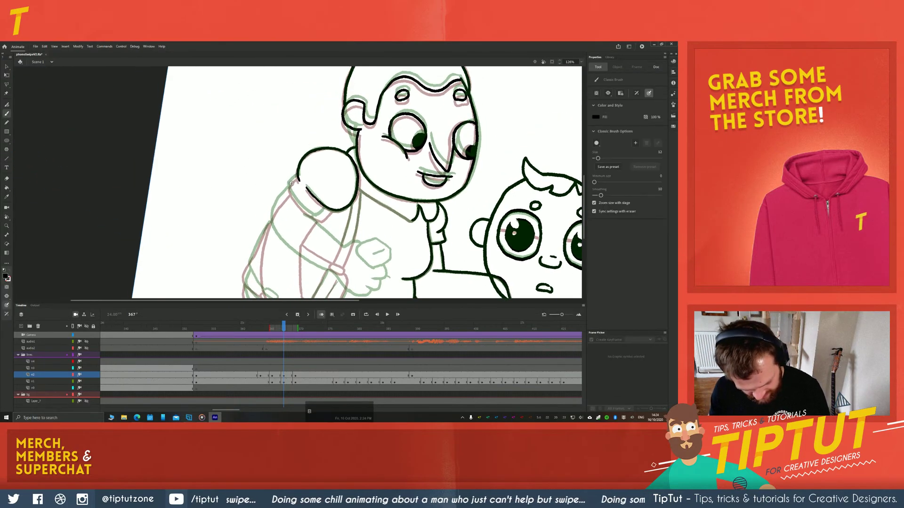
key("z")
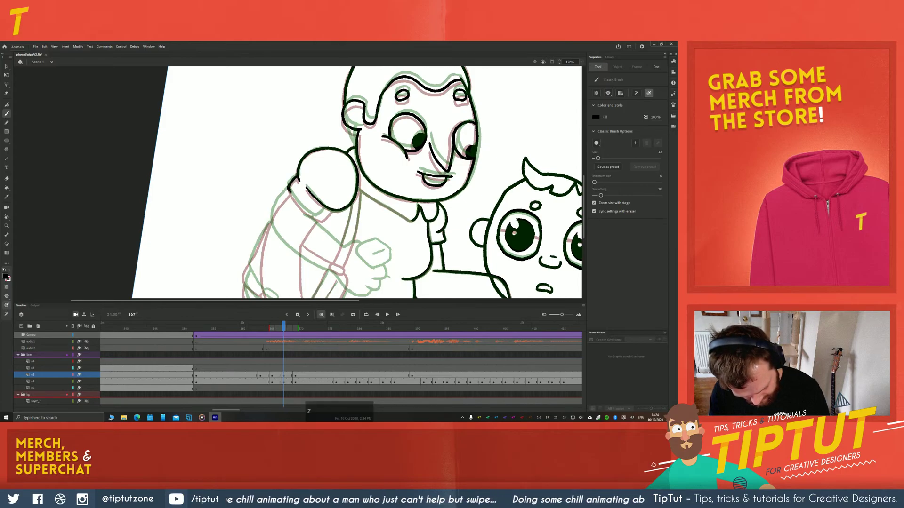
mouse_move(288, 190)
left_mouse_down()
mouse_move(313, 215)
mouse_move(330, 212)
left_mouse_up()
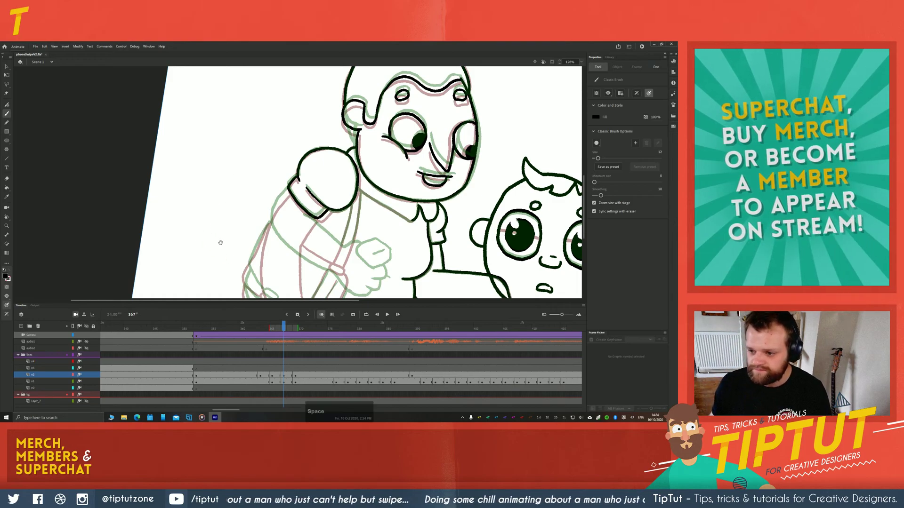
Ink the outer edge of the woman's near upper arm and the inner edge from the cuff around the elbow bend
mouse_move(218, 237)
left_mouse_down()
mouse_move(223, 188)
mouse_move(231, 196)
left_mouse_up()
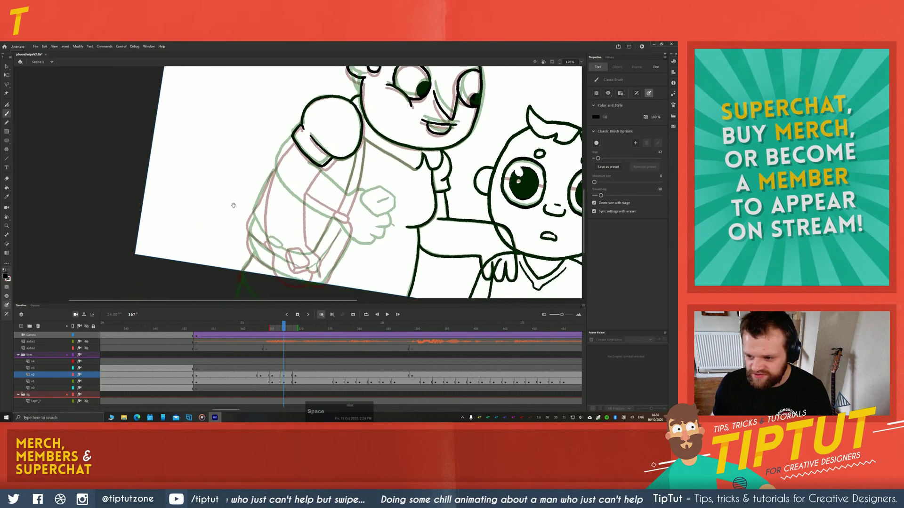
key("b")
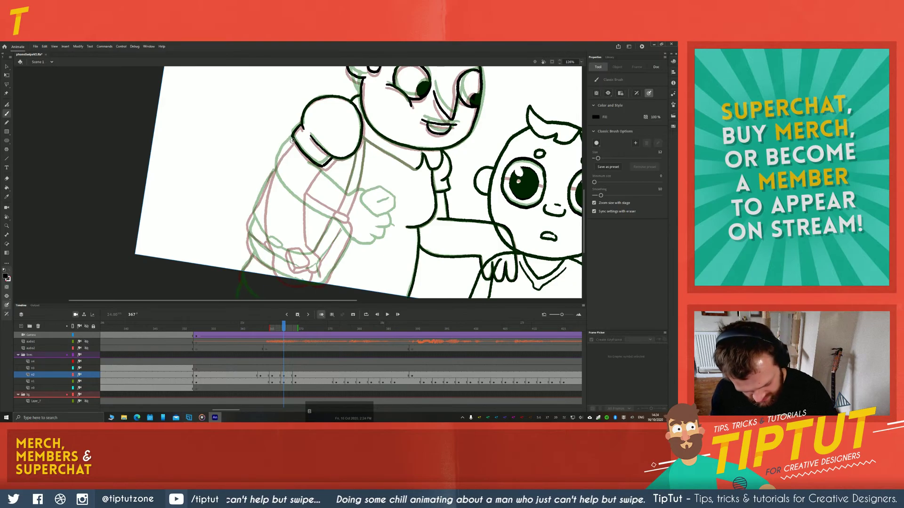
left_click_drag(292, 140, 268, 181)
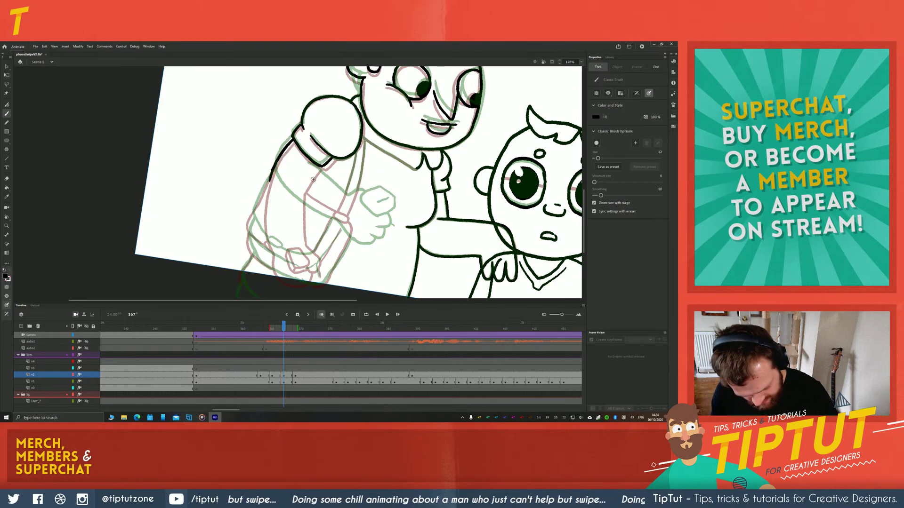
mouse_move(318, 168)
left_mouse_down()
mouse_move(307, 185)
mouse_move(326, 220)
left_mouse_up()
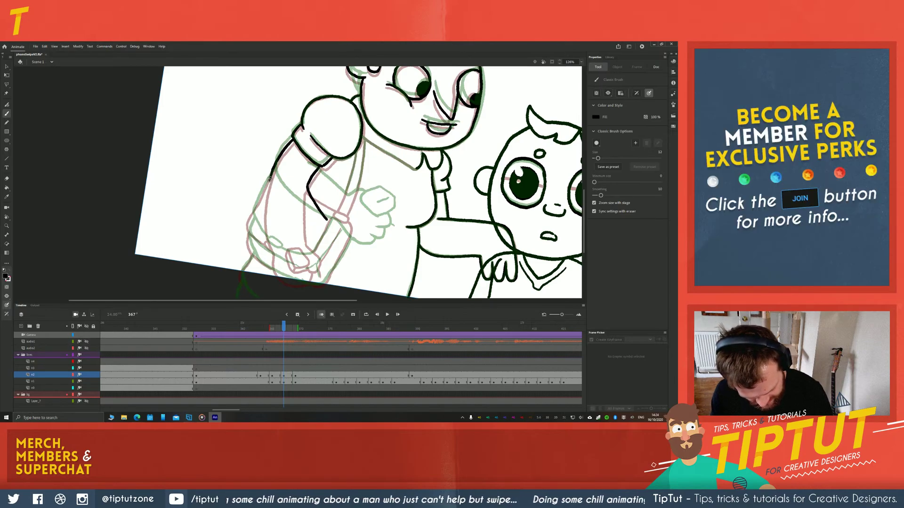
Ink the outer edge of the woman's near arm around the elbow and along the forearm to the wrist
mouse_move(270, 181)
left_mouse_down()
mouse_move(295, 234)
mouse_move(309, 196)
mouse_move(336, 192)
left_mouse_up()
key("space")
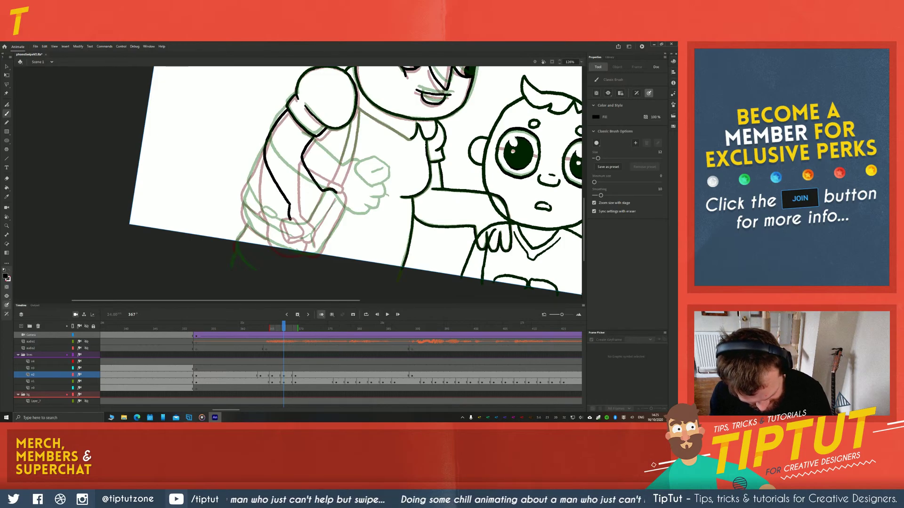
key("ctrl+z")
left_click_drag(292, 207, 320, 238)
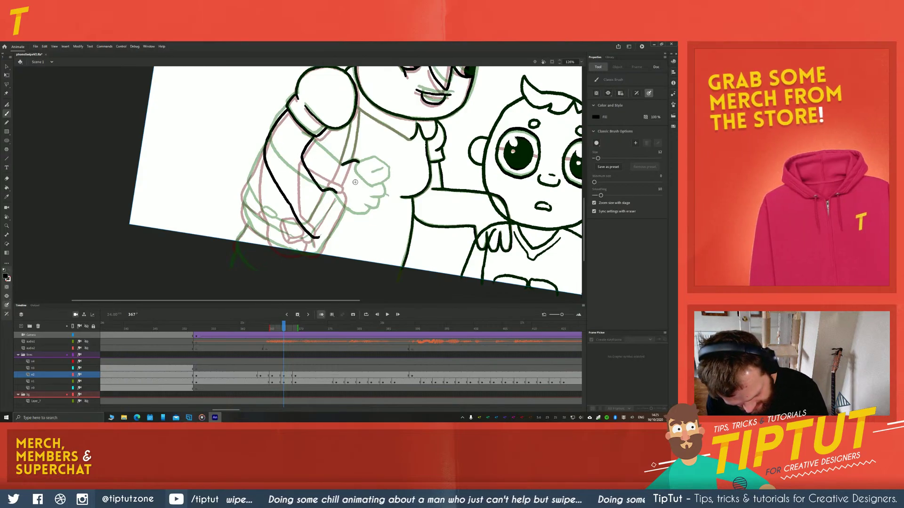
Ink the woman's near fist with its thumb, knuckle line and curled fingers, tracing the next drawing's hand
mouse_move(358, 163)
left_mouse_down()
mouse_move(384, 164)
mouse_move(386, 179)
mouse_move(357, 165)
left_mouse_up()
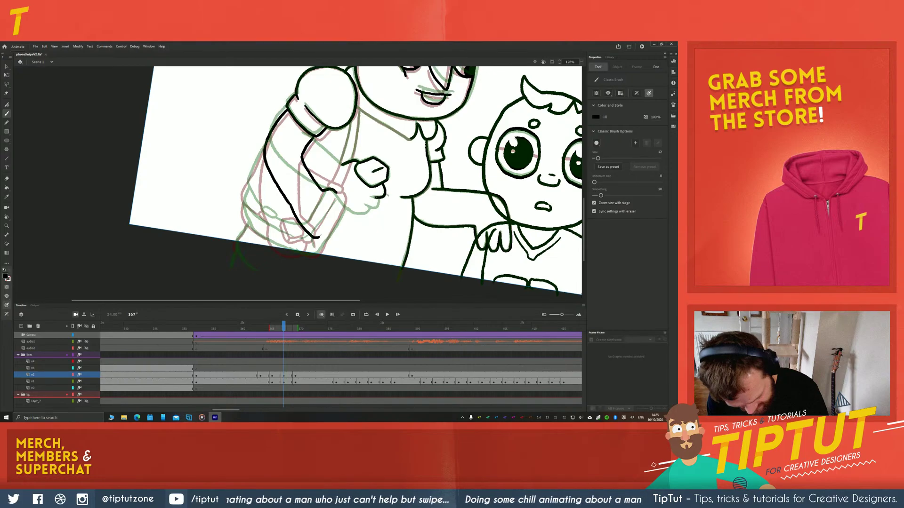
key("ctrl+z")
left_click_drag(382, 196, 350, 214)
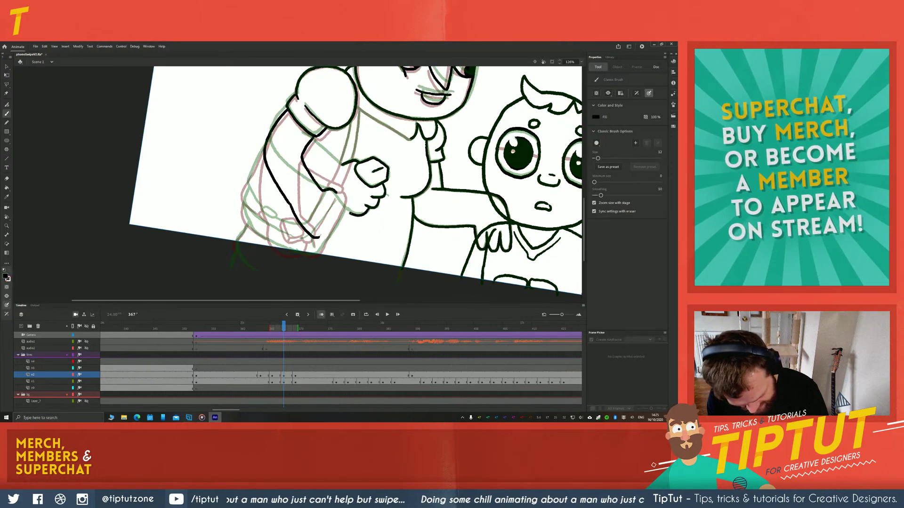
Move the inked fist down and back towards the woman's body so it meets the end of the forearm
key("v")
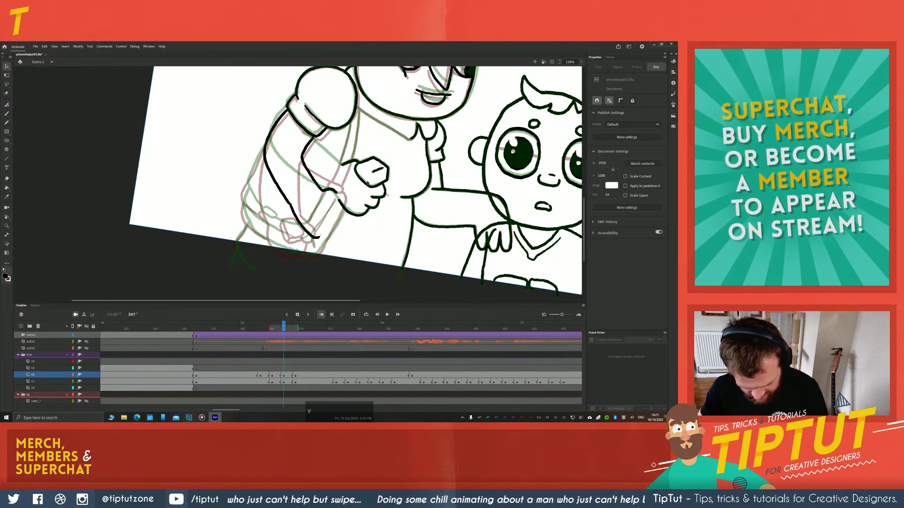
left_click(326, 217)
key("shift+Down")
key("shift+Down")
key("shift+Down")
key("shift+Down")
key("shift+Down")
key("shift+Down")
key("shift+Down")
key("shift+Down")
key("shift+Down")
key("shift+Down")
key("shift+Down")
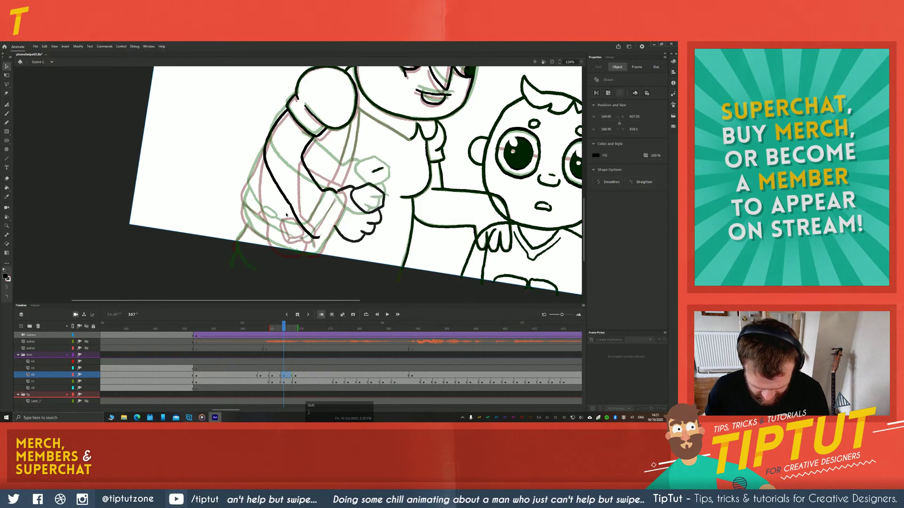
key("shift+Left")
key("shift+Left")
key("shift+Left")
key("shift+Left")
key("shift+Left")
key("shift+Left")
key("shift+Left")
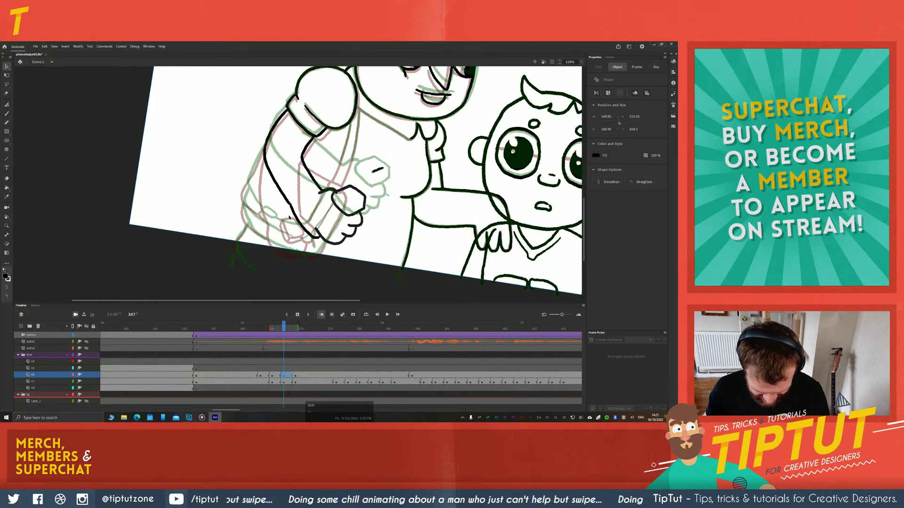
key("Left")
key("Down")
key("Down")
key("Left")
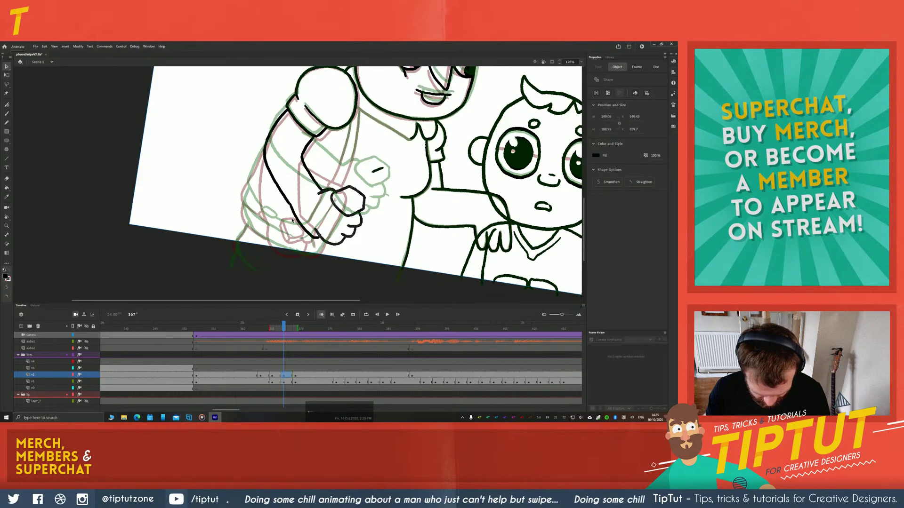
Erase the overlapping end of the forearm line by the fist and the stray knuckle line left behind
key("e")
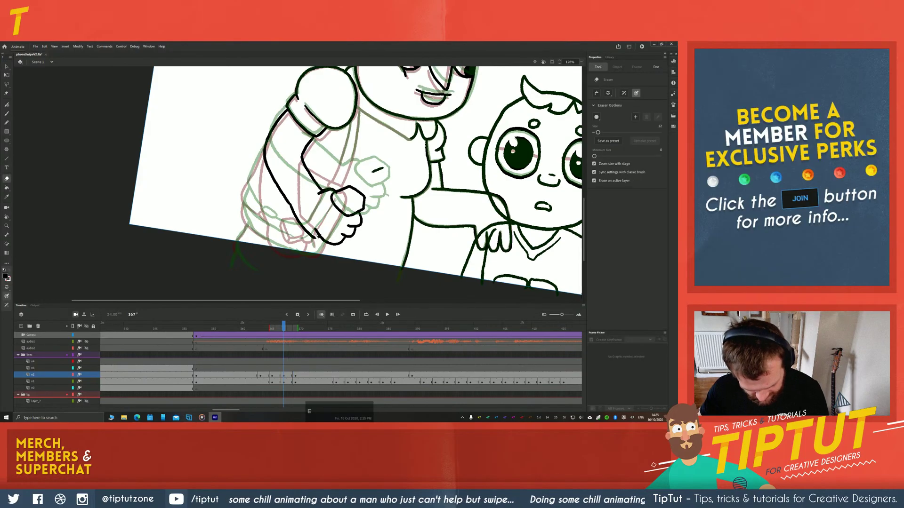
mouse_move(312, 226)
left_mouse_down()
mouse_move(318, 241)
mouse_move(292, 210)
mouse_move(311, 222)
left_mouse_up()
left_click_drag(381, 168, 370, 170)
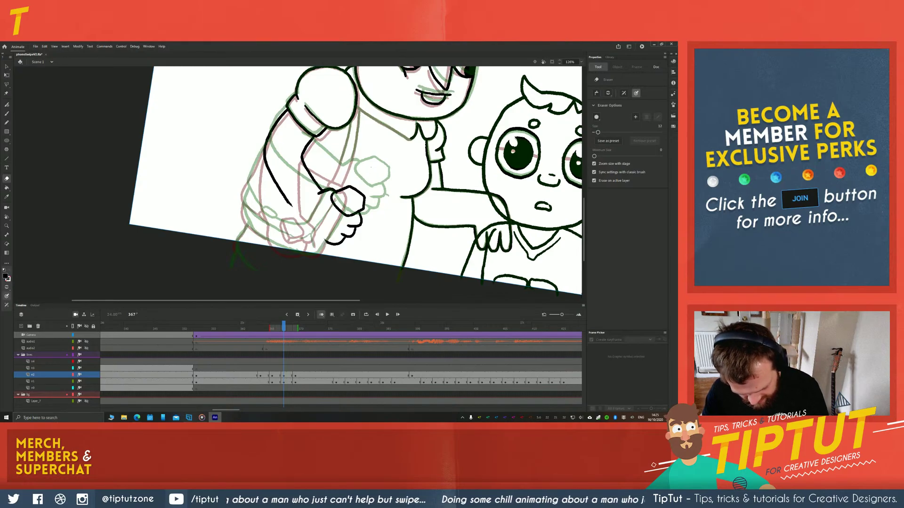
key("ctrl+z")
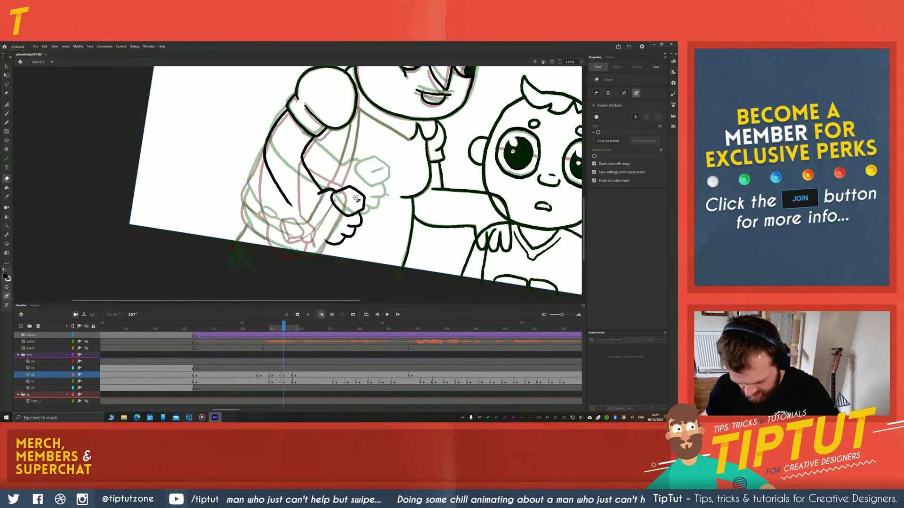
Ink the knuckle line on the moved fist and reconnect the forearm's lower edge to the hand
key("b")
left_click_drag(360, 197, 349, 203)
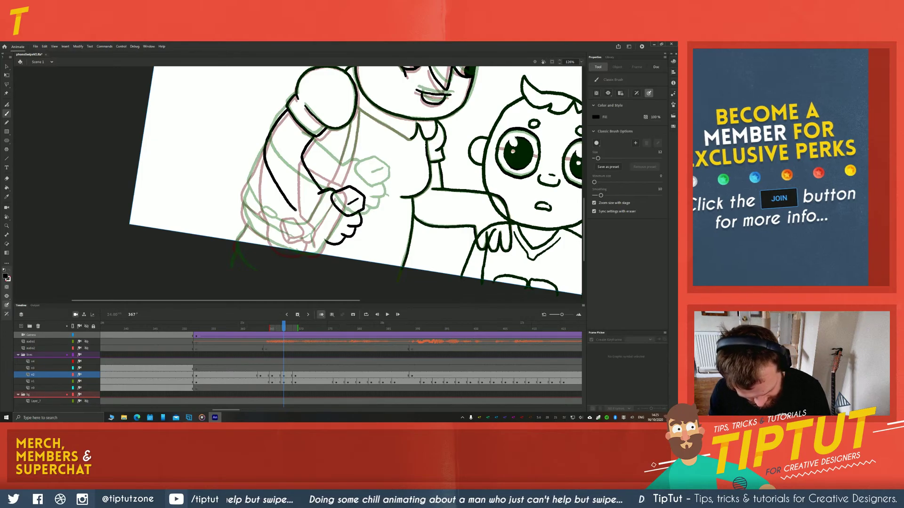
left_click_drag(287, 199, 319, 239)
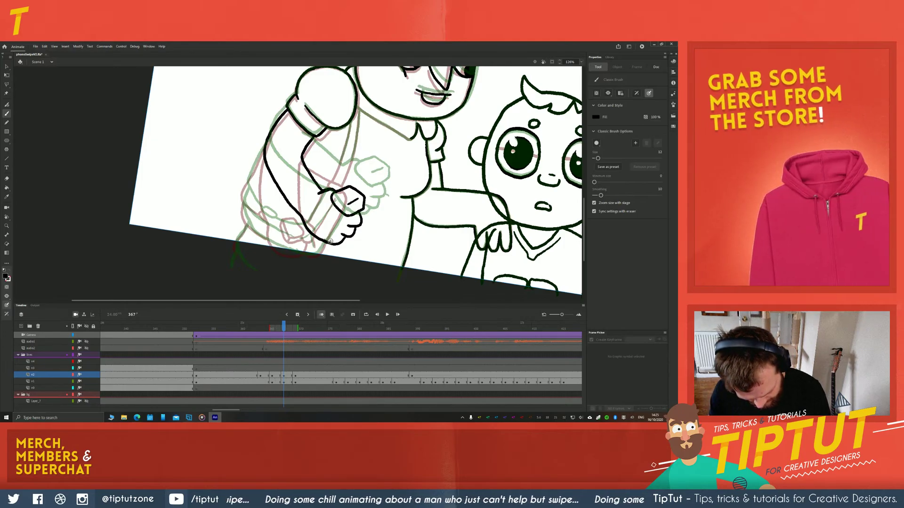
key("e")
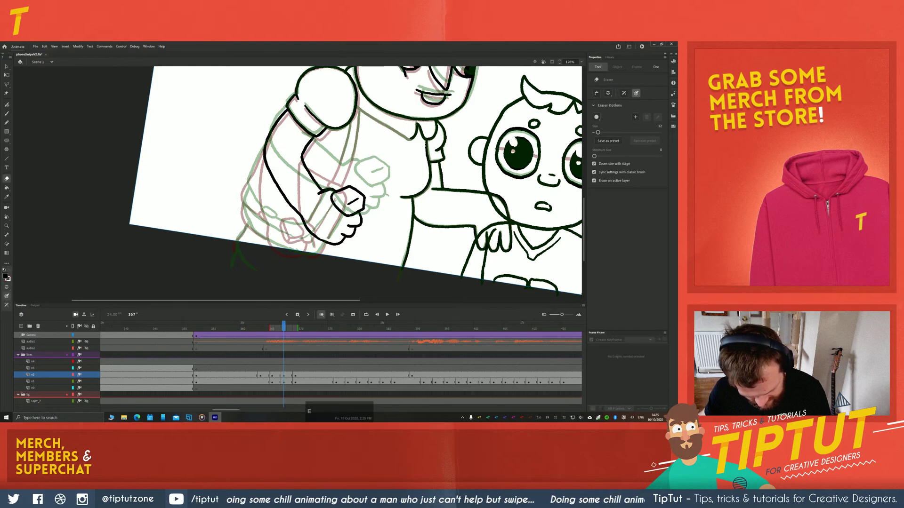
Flip back and forth between the neighbouring frames to check how the woman's arm and hand move
key("space")
left_click_drag(218, 186, 231, 209)
key("b")
key("comma")
key("comma")
key("period")
key("period")
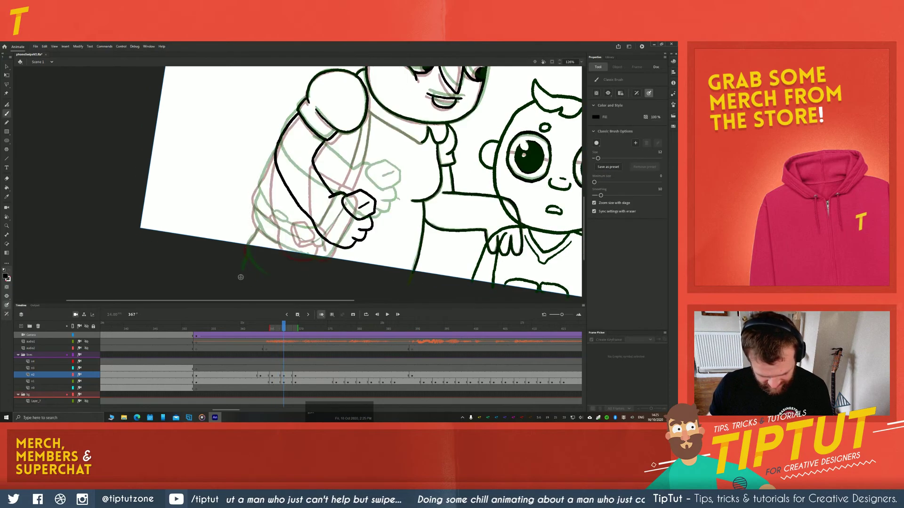
key("comma")
key("comma")
key("period")
key("period")
key("comma")
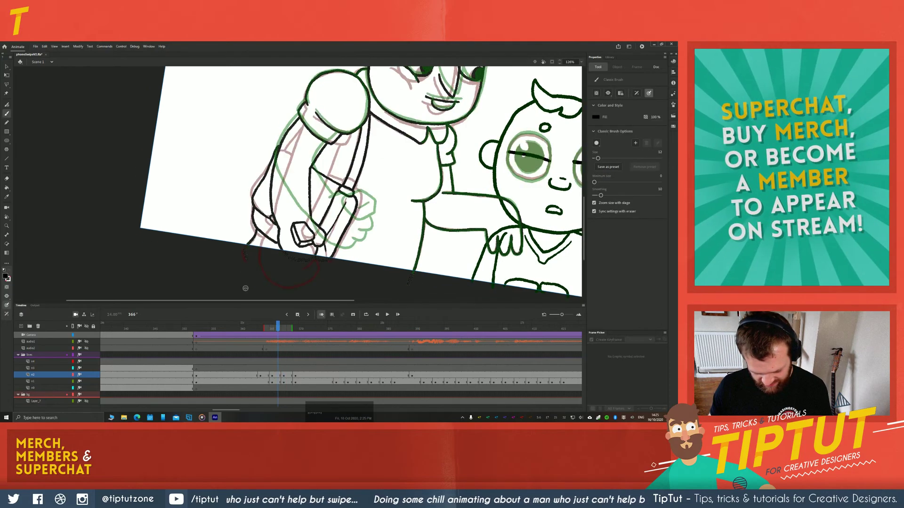
key("period")
key("period")
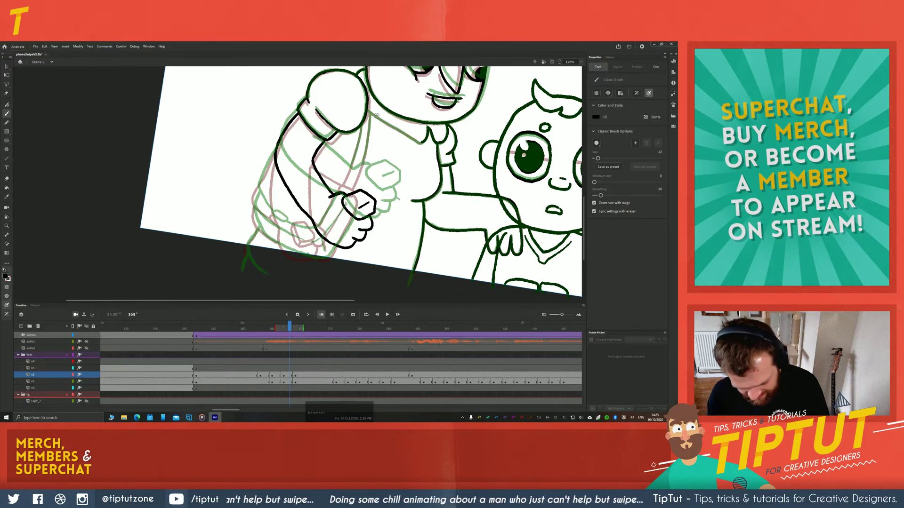
left_click_drag(390, 126, 406, 135)
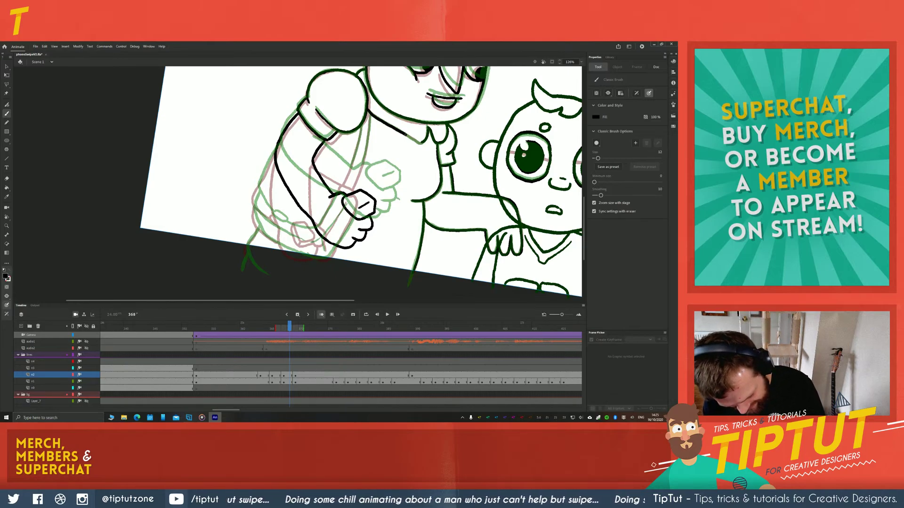
key("ctrl+z")
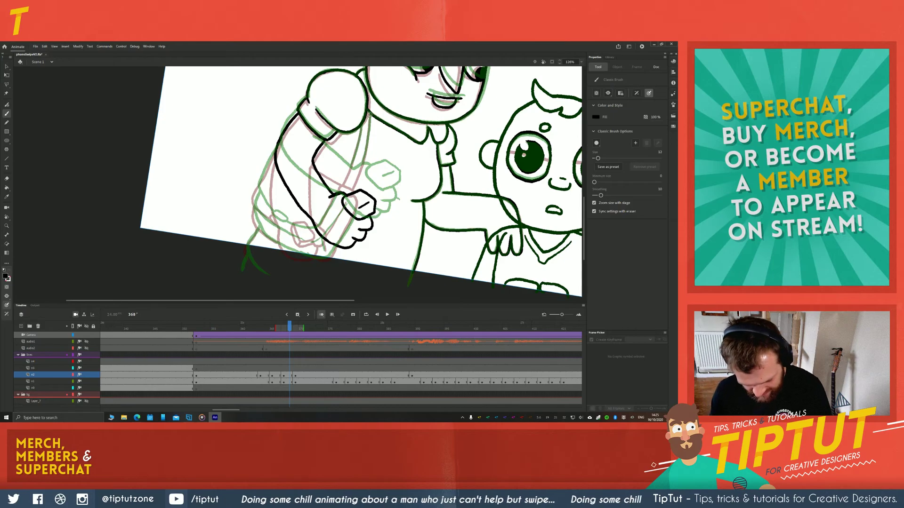
left_click_drag(369, 132, 367, 141)
key("ctrl+z")
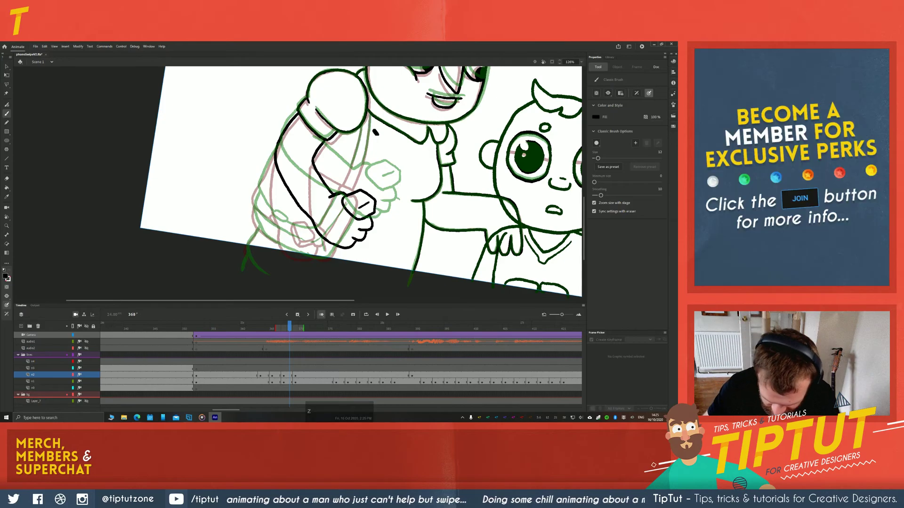
mouse_move(364, 116)
left_mouse_down()
mouse_move(390, 149)
mouse_move(375, 121)
left_mouse_up()
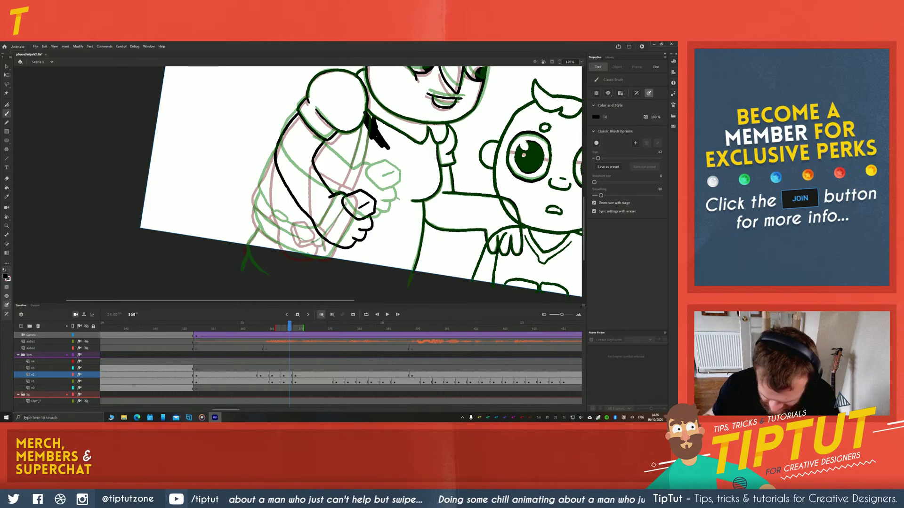
key("ctrl+z")
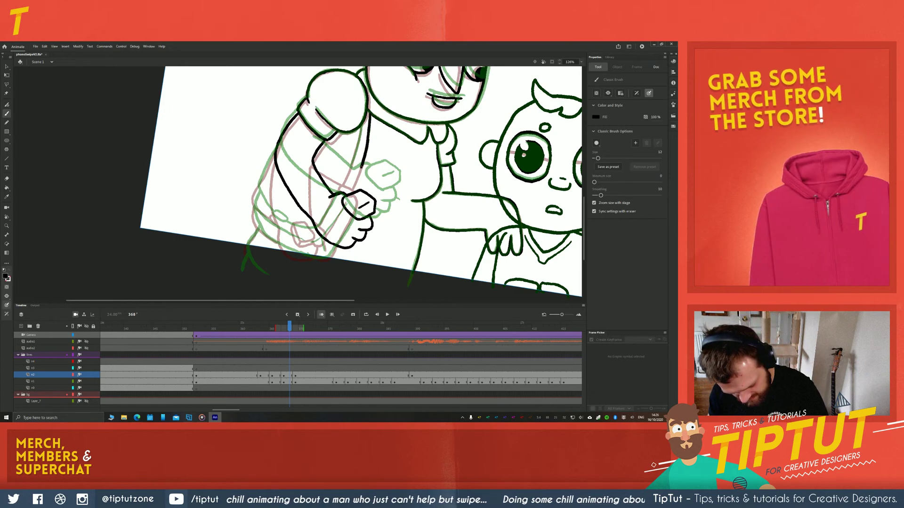
key("ctrl+z")
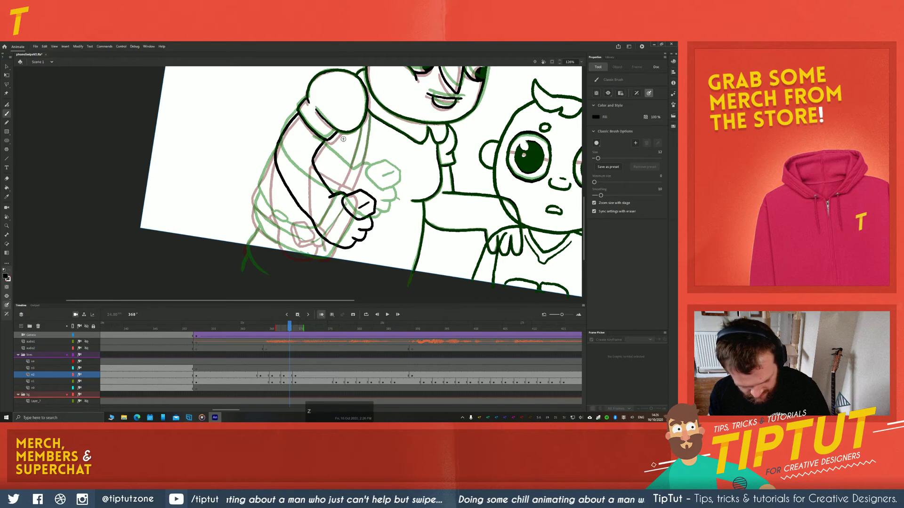
Ink the torso line from the woman's neck down to her fist, the short line beside it, and the outline of her back behind the arm
left_click_drag(370, 123, 352, 190)
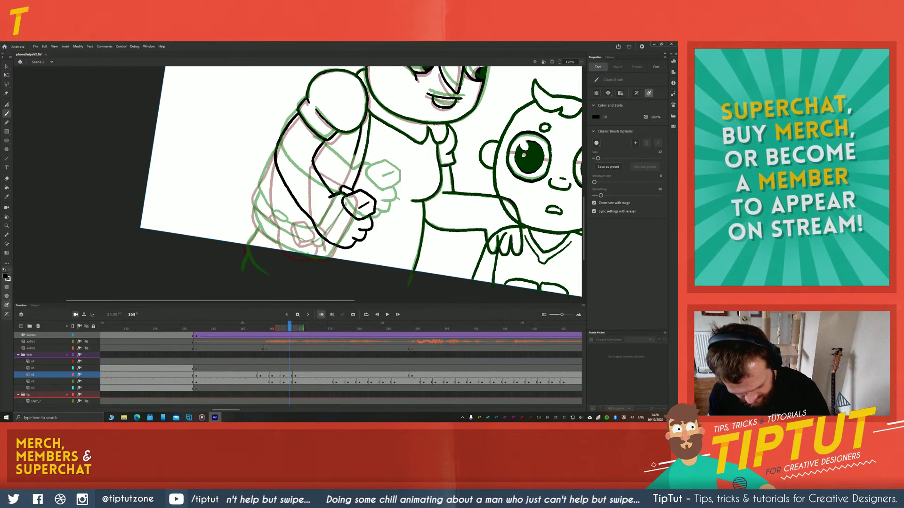
left_click_drag(345, 182, 342, 187)
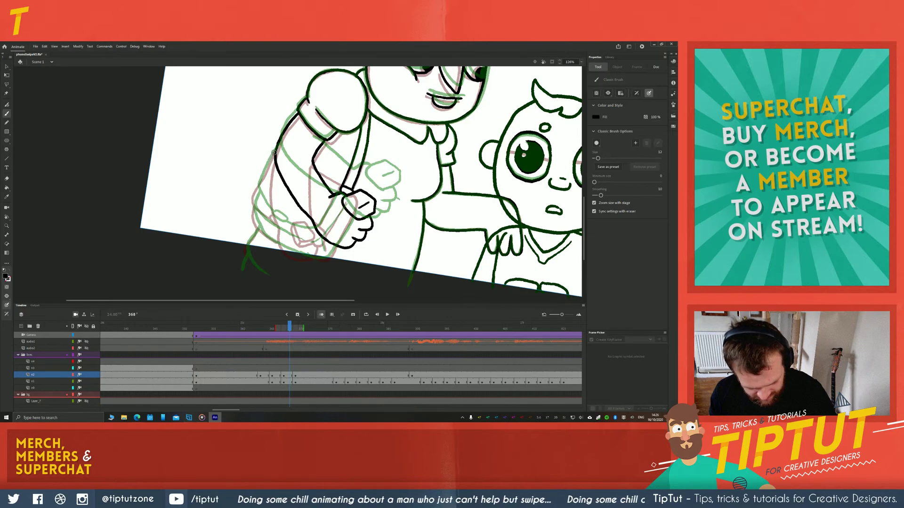
left_click_drag(274, 152, 258, 185)
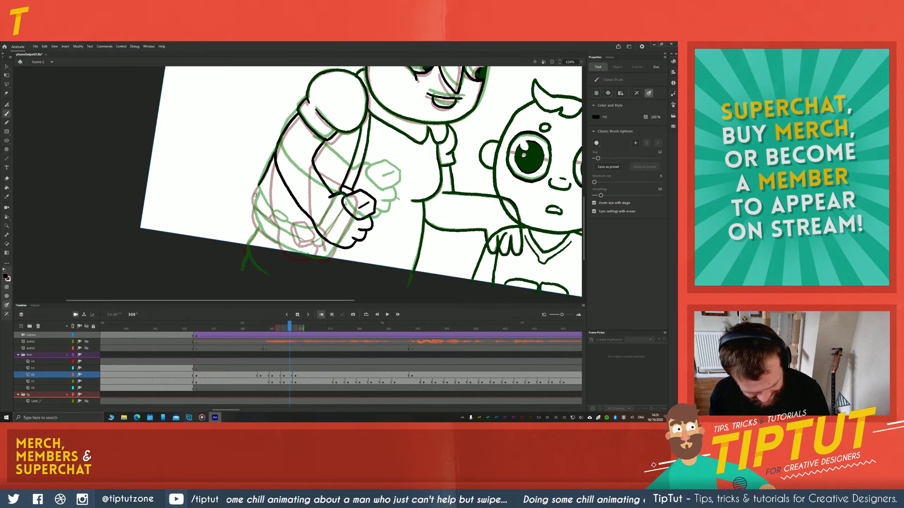
Ink the curved band across the woman's lower torso with its small buckle, plus the rounded outer edge of her hip below it
left_click_drag(262, 205, 284, 220)
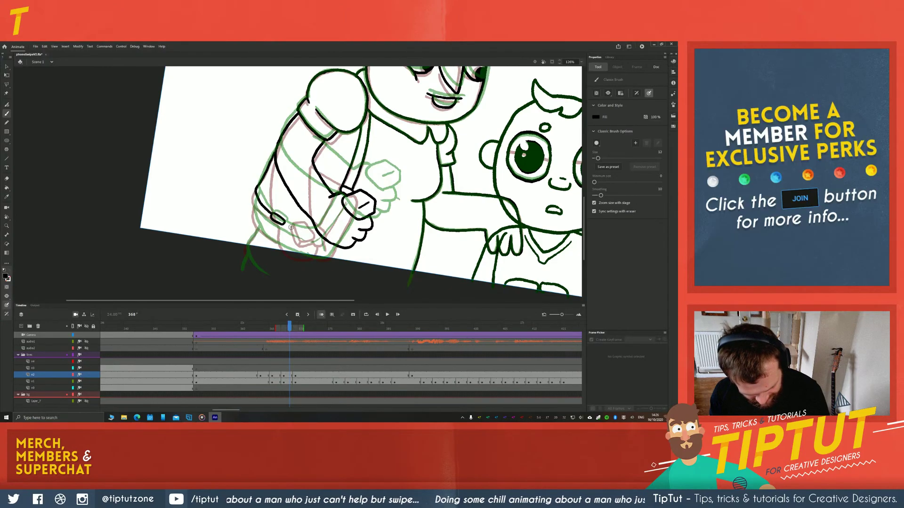
mouse_move(312, 235)
left_mouse_down()
mouse_move(291, 227)
mouse_move(309, 232)
left_mouse_up()
key("ctrl+z")
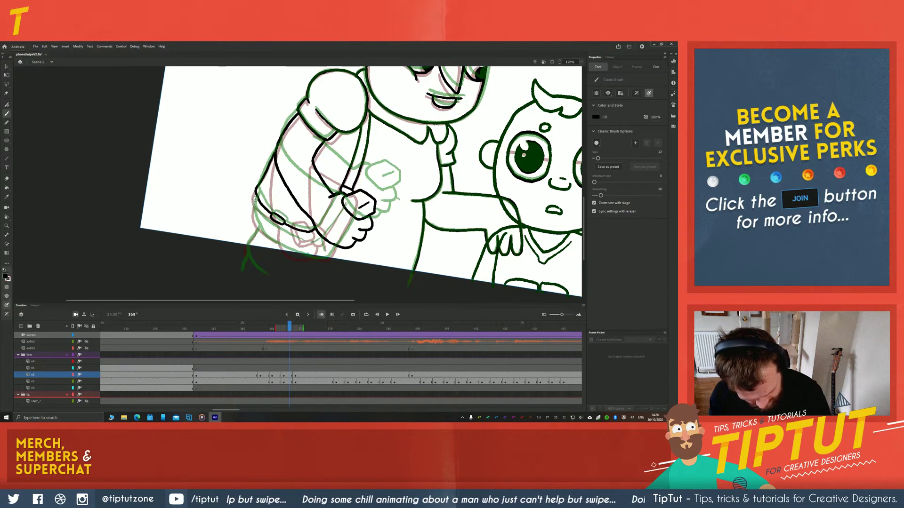
key("ctrl+z")
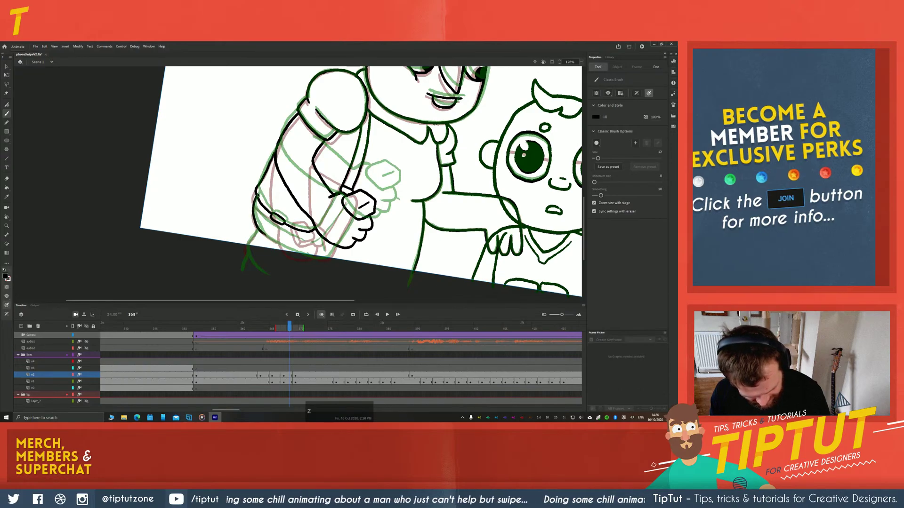
left_click_drag(263, 232, 270, 237)
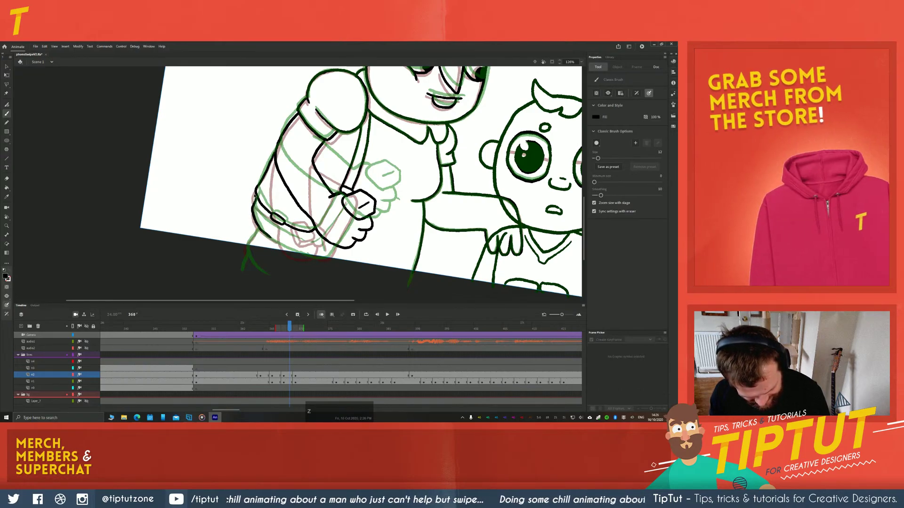
Redraw the satchel's lower outline on the woman's drawing at frame 368 and compare it with onion skinning off and on
key("ctrl+z")
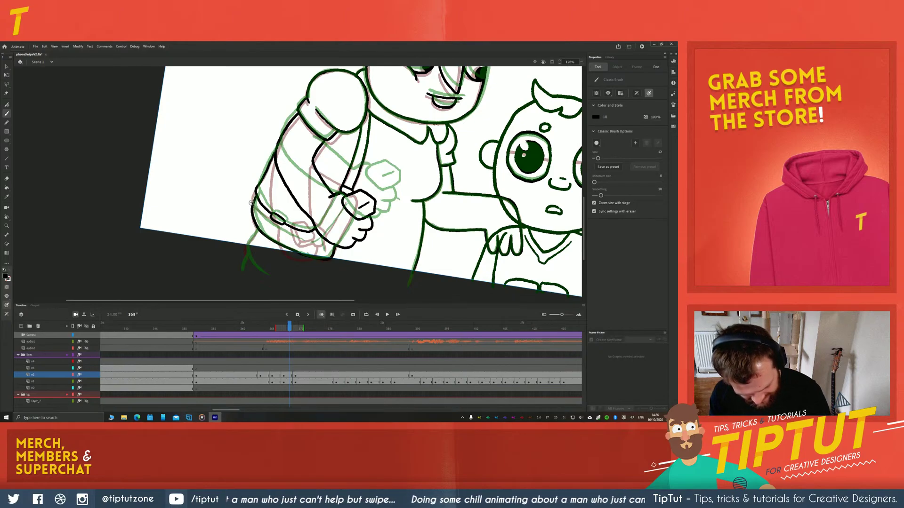
left_click_drag(266, 222, 300, 238)
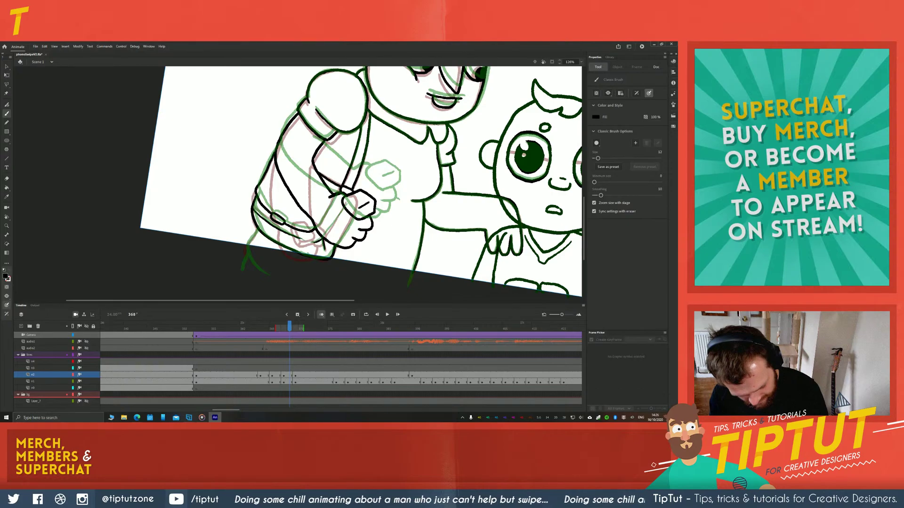
key("space")
left_click_drag(155, 174, 135, 192)
left_click(321, 315)
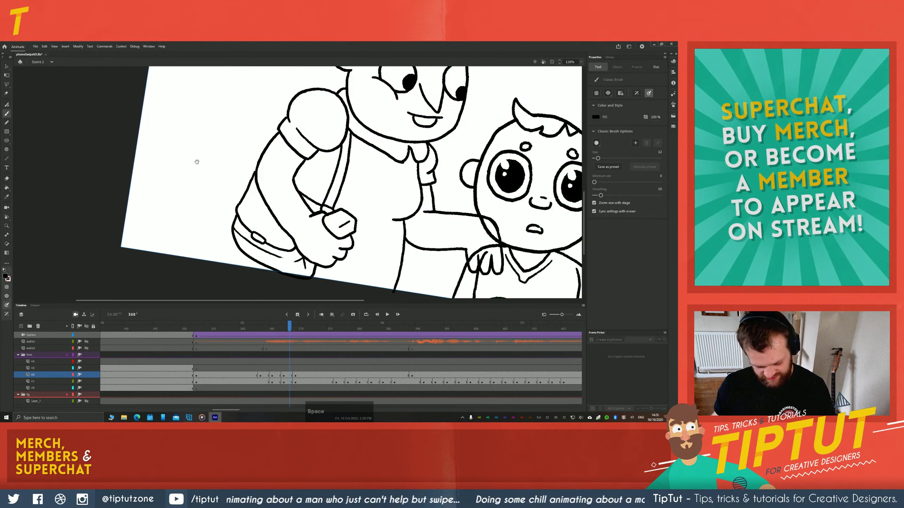
mouse_move(197, 163)
left_mouse_down()
mouse_move(186, 183)
mouse_move(202, 154)
left_mouse_up()
left_click(321, 314)
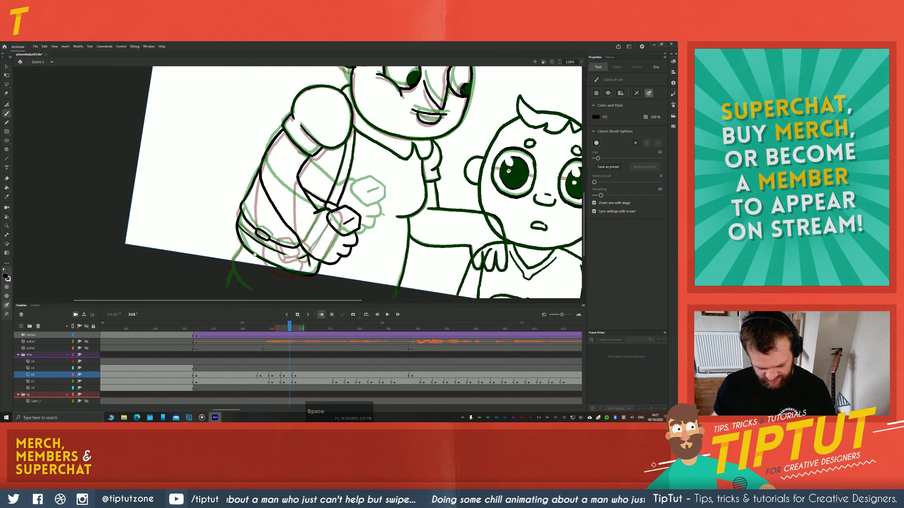
Draw the woman's back leg line below the satchel, redoing the stroke, and check the drawing without onion skin
left_click_drag(211, 217, 279, 238)
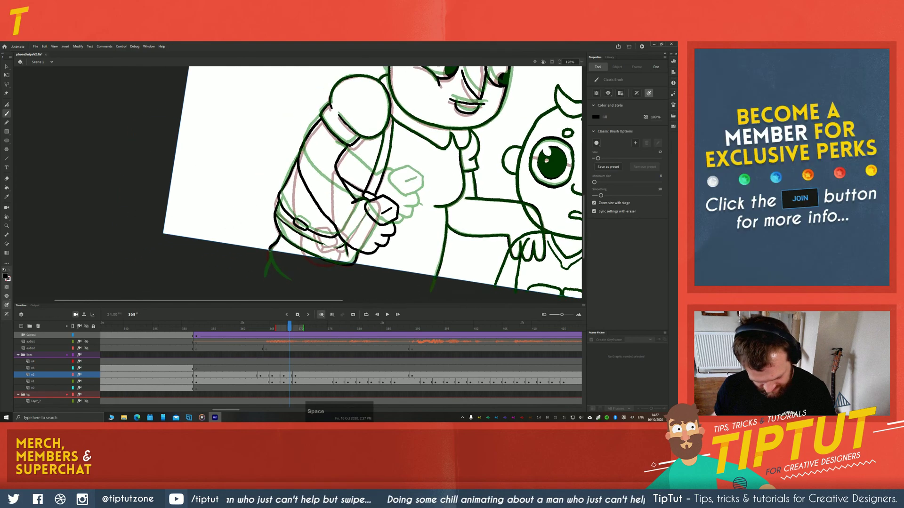
key("z")
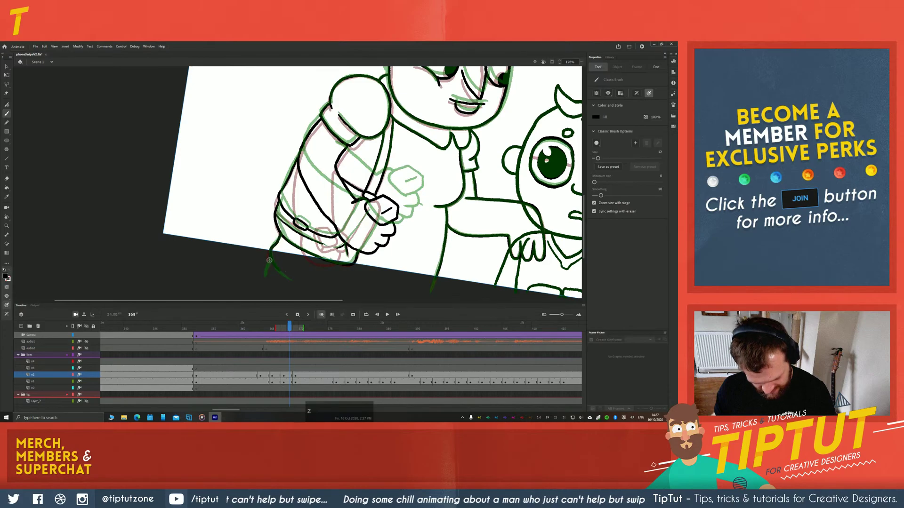
left_click(321, 315)
key("space")
mouse_move(238, 191)
left_mouse_down()
mouse_move(197, 212)
mouse_move(194, 183)
left_mouse_up()
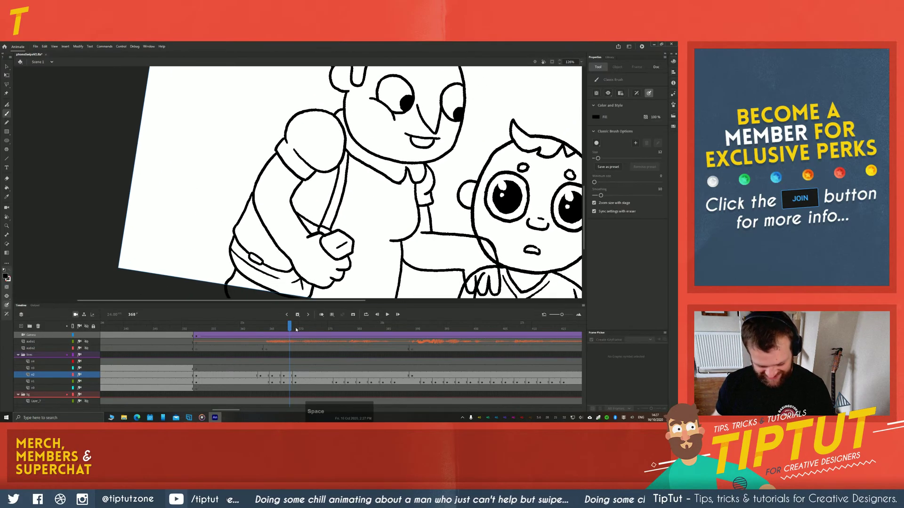
left_click(321, 314)
Flip back and forth through the arm drawings around frames 367 to 371 to check the arm's movement
key("comma")
key("comma")
key("comma")
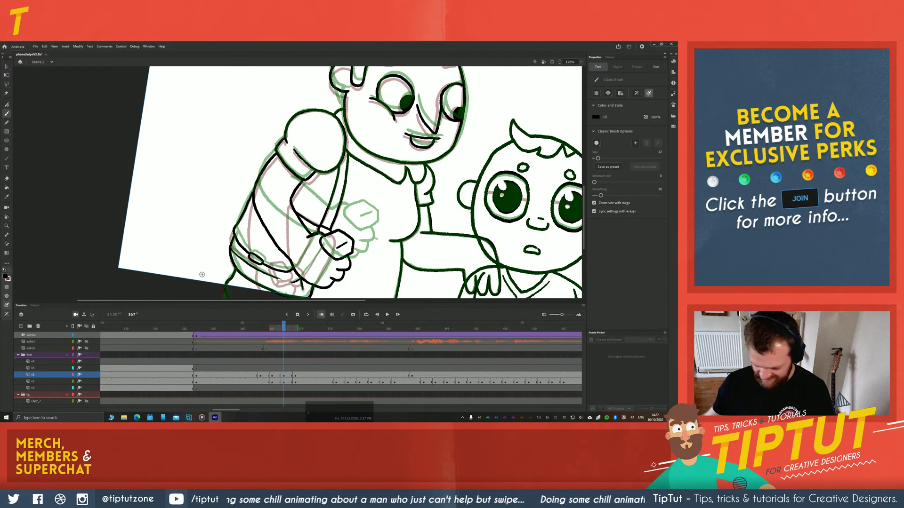
key("period")
key("period")
key("period")
key("period")
key("period")
key("period")
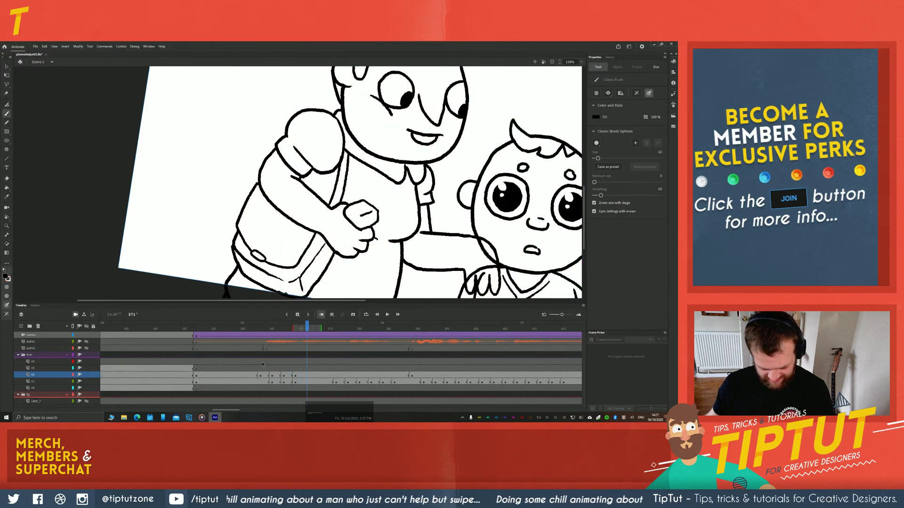
Play back the arm movement and return to the drawing at frame 367
left_click(254, 327)
left_click(220, 368)
key("Return")
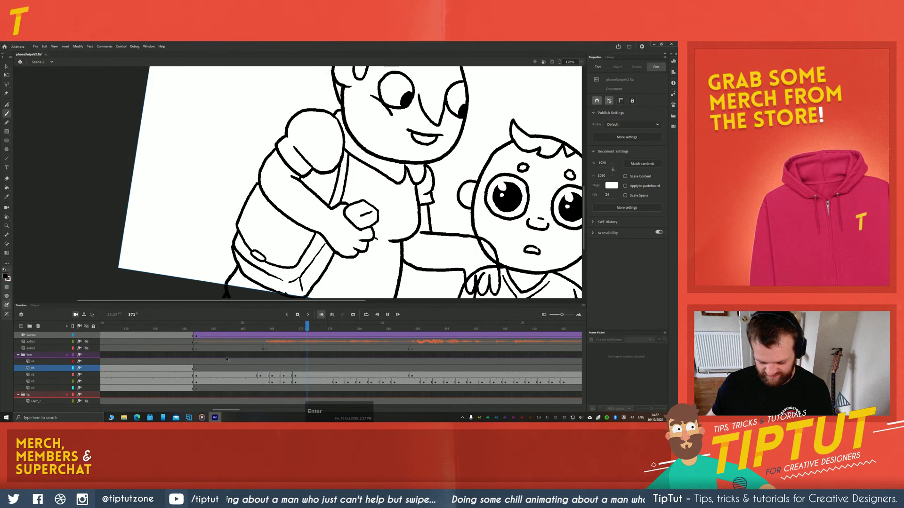
left_click(231, 361)
key("Return")
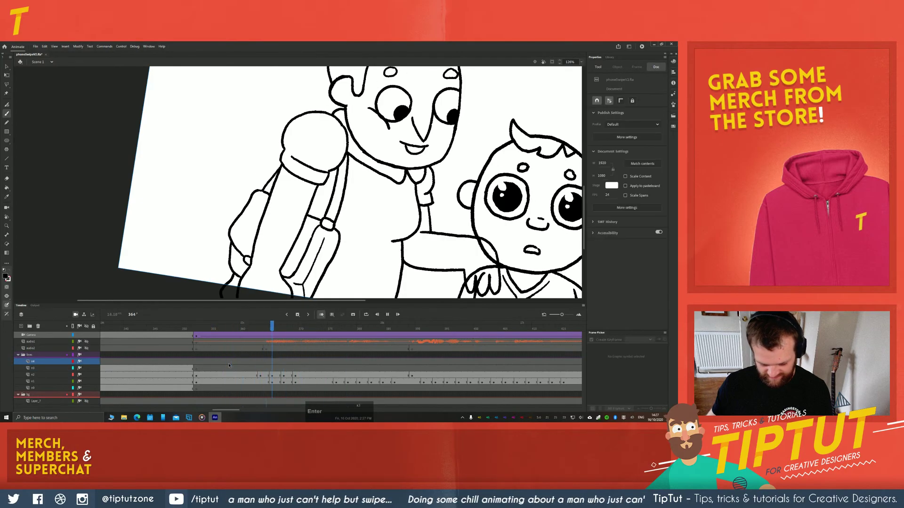
left_click(230, 367)
left_click(281, 374)
left_click(283, 376)
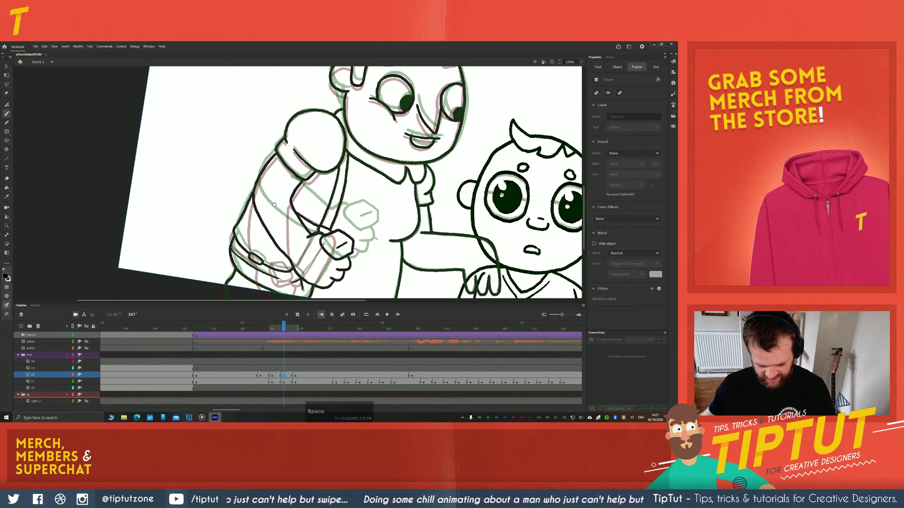
Examine the woman's head drawings by flipping frame by frame through to frame 370
key("b")
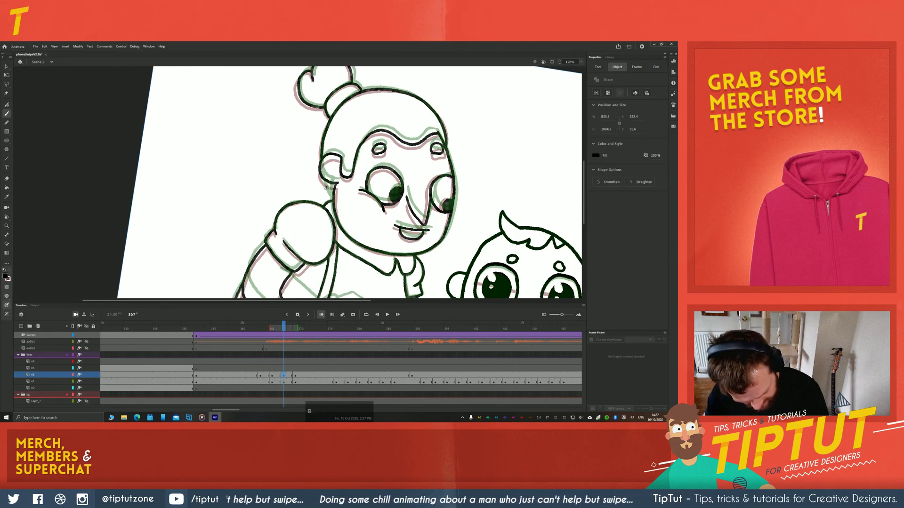
left_click(273, 375)
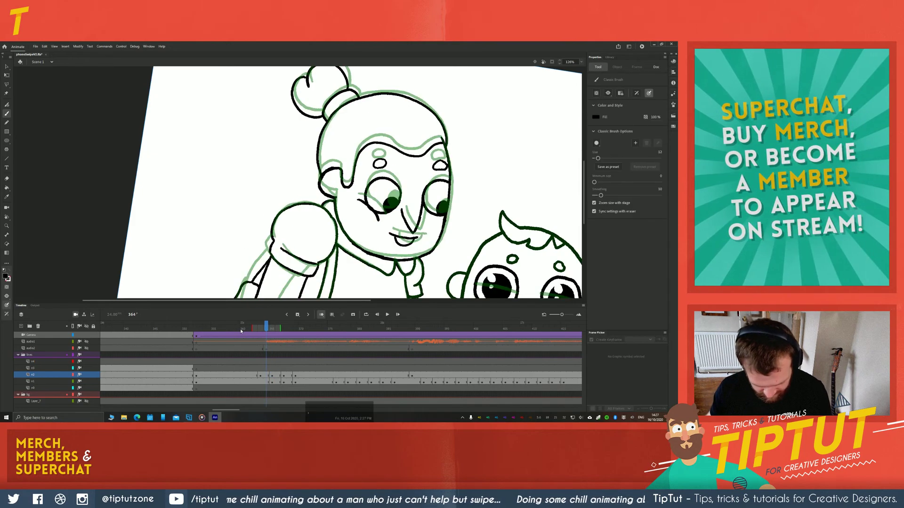
key("period")
key("period")
key("period")
key("period")
key("period")
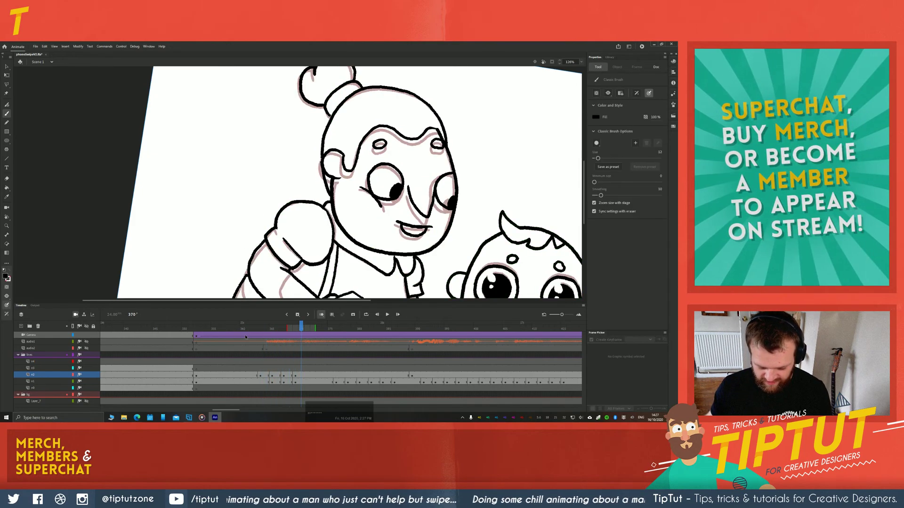
Play back the head turn and go over its timing frame by frame
left_click(237, 361)
key("Return")
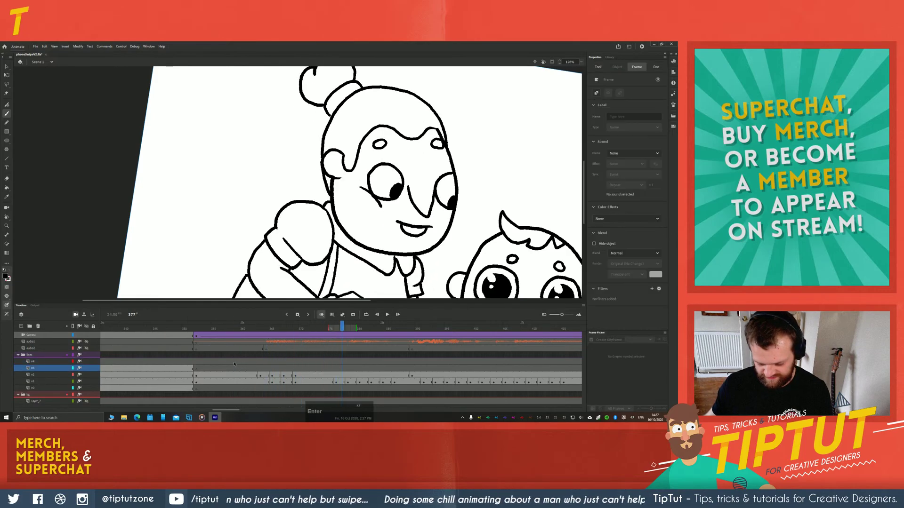
key("Return")
left_click(262, 377)
key("period")
key("period")
key("period")
key("period")
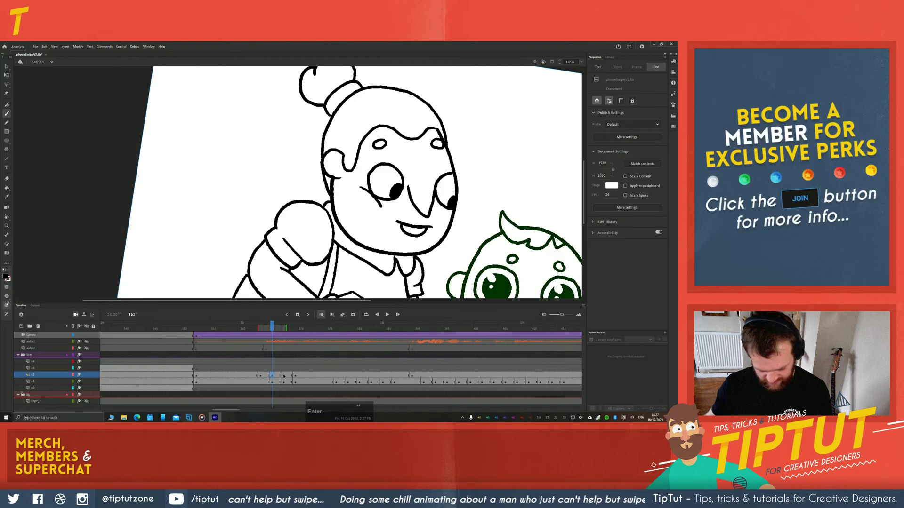
Move the woman's keyframe at frame 363 back to frame 361 and insert a blank keyframe at frame 363
left_click(260, 376)
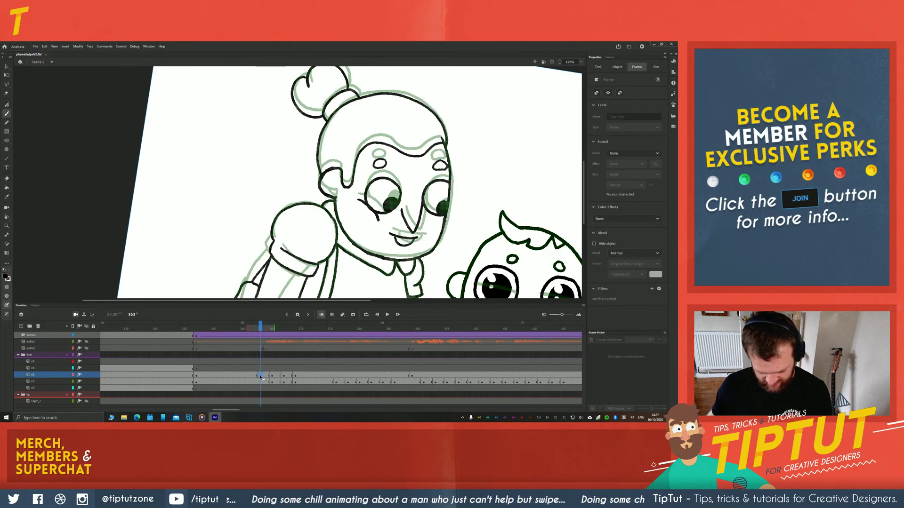
left_click_drag(250, 377, 259, 382)
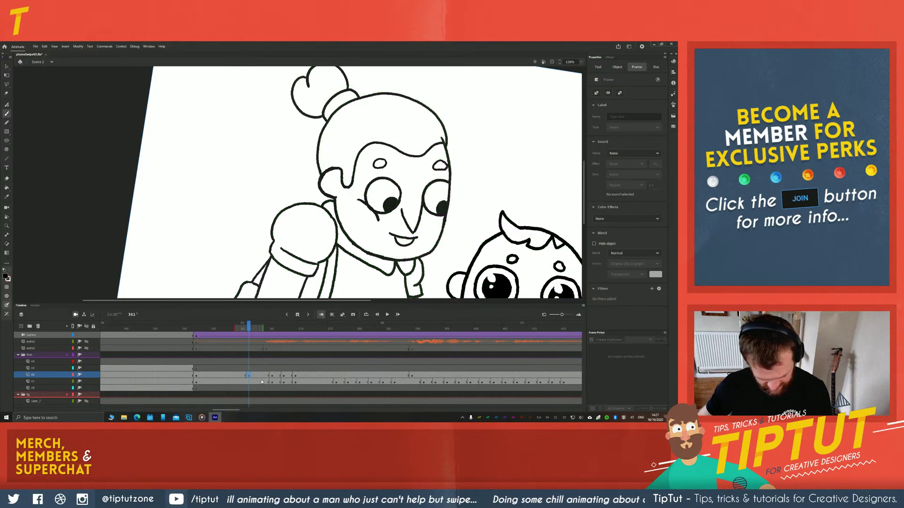
key("F7")
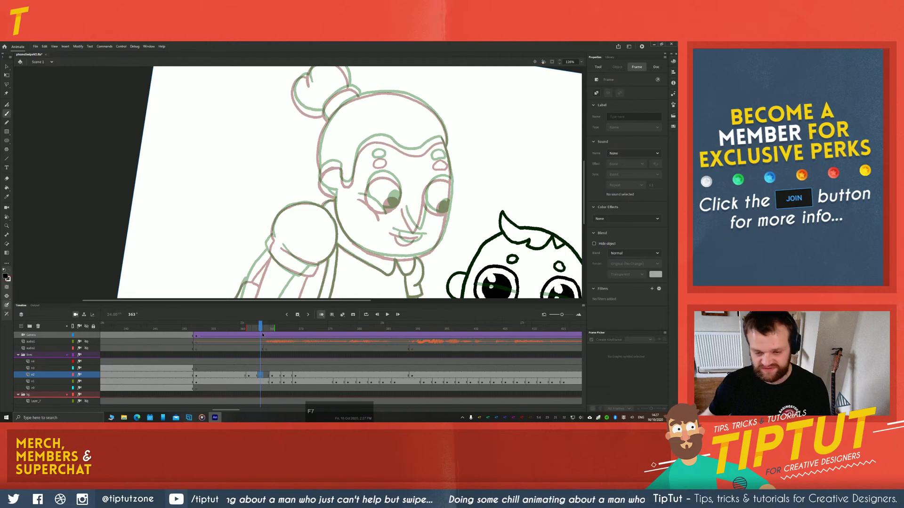
key("v")
left_click_drag(226, 234, 191, 197)
key("space")
left_click_drag(222, 269, 216, 244)
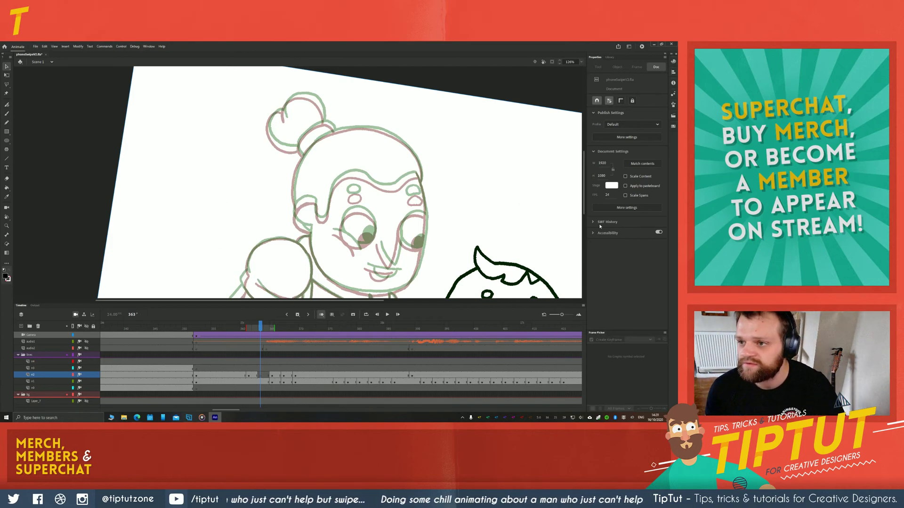
key("alt+Tab")
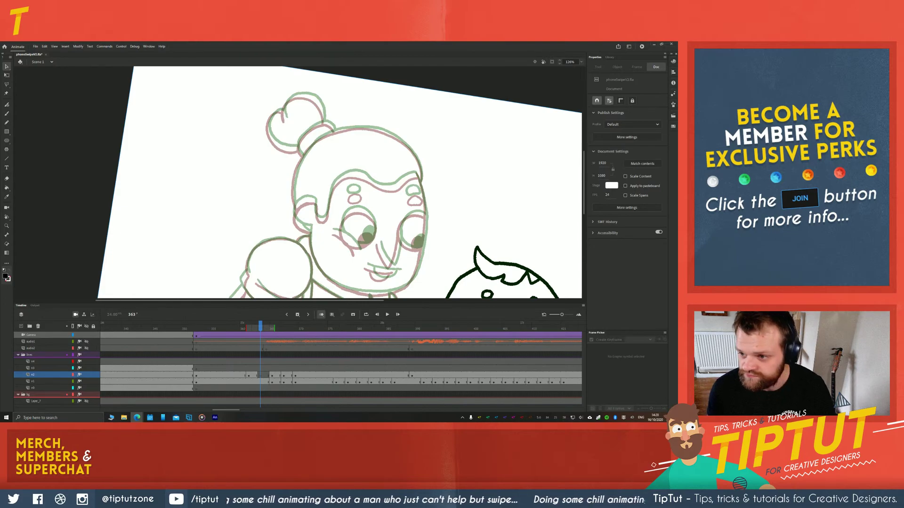
left_click(205, 249)
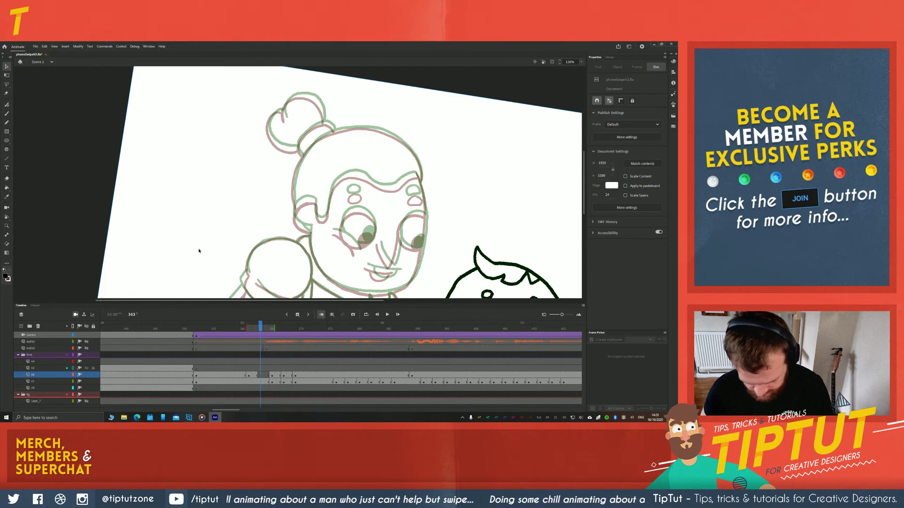
Draw the woman's near eye and its pupil between the onion-skinned drawings on frame 363, and fill the pupil black
key("b")
left_click_drag(202, 256, 202, 236)
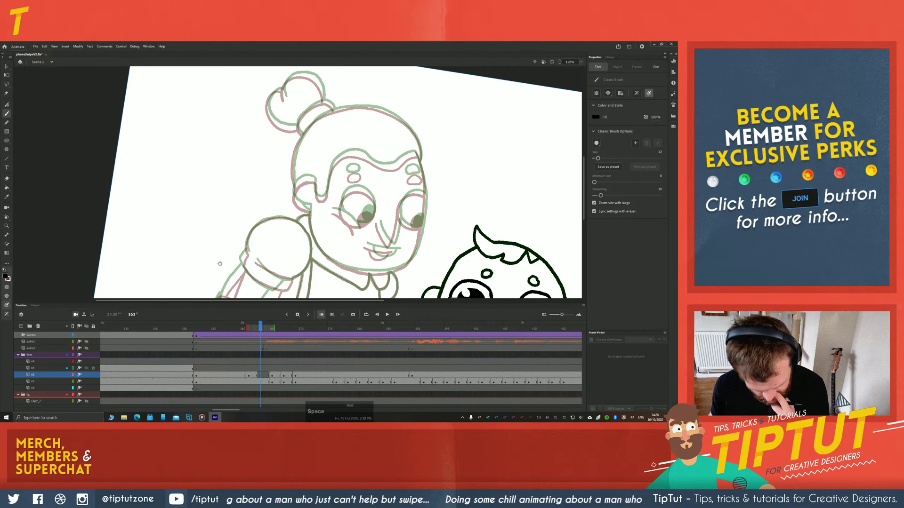
left_click_drag(261, 199, 261, 205)
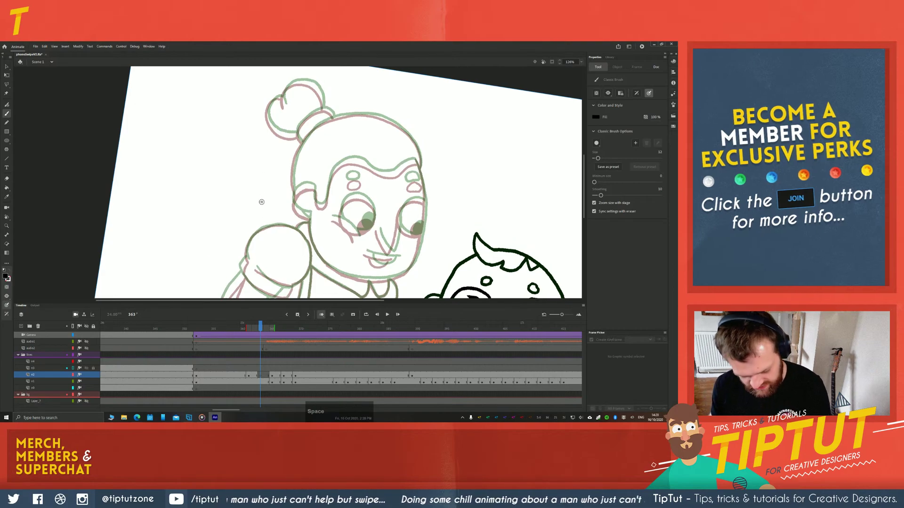
scroll(283, 197, "up", 1)
left_click_drag(293, 247, 265, 212)
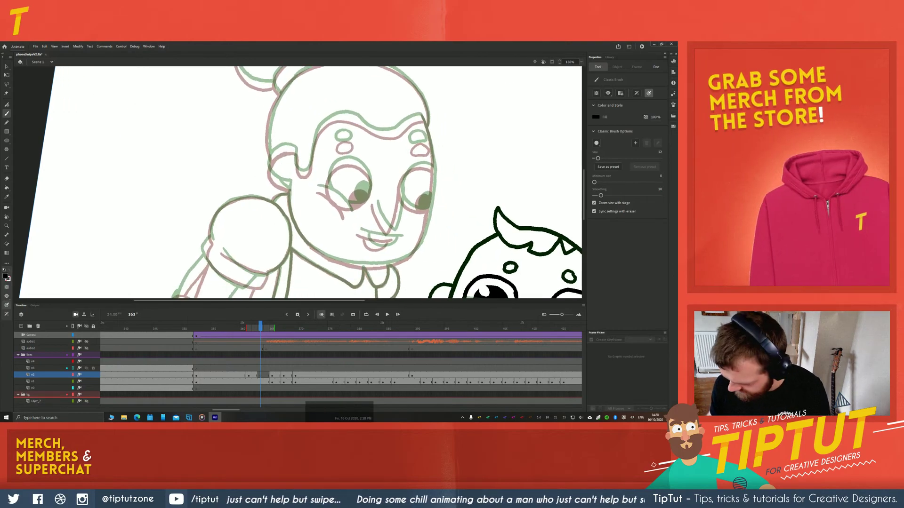
key("z")
key("b")
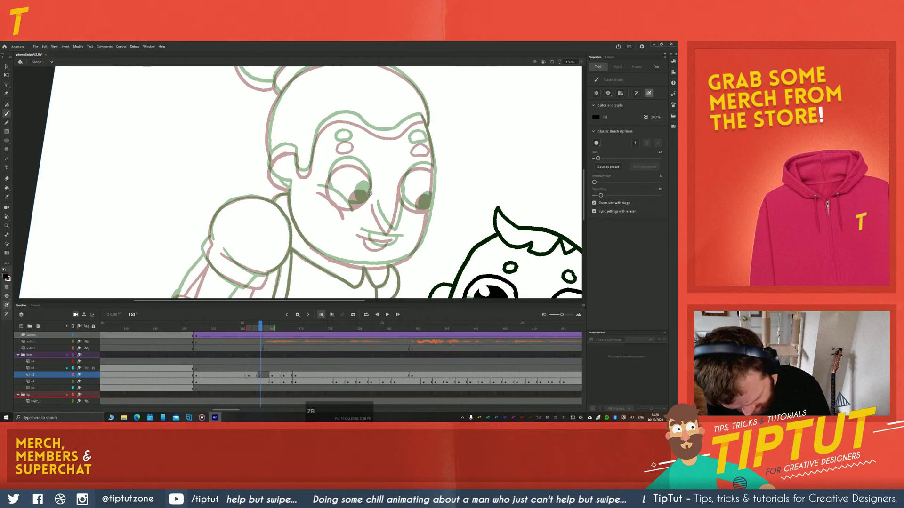
mouse_move(370, 193)
left_mouse_down()
mouse_move(339, 163)
mouse_move(326, 173)
mouse_move(329, 197)
left_mouse_up()
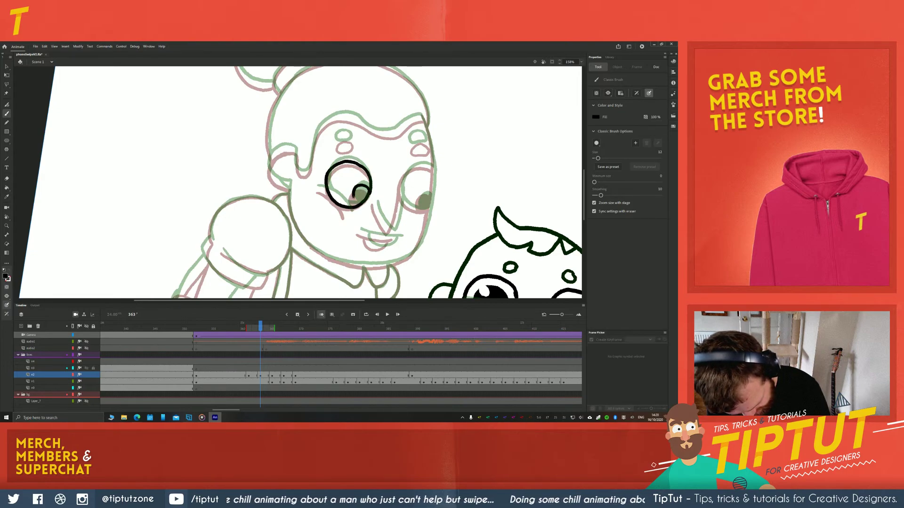
mouse_move(353, 198)
left_mouse_down()
mouse_move(357, 206)
mouse_move(354, 192)
left_mouse_up()
key("ctrl+z")
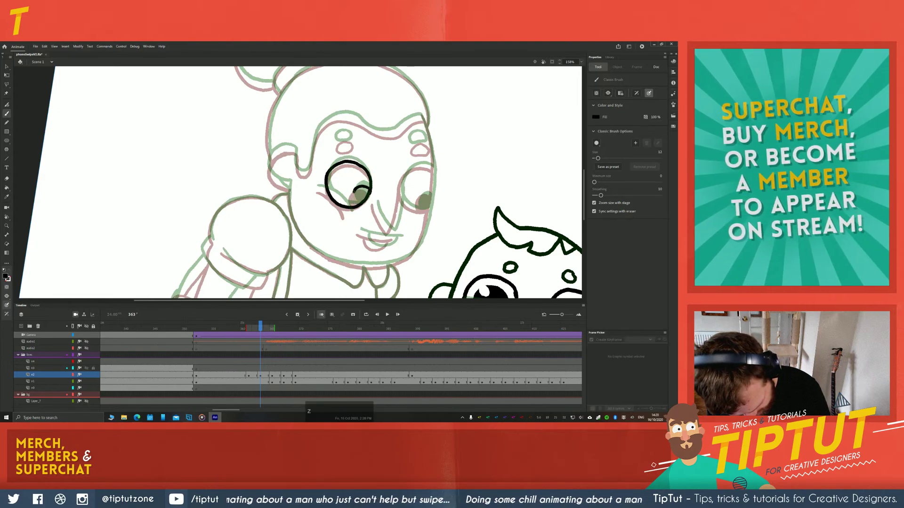
key("k")
left_click(361, 194)
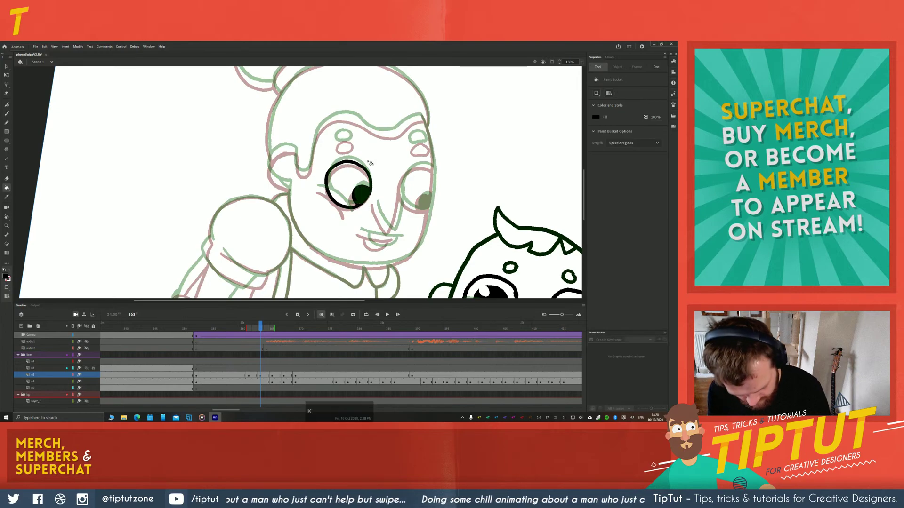
Draw the woman's far eye with its pupil and the adjoining face edge, and fill that pupil black
key("b")
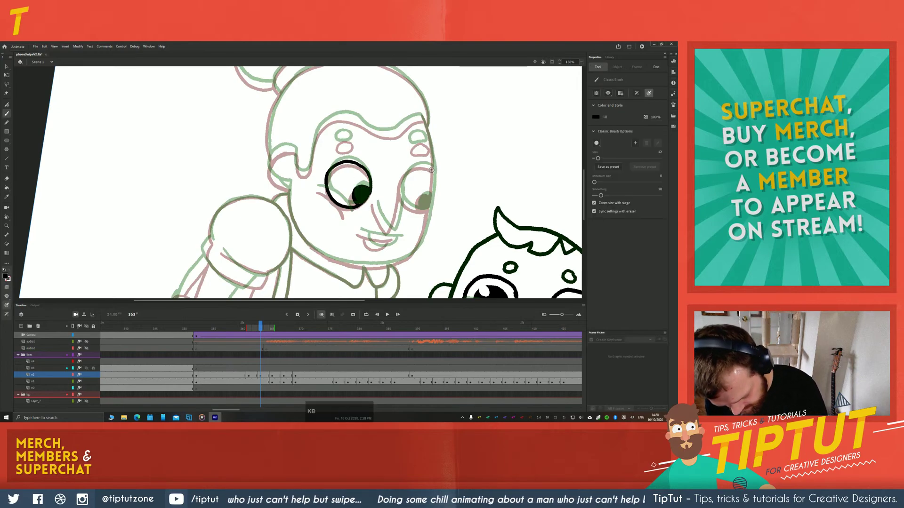
mouse_move(434, 171)
left_mouse_down()
mouse_move(418, 166)
mouse_move(401, 180)
mouse_move(404, 203)
mouse_move(432, 208)
left_mouse_up()
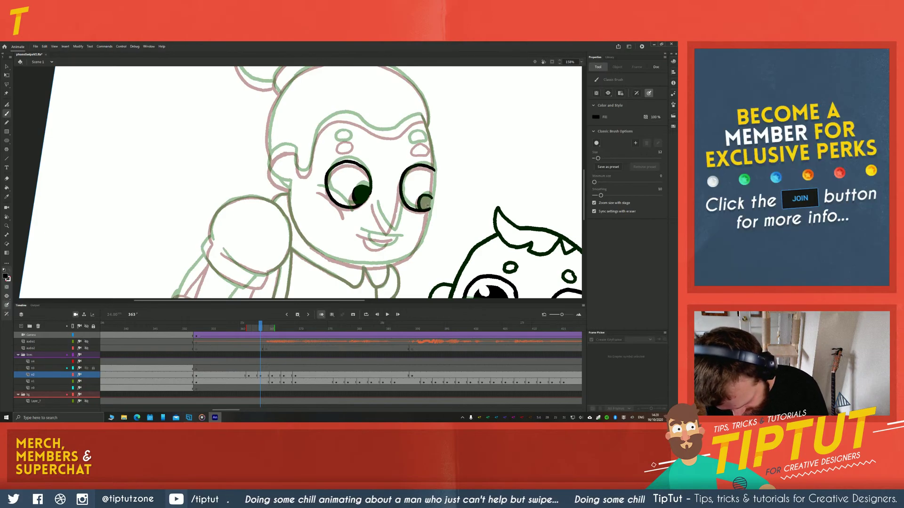
left_click_drag(433, 160, 426, 229)
key("k")
left_click(423, 204)
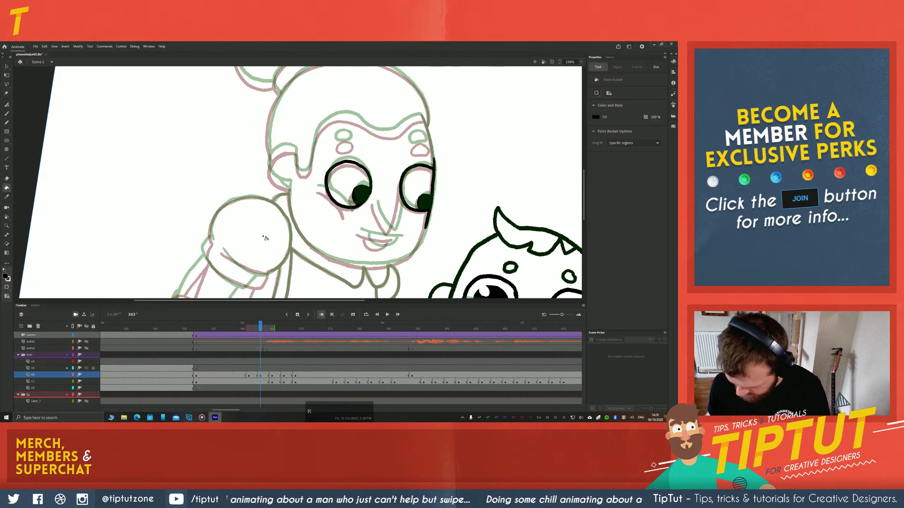
Draw the woman's two small oval eyebrows and the crease at the outer corner of her near eye
key("b")
key("space")
left_click_drag(337, 144, 350, 135)
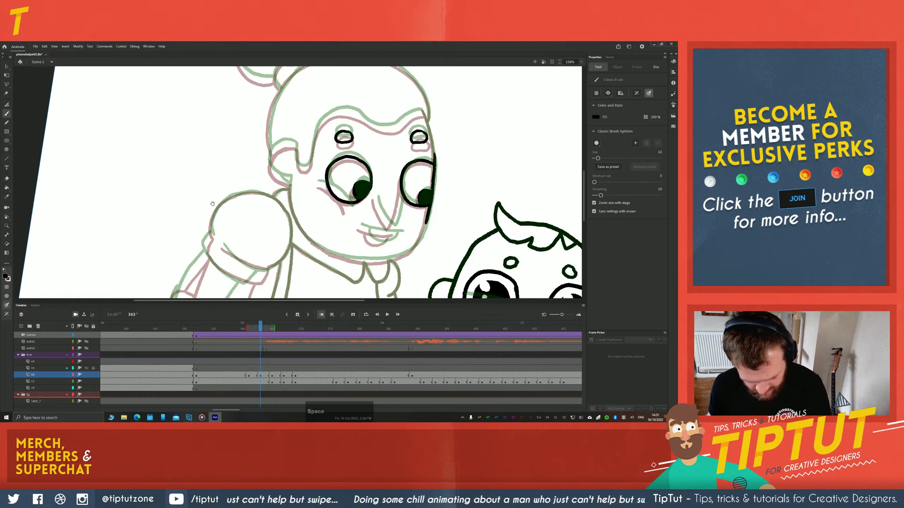
key("space")
left_click_drag(318, 185, 329, 149)
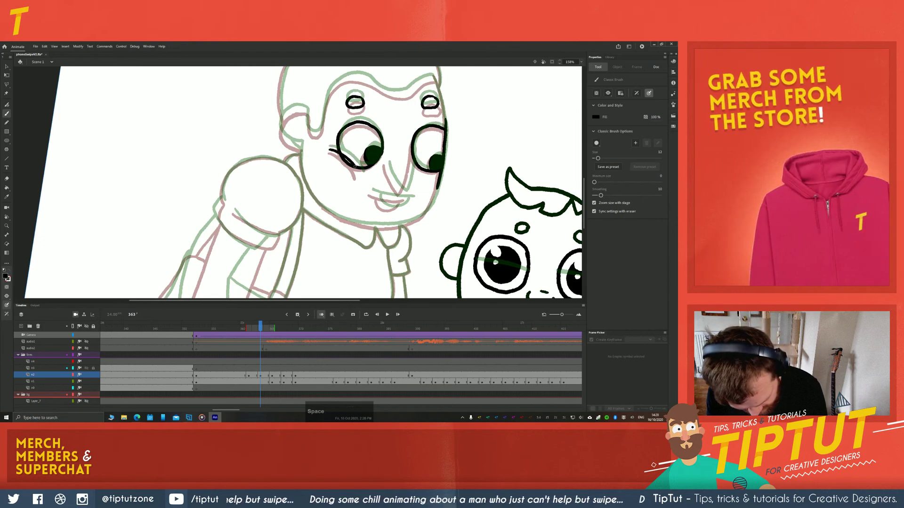
Erase the part of the woman's near-eye outline that overlaps the crease below it
key("ctrl+z")
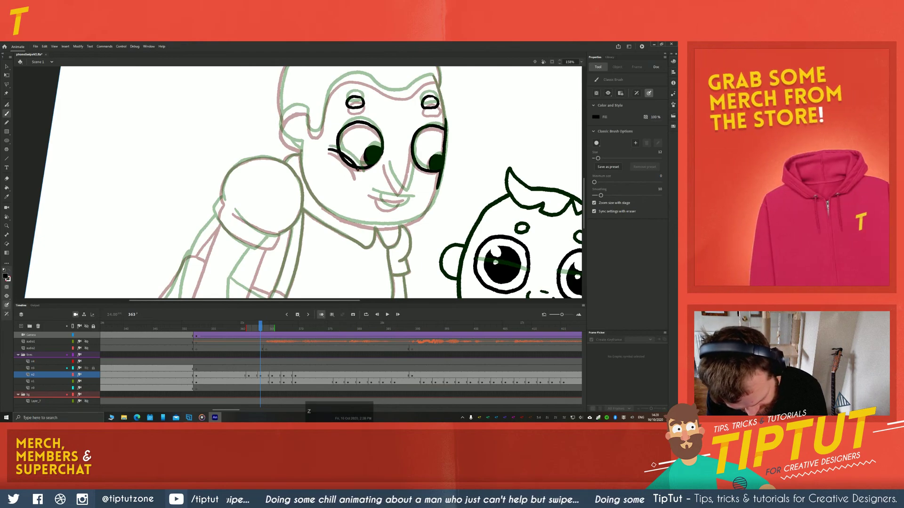
key("e")
mouse_move(346, 162)
left_mouse_down()
mouse_move(337, 155)
mouse_move(354, 172)
left_mouse_up()
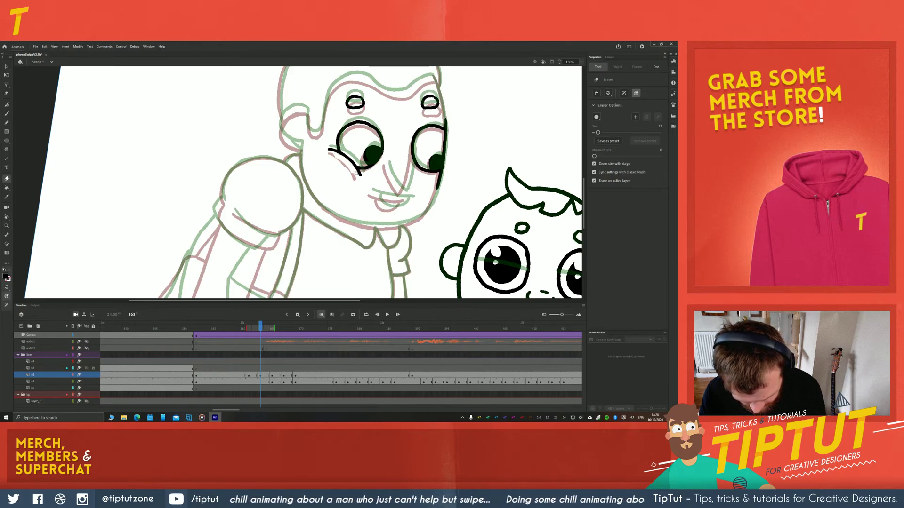
Draw the woman's pointed nose and her smiling mouth with its lower lip on frame 363
key("b")
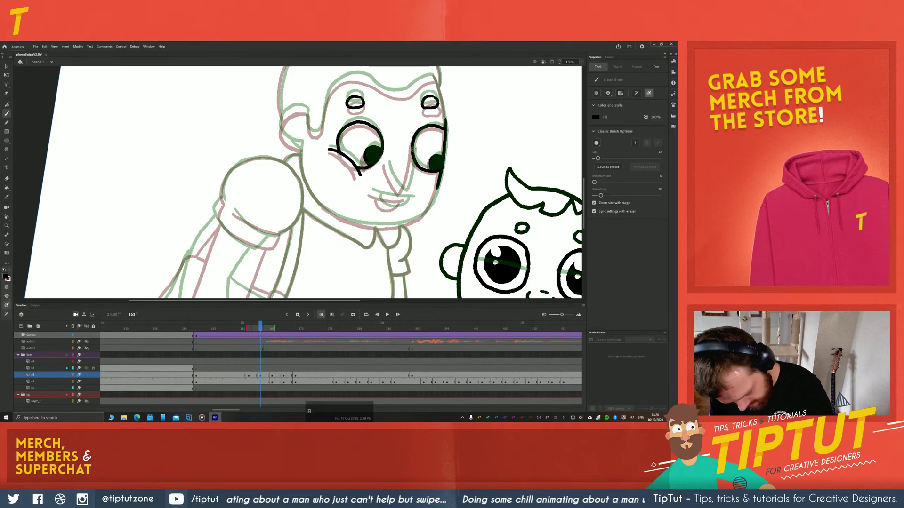
left_click_drag(413, 149, 403, 193)
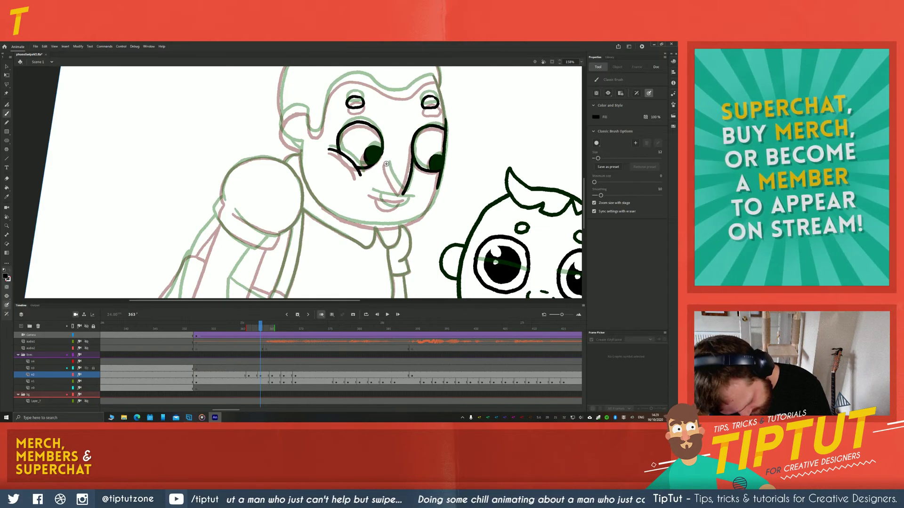
left_click_drag(386, 163, 396, 188)
key("ctrl+z")
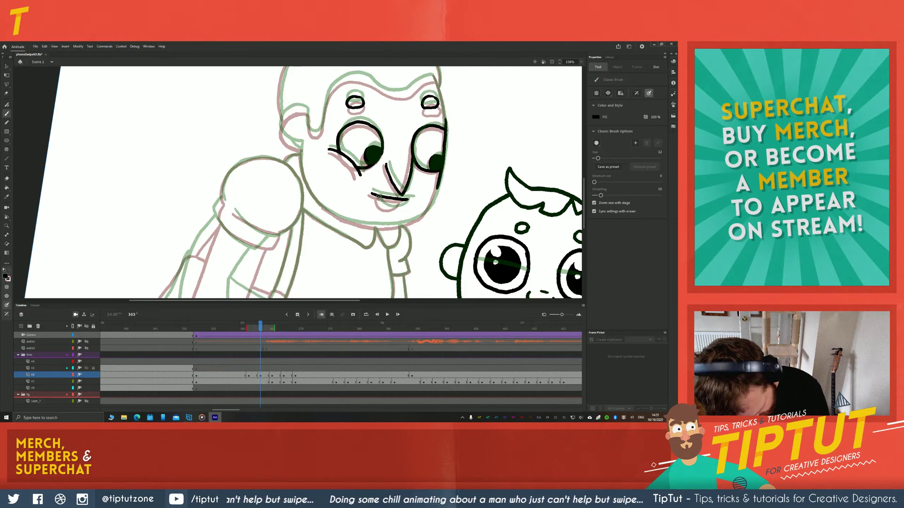
Draw the woman's ear and her jawline from the ear around the chin to the far side of her face
left_click_drag(255, 205, 277, 225)
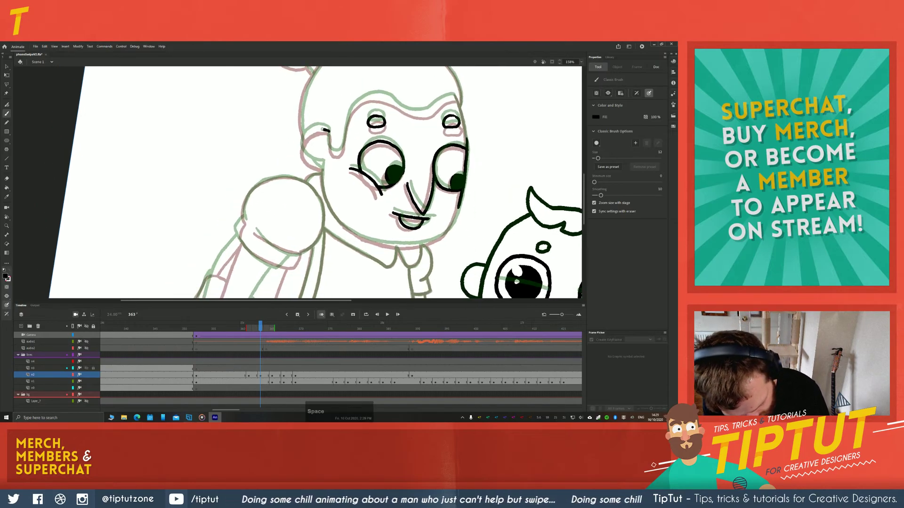
mouse_move(323, 129)
left_mouse_down()
mouse_move(302, 147)
mouse_move(322, 164)
mouse_move(351, 232)
left_mouse_up()
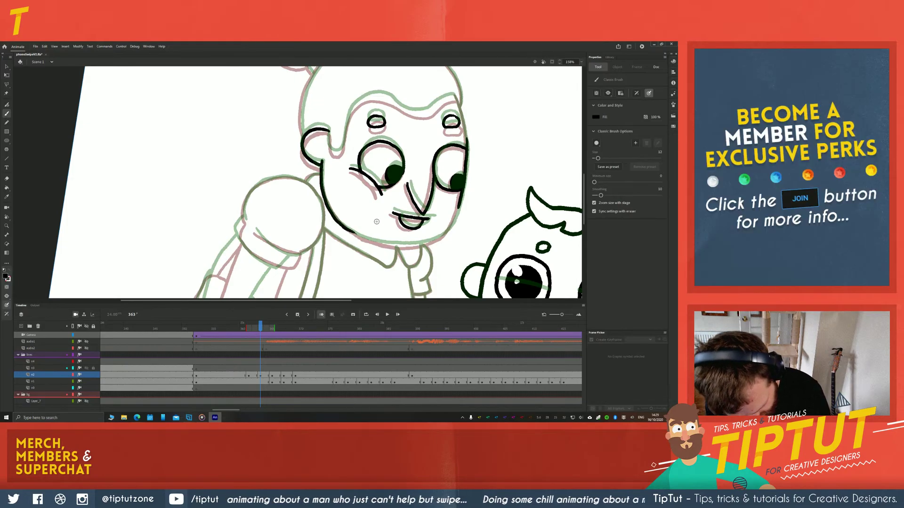
key("r")
mouse_move(212, 250)
left_mouse_down()
mouse_move(210, 187)
mouse_move(225, 205)
mouse_move(238, 182)
mouse_move(330, 268)
left_mouse_up()
key("b")
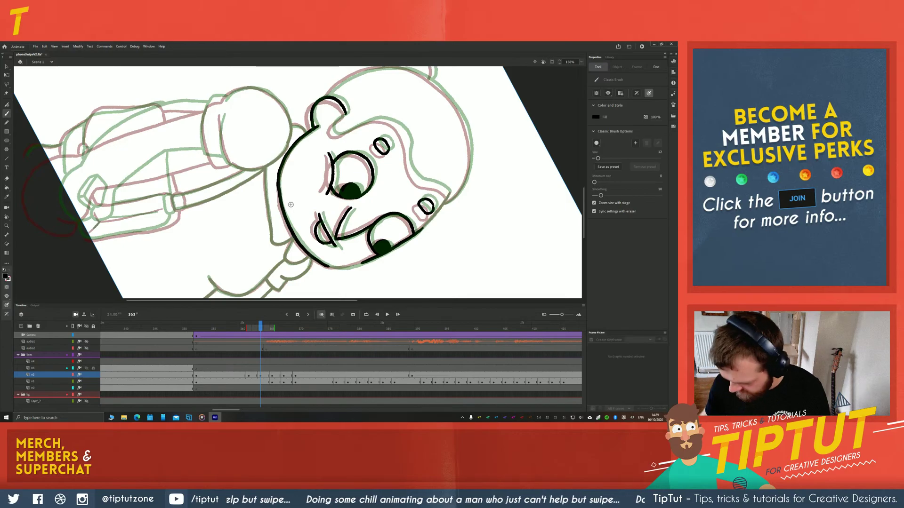
key("shift+h")
left_click_drag(290, 205, 323, 193)
key("b")
key("b")
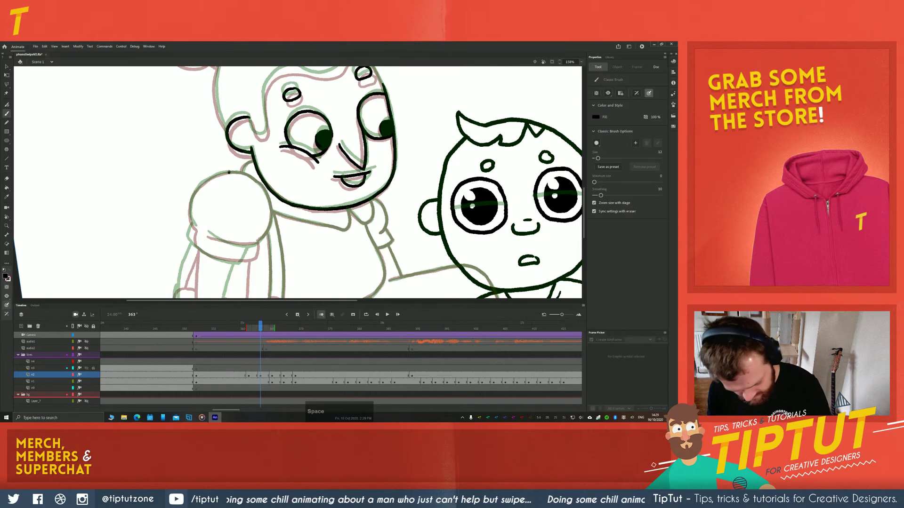
Draw the woman's wavy hairline from in front of her ear across the forehead
left_click_drag(242, 140, 291, 211)
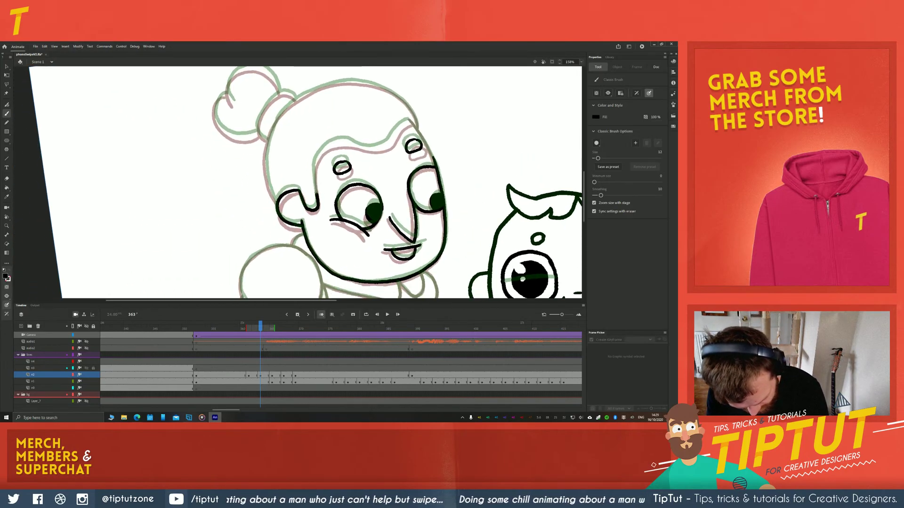
mouse_move(317, 195)
left_mouse_down()
mouse_move(314, 166)
mouse_move(325, 149)
mouse_move(393, 143)
mouse_move(410, 122)
left_mouse_up()
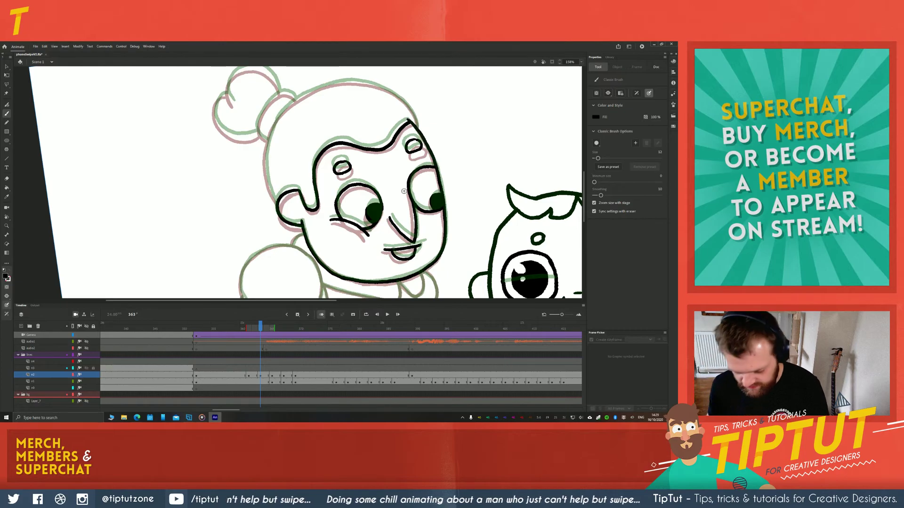
key("b")
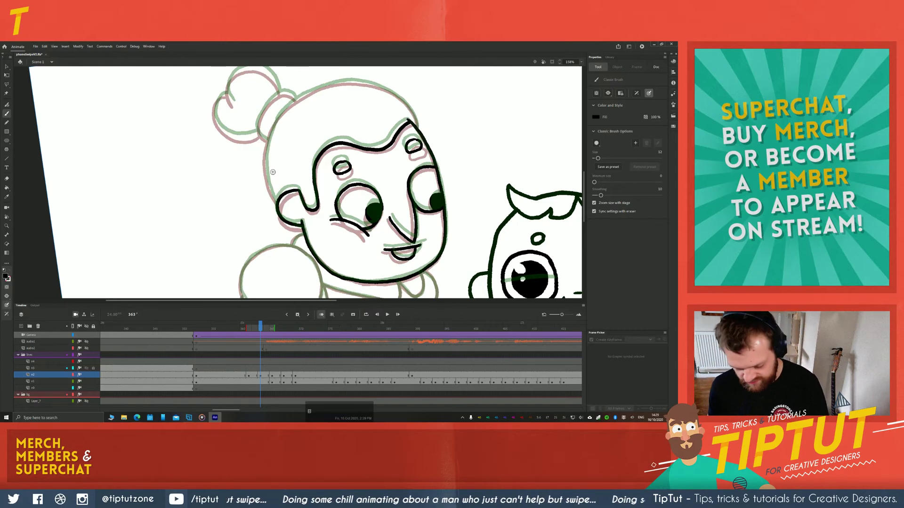
Draw the front of the woman's head outline from the forehead edge up toward the hair bun
key("space")
mouse_move(413, 123)
left_mouse_down()
mouse_move(439, 162)
mouse_move(423, 136)
left_mouse_up()
key("shift+space")
mouse_move(337, 181)
left_mouse_down()
mouse_move(309, 211)
mouse_move(245, 174)
left_mouse_up()
key("b")
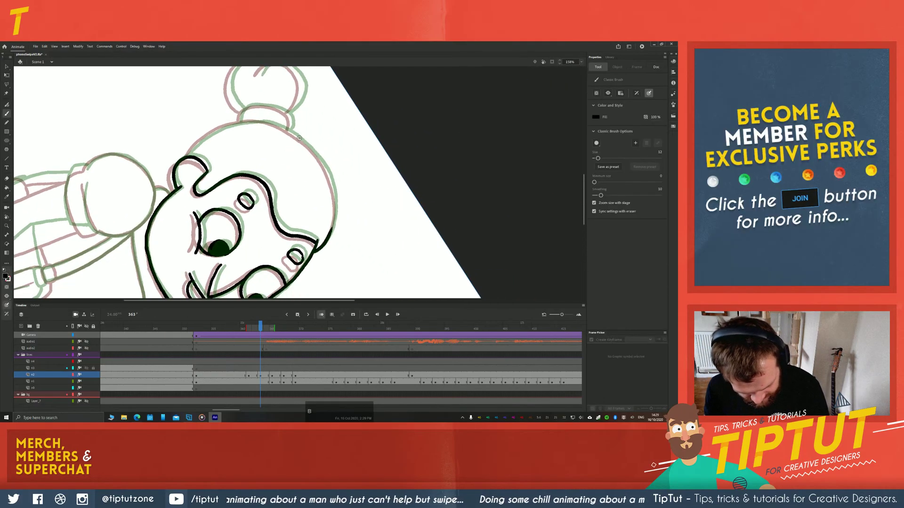
mouse_move(298, 137)
left_mouse_down()
mouse_move(332, 193)
mouse_move(324, 243)
left_mouse_up()
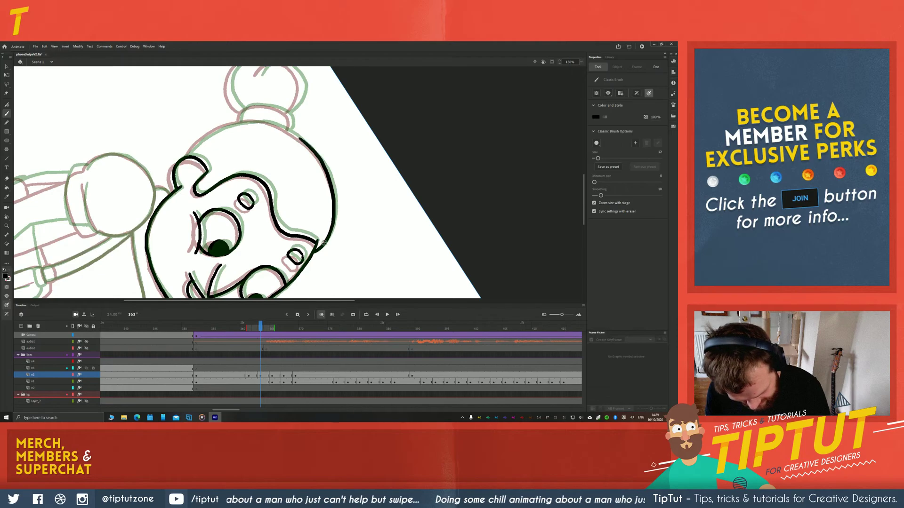
Draw the back of the woman's head outline from the crown down to her ear
key("shift+space")
left_click_drag(258, 153, 298, 133)
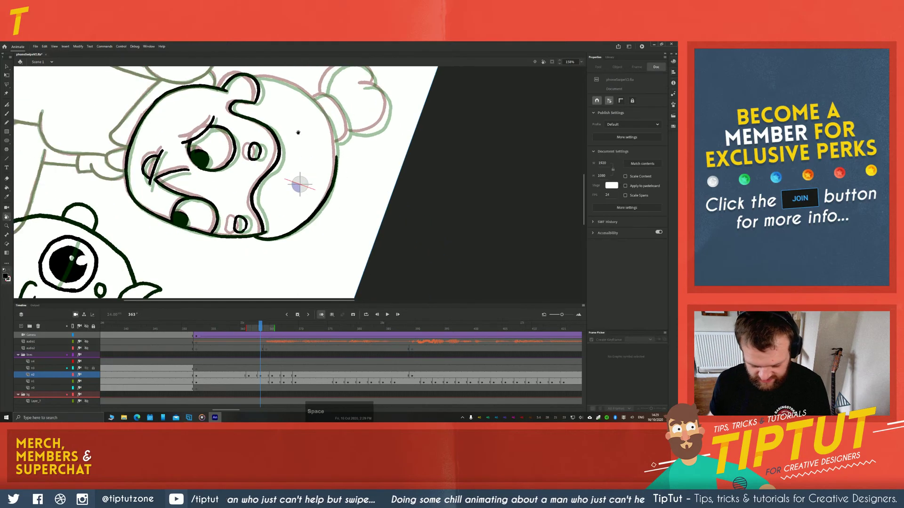
key("space")
mouse_move(283, 98)
left_mouse_down()
mouse_move(264, 159)
mouse_move(281, 148)
mouse_move(296, 163)
mouse_move(316, 223)
left_mouse_up()
key("b")
key("r")
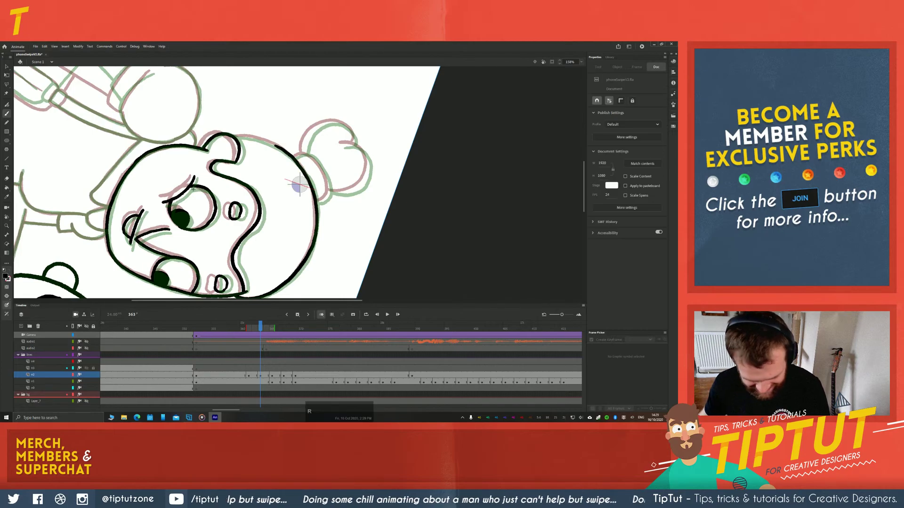
left_click_drag(207, 167, 238, 119)
key("space")
left_click_drag(275, 142, 281, 195)
key("b")
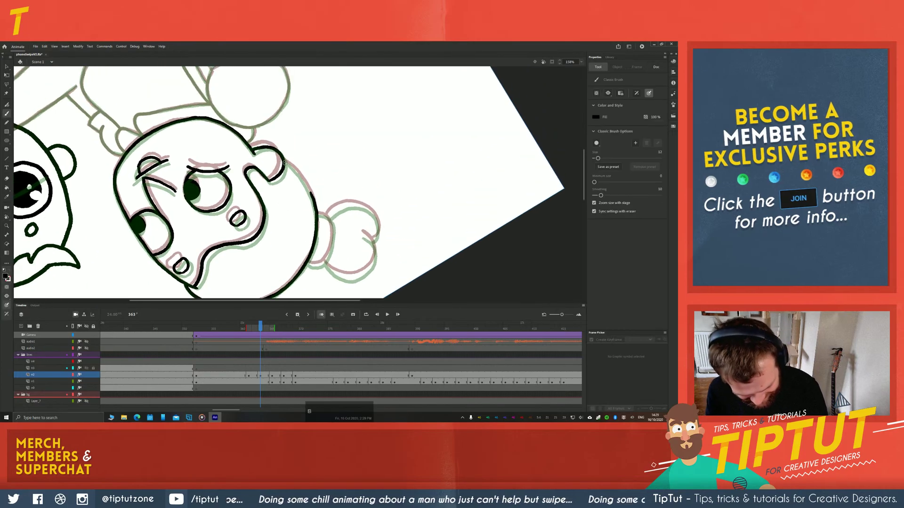
left_click_drag(283, 162, 292, 166)
key("z")
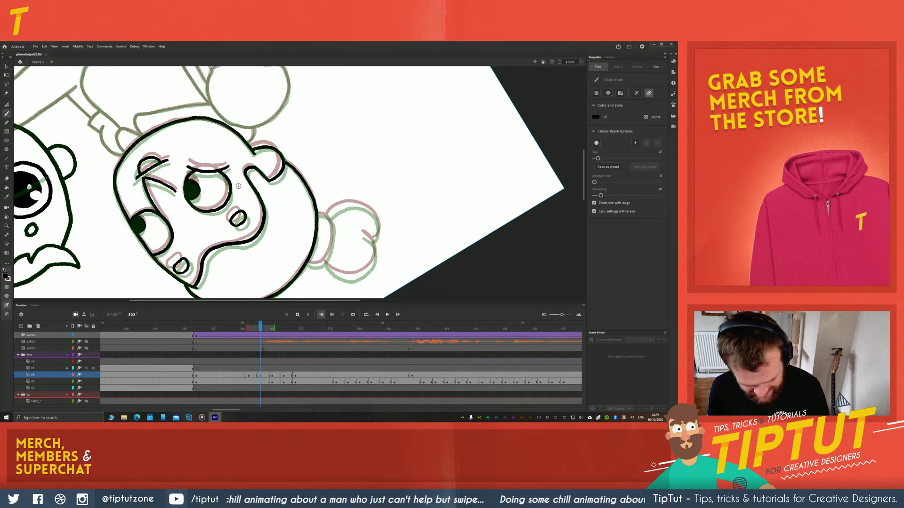
Draw the sides and upper edge of the hair band where the bun joins the woman's head
key("space")
mouse_move(317, 215)
left_mouse_down()
mouse_move(314, 206)
mouse_move(330, 227)
mouse_move(313, 257)
left_mouse_up()
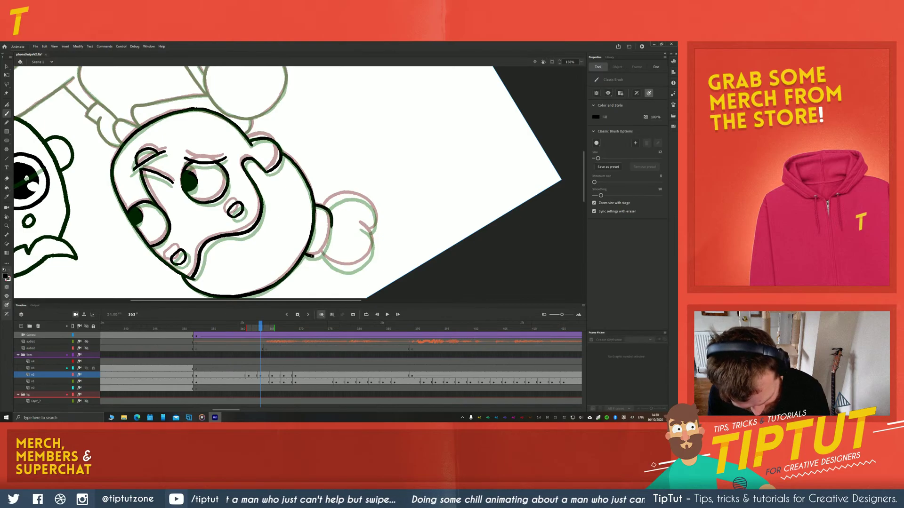
left_click_drag(331, 219, 321, 257)
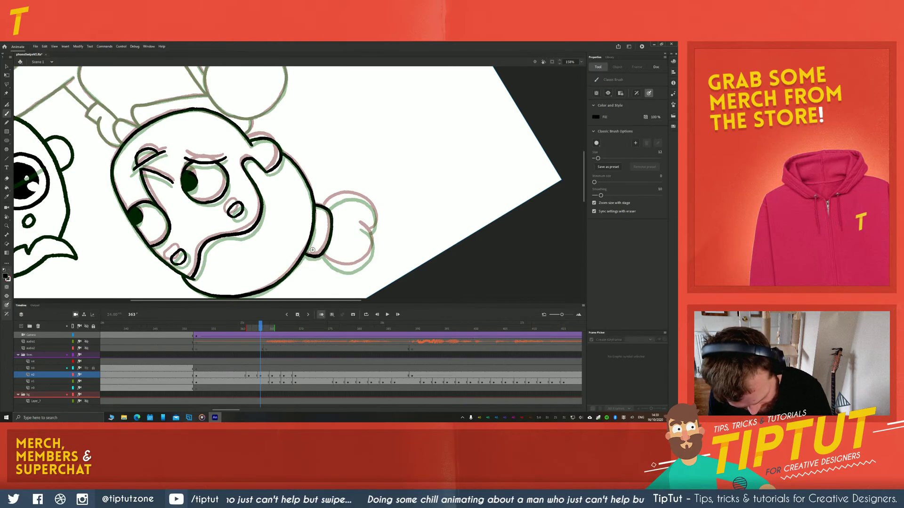
Draw the two rounded lobes of the woman's hair bun above the band, ending in the small notch between them
mouse_move(327, 205)
left_mouse_down()
mouse_move(352, 196)
mouse_move(373, 209)
mouse_move(374, 228)
mouse_move(362, 226)
mouse_move(373, 248)
mouse_move(358, 264)
left_mouse_up()
key("z")
key("r")
mouse_move(318, 141)
left_mouse_down()
mouse_move(258, 198)
mouse_move(246, 196)
mouse_move(303, 160)
mouse_move(301, 222)
left_mouse_up()
key("space")
key("b")
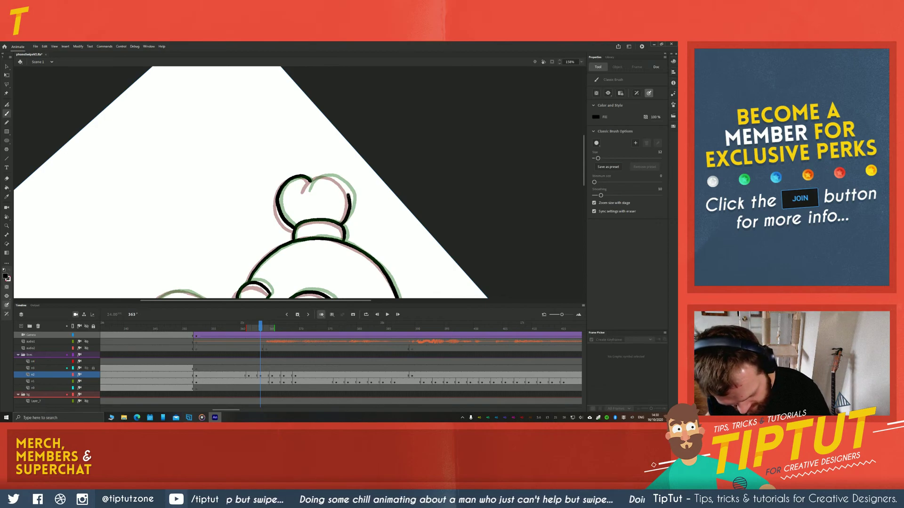
key("z")
mouse_move(339, 180)
left_mouse_down()
mouse_move(349, 205)
mouse_move(343, 223)
left_mouse_up()
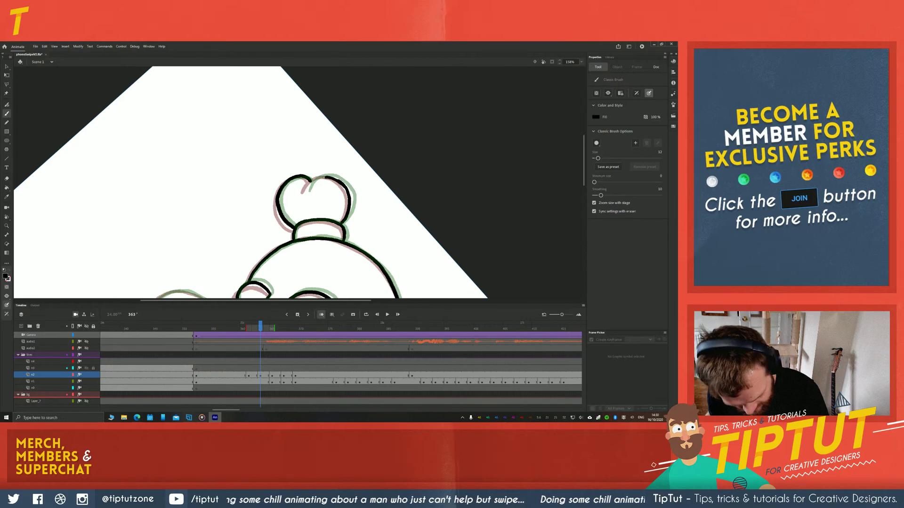
left_click_drag(337, 180, 308, 188)
Draw the short nape line between the woman's head and her near shoulder
key("space")
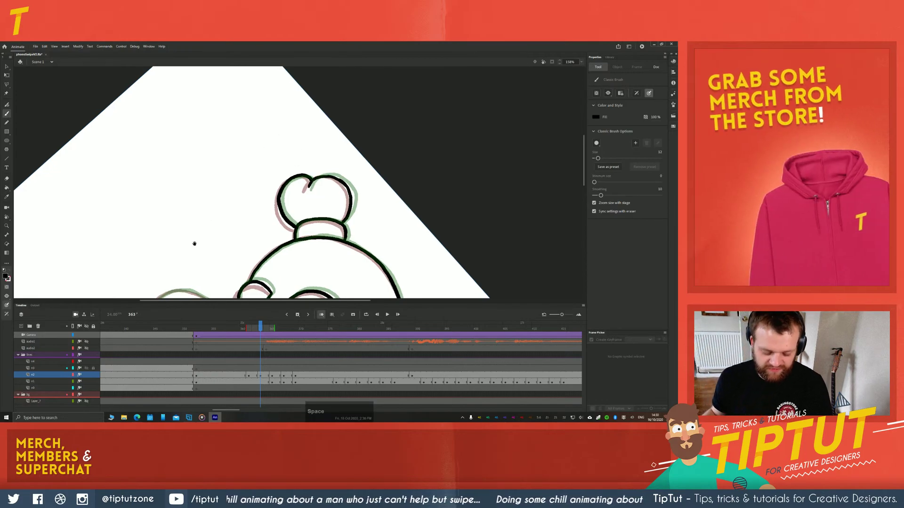
left_click_drag(168, 295, 220, 195)
key("space")
left_click_drag(228, 249, 231, 208)
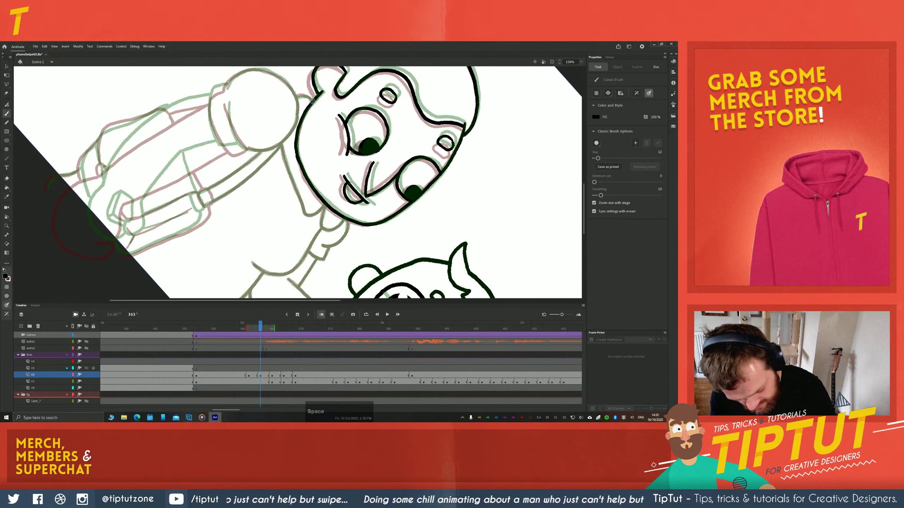
key("z")
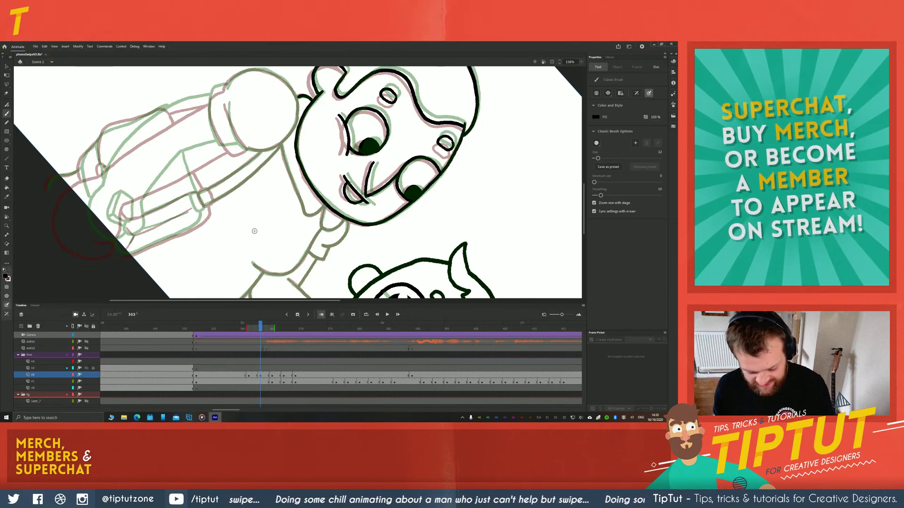
Trace the woman's shirt collar beneath her chin and the small sleeve of her far arm
left_click_drag(281, 145, 306, 214)
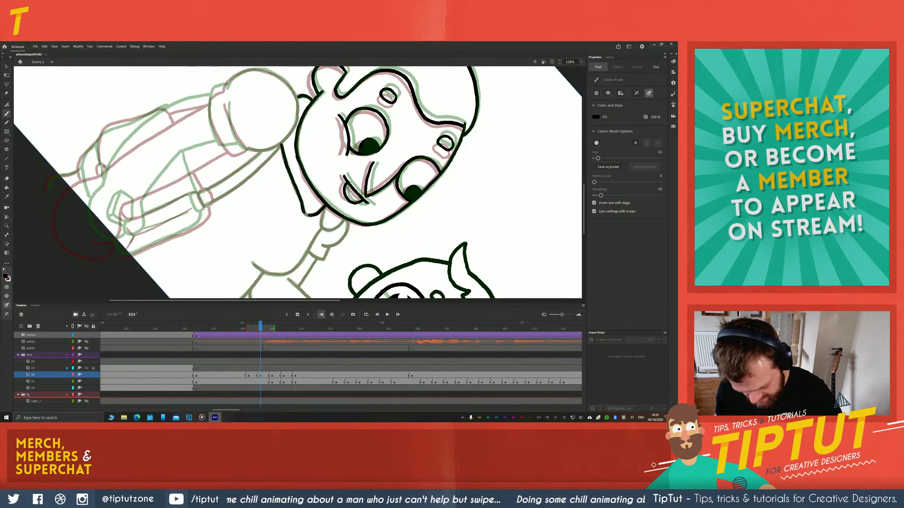
mouse_move(326, 205)
left_mouse_down()
mouse_move(322, 225)
mouse_move(338, 226)
mouse_move(217, 155)
mouse_move(215, 213)
mouse_move(314, 142)
mouse_move(306, 184)
left_mouse_up()
key("ctrl+z")
key("shift+h")
key("b")
key("ctrl+z")
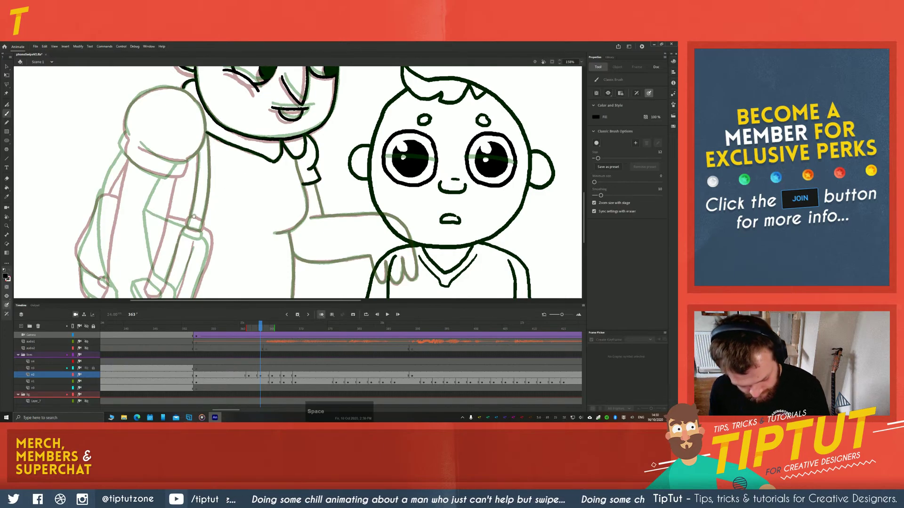
Draw the rounded outline of the woman's near shoulder between the onion-skinned drawings
left_click_drag(127, 200, 217, 279)
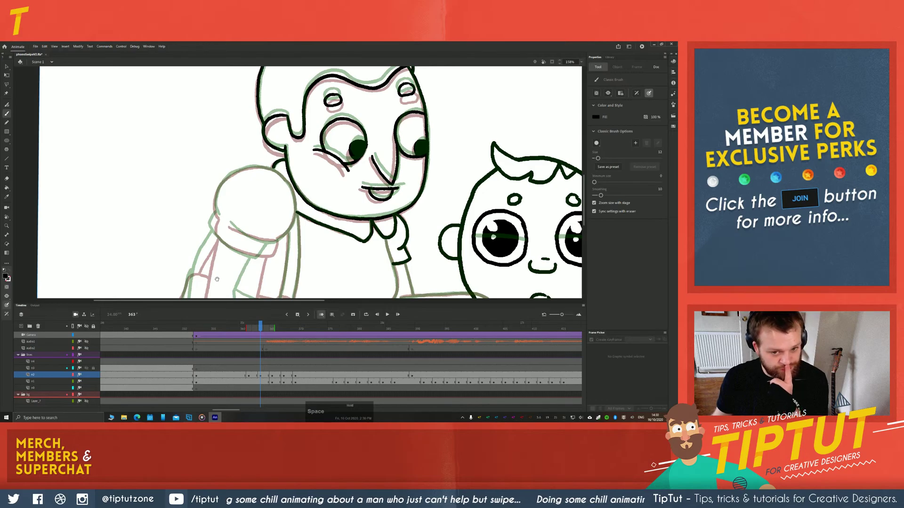
mouse_move(183, 224)
left_mouse_down()
mouse_move(231, 209)
mouse_move(304, 224)
mouse_move(321, 214)
mouse_move(316, 162)
mouse_move(300, 153)
left_mouse_up()
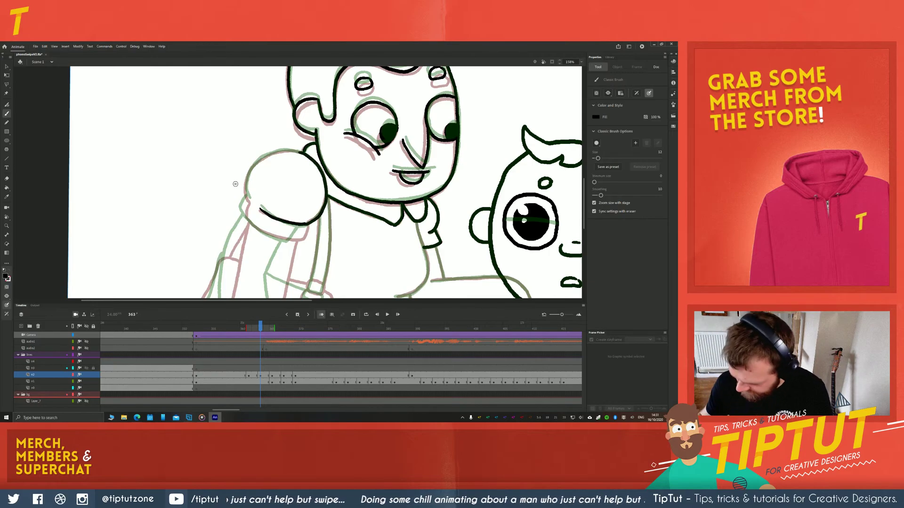
key("r")
mouse_move(237, 163)
left_mouse_down()
mouse_move(249, 140)
mouse_move(322, 138)
mouse_move(335, 158)
mouse_move(331, 198)
left_mouse_up()
key("b")
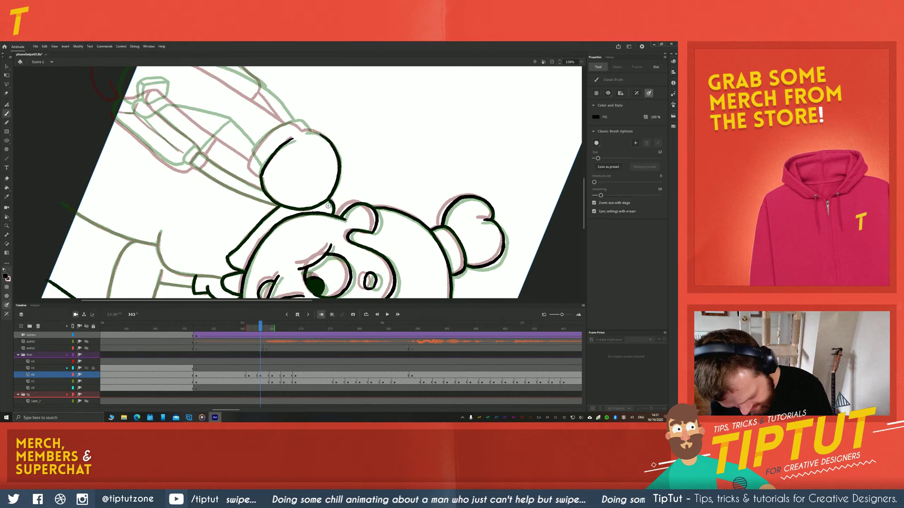
Draw the cuff of the woman's near sleeve along the lower edge of the rounded shoulder and tidy its lines
key("r")
mouse_move(294, 107)
left_mouse_down()
mouse_move(347, 123)
mouse_move(365, 145)
mouse_move(351, 196)
left_mouse_up()
key("b")
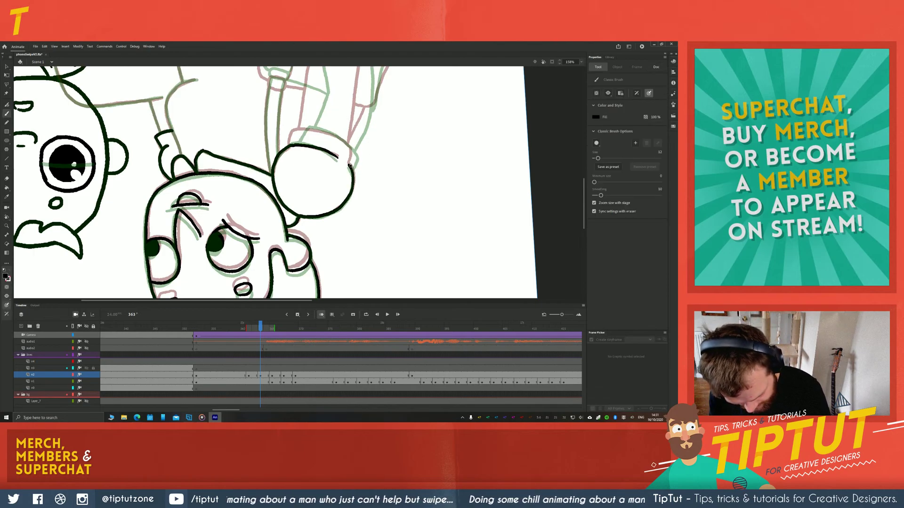
key("z")
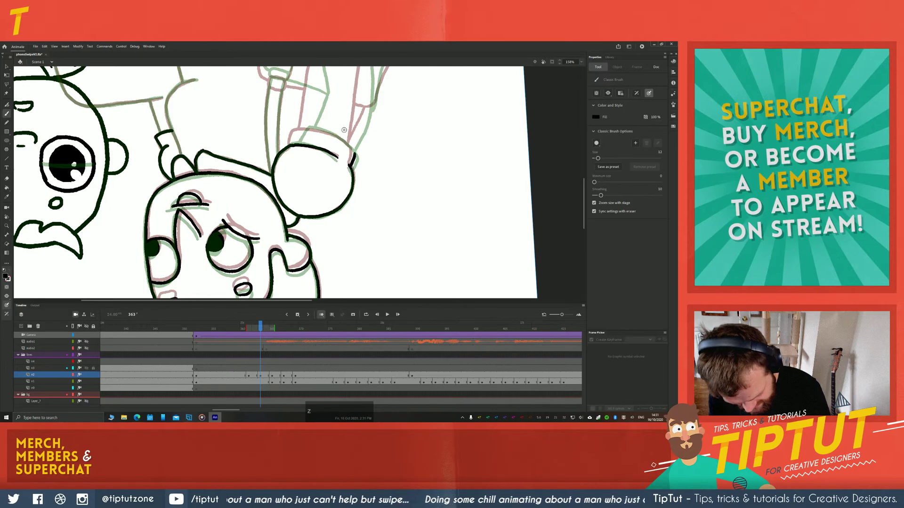
mouse_move(353, 153)
left_mouse_down()
mouse_move(288, 127)
mouse_move(302, 128)
mouse_move(297, 149)
left_mouse_up()
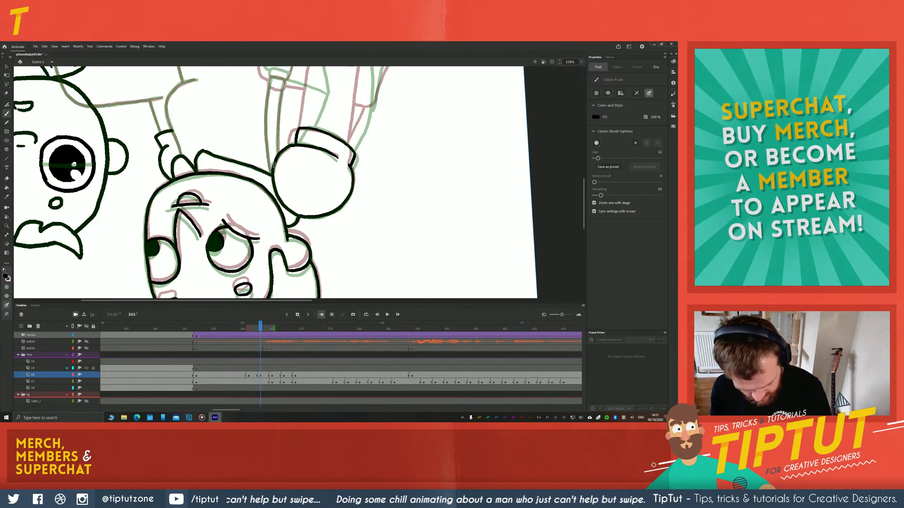
key("e")
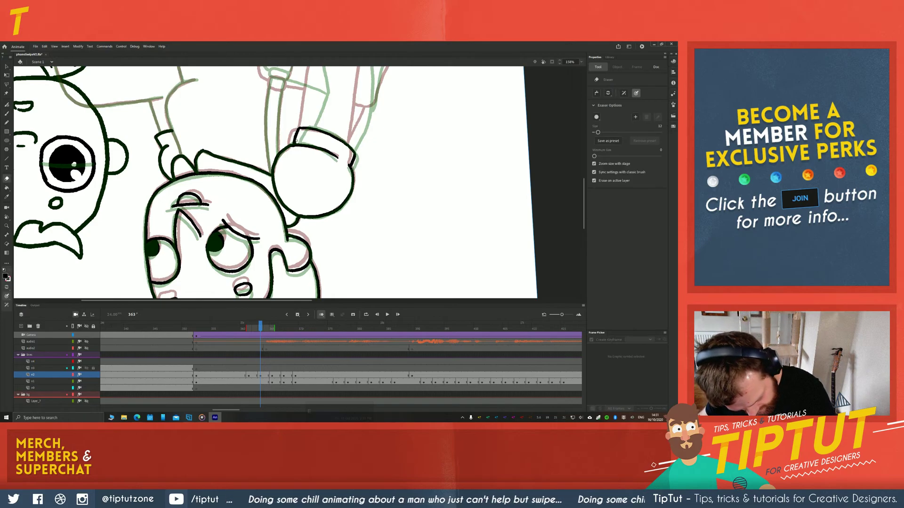
key("r")
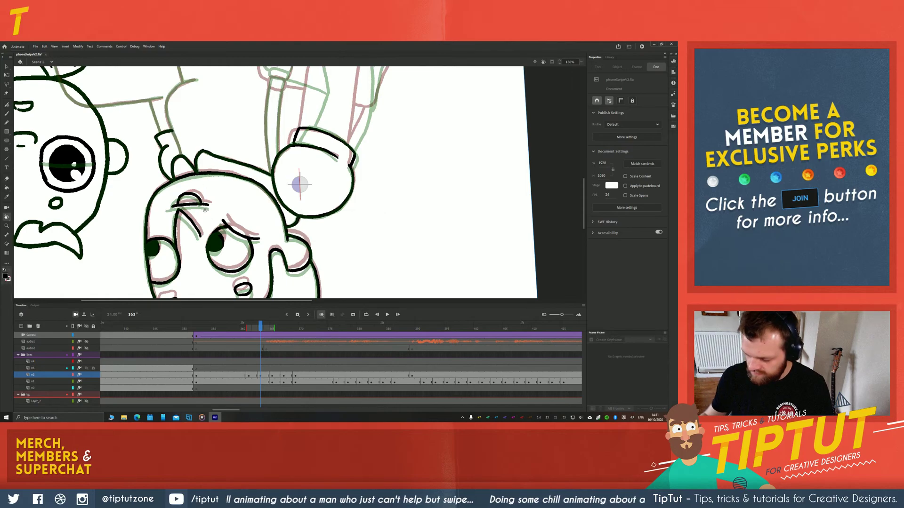
Draw the inner edge of the woman's near arm from the sleeve cuff down towards her hand
key("r")
left_click(383, 170)
left_click_drag(174, 237, 503, 95)
key("space")
left_click_drag(273, 170, 109, 167)
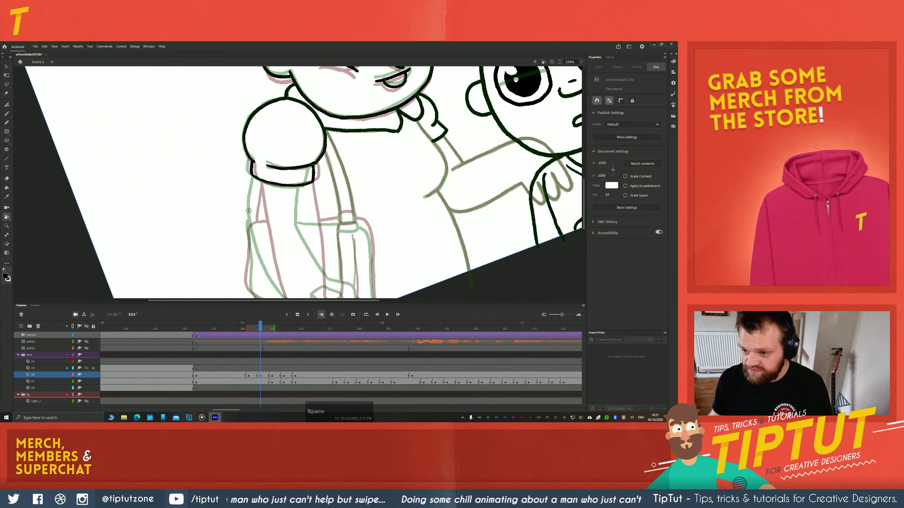
key("b")
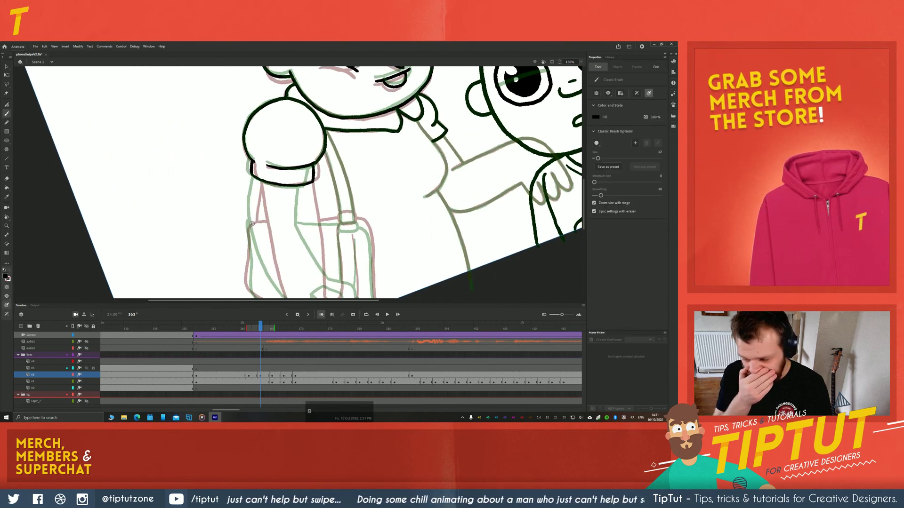
key("space")
left_click_drag(222, 250, 230, 181)
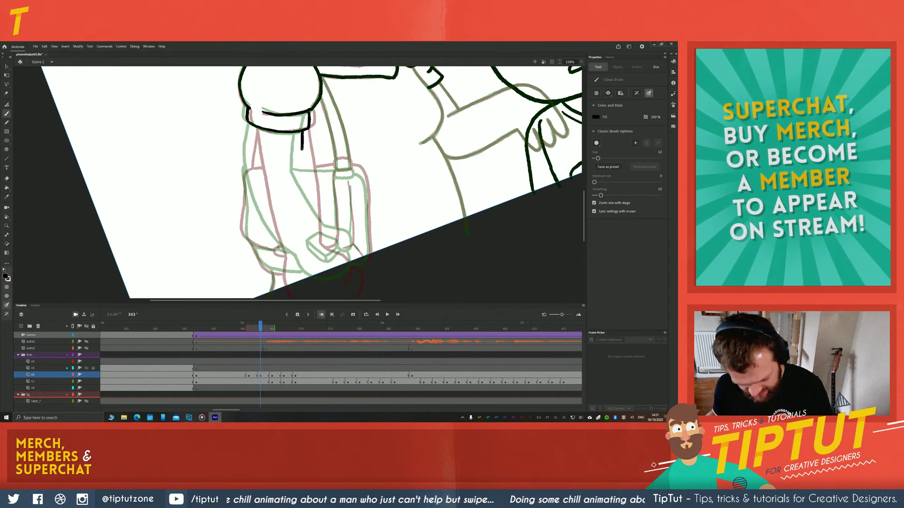
left_click_drag(302, 133, 301, 167)
key("z")
key("ctrl+z")
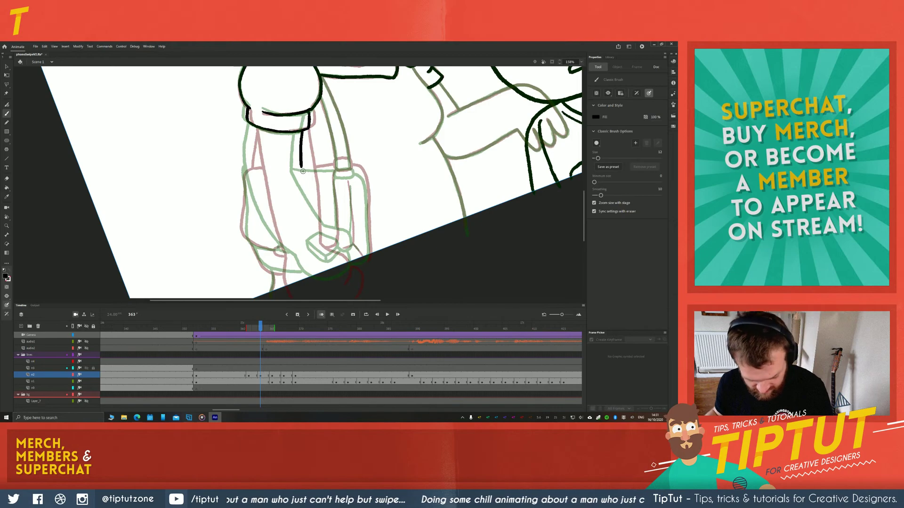
key("space")
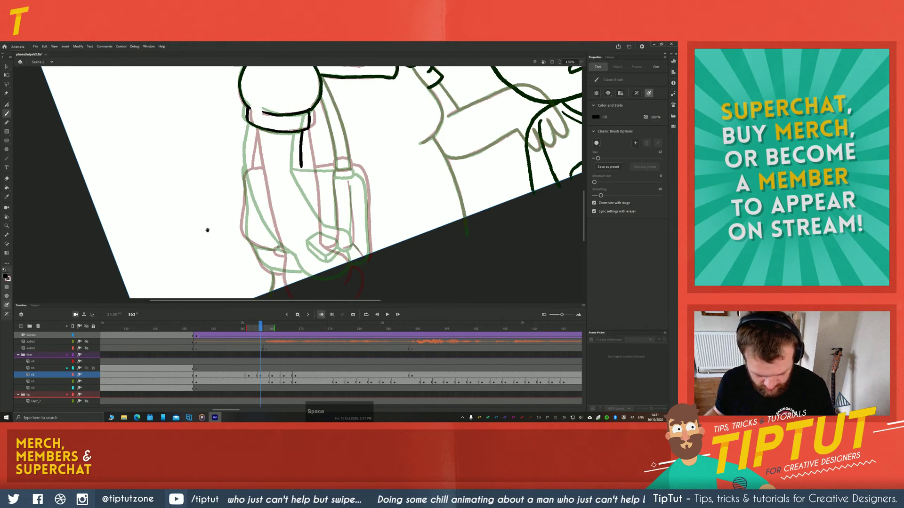
left_click_drag(204, 228, 231, 179)
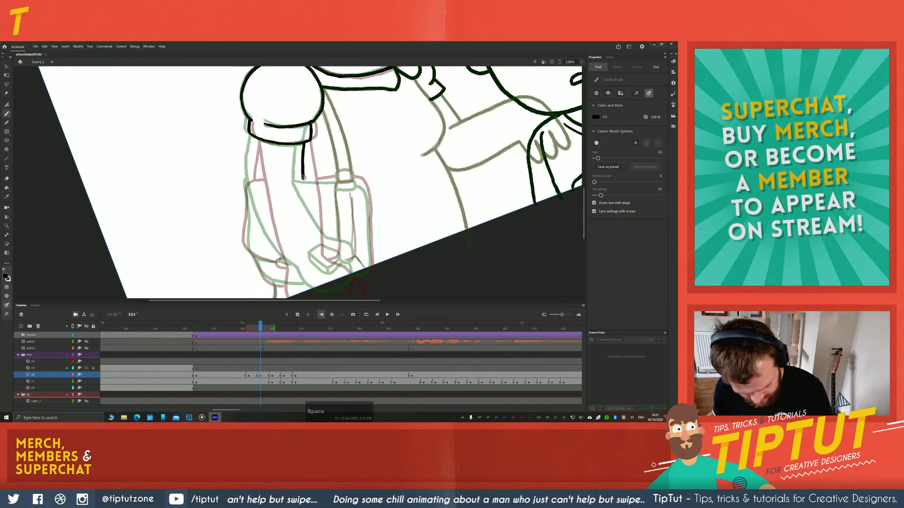
left_click_drag(304, 180, 331, 234)
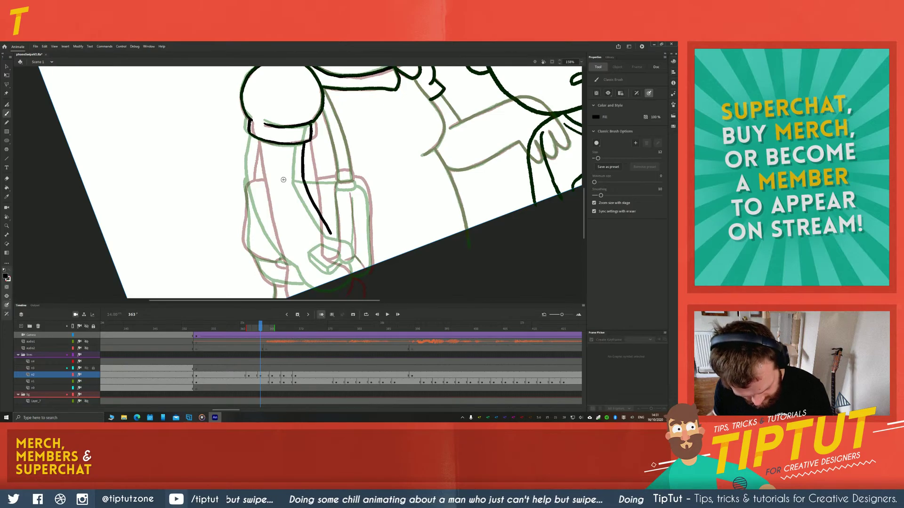
Draw the outer edge of the woman's near arm, curving from the sleeve cuff to the wrist
mouse_move(256, 144)
left_mouse_down()
mouse_move(259, 198)
mouse_move(284, 250)
left_mouse_up()
key("ctrl+z")
key("ctrl+z")
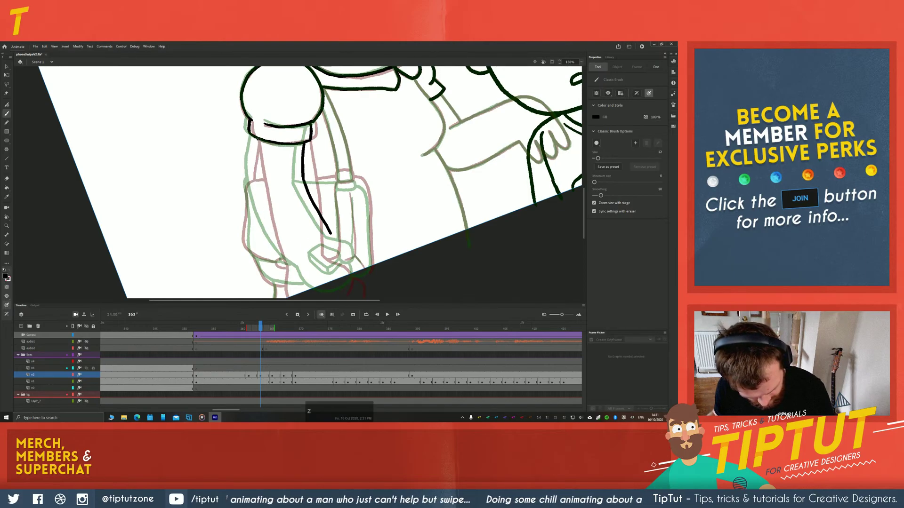
mouse_move(257, 139)
left_mouse_down()
mouse_move(259, 194)
mouse_move(284, 248)
left_mouse_up()
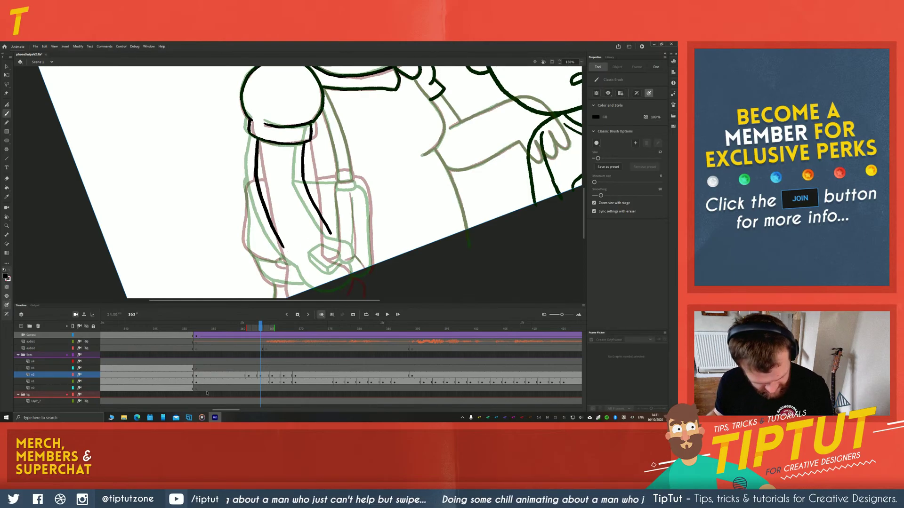
Switch to Groove Music, play all songs in the YouTube Livestream playlist and return to Animate
left_click(202, 418)
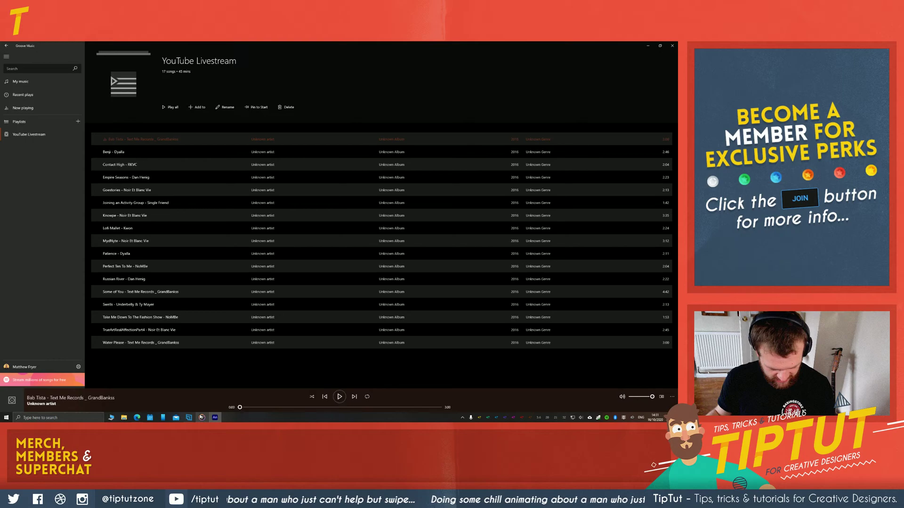
left_click(38, 136)
left_click(171, 107)
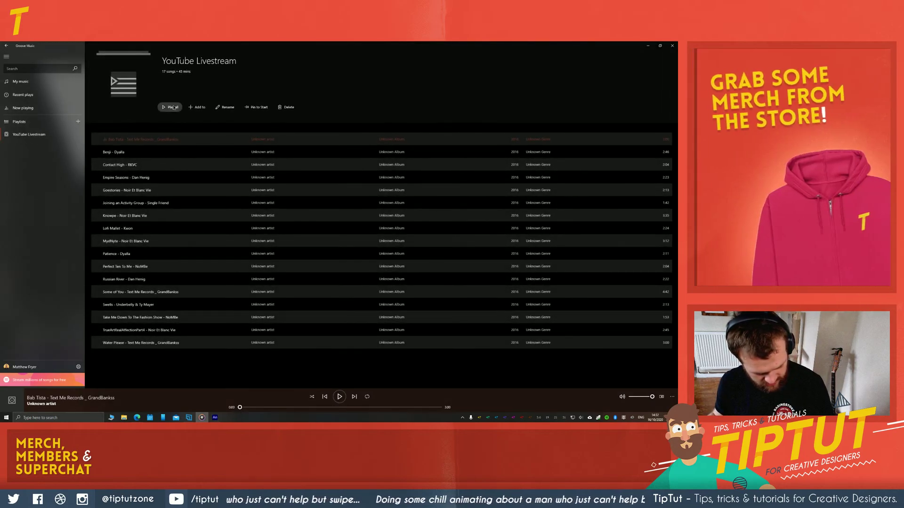
left_click(215, 417)
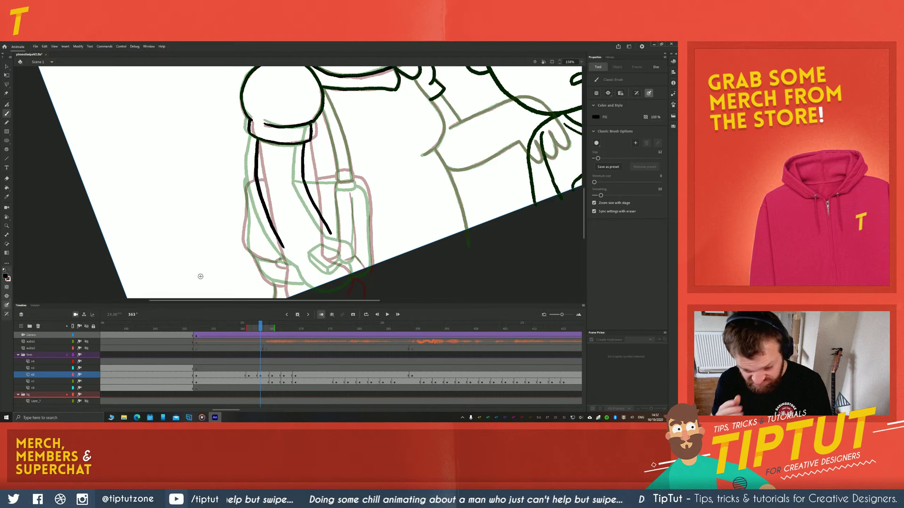
Draw the woman's rounded near hand below the wrist, including the small pointed finger mark inside it
key("space")
left_click_drag(220, 261, 213, 211)
mouse_move(325, 190)
left_mouse_down()
mouse_move(281, 208)
mouse_move(296, 256)
left_mouse_up()
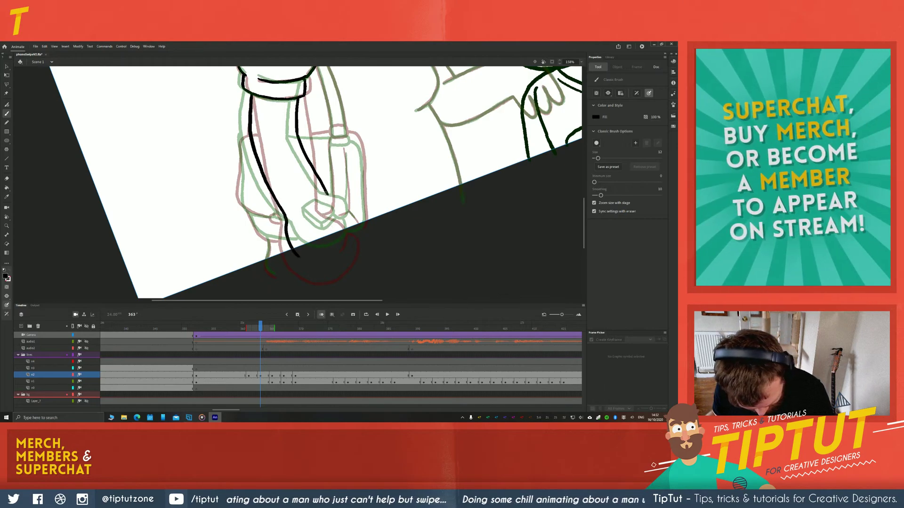
mouse_move(328, 196)
left_mouse_down()
mouse_move(351, 220)
mouse_move(326, 239)
left_mouse_up()
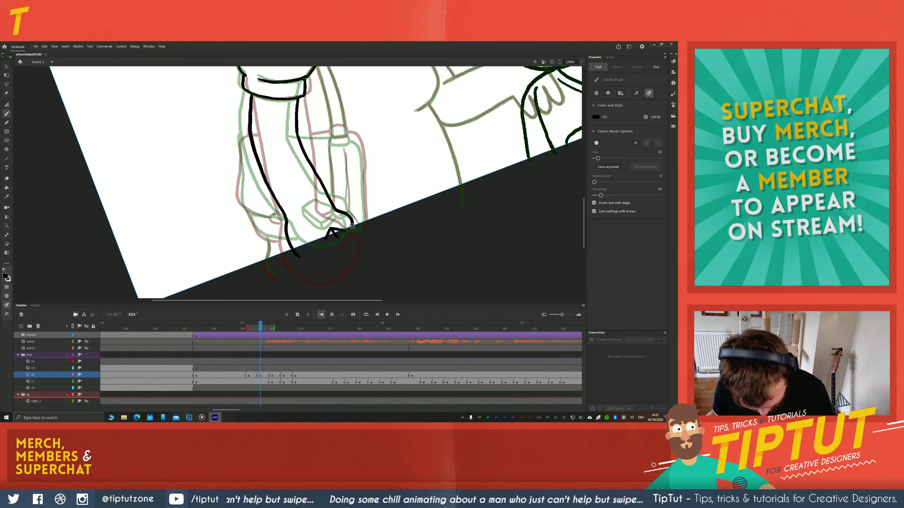
mouse_move(350, 225)
left_mouse_down()
mouse_move(325, 256)
mouse_move(301, 257)
left_mouse_up()
Draw the bag strap from the woman's near shoulder to its buckle and the bag's edge beside her arm
key("space")
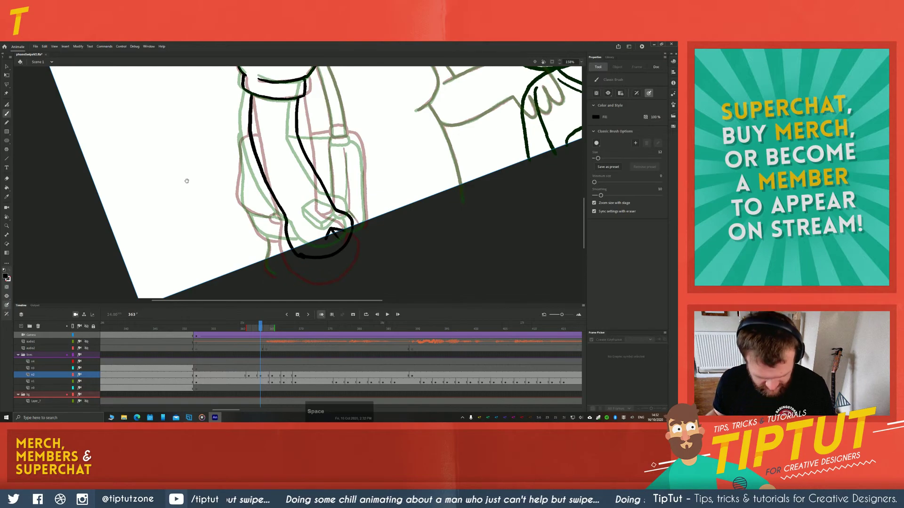
mouse_move(185, 182)
left_mouse_down()
mouse_move(204, 217)
mouse_move(197, 190)
left_mouse_up()
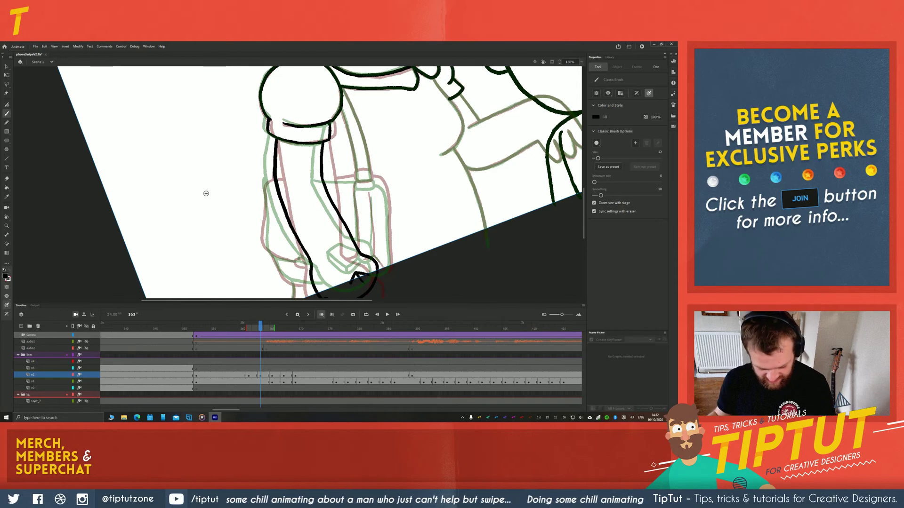
scroll(252, 202, "up", 2)
left_click_drag(342, 112, 372, 203)
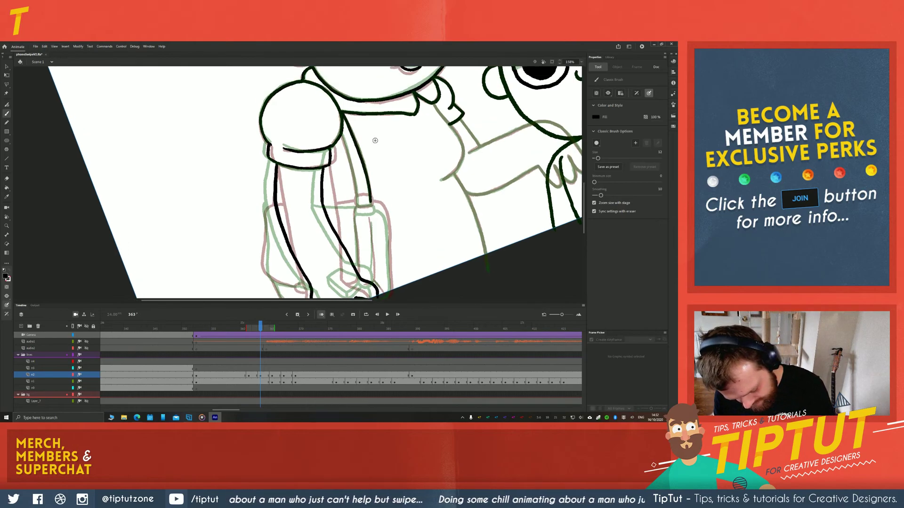
key("ctrl+z")
mouse_move(343, 112)
left_mouse_down()
mouse_move(368, 181)
mouse_move(356, 208)
left_mouse_up()
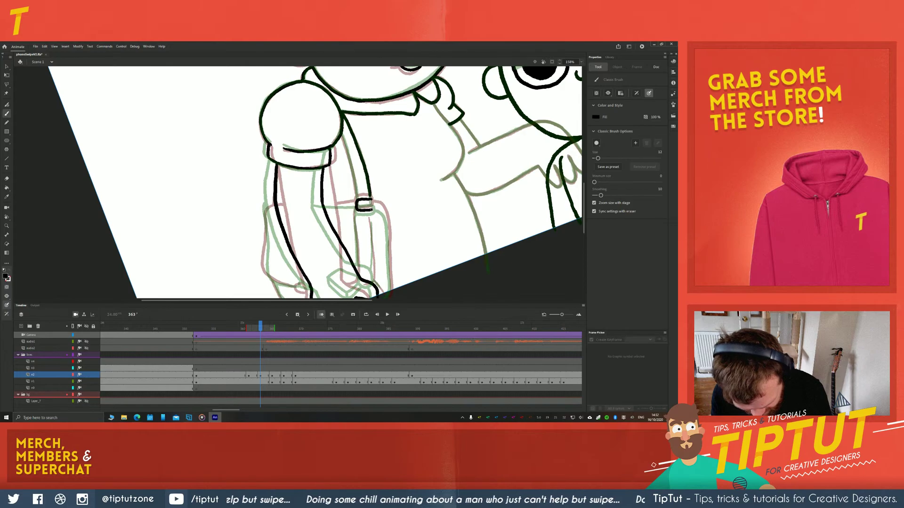
mouse_move(341, 136)
left_mouse_down()
mouse_move(358, 199)
mouse_move(383, 211)
mouse_move(391, 295)
left_mouse_up()
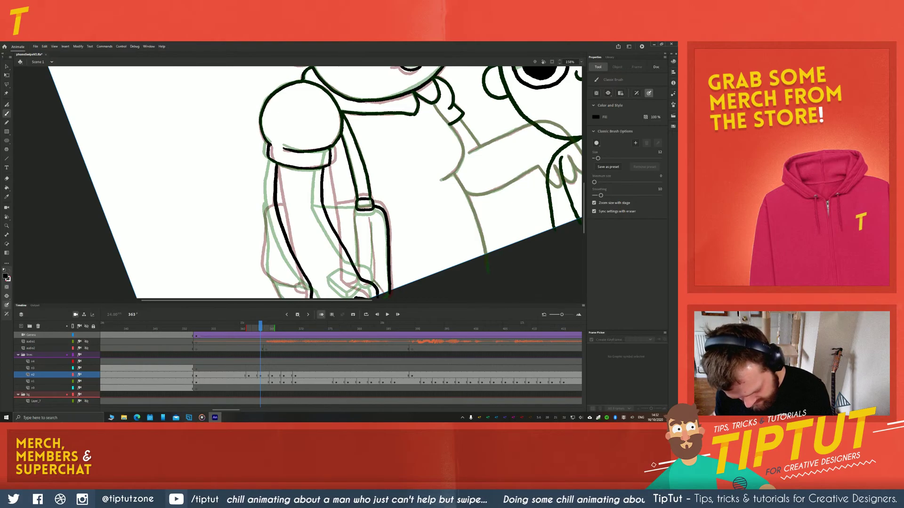
Trace the long inner seam of the bag between the near arm and the bag's outer edge
left_click_drag(206, 189, 221, 132)
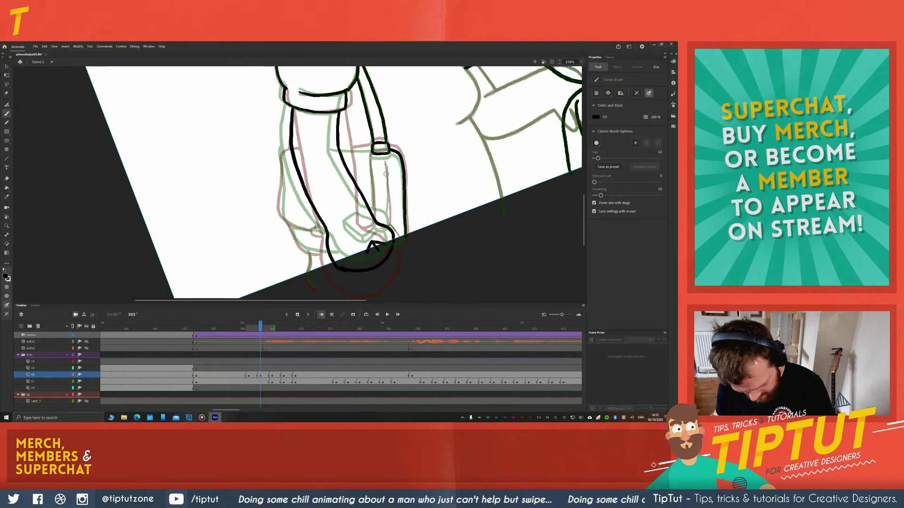
left_click_drag(386, 164, 386, 175)
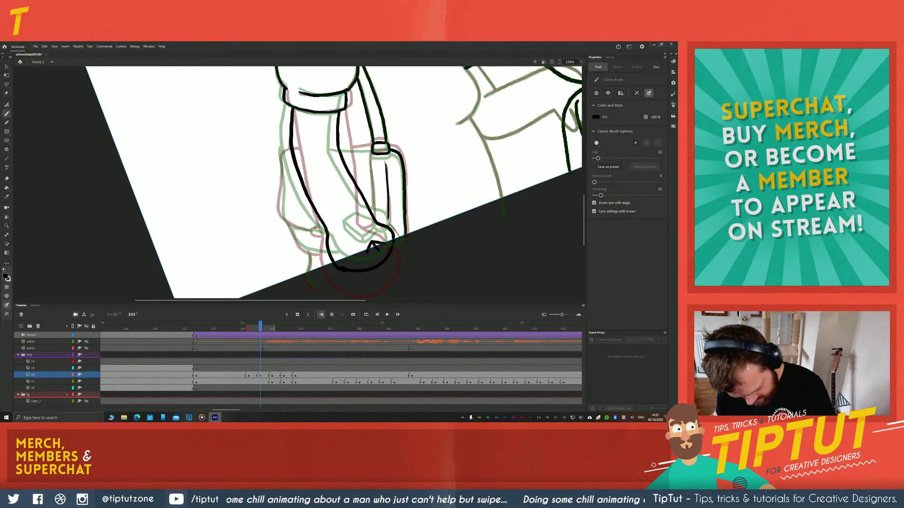
left_click_drag(388, 218, 388, 227)
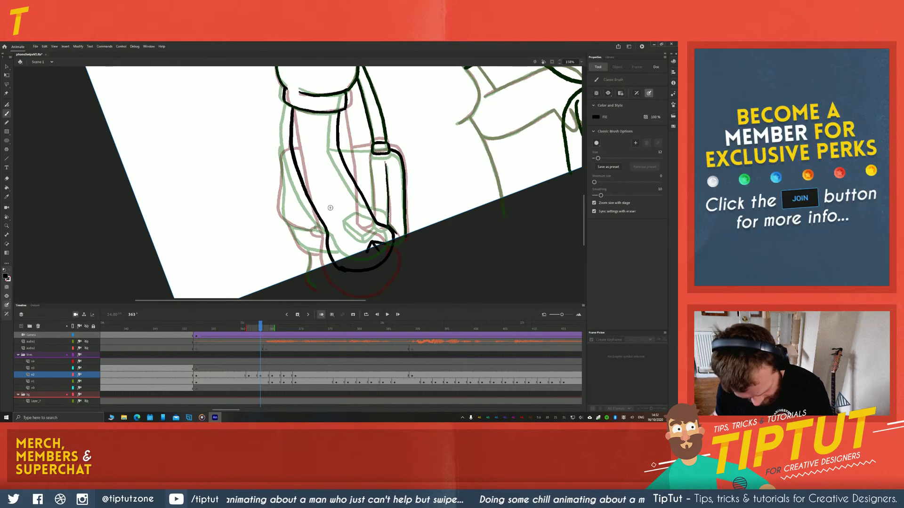
Trace the rest of the bag's outline behind the woman's near arm, including the lower pocket and the line beneath it
key("space")
left_click_drag(233, 149, 263, 149)
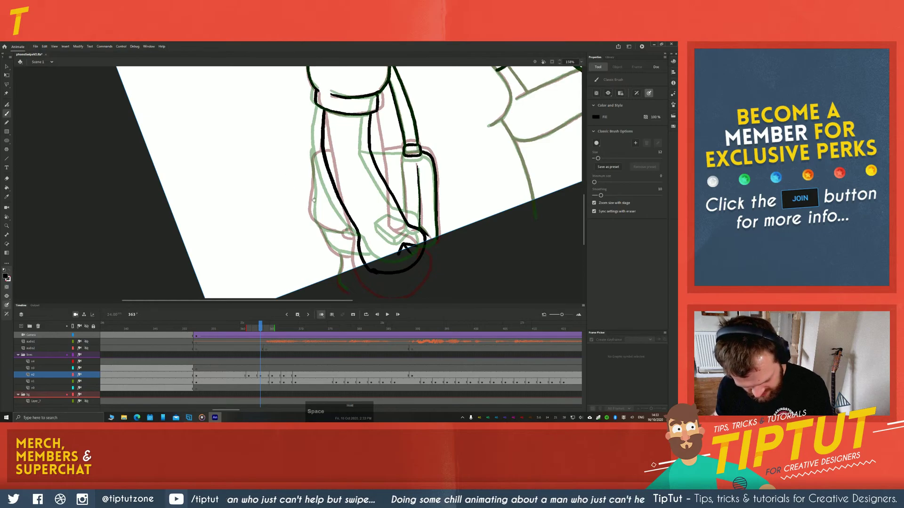
key("shift+space")
left_click_drag(330, 184, 344, 170)
key("z")
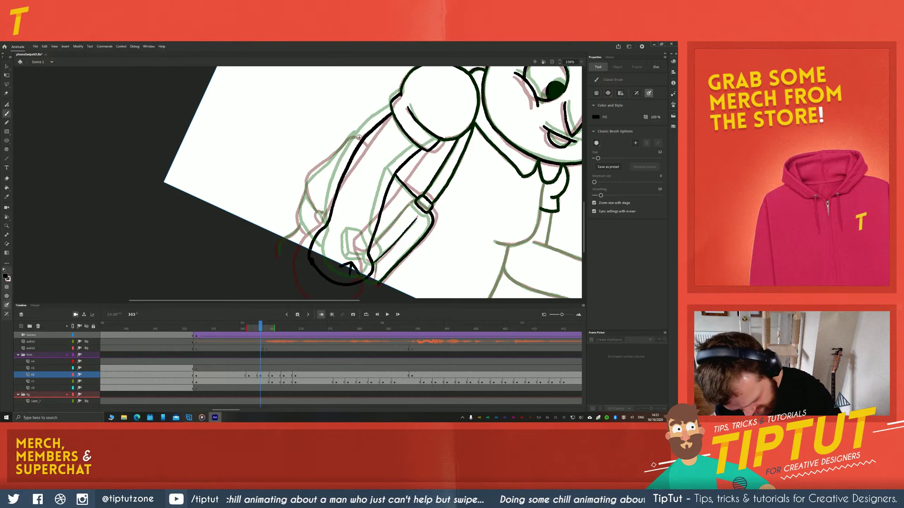
mouse_move(354, 136)
left_mouse_down()
mouse_move(305, 188)
mouse_move(322, 217)
mouse_move(292, 225)
mouse_move(277, 183)
mouse_move(296, 159)
mouse_move(290, 182)
left_mouse_up()
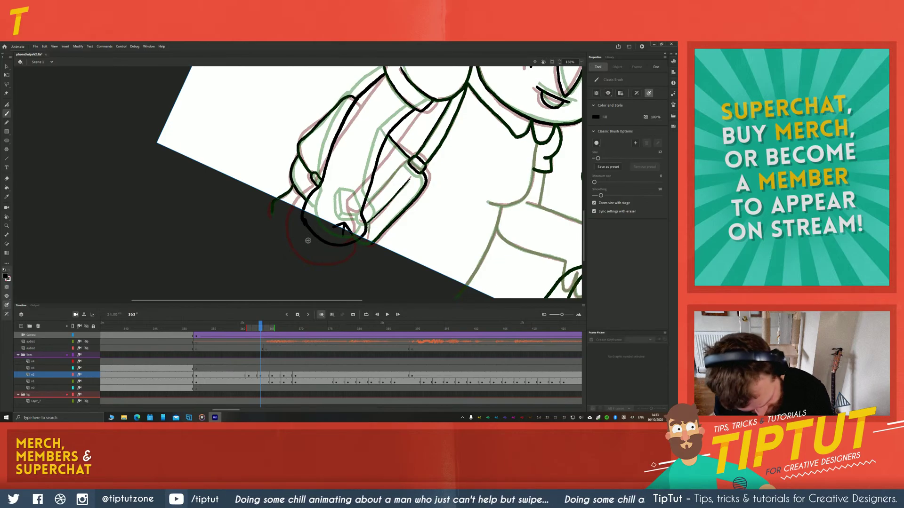
Trace the woman's chest curve below her far sleeve and the front line of her body down past the stage edge
left_click_drag(212, 184, 208, 216)
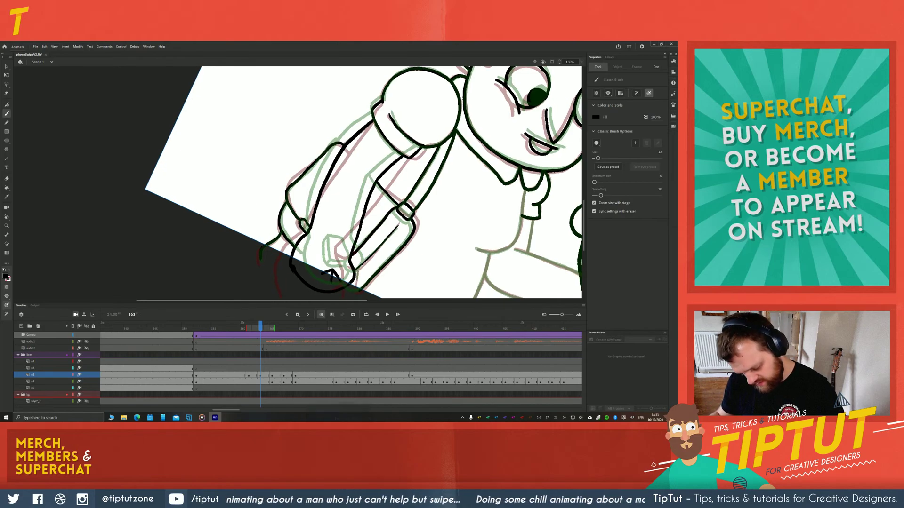
left_click_drag(356, 228, 404, 175)
left_click(581, 62)
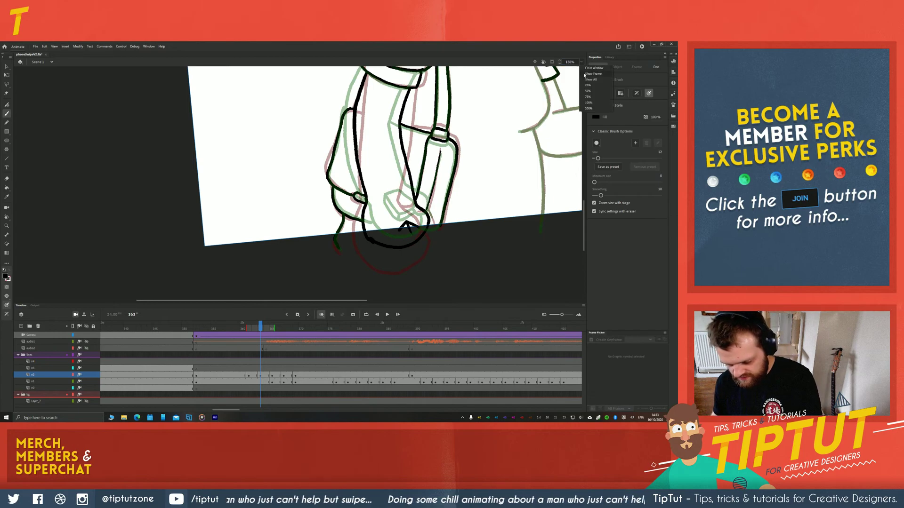
left_click(576, 71)
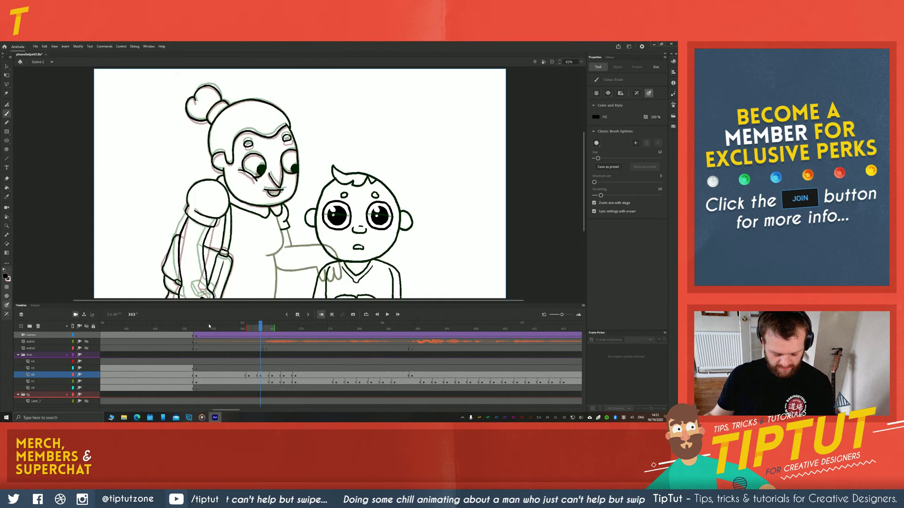
scroll(300, 183, "up", 1)
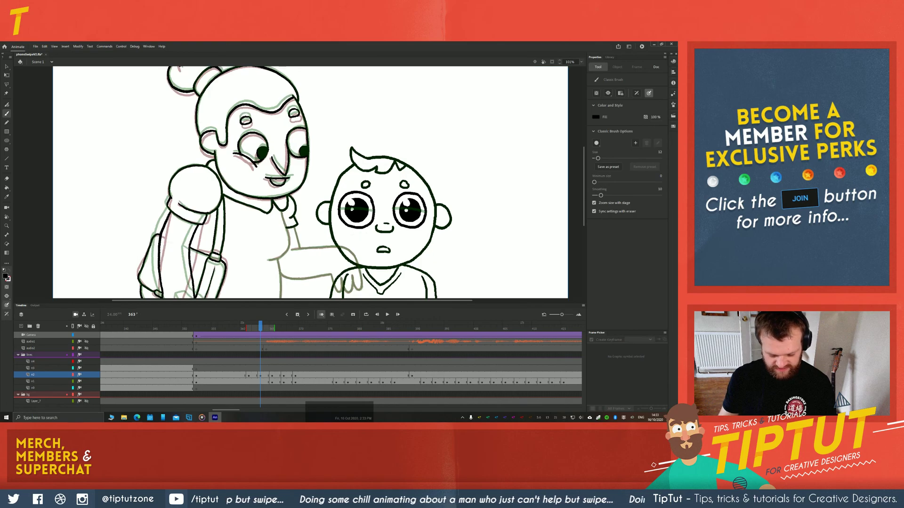
scroll(300, 183, "down", 2)
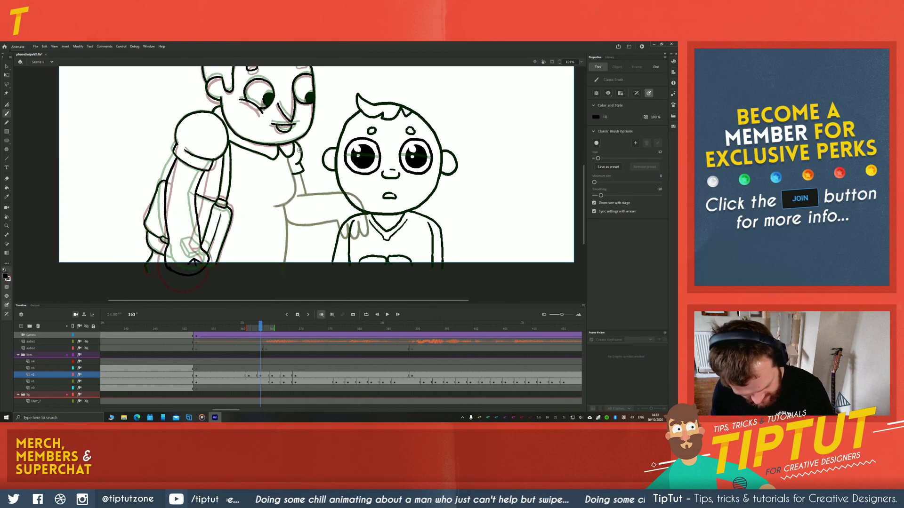
scroll(141, 247, "up", 2)
left_click_drag(327, 127, 332, 125)
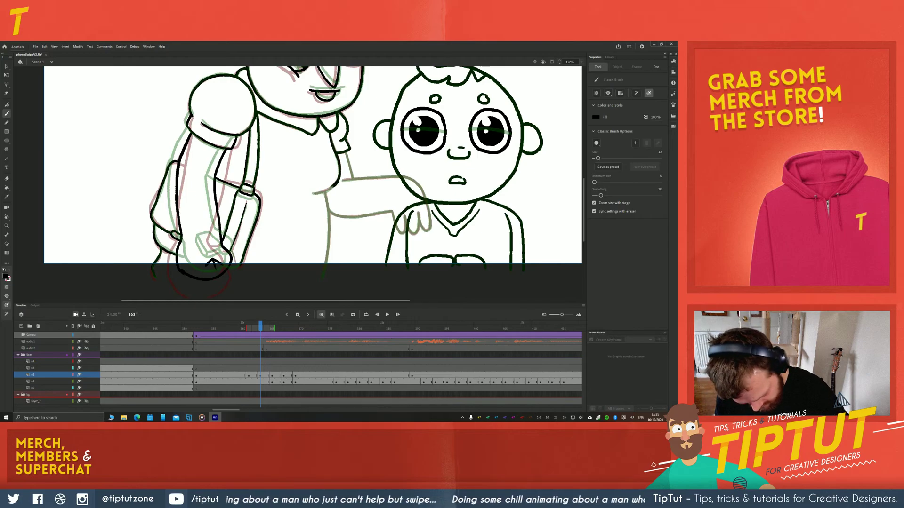
left_click_drag(324, 192, 322, 275)
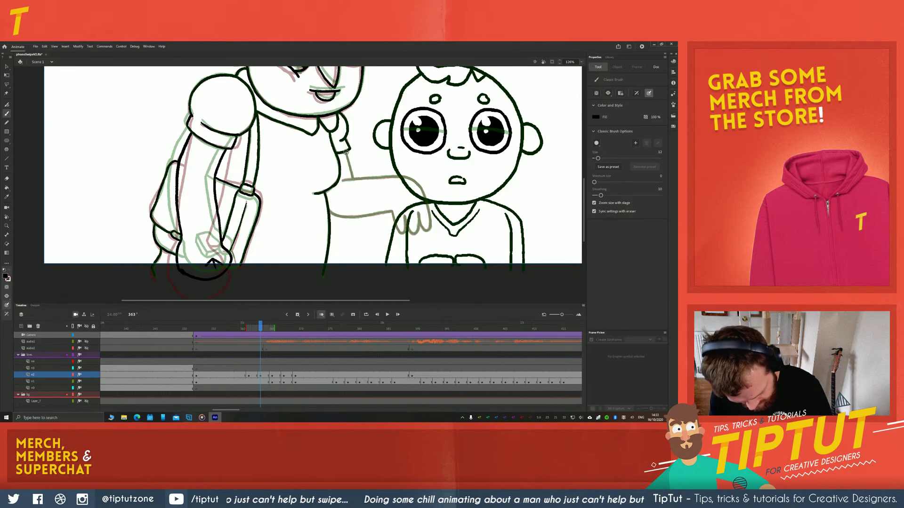
Trace both edges of the woman's far arm and the fingers resting on the child's shoulder
left_click_drag(351, 176, 352, 179)
key("shift+space")
mouse_move(331, 225)
left_mouse_down()
mouse_move(275, 236)
mouse_move(263, 178)
left_mouse_up()
left_click_drag(264, 209, 279, 204)
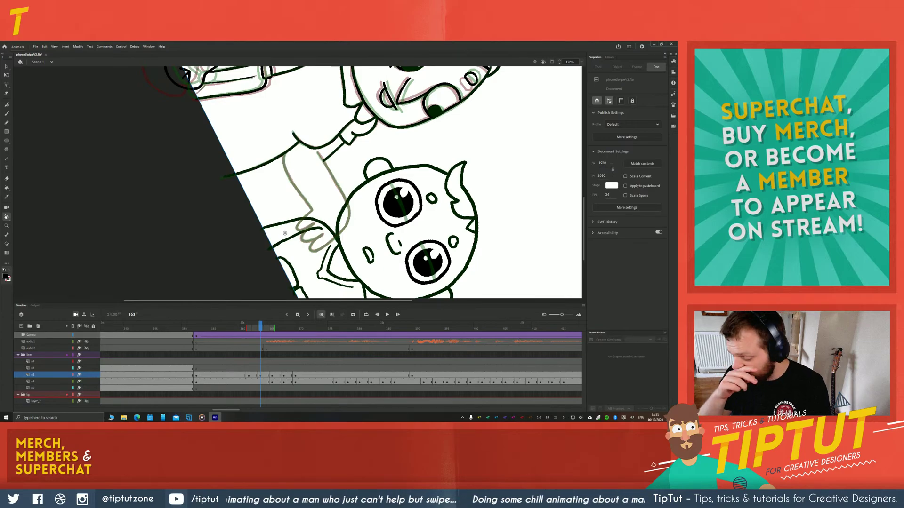
key("b")
left_click_drag(287, 145, 287, 155)
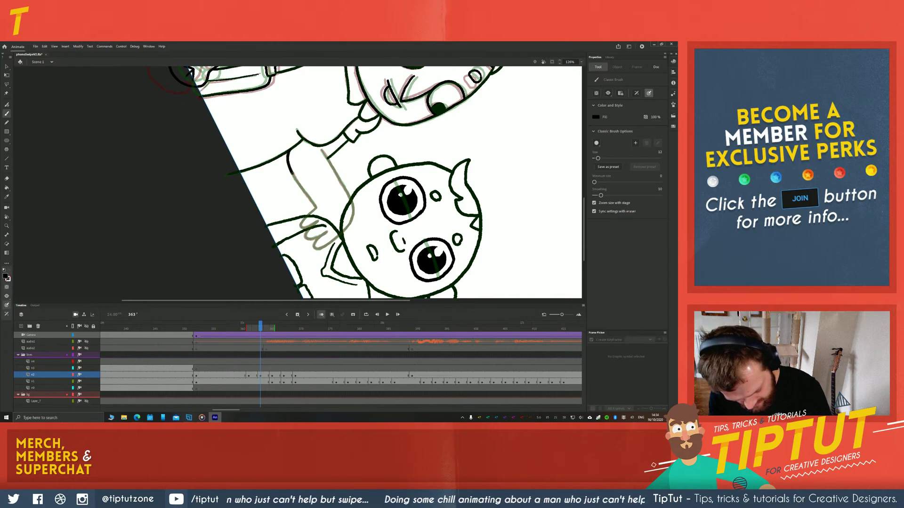
left_click_drag(313, 205, 315, 207)
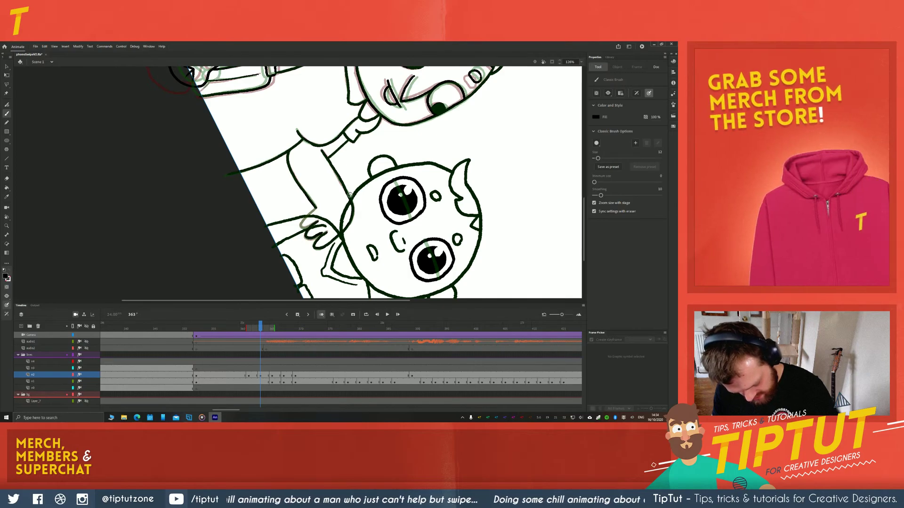
Bring the rotated canvas back to an upright view centred on the woman's head and shoulders, undoing the stray brush stroke
key("r")
left_click(335, 251)
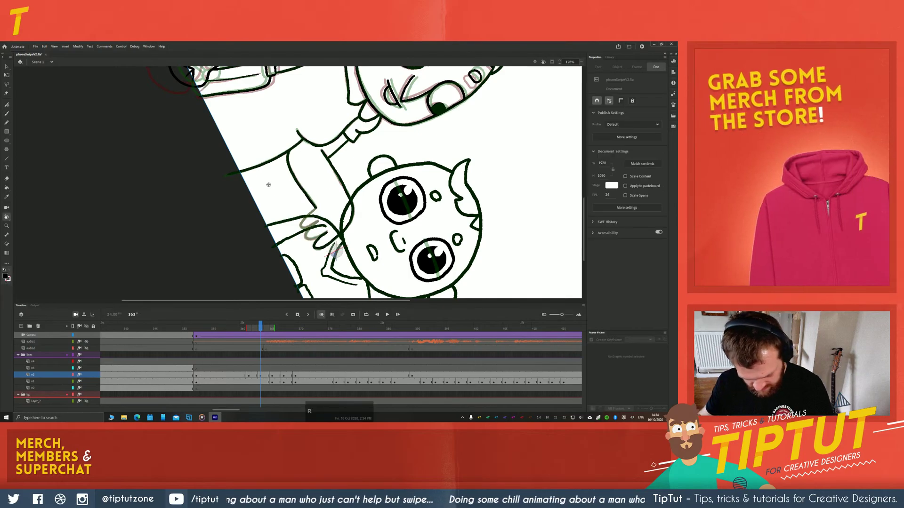
mouse_move(371, 258)
left_mouse_down()
mouse_move(365, 231)
mouse_move(349, 218)
left_mouse_up()
key("space")
mouse_move(275, 250)
left_mouse_down()
mouse_move(291, 175)
mouse_move(311, 152)
left_mouse_up()
key("b")
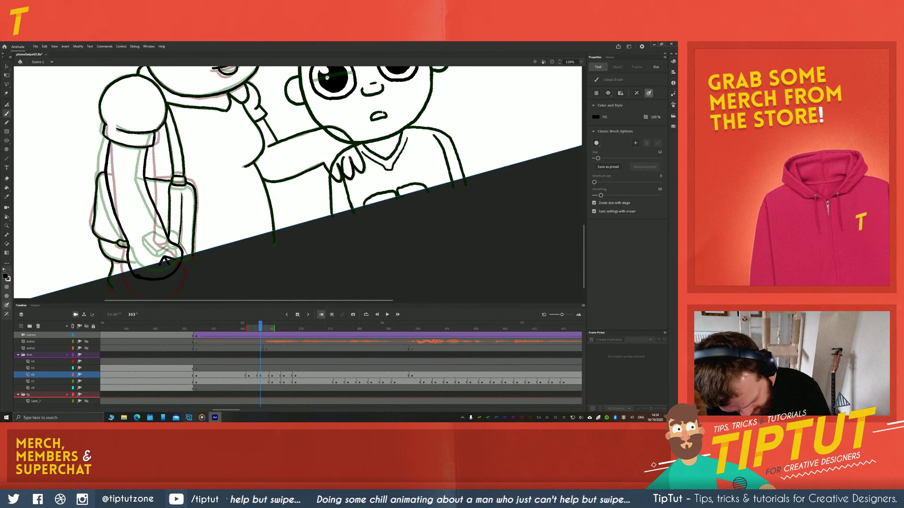
key("space")
left_click_drag(346, 170, 439, 219)
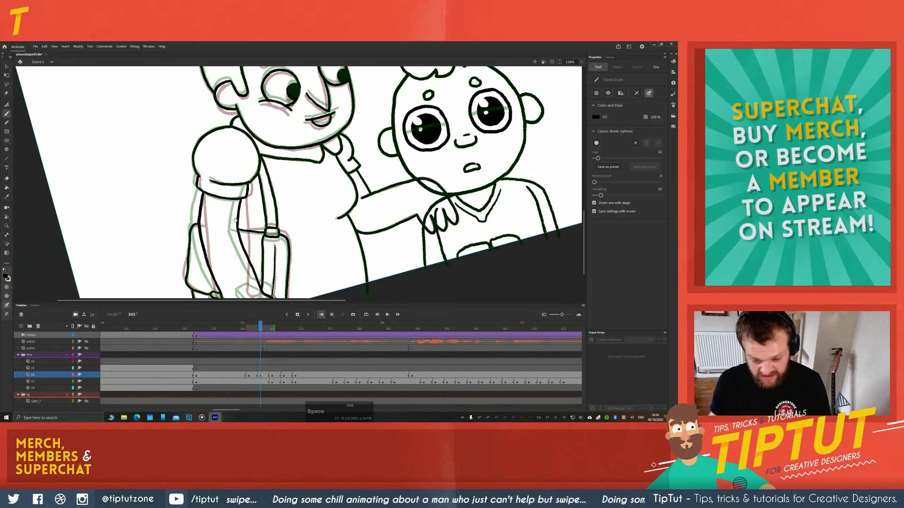
left_click_drag(141, 113, 204, 239)
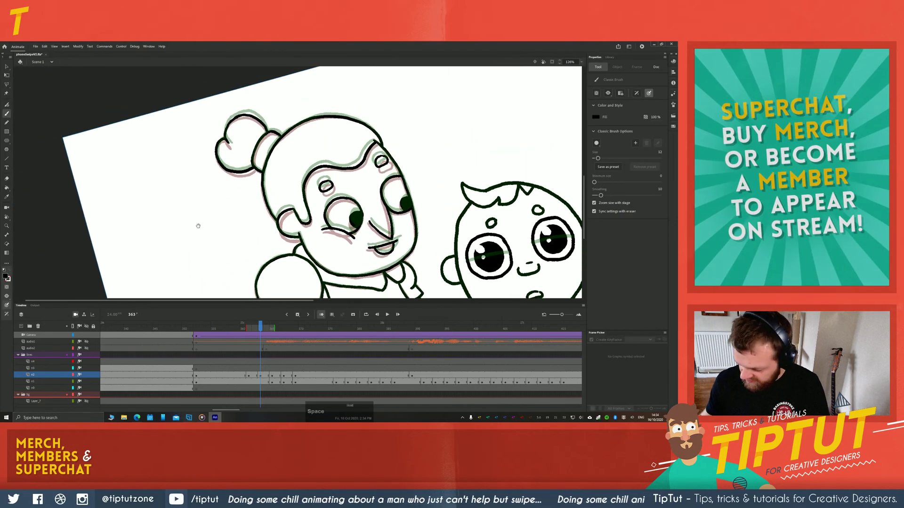
key("h")
left_click_drag(153, 222, 151, 208)
key("space")
mouse_move(190, 245)
left_mouse_down()
mouse_move(140, 189)
mouse_move(168, 223)
left_mouse_up()
key("b")
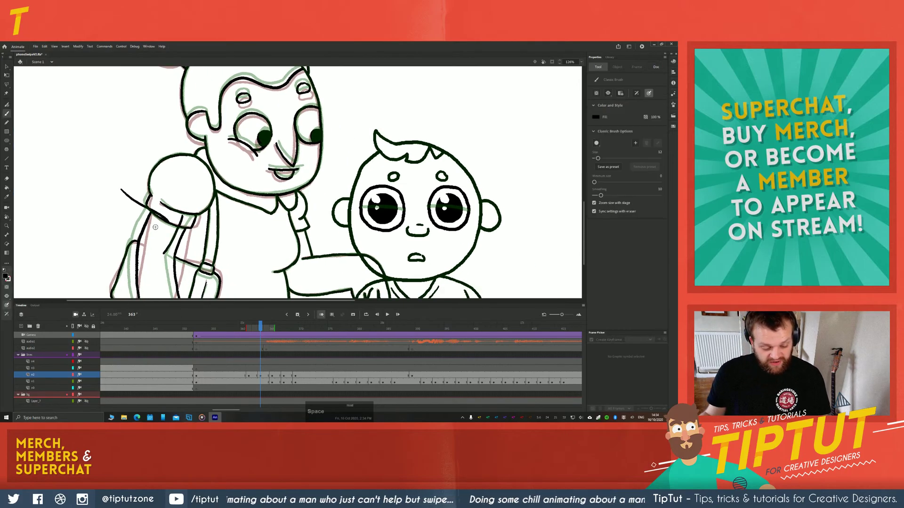
key("ctrl+z")
left_click_drag(106, 199, 165, 282)
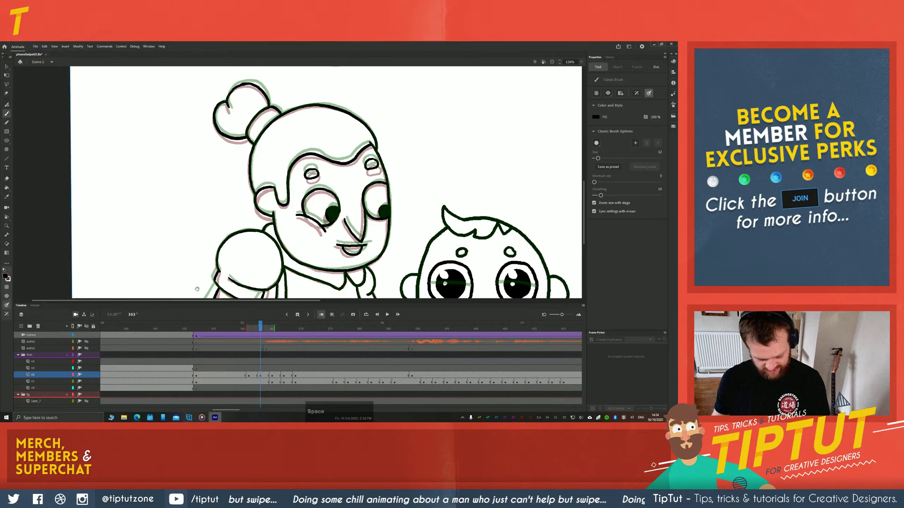
Play the animation repeatedly from just before the woman's head turn to check the flow of her head and arm movement
key("comma")
key("comma")
key("comma")
key("comma")
key("comma")
key("Return")
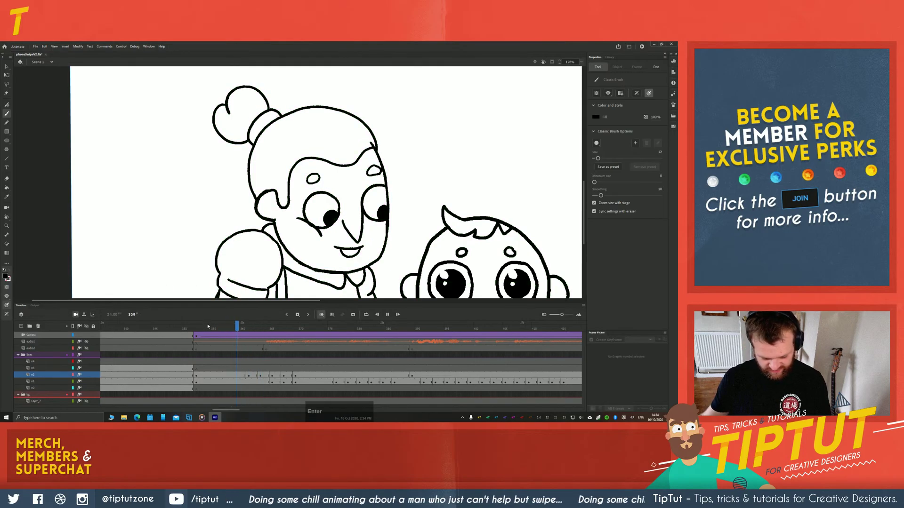
left_click(236, 369)
key("Return")
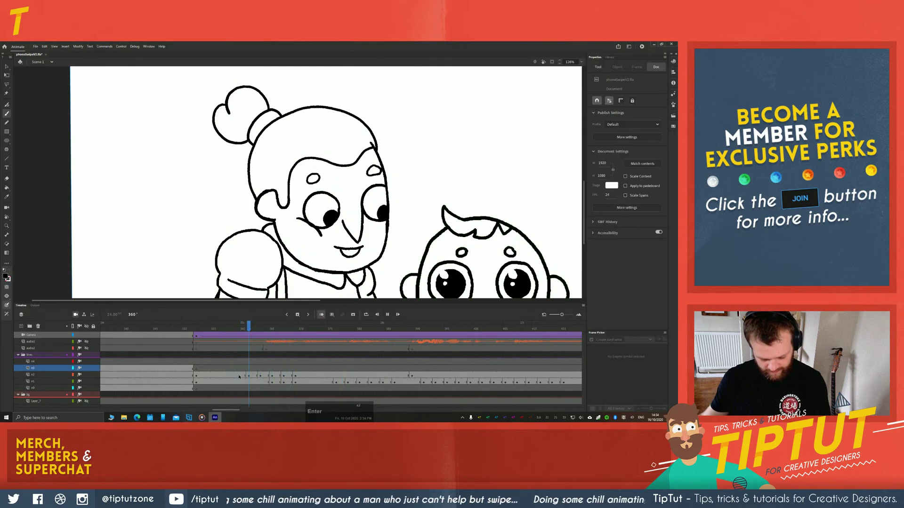
key("Return")
left_click(86, 342)
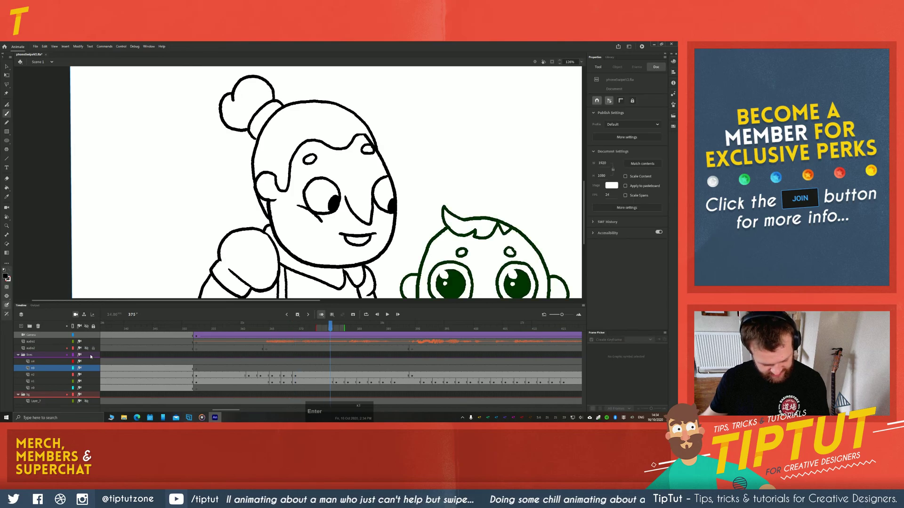
key("Return")
left_click(252, 342)
key("Return")
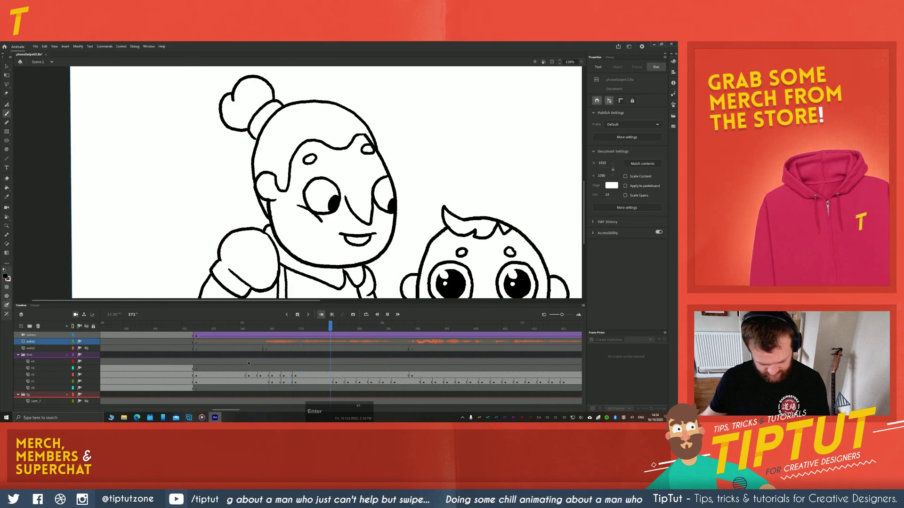
left_click(243, 342)
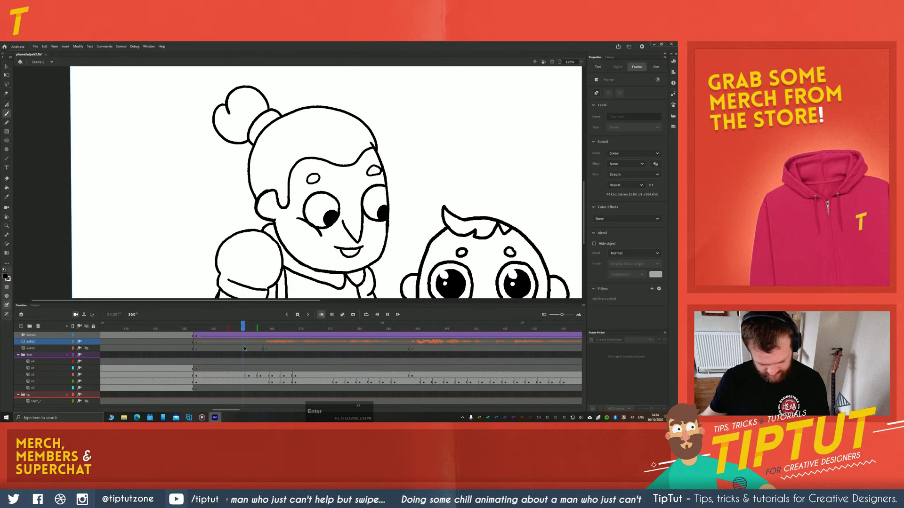
key("Return")
left_click(245, 350)
key("Return")
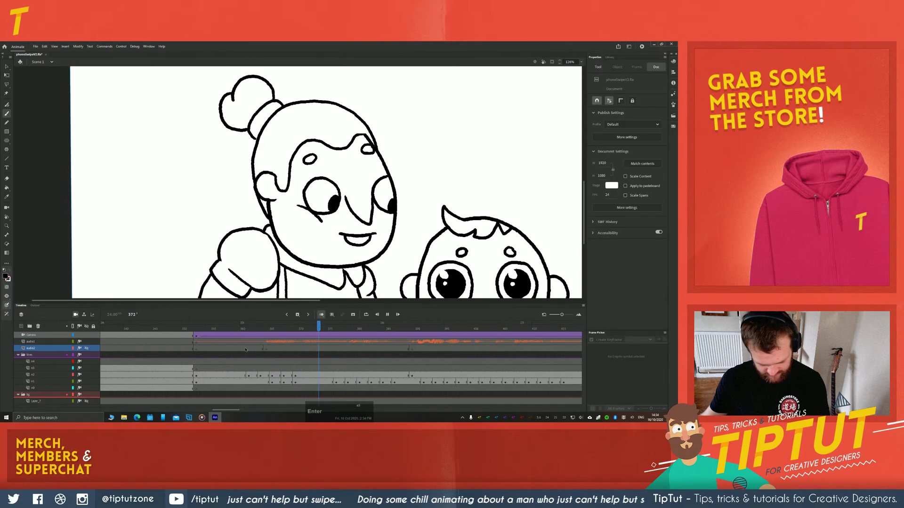
left_click(243, 342)
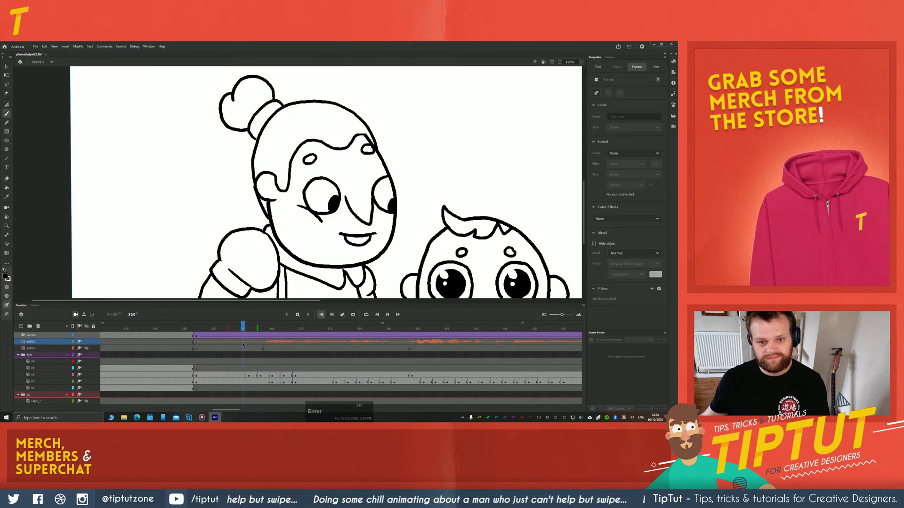
key("Return")
left_click(243, 342)
key("Return")
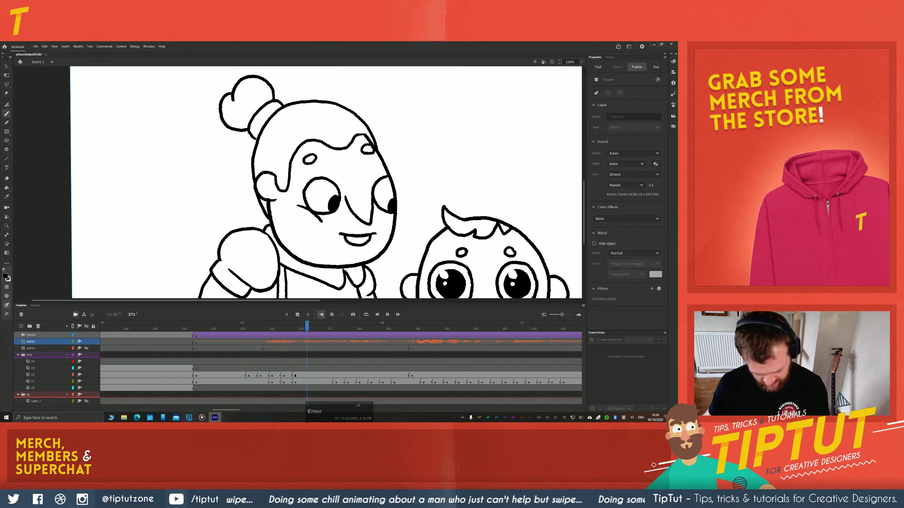
Lasso and delete the woman's head drawing at frame 369, keeping her shoulders, arms and body
left_click(294, 376)
key("space")
scroll(193, 224, "down", 3)
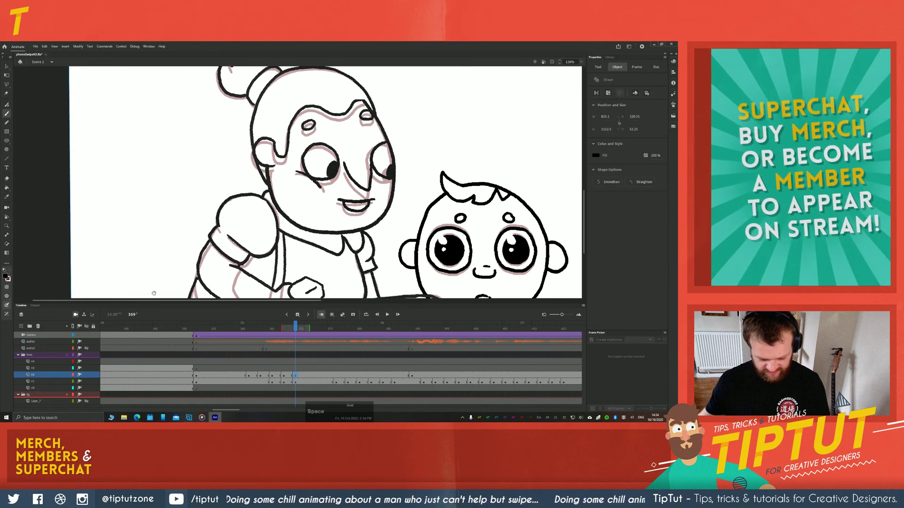
left_click_drag(178, 222, 179, 181)
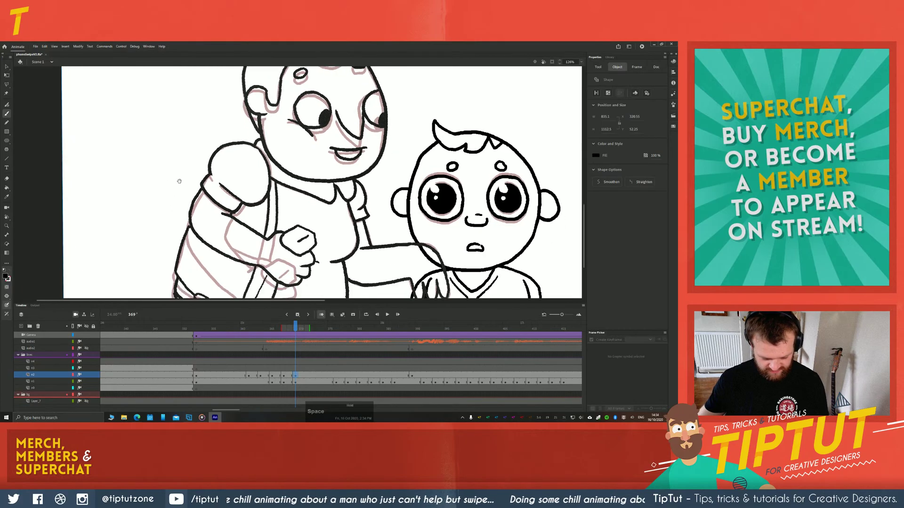
left_click_drag(227, 160, 234, 225)
key("l")
mouse_move(203, 100)
left_mouse_down()
mouse_move(235, 198)
mouse_move(277, 258)
mouse_move(302, 275)
mouse_move(369, 274)
mouse_move(301, 71)
mouse_move(204, 101)
left_mouse_up()
key("Delete")
key("b")
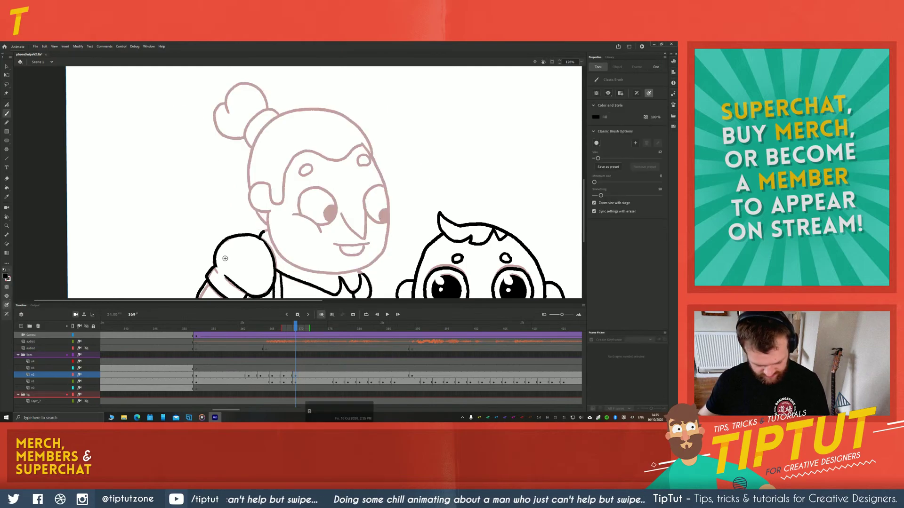
Trace the woman's near eye at frame 369, including the lash, the crease below, the round outline and the filled pupil
left_click(290, 375)
left_click(296, 375)
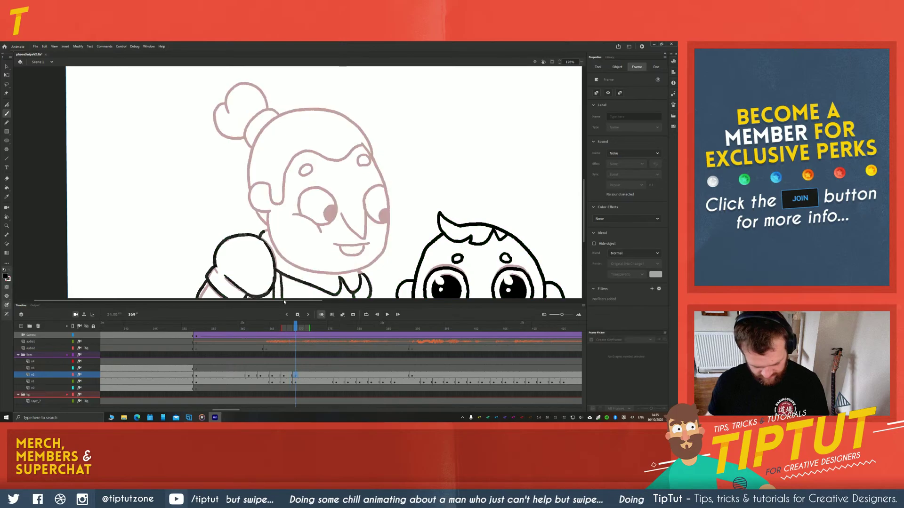
mouse_move(296, 211)
left_mouse_down()
mouse_move(281, 198)
mouse_move(313, 181)
mouse_move(338, 200)
left_mouse_up()
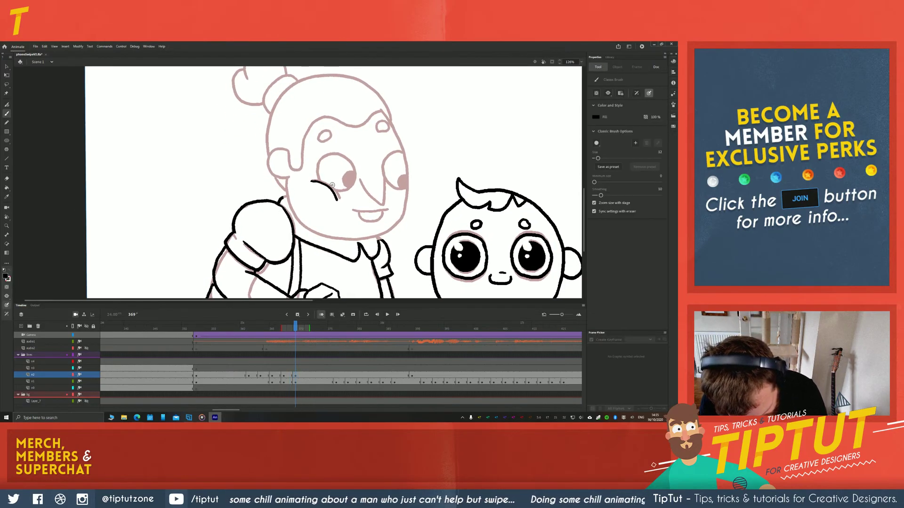
key("ctrl+z")
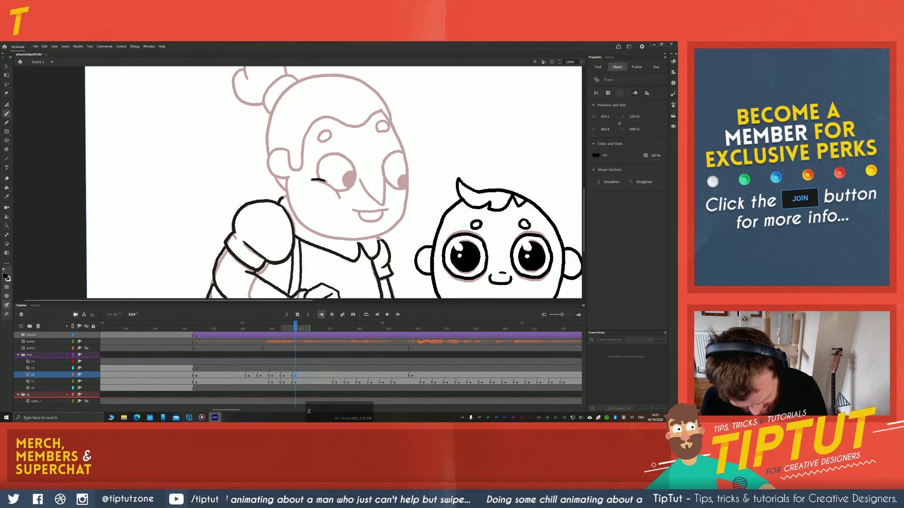
left_click_drag(340, 196, 342, 198)
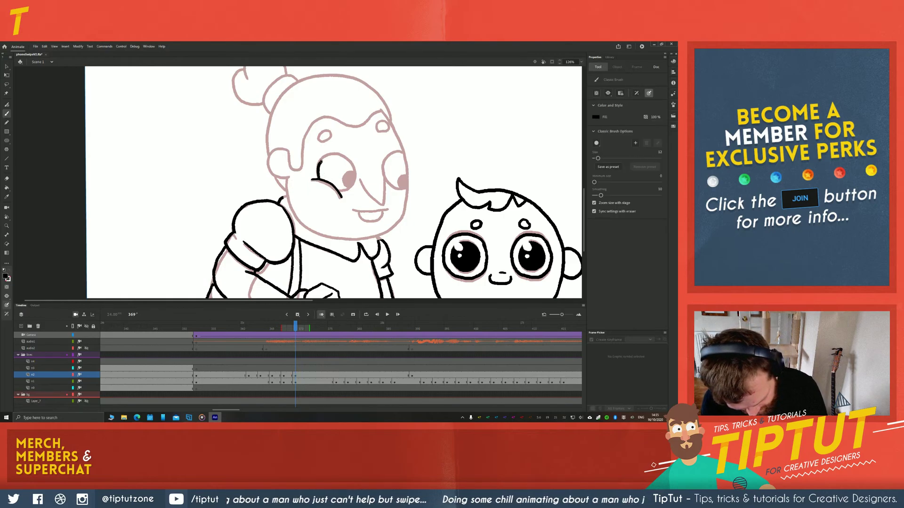
mouse_move(321, 162)
left_mouse_down()
mouse_move(335, 153)
mouse_move(354, 167)
mouse_move(339, 192)
mouse_move(348, 178)
left_mouse_up()
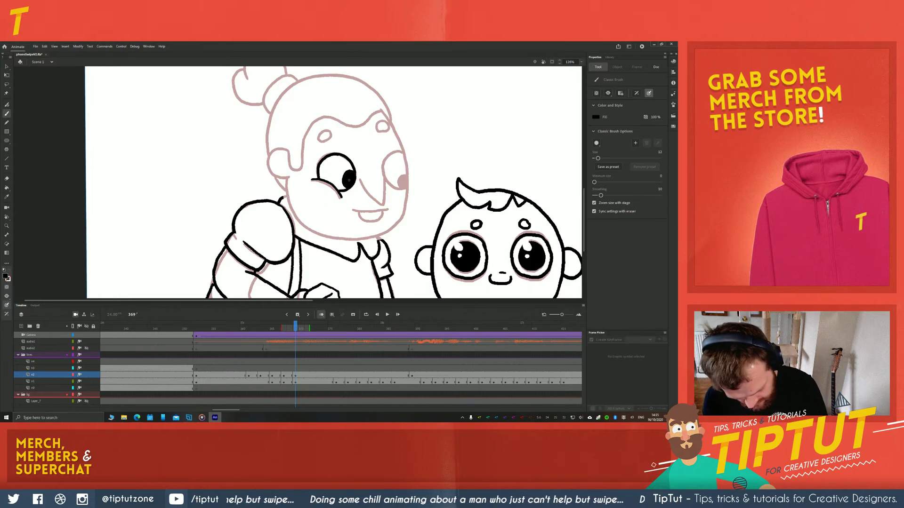
Trace the woman's ear and the jawline from below it down to the chin
left_click_drag(242, 179, 262, 165)
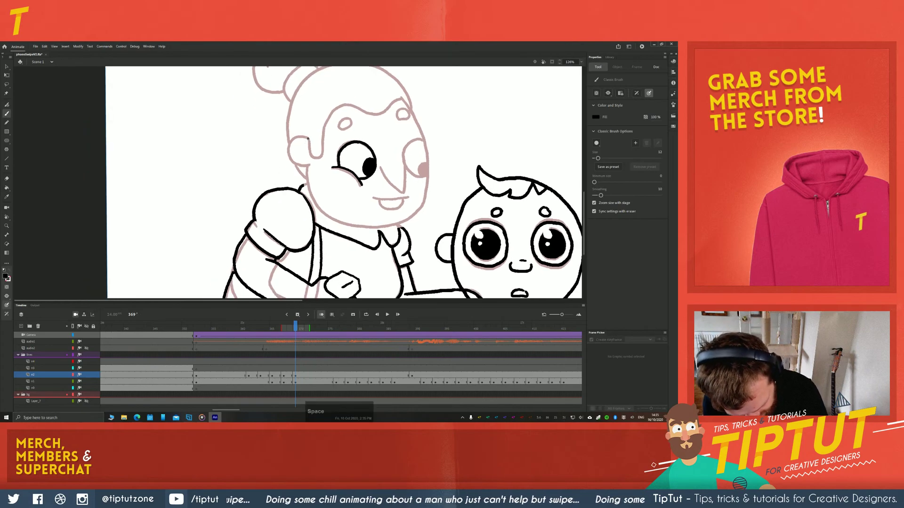
key("ctrl+z")
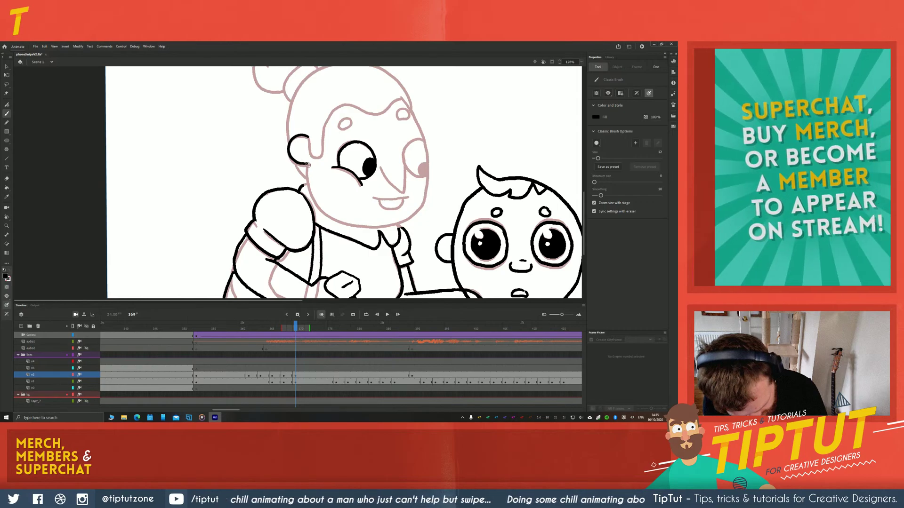
left_click_drag(308, 136, 305, 165)
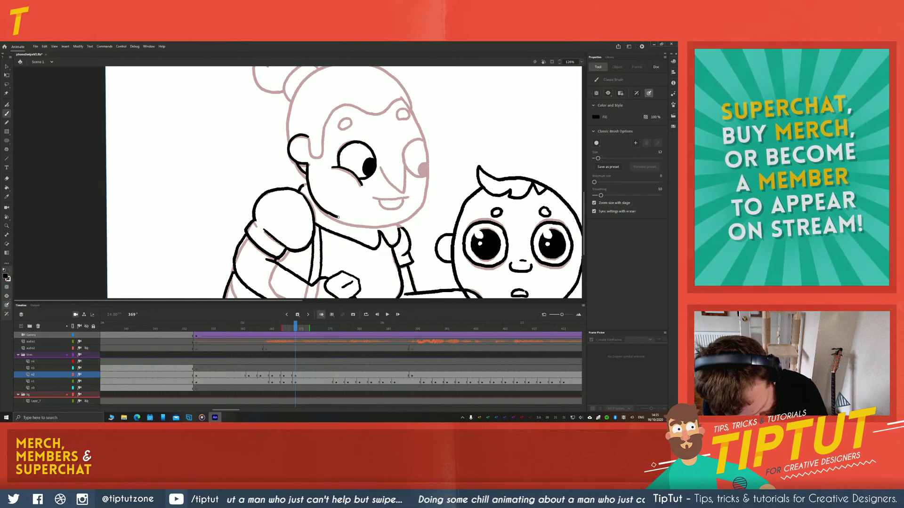
key("ctrl+z")
left_click_drag(305, 161, 311, 186)
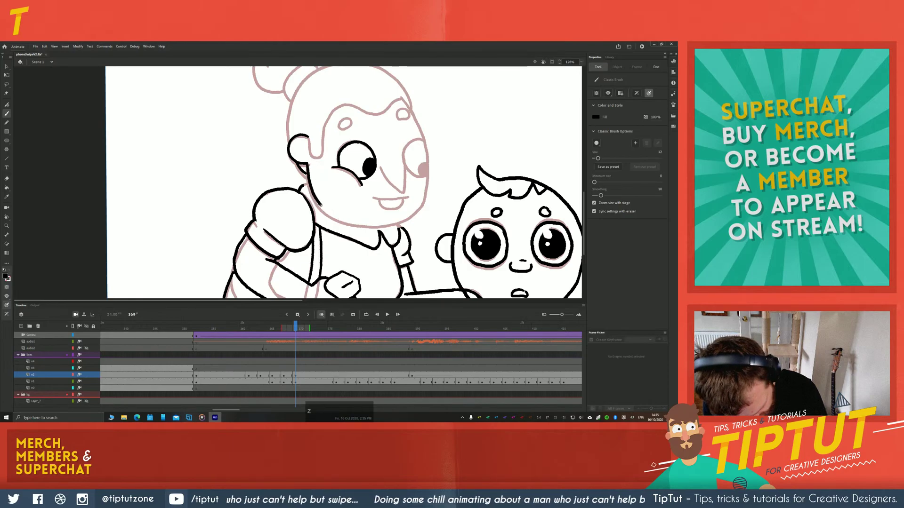
left_click_drag(335, 216, 357, 222)
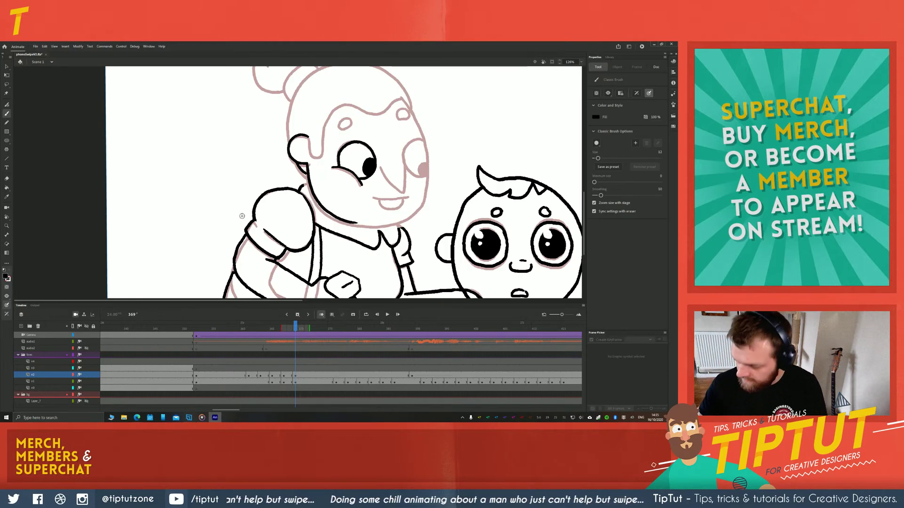
Continue the woman's jawline around the chin and up the front of her face
key("r")
mouse_move(222, 234)
left_mouse_down()
mouse_move(221, 205)
mouse_move(248, 166)
mouse_move(272, 196)
mouse_move(197, 152)
mouse_move(264, 220)
left_mouse_up()
key("b")
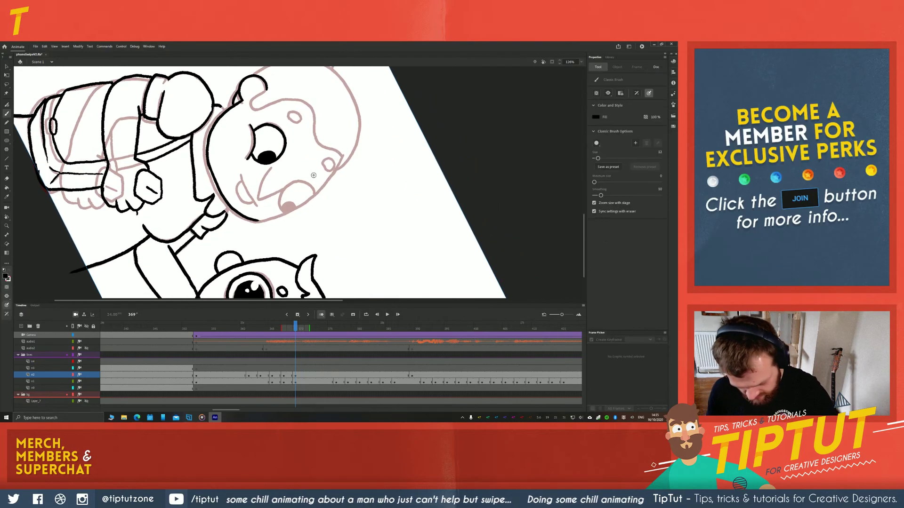
Trace the woman's front forehead edge, her far eye with its filled pupil, and her nose
key("shift+space")
left_click_drag(294, 139, 211, 172)
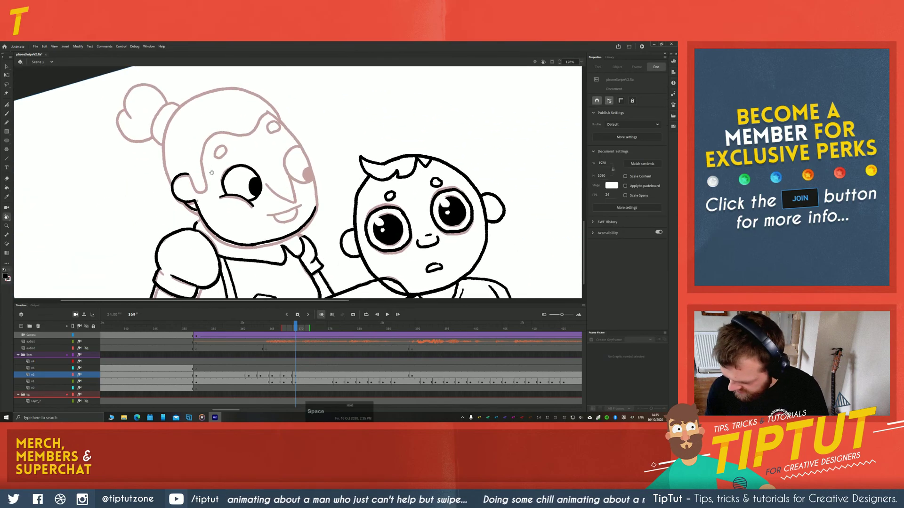
key("b")
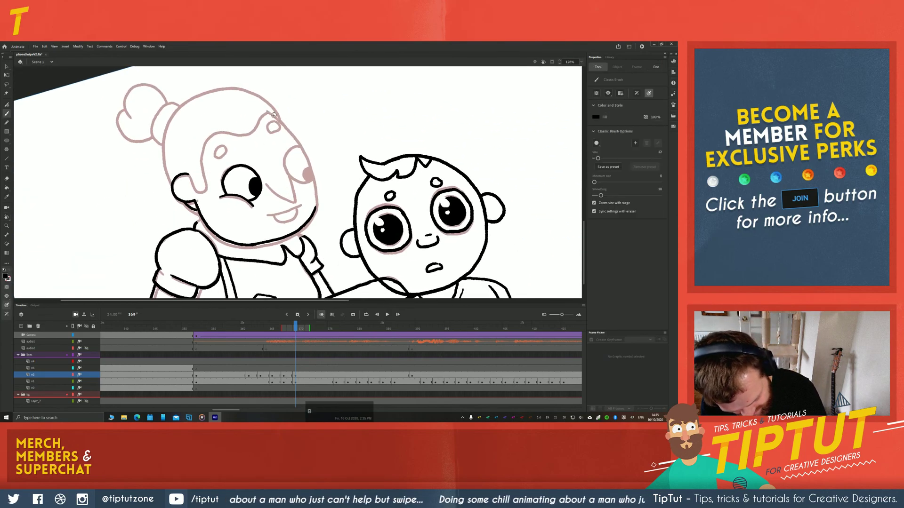
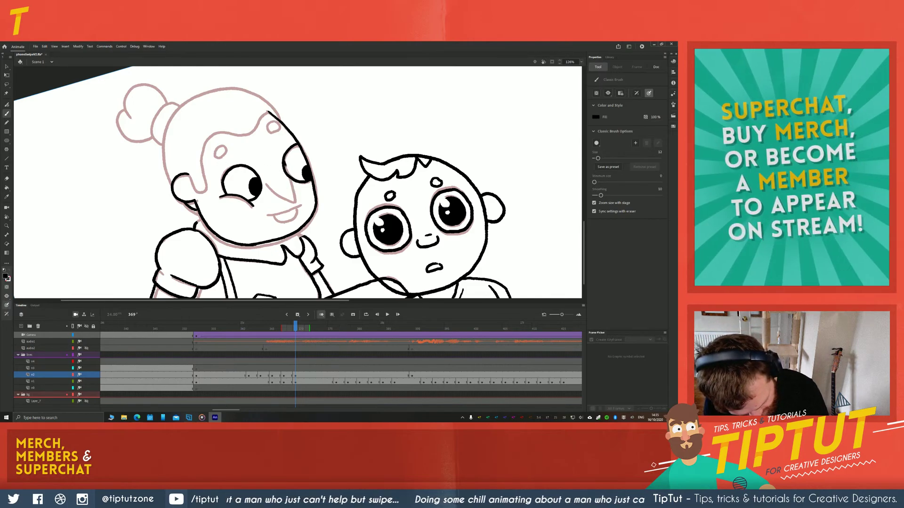
key("ctrl+z")
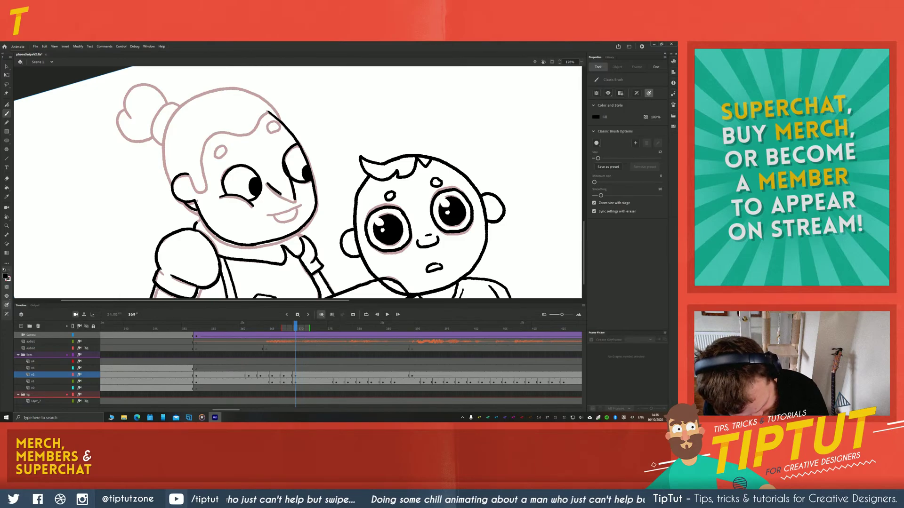
key("ctrl+z")
key("e")
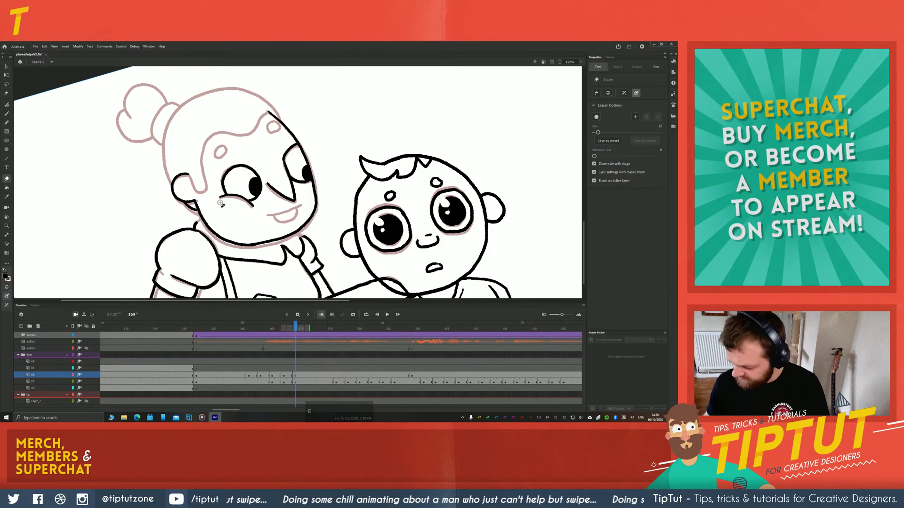
key("b")
Trace the woman's mouth at frame 369 over the onion skin and begin outlining her near eyebrow
key("space")
left_click_drag(216, 242, 245, 263)
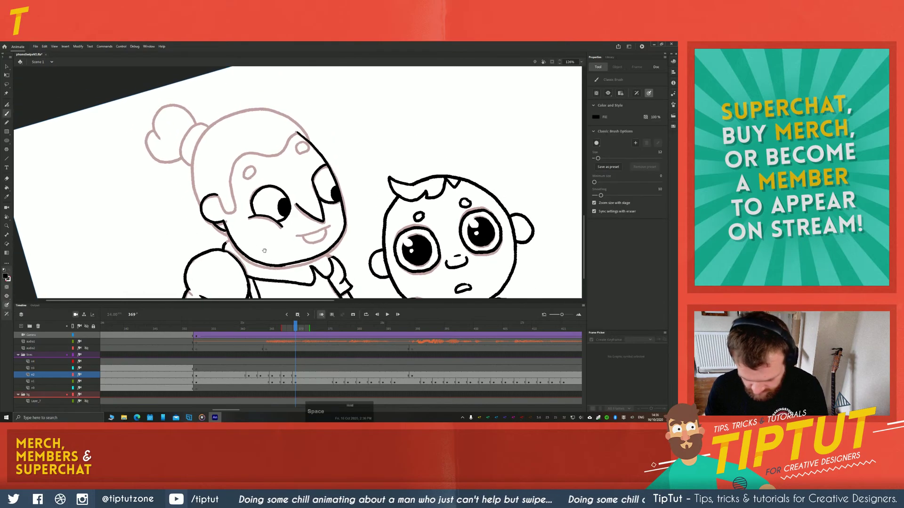
key("r")
left_click(360, 239)
mouse_move(360, 239)
left_mouse_down()
mouse_move(305, 195)
mouse_move(309, 205)
left_mouse_up()
key("b")
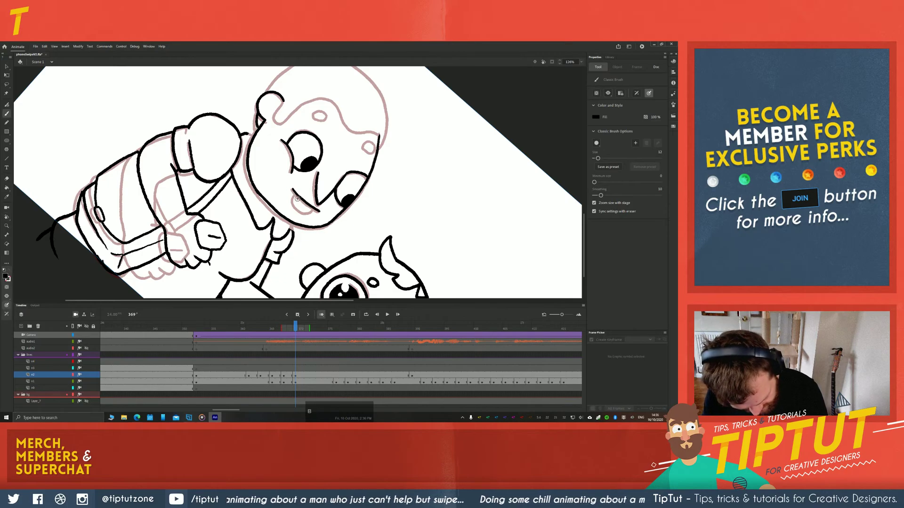
key("ctrl+z")
key("z")
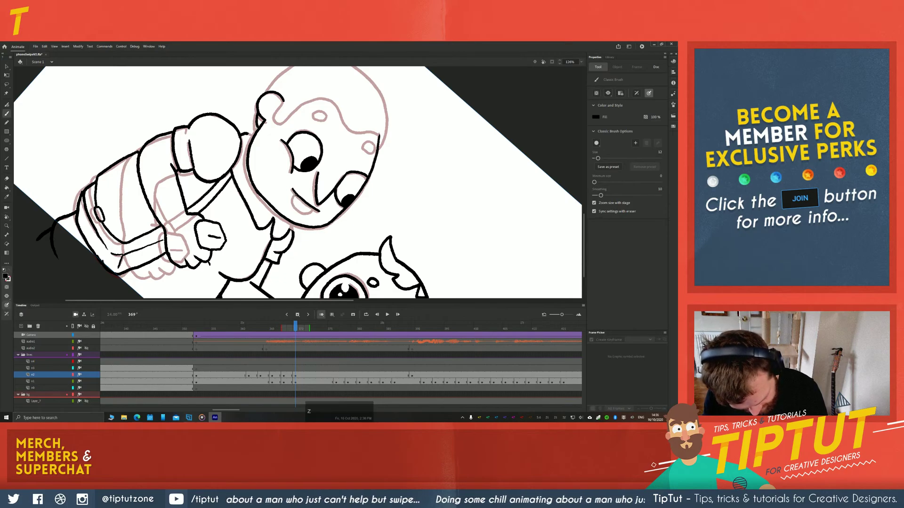
left_click_drag(302, 106, 290, 172)
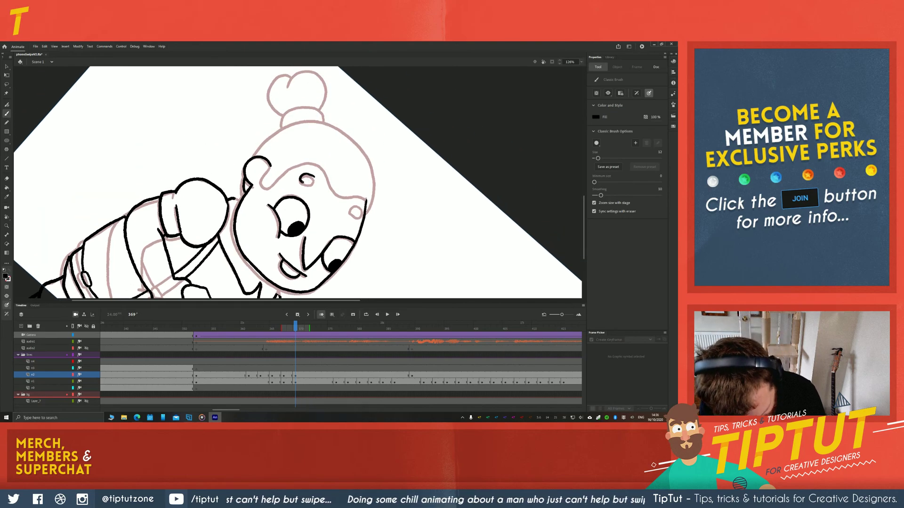
Flip back through the drawings to frame 365 and return to frame 369 to compare the woman's head and eyebrows
key("comma")
key("comma")
key("comma")
key("comma")
key("comma")
key("comma")
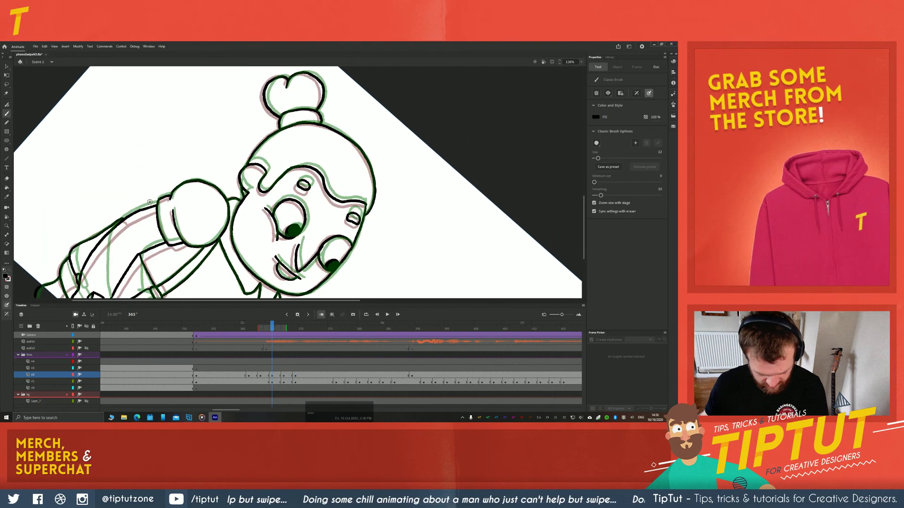
key("period")
key("period")
key("period")
key("period")
key("period")
key("period")
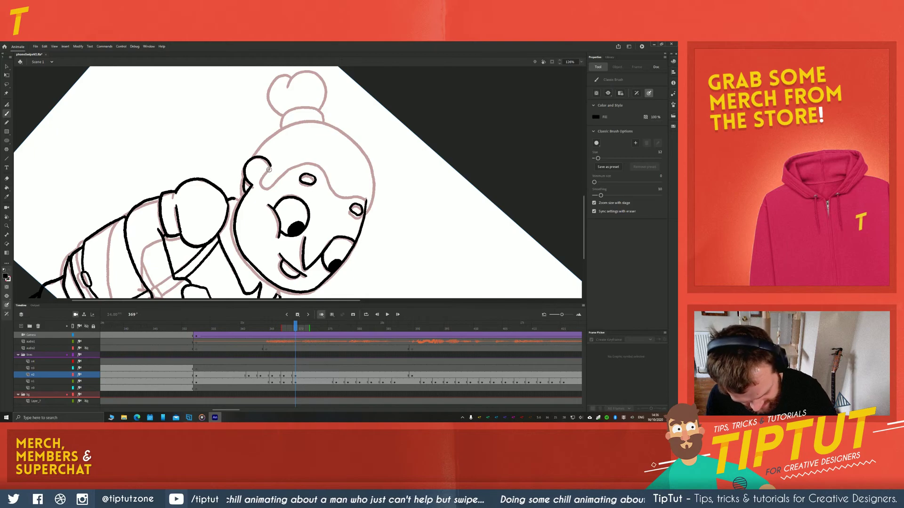
Trace the woman's hairline, the outline of her skull and the hair bun with its band at frame 369
mouse_move(264, 187)
left_mouse_down()
mouse_move(290, 168)
mouse_move(367, 202)
mouse_move(375, 193)
mouse_move(372, 157)
mouse_move(343, 129)
mouse_move(310, 121)
mouse_move(281, 127)
mouse_move(349, 180)
mouse_move(331, 173)
mouse_move(322, 183)
left_mouse_up()
key("ctrl+z")
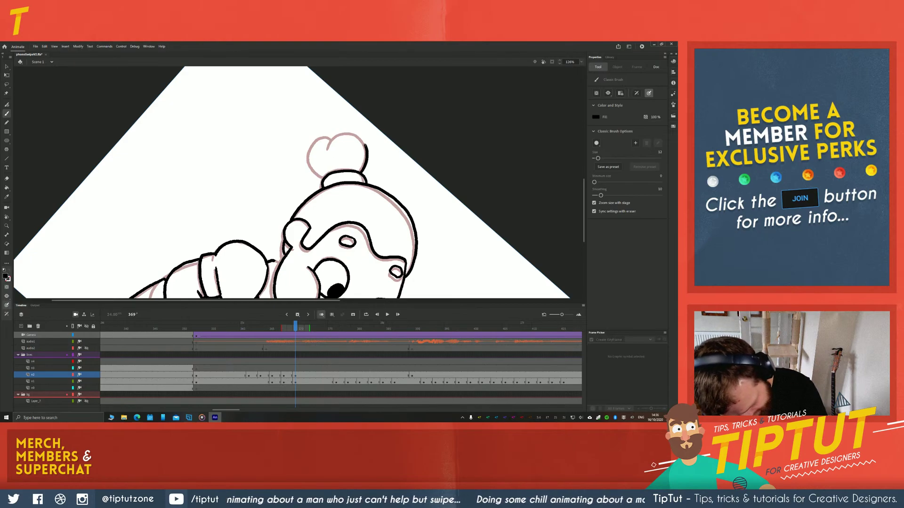
mouse_move(367, 144)
left_mouse_down()
mouse_move(334, 146)
mouse_move(367, 160)
mouse_move(350, 135)
mouse_move(331, 147)
mouse_move(324, 140)
mouse_move(313, 158)
mouse_move(323, 177)
left_mouse_up()
key("ctrl+z")
key("ctrl+z")
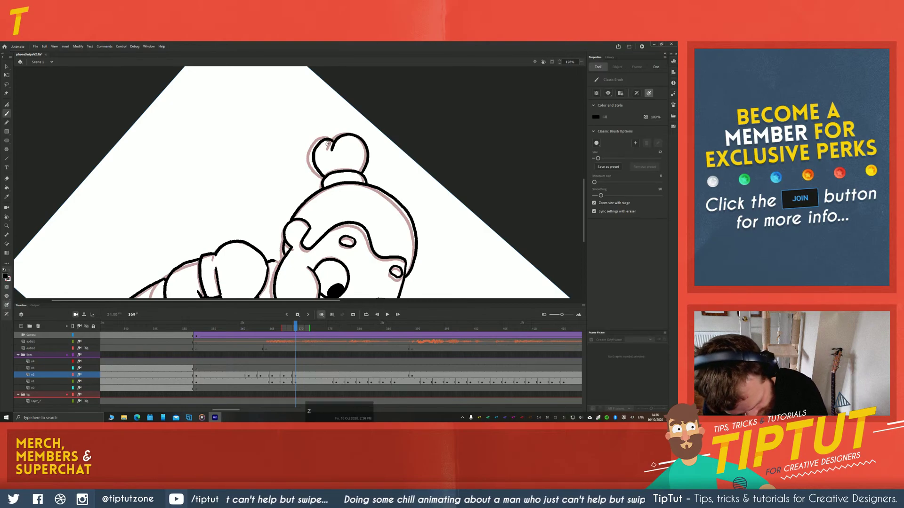
mouse_move(333, 141)
left_mouse_down()
mouse_move(312, 155)
mouse_move(315, 174)
mouse_move(329, 178)
left_mouse_up()
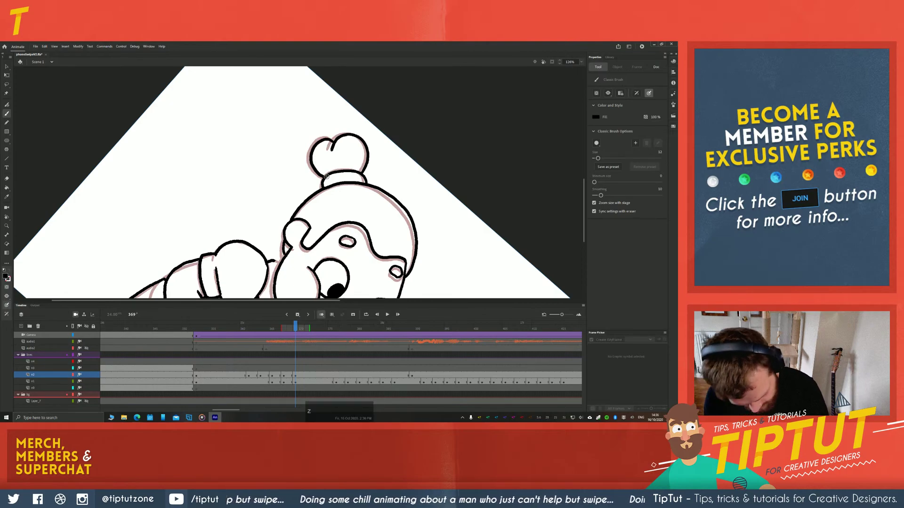
Play the animation from before the arm movement to check the woman's redrawn head in motion
key("shift+space")
left_click_drag(206, 143, 181, 185)
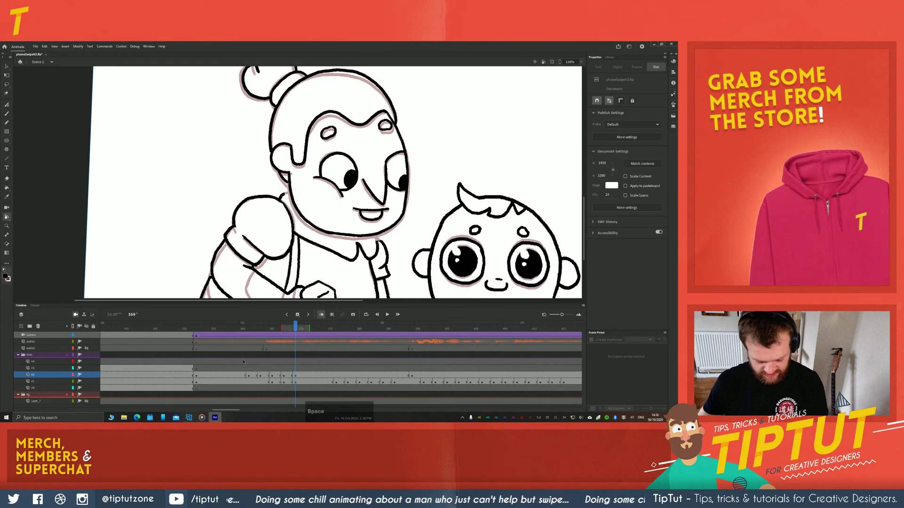
left_click(237, 363)
key("Return")
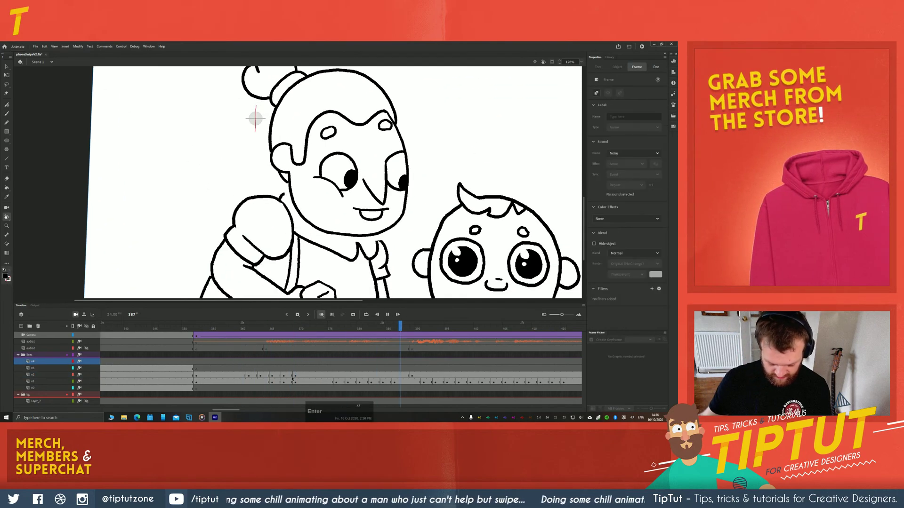
Return to the woman's drawing at frame 369 and touch up the short neck line above her shoulder
left_click(292, 376)
key("b")
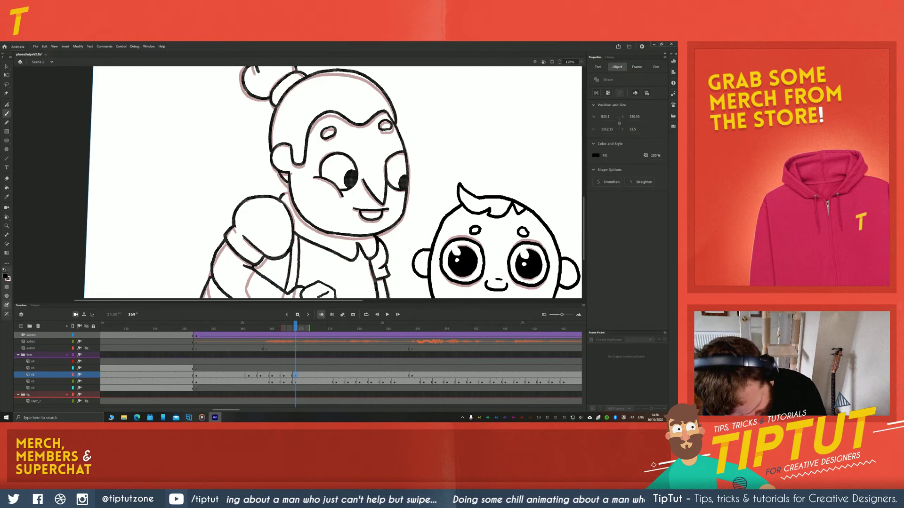
left_click(284, 194)
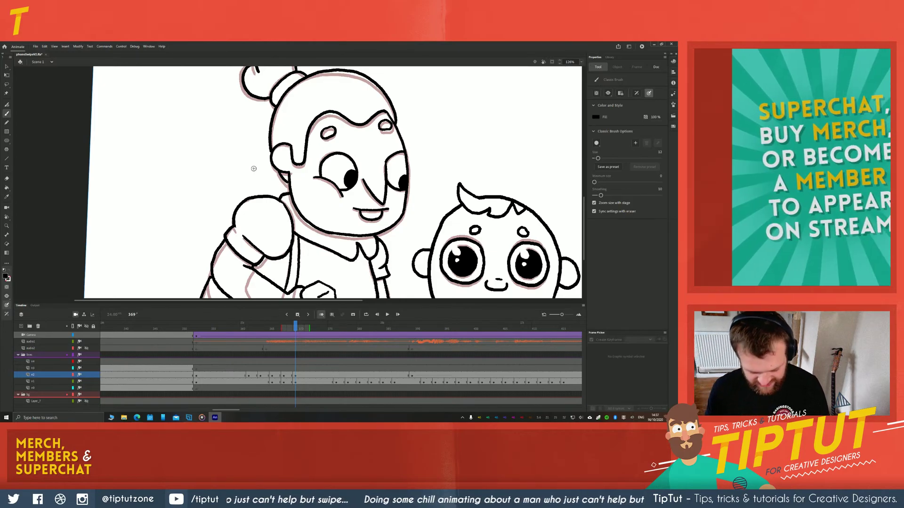
Replay the whole shot and examine the woman's keyframes one by one from frame 363 to frame 369
scroll(193, 189, "down", 5)
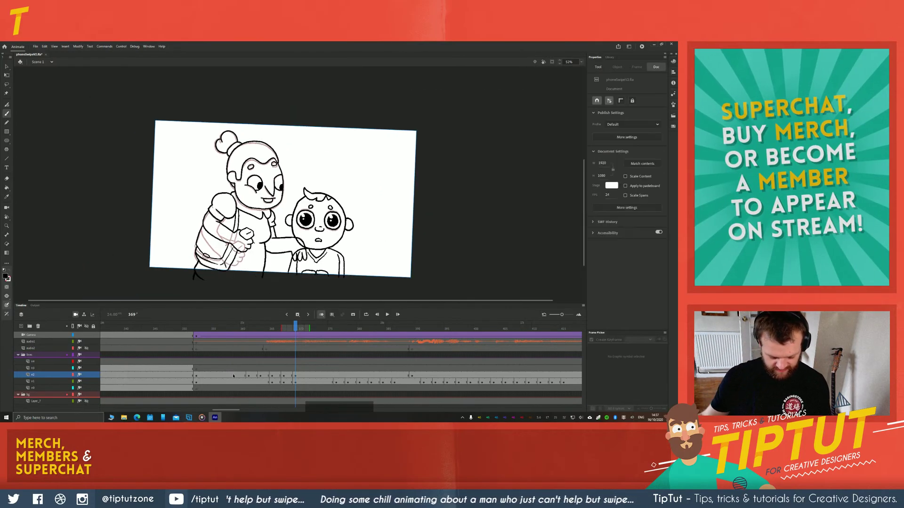
key("Return")
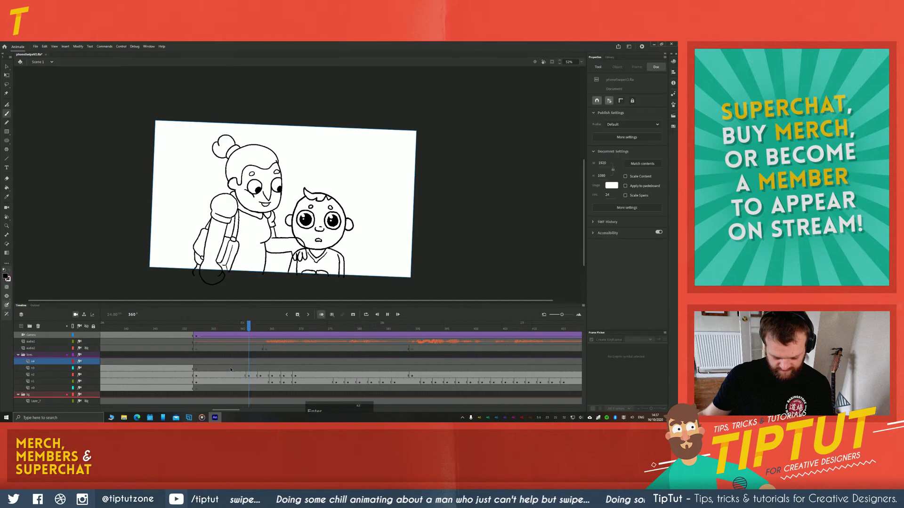
left_click(260, 374)
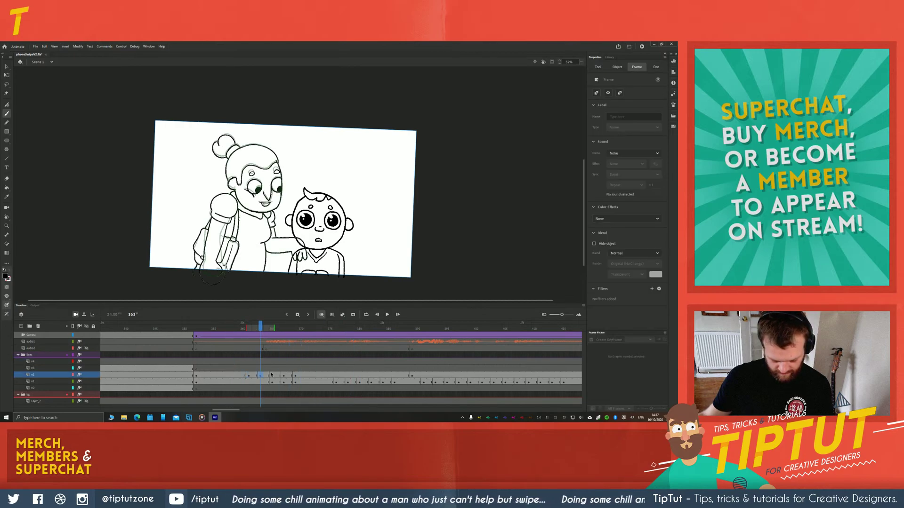
left_click(272, 375)
left_click(283, 377)
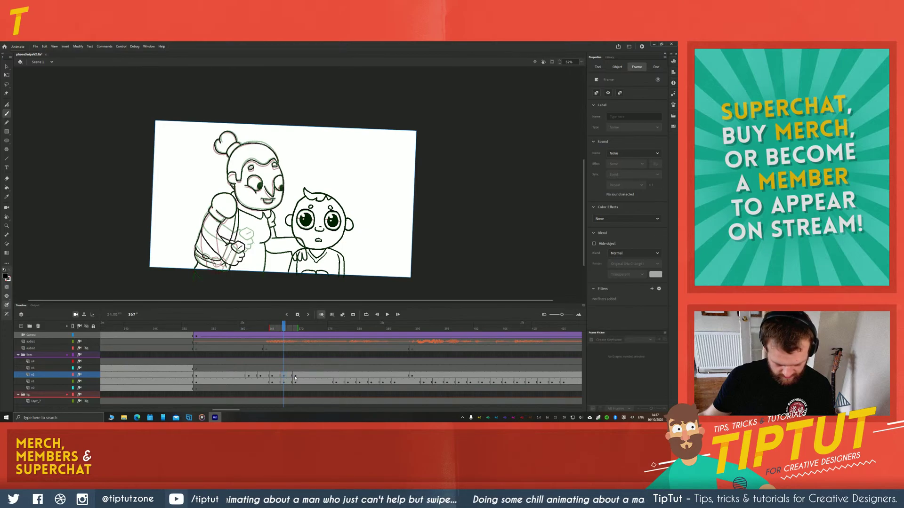
left_click(294, 376)
left_click(283, 376)
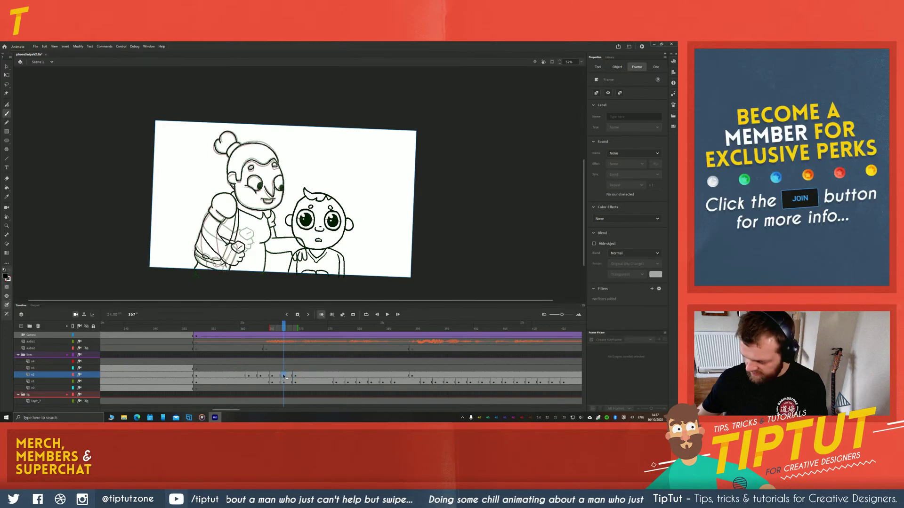
left_click(296, 376)
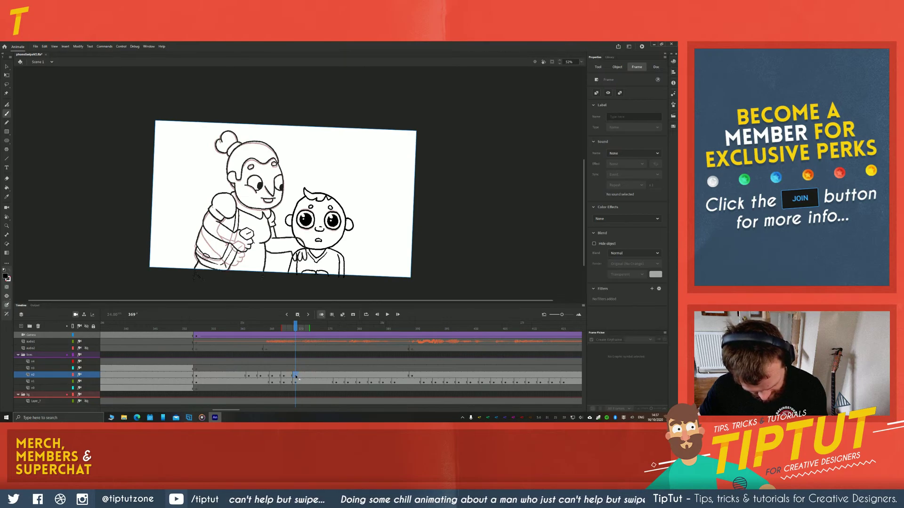
Move the woman's frame 369 drawing two frames later and insert an emptied keyframe at 369 for an in-between
left_click_drag(296, 377, 307, 377)
left_click(295, 376)
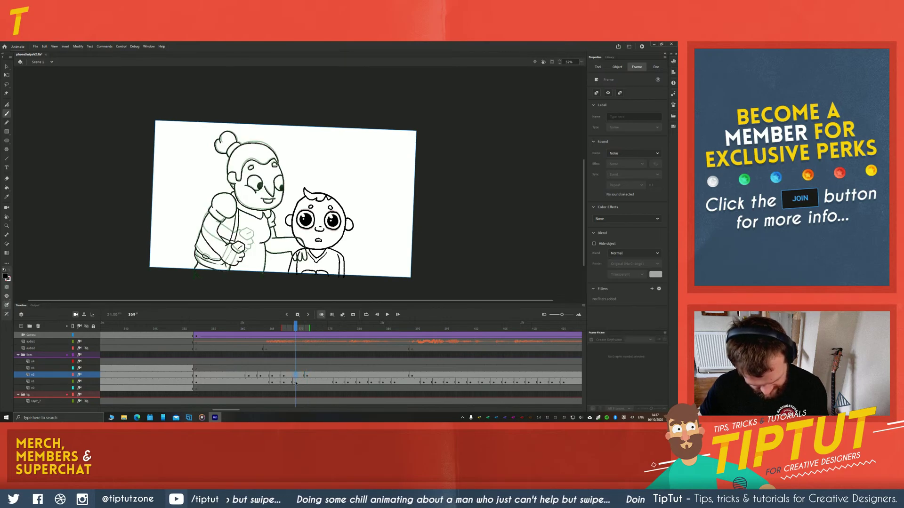
key("F6")
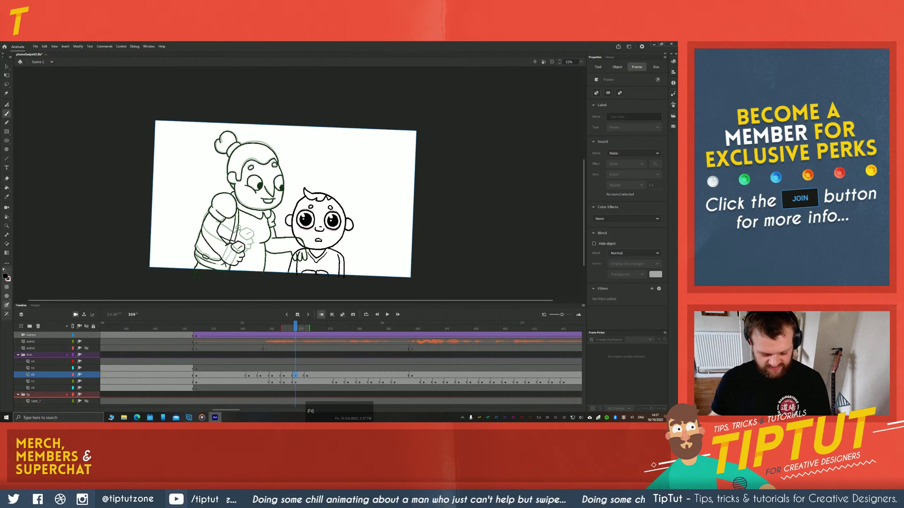
key("Delete")
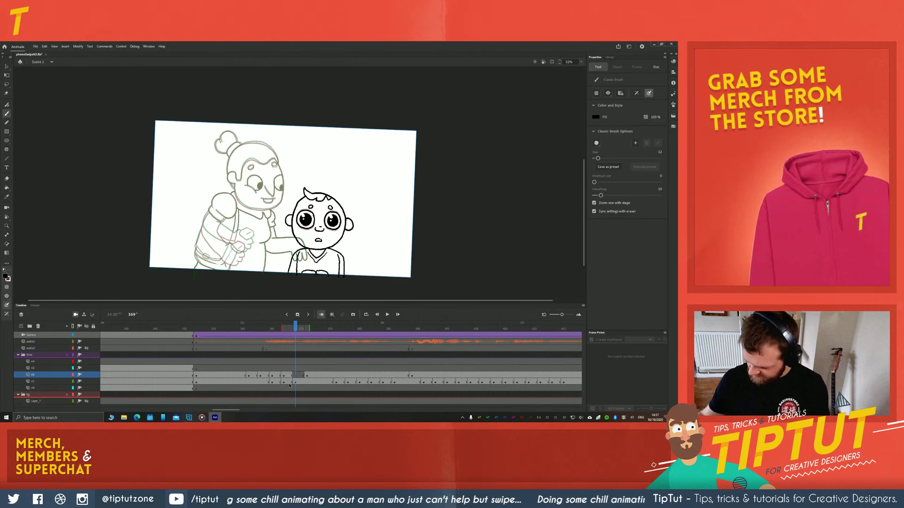
Flip through the frames around 369 to compare the neighbouring poses, ending on the empty keyframe
key("period")
key("period")
key("period")
key("comma")
key("comma")
key("comma")
key("comma")
key("comma")
key("period")
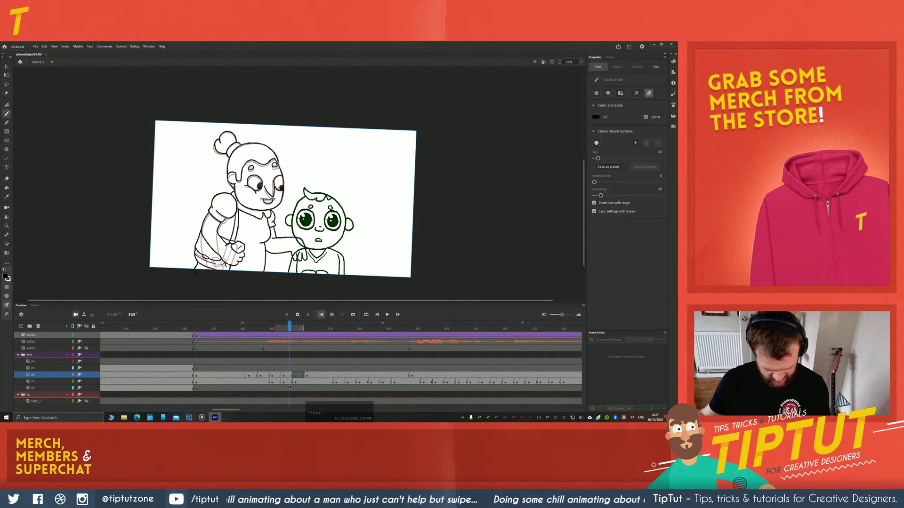
key("period")
left_click(295, 375)
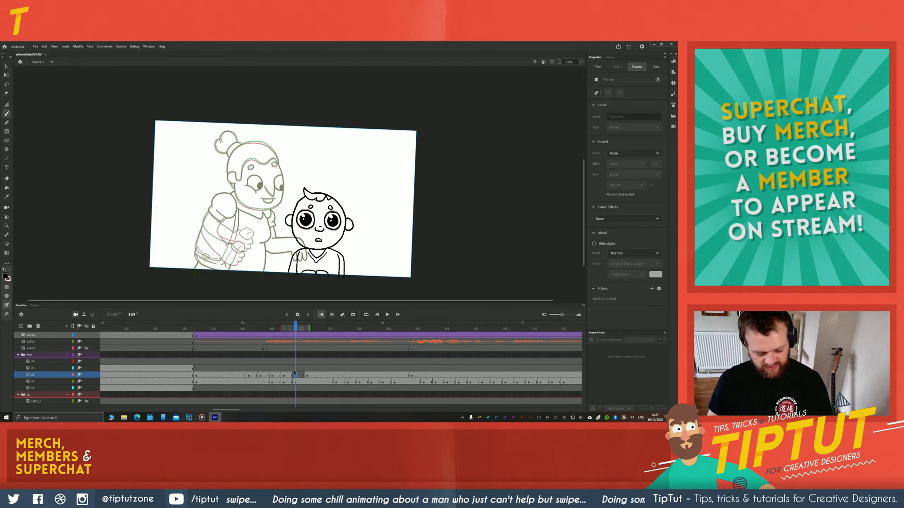
Draw the woman's ear on the empty frame 369, between the onion-skinned drawings before and after it
scroll(201, 155, "up", 4)
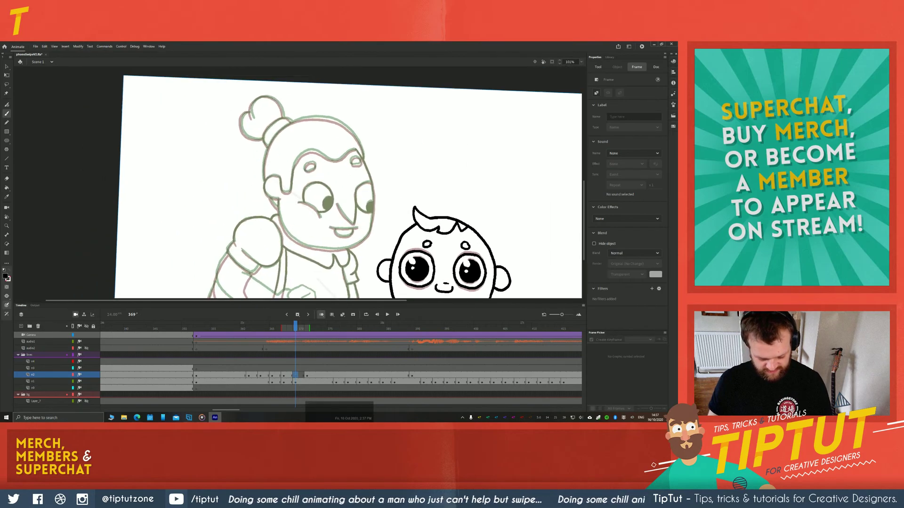
scroll(236, 151, "up", 2)
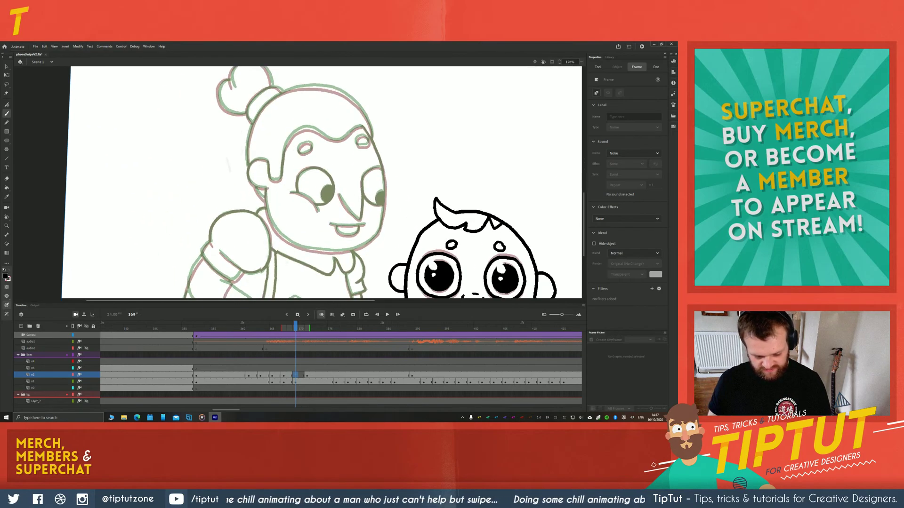
left_click_drag(229, 165, 231, 184)
left_click_drag(292, 218, 285, 191)
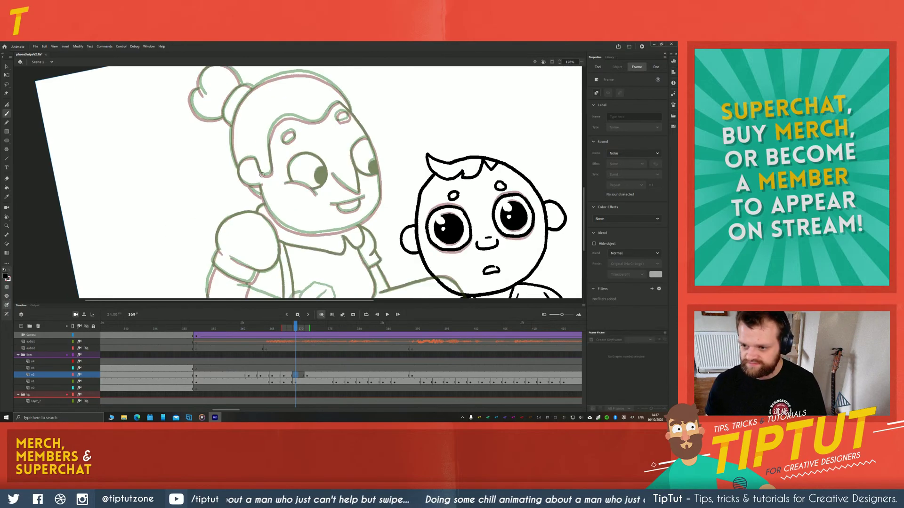
key("r")
left_click_drag(211, 212, 232, 217)
key("space")
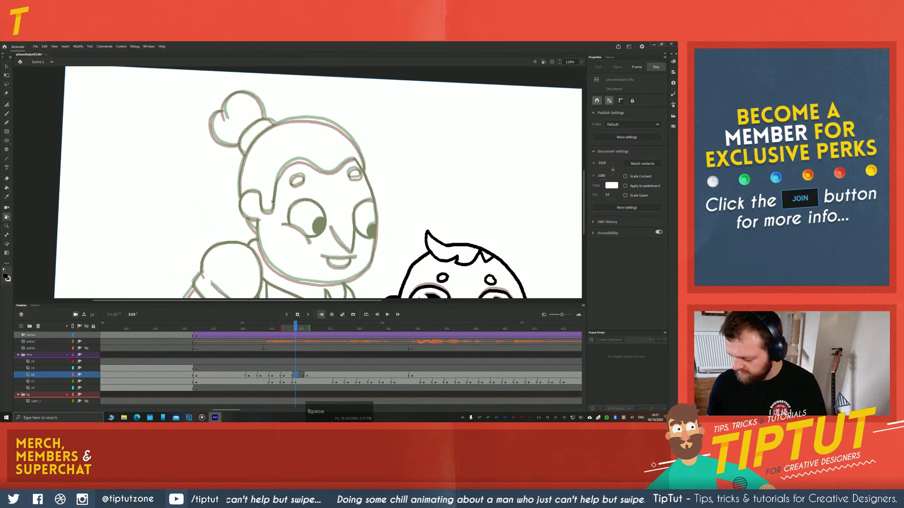
key("b")
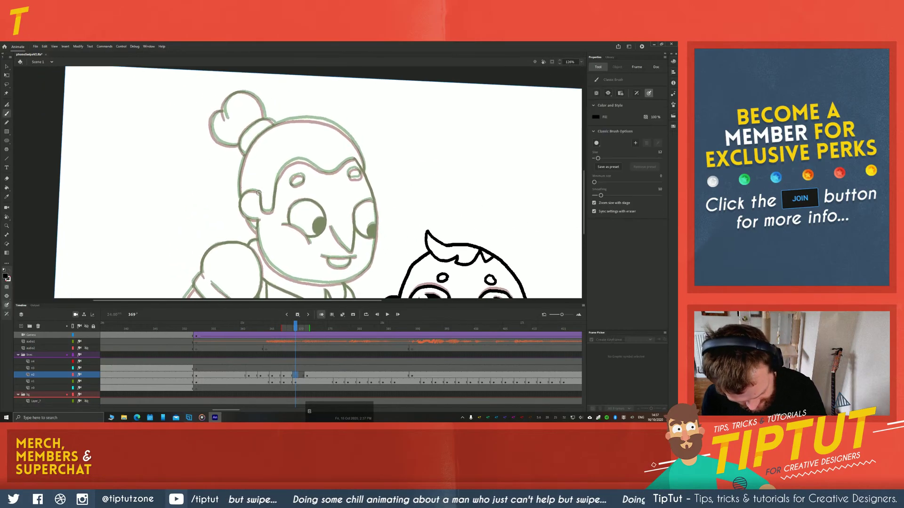
left_click_drag(258, 193, 254, 191)
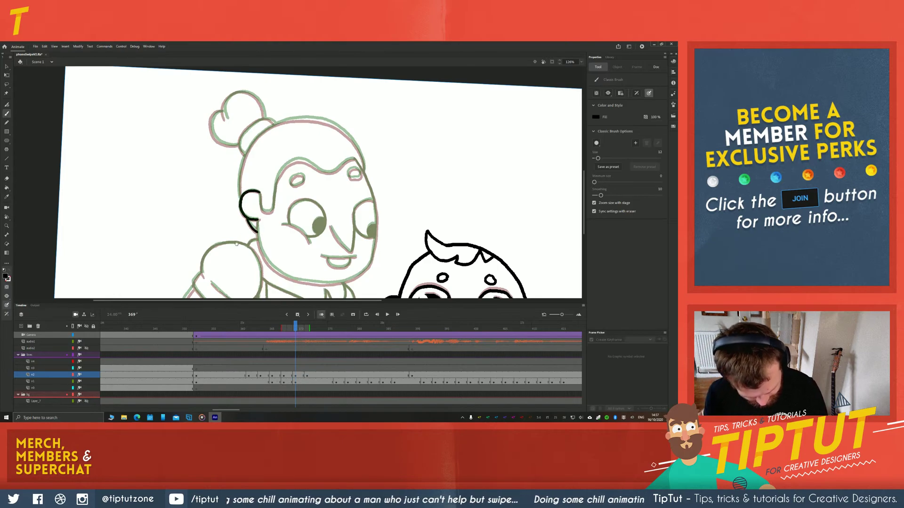
Draw the woman's jawline from below the ear down to the chin on the frame 369 in-between
key("space")
mouse_move(237, 243)
left_mouse_down()
mouse_move(215, 189)
mouse_move(252, 213)
left_mouse_up()
key("t")
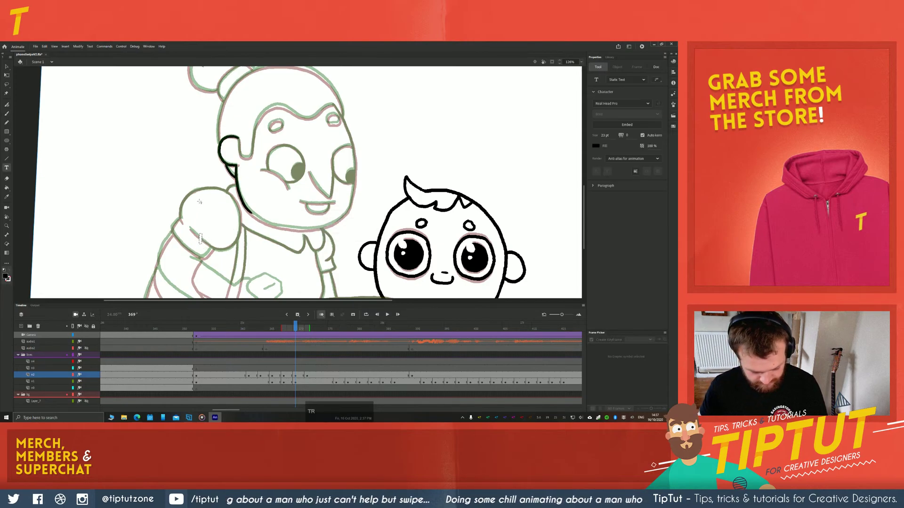
key("v")
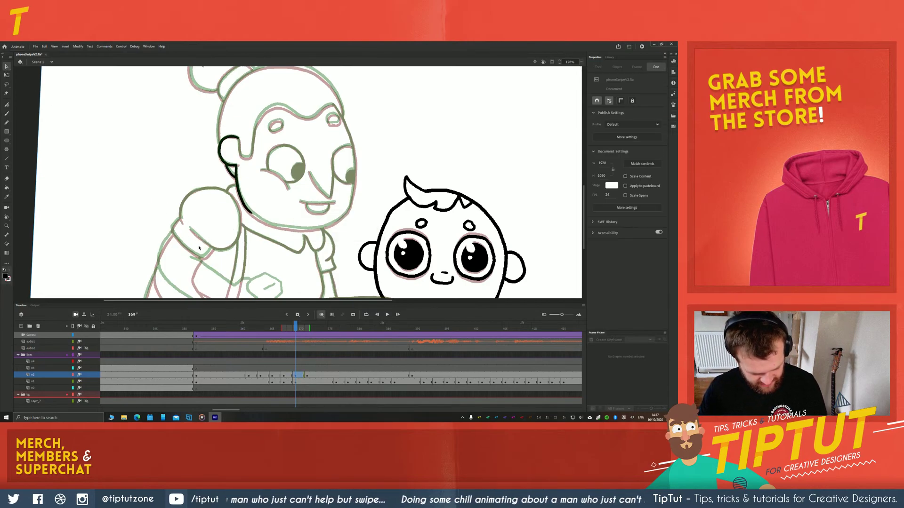
mouse_move(162, 198)
left_mouse_down()
mouse_move(238, 266)
mouse_move(217, 210)
mouse_move(215, 160)
mouse_move(242, 137)
mouse_move(260, 186)
left_mouse_up()
key("b")
key("space")
key("b")
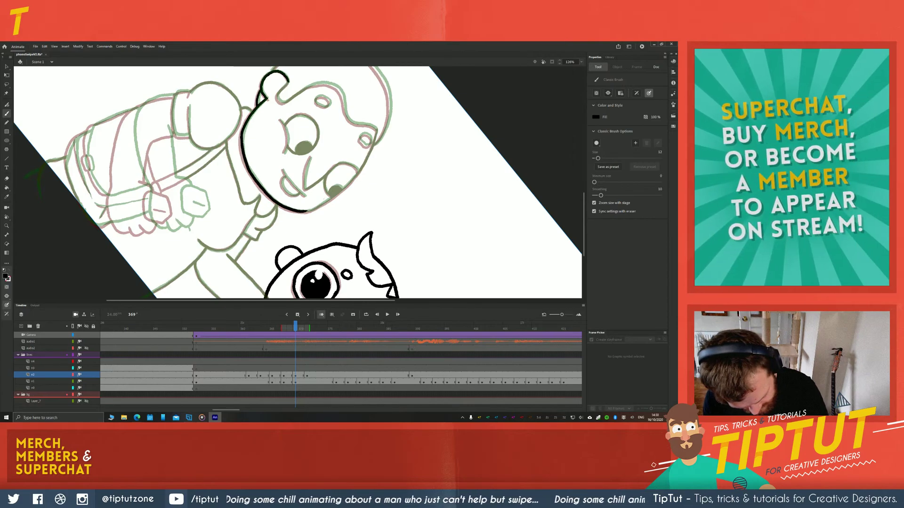
Draw the far side of the woman's face from hairline to chin and both eyebrows on the frame 369 in-between
mouse_move(376, 131)
left_mouse_down()
mouse_move(363, 169)
mouse_move(307, 211)
left_mouse_up()
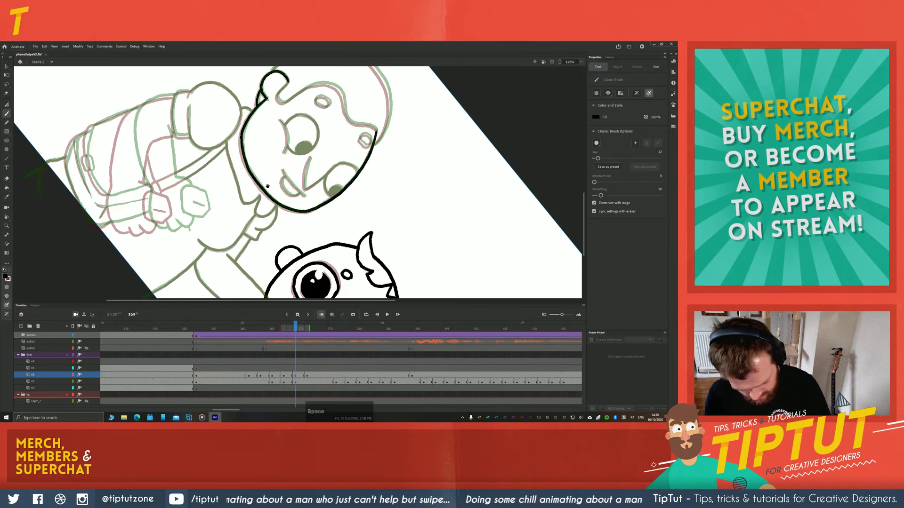
left_click_drag(319, 104, 334, 155)
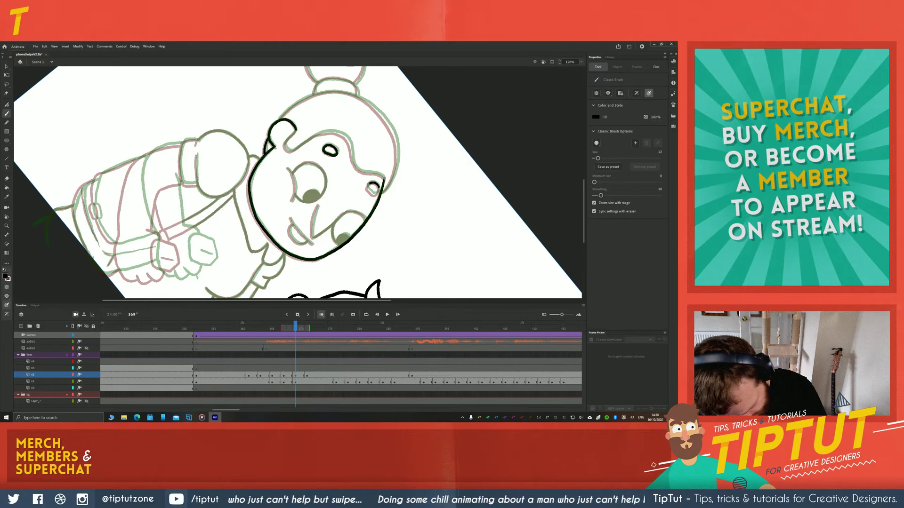
left_click_drag(370, 184, 376, 194)
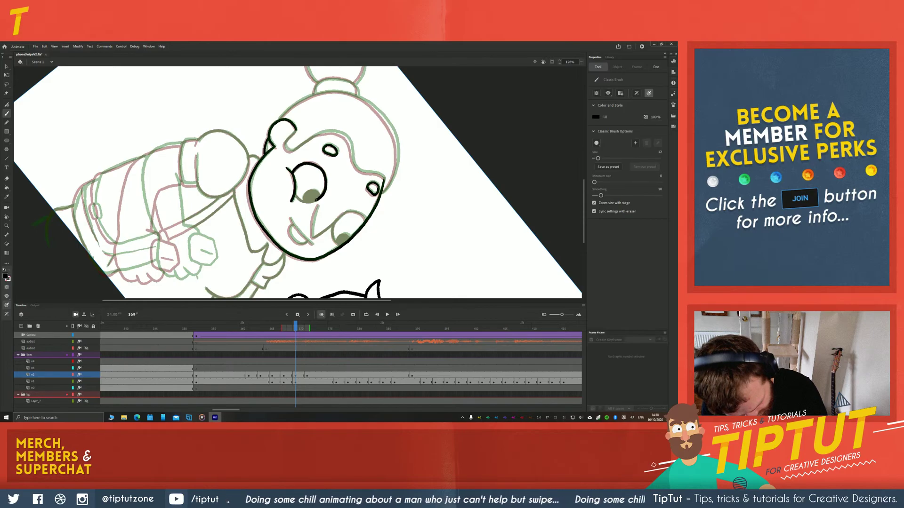
Draw both of the woman's eyes with filled pupils on frame 369, following the onion-skinned neighbours
left_click_drag(300, 199, 314, 195)
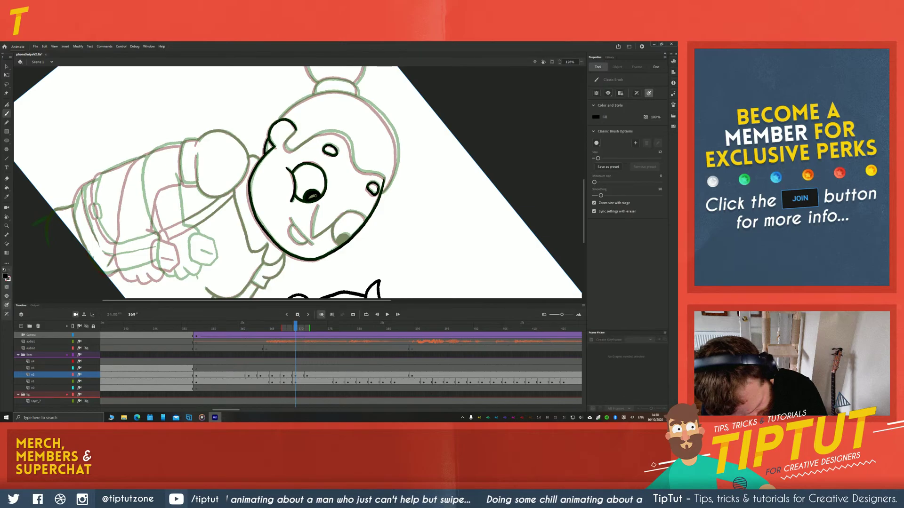
key("r")
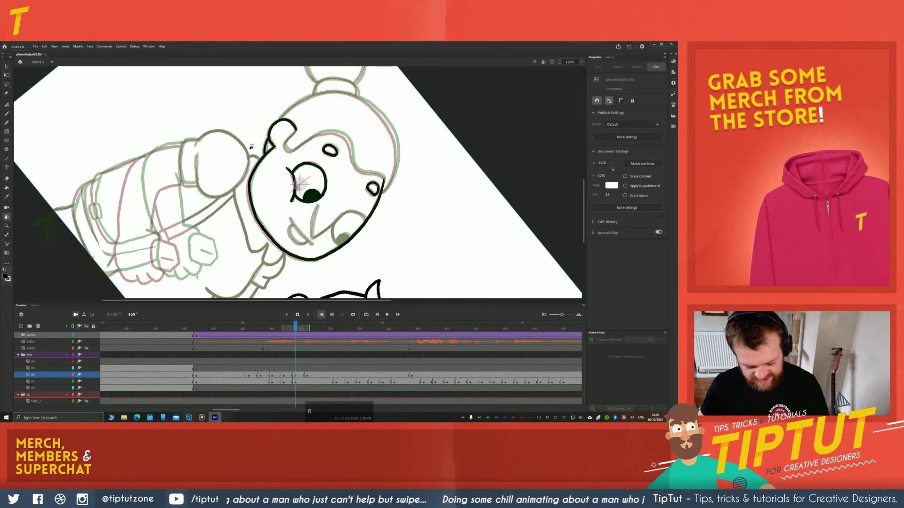
left_click_drag(252, 147, 240, 173)
mouse_move(239, 173)
left_mouse_down()
mouse_move(220, 191)
mouse_move(207, 179)
left_mouse_up()
key("b")
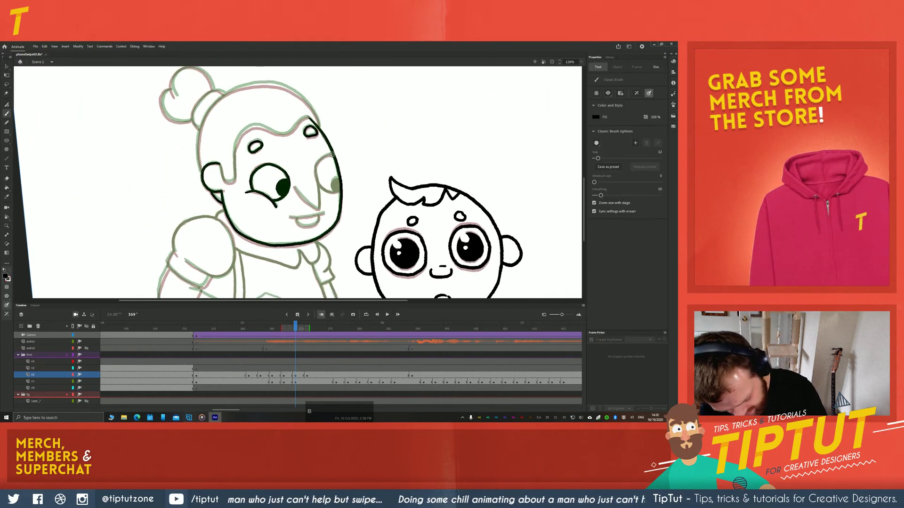
left_click_drag(324, 154, 315, 181)
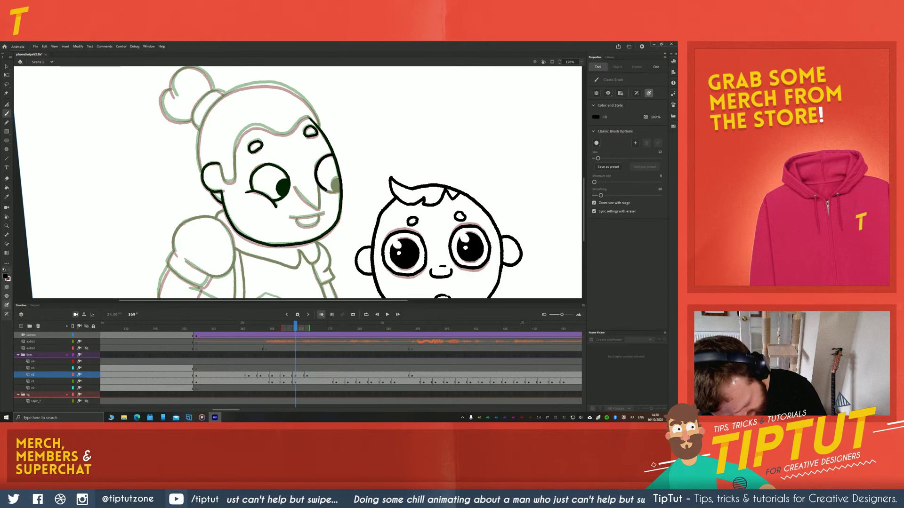
key("ctrl+z")
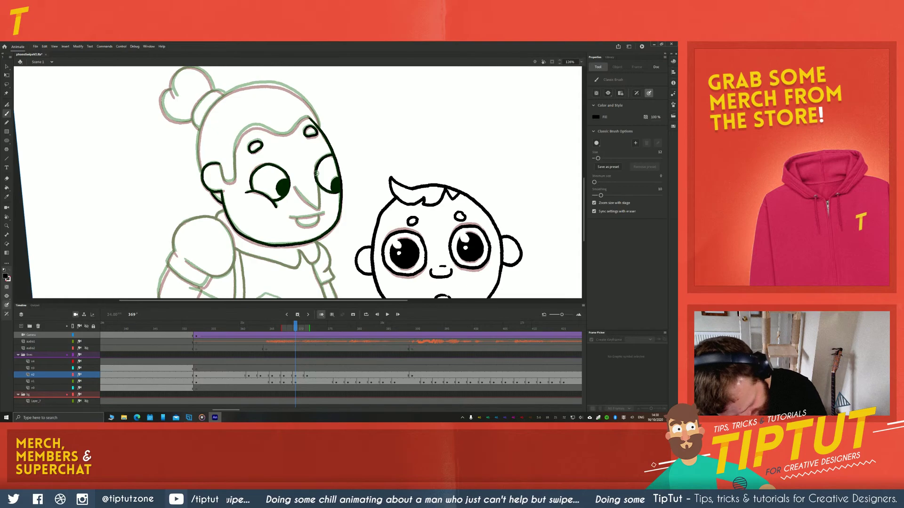
key("b")
key("b")
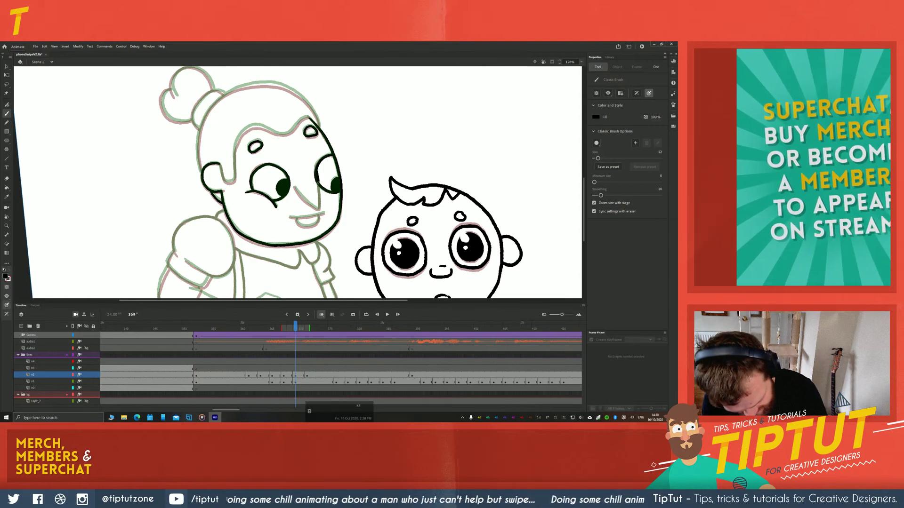
Draw the woman's pointed nose between her eyes on frame 369 and erase the stray mark beside the far eye
left_click_drag(295, 187, 317, 210)
key("e")
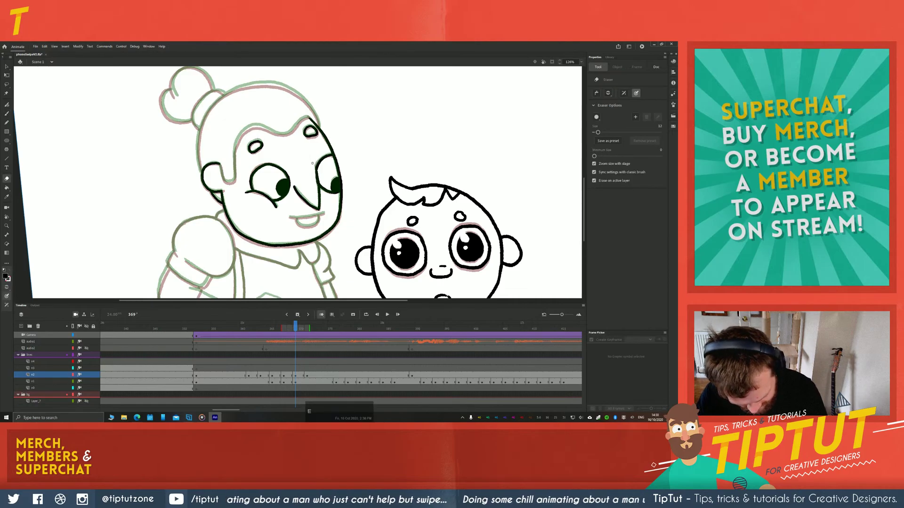
key("b")
key("space")
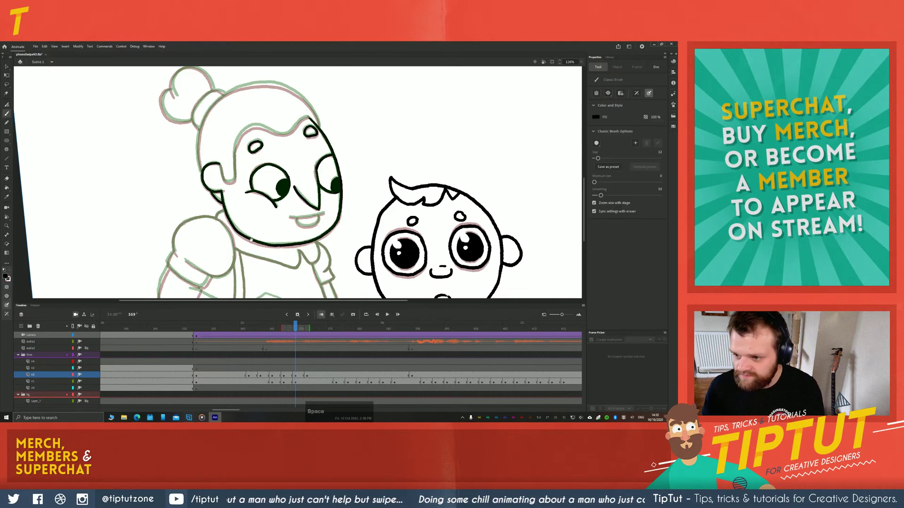
left_click_drag(238, 242, 247, 226)
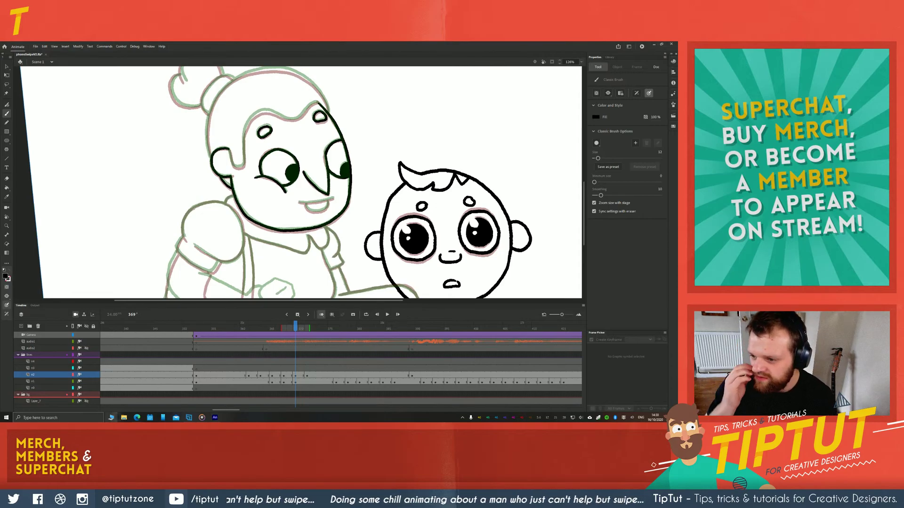
key("super+e")
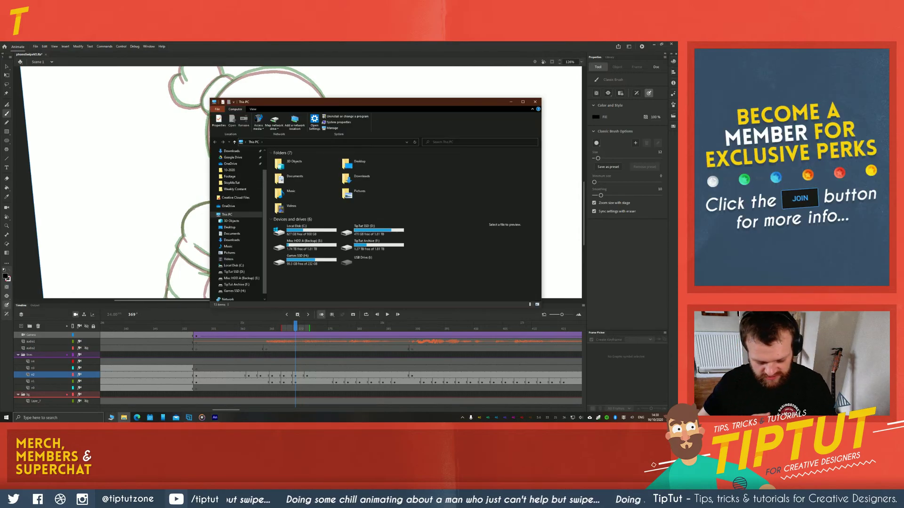
left_click(535, 101)
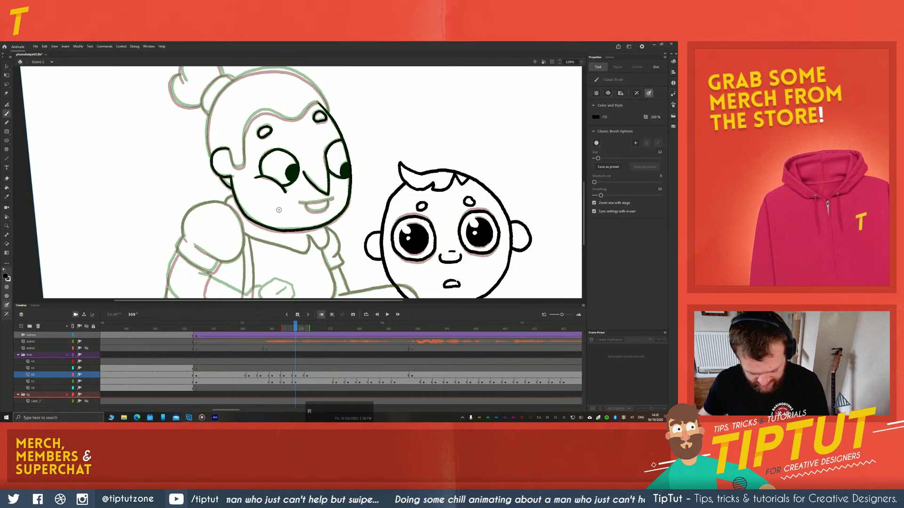
left_click(321, 212)
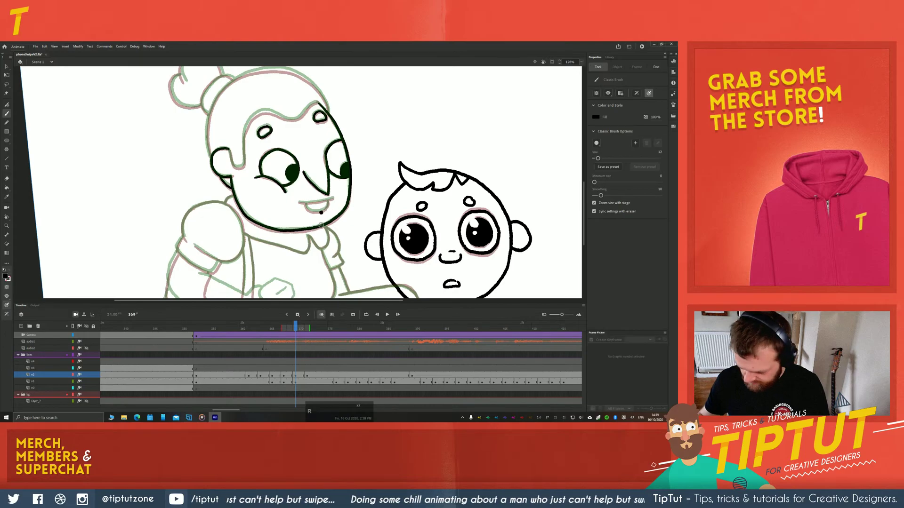
Draw the woman's smiling mouth line and lower lip on frame 369, redoing strokes that stray from the onion-skinned poses
scroll(308, 219, "up", 2)
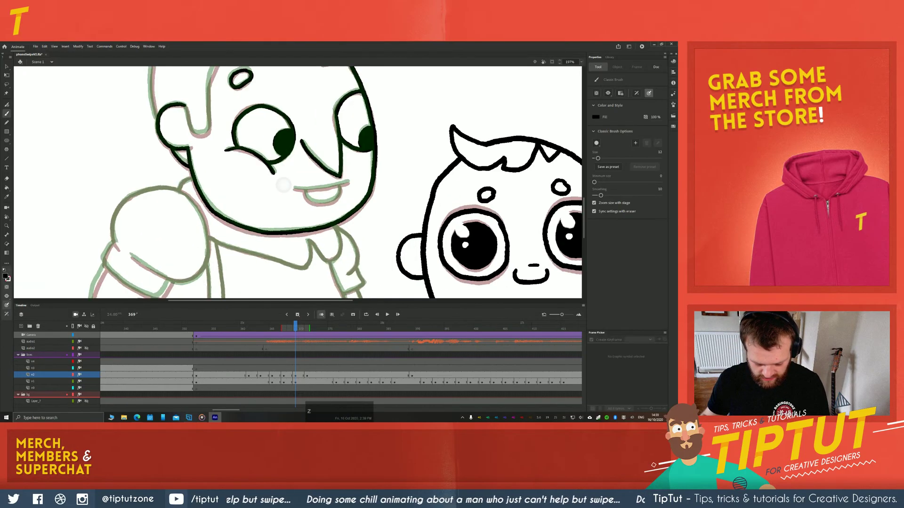
left_click_drag(287, 252, 288, 124)
left_click_drag(306, 184, 276, 164)
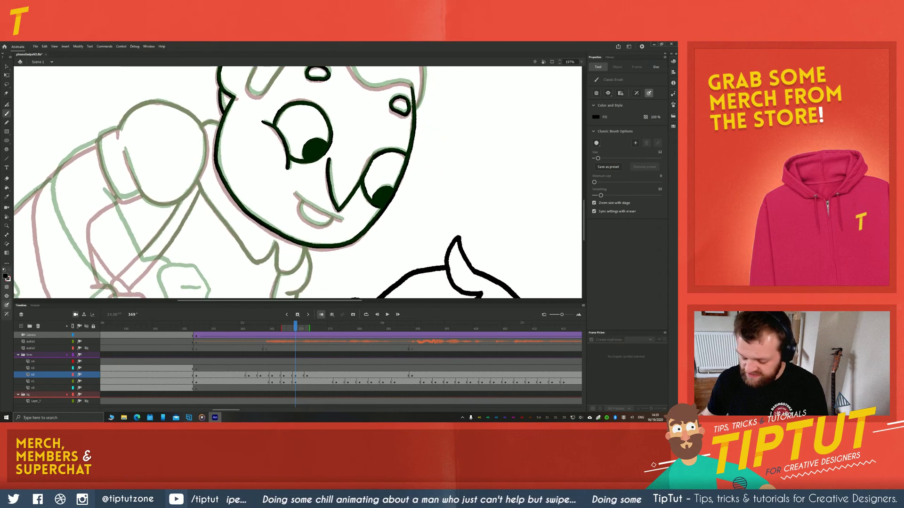
key("b")
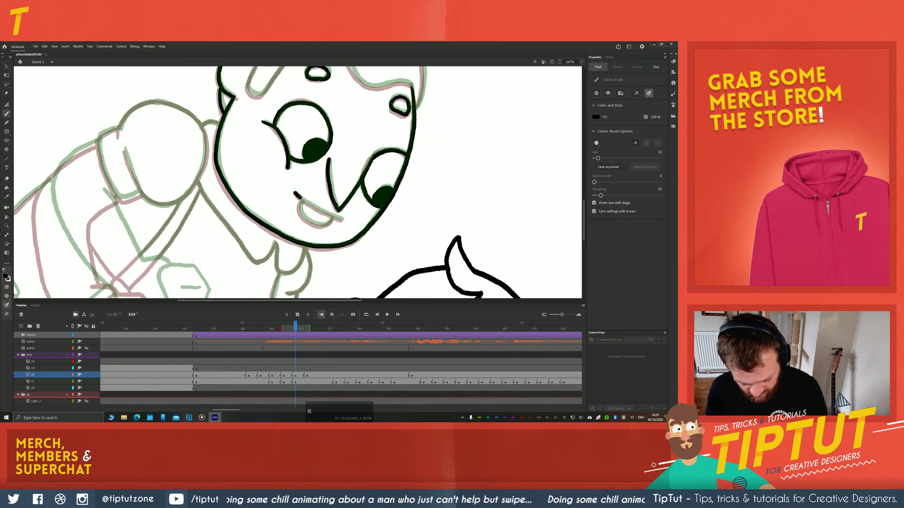
left_click_drag(298, 196, 337, 217)
key("ctrl+z")
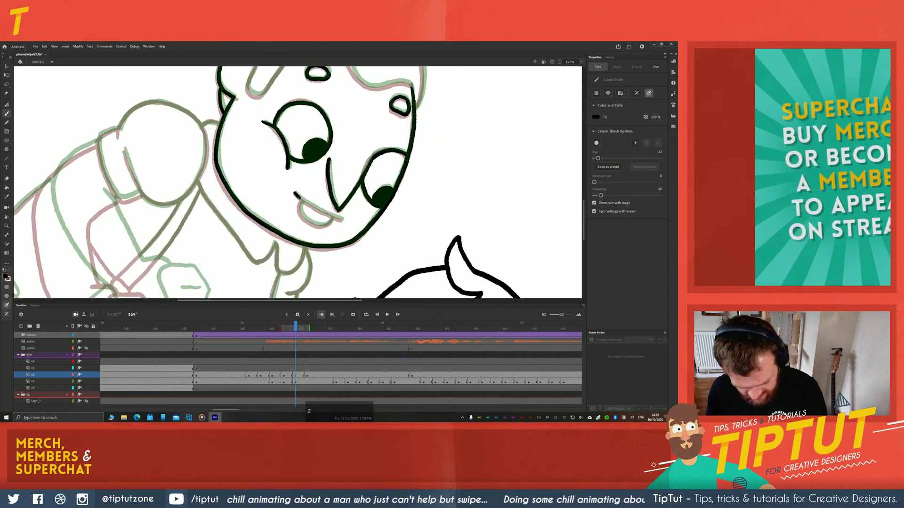
left_click_drag(296, 195, 339, 218)
key("ctrl+z")
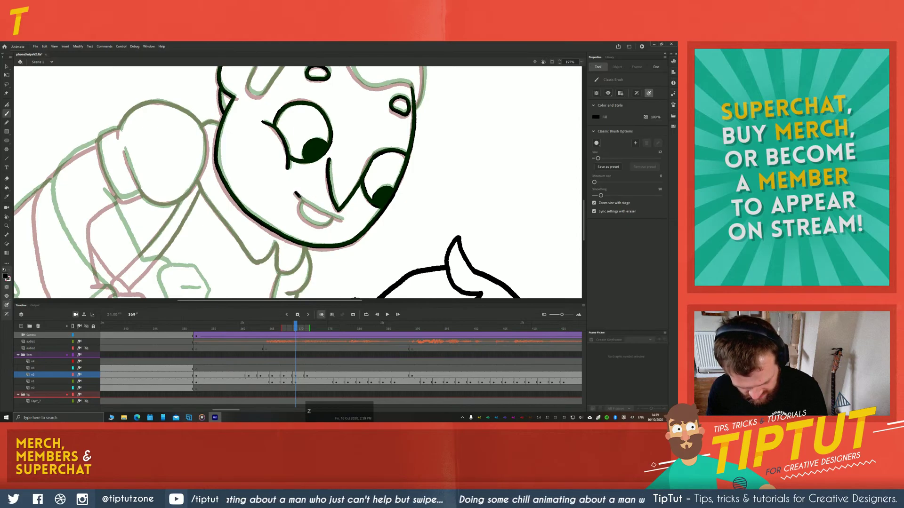
left_click_drag(298, 195, 343, 220)
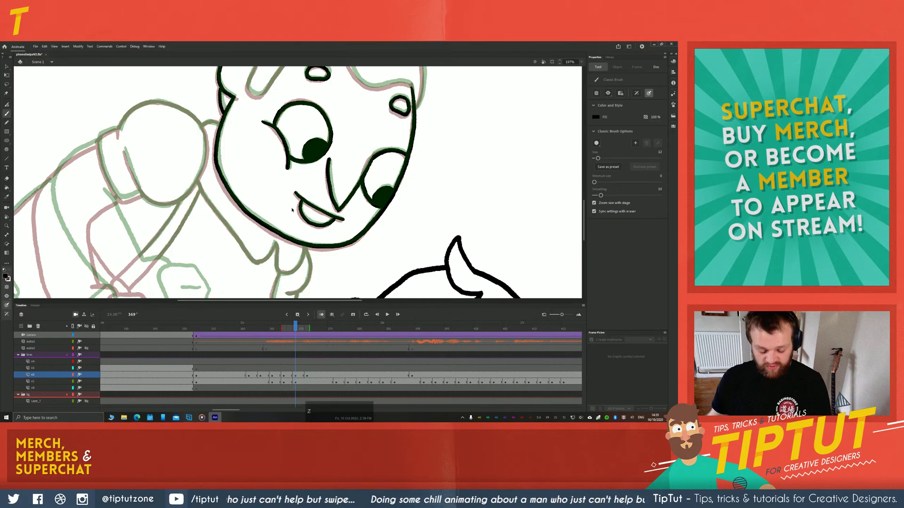
key("ctrl+z")
mouse_move(304, 219)
left_mouse_down()
mouse_move(327, 226)
mouse_move(333, 219)
mouse_move(305, 216)
mouse_move(333, 217)
left_mouse_up()
key("ctrl+z")
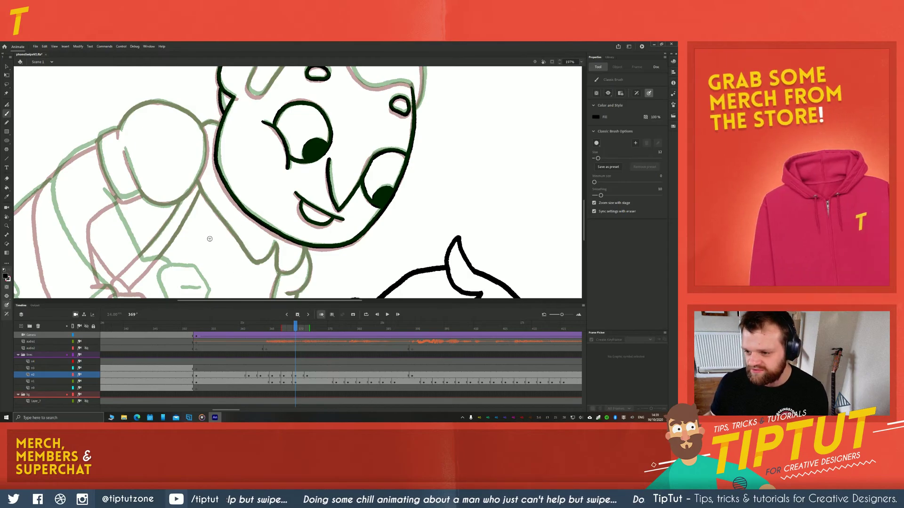
Draw the woman's wavy hairline from the ear across the forehead to the far side of the face
key("space")
left_click_drag(185, 134, 221, 225)
left_click_drag(292, 155, 282, 185)
left_click_drag(333, 142, 293, 187)
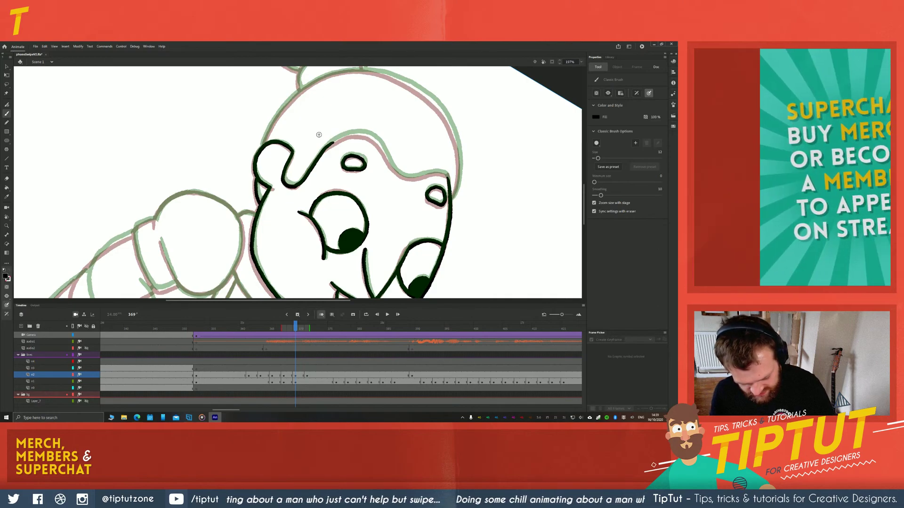
mouse_move(332, 143)
left_mouse_down()
mouse_move(370, 136)
mouse_move(407, 176)
mouse_move(448, 174)
left_mouse_up()
Draw the outer contour of the woman's hair from the far temple over the crown and down to the ear
left_click_drag(272, 168, 274, 212)
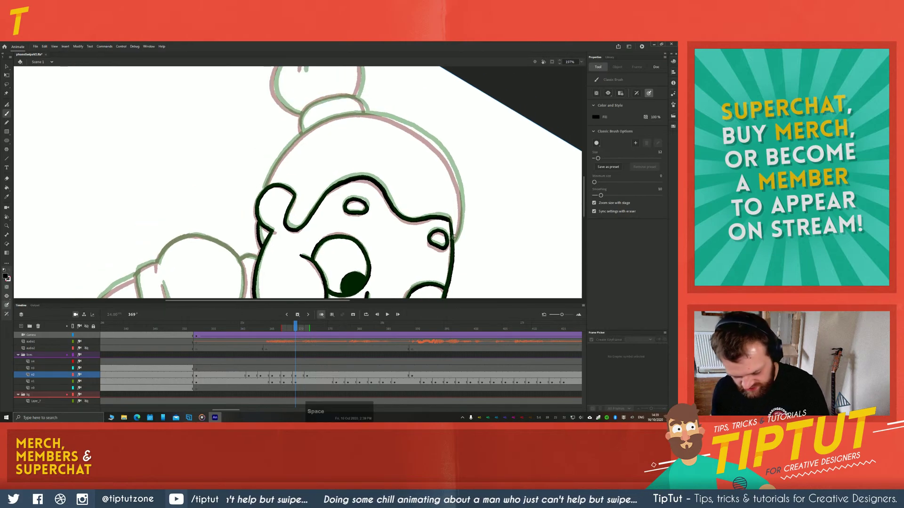
mouse_move(454, 242)
left_mouse_down()
mouse_move(462, 200)
mouse_move(454, 174)
mouse_move(421, 136)
left_mouse_up()
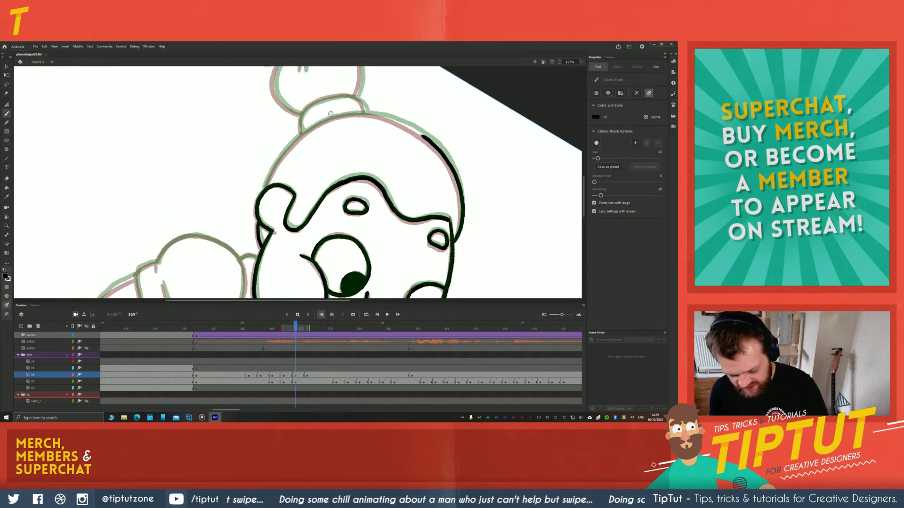
key("r")
left_click_drag(233, 159, 282, 125)
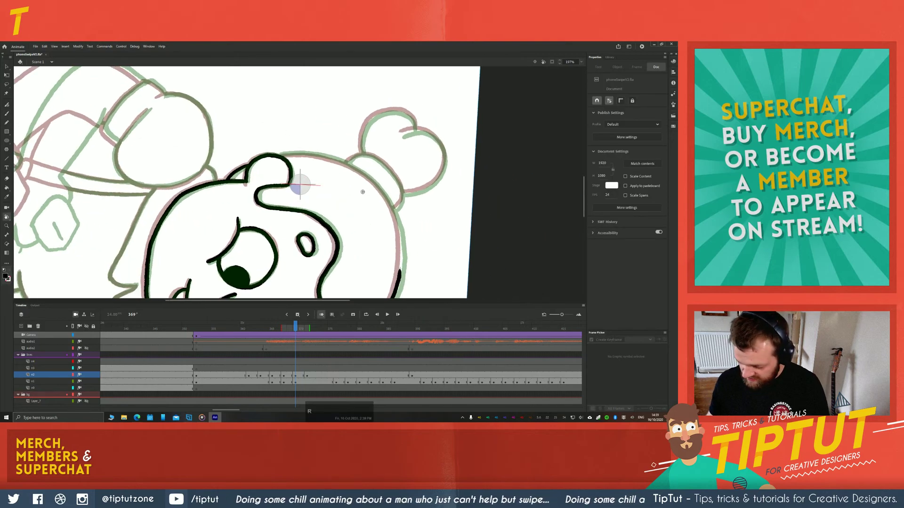
key("b")
mouse_move(370, 182)
left_mouse_down()
mouse_move(391, 204)
mouse_move(402, 239)
mouse_move(399, 281)
left_mouse_up()
key("r")
left_click_drag(263, 228, 258, 171)
key("space")
left_click_drag(311, 212, 300, 224)
key("b")
mouse_move(293, 163)
left_mouse_down()
mouse_move(333, 211)
mouse_move(343, 254)
left_mouse_up()
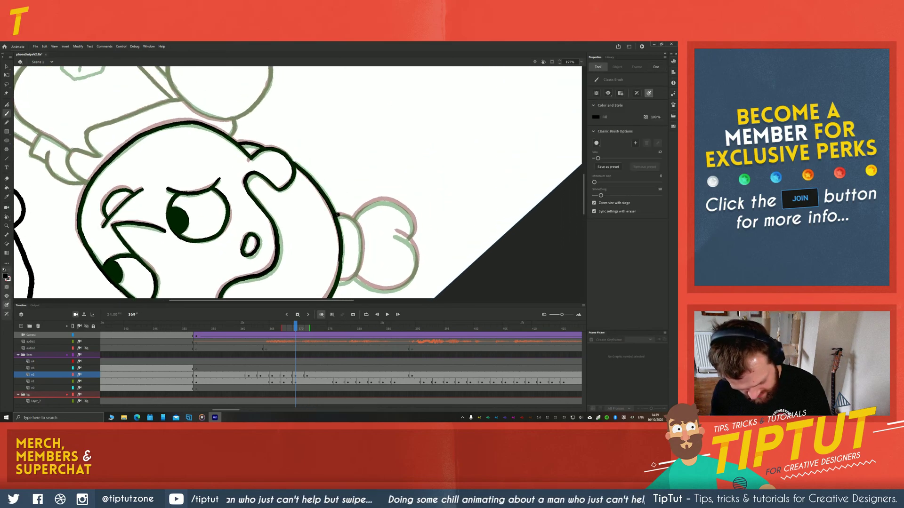
Draw the hair band and the bun at the back of the woman's head on frame 369
mouse_move(337, 214)
left_mouse_down()
mouse_move(356, 227)
mouse_move(362, 259)
mouse_move(353, 276)
left_mouse_up()
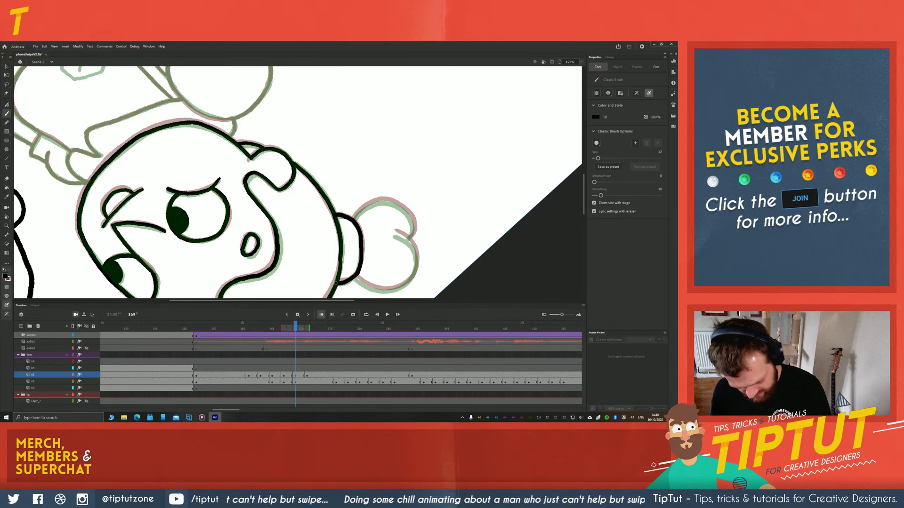
mouse_move(356, 215)
left_mouse_down()
mouse_move(374, 201)
mouse_move(402, 207)
mouse_move(412, 232)
mouse_move(401, 238)
mouse_move(417, 250)
mouse_move(409, 280)
mouse_move(391, 290)
mouse_move(354, 276)
left_mouse_up()
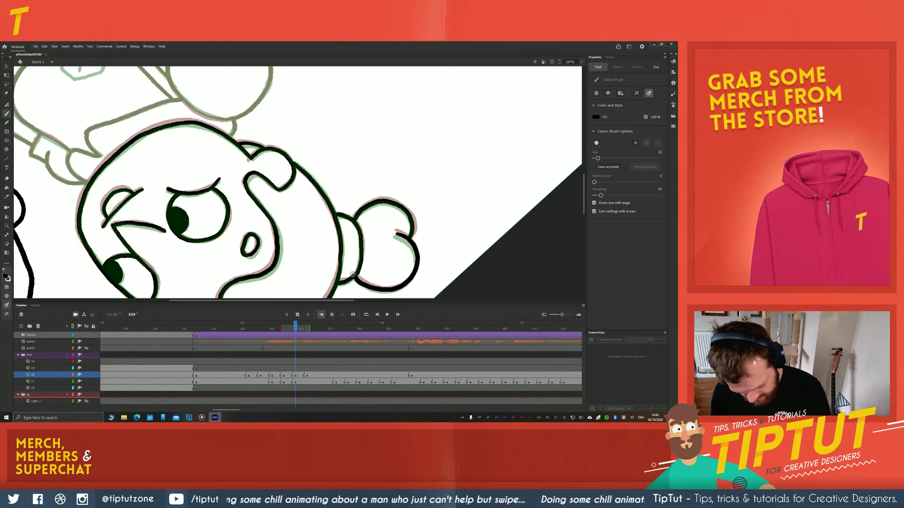
Draw the cuff of the woman's near sleeve on frame 369, between the onion-skinned arm poses
key("r")
mouse_move(182, 170)
left_mouse_down()
mouse_move(209, 262)
mouse_move(334, 264)
mouse_move(353, 233)
mouse_move(226, 151)
mouse_move(281, 67)
left_mouse_up()
key("space")
left_click_drag(166, 191, 154, 157)
mouse_move(292, 269)
left_mouse_down()
mouse_move(203, 209)
mouse_move(290, 204)
left_mouse_up()
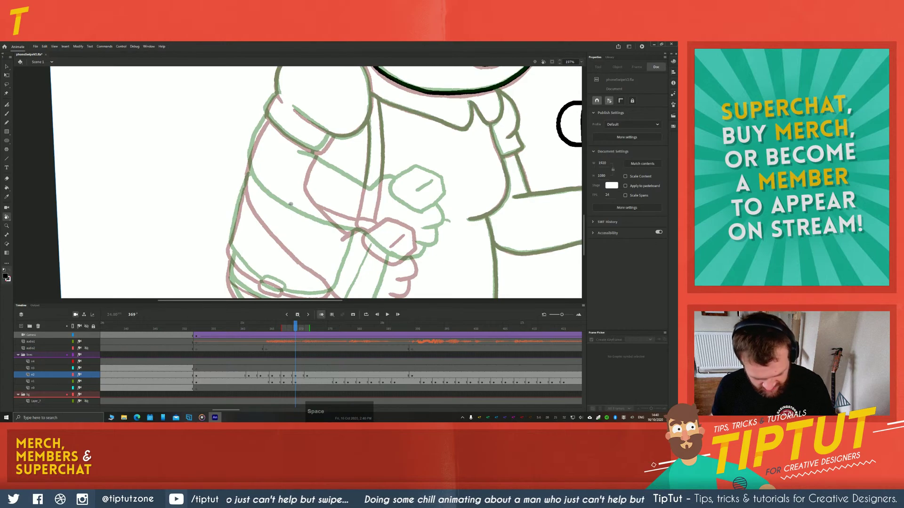
key("space")
mouse_move(235, 139)
left_mouse_down()
mouse_move(256, 133)
mouse_move(249, 187)
mouse_move(272, 175)
mouse_move(306, 201)
left_mouse_up()
key("b")
key("ctrl+z")
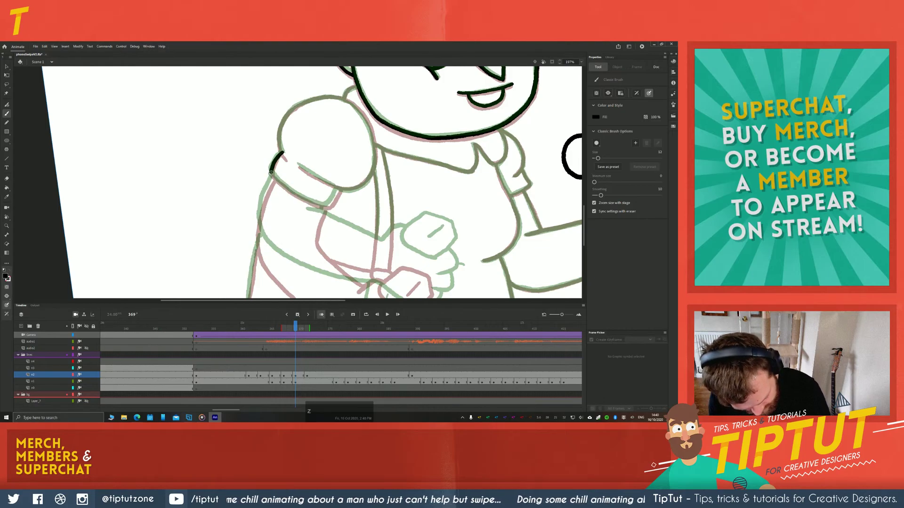
left_click_drag(272, 173, 327, 205)
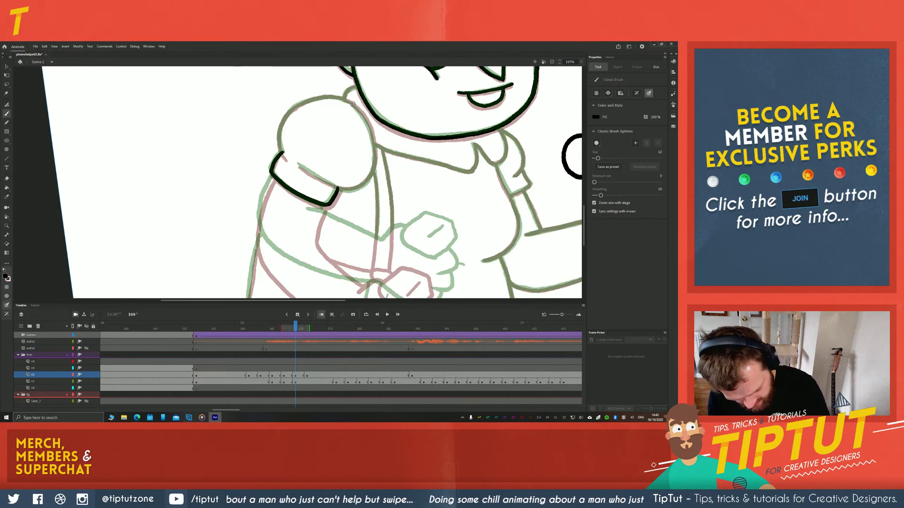
Draw the front edge of the woman's puffed near sleeve from the shoulder down to the cuff
mouse_move(352, 104)
left_mouse_down()
mouse_move(374, 144)
mouse_move(354, 192)
left_mouse_up()
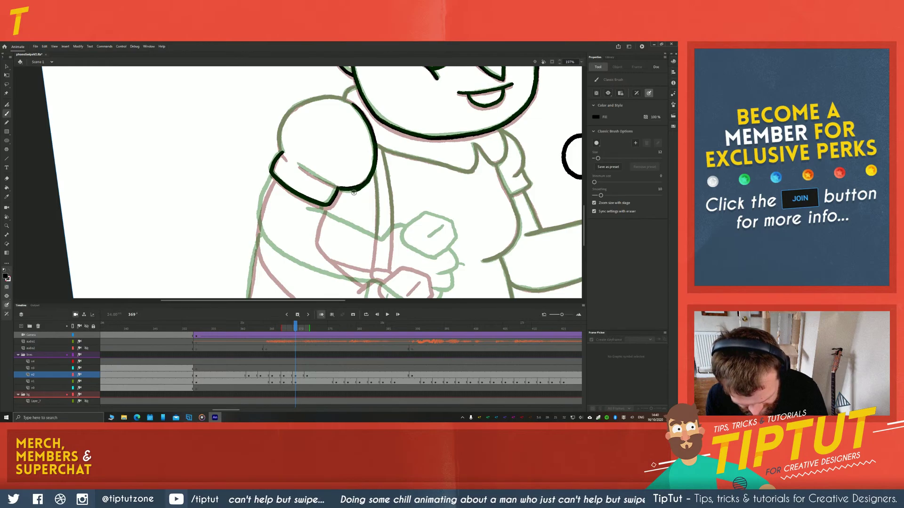
key("e")
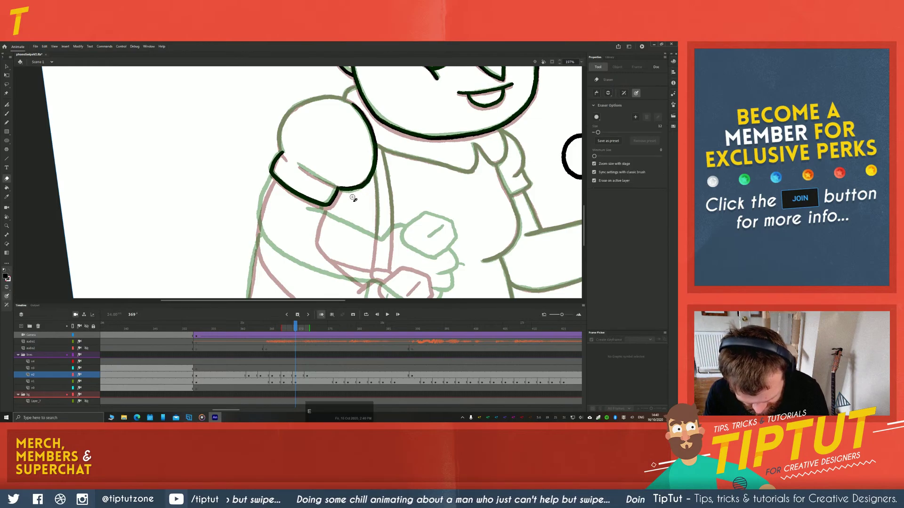
key("b")
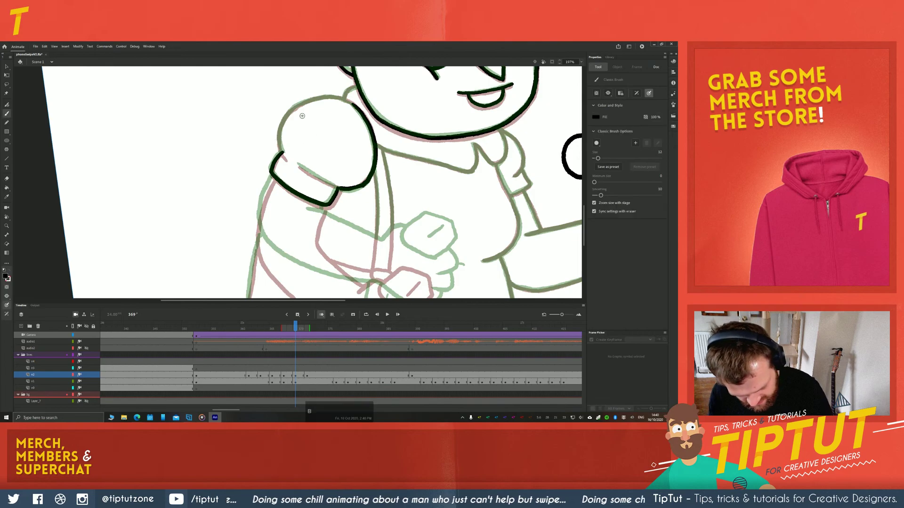
Draw the back edge of the woman's puffed near sleeve on frame 369, closing its outline down to the cuff
mouse_move(217, 174)
left_mouse_down()
mouse_move(387, 134)
mouse_move(321, 188)
mouse_move(356, 195)
left_mouse_up()
key("b")
key("r")
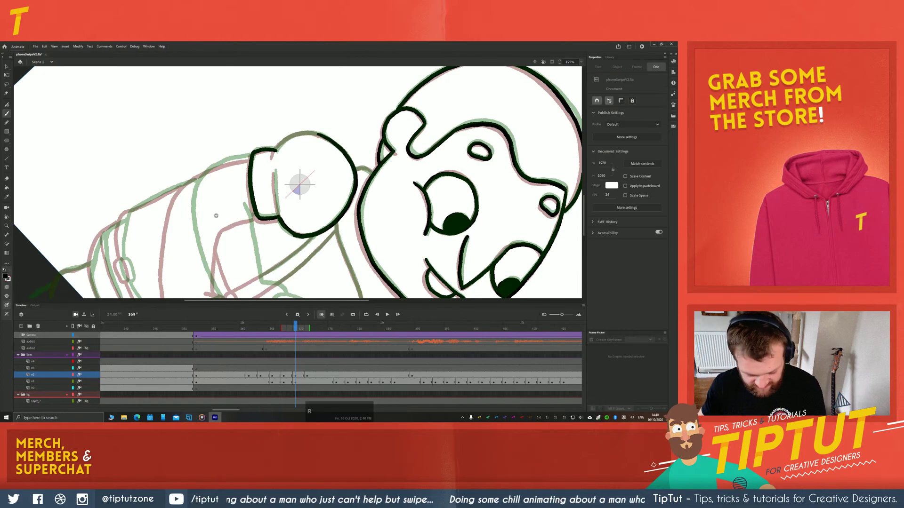
left_click_drag(221, 222, 281, 118)
key("b")
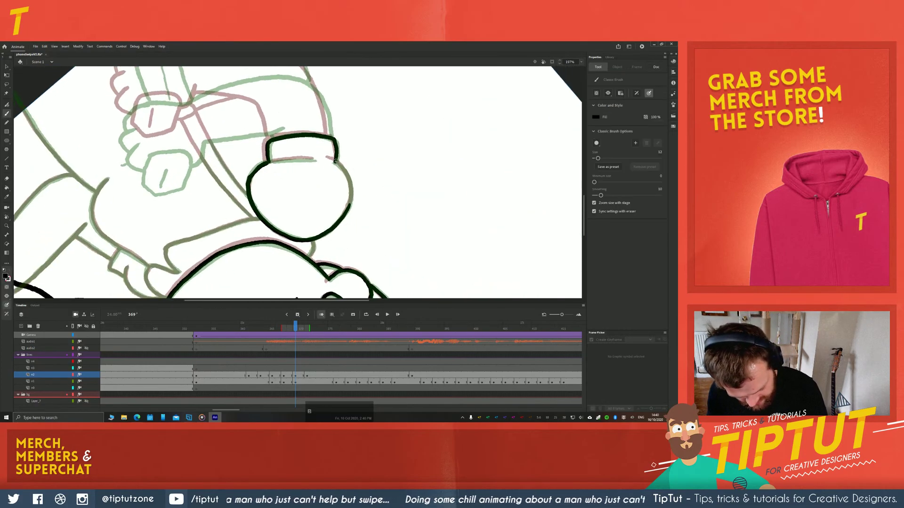
left_click_drag(347, 179, 351, 211)
Draw the seam line between the puffed near sleeve and its cuff
key("r")
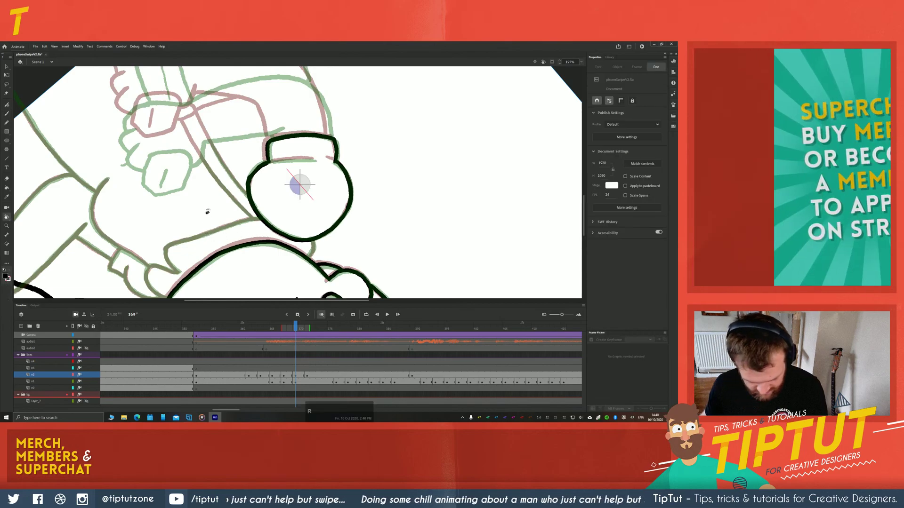
left_click_drag(206, 210, 273, 121)
key("b")
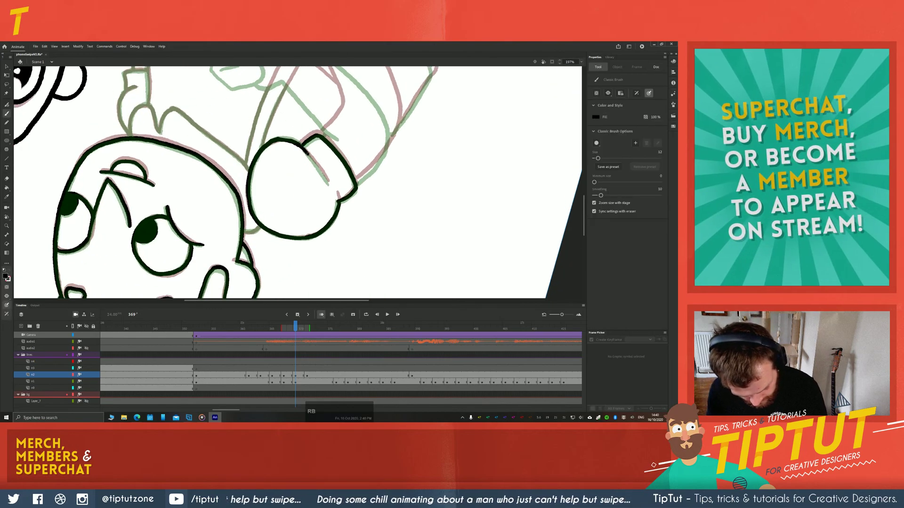
key("ctrl+z")
mouse_move(323, 177)
left_mouse_down()
mouse_move(303, 148)
mouse_move(328, 182)
left_mouse_up()
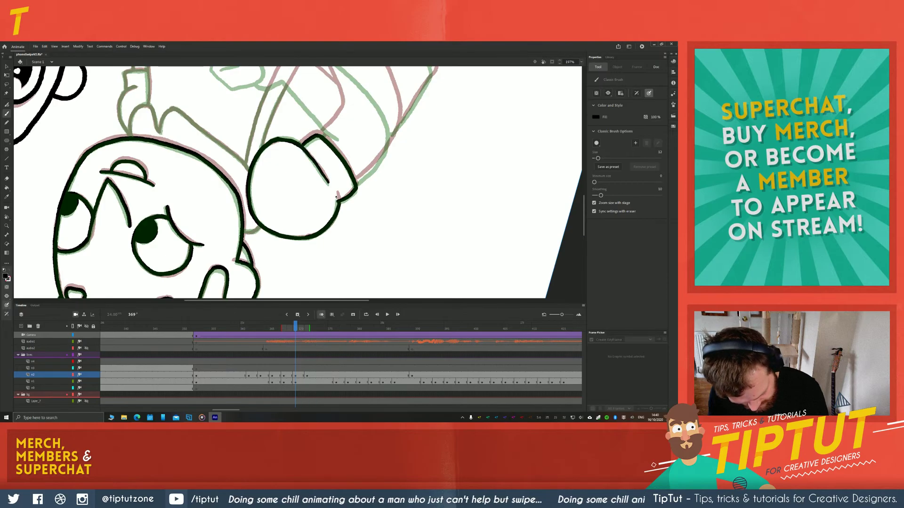
Draw the outer edge of the woman's near arm from the cuff around the elbow toward the wrist, between the onion-skinned poses
key("r")
left_click_drag(242, 151, 290, 144)
key("space")
left_click_drag(246, 248, 218, 198)
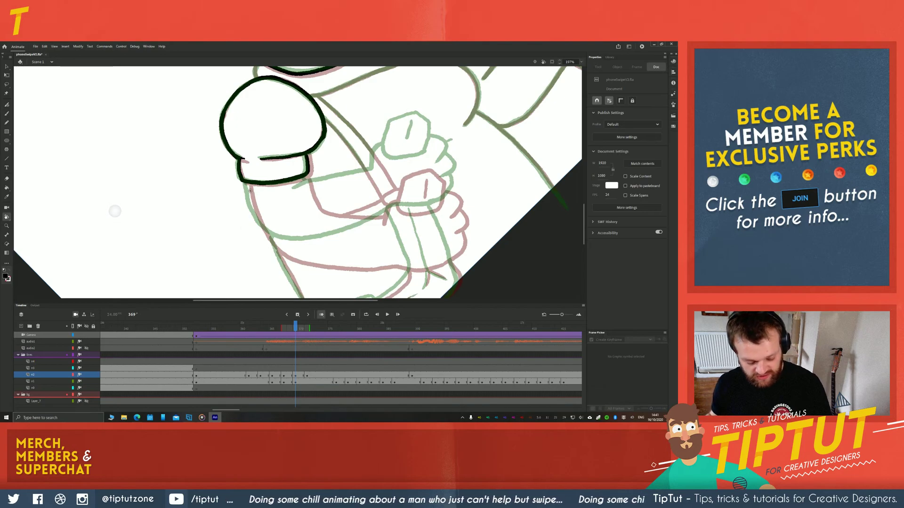
left_click_drag(228, 207, 213, 187)
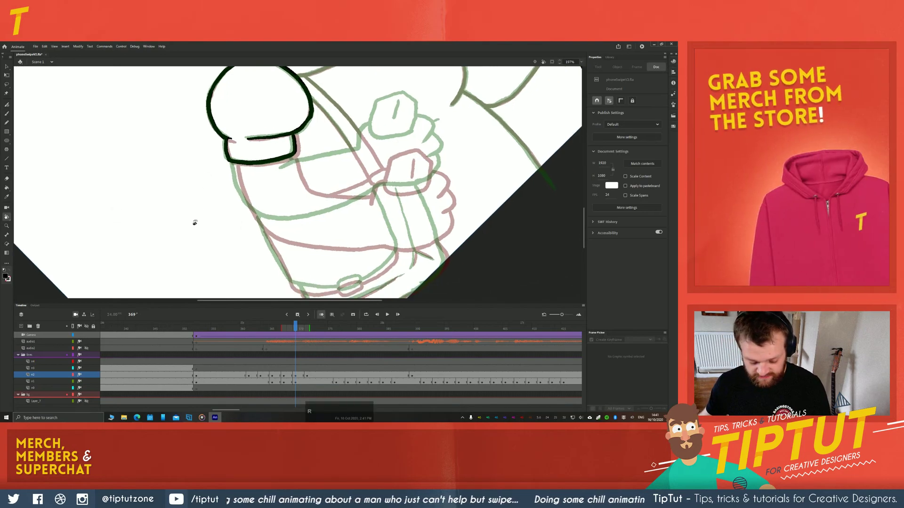
left_click_drag(195, 223, 203, 182)
left_click_drag(168, 226, 254, 130)
mouse_move(283, 157)
left_mouse_down()
mouse_move(278, 172)
mouse_move(225, 182)
mouse_move(228, 167)
left_mouse_up()
key("b")
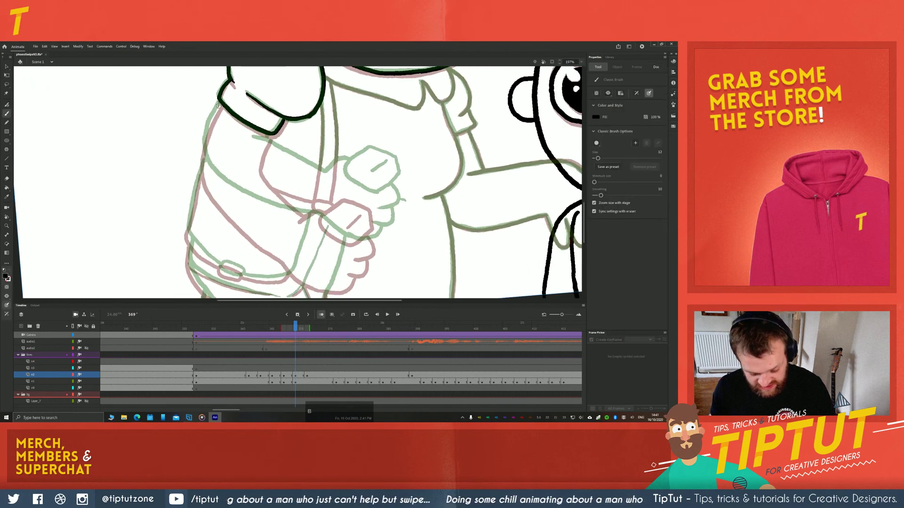
mouse_move(219, 104)
left_mouse_down()
mouse_move(201, 152)
mouse_move(211, 179)
mouse_move(283, 244)
left_mouse_up()
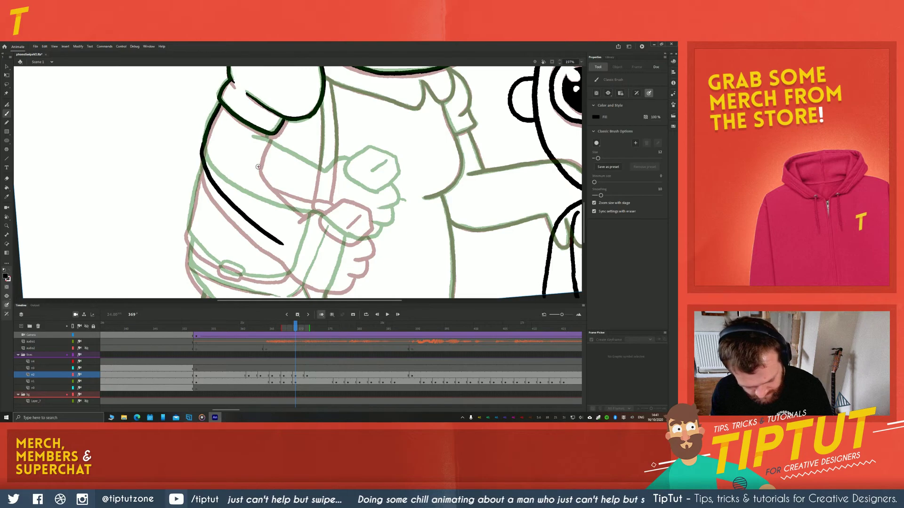
Draw the inner edge of the near arm down to the wrist and the upper contour of the fist
mouse_move(269, 136)
left_mouse_down()
mouse_move(260, 157)
mouse_move(301, 202)
left_mouse_up()
key("ctrl+z")
mouse_move(258, 153)
left_mouse_down()
mouse_move(311, 202)
mouse_move(330, 203)
left_mouse_up()
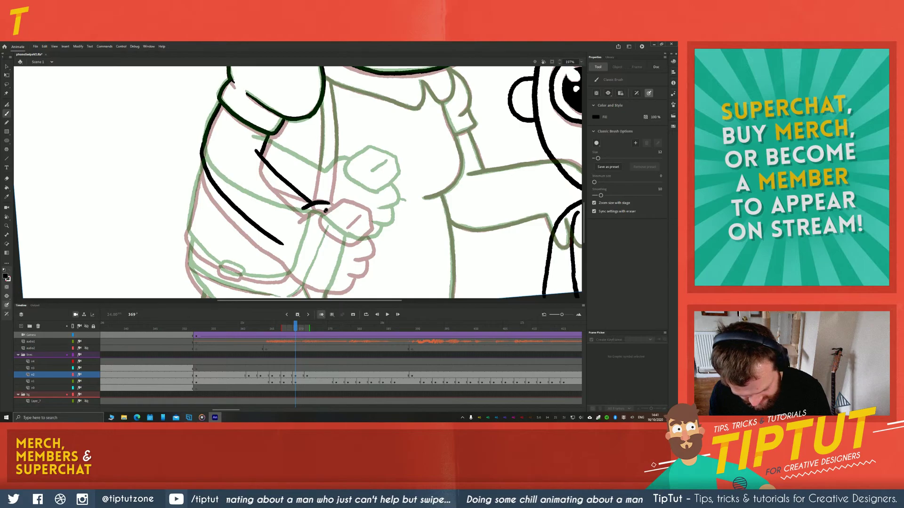
left_click_drag(343, 195, 369, 199)
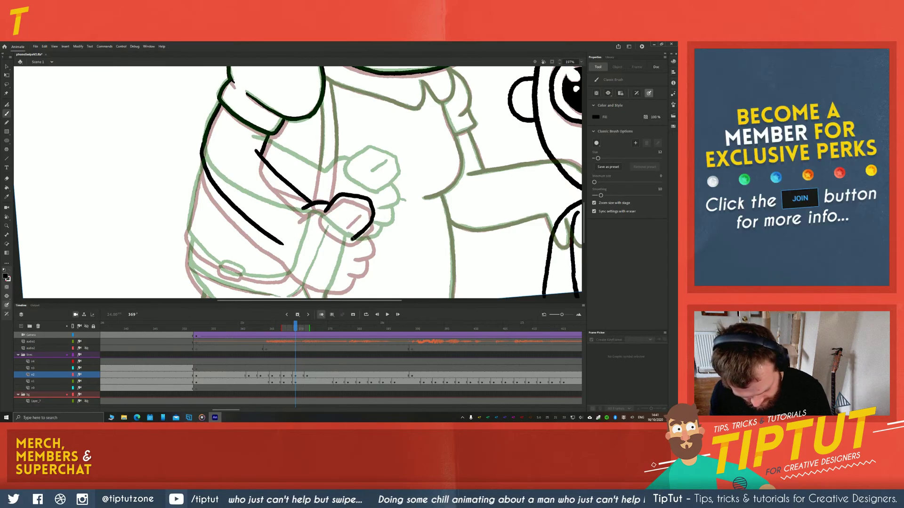
key("z")
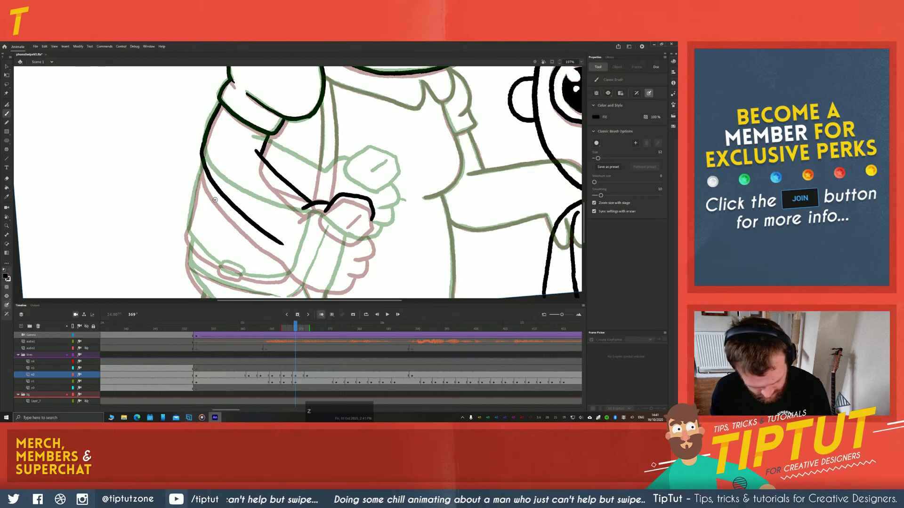
Lasso the near forearm and hand lines and rotate them slightly upward around the elbow
key("l")
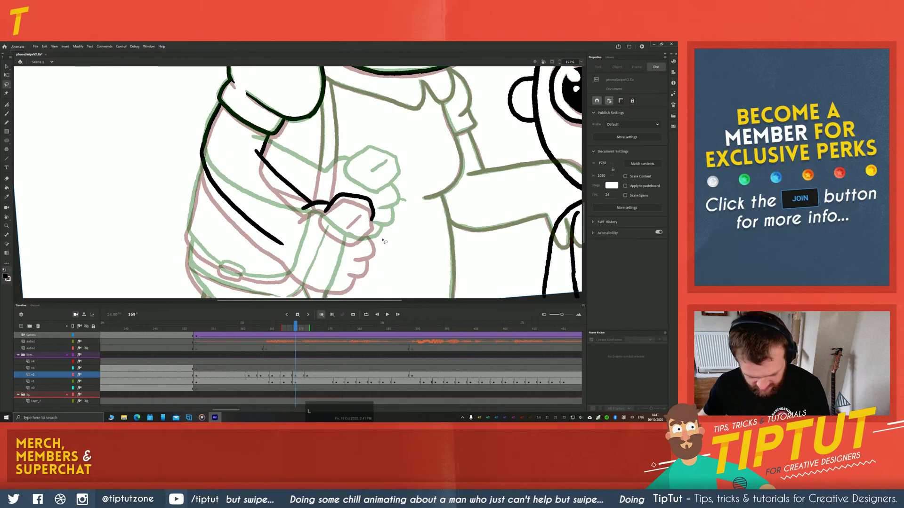
mouse_move(394, 239)
left_mouse_down()
mouse_move(357, 176)
mouse_move(283, 159)
mouse_move(226, 133)
mouse_move(193, 200)
mouse_move(315, 278)
mouse_move(374, 208)
left_mouse_up()
key("shift")
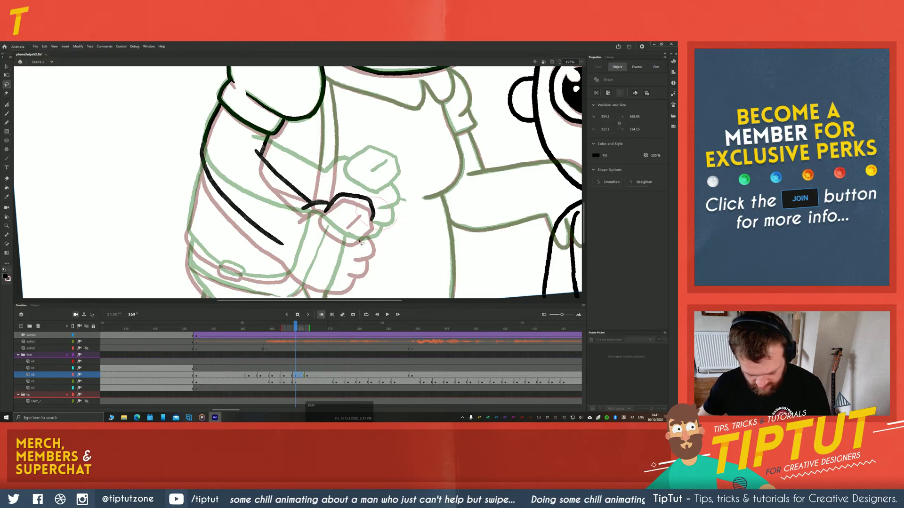
key("q")
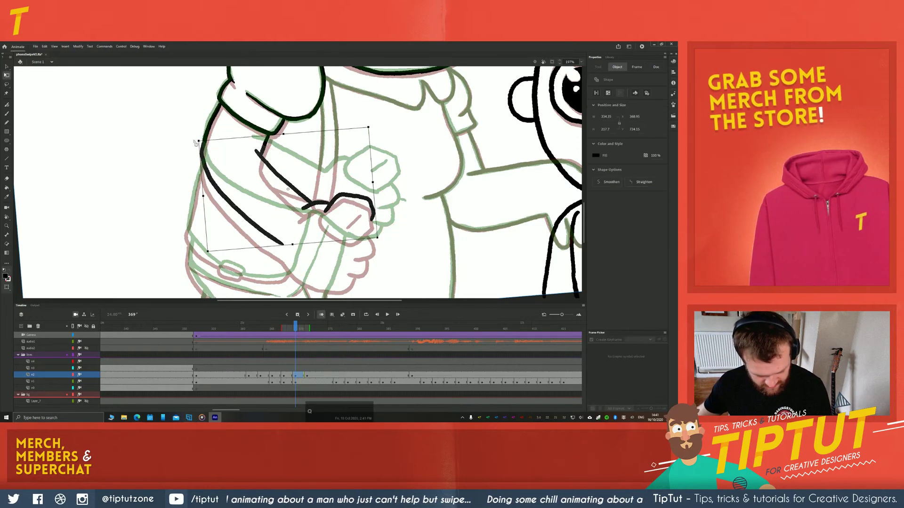
left_click_drag(195, 143, 194, 155)
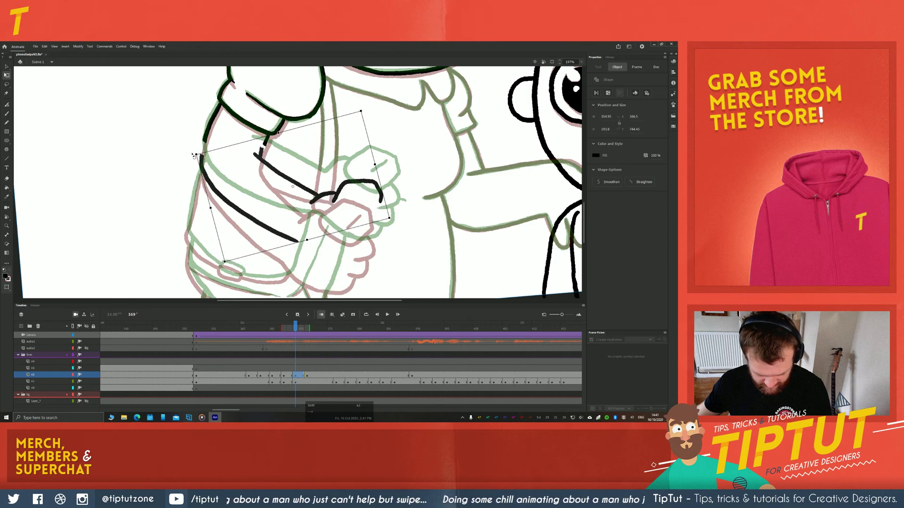
Nudge the rotated forearm and hand up and across until its lines meet the upper arm, then deselect it
key("shift+Right")
key("Up")
key("Up")
key("Up")
key("Up")
key("Up")
key("Up")
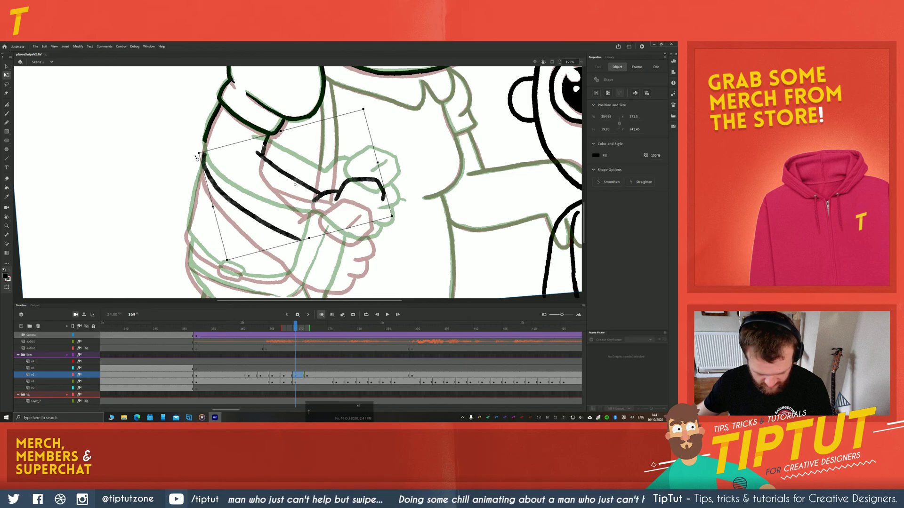
key("Up")
key("Up")
key("Up")
key("Up")
key("Up")
key("Up")
key("Up")
key("Up")
key("Up")
key("Up")
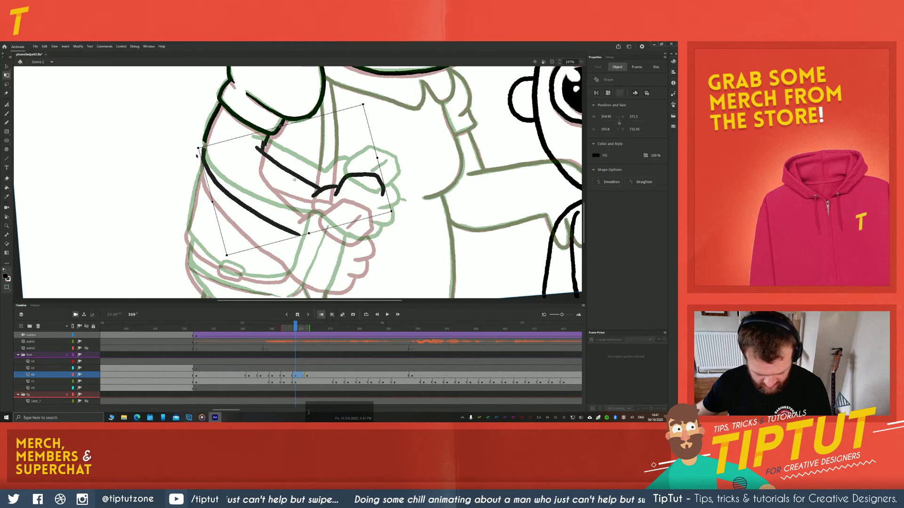
key("Right")
key("Right")
key("Right")
key("Down")
key("Down")
key("Down")
key("Right")
key("Right")
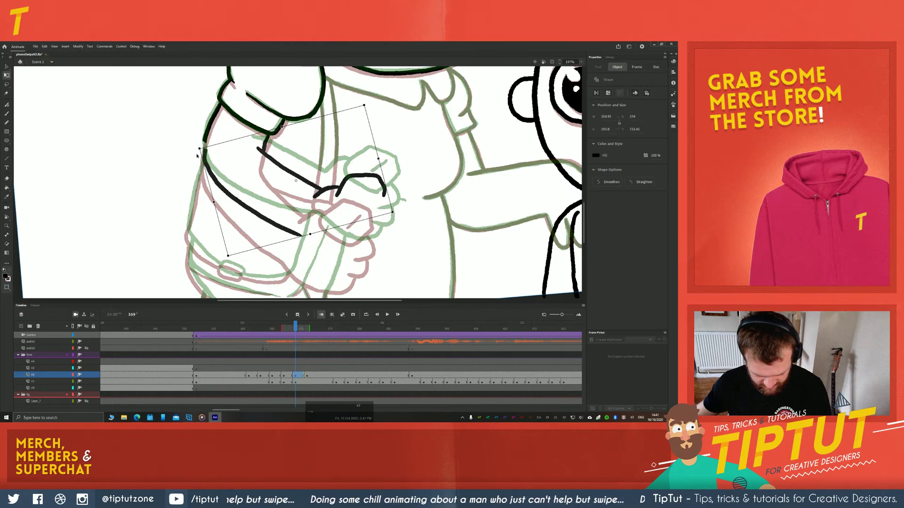
left_click(166, 138)
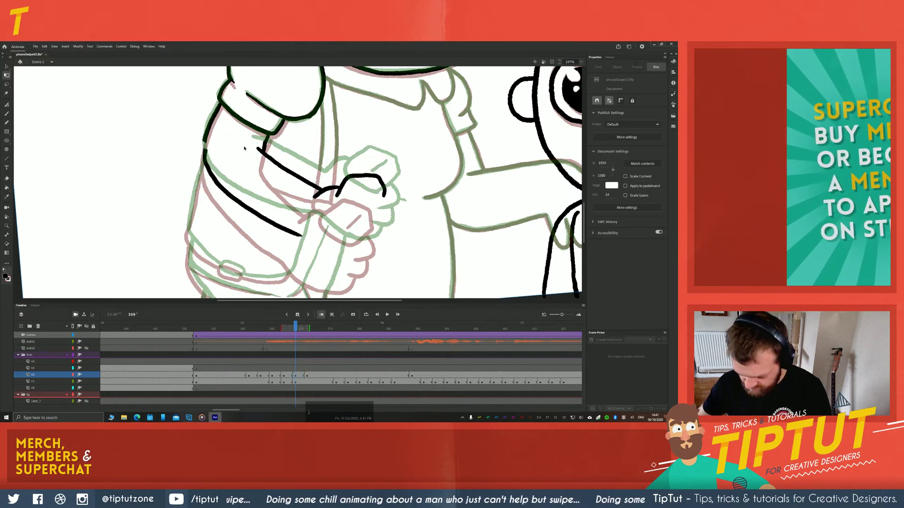
Clean up and redraw the join between the near upper arm and the moved forearm line at the elbow
key("r")
key("e")
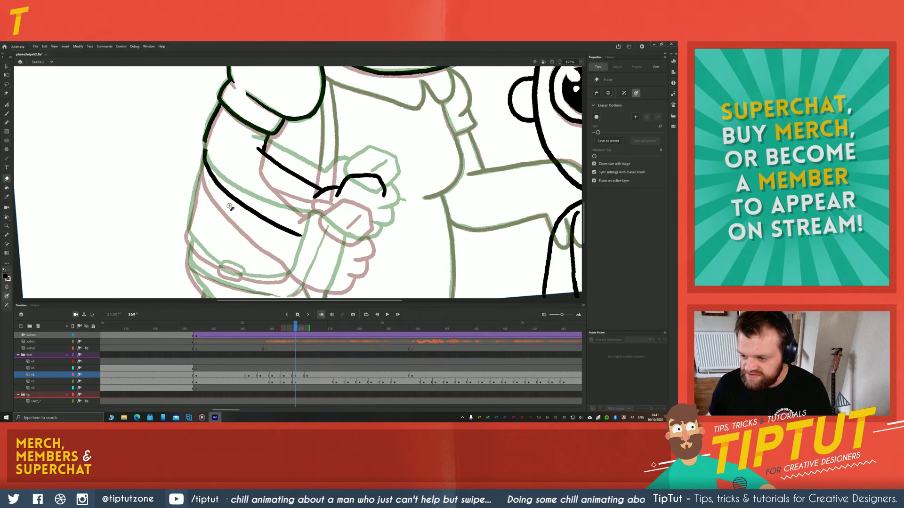
key("b")
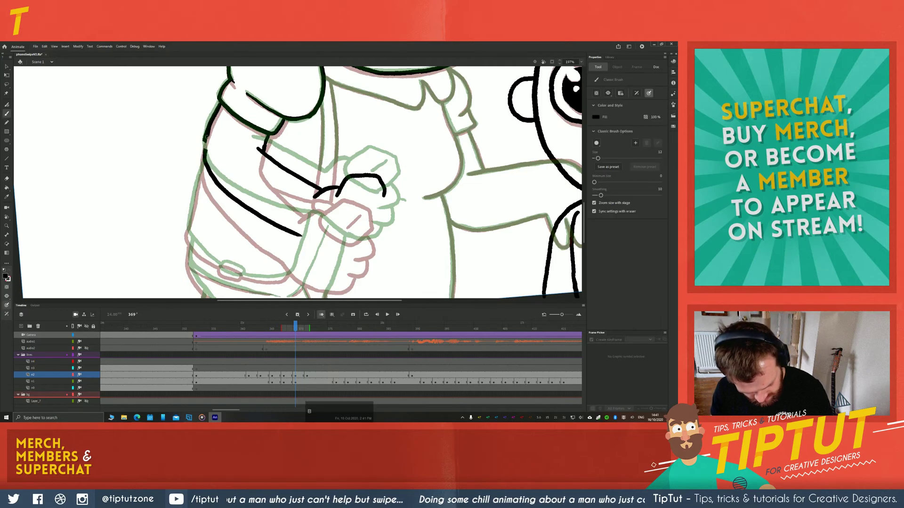
key("e")
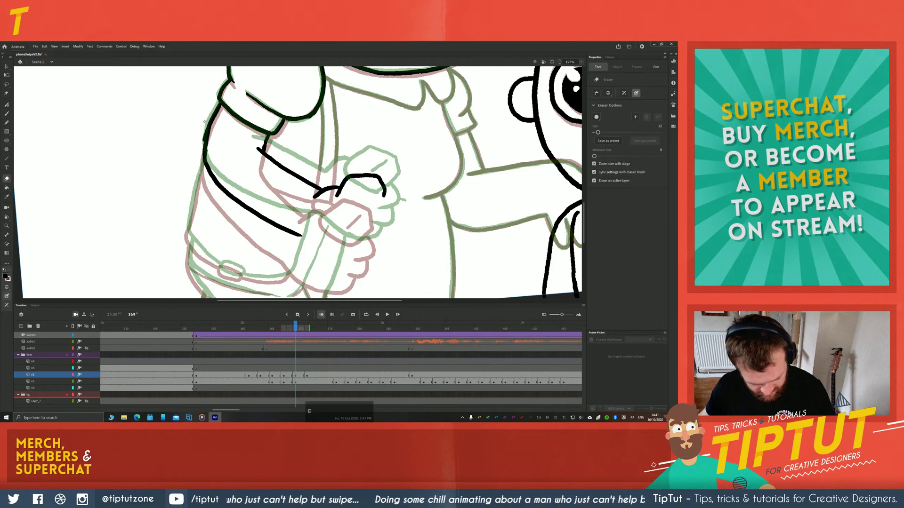
key("b")
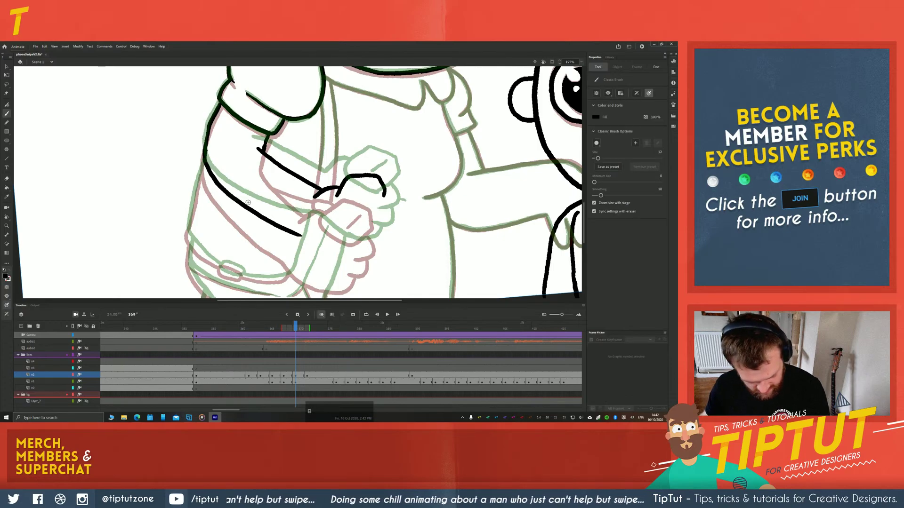
Complete the woman's near fist on frame 369 with the rounded thumb, the underside of the hand and the curled fingers
left_click_drag(278, 229, 239, 223)
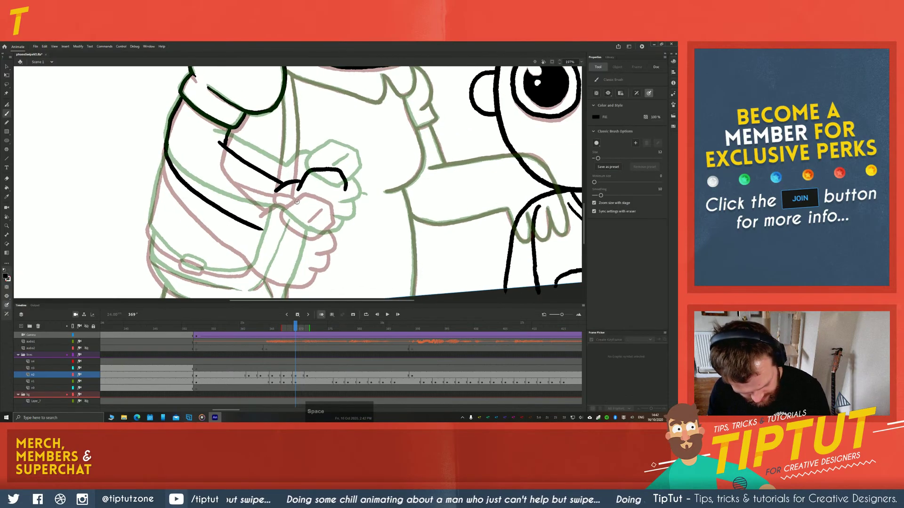
mouse_move(298, 189)
left_mouse_down()
mouse_move(308, 209)
mouse_move(345, 197)
mouse_move(322, 215)
mouse_move(305, 205)
left_mouse_up()
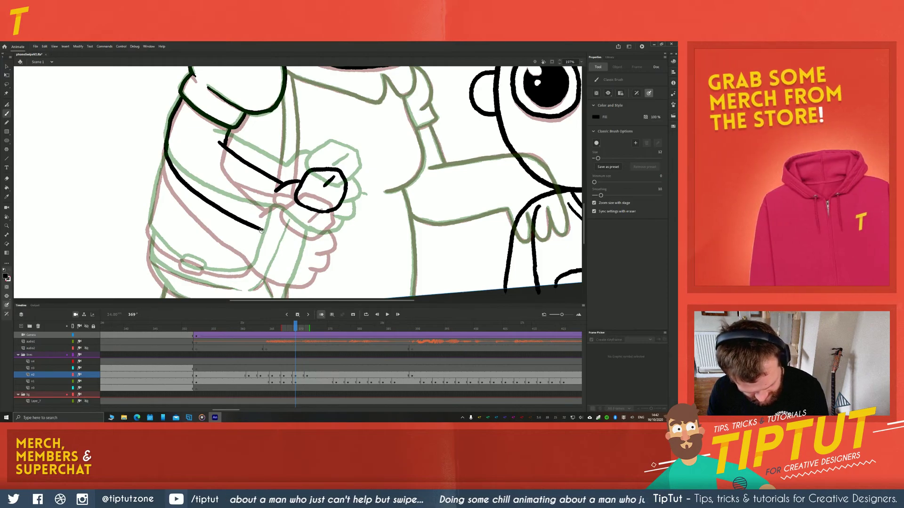
mouse_move(266, 230)
left_mouse_down()
mouse_move(299, 254)
mouse_move(332, 251)
left_mouse_up()
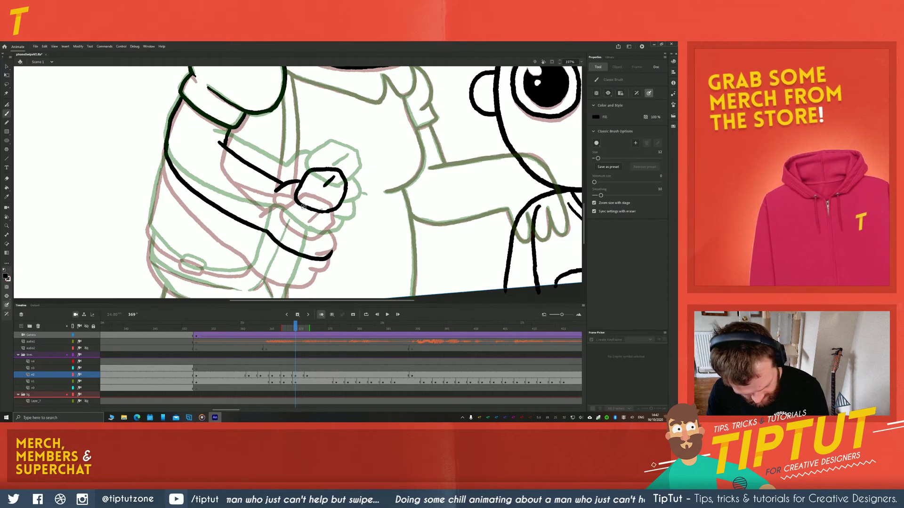
mouse_move(342, 201)
left_mouse_down()
mouse_move(353, 213)
mouse_move(322, 224)
mouse_move(320, 246)
left_mouse_up()
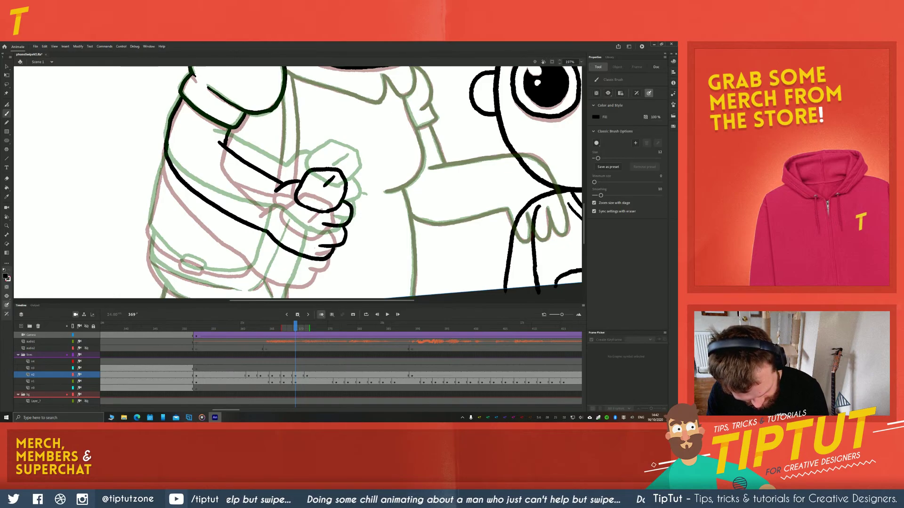
Trace the two long vertical lines on the woman's torso between the near sleeve and the fist
left_click_drag(199, 222, 220, 240)
left_click_drag(159, 189, 183, 186)
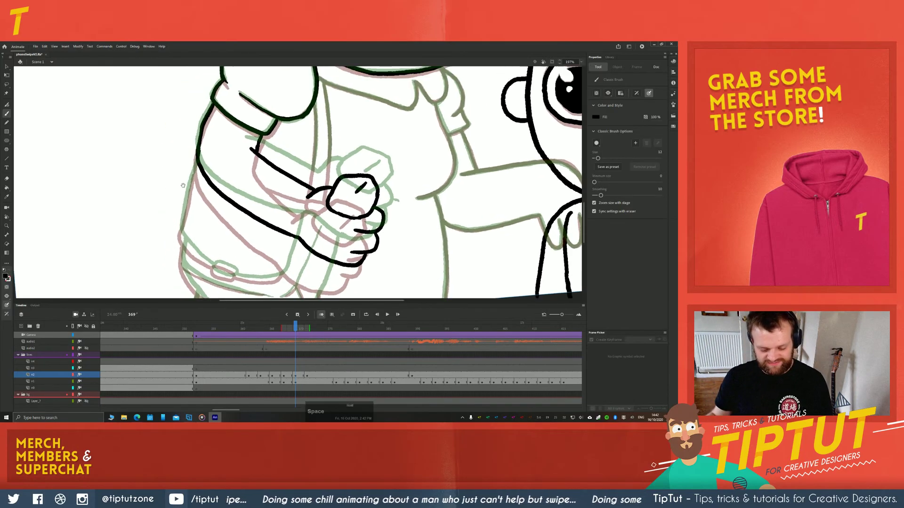
left_click_drag(197, 221, 203, 204)
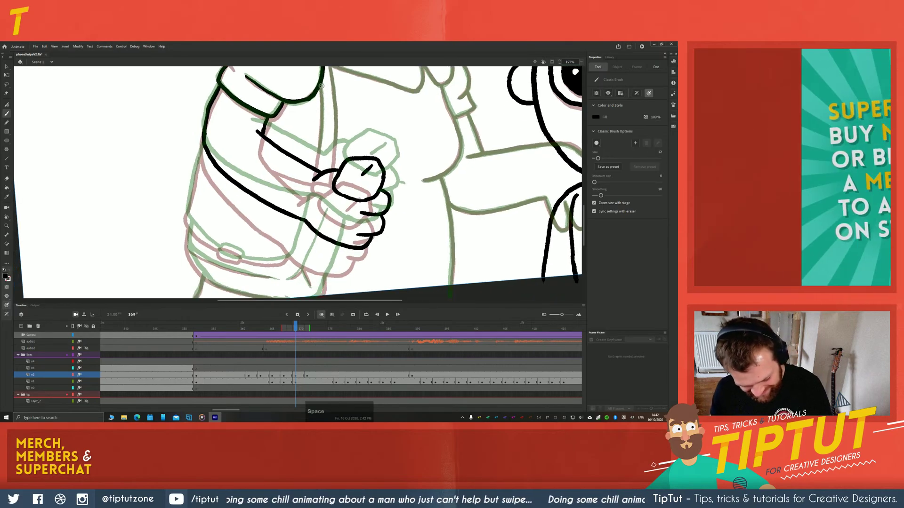
mouse_move(324, 84)
left_mouse_down()
mouse_move(316, 170)
mouse_move(326, 100)
mouse_move(332, 195)
left_mouse_up()
Trace the woman's collar below the chin and the short neck line behind her near shoulder
left_click_drag(292, 165, 216, 249)
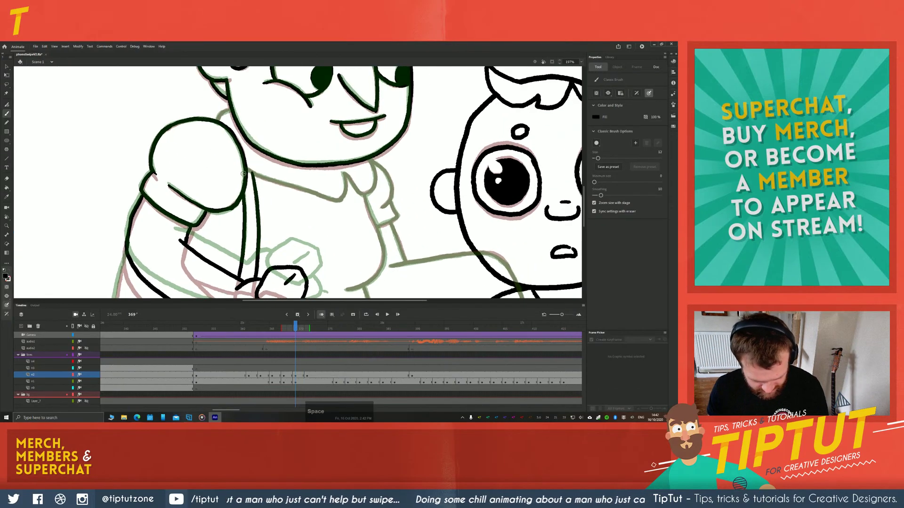
mouse_move(260, 177)
left_mouse_down()
mouse_move(336, 200)
mouse_move(352, 183)
mouse_move(361, 191)
mouse_move(345, 188)
mouse_move(340, 200)
mouse_move(349, 177)
mouse_move(362, 193)
left_mouse_up()
key("ctrl+z")
key("ctrl+z")
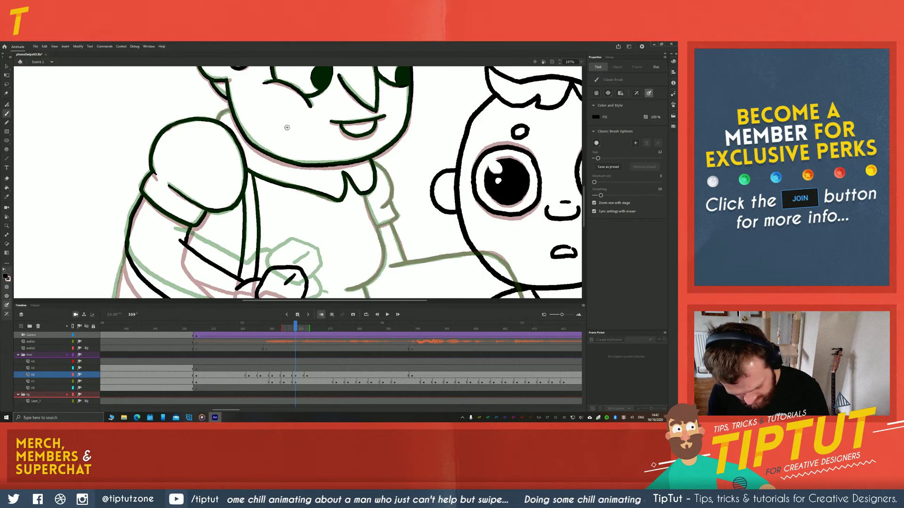
left_click_drag(228, 112, 262, 132)
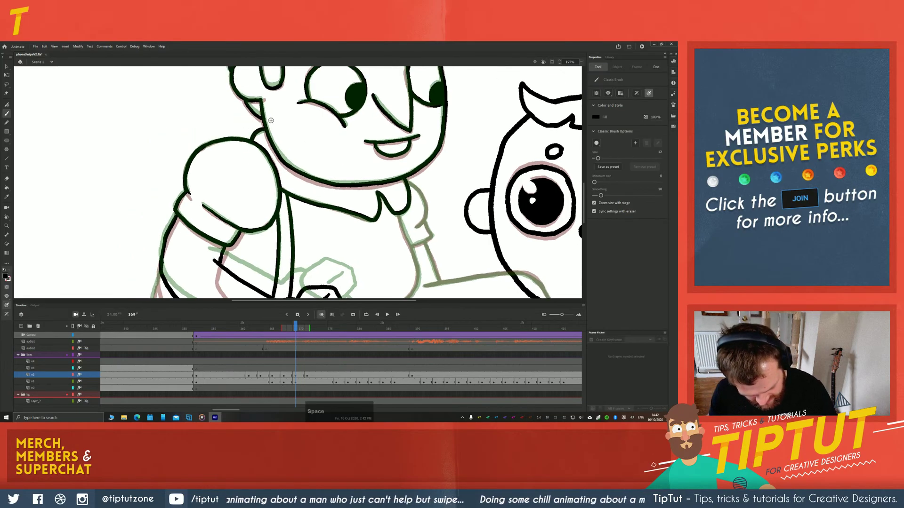
Trace the woman's far sleeve, chest curve and the short upper-arm line below the far sleeve on frame 369
key("ctrl+z")
mouse_move(400, 211)
left_mouse_down()
mouse_move(391, 173)
mouse_move(360, 144)
mouse_move(361, 131)
mouse_move(390, 150)
mouse_move(369, 161)
mouse_move(377, 195)
mouse_move(369, 208)
mouse_move(340, 228)
left_mouse_up()
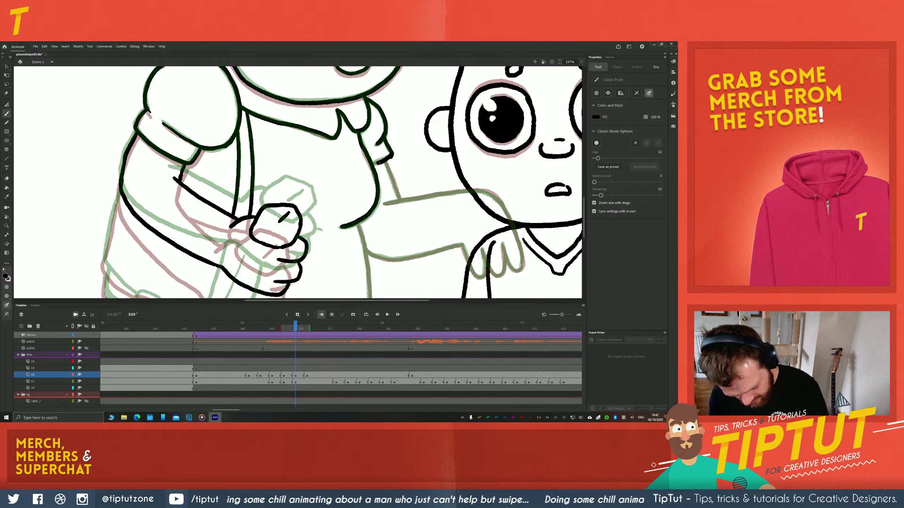
left_click_drag(386, 161, 399, 197)
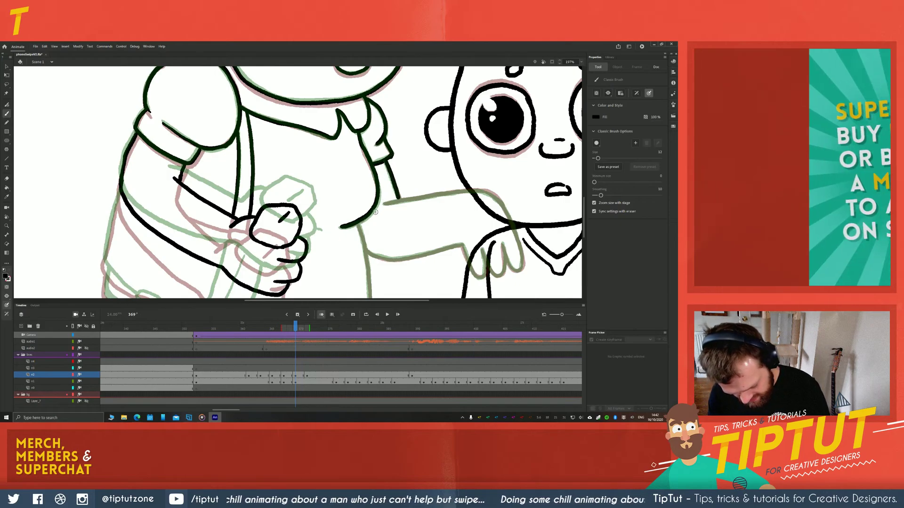
Trace the woman's far forearm, the fingers resting on the child's shoulder, and the torso line below the chest
key("r")
left_click_drag(318, 245, 323, 186)
mouse_move(335, 221)
left_mouse_down()
mouse_move(228, 208)
mouse_move(211, 216)
mouse_move(226, 210)
mouse_move(207, 193)
left_mouse_up()
key("b")
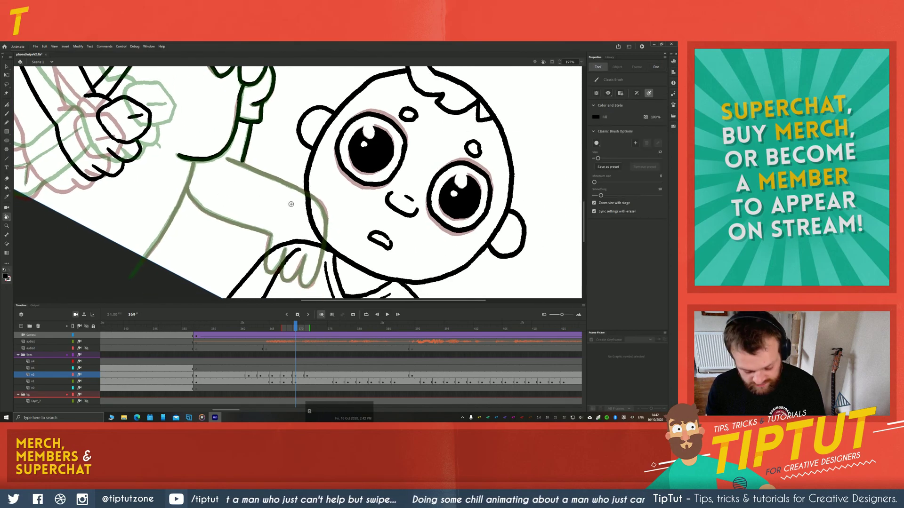
mouse_move(248, 168)
left_mouse_down()
mouse_move(321, 203)
mouse_move(325, 223)
left_mouse_up()
key("ctrl+z")
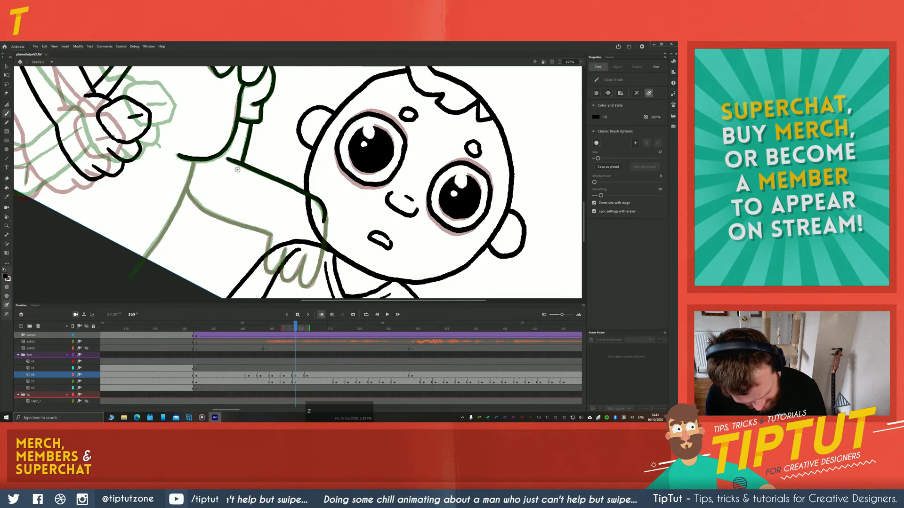
mouse_move(226, 158)
left_mouse_down()
mouse_move(311, 195)
mouse_move(328, 227)
mouse_move(321, 184)
mouse_move(344, 187)
mouse_move(329, 234)
mouse_move(320, 216)
mouse_move(323, 236)
mouse_move(303, 228)
left_mouse_up()
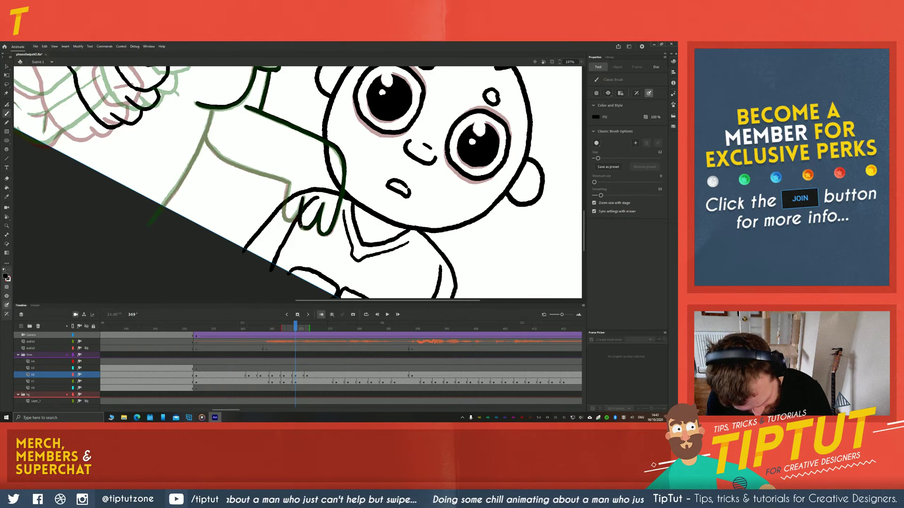
key("ctrl+z")
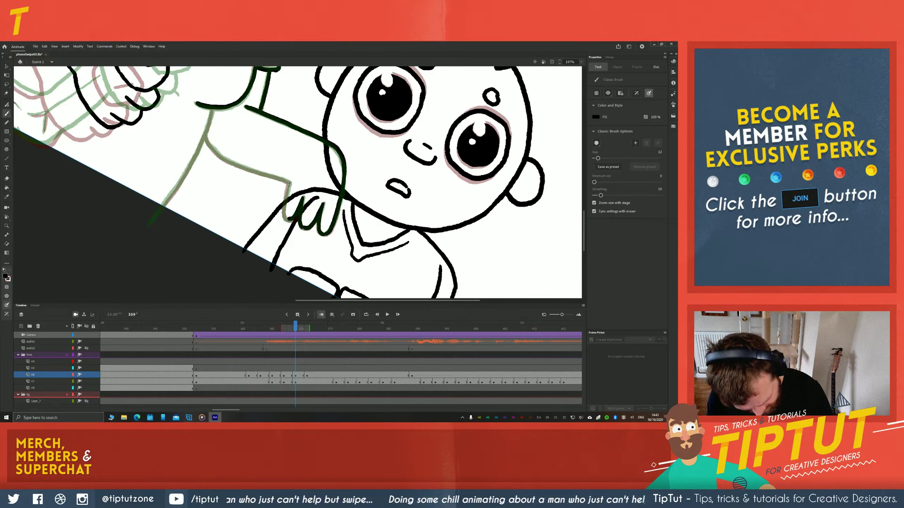
left_click_drag(289, 183, 287, 217)
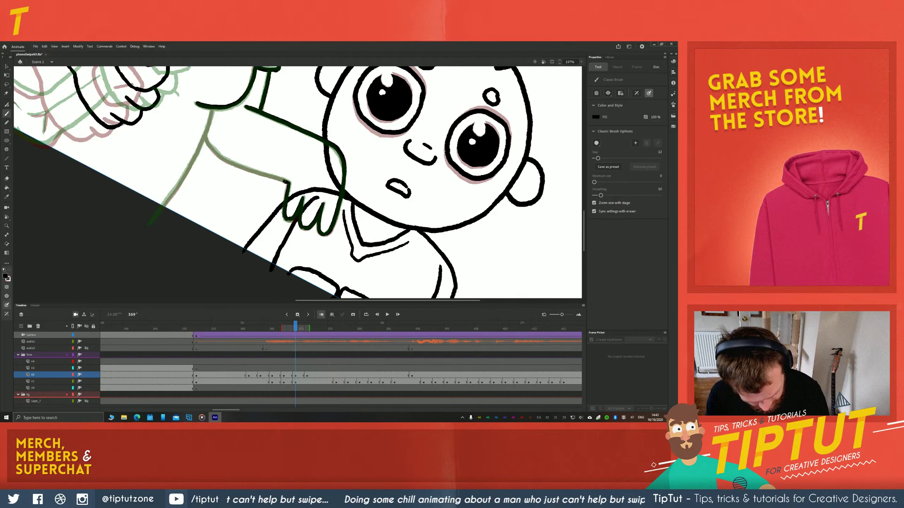
mouse_move(287, 182)
left_mouse_down()
mouse_move(225, 159)
mouse_move(204, 136)
mouse_move(267, 130)
mouse_move(283, 142)
mouse_move(228, 229)
left_mouse_up()
Check frame 369 against its neighbours, then trace the bag's outer edge along its back and bottom up to the near fist
key("space")
key("space")
left_click_drag(204, 193, 341, 266)
left_click_drag(132, 162, 200, 223)
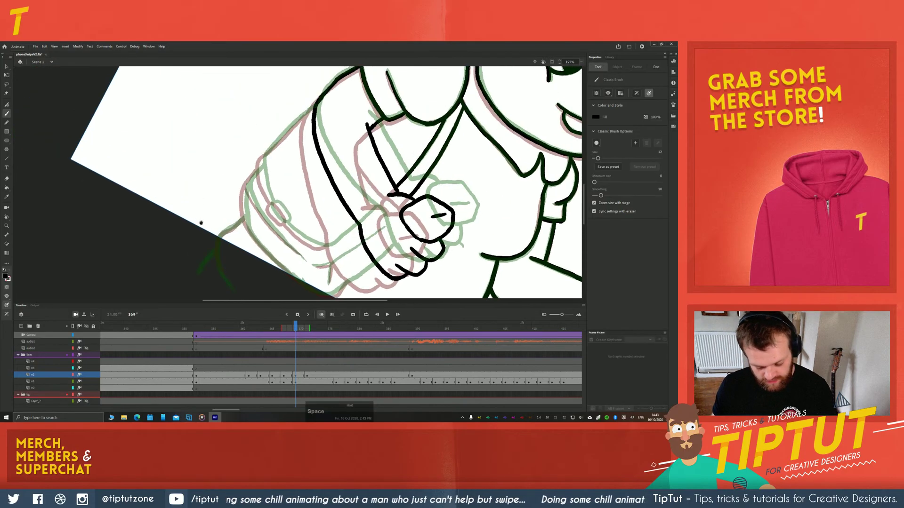
left_click_drag(202, 141, 181, 178)
mouse_move(258, 149)
left_mouse_down()
mouse_move(147, 252)
mouse_move(202, 226)
mouse_move(216, 208)
mouse_move(228, 247)
left_mouse_up()
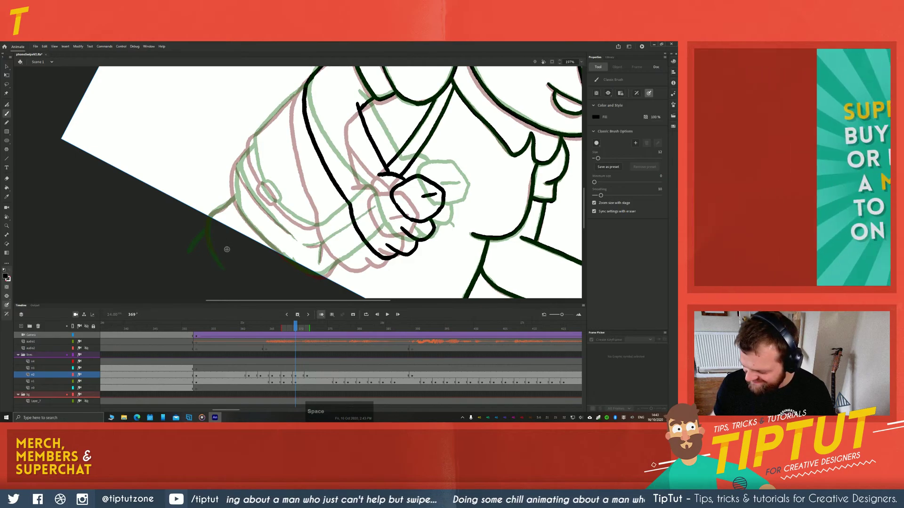
key("b")
key("comma")
key("period")
key("period")
key("period")
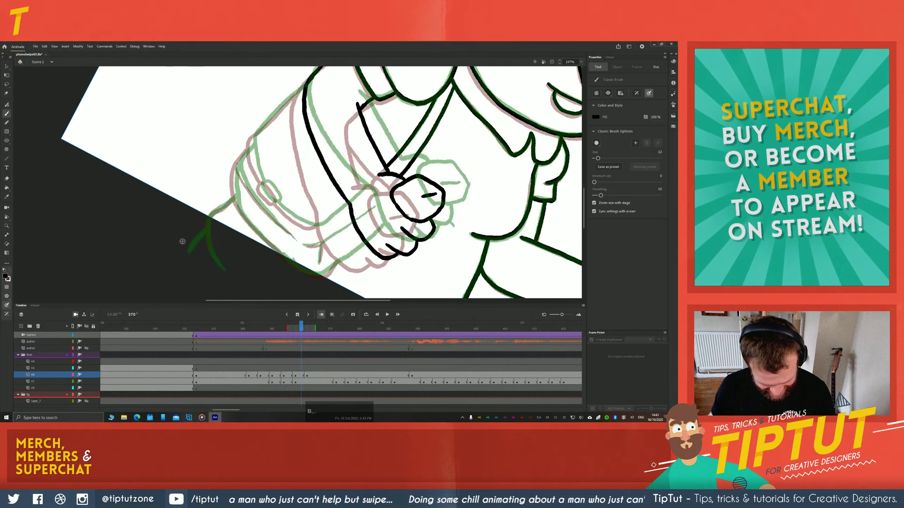
key("comma")
key("comma")
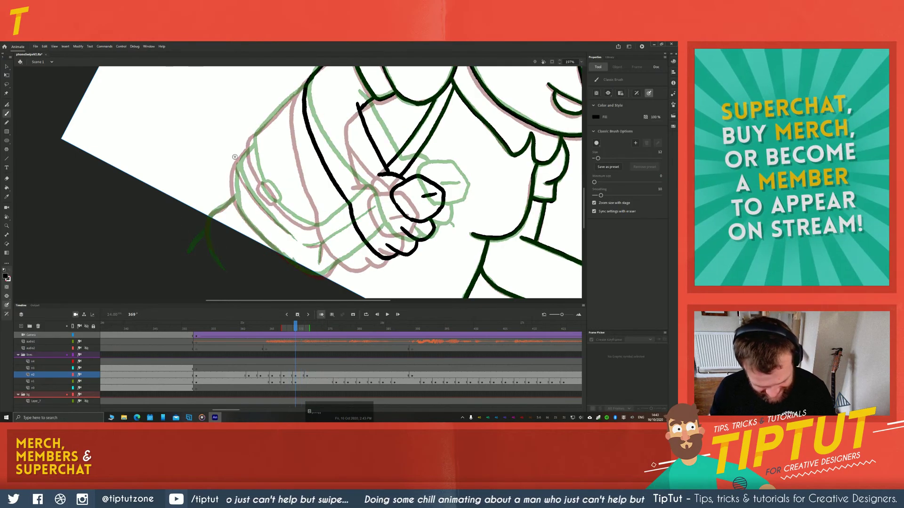
mouse_move(252, 142)
left_mouse_down()
mouse_move(234, 202)
mouse_move(278, 253)
left_mouse_up()
mouse_move(287, 257)
left_mouse_down()
mouse_move(327, 274)
mouse_move(373, 234)
left_mouse_up()
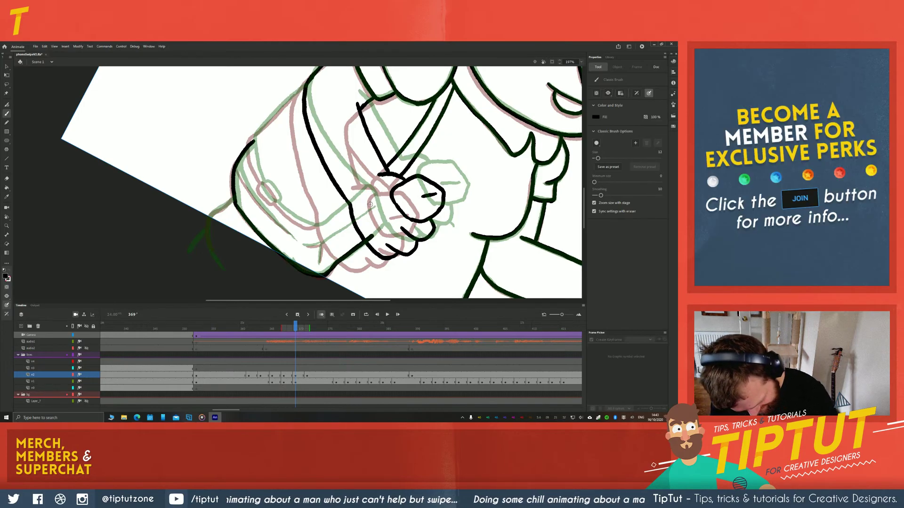
Redraw the short forked line running from the lower back edge of the bag past the stage border
key("e")
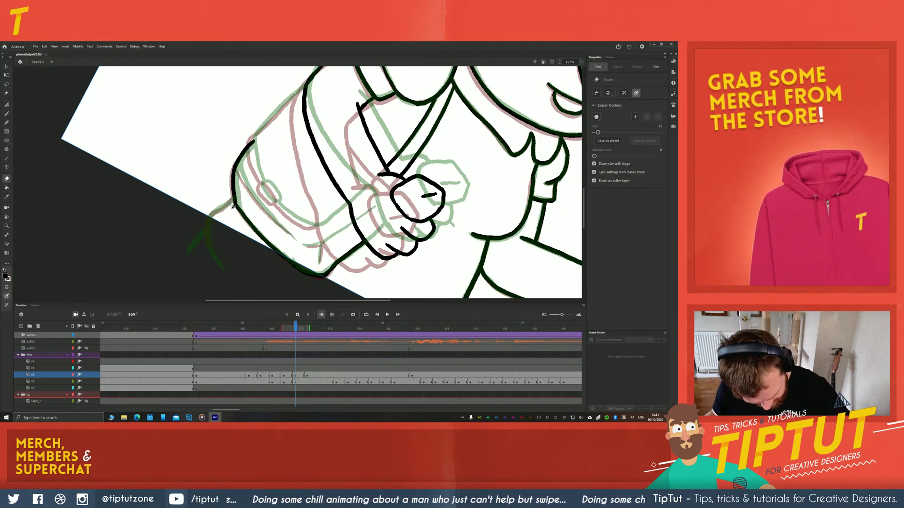
key("b")
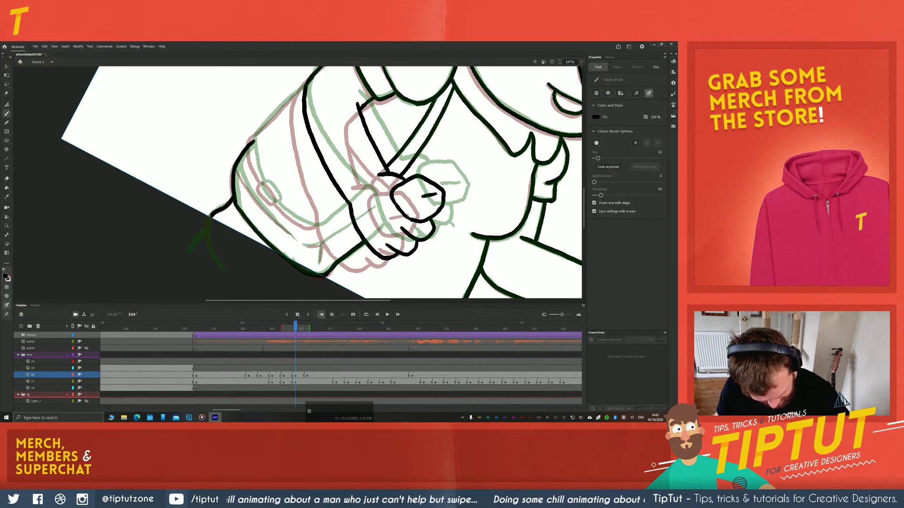
key("ctrl+z")
left_click_drag(234, 198, 210, 218)
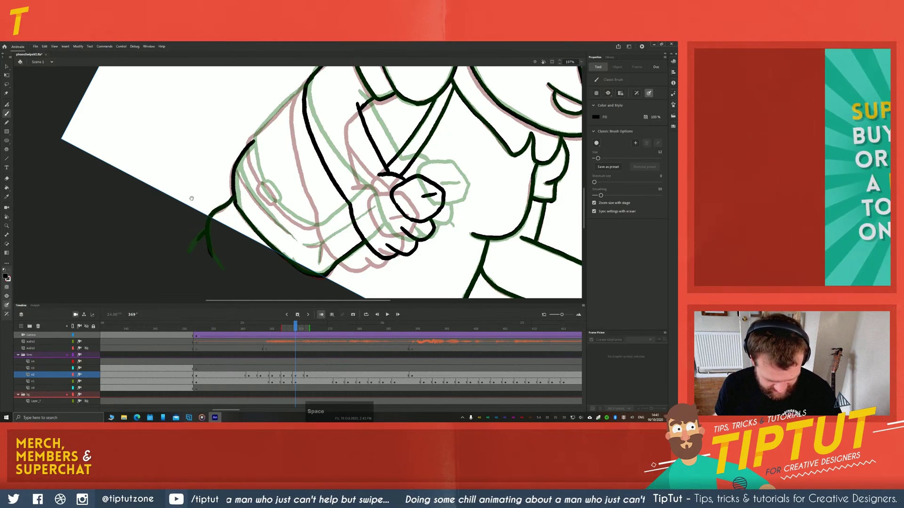
Trace the bag's back edge behind the near arm and the start of the flap's lower edge
key("space")
left_click_drag(189, 158, 197, 209)
key("shift+space")
mouse_move(226, 136)
left_mouse_down()
mouse_move(202, 202)
mouse_move(284, 229)
left_mouse_up()
key("b")
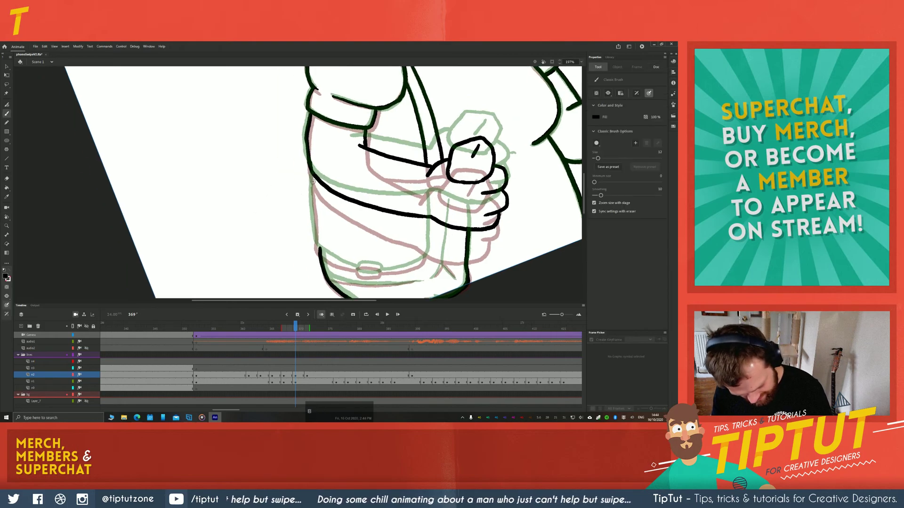
mouse_move(313, 174)
left_mouse_down()
mouse_move(316, 244)
mouse_move(355, 267)
left_mouse_up()
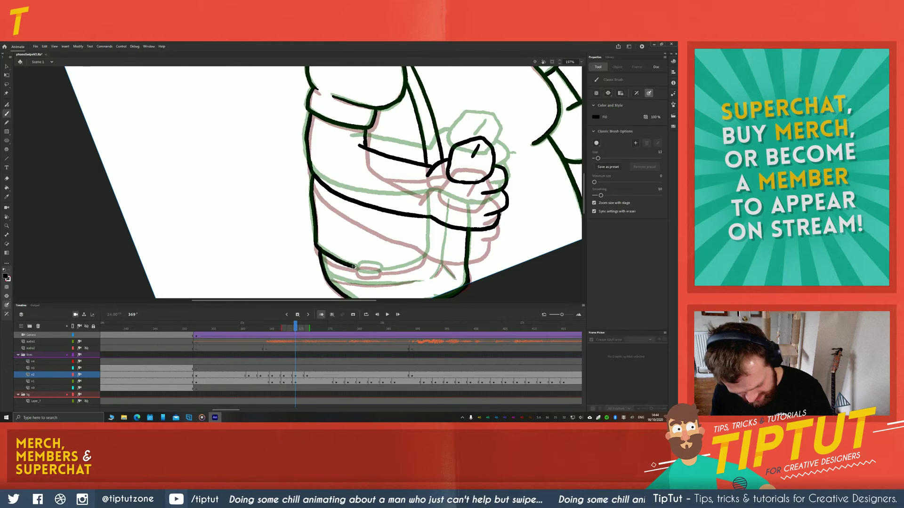
Trace the bag's oval clasp and continue the flap's lower edge beyond it
key("shift+h")
left_click_drag(209, 250, 225, 175)
mouse_move(198, 225)
left_mouse_down()
mouse_move(207, 137)
mouse_move(188, 126)
left_mouse_up()
key("b")
mouse_move(275, 185)
left_mouse_down()
mouse_move(279, 203)
mouse_move(301, 219)
left_mouse_up()
key("ctrl+z")
key("ctrl+z")
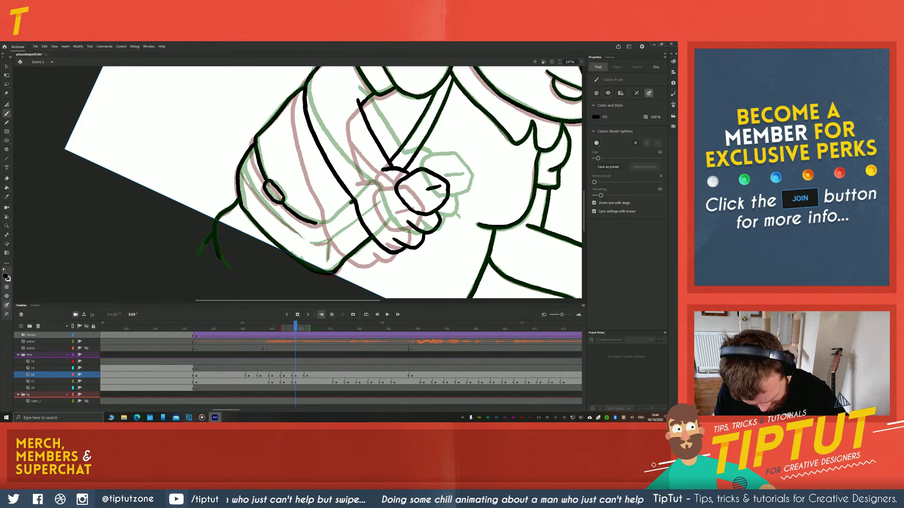
Trace the flap's front edge up to the near wrist, the bag's corner crease and the inner line along its base
mouse_move(352, 202)
left_mouse_down()
mouse_move(323, 221)
mouse_move(348, 224)
mouse_move(327, 260)
left_mouse_up()
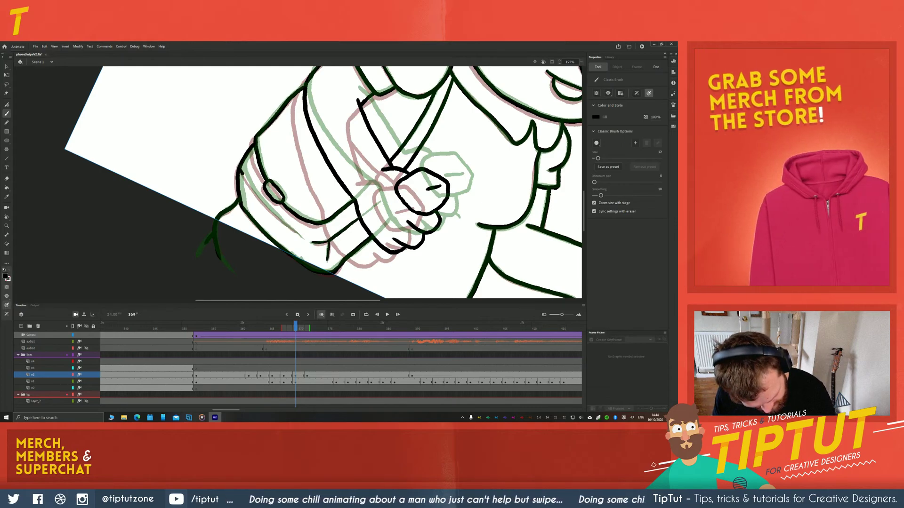
key("ctrl+z")
left_click_drag(241, 164, 298, 235)
Turn off onion skinning, play back the arm movement and compare the woman's drawings on its early keyframes
key("space")
left_click_drag(201, 206, 194, 279)
left_click_drag(231, 218, 237, 126)
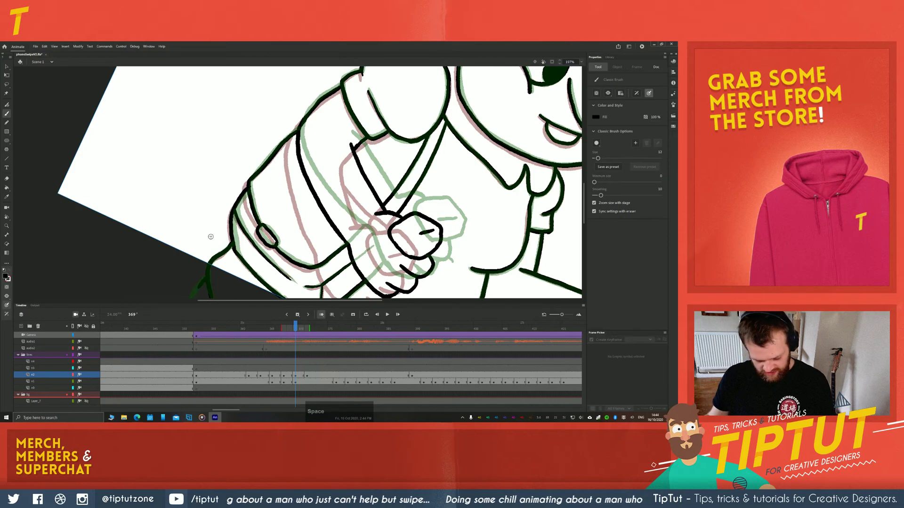
left_click(321, 314)
scroll(231, 208, "down", 1)
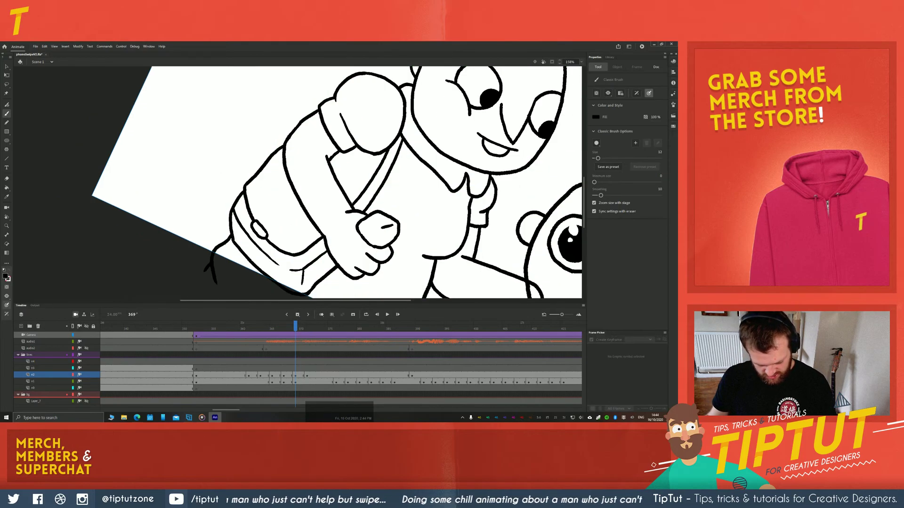
mouse_move(215, 163)
left_mouse_down()
mouse_move(195, 176)
mouse_move(206, 167)
left_mouse_up()
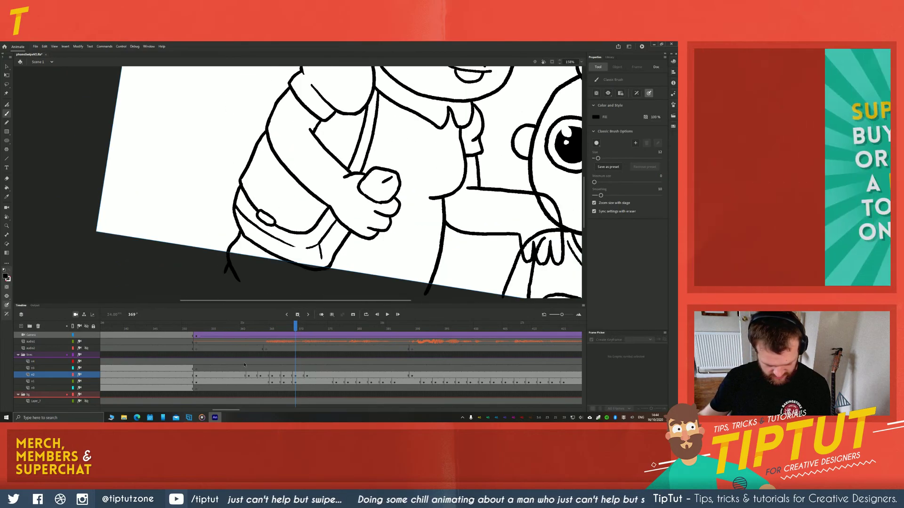
left_click(243, 369)
key("Return")
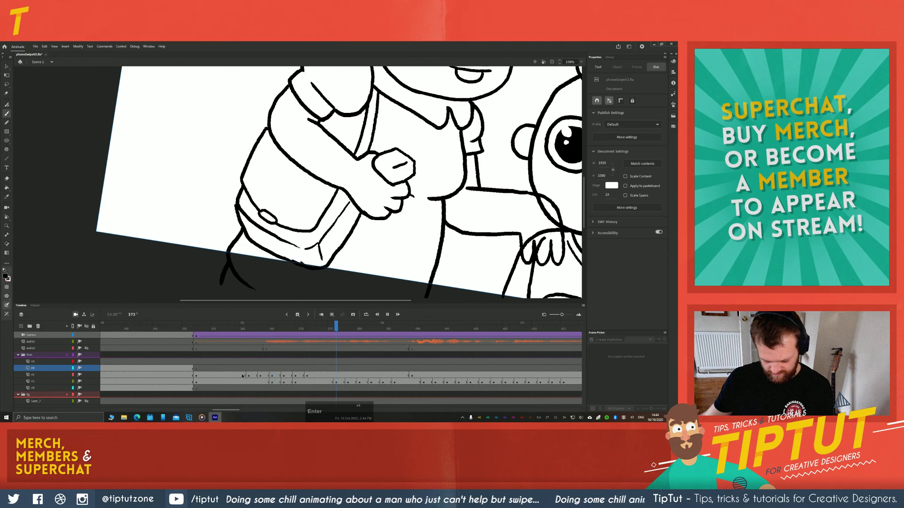
key("Return")
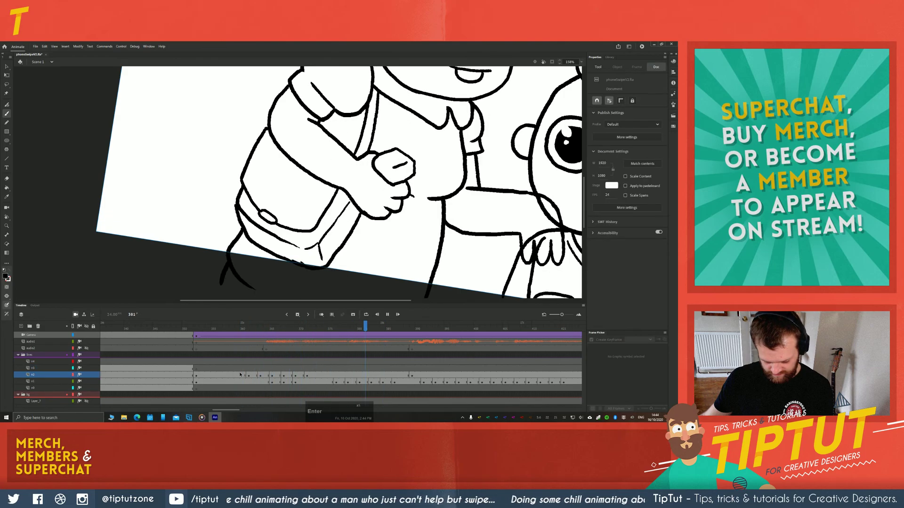
left_click(248, 375)
left_click(260, 375)
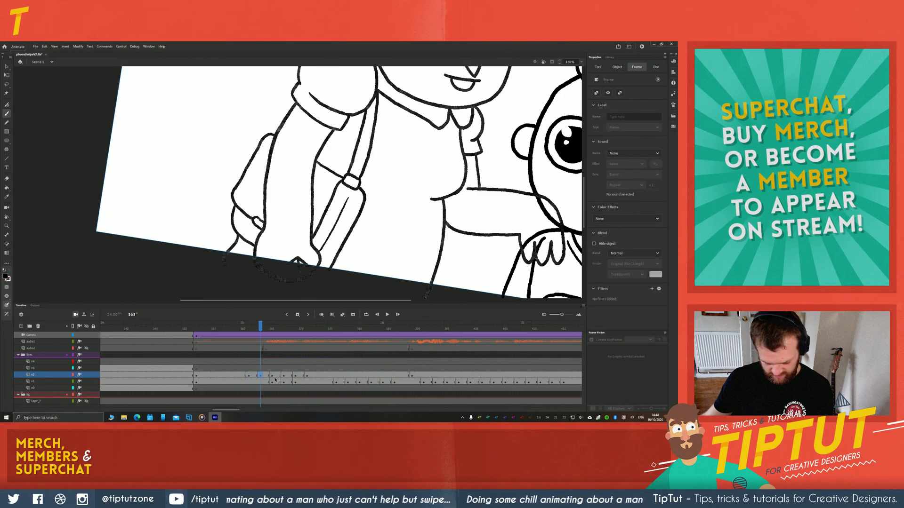
left_click(272, 376)
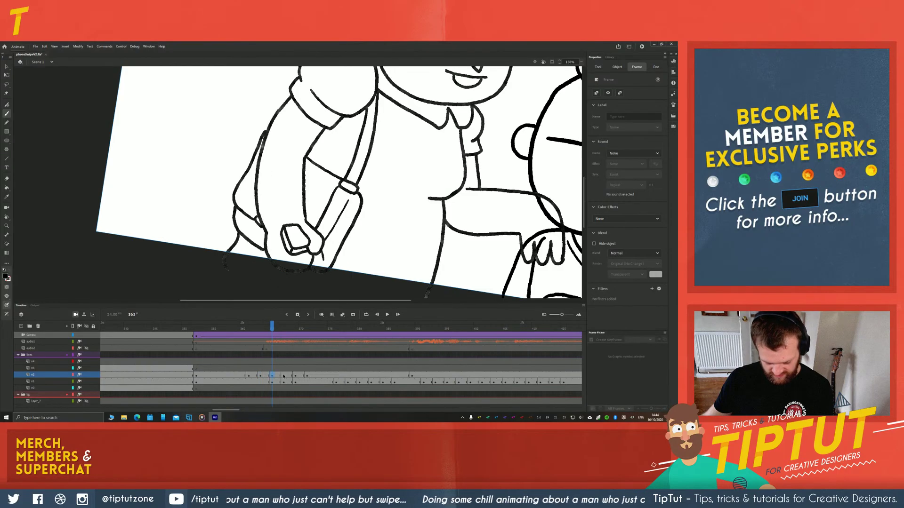
left_click(283, 376)
With onion skinning on, delete the woman's near arm below the sleeve and the bag lines on frame 365
left_click(273, 376)
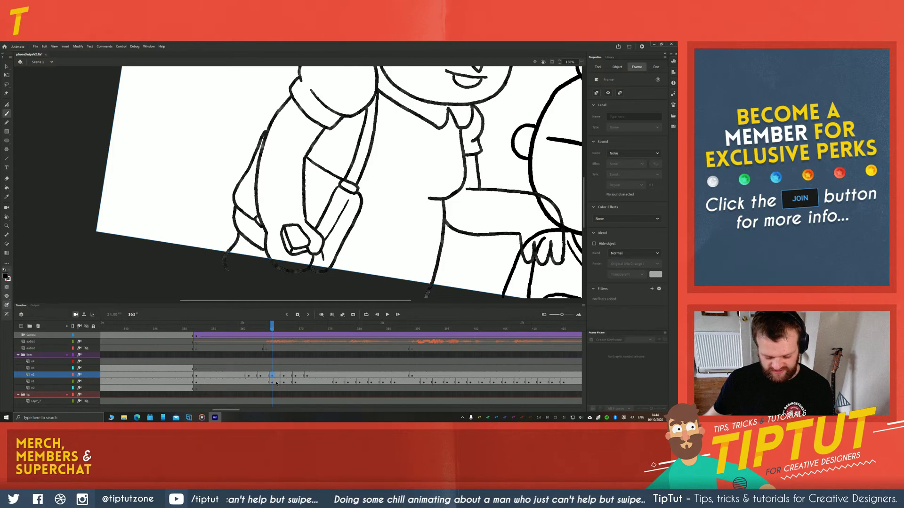
left_click(321, 314)
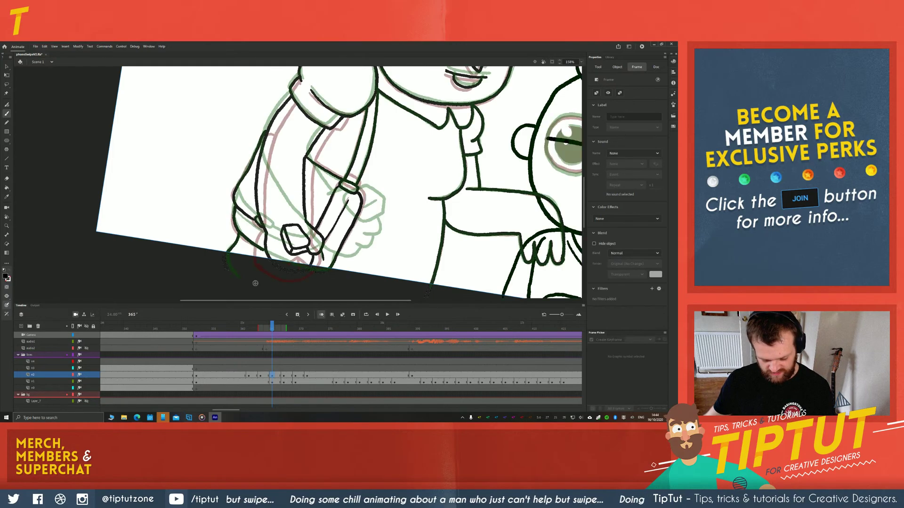
key("space")
left_click_drag(245, 177, 248, 187)
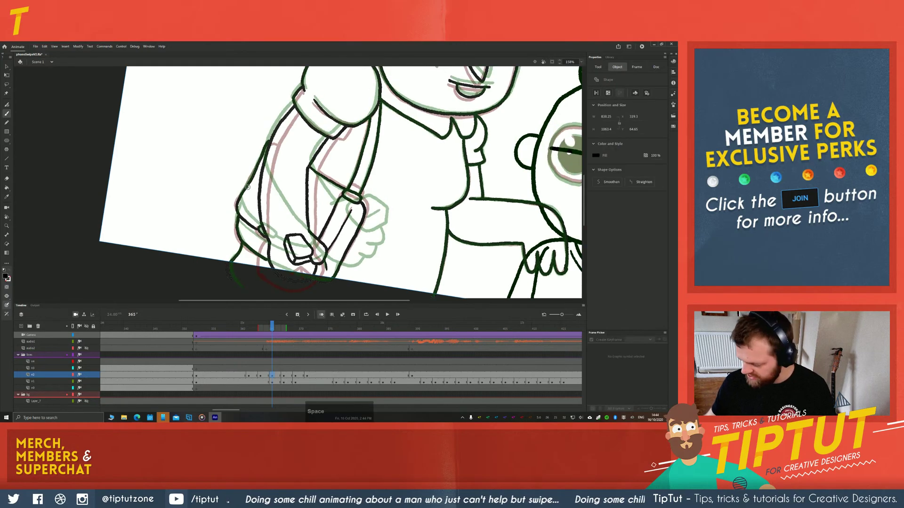
key("l")
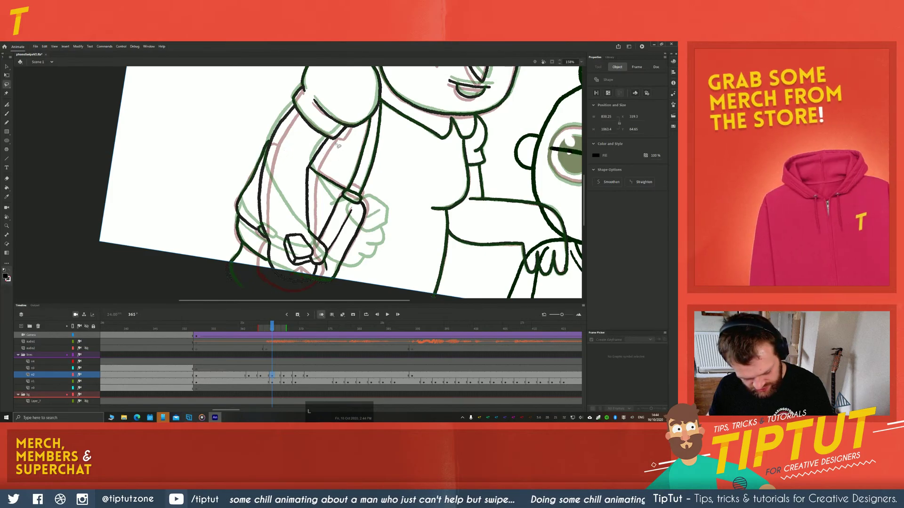
mouse_move(325, 140)
left_mouse_down()
mouse_move(280, 114)
mouse_move(258, 123)
mouse_move(202, 238)
mouse_move(226, 291)
mouse_move(330, 295)
mouse_move(403, 233)
mouse_move(376, 164)
mouse_move(335, 150)
left_mouse_up()
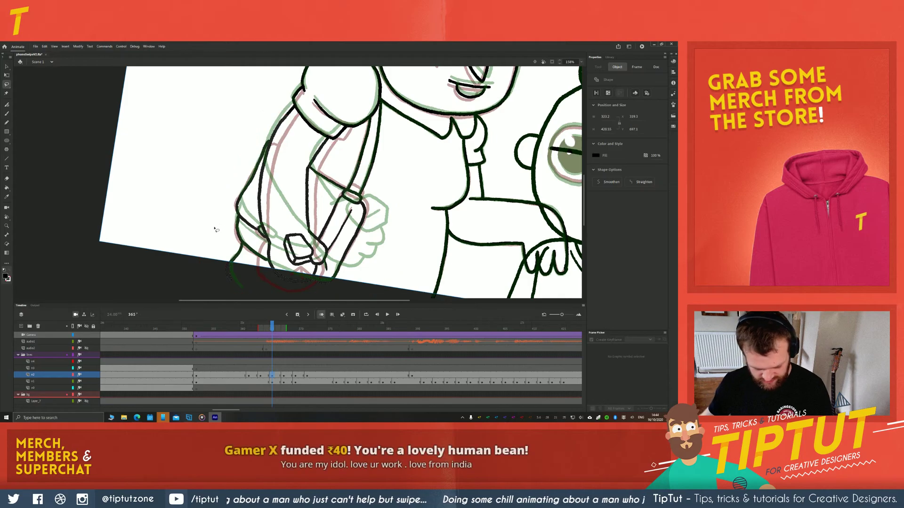
key("Delete")
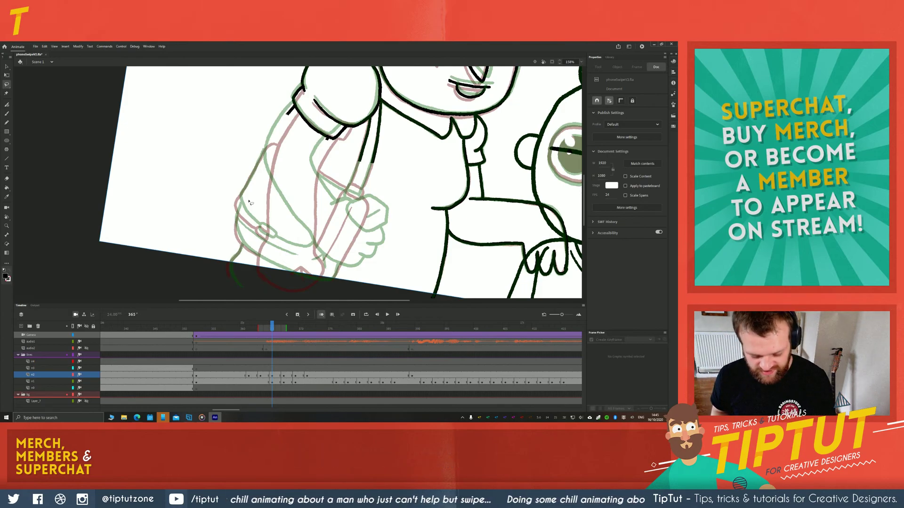
Extend the bag strap's two lines on frame 365 down to the ghosted strap ring
key("b")
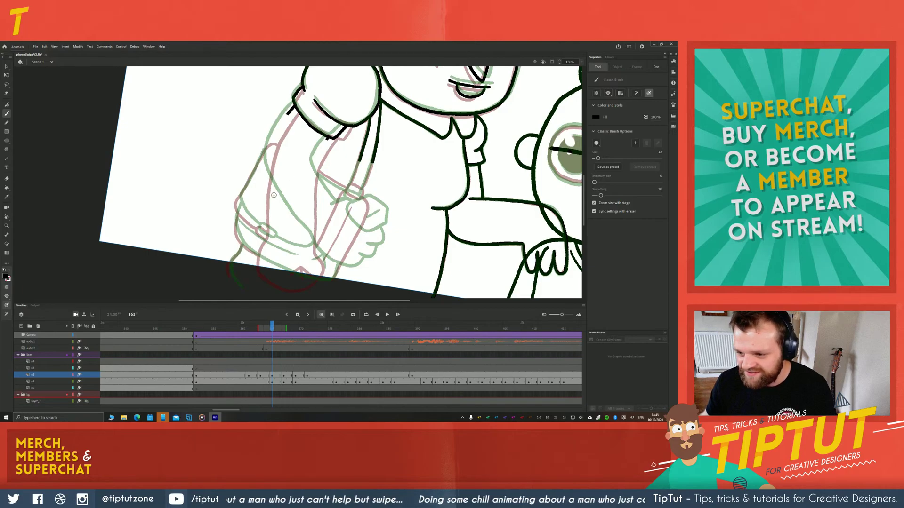
key("space")
left_click_drag(226, 181, 223, 148)
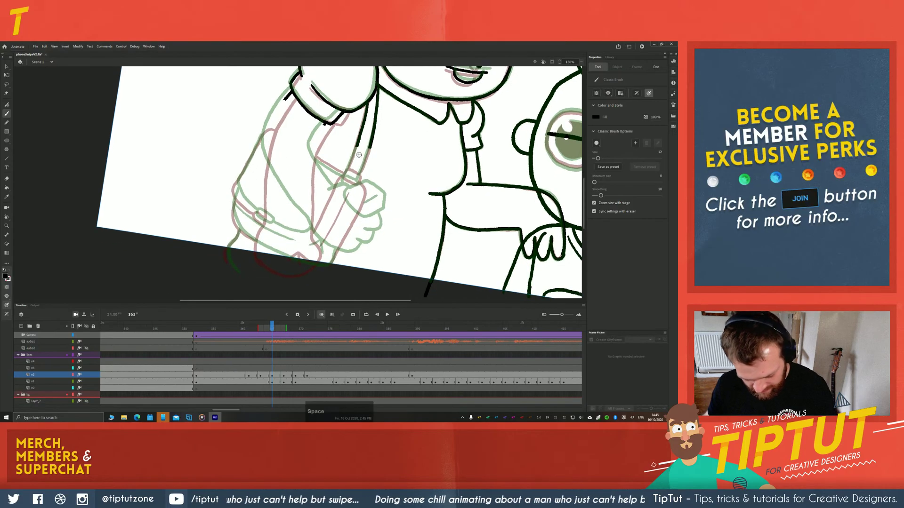
left_click_drag(372, 141, 359, 173)
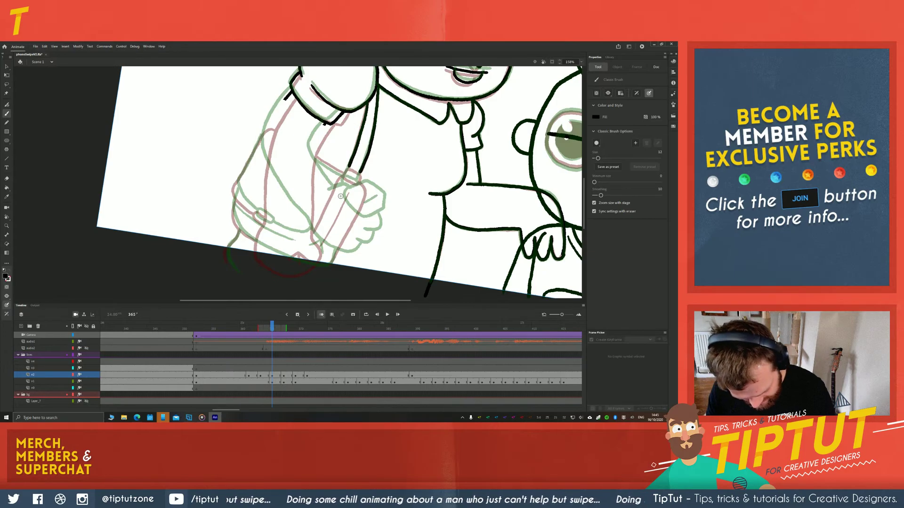
Trace the near hand's ghosted outline on frame 365, drawing its back, thumb, curled fingers and heel
left_click_drag(202, 172, 220, 178)
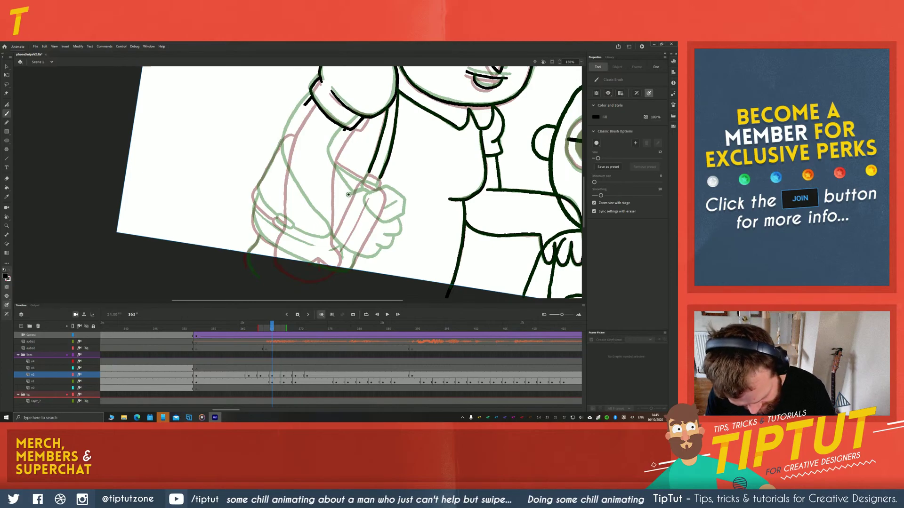
left_click_drag(348, 194, 370, 192)
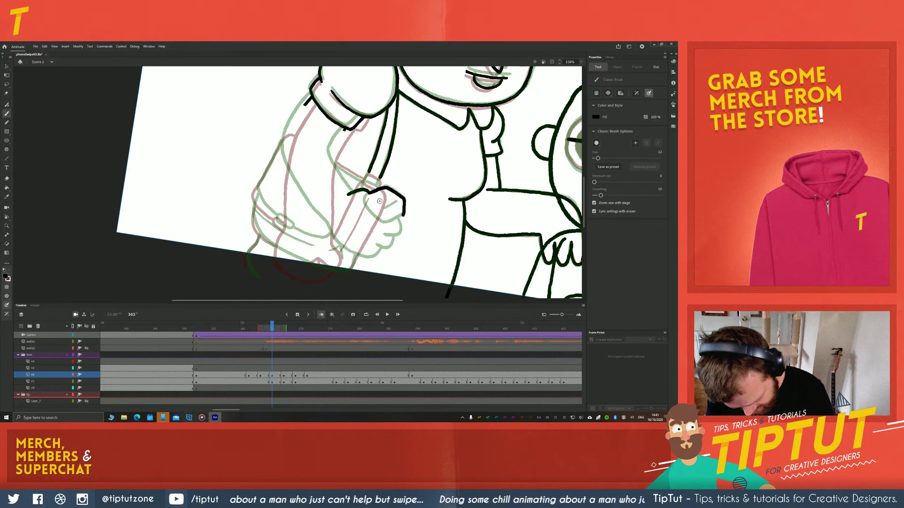
left_click_drag(364, 198, 380, 219)
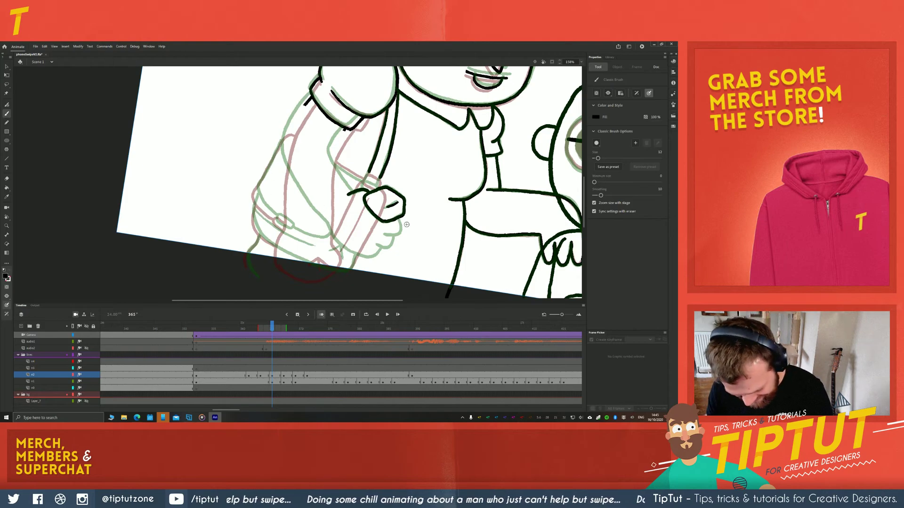
key("b")
mouse_move(401, 226)
left_mouse_down()
mouse_move(389, 245)
mouse_move(369, 257)
mouse_move(328, 225)
left_mouse_up()
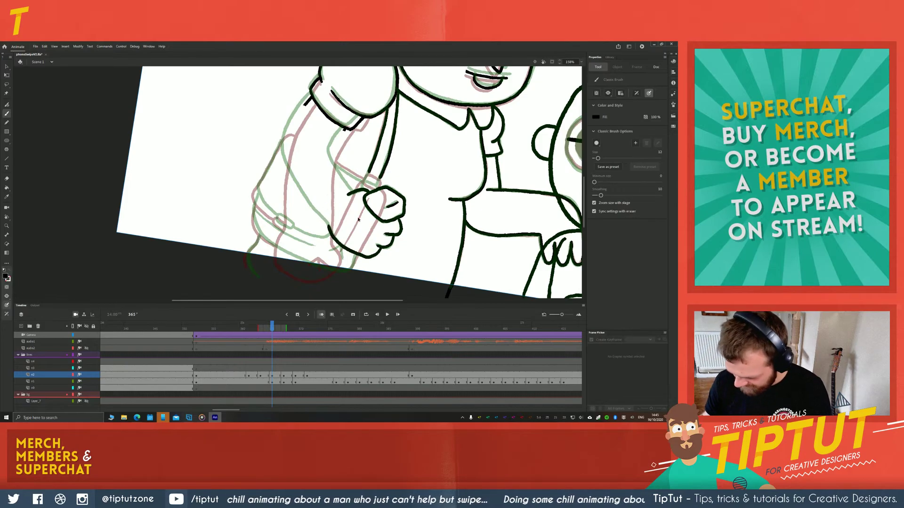
Select the drawn hand, rotate it slightly and move it down and back to sit between the two ghosted arm poses
key("v")
key("l")
mouse_move(418, 197)
left_mouse_down()
mouse_move(348, 181)
mouse_move(309, 239)
mouse_move(387, 272)
mouse_move(406, 240)
left_mouse_up()
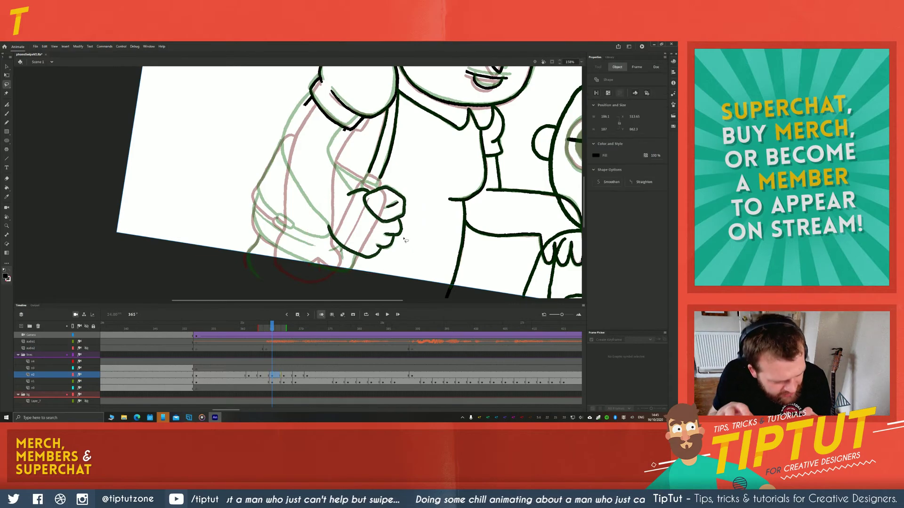
key("q")
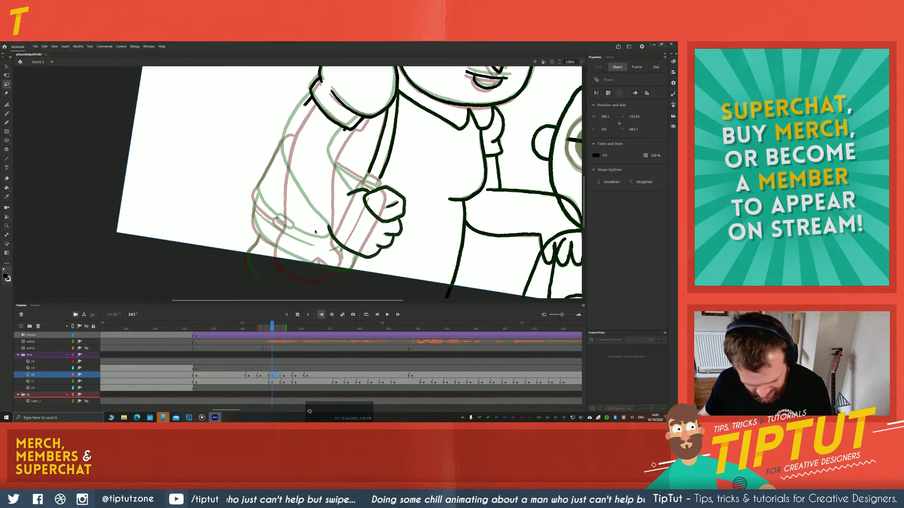
left_click_drag(317, 246, 273, 258)
key("shift+Down")
key("shift+Down")
key("shift+Left")
key("shift+Left")
key("shift+Left")
key("shift+Left")
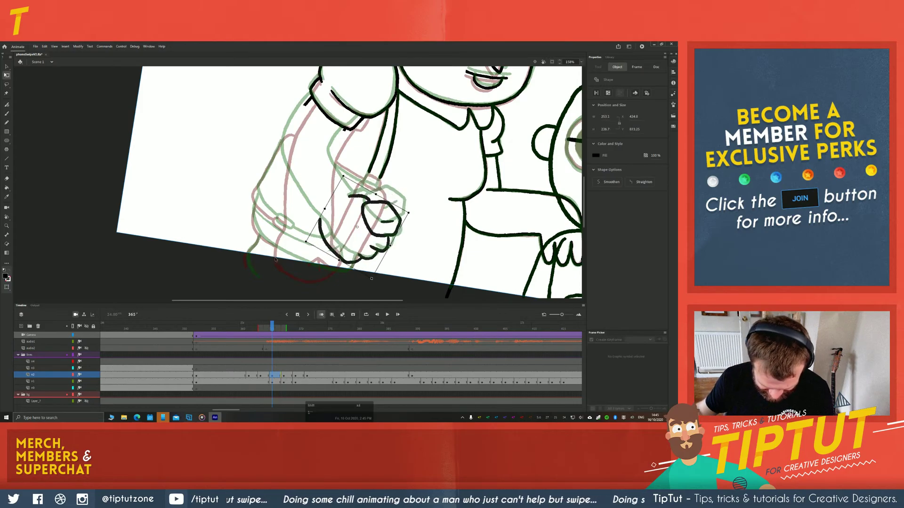
key("shift+Down")
key("shift+Down")
key("shift+Down")
key("shift+Left")
key("shift+Down")
key("shift+Left")
key("shift+Down")
key("shift+Left")
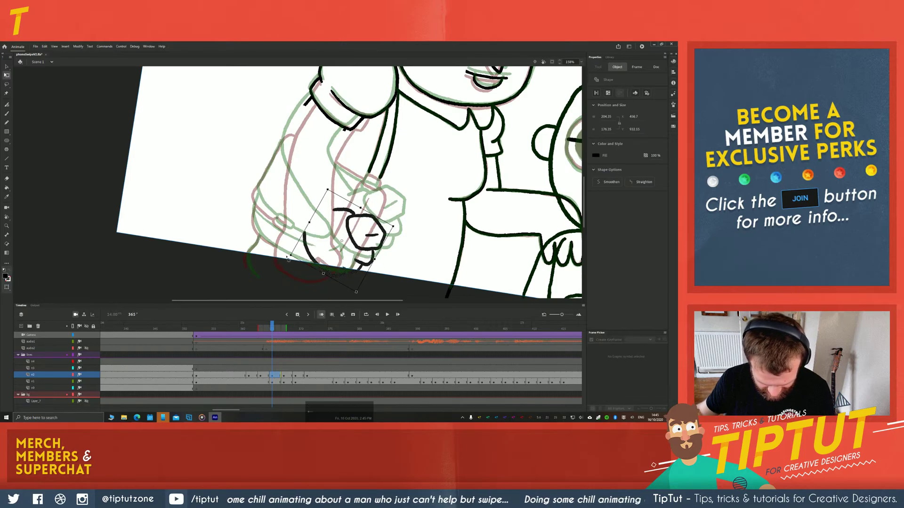
left_click_drag(287, 254, 285, 247)
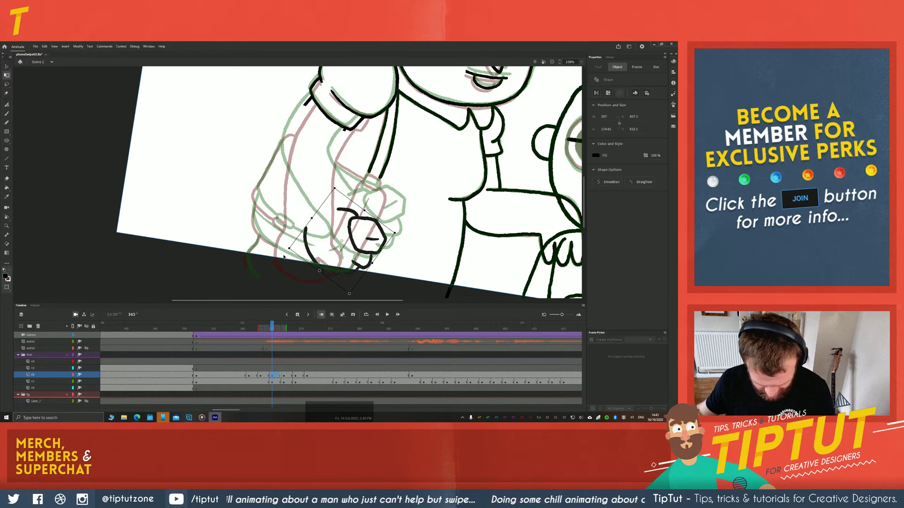
left_click(245, 224)
left_click(254, 236)
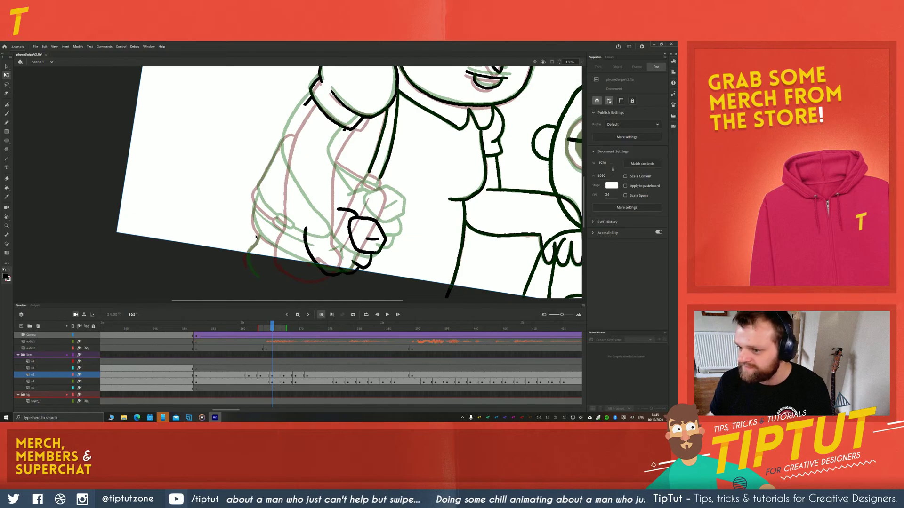
Draw the near arm's outer and inner outlines from the sleeve cuff down to the repositioned hand
key("b")
mouse_move(302, 109)
left_mouse_down()
mouse_move(315, 123)
mouse_move(295, 170)
mouse_move(320, 245)
left_mouse_up()
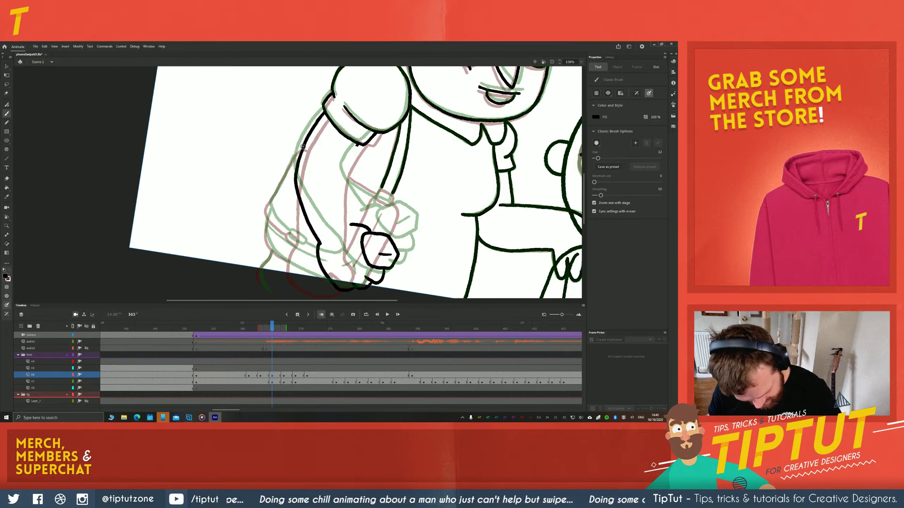
left_click_drag(357, 148, 347, 169)
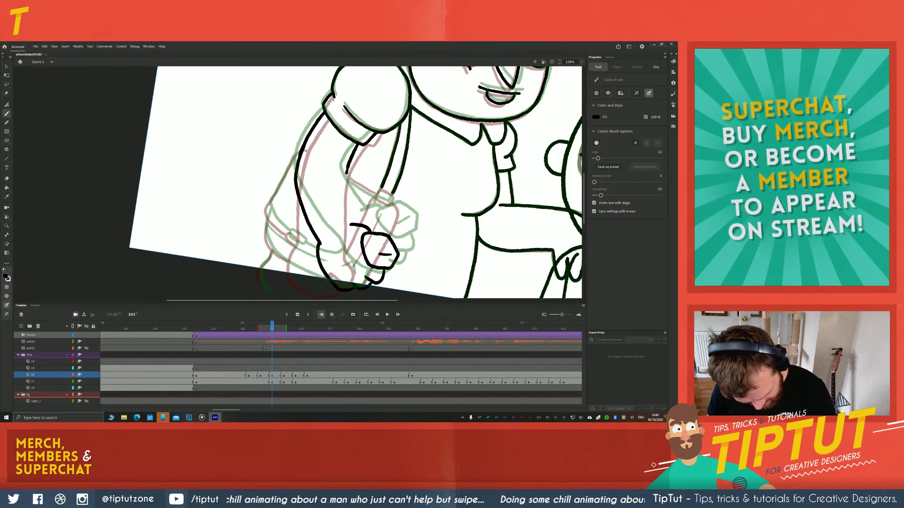
left_click_drag(345, 188, 352, 225)
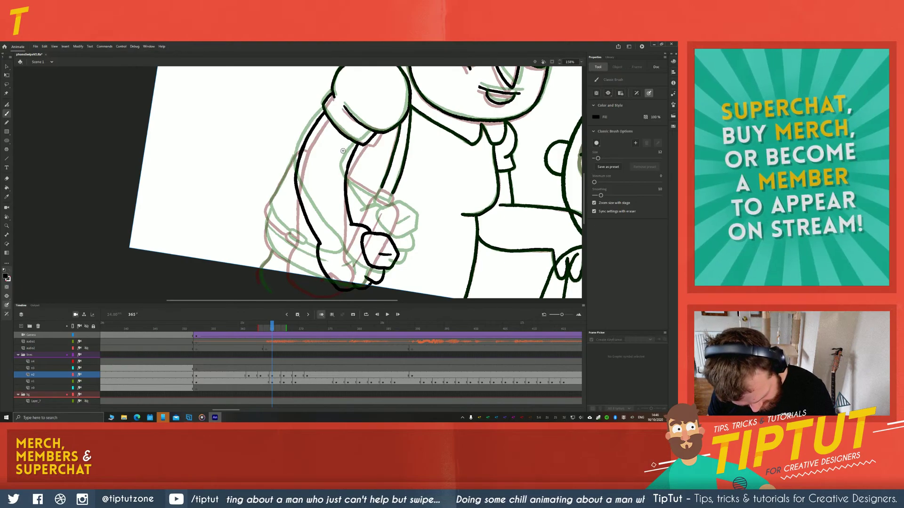
Redraw the arm's outer curve slightly further in and erase the excess of the first line along its edge
mouse_move(323, 116)
left_mouse_down()
mouse_move(300, 169)
mouse_move(299, 202)
left_mouse_up()
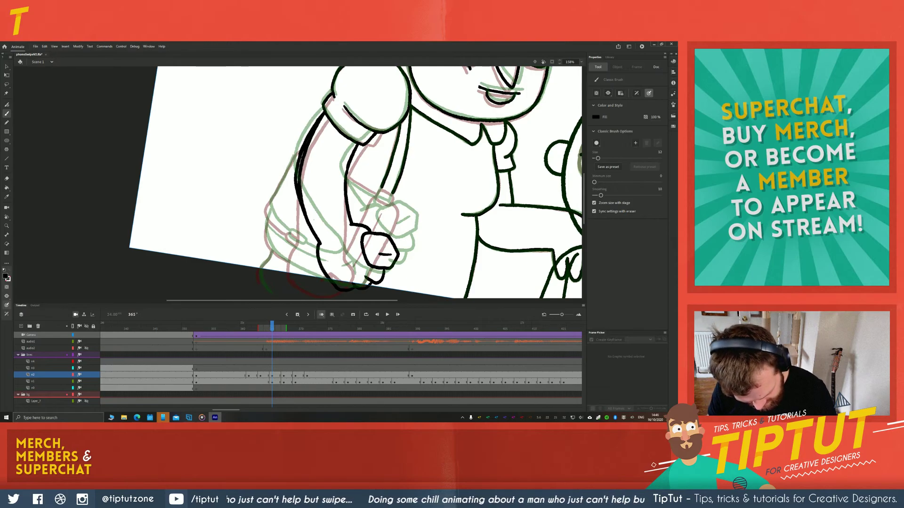
key("e")
left_click_drag(304, 145, 312, 125)
mouse_move(296, 161)
left_mouse_down()
mouse_move(303, 147)
mouse_move(298, 187)
mouse_move(294, 156)
mouse_move(297, 208)
left_mouse_up()
key("ctrl+z")
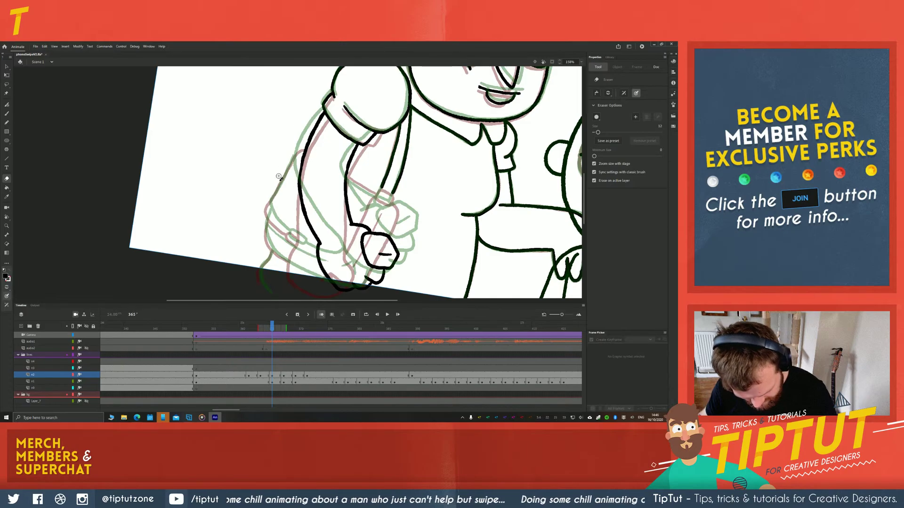
Draw the ring at the strap's lower end and the bag's upper edge running from the near arm to it
key("b")
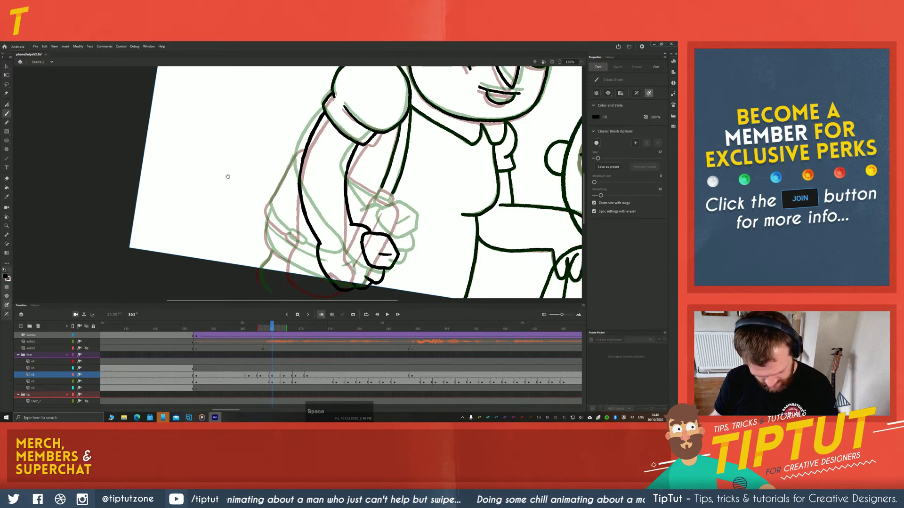
mouse_move(227, 176)
left_mouse_down()
mouse_move(191, 253)
mouse_move(180, 159)
left_mouse_up()
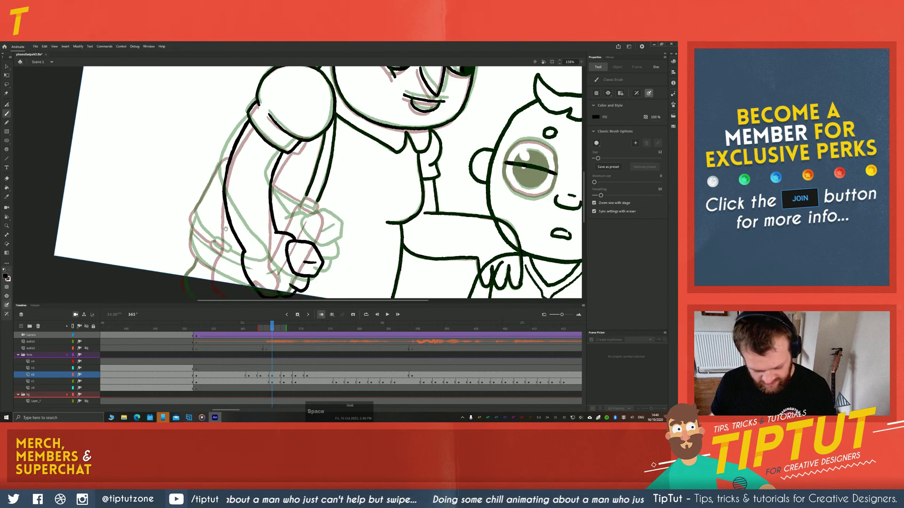
left_click_drag(206, 197, 280, 202)
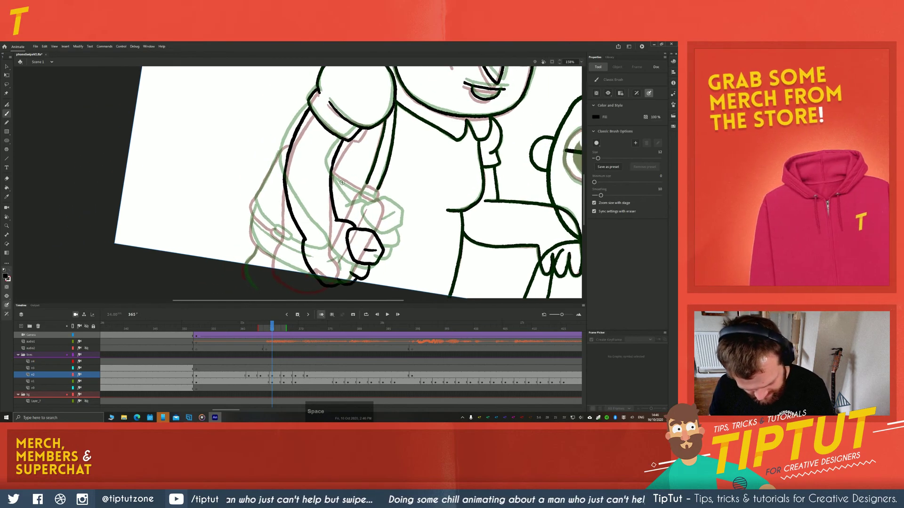
left_click_drag(354, 187, 360, 190)
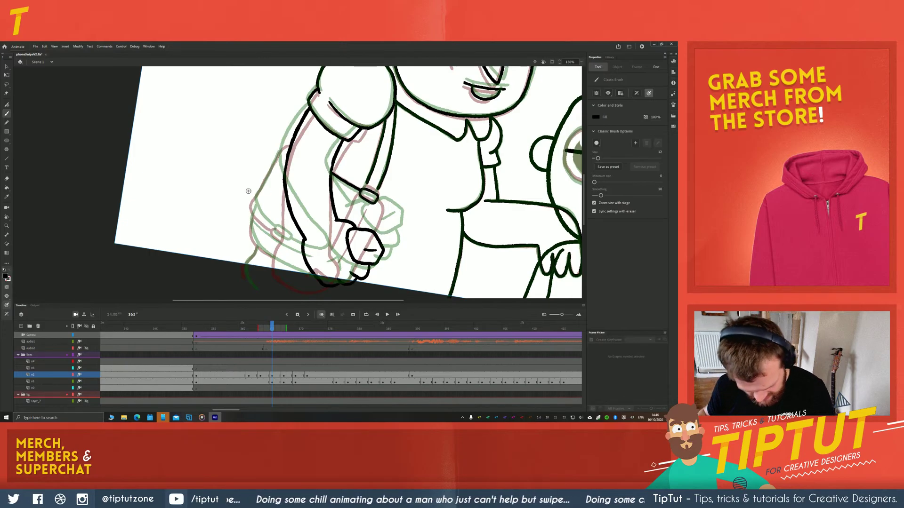
Flip between frames 363 and 366 to compare the near arm and bag drawings
key("space")
left_click_drag(244, 228, 250, 197)
key("period")
key("period")
key("period")
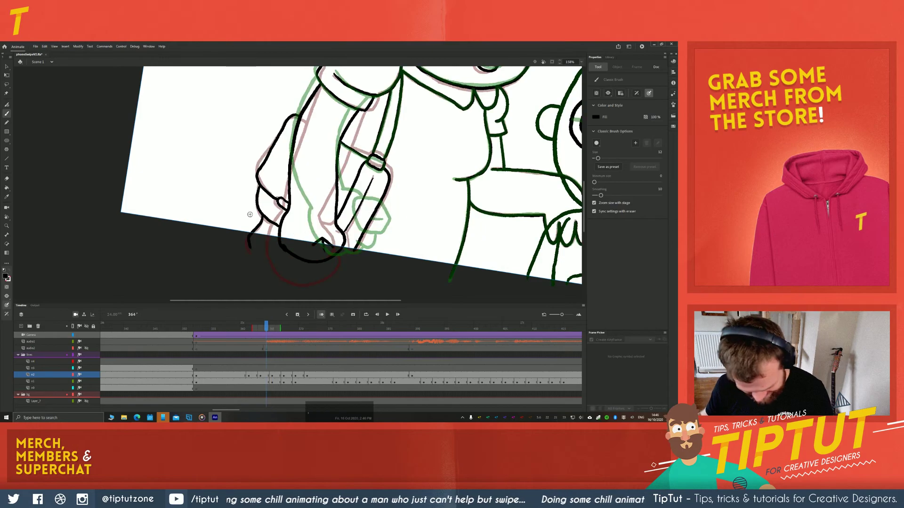
key("comma")
key("comma")
key("comma")
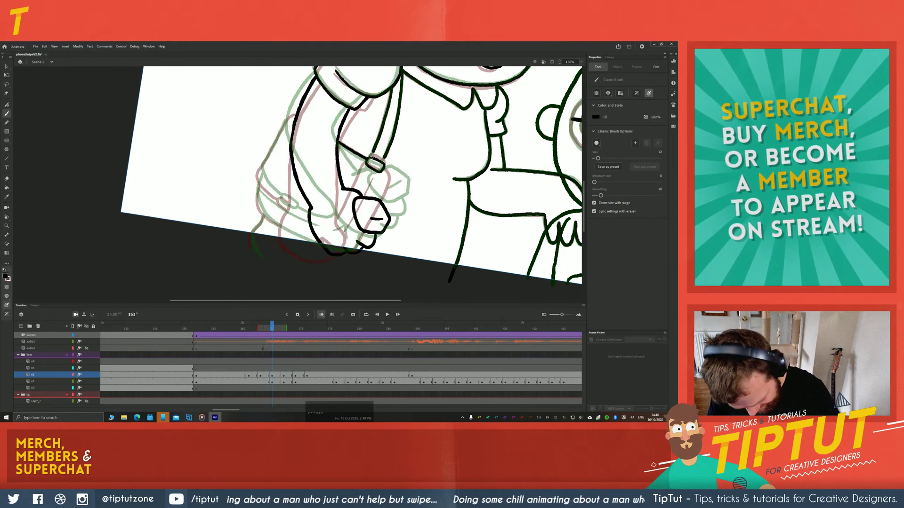
key("period")
key("period")
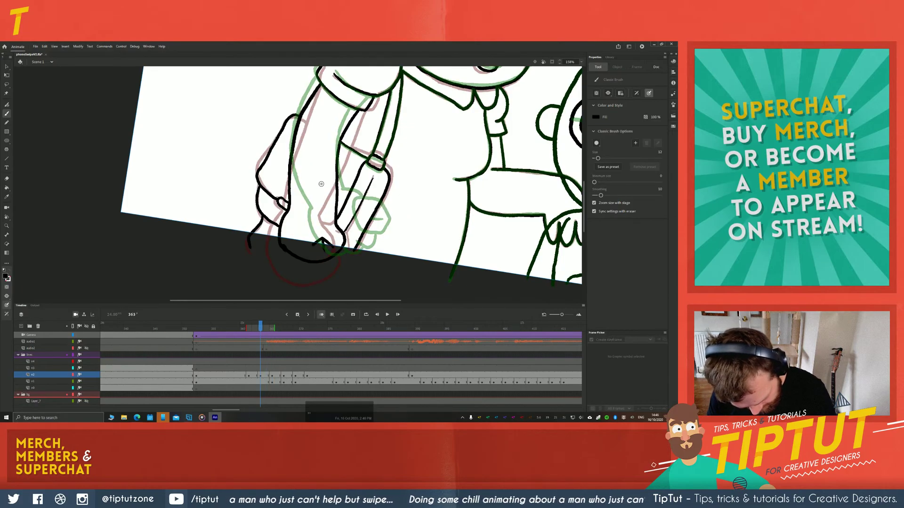
key("comma")
key("comma")
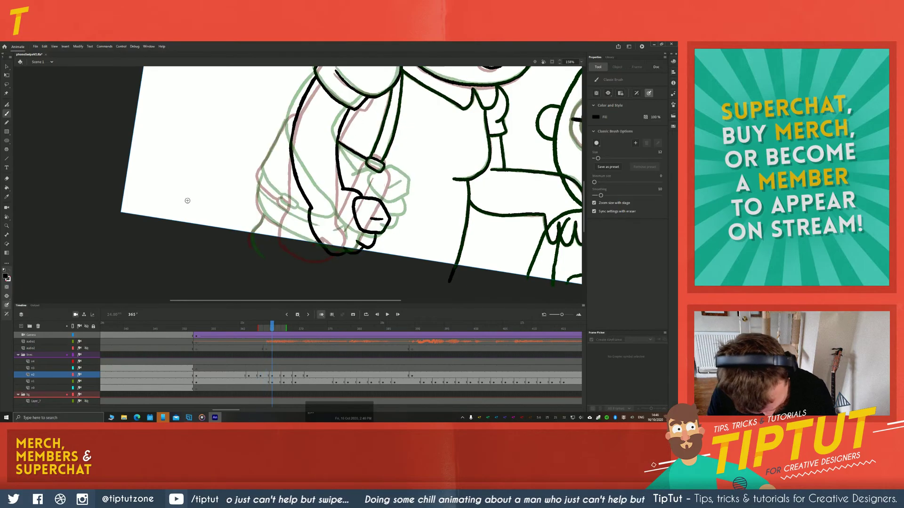
key("period")
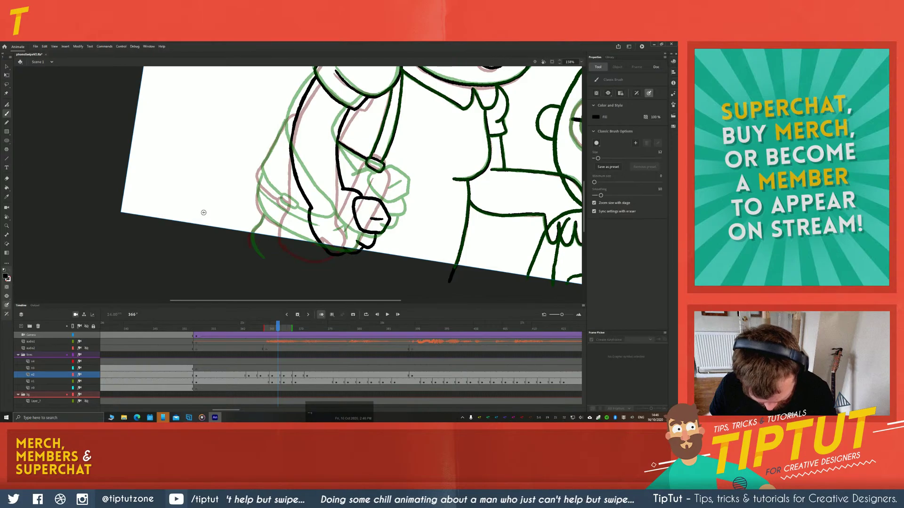
key("comma")
key("period")
key("comma")
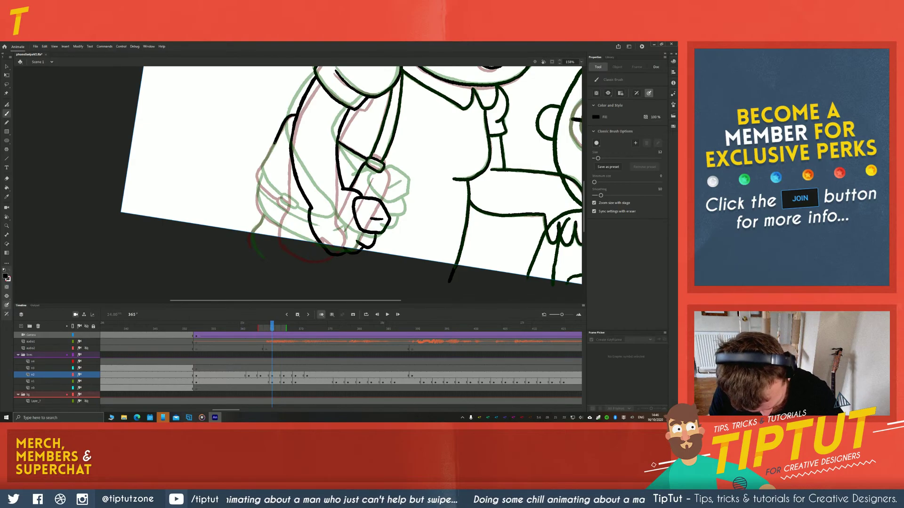
Draw the bag behind the near arm on frame 365: its back edge, buckle, flap edge, base and the inner line under the buckle
left_click_drag(262, 164, 260, 168)
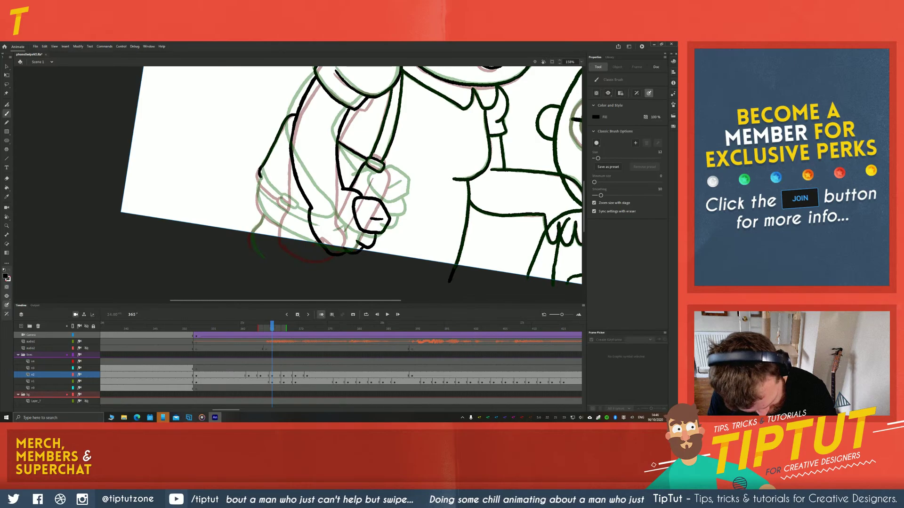
left_click_drag(260, 178, 295, 209)
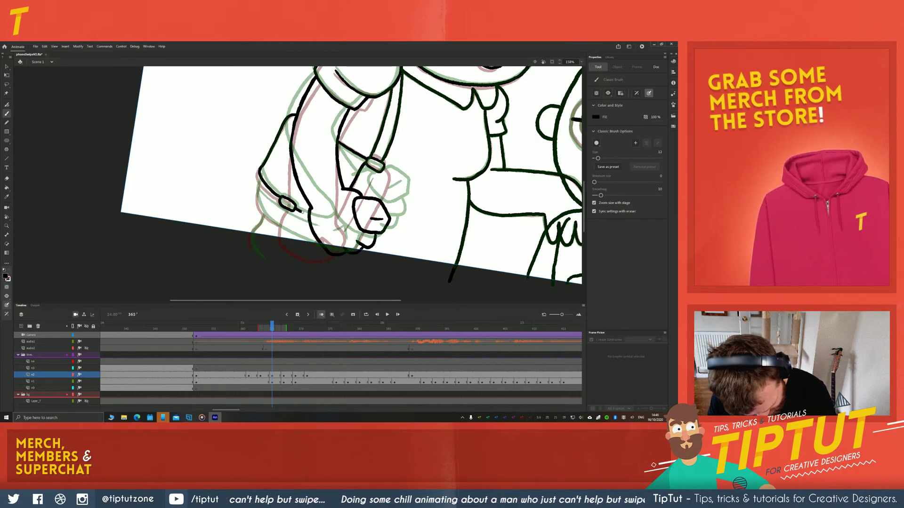
mouse_move(258, 180)
left_mouse_down()
mouse_move(278, 226)
mouse_move(317, 244)
left_mouse_up()
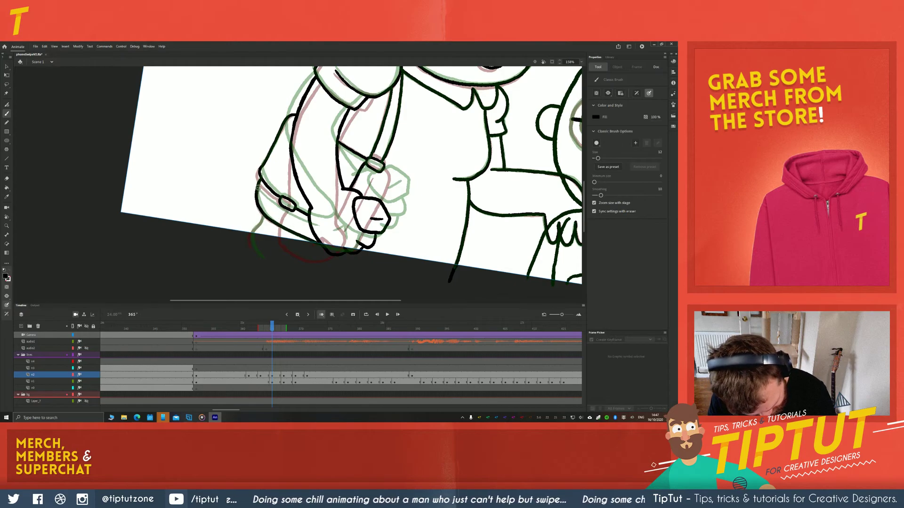
left_click_drag(286, 211, 310, 224)
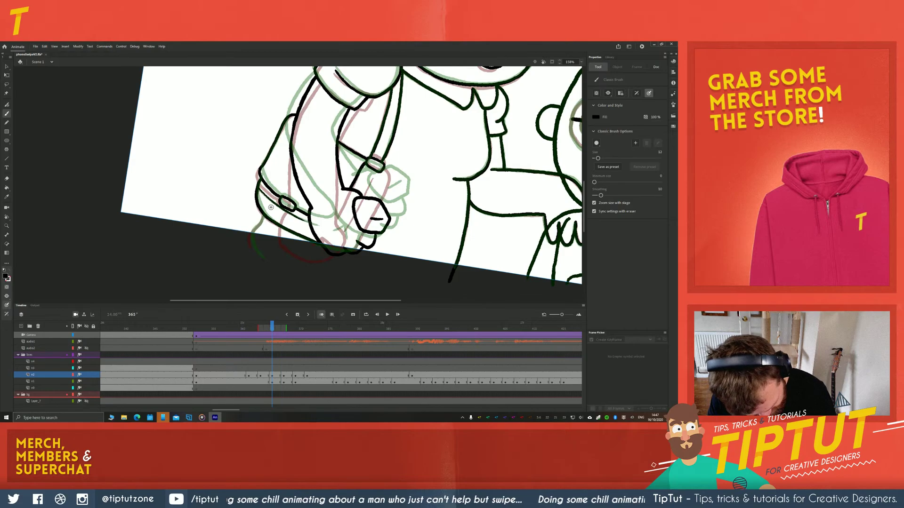
Flip through the frames around 365 to check how the arm and bag move between the neighbouring poses
key("period")
key("period")
key("period")
key("period")
key("comma")
key("comma")
key("comma")
key("comma")
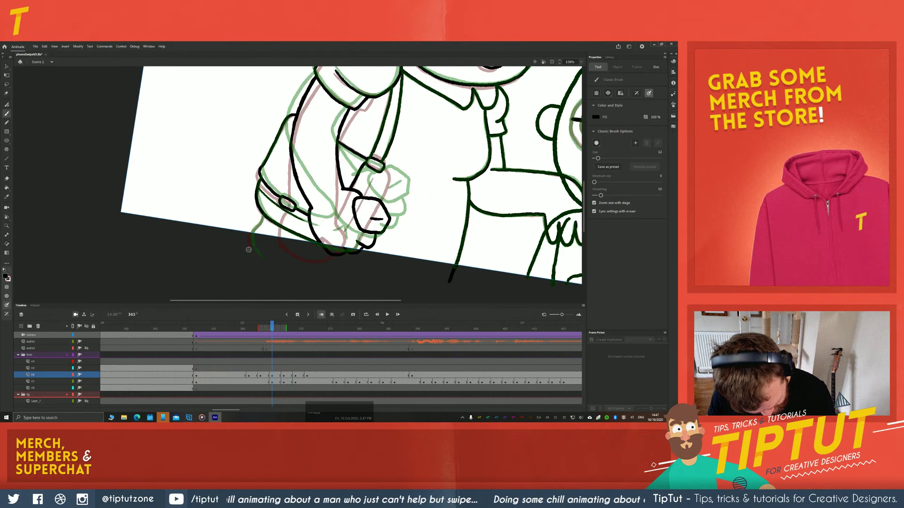
key("comma")
key("comma")
key("comma")
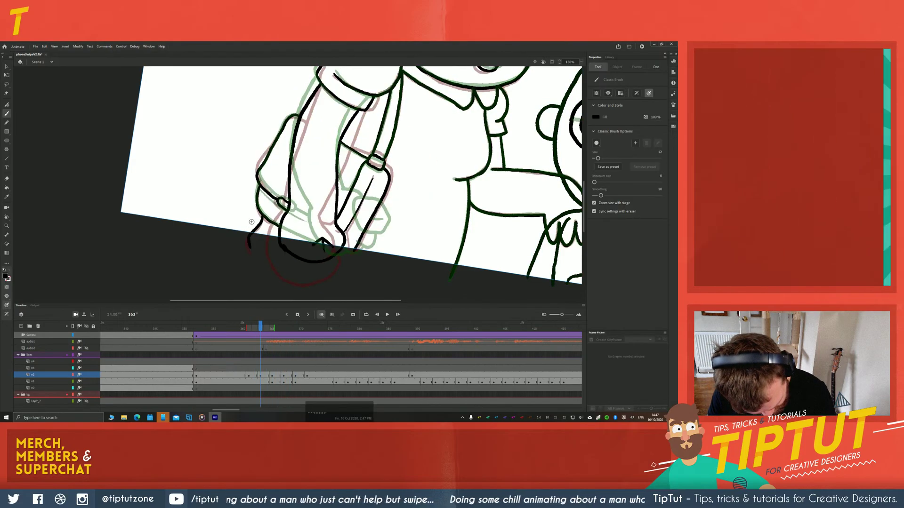
key("period")
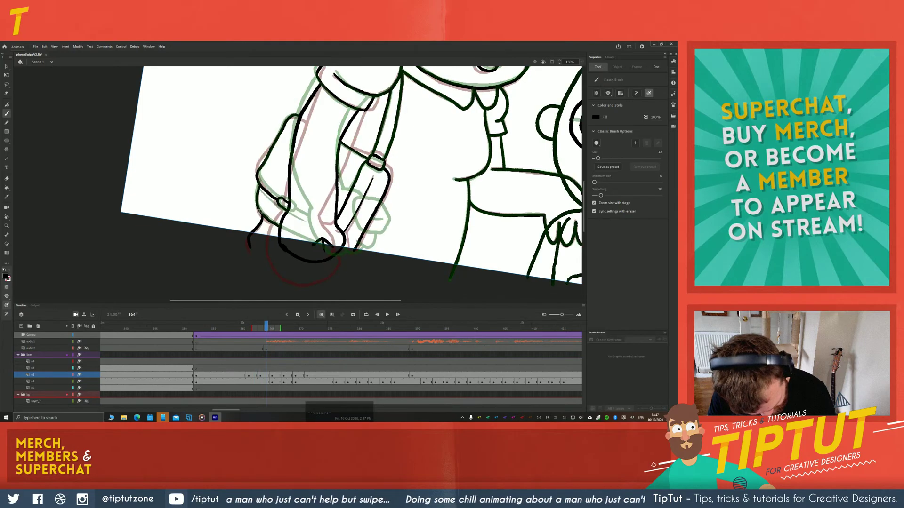
key("period")
key("period")
key("period")
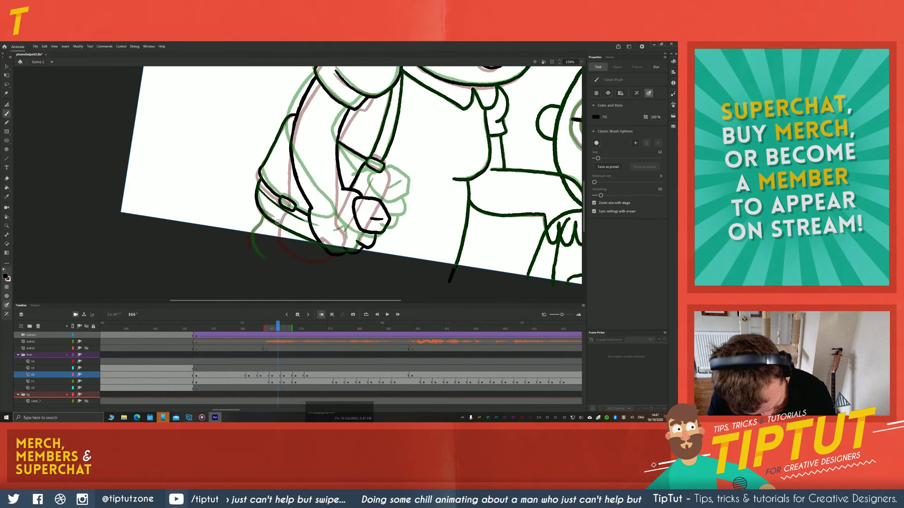
Redraw the inner line below the buckle on the bag behind the woman's near arm
key("v")
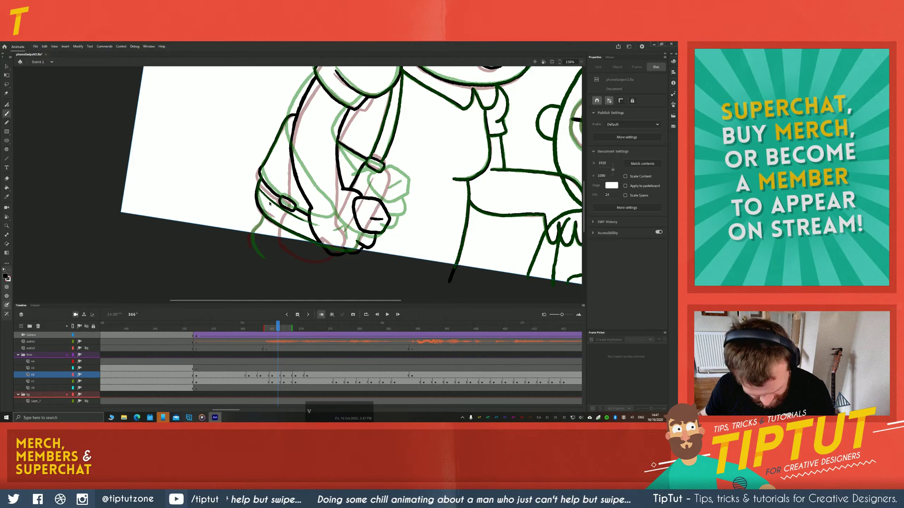
key("e")
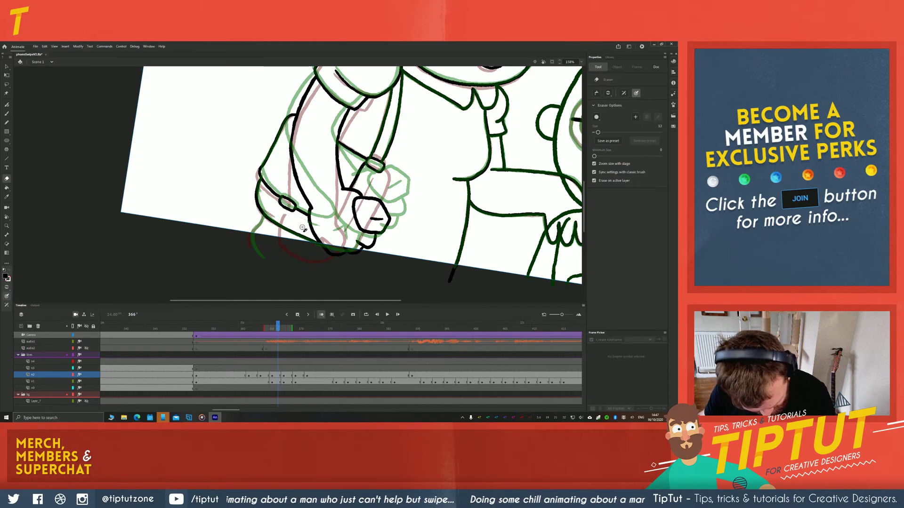
key("b")
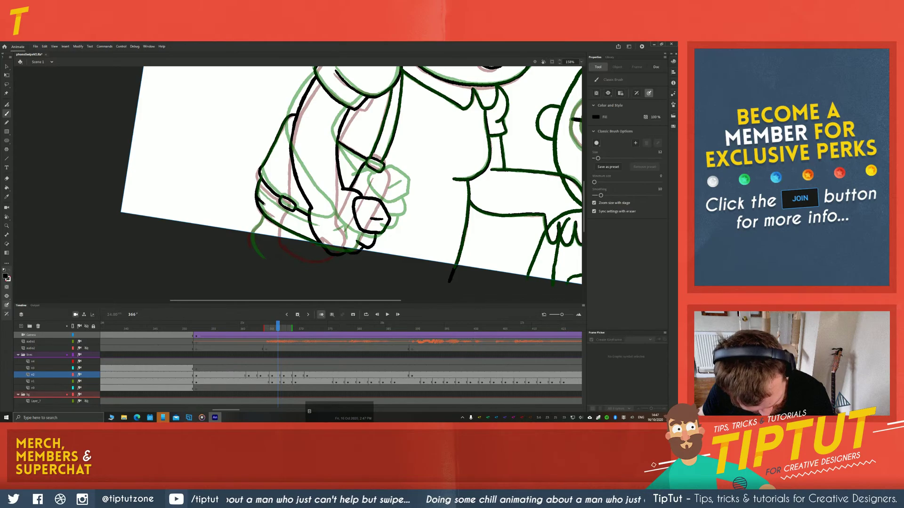
left_click_drag(264, 204, 303, 228)
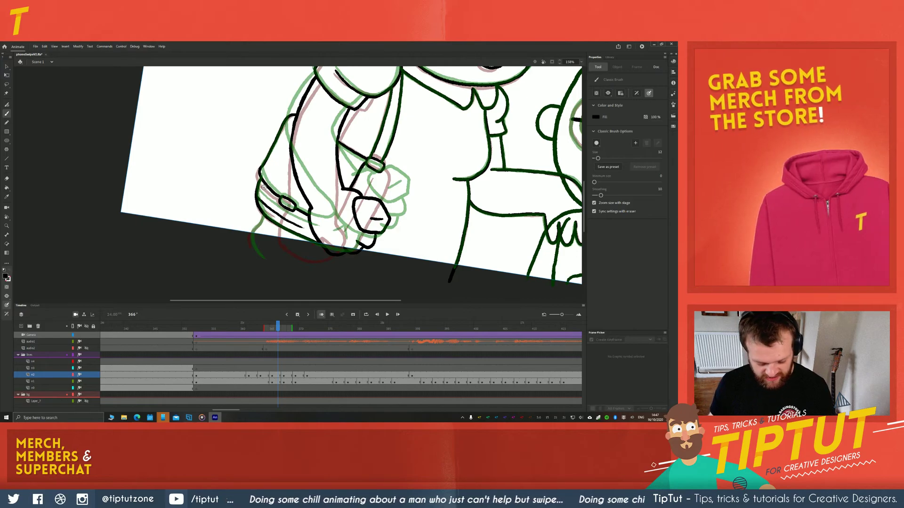
Flip back and forth between frames 366 and 367 to compare the near arm and bag drawings
key("period")
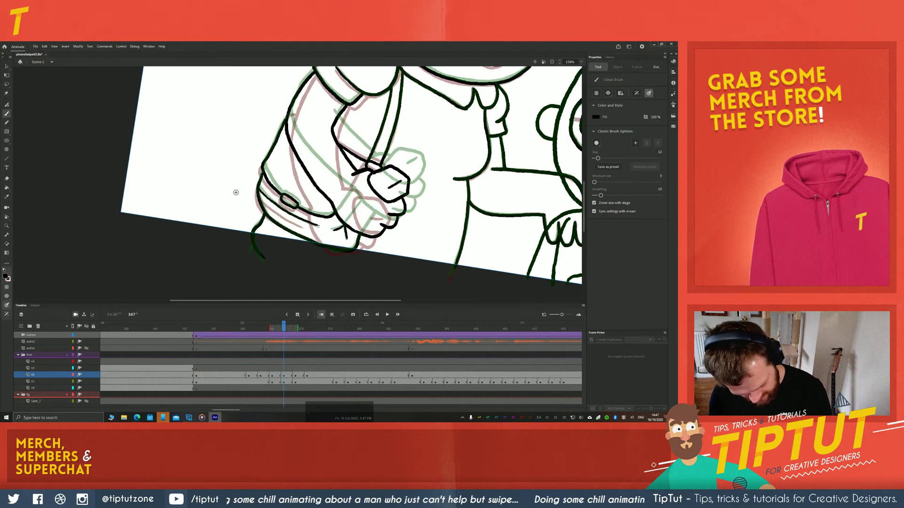
key("comma")
key("comma")
key("period")
key("period")
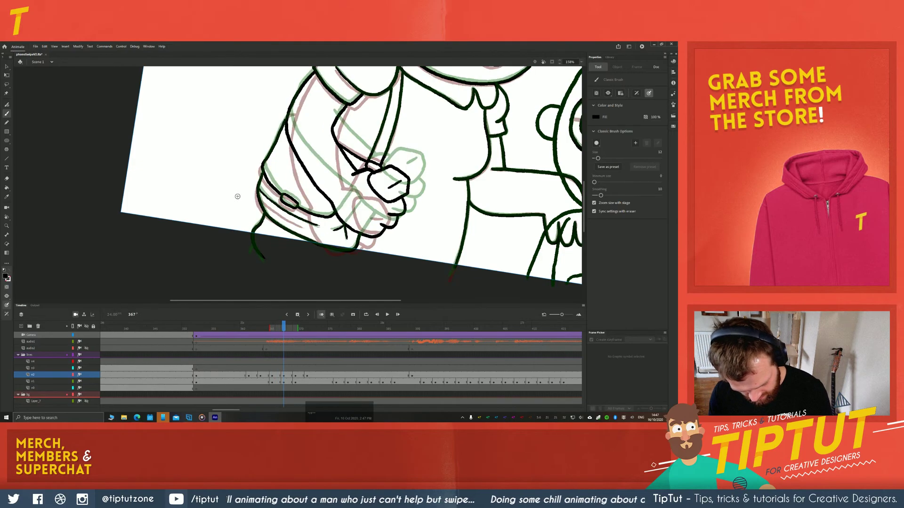
key("comma")
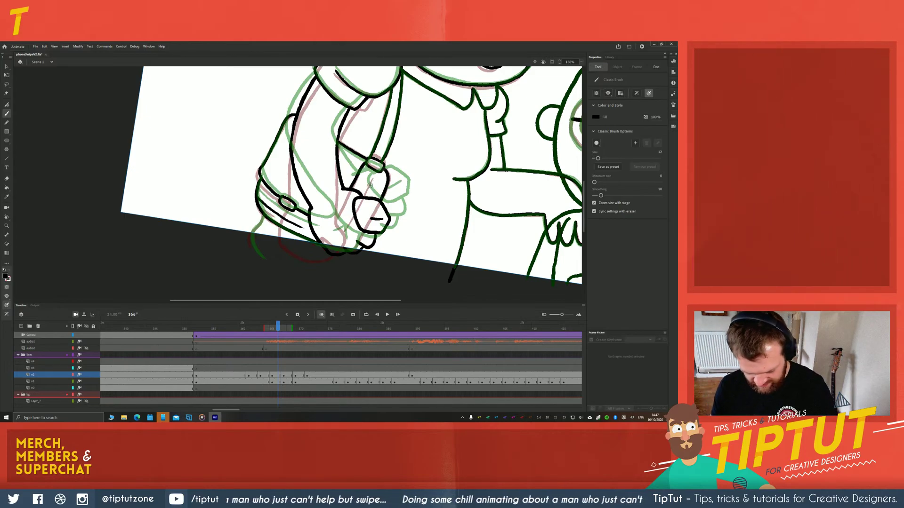
key("period")
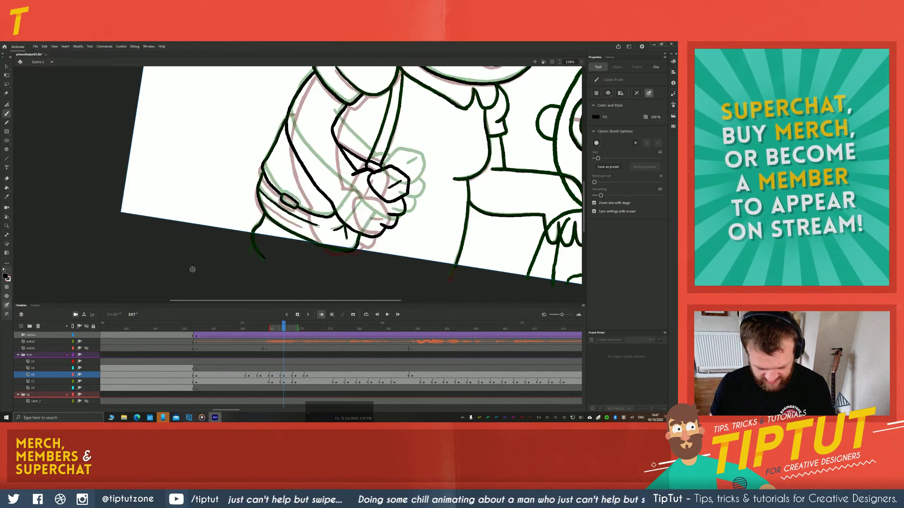
key("comma")
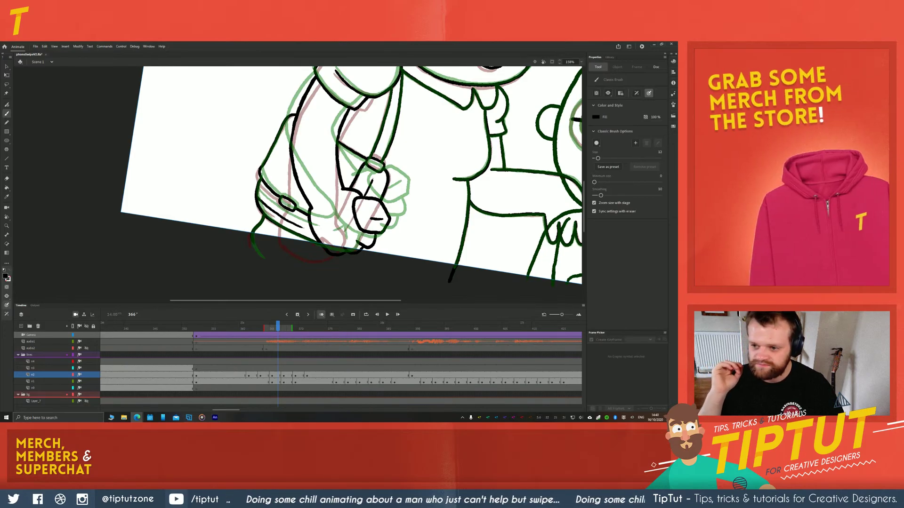
left_click(224, 166)
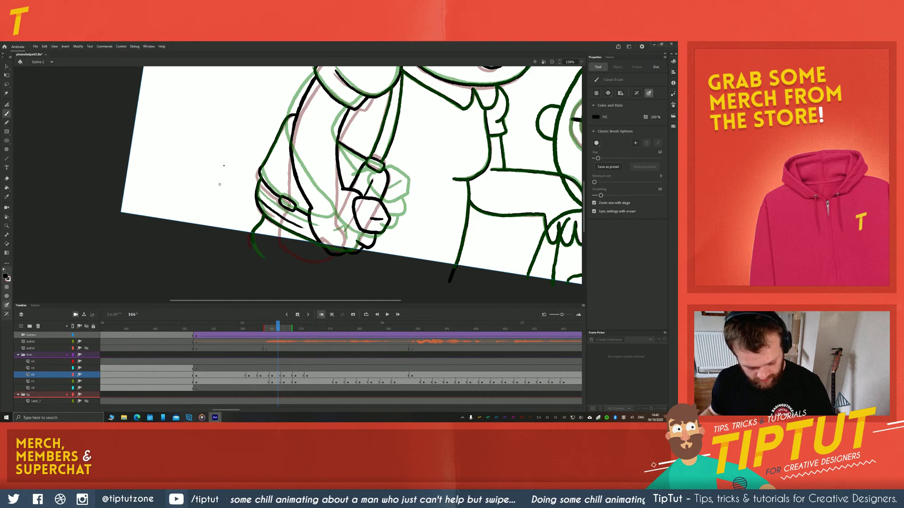
left_click_drag(220, 187, 178, 172)
key("z")
key("ctrl+z")
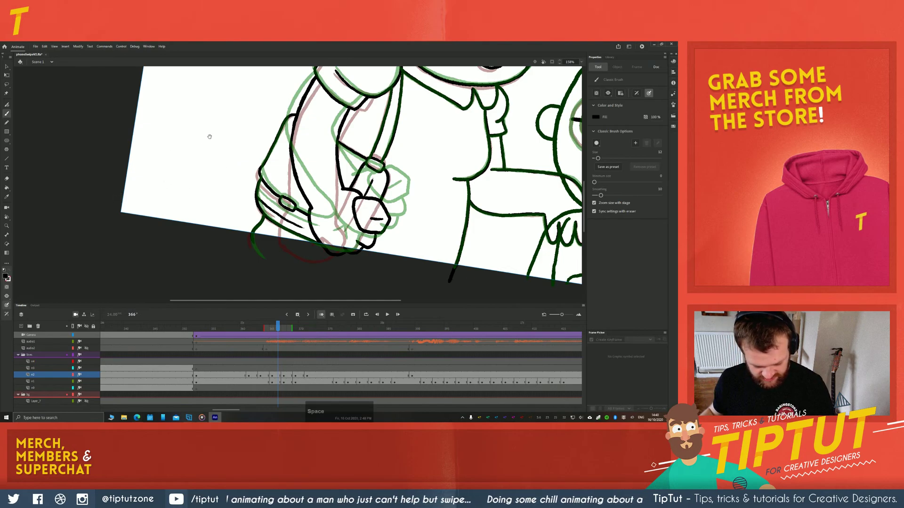
Turn off onion skinning and flip through frames 363 to 373 to check the clean arm and bag movement
mouse_move(206, 137)
left_mouse_down()
mouse_move(202, 185)
mouse_move(219, 181)
mouse_move(178, 216)
mouse_move(181, 273)
mouse_move(222, 130)
left_mouse_up()
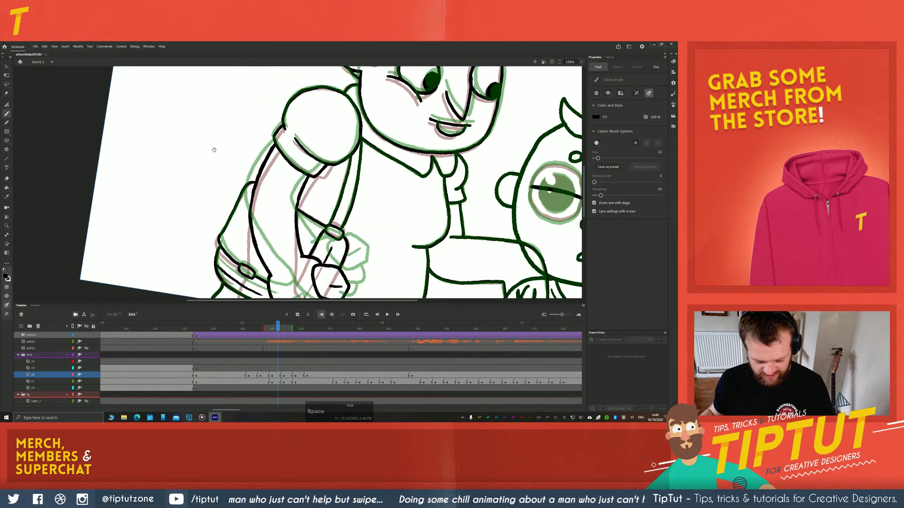
left_click_drag(194, 241, 183, 175)
left_click(321, 315)
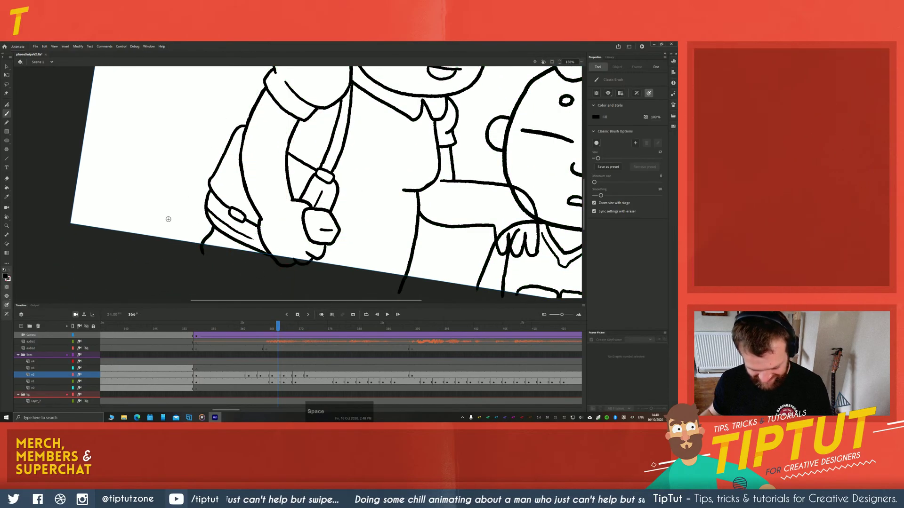
key("comma")
key("comma")
key("period")
key("period")
key("period")
key("period")
key("period")
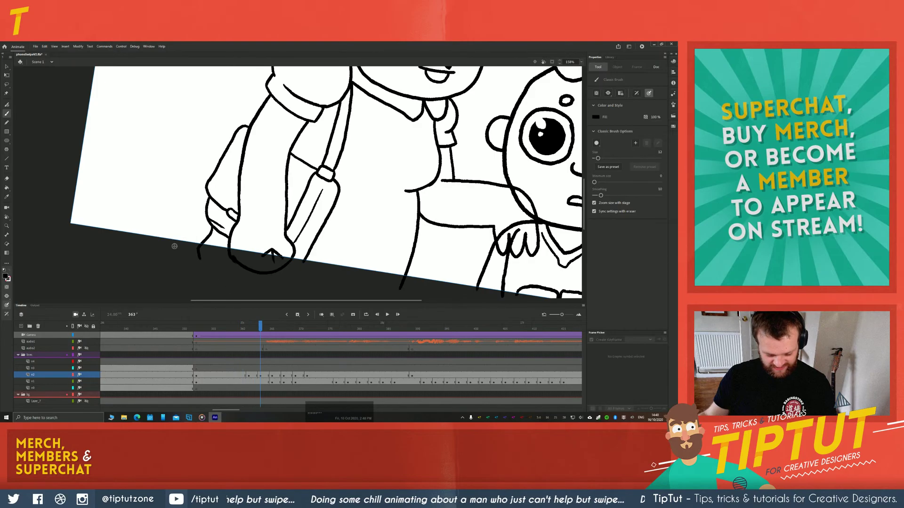
key("period")
key("period")
key("period")
key("period")
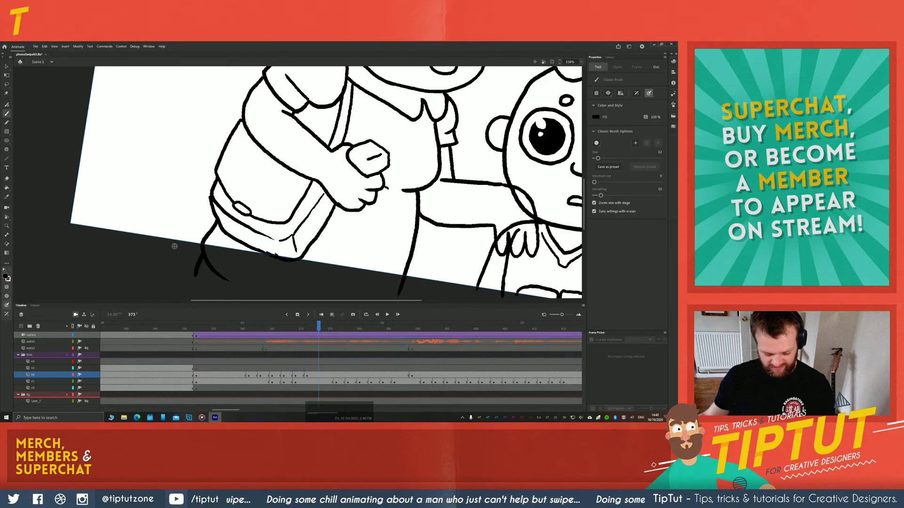
Play back the timeline to review the arm swing at full speed
key("Return")
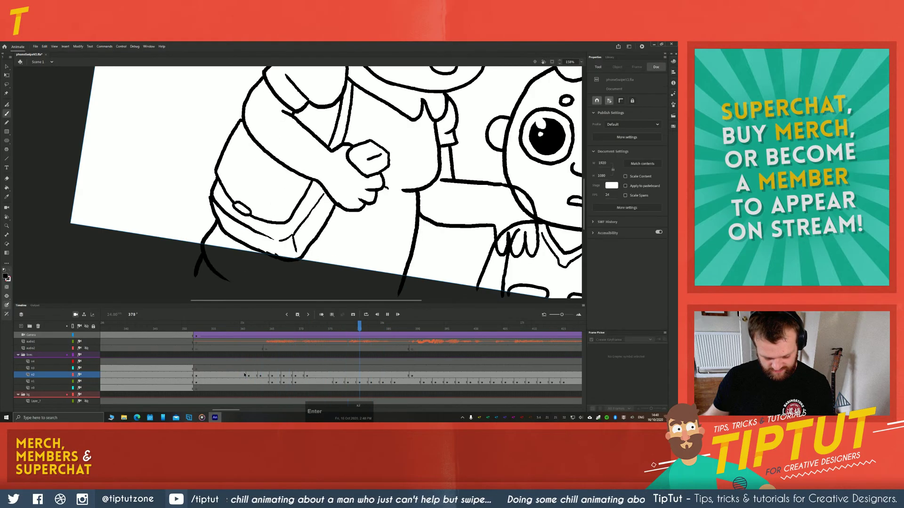
key("Return")
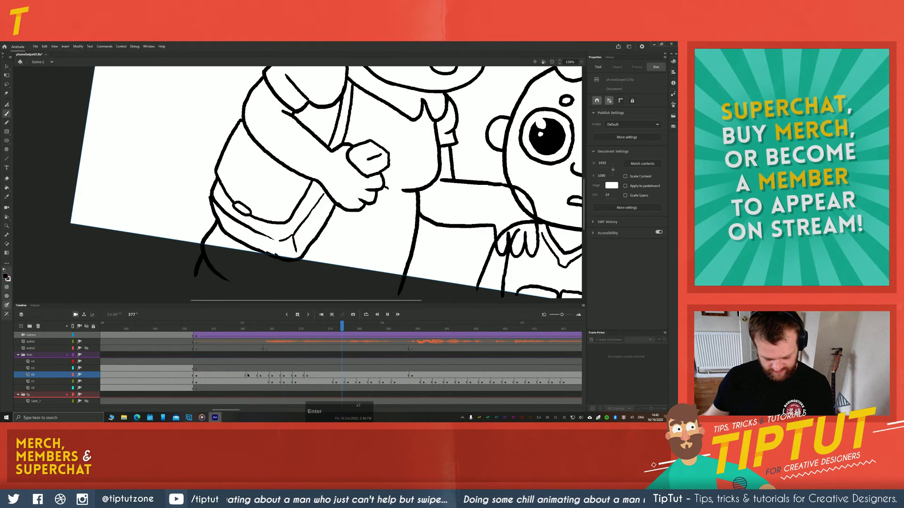
key("Return")
Insert a keyframe on frame 359 of the woman's layer and clear the drawing on frame 361
left_click(245, 375)
left_click(247, 377)
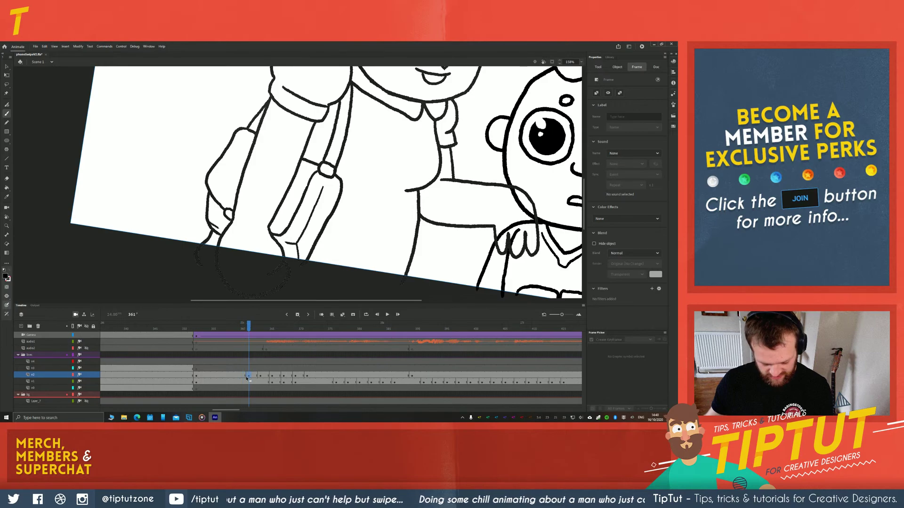
left_click(240, 377)
key("F6")
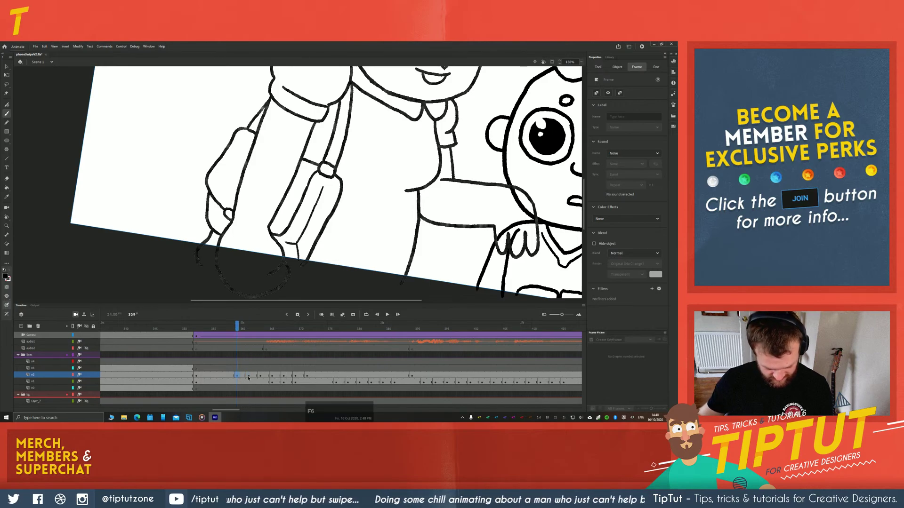
left_click(249, 377)
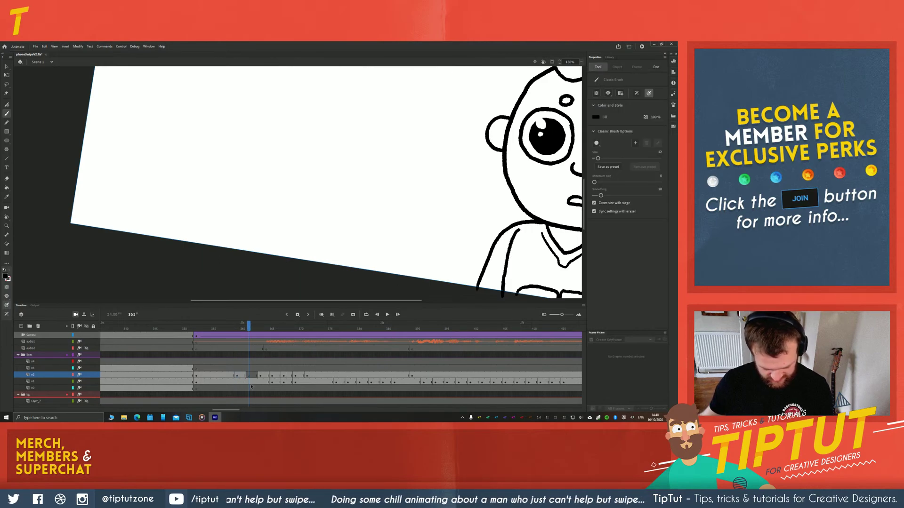
Insert a keyframe on frame 373 of the same layer and clear the drawing on frame 371
left_click(318, 375)
key("F6")
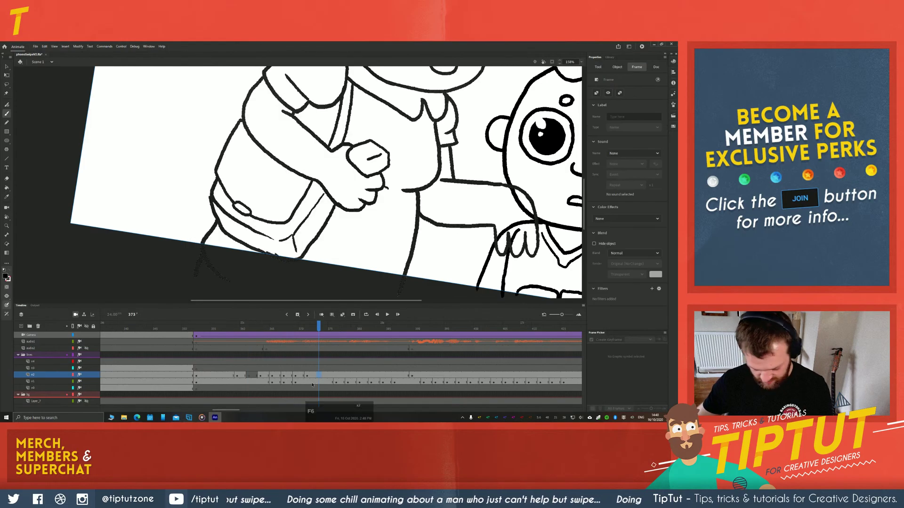
left_click(307, 377)
key("Delete")
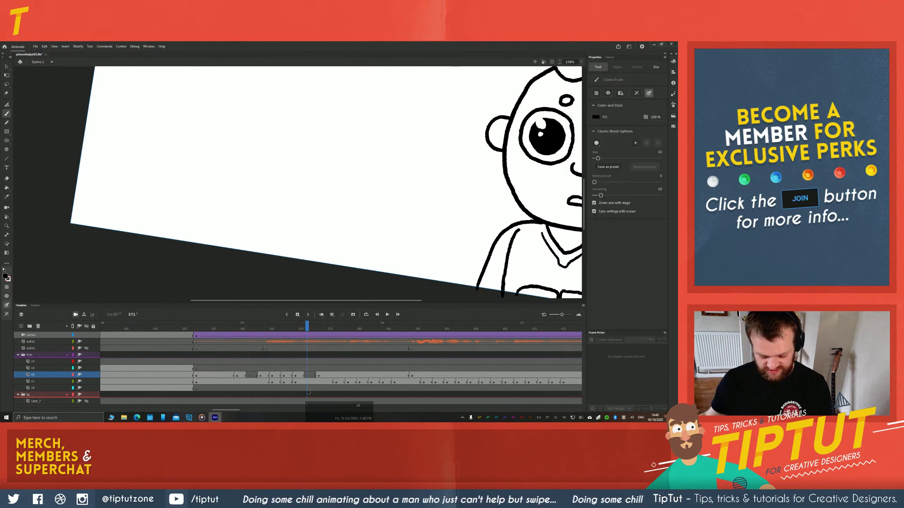
Turn on onion skinning for frame 361 and draw the near shoulder's rounded sleeve and its cuff between the neighbouring poses
left_click(248, 376)
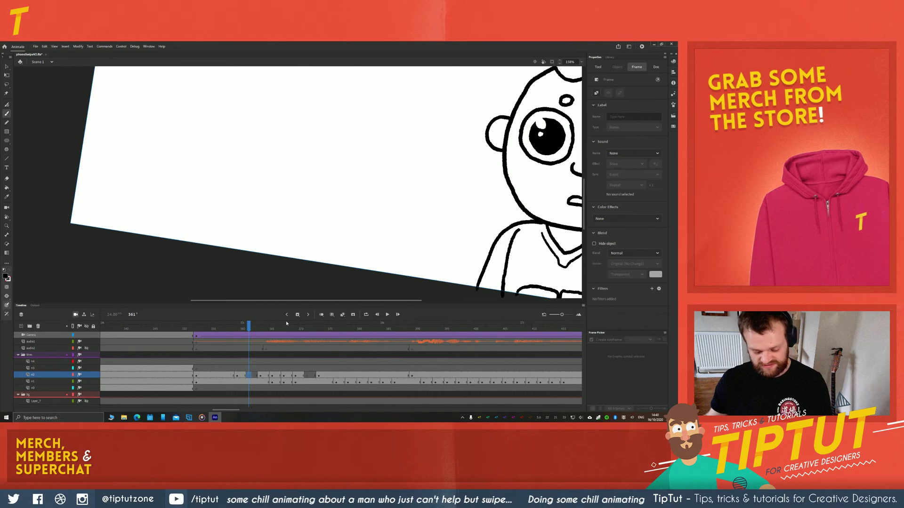
left_click(322, 314)
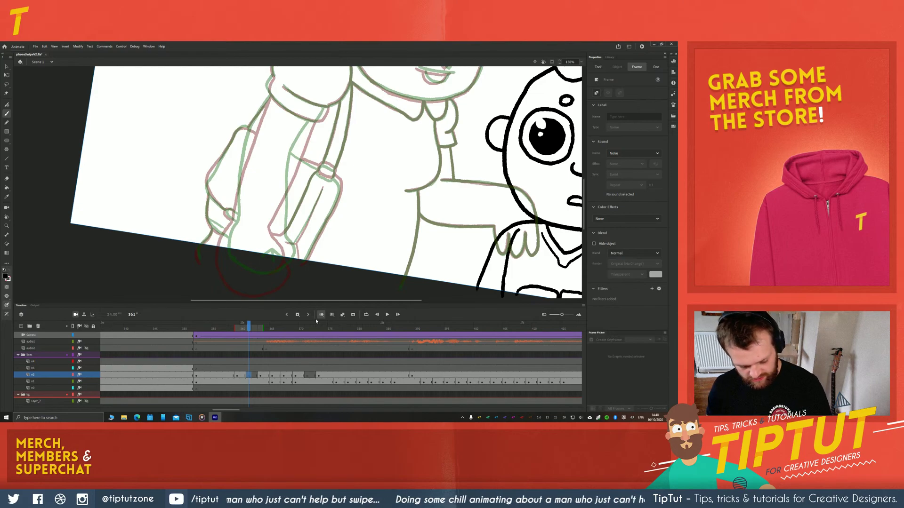
scroll(224, 179, "up", 1)
left_click_drag(224, 179, 225, 250)
scroll(358, 137, "up", 2)
key("space")
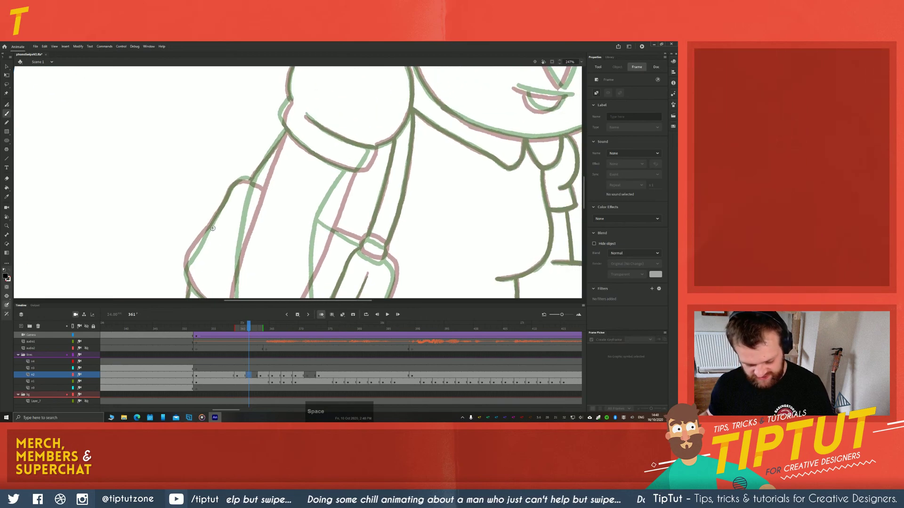
scroll(212, 203, "down", 1)
left_click_drag(243, 172, 238, 208)
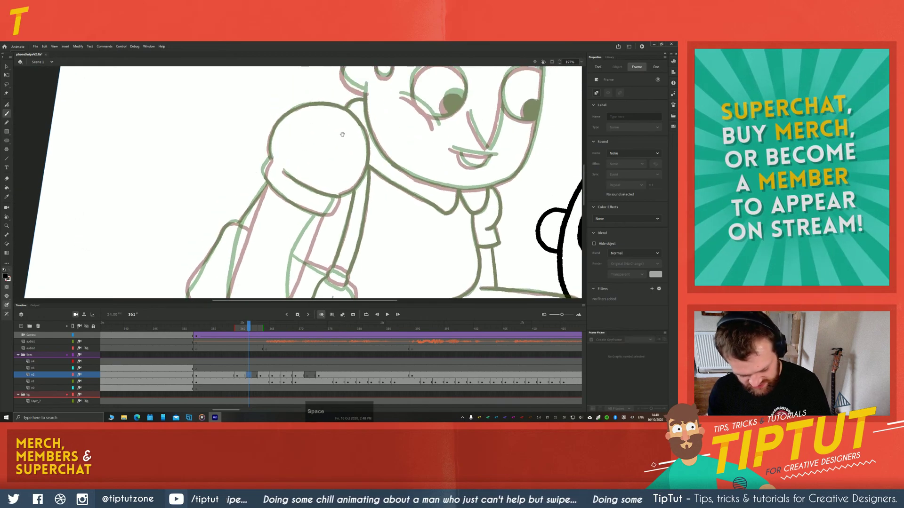
mouse_move(347, 110)
left_mouse_down()
mouse_move(368, 171)
mouse_move(344, 194)
mouse_move(319, 192)
mouse_move(364, 176)
mouse_move(362, 196)
mouse_move(373, 185)
mouse_move(361, 199)
left_mouse_up()
key("space")
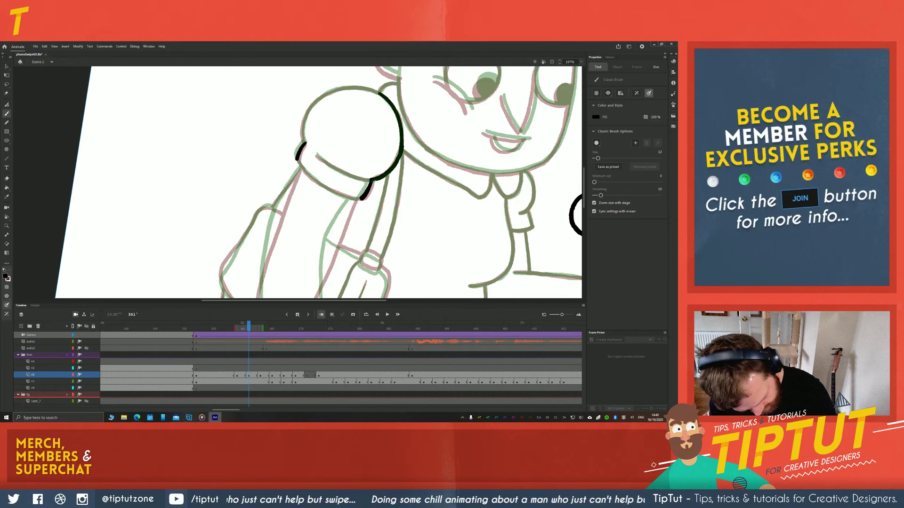
mouse_move(297, 159)
left_mouse_down()
mouse_move(348, 197)
mouse_move(361, 199)
mouse_move(356, 177)
mouse_move(322, 161)
mouse_move(370, 182)
left_mouse_up()
key("ctrl+z")
mouse_move(260, 135)
left_mouse_down()
mouse_move(320, 211)
mouse_move(322, 181)
mouse_move(336, 167)
mouse_move(403, 166)
left_mouse_up()
Draw the near arm's two long edges below the cuff and the rounded hand outline at its end
mouse_move(226, 176)
left_mouse_down()
mouse_move(190, 117)
mouse_move(233, 138)
mouse_move(382, 90)
mouse_move(360, 137)
mouse_move(338, 242)
left_mouse_up()
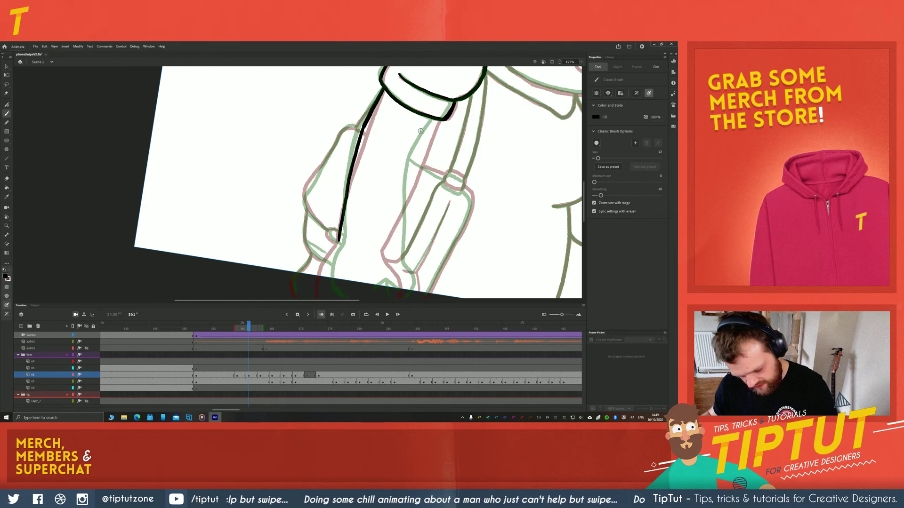
mouse_move(442, 118)
left_mouse_down()
mouse_move(415, 166)
mouse_move(394, 250)
left_mouse_up()
key("space")
mouse_move(310, 188)
left_mouse_down()
mouse_move(260, 233)
mouse_move(258, 173)
mouse_move(226, 178)
mouse_move(223, 144)
left_mouse_up()
left_click_drag(230, 179, 232, 152)
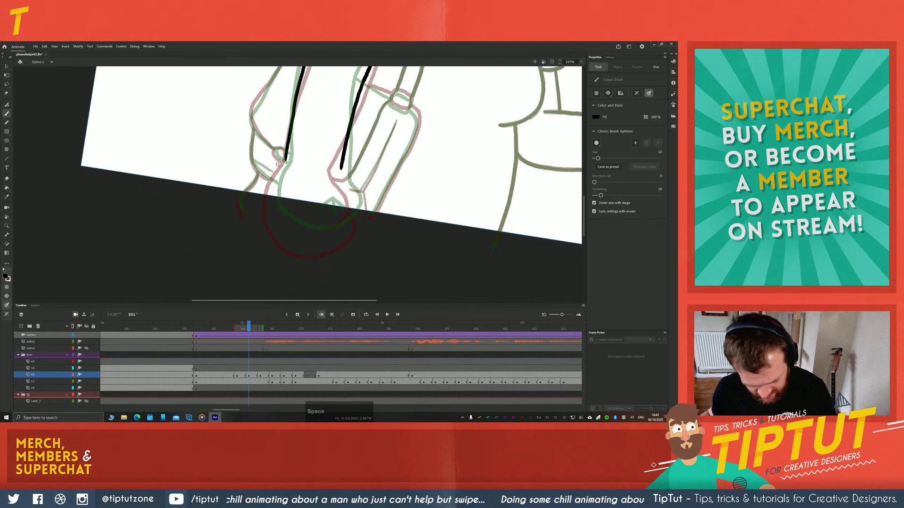
left_click_drag(283, 168, 278, 210)
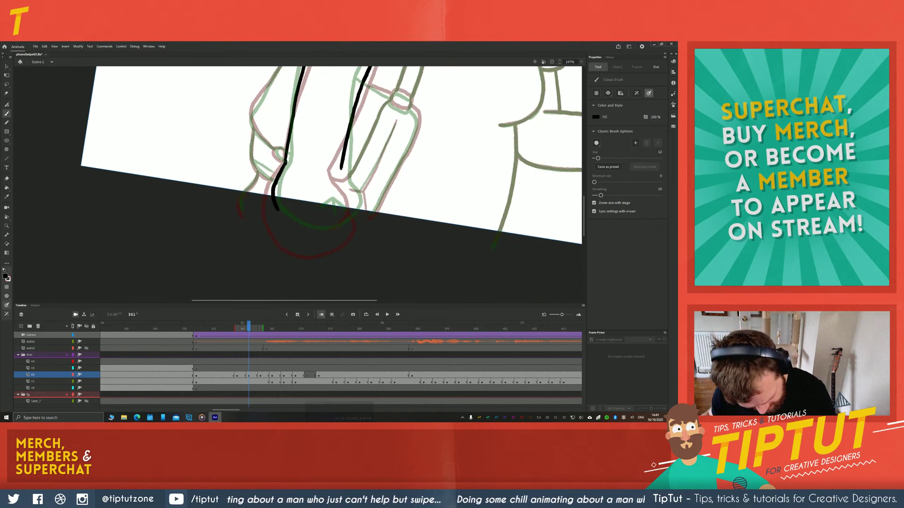
left_click_drag(340, 171, 353, 215)
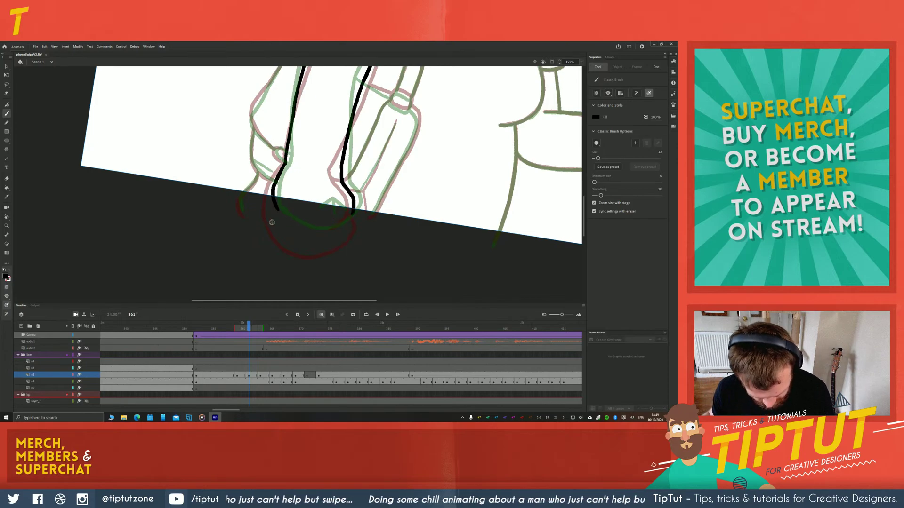
mouse_move(278, 208)
left_mouse_down()
mouse_move(314, 227)
mouse_move(352, 215)
left_mouse_up()
Draw both edges of the bag strap, the ring at its lower end and the bag's outer edge below it
key("space")
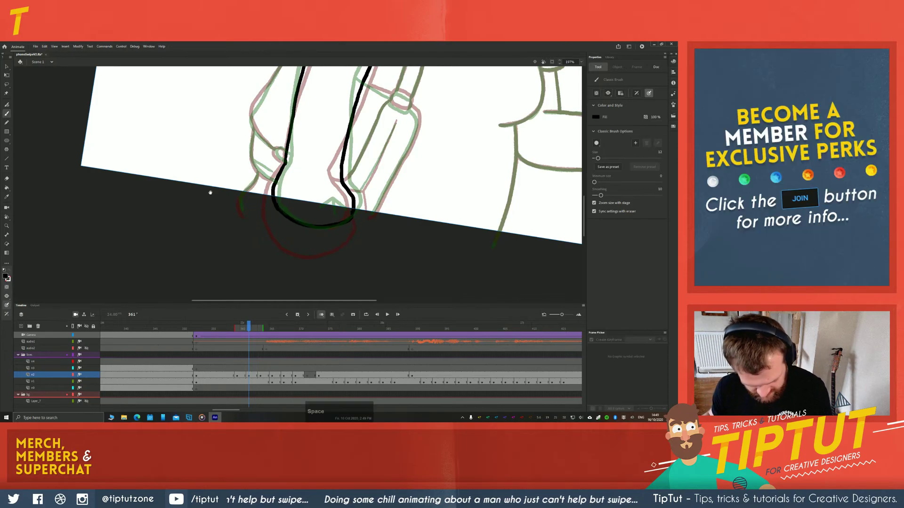
left_click_drag(190, 165, 224, 235)
left_click_drag(281, 184, 224, 199)
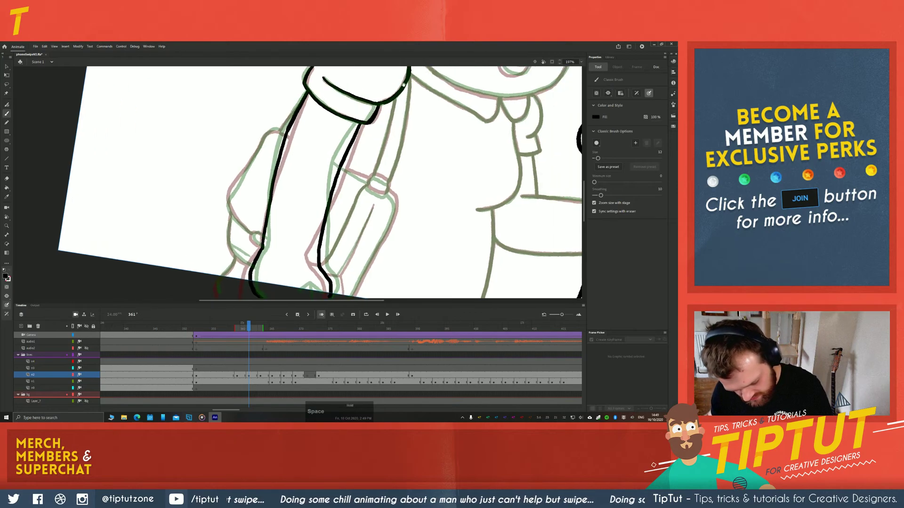
left_click_drag(409, 75, 389, 181)
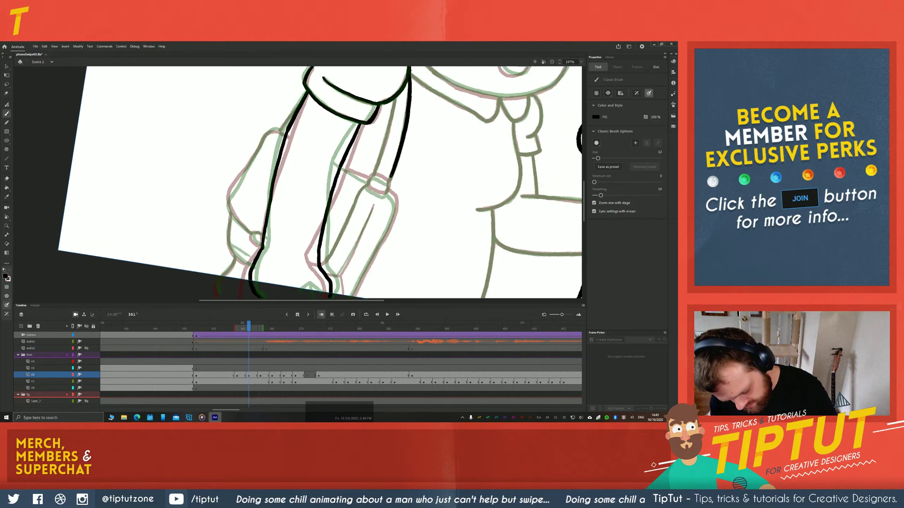
mouse_move(394, 99)
left_mouse_down()
mouse_move(373, 175)
mouse_move(378, 156)
mouse_move(373, 174)
mouse_move(387, 191)
mouse_move(370, 187)
mouse_move(393, 194)
mouse_move(395, 207)
mouse_move(344, 160)
mouse_move(387, 170)
mouse_move(403, 149)
mouse_move(361, 237)
left_mouse_up()
key("space")
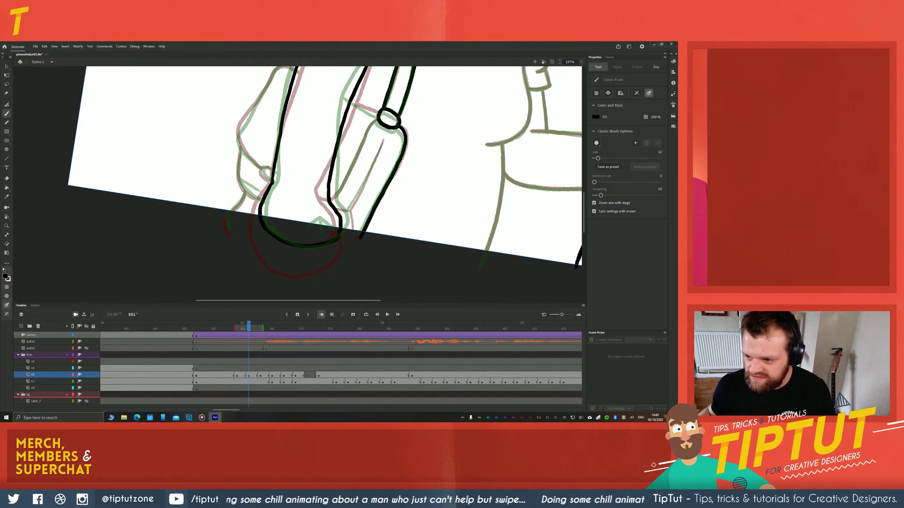
Draw the short line joining the near arm to the strap ring and the bag's upper edge behind the arm
mouse_move(211, 188)
left_mouse_down()
mouse_move(197, 162)
mouse_move(179, 188)
mouse_move(202, 217)
left_mouse_up()
key("ctrl+z")
key("space")
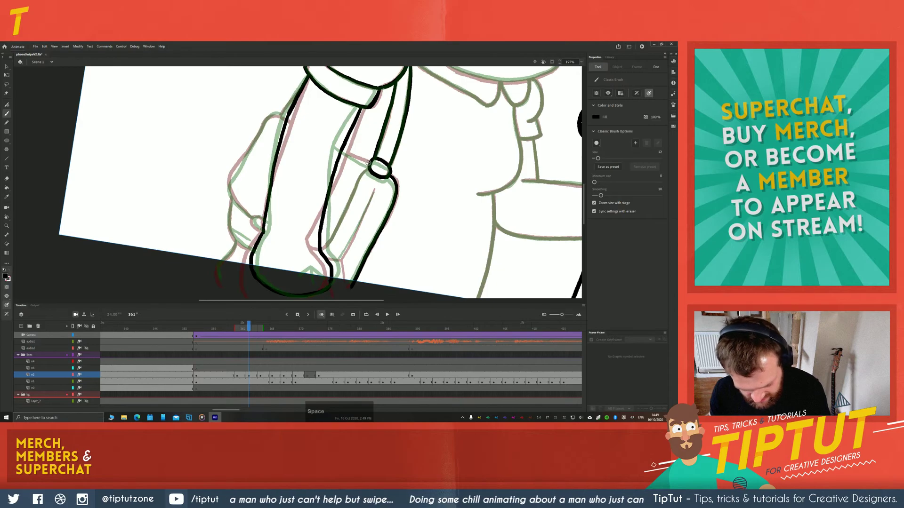
left_click_drag(368, 163, 342, 151)
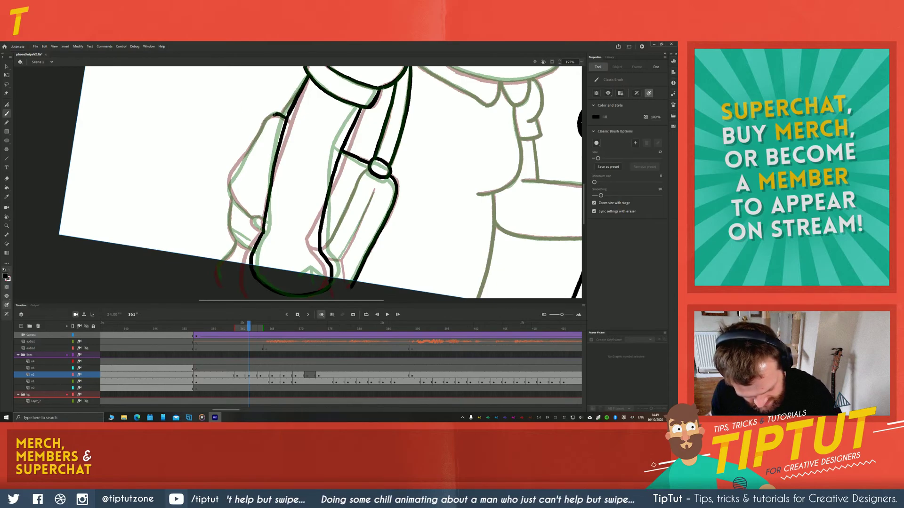
key("ctrl+z")
left_click_drag(272, 115, 232, 175)
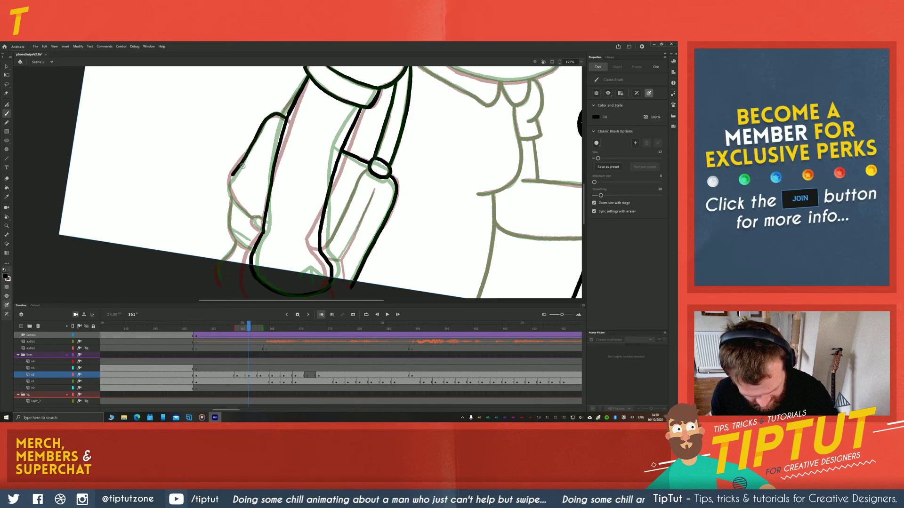
key("ctrl+z")
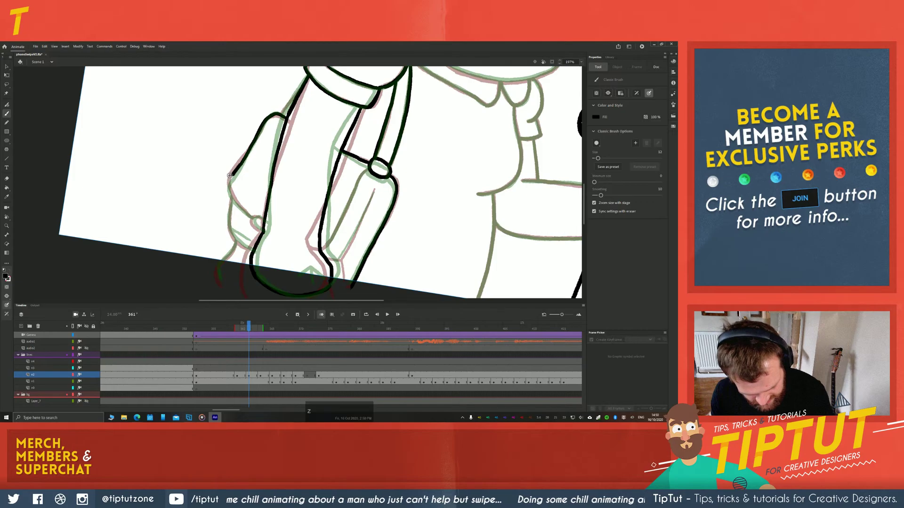
Draw the bag's small ring, flap line and lower back edge on the far side of the near arm
mouse_move(228, 184)
left_mouse_down()
mouse_move(264, 219)
mouse_move(253, 217)
mouse_move(260, 230)
mouse_move(232, 166)
mouse_move(231, 188)
left_mouse_up()
key("space")
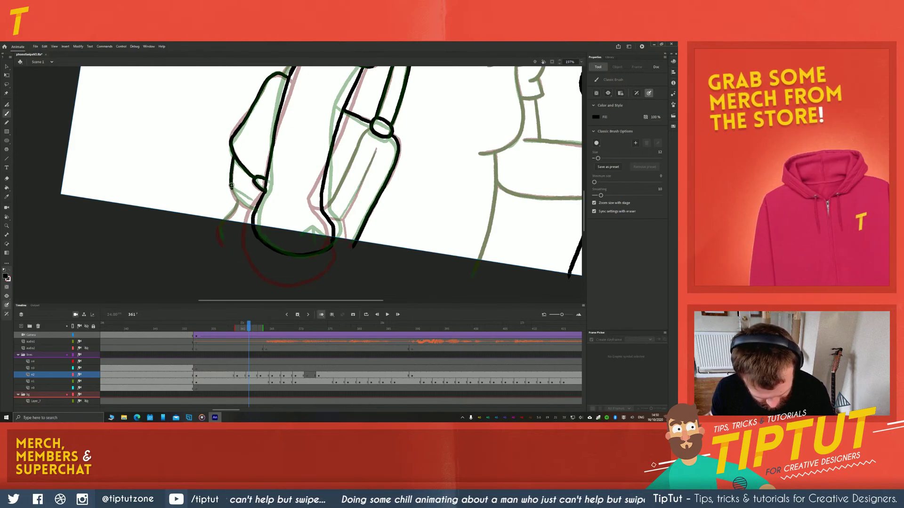
left_click_drag(235, 193, 253, 210)
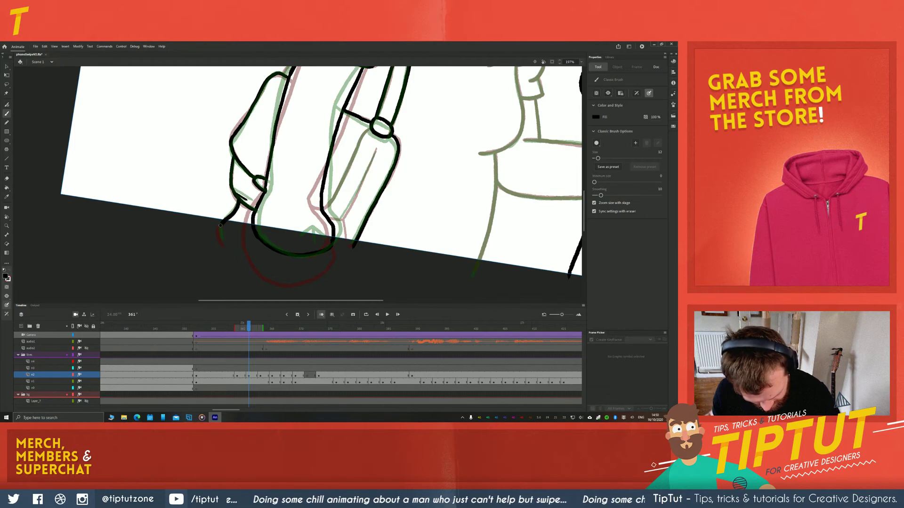
key("ctrl+z")
left_click_drag(238, 199, 220, 232)
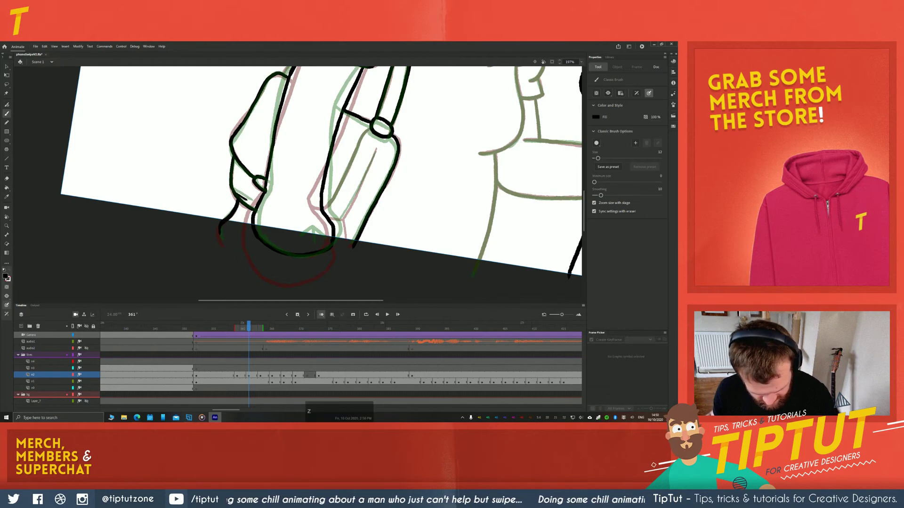
Draw the two long inner lines and the lower corner on the bag's side in front of the arm
left_click_drag(377, 148, 344, 217)
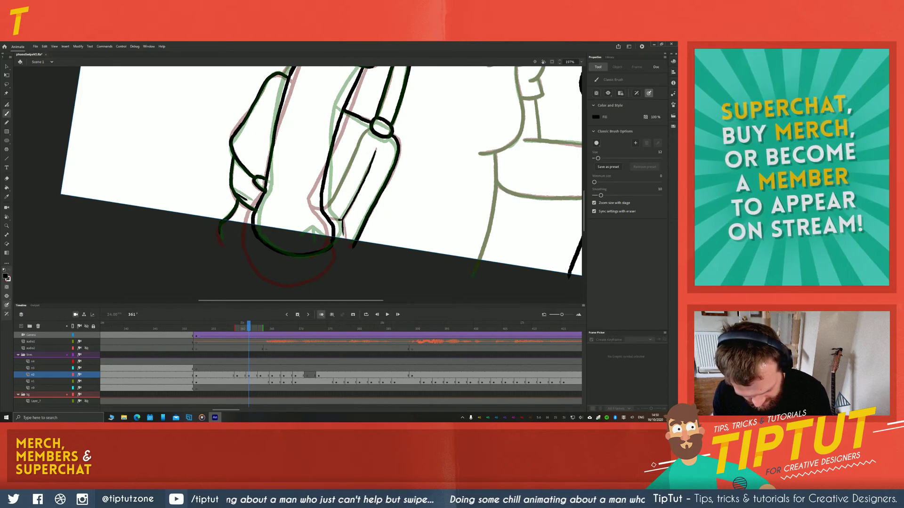
left_click_drag(372, 128, 325, 209)
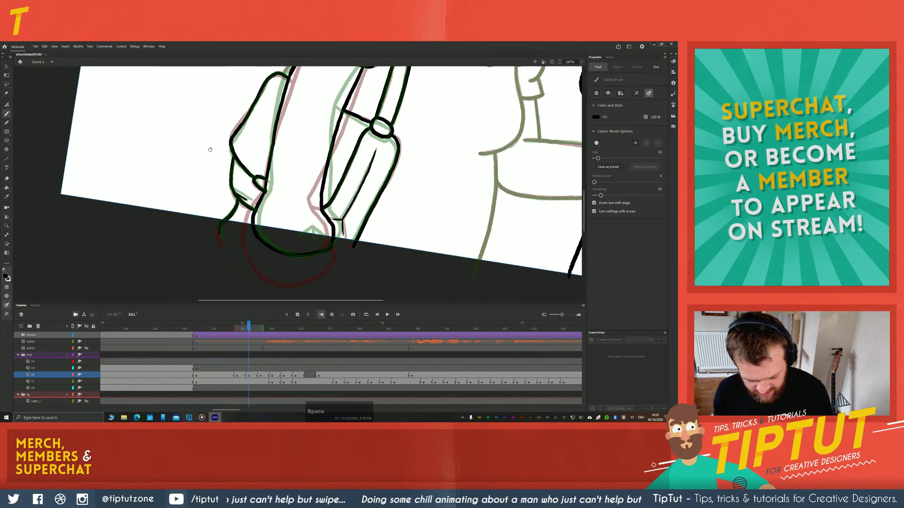
Flip back and forth between frame 361 and its neighbouring frames to check the movement of the arm and bag
mouse_move(206, 148)
left_mouse_down()
mouse_move(195, 208)
mouse_move(147, 257)
left_mouse_up()
mouse_move(134, 226)
left_mouse_down()
mouse_move(120, 172)
mouse_move(127, 159)
left_mouse_up()
key("comma")
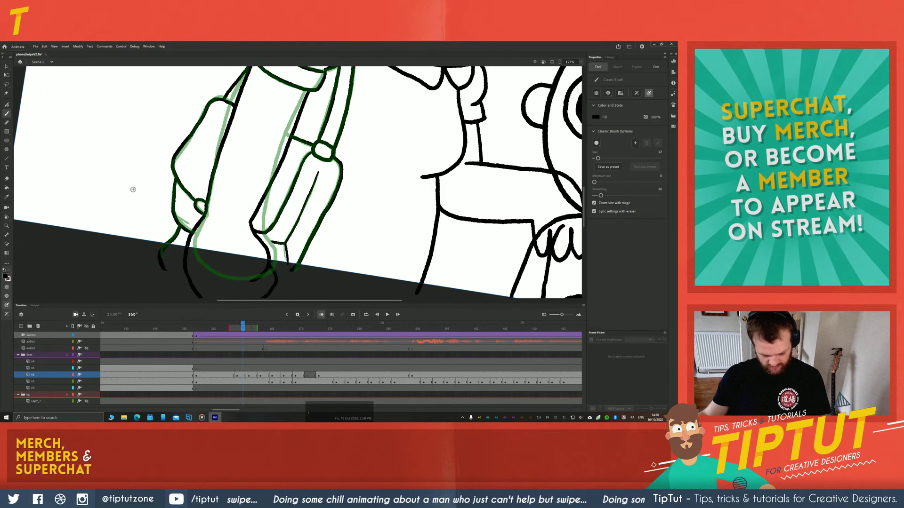
key("period")
key("comma")
key("period")
key(".")
key(".")
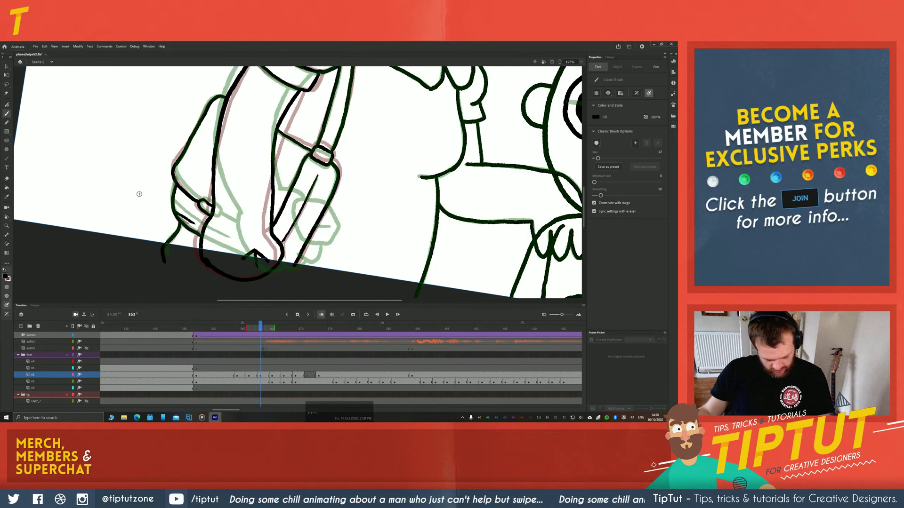
key("period")
key("period")
key("comma")
key("comma")
key("comma")
key("comma")
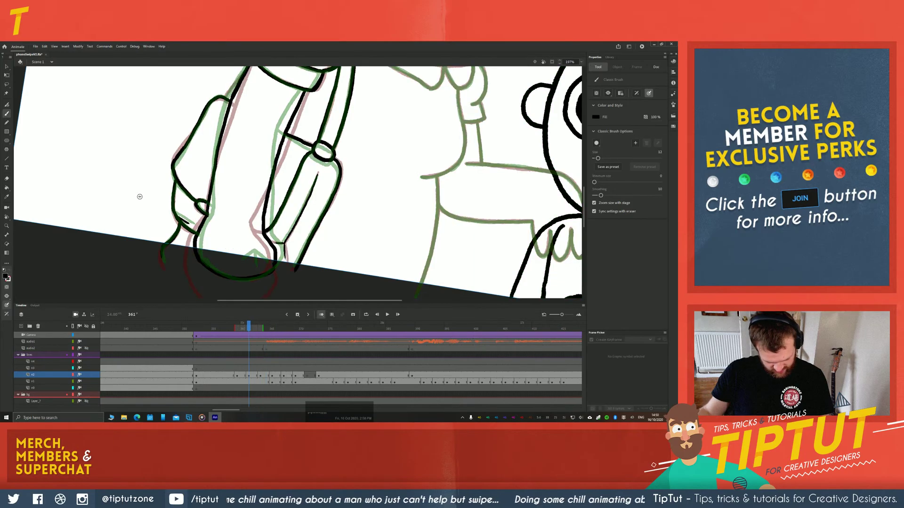
key("comma")
key("period")
key(".")
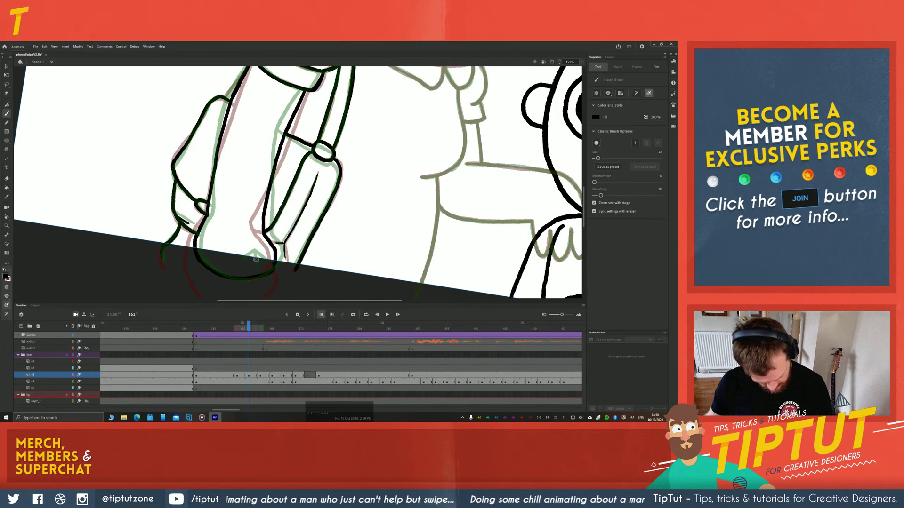
Draw the small finger mark inside the near hand's outline on frame 361
left_click_drag(259, 262, 242, 259)
left_click_drag(250, 256, 250, 262)
Trace the woman's shoulder line, scalloped collar, far sleeve ruffle and the upper front edge of her chest
key("space")
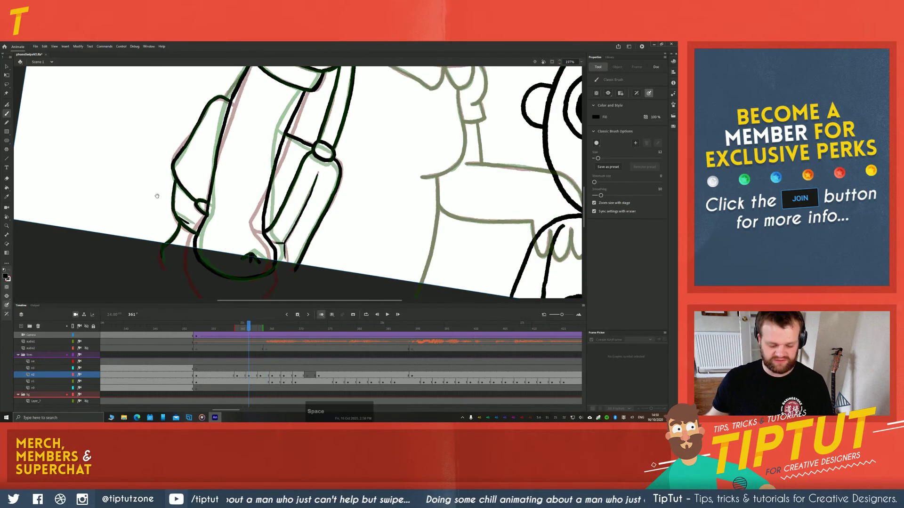
left_click_drag(276, 127, 187, 221)
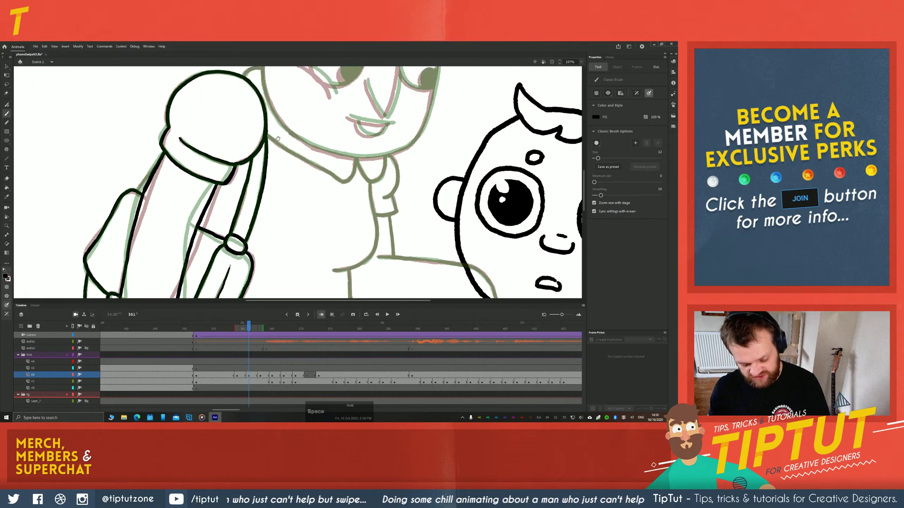
key("z")
left_click_drag(266, 135, 341, 181)
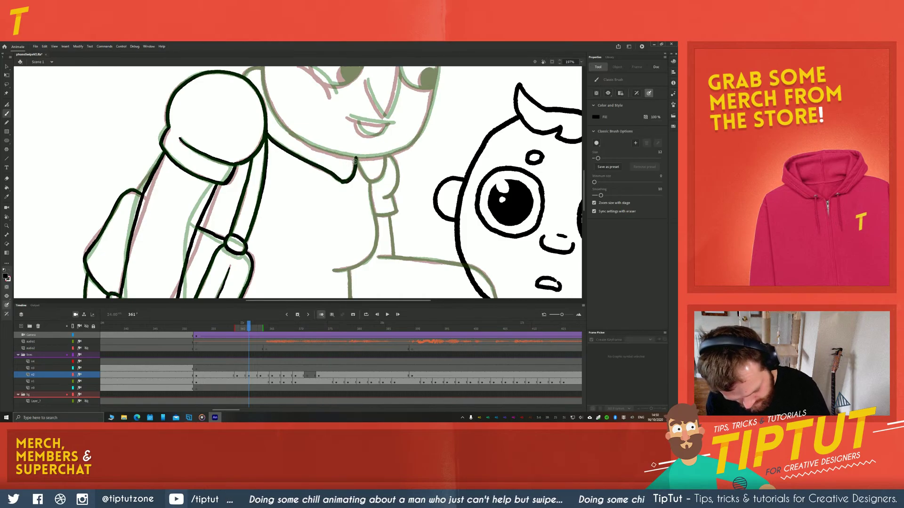
left_click_drag(373, 181, 380, 178)
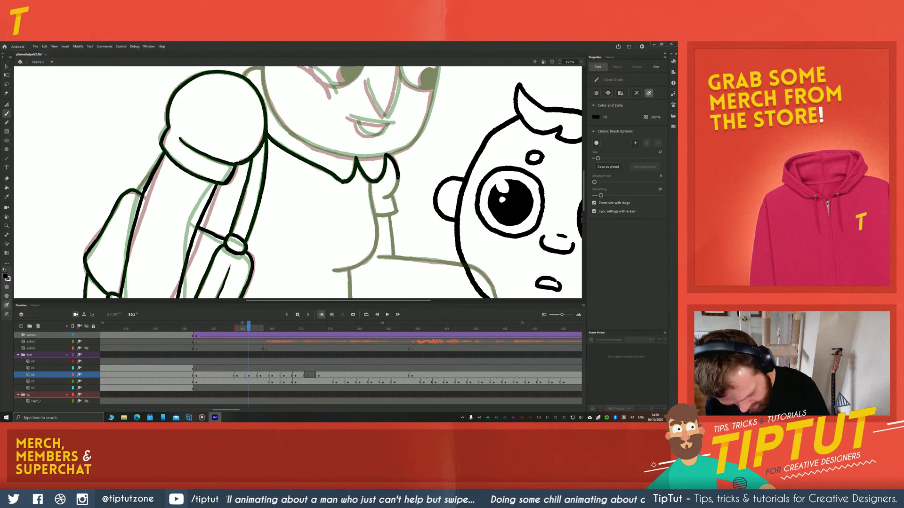
mouse_move(398, 177)
left_mouse_down()
mouse_move(384, 198)
mouse_move(396, 209)
mouse_move(371, 199)
mouse_move(378, 242)
left_mouse_up()
Continue the woman's front outline around the chest and down her lower torso
key("shift+h")
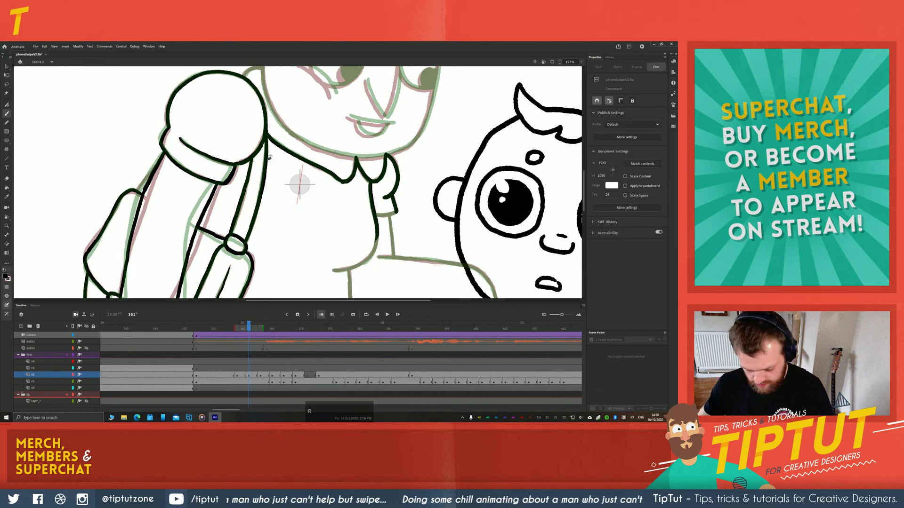
mouse_move(364, 183)
left_mouse_down()
mouse_move(299, 118)
mouse_move(325, 123)
left_mouse_up()
key("b")
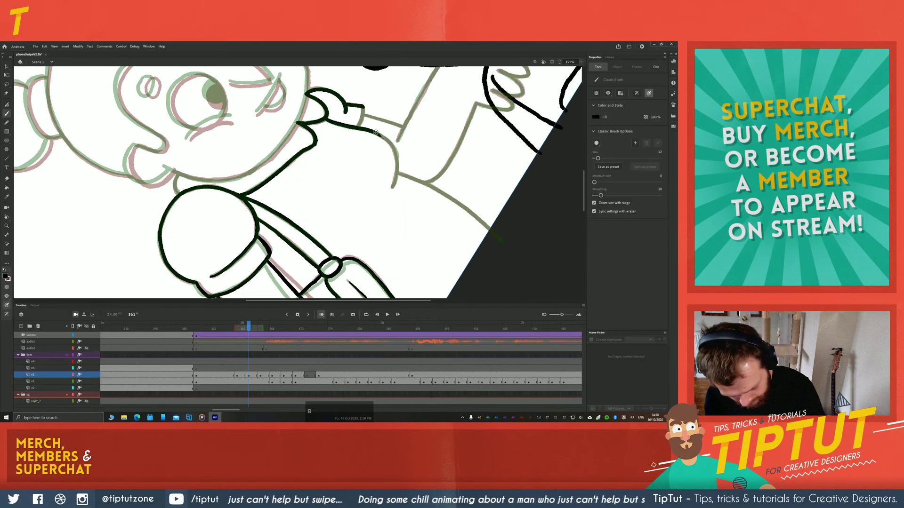
mouse_move(395, 152)
left_mouse_down()
mouse_move(392, 186)
mouse_move(412, 178)
mouse_move(428, 185)
mouse_move(498, 239)
left_mouse_up()
Draw the short line running from the far sleeve's cuff down to the outstretched far arm
key("r")
mouse_move(215, 219)
left_mouse_down()
mouse_move(272, 181)
mouse_move(194, 193)
left_mouse_up()
key("space")
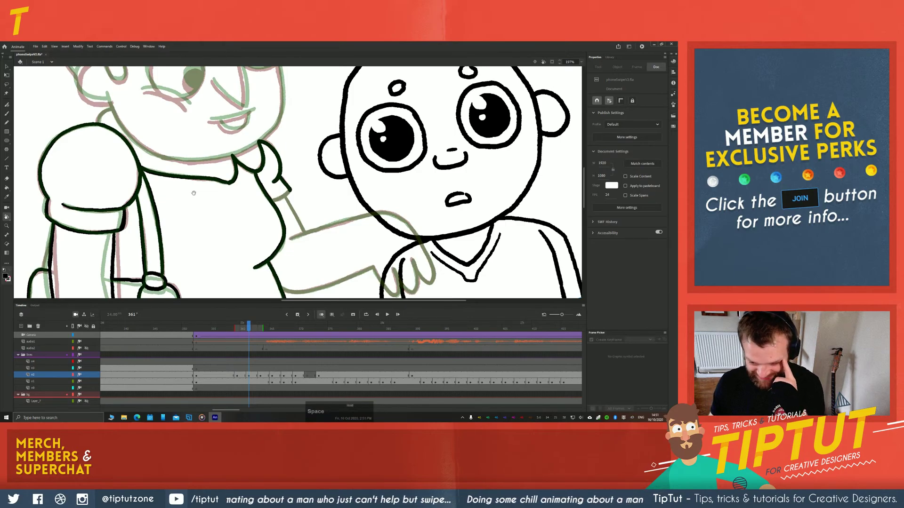
left_click_drag(201, 192, 225, 186)
key("b")
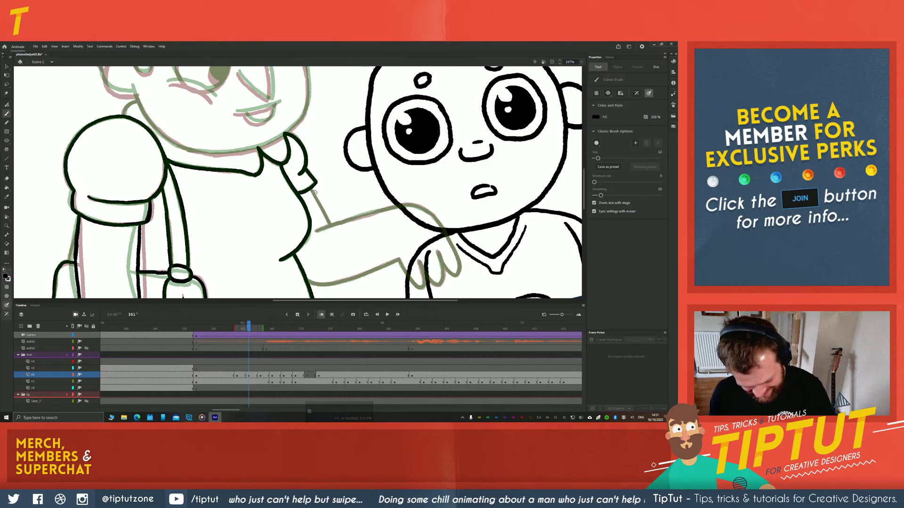
left_click_drag(309, 188, 330, 226)
key("ctrl+z")
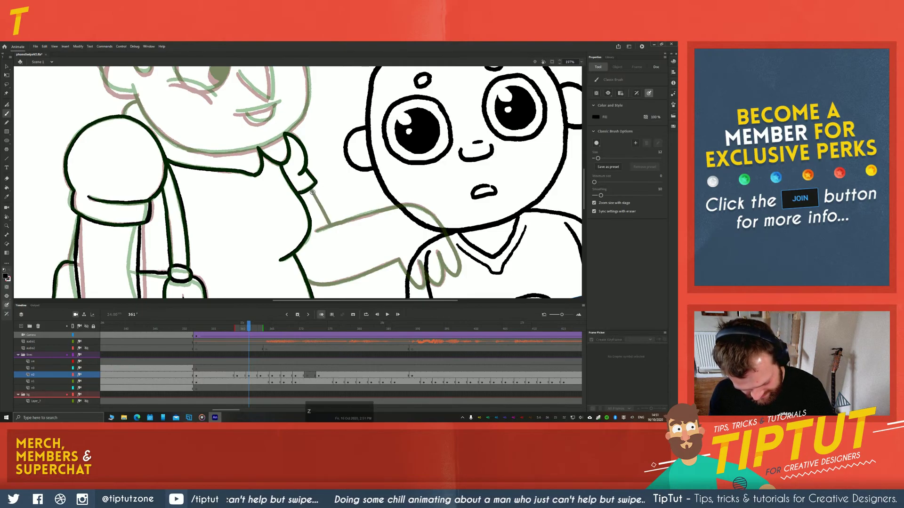
Trace the far arm's upper edge and the hand with its fingers resting on the boy's shoulder
key("r")
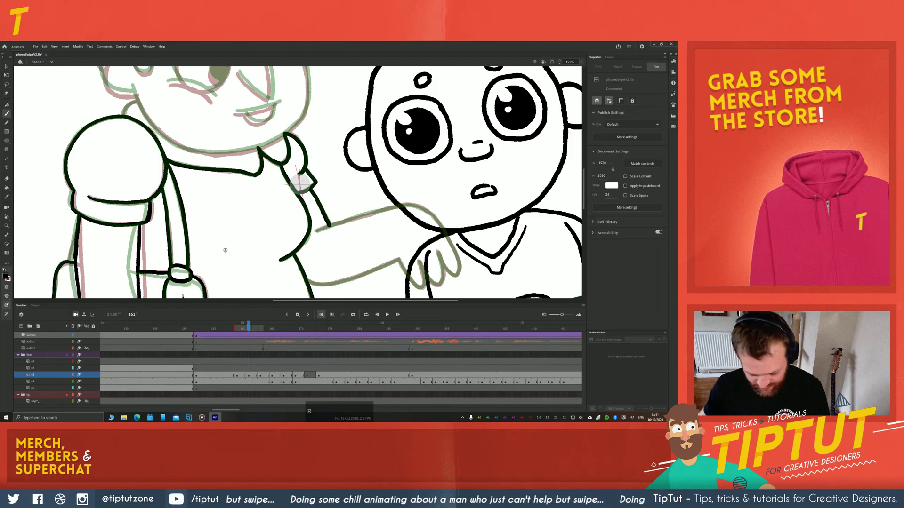
left_click_drag(302, 129, 301, 183)
left_click_drag(224, 155, 229, 144)
mouse_move(264, 240)
left_mouse_down()
mouse_move(254, 151)
mouse_move(297, 170)
left_mouse_up()
key("b")
key("ctrl+z")
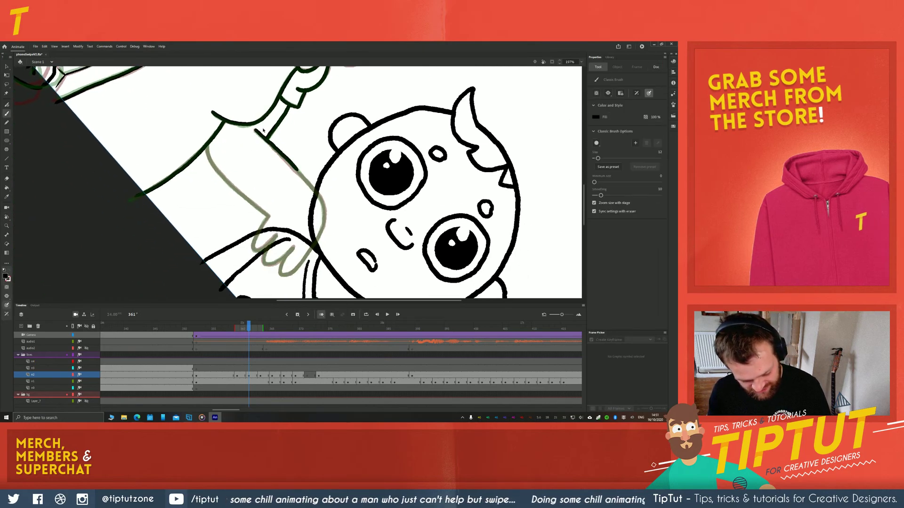
mouse_move(256, 131)
left_mouse_down()
mouse_move(325, 214)
mouse_move(323, 189)
mouse_move(308, 245)
mouse_move(298, 193)
mouse_move(331, 210)
mouse_move(317, 223)
left_mouse_up()
key("space")
key("space")
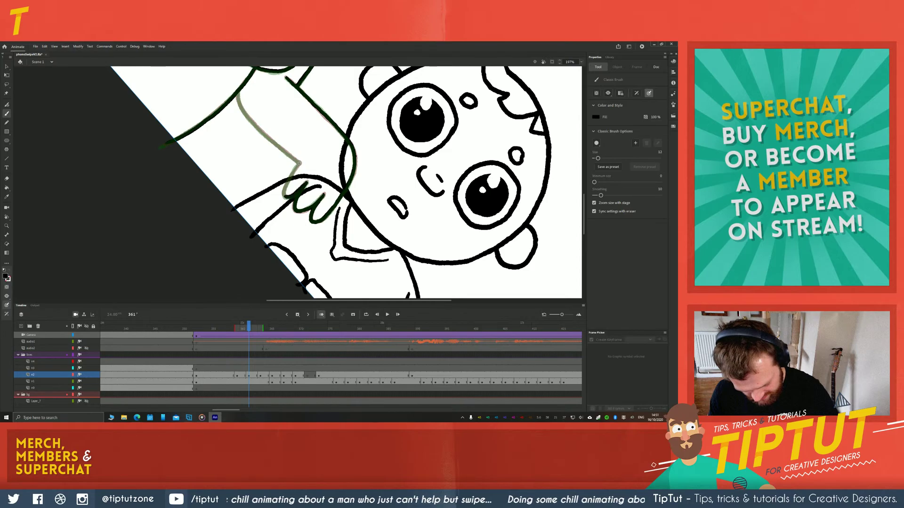
Draw the far arm's lower edge from the torso to the wrist
key("space")
left_click_drag(236, 147, 283, 208)
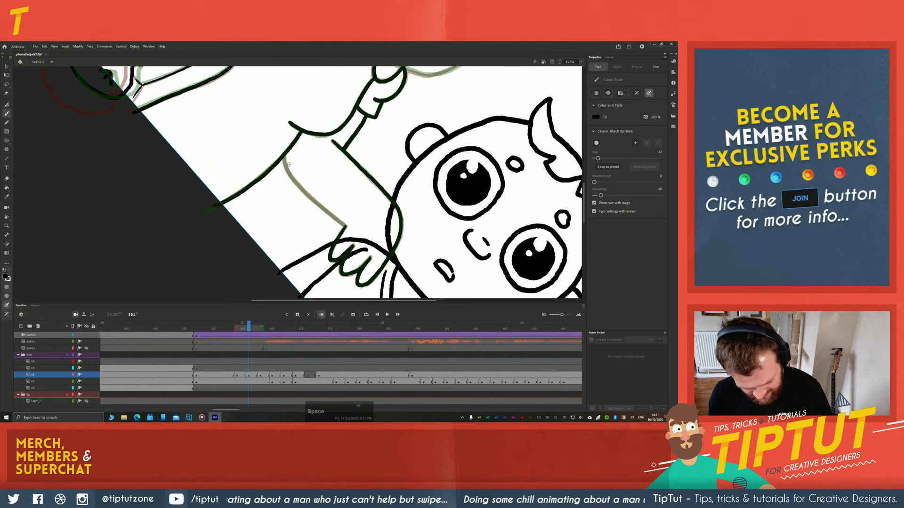
mouse_move(283, 154)
left_mouse_down()
mouse_move(289, 174)
mouse_move(335, 217)
left_mouse_up()
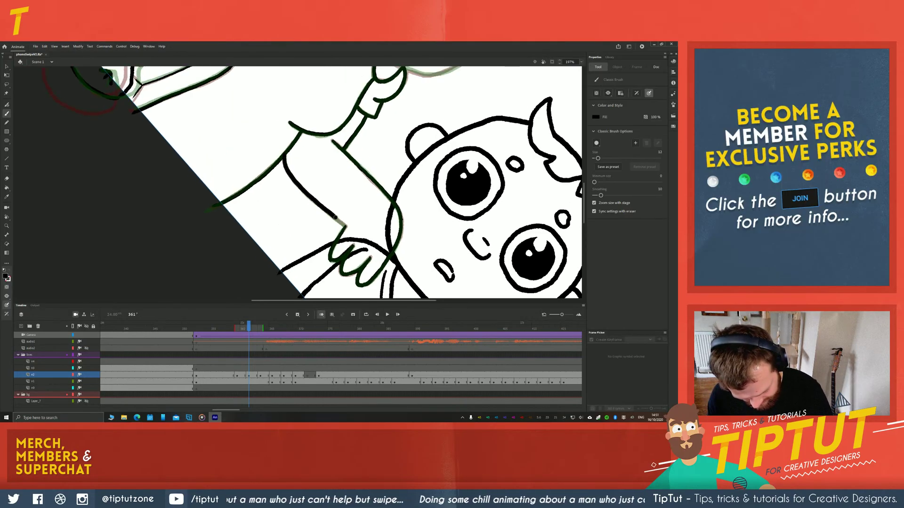
Draw the curved outline of the woman's ear between the neighbouring poses
key("space")
left_click_drag(163, 122, 172, 258)
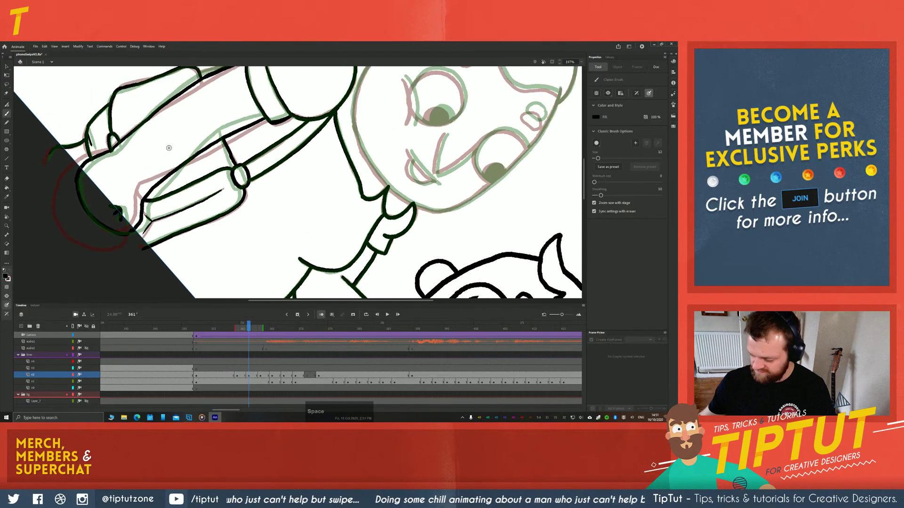
key("r")
left_click_drag(168, 148, 180, 266)
key("space")
left_click_drag(193, 105, 154, 241)
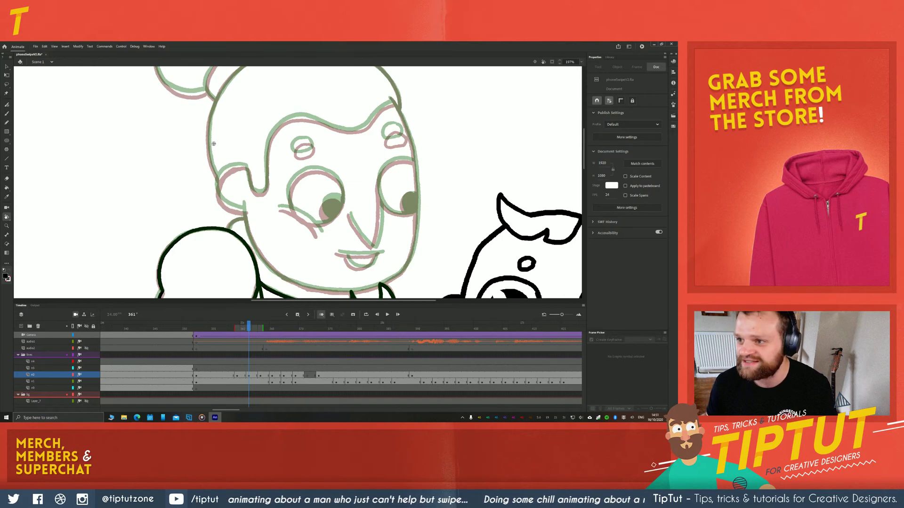
key("b")
mouse_move(193, 167)
left_mouse_down()
mouse_move(161, 167)
mouse_move(169, 178)
mouse_move(198, 155)
mouse_move(245, 142)
mouse_move(227, 146)
mouse_move(218, 162)
mouse_move(233, 183)
mouse_move(233, 138)
mouse_move(241, 181)
mouse_move(261, 206)
left_mouse_up()
key("ctrl+z")
key("ctrl+z")
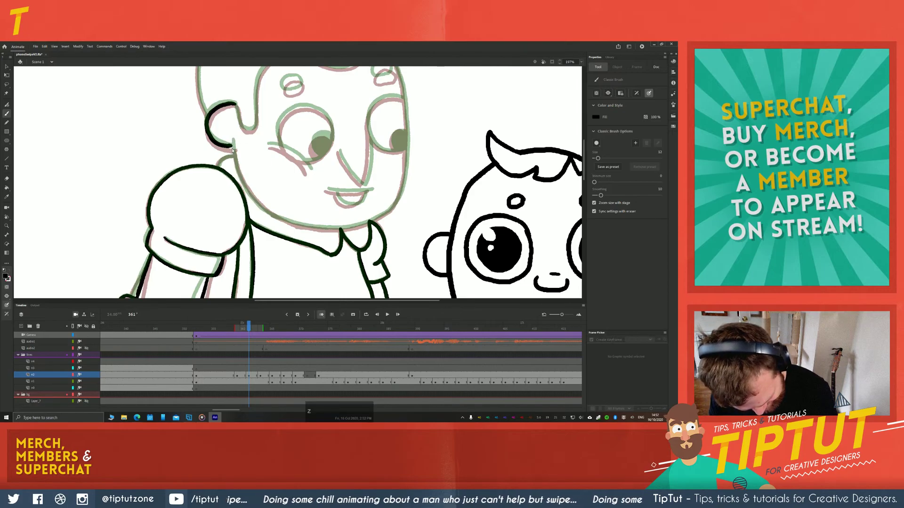
Draw the back of the neck and the jawline from below the ear around to the chin
mouse_move(232, 143)
left_mouse_down()
mouse_move(251, 197)
mouse_move(286, 222)
left_mouse_up()
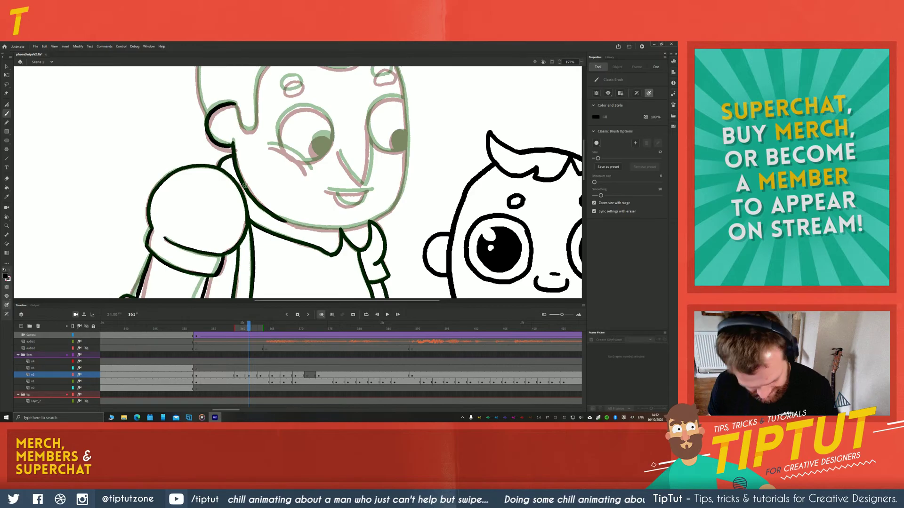
key("shift+space")
mouse_move(214, 225)
left_mouse_down()
mouse_move(192, 168)
mouse_move(209, 182)
mouse_move(220, 169)
left_mouse_up()
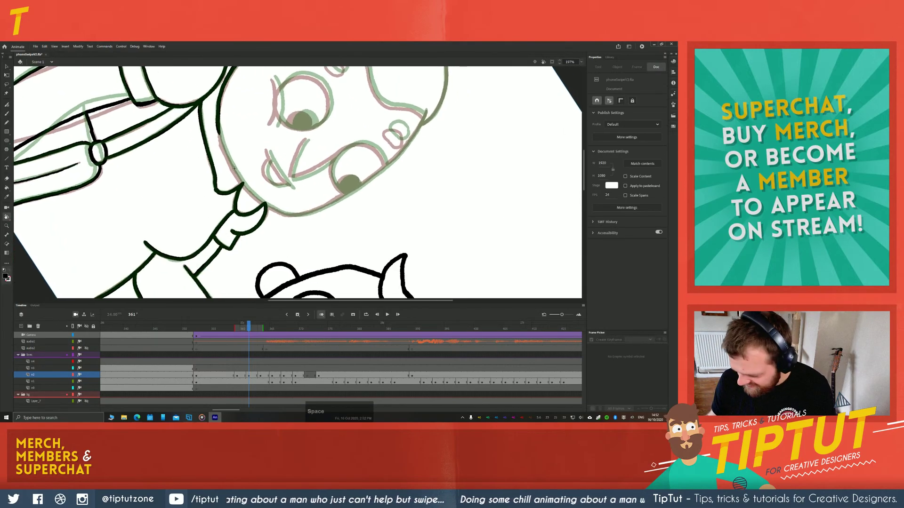
key("b")
mouse_move(220, 135)
left_mouse_down()
mouse_move(243, 183)
mouse_move(286, 214)
left_mouse_up()
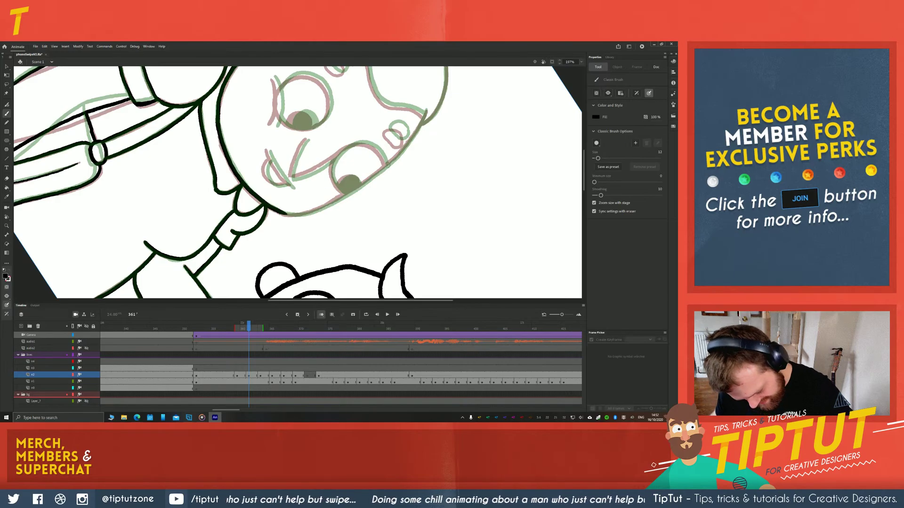
Draw the far side of the woman's face from the chin up to the hairline
key("shift+space")
mouse_move(303, 103)
left_mouse_down()
mouse_move(204, 162)
mouse_move(325, 192)
left_mouse_up()
key("b")
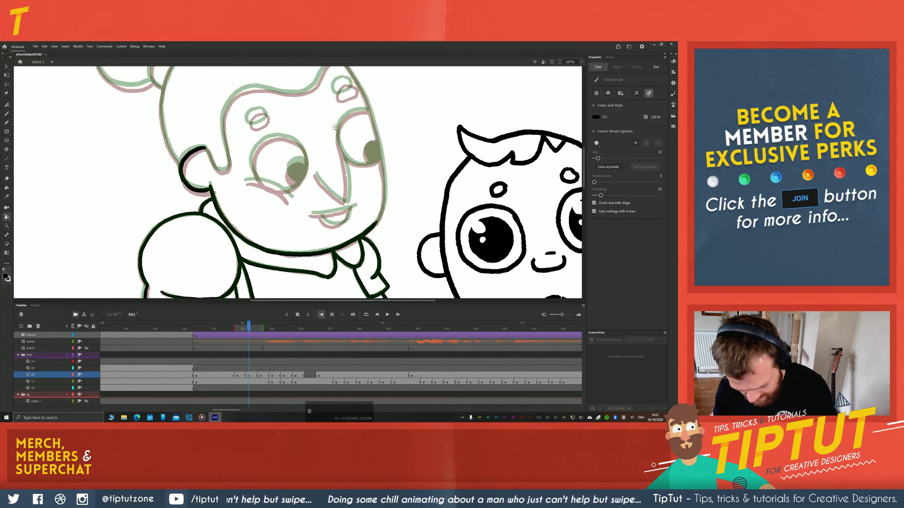
mouse_move(359, 84)
left_mouse_down()
mouse_move(382, 152)
mouse_move(373, 225)
left_mouse_up()
key("space")
left_click_drag(312, 156, 322, 230)
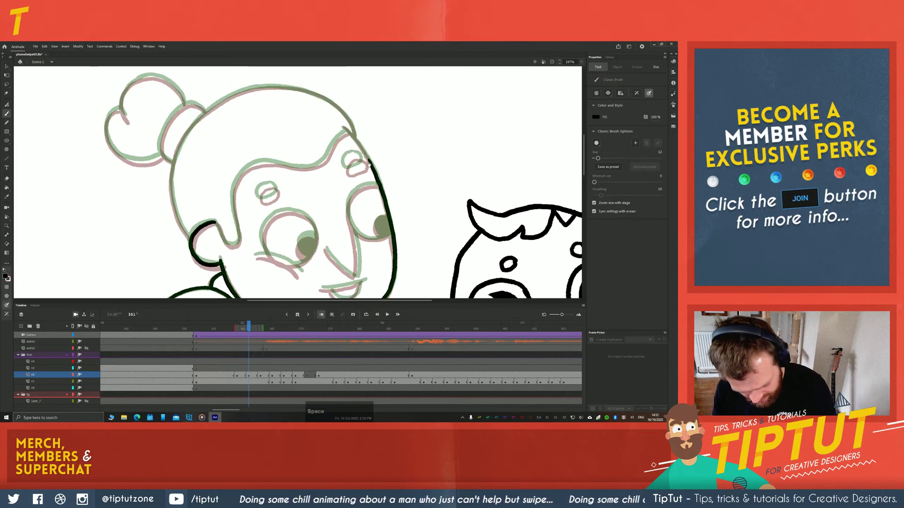
left_click_drag(345, 129, 370, 164)
key("space")
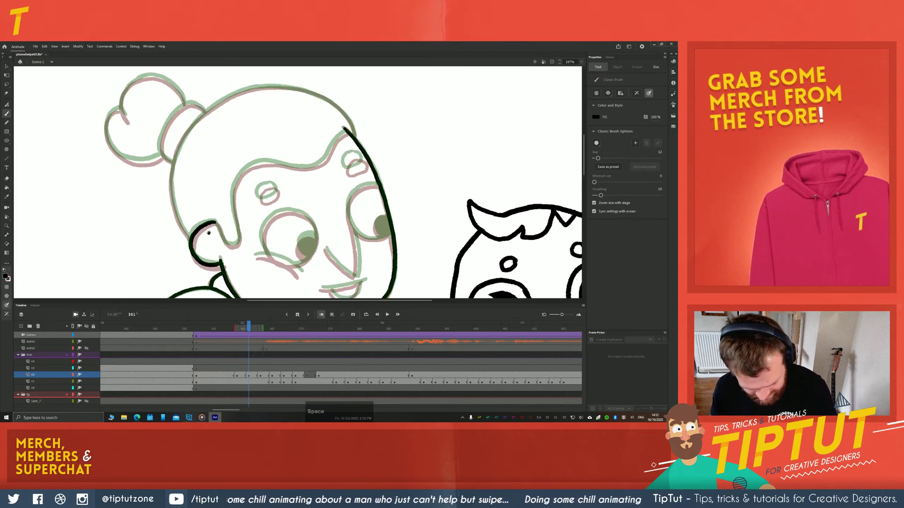
left_click_drag(251, 195, 255, 182)
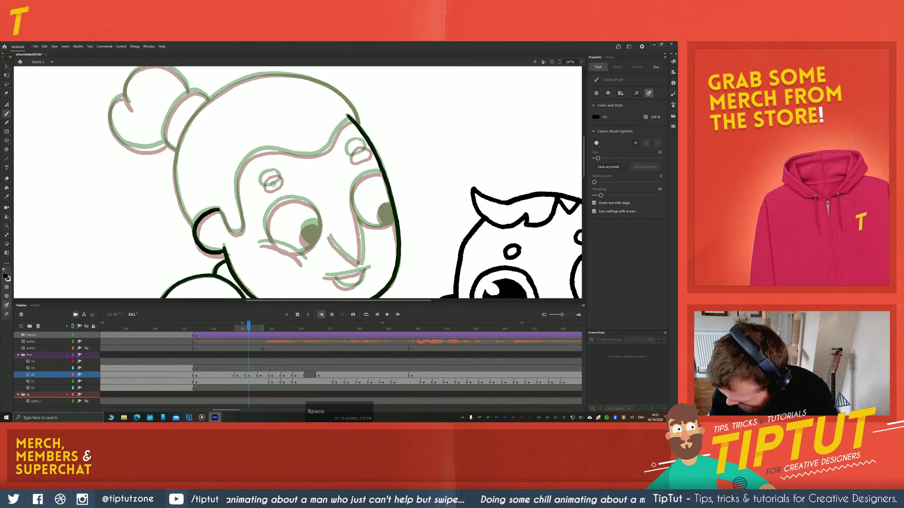
Ink both of the woman's eyebrows as small black ovals with the Classic Brush, following the onion-skin guides
key(".")
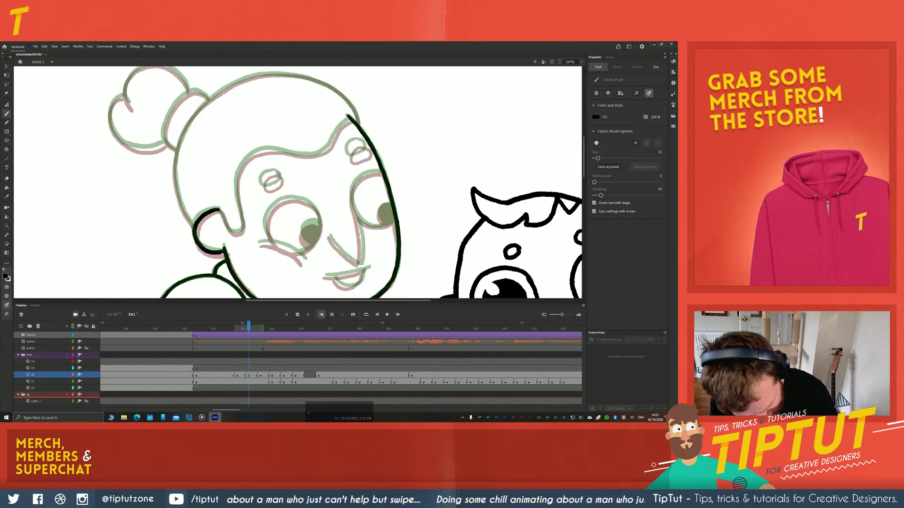
mouse_move(270, 176)
left_mouse_down()
mouse_move(264, 187)
mouse_move(281, 181)
mouse_move(276, 173)
left_mouse_up()
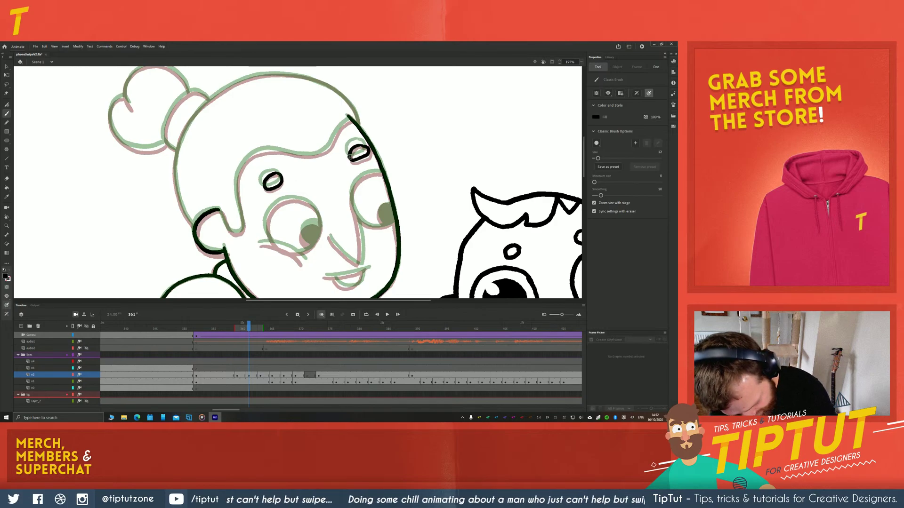
key("ctrl+z")
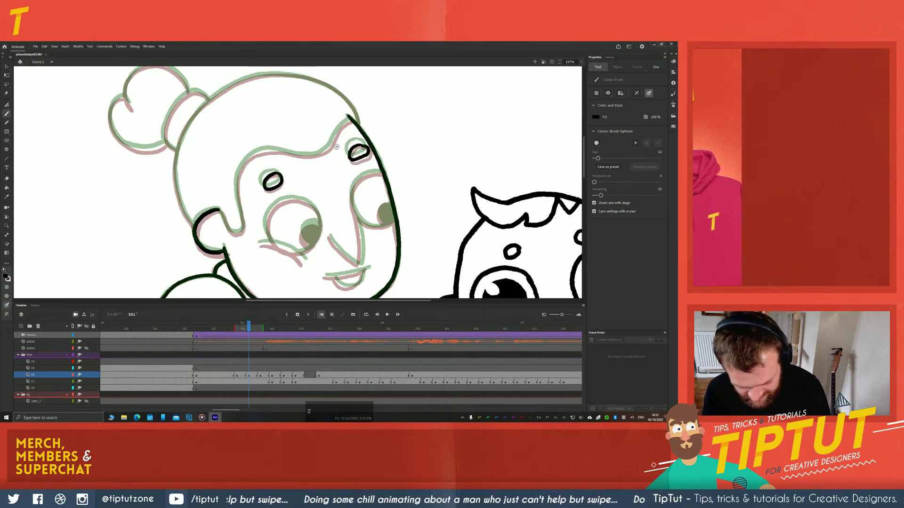
mouse_move(348, 159)
left_mouse_down()
mouse_move(368, 157)
mouse_move(363, 145)
mouse_move(352, 147)
left_mouse_up()
Ink the outline, lower lid and pupil of the woman's eye nearest her ear, and fill the pupil black
key("space")
left_click_drag(220, 193, 222, 135)
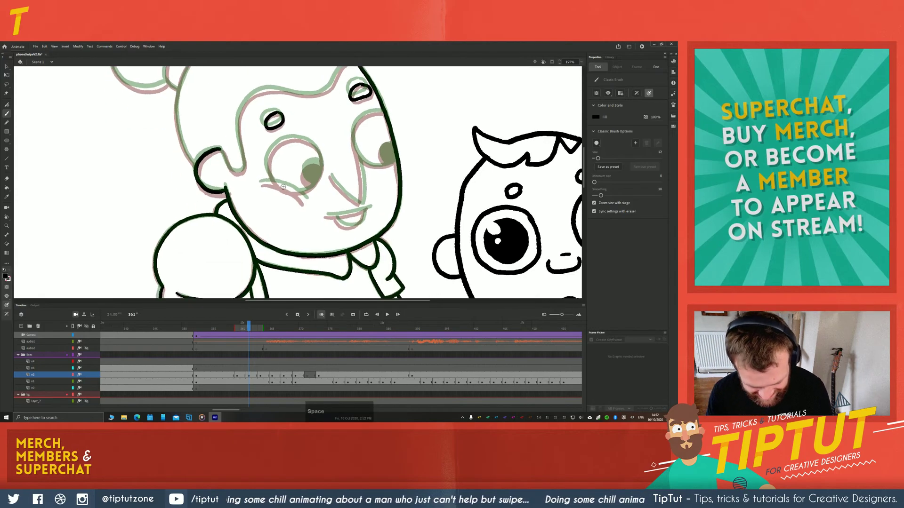
left_click_drag(261, 183, 305, 202)
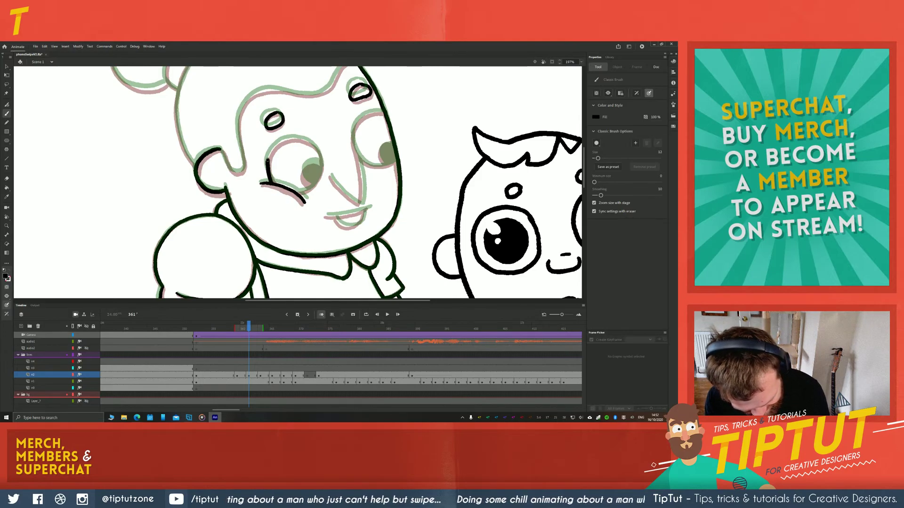
key("ctrl+z")
key("ctrl+z")
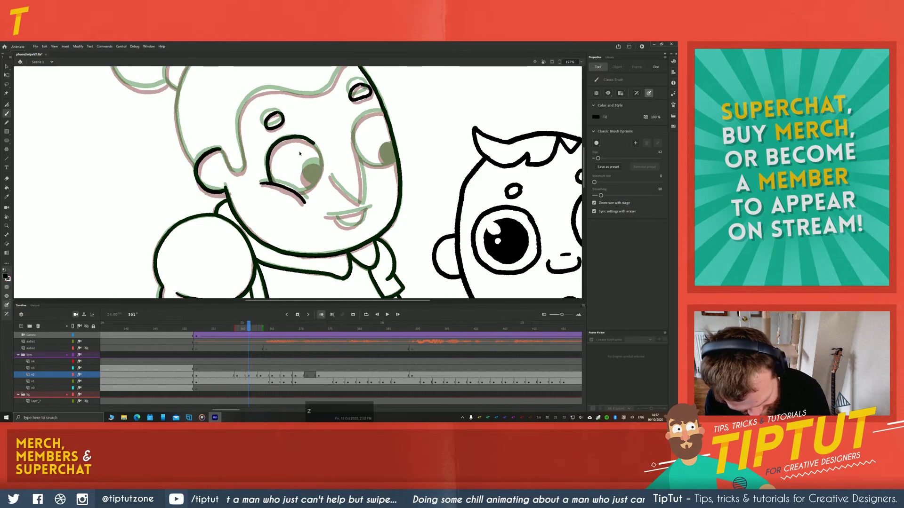
mouse_move(318, 179)
left_mouse_down()
mouse_move(323, 150)
mouse_move(297, 138)
left_mouse_up()
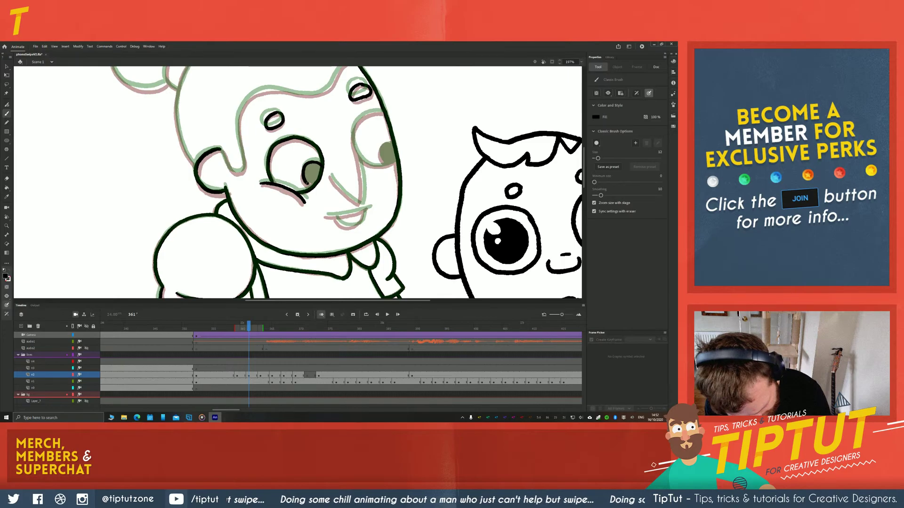
key("k")
left_click(312, 175)
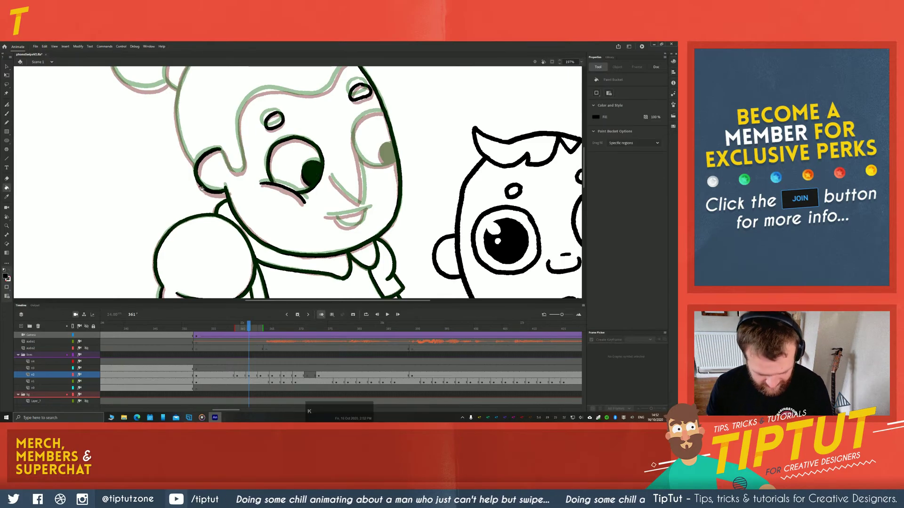
Ink the woman's far eye against the edge of her face and fill its pupil black
mouse_move(276, 180)
left_mouse_down()
mouse_move(202, 220)
mouse_move(182, 171)
left_mouse_up()
key("b")
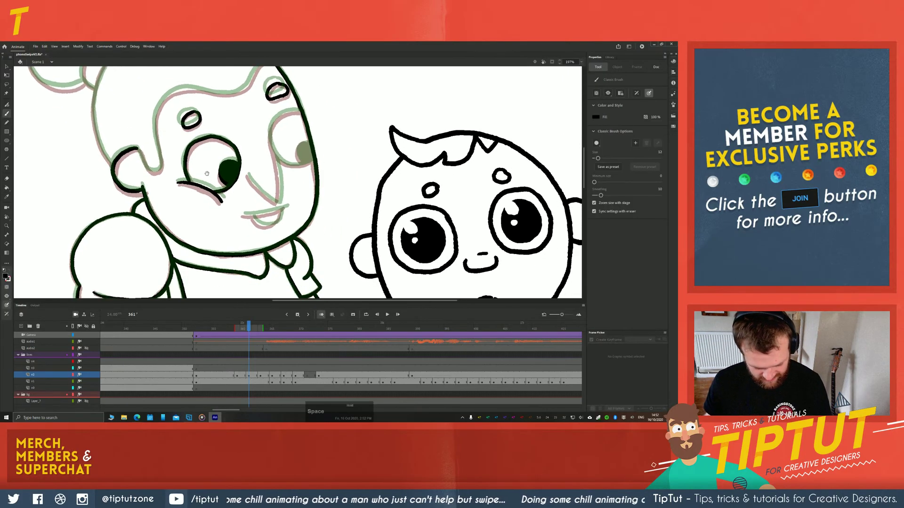
key("ctrl+z")
mouse_move(301, 111)
left_mouse_down()
mouse_move(271, 125)
mouse_move(271, 144)
mouse_move(286, 163)
mouse_move(314, 157)
left_mouse_up()
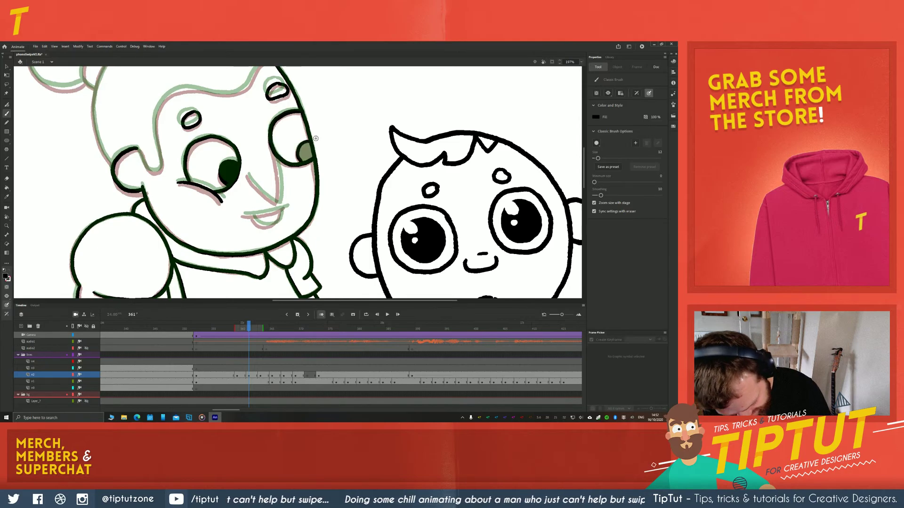
key("k")
left_click(305, 151)
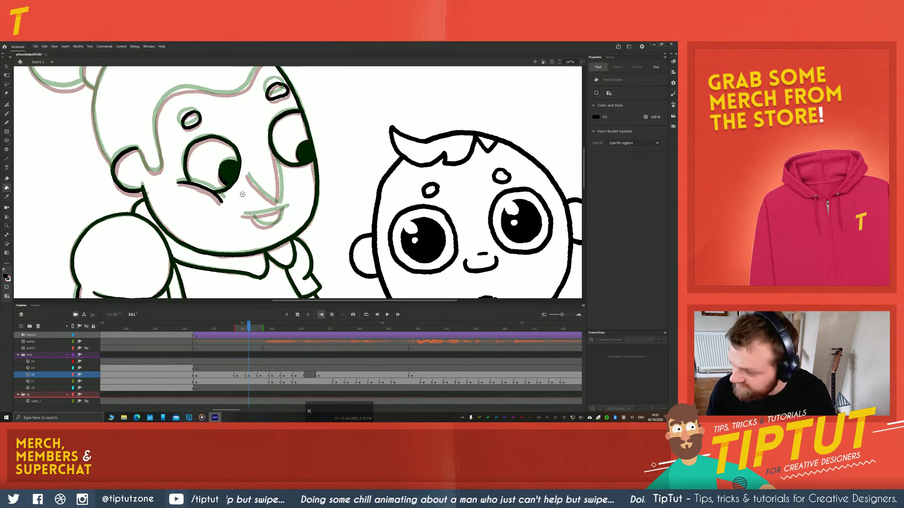
Ink the woman's pointed nose between the eyes, redoing the stroke until it follows the guide
key("b")
left_click_drag(196, 227, 228, 193)
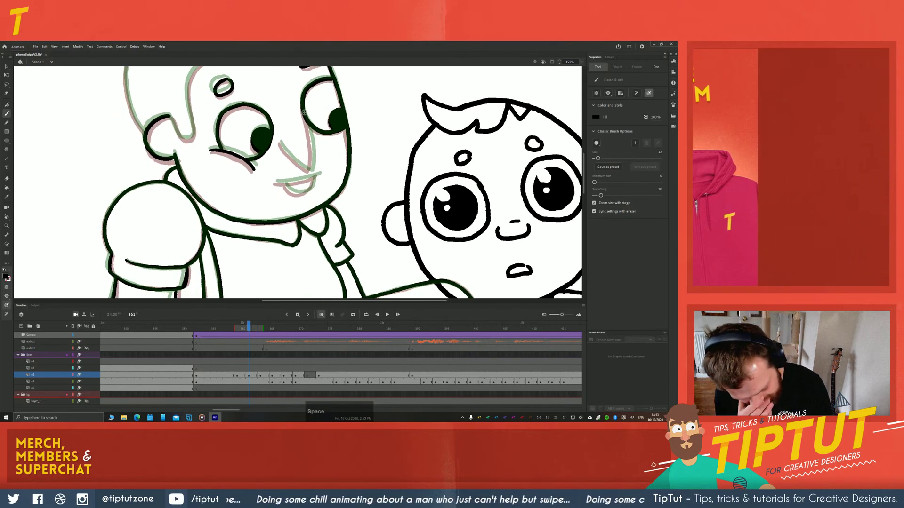
left_click_drag(307, 124, 311, 169)
key("ctrl+z")
mouse_move(305, 115)
left_mouse_down()
mouse_move(311, 172)
mouse_move(301, 171)
mouse_move(309, 172)
left_mouse_up()
key("ctrl+z")
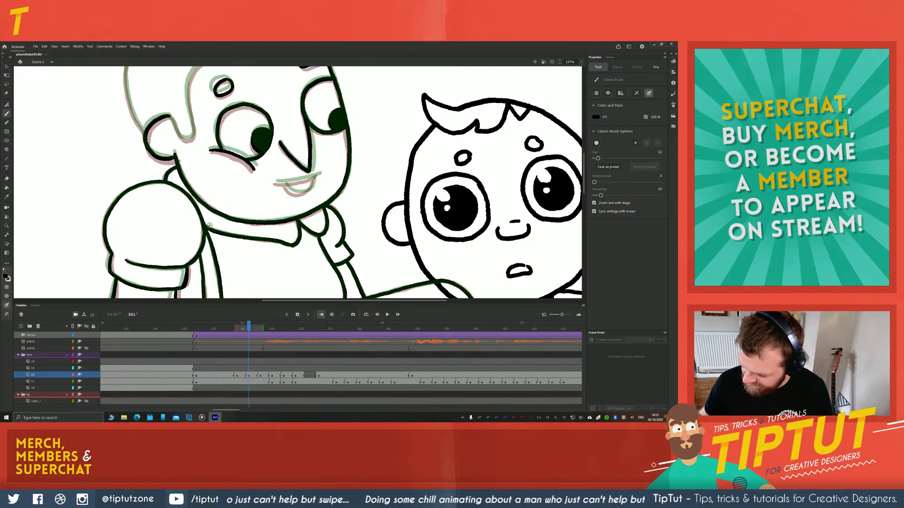
Rotate the stage and ink the woman's mouth line and lower lip
key("shift+h")
mouse_move(209, 226)
left_mouse_down()
mouse_move(206, 149)
mouse_move(262, 160)
mouse_move(294, 192)
left_mouse_up()
key("b")
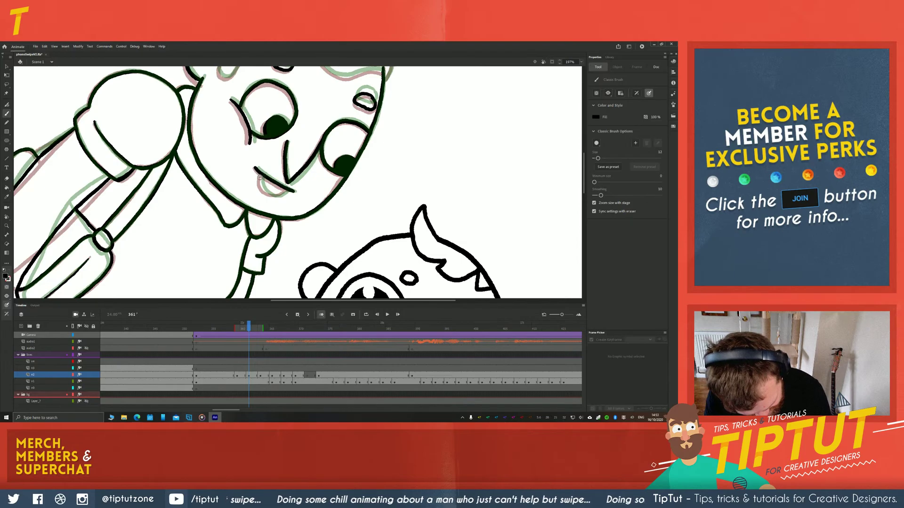
Ink the woman's wavy hairline from the ear across the forehead to the edge of the face
key("space")
left_click_drag(232, 165, 312, 299)
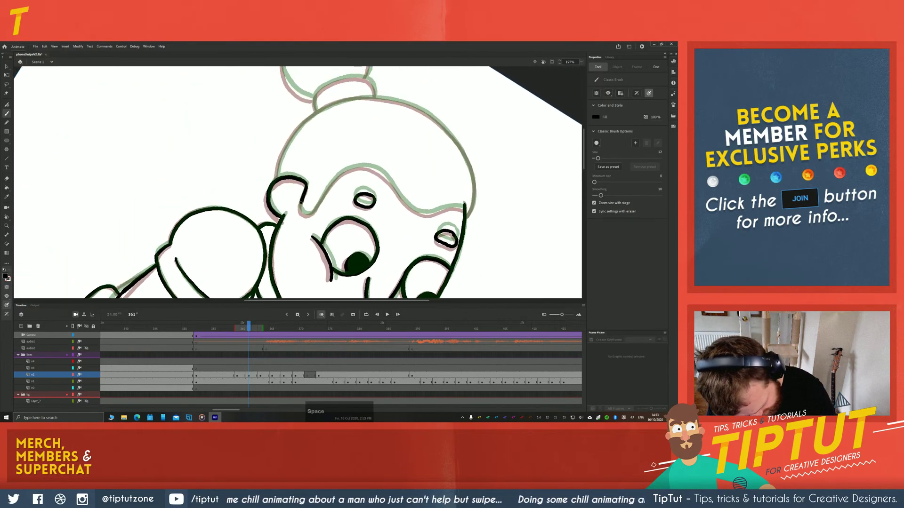
left_click_drag(339, 176, 324, 196)
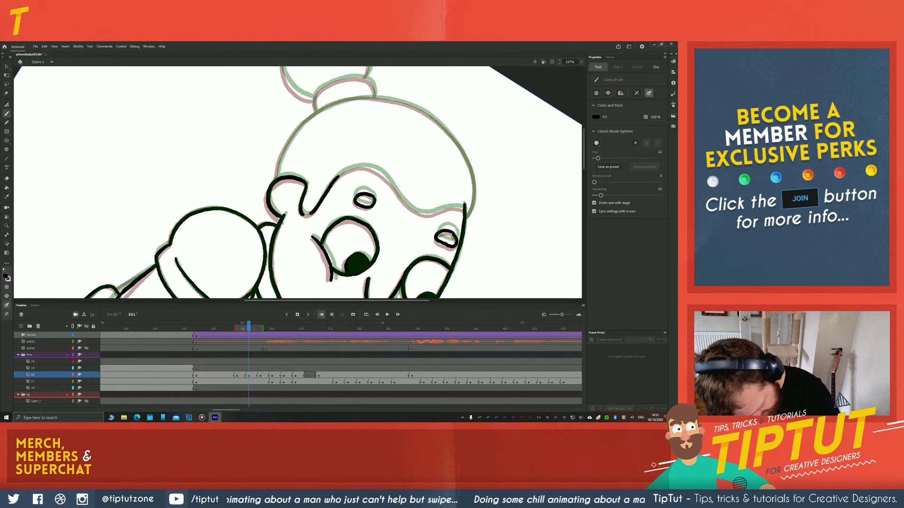
key("shift+space")
left_click_drag(230, 222, 221, 122)
key("space")
left_click_drag(238, 190, 173, 150)
left_click_drag(262, 166, 235, 149)
key("b")
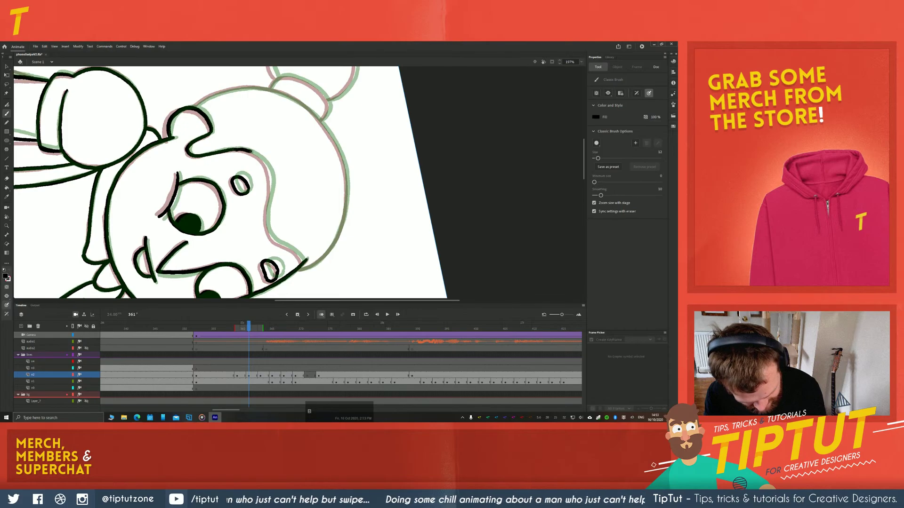
key("ctrl+z")
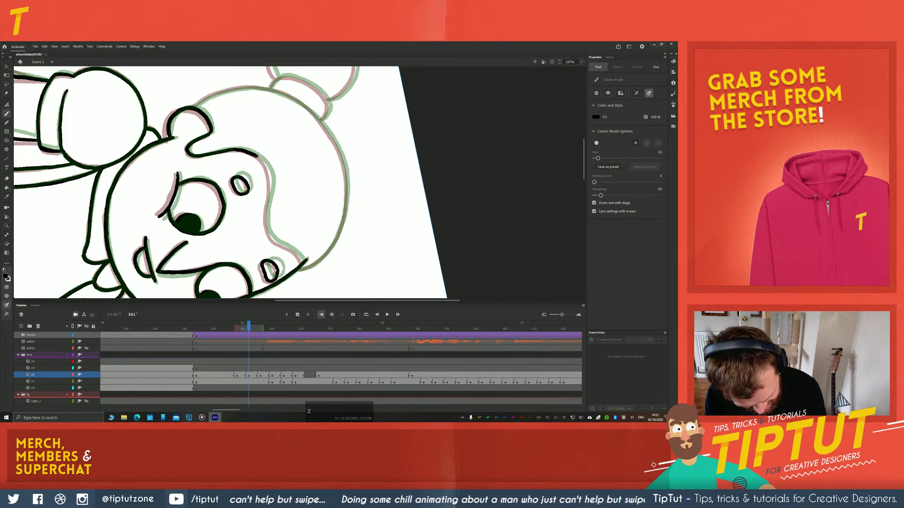
mouse_move(269, 172)
left_mouse_down()
mouse_move(269, 237)
mouse_move(304, 259)
left_mouse_up()
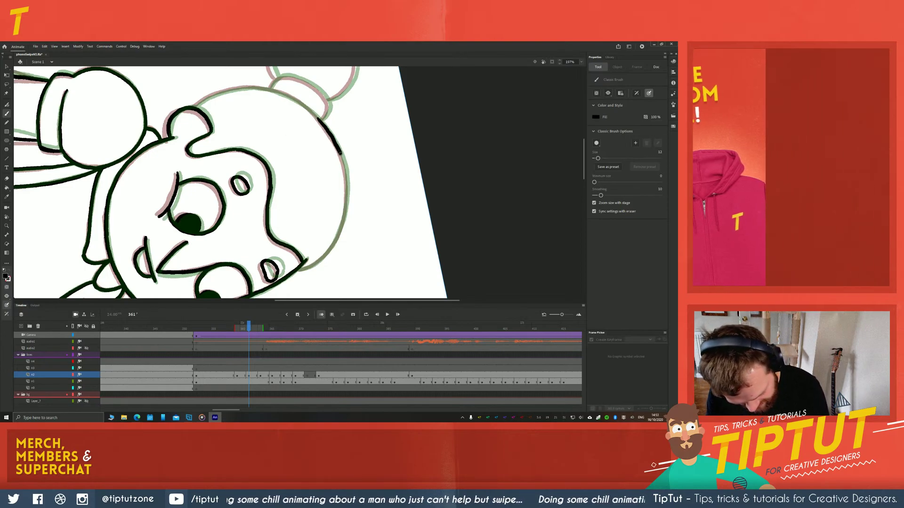
Ink the head outline from the crown down to where it meets the hairline at the forehead
mouse_move(318, 120)
left_mouse_down()
mouse_move(349, 188)
mouse_move(343, 226)
left_mouse_up()
left_click_drag(326, 256, 324, 258)
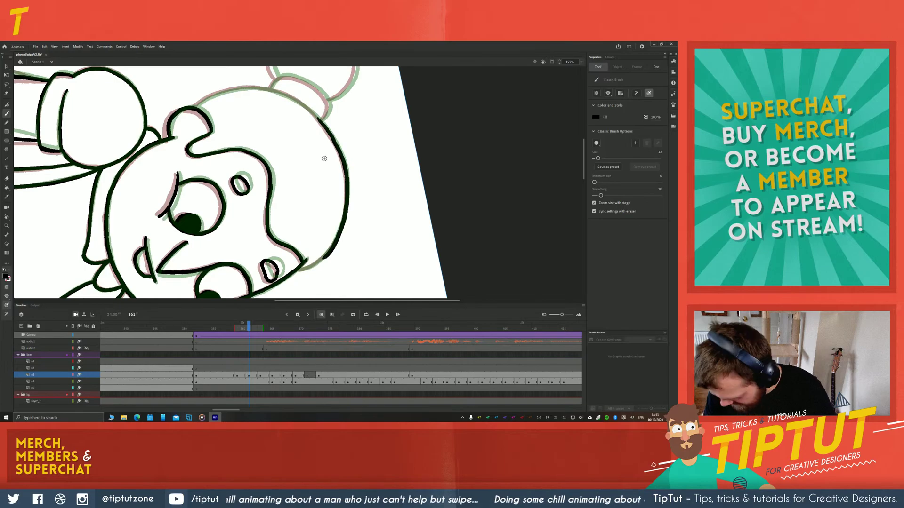
key("shift+space")
left_click_drag(200, 128, 196, 233)
key("space")
left_click_drag(329, 213, 335, 160)
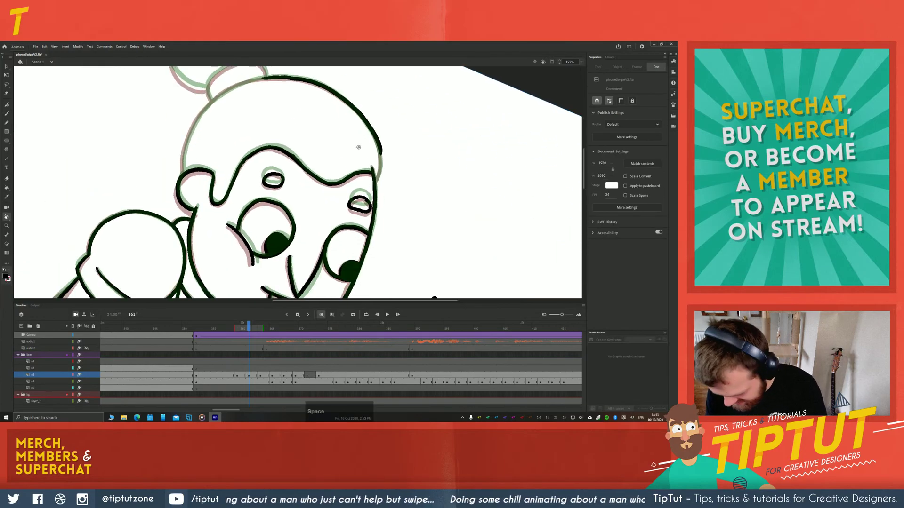
key("b")
mouse_move(360, 113)
left_mouse_down()
mouse_move(383, 158)
mouse_move(380, 183)
left_mouse_up()
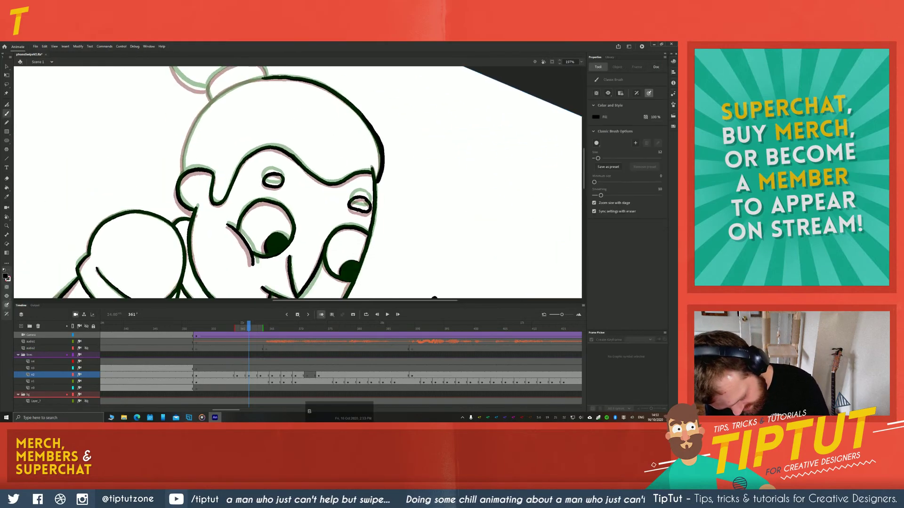
Erase the overshooting end of the head outline beside the forehead with the Eraser, and return to the brush
key("e")
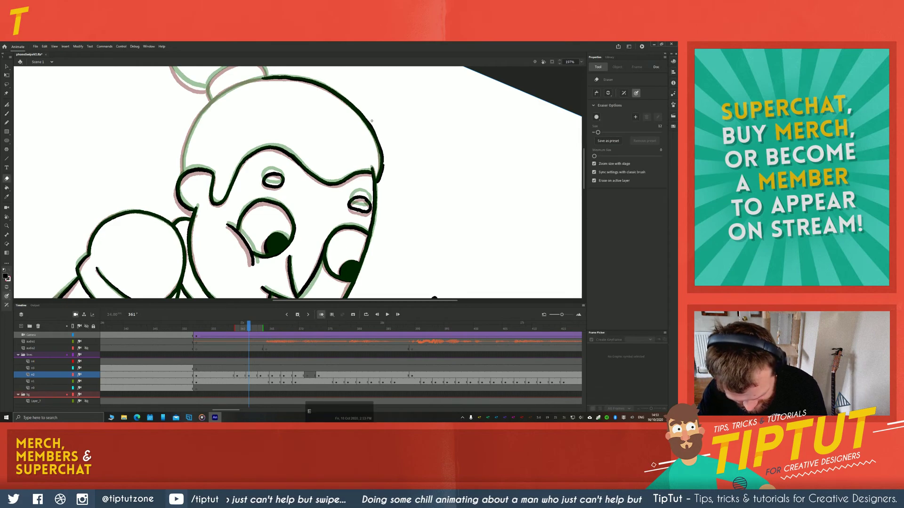
mouse_move(382, 182)
left_mouse_down()
mouse_move(384, 149)
mouse_move(373, 134)
mouse_move(379, 181)
left_mouse_up()
key("b")
Continue inking the head outline from the crown past the base of the bun, undoing the stroke towards the ear
key("space")
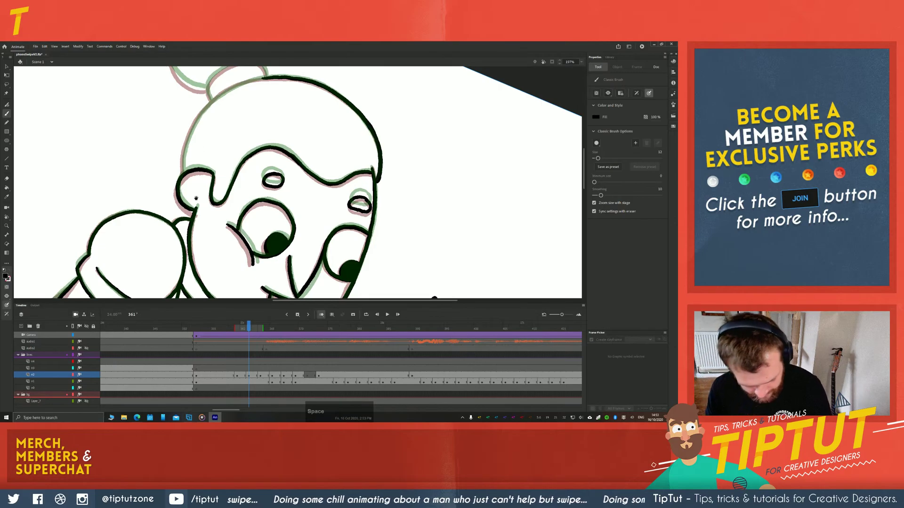
left_click_drag(145, 125, 231, 174)
left_click_drag(199, 215, 196, 245)
key("r")
left_click_drag(198, 172, 232, 254)
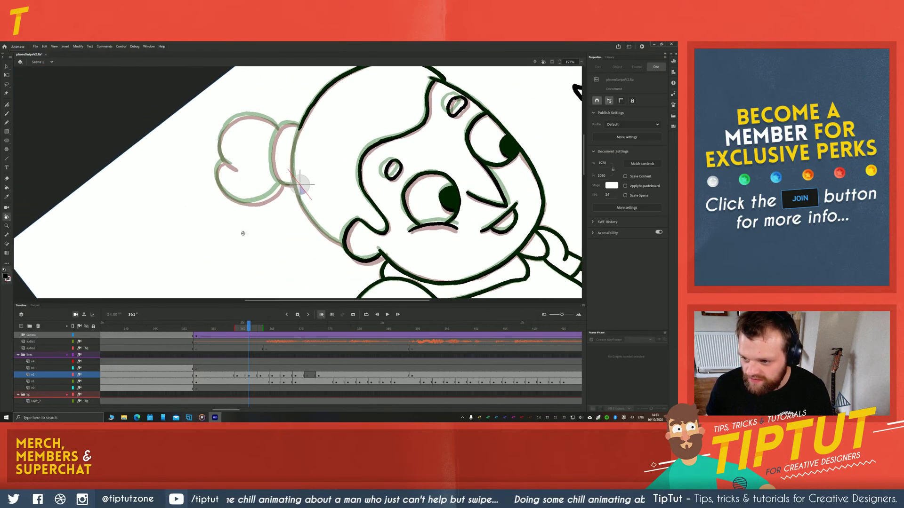
key("space")
left_click_drag(241, 231, 232, 218)
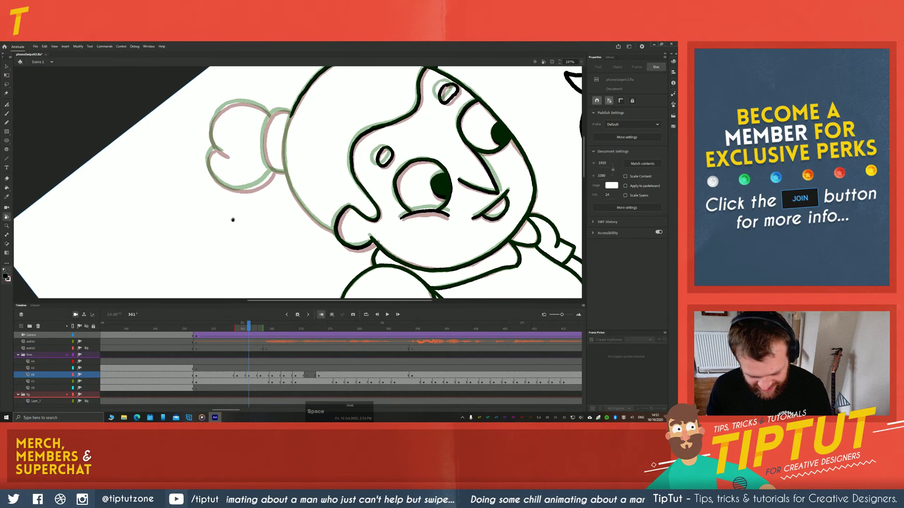
key("b")
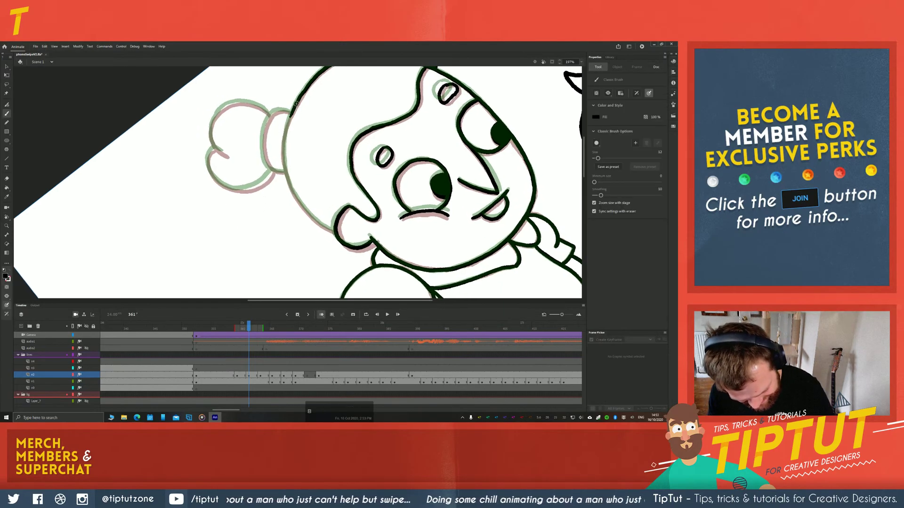
mouse_move(283, 140)
left_mouse_down()
mouse_move(293, 192)
mouse_move(334, 232)
left_mouse_up()
key("ctrl+z")
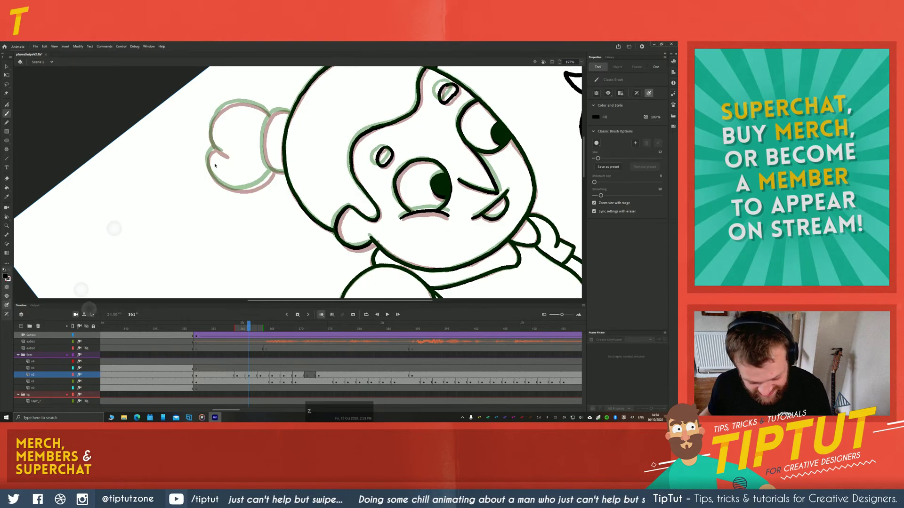
key("ctrl+z")
Ink the woman's hair bun and the band joining it to the head
mouse_move(170, 155)
left_mouse_down()
mouse_move(245, 190)
mouse_move(228, 148)
mouse_move(256, 198)
mouse_move(275, 154)
left_mouse_up()
key("r")
key("b")
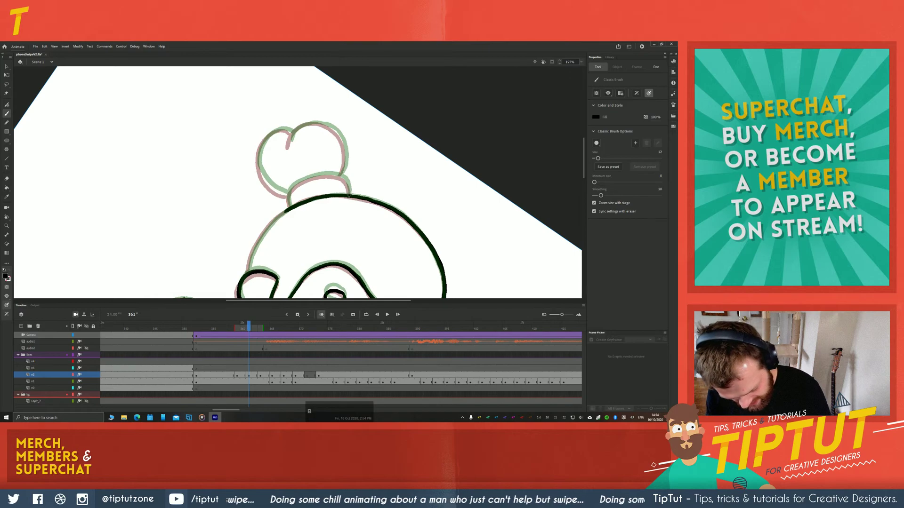
mouse_move(346, 181)
left_mouse_down()
mouse_move(338, 175)
mouse_move(286, 207)
mouse_move(310, 178)
mouse_move(340, 173)
mouse_move(345, 153)
mouse_move(331, 126)
left_mouse_up()
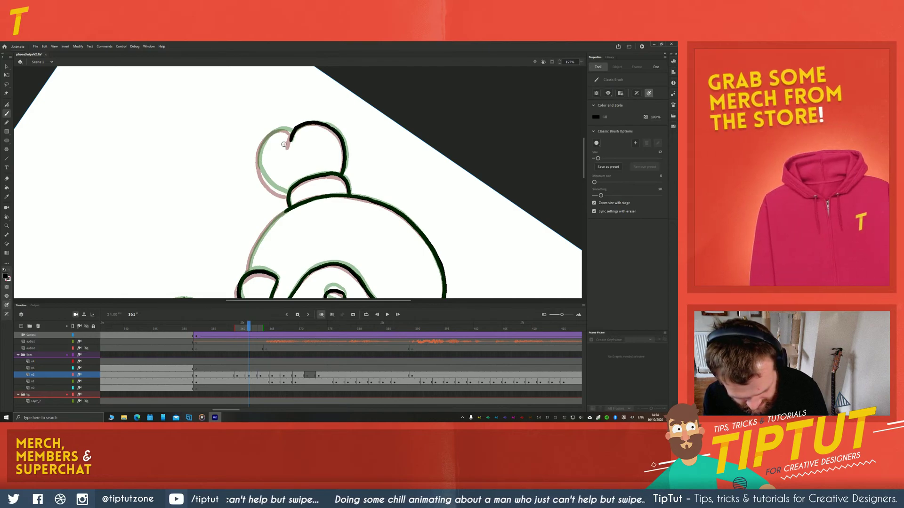
mouse_move(318, 123)
left_mouse_down()
mouse_move(260, 144)
mouse_move(259, 174)
mouse_move(287, 197)
left_mouse_up()
Ink the back of the woman's head from below the bun down to the ear
key("space")
left_click_drag(220, 185, 279, 128)
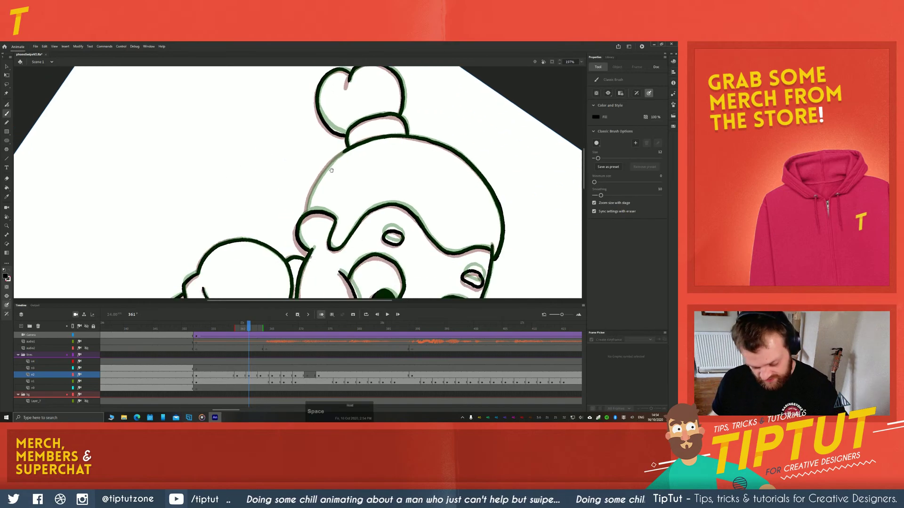
left_click_drag(338, 154, 304, 211)
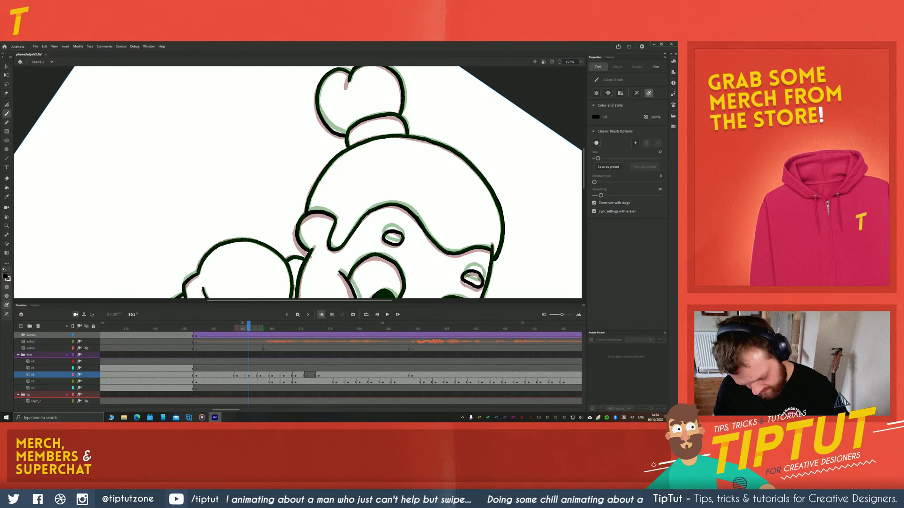
Zoom out, straighten the stage and centre it to review the inked frame with both characters
scroll(372, 234, "down", 3)
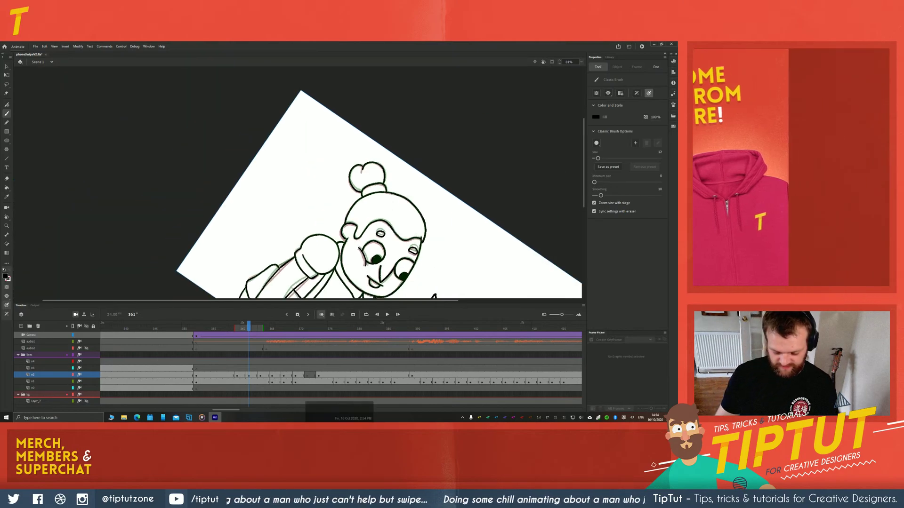
key("shift+space")
left_click_drag(422, 177, 408, 181)
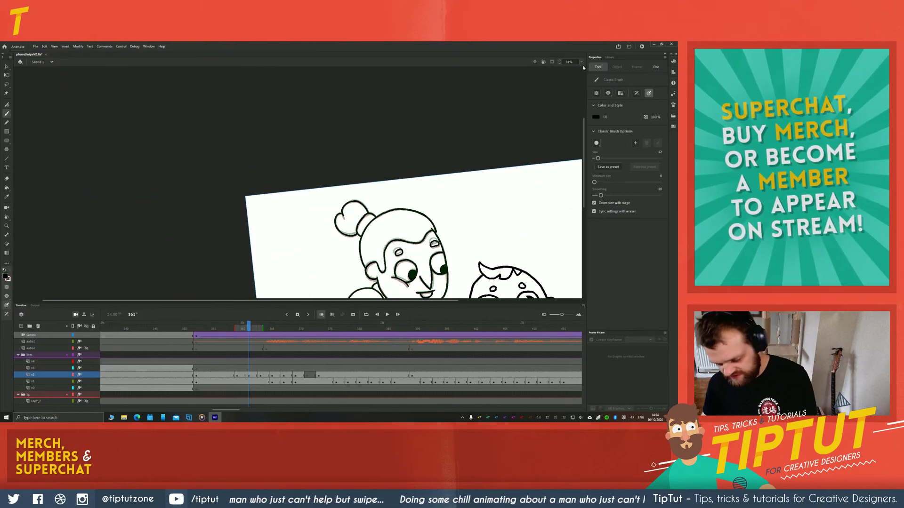
left_click(582, 62)
left_click(587, 76)
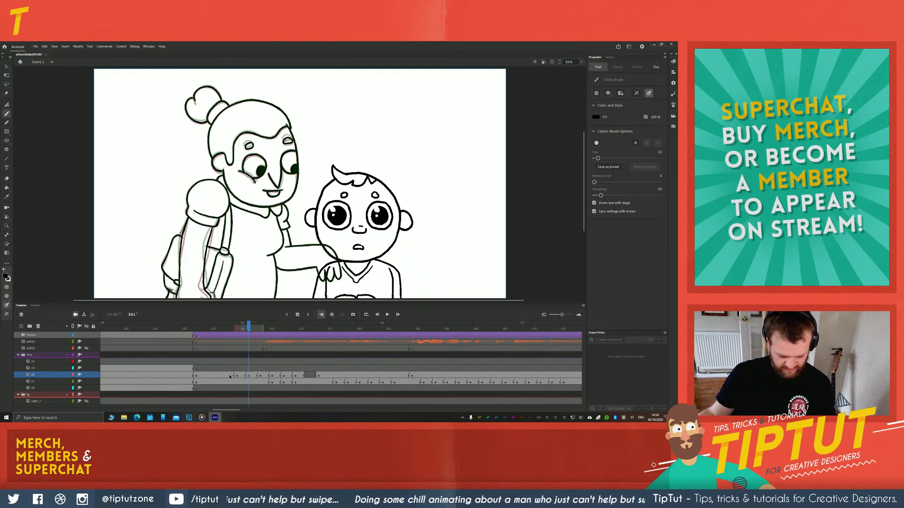
Step through the following frames to check the woman's motion and go to the undrawn frame 371
key("period")
key("period")
key("period")
key("period")
key("period")
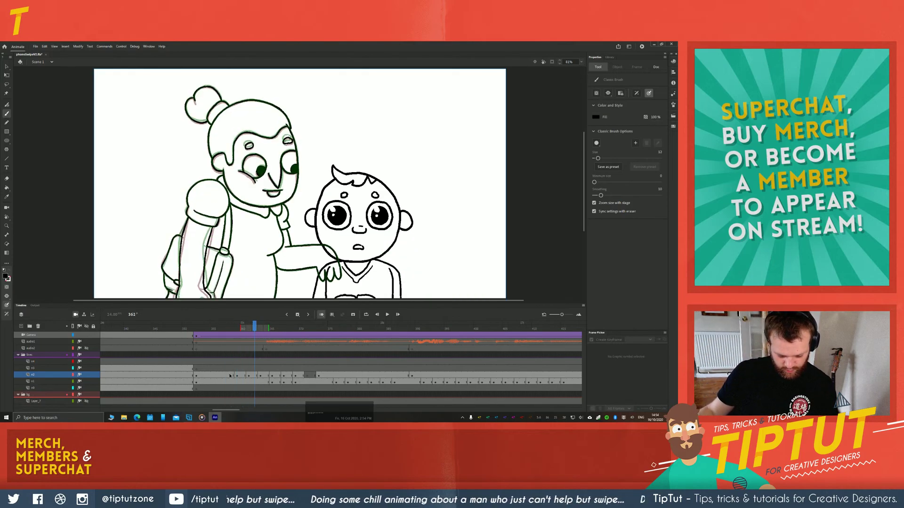
key("period")
key("period")
key("period")
key("period")
key("period")
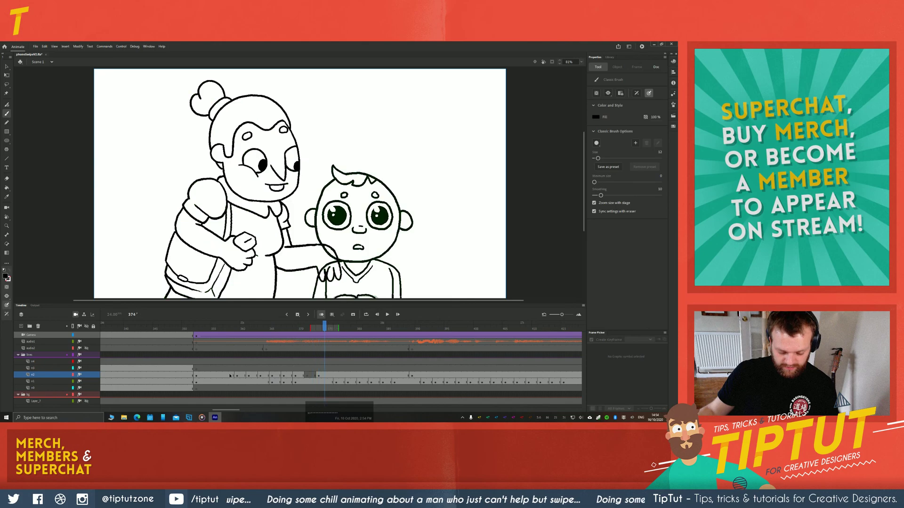
key("comma")
key("period")
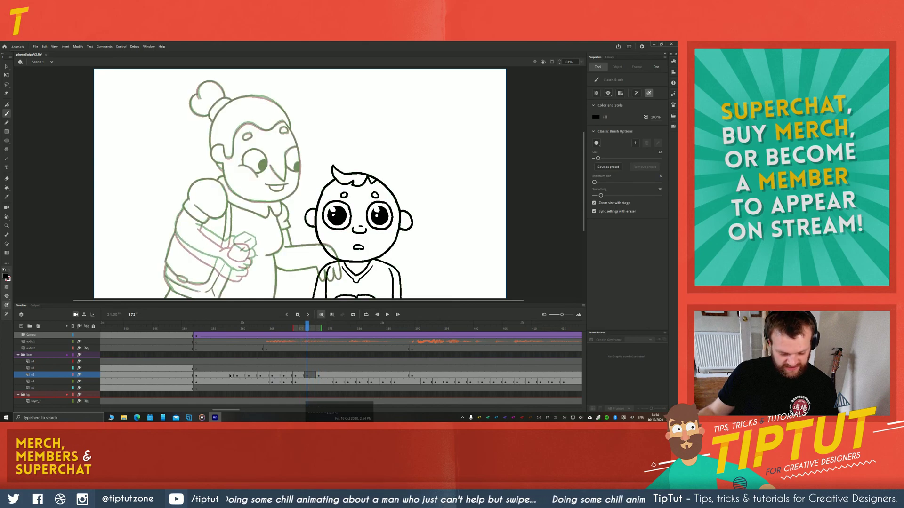
key("comma")
key("period")
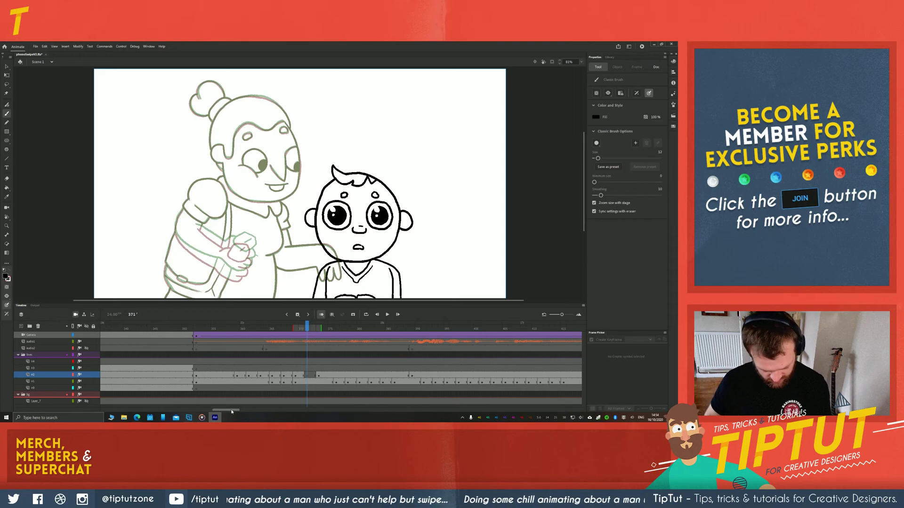
Ink the upper edge of the woman's bent forearm and the object in her hand on frame 371 of her layer
left_click_drag(231, 410, 242, 410)
left_click_drag(188, 366, 419, 370)
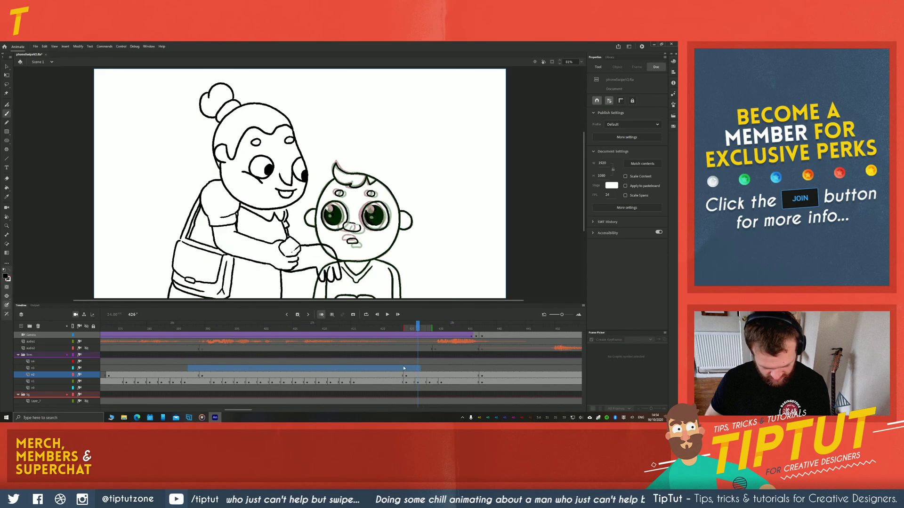
left_click_drag(241, 410, 228, 411)
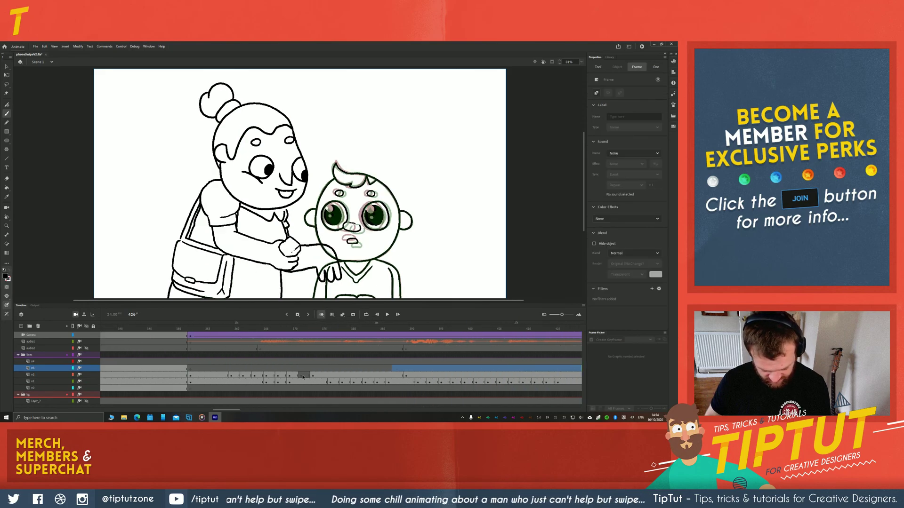
left_click(301, 375)
scroll(189, 226, "up", 4)
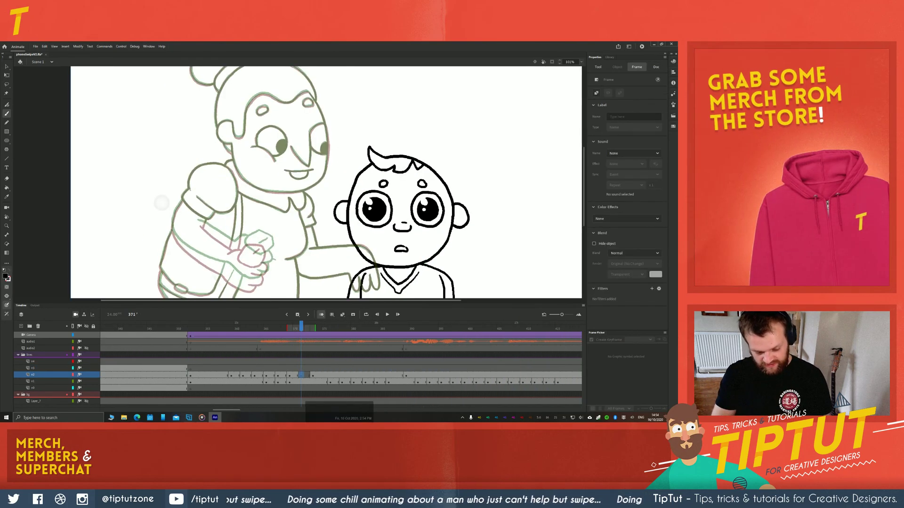
left_click_drag(188, 226, 233, 145)
scroll(302, 212, "up", 3)
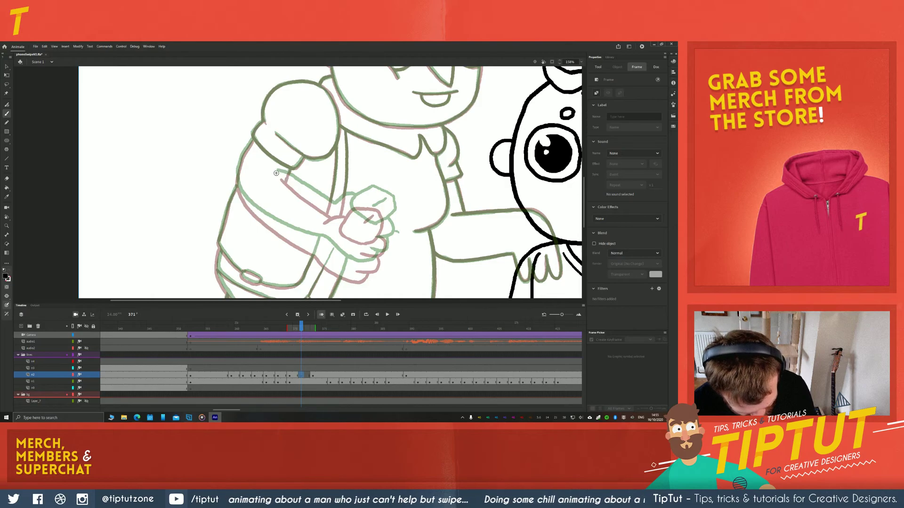
mouse_move(284, 177)
left_mouse_down()
mouse_move(334, 207)
mouse_move(347, 199)
mouse_move(354, 208)
mouse_move(350, 199)
mouse_move(370, 225)
mouse_move(384, 221)
mouse_move(391, 199)
mouse_move(371, 188)
mouse_move(352, 199)
mouse_move(376, 207)
left_mouse_up()
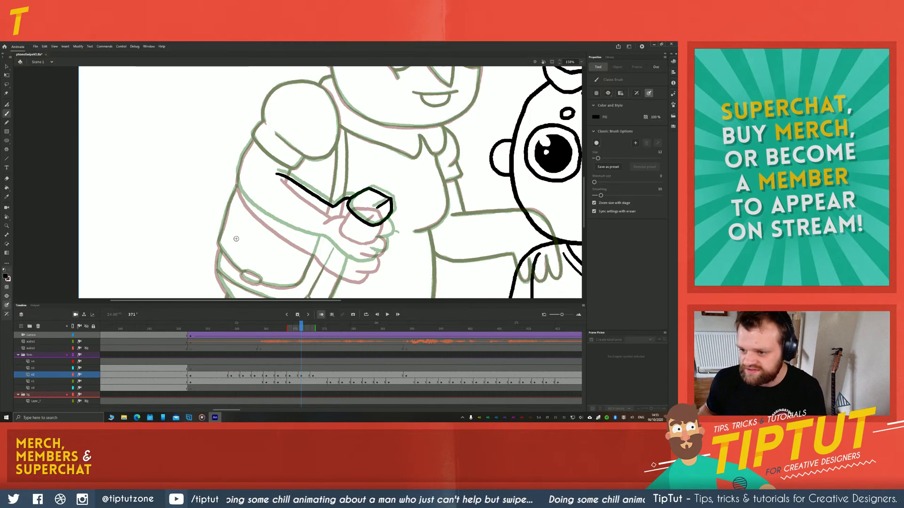
Ink the underside of the woman's bent arm from the sleeve cuff to the wrist, including her curled fingers
key("space")
left_click_drag(271, 254, 261, 224)
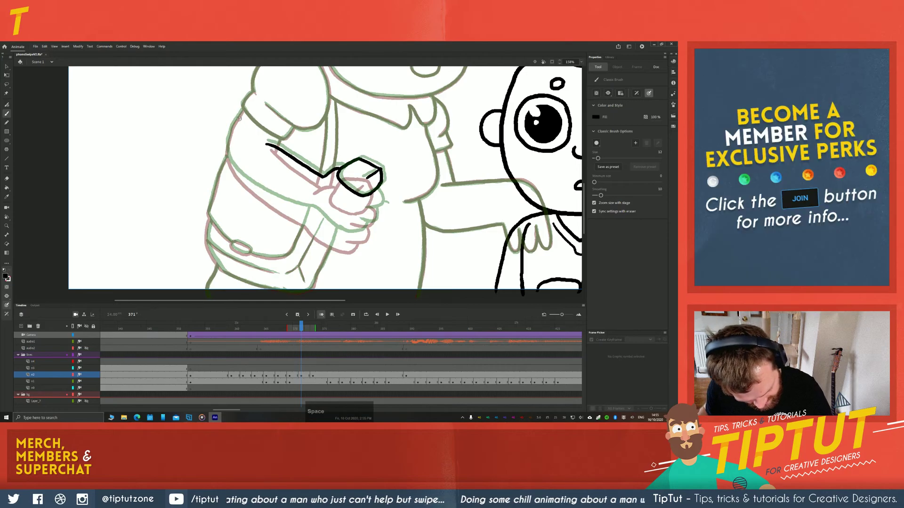
mouse_move(229, 136)
left_mouse_down()
mouse_move(255, 187)
mouse_move(313, 208)
mouse_move(339, 233)
mouse_move(378, 223)
left_mouse_up()
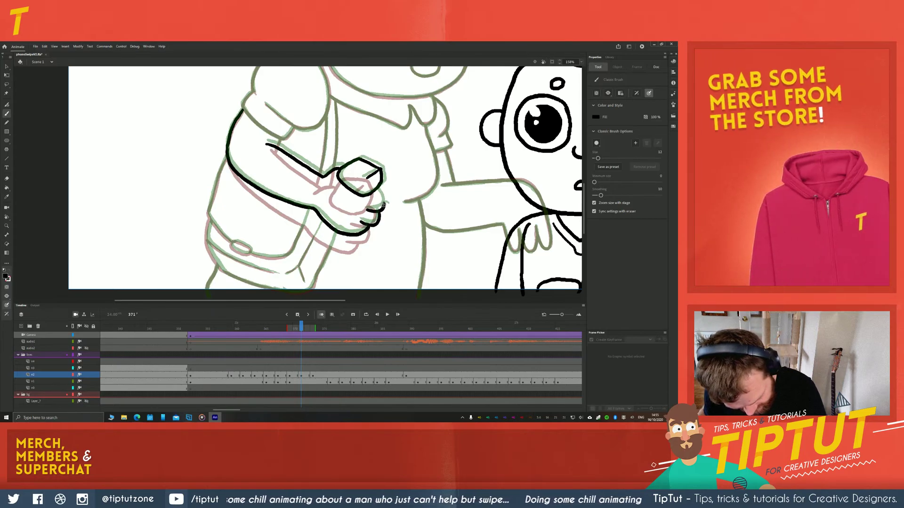
key("z")
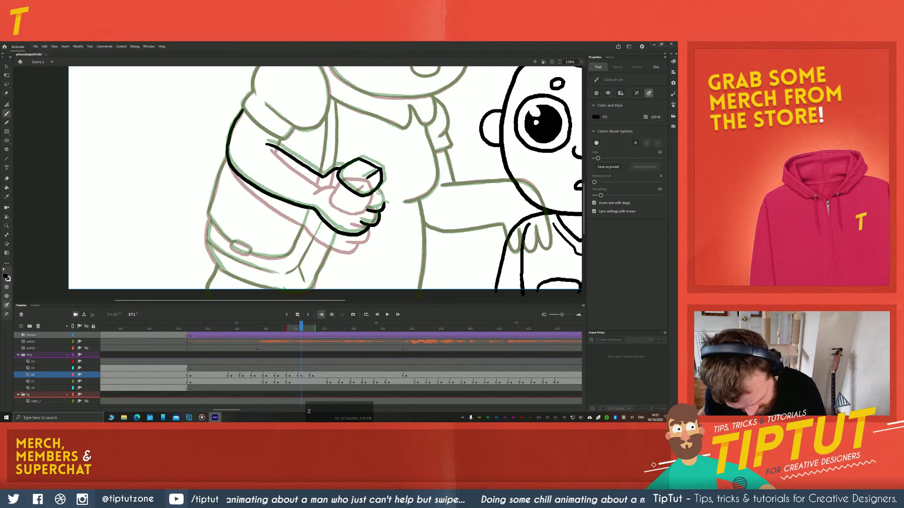
Ink the puffed sleeve and its cuff on the woman's bent arm and clean up the join at the shoulder
key("space")
left_click_drag(249, 200, 281, 230)
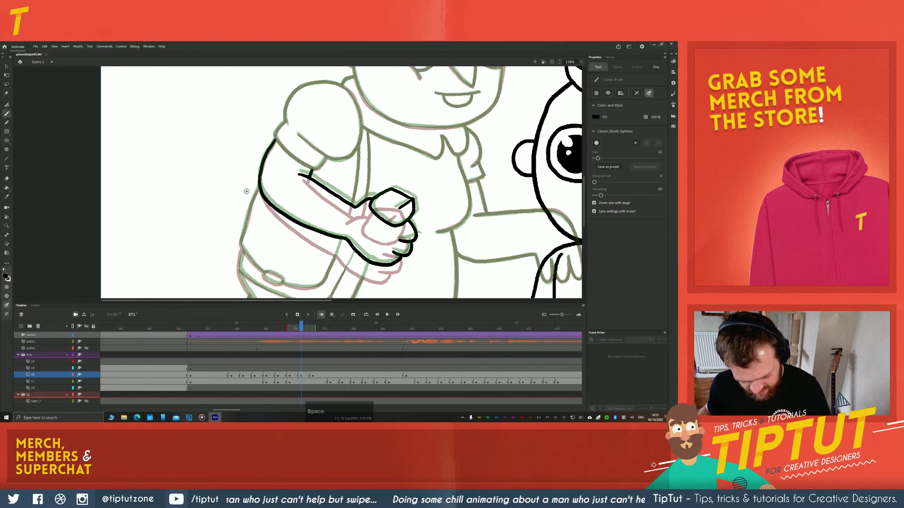
left_click_drag(235, 145, 246, 192)
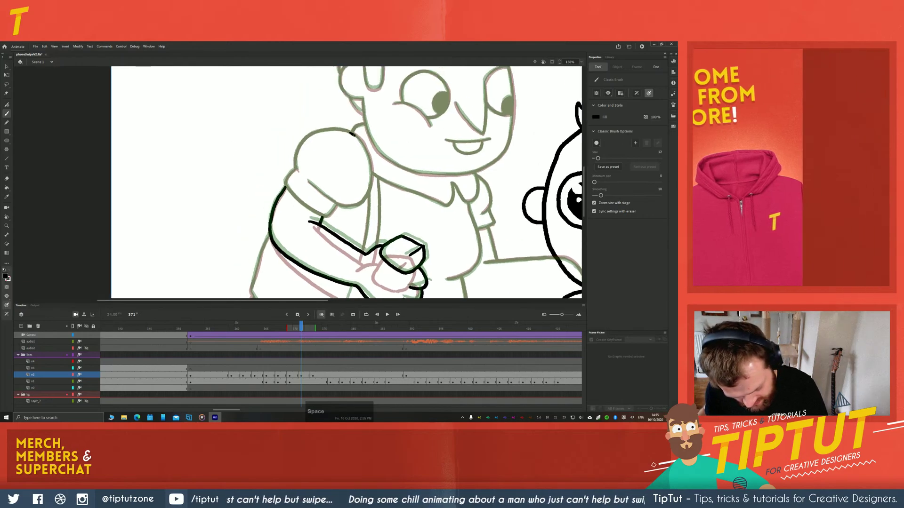
left_click_drag(354, 135, 368, 197)
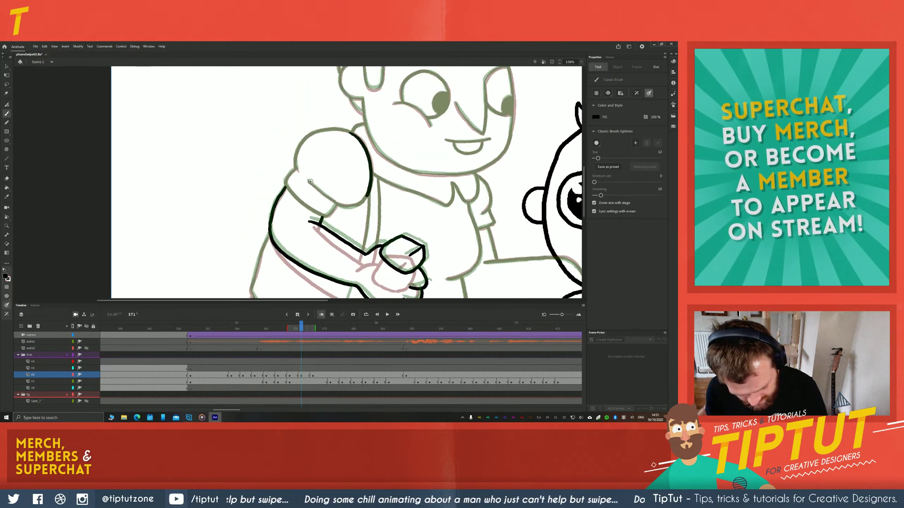
mouse_move(310, 181)
left_mouse_down()
mouse_move(345, 207)
mouse_move(368, 178)
mouse_move(350, 207)
left_mouse_up()
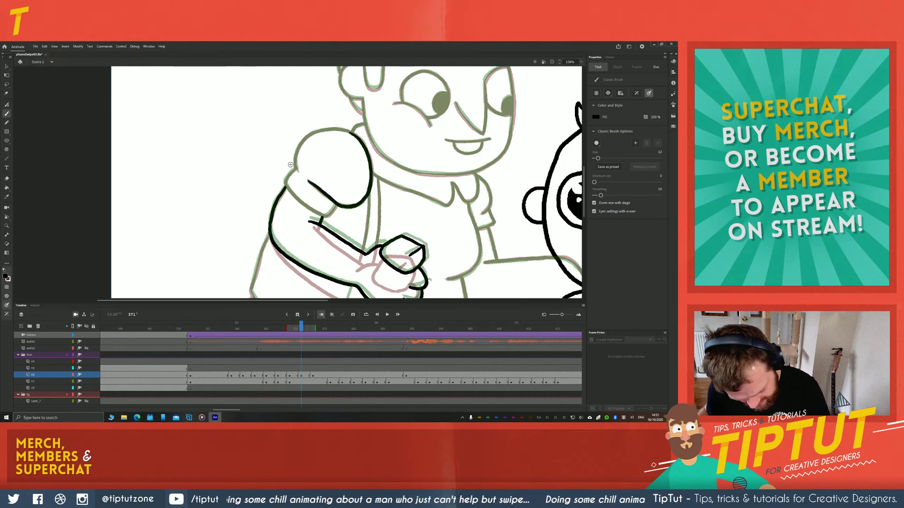
mouse_move(288, 177)
left_mouse_down()
mouse_move(310, 207)
mouse_move(286, 179)
mouse_move(325, 216)
left_mouse_up()
key("ctrl+z")
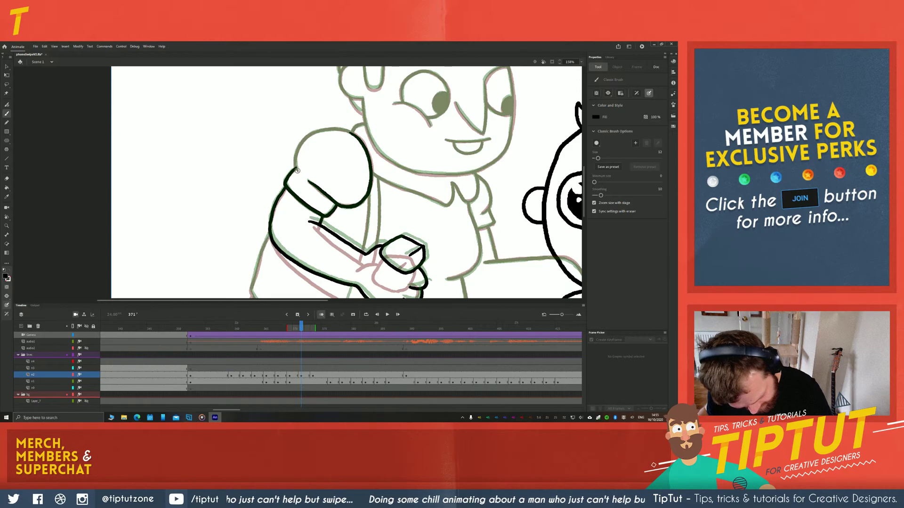
mouse_move(296, 163)
left_mouse_down()
mouse_move(307, 136)
mouse_move(344, 129)
mouse_move(360, 139)
left_mouse_up()
key("e")
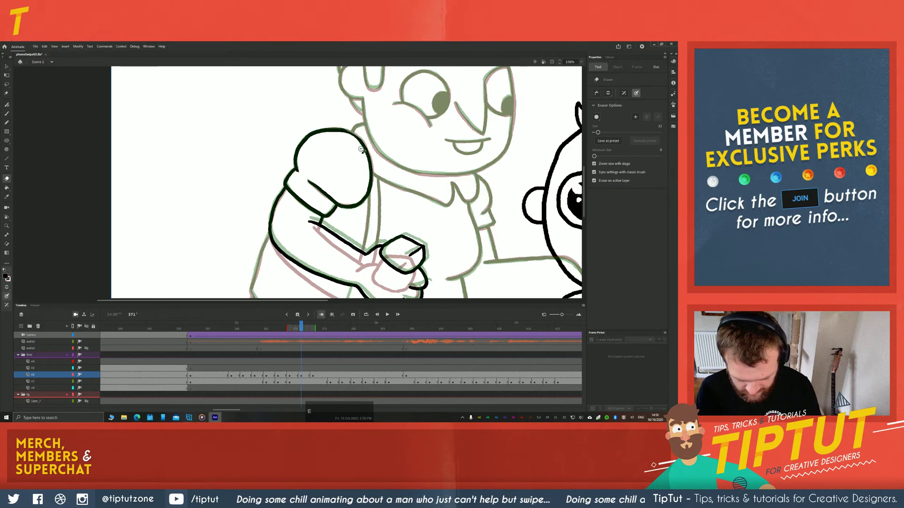
key("b")
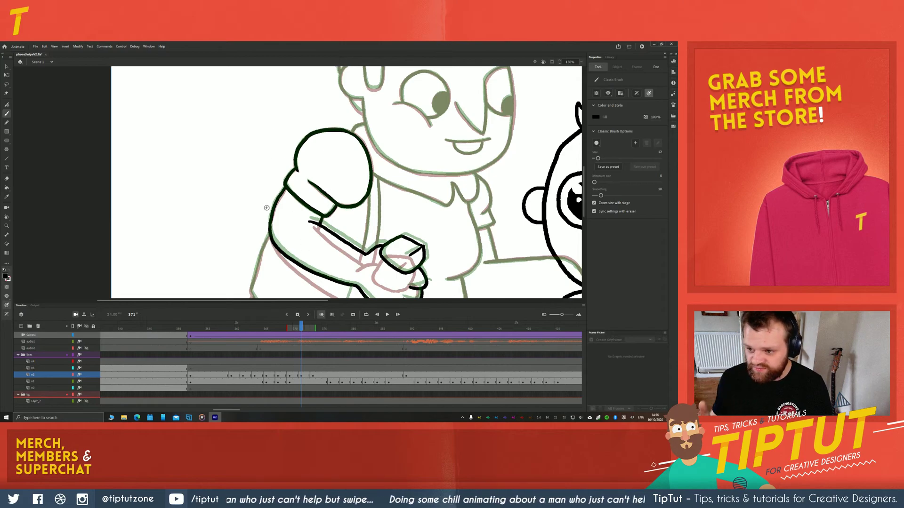
Ink the bag strap running from the woman's shoulder down to her forearm, with the stage rotated to suit the strokes
key("r")
left_click_drag(262, 137, 243, 149)
key("space")
left_click_drag(243, 217, 232, 202)
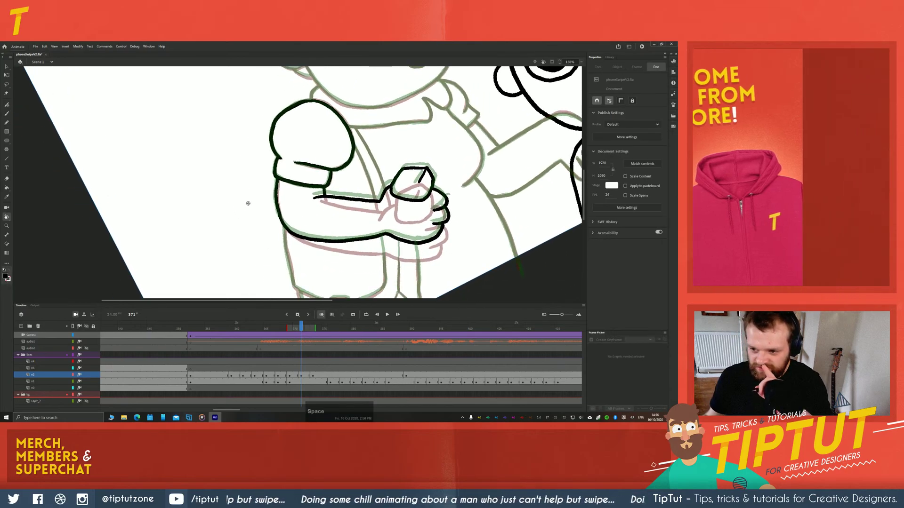
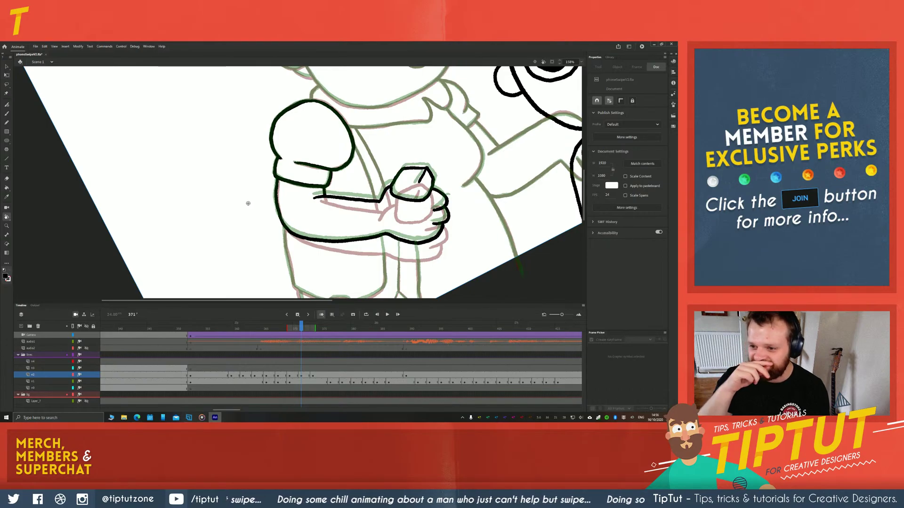
key("space")
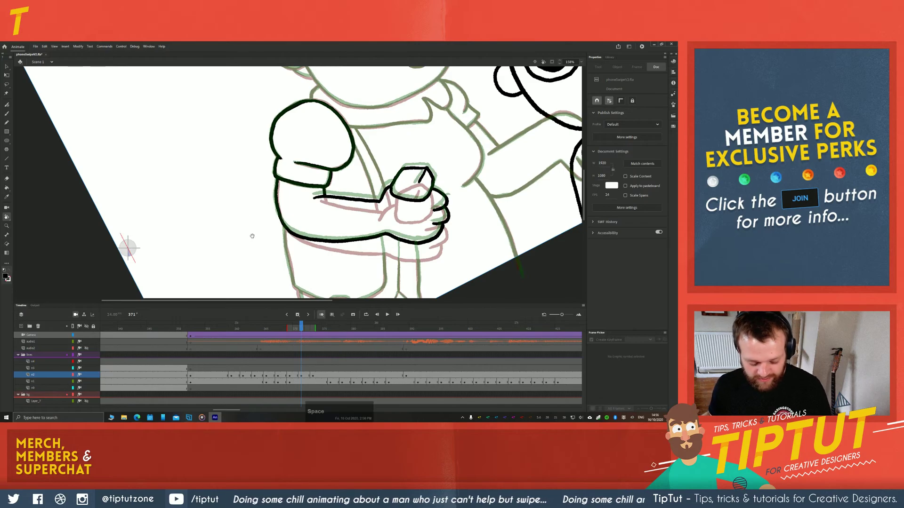
left_click_drag(360, 153, 281, 199)
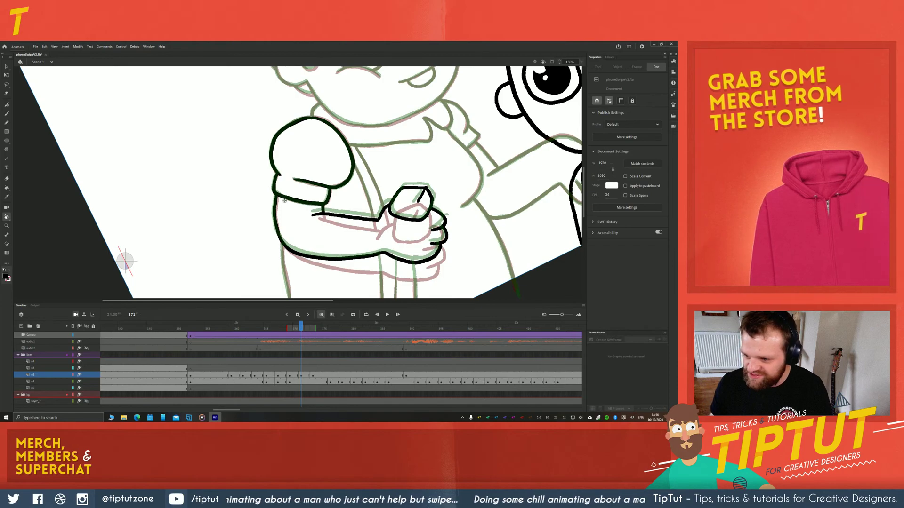
key("b")
key("space")
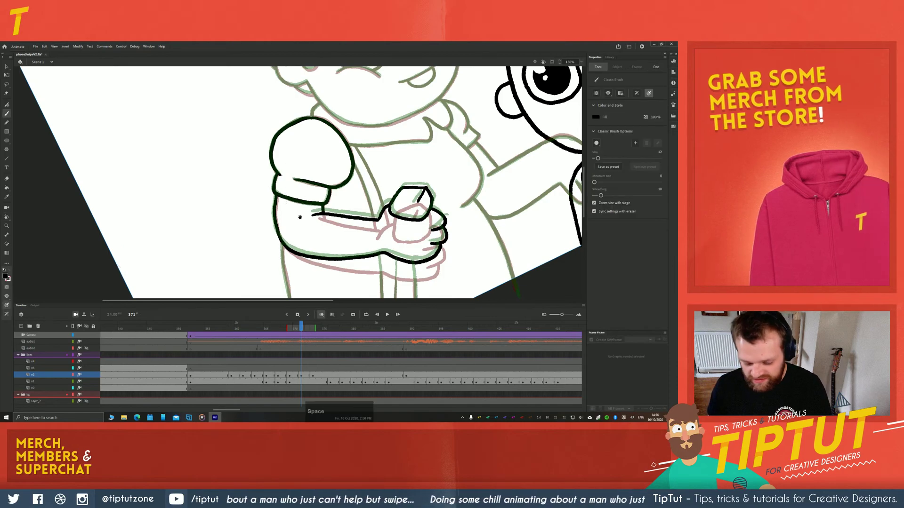
mouse_move(357, 171)
left_mouse_down()
mouse_move(348, 156)
mouse_move(365, 202)
left_mouse_up()
left_click_drag(348, 132, 376, 194)
Ink the flap, clasp and side edges of the woman's bag below her arm
key("space")
mouse_move(277, 245)
left_mouse_down()
mouse_move(271, 199)
mouse_move(276, 238)
mouse_move(306, 257)
mouse_move(367, 241)
mouse_move(368, 193)
mouse_move(339, 188)
left_mouse_up()
key("space")
left_click_drag(362, 162, 371, 222)
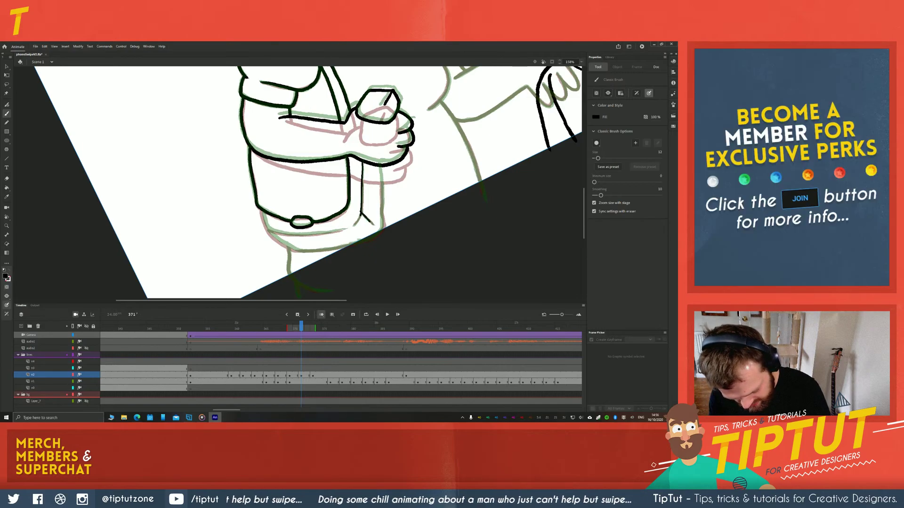
left_click_drag(382, 167, 384, 231)
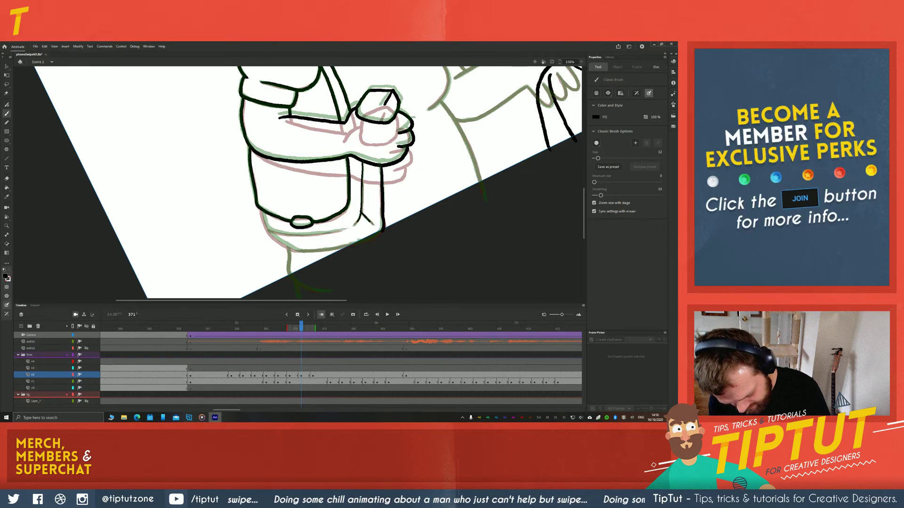
Ink the curved bottom edge of the woman's bag along the onion-skin guides
left_click_drag(263, 212, 293, 250)
key("space")
mouse_move(223, 254)
left_mouse_down()
mouse_move(222, 195)
mouse_move(235, 232)
mouse_move(245, 201)
mouse_move(233, 183)
mouse_move(277, 229)
left_mouse_up()
key("b")
key("ctrl+z")
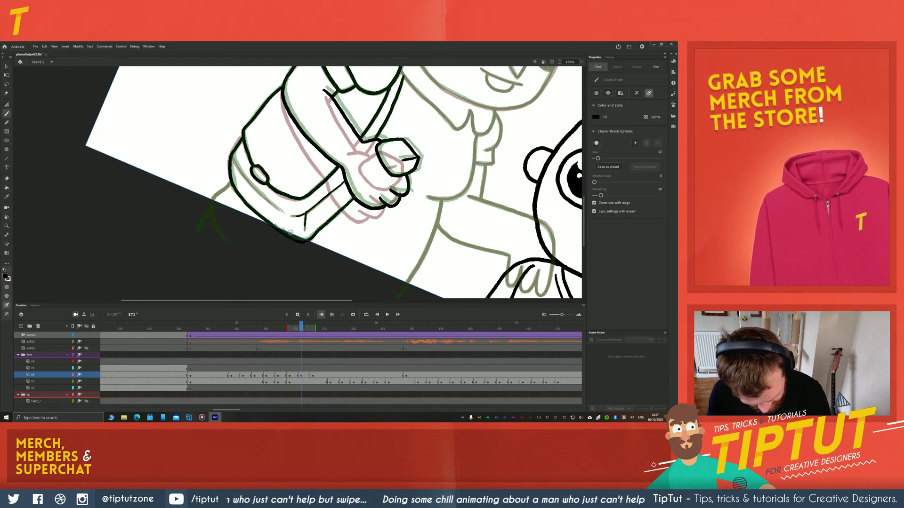
Ink the short forked lines of the woman's lower body beneath the bag, continuing past the stage edge
key("space")
mouse_move(205, 197)
left_mouse_down()
mouse_move(244, 181)
mouse_move(231, 197)
mouse_move(243, 234)
left_mouse_up()
left_click_drag(231, 202, 217, 228)
key("space")
left_click_drag(221, 176, 222, 202)
left_click_drag(251, 170, 295, 229)
Flip back and forth through the neighbouring frames to check the arm and bag motion, returning to frame 371
key("space")
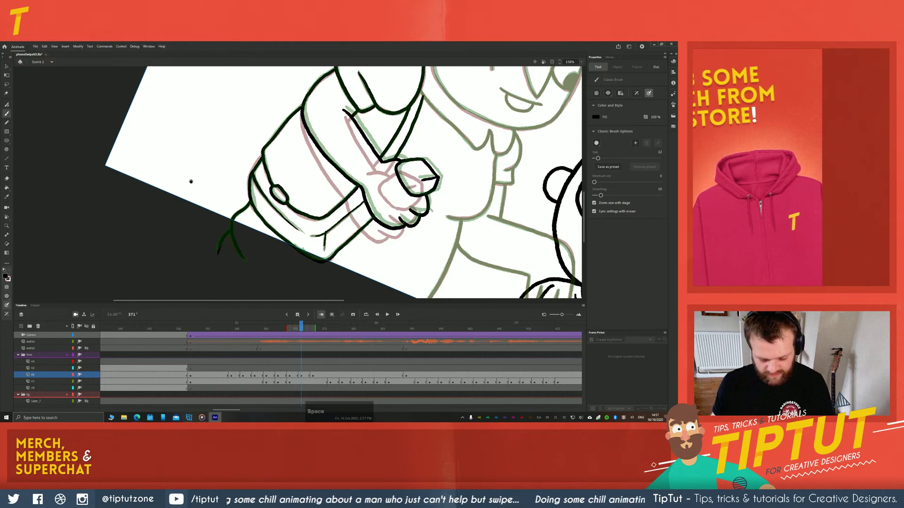
mouse_move(193, 157)
left_mouse_down()
mouse_move(185, 163)
mouse_move(185, 156)
left_mouse_up()
key("comma")
key("comma")
key("comma")
key("comma")
key("comma")
key("comma")
key("comma")
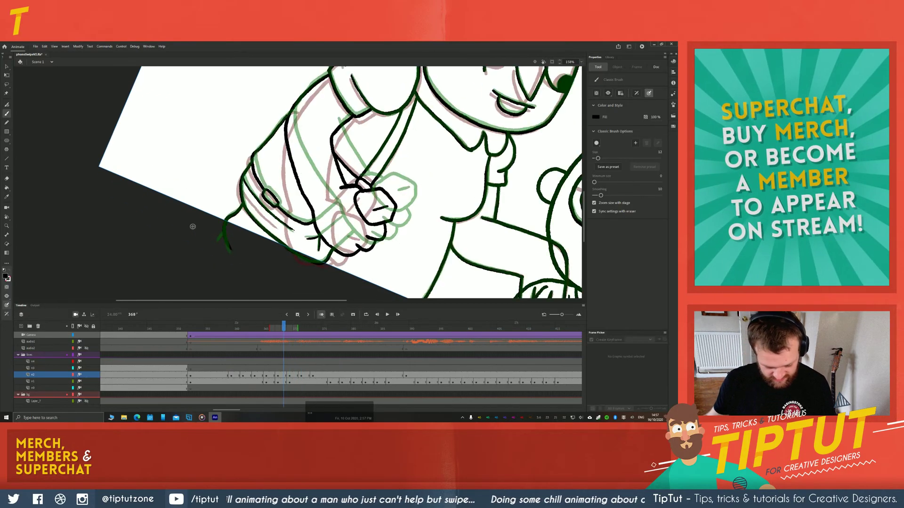
key("period")
key("period")
key("period")
key("period")
key("period")
key("period")
key("period")
key("period")
key("period")
key("period")
key("period")
key("period")
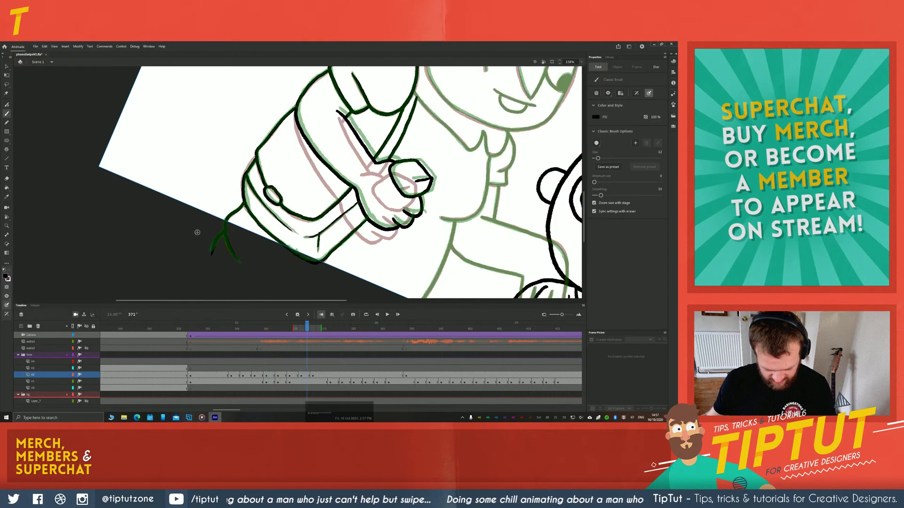
key("comma")
key("comma")
key("comma")
key("comma")
key("comma")
key("comma")
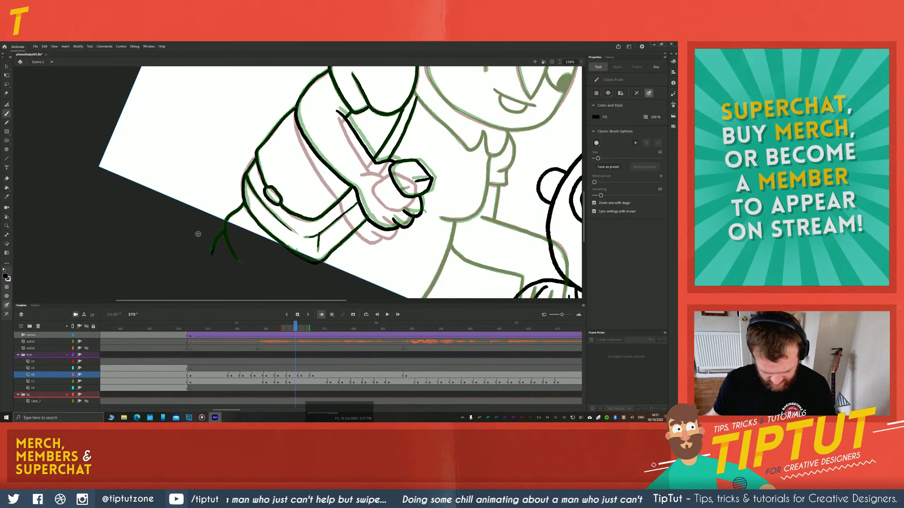
key("period")
Ink the woman's neckline from the shoulder to the pointed collar, undoing the last stroke
left_click_drag(314, 164, 201, 205)
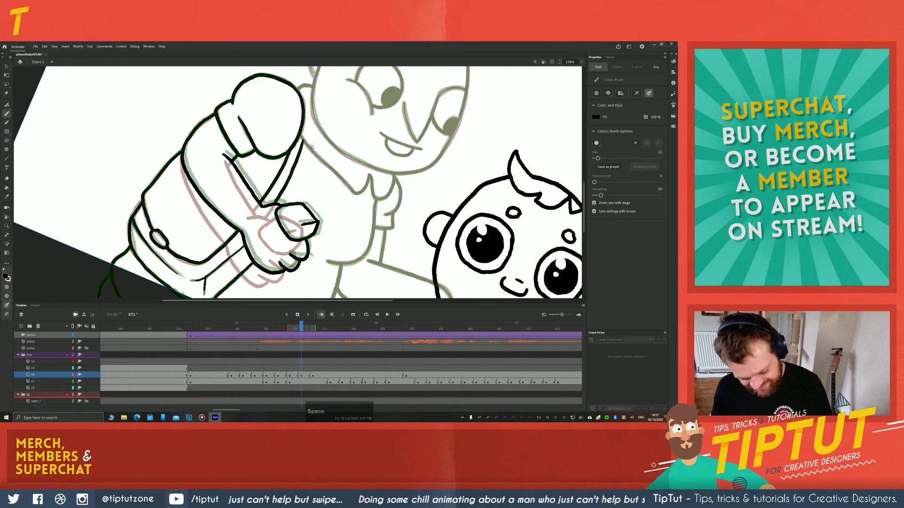
mouse_move(302, 141)
left_mouse_down()
mouse_move(350, 190)
mouse_move(368, 187)
mouse_move(356, 193)
mouse_move(393, 176)
mouse_move(376, 199)
left_mouse_up()
key("ctrl+z")
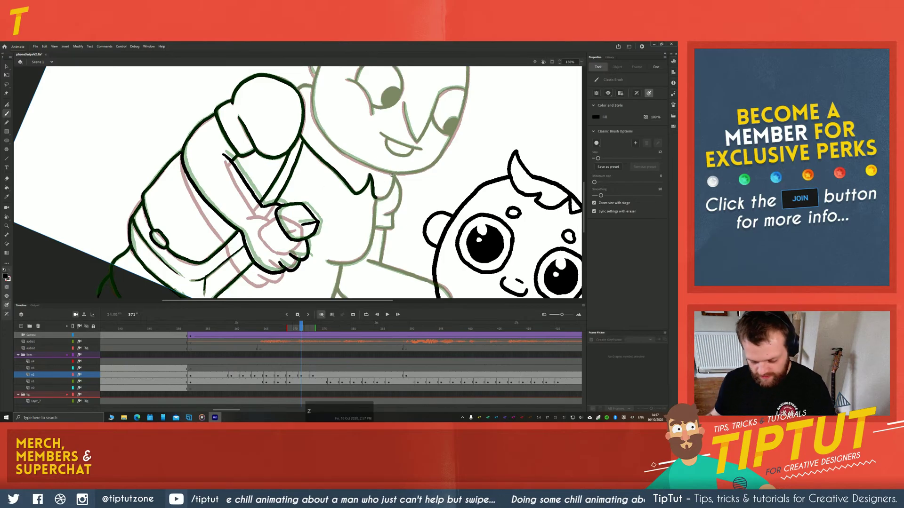
Ink the front of the woman's torso from the collar over the chest and down past the waist, and straighten the stage
key("r")
left_click(426, 208)
left_click_drag(334, 129, 277, 177)
key("space")
left_click_drag(315, 207, 274, 199)
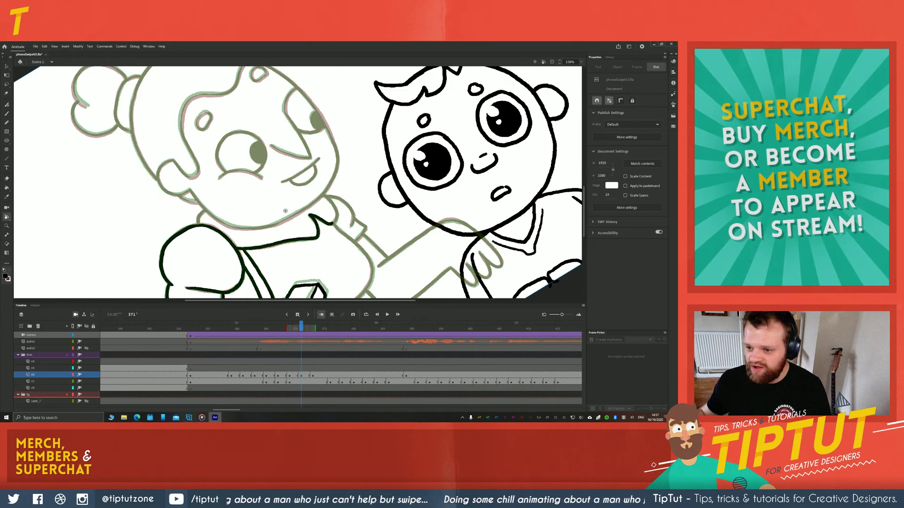
key("b")
mouse_move(334, 222)
left_mouse_down()
mouse_move(296, 177)
mouse_move(331, 214)
mouse_move(332, 242)
mouse_move(320, 251)
mouse_move(306, 194)
mouse_move(330, 188)
mouse_move(354, 217)
mouse_move(372, 269)
left_mouse_up()
key("space")
left_click_drag(178, 217, 214, 263)
key("shift+h")
left_click_drag(224, 191, 235, 153)
key("space")
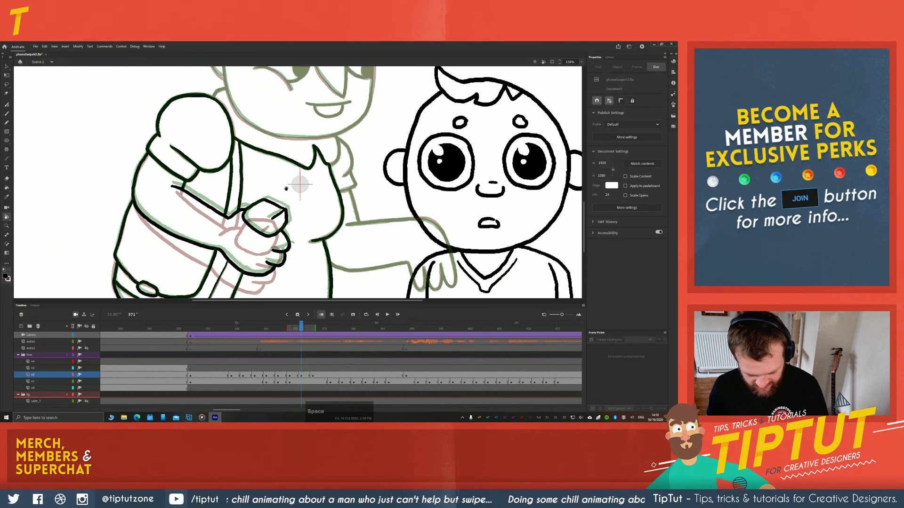
Ink the puffed sleeve on the woman's far shoulder beside the collar, undoing and redrawing strokes to follow the guide
mouse_move(337, 140)
left_mouse_down()
mouse_move(296, 122)
mouse_move(309, 138)
mouse_move(305, 164)
left_mouse_up()
key("b")
key("ctrl+z")
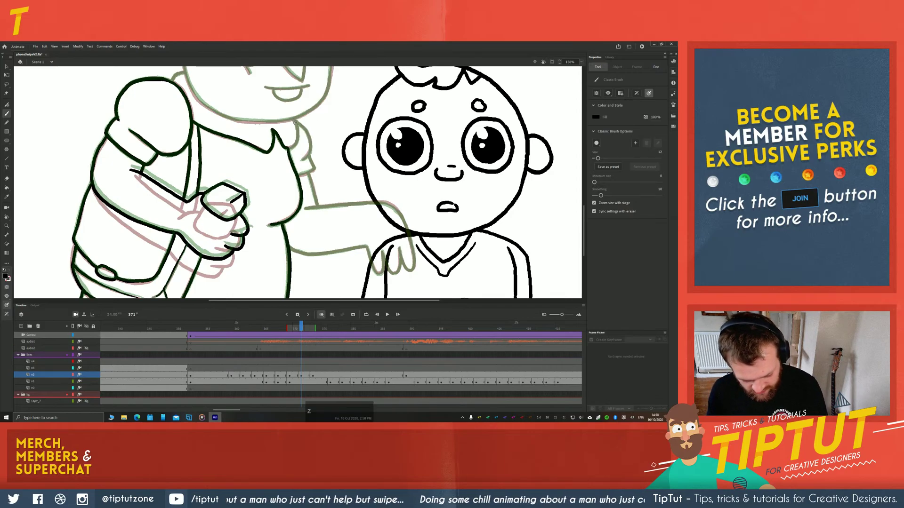
mouse_move(299, 124)
left_mouse_down()
mouse_move(310, 149)
mouse_move(304, 159)
left_mouse_up()
key("ctrl+z")
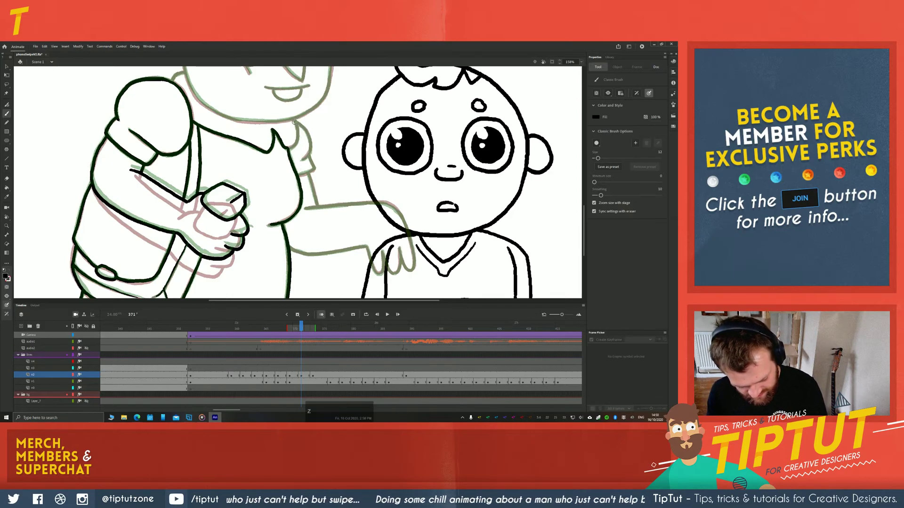
mouse_move(294, 120)
left_mouse_down()
mouse_move(310, 145)
mouse_move(306, 159)
left_mouse_up()
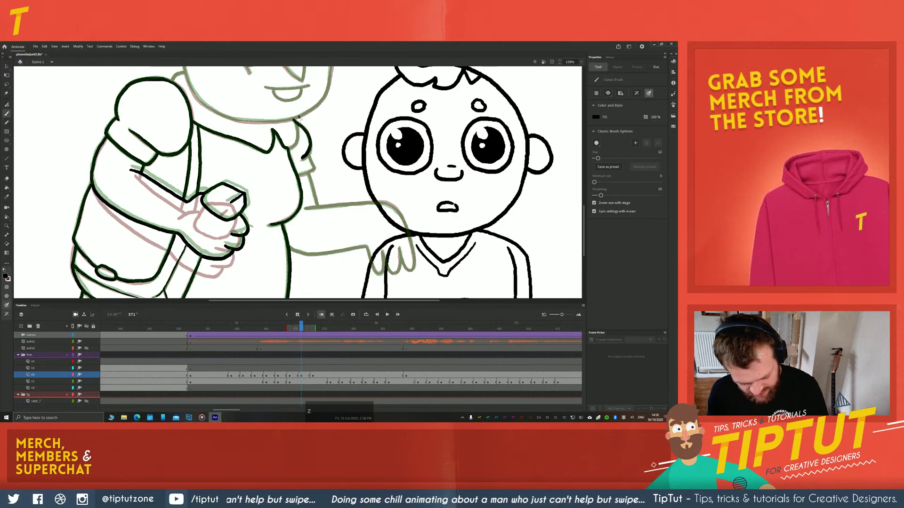
key("ctrl+z")
left_click_drag(294, 120, 307, 159)
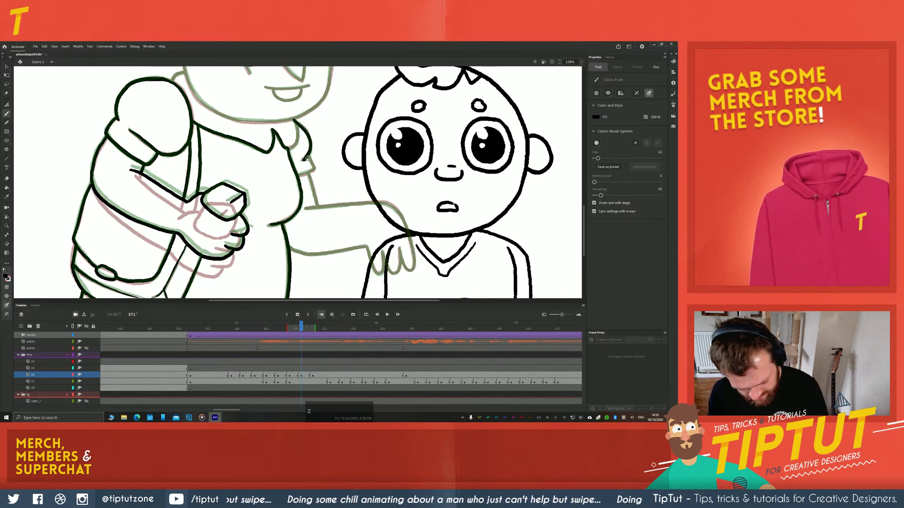
key("ctrl+z")
mouse_move(293, 118)
left_mouse_down()
mouse_move(306, 133)
mouse_move(306, 160)
left_mouse_up()
key("ctrl+z")
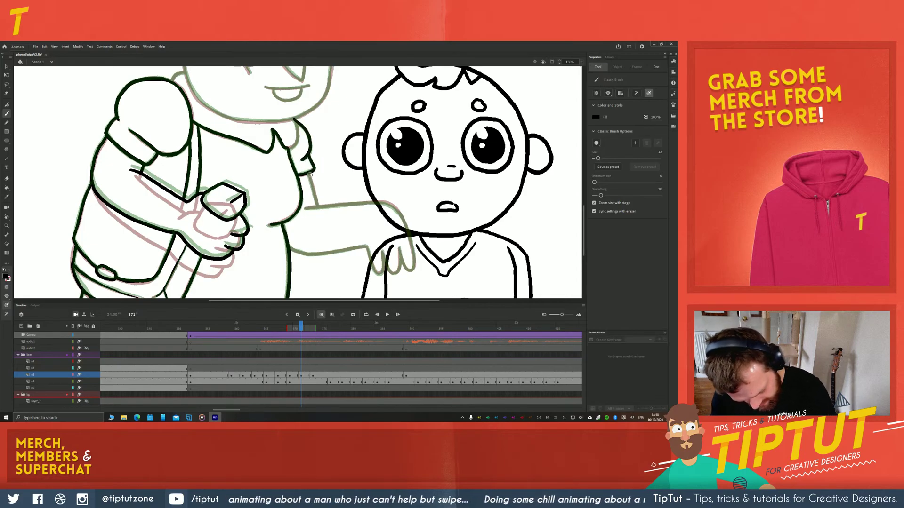
Ink the woman's far arm reaching from the sleeve and her hand resting on the boy's shoulder
key("r")
mouse_move(309, 175)
left_mouse_down()
mouse_move(299, 185)
mouse_move(278, 174)
mouse_move(333, 241)
mouse_move(334, 214)
mouse_move(313, 247)
mouse_move(304, 238)
left_mouse_up()
key("b")
key("space")
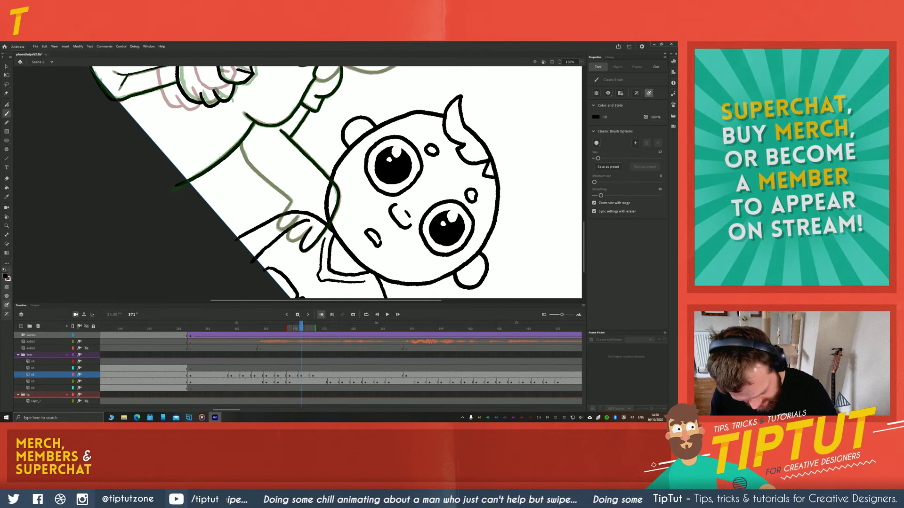
key("ctrl+z")
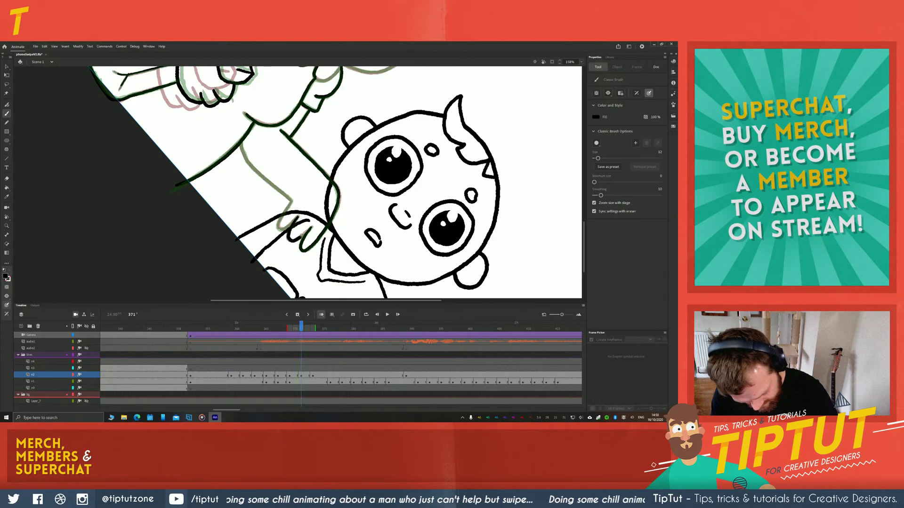
left_click_drag(291, 201, 278, 225)
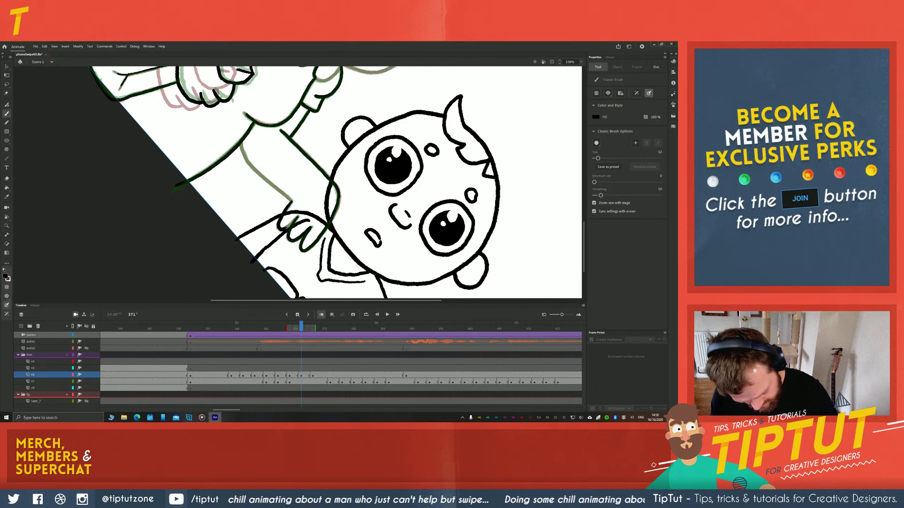
key("ctrl+z")
left_click_drag(241, 141, 284, 194)
key("space")
left_click_drag(155, 137, 244, 185)
key("shift+space")
left_click_drag(271, 106, 271, 220)
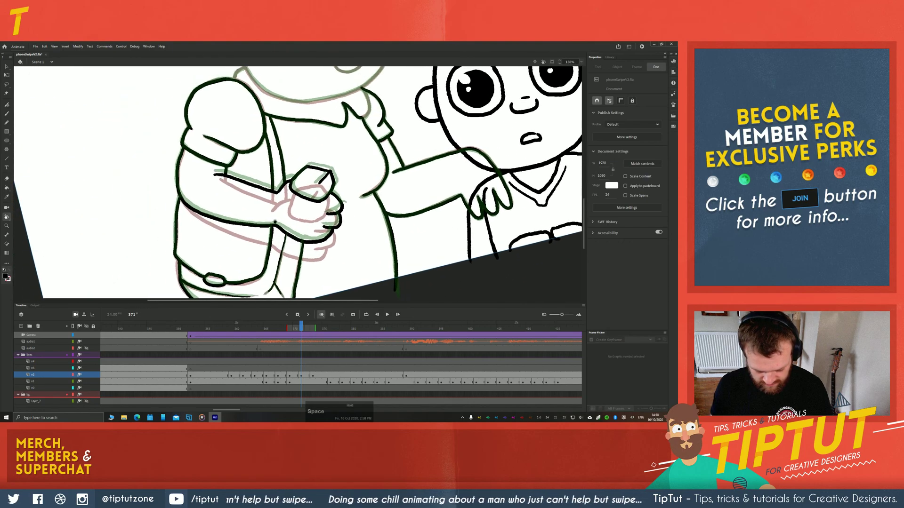
left_click_drag(180, 237, 180, 211)
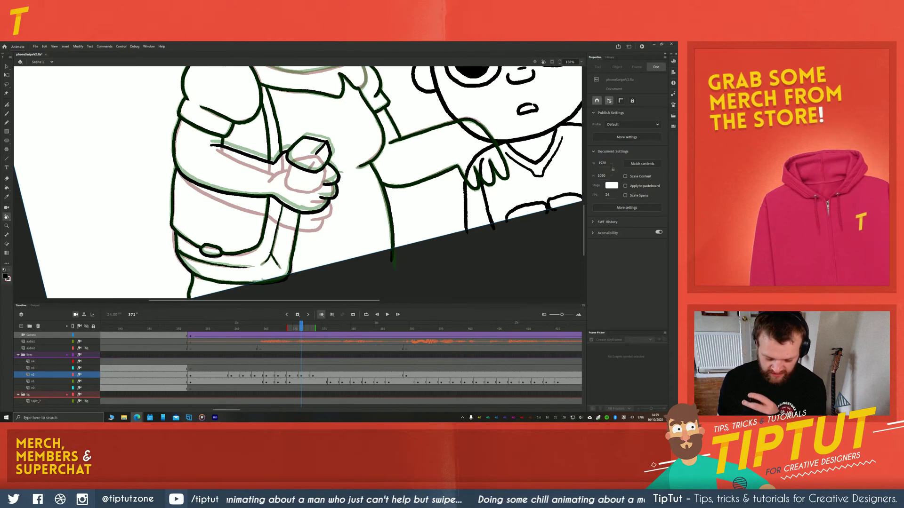
key("ctrl")
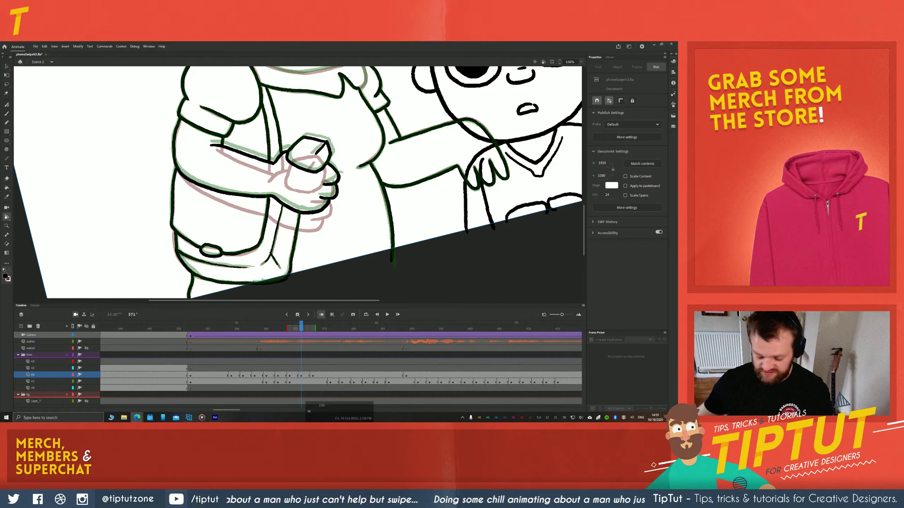
left_click(150, 170)
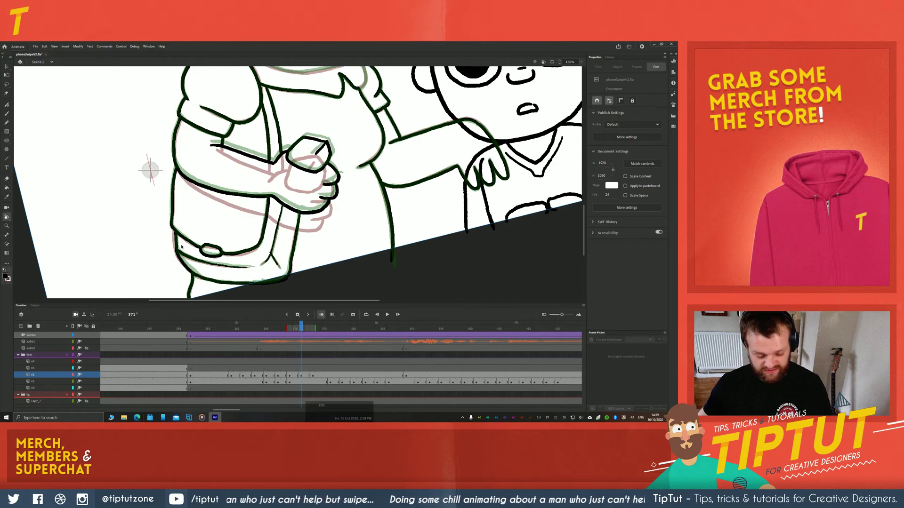
key("ctrl+equal")
key("ctrl+minus")
key("ctrl+equal")
key("ctrl+minus")
scroll(191, 262, "up", 1)
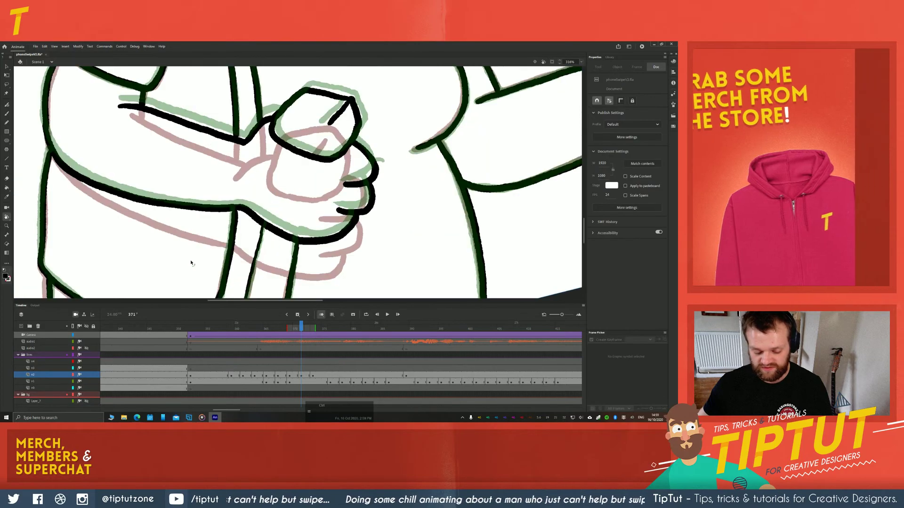
scroll(191, 258, "down", 1)
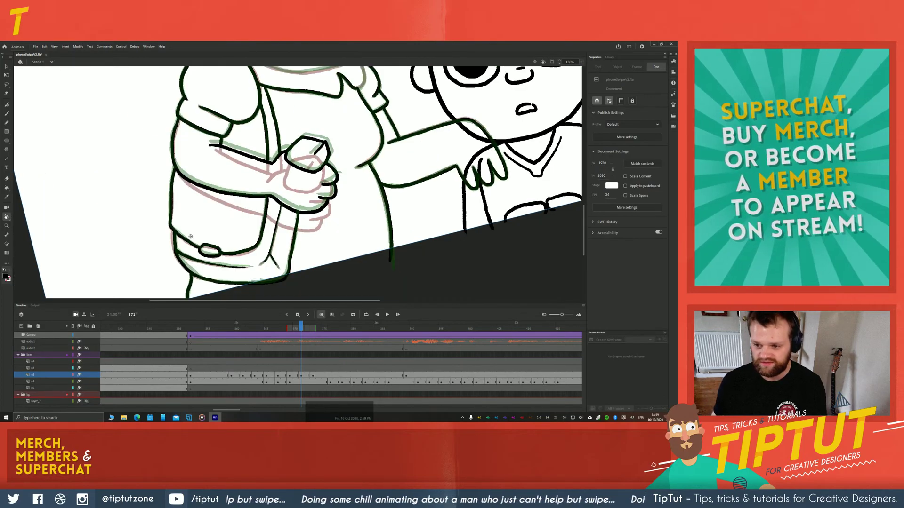
scroll(190, 236, "down", 1)
scroll(165, 202, "up", 1)
scroll(151, 178, "down", 1)
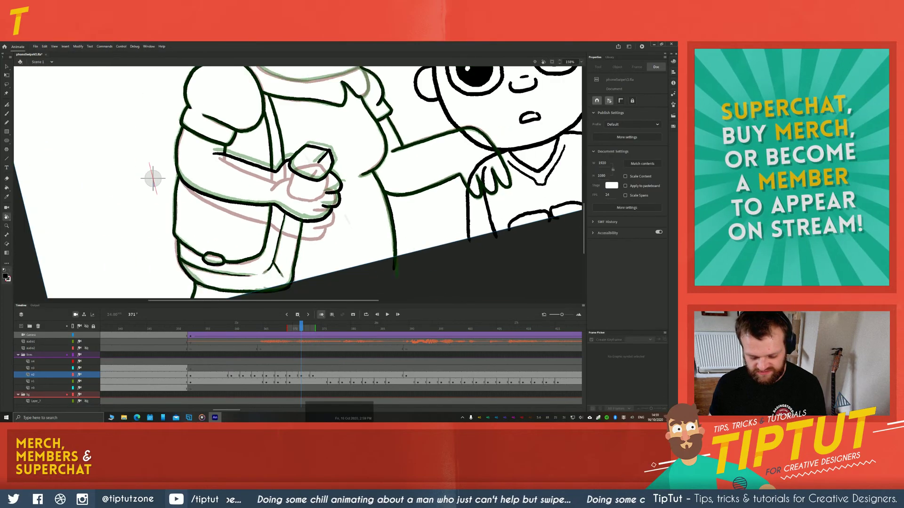
left_click(96, 201)
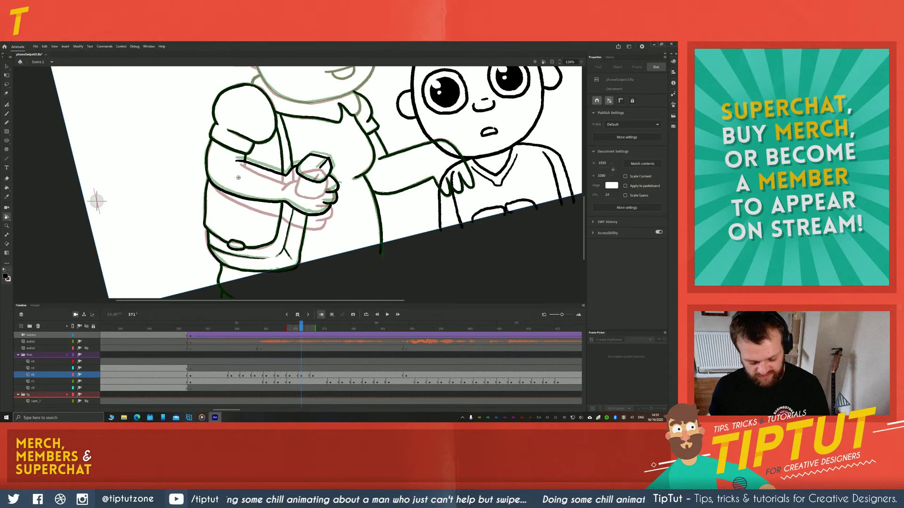
Ink the woman's sideburn curl and the outline of her ear, undoing and redrawing stray strokes
key("space")
mouse_move(250, 164)
left_mouse_down()
mouse_move(245, 196)
mouse_move(266, 329)
left_mouse_up()
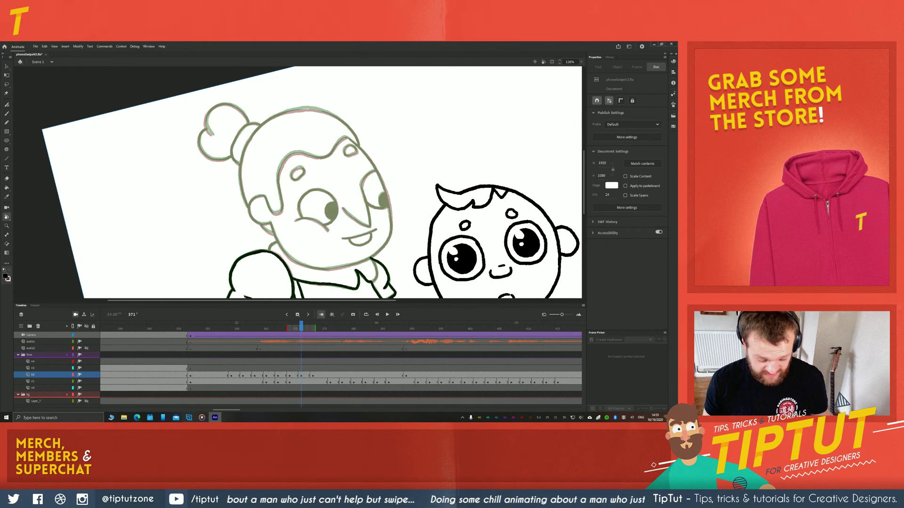
left_click_drag(50, 197, 234, 196)
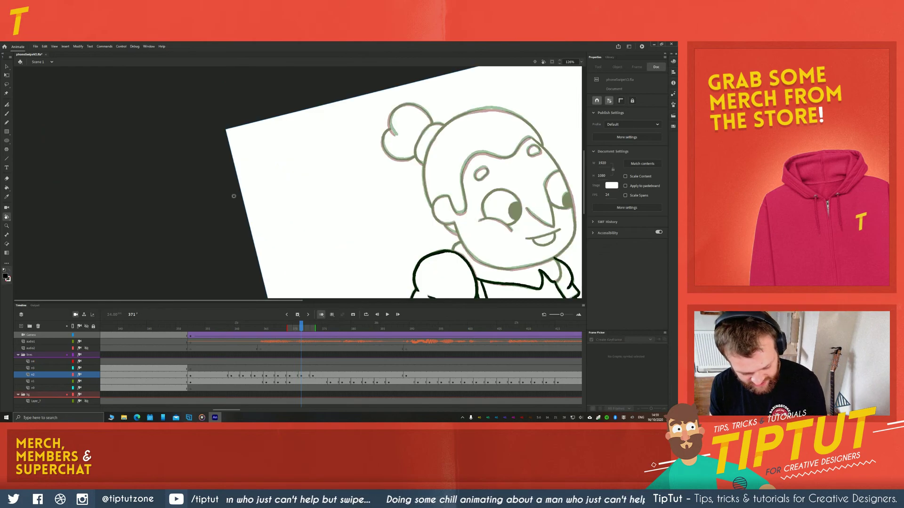
key("b")
left_click_drag(424, 195, 213, 184)
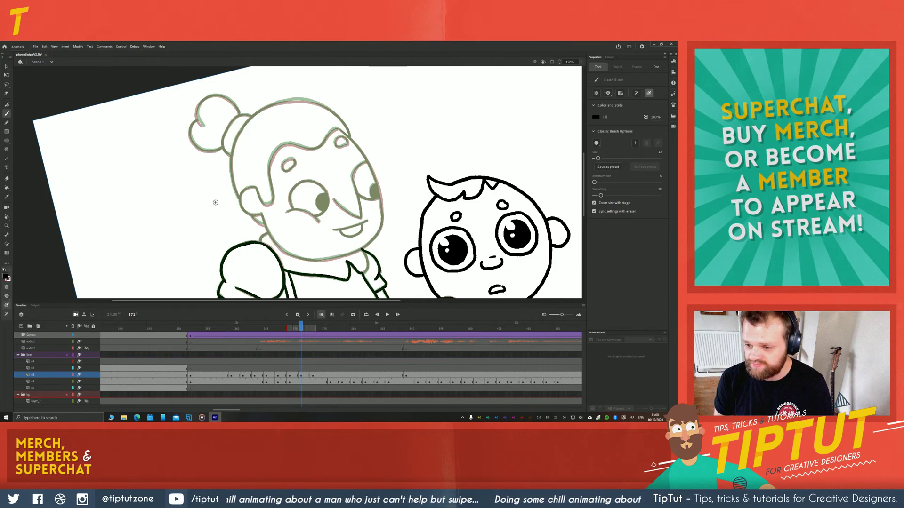
mouse_move(215, 189)
left_mouse_down()
mouse_move(183, 173)
mouse_move(213, 182)
mouse_move(233, 162)
mouse_move(293, 194)
left_mouse_up()
key("ctrl+z")
key("space")
mouse_move(293, 149)
left_mouse_down()
mouse_move(295, 195)
mouse_move(273, 178)
left_mouse_up()
key("ctrl+z")
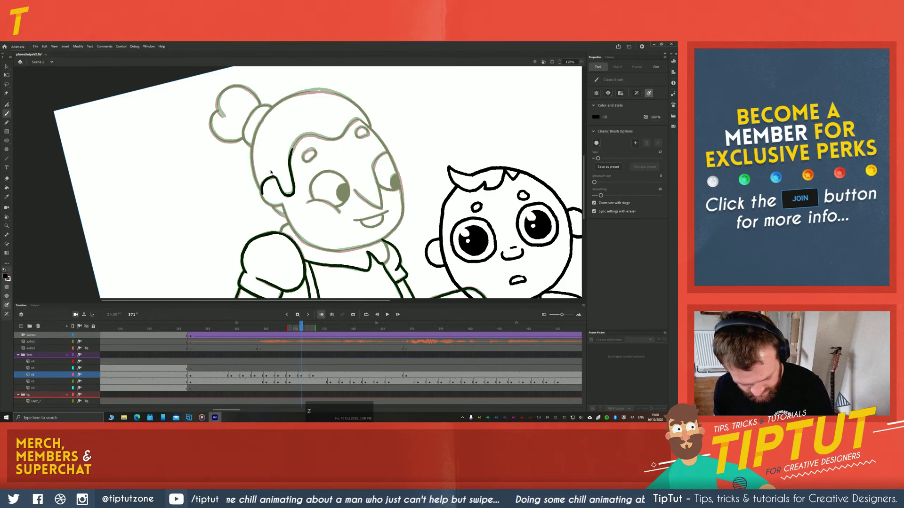
mouse_move(275, 178)
left_mouse_down()
mouse_move(262, 184)
mouse_move(262, 200)
mouse_move(282, 204)
left_mouse_up()
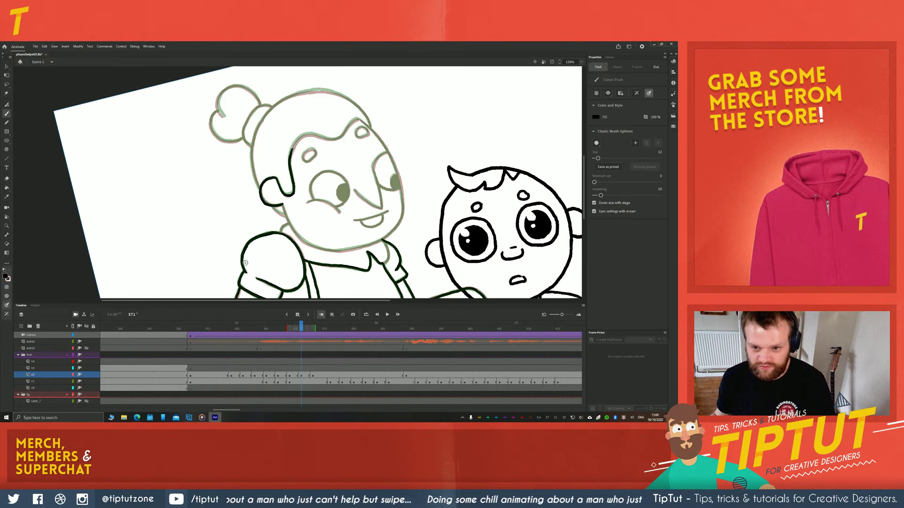
Ink the start of the woman's jaw below the ear, undoing the stroke that continues towards the chin
key("space")
left_click_drag(236, 229, 225, 206)
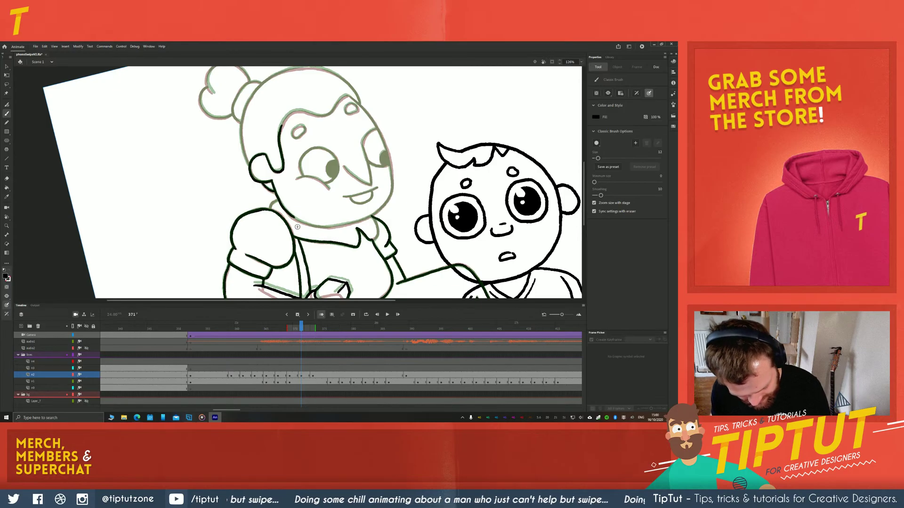
key("shift+h")
left_click_drag(216, 228, 262, 157)
key("space")
left_click_drag(263, 197, 232, 162)
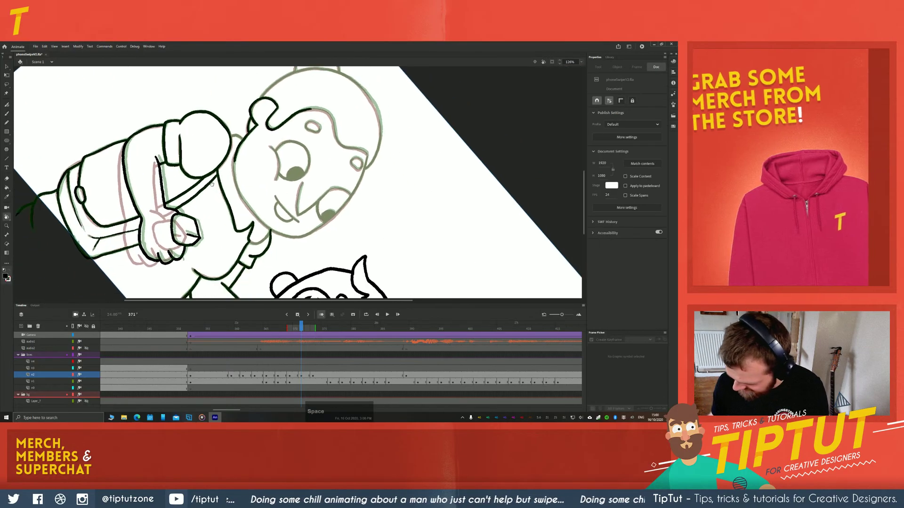
key("b")
key("b")
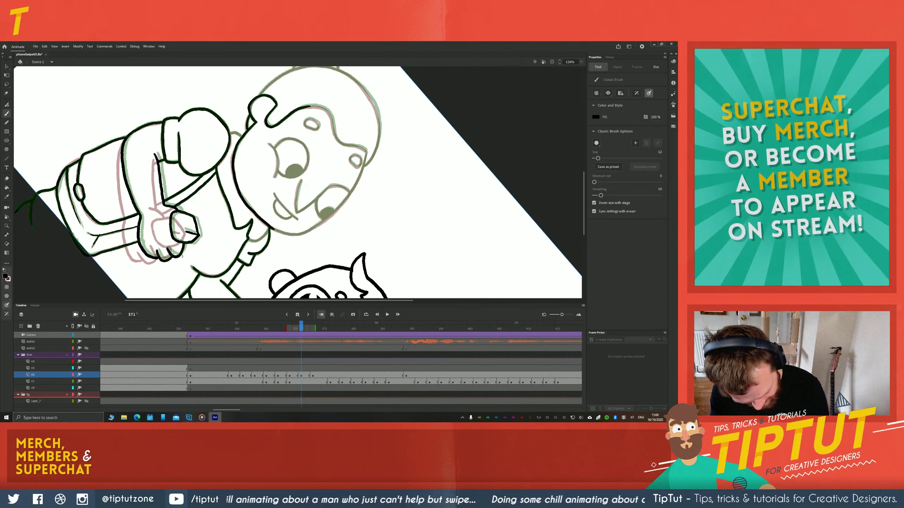
key("ctrl+z")
key("ctrl+z")
Ink the woman's jawline from below the ear down to the chin
scroll(233, 188, "up", 1)
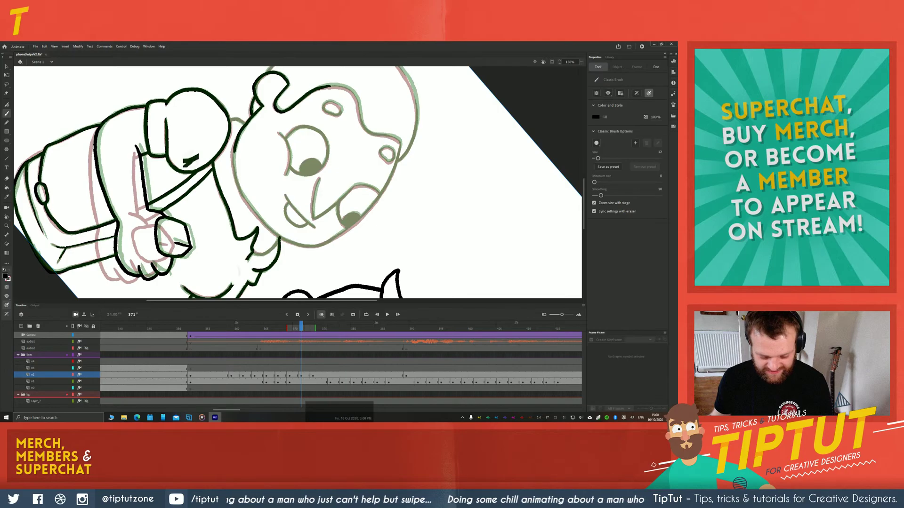
scroll(233, 188, "up", 1)
left_click_drag(233, 188, 256, 165)
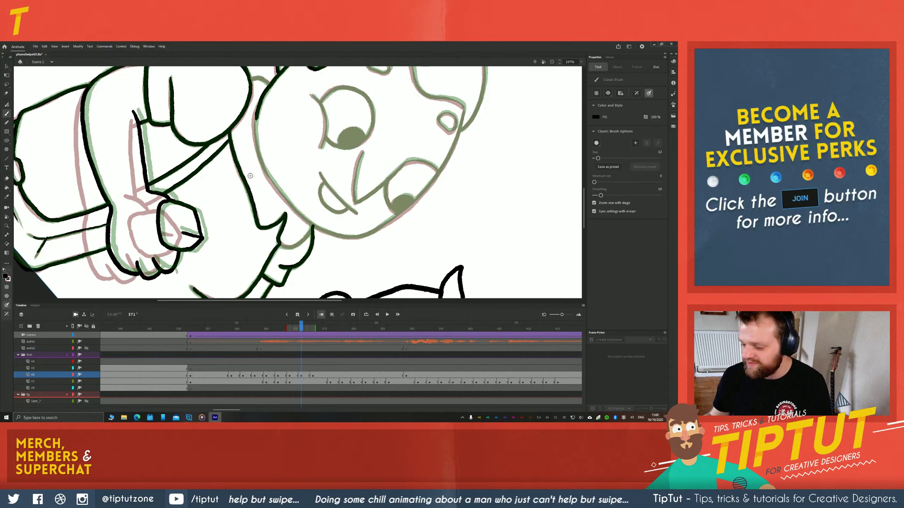
key("b")
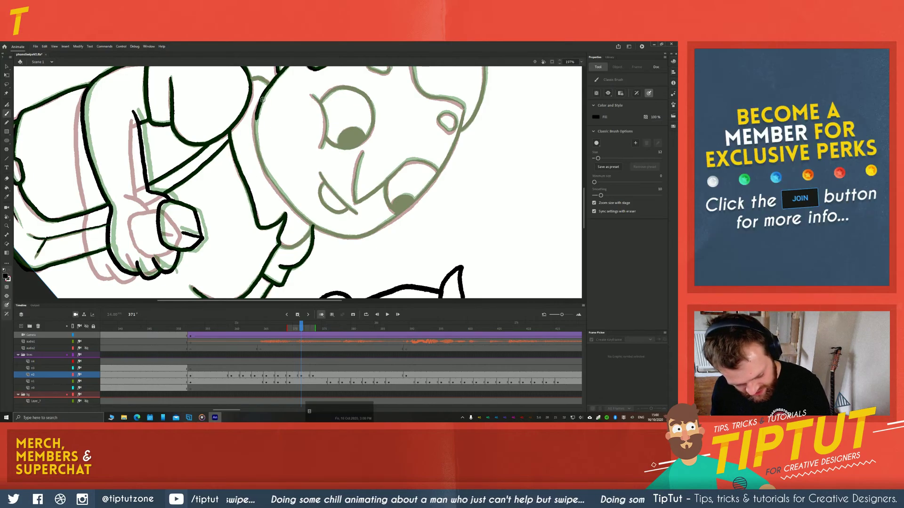
mouse_move(263, 96)
left_mouse_down()
mouse_move(255, 131)
mouse_move(267, 170)
mouse_move(322, 230)
left_mouse_up()
Ink the far side of the woman's face from the chin past the far eye up to the hairline
key("r")
mouse_move(223, 229)
left_mouse_down()
mouse_move(239, 163)
mouse_move(171, 119)
left_mouse_up()
key("space")
key("b")
left_click_drag(205, 175, 221, 218)
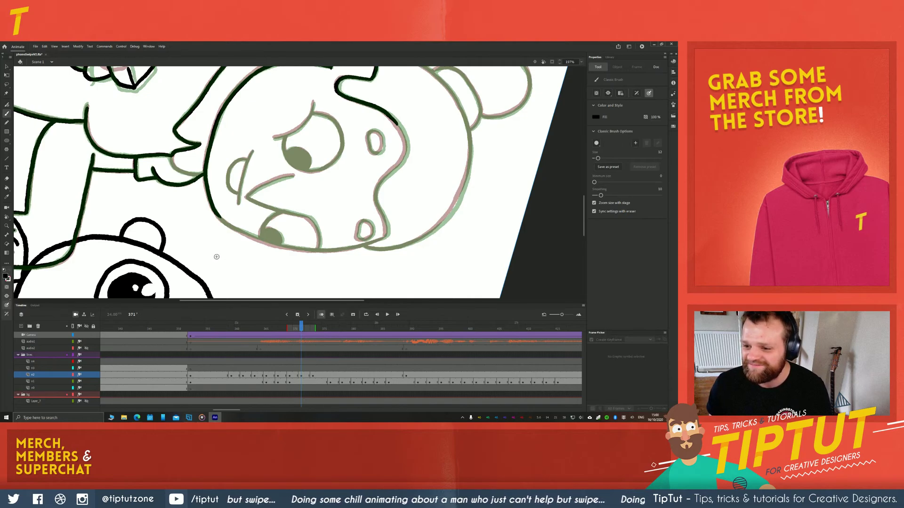
key("r")
mouse_move(205, 200)
left_mouse_down()
mouse_move(192, 213)
mouse_move(199, 202)
left_mouse_up()
key("b")
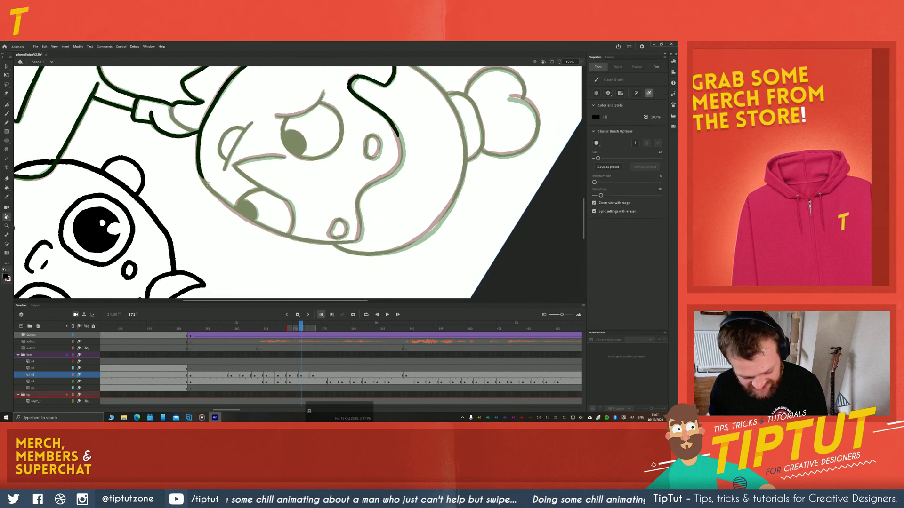
mouse_move(199, 170)
left_mouse_down()
mouse_move(215, 197)
mouse_move(288, 239)
left_mouse_up()
key("r")
mouse_move(187, 231)
left_mouse_down()
mouse_move(186, 195)
mouse_move(236, 231)
mouse_move(161, 209)
mouse_move(172, 203)
mouse_move(212, 212)
mouse_move(189, 198)
mouse_move(252, 227)
left_mouse_up()
key("b")
key("ctrl+z")
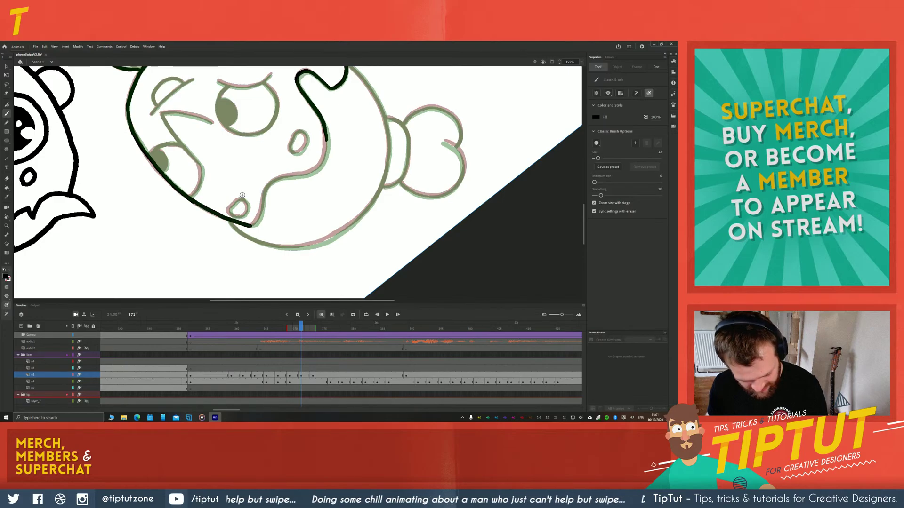
Ink the woman's wavy hairline from above the near eyebrow across the forehead to the face outline
key("r")
left_click_drag(174, 125, 263, 278)
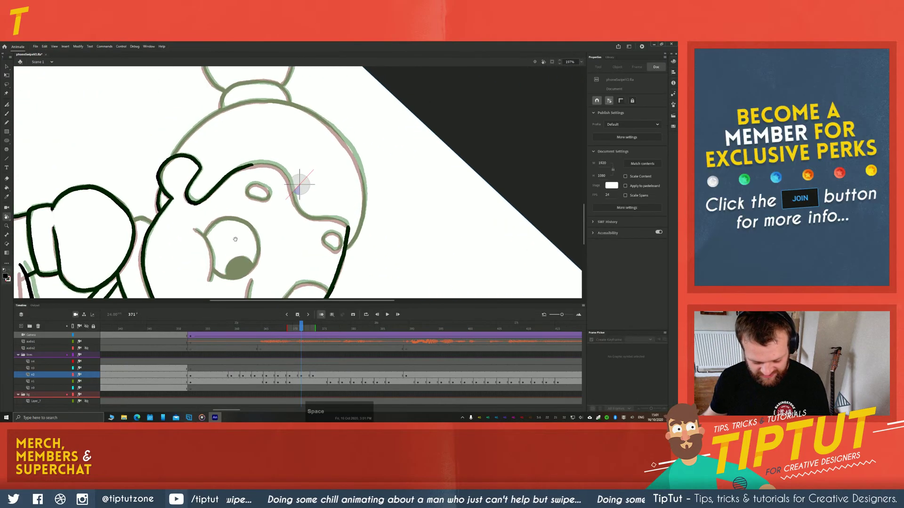
key("space")
left_click_drag(241, 211, 210, 177)
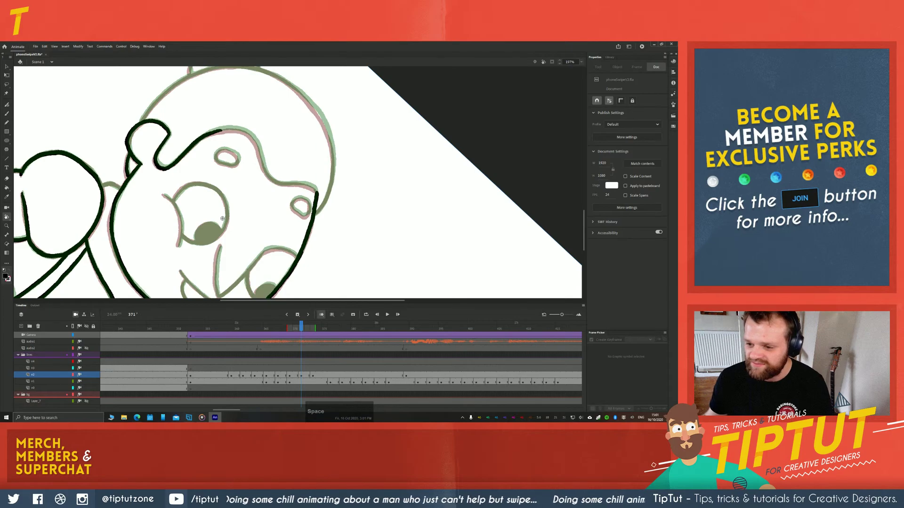
key("b")
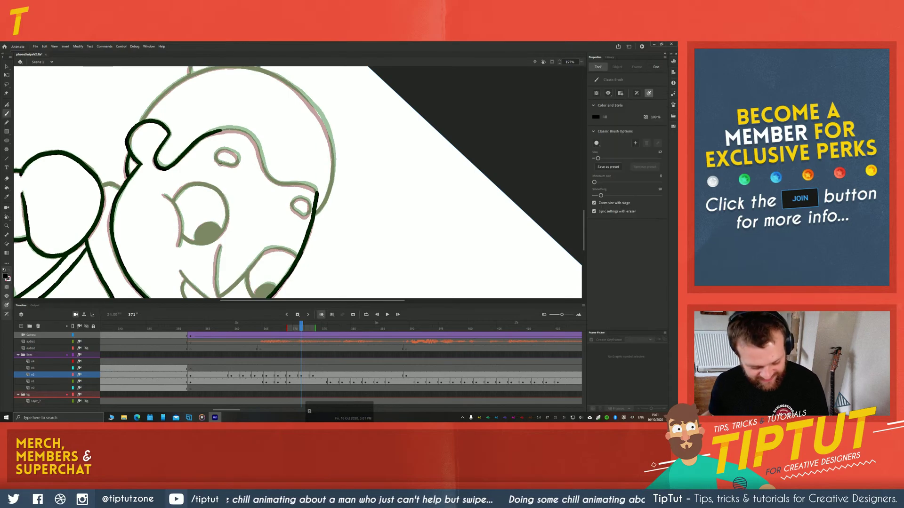
mouse_move(220, 131)
left_mouse_down()
mouse_move(242, 130)
mouse_move(260, 154)
left_mouse_up()
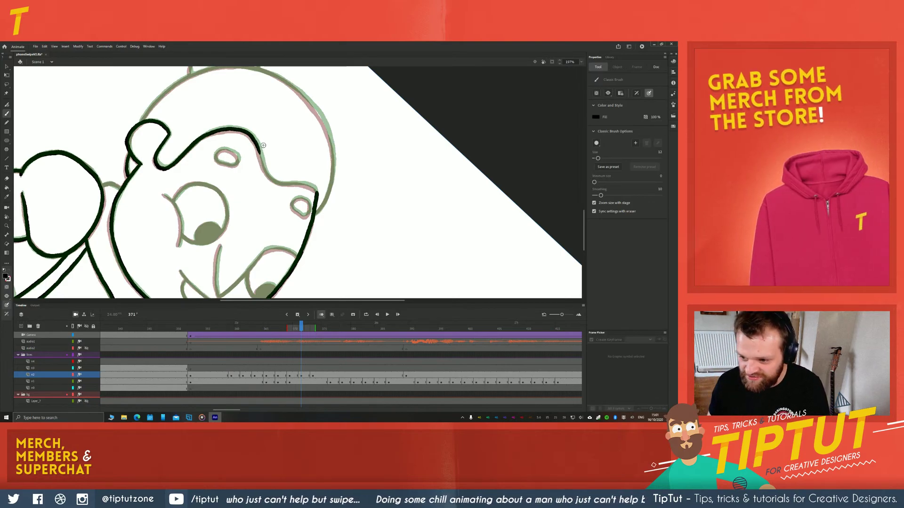
mouse_move(255, 142)
left_mouse_down()
mouse_move(274, 181)
mouse_move(317, 194)
left_mouse_up()
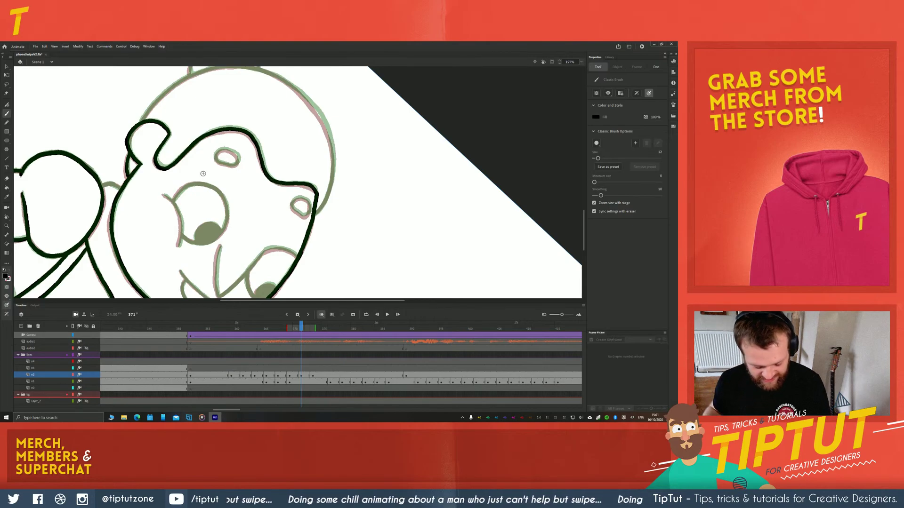
Undo the last eyebrow stroke, and ink the small oval outlines of the woman's near and far eyebrows
key("ctrl+z")
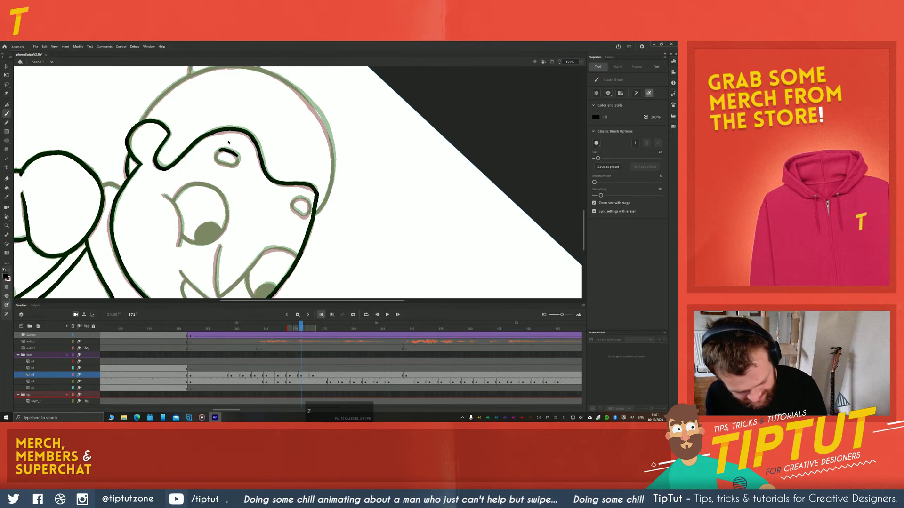
mouse_move(216, 153)
left_mouse_down()
mouse_move(225, 165)
mouse_move(240, 159)
left_mouse_up()
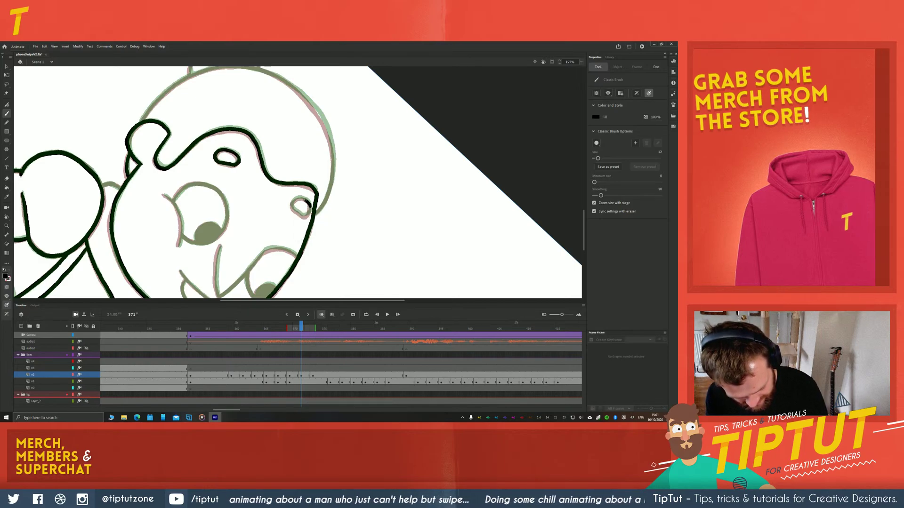
mouse_move(299, 200)
left_mouse_down()
mouse_move(302, 217)
mouse_move(312, 207)
left_mouse_up()
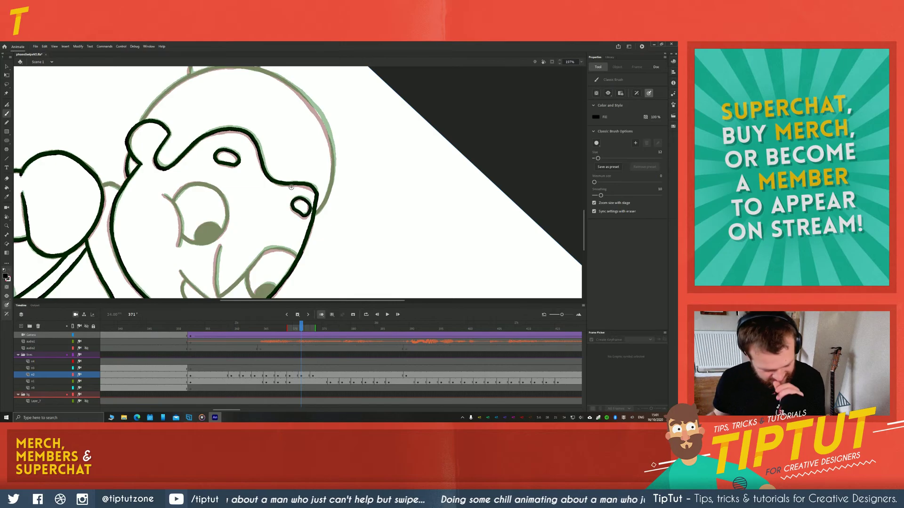
Ink the curved lower lid line beneath the woman's near eye, undoing the misplaced stroke
key("space")
mouse_move(170, 202)
left_mouse_down()
mouse_move(225, 171)
mouse_move(234, 214)
left_mouse_up()
mouse_move(230, 169)
left_mouse_down()
mouse_move(240, 155)
mouse_move(265, 154)
left_mouse_up()
key("ctrl+z")
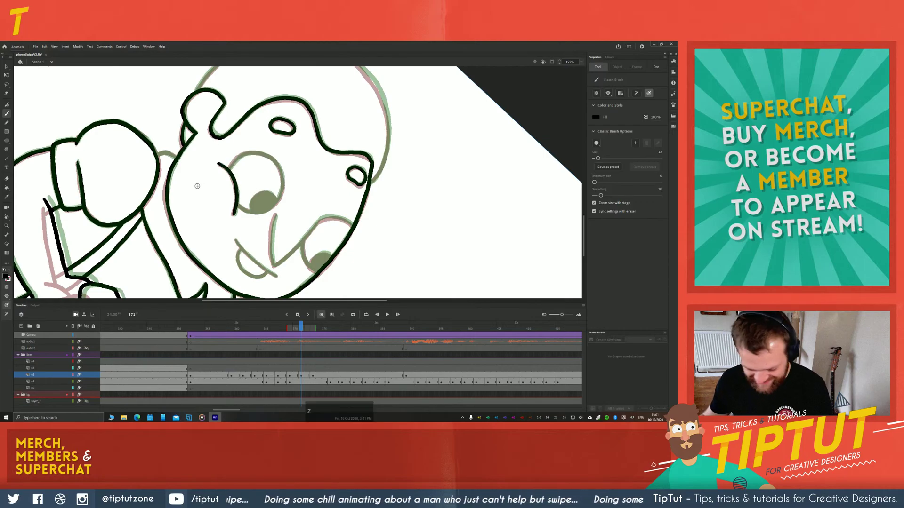
Ink the round outline and pupil of the woman's near eye, and fill the pupil black
key("space")
left_click_drag(306, 213, 239, 189)
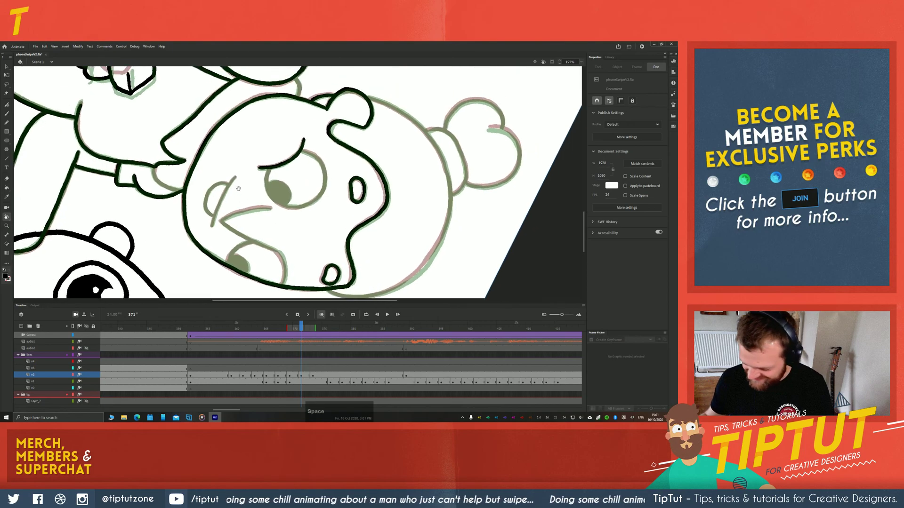
key("b")
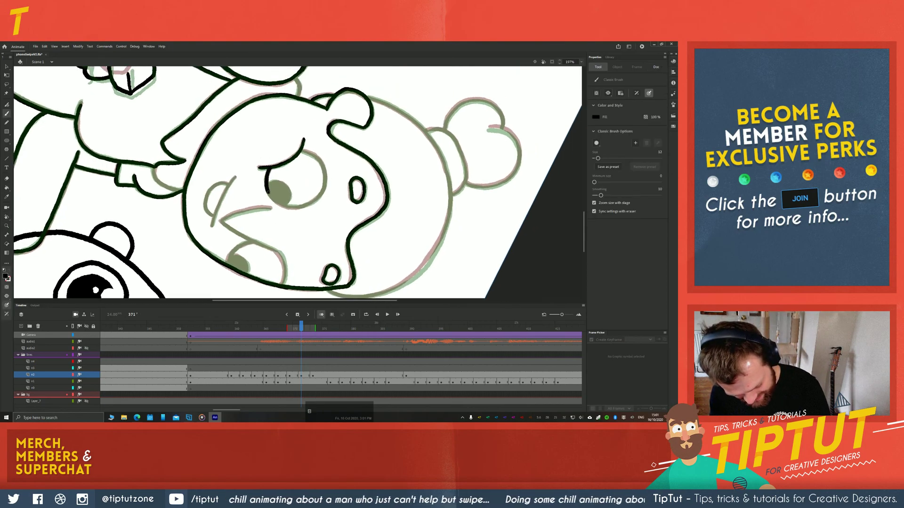
mouse_move(300, 149)
left_mouse_down()
mouse_move(322, 191)
mouse_move(312, 202)
mouse_move(272, 194)
left_mouse_up()
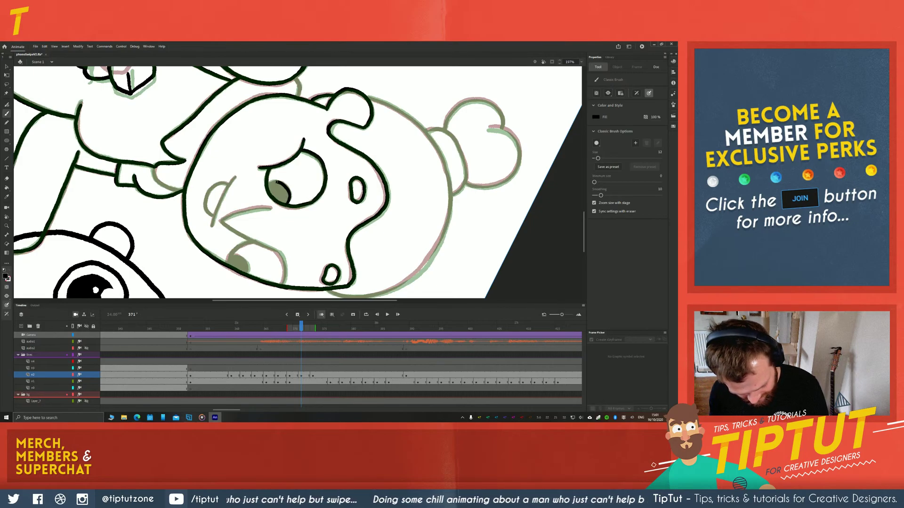
key("k")
left_click(280, 200)
key("b")
Ink the woman's far eye outline and her pointed nose between the eyes
key("space")
left_click_drag(207, 251, 229, 226)
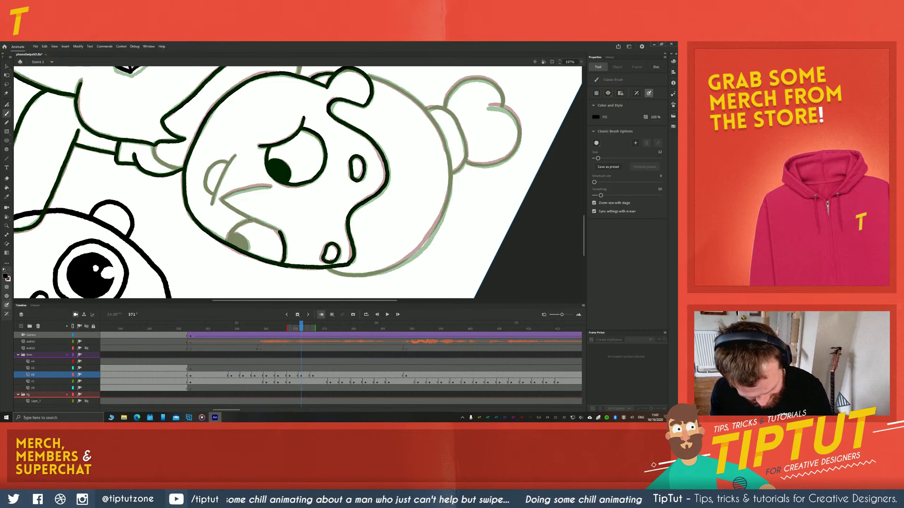
left_click_drag(278, 229, 230, 207)
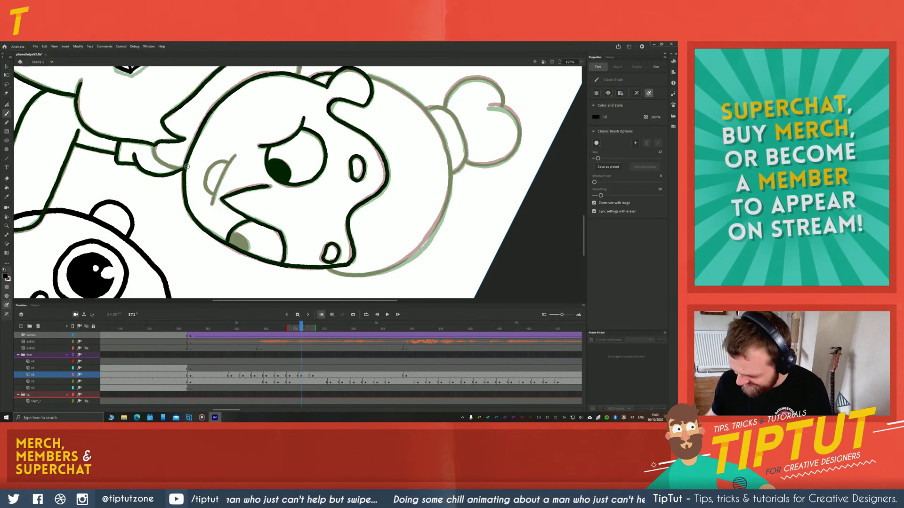
Ink the pupil of the woman's far eye and fill it solid black
key("r")
mouse_move(212, 154)
left_mouse_down()
mouse_move(204, 202)
mouse_move(299, 270)
left_mouse_up()
key("space")
mouse_move(311, 231)
left_mouse_down()
mouse_move(282, 193)
mouse_move(309, 217)
left_mouse_up()
key("b")
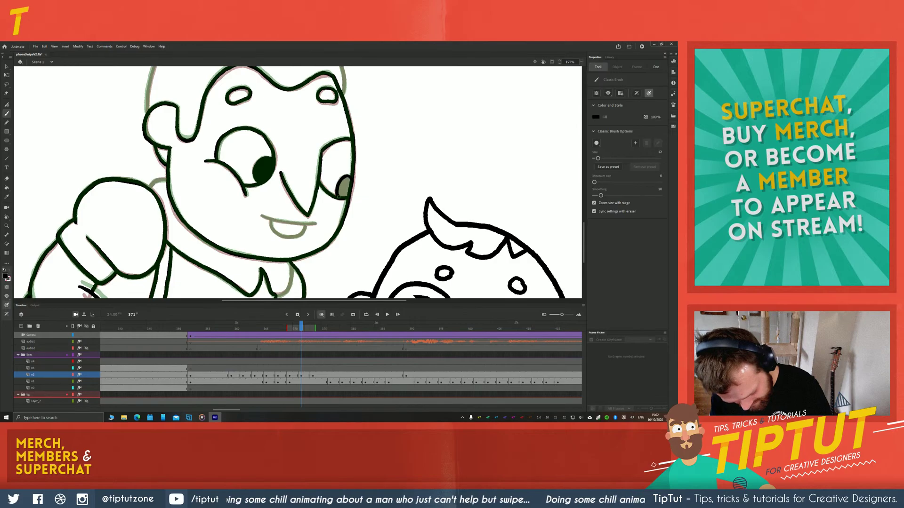
left_click_drag(346, 180, 343, 187)
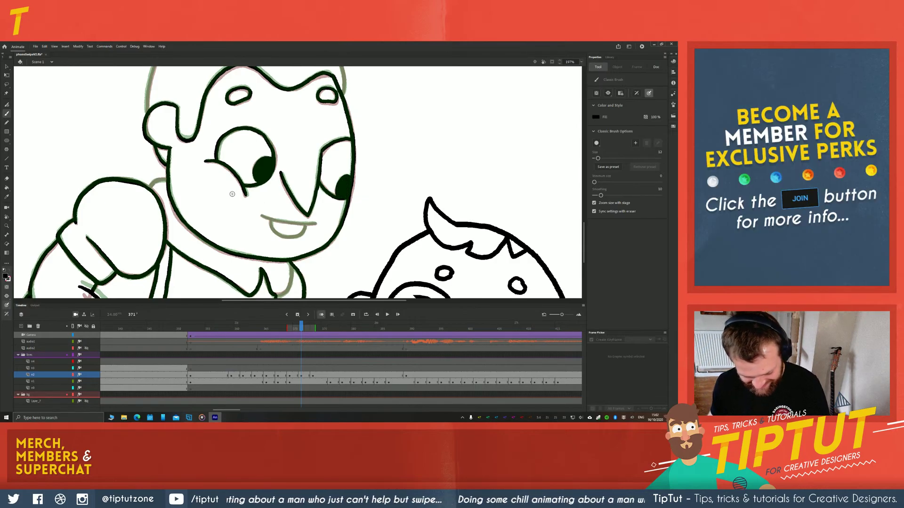
Ink the woman's smile line and try a stroke for the lower lip, undoing the lip stroke
key("space")
left_click_drag(216, 160, 214, 151)
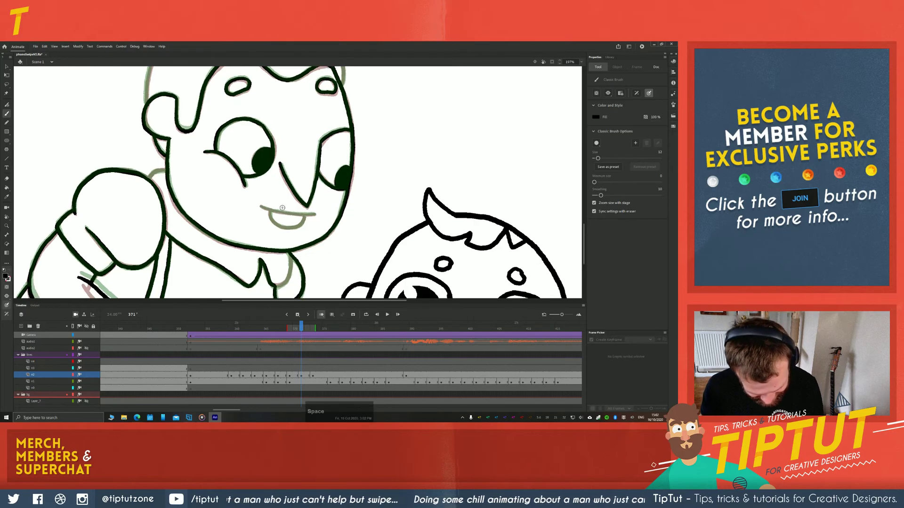
left_click_drag(260, 207, 284, 213)
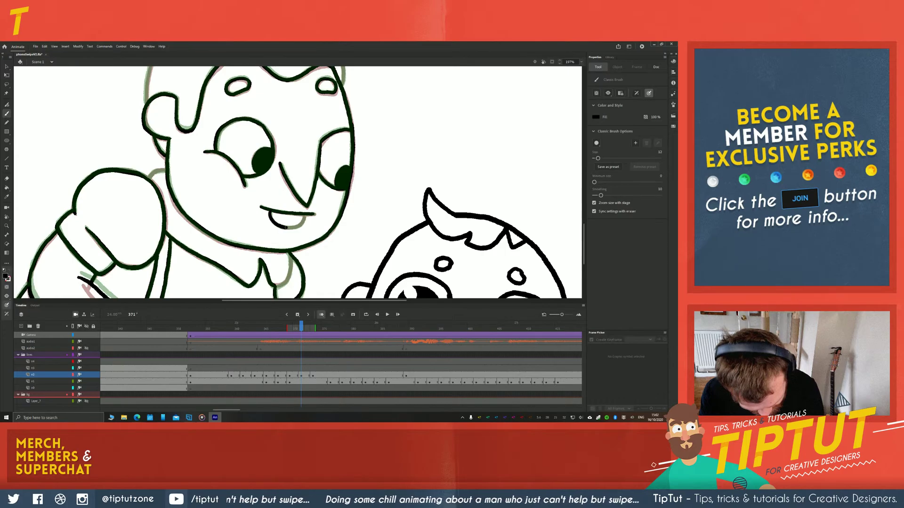
key("ctrl+z")
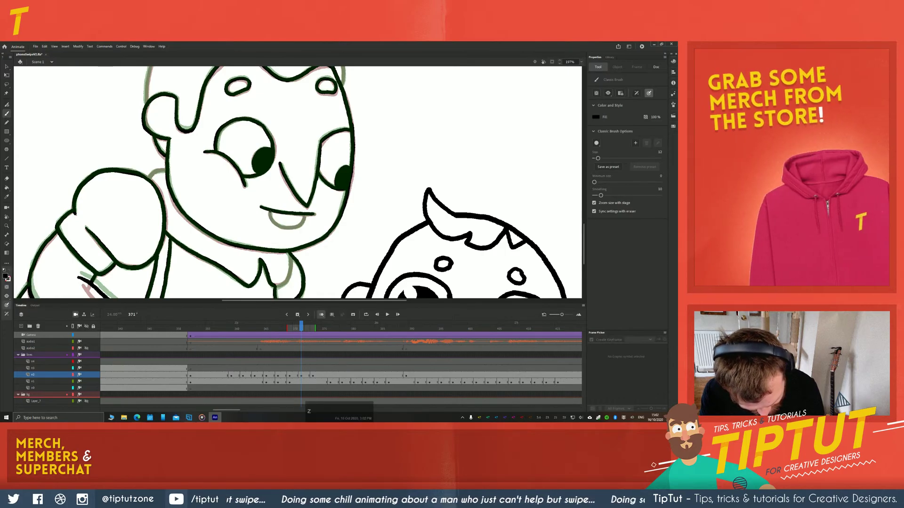
Ink the woman's lower lip, the back of her neck above the shoulder and the far side of her collar
left_click_drag(135, 183, 250, 168)
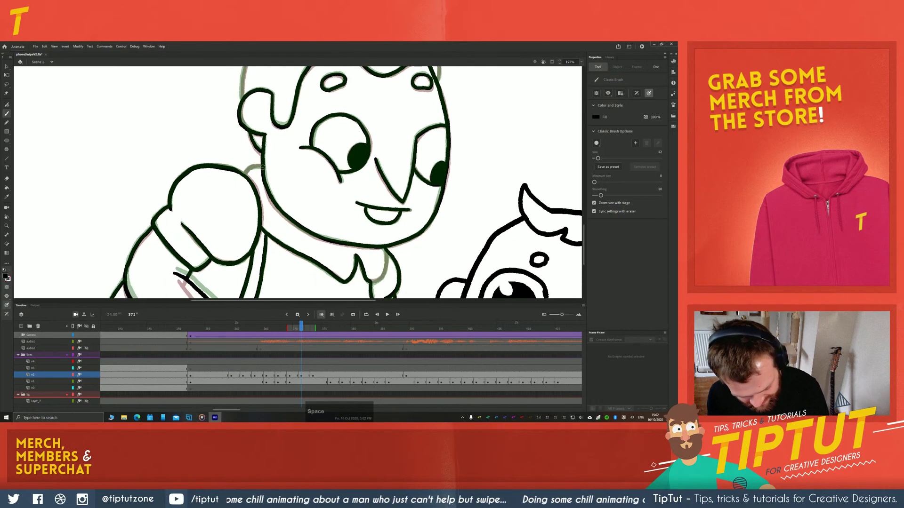
left_click_drag(382, 254, 383, 220)
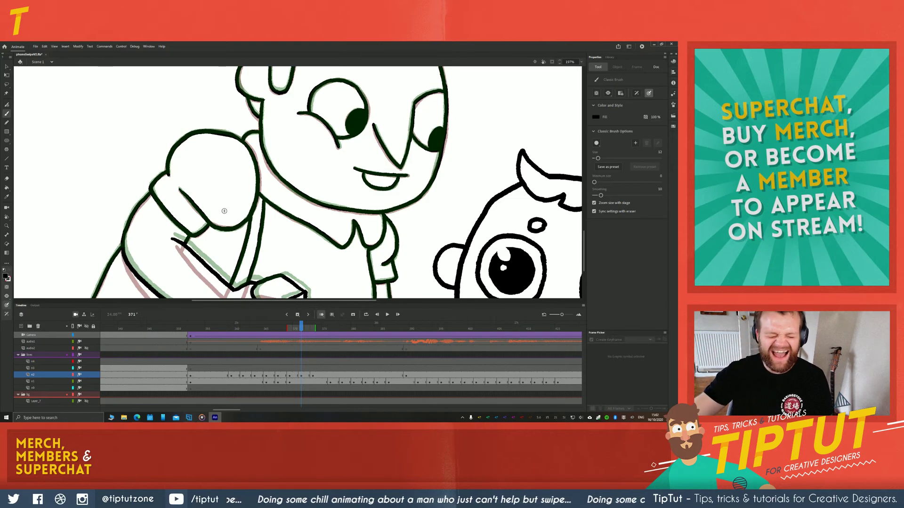
Ink the far side of the woman's head outline from the end of the hairline up towards the crown
key("space")
mouse_move(152, 148)
left_mouse_down()
mouse_move(160, 136)
mouse_move(164, 149)
left_mouse_up()
left_click_drag(142, 229, 152, 187)
left_click_drag(200, 145, 174, 251)
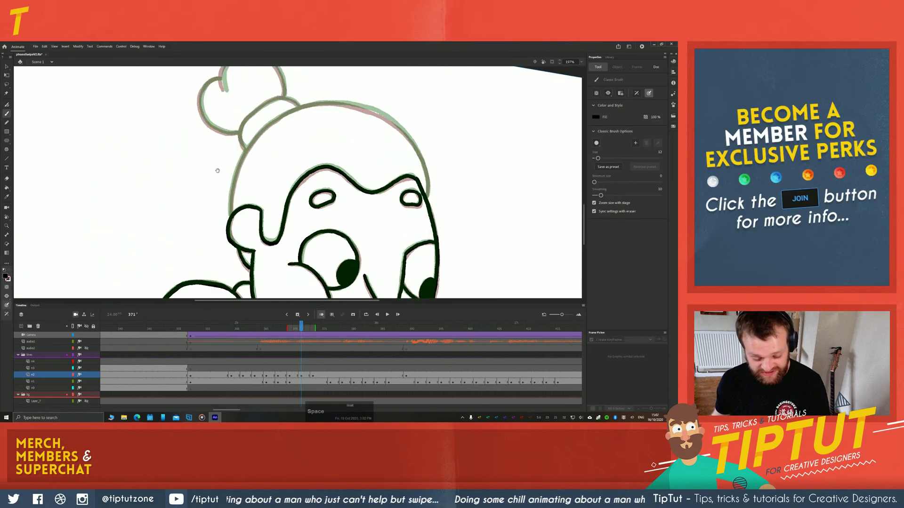
left_click_drag(218, 170, 255, 206)
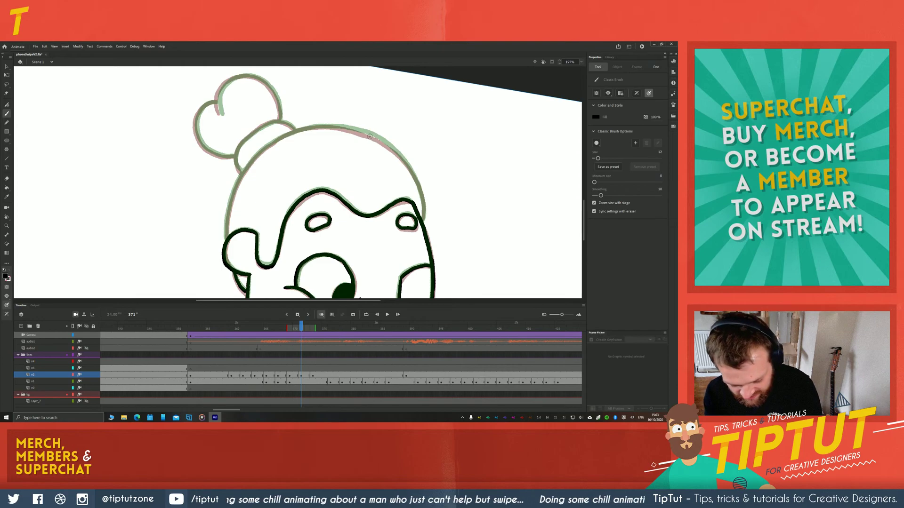
mouse_move(370, 136)
left_mouse_down()
mouse_move(410, 170)
mouse_move(424, 220)
left_mouse_up()
Continue the woman's head outline over the crown to the base of the hair bun
key("shift+space")
mouse_move(194, 215)
left_mouse_down()
mouse_move(234, 137)
mouse_move(303, 182)
mouse_move(276, 161)
left_mouse_up()
key("b")
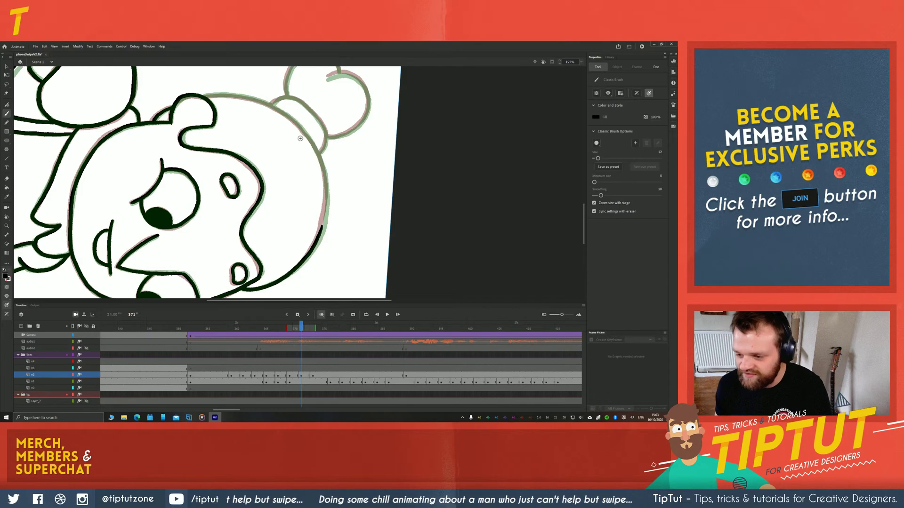
mouse_move(300, 126)
left_mouse_down()
mouse_move(323, 168)
mouse_move(321, 234)
left_mouse_up()
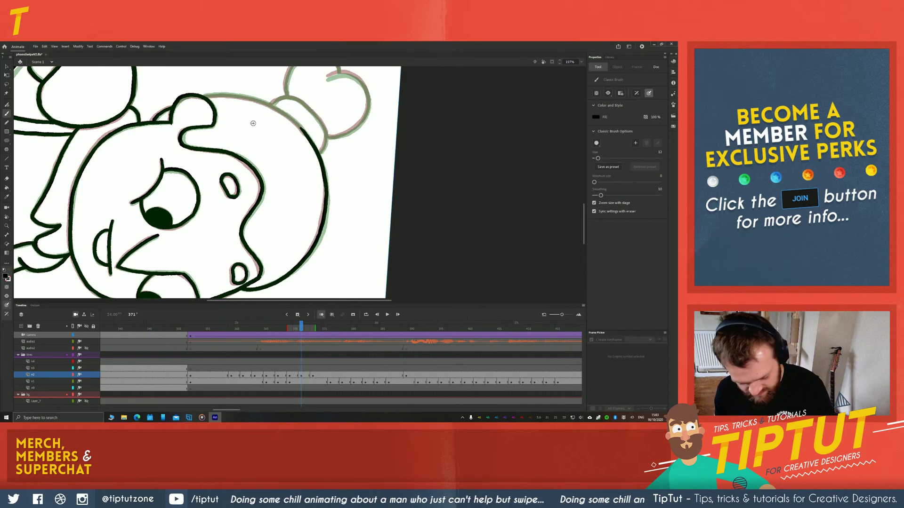
Ink the back of the woman's head from the hair bun down to the ear
key("shift+space")
left_click_drag(221, 153, 254, 187)
key("space")
key("b")
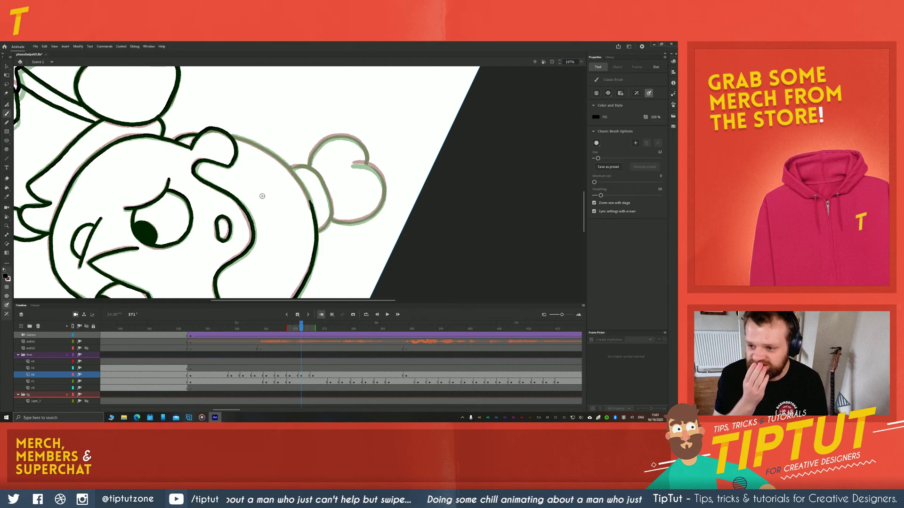
mouse_move(230, 134)
left_mouse_down()
mouse_move(286, 167)
mouse_move(312, 210)
mouse_move(314, 238)
left_mouse_up()
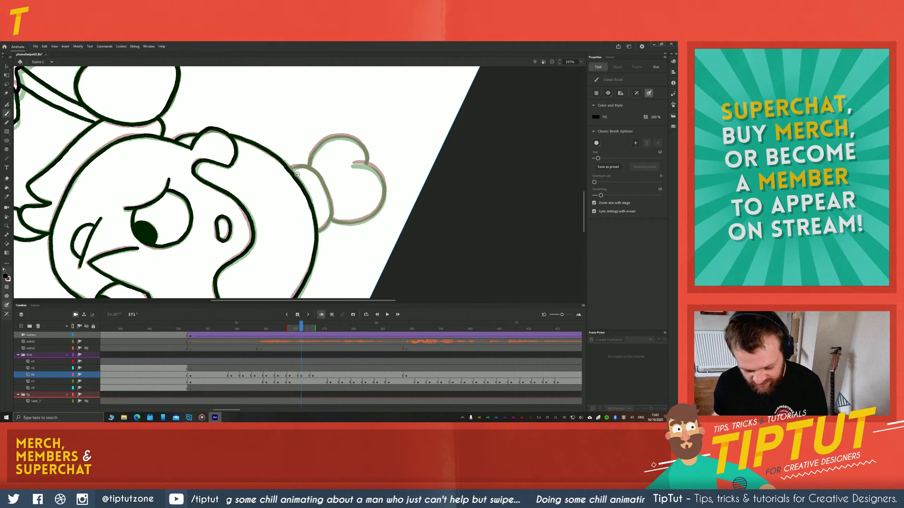
Ink the hair band and the two-lobed bun at the back of the woman's head
mouse_move(296, 167)
left_mouse_down()
mouse_move(315, 172)
mouse_move(329, 197)
mouse_move(330, 222)
mouse_move(318, 230)
left_mouse_up()
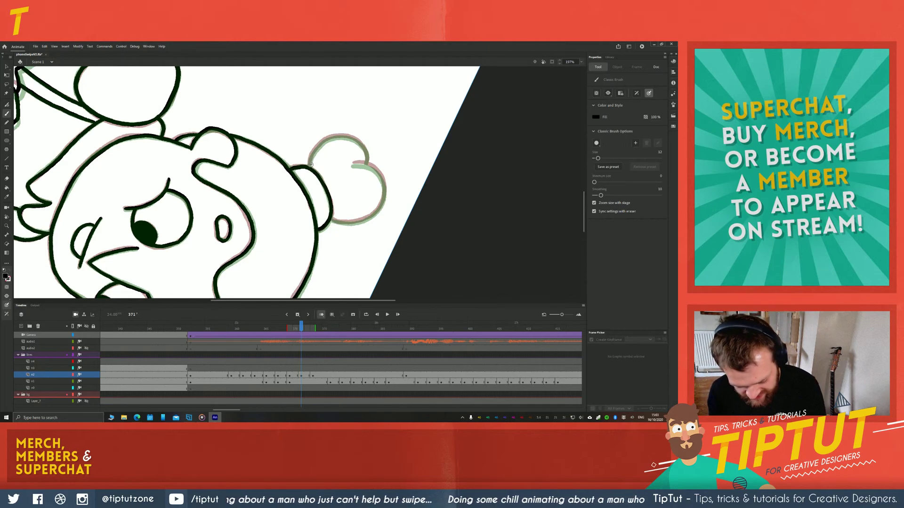
mouse_move(309, 162)
left_mouse_down()
mouse_move(343, 134)
mouse_move(363, 148)
mouse_move(368, 166)
mouse_move(359, 163)
mouse_move(376, 173)
mouse_move(387, 203)
mouse_move(333, 218)
mouse_move(341, 222)
mouse_move(366, 216)
mouse_move(386, 193)
left_mouse_up()
Fit the upright stage in view and play the animation repeatedly from before the woman's movement to review the inked frames
key("r")
left_click_drag(127, 164, 285, 244)
left_click_drag(229, 243, 91, 175)
scroll(91, 175, "down", 4)
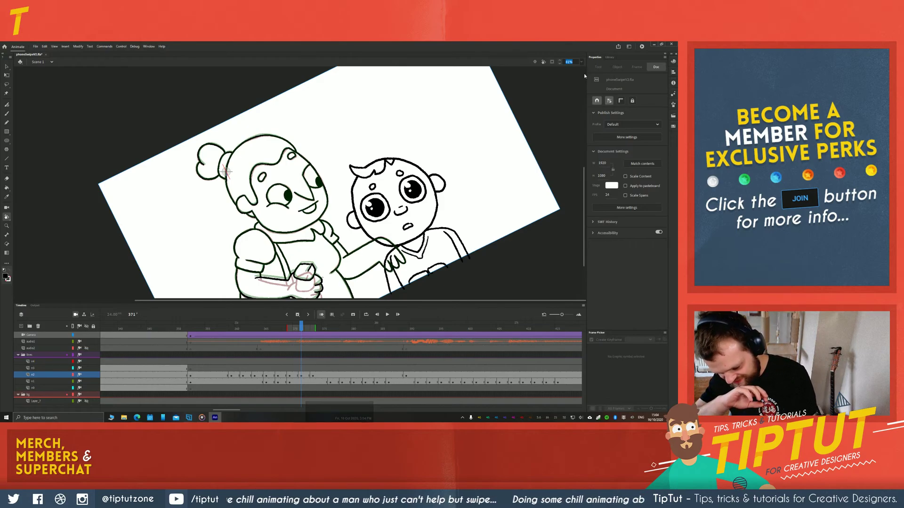
left_click(535, 62)
left_click(243, 361)
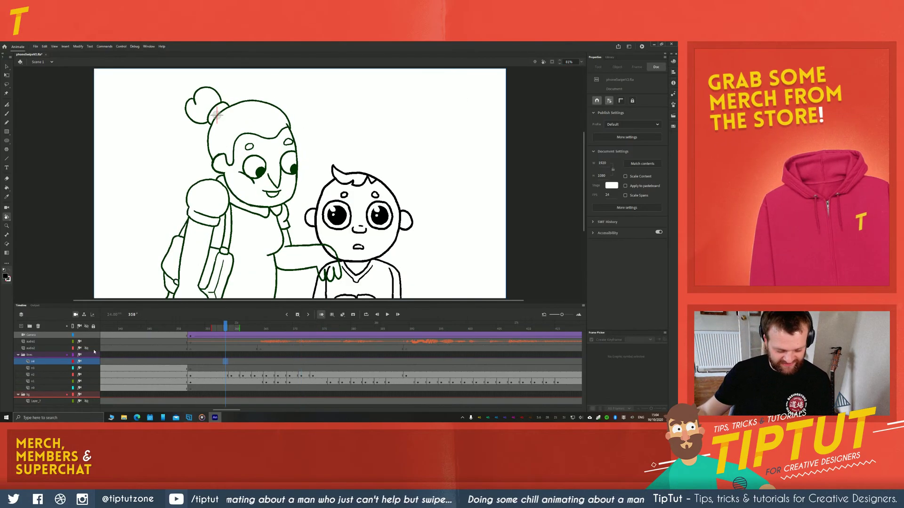
key("Return")
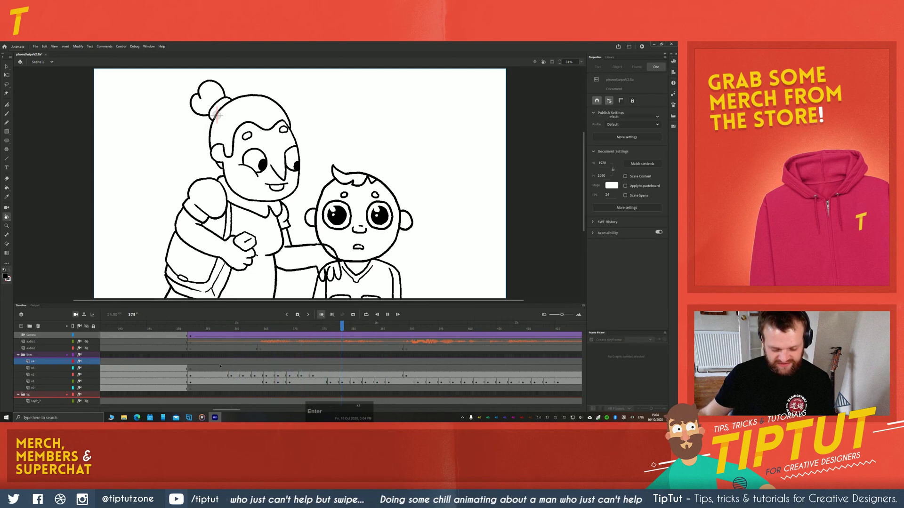
left_click(205, 370)
key("Return")
left_click(214, 375)
key("Return")
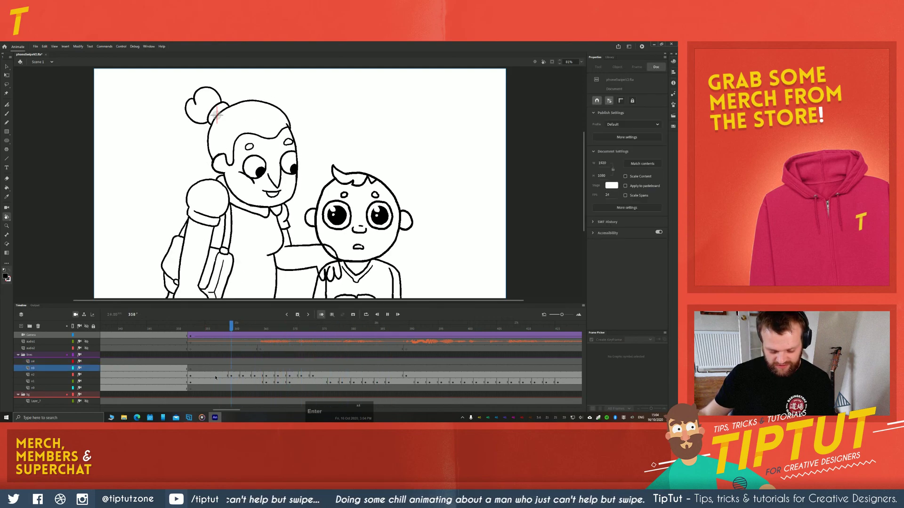
key("Return")
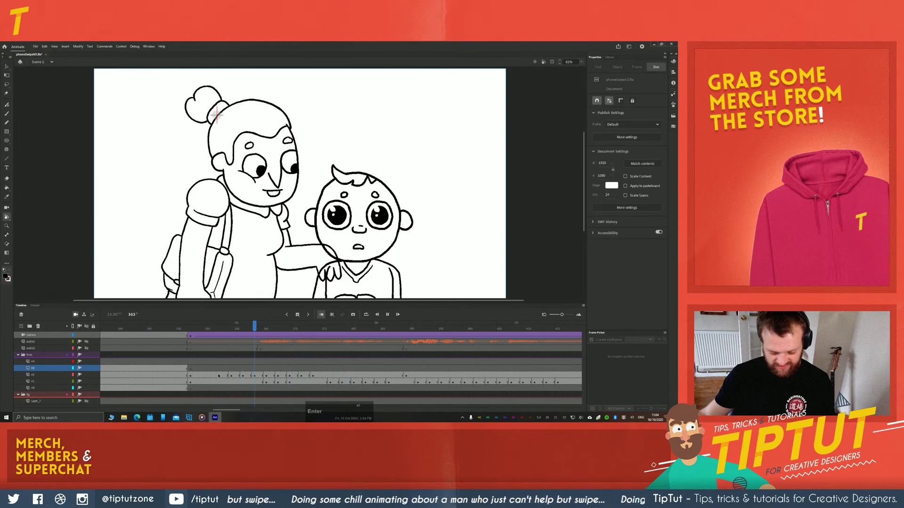
key("Return")
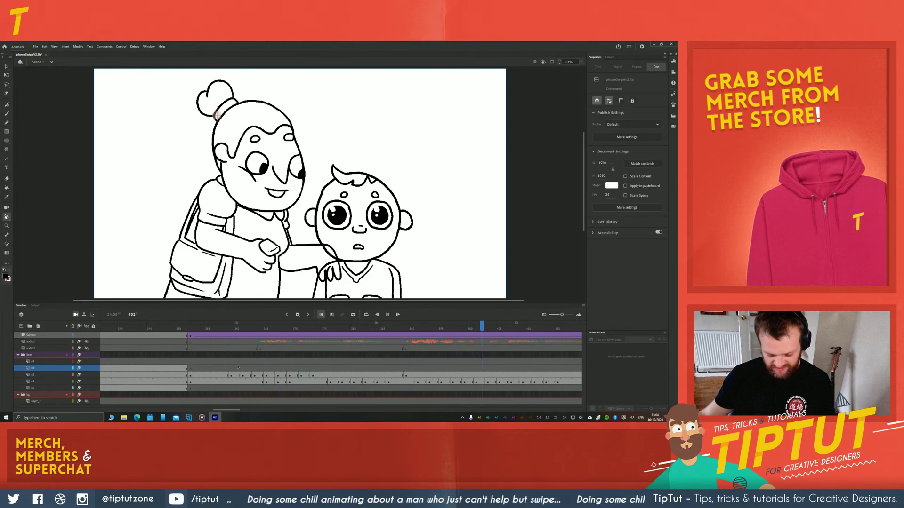
Insert a keyframe at frame 387 on the woman's layer, shortly before her next pose
left_click(394, 377)
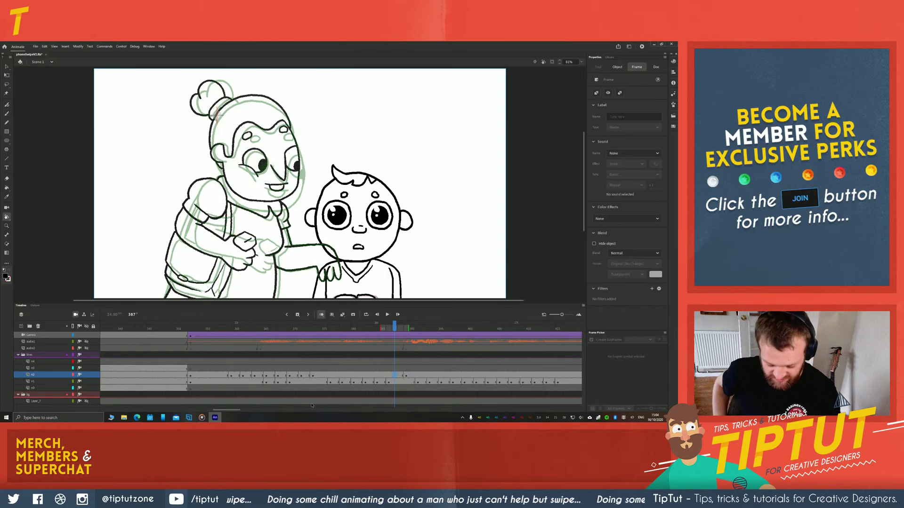
mouse_move(172, 156)
left_mouse_down()
mouse_move(160, 167)
mouse_move(174, 169)
mouse_move(147, 186)
left_mouse_up()
key("b")
key("ctrl+z")
left_click(390, 375)
key("F6")
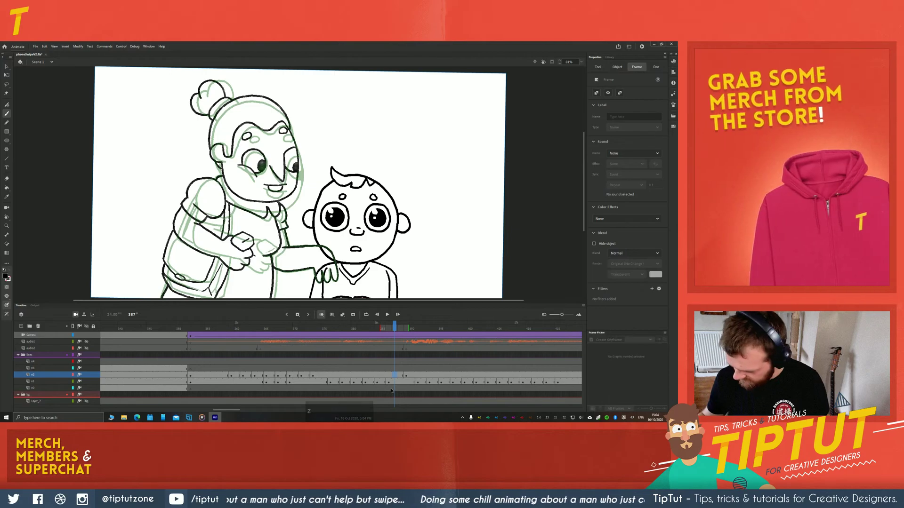
left_click_drag(406, 377, 396, 378)
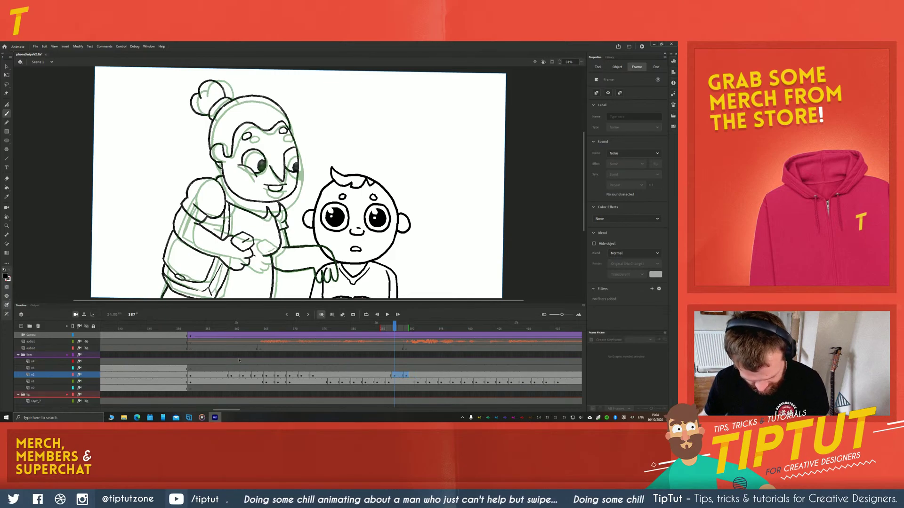
Shift the run of the boy's keyframes leading up to frame 387 one frame later, and return to the woman's layer
mouse_move(388, 382)
left_mouse_down()
mouse_move(331, 383)
mouse_move(341, 383)
left_mouse_up()
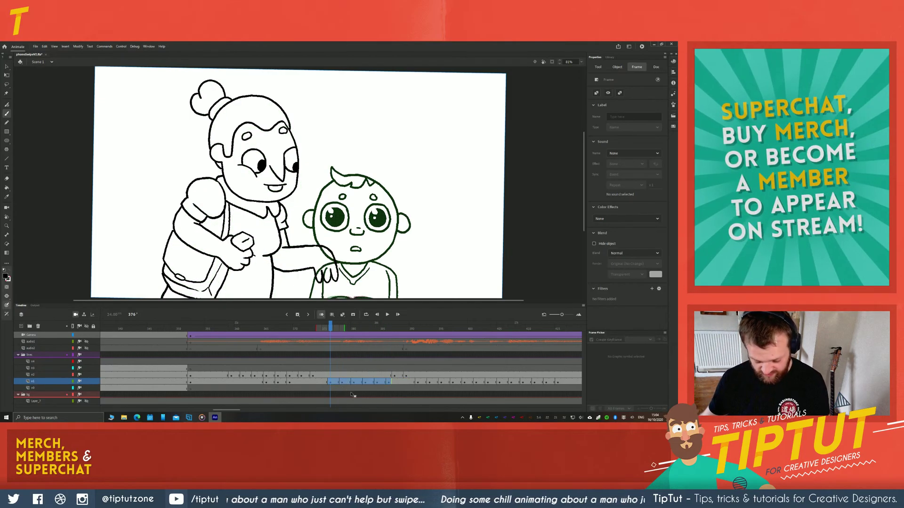
left_click_drag(345, 405, 343, 405)
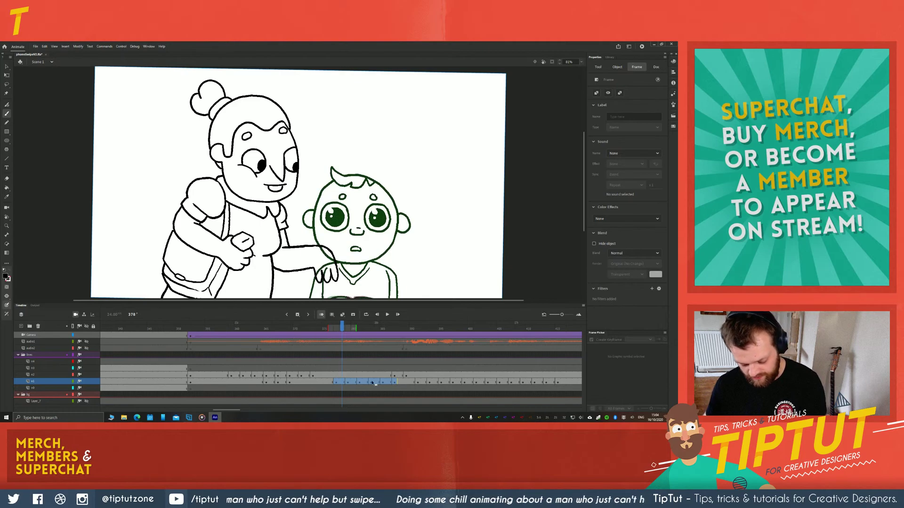
left_click(393, 375)
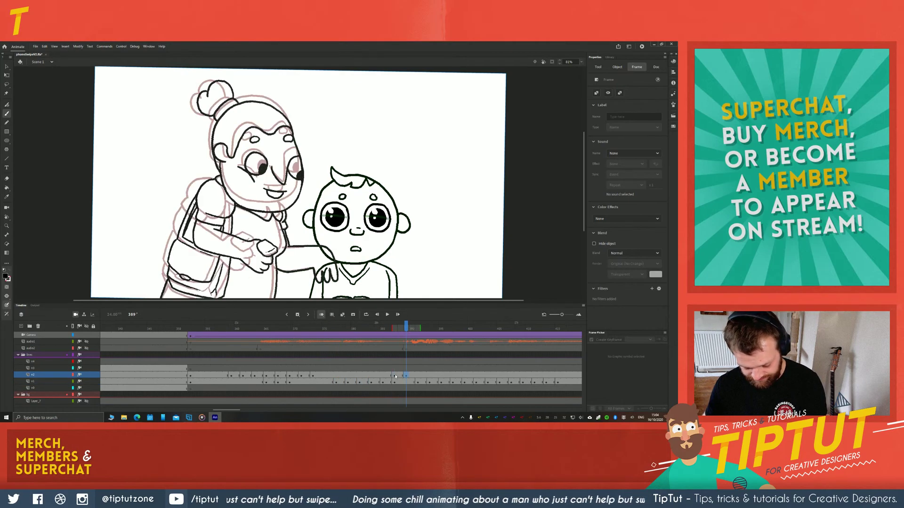
Insert a blank keyframe at frame 387 on the woman's layer and ink the curved lower lid of her near eye
key("F7")
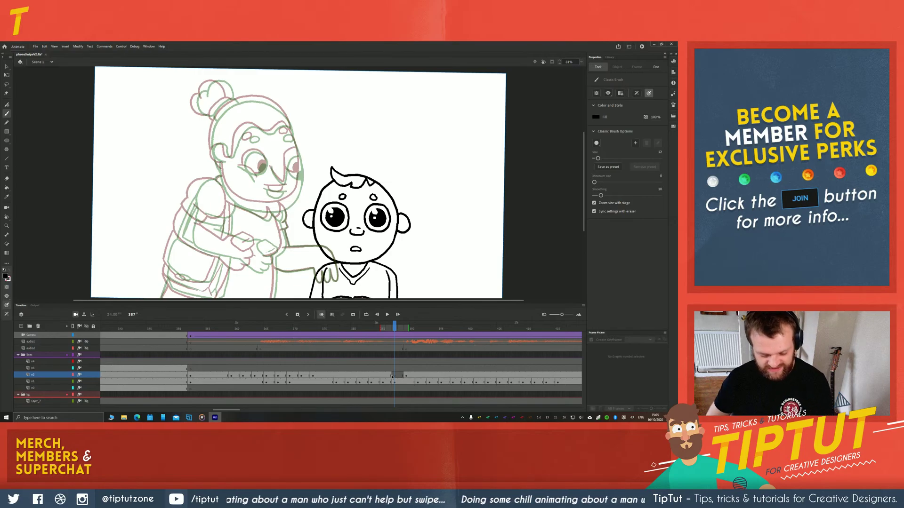
scroll(201, 130, "up", 2)
left_click_drag(201, 129, 251, 171)
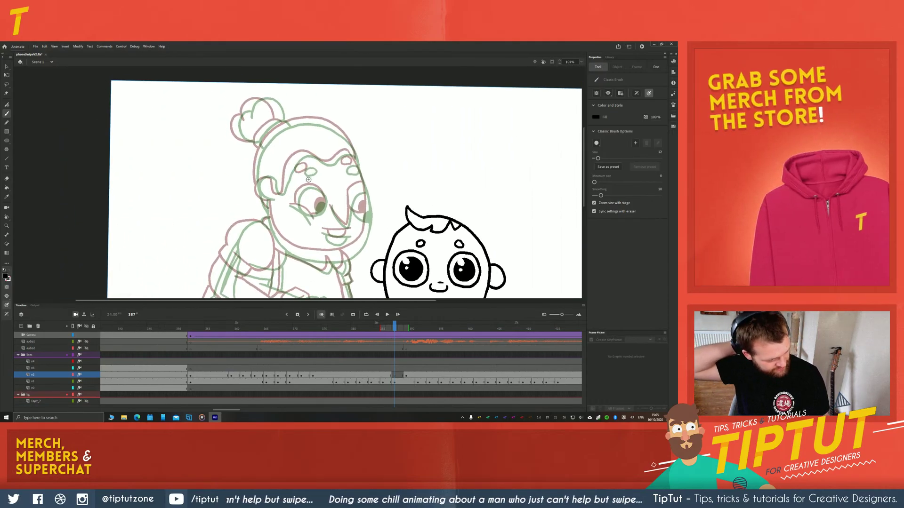
scroll(291, 195, "up", 1)
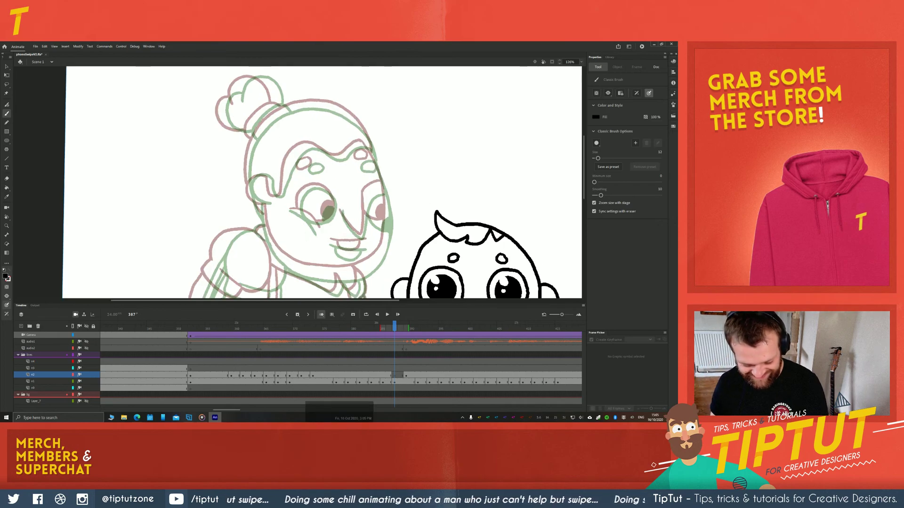
scroll(258, 158, "up", 1)
scroll(283, 179, "down", 2)
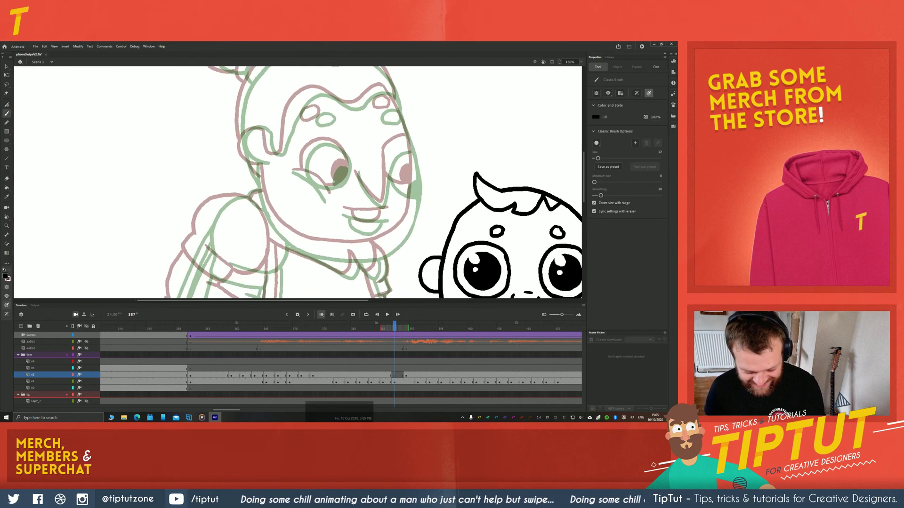
left_click_drag(323, 189, 326, 199)
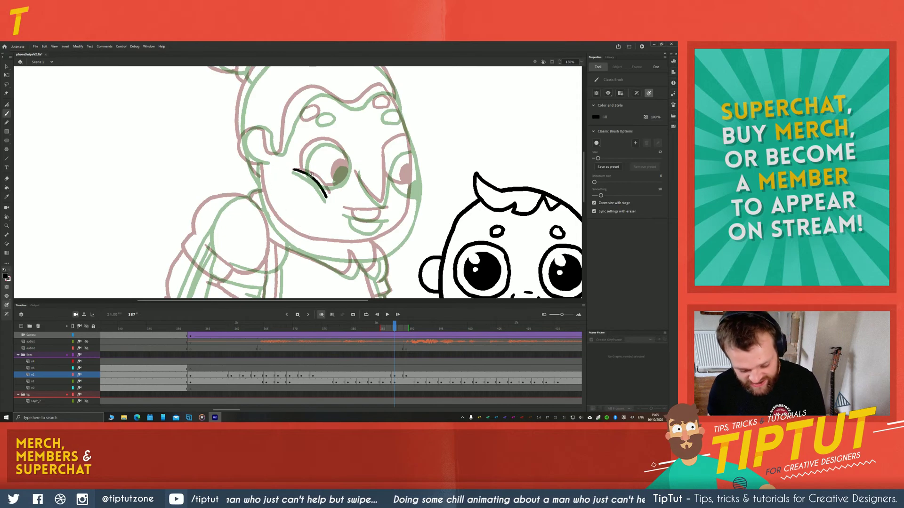
key("ctrl+z")
left_click_drag(319, 183, 327, 200)
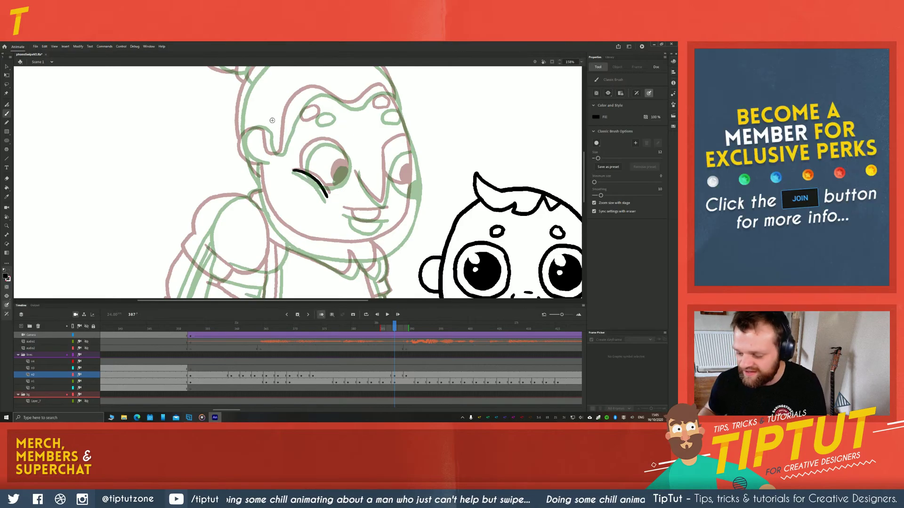
Ink the round outline and pupil of the woman's near eye with the canvas rotated, and fill the pupil black
key("r")
mouse_move(349, 185)
left_mouse_down()
mouse_move(329, 151)
mouse_move(320, 170)
mouse_move(334, 169)
mouse_move(344, 193)
mouse_move(321, 211)
left_mouse_up()
key("b")
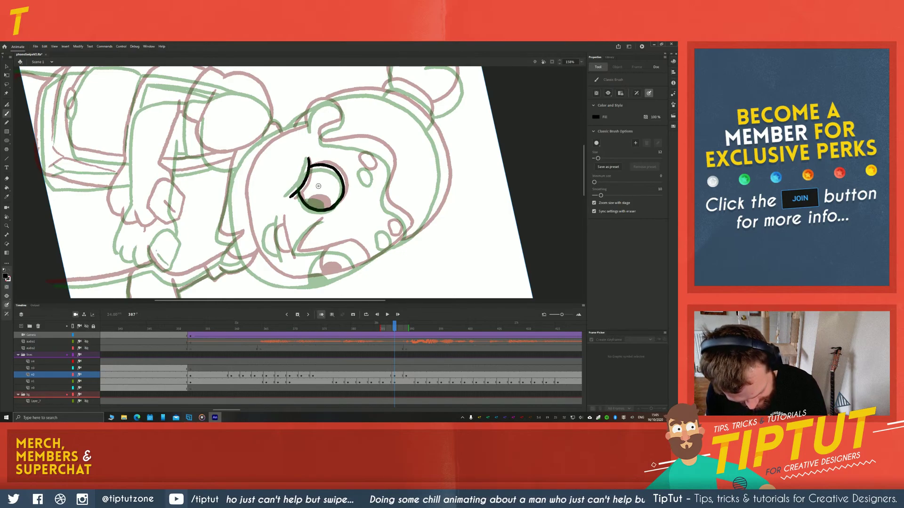
left_click_drag(306, 199, 328, 207)
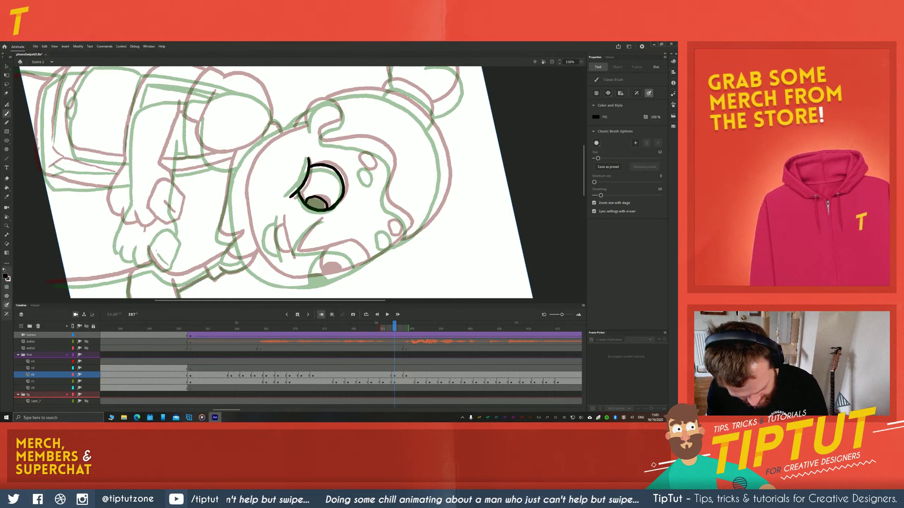
key("ctrl+z")
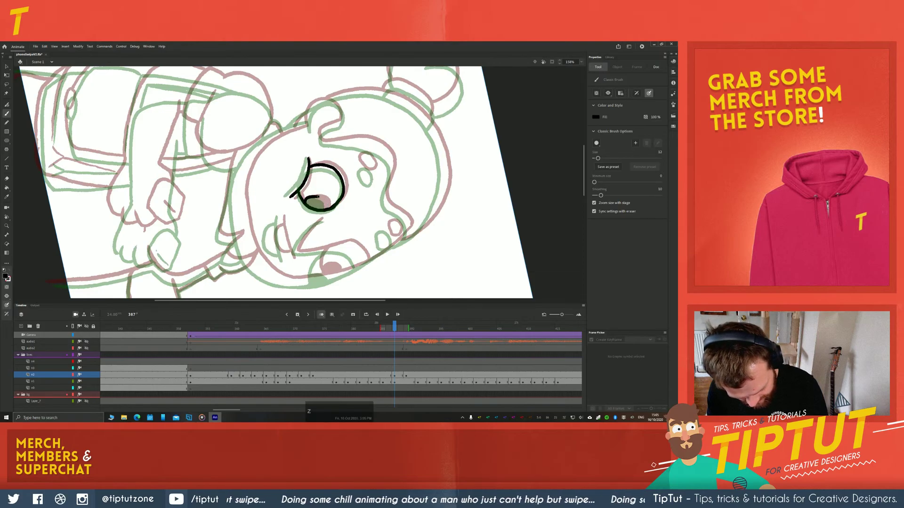
key("ctrl+z")
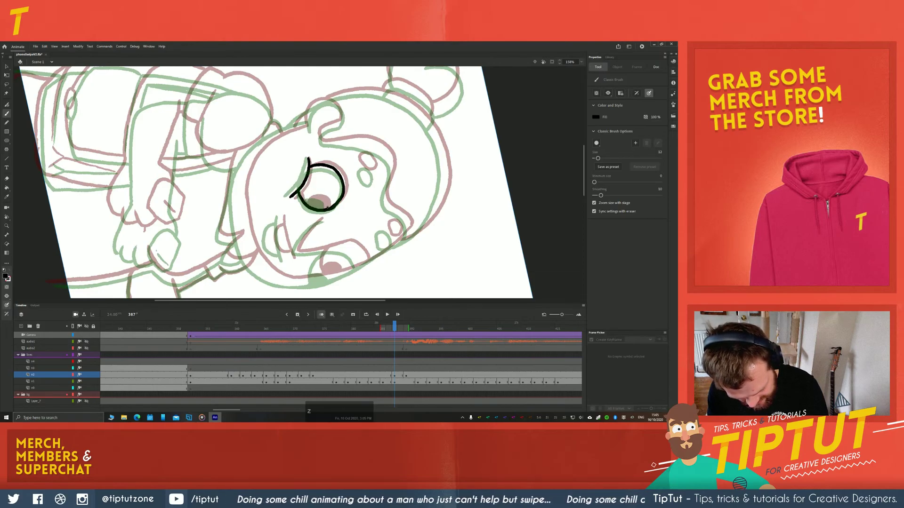
key("k")
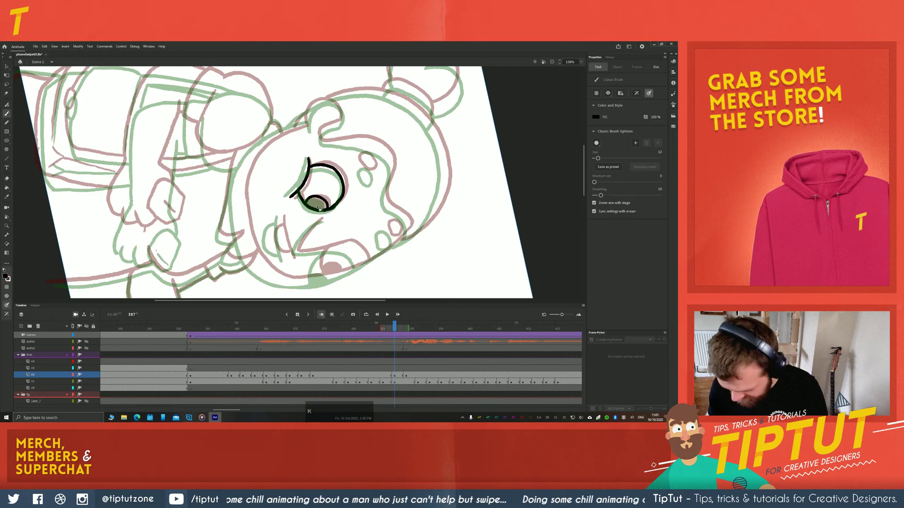
left_click(317, 203)
key("r")
left_click(354, 217)
mouse_move(272, 147)
left_mouse_down()
mouse_move(240, 210)
mouse_move(271, 266)
mouse_move(256, 166)
left_mouse_up()
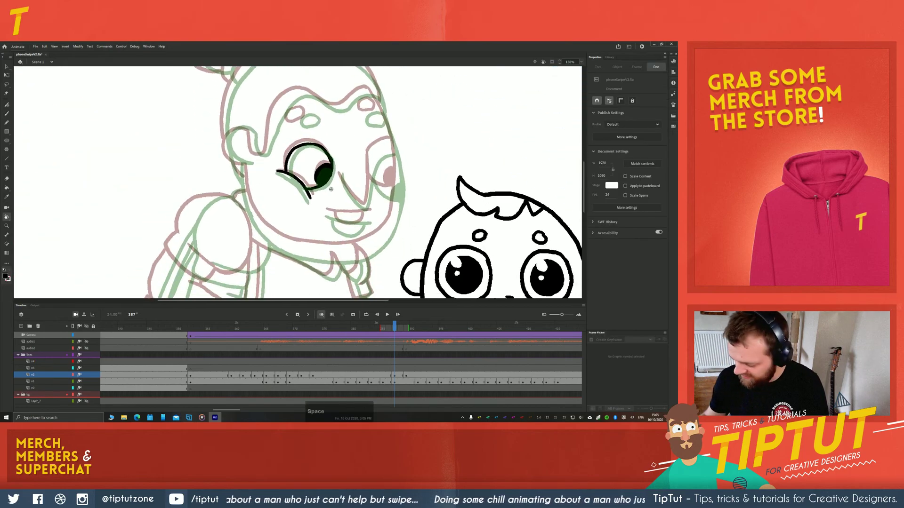
Ink both sides of the woman's pointed nose, running the far side up to the far eye
key("b")
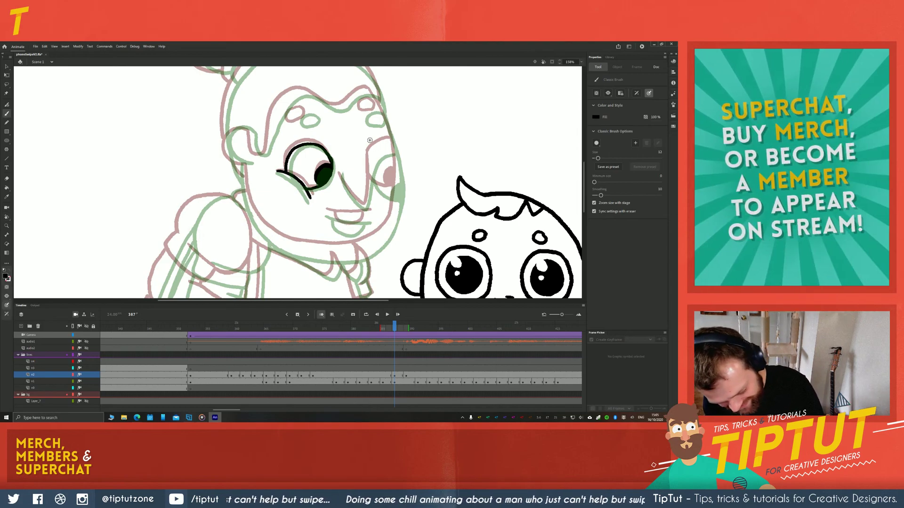
key("space")
left_click_drag(228, 195, 246, 200)
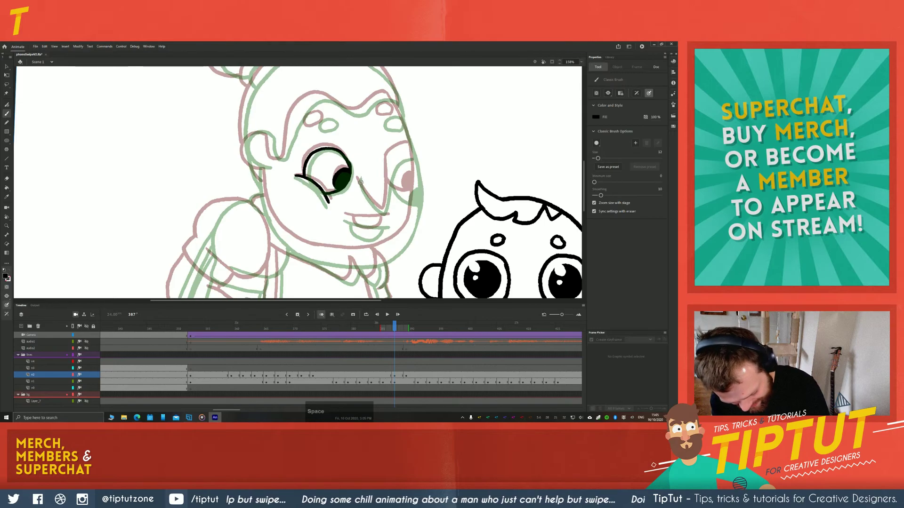
left_click_drag(359, 179, 383, 211)
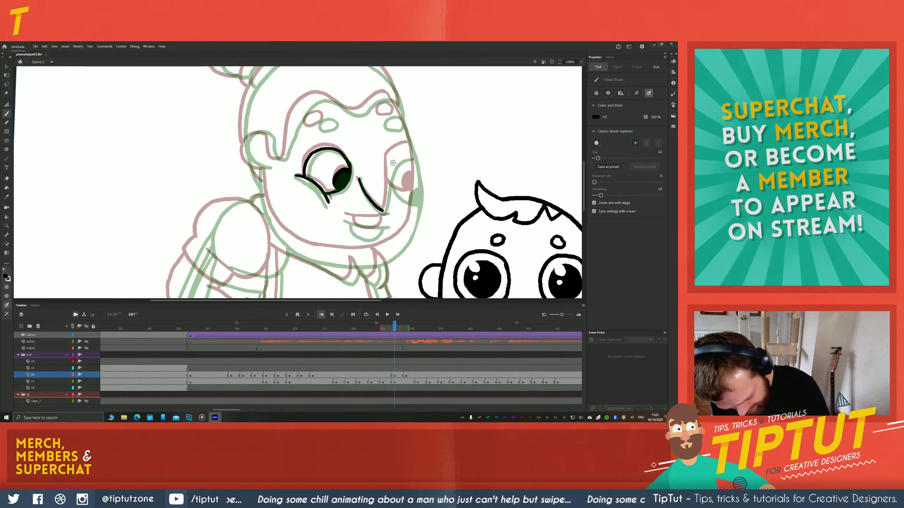
left_click_drag(392, 164, 383, 212)
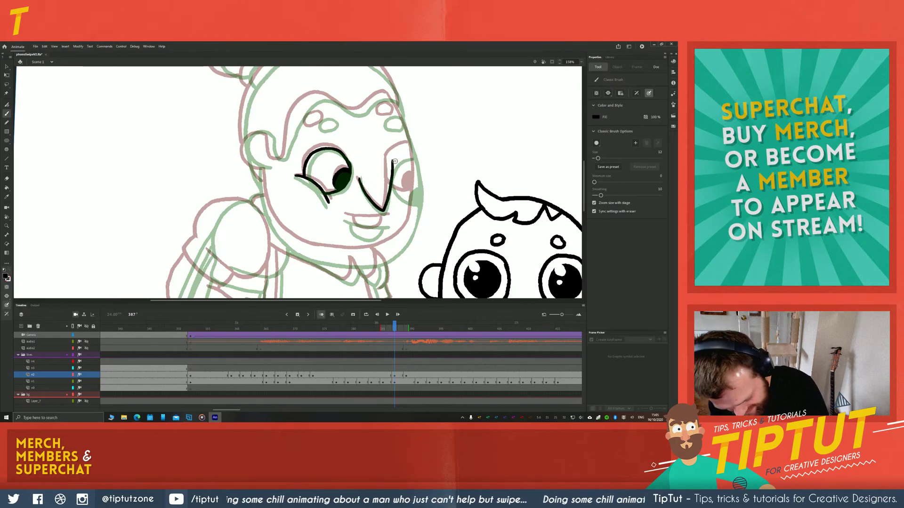
Ink the upper and lower lines of the far eye, the face edge beside it, and its black pupil
left_click_drag(393, 161, 411, 151)
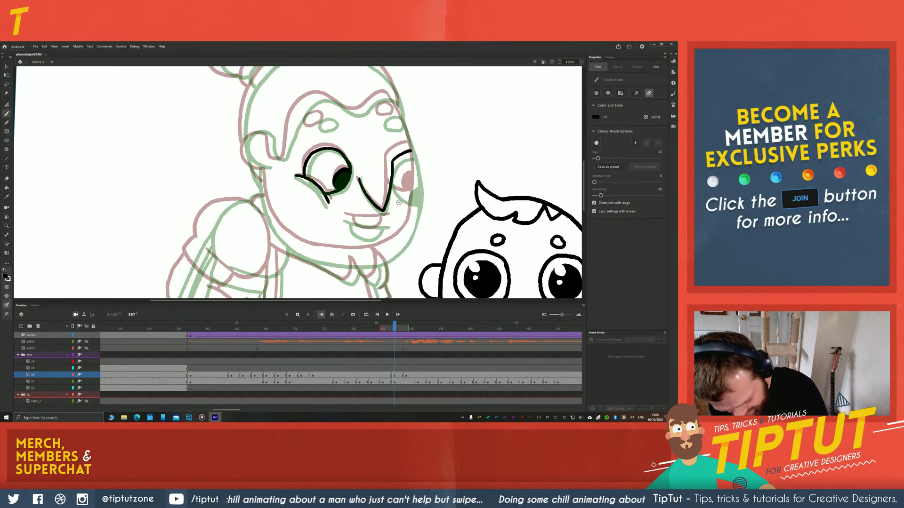
left_click_drag(391, 184, 415, 195)
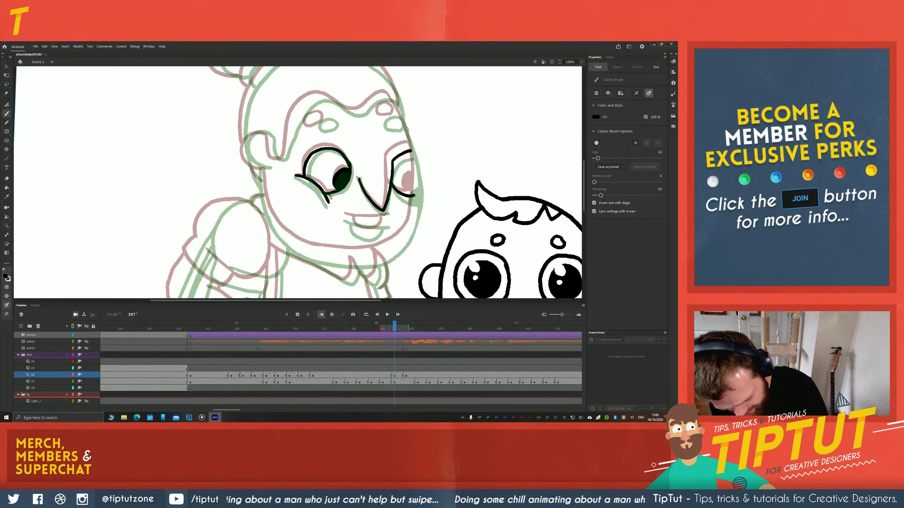
mouse_move(404, 121)
left_mouse_down()
mouse_move(417, 185)
mouse_move(408, 227)
left_mouse_up()
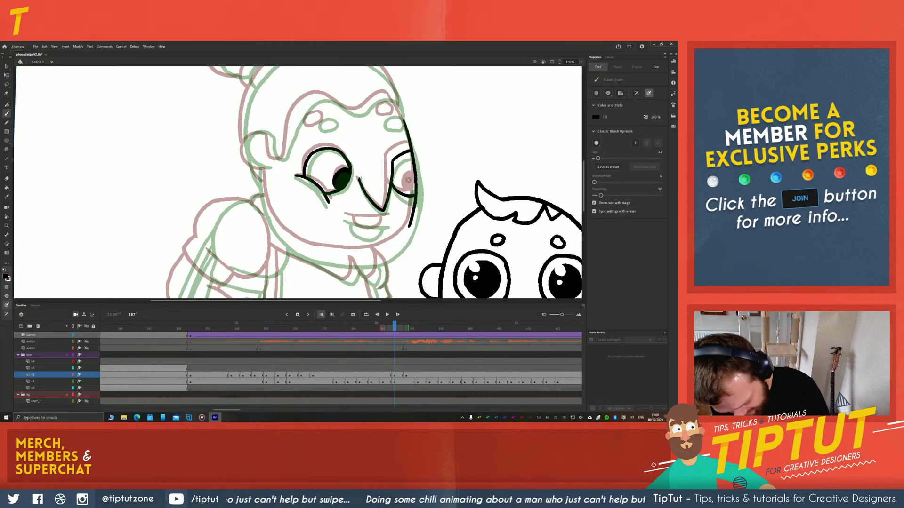
mouse_move(412, 178)
left_mouse_down()
mouse_move(411, 192)
mouse_move(409, 183)
left_mouse_up()
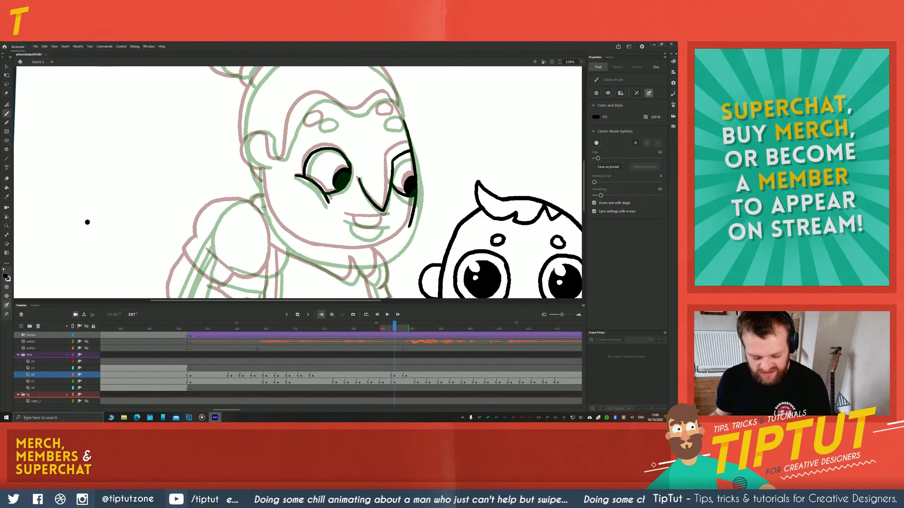
Ink the two small oval eyebrows and delete the stray ink dot on the empty stage behind the woman
key("space")
left_click_drag(256, 152, 263, 194)
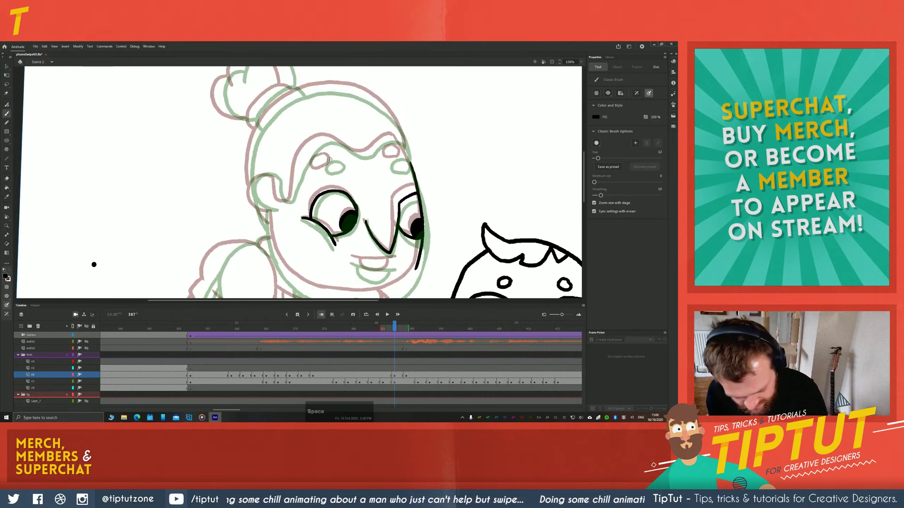
mouse_move(334, 156)
left_mouse_down()
mouse_move(318, 160)
mouse_move(332, 169)
mouse_move(335, 155)
left_mouse_up()
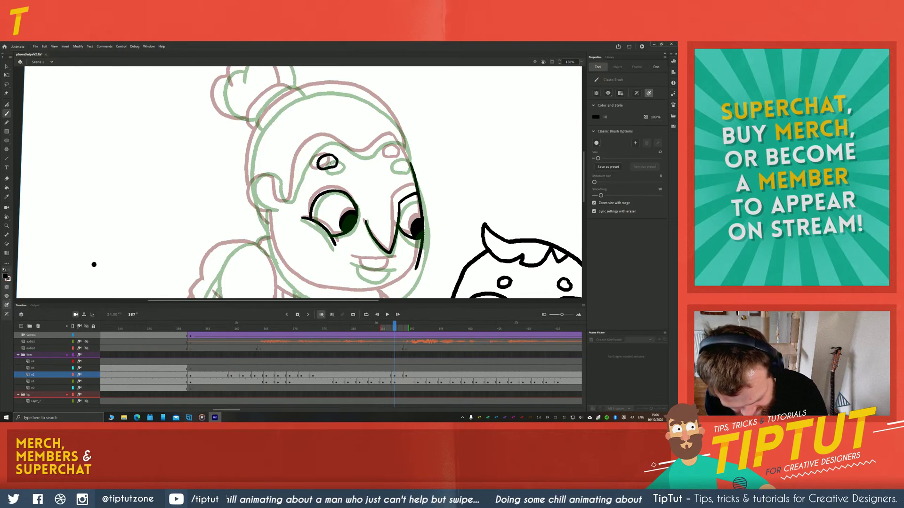
mouse_move(400, 151)
left_mouse_down()
mouse_move(389, 161)
mouse_move(405, 155)
mouse_move(399, 150)
left_mouse_up()
key("v")
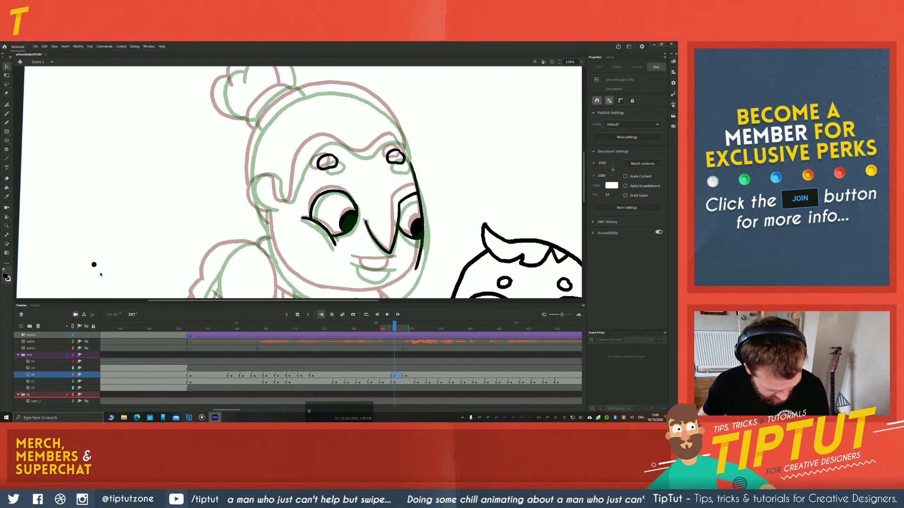
key("b")
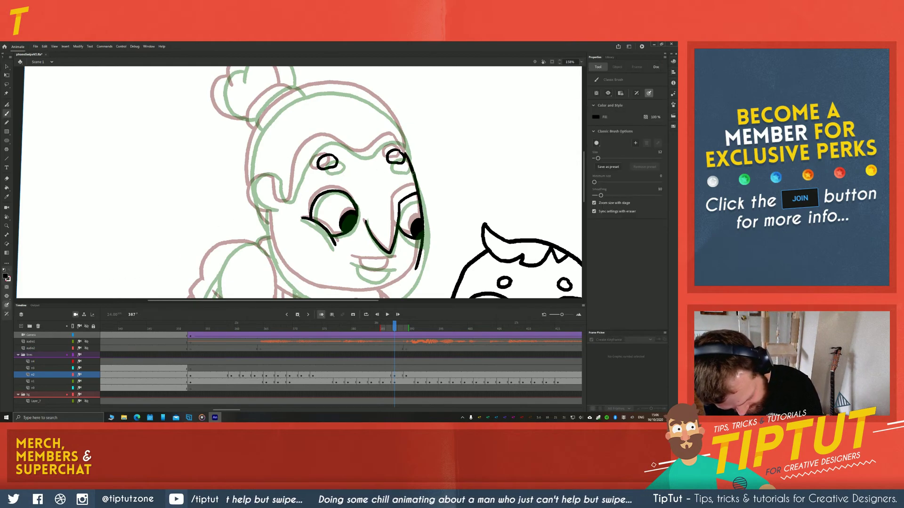
Ink the woman's jawline from the far cheek around the chin and up to below the ear
key("space")
left_click_drag(329, 269, 314, 196)
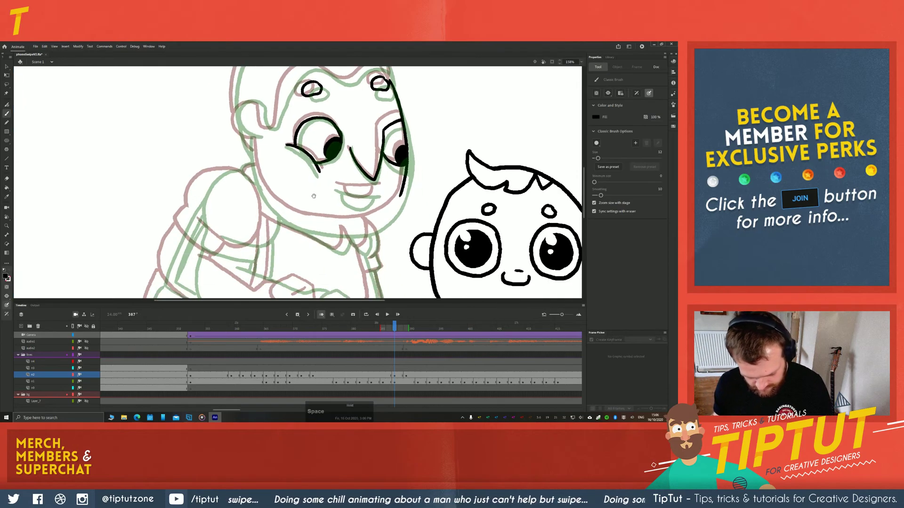
left_click_drag(406, 177, 366, 224)
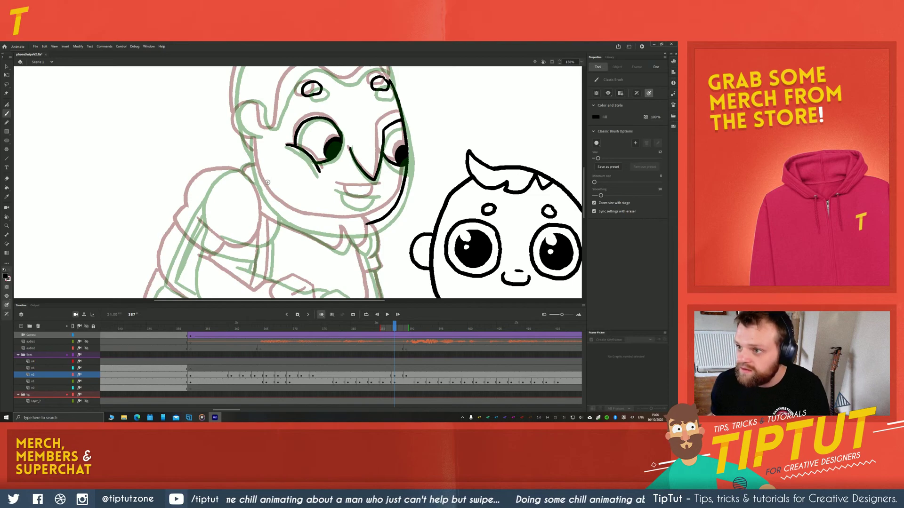
mouse_move(258, 176)
left_mouse_down()
mouse_move(278, 207)
mouse_move(325, 221)
left_mouse_up()
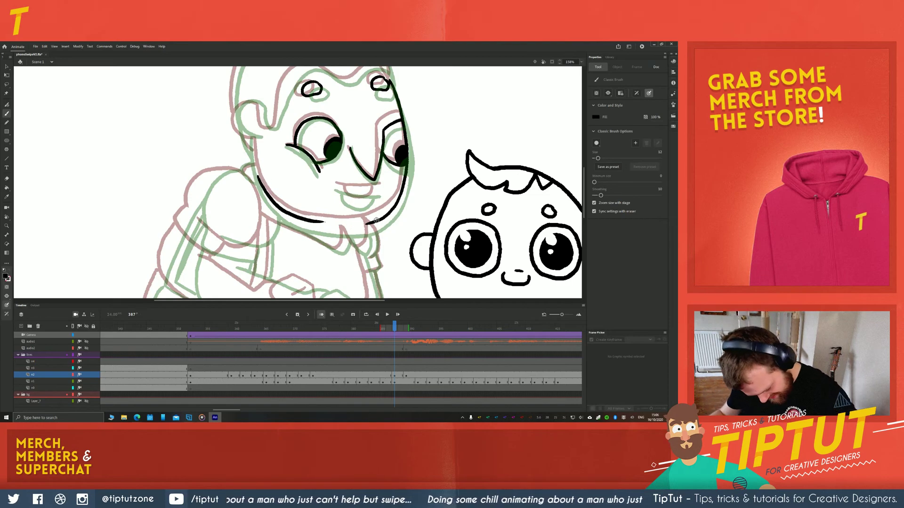
left_click_drag(382, 220, 314, 224)
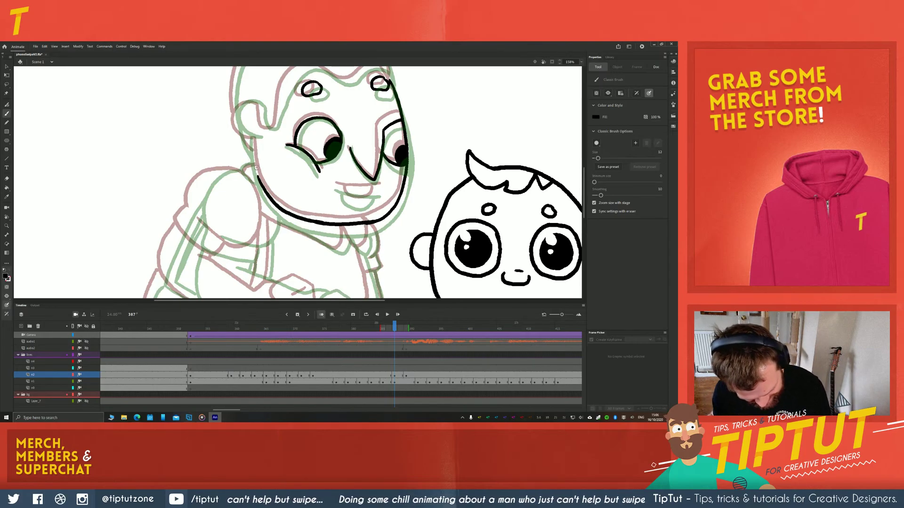
left_click_drag(252, 141, 262, 189)
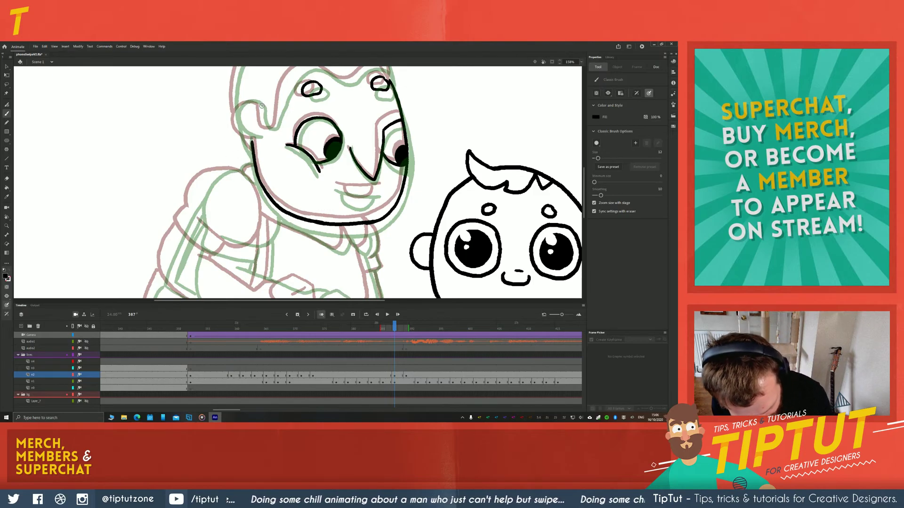
Ink the woman's ear and the wavy hairline running from it across the forehead to the face edge
key("ctrl+z")
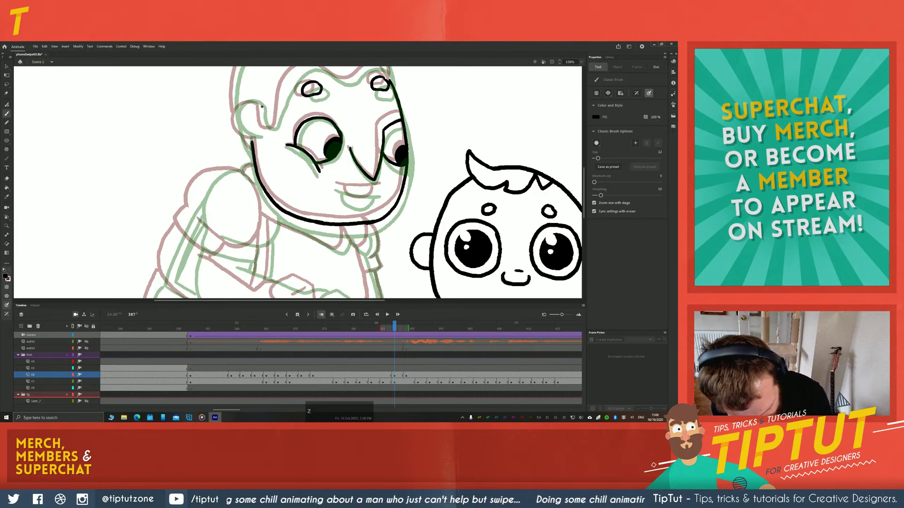
mouse_move(234, 113)
left_mouse_down()
mouse_move(242, 135)
mouse_move(257, 139)
mouse_move(265, 125)
mouse_move(281, 171)
left_mouse_up()
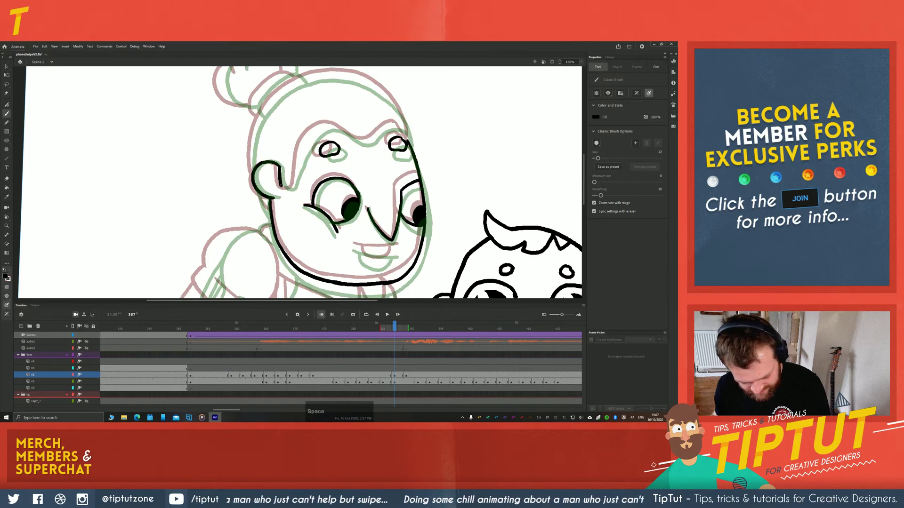
mouse_move(327, 127)
left_mouse_down()
mouse_move(312, 135)
mouse_move(285, 190)
left_mouse_up()
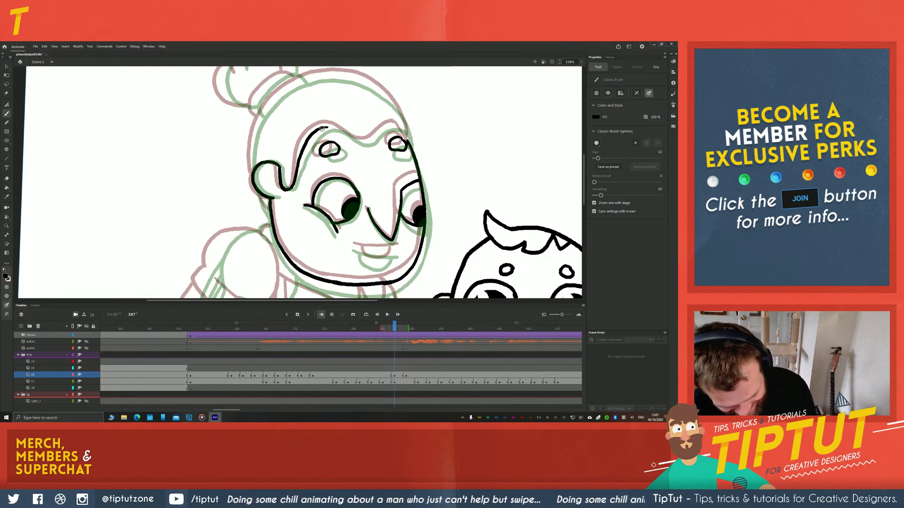
mouse_move(324, 128)
left_mouse_down()
mouse_move(366, 141)
mouse_move(388, 128)
left_mouse_up()
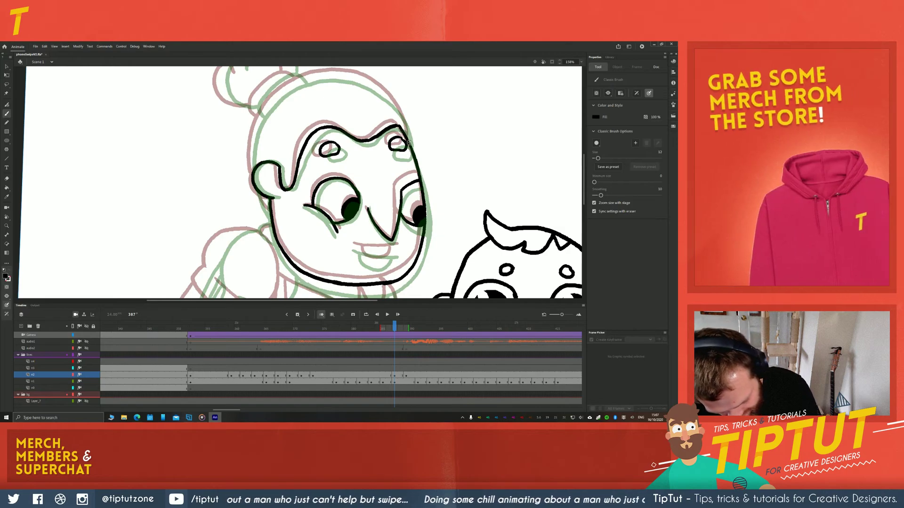
Ink the front curve of the woman's head above the forehead and the back curve down to the ear
mouse_move(408, 143)
left_mouse_down()
mouse_move(400, 109)
mouse_move(363, 81)
mouse_move(394, 103)
mouse_move(410, 144)
left_mouse_up()
key("z")
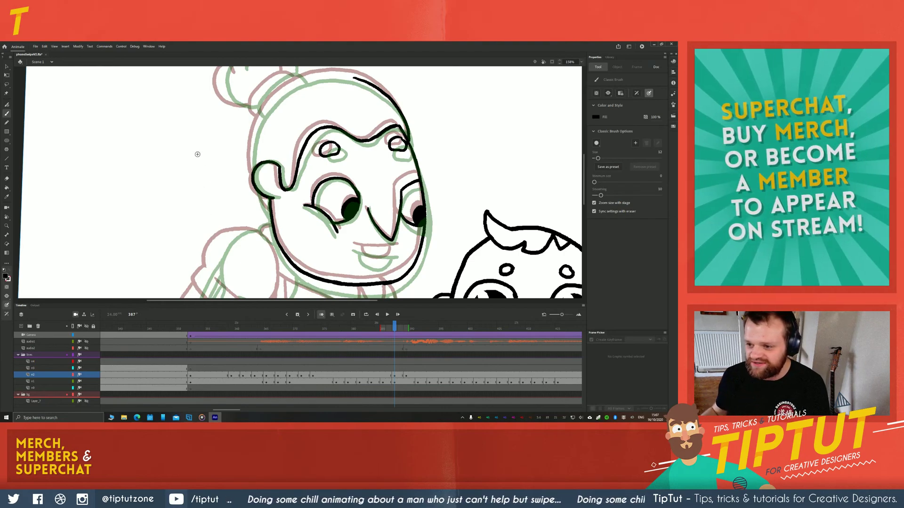
key("space")
mouse_move(211, 209)
left_mouse_down()
mouse_move(257, 200)
mouse_move(271, 170)
left_mouse_up()
mouse_move(343, 117)
left_mouse_down()
mouse_move(359, 103)
mouse_move(334, 133)
mouse_move(326, 184)
left_mouse_up()
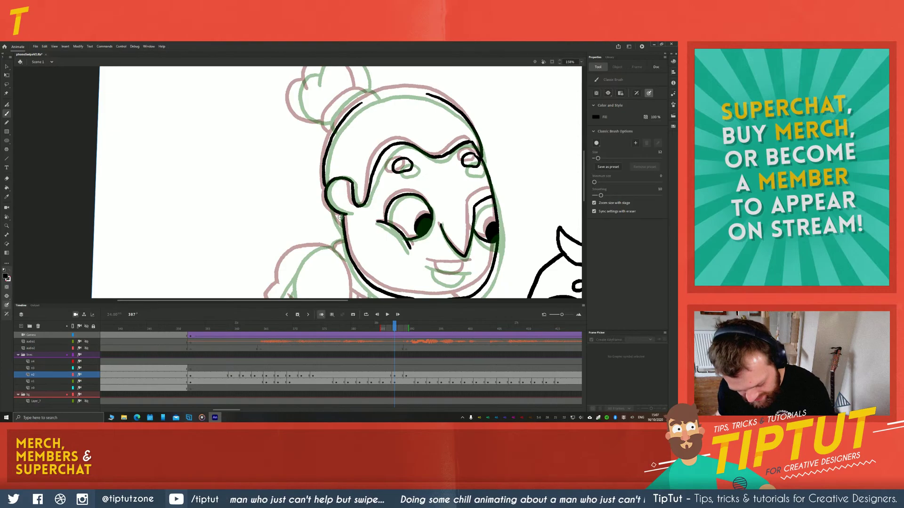
Ink the short line below the woman's ear and close the gap at the top of her head outline
left_click_drag(339, 224, 343, 231)
key("space")
left_click_drag(294, 155, 284, 216)
key("r")
mouse_move(238, 177)
left_mouse_down()
mouse_move(235, 139)
mouse_move(212, 196)
mouse_move(218, 175)
mouse_move(266, 188)
mouse_move(287, 216)
mouse_move(294, 258)
left_mouse_up()
key("b")
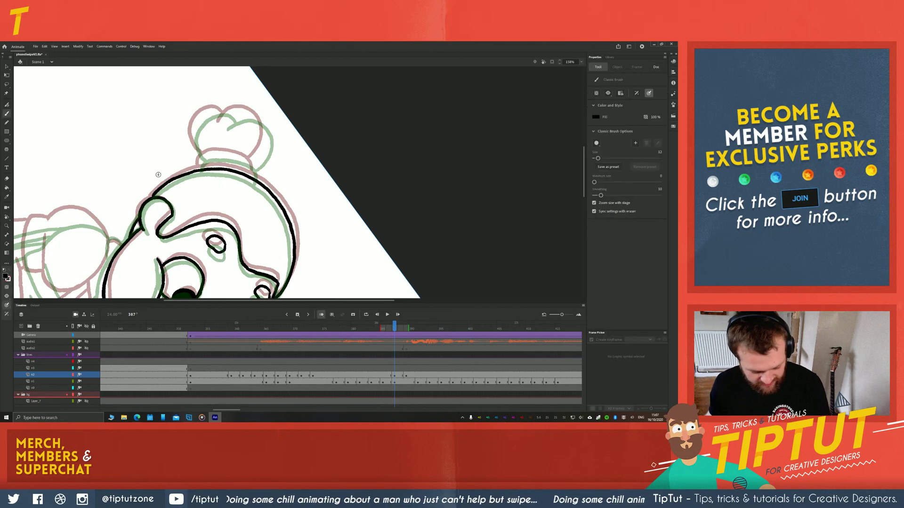
Ink the hair band on top of the woman's head and both rounded lobes of her hair bun
mouse_move(201, 160)
left_mouse_down()
mouse_move(254, 168)
mouse_move(226, 155)
mouse_move(200, 159)
mouse_move(216, 172)
mouse_move(294, 195)
mouse_move(309, 164)
mouse_move(295, 148)
mouse_move(269, 153)
mouse_move(256, 142)
mouse_move(241, 153)
mouse_move(240, 188)
left_mouse_up()
key("z")
key("ctrl+z")
key("ctrl+z")
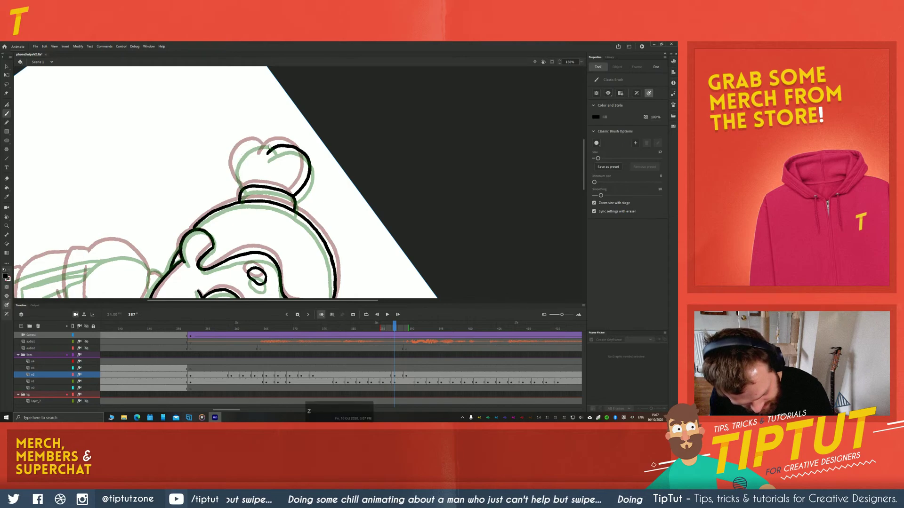
mouse_move(273, 147)
left_mouse_down()
mouse_move(252, 139)
mouse_move(231, 165)
mouse_move(239, 189)
left_mouse_up()
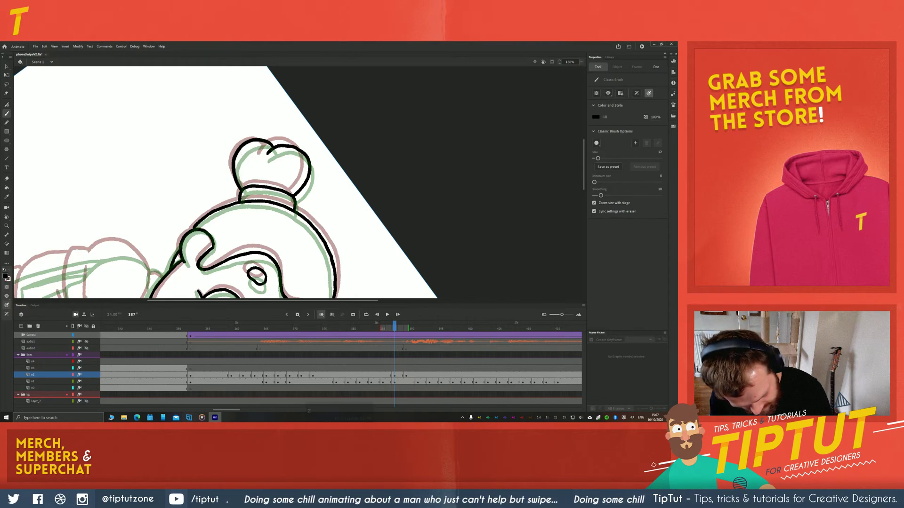
Ink the woman's smiling mouth and lower lip between the two onion-skinned positions
key("r")
left_click_drag(157, 125, 171, 210)
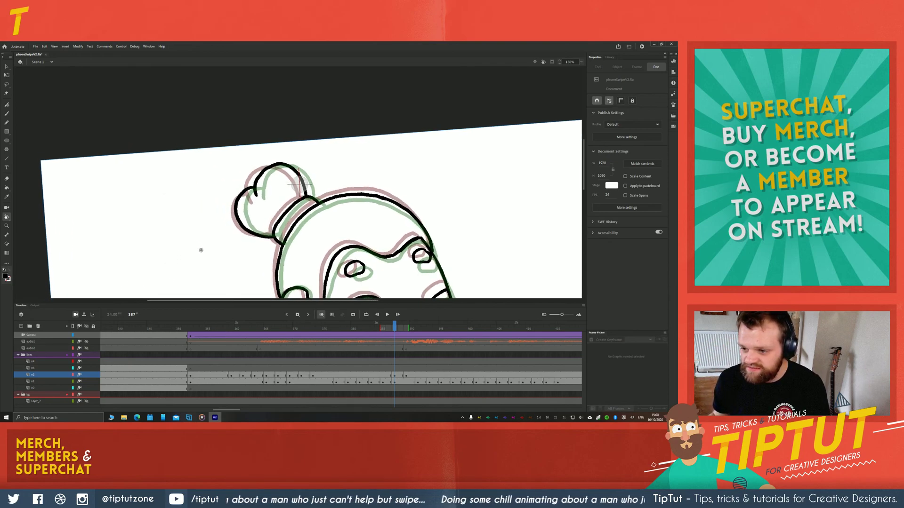
key("space")
mouse_move(185, 224)
left_mouse_down()
mouse_move(151, 192)
mouse_move(170, 210)
mouse_move(190, 159)
left_mouse_up()
key("b")
key("space")
left_click_drag(166, 217, 174, 177)
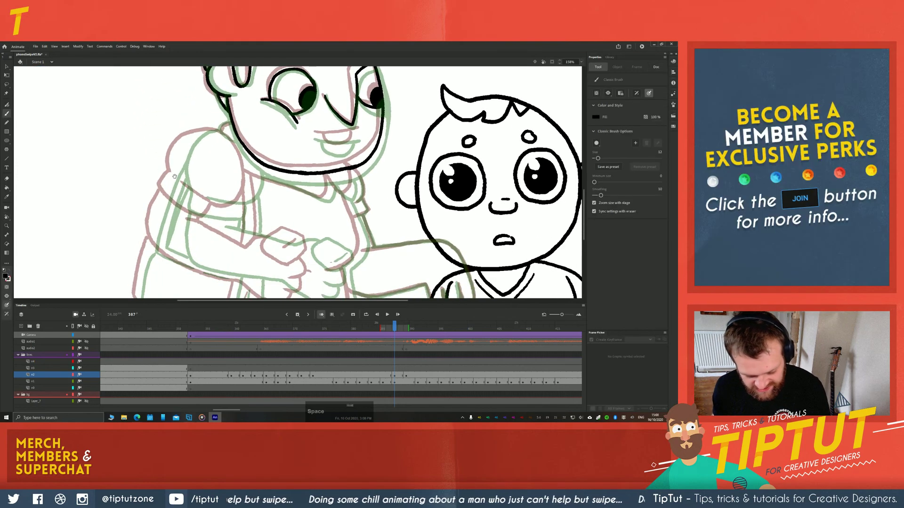
left_click_drag(319, 181, 281, 229)
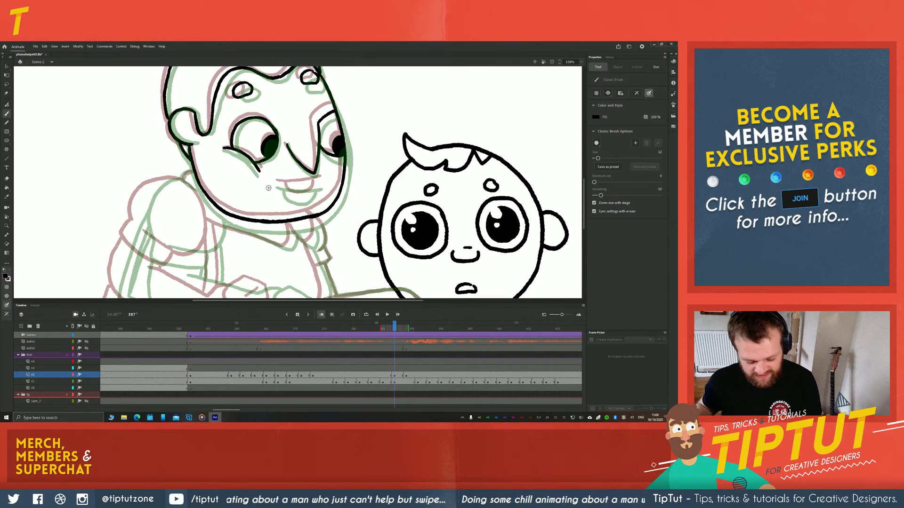
key("space")
mouse_move(264, 196)
left_mouse_down()
mouse_move(218, 191)
mouse_move(242, 165)
mouse_move(280, 177)
mouse_move(246, 177)
mouse_move(246, 168)
mouse_move(247, 180)
mouse_move(277, 176)
left_mouse_up()
key("b")
key("space")
mouse_move(173, 185)
left_mouse_down()
mouse_move(234, 231)
mouse_move(277, 169)
left_mouse_up()
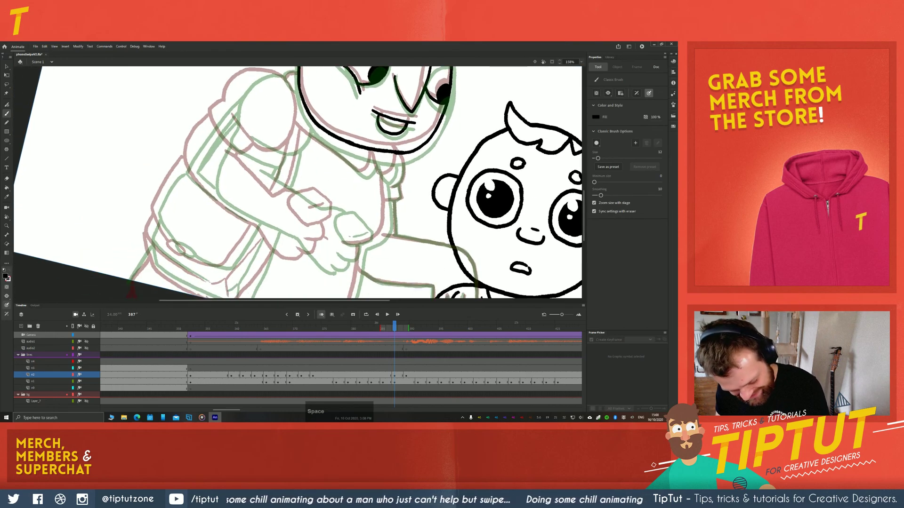
Ink the scalloped collar edge beneath the woman's chin, including its far end
mouse_move(357, 170)
left_mouse_down()
mouse_move(391, 179)
mouse_move(396, 168)
mouse_move(390, 177)
left_mouse_up()
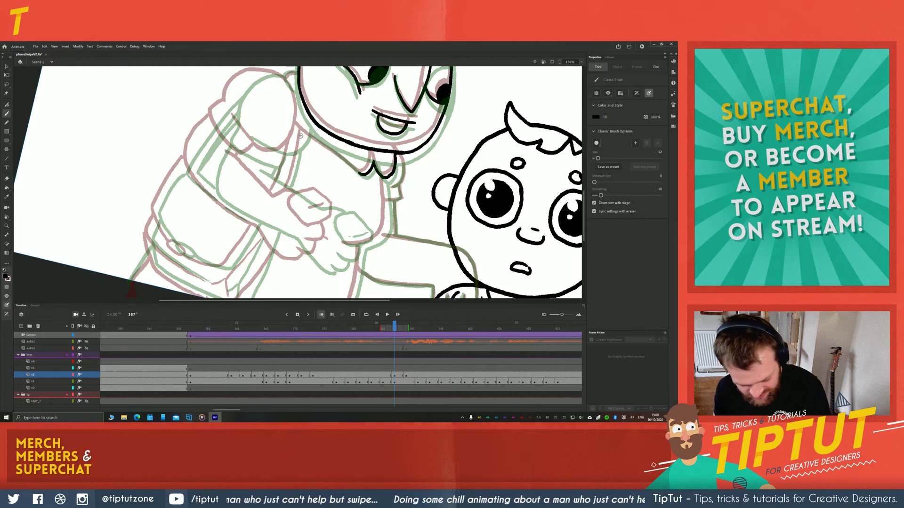
key("space")
left_click_drag(248, 134, 265, 165)
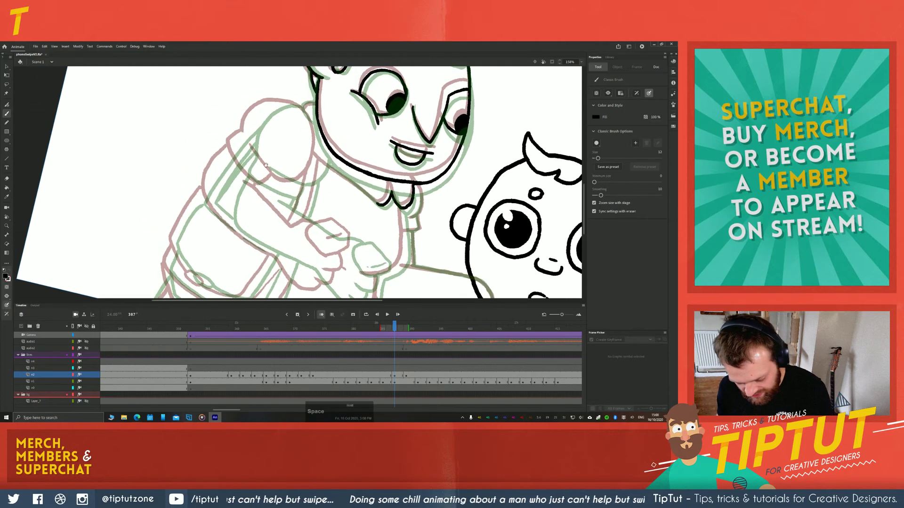
mouse_move(416, 184)
left_mouse_down()
mouse_move(423, 208)
mouse_move(409, 218)
left_mouse_up()
Ink the woman's far sleeve cuff, the curve of her chest and the front line of her dress
key("space")
left_click_drag(224, 167, 242, 72)
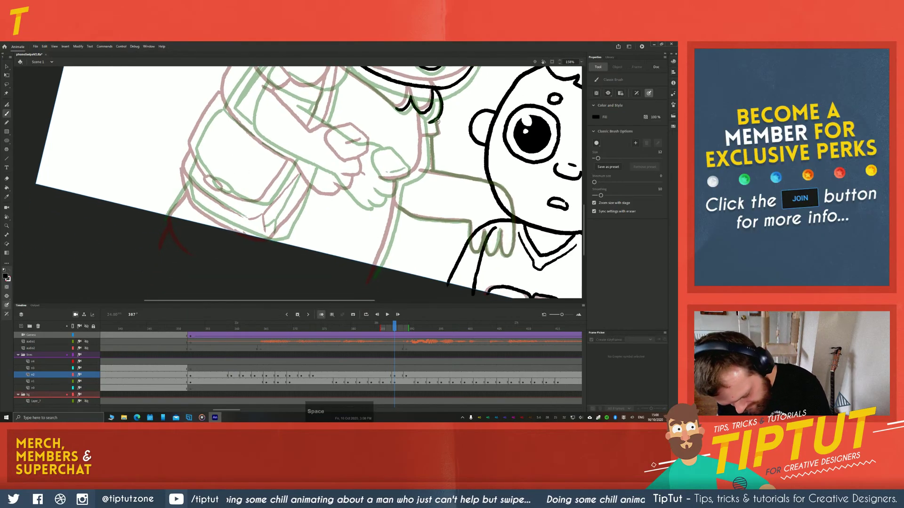
key("ctrl+z")
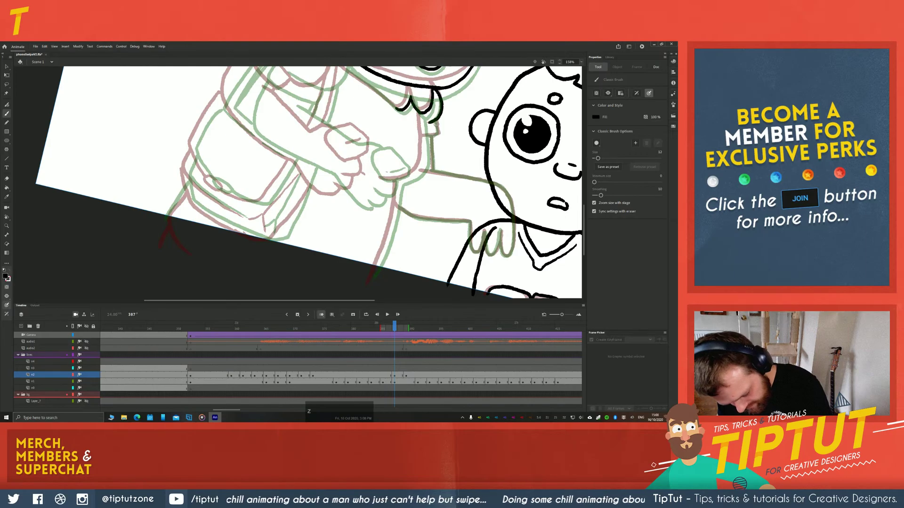
mouse_move(437, 127)
left_mouse_down()
mouse_move(422, 164)
mouse_move(400, 166)
mouse_move(425, 159)
mouse_move(392, 189)
mouse_move(426, 145)
mouse_move(425, 160)
mouse_move(404, 178)
mouse_move(369, 277)
left_mouse_up()
key("ctrl+z")
key("ctrl+z")
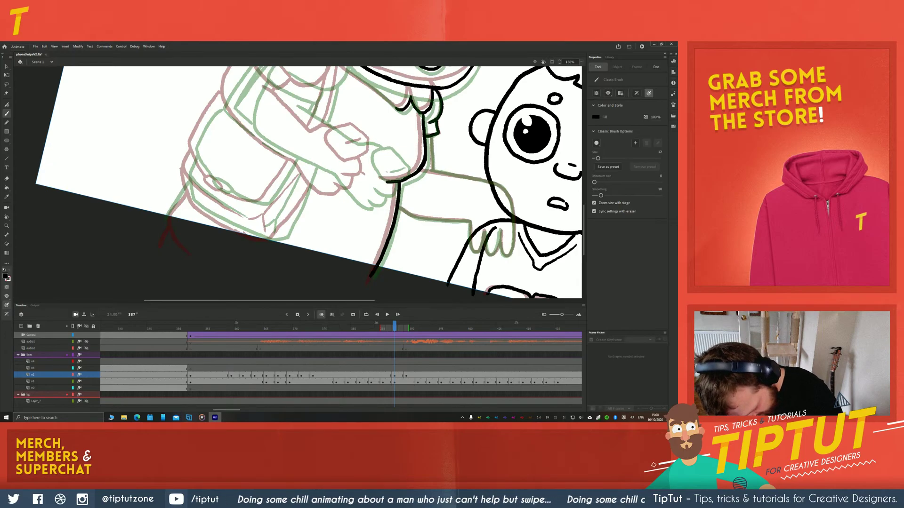
Ink the upper edge of the woman's far arm from the cuff to the hand on the child's shoulder
key("space")
mouse_move(176, 161)
left_mouse_down()
mouse_move(181, 194)
mouse_move(241, 202)
left_mouse_up()
left_click_drag(372, 215, 241, 184)
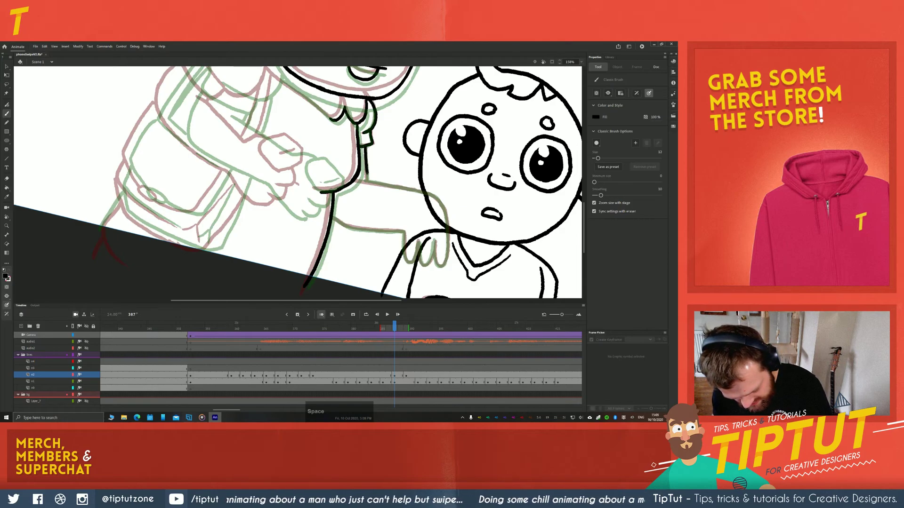
key("z")
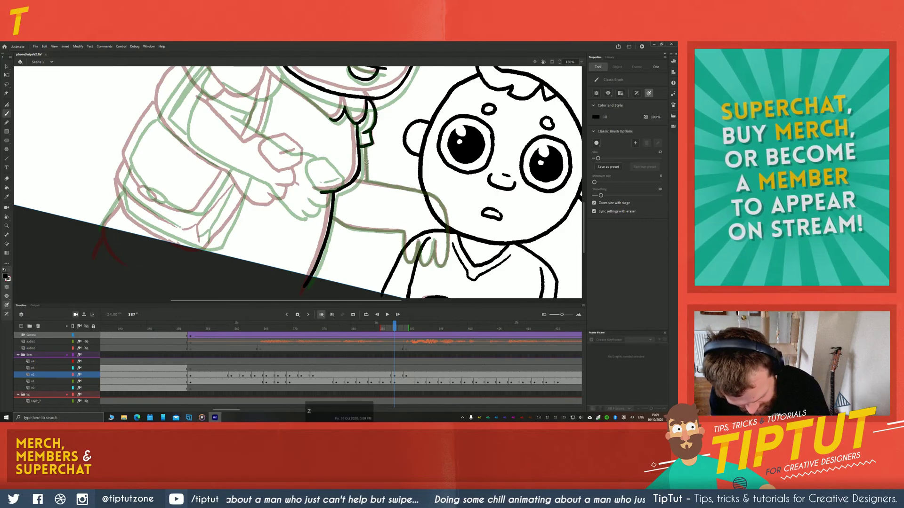
left_click_drag(364, 147, 364, 179)
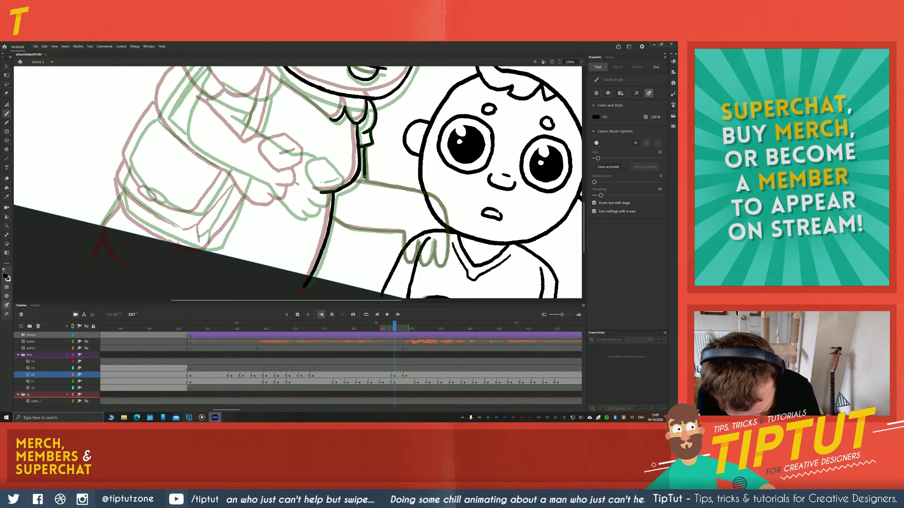
mouse_move(365, 180)
left_mouse_down()
mouse_move(440, 200)
mouse_move(449, 222)
mouse_move(435, 253)
left_mouse_up()
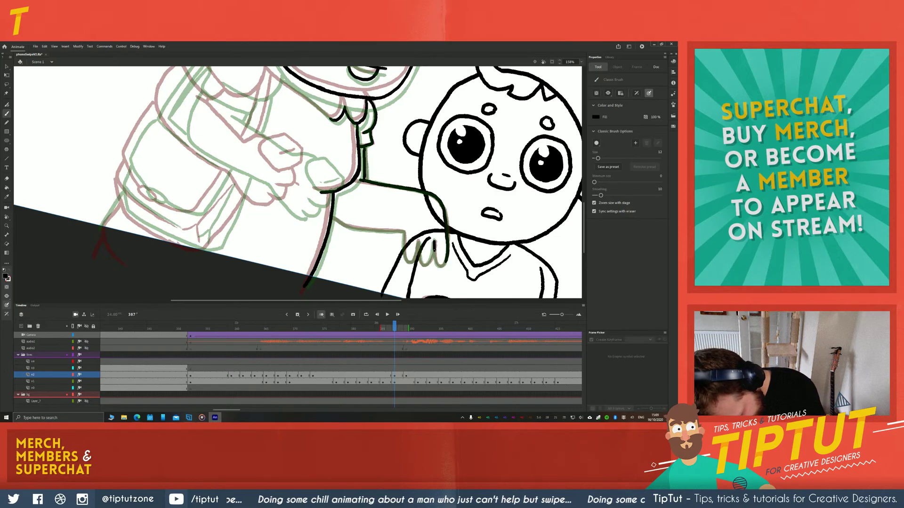
Ink the remaining fingers and the underside of the far arm, and undo the stray stroke across the dress
key("ctrl+z")
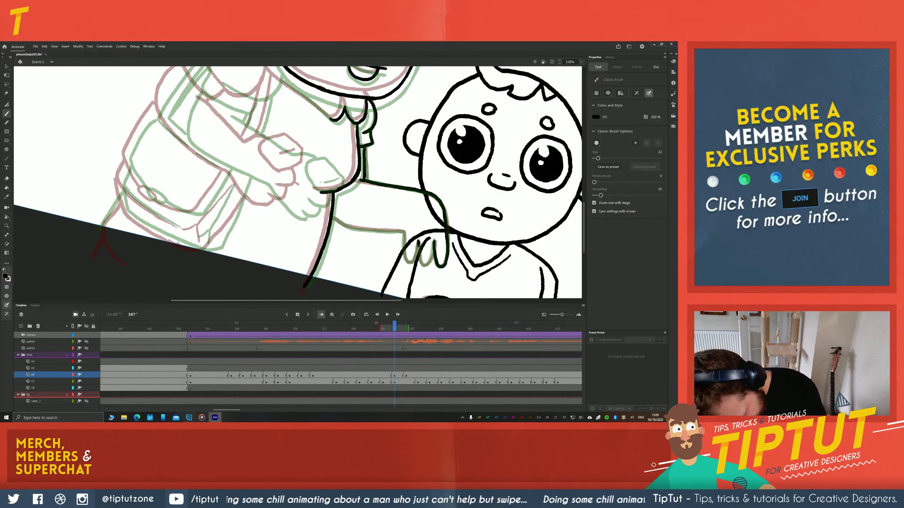
left_click_drag(423, 265, 432, 242)
key("ctrl+z")
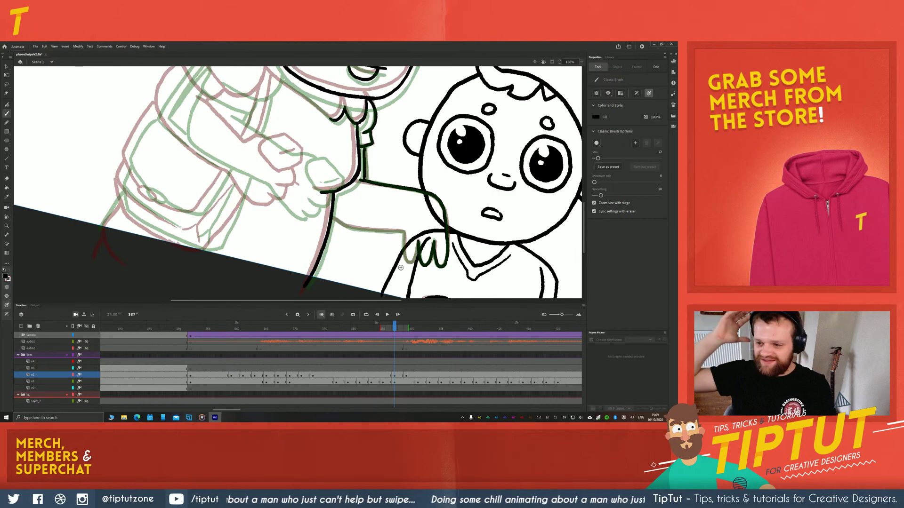
left_click_drag(284, 252, 340, 248)
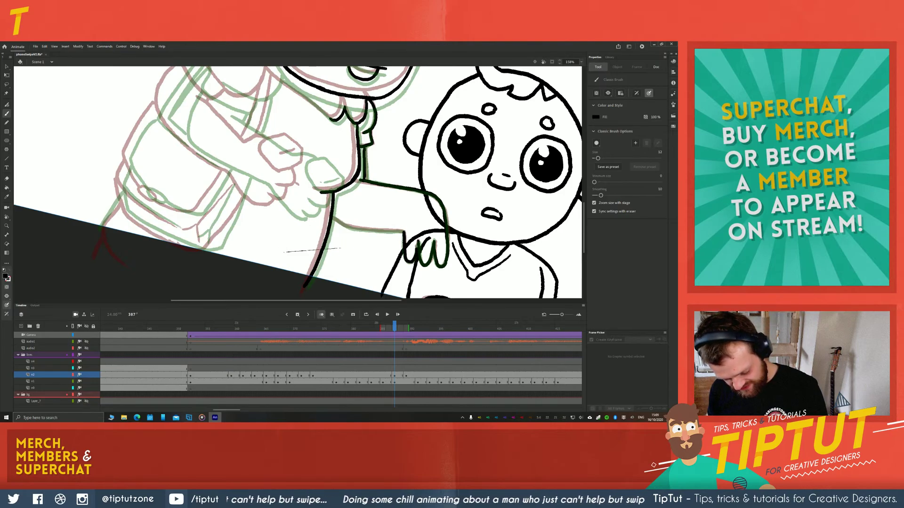
key("z")
key("ctrl+z")
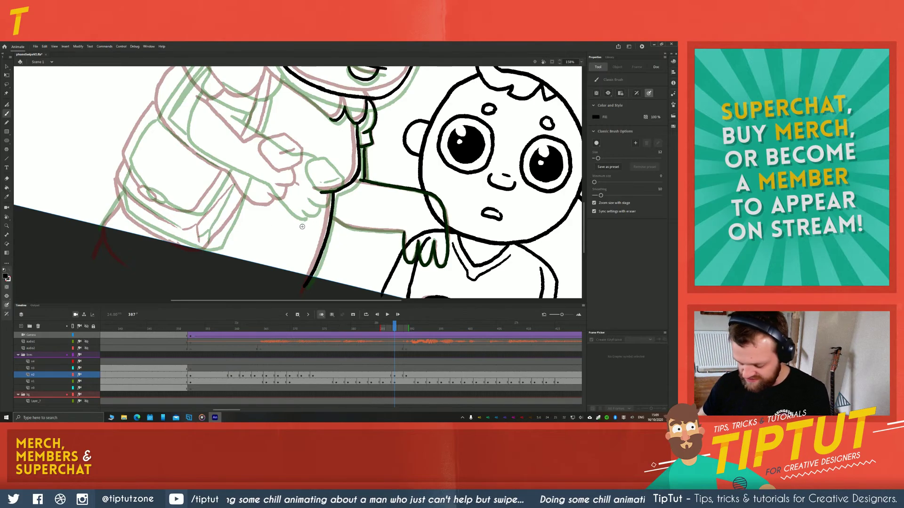
Ink the short line at the back of the woman's neck, between her head and near shoulder
key("shift+space")
mouse_move(293, 227)
left_mouse_down()
mouse_move(193, 190)
mouse_move(194, 163)
mouse_move(193, 220)
mouse_move(207, 248)
mouse_move(267, 173)
mouse_move(312, 218)
left_mouse_up()
key("b")
key("space")
left_click_drag(200, 149, 214, 203)
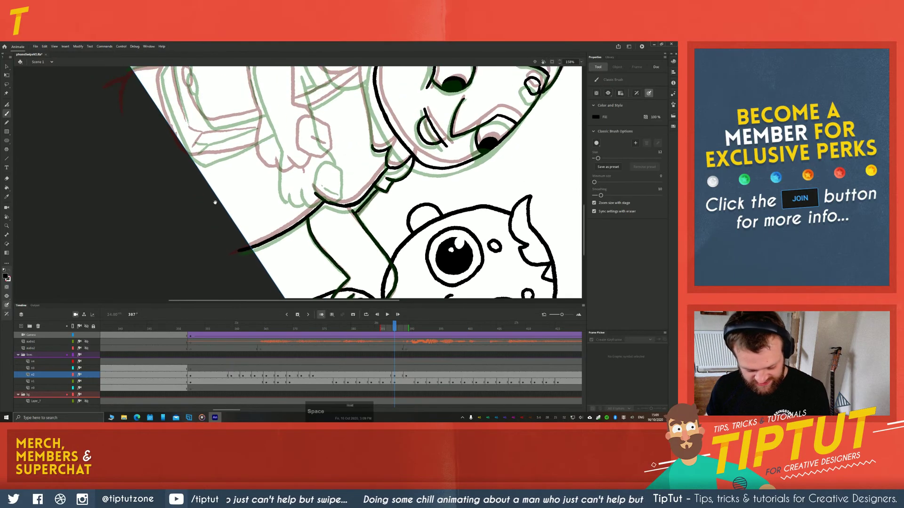
key("shift+h")
left_click_drag(196, 119, 184, 209)
key("space")
mouse_move(192, 158)
left_mouse_down()
mouse_move(281, 210)
mouse_move(261, 244)
left_mouse_up()
key("b")
key("space")
left_click_drag(291, 161, 289, 181)
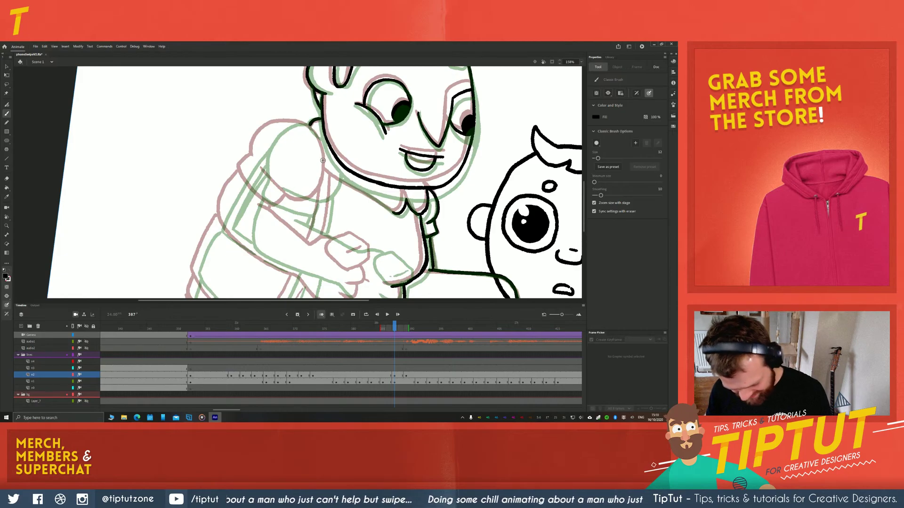
Ink the round puffed sleeve on the woman's near shoulder together with its cuff
key("z")
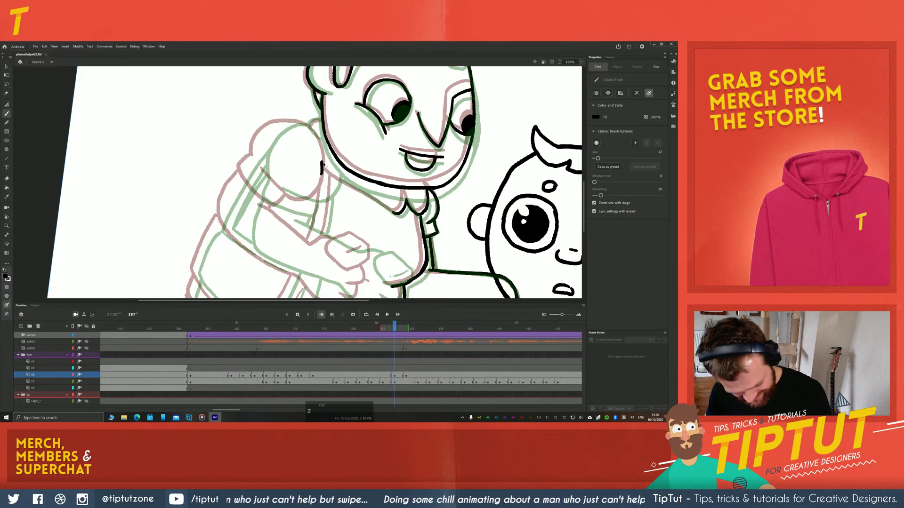
mouse_move(324, 164)
left_mouse_down()
mouse_move(303, 121)
mouse_move(323, 152)
mouse_move(316, 191)
left_mouse_up()
key("ctrl+z")
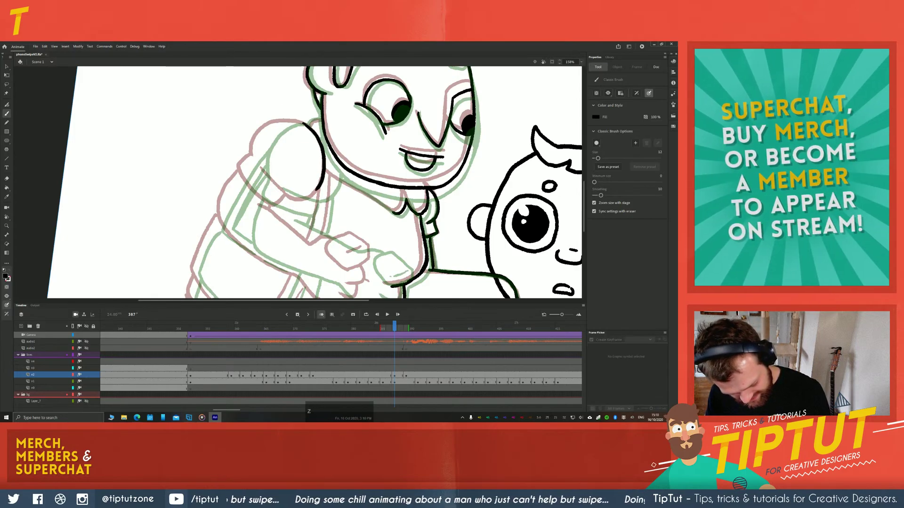
mouse_move(313, 131)
left_mouse_down()
mouse_move(274, 120)
mouse_move(250, 150)
left_mouse_up()
key("ctrl+z")
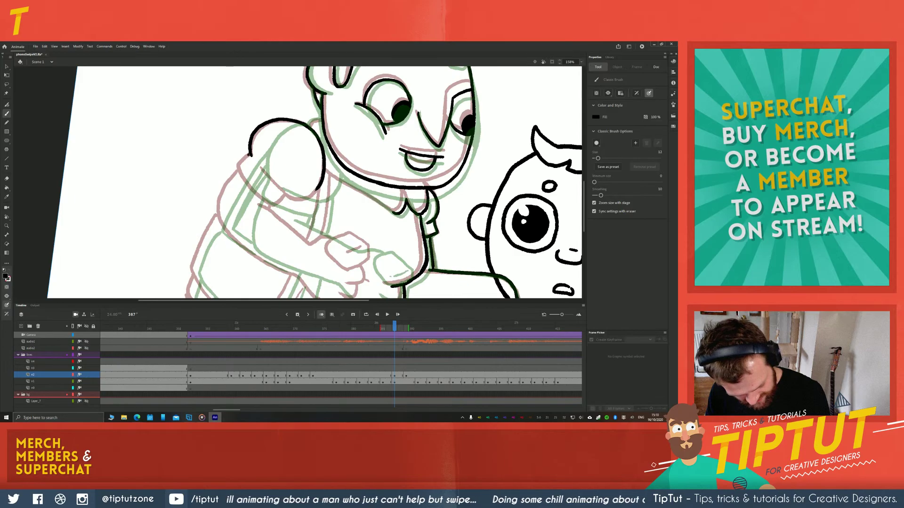
left_click_drag(239, 166, 272, 206)
mouse_move(261, 171)
left_mouse_down()
mouse_move(283, 197)
mouse_move(313, 198)
left_mouse_up()
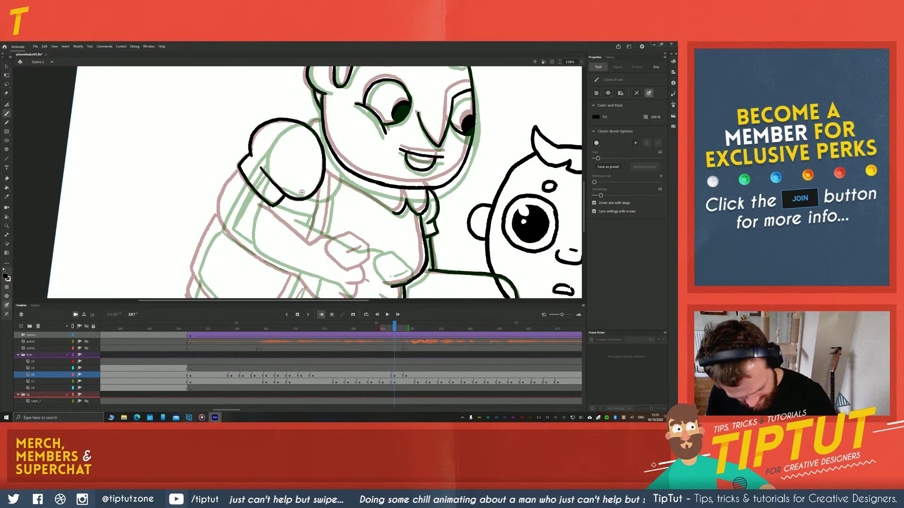
Select the inked near sleeve and rotate it counterclockwise with Free Transform
key("v")
left_click(250, 153)
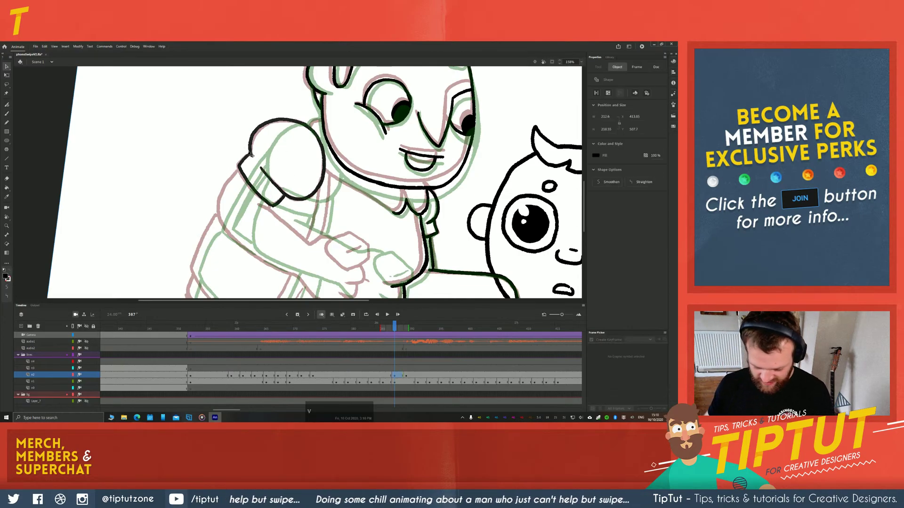
key("q")
left_click_drag(242, 111, 214, 222)
Nudge the rotated sleeve right and down so it sits between the onion-skinned sleeves, and deselect it
key("shift+Right")
key("shift+Right")
key("shift+Right")
key("shift+Down")
key("shift+Down")
key("shift+Down")
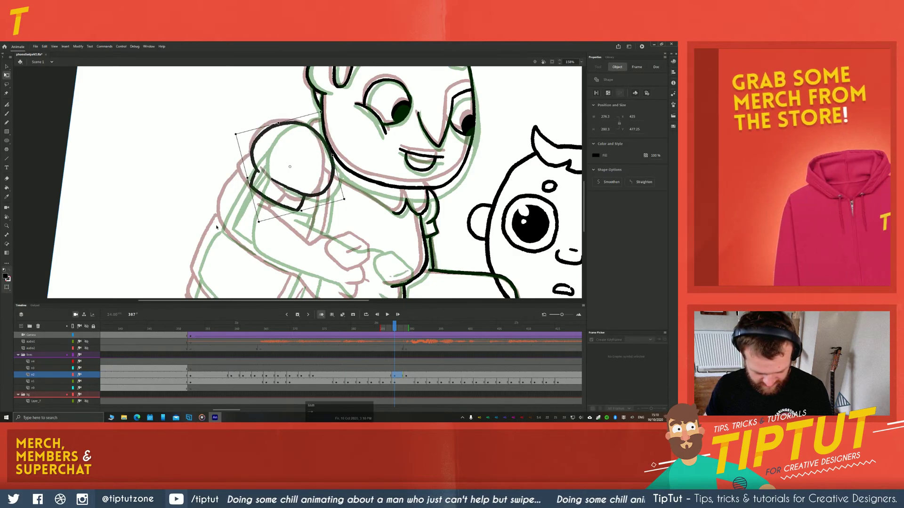
key("shift+Up")
key("Left")
key("Left")
key("Left")
key("Left")
key("Left")
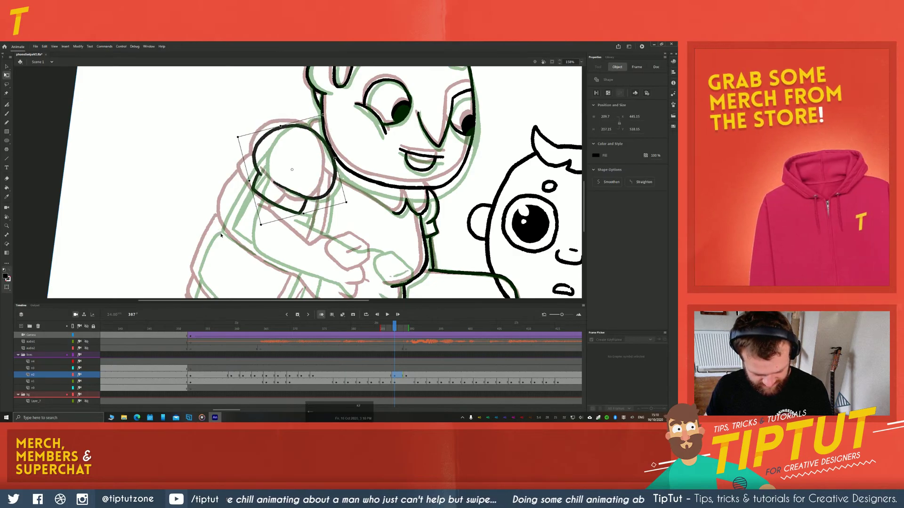
key("Up")
key("Up")
key("Up")
key("Up")
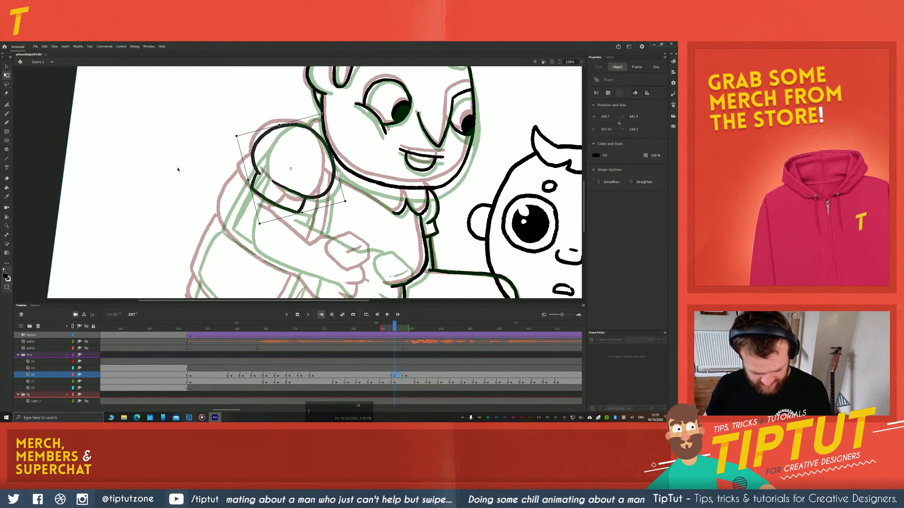
left_click(247, 99)
key("b")
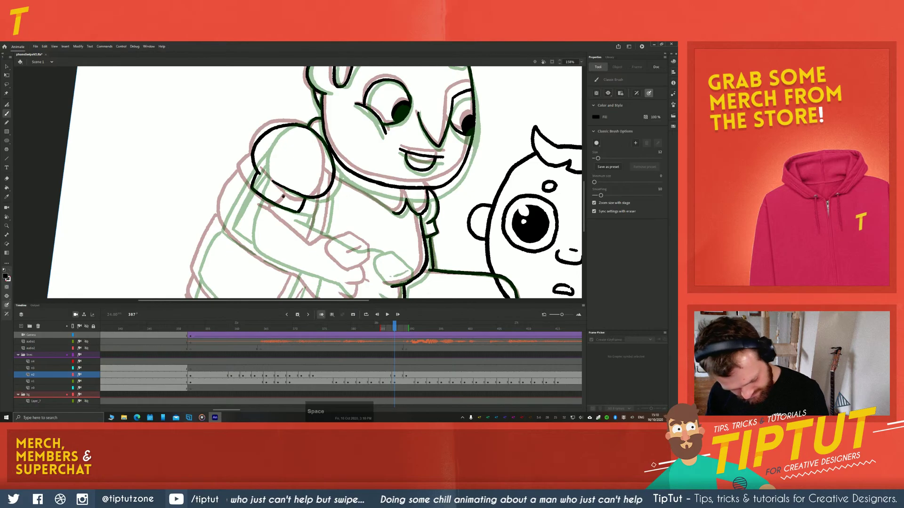
left_click_drag(343, 183, 292, 155)
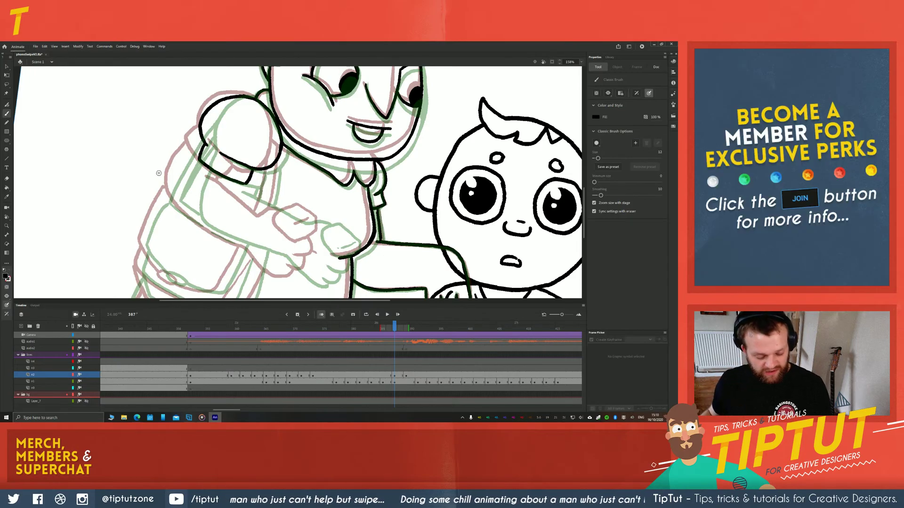
left_click_drag(162, 158, 211, 184)
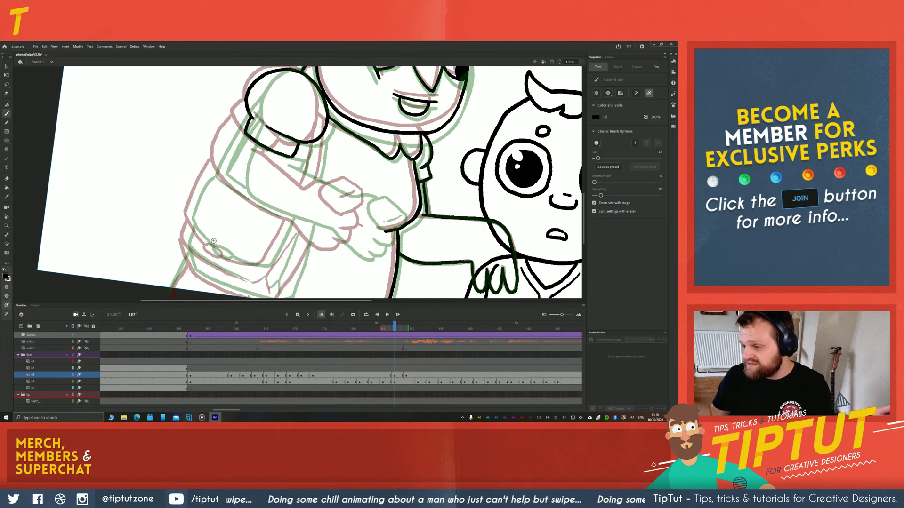
mouse_move(171, 187)
left_mouse_down()
mouse_move(152, 190)
mouse_move(204, 172)
mouse_move(200, 212)
left_mouse_up()
key("ctrl+z")
key("space")
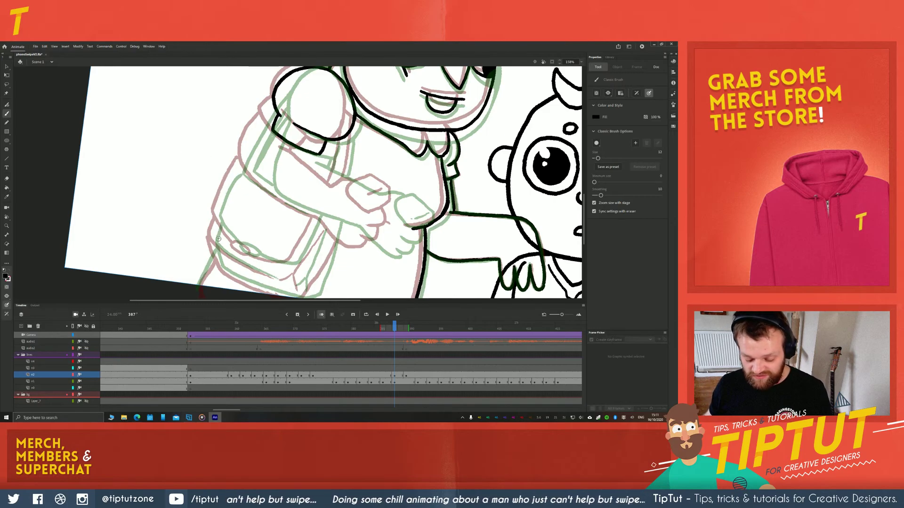
left_click_drag(186, 221, 200, 186)
left_click_drag(220, 148, 216, 171)
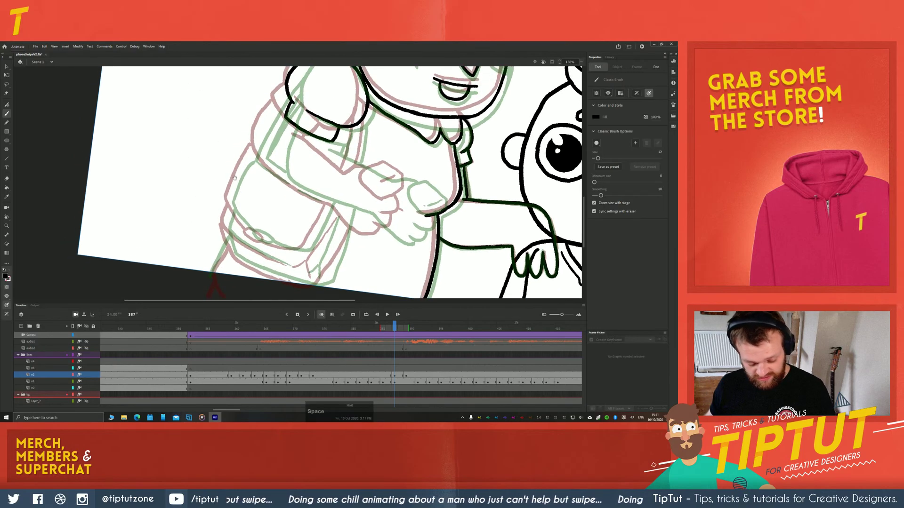
Ink the woman's near forearm and hand, with the fingers, the thumb and the upper forearm line
mouse_move(293, 137)
left_mouse_down()
mouse_move(287, 161)
mouse_move(295, 187)
mouse_move(365, 211)
mouse_move(408, 243)
mouse_move(434, 222)
left_mouse_up()
key("v")
left_click(298, 192)
left_click_drag(297, 193, 263, 203)
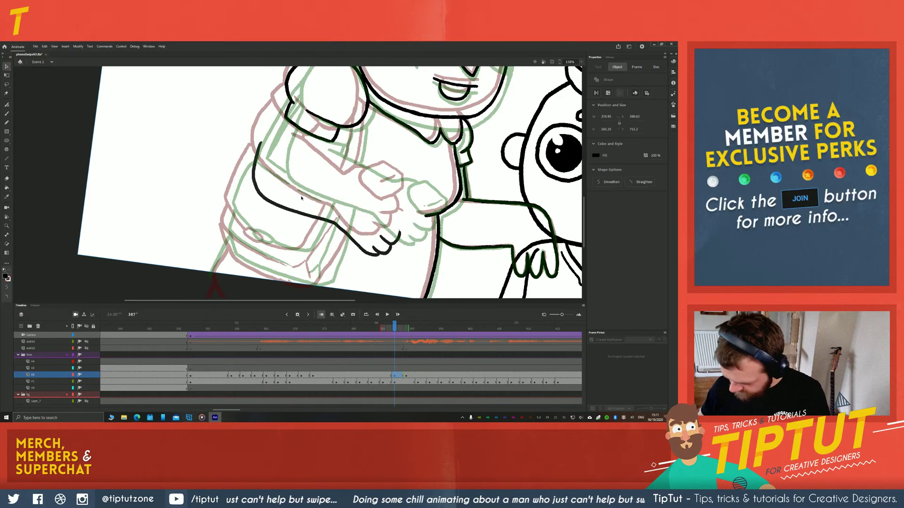
key("n")
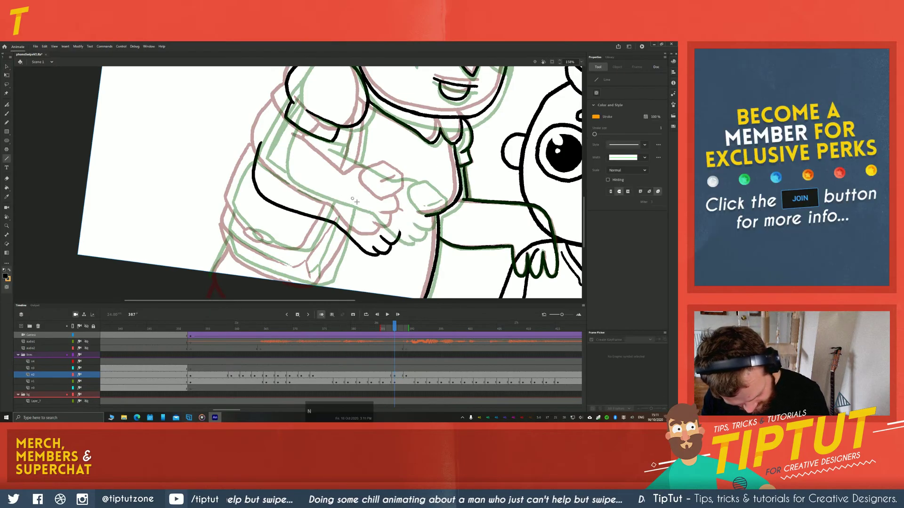
key("z")
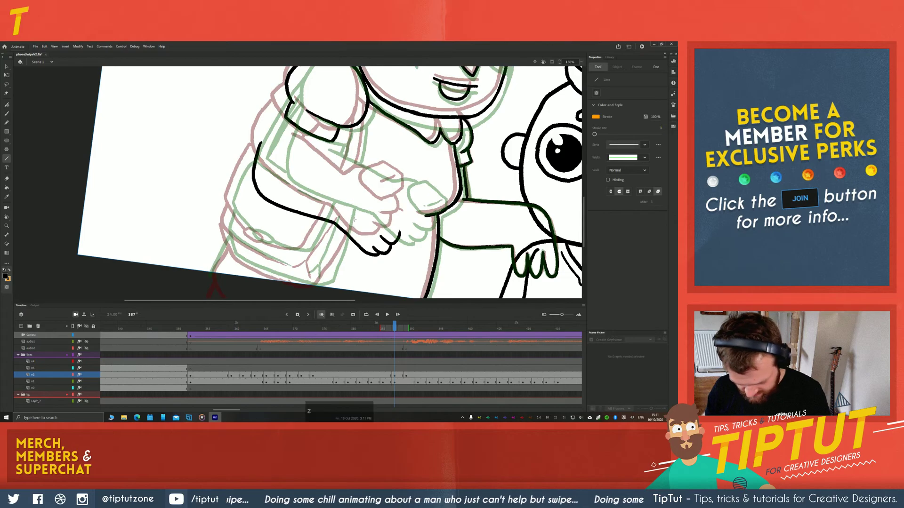
key("b")
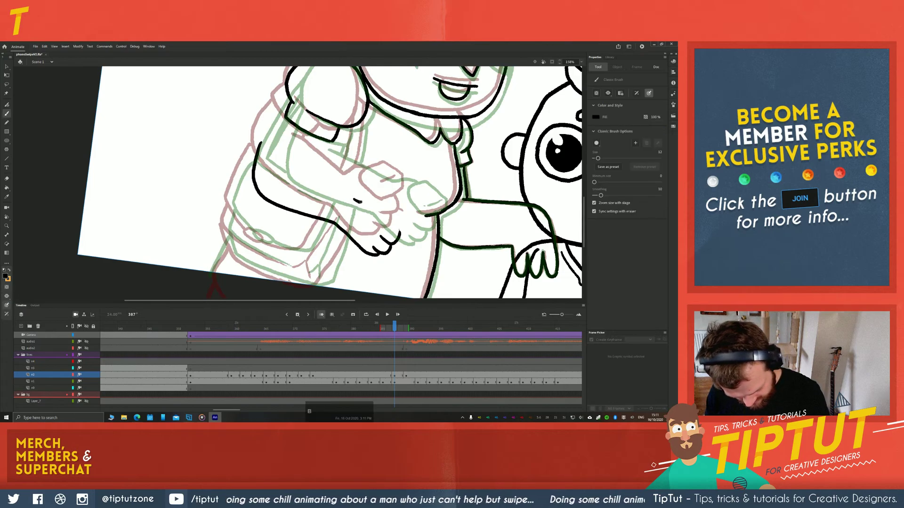
left_click_drag(399, 219, 377, 205)
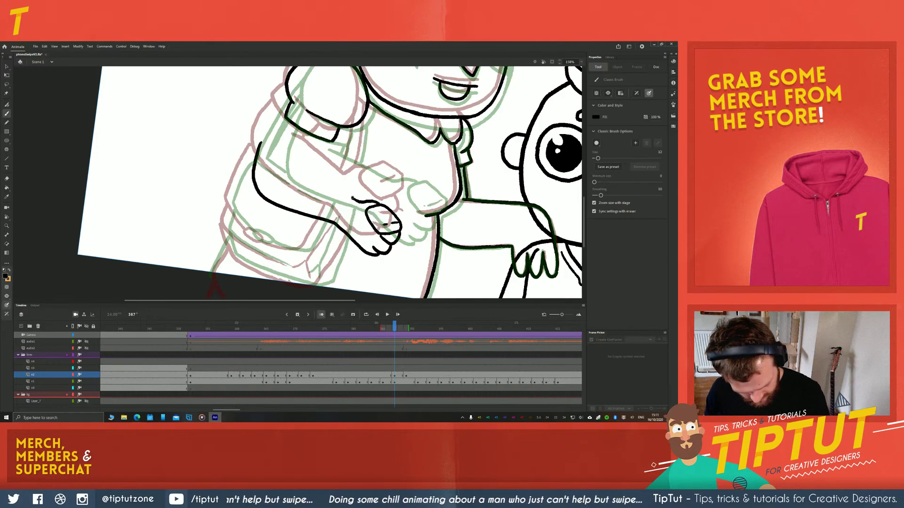
mouse_move(338, 192)
left_mouse_down()
mouse_move(311, 180)
mouse_move(298, 158)
left_mouse_up()
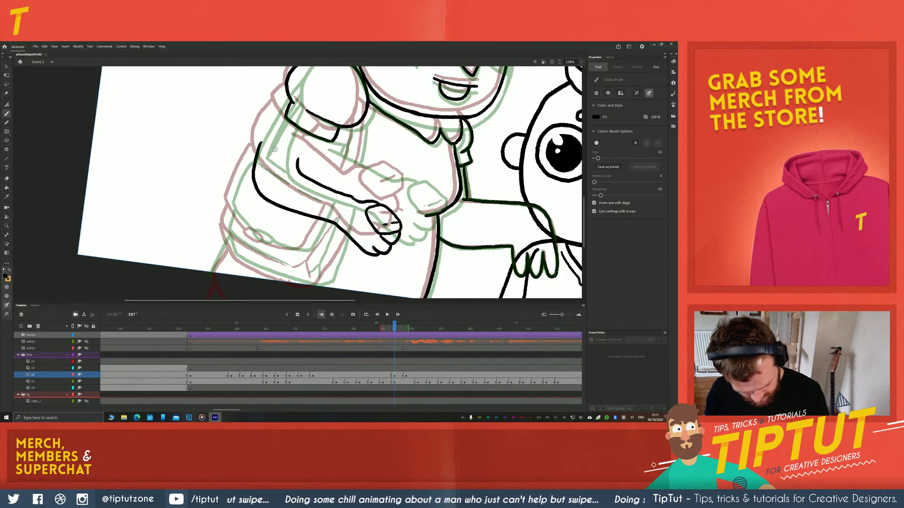
Try nudging and rotating the inked forearm and hand under the near sleeve, and delete them
key("v")
left_click(261, 198)
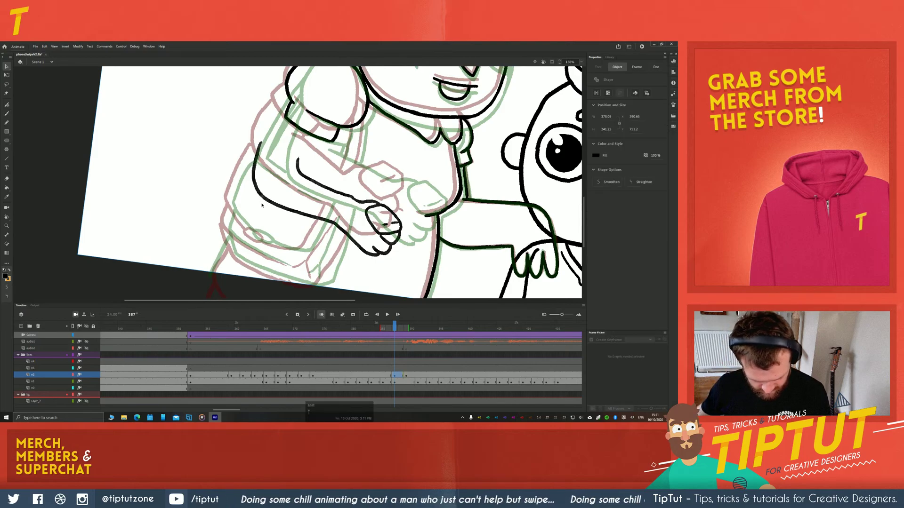
key("shift+Up")
key("shift+Up")
key("shift+Up")
key("shift+Up")
key("shift+Up")
key("q")
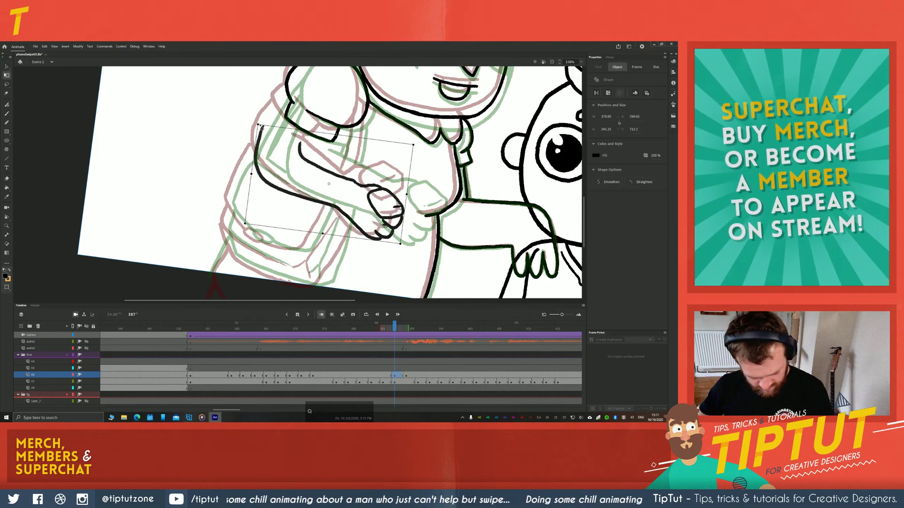
left_click_drag(257, 125, 271, 113)
key("shift+Up")
key("shift+Up")
key("shift+Right")
key("shift+Right")
key("shift+Right")
key("shift+Right")
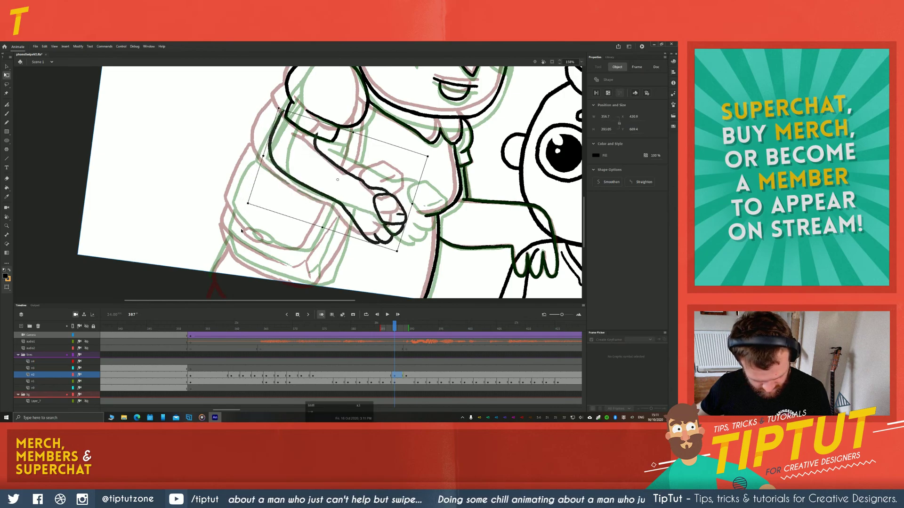
key("shift+Right")
key("shift+Right")
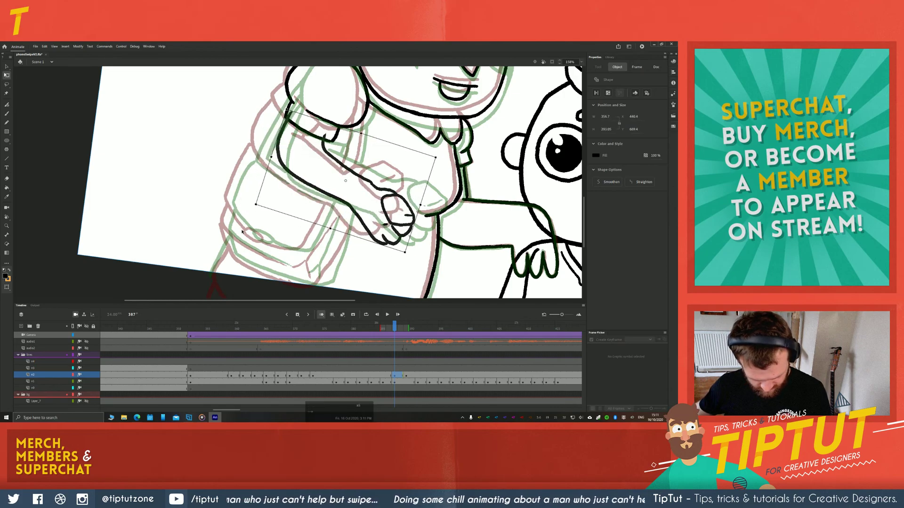
key("Delete")
Re-ink the near forearm and clenched hand by tracing the red onion-skinned pose
key("b")
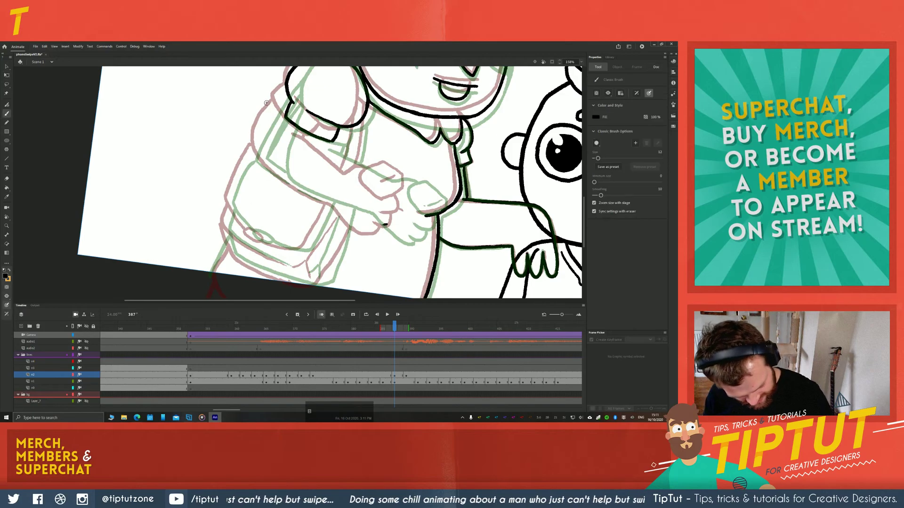
mouse_move(272, 100)
left_mouse_down()
mouse_move(252, 140)
mouse_move(267, 168)
mouse_move(370, 229)
left_mouse_up()
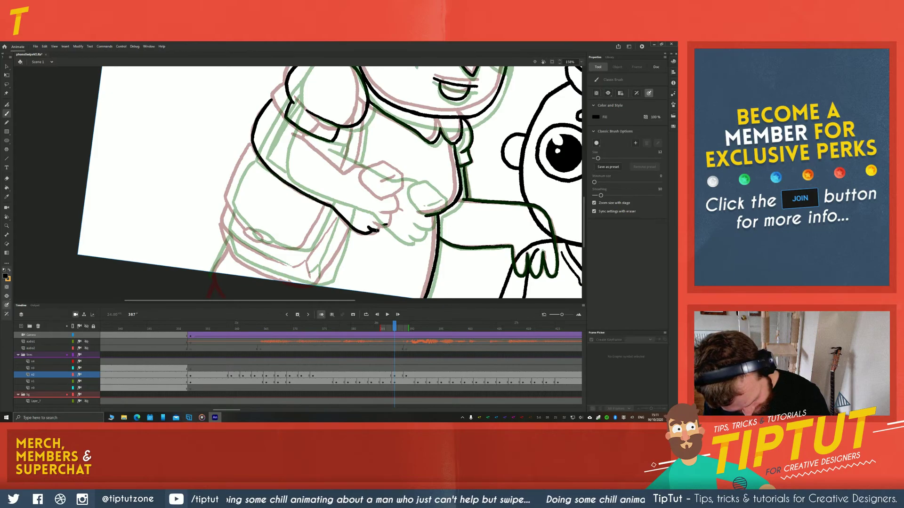
key("ctrl+z")
mouse_move(378, 227)
left_mouse_down()
mouse_move(327, 209)
mouse_move(389, 223)
mouse_move(396, 202)
mouse_move(360, 177)
mouse_move(379, 162)
mouse_move(401, 175)
mouse_move(400, 189)
mouse_move(379, 182)
left_mouse_up()
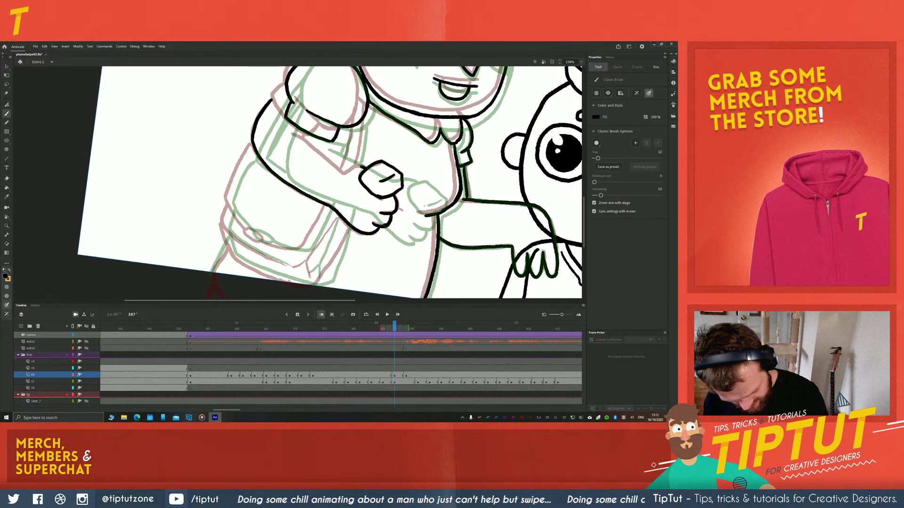
key("ctrl+z")
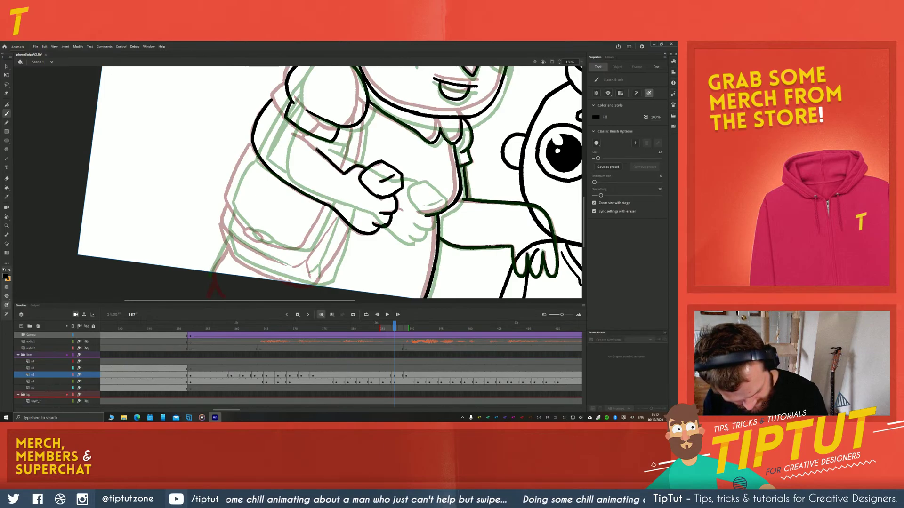
Select the inked near forearm and nudge it right and down between the onion-skinned arms
key("v")
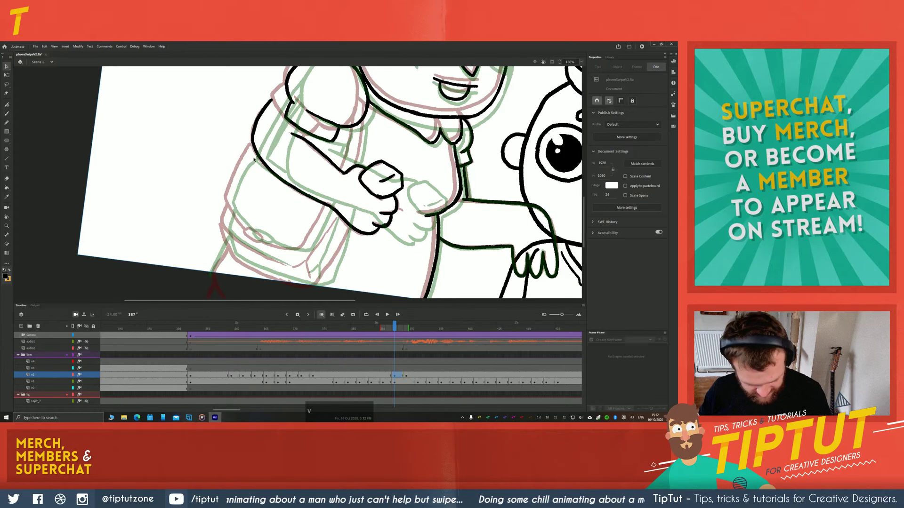
left_click(263, 136)
key("shift+Right")
key("shift+Right")
key("shift+Right")
key("shift+Down")
key("shift+Down")
key("shift+Right")
key("shift+Right")
key("shift+Down")
key("shift+Down")
key("shift+Left")
key("shift+Left")
key("shift+Up")
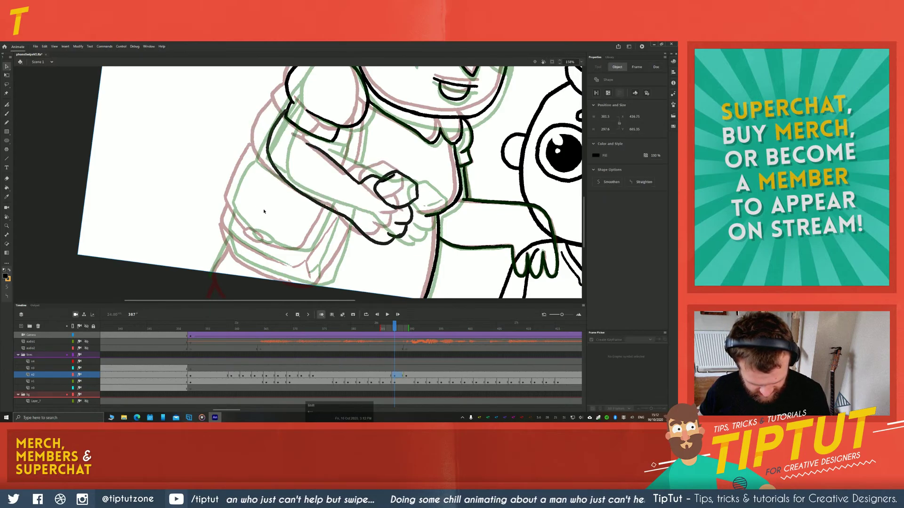
Rotate the forearm counterclockwise with Free Transform, nudge it into place under the sleeve, and deselect it
left_click_drag(234, 135, 248, 181)
key("shift+Right")
key("shift+Right")
key("shift+Right")
key("q")
left_click_drag(289, 156, 274, 201)
key("shift+Right")
key("shift+Down")
key("Left")
key("Left")
key("Left")
key("Up")
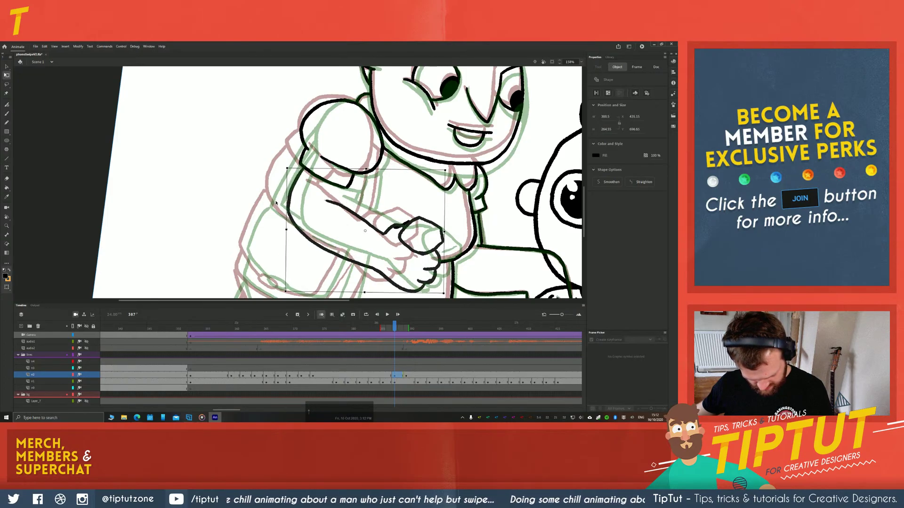
left_click(233, 191)
Clean up the forearm's upper end with the eraser and brush so it joins the sleeve cuff
key("e")
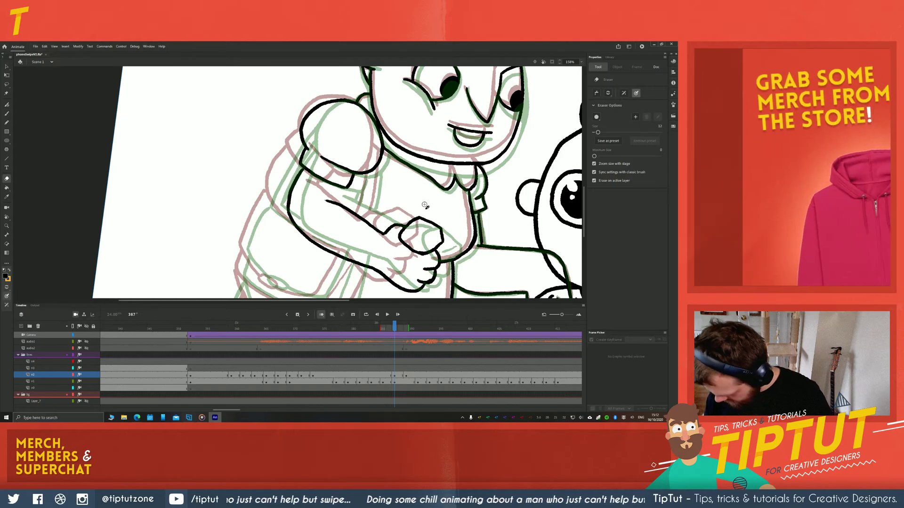
key("b")
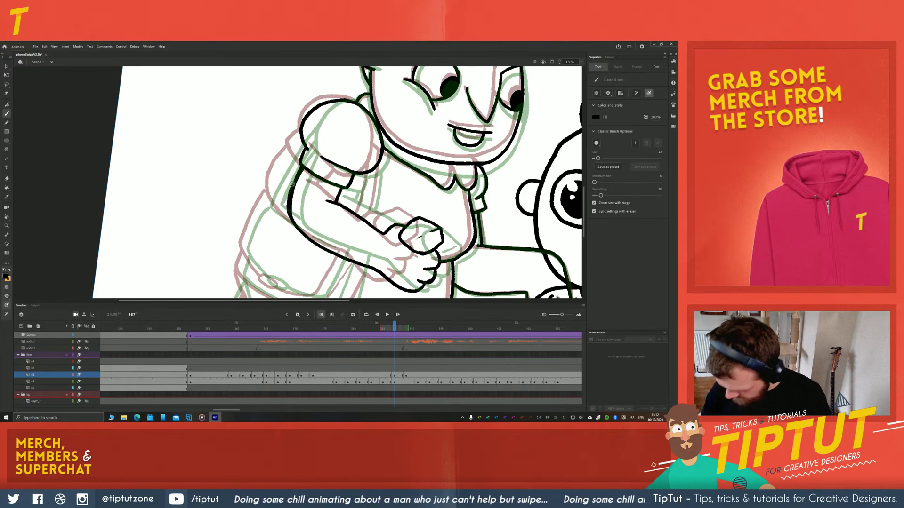
key("e")
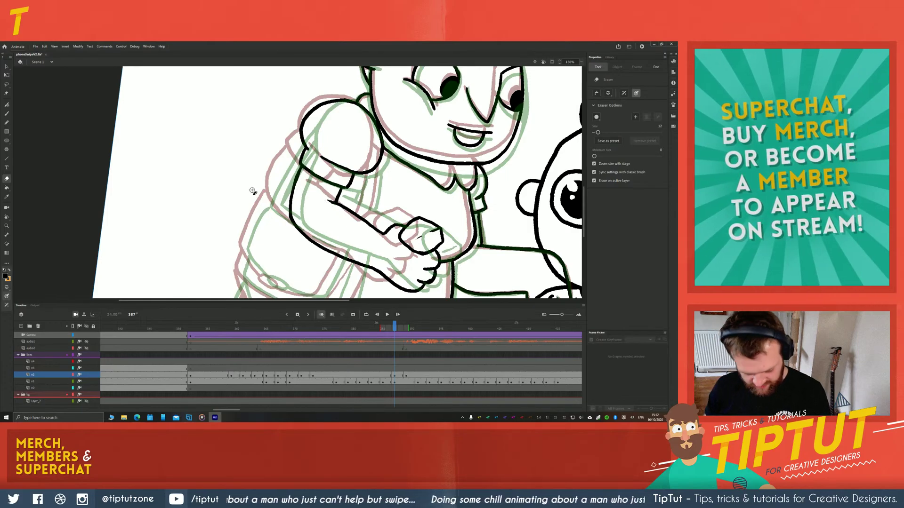
key("space")
left_click_drag(212, 223, 182, 207)
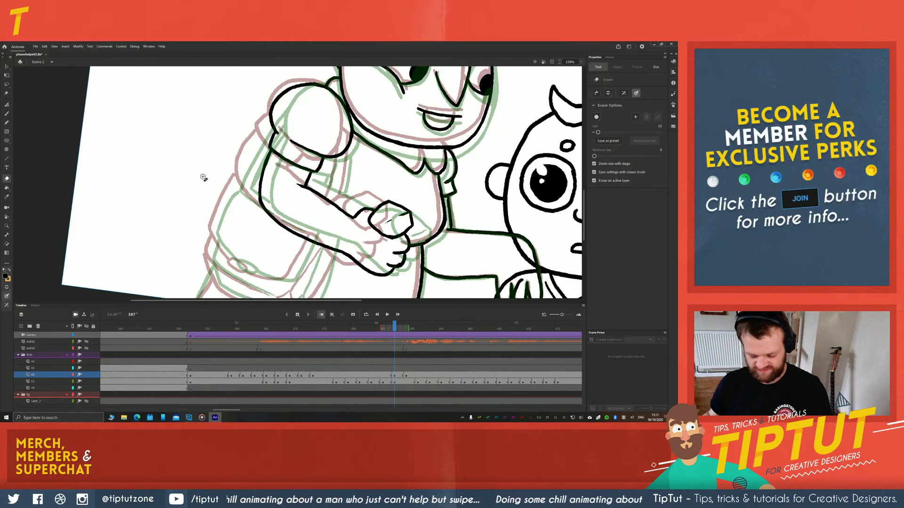
Check the bag strap on frame 386 and ink its two lines between the near sleeve and forearm on frame 387
key("b")
mouse_move(203, 171)
left_mouse_down()
mouse_move(194, 198)
mouse_move(181, 187)
mouse_move(193, 224)
left_mouse_up()
key("ctrl+z")
key("ctrl+z")
key("space")
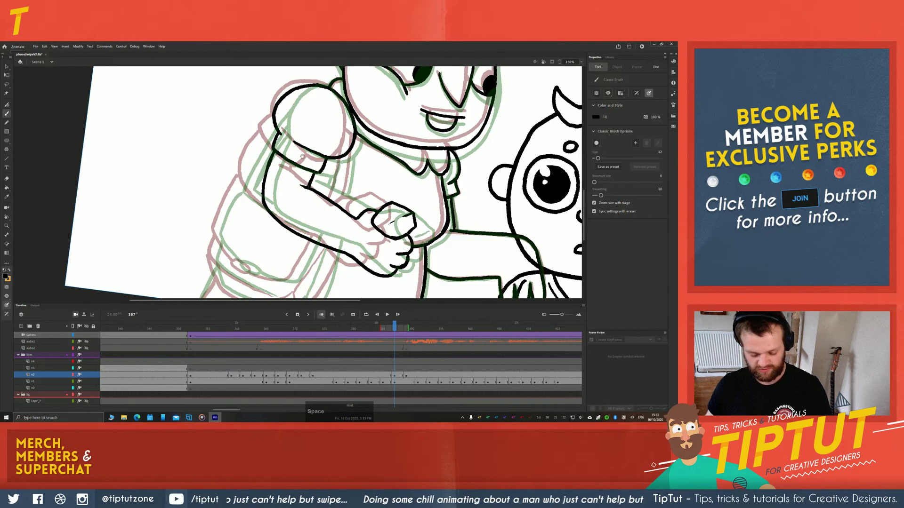
key("comma")
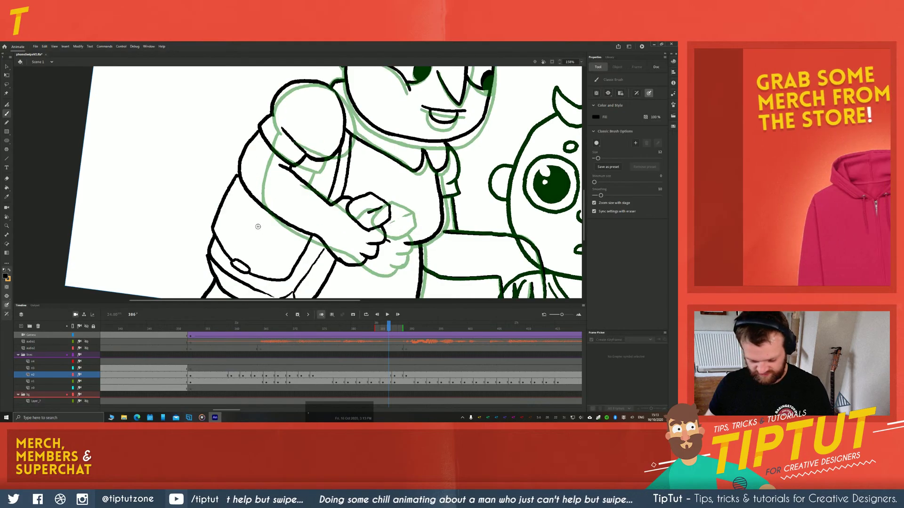
key("period")
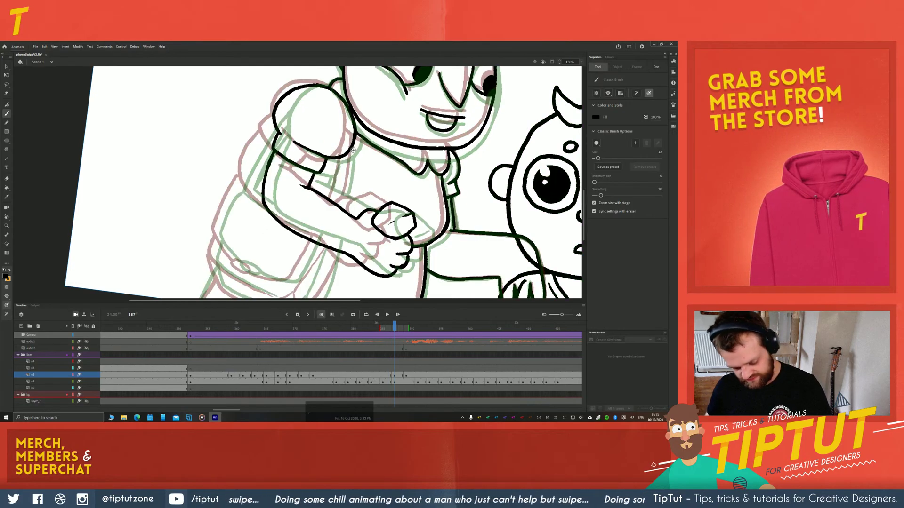
left_click_drag(352, 145, 347, 193)
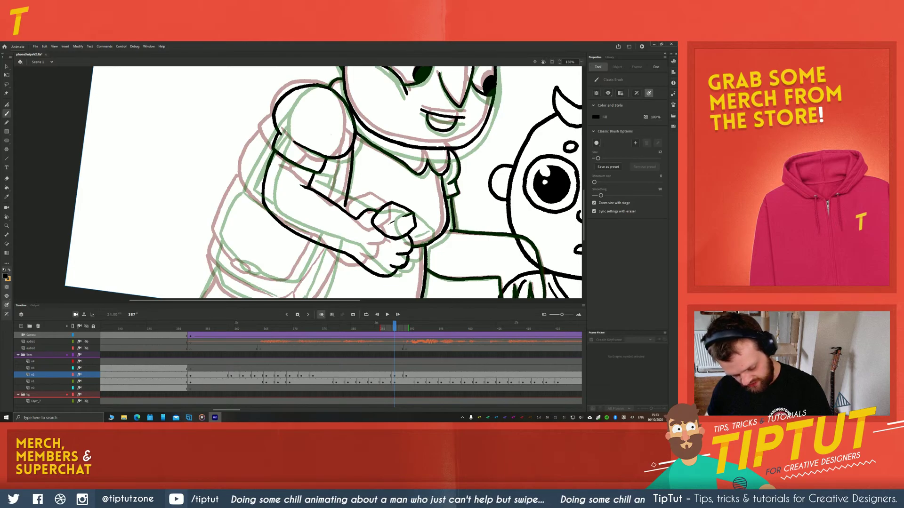
key("ctrl+z")
left_click_drag(354, 143, 344, 208)
left_click_drag(340, 158, 331, 198)
Flip between frames 386 and 389 to examine how the strap and bag sit behind the woman's shoulder
key("space")
left_click_drag(248, 224, 288, 181)
left_click_drag(233, 188, 220, 206)
key("comma")
key("period")
key("period")
key("period")
left_click_drag(293, 182, 280, 223)
key("comma")
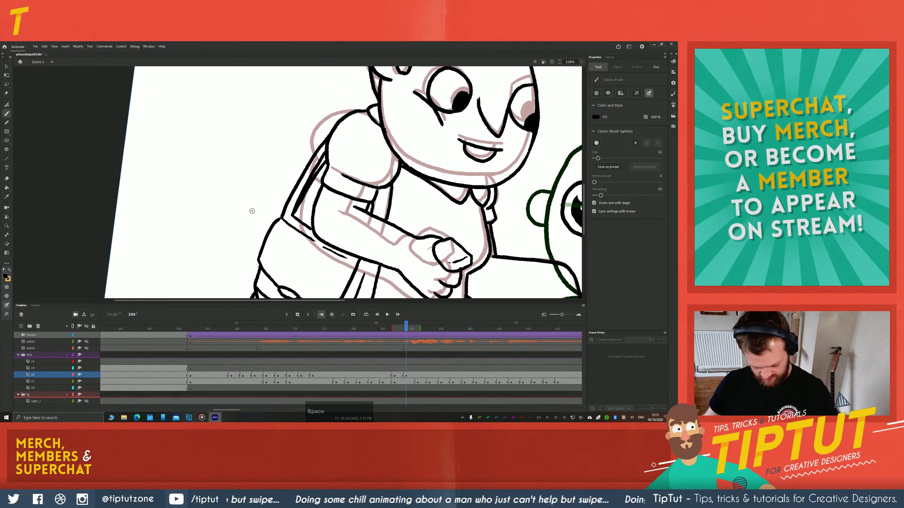
key("period")
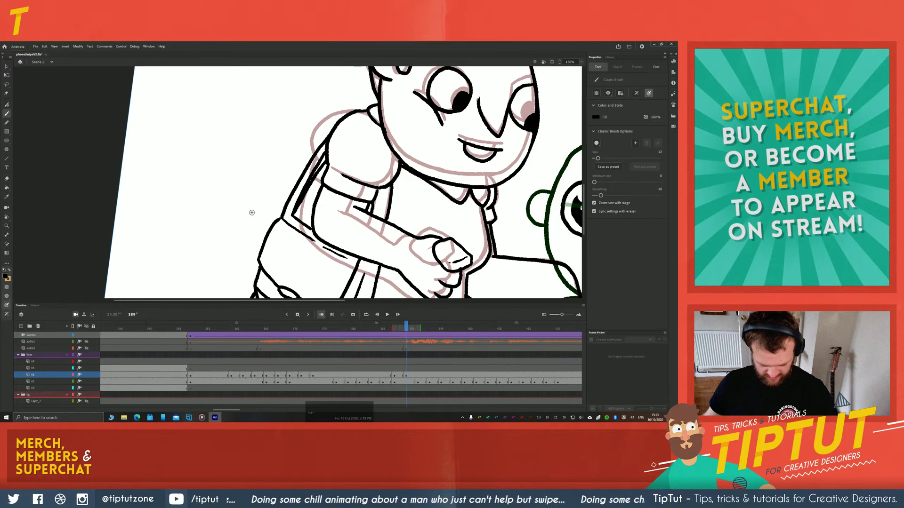
mouse_move(252, 213)
left_mouse_down()
mouse_move(252, 198)
mouse_move(289, 196)
left_mouse_up()
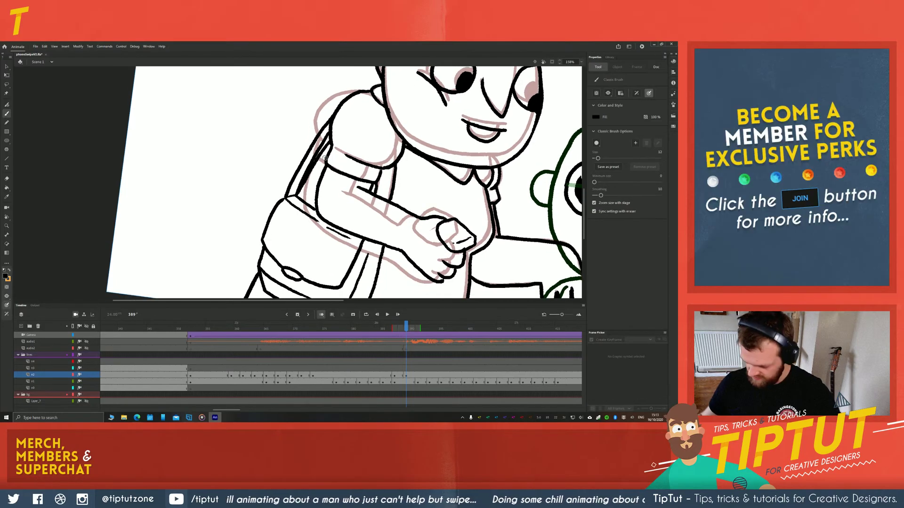
Erase the excess ink on the strap lines behind the woman's shoulder on frame 389
key("e")
mouse_move(327, 141)
left_mouse_down()
mouse_move(303, 188)
mouse_move(323, 145)
left_mouse_up()
left_click_drag(323, 142, 306, 174)
Return to the in-between and ink the bag's back edge, its oval clasp and the strap behind the near arm
key("space")
left_click_drag(191, 224, 189, 202)
key("comma")
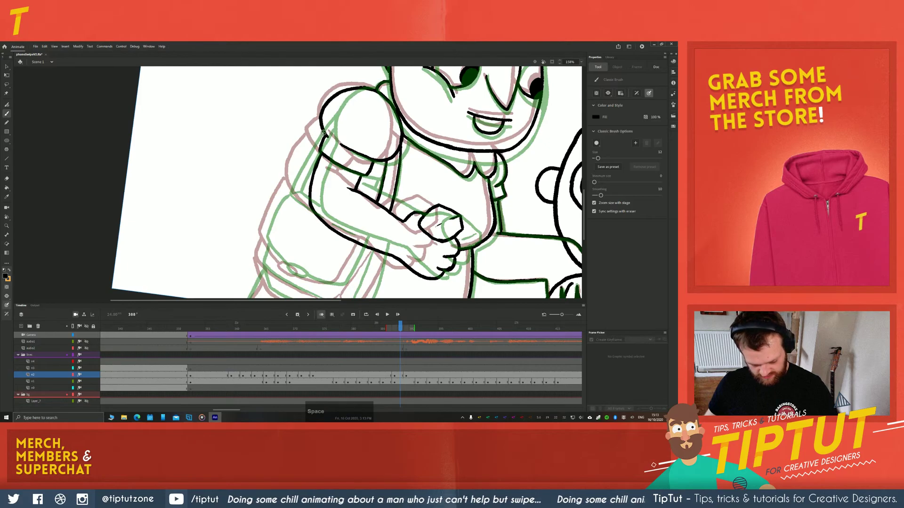
left_click_drag(222, 222, 245, 201)
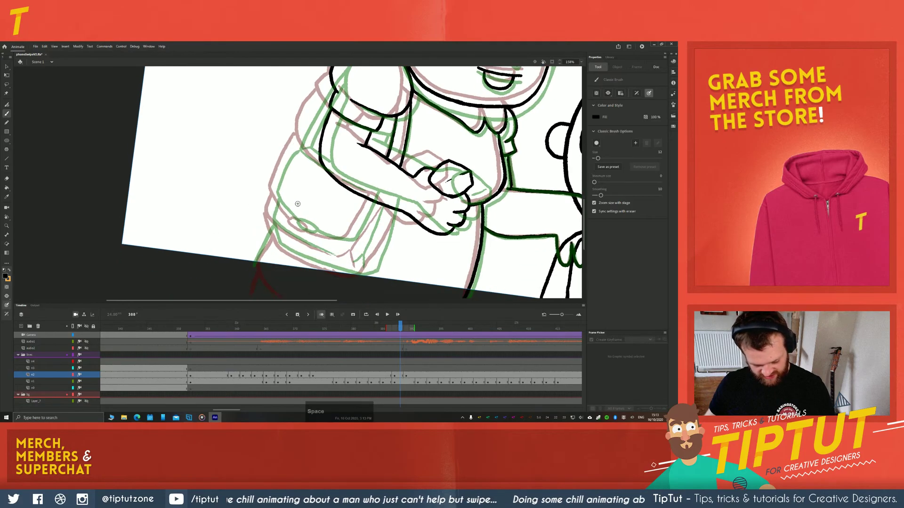
mouse_move(293, 221)
left_mouse_down()
mouse_move(305, 230)
mouse_move(272, 188)
mouse_move(298, 138)
mouse_move(289, 163)
left_mouse_up()
key("space")
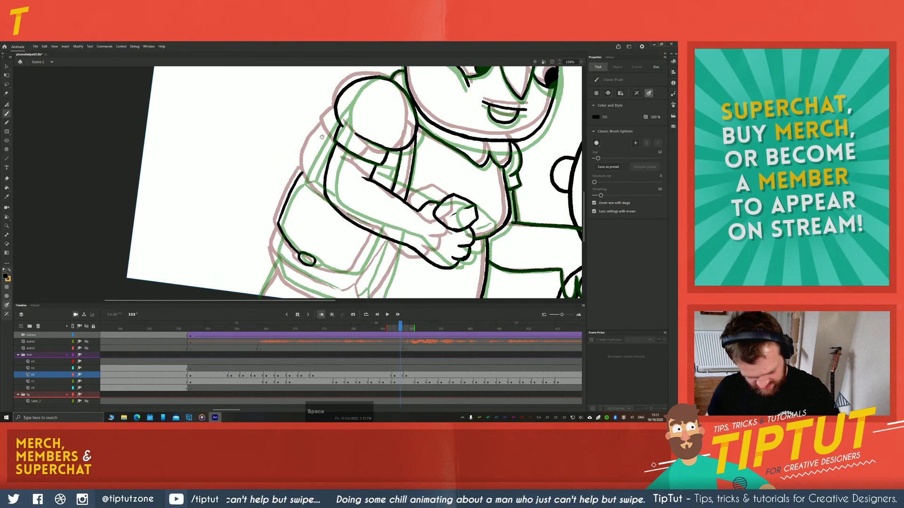
left_click_drag(335, 118, 300, 172)
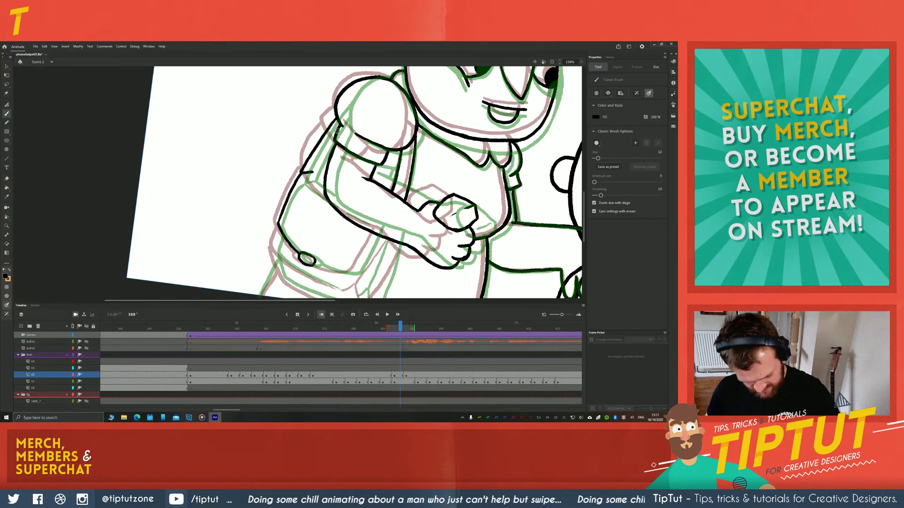
Flip back through the frames to 383 and forward to 389 to examine the woman's motion
key("comma")
key("comma")
key("comma")
key("comma")
key("comma")
key("comma")
key("comma")
key("comma")
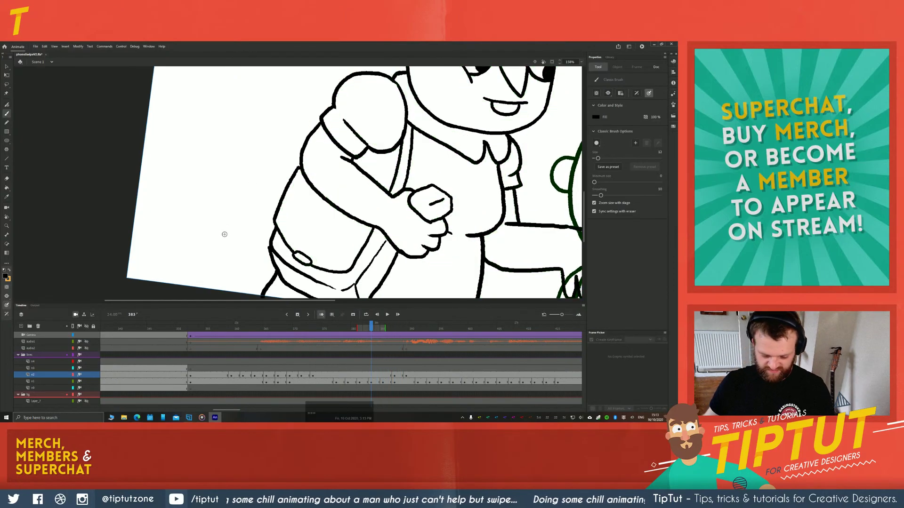
key("period")
key("period")
key("period")
key("period")
key("period")
key("period")
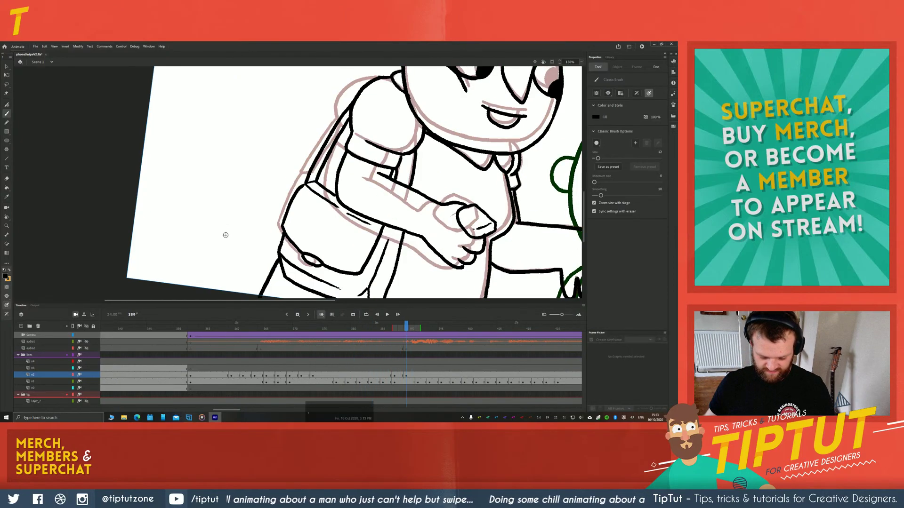
key("period")
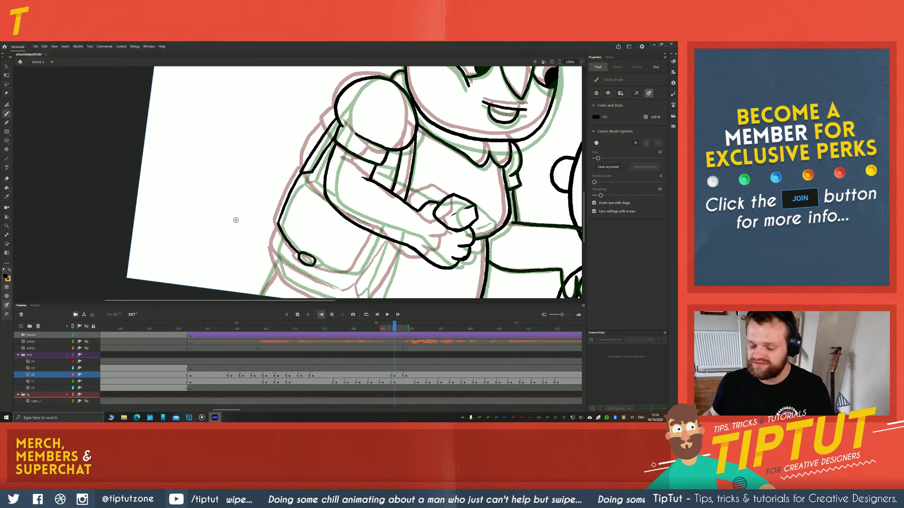
Ink the bag's bottom edge, front edge and side fold below the woman's near forearm on frame 387
left_click_drag(235, 210, 225, 202)
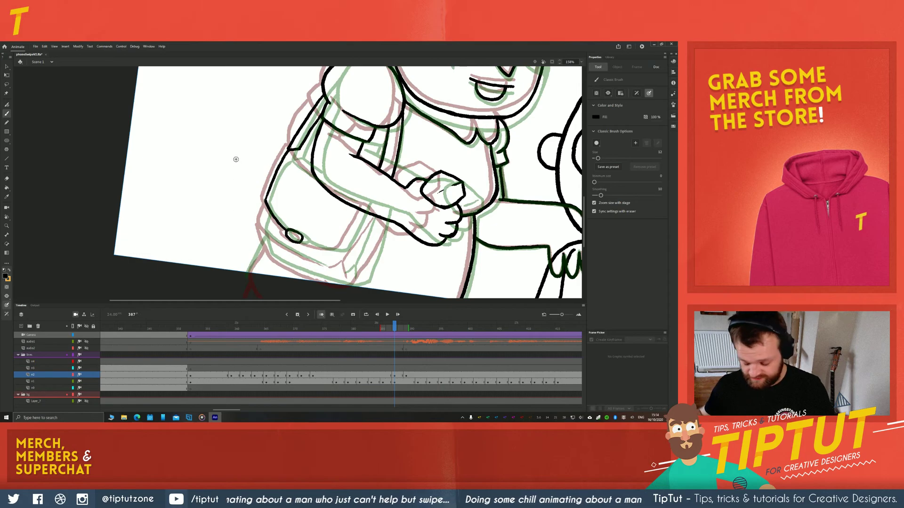
left_click_drag(229, 213, 252, 198)
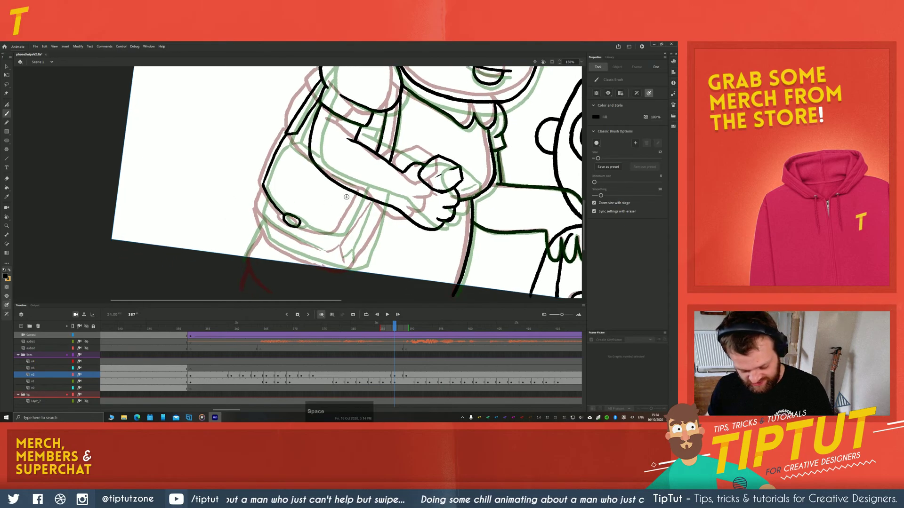
mouse_move(263, 191)
left_mouse_down()
mouse_move(282, 251)
mouse_move(267, 234)
mouse_move(336, 273)
left_mouse_up()
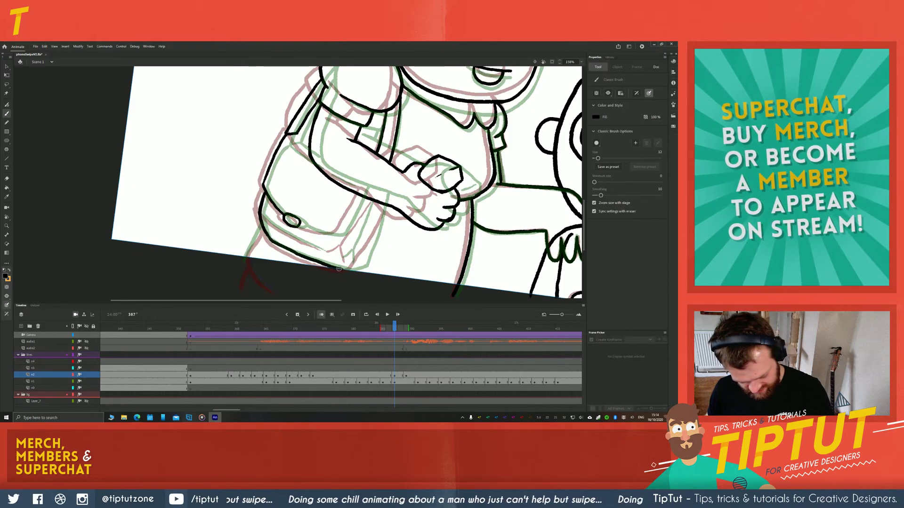
left_click_drag(384, 204, 364, 256)
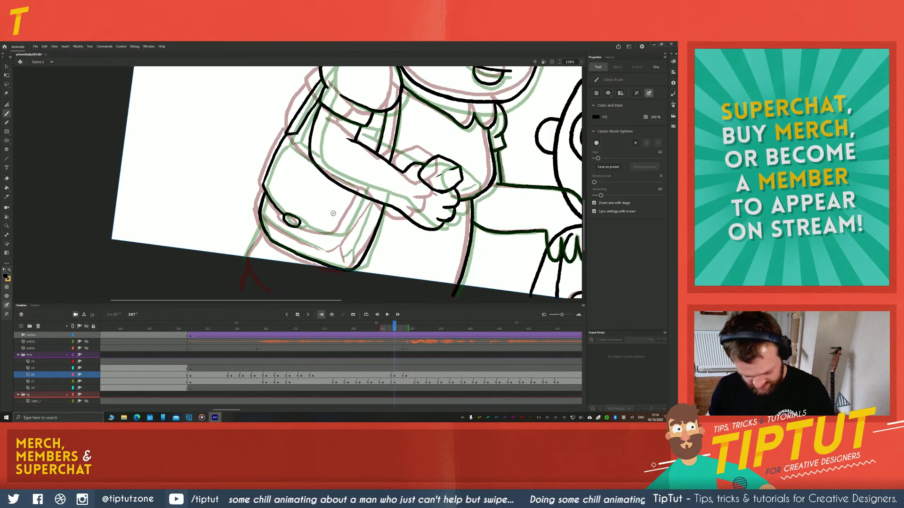
left_click_drag(369, 208, 337, 251)
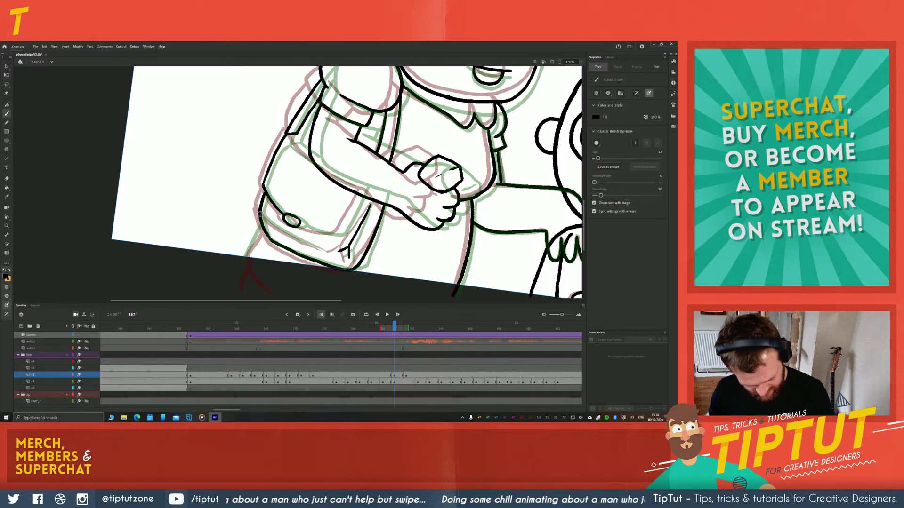
Ink the front edge of the bag's flap down to its lower corner
mouse_move(218, 170)
left_mouse_down()
mouse_move(212, 201)
mouse_move(224, 178)
left_mouse_up()
left_click_drag(345, 206, 332, 233)
key("ctrl+z")
left_click_drag(347, 202, 331, 236)
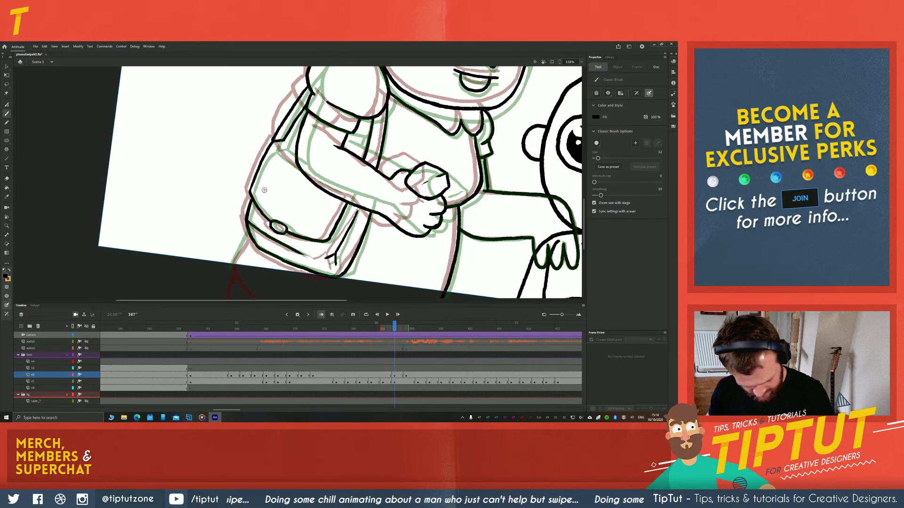
left_click_drag(202, 146, 191, 176)
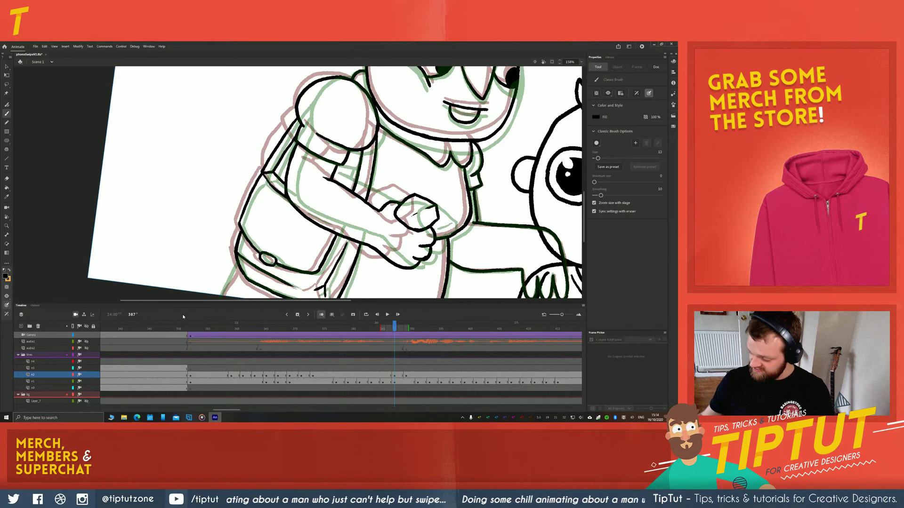
Flip back and forth through the frames around 387 to examine how the arm and bag move
key("comma")
key("comma")
key("period")
key("period")
key("period")
key("period")
key("period")
key("period")
key("comma")
key("comma")
key("comma")
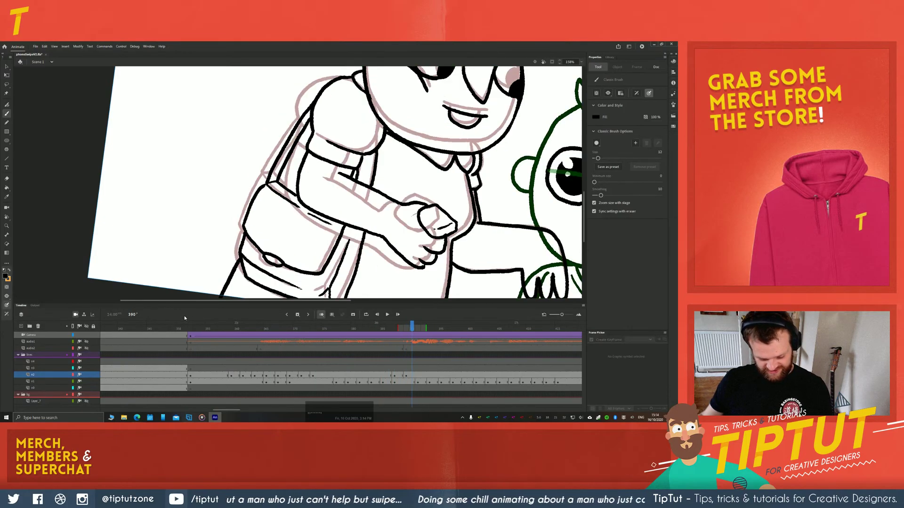
key("comma")
Fit the whole frame in view and flip between frames 380 and 391 to examine the woman's overall motion
key("space")
left_click_drag(207, 193, 172, 231)
left_click_drag(195, 279, 176, 223)
left_click(581, 62)
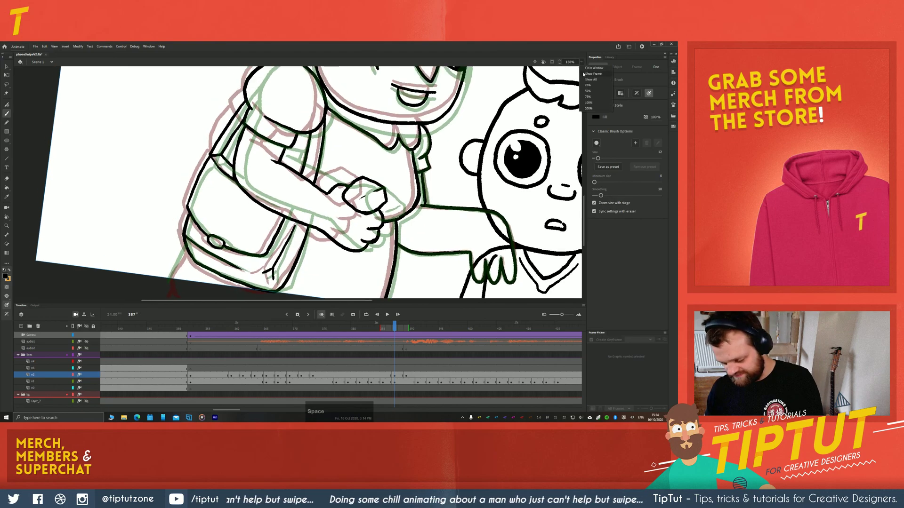
left_click(583, 70)
key("comma")
key("comma")
key("comma")
key("comma")
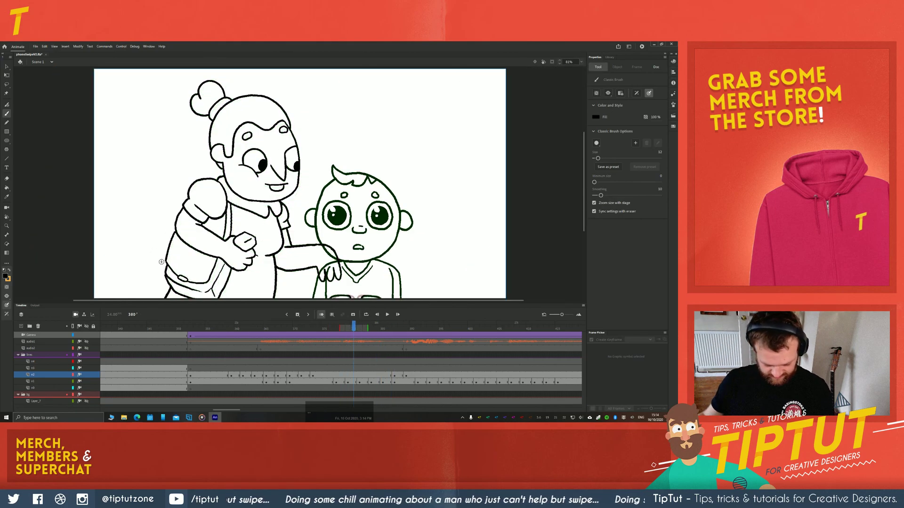
key("period")
key("period")
key("period")
key("period")
key("period")
key("period")
key("period")
key("period")
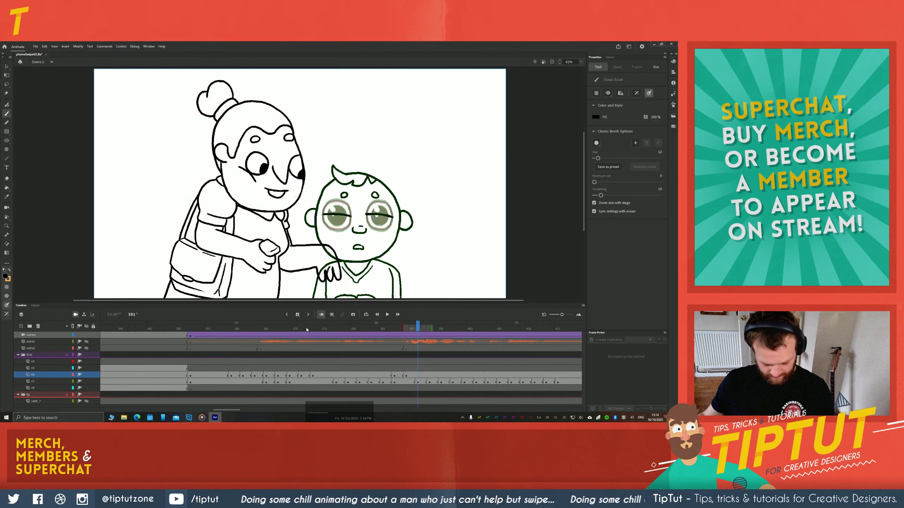
Turn off onion skinning and flip between frames 385 and 387 to compare the new in-between with the previous pose
key("comma")
key("comma")
key("comma")
key("comma")
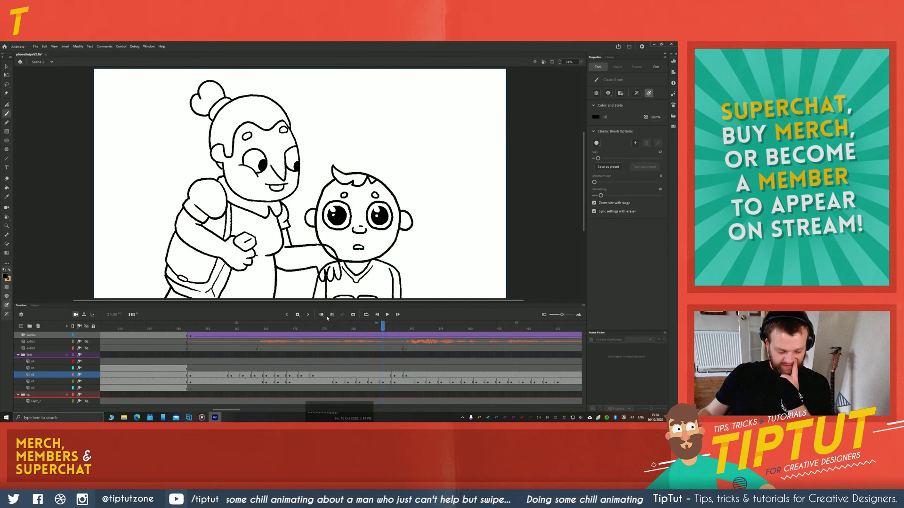
key("period")
key("period")
key("comma")
key("comma")
key("comma")
key("period")
key("period")
key("period")
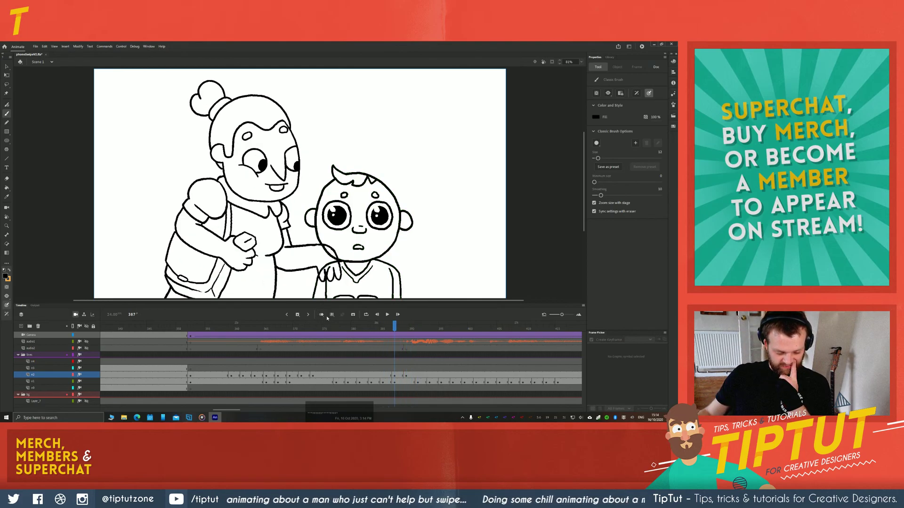
key("comma")
key("comma")
key("comma")
key("comma")
key("period")
key("period")
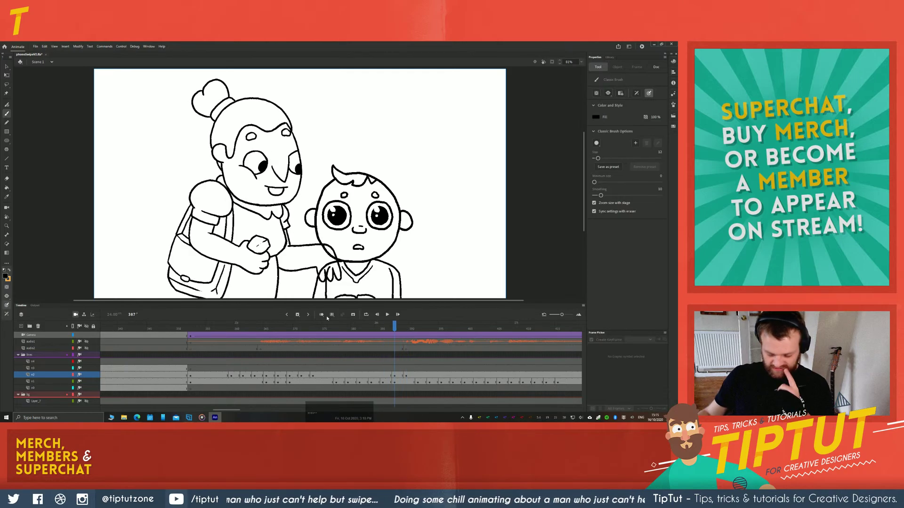
Turn onion skinning back on and ink the woman's back line below the bag on frame 387
key("alt+shift+o")
key("space")
left_click_drag(239, 281, 287, 215)
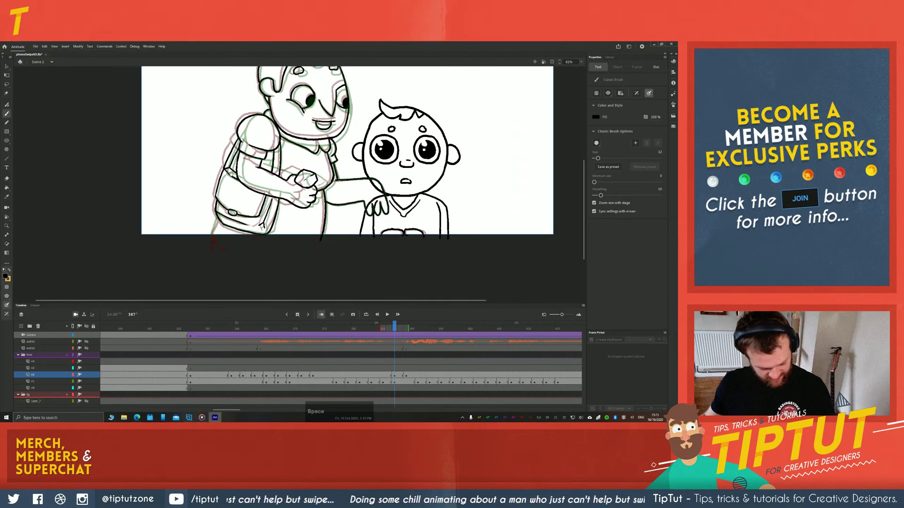
left_click_drag(218, 226, 235, 212)
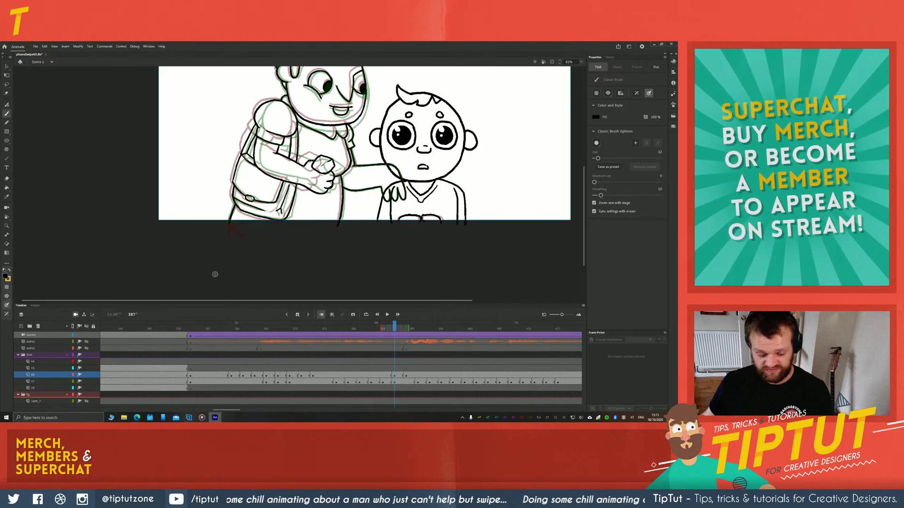
left_click_drag(201, 140, 212, 156)
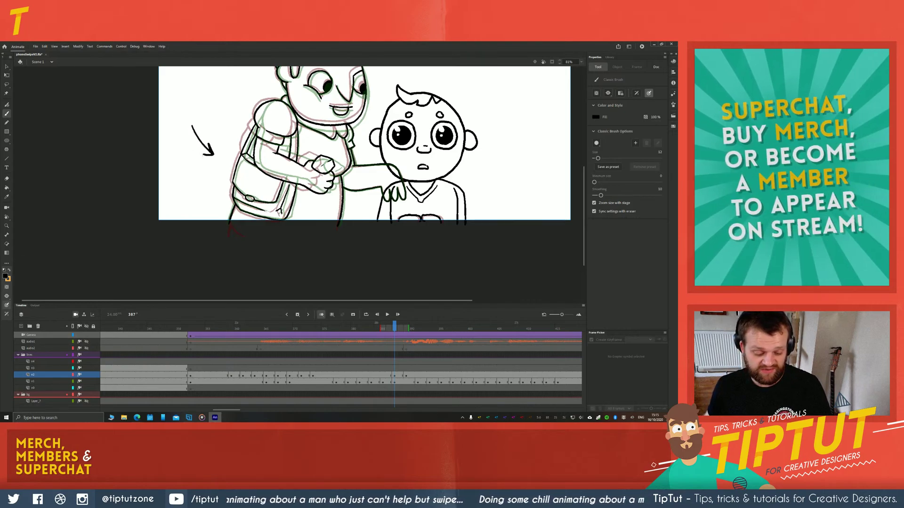
key("ctrl+z")
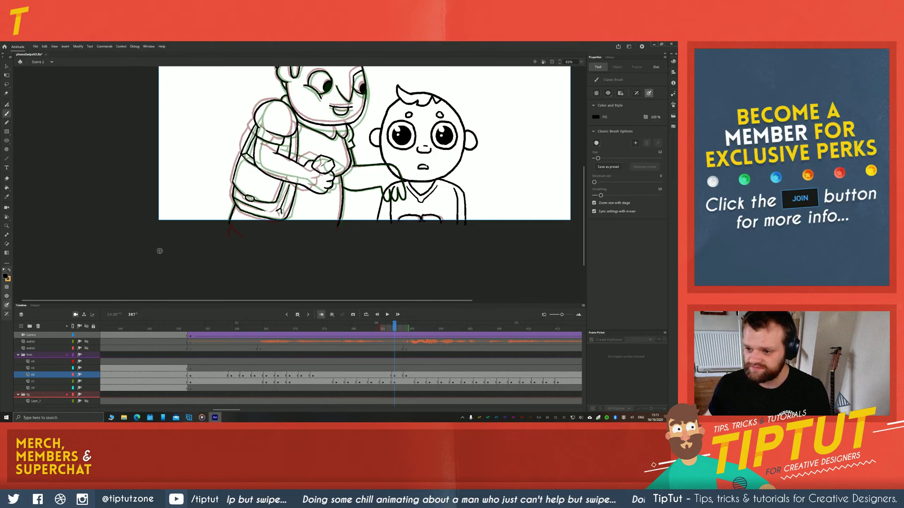
mouse_move(188, 172)
left_mouse_down()
mouse_move(163, 213)
mouse_move(172, 217)
left_mouse_up()
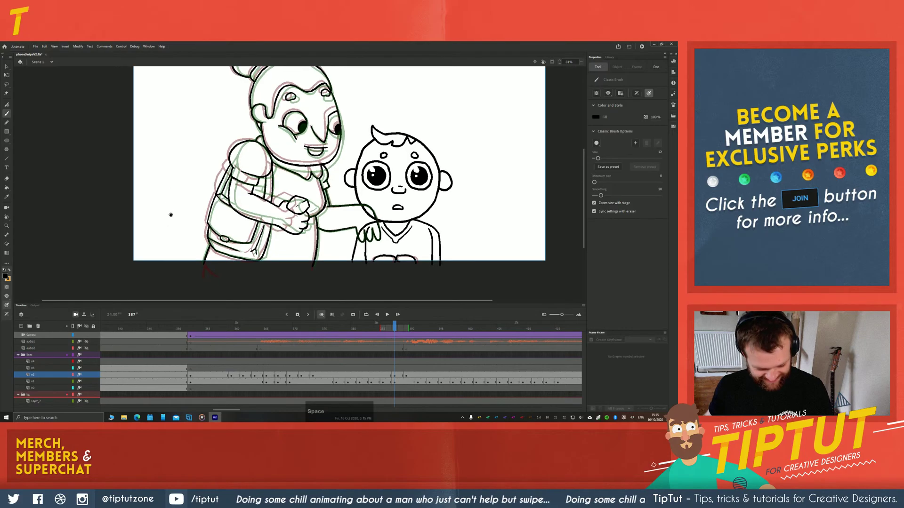
Move the woman's keyframe from frame 389 to frame 391
left_click(391, 377)
left_click(407, 377)
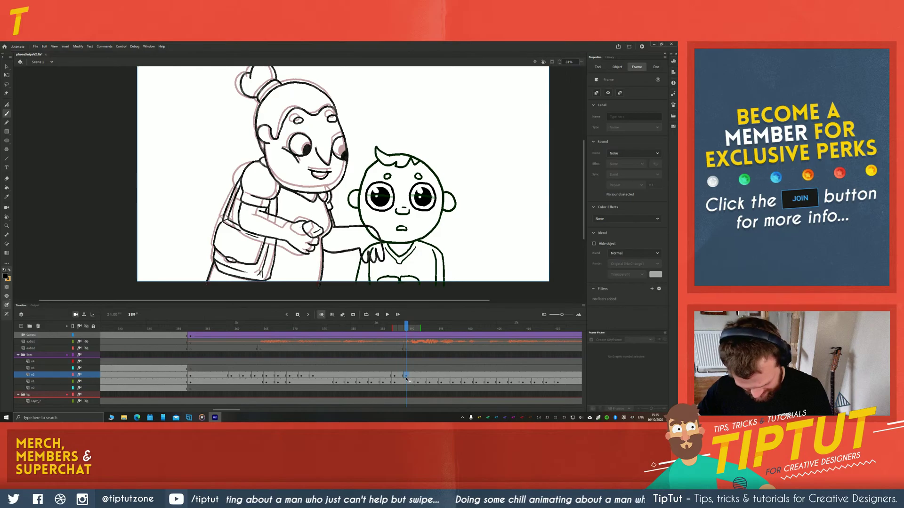
left_click_drag(406, 377, 417, 377)
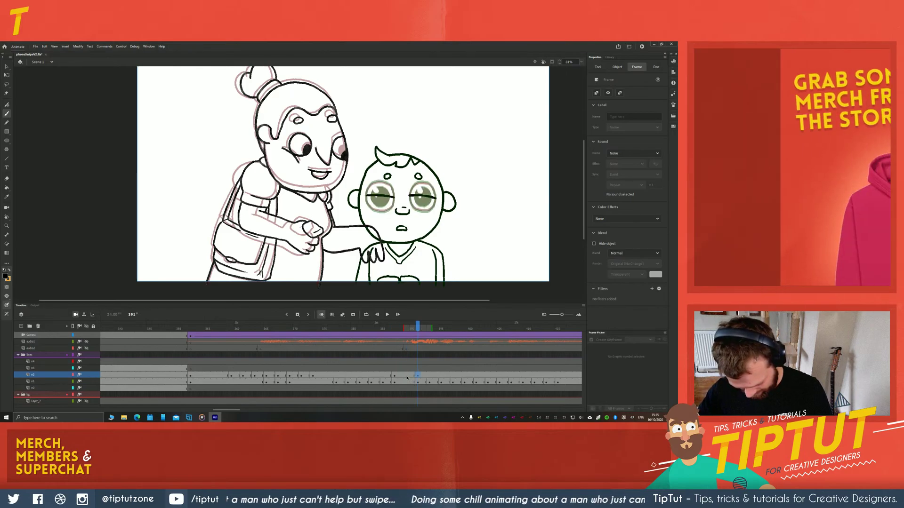
Insert blank keyframes at frames 389 and 385 on the woman's layer for further in-betweens
left_click(407, 377)
key("F7")
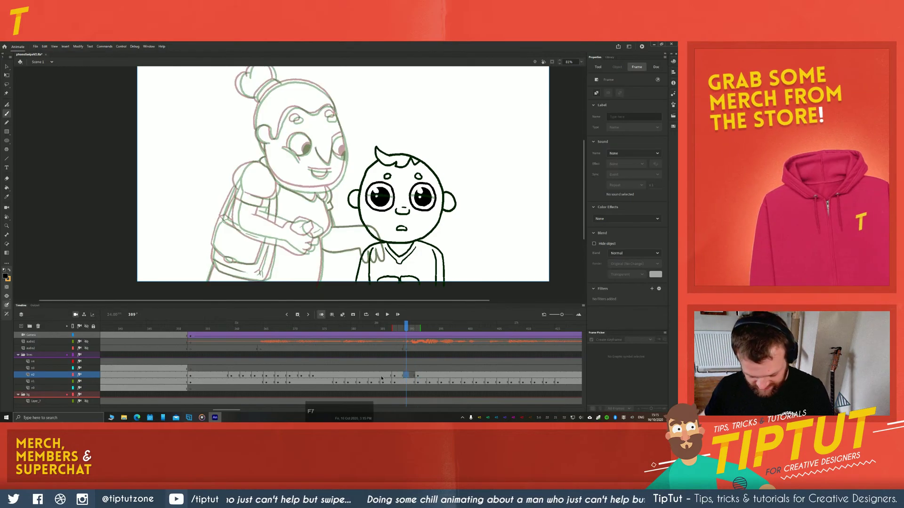
left_click(383, 376)
key("F7")
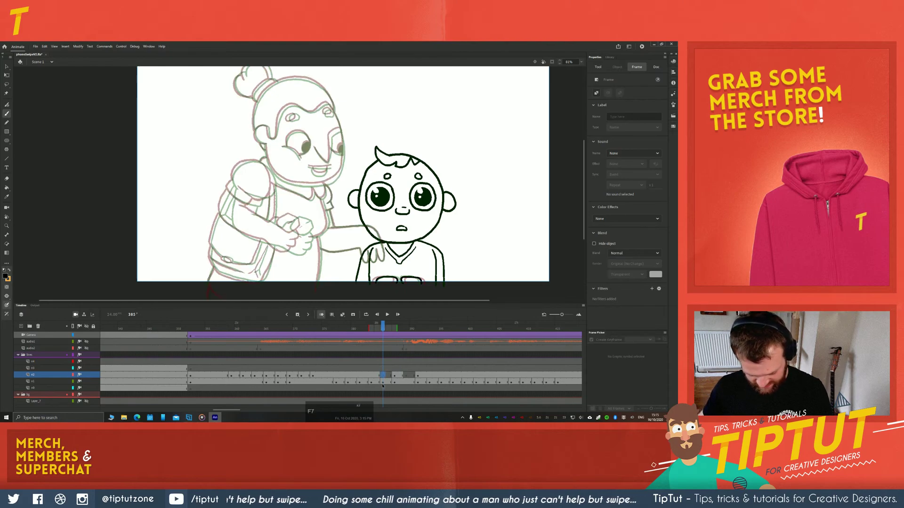
On frame 389, ink the woman's two oval eyebrows between the onion-skinned poses with the Classic Brush
left_click(405, 376)
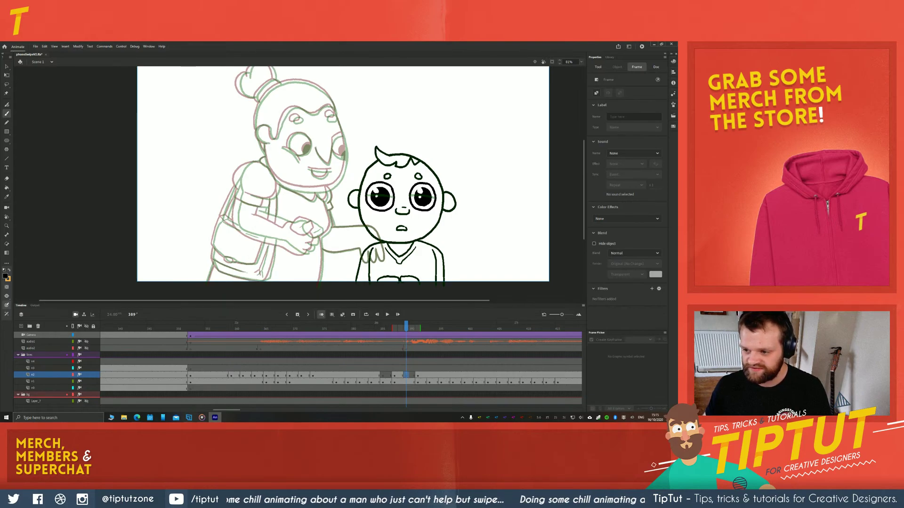
scroll(271, 200, "up", 2)
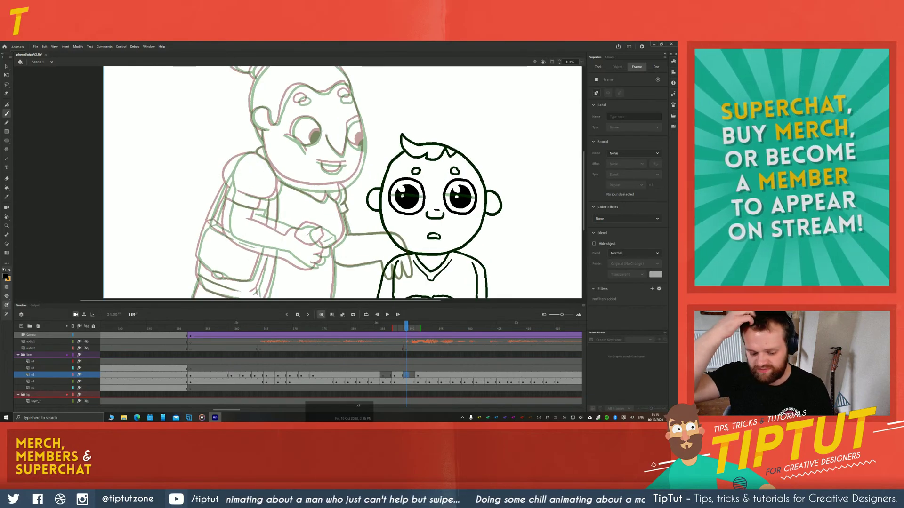
scroll(329, 183, "up", 3)
scroll(329, 184, "up", 1)
left_click_drag(330, 184, 307, 213)
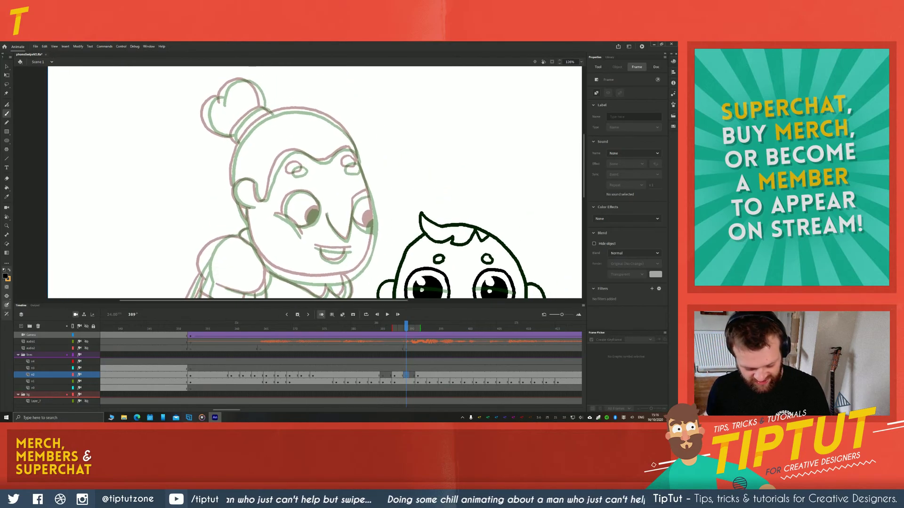
key("b")
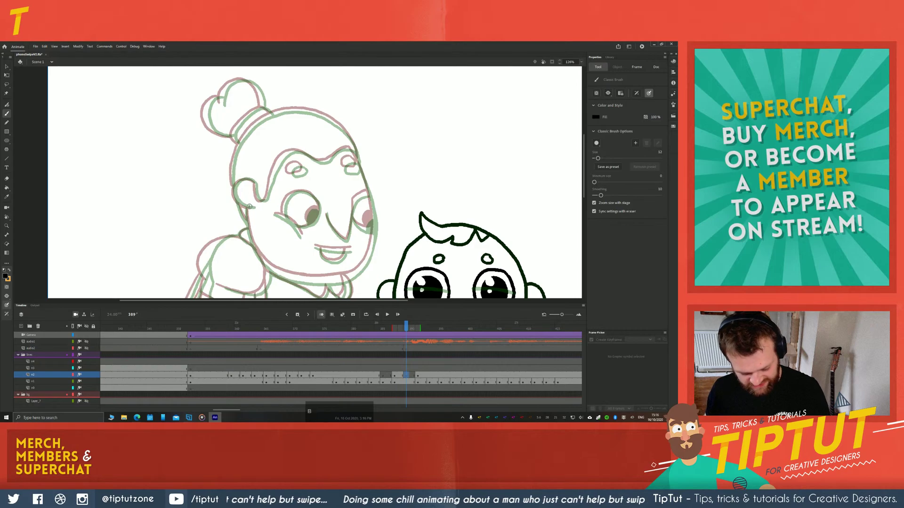
mouse_move(302, 164)
left_mouse_down()
mouse_move(288, 176)
mouse_move(303, 164)
mouse_move(358, 168)
left_mouse_up()
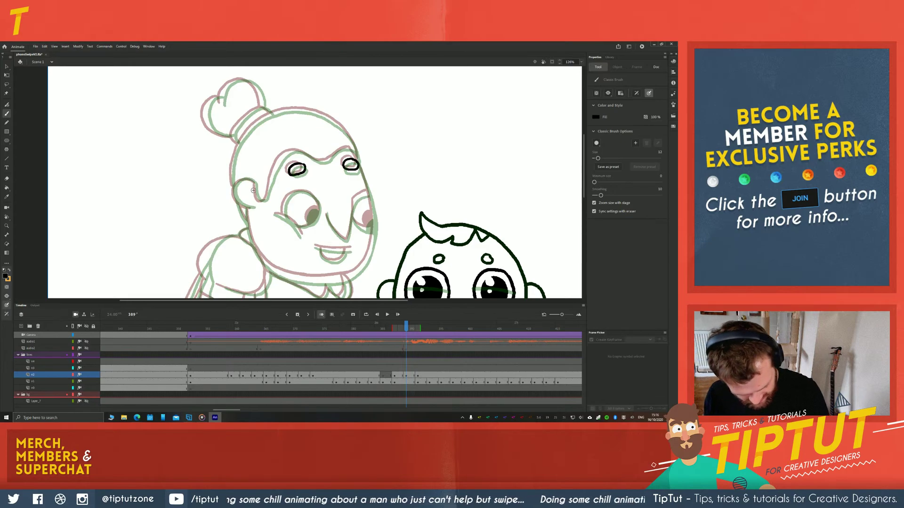
Ink the crease under the woman's near eye and the front curve of that eye's outline
scroll(214, 152, "up", 2)
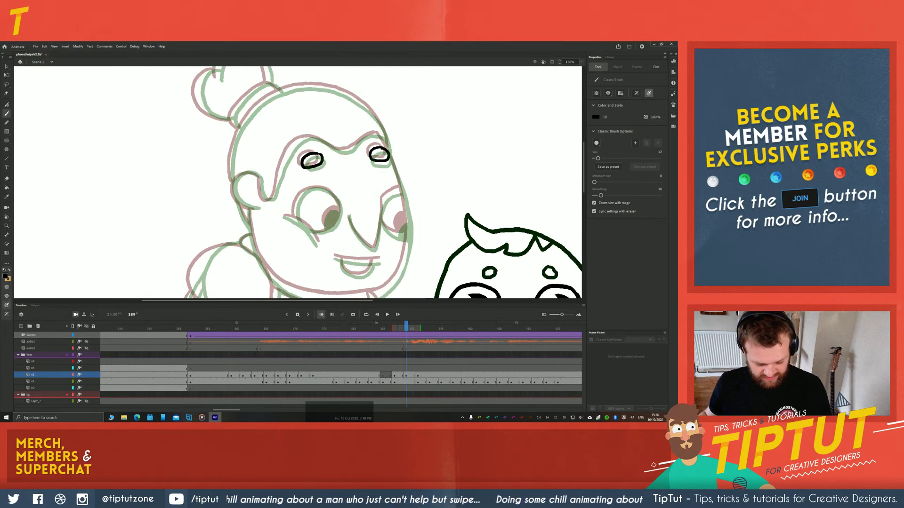
mouse_move(251, 213)
left_mouse_down()
mouse_move(248, 189)
mouse_move(315, 218)
left_mouse_up()
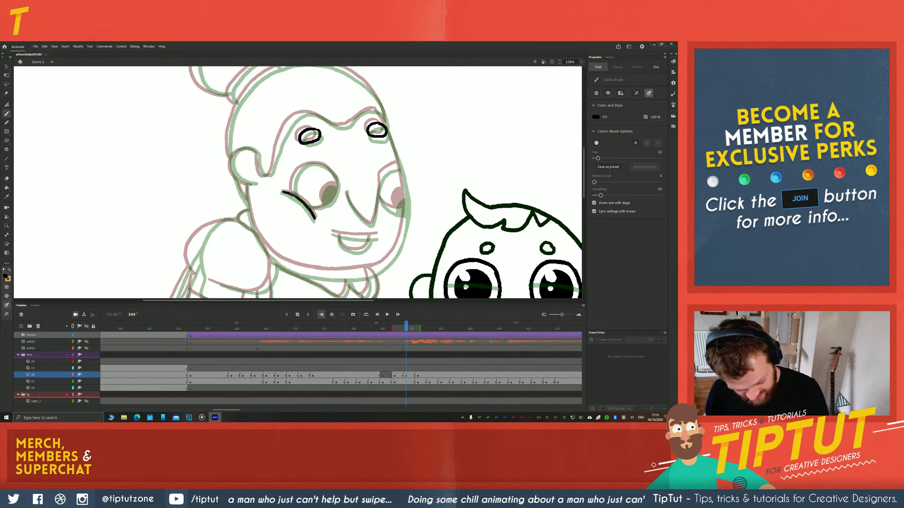
mouse_move(303, 165)
left_mouse_down()
mouse_move(329, 168)
mouse_move(336, 195)
mouse_move(322, 206)
left_mouse_up()
key("z")
key("ctrl+z")
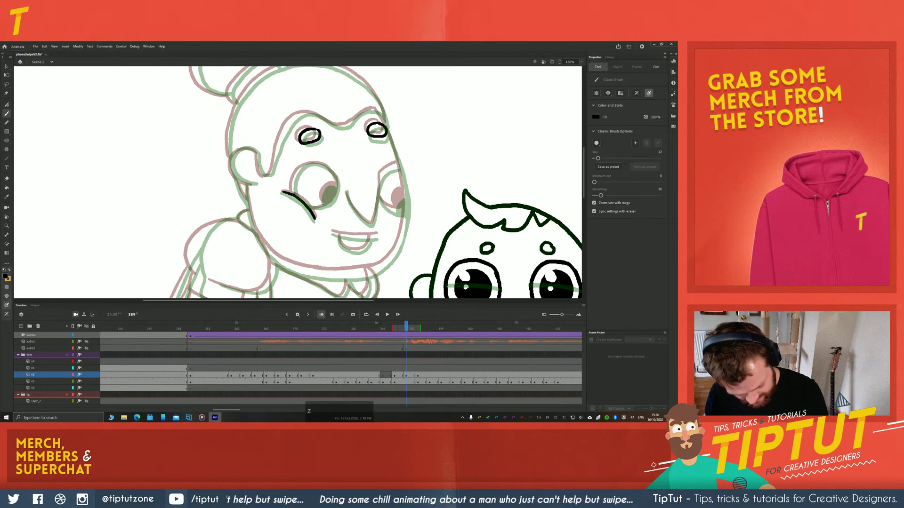
mouse_move(295, 177)
left_mouse_down()
mouse_move(333, 174)
mouse_move(338, 192)
mouse_move(315, 209)
mouse_move(333, 201)
mouse_move(323, 165)
left_mouse_up()
key("ctrl+z")
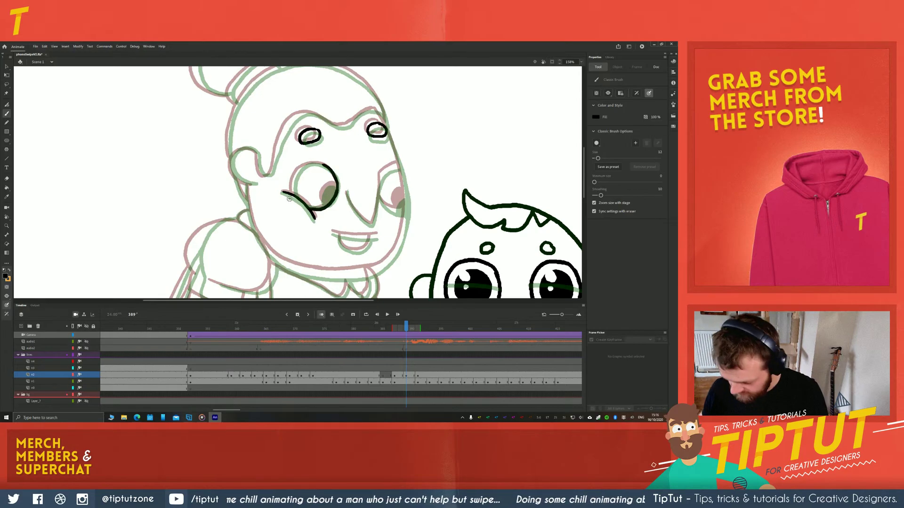
Close the near eye's round outline with the canvas rotated, restore the rotation and ink the pupil's edge
key("r")
left_click_drag(265, 198, 300, 168)
key("b")
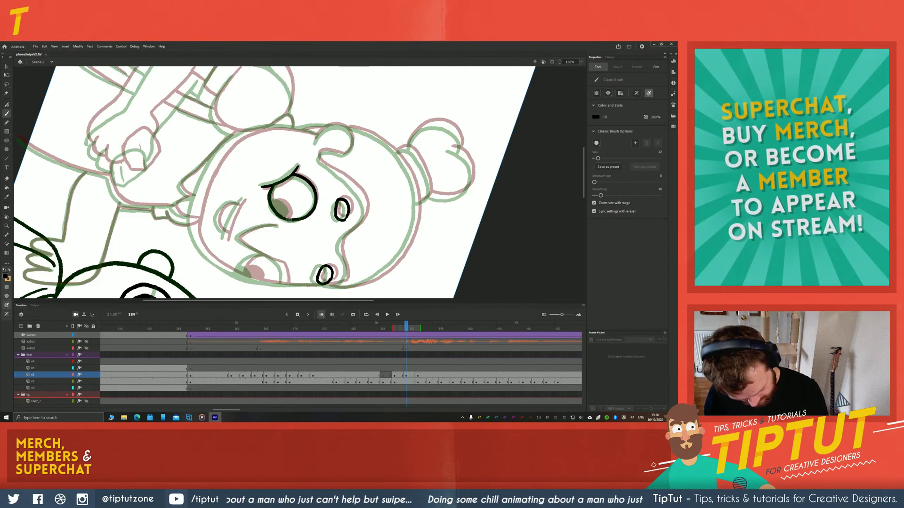
key("r")
mouse_move(238, 147)
left_mouse_down()
mouse_move(208, 185)
mouse_move(284, 263)
mouse_move(309, 219)
left_mouse_up()
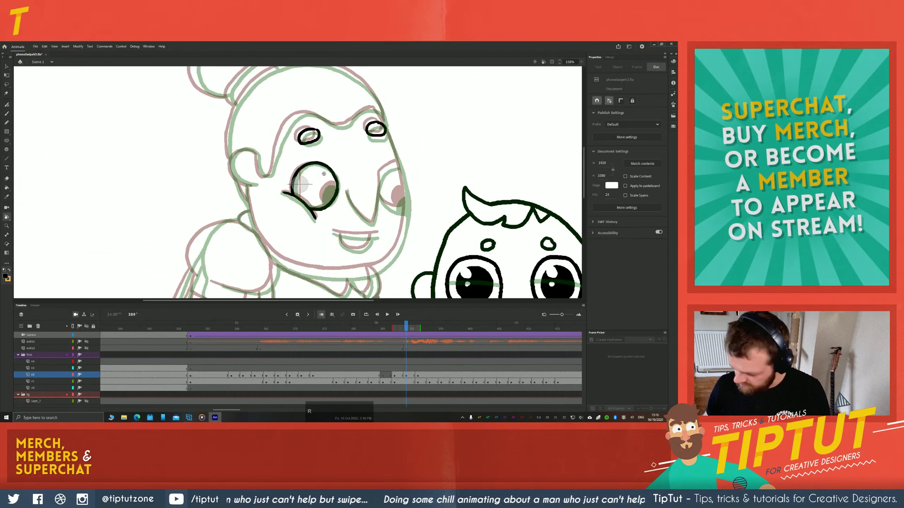
key("b")
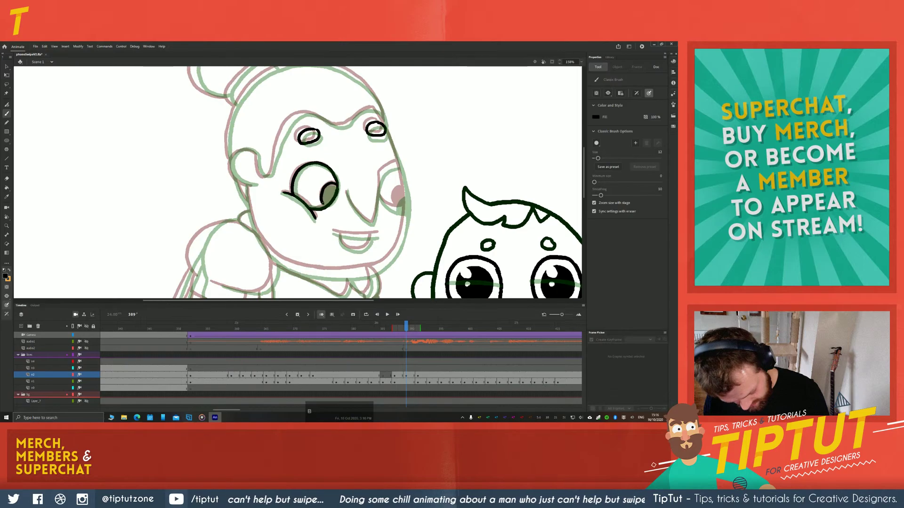
Fill the pupil of the woman's near eye with black using the Paint Bucket
key("k")
left_click(328, 196)
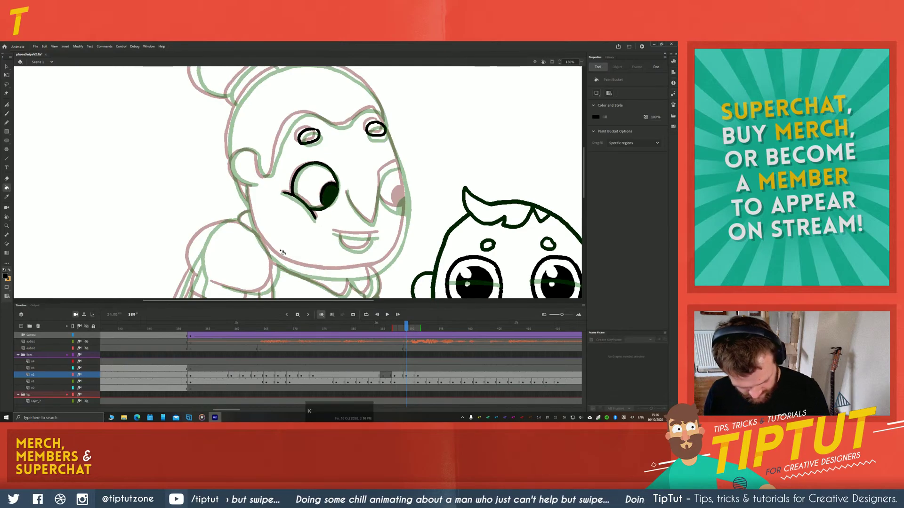
key("b")
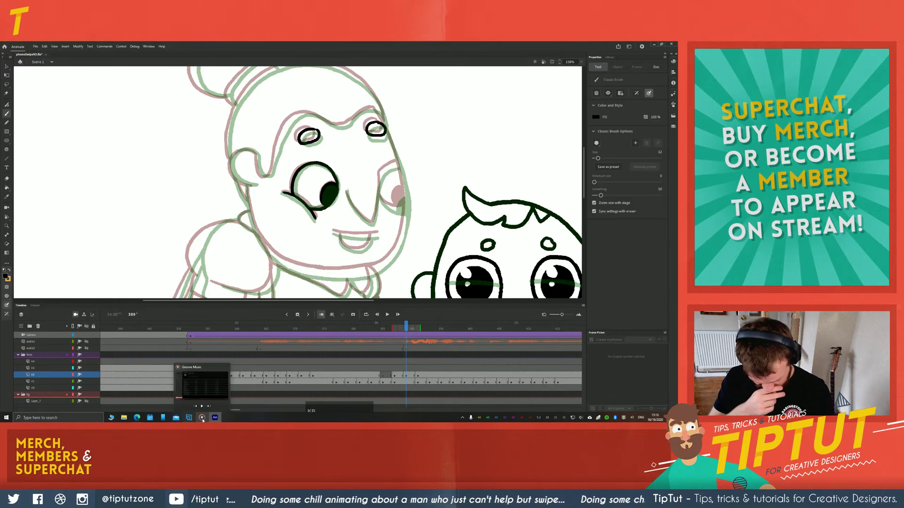
Switch to Groove Music, play the whole YouTube Livestream playlist, and return to the drawing in Animate
left_click(202, 417)
left_click(170, 107)
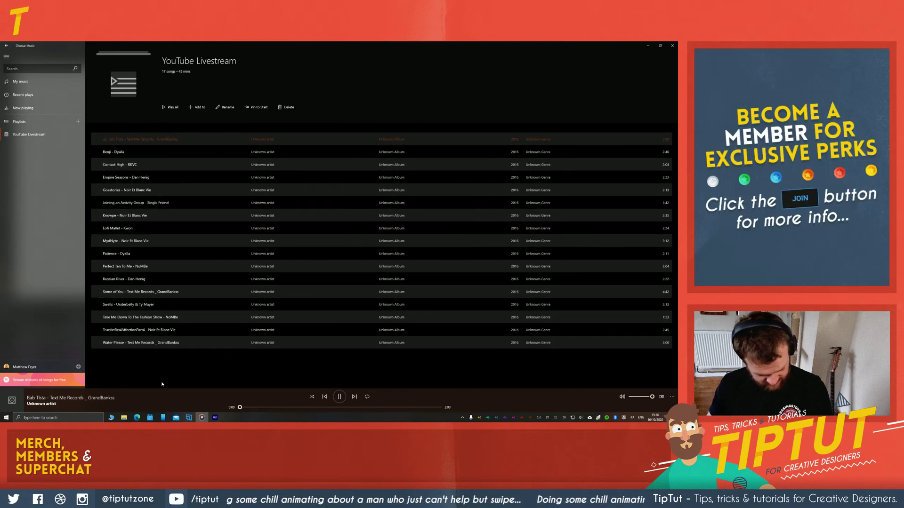
left_click(214, 417)
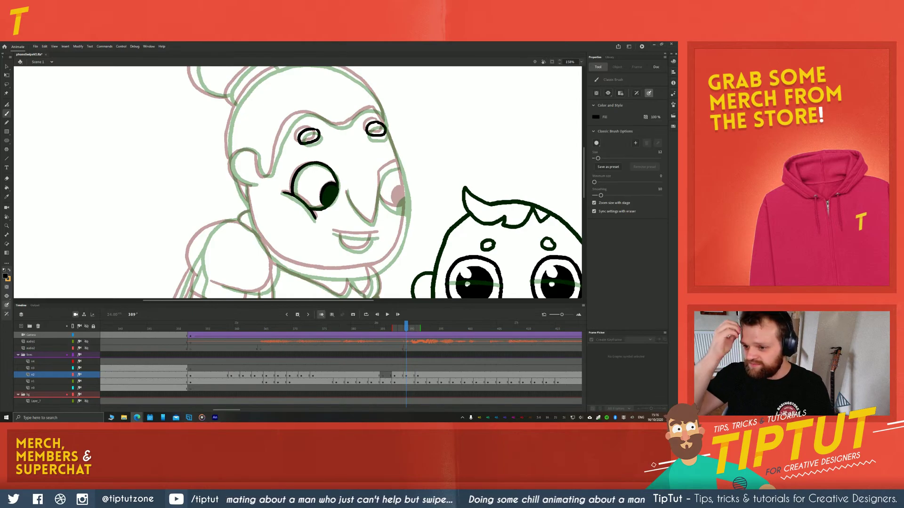
left_click(173, 198)
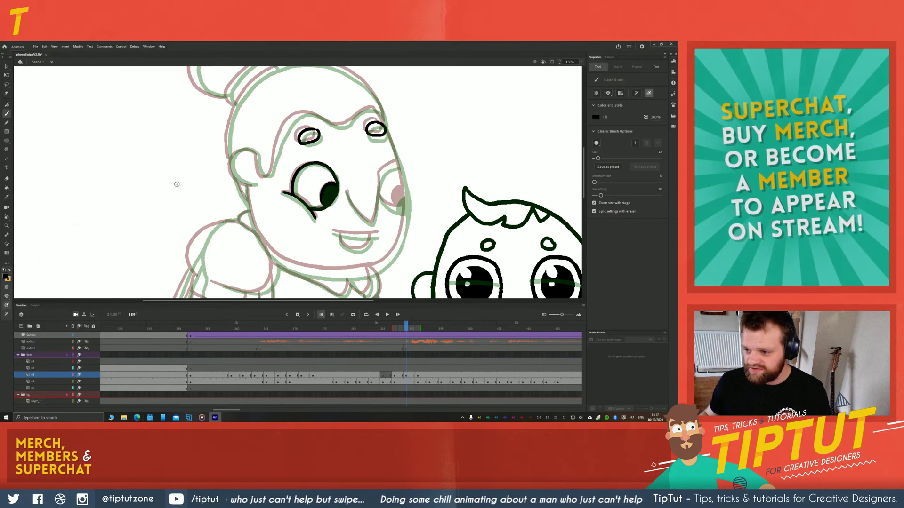
Handwrite the note MACROMEDIA FLASH in the empty area beside the woman's head
mouse_move(92, 164)
left_mouse_down()
mouse_move(102, 140)
mouse_move(106, 159)
mouse_move(110, 142)
mouse_move(123, 155)
left_mouse_up()
left_click(128, 153)
mouse_move(131, 135)
left_mouse_down()
mouse_move(129, 149)
mouse_move(141, 154)
mouse_move(144, 135)
mouse_move(172, 149)
mouse_move(205, 141)
left_mouse_up()
mouse_move(123, 165)
left_mouse_down()
mouse_move(124, 187)
mouse_move(138, 165)
left_mouse_up()
mouse_move(133, 167)
left_mouse_down()
mouse_move(143, 186)
mouse_move(137, 175)
left_mouse_up()
mouse_move(143, 187)
left_mouse_down()
mouse_move(151, 166)
mouse_move(157, 188)
left_mouse_up()
mouse_move(158, 168)
left_mouse_down()
mouse_move(167, 166)
mouse_move(157, 187)
mouse_move(169, 187)
left_mouse_up()
left_click_drag(170, 177, 177, 188)
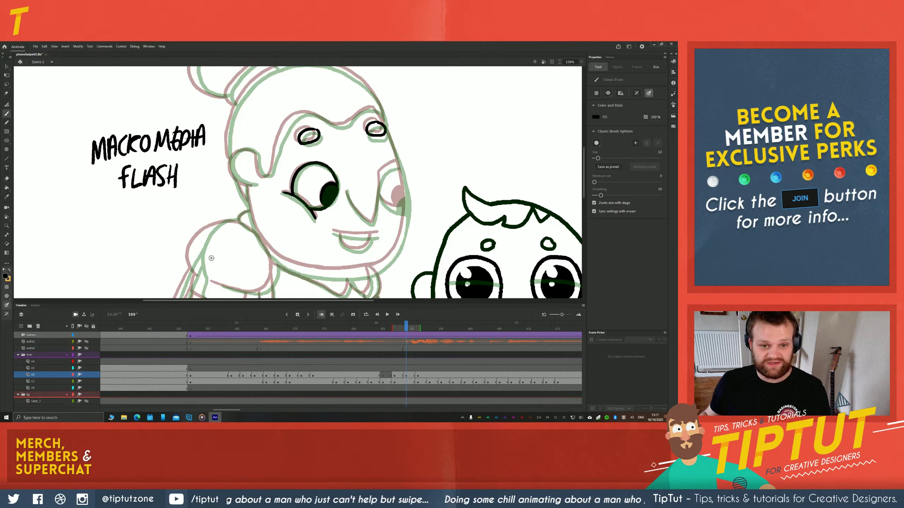
Delete the handwritten note beside the woman's head and return to the Classic Brush
key("v")
left_click_drag(240, 208, 64, 112)
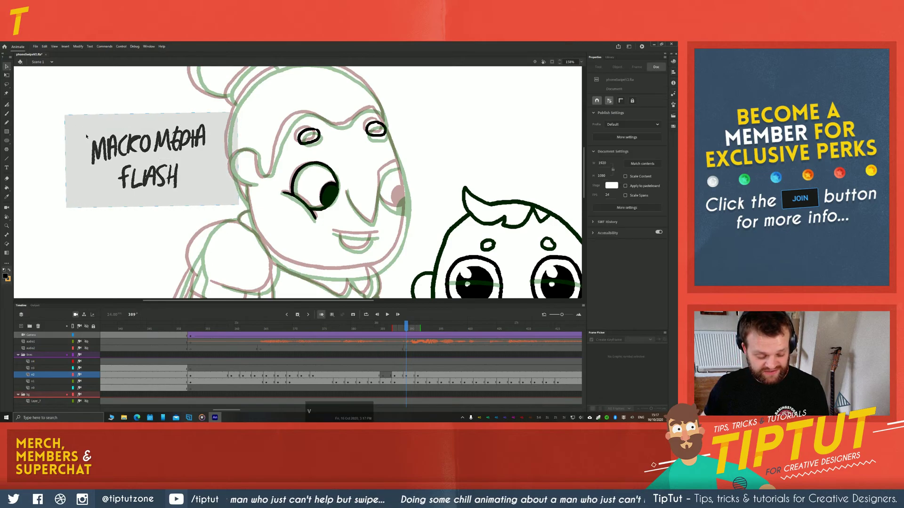
key("Delete")
key("b")
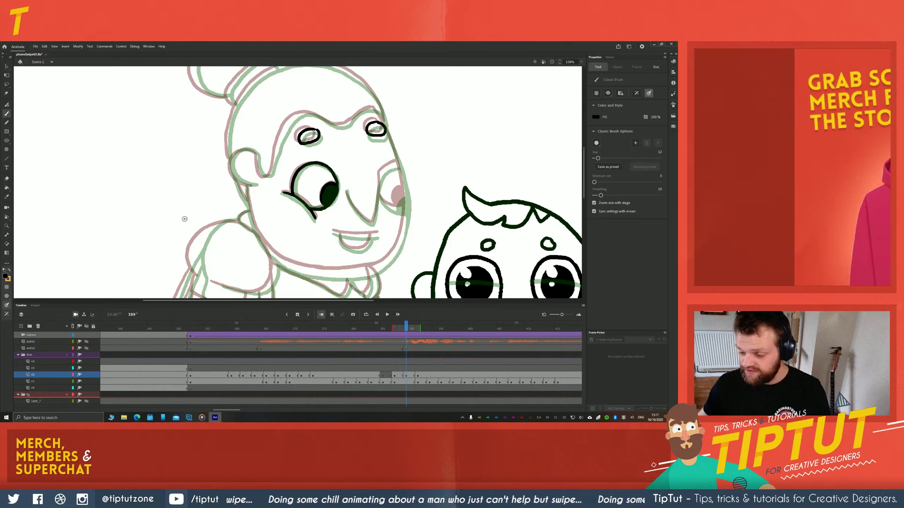
With the canvas rotated, ink the curved near side of the woman's nose down to its tip
key("r")
mouse_move(135, 226)
left_mouse_down()
mouse_move(151, 146)
mouse_move(149, 174)
mouse_move(176, 193)
mouse_move(174, 214)
mouse_move(189, 141)
mouse_move(181, 204)
mouse_move(170, 209)
mouse_move(183, 193)
left_mouse_up()
key("b")
key("space")
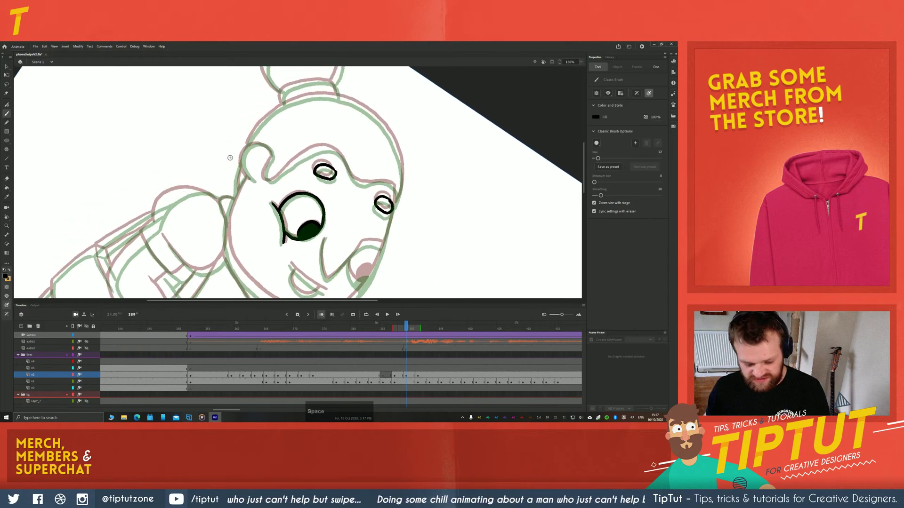
key("space")
mouse_move(335, 256)
left_mouse_down()
mouse_move(322, 216)
mouse_move(309, 227)
mouse_move(313, 240)
left_mouse_up()
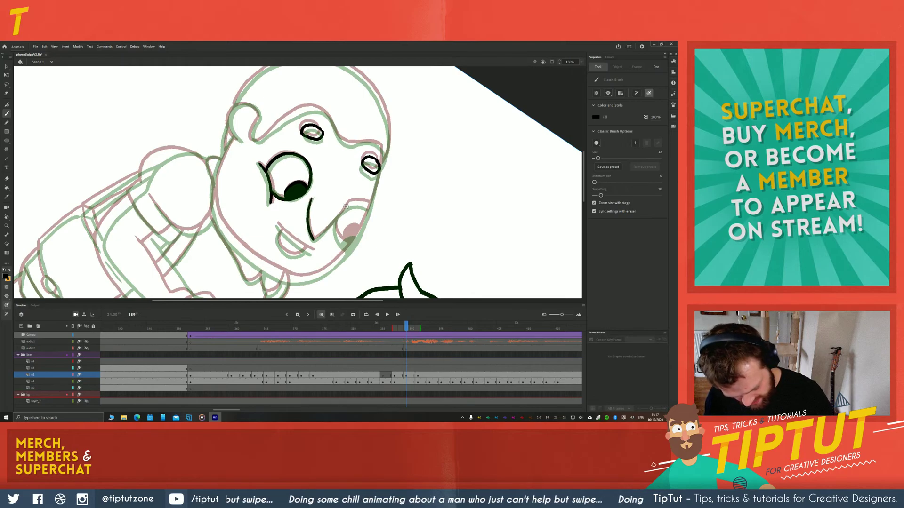
Restore the canvas rotation and ink the far side of the nose from the far eye down to the tip
key("shift+space")
left_click_drag(203, 137, 177, 206)
left_click_drag(249, 208, 239, 179)
key("b")
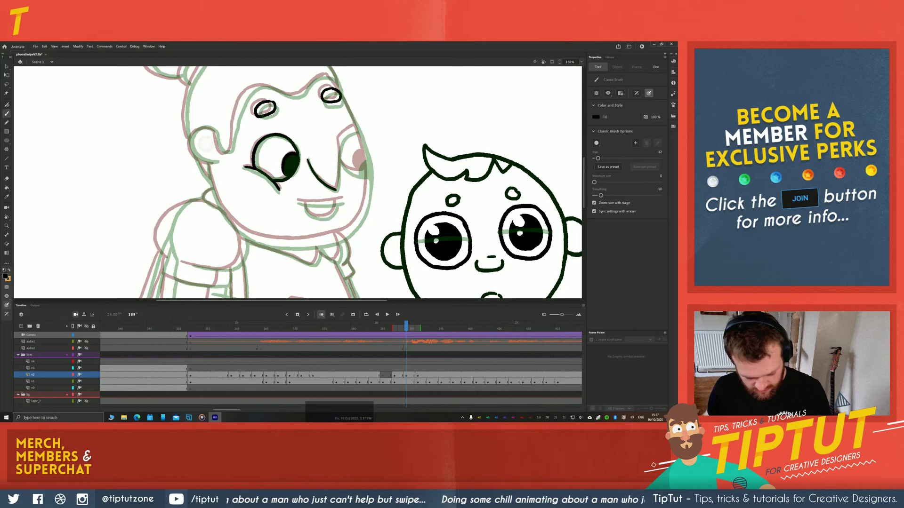
key("ctrl+=")
left_click(173, 232)
left_click_drag(369, 128, 365, 190)
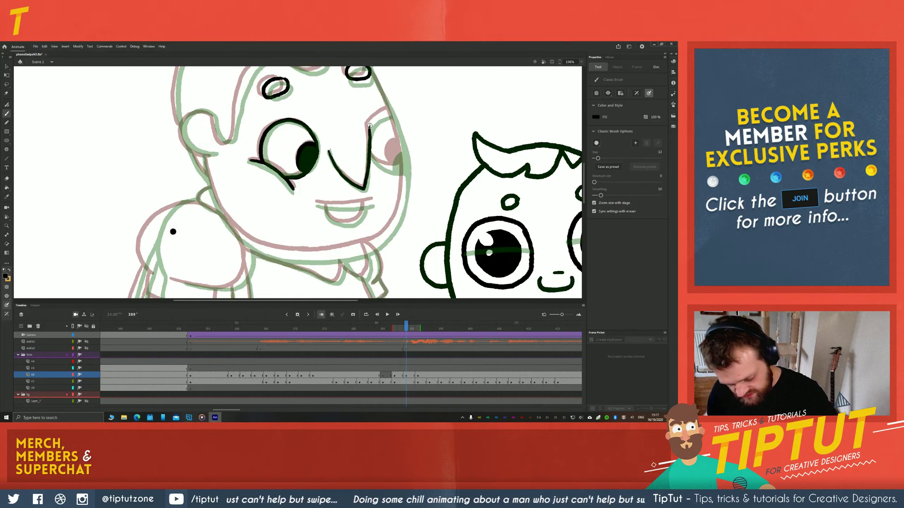
Ink the upper lid of the far eye and the front contour of the face down to the chin
key("space")
mouse_move(364, 122)
left_mouse_down()
mouse_move(323, 138)
mouse_move(321, 129)
mouse_move(367, 93)
mouse_move(390, 148)
left_mouse_up()
key("ctrl+z")
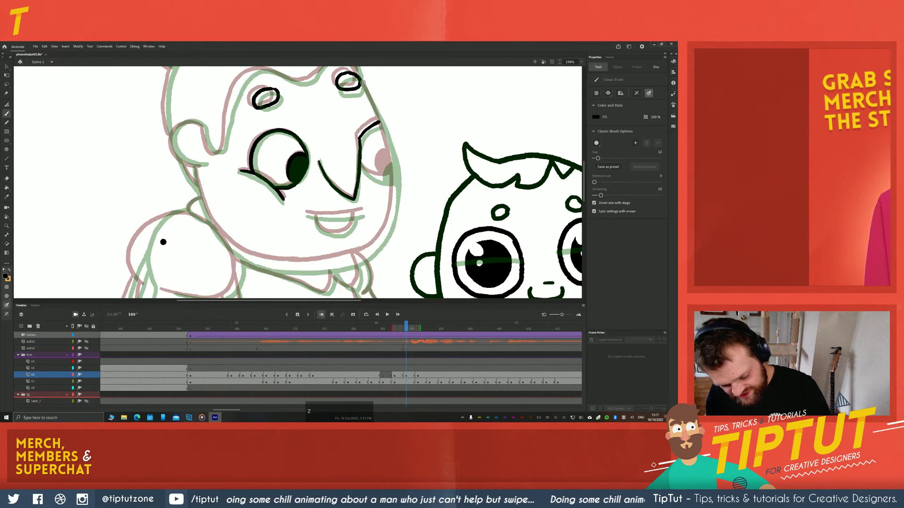
mouse_move(360, 80)
left_mouse_down()
mouse_move(394, 170)
mouse_move(391, 207)
mouse_move(368, 251)
left_mouse_up()
key("ctrl+z")
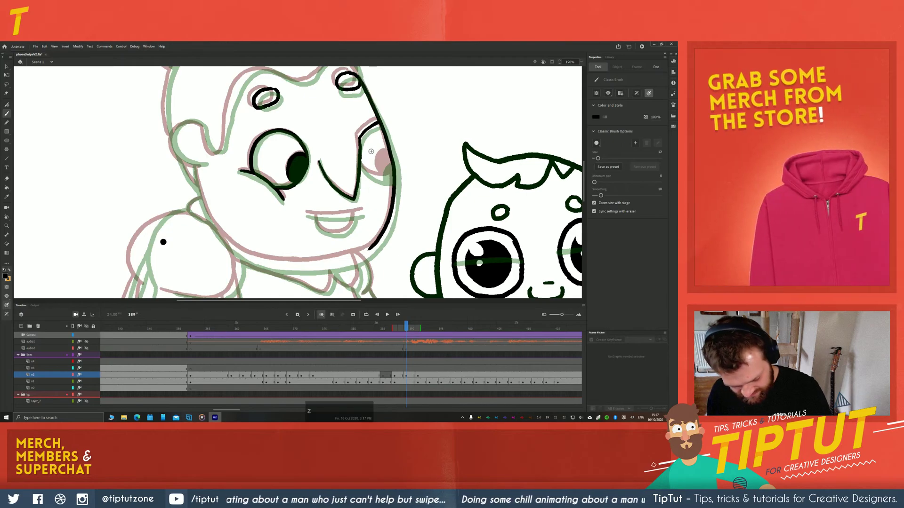
mouse_move(375, 106)
left_mouse_down()
mouse_move(395, 198)
mouse_move(388, 227)
mouse_move(365, 254)
left_mouse_up()
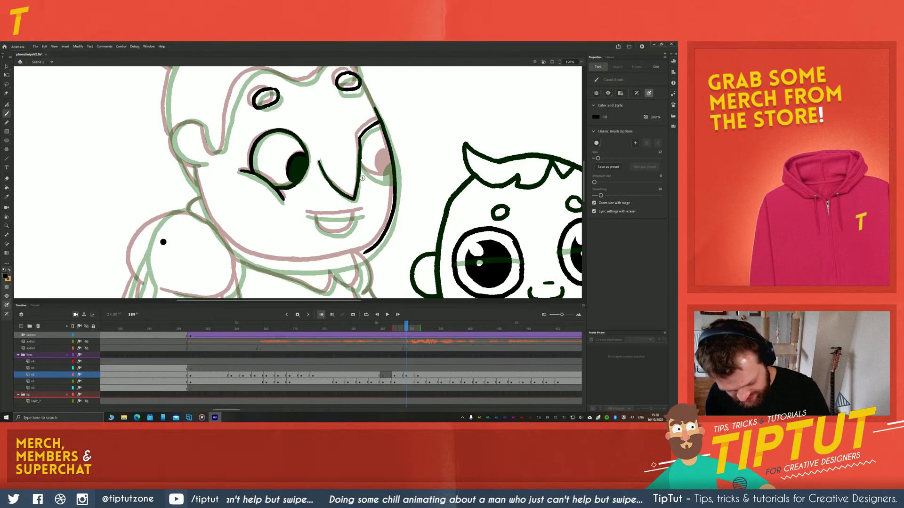
Ink the far eye's lower edge and solid pupil, and extend the face contour up to the far eyebrow
left_click_drag(361, 163, 391, 179)
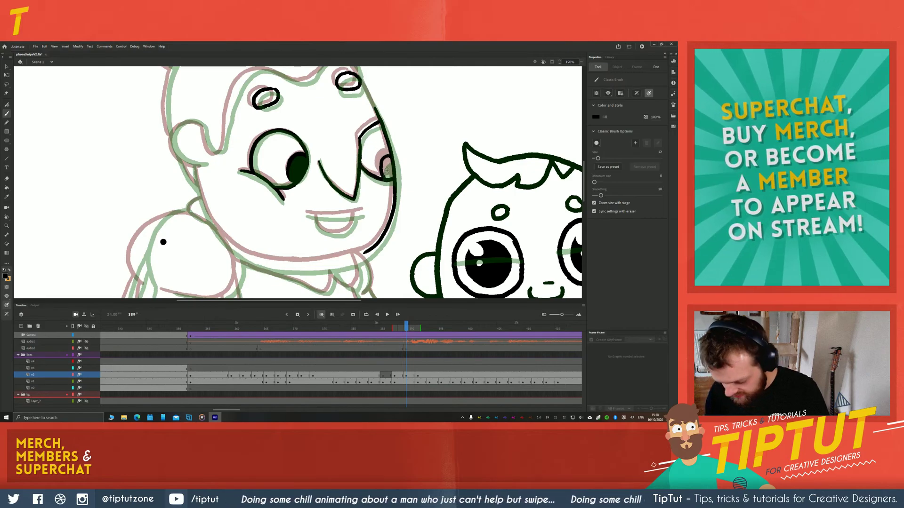
left_click_drag(386, 170, 380, 158)
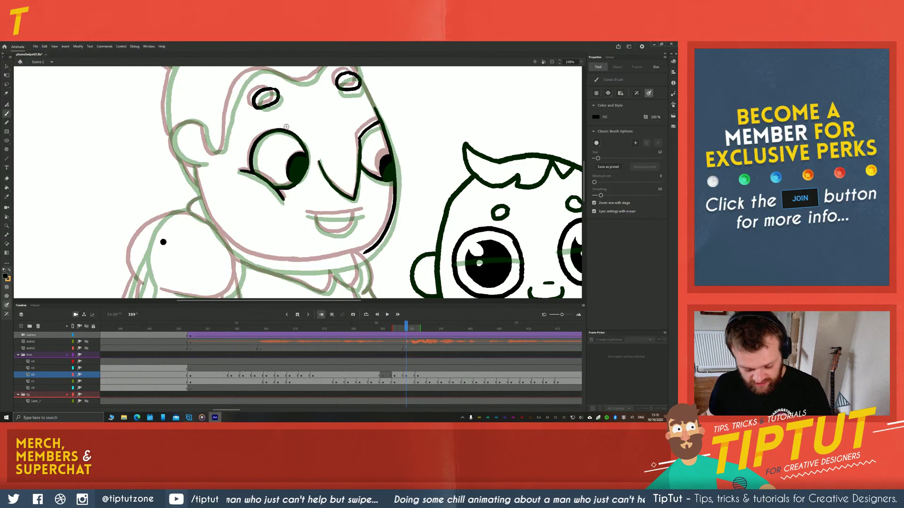
mouse_move(362, 87)
left_mouse_down()
mouse_move(357, 127)
mouse_move(373, 159)
left_mouse_up()
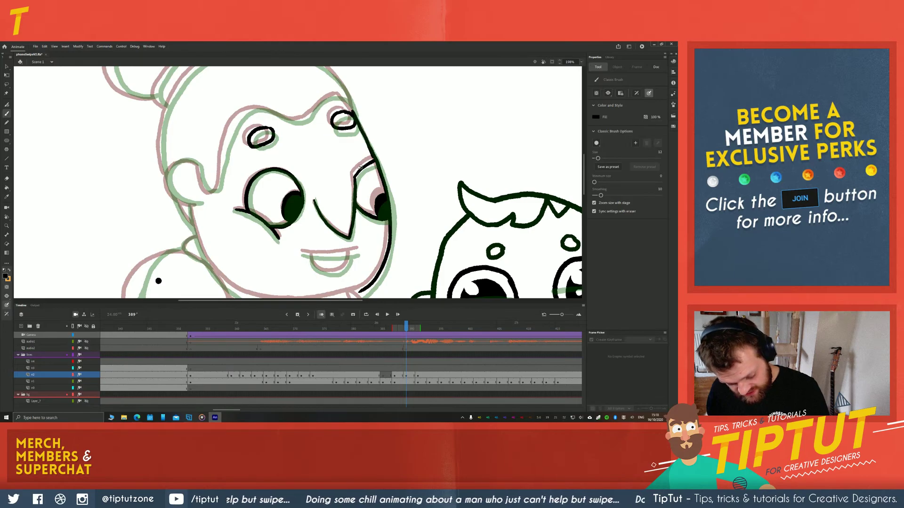
key("ctrl+z")
left_click_drag(351, 111, 377, 161)
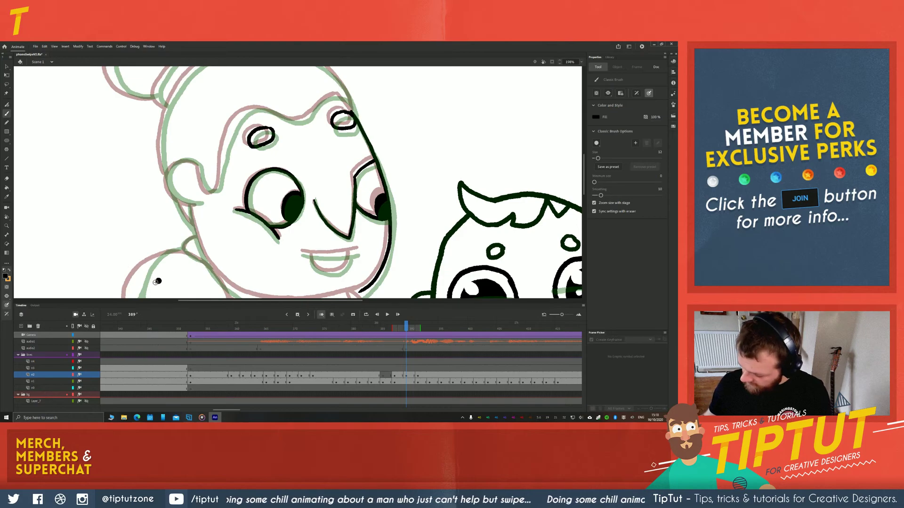
Delete the stray dot on the shoulder and ink the sideburn and hairline up to above the near eyebrow
key("v")
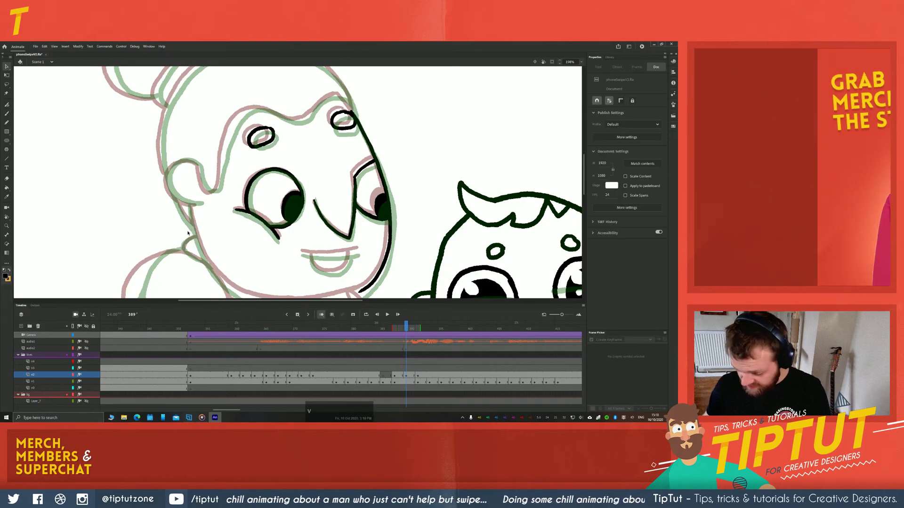
key("b")
mouse_move(188, 233)
left_mouse_down()
mouse_move(188, 176)
mouse_move(205, 190)
left_mouse_up()
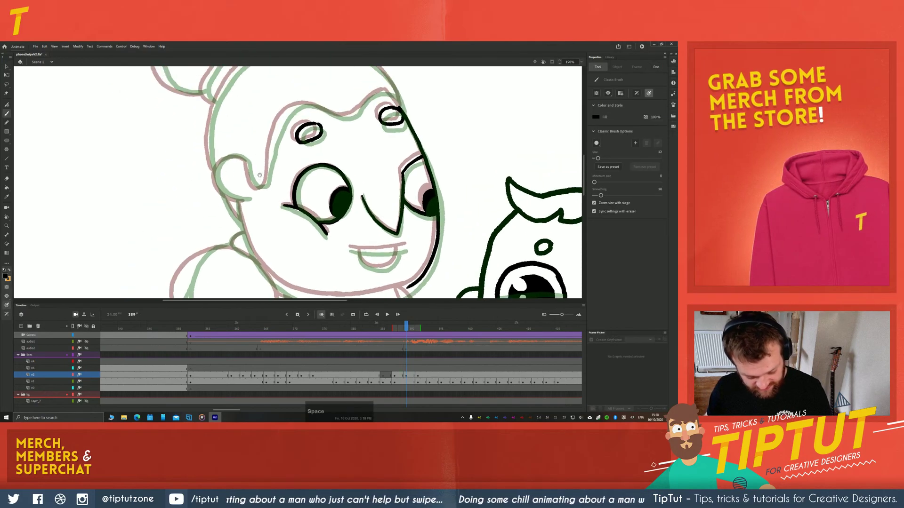
left_click_drag(247, 162, 260, 189)
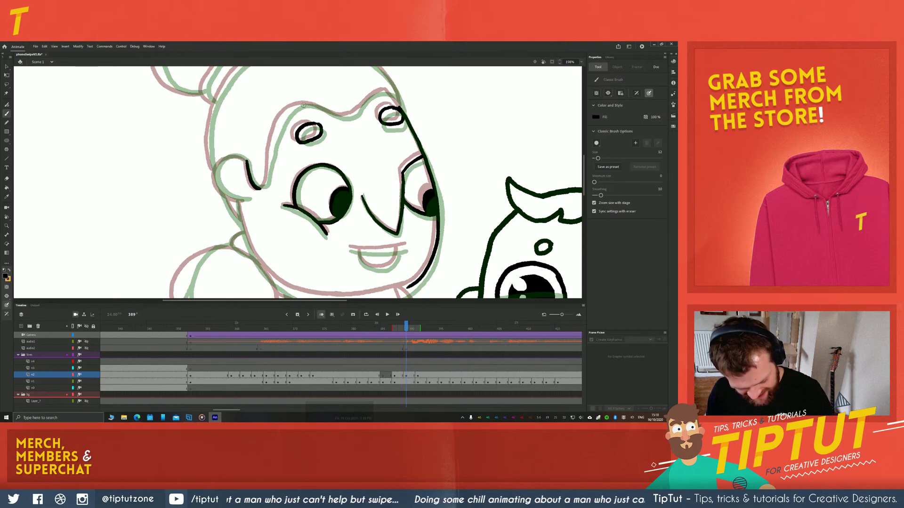
left_click_drag(295, 106, 262, 189)
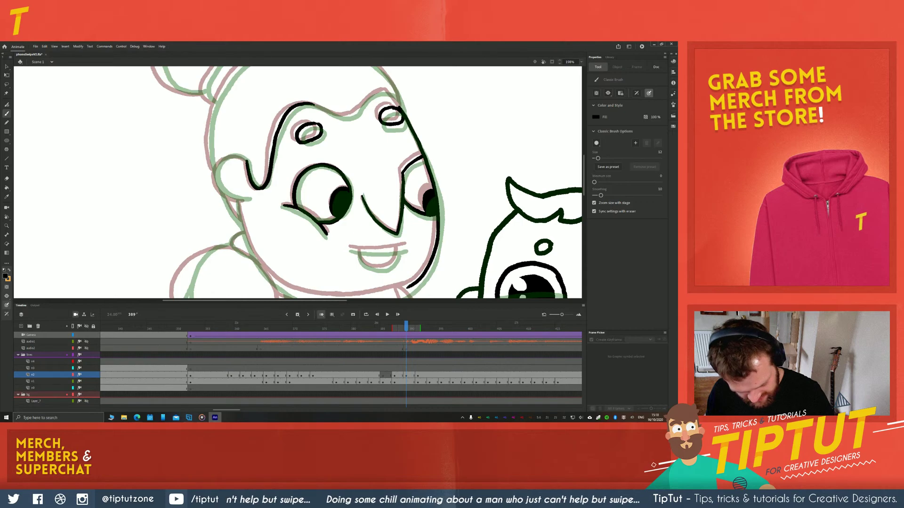
Ink the woman's ear and the jawline from behind the ear around to the chin
mouse_move(228, 156)
left_mouse_down()
mouse_move(216, 175)
mouse_move(220, 190)
mouse_move(243, 200)
mouse_move(206, 164)
mouse_move(217, 141)
mouse_move(255, 211)
mouse_move(298, 240)
left_mouse_up()
key("ctrl+z")
key("ctrl+z")
mouse_move(231, 143)
left_mouse_down()
mouse_move(260, 217)
mouse_move(320, 243)
mouse_move(359, 241)
mouse_move(415, 180)
mouse_move(400, 222)
mouse_move(408, 221)
mouse_move(369, 240)
left_mouse_up()
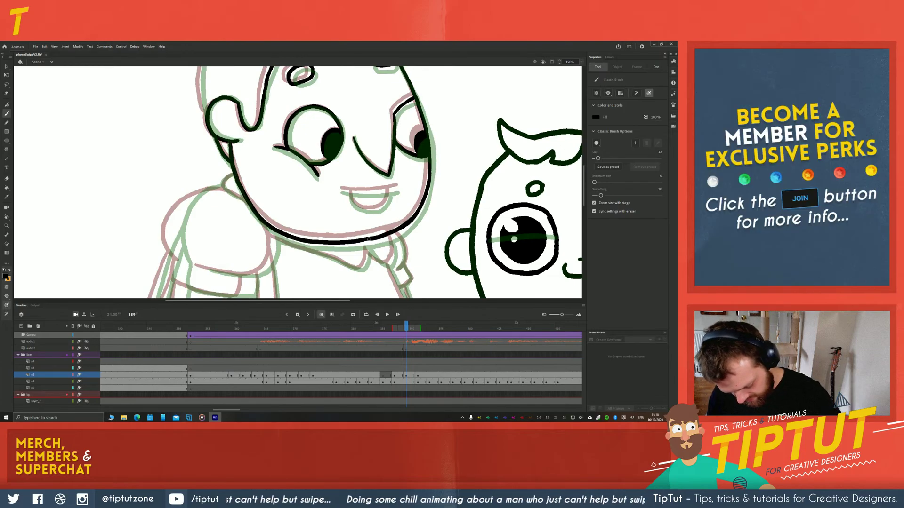
Rotate the canvas and ink the woman's smiling mouth with its lower lip curve
key("shift+h")
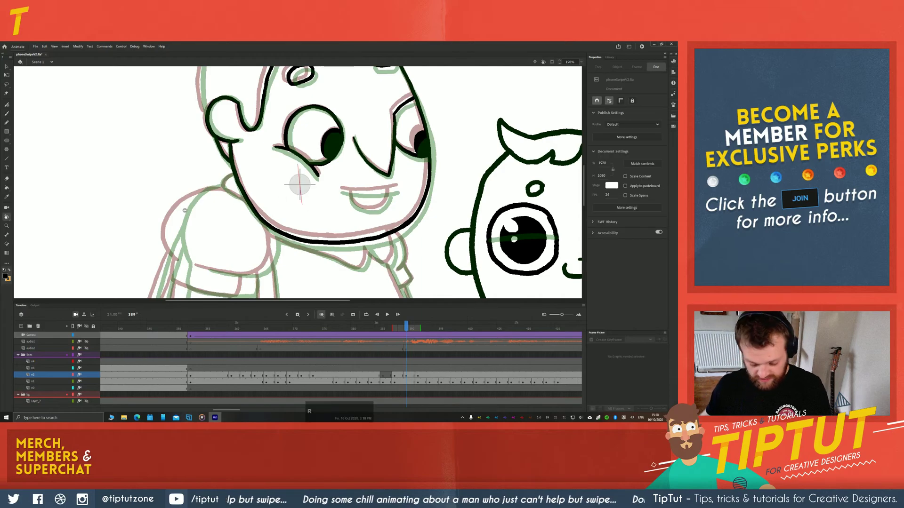
left_click_drag(214, 205, 212, 150)
key("space")
mouse_move(358, 222)
left_mouse_down()
mouse_move(238, 181)
mouse_move(281, 207)
mouse_move(253, 212)
left_mouse_up()
key("b")
key("space")
left_click_drag(191, 166, 233, 210)
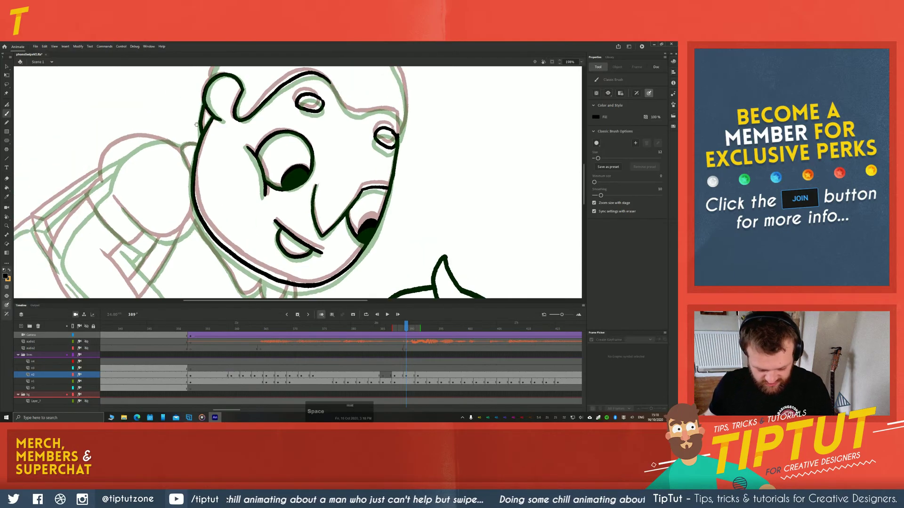
Ink the rest of the hairline across the forehead and the front curve of the head's crown
left_click_drag(196, 124, 204, 152)
left_click_drag(219, 96, 205, 133)
key("b")
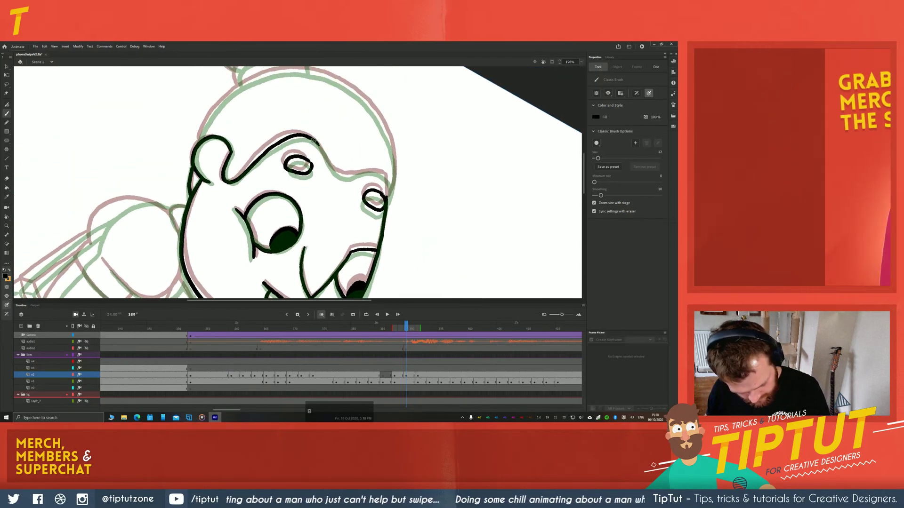
mouse_move(335, 173)
left_mouse_down()
mouse_move(381, 175)
mouse_move(391, 189)
mouse_move(392, 176)
mouse_move(389, 135)
mouse_move(335, 82)
left_mouse_up()
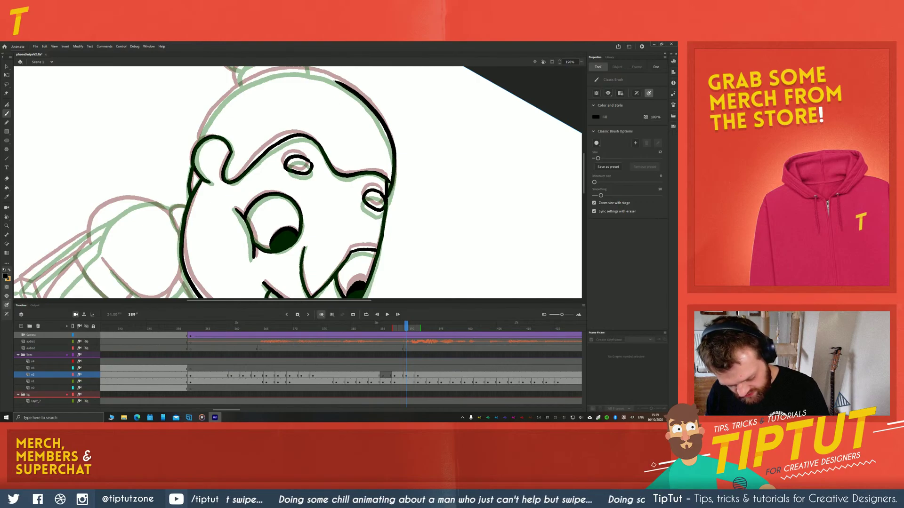
Rotate the canvas further and ink the remaining crown outline around the back of the head to the ear
key("space")
left_click_drag(265, 98, 298, 183)
key("r")
mouse_move(181, 220)
left_mouse_down()
mouse_move(227, 145)
mouse_move(262, 112)
left_mouse_up()
key("b")
mouse_move(278, 172)
left_mouse_down()
mouse_move(299, 205)
mouse_move(307, 260)
left_mouse_up()
Ink the hair band on top of the head and the two-lobed bun above it
key("r")
mouse_move(189, 188)
left_mouse_down()
mouse_move(221, 153)
mouse_move(244, 174)
mouse_move(218, 143)
mouse_move(246, 165)
mouse_move(270, 205)
mouse_move(213, 159)
left_mouse_up()
key("b")
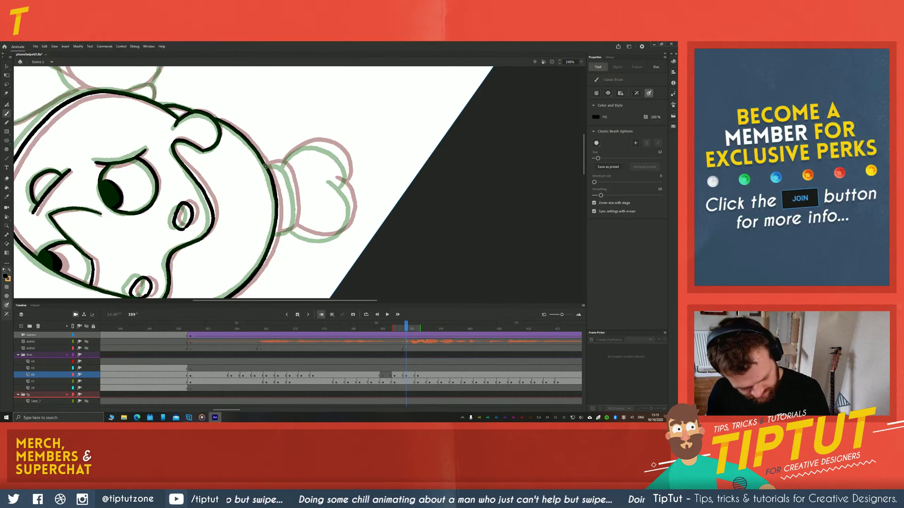
mouse_move(268, 166)
left_mouse_down()
mouse_move(287, 170)
mouse_move(297, 205)
mouse_move(293, 228)
mouse_move(277, 231)
left_mouse_up()
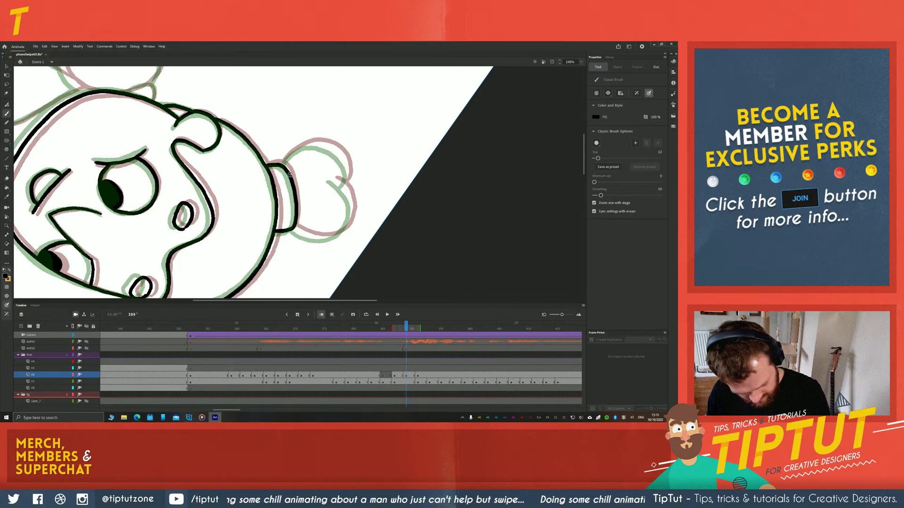
mouse_move(284, 162)
left_mouse_down()
mouse_move(299, 147)
mouse_move(334, 146)
mouse_move(352, 203)
mouse_move(342, 233)
mouse_move(327, 239)
left_mouse_up()
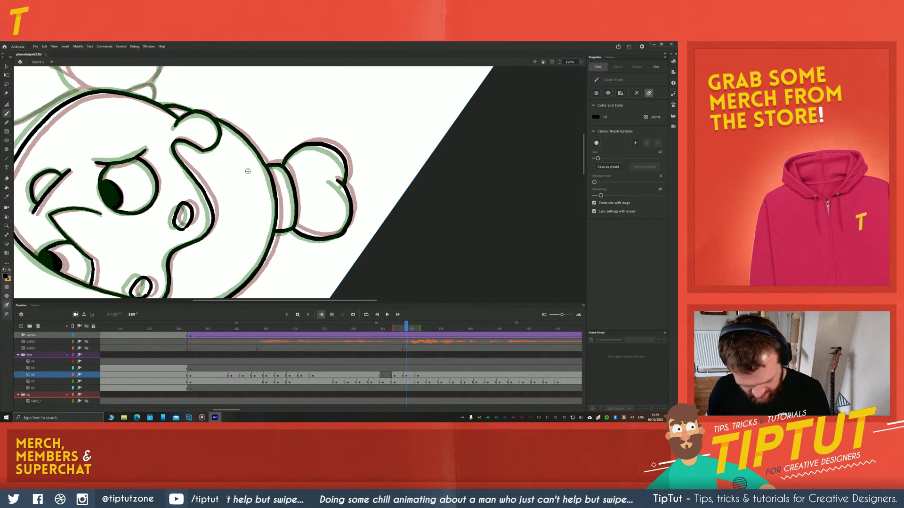
Rotate the canvas back and ink the far flap of the woman's collar beneath the chin
key("r")
left_click_drag(325, 174, 287, 169)
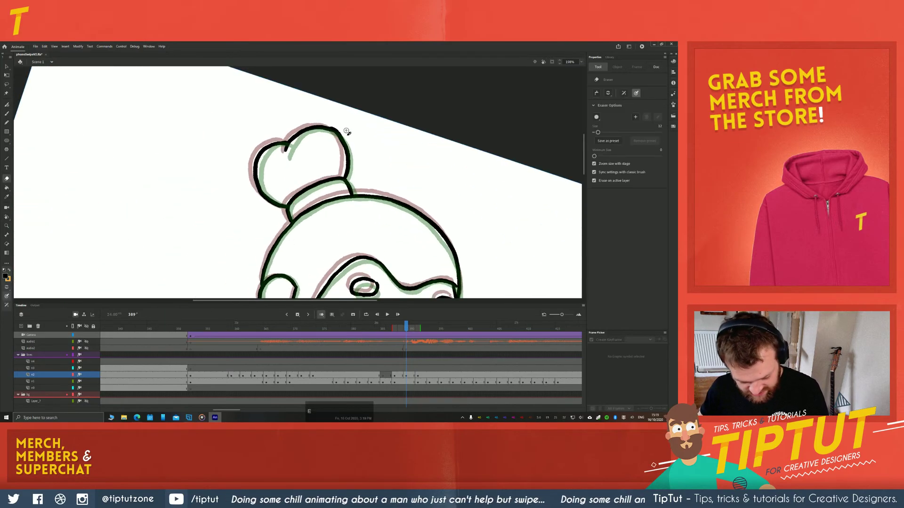
key("space")
left_click_drag(222, 254, 306, 130)
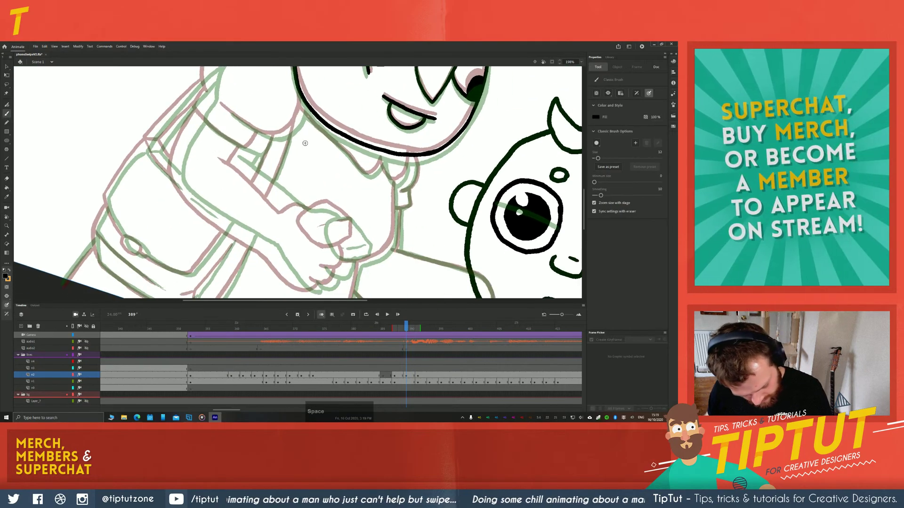
mouse_move(412, 157)
left_mouse_down()
mouse_move(418, 174)
mouse_move(403, 193)
left_mouse_up()
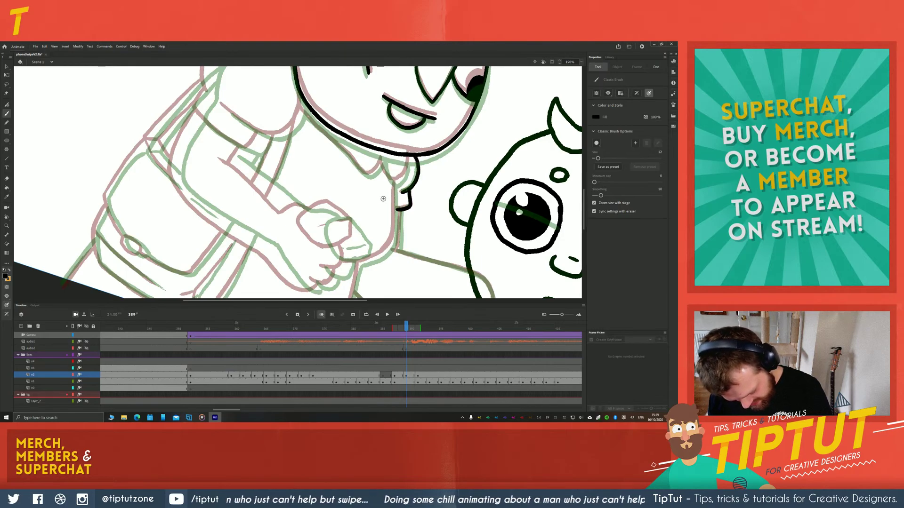
Ink the pointed inner folds of the collar under the woman's chin
key("space")
left_click_drag(337, 216, 320, 176)
mouse_move(393, 116)
left_mouse_down()
mouse_move(382, 144)
mouse_move(367, 130)
mouse_move(382, 143)
left_mouse_up()
key("space")
left_click_drag(306, 133, 289, 174)
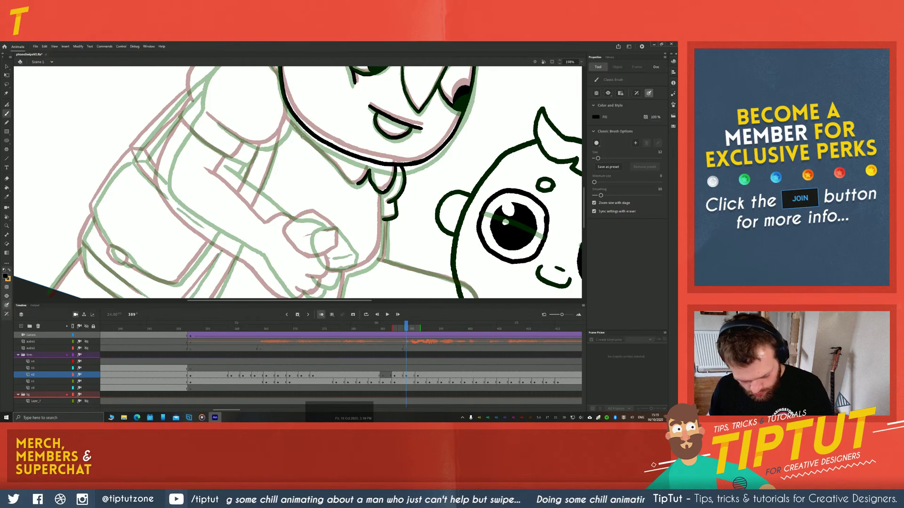
Ink the near edge of the woman's collar along her neckline beneath the jaw
left_click_drag(297, 128, 357, 185)
key("space")
left_click_drag(237, 192, 239, 178)
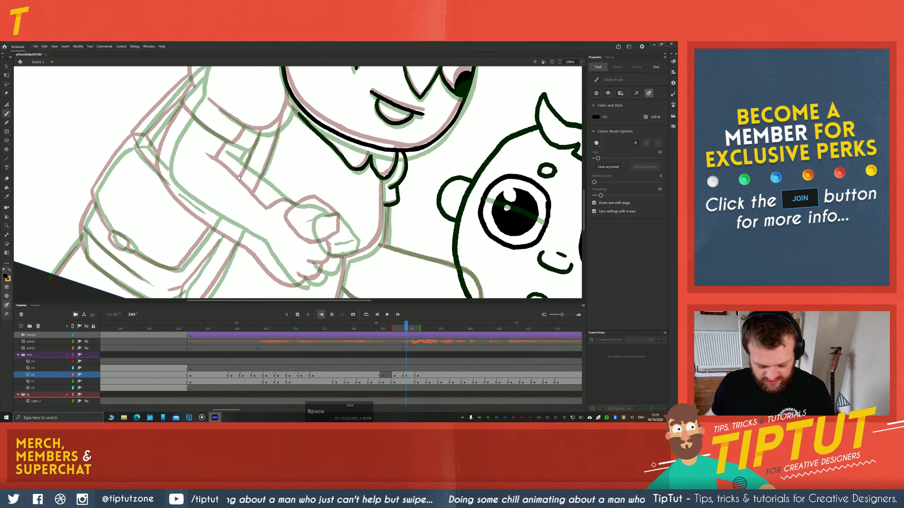
Ink the front line of the woman's torso from the collar down over the bust to the edge of the stage
left_click_drag(312, 198, 321, 136)
mouse_move(397, 145)
left_mouse_down()
mouse_move(394, 183)
mouse_move(265, 156)
mouse_move(329, 165)
mouse_move(338, 173)
mouse_move(330, 191)
mouse_move(354, 178)
mouse_move(340, 183)
mouse_move(361, 141)
mouse_move(316, 247)
left_mouse_up()
key("space")
key("space")
key("space")
key("space")
left_click_drag(299, 215, 203, 256)
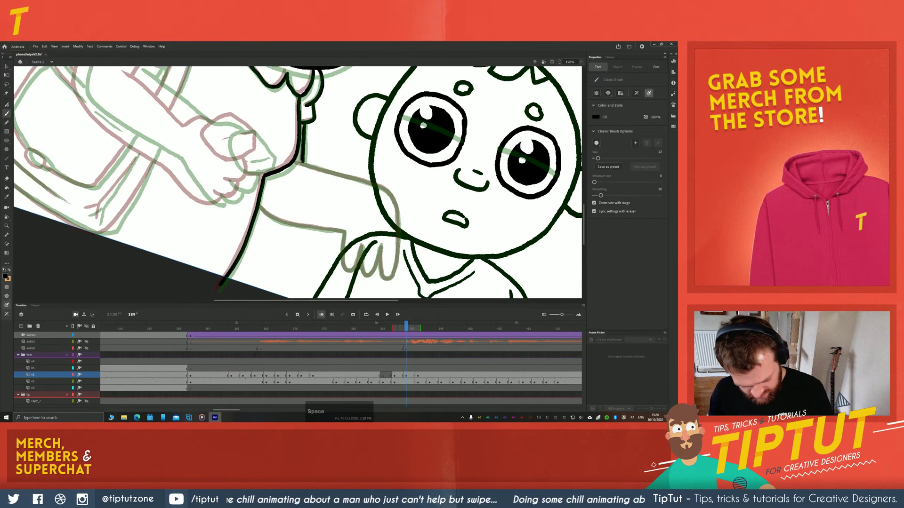
Ink the upper edge of the woman's far arm and the fingers resting on the boy's shoulder
mouse_move(299, 161)
left_mouse_down()
mouse_move(394, 198)
mouse_move(401, 236)
left_mouse_up()
left_click_drag(396, 216, 395, 271)
key("ctrl+z")
left_click_drag(397, 214, 394, 277)
key("ctrl+z")
mouse_move(380, 245)
left_mouse_down()
mouse_move(388, 278)
mouse_move(374, 268)
mouse_move(369, 275)
mouse_move(361, 247)
mouse_move(363, 274)
mouse_move(360, 257)
mouse_move(351, 274)
left_mouse_up()
key("ctrl+z")
key("ctrl+z")
key("ctrl+z")
left_click_drag(344, 230, 351, 274)
key("ctrl+z")
Rotate the canvas and ink the underside of the far arm from the torso to the wrist
key("r")
left_click_drag(190, 236, 207, 185)
key("space")
left_click_drag(215, 224, 190, 192)
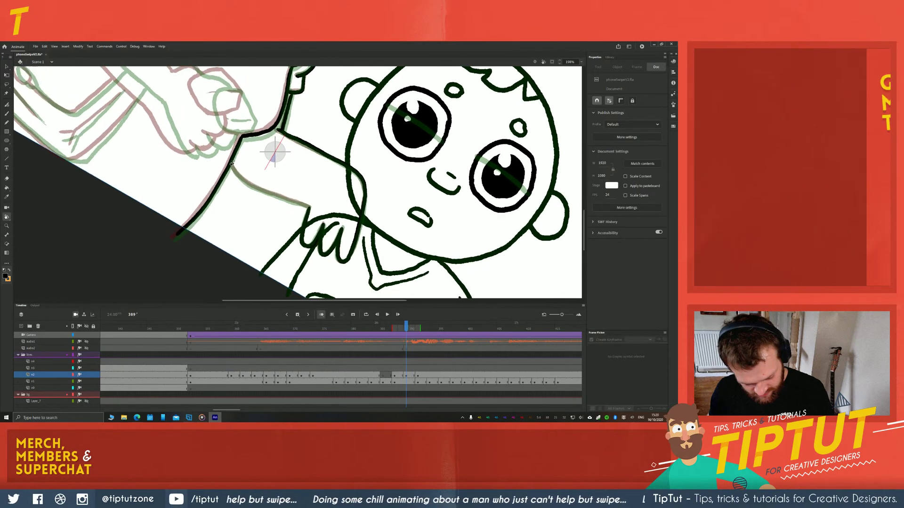
key("b")
mouse_move(229, 151)
left_mouse_down()
mouse_move(252, 185)
mouse_move(295, 215)
left_mouse_up()
Turn the canvas back and ink the front and lower edge of the near puffed sleeve
key("space")
left_click_drag(193, 157, 251, 188)
left_click_drag(193, 103, 202, 144)
key("b")
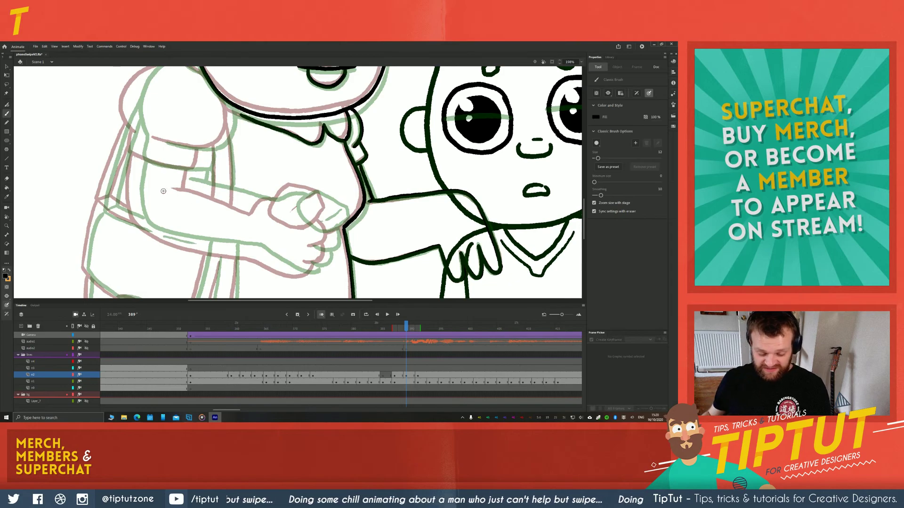
key("space")
left_click_drag(161, 199, 218, 215)
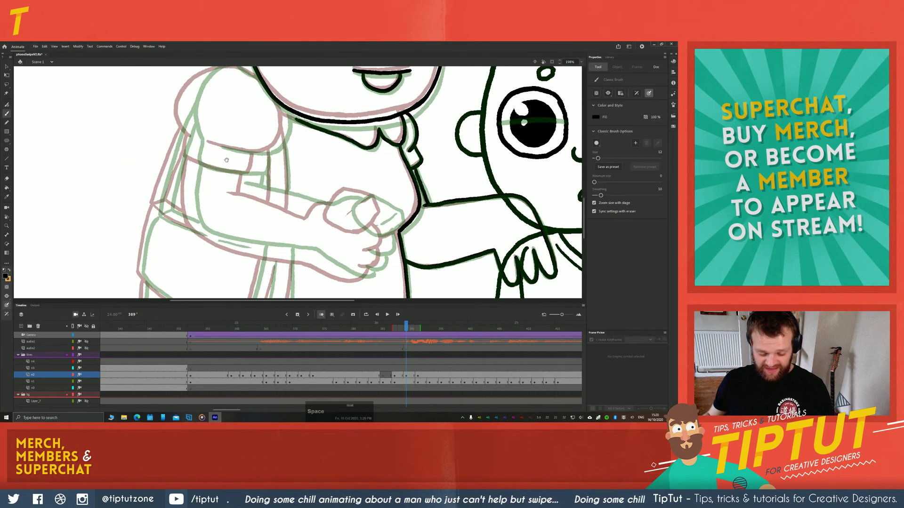
mouse_move(284, 105)
left_mouse_down()
mouse_move(271, 149)
mouse_move(220, 144)
mouse_move(246, 153)
left_mouse_up()
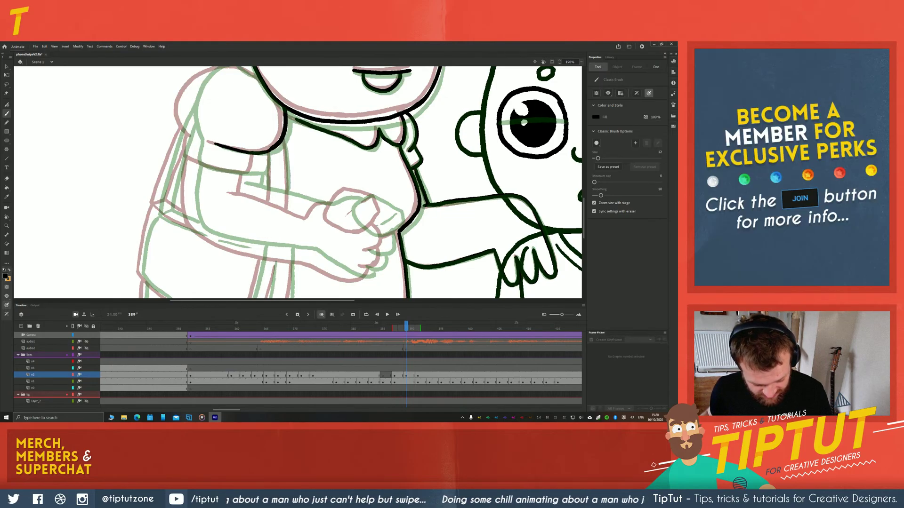
key("space")
left_click_drag(206, 81, 292, 118)
mouse_move(332, 88)
left_mouse_down()
mouse_move(323, 100)
mouse_move(336, 112)
left_mouse_up()
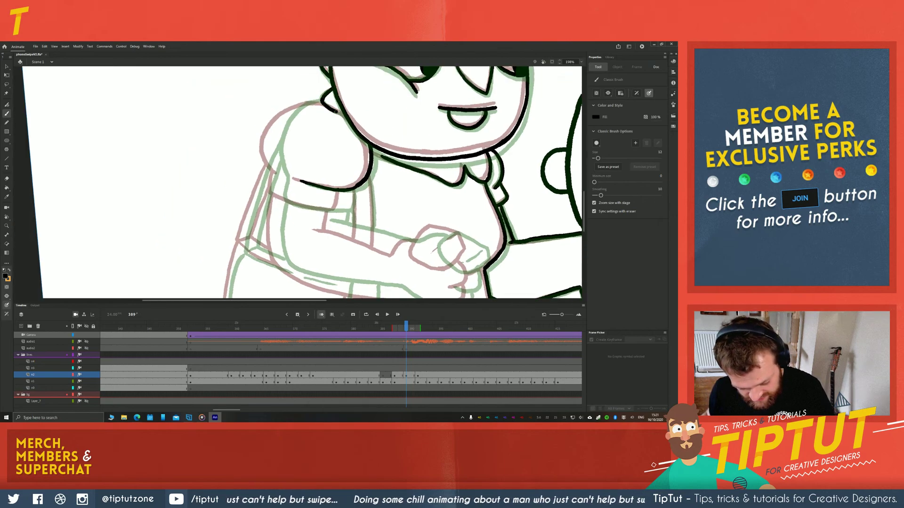
key("ctrl+z")
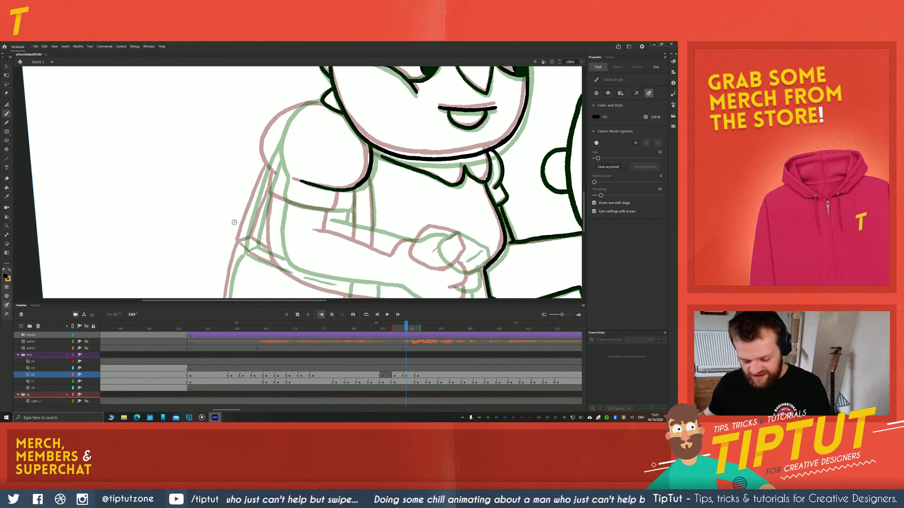
key("r")
left_click_drag(216, 196, 318, 125)
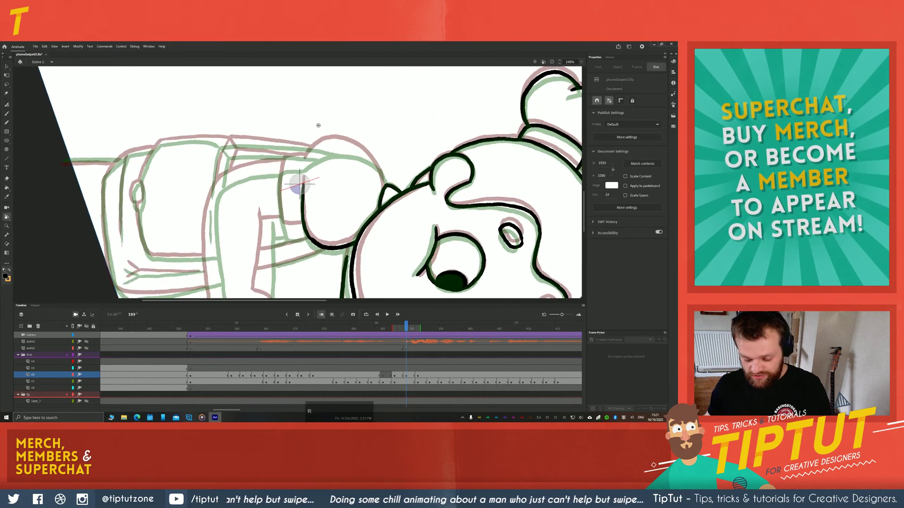
key("b")
mouse_move(382, 183)
left_mouse_down()
mouse_move(365, 157)
mouse_move(327, 147)
left_mouse_up()
key("r")
left_click_drag(288, 102, 277, 145)
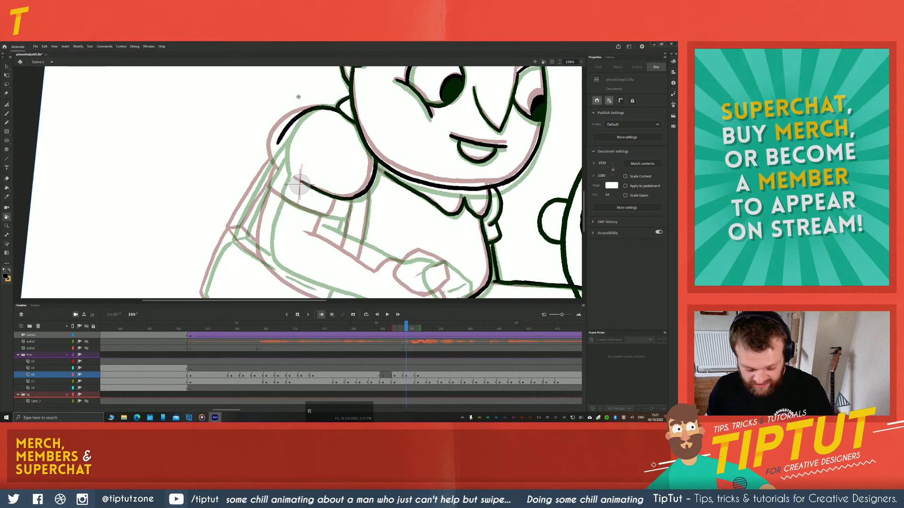
key("ctrl+z")
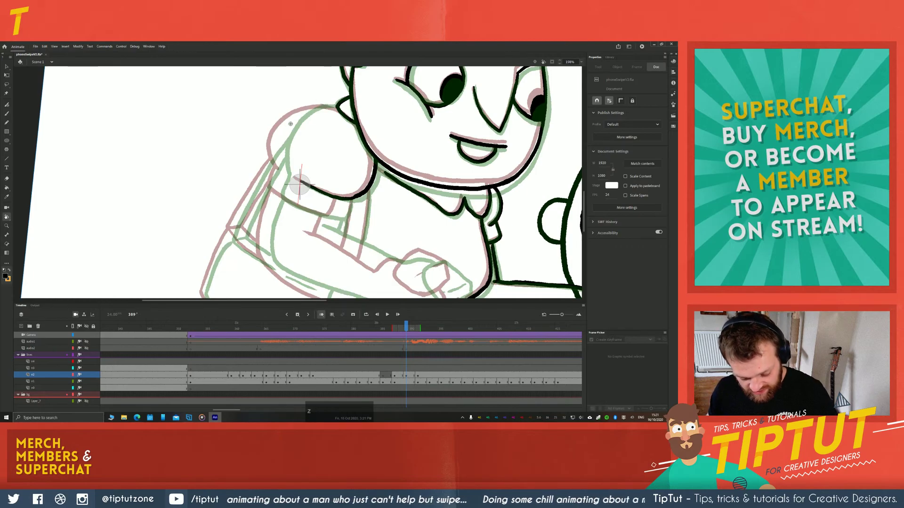
Ink the back of the puffed sleeve, then rotate the canvas and ink its top curve up to the neck
key("b")
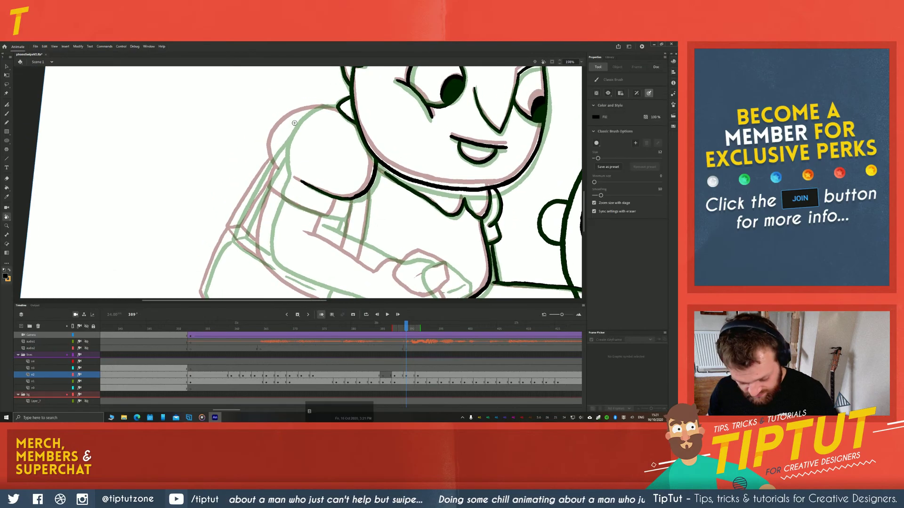
mouse_move(297, 115)
left_mouse_down()
mouse_move(281, 137)
mouse_move(284, 168)
left_mouse_up()
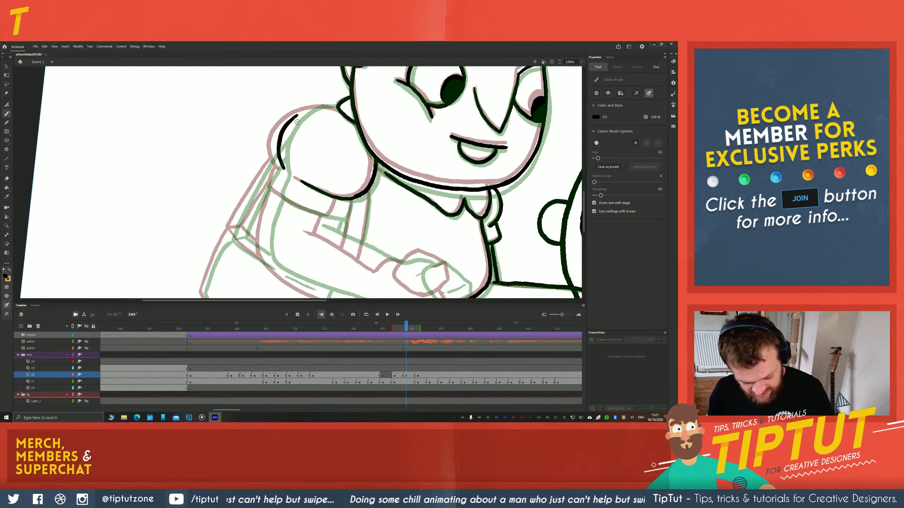
key("r")
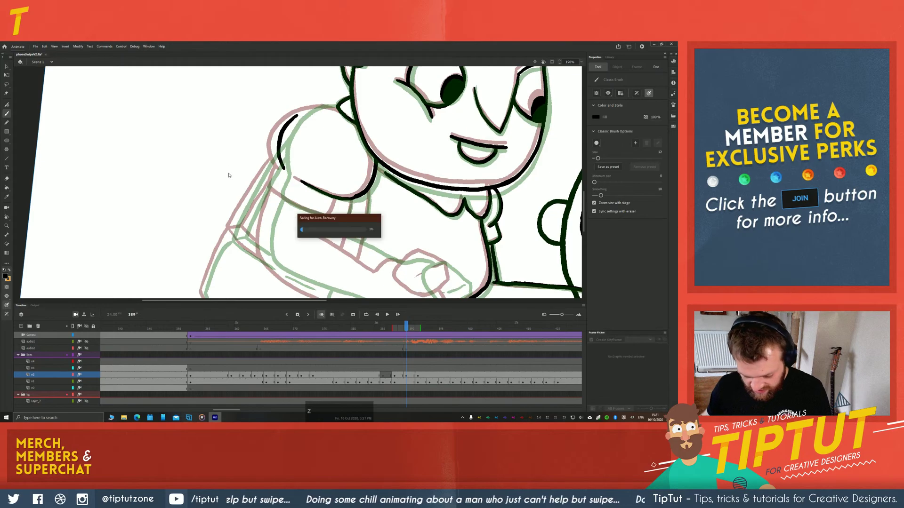
mouse_move(199, 179)
left_mouse_down()
mouse_move(224, 115)
mouse_move(245, 95)
left_mouse_up()
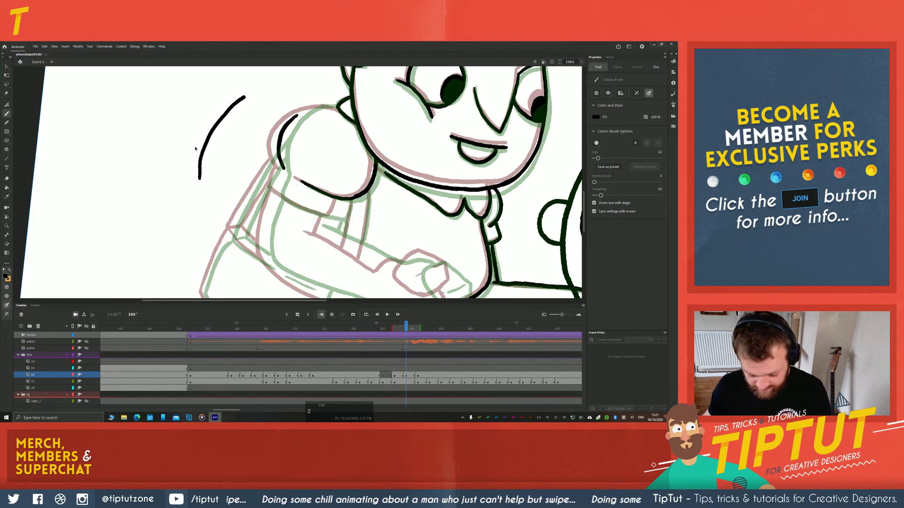
key("ctrl+z")
left_click(222, 162)
mouse_move(186, 193)
left_mouse_down()
mouse_move(198, 129)
mouse_move(177, 146)
mouse_move(202, 196)
mouse_move(160, 181)
left_mouse_up()
key("space")
key("b")
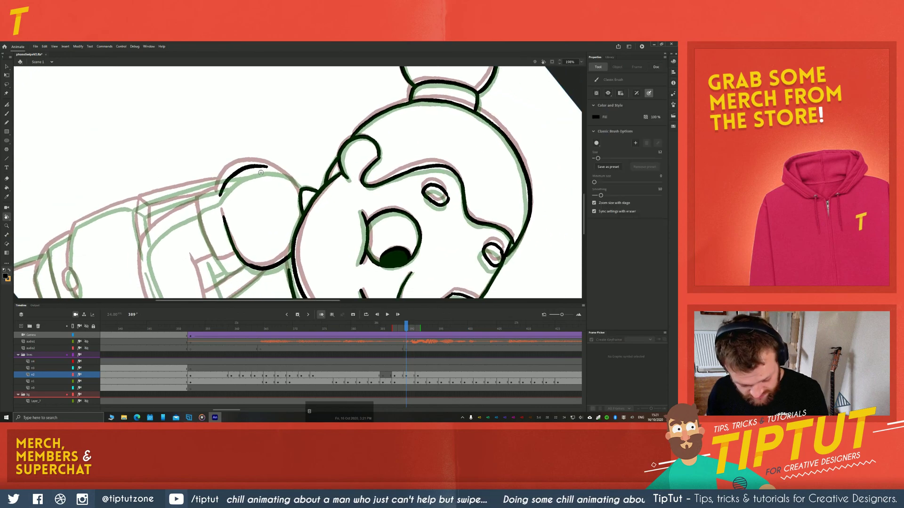
left_click_drag(257, 168, 300, 191)
Rotate the canvas back and ink the cuff band below the puffed sleeve
key("shift+space")
left_click_drag(202, 158, 238, 214)
key("space")
mouse_move(301, 270)
left_mouse_down()
mouse_move(301, 195)
mouse_move(323, 214)
left_mouse_up()
key("b")
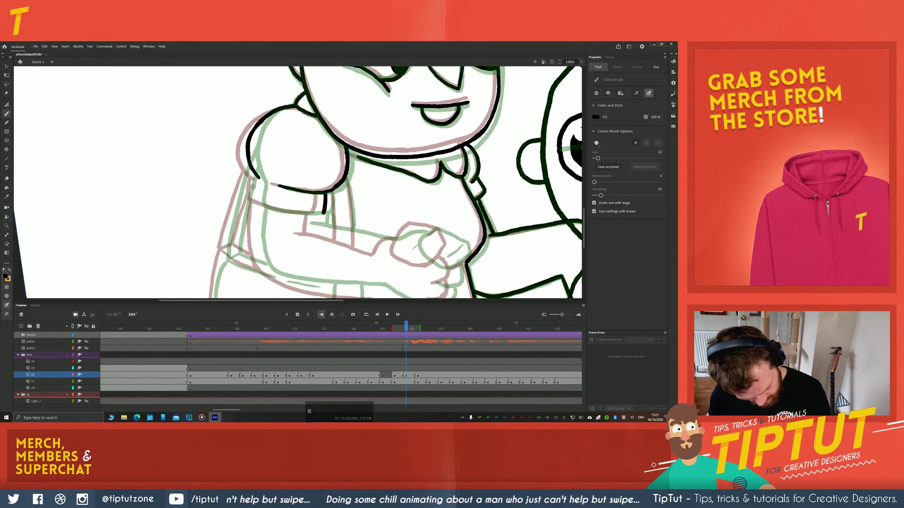
key("period")
mouse_move(254, 197)
left_mouse_down()
mouse_move(281, 212)
mouse_move(324, 213)
left_mouse_up()
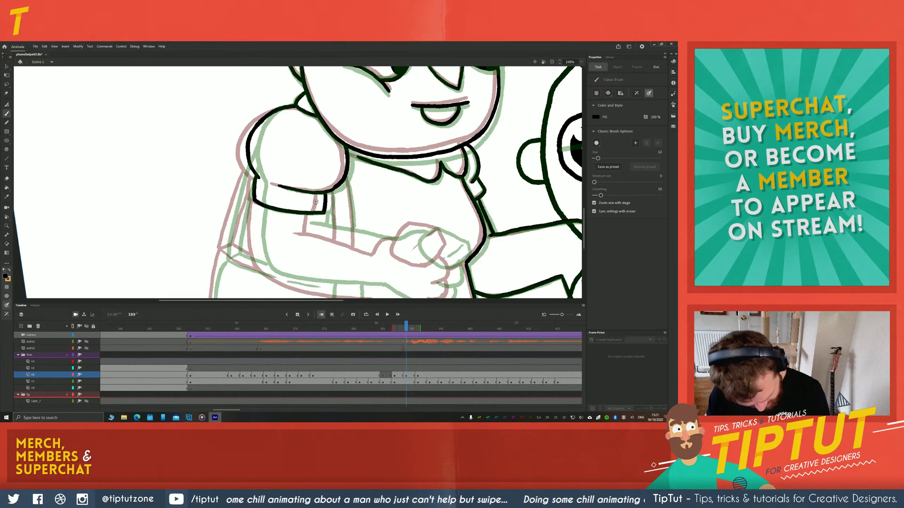
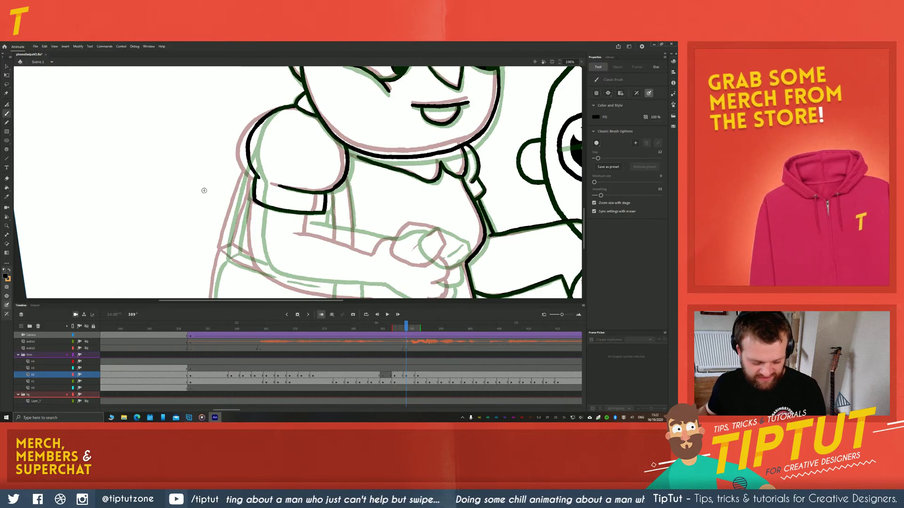
Ink the near arm's outer edge from the cuff around the elbow and along the underside of the forearm
key("space")
left_click_drag(216, 250, 197, 186)
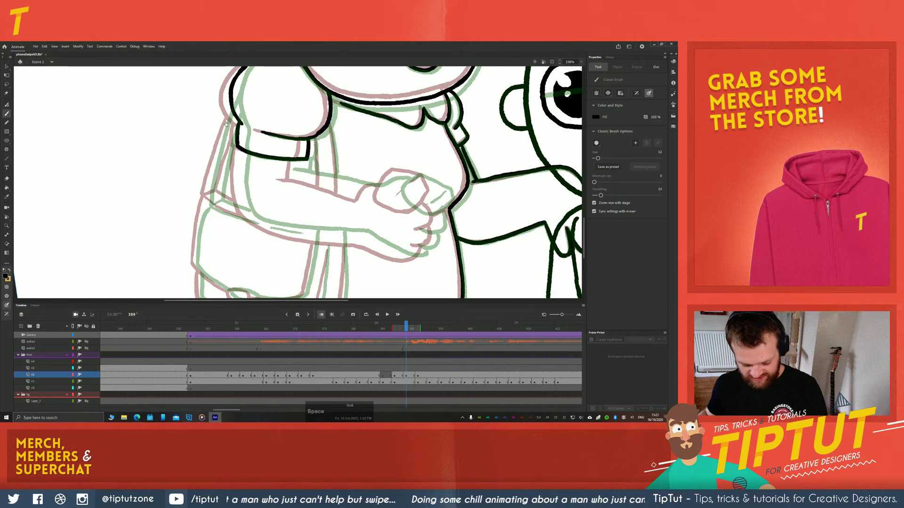
key("b")
mouse_move(242, 151)
left_mouse_down()
mouse_move(243, 203)
mouse_move(260, 225)
left_mouse_up()
key("ctrl+z")
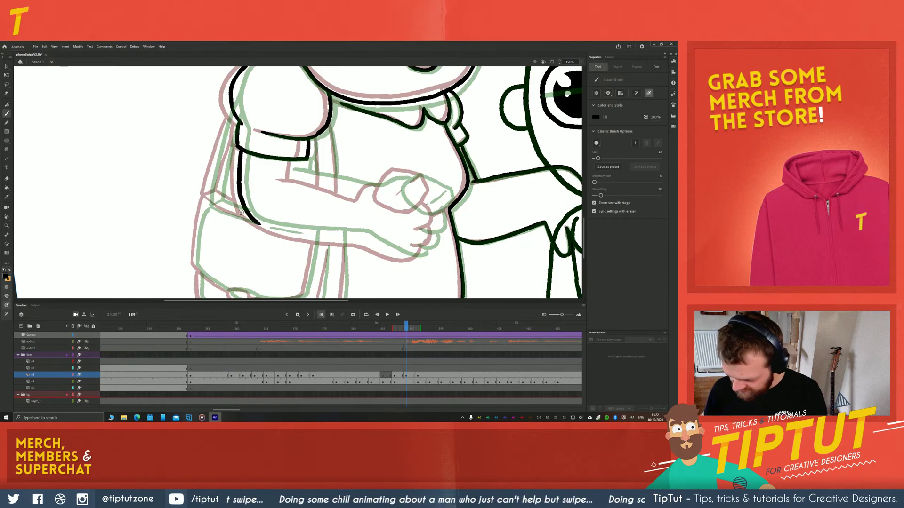
key("ctrl+z")
mouse_move(241, 150)
left_mouse_down()
mouse_move(244, 206)
mouse_move(258, 225)
mouse_move(185, 229)
mouse_move(156, 205)
mouse_move(174, 160)
mouse_move(192, 185)
mouse_move(201, 177)
mouse_move(286, 222)
mouse_move(319, 254)
mouse_move(353, 244)
left_mouse_up()
Rotate the canvas and ink the near hand's curled fingers and the upper edge of the forearm from the cuff
key("space")
key("shift+h")
key("space")
key("b")
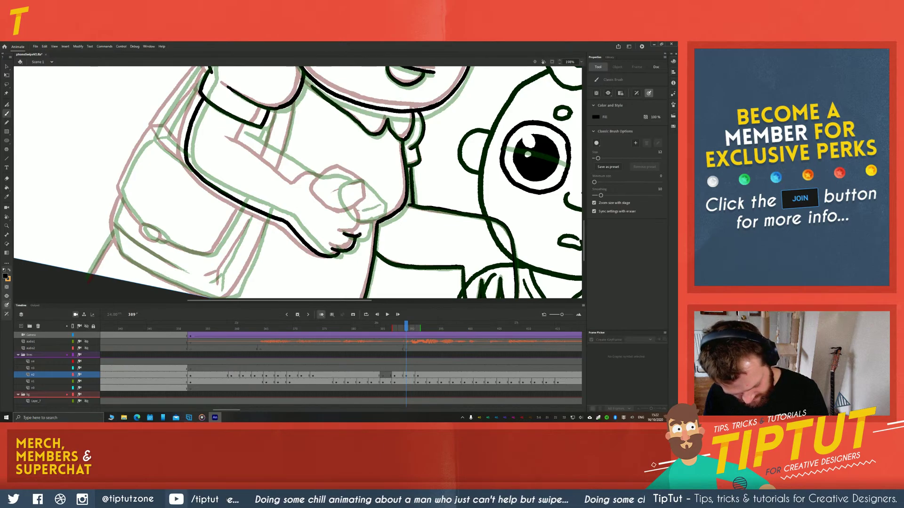
left_click_drag(247, 177, 264, 199)
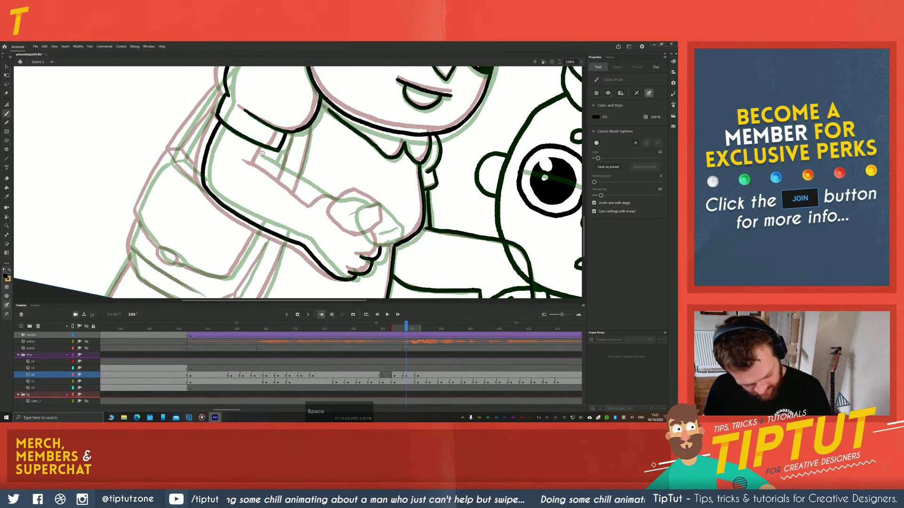
mouse_move(271, 149)
left_mouse_down()
mouse_move(265, 165)
mouse_move(325, 205)
left_mouse_up()
Rotate the canvas the other way and ink the top of the wrist and the rounded upper part of the fist
key("r")
mouse_move(303, 136)
left_mouse_down()
mouse_move(253, 199)
mouse_move(279, 147)
mouse_move(282, 207)
left_mouse_up()
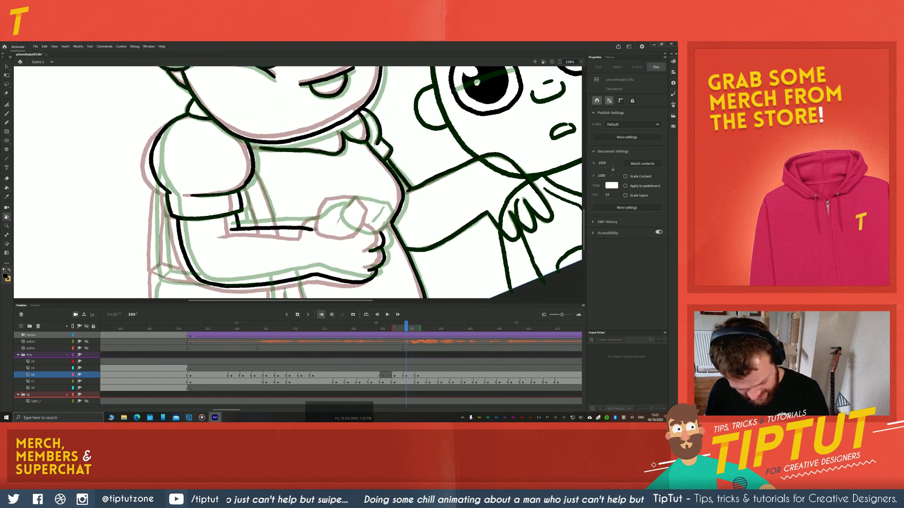
left_click_drag(314, 229, 313, 235)
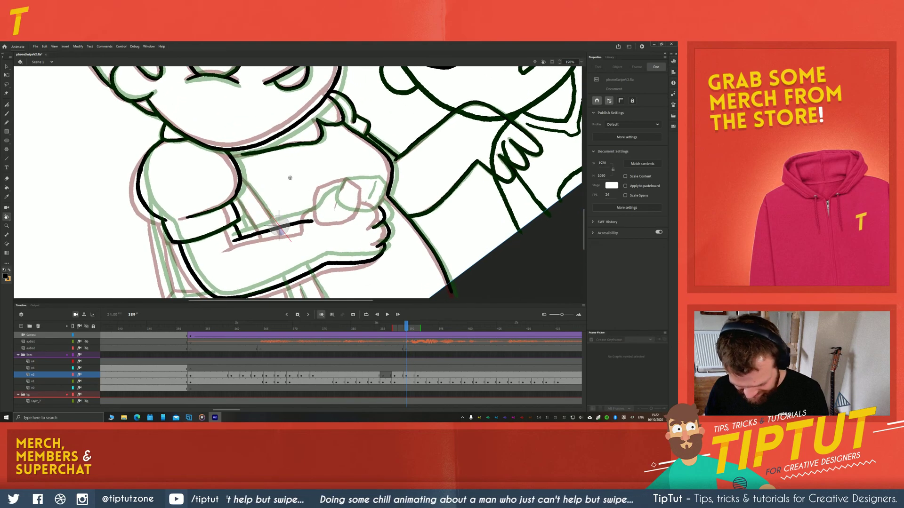
key("b")
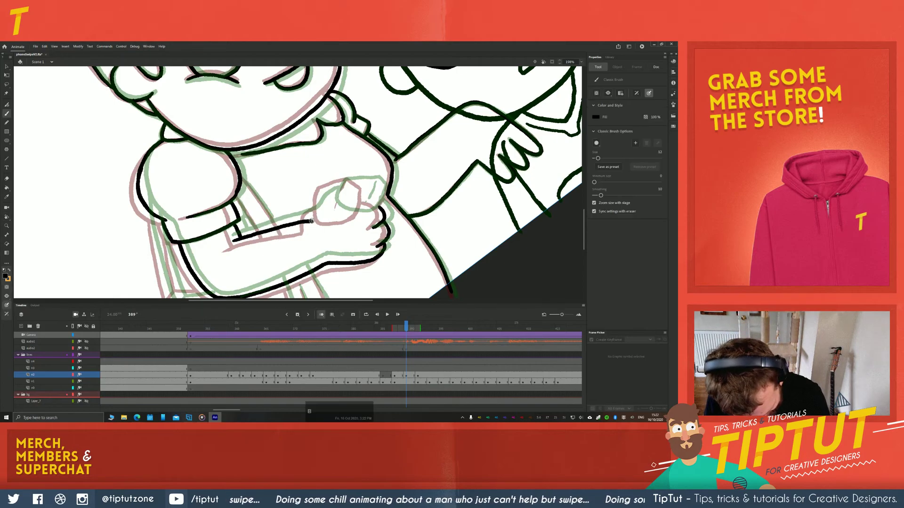
key("space")
mouse_move(329, 189)
left_mouse_down()
mouse_move(324, 214)
mouse_move(295, 238)
mouse_move(297, 211)
mouse_move(304, 239)
mouse_move(330, 241)
mouse_move(341, 214)
mouse_move(335, 204)
mouse_move(298, 210)
left_mouse_up()
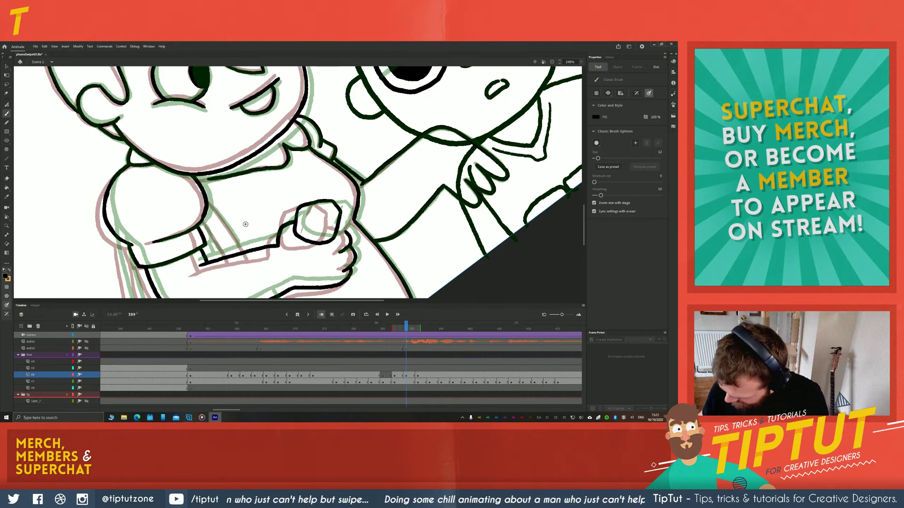
Turn the canvas back, compare with the neighbouring frame, and ink the remaining thumb lines on the near fist
key("space")
left_click_drag(299, 177, 235, 195)
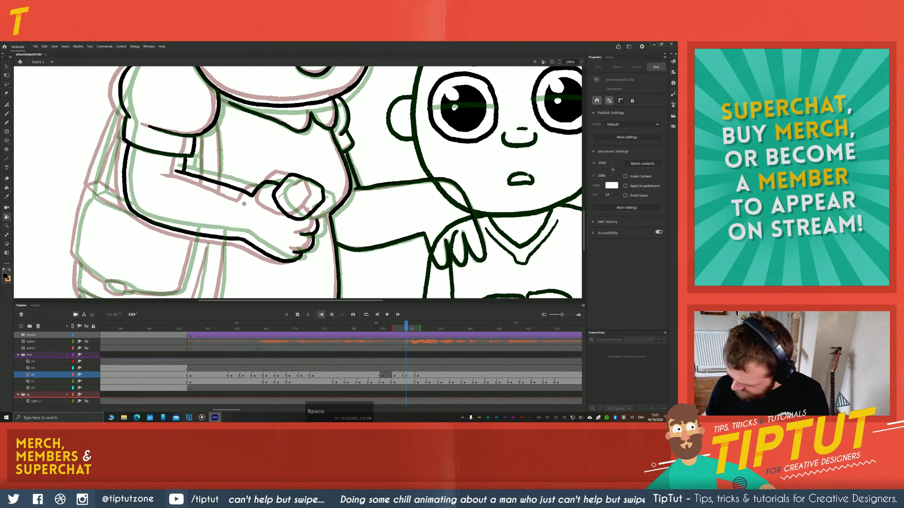
key("period")
key("comma")
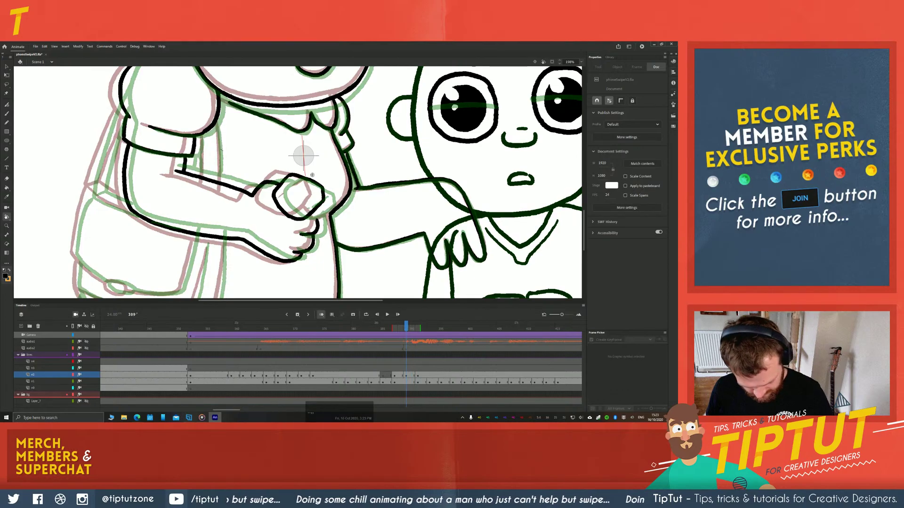
key("b")
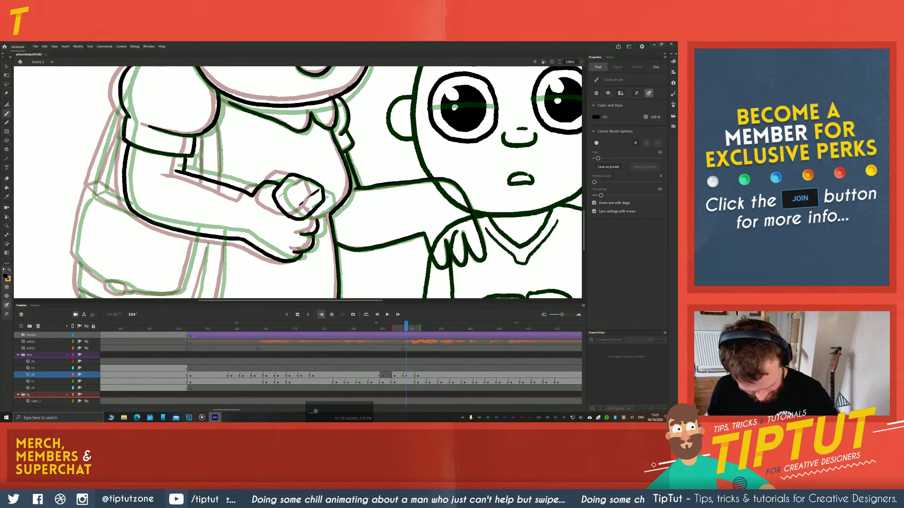
key("space")
left_click_drag(160, 225, 200, 234)
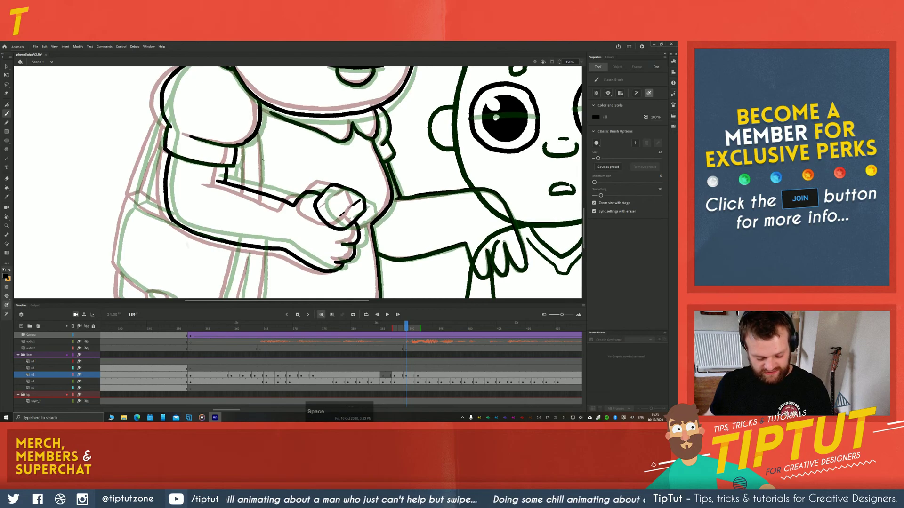
Flip back and forth through the frames around 389 to check the woman's motion against the neighbouring drawings
scroll(175, 211, "down", 3)
left_click_drag(151, 178, 271, 160)
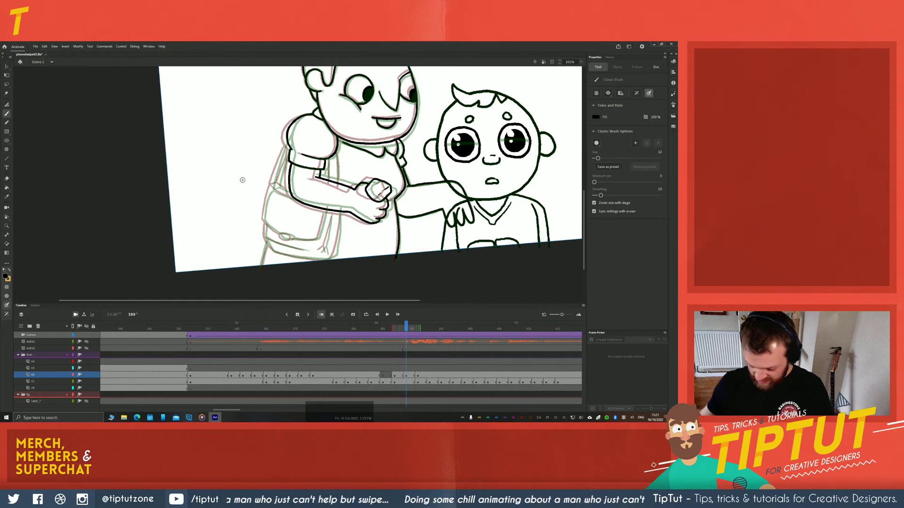
key("comma")
key("comma")
key("comma")
key("comma")
key("period")
key("period")
key("period")
key("period")
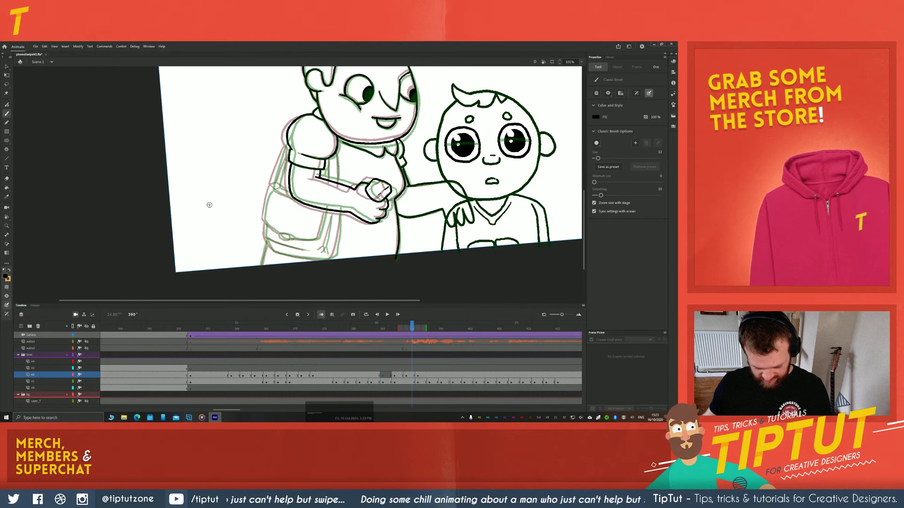
key("comma")
key("period")
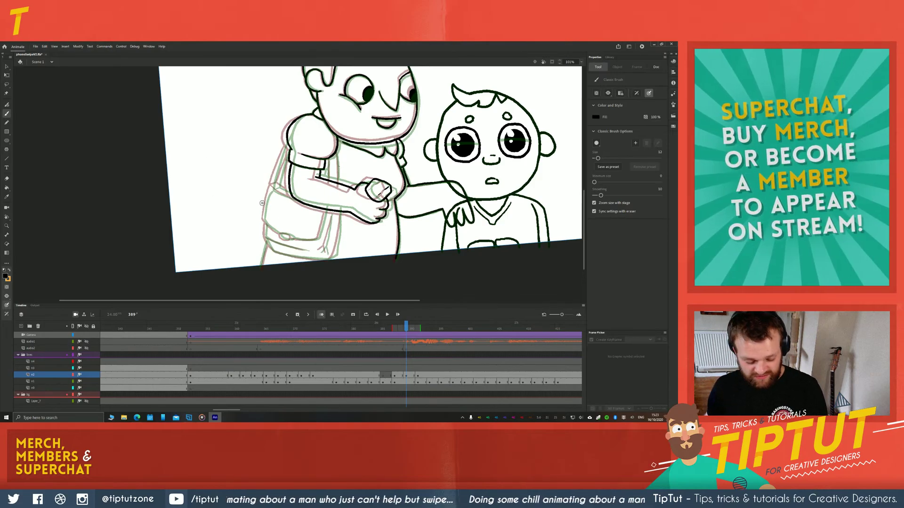
scroll(257, 166, "up", 3)
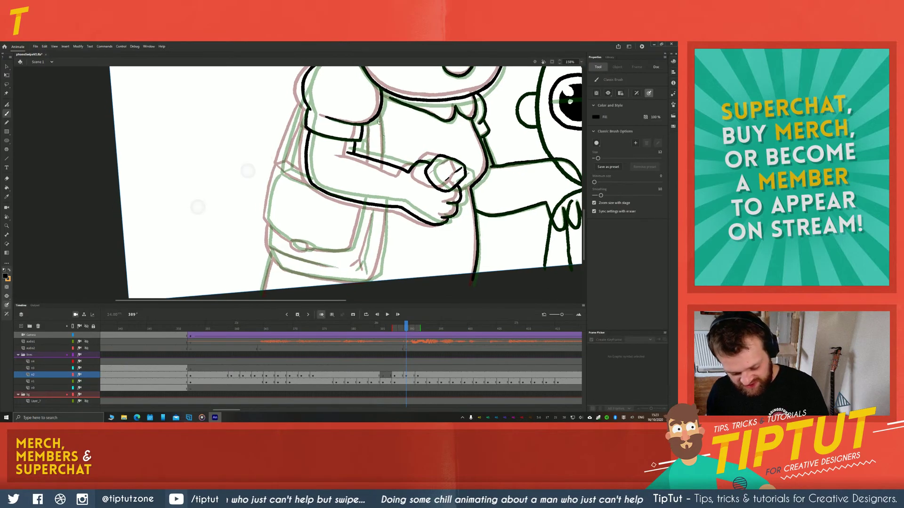
Turn the canvas and ink the edge of the woman's bag running down from beneath her forearm to the bottom corner
scroll(197, 207, "down", 2)
key("v")
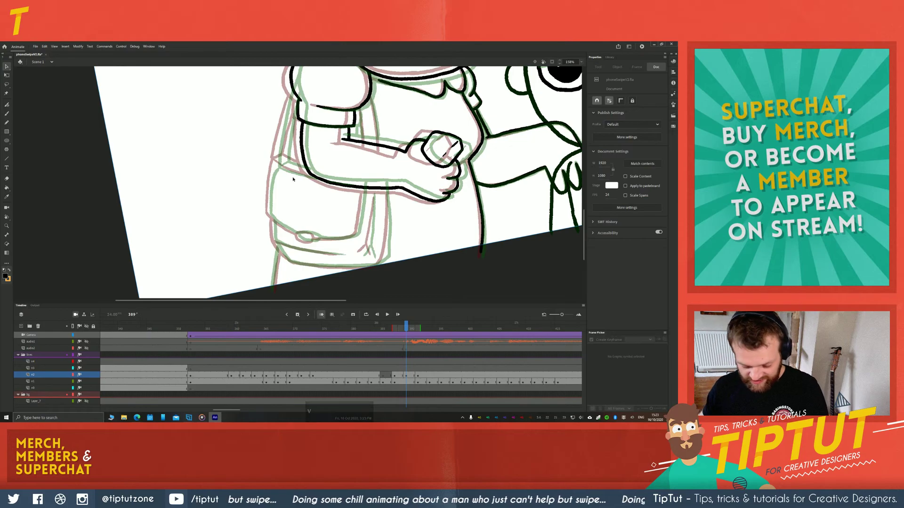
left_click_drag(276, 193, 256, 143)
key("b")
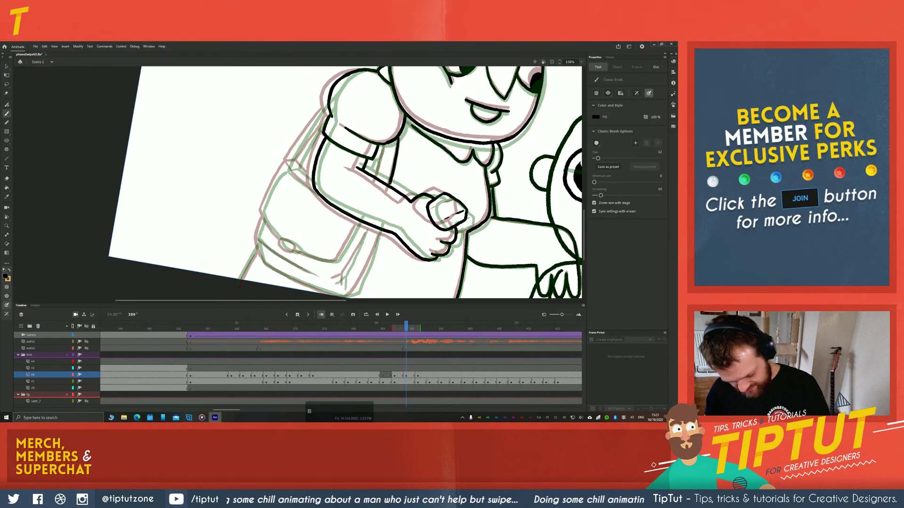
mouse_move(336, 222)
left_mouse_down()
mouse_move(342, 200)
mouse_move(379, 227)
mouse_move(374, 241)
left_mouse_up()
key("ctrl+z")
left_click_drag(385, 209, 364, 262)
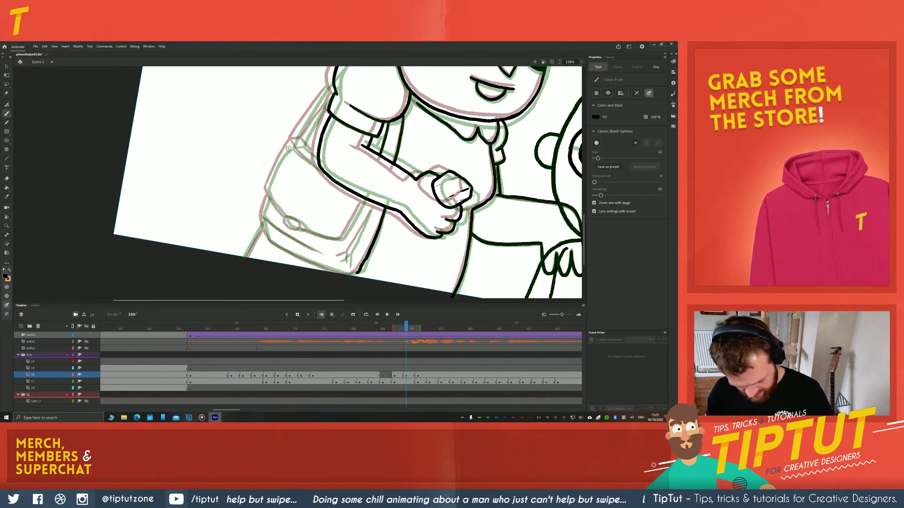
Ink the bag's outer side, flap, round buckle and bottom outline between the onion-skinned poses
mouse_move(289, 145)
left_mouse_down()
mouse_move(269, 203)
mouse_move(266, 189)
mouse_move(286, 219)
left_mouse_up()
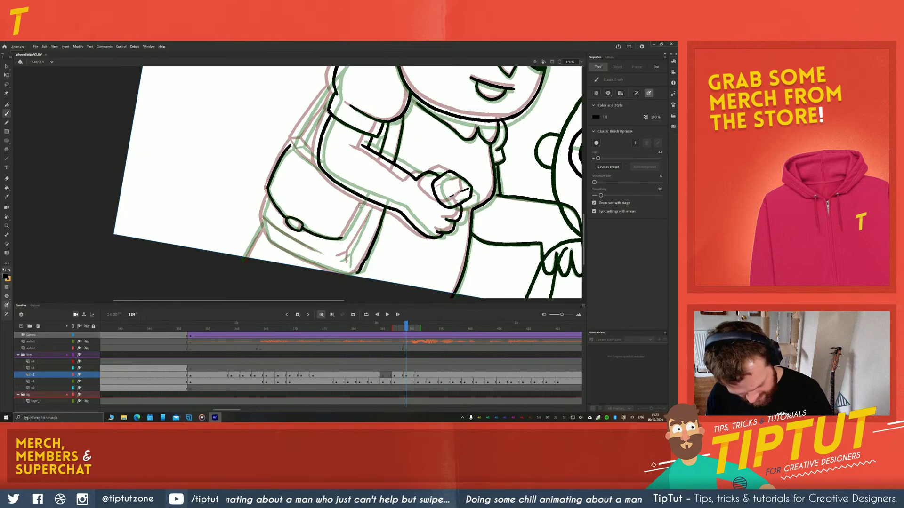
mouse_move(331, 214)
left_mouse_down()
mouse_move(343, 196)
mouse_move(373, 213)
mouse_move(356, 244)
left_mouse_up()
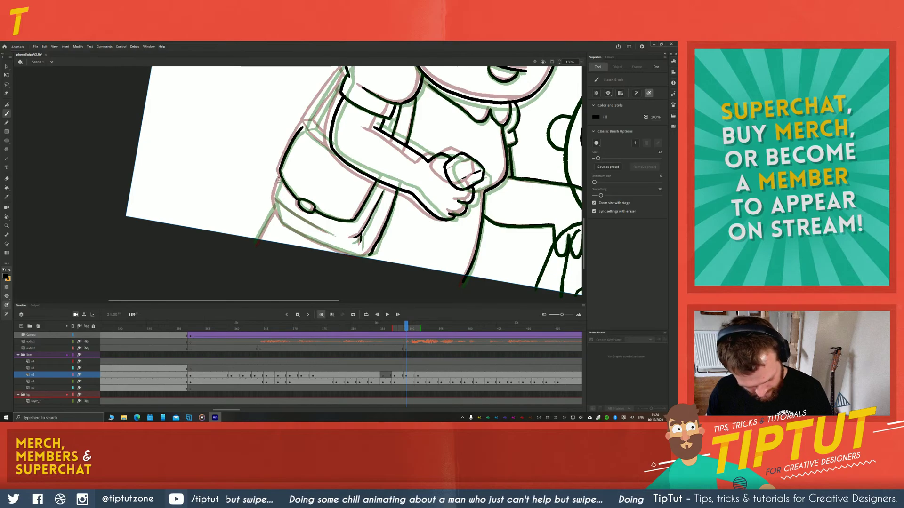
mouse_move(281, 177)
left_mouse_down()
mouse_move(277, 211)
mouse_move(309, 240)
mouse_move(340, 249)
left_mouse_up()
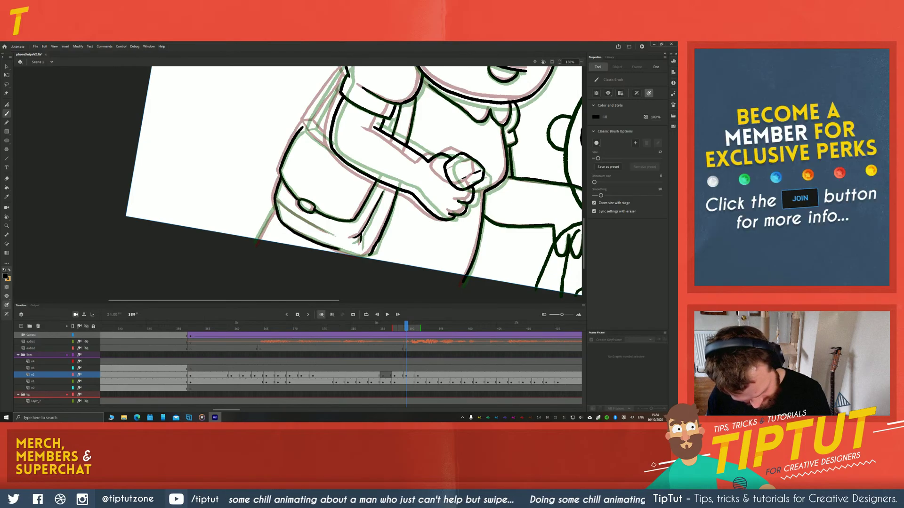
left_click_drag(276, 201, 305, 222)
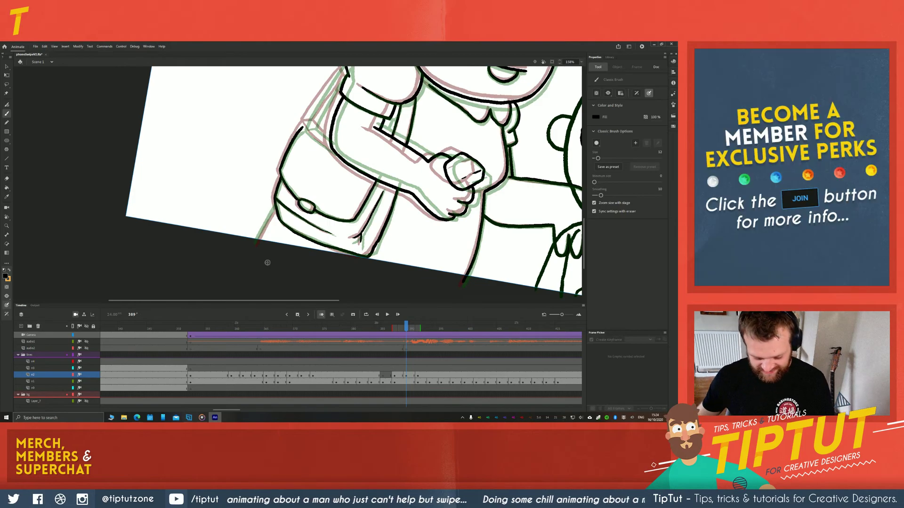
Undo the stray scribble, ink the body line from beneath the bag to the stage edge, and save the file
mouse_move(251, 184)
left_mouse_down()
mouse_move(240, 169)
mouse_move(225, 171)
left_mouse_up()
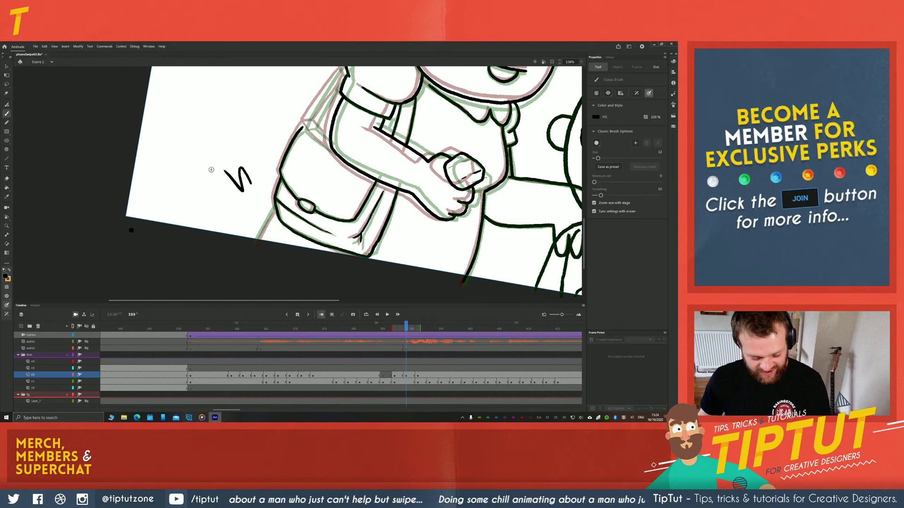
key("ctrl+z")
left_click_drag(273, 222, 303, 171)
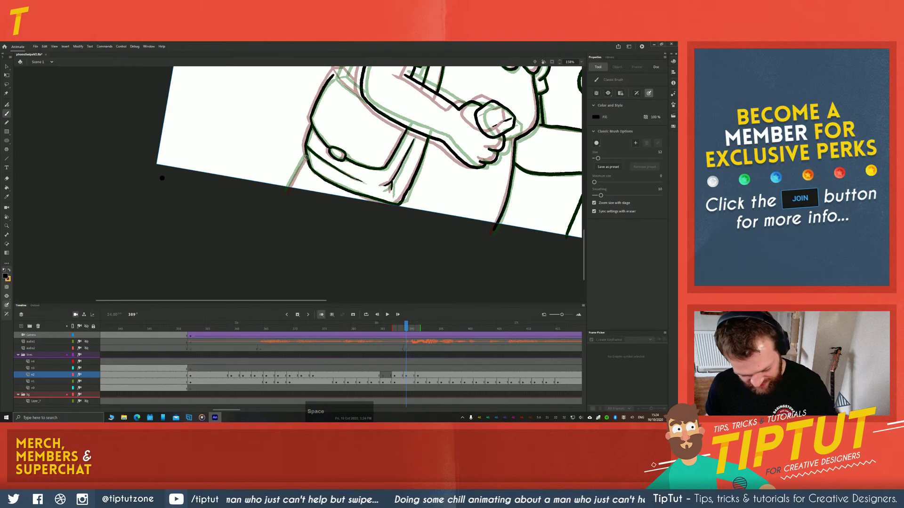
key("z")
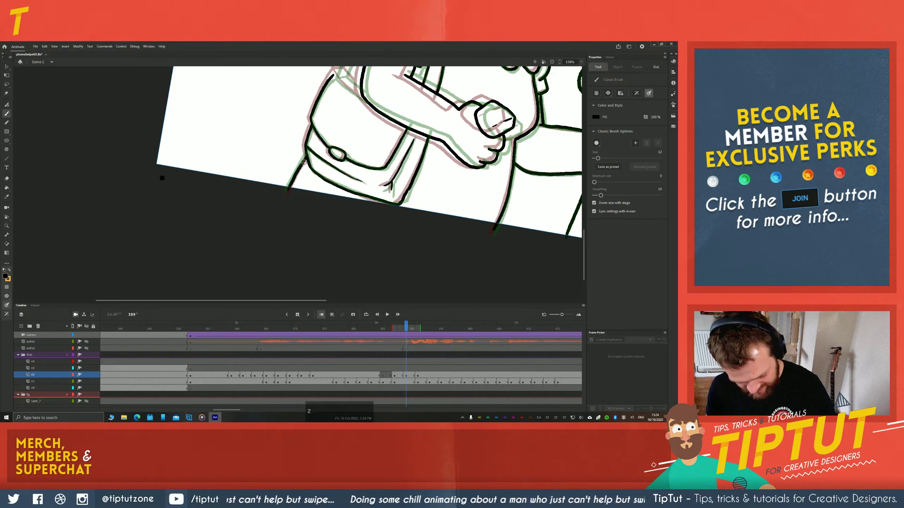
left_click_drag(277, 94, 246, 206)
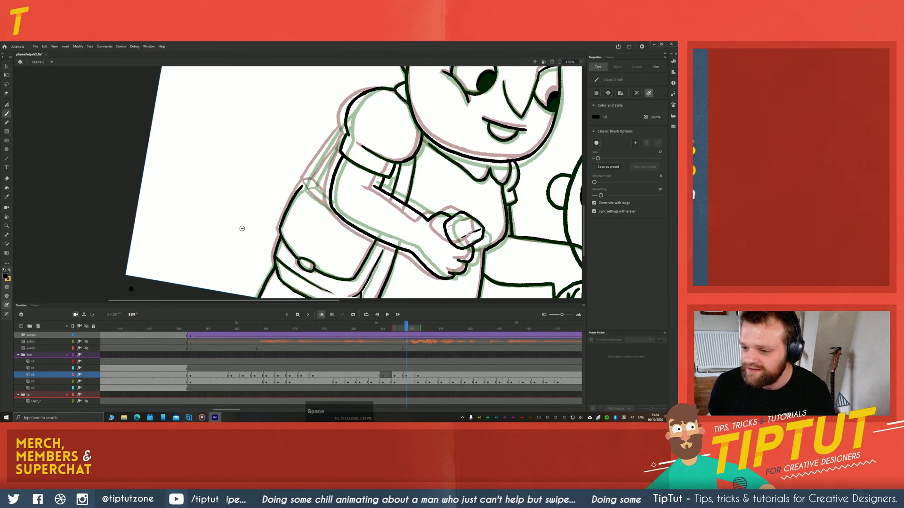
key("s")
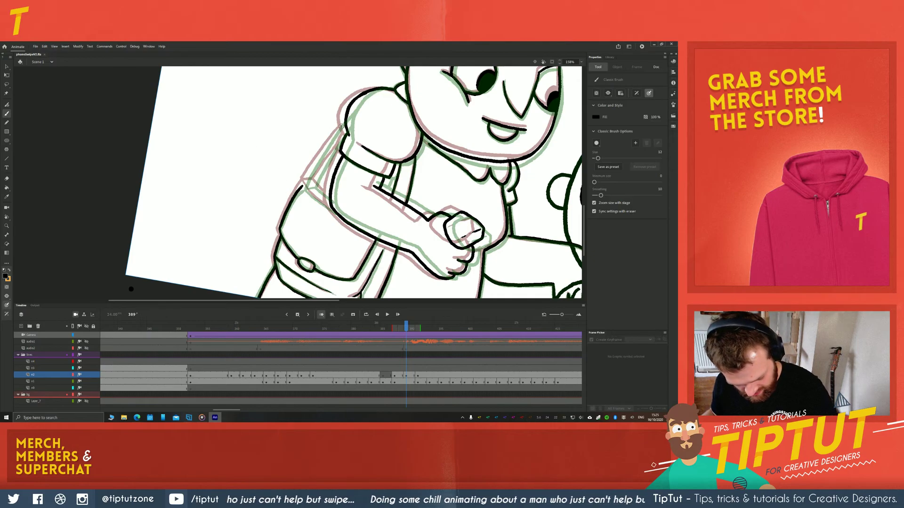
left_click(322, 315)
left_click(322, 315)
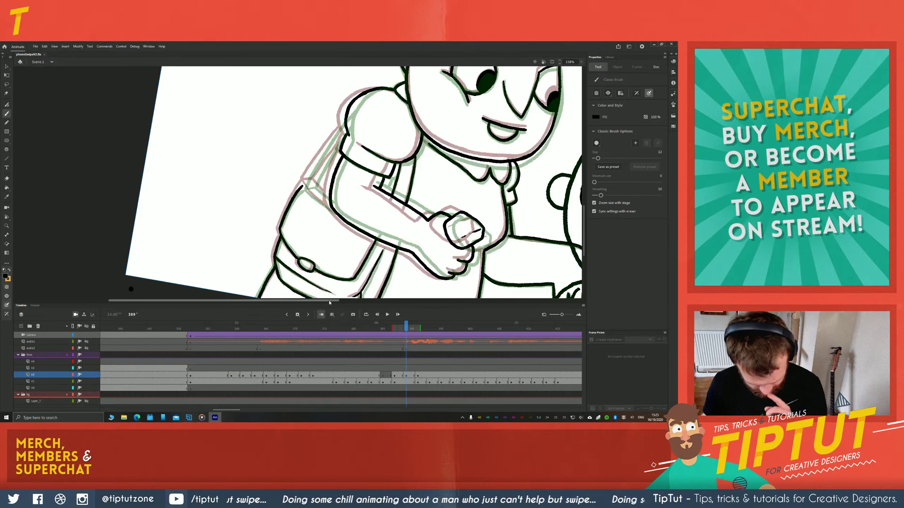
left_click_drag(303, 202, 369, 177)
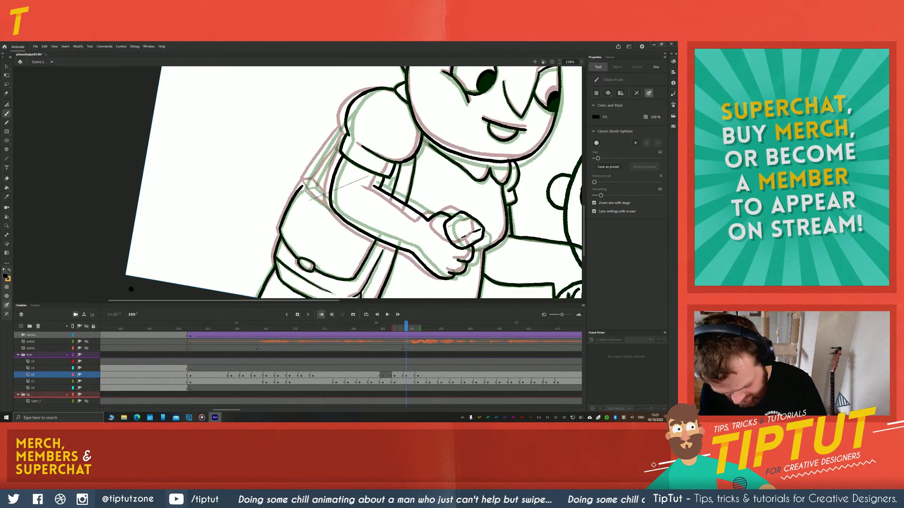
key("ctrl+z")
key("ctrl+z")
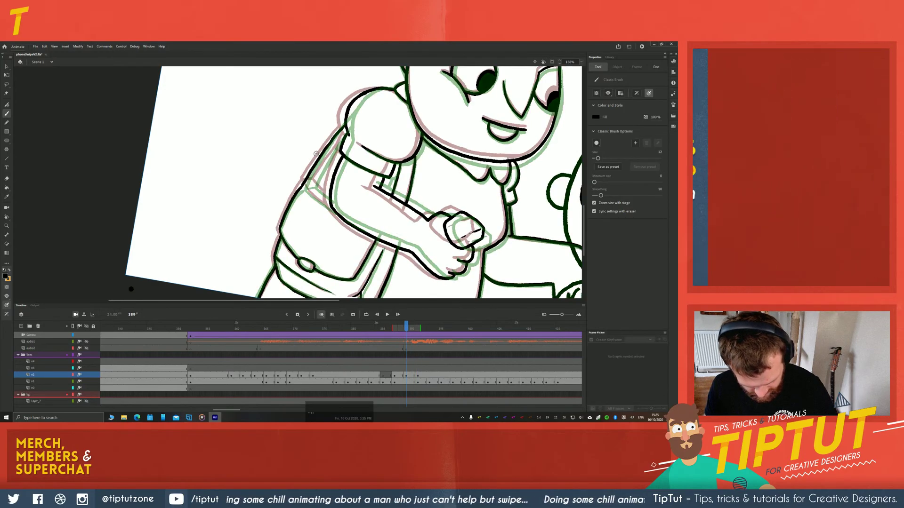
Ink the back outline, the shoulder strap and the short strap fold joining the top of the bag
left_click_drag(339, 146, 314, 184)
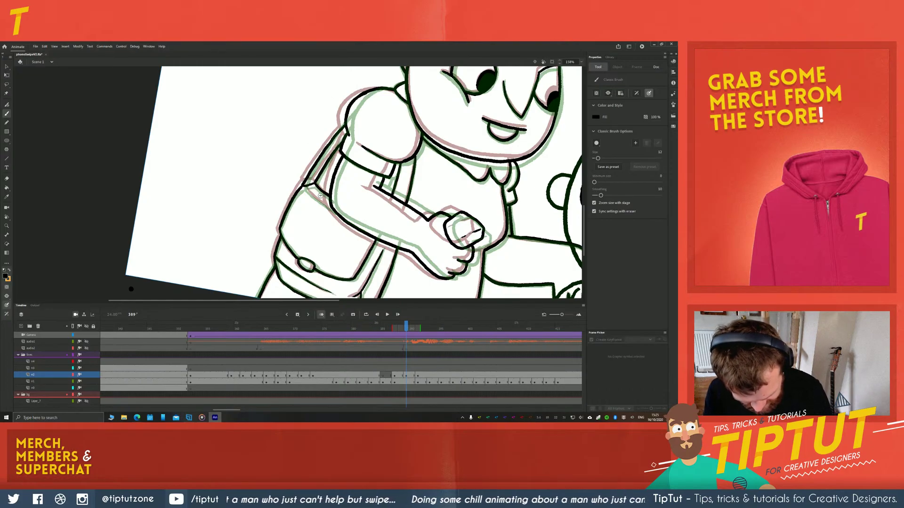
left_click_drag(314, 198, 325, 206)
key("space")
left_click_drag(241, 200, 202, 139)
left_click_drag(196, 194, 193, 227)
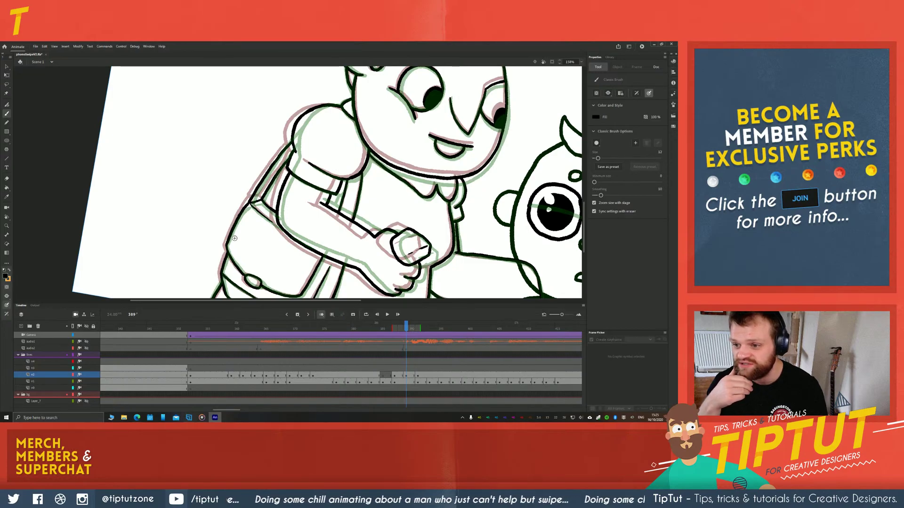
Review the bag and arms, and flip back and forth through the frames around 385 to compare the woman's poses
key("space")
left_click_drag(206, 226, 193, 132)
left_click_drag(185, 188, 179, 164)
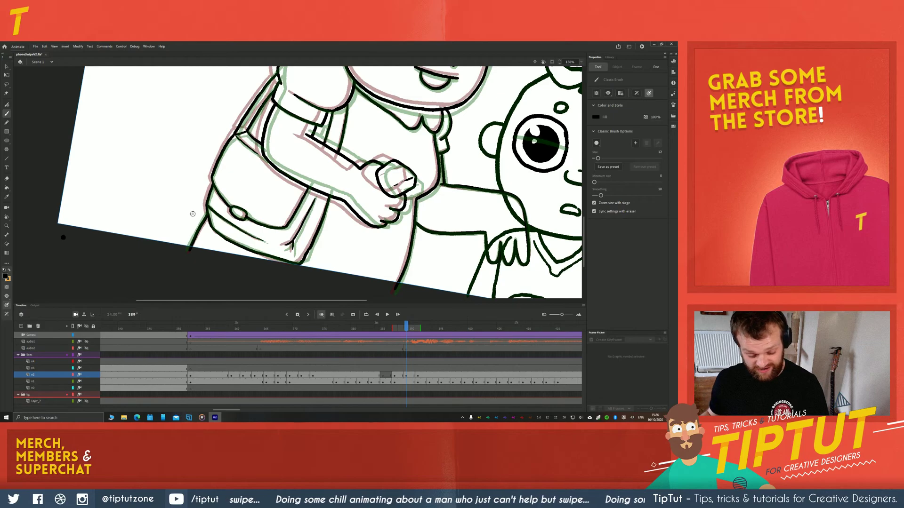
key("space")
left_click_drag(202, 145, 209, 192)
left_click_drag(284, 268, 284, 188)
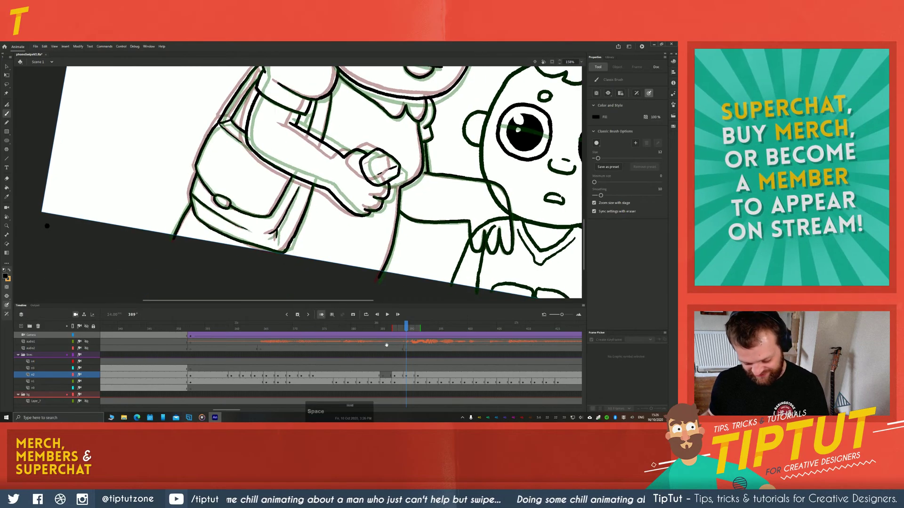
left_click(385, 377)
left_click_drag(179, 189, 173, 254)
key("comma")
key("comma")
key("period")
key("period")
key("period")
key("period")
key("period")
key("period")
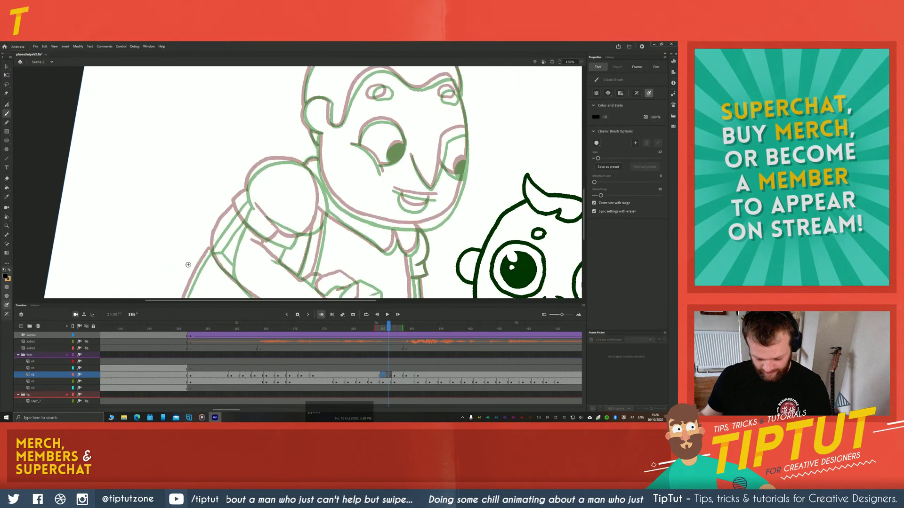
key("comma")
key("period")
key("comma")
key("period")
key("period")
key("period")
key("period")
Compare the neighbouring drawings around the woman's arms again and play back the animation to check her motion
key("space")
left_click_drag(235, 216, 215, 145)
key("comma")
key("comma")
key("period")
key("period")
left_click(374, 366)
key("Return")
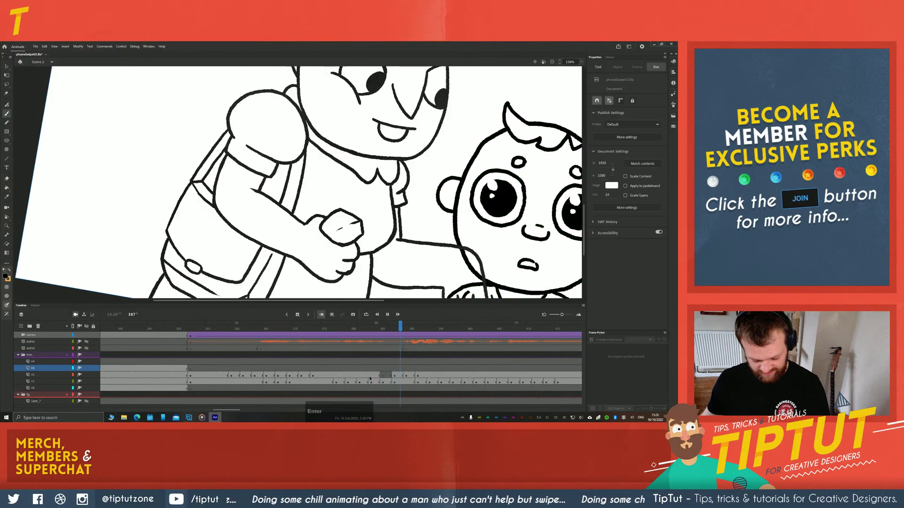
left_click(372, 363)
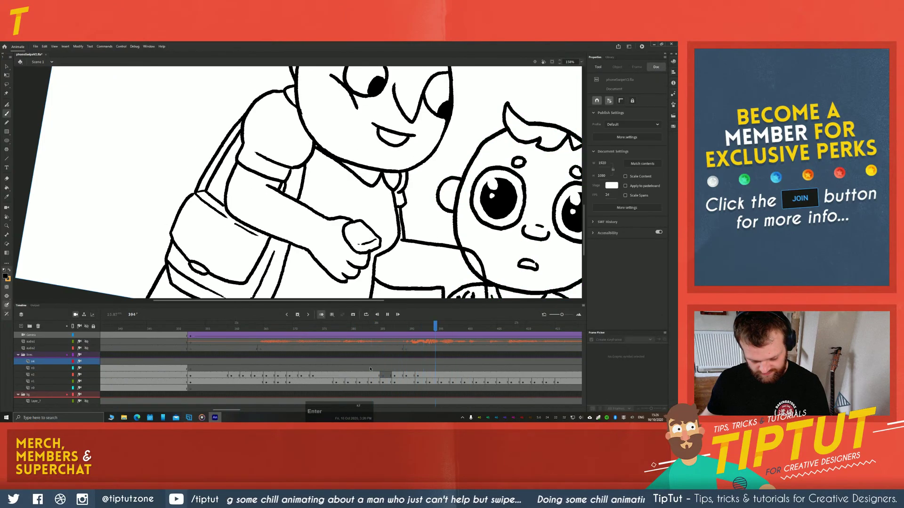
On the woman's layer, insert a keyframe two frames after frame 391 and clear the drawing at frame 391
left_click(417, 375)
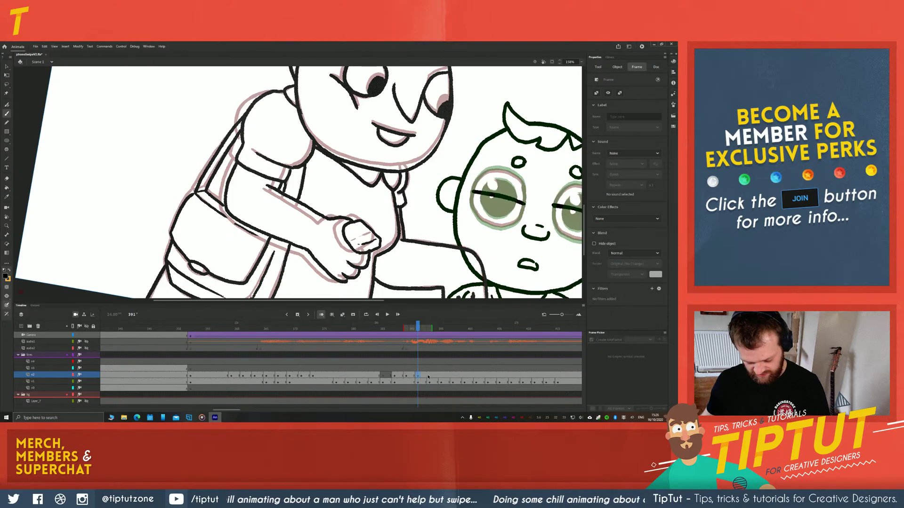
left_click(428, 375)
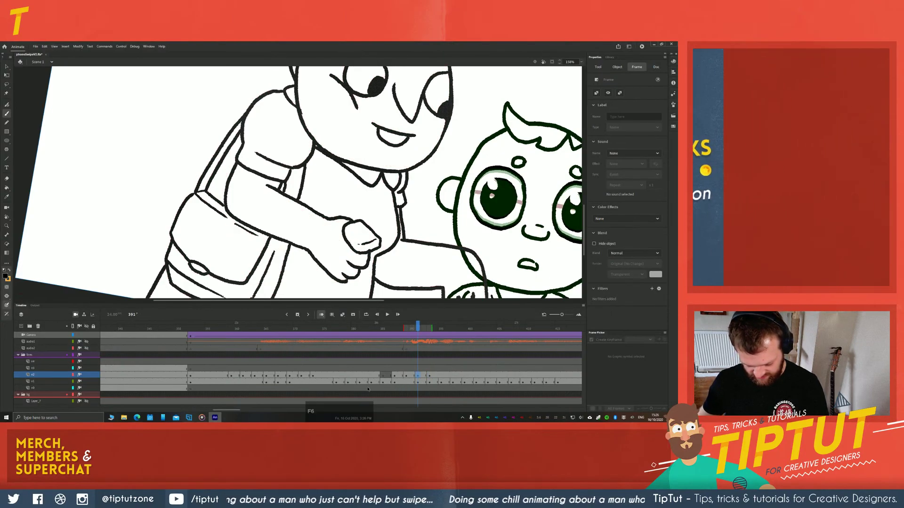
left_click(376, 387)
Go to the empty frame 385 and ink the woman's rounded shoulder, sleeve and cuff between the onion-skinned poses
key("period")
key("period")
key("period")
key("period")
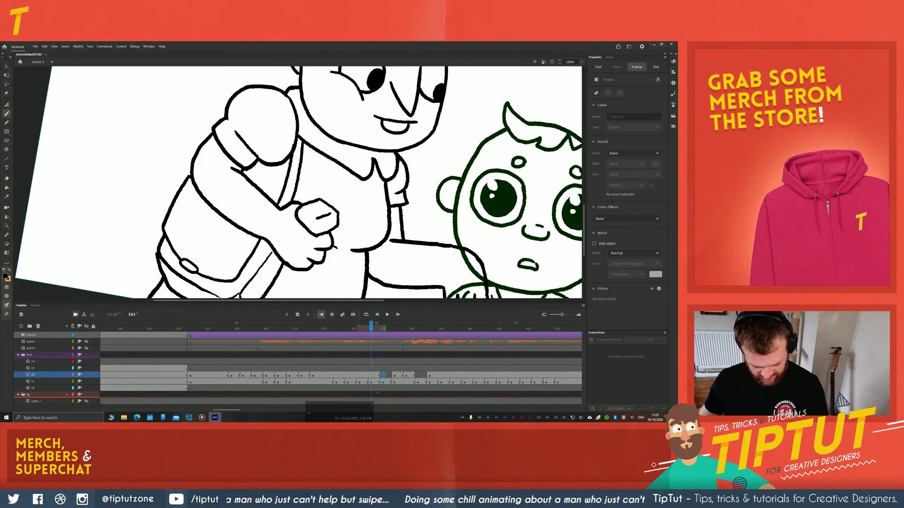
key("comma")
key("comma")
key("comma")
key("comma")
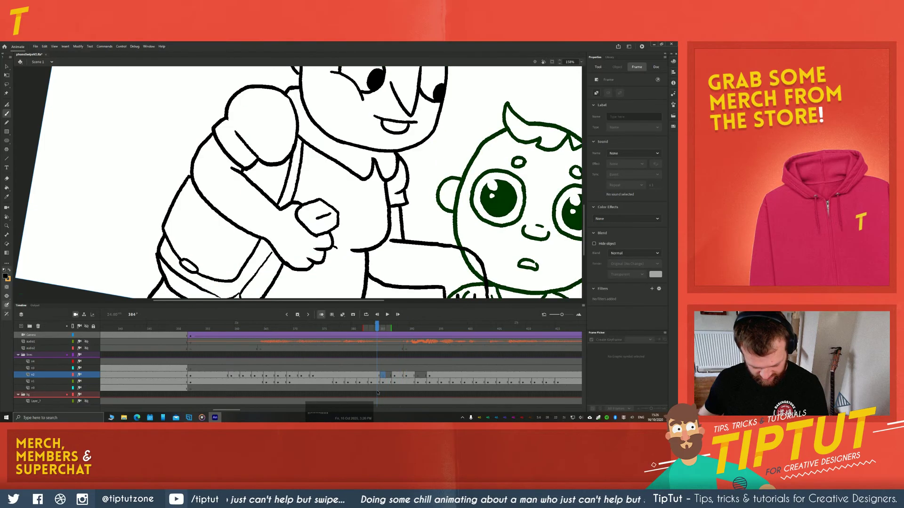
scroll(178, 137, "up", 2)
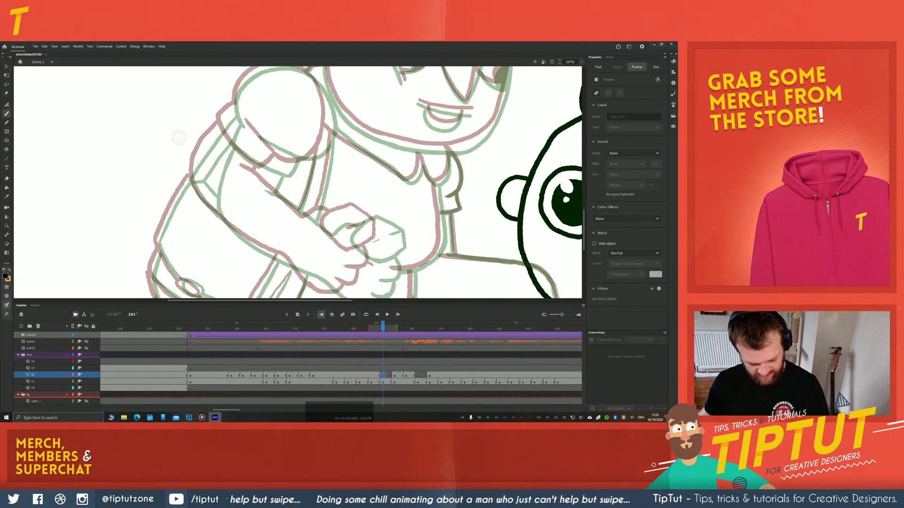
scroll(116, 235, "up", 2)
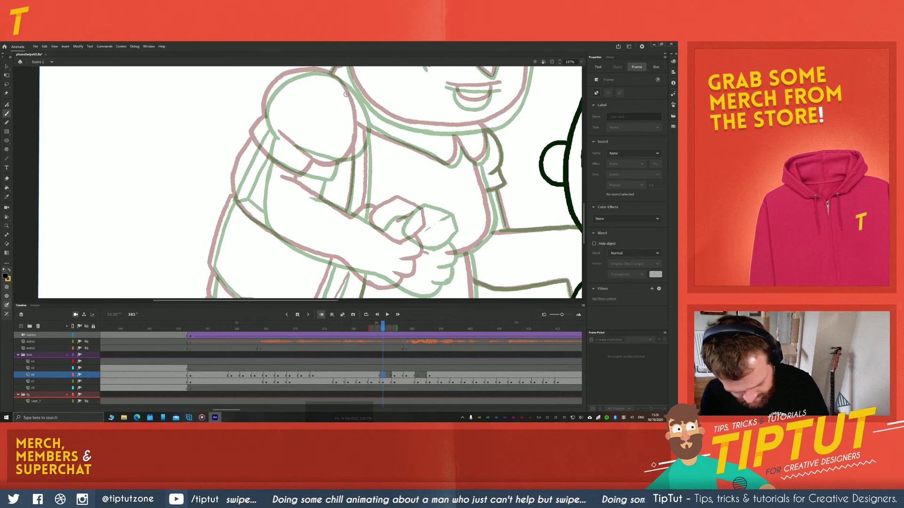
mouse_move(348, 87)
left_mouse_down()
mouse_move(356, 147)
mouse_move(323, 164)
mouse_move(334, 166)
mouse_move(278, 130)
mouse_move(307, 178)
left_mouse_up()
mouse_move(269, 118)
left_mouse_down()
mouse_move(257, 129)
mouse_move(261, 146)
mouse_move(293, 173)
left_mouse_up()
mouse_move(268, 120)
left_mouse_down()
mouse_move(311, 219)
mouse_move(313, 190)
mouse_move(332, 173)
mouse_move(362, 168)
mouse_move(398, 198)
mouse_move(401, 221)
left_mouse_up()
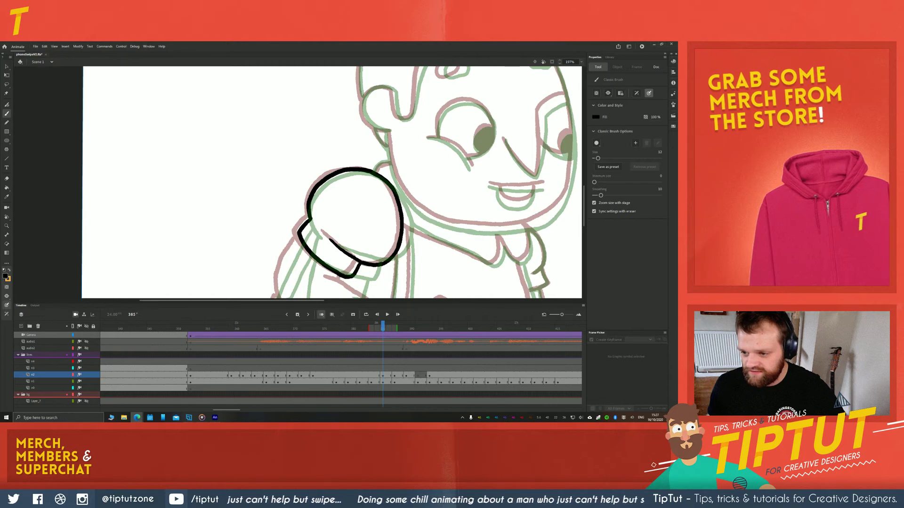
key("Return")
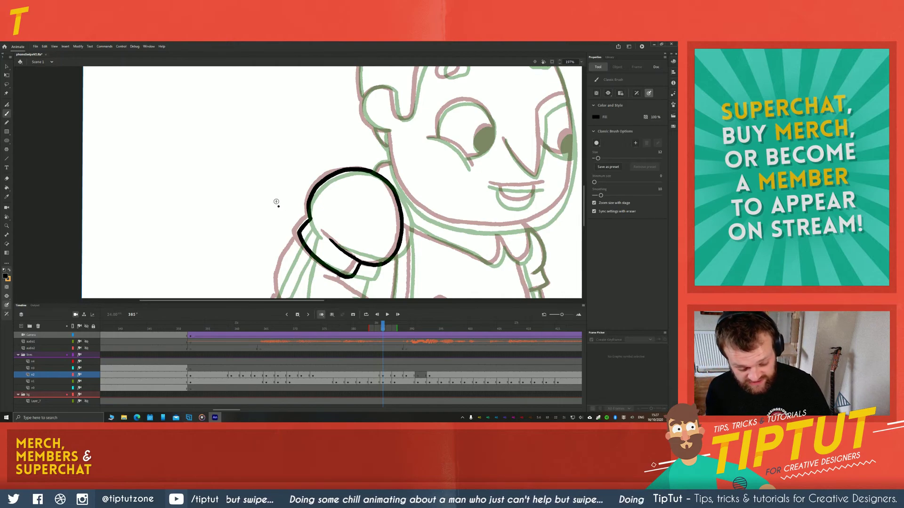
Ink the adult character's bent forearm and clenched hand with the Classic Brush, following the onion-skin drawing
key("space")
left_click_drag(229, 226, 197, 148)
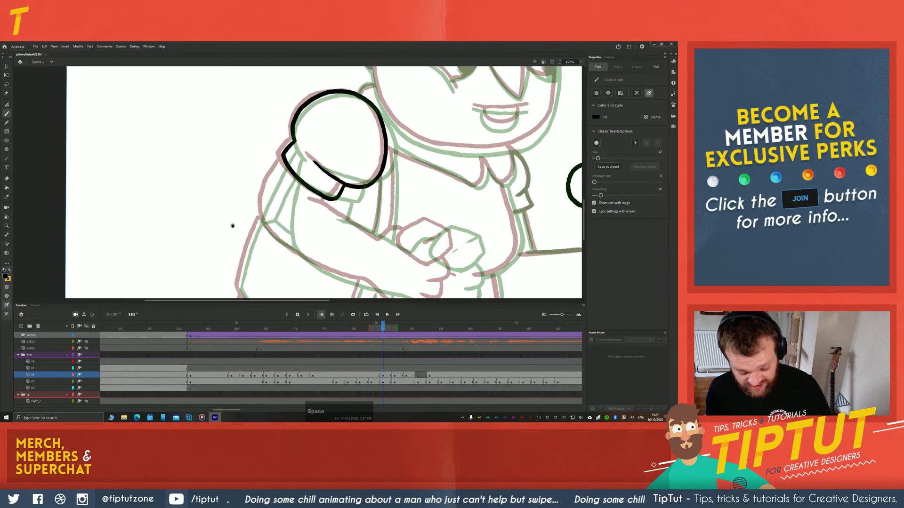
left_click_drag(233, 226, 215, 202)
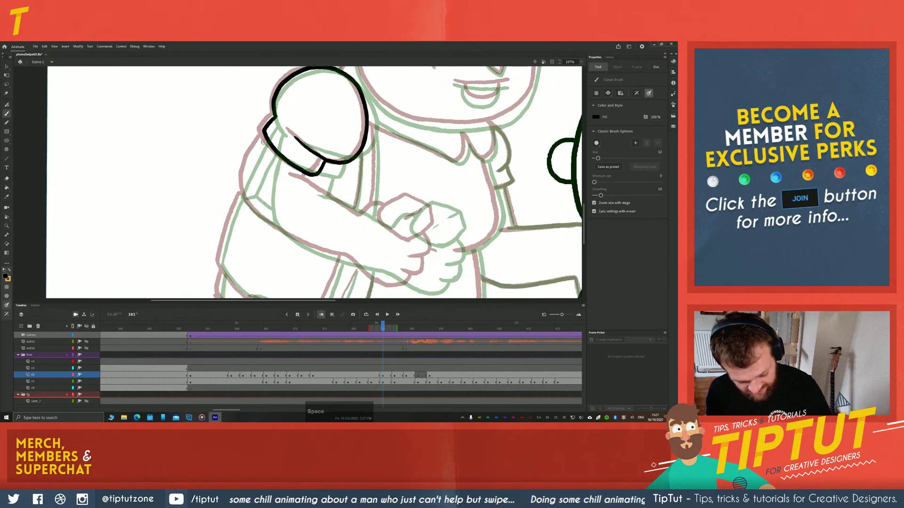
mouse_move(251, 148)
left_mouse_down()
mouse_move(239, 124)
mouse_move(229, 158)
mouse_move(235, 179)
mouse_move(333, 230)
left_mouse_up()
mouse_move(277, 150)
left_mouse_down()
mouse_move(347, 191)
mouse_move(385, 174)
mouse_move(369, 180)
mouse_move(368, 196)
mouse_move(393, 218)
mouse_move(420, 199)
mouse_move(419, 185)
mouse_move(393, 171)
mouse_move(399, 193)
left_mouse_up()
mouse_move(339, 236)
left_mouse_down()
mouse_move(303, 200)
mouse_move(351, 227)
mouse_move(366, 220)
left_mouse_up()
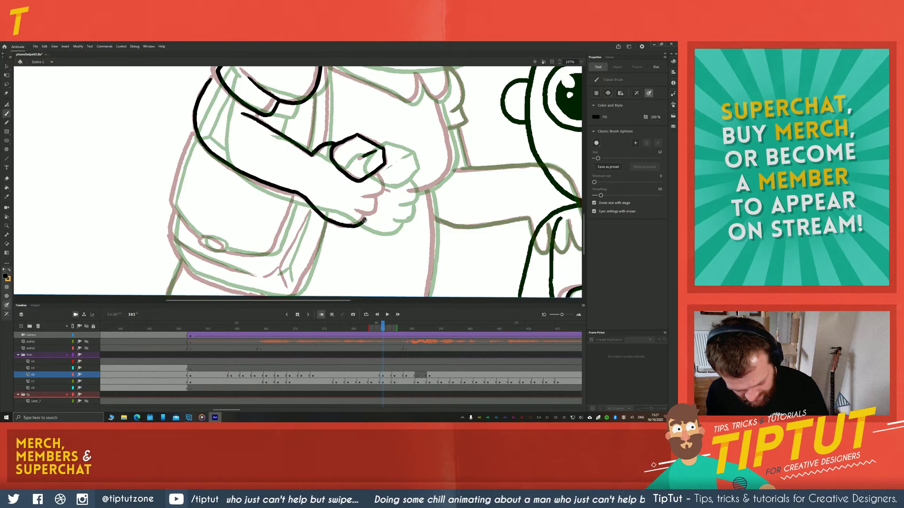
key("ctrl+z")
left_click_drag(378, 199, 380, 171)
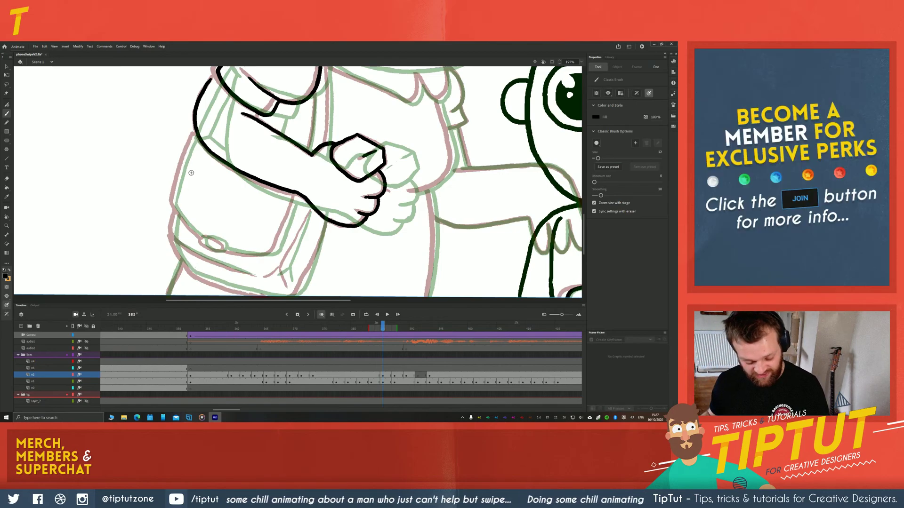
Select the inked forearm and hand strokes together and nudge them slightly right and down
key("space")
left_click_drag(185, 156, 189, 187)
key("v")
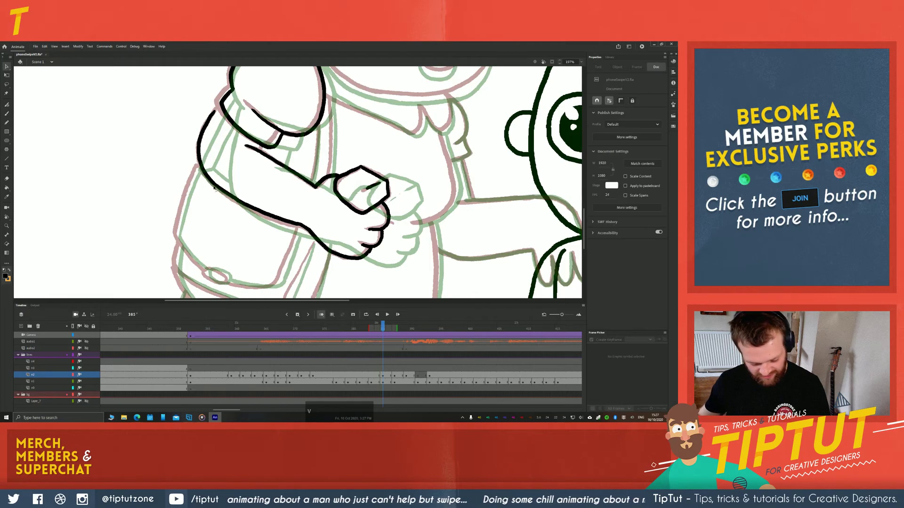
left_click(214, 188)
left_click(374, 190, "shift")
key("shift+Right")
key("shift+Right")
key("shift+Down")
key("Left")
key("Left")
key("Left")
key("Left")
key("Down")
key("Down")
key("Down")
key("Down")
key("Down")
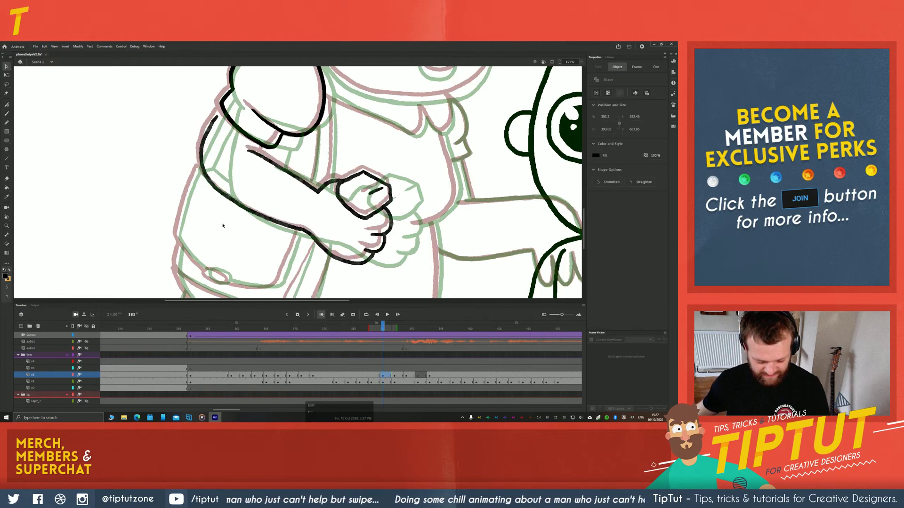
Rotate the selected forearm and hand slightly counterclockwise with Free Transform, fine-tune their position, and deselect them
key("q")
left_click_drag(198, 114, 181, 180)
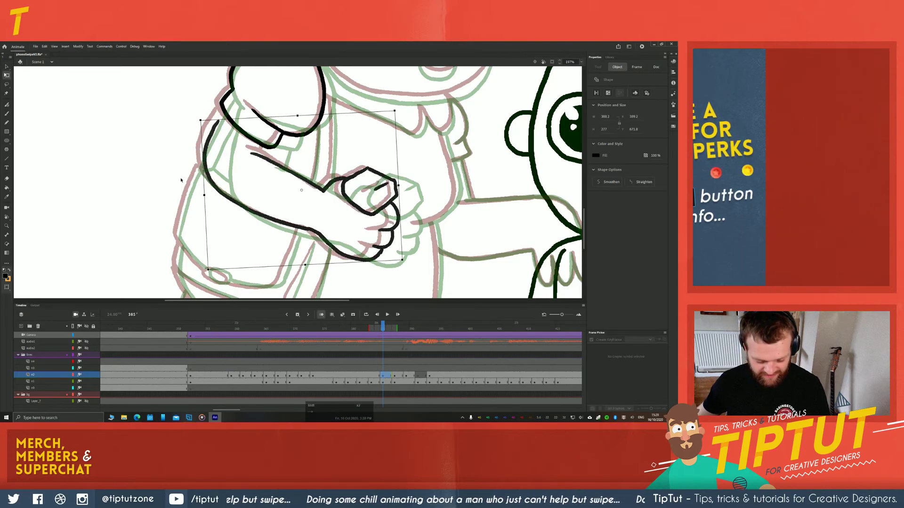
key("Left")
key("Left")
key("Left")
key("Left")
key("Right")
key("Right")
key("Right")
key("Up")
left_click(156, 150)
key("b")
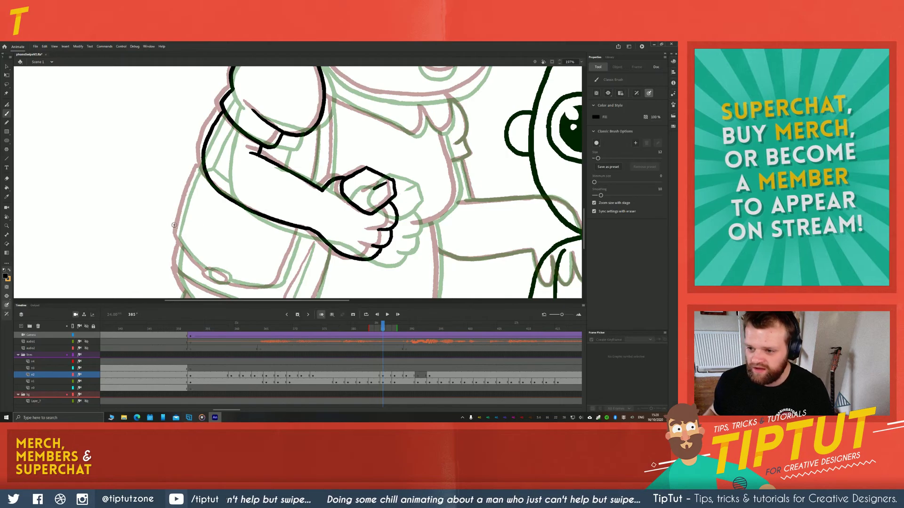
Ink the back of the adult's neck and jaw and the pointed collar below the chin
key("space")
left_click_drag(229, 140, 226, 159)
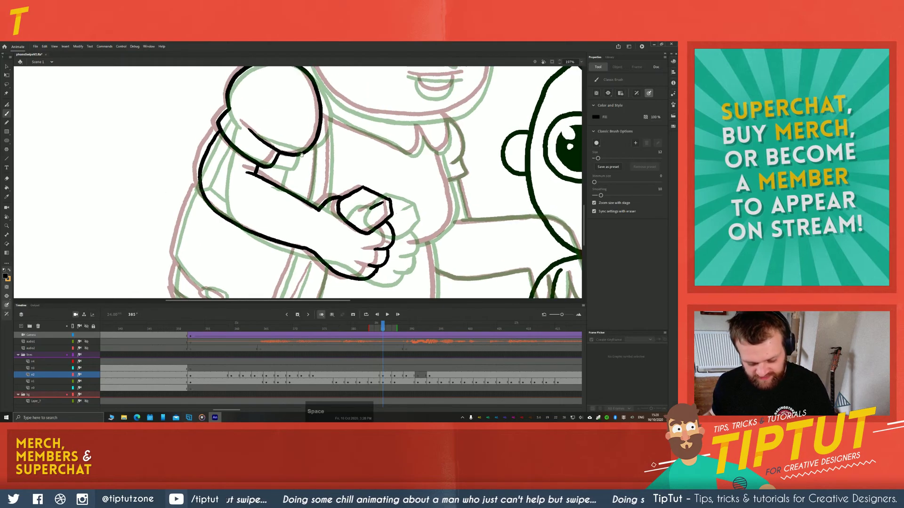
left_click_drag(322, 138, 300, 182)
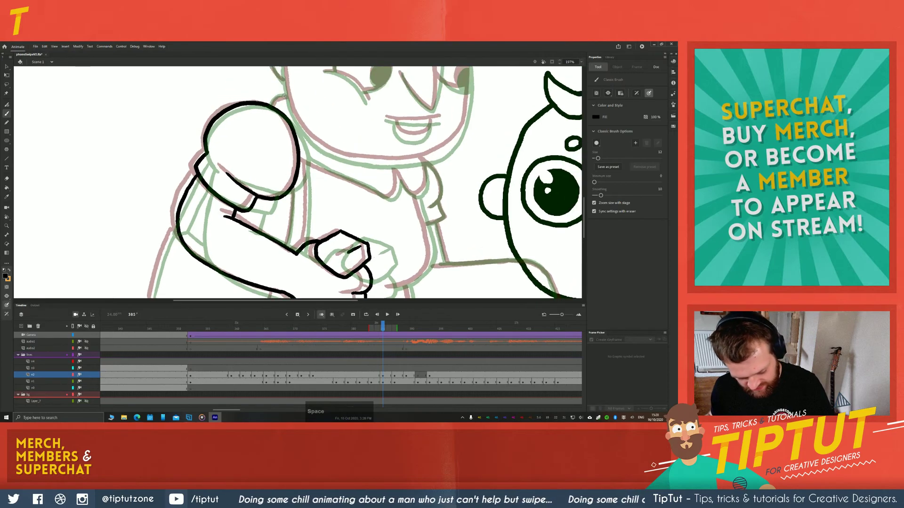
key("z")
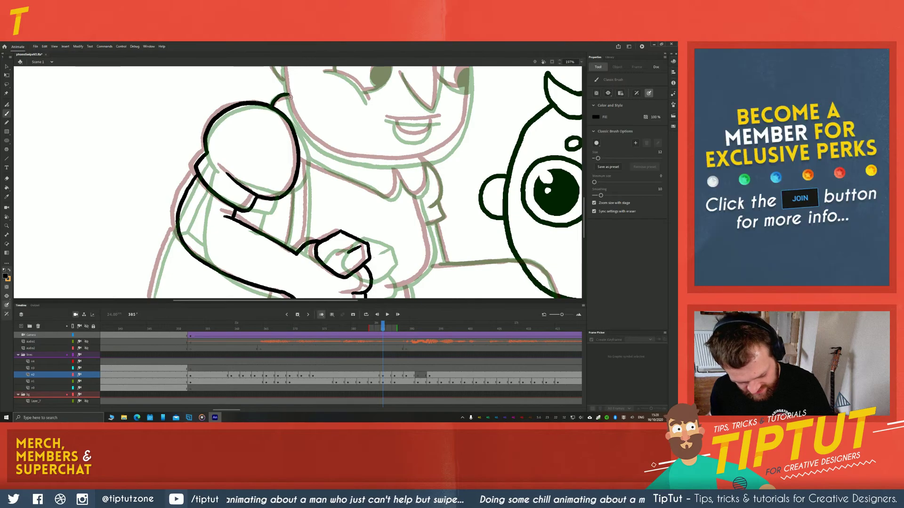
mouse_move(285, 77)
left_mouse_down()
mouse_move(302, 130)
mouse_move(322, 147)
mouse_move(222, 161)
mouse_move(346, 216)
mouse_move(350, 189)
mouse_move(374, 214)
left_mouse_up()
key("space")
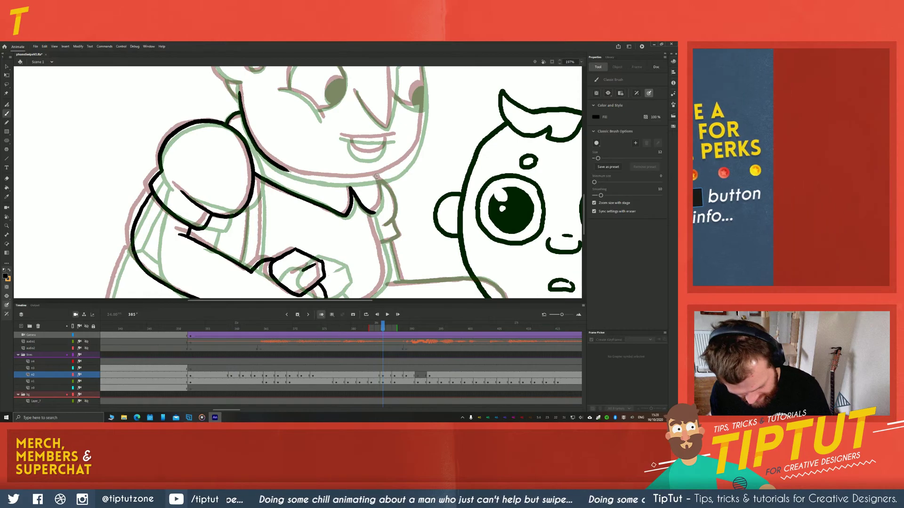
Ink the scalloped edge of the adult's far sleeve and the short line beneath it
left_click_drag(377, 176, 375, 214)
key("space")
left_click_drag(279, 214, 256, 181)
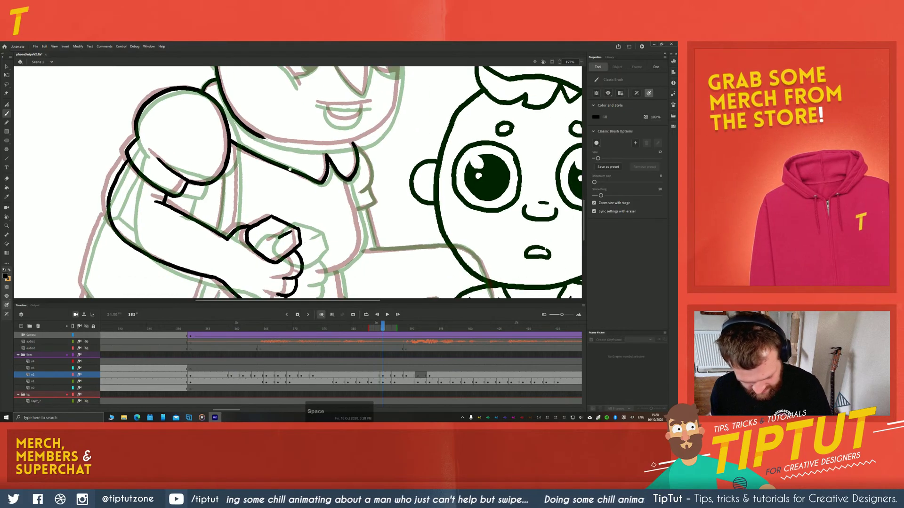
mouse_move(358, 147)
left_mouse_down()
mouse_move(364, 190)
mouse_move(374, 202)
mouse_move(358, 209)
mouse_move(376, 247)
left_mouse_up()
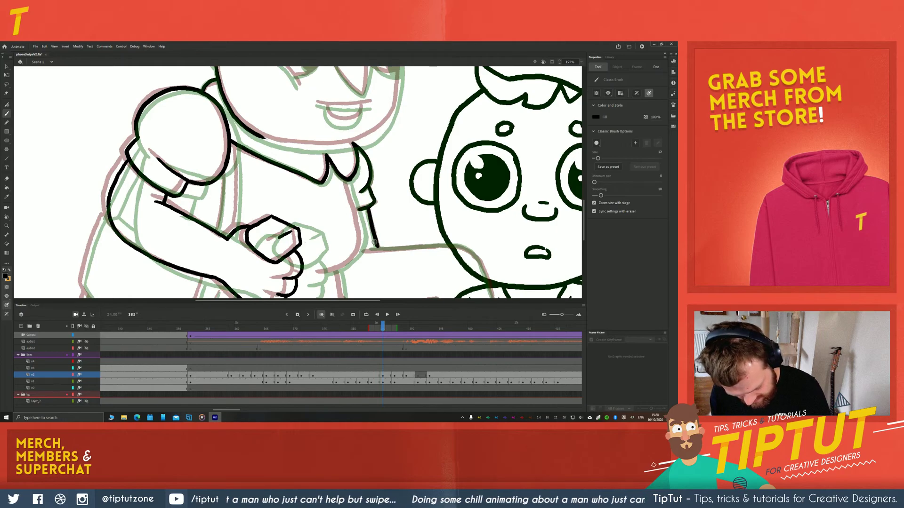
Ink the upper edge of the adult's outstretched arm and the fingers resting on the child's shoulder
key("space")
left_click_drag(241, 254, 216, 184)
key("shift+space")
mouse_move(295, 203)
left_mouse_down()
mouse_move(260, 208)
mouse_move(240, 153)
mouse_move(303, 208)
mouse_move(307, 234)
mouse_move(313, 198)
mouse_move(294, 251)
mouse_move(269, 249)
mouse_move(269, 222)
mouse_move(260, 245)
left_mouse_up()
key("b")
key("ctrl+z")
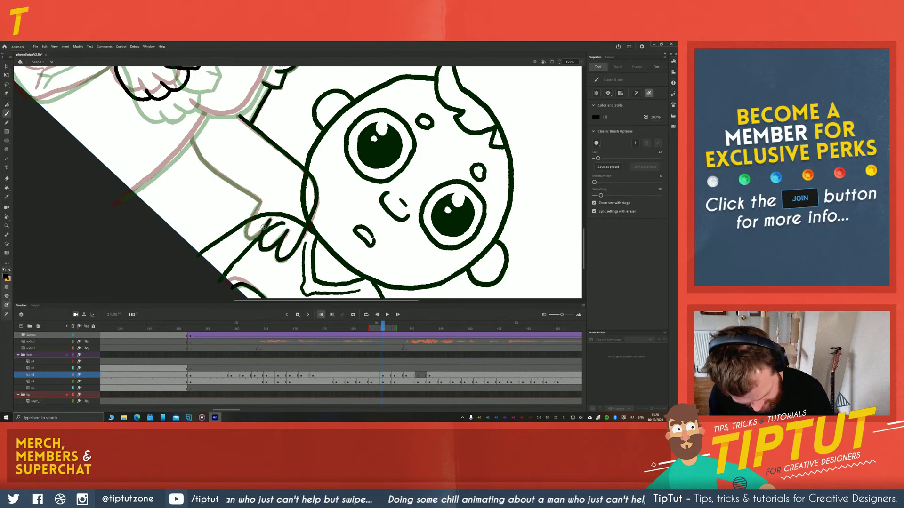
Redraw the outermost finger of the outstretched hand and ink the lower edge of that arm
key("ctrl+z")
left_click_drag(260, 203, 246, 234)
key("ctrl+z")
key("ctrl+z")
left_click_drag(262, 202, 246, 235)
key("ctrl+z")
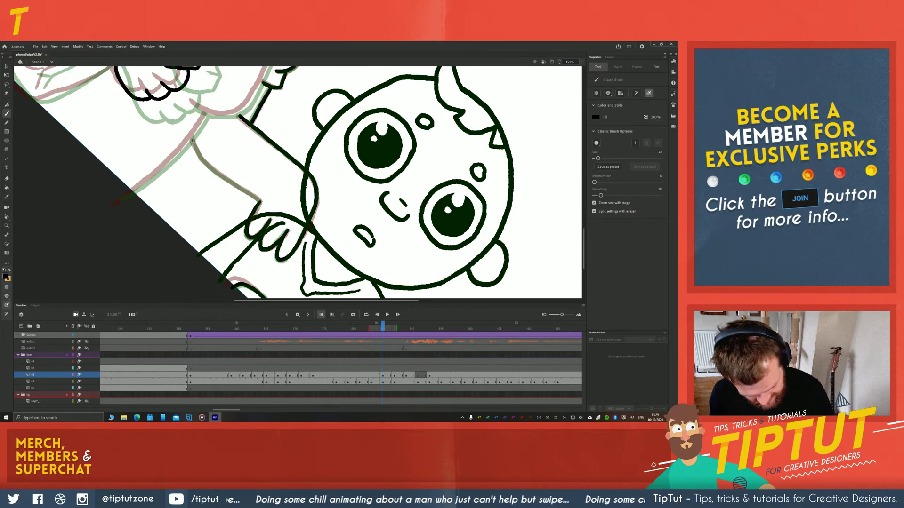
mouse_move(191, 138)
left_mouse_down()
mouse_move(209, 166)
mouse_move(260, 203)
left_mouse_up()
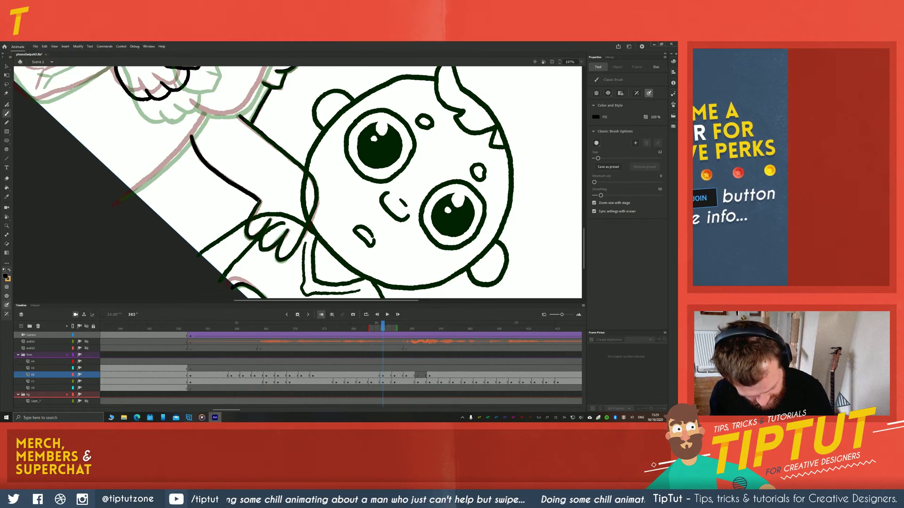
Ink the front edge of the adult's torso above and below the outstretched arm
key("space")
mouse_move(172, 150)
left_mouse_down()
mouse_move(248, 185)
mouse_move(320, 145)
mouse_move(287, 195)
mouse_move(238, 233)
left_mouse_up()
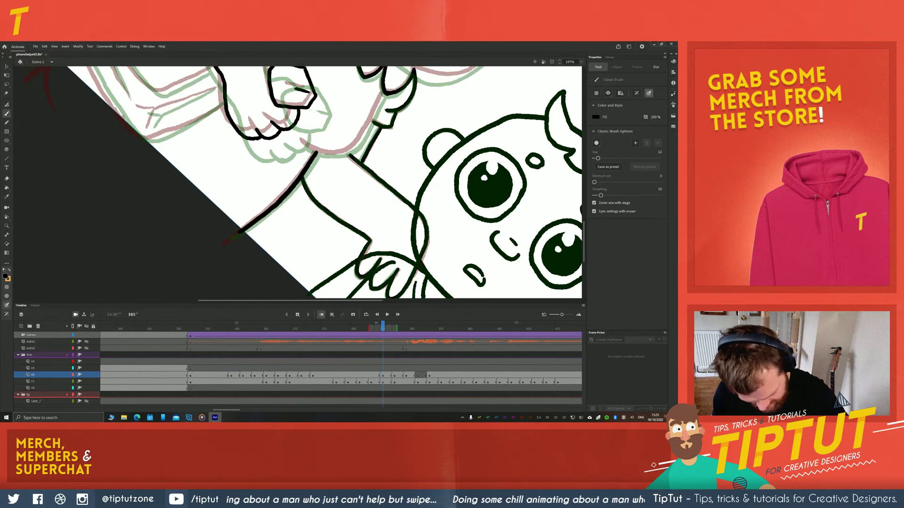
key("space")
left_click_drag(319, 84, 329, 197)
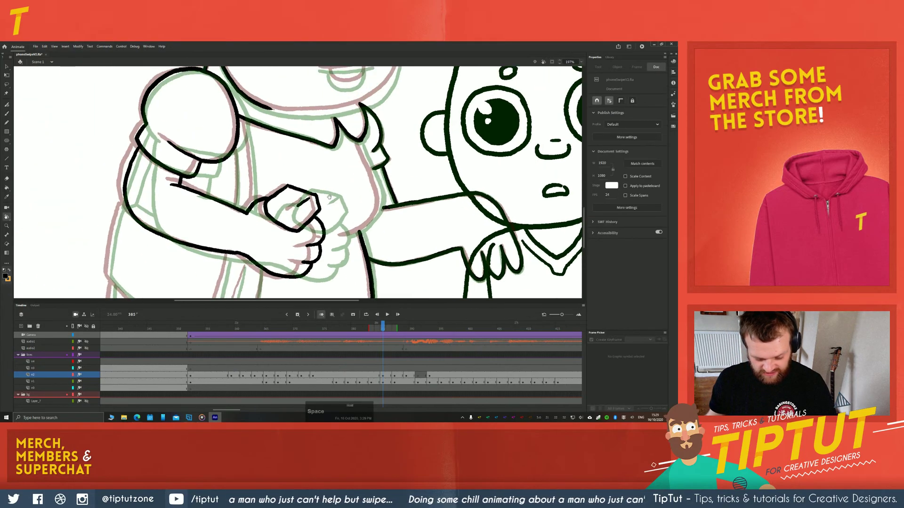
key("b")
mouse_move(356, 142)
left_mouse_down()
mouse_move(378, 188)
mouse_move(360, 230)
left_mouse_up()
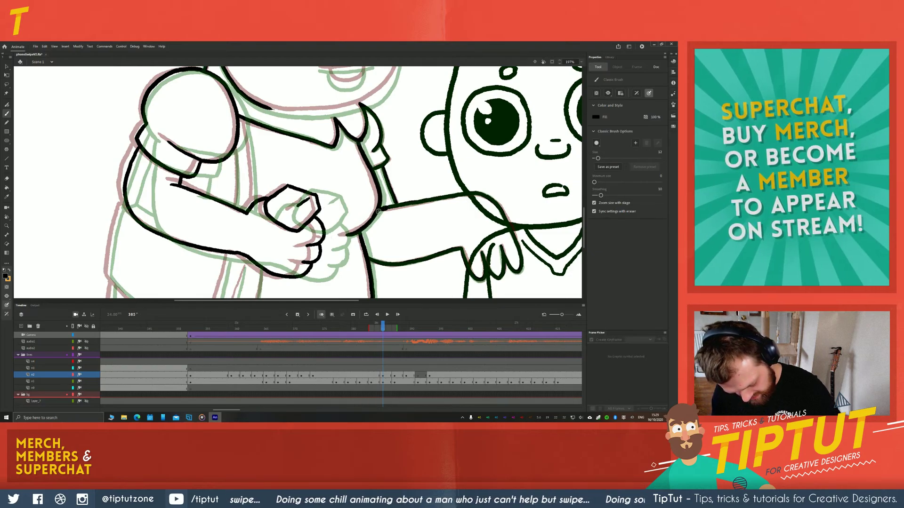
key("z")
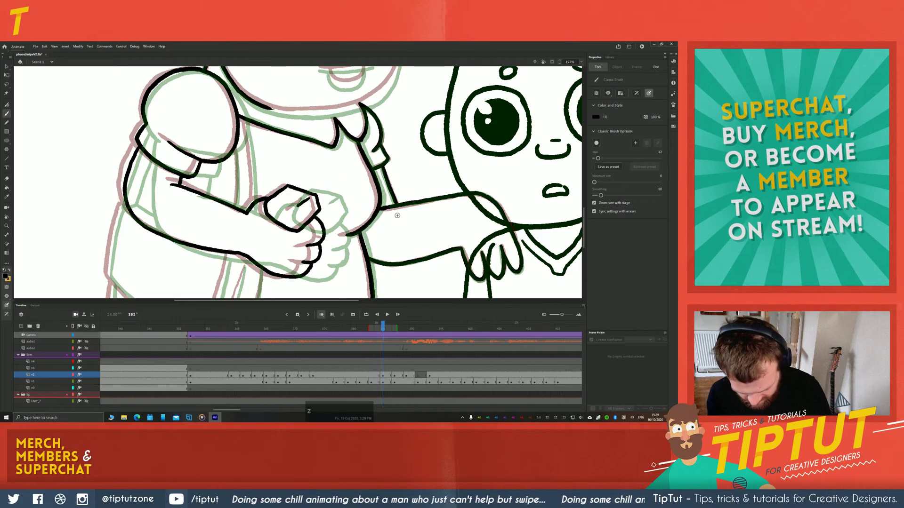
Ink the bag strap running from the adult's collar down behind the forearm
key("space")
left_click_drag(210, 215, 219, 231)
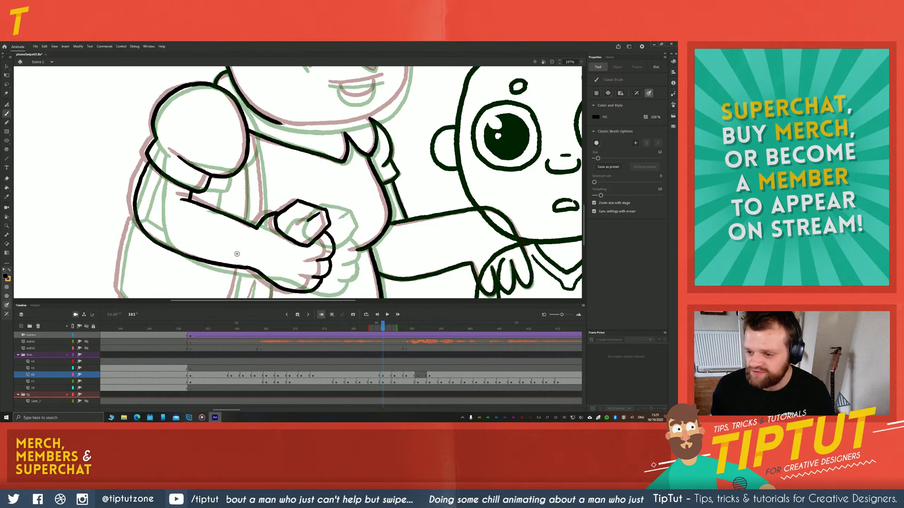
key("space")
left_click_drag(199, 180, 232, 199)
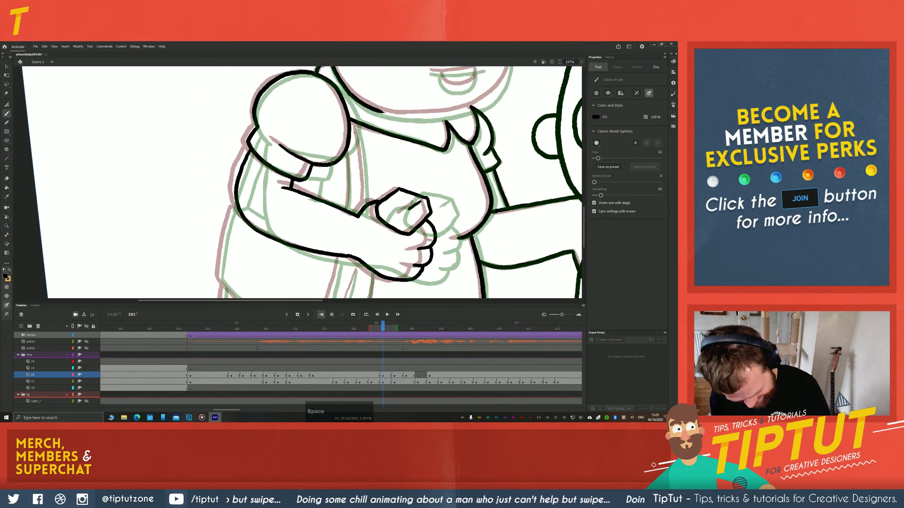
left_click_drag(355, 122, 365, 206)
Ink the flap of the shoulder bag below the forearm, including its oval clasp
key("space")
mouse_move(189, 253)
left_mouse_down()
mouse_move(226, 205)
mouse_move(230, 182)
mouse_move(263, 202)
mouse_move(302, 251)
mouse_move(296, 242)
mouse_move(367, 246)
left_mouse_up()
left_click_drag(383, 188, 366, 248)
Ink the shoulder bag's outer sides and curved bottom edge below the flap
key("space")
left_click_drag(227, 201, 215, 174)
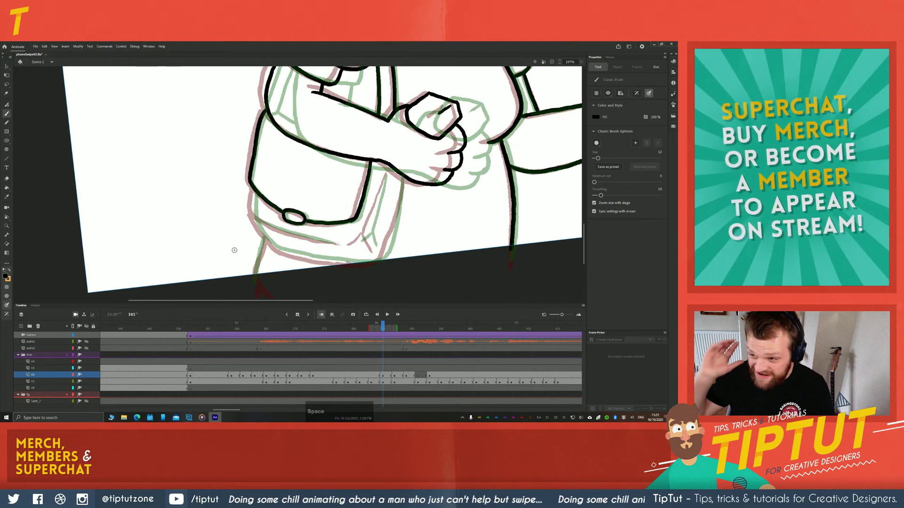
key("space")
mouse_move(252, 207)
left_mouse_down()
mouse_move(246, 184)
mouse_move(251, 205)
mouse_move(275, 229)
left_mouse_up()
left_click_drag(395, 159, 375, 239)
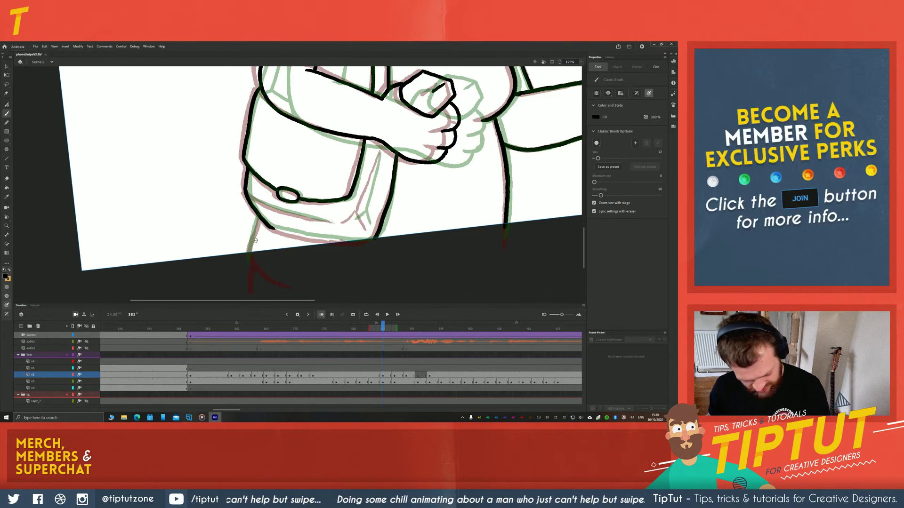
mouse_move(267, 224)
left_mouse_down()
mouse_move(324, 241)
mouse_move(375, 239)
left_mouse_up()
Ink the forked side crease and the lower front seam of the shoulder bag
key("e")
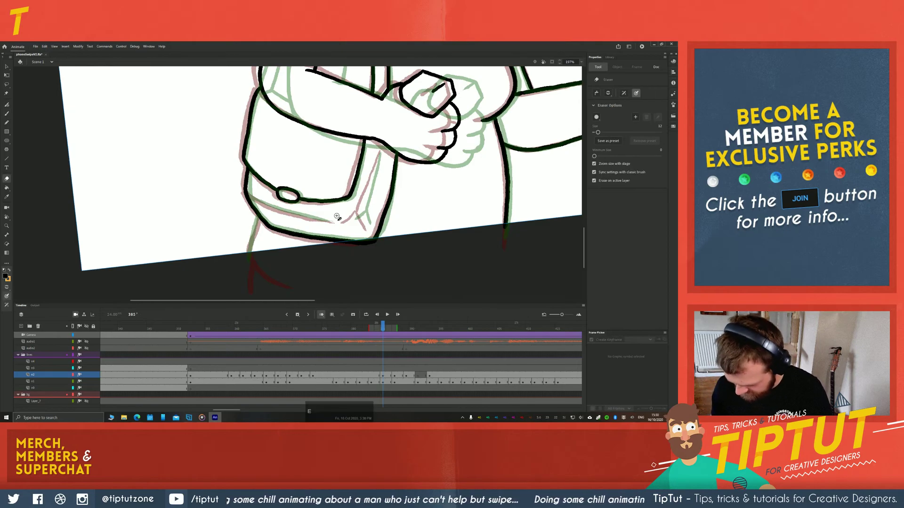
key("b")
mouse_move(379, 152)
left_mouse_down()
mouse_move(365, 221)
mouse_move(356, 213)
mouse_move(352, 221)
left_mouse_up()
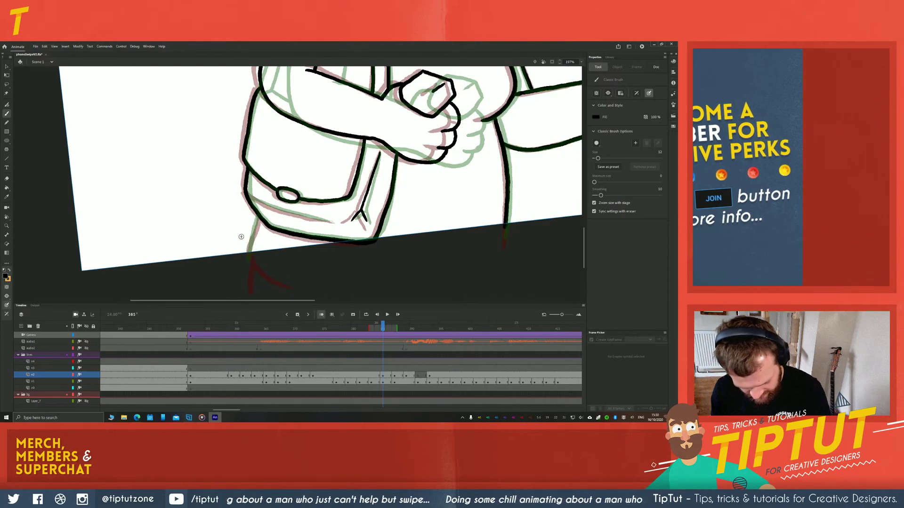
left_click_drag(247, 192, 328, 222)
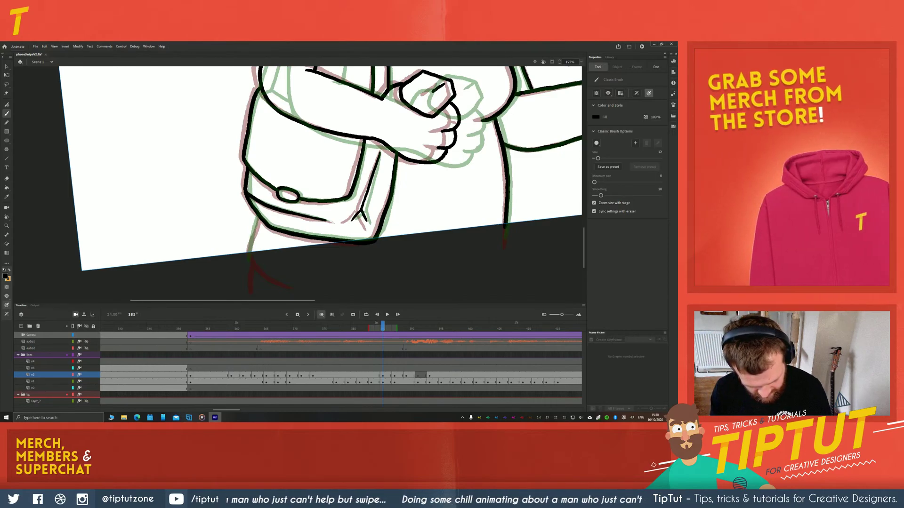
Ink the back outline of the adult's ear above the jaw
key("space")
left_click_drag(234, 230, 235, 241)
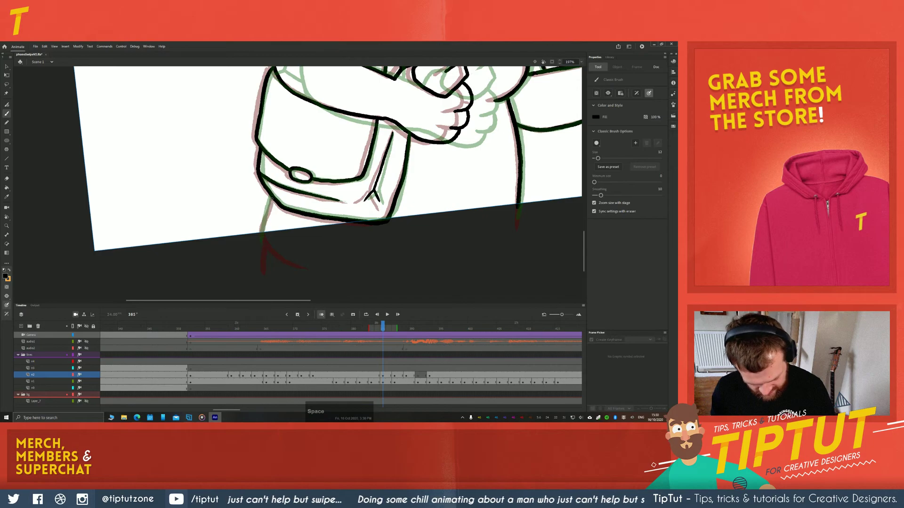
left_click_drag(280, 107, 228, 213)
mouse_move(191, 150)
left_mouse_down()
mouse_move(218, 224)
mouse_move(197, 270)
mouse_move(174, 285)
left_mouse_up()
left_click_drag(236, 208, 198, 285)
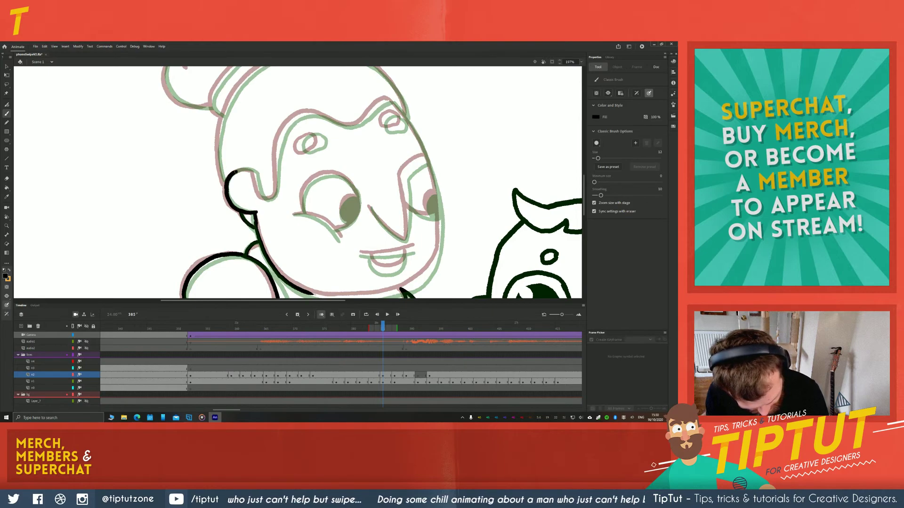
Ink the adult's sideburn, the wavy forehead hairline and the far side of the face
left_click_drag(254, 172, 269, 200)
mouse_move(290, 119)
left_mouse_down()
mouse_move(276, 145)
mouse_move(268, 201)
left_mouse_up()
key("space")
mouse_move(269, 137)
left_mouse_down()
mouse_move(262, 181)
mouse_move(313, 156)
mouse_move(333, 167)
mouse_move(387, 141)
mouse_move(425, 211)
mouse_move(434, 275)
mouse_move(416, 194)
mouse_move(421, 206)
mouse_move(382, 240)
left_mouse_up()
Rotate the canvas and ink the adult's lower jawline to join both sides of the face
key("space")
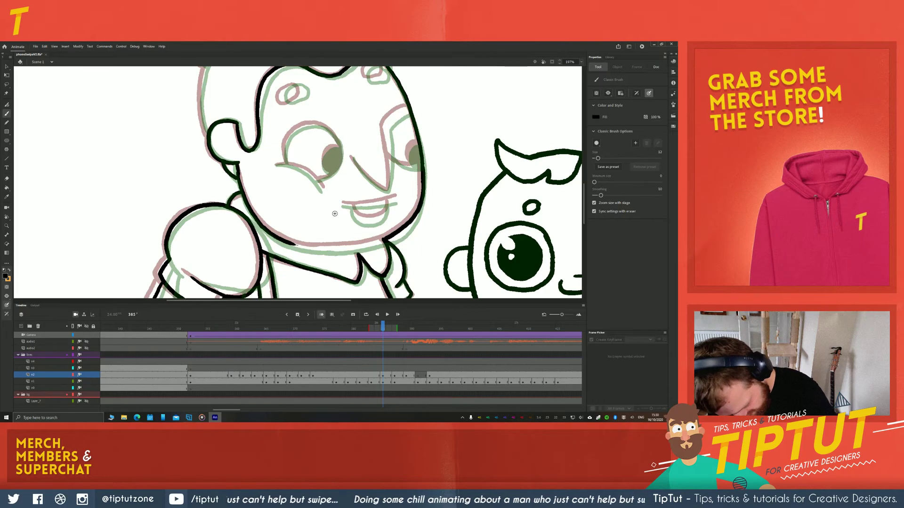
key("shift+space")
left_click_drag(227, 227, 188, 112)
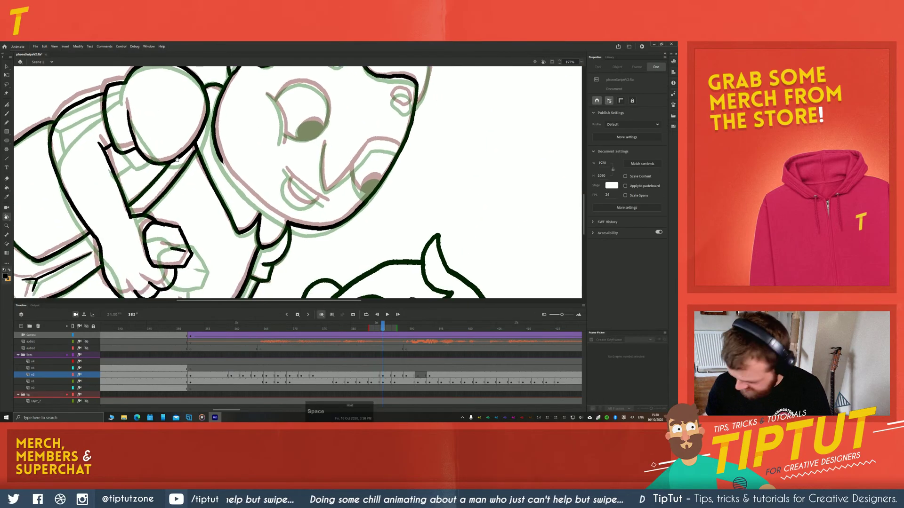
key("b")
left_click_drag(221, 161, 285, 221)
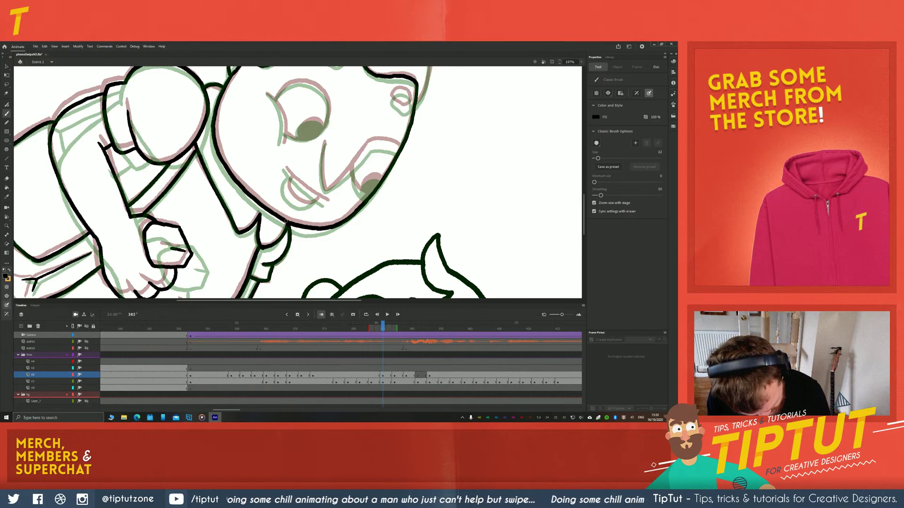
Ink the adult's smiling mouth and pointed nose
mouse_move(291, 180)
left_mouse_down()
mouse_move(287, 198)
mouse_move(324, 222)
left_mouse_up()
left_click_drag(281, 201, 312, 224)
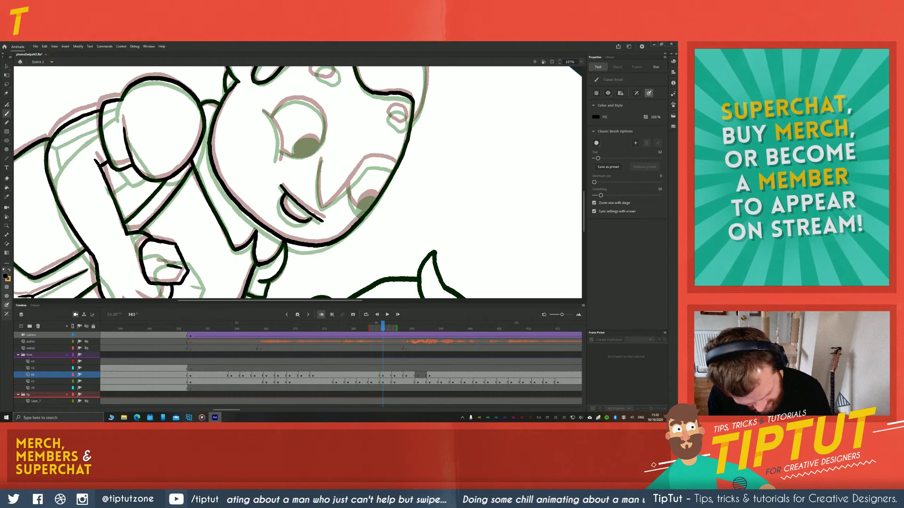
left_click_drag(320, 175, 316, 222)
left_click_drag(361, 174, 318, 221)
Ink the adult's far eye with its outline and filled pupil, then straighten the canvas
left_click_drag(363, 174, 388, 178)
mouse_move(342, 203)
left_mouse_down()
mouse_move(351, 220)
mouse_move(366, 207)
mouse_move(359, 219)
left_mouse_up()
key("space")
mouse_move(216, 133)
left_mouse_down()
mouse_move(215, 225)
mouse_move(228, 222)
left_mouse_up()
key("r")
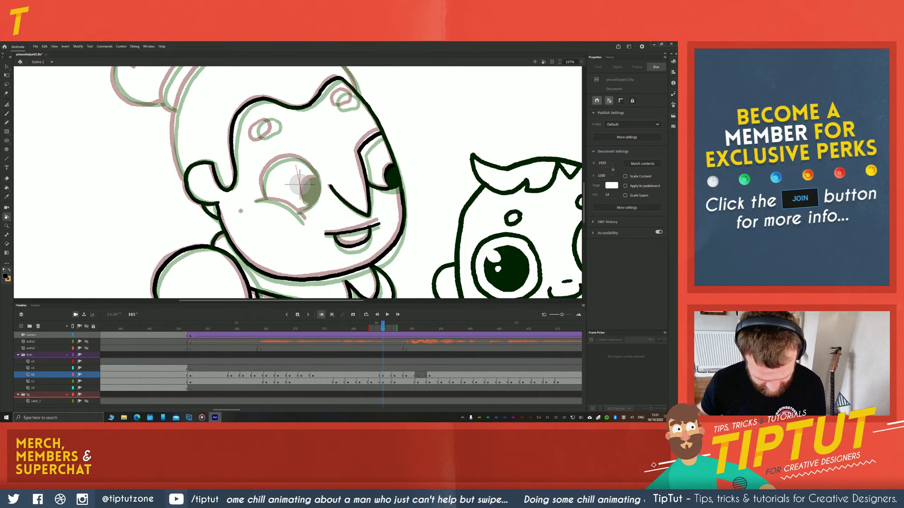
Compare the adult's drawings on the keyframes between frames 372 and 389, ending on the partly inked frame 385
left_click(155, 335)
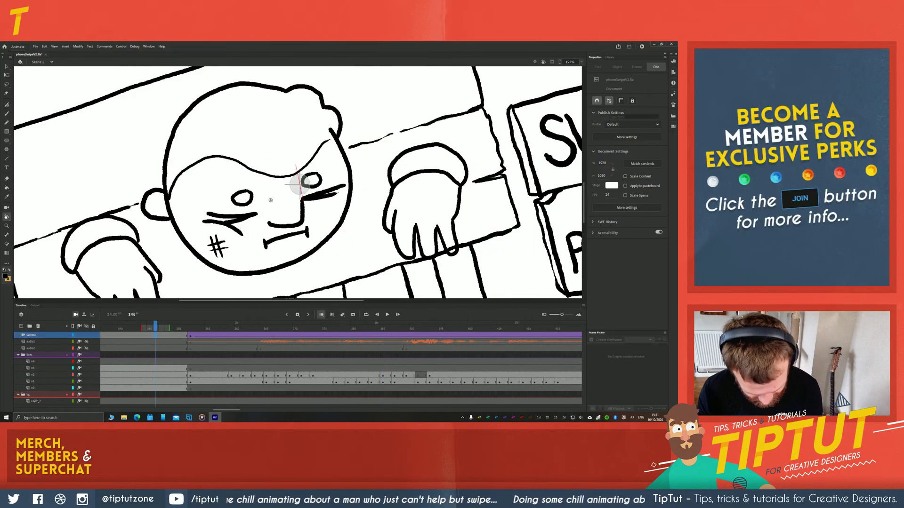
left_click(406, 375)
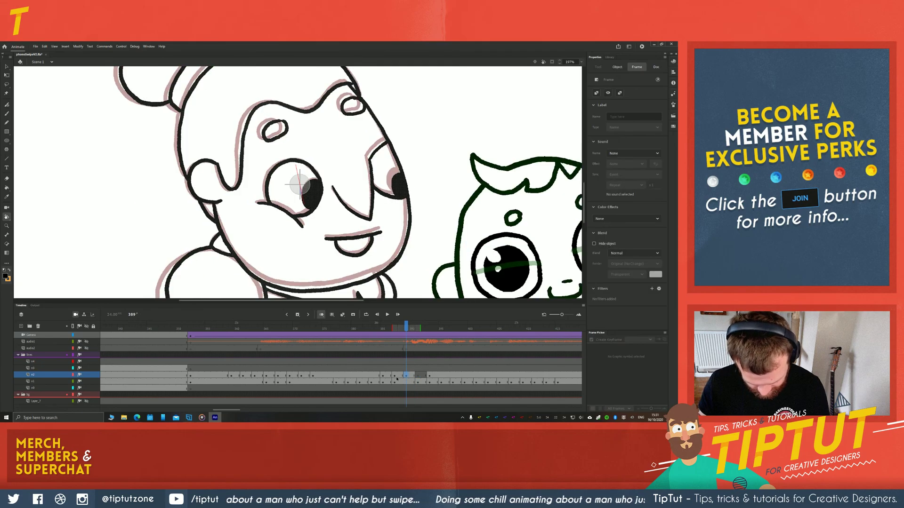
left_click(395, 377)
left_click(384, 377)
left_click(424, 375)
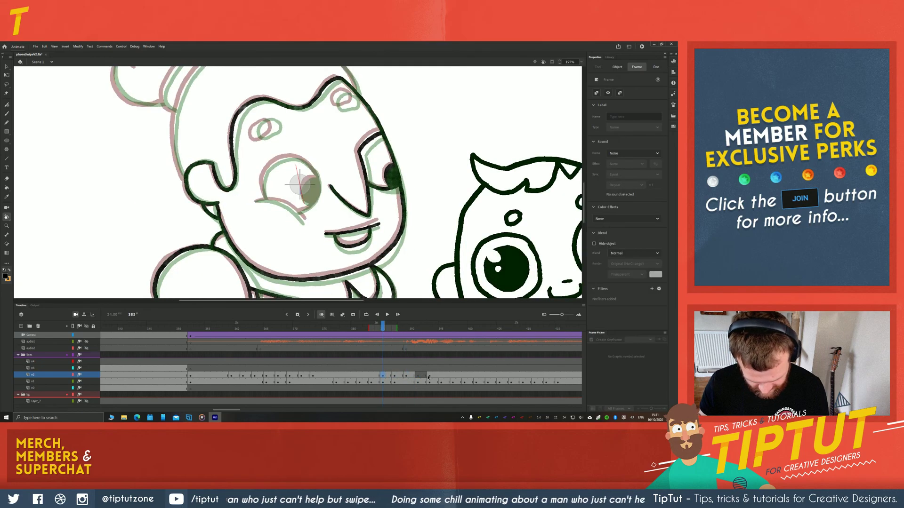
left_click(428, 377)
key("comma")
key("comma")
key("comma")
key("comma")
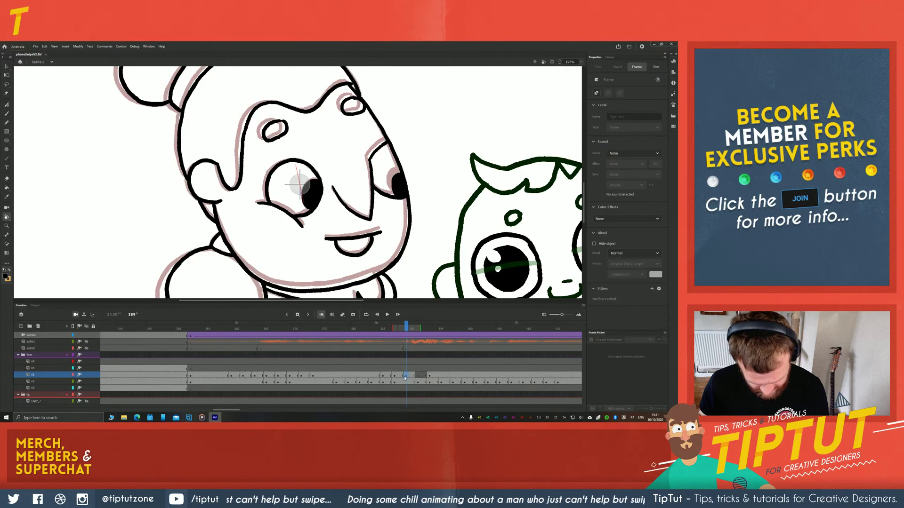
left_click(382, 376)
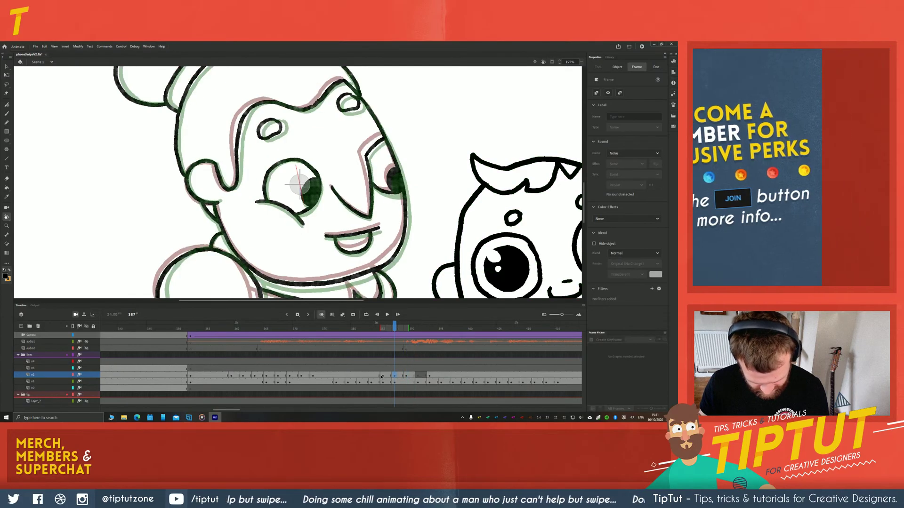
left_click(377, 376)
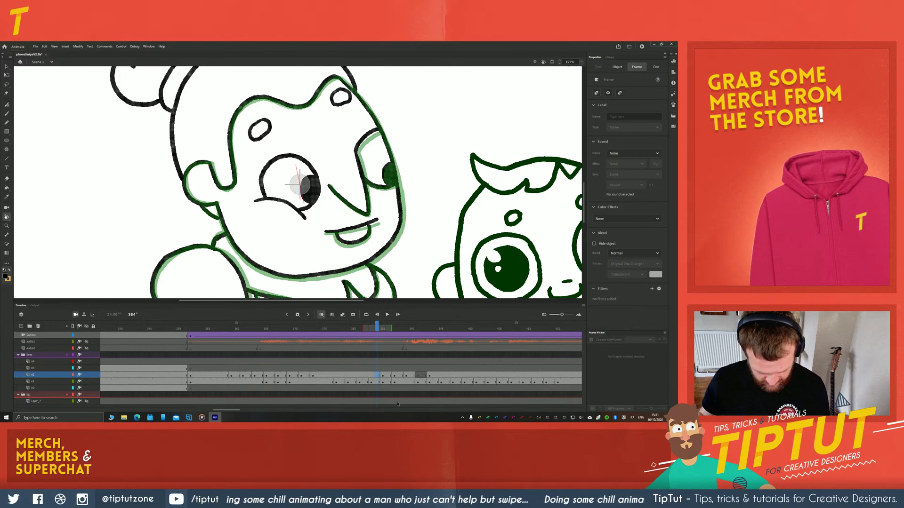
left_click(307, 376)
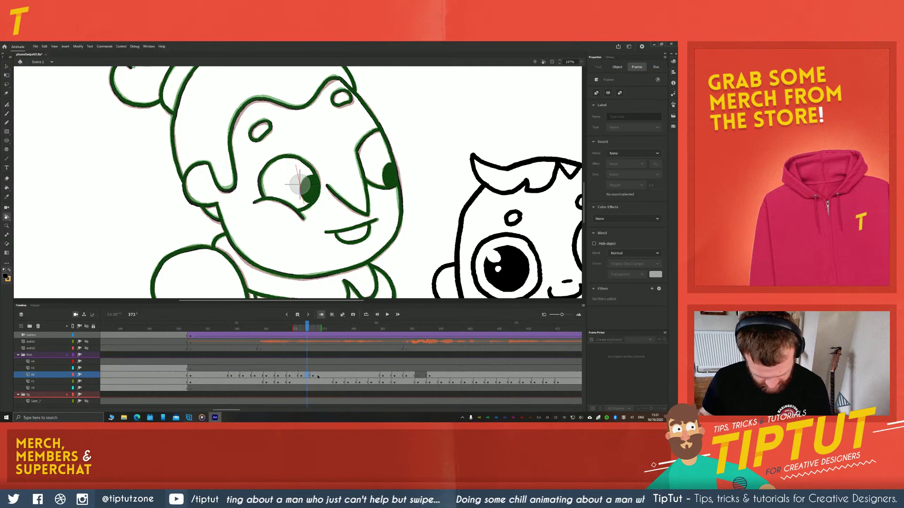
left_click(319, 377)
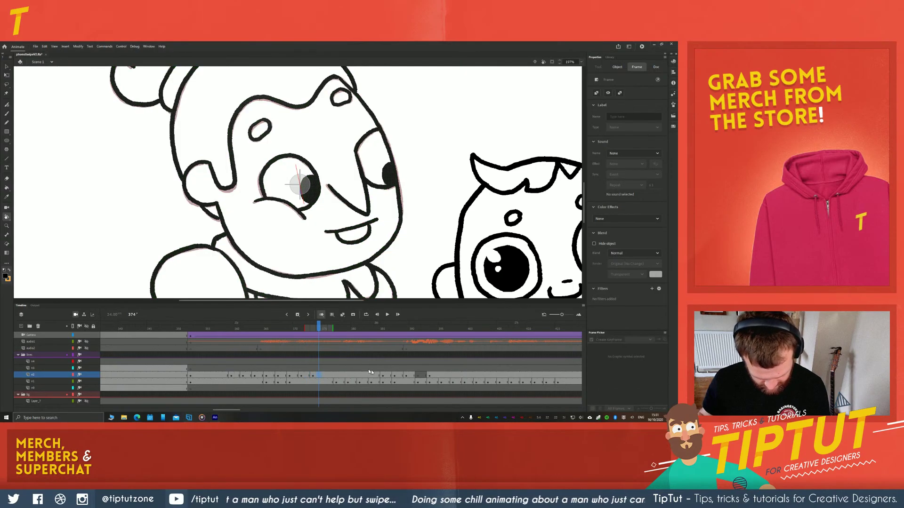
left_click(383, 376)
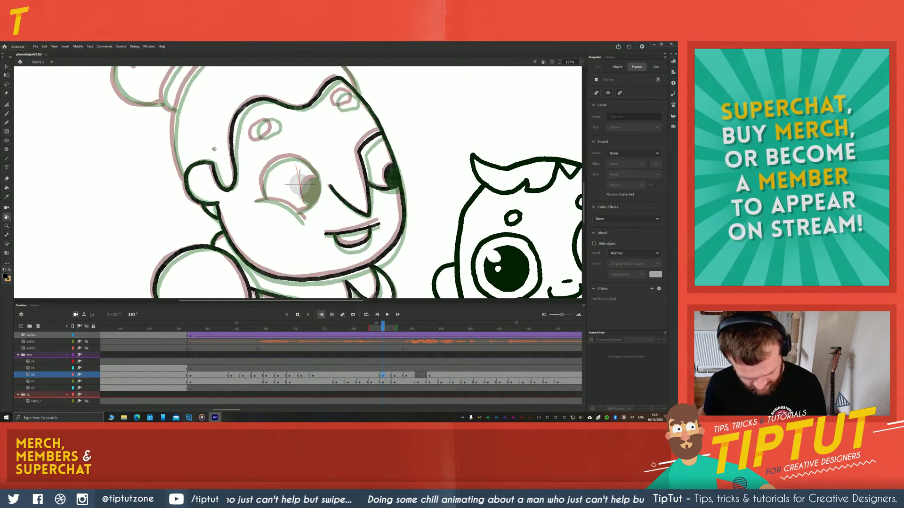
Save the animation file
key("space")
mouse_move(186, 211)
left_mouse_down()
mouse_move(212, 137)
mouse_move(219, 209)
left_mouse_up()
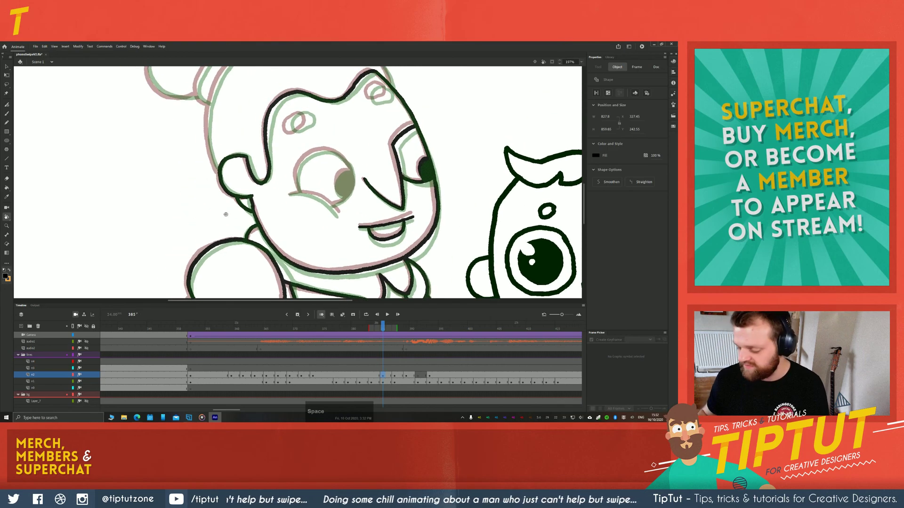
key("ctrl+s")
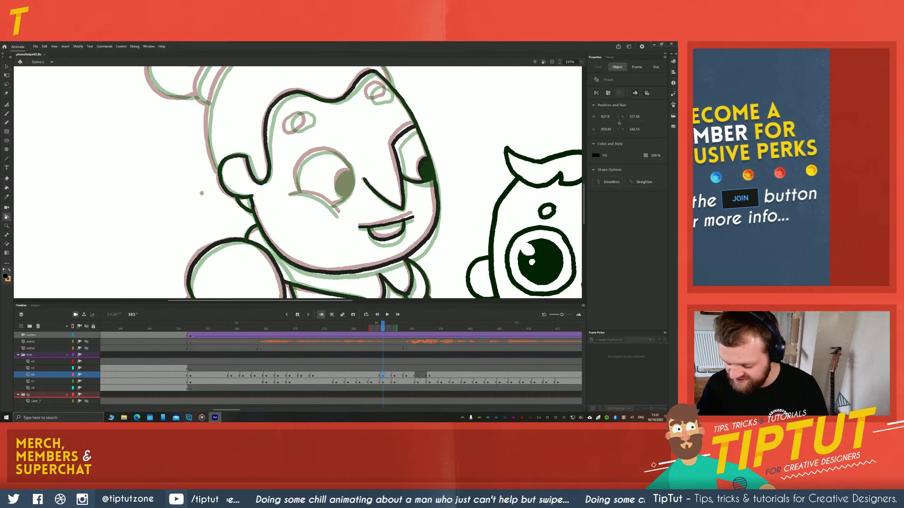
Ink the adult's near eye with its lower lid, round outline and pupil, and fill the pupil black
key("r")
left_click(329, 227)
mouse_move(206, 221)
left_mouse_down()
mouse_move(200, 173)
mouse_move(188, 188)
left_mouse_up()
mouse_move(281, 185)
left_mouse_down()
mouse_move(222, 163)
mouse_move(261, 167)
mouse_move(283, 196)
left_mouse_up()
key("b")
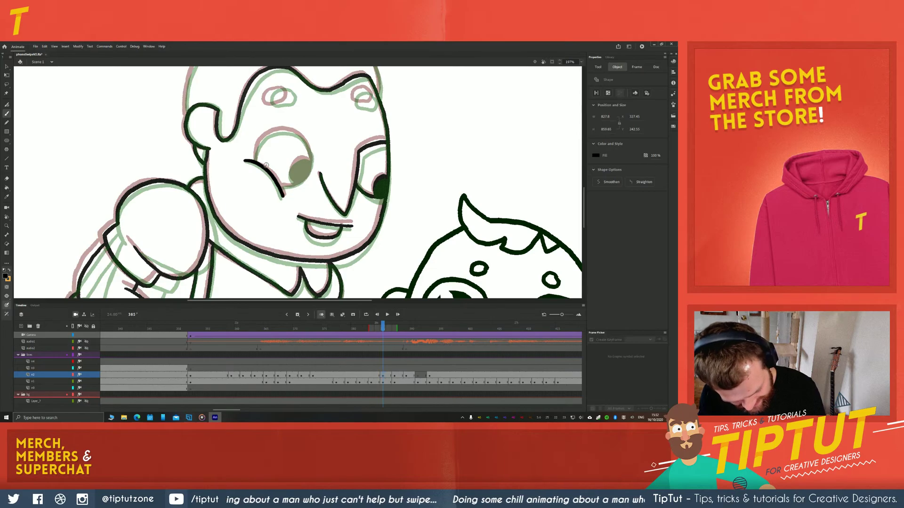
key("ctrl+z")
mouse_move(254, 159)
left_mouse_down()
mouse_move(269, 133)
mouse_move(301, 138)
mouse_move(312, 169)
mouse_move(290, 192)
mouse_move(278, 187)
mouse_move(302, 181)
mouse_move(311, 159)
mouse_move(281, 187)
left_mouse_up()
key("ctrl+z")
key("ctrl+z")
key("ctrl+z")
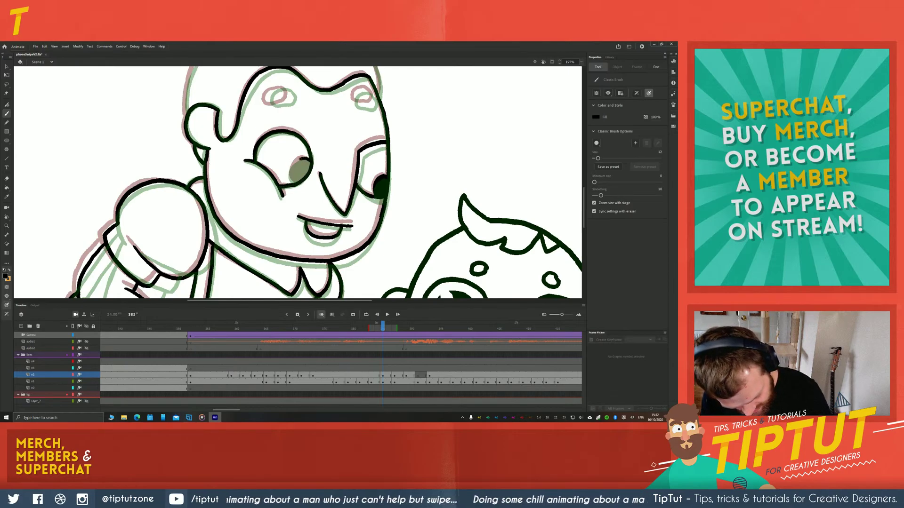
key("k")
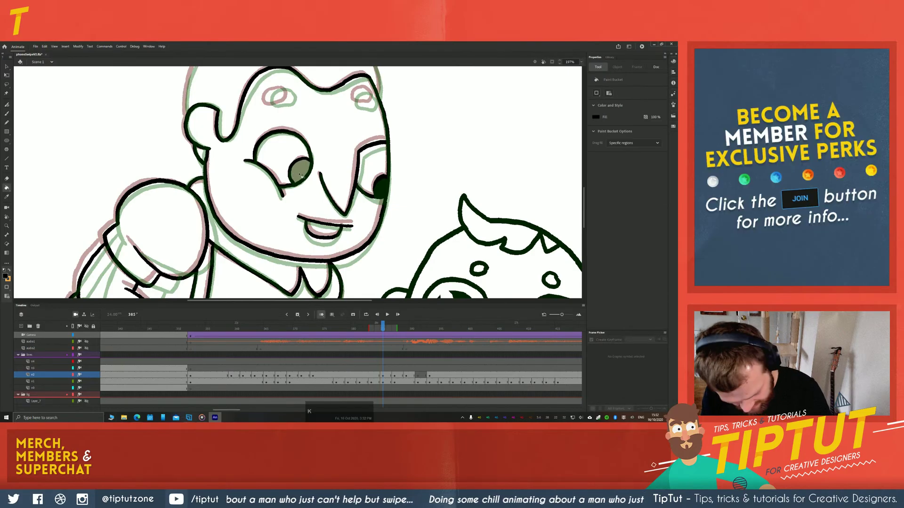
left_click(296, 175)
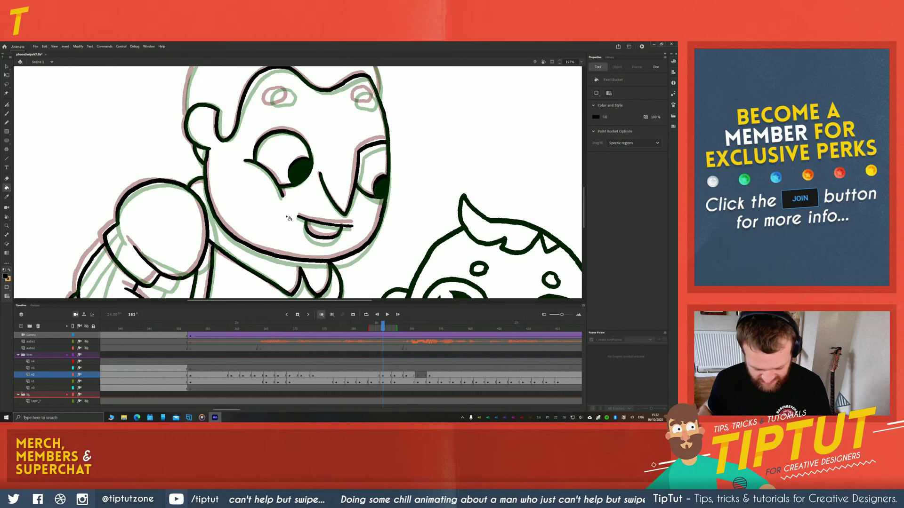
Ink the adult's two oval eyebrows along the onion-skin guides
key("space")
mouse_move(241, 115)
left_mouse_down()
mouse_move(257, 183)
mouse_move(226, 173)
mouse_move(252, 132)
mouse_move(295, 154)
mouse_move(329, 154)
mouse_move(316, 143)
mouse_move(320, 163)
left_mouse_up()
key("shift+space")
left_click(341, 185)
key("b")
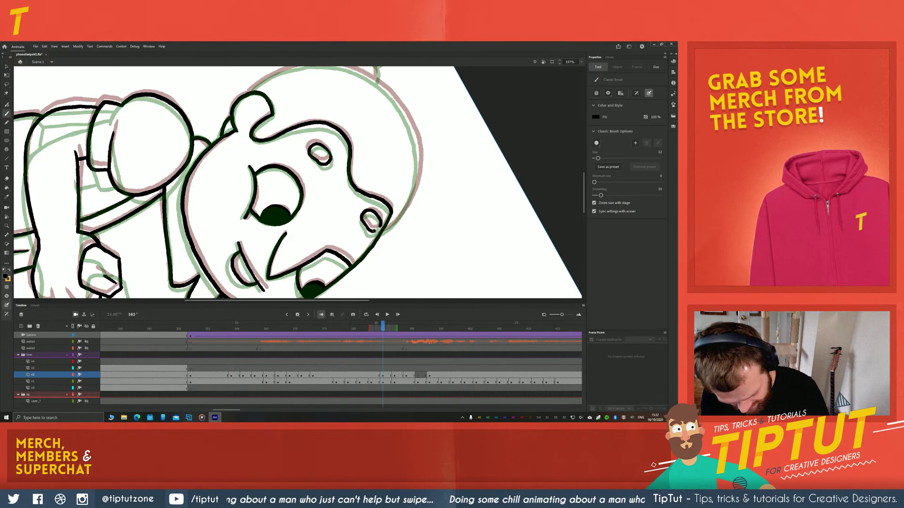
Ink the top of the adult's head, curving from the far end of the hairline over the crown towards the bun
key("space")
mouse_move(176, 168)
left_mouse_down()
mouse_move(219, 152)
mouse_move(206, 206)
left_mouse_up()
key("shift+h")
left_click_drag(300, 185, 288, 147)
key("space")
key("b")
mouse_move(335, 119)
left_mouse_down()
mouse_move(372, 152)
mouse_move(391, 202)
left_mouse_up()
key("space")
left_click_drag(235, 195, 230, 198)
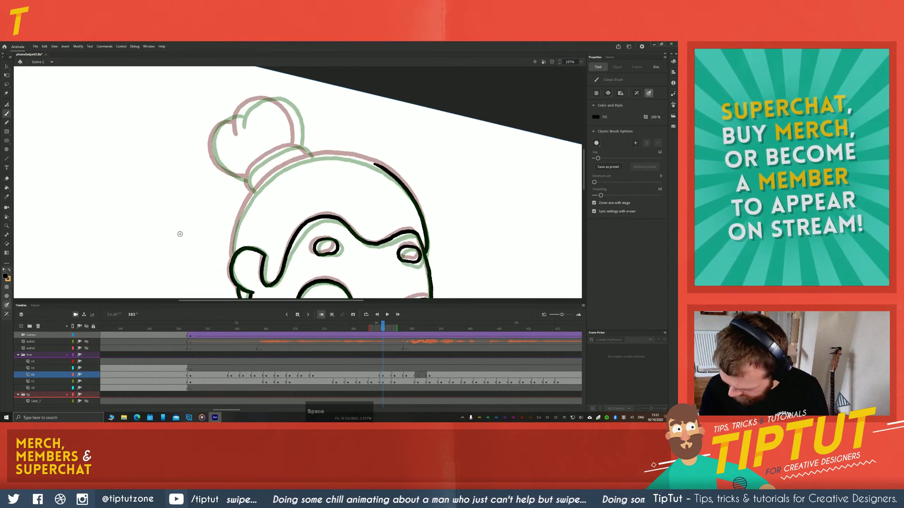
mouse_move(170, 238)
left_mouse_down()
mouse_move(198, 165)
mouse_move(230, 203)
mouse_move(170, 179)
left_mouse_up()
key("b")
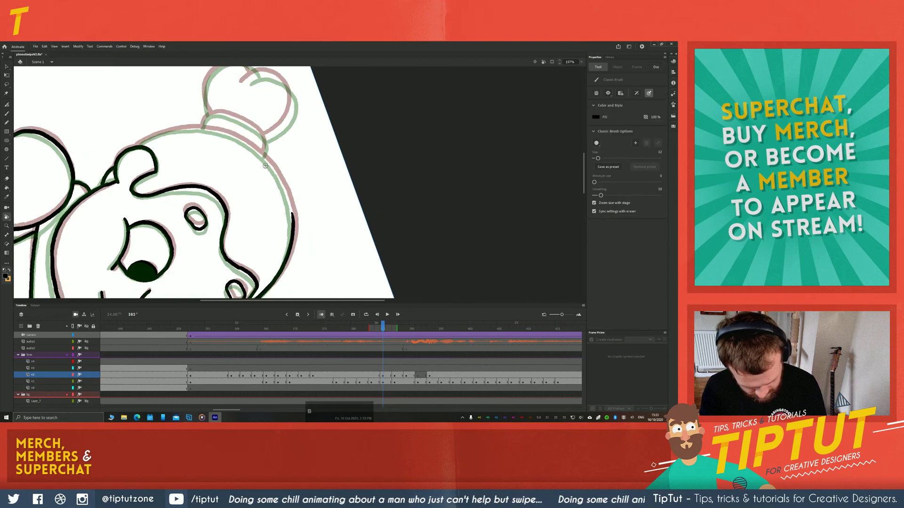
mouse_move(247, 143)
left_mouse_down()
mouse_move(281, 181)
mouse_move(293, 231)
left_mouse_up()
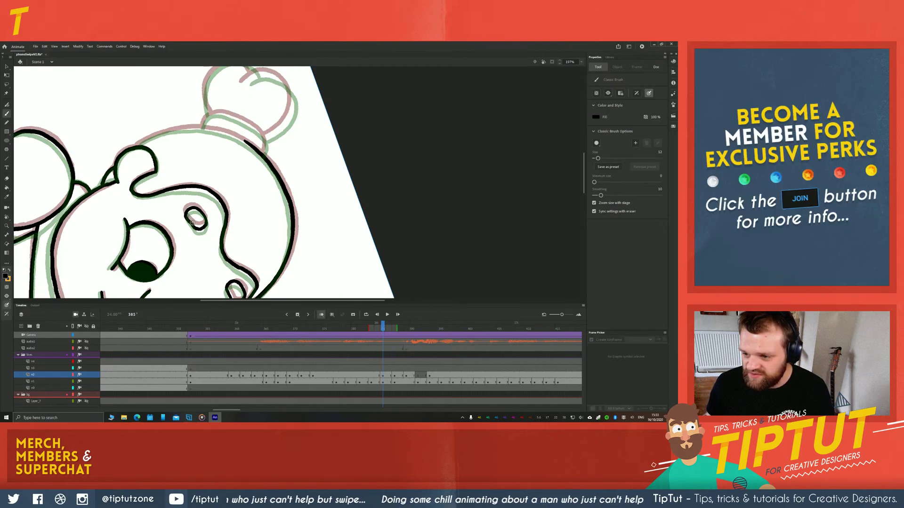
Ink the back of the adult's head from the crown down to the ear, closing the skull outline
key("shift+space")
left_click_drag(179, 175, 216, 95)
key("space")
mouse_move(216, 94)
left_mouse_down()
mouse_move(253, 209)
mouse_move(189, 198)
mouse_move(163, 208)
mouse_move(250, 156)
mouse_move(288, 164)
mouse_move(316, 212)
mouse_move(319, 238)
left_mouse_up()
key("b")
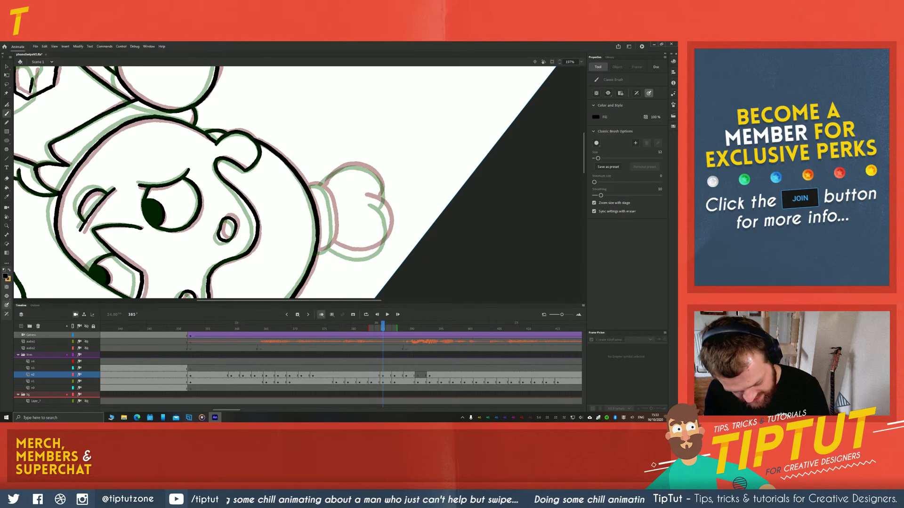
Ink the hair tie on the adult's head and the rounded, two-lobed bun beyond it
left_click_drag(315, 186, 332, 245)
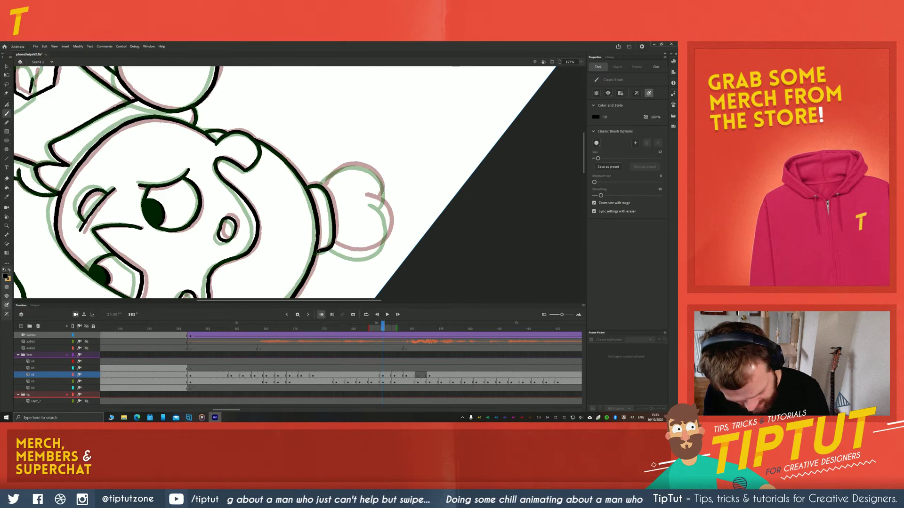
mouse_move(323, 182)
left_mouse_down()
mouse_move(338, 168)
mouse_move(366, 166)
mouse_move(383, 198)
left_mouse_up()
key("ctrl+z")
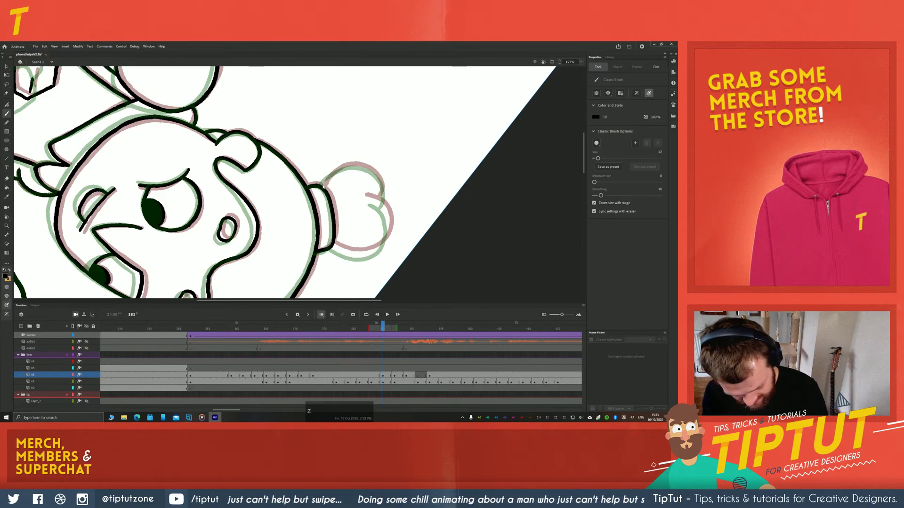
mouse_move(325, 180)
left_mouse_down()
mouse_move(341, 168)
mouse_move(371, 170)
mouse_move(383, 194)
mouse_move(368, 197)
mouse_move(385, 208)
mouse_move(383, 244)
left_mouse_up()
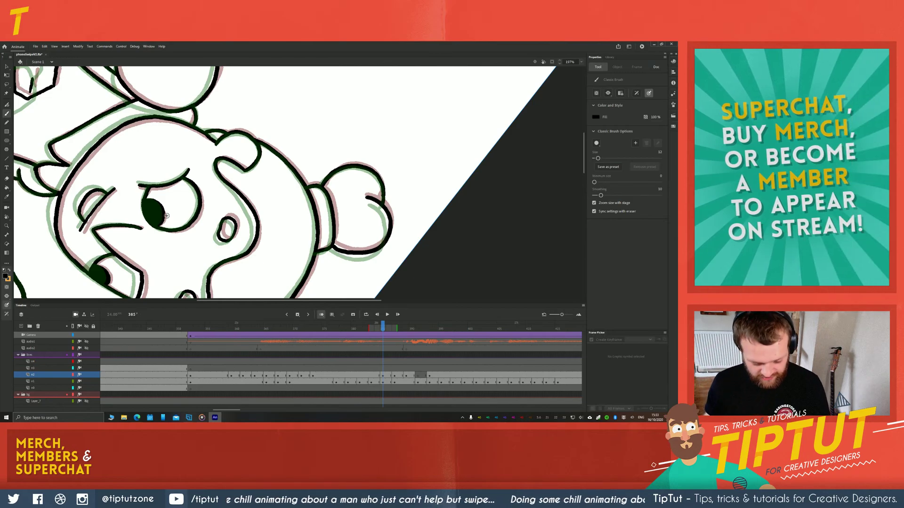
Fit the whole stage in view and review the adult's motion around frames 385 to 393 by stepping and playing back
left_click(581, 62)
left_click(592, 68)
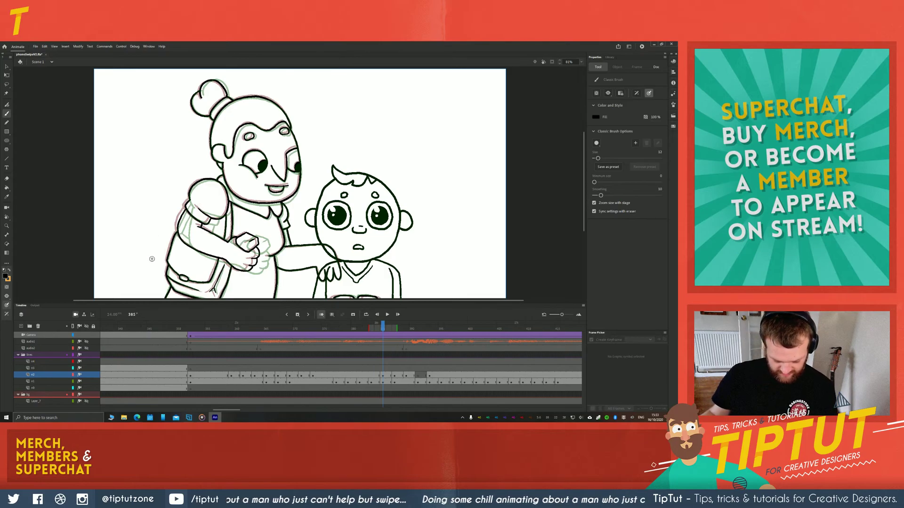
key("period")
key("period")
key("period")
key("period")
key("period")
key("period")
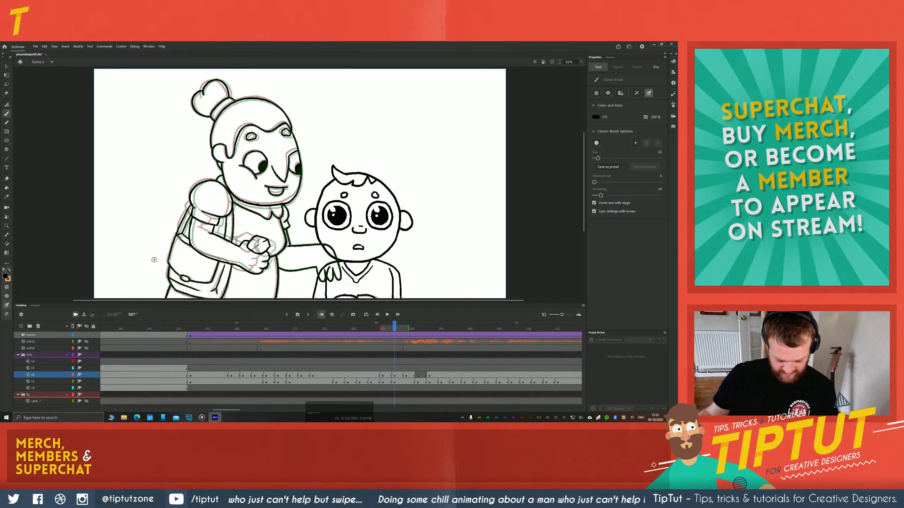
key("comma")
key("comma")
key("comma")
key("comma")
key("comma")
key("comma")
key("comma")
key("comma")
key("comma")
key("comma")
key("comma")
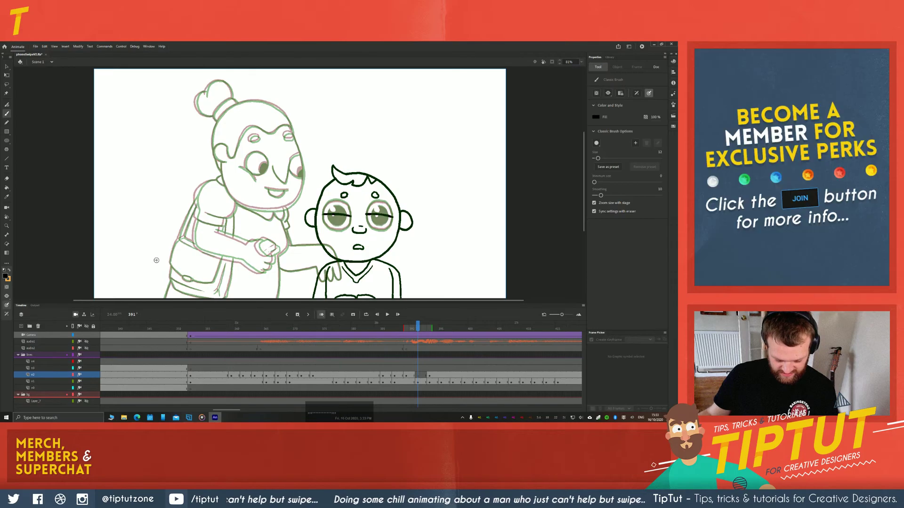
key("Return")
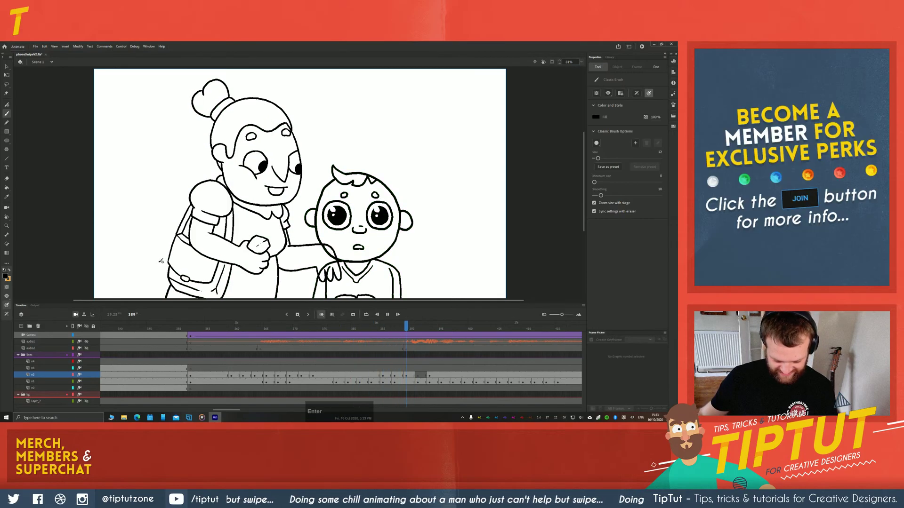
left_click(429, 376)
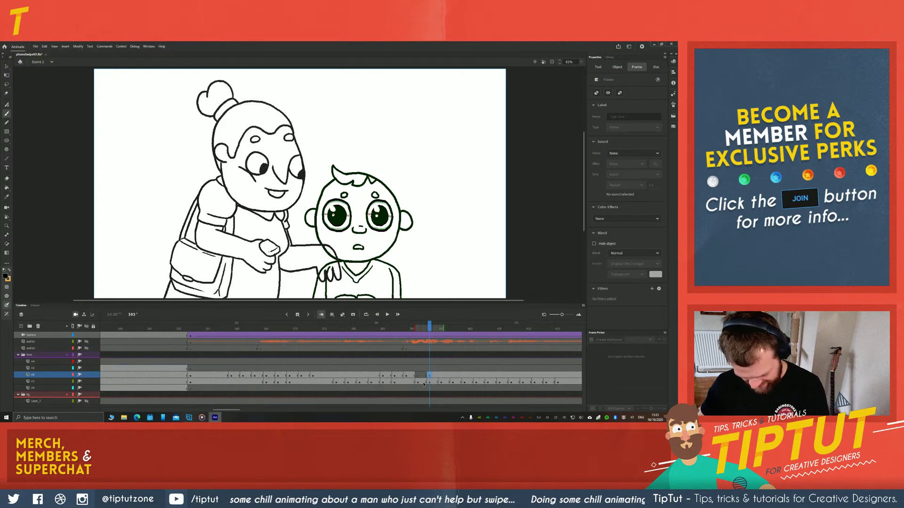
left_click(407, 376)
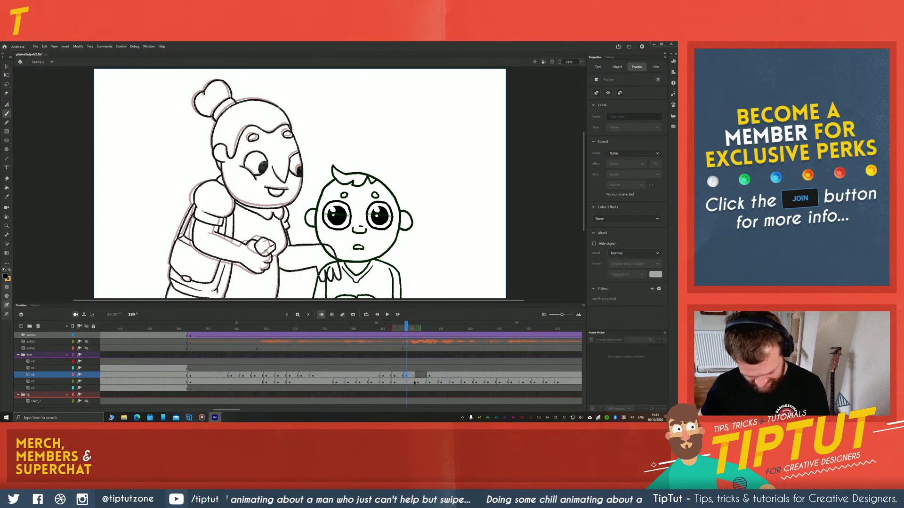
left_click(418, 376)
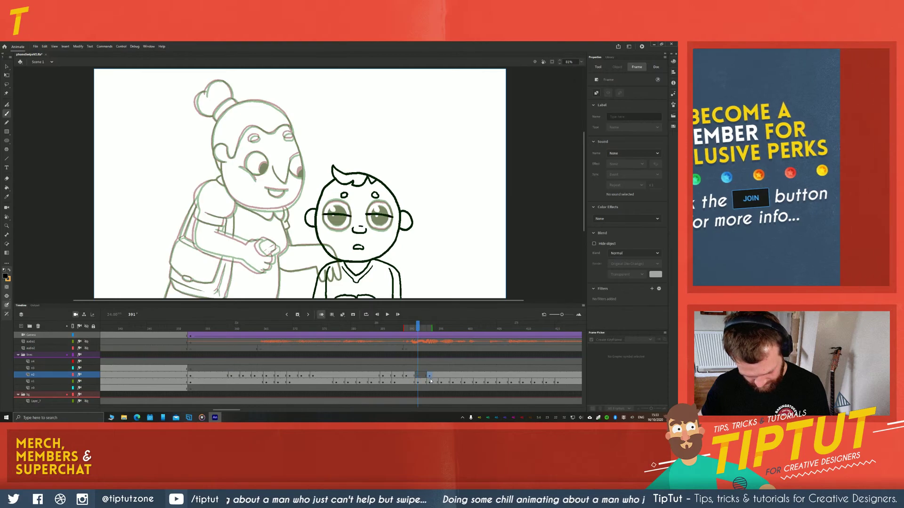
Lasso and delete the adult's head, bun, shoulder and collar from the drawing on frame 393, keeping that frame selected
left_click(429, 376)
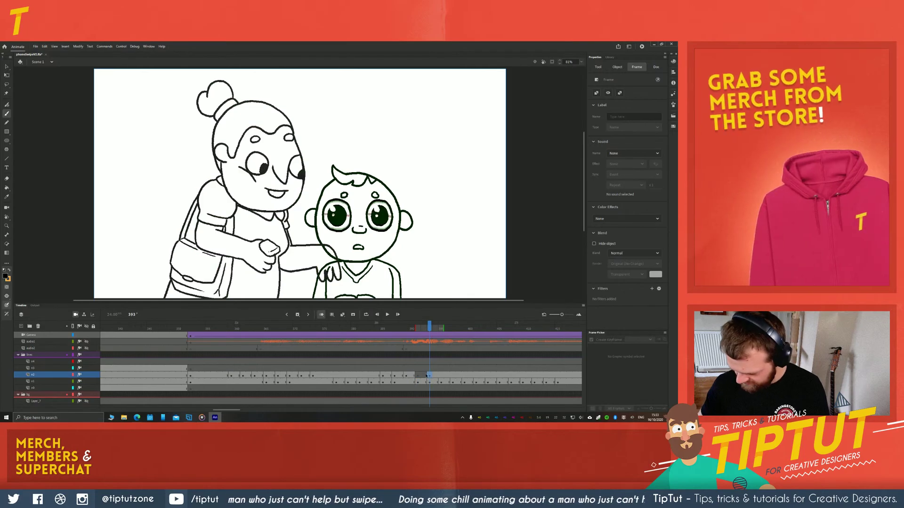
key("l")
mouse_move(314, 159)
left_mouse_down()
mouse_move(184, 90)
mouse_move(221, 199)
mouse_move(245, 216)
mouse_move(310, 202)
mouse_move(314, 158)
left_mouse_up()
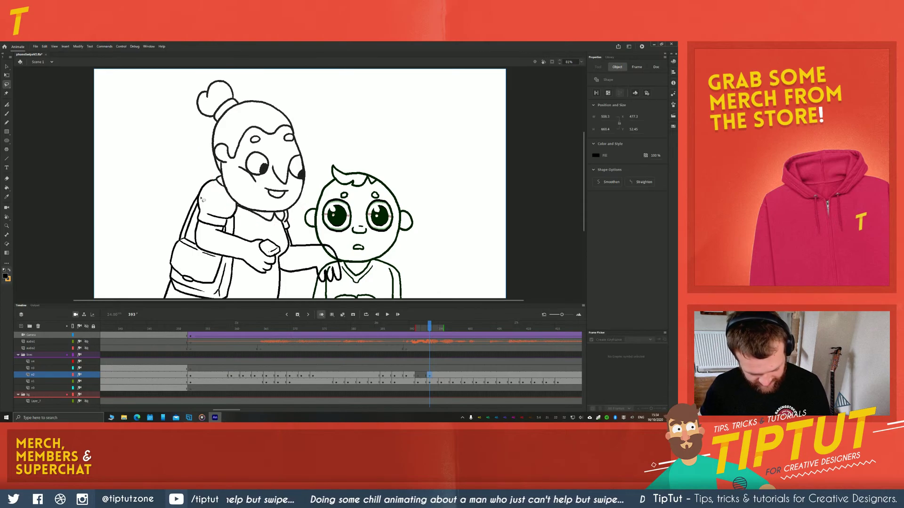
key("Delete")
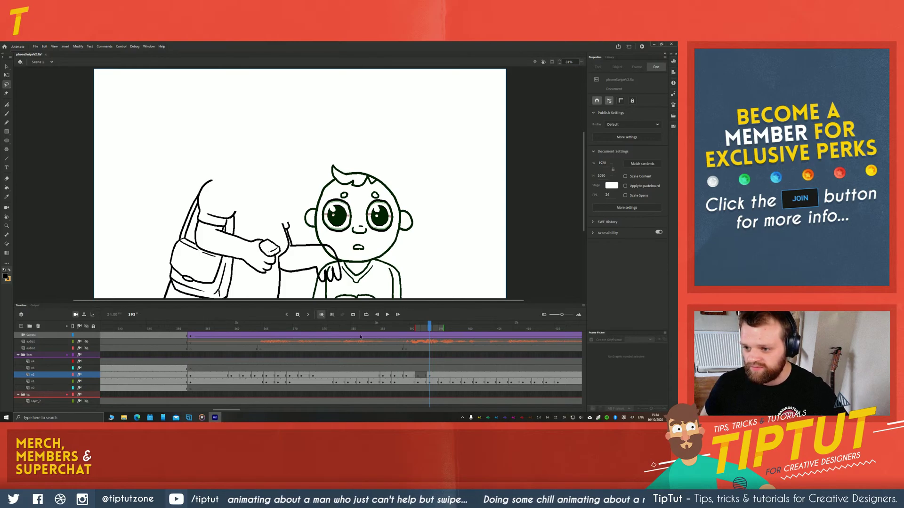
key("alt+Tab")
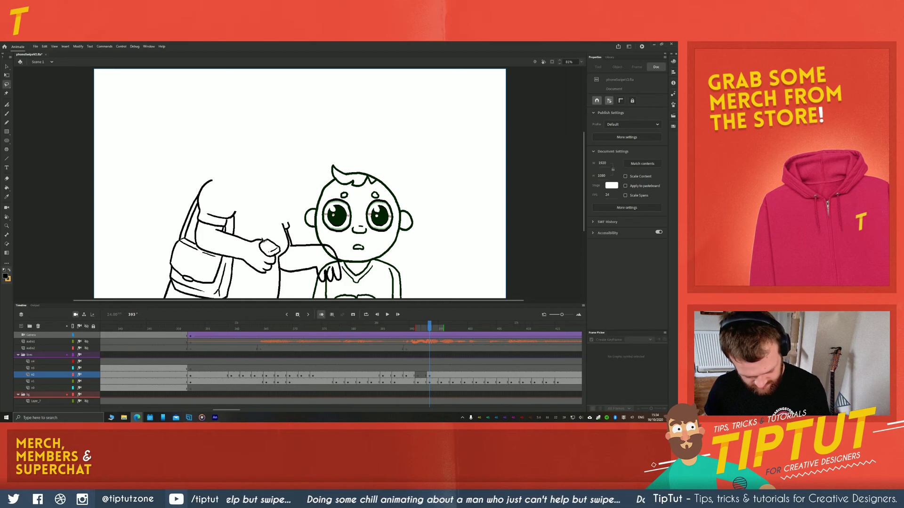
left_click(429, 376)
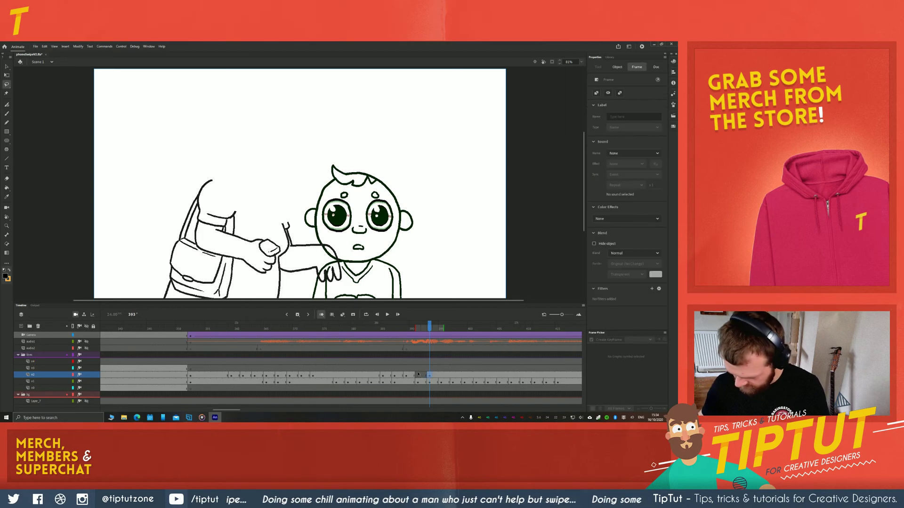
Compare the adult's drawings on frames 389, 424 and 391, and lasso and copy the head, bun, shoulder and collar from frame 389
left_click(407, 376)
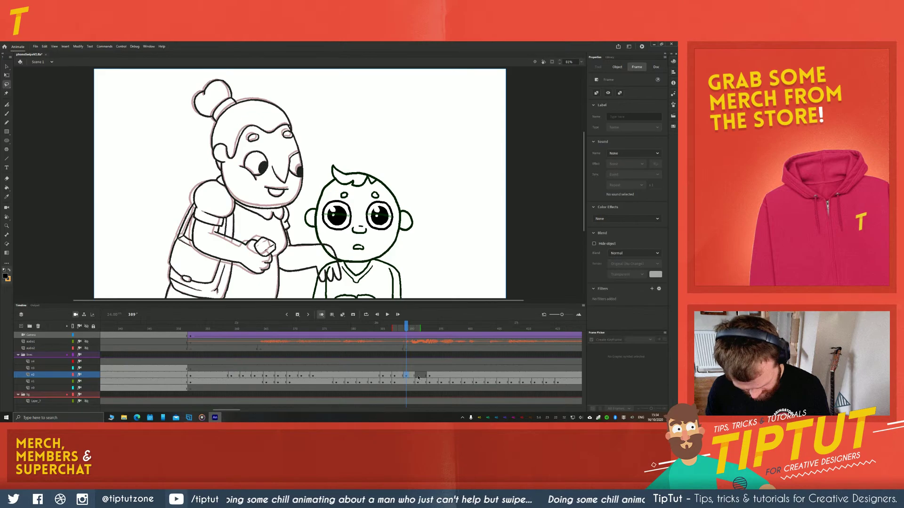
left_click(418, 381)
left_click_drag(222, 408, 230, 408)
left_click(459, 375)
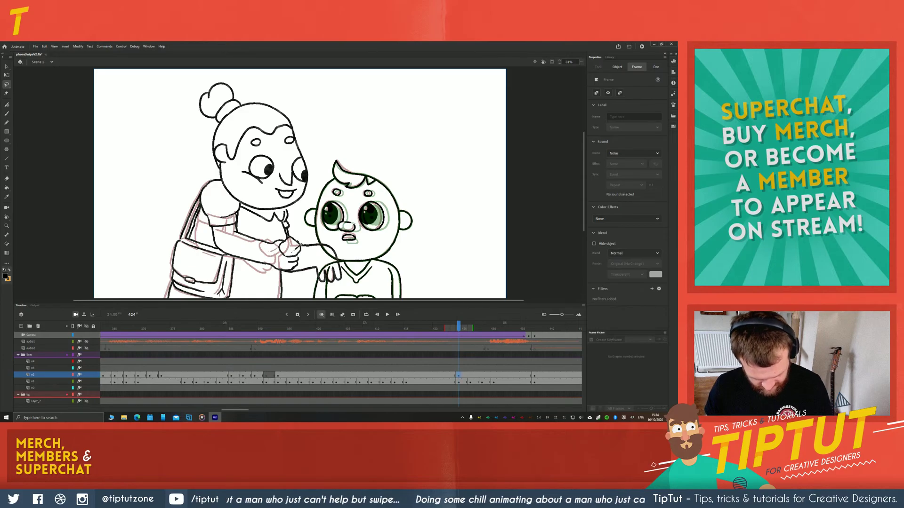
left_click(265, 376)
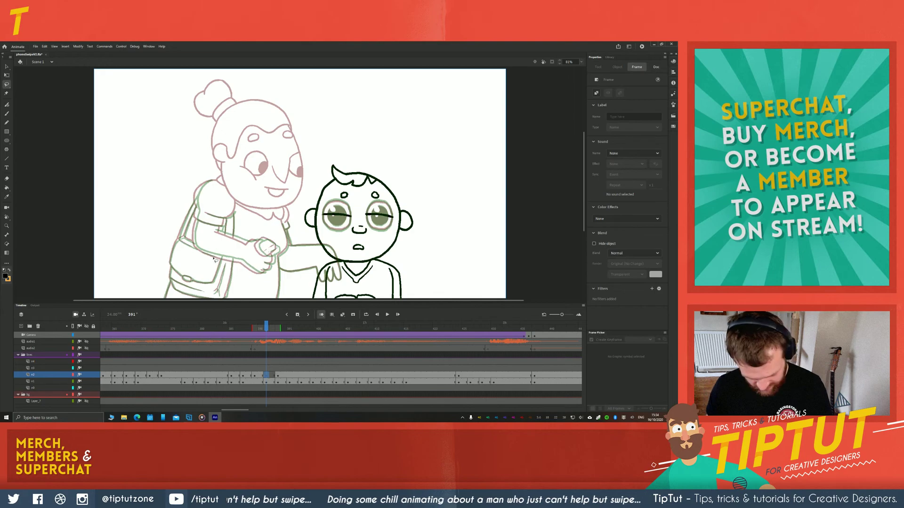
left_click(256, 375)
mouse_move(308, 142)
left_mouse_down()
mouse_move(226, 68)
mouse_move(208, 171)
mouse_move(245, 220)
mouse_move(311, 198)
mouse_move(292, 135)
mouse_move(304, 141)
left_mouse_up()
Paste the copied head, bun, shoulder and collar onto frame 393 and fit them over the adult's existing body
left_click(278, 375)
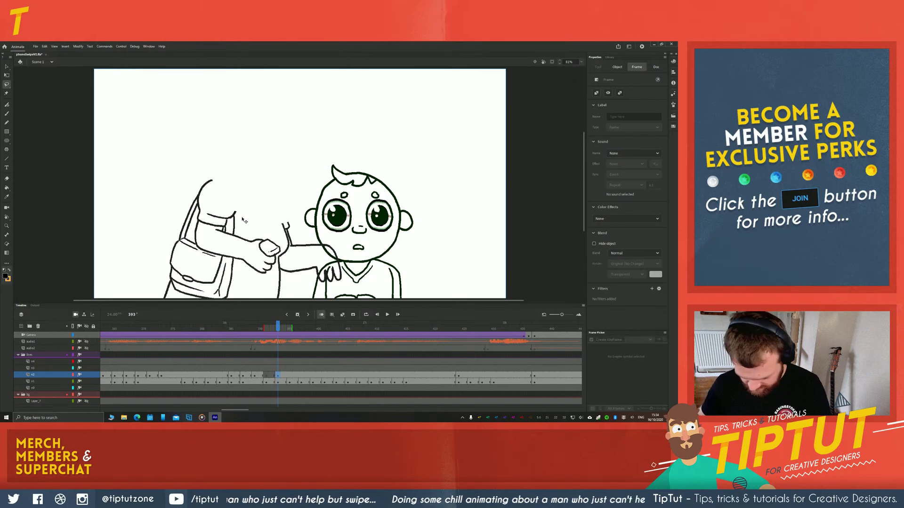
key("ctrl+shift+v")
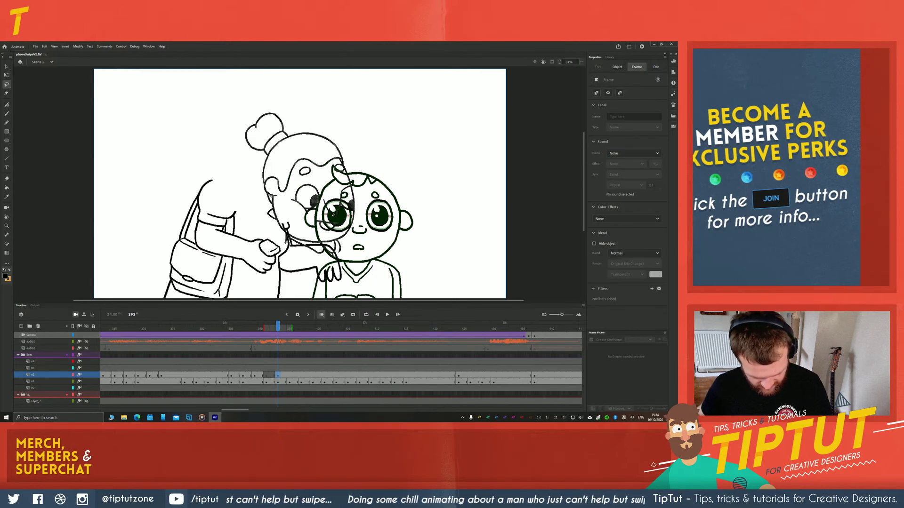
mouse_move(267, 196)
left_mouse_down()
mouse_move(216, 148)
mouse_move(217, 156)
left_mouse_up()
key("Left")
key("Down")
key("Down")
key("Down")
key("Down")
key("Down")
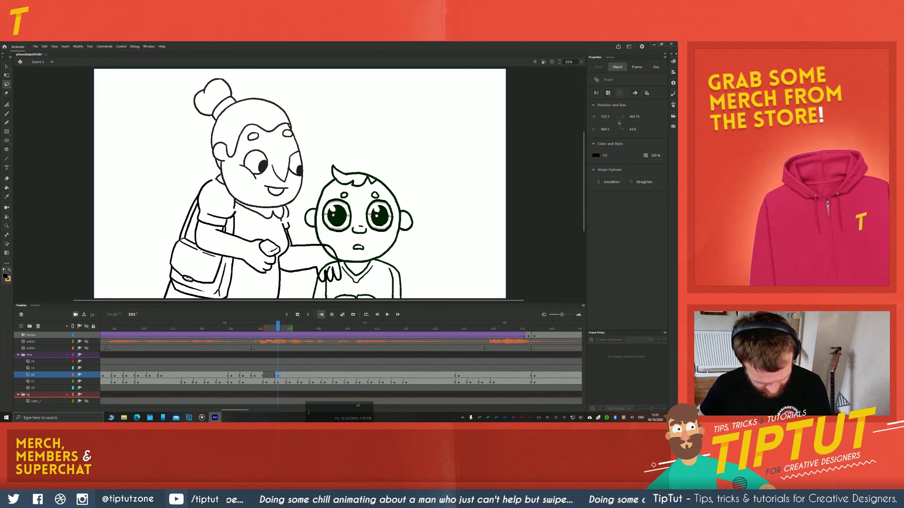
Select the adult's head, bun and facial features on frame 393, nudge them slightly right and down, and check the motion
mouse_move(278, 331)
left_mouse_down()
mouse_move(249, 334)
mouse_move(278, 336)
left_mouse_up()
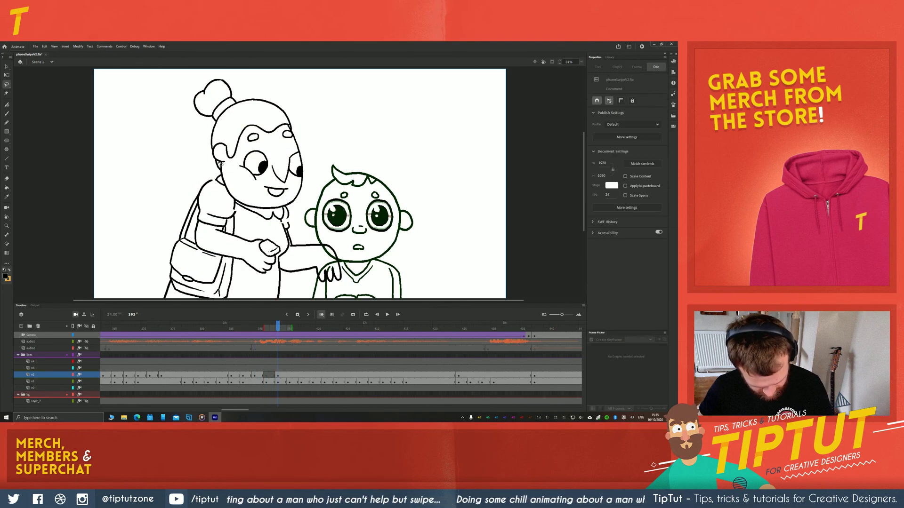
key("v")
left_click(202, 119)
left_click(244, 158, "shift")
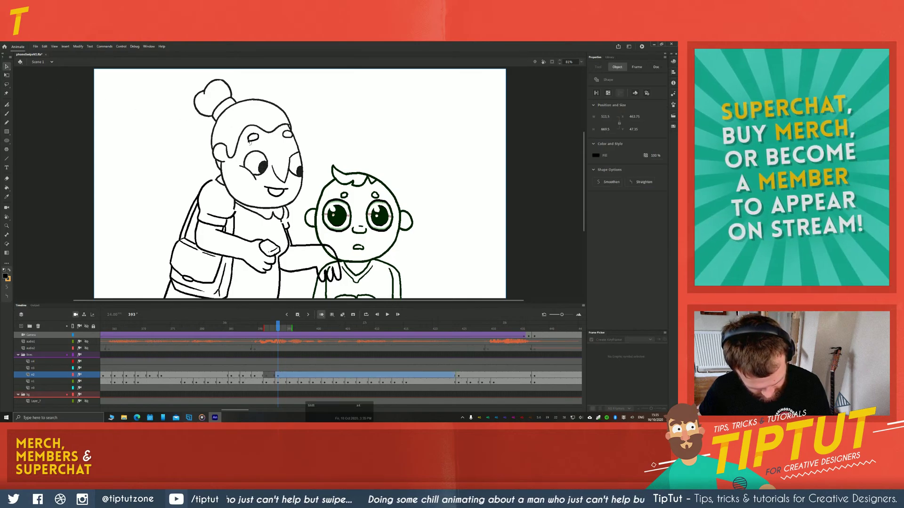
left_click(270, 190, "shift")
key("Right")
key("Right")
key("Right")
key("Right")
key("Right")
key("Down")
left_click_drag(216, 251, 219, 257)
mouse_move(278, 330)
left_mouse_down()
mouse_move(242, 329)
mouse_move(289, 330)
left_mouse_up()
left_click(278, 376)
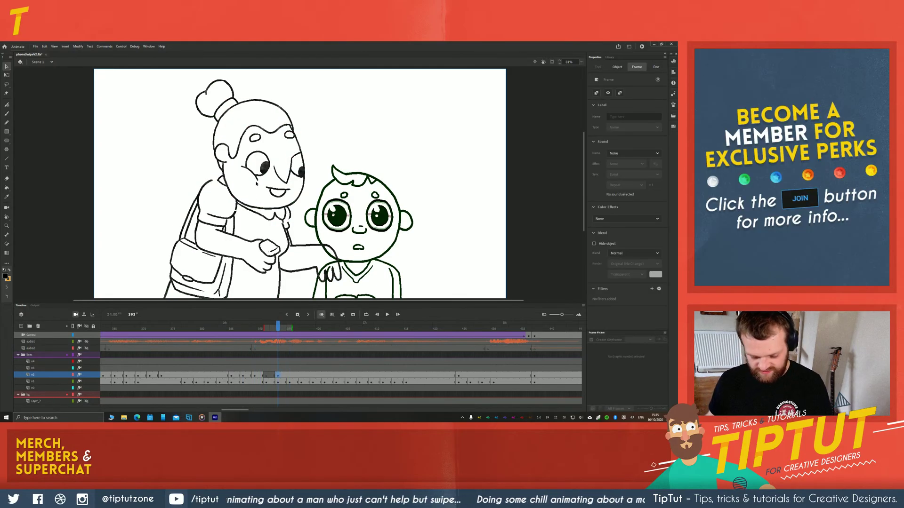
Touch up the frame 393 drawing with brush and eraser where the pasted collar, neck and shoulder lines meet the body
scroll(262, 207, "up", 4)
left_click_drag(310, 231, 370, 225)
key("period")
key("period")
key("b")
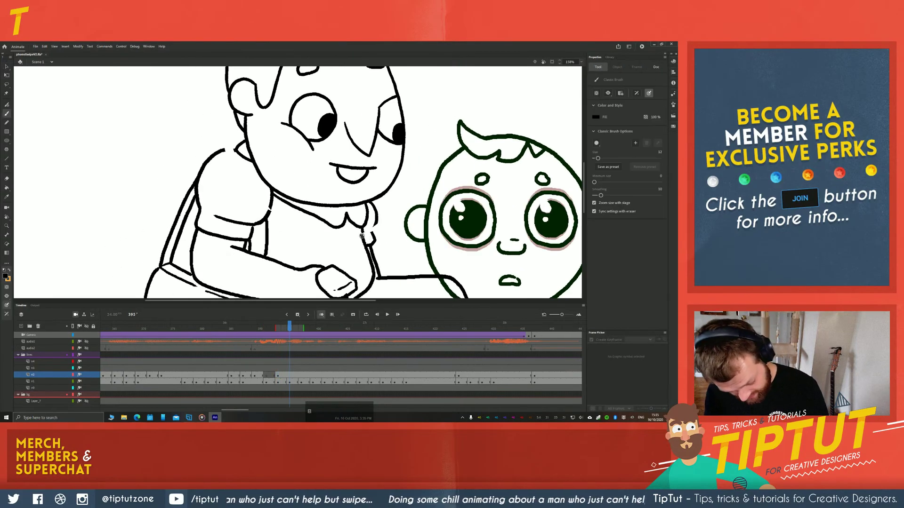
key("e")
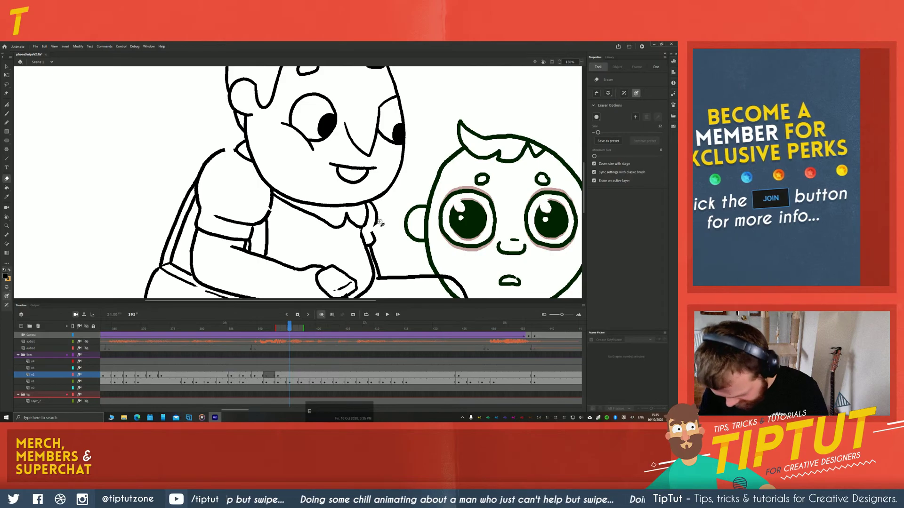
key("b")
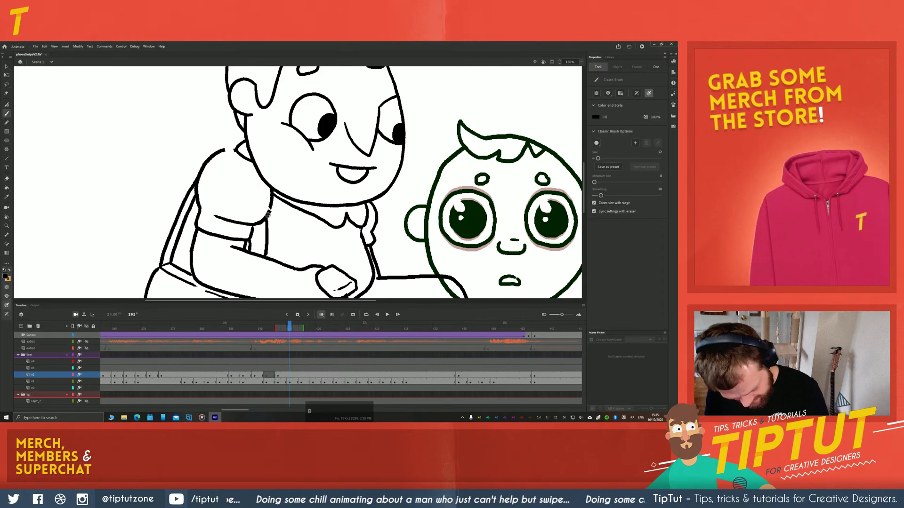
key("space")
left_click_drag(266, 217, 301, 243)
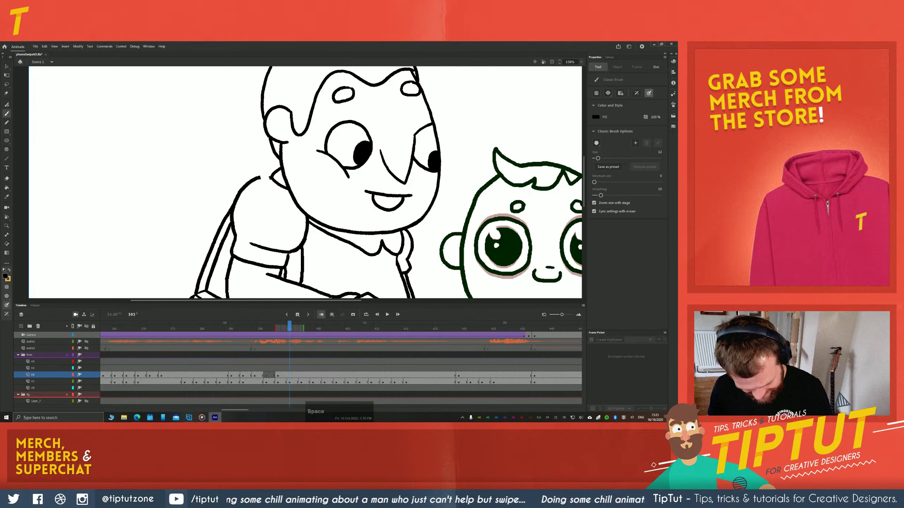
key("space")
left_click_drag(183, 175, 150, 168)
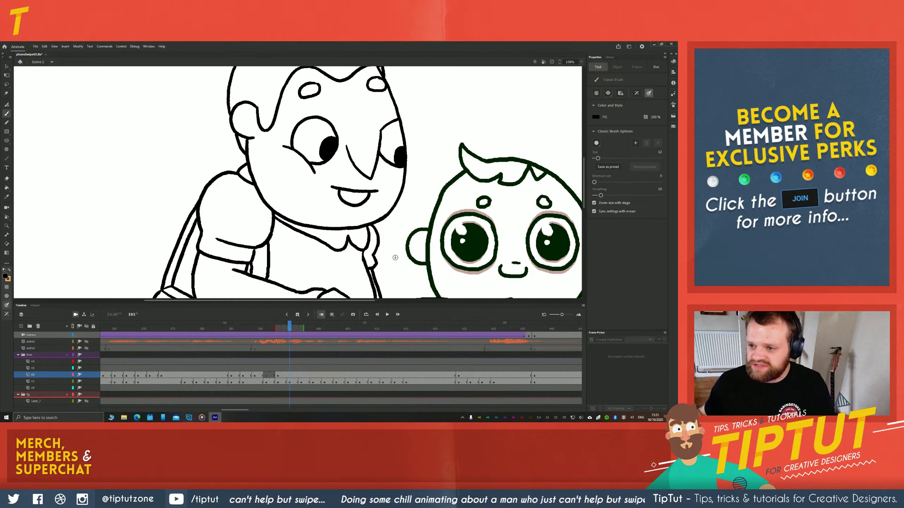
mouse_move(203, 168)
left_mouse_down()
mouse_move(193, 152)
mouse_move(161, 180)
left_mouse_up()
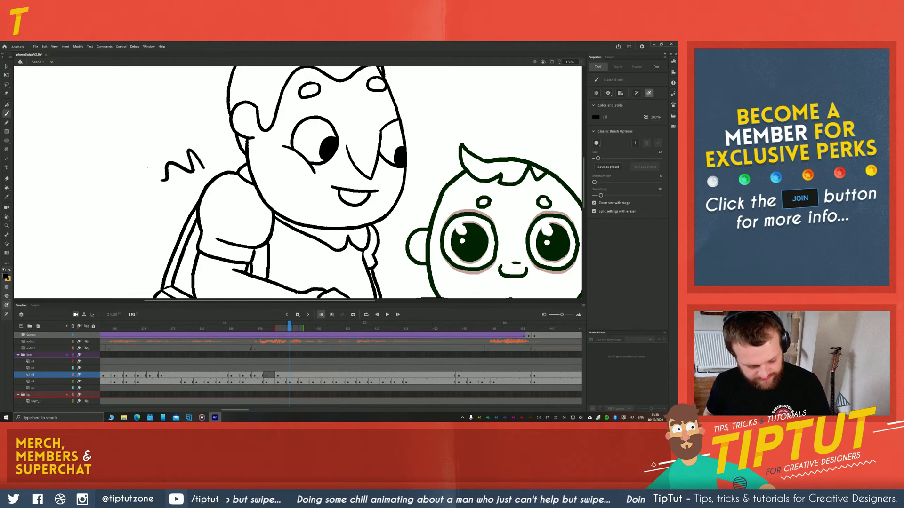
key("ctrl+z")
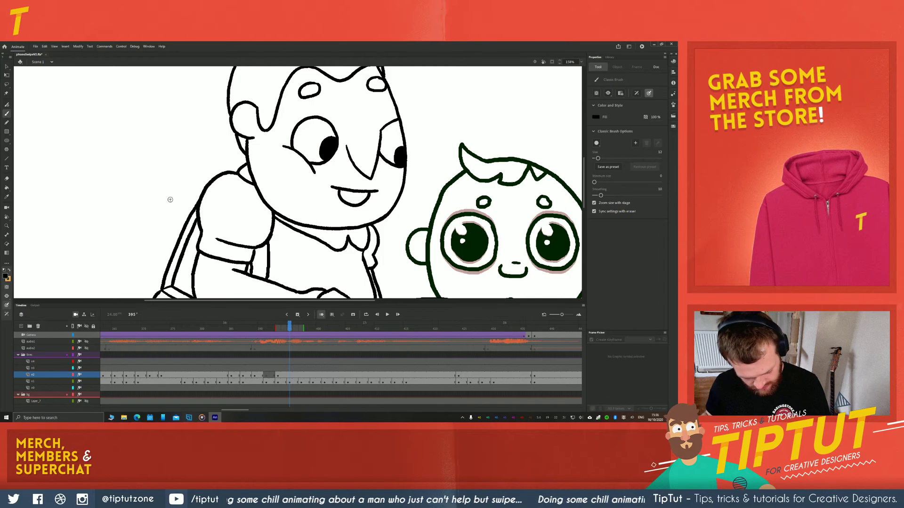
key("space")
left_click_drag(130, 215, 185, 295)
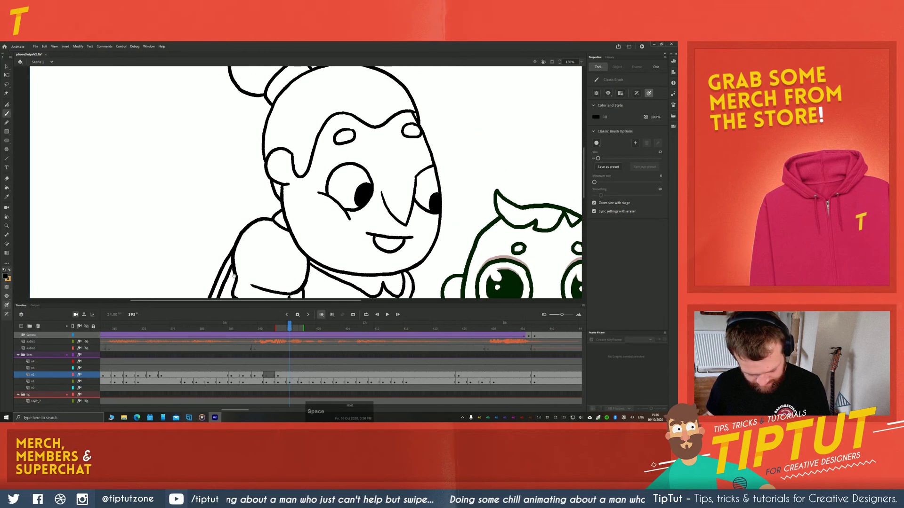
On the blank in-between frame 391, ink the far side of the adult's face from the brow down the cheek
left_click(268, 380)
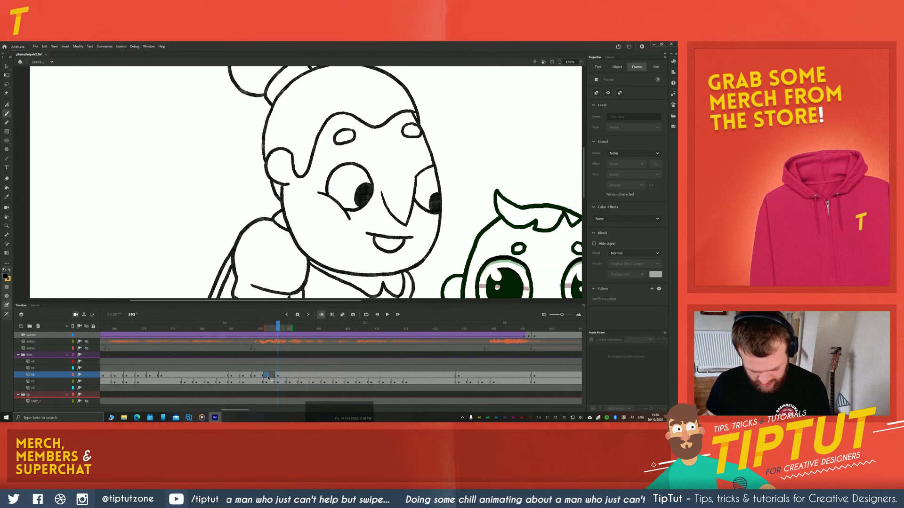
left_click(267, 376)
key("space")
left_click_drag(210, 216, 249, 110)
left_click_drag(202, 241, 249, 218)
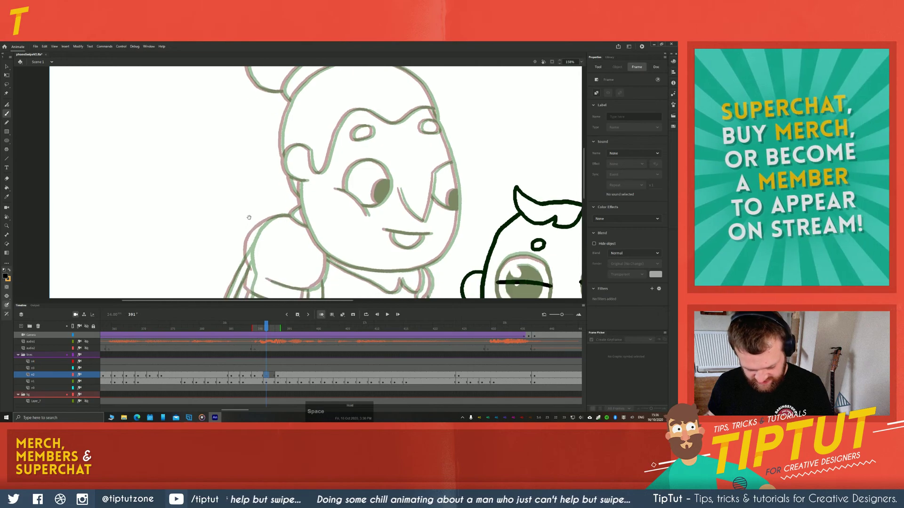
key("b")
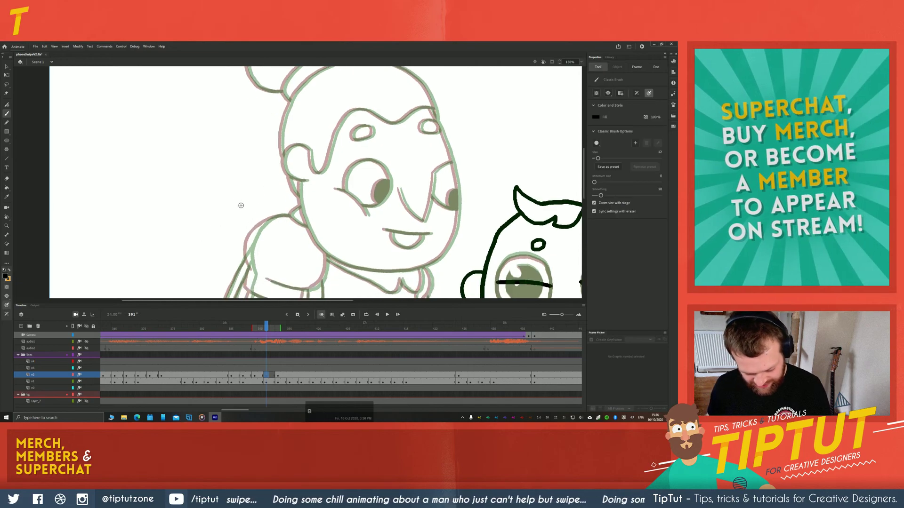
left_click_drag(441, 131, 458, 179)
key("ctrl+z")
mouse_move(440, 128)
left_mouse_down()
mouse_move(457, 187)
mouse_move(451, 241)
left_mouse_up()
Ink the adult's chin and near jaw on frame 391, continuing the face outline up to the ear
key("r")
mouse_move(266, 127)
left_mouse_down()
mouse_move(234, 235)
mouse_move(218, 199)
mouse_move(182, 249)
left_mouse_up()
key("b")
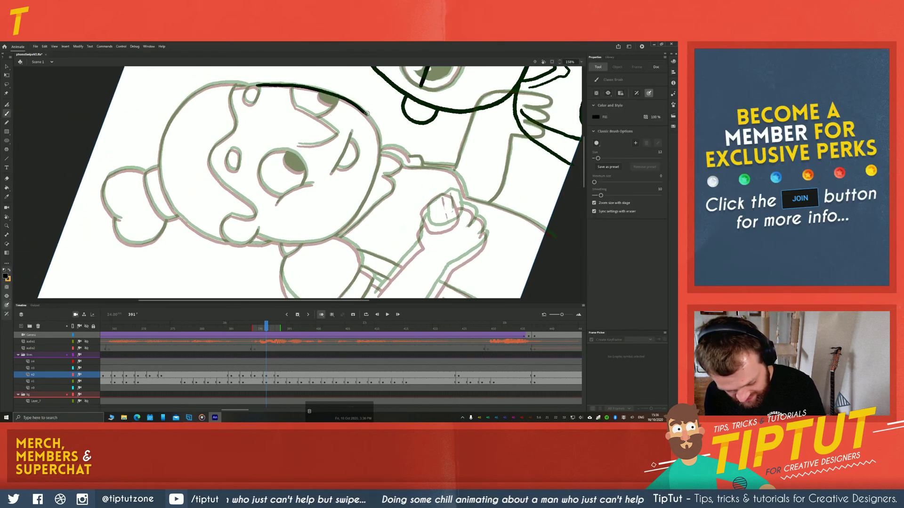
mouse_move(370, 118)
left_mouse_down()
mouse_move(379, 159)
mouse_move(385, 139)
mouse_move(340, 205)
mouse_move(192, 196)
mouse_move(242, 133)
mouse_move(243, 167)
mouse_move(202, 176)
mouse_move(267, 127)
mouse_move(282, 188)
left_mouse_up()
key("space")
key("shift+space")
key("b")
key("ctrl+z")
mouse_move(267, 116)
left_mouse_down()
mouse_move(269, 168)
mouse_move(284, 194)
left_mouse_up()
Ink the adult's ear, the nape line below it and the collar tip behind the neck
key("space")
left_click_drag(230, 142, 275, 211)
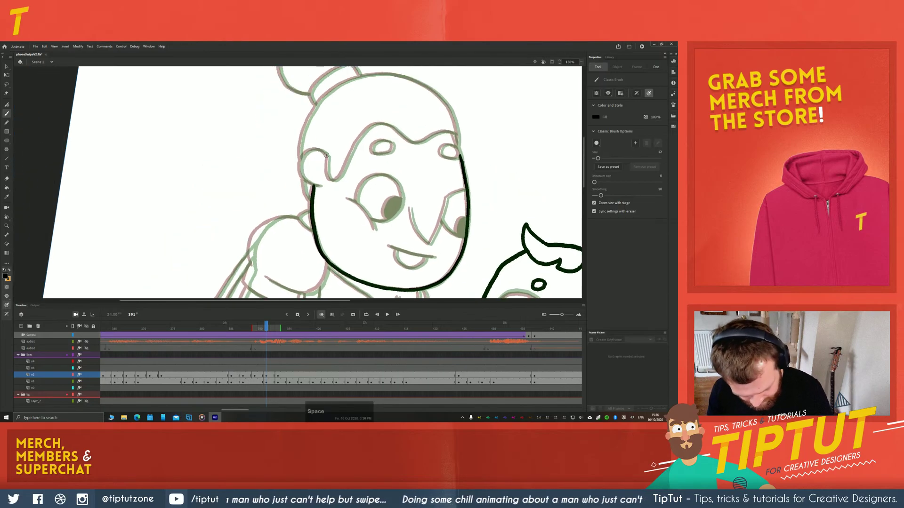
mouse_move(309, 150)
left_mouse_down()
mouse_move(305, 184)
mouse_move(322, 186)
left_mouse_up()
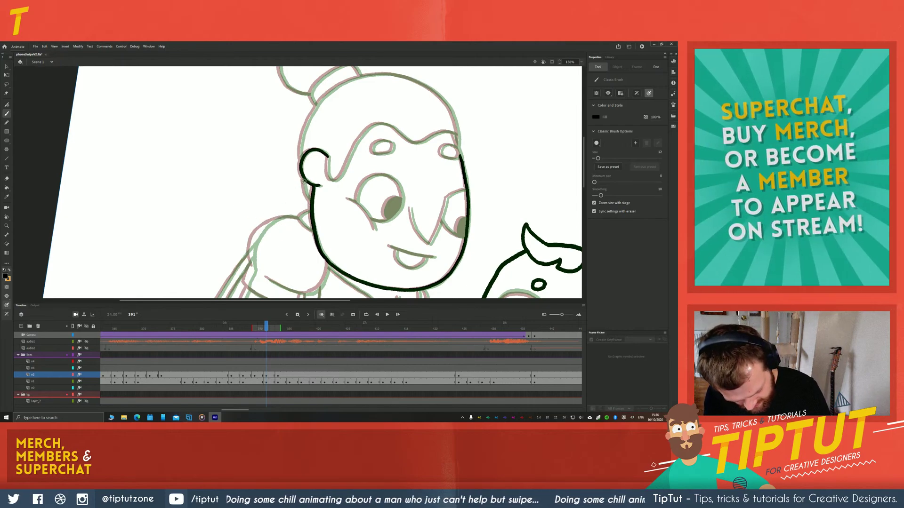
mouse_move(304, 181)
left_mouse_down()
mouse_move(302, 225)
mouse_move(311, 230)
left_mouse_up()
key("space")
left_click_drag(289, 142, 290, 163)
Ink the adult's wavy hairline from the sideburn across the brow, then the forehead edge rising toward the crown
mouse_move(329, 178)
left_mouse_down()
mouse_move(338, 203)
mouse_move(367, 149)
left_mouse_up()
key("ctrl+z")
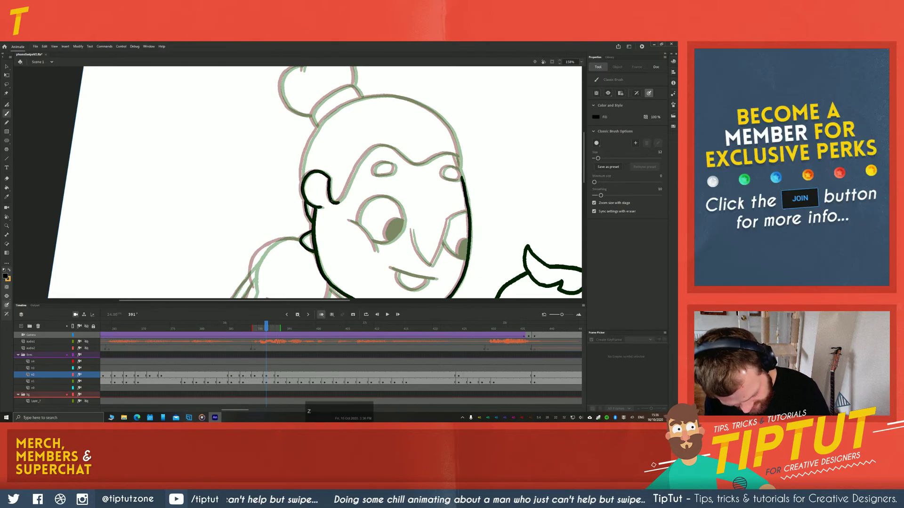
mouse_move(342, 198)
left_mouse_down()
mouse_move(363, 153)
mouse_move(384, 144)
mouse_move(421, 165)
mouse_move(457, 155)
mouse_move(457, 163)
mouse_move(454, 138)
mouse_move(423, 104)
left_mouse_up()
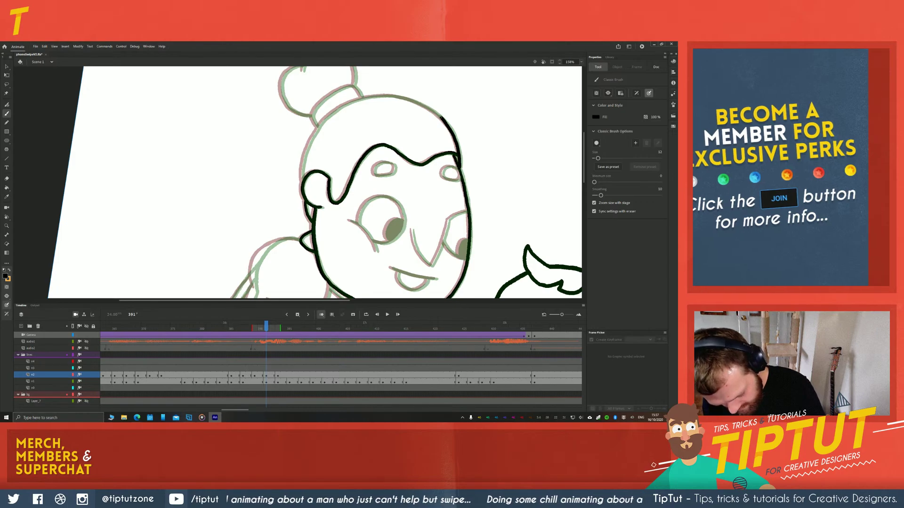
Ink the crown of the adult's head from the forehead over to the base of the hair tie
key("shift+h")
left_click_drag(233, 170, 275, 117)
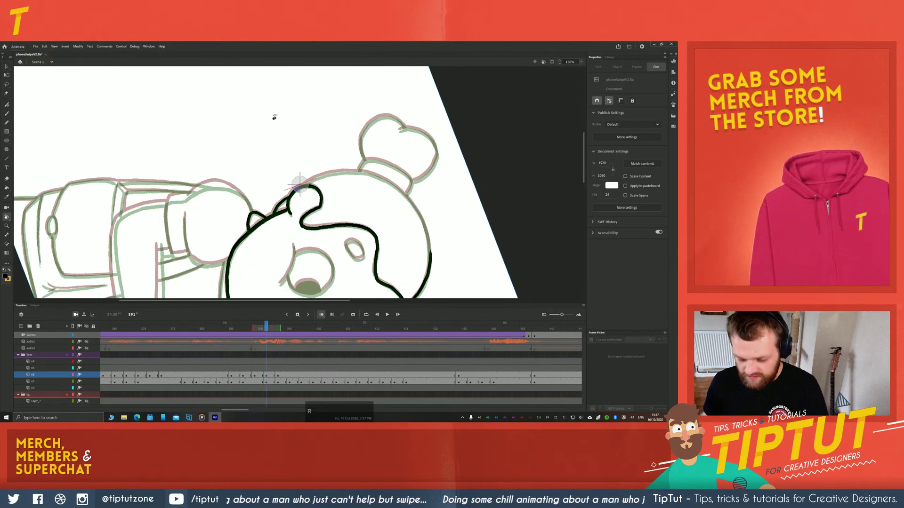
key("b")
left_click_drag(406, 196, 430, 259)
key("r")
left_click_drag(234, 215, 261, 162)
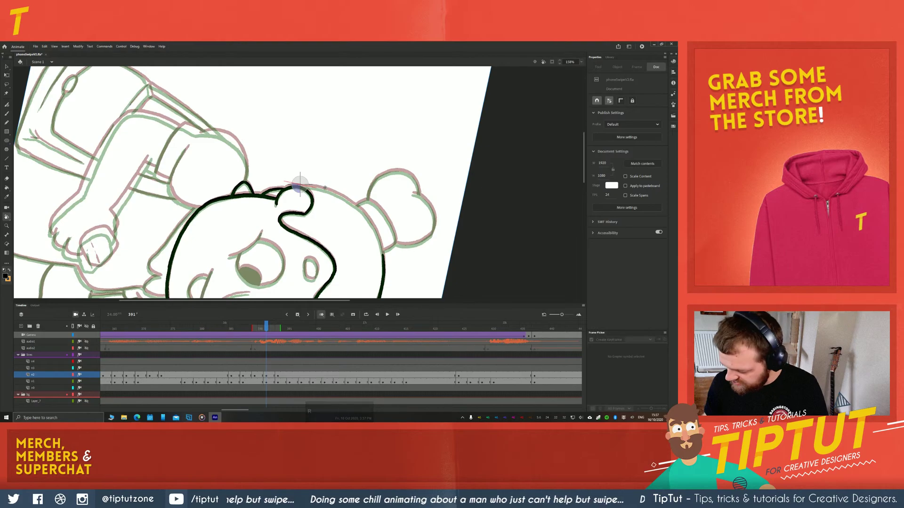
key("b")
left_click_drag(364, 216, 378, 238)
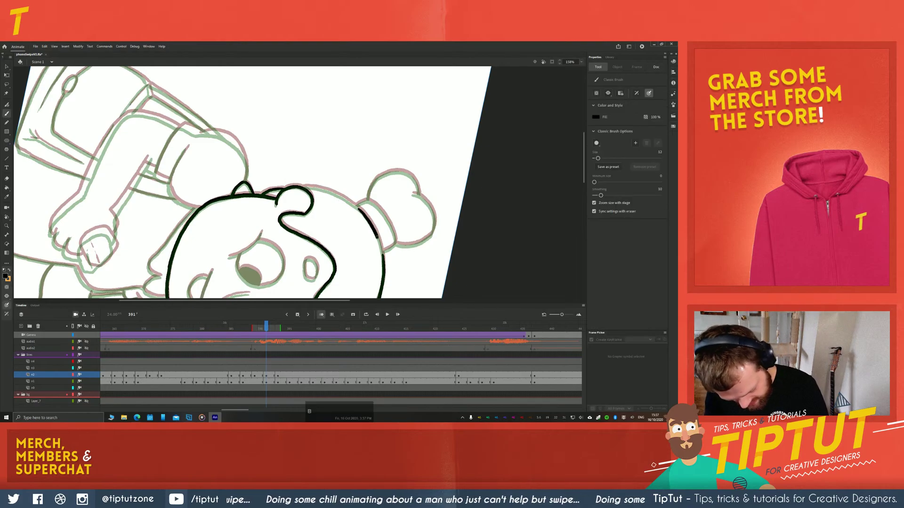
Ink the back of the adult's head down to the ear and the band of the hair tie
key("space")
mouse_move(297, 193)
left_mouse_down()
mouse_move(298, 186)
mouse_move(305, 211)
mouse_move(283, 205)
mouse_move(309, 264)
mouse_move(283, 205)
mouse_move(317, 235)
mouse_move(307, 264)
left_mouse_up()
key("b")
key("space")
key("ctrl+z")
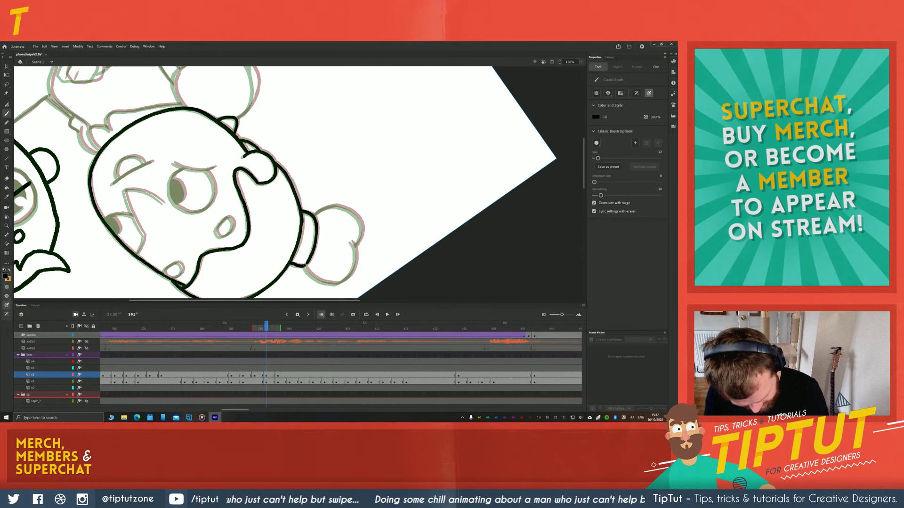
Ink the adult's rounded, two-lobed bun beyond the hair tie and clean up its outline
left_click_drag(304, 266, 337, 284)
left_click_drag(351, 241, 354, 251)
key("r")
mouse_move(310, 208)
left_mouse_down()
mouse_move(268, 251)
mouse_move(397, 202)
mouse_move(395, 231)
left_mouse_up()
key("b")
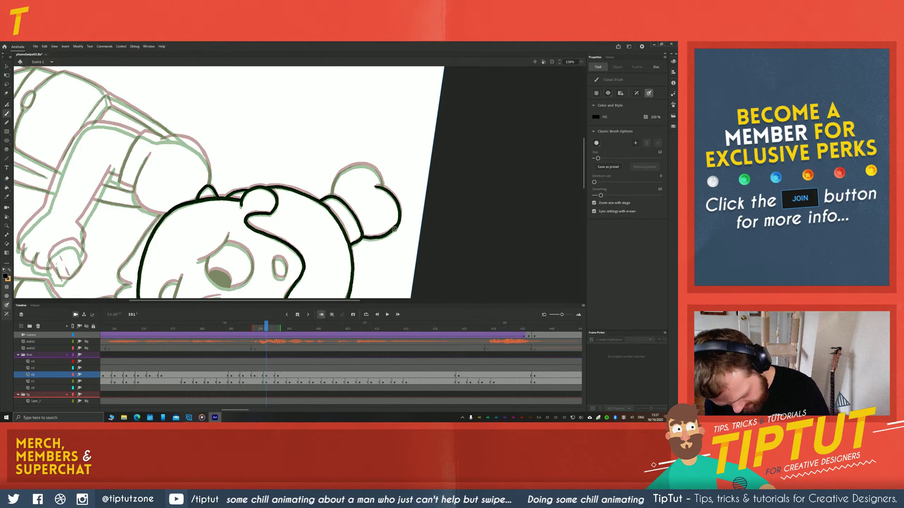
key("e")
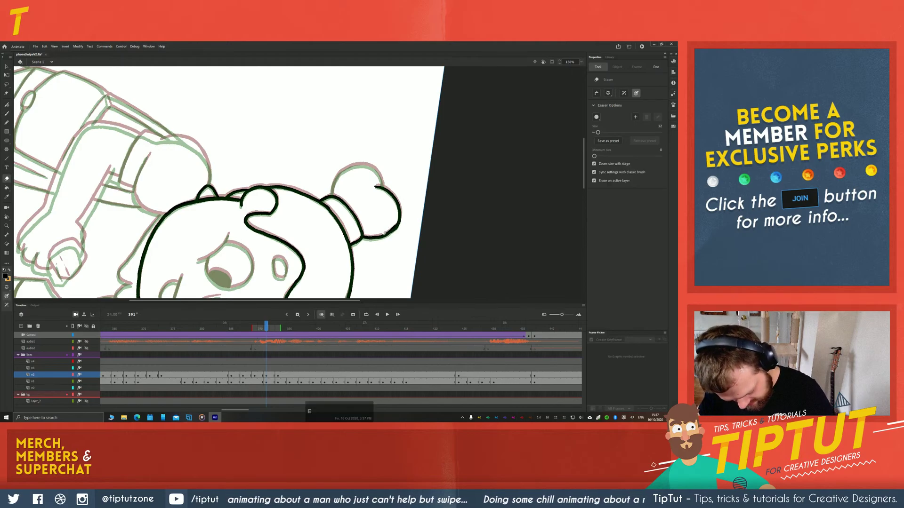
key("b")
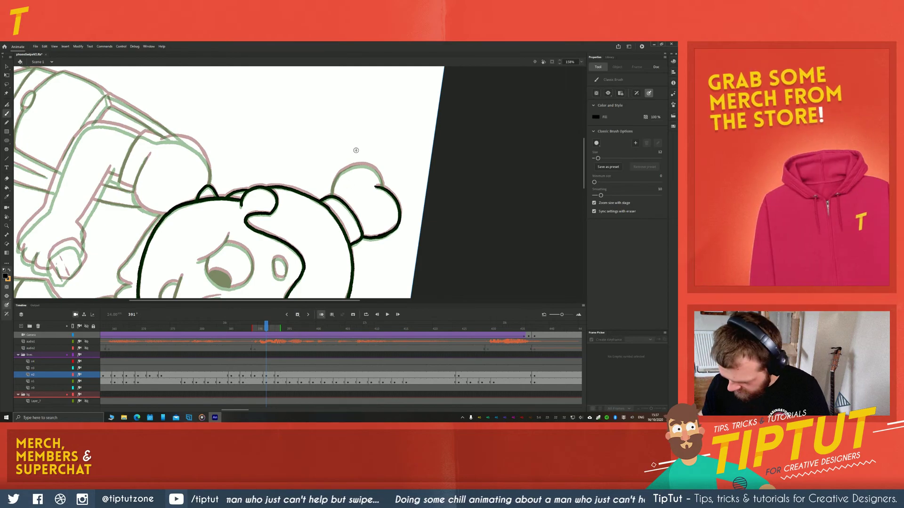
key("shift+h")
left_click_drag(329, 165, 314, 192)
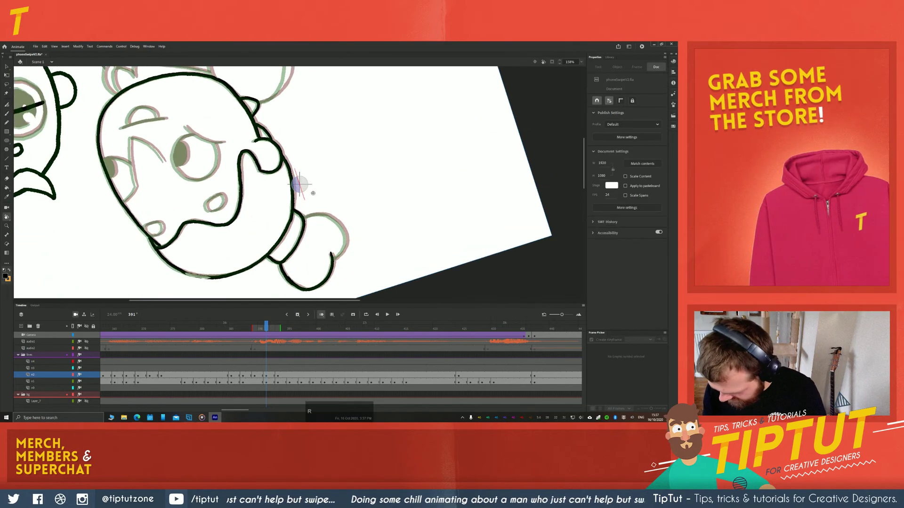
key("b")
mouse_move(346, 242)
left_mouse_down()
mouse_move(316, 215)
mouse_move(346, 230)
left_mouse_up()
Ink the crease at the outer side of the adult's near eye and the eye's round outline
key("r")
left_click_drag(147, 138, 422, 287)
key("space")
mouse_move(330, 230)
left_mouse_down()
mouse_move(240, 184)
mouse_move(207, 137)
mouse_move(257, 185)
left_mouse_up()
key("b")
key("z")
left_click_drag(231, 156, 258, 186)
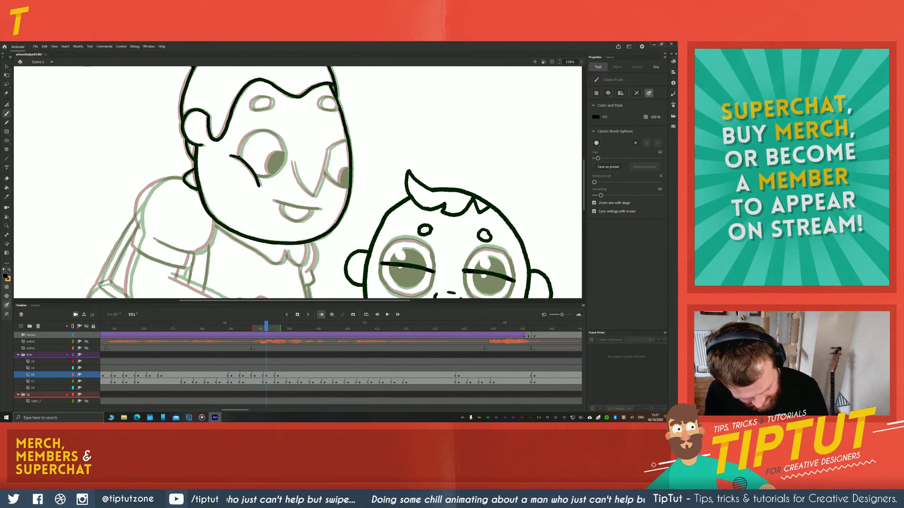
key("ctrl+z")
mouse_move(239, 157)
left_mouse_down()
mouse_move(250, 136)
mouse_move(266, 130)
mouse_move(281, 142)
mouse_move(285, 163)
left_mouse_up()
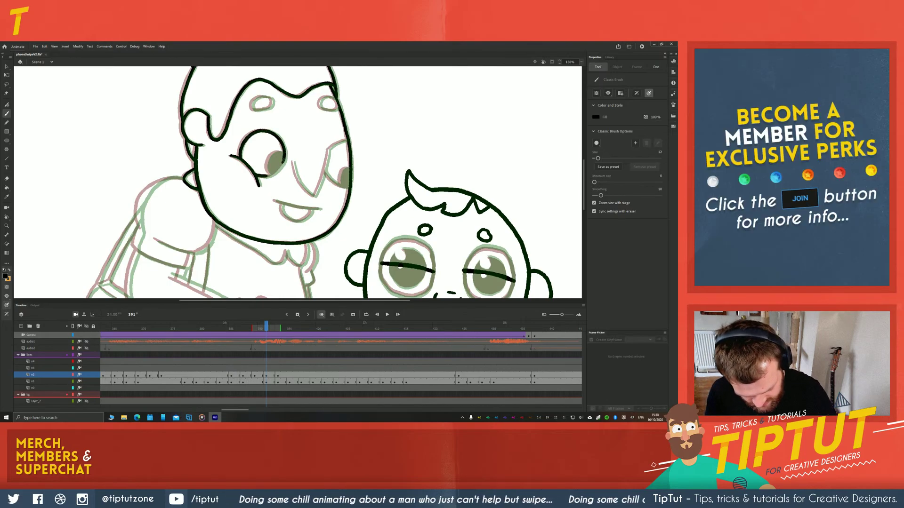
key("ctrl+z")
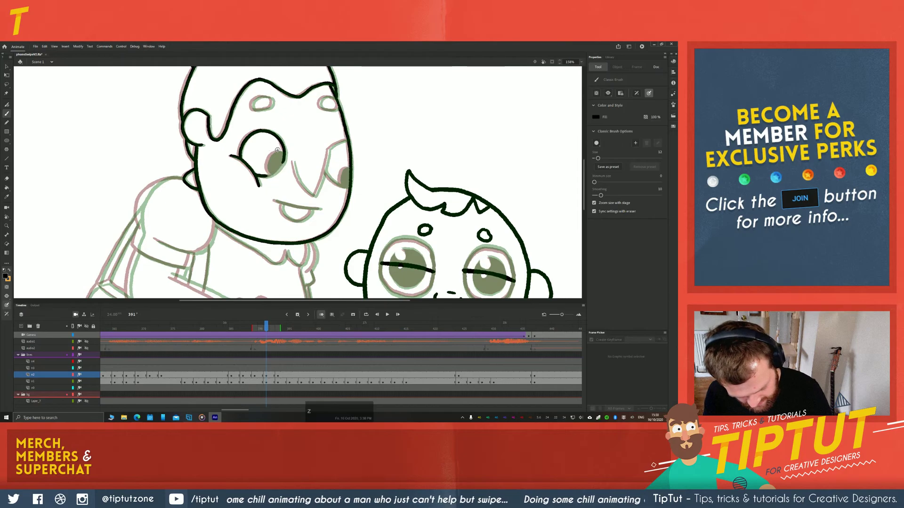
Outline the adult's near pupil against the lower edge of the eye and fill it black
left_click_drag(284, 155, 258, 179)
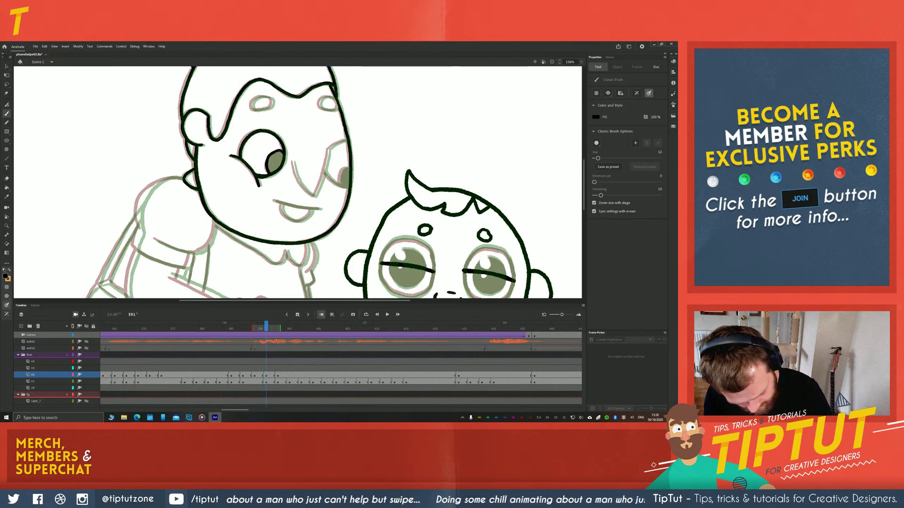
key("k")
left_click(274, 162)
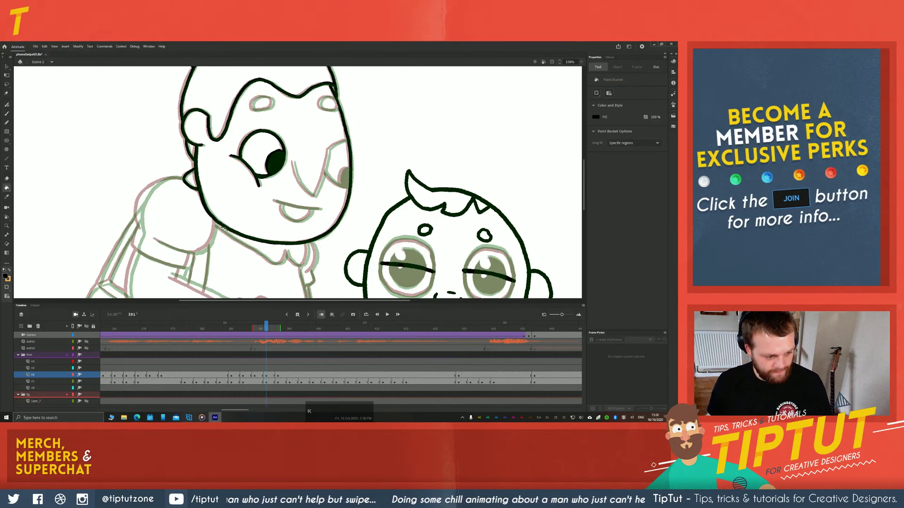
Ink the adult's pointed nose in a V shape between the two eyes
key("b")
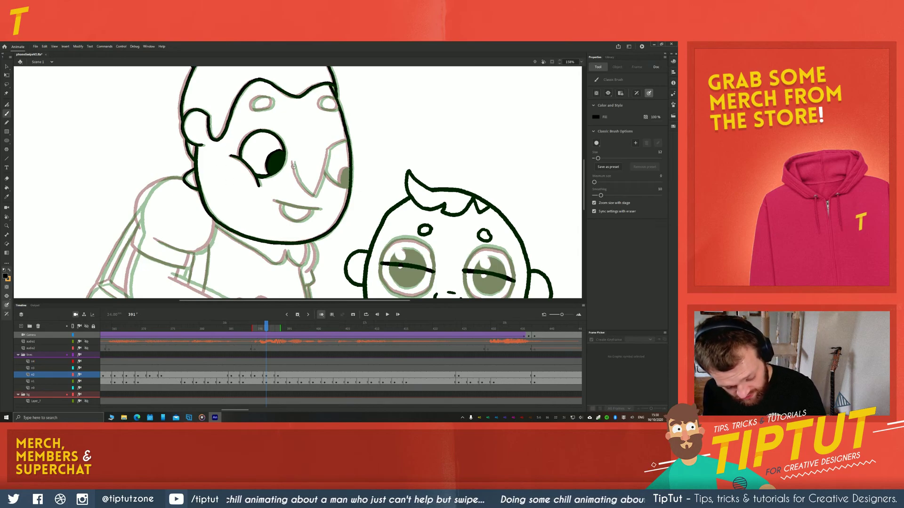
left_click_drag(293, 162, 314, 196)
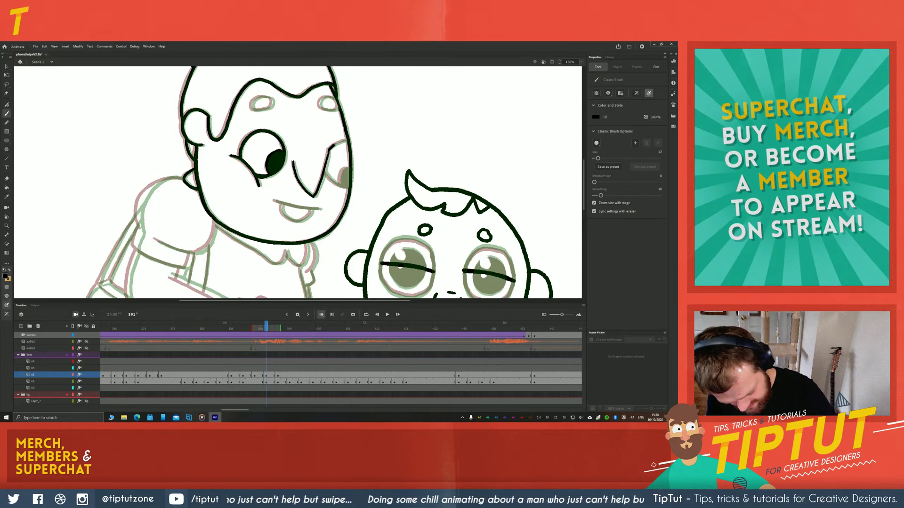
key("ctrl+z")
Ink the outline of the adult's far eye beside the nose and fill its pupil black
left_click_drag(348, 139, 320, 184)
key("ctrl+z")
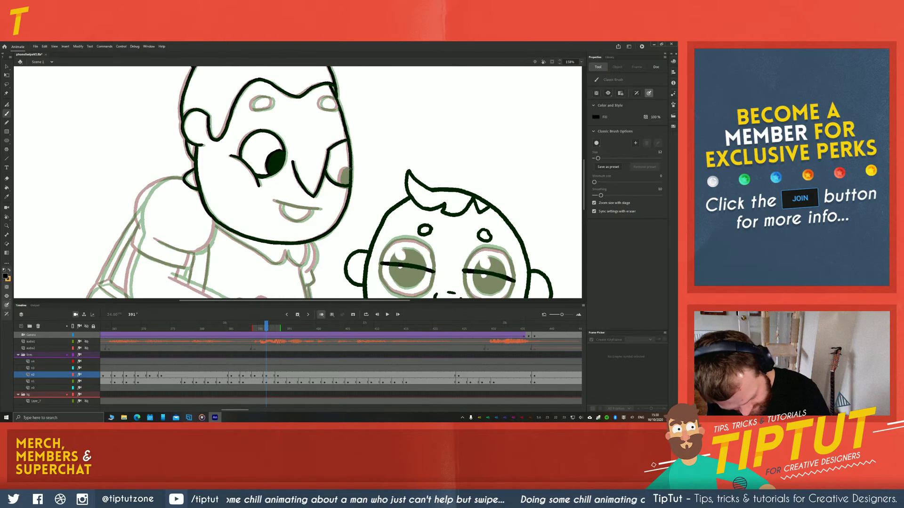
key("k")
left_click(343, 175)
Ink the adult's smiling mouth with its upper line and the curved lower lip
key("b")
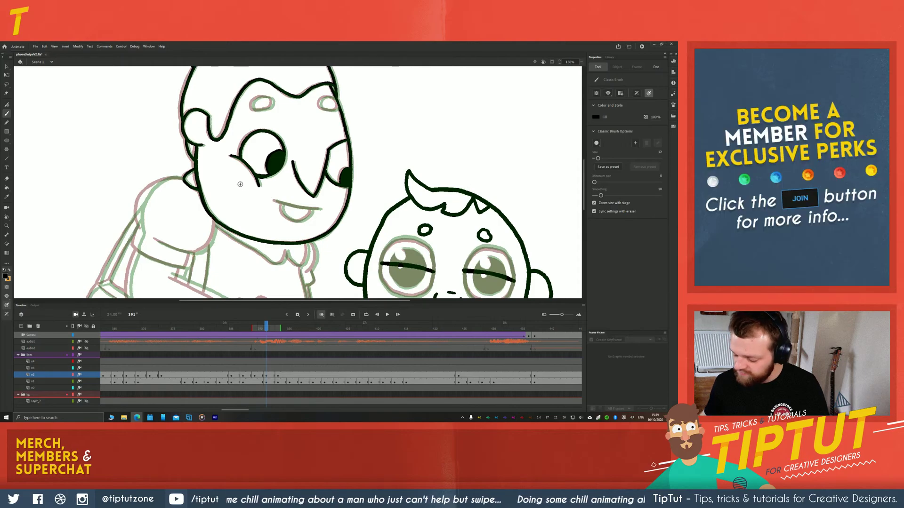
left_click(321, 222)
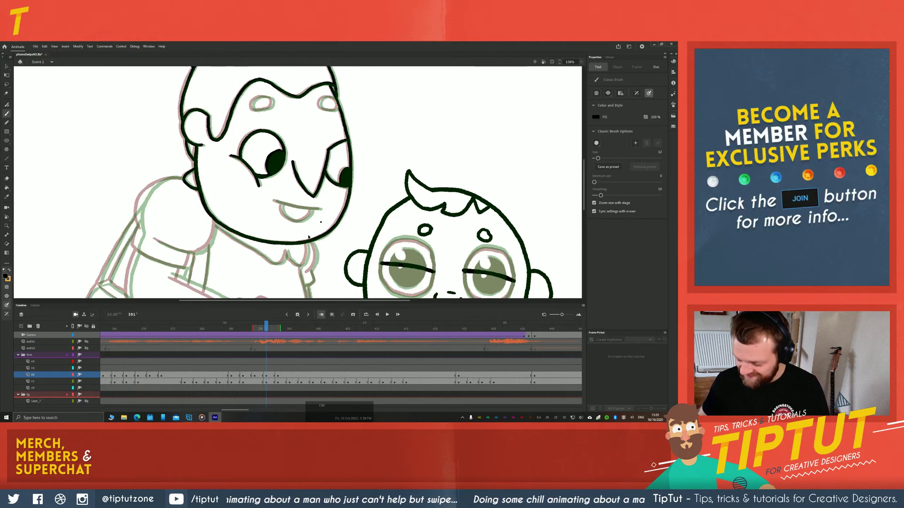
key("t")
key("r")
left_click(314, 228)
mouse_move(267, 229)
left_mouse_down()
mouse_move(237, 196)
mouse_move(253, 197)
mouse_move(222, 193)
mouse_move(253, 148)
mouse_move(255, 172)
mouse_move(293, 200)
left_mouse_up()
key("b")
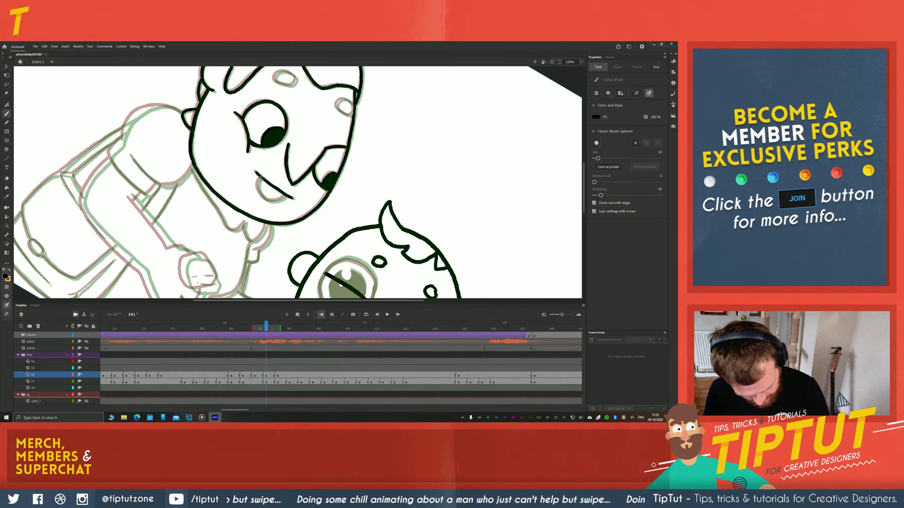
key("ctrl+z")
key("ctrl+z")
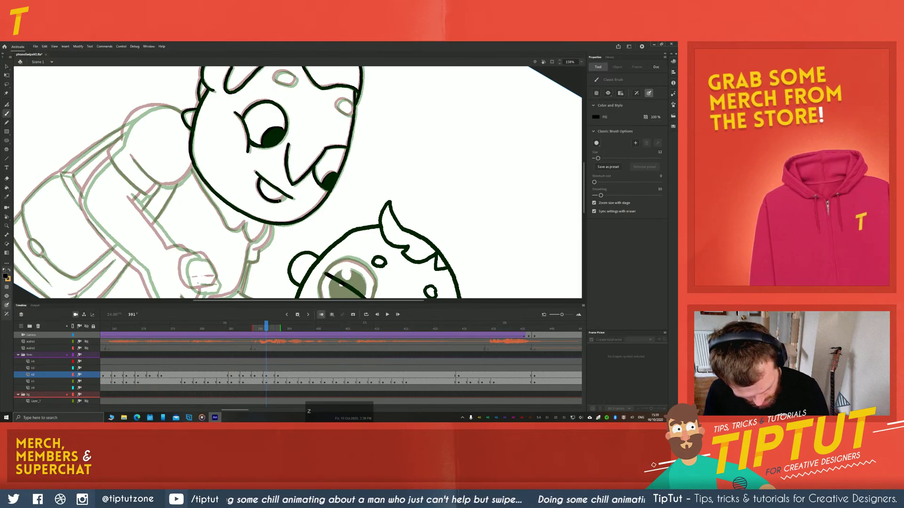
Ink the adult's two small oval eyebrows and touch up the crown outline above the forehead
left_click_drag(258, 111, 267, 176)
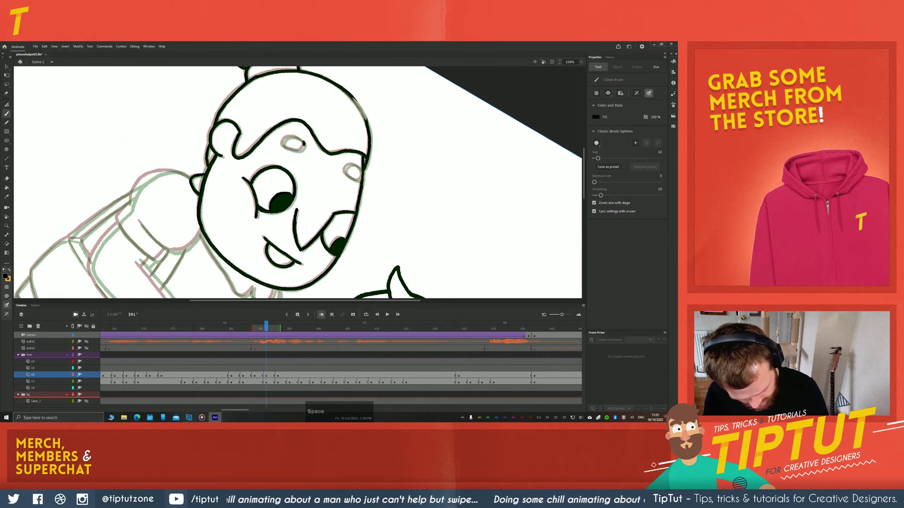
mouse_move(289, 137)
left_mouse_down()
mouse_move(285, 148)
mouse_move(304, 145)
left_mouse_up()
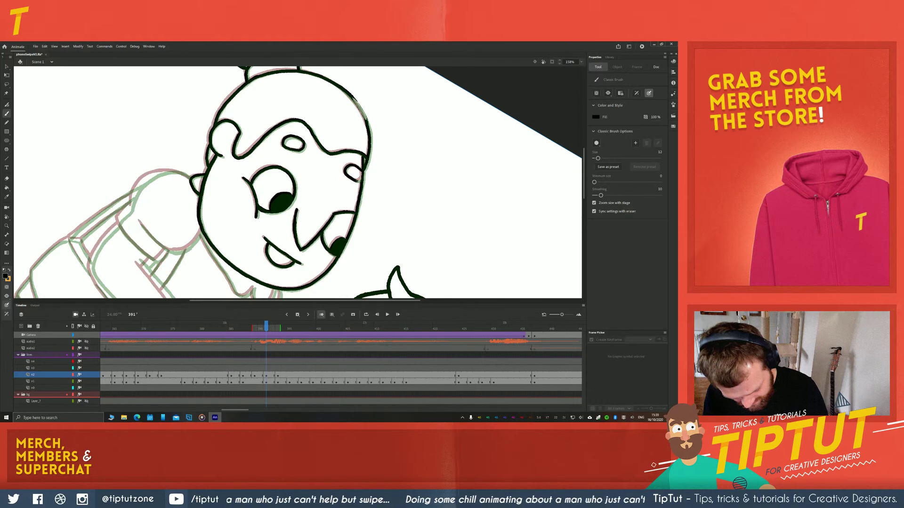
left_click_drag(348, 109, 362, 154)
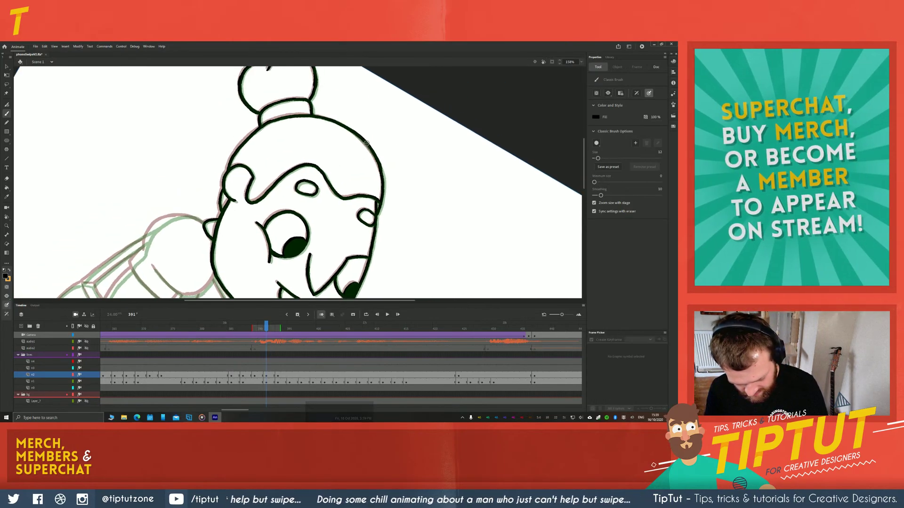
key("e")
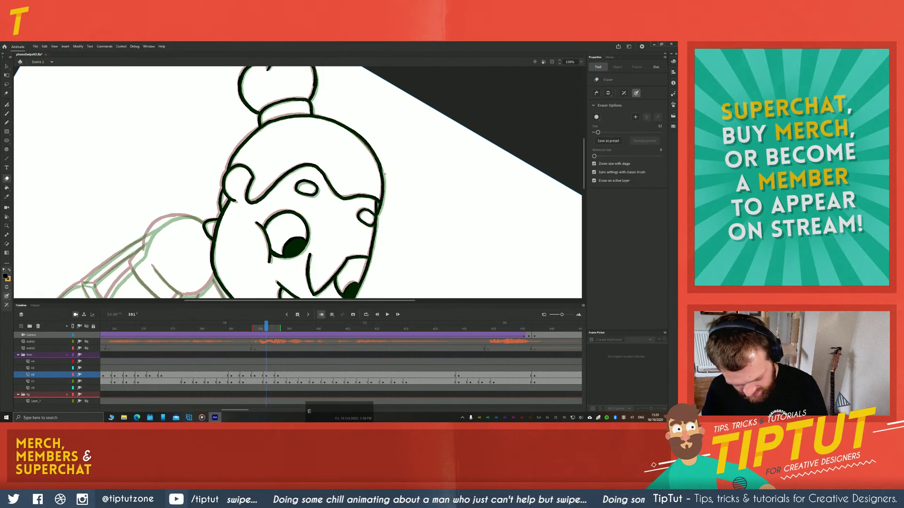
key("b")
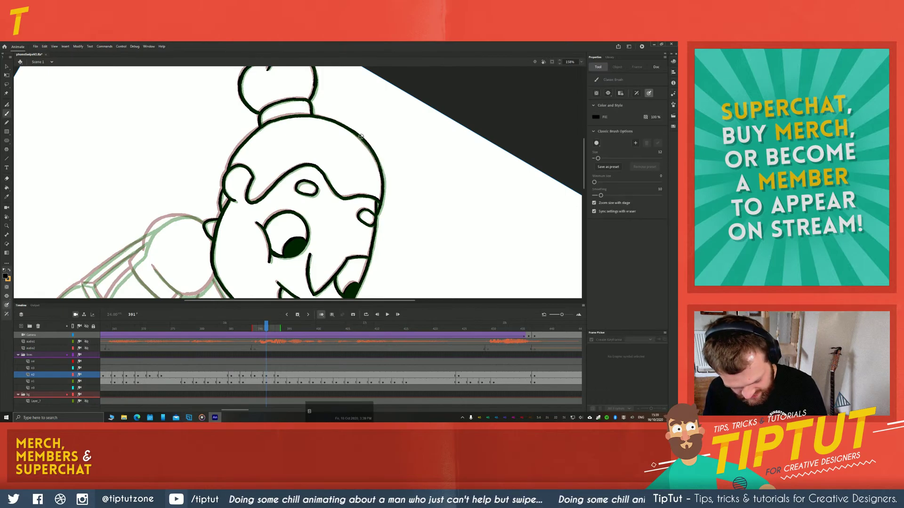
left_click_drag(377, 160, 380, 170)
Ink the near side of the adult's shirt collar from the neck under the jaw to the scalloped collar point
key("space")
mouse_move(153, 242)
left_mouse_down()
mouse_move(203, 178)
mouse_move(212, 91)
left_mouse_up()
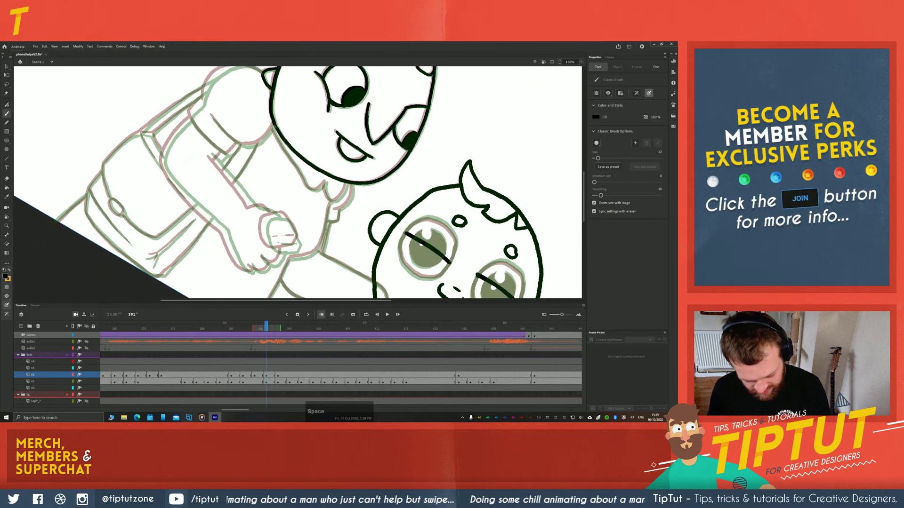
mouse_move(271, 125)
left_mouse_down()
mouse_move(307, 185)
mouse_move(322, 182)
left_mouse_up()
key("ctrl+z")
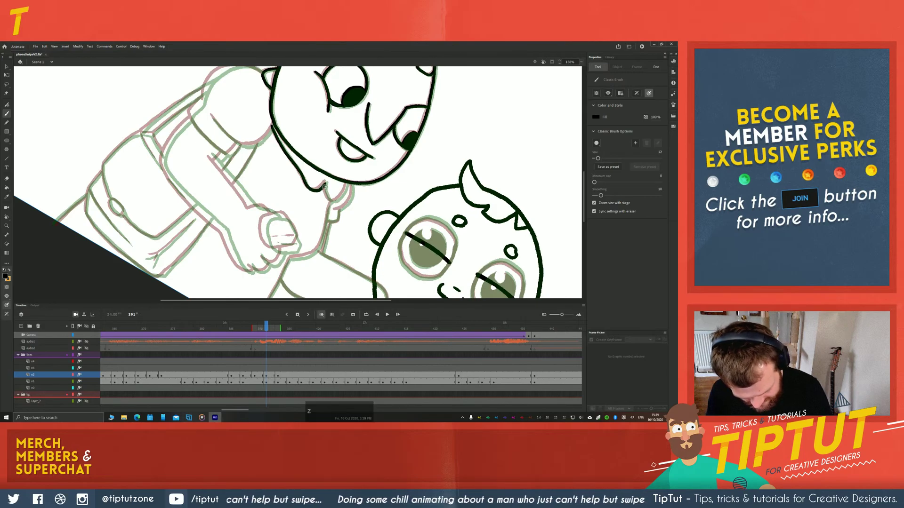
left_click_drag(325, 183, 325, 189)
key("ctrl+z")
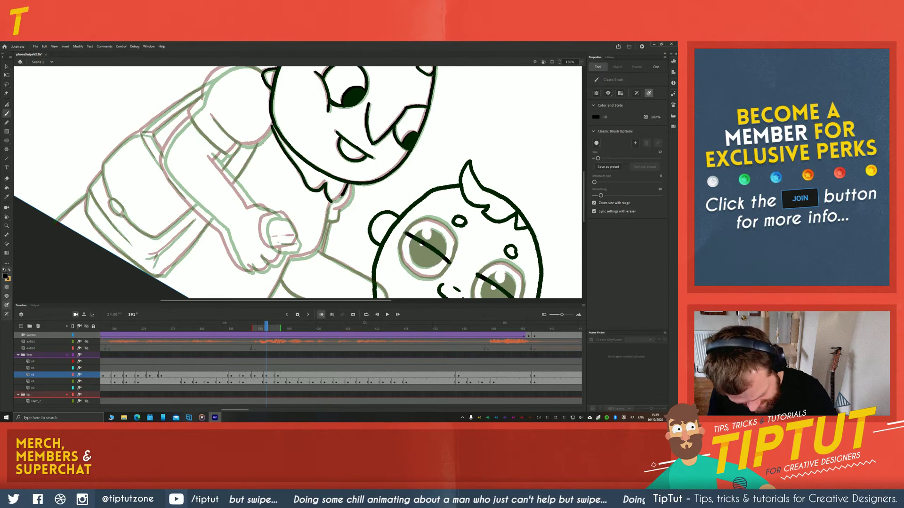
Ink the far side of the collar and the adult's chest and belly line down to the stage's lower edge
key("r")
left_click_drag(215, 175, 184, 217)
key("space")
left_click_drag(312, 206, 275, 205)
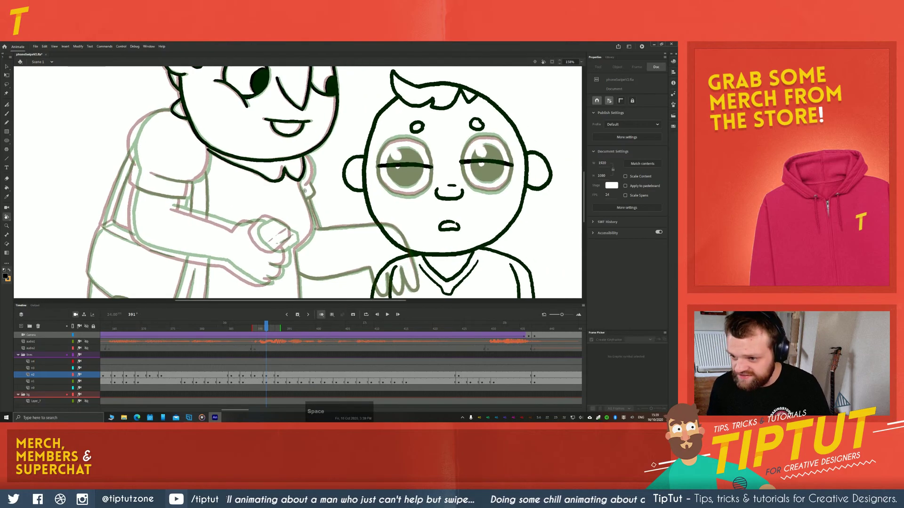
key("b")
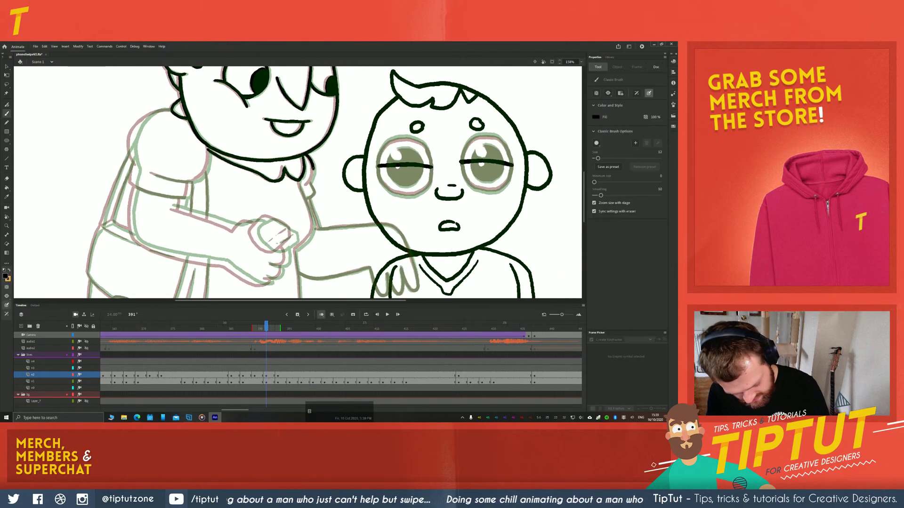
key("z")
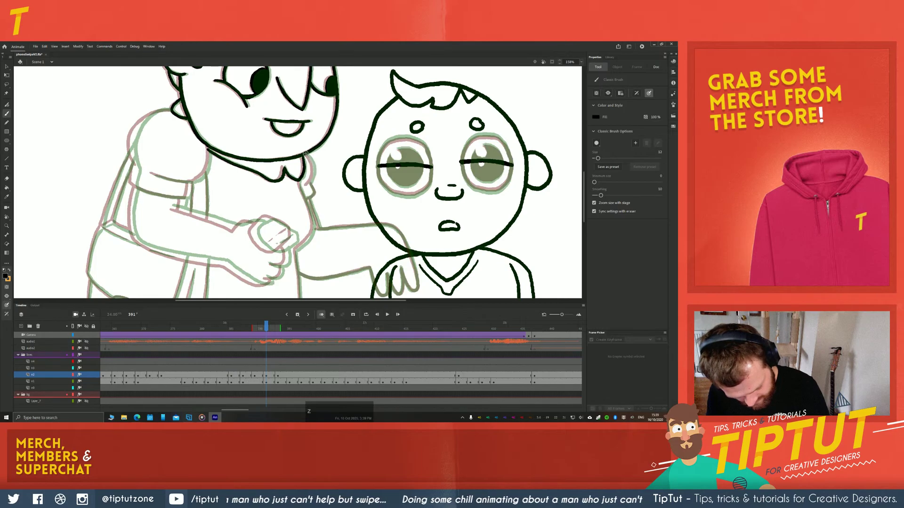
mouse_move(310, 182)
left_mouse_down()
mouse_move(313, 231)
mouse_move(266, 209)
mouse_move(313, 183)
mouse_move(312, 261)
left_mouse_up()
key("ctrl+z")
key("space")
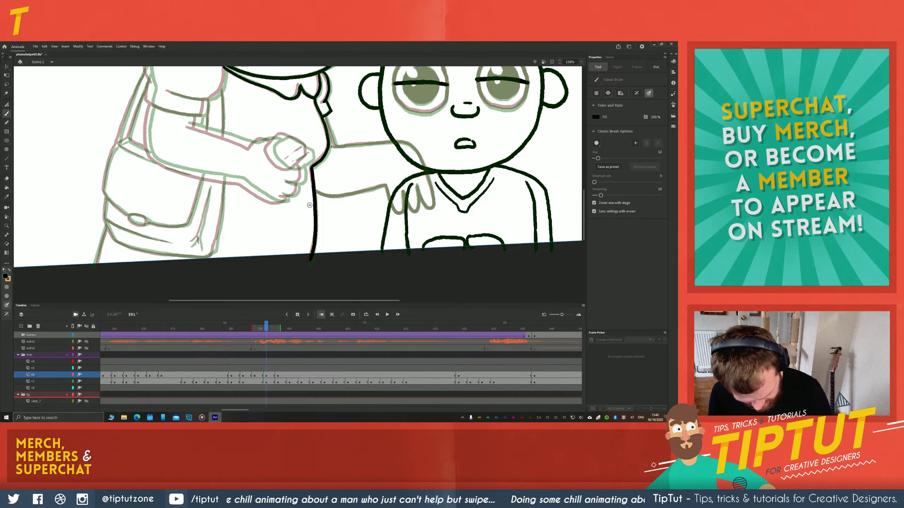
Ink the upper edge of the adult's far arm reaching from the chest toward the child's shoulder
left_click_drag(278, 171, 231, 210)
left_click_drag(279, 152, 287, 179)
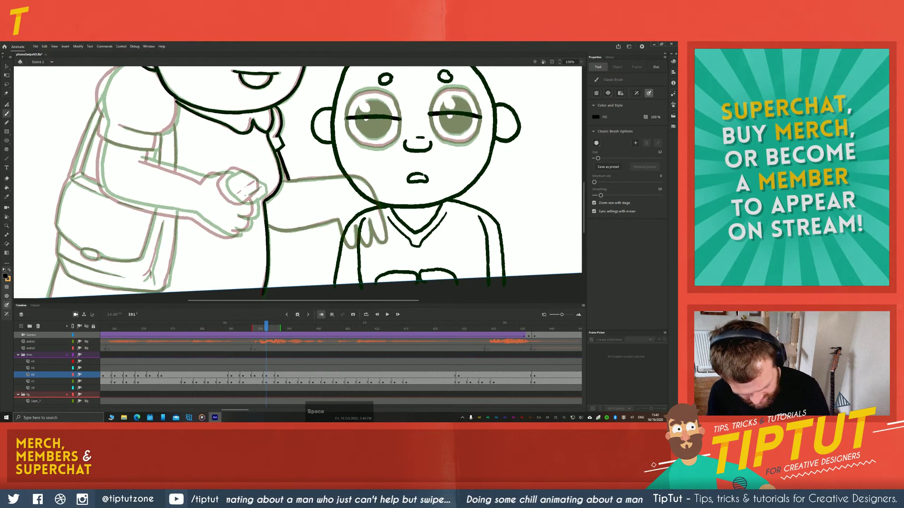
key("shift+space")
mouse_move(267, 218)
left_mouse_down()
mouse_move(252, 178)
mouse_move(277, 160)
mouse_move(330, 210)
mouse_move(313, 249)
left_mouse_up()
key("b")
key("ctrl+z")
left_click_drag(231, 129, 274, 164)
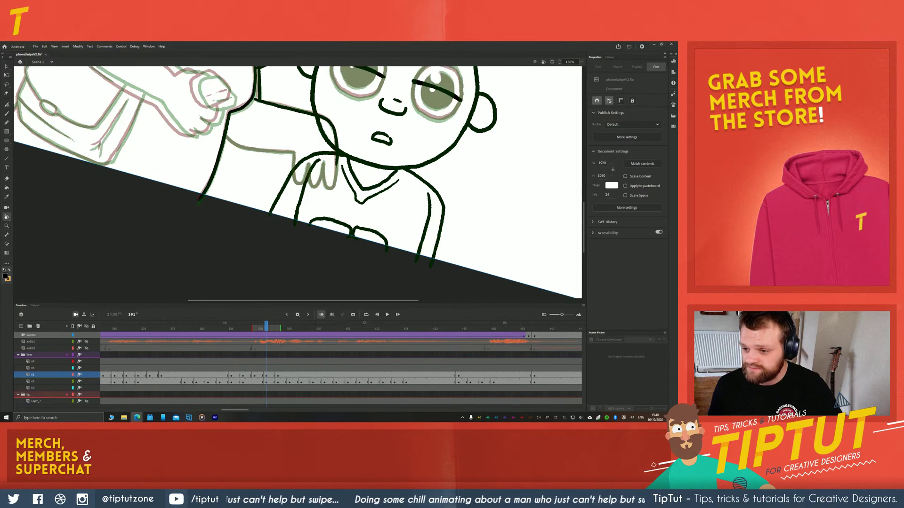
Ink the fingers of the adult's far hand resting on the child's shoulder
left_click_drag(89, 252, 98, 265)
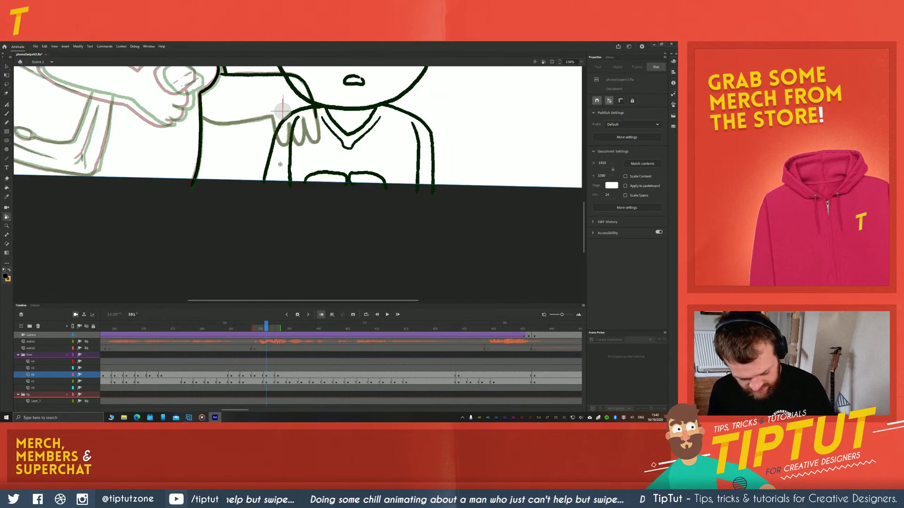
left_click_drag(273, 118, 275, 126)
left_click_drag(168, 133, 197, 109)
key("space")
left_click_drag(270, 122, 314, 190)
key("b")
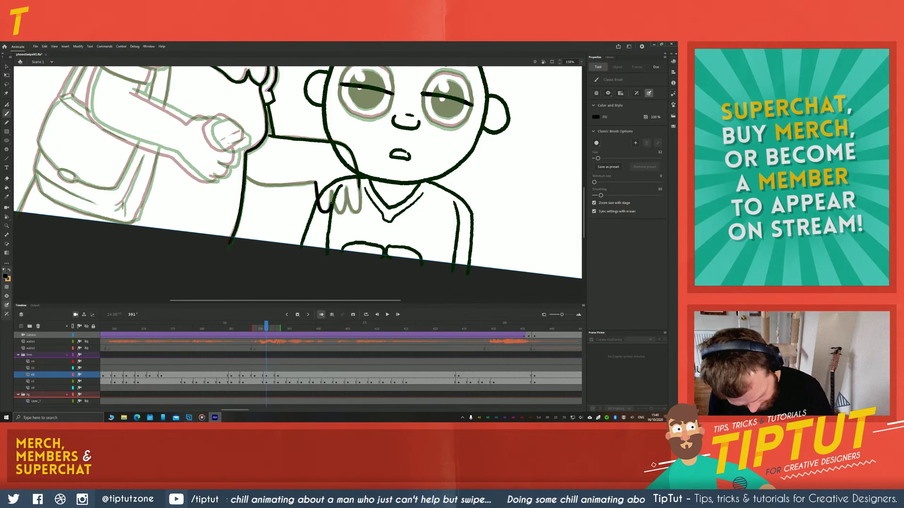
key("ctrl+z")
mouse_move(337, 212)
left_mouse_down()
mouse_move(348, 192)
mouse_move(360, 198)
mouse_move(360, 184)
left_mouse_up()
key("ctrl+z")
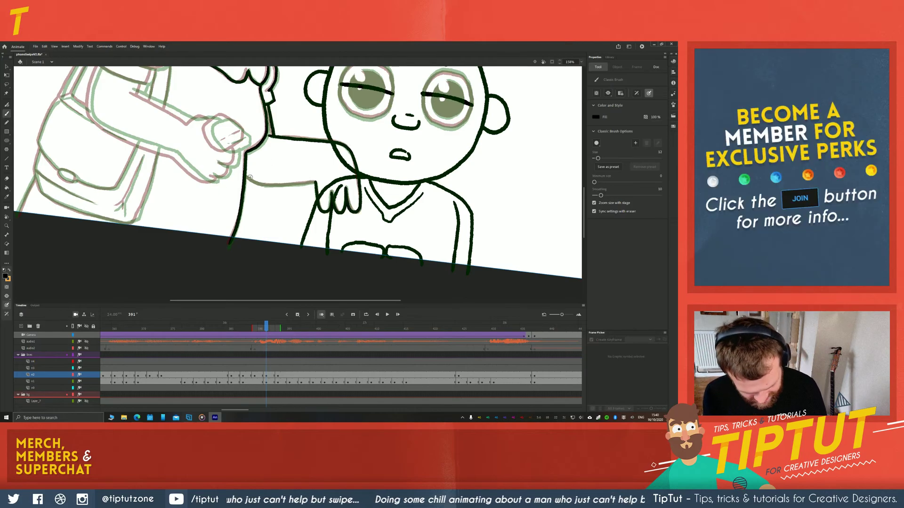
Ink the underside of the adult's far arm from the belly line to the hand
left_click_drag(255, 182, 316, 180)
key("ctrl+z")
left_click_drag(253, 183, 317, 182)
Ink the hem of the adult's near sleeve and its inner edge up to the collar
key("space")
mouse_move(195, 191)
left_mouse_down()
mouse_move(264, 233)
mouse_move(185, 228)
mouse_move(172, 198)
left_mouse_up()
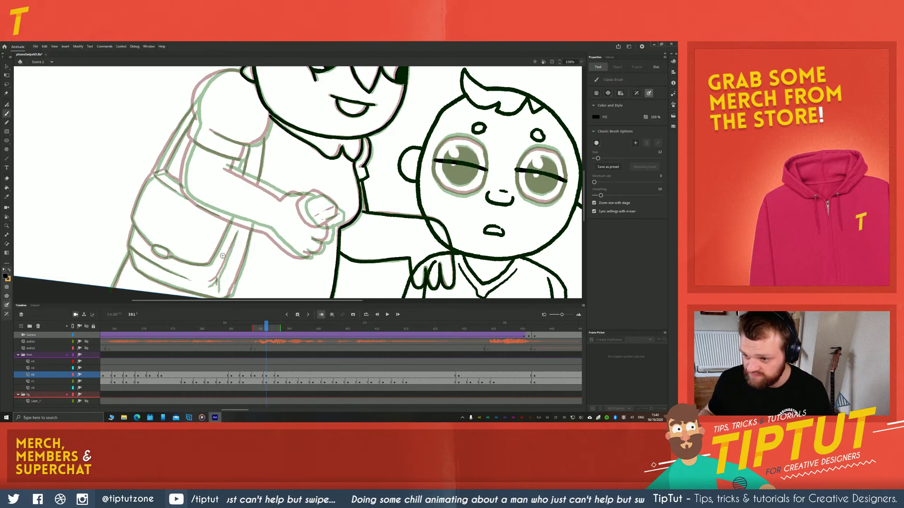
left_click_drag(115, 219, 237, 191)
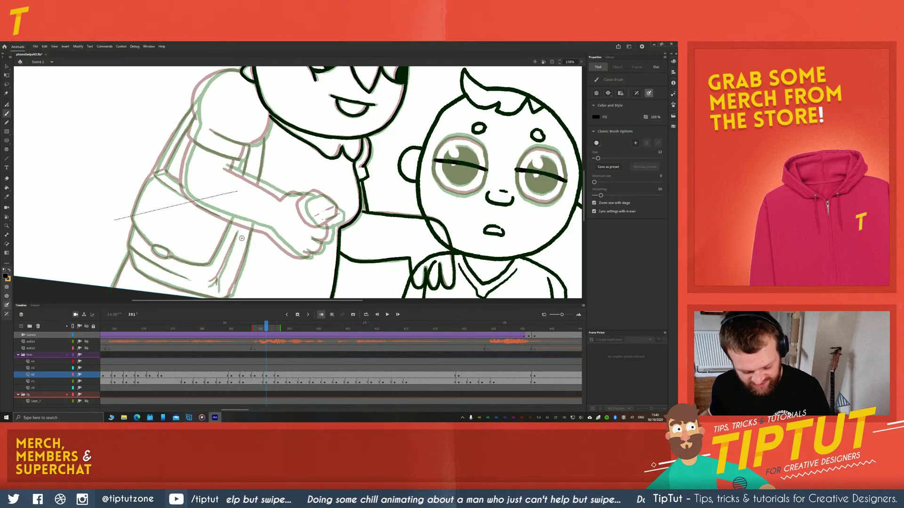
key("space")
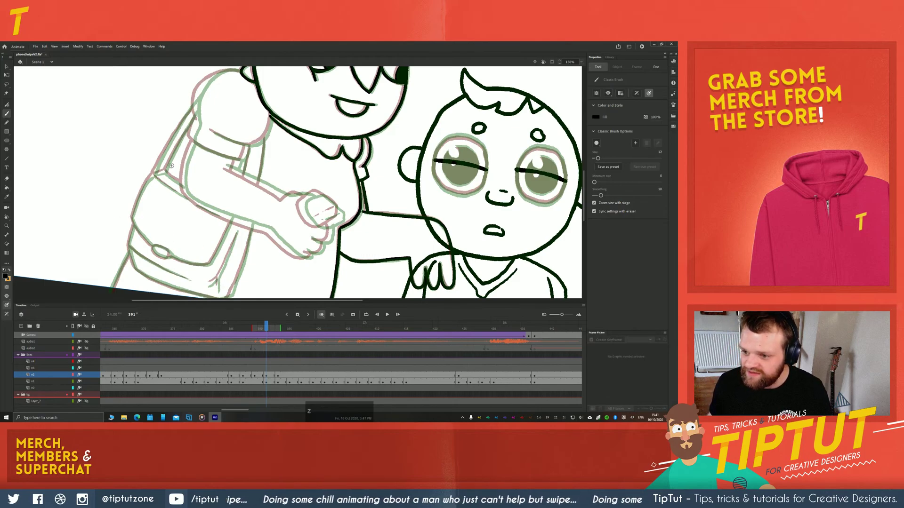
mouse_move(183, 239)
left_mouse_down()
mouse_move(193, 170)
mouse_move(201, 203)
mouse_move(215, 191)
mouse_move(195, 241)
mouse_move(185, 210)
mouse_move(204, 246)
mouse_move(227, 209)
left_mouse_up()
key("space")
key("shift+space")
left_click_drag(249, 173, 323, 143)
key("space")
mouse_move(224, 211)
left_mouse_down()
mouse_move(223, 188)
mouse_move(277, 190)
left_mouse_up()
key("b")
left_click_drag(302, 162, 278, 187)
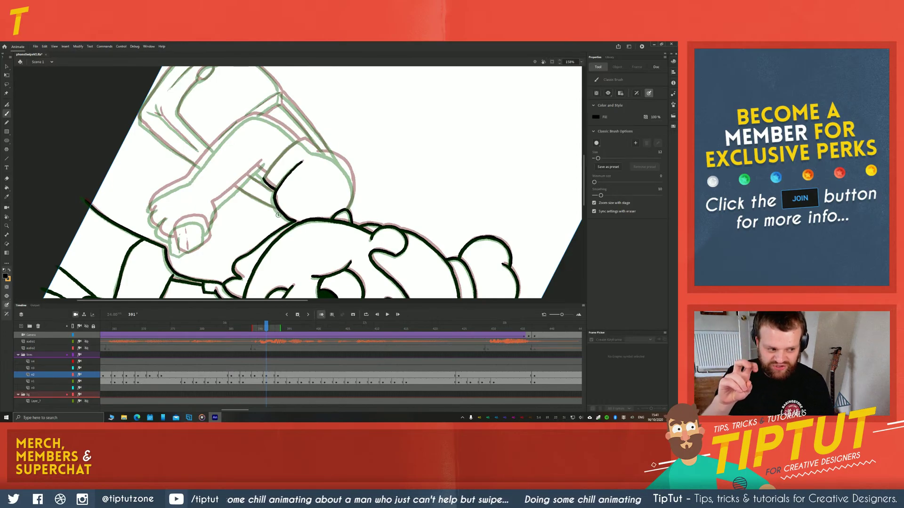
Ink the outer curve of the adult's near shoulder from behind the head down to the sleeve cuff
key("r")
left_click_drag(243, 109, 268, 229)
key("b")
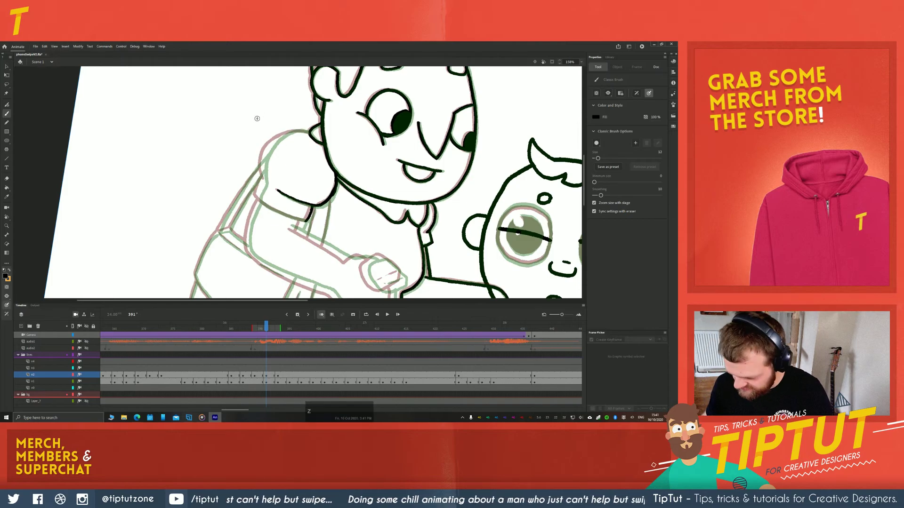
key("shift+h")
left_click_drag(234, 127, 233, 205)
mouse_move(232, 188)
left_mouse_down()
mouse_move(278, 163)
mouse_move(285, 194)
mouse_move(331, 217)
left_mouse_up()
key("b")
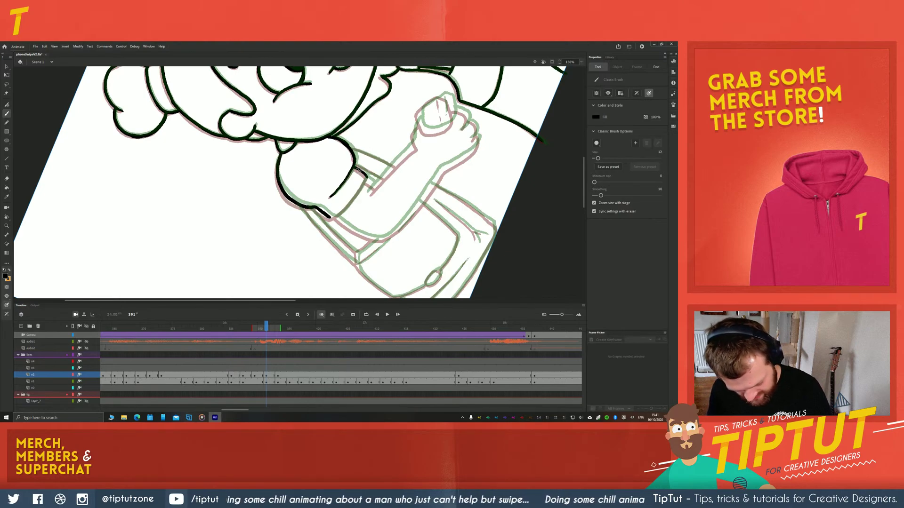
Ink the cuff edge of the adult's near sleeve and the upper edge of the near forearm down to the wrist
left_click_drag(368, 176, 330, 218)
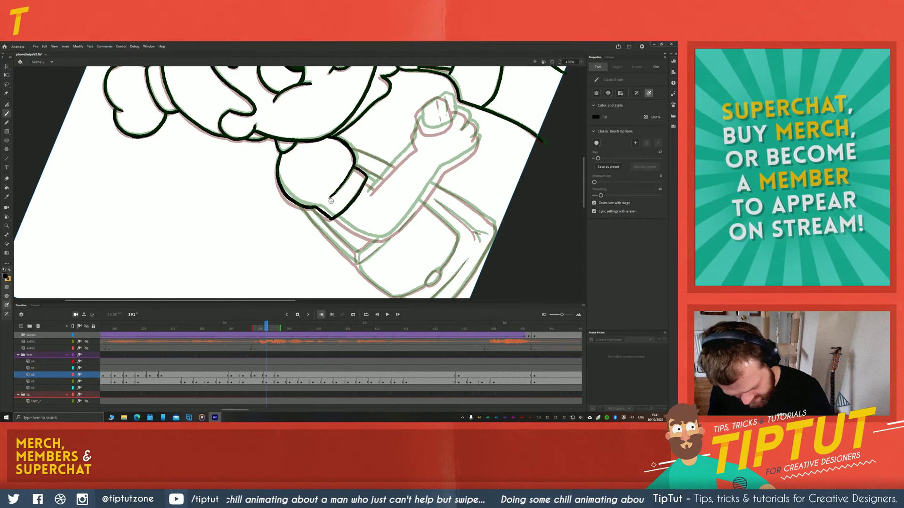
key("r")
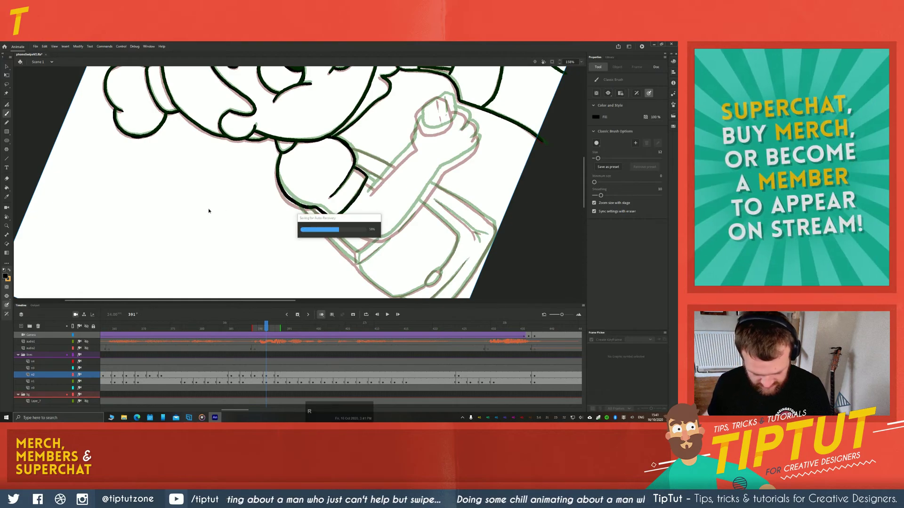
mouse_move(201, 221)
left_mouse_down()
mouse_move(197, 200)
mouse_move(202, 165)
left_mouse_up()
key("ctrl+z")
key("r")
left_click_drag(190, 213, 208, 147)
key("space")
mouse_move(166, 175)
left_mouse_down()
mouse_move(152, 159)
mouse_move(166, 210)
mouse_move(212, 117)
mouse_move(247, 159)
mouse_move(232, 180)
mouse_move(225, 154)
left_mouse_up()
key("b")
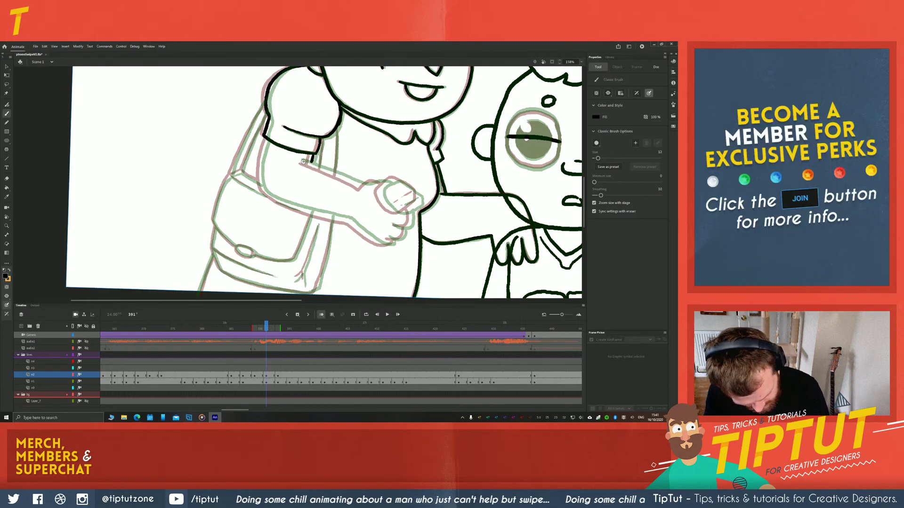
left_click_drag(305, 162, 360, 186)
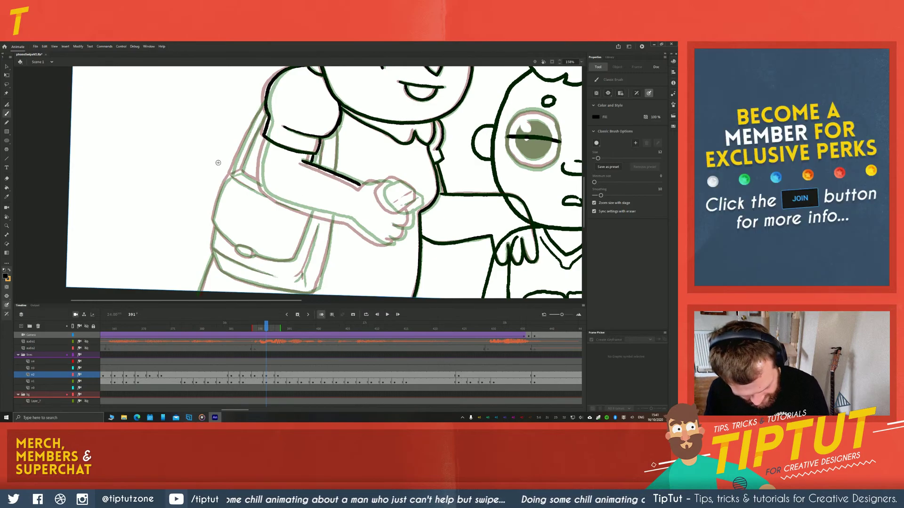
Ink the outer edge and underside of the adult's near arm from the sleeve cuff around the elbow to the hand
mouse_move(267, 141)
left_mouse_down()
mouse_move(260, 176)
mouse_move(273, 200)
mouse_move(336, 215)
left_mouse_up()
key("ctrl+z")
key("shift+h")
mouse_move(193, 224)
left_mouse_down()
mouse_move(227, 204)
mouse_move(188, 160)
mouse_move(229, 136)
mouse_move(283, 200)
mouse_move(309, 247)
left_mouse_up()
key("space")
key("b")
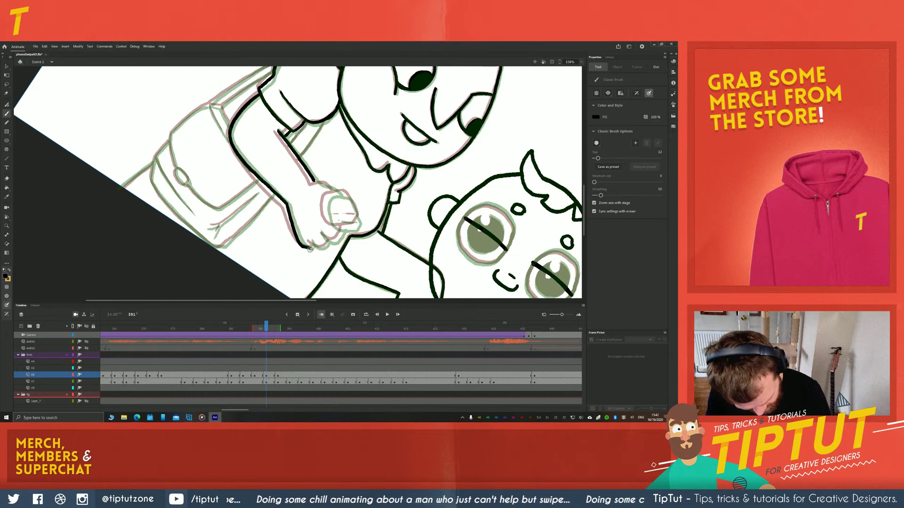
Ink the curled fingers and thumb of the adult's near hand, plus the rounded object it holds with its short dash marks
key("ctrl+z")
mouse_move(286, 202)
left_mouse_down()
mouse_move(298, 240)
mouse_move(313, 249)
left_mouse_up()
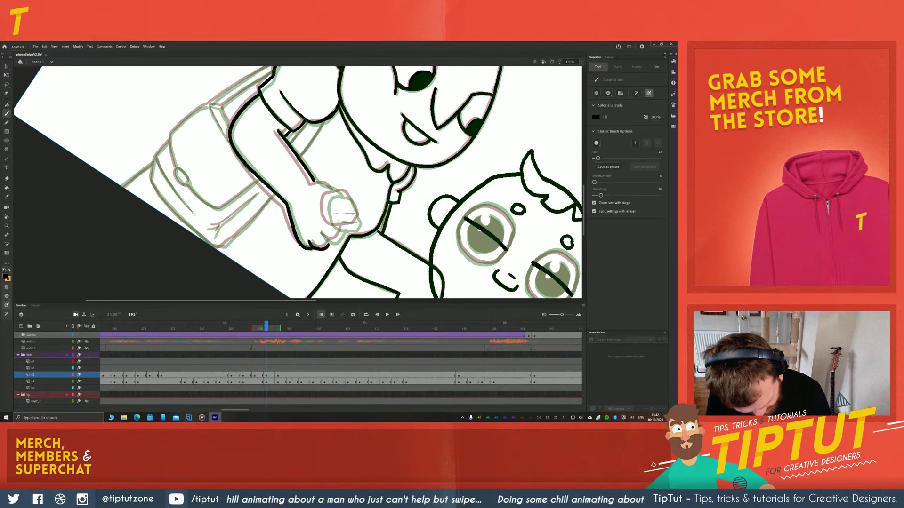
key("ctrl+z")
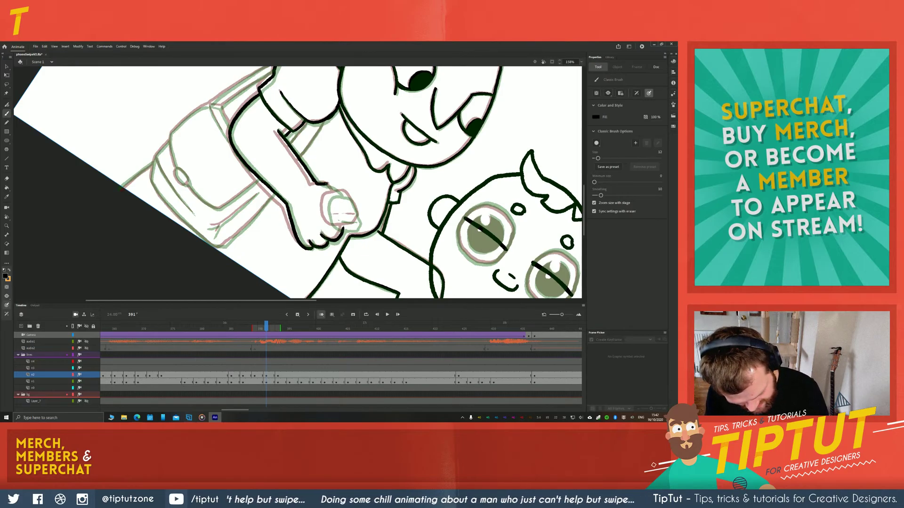
mouse_move(349, 194)
left_mouse_down()
mouse_move(334, 194)
mouse_move(327, 210)
mouse_move(335, 225)
mouse_move(354, 228)
mouse_move(347, 197)
left_mouse_up()
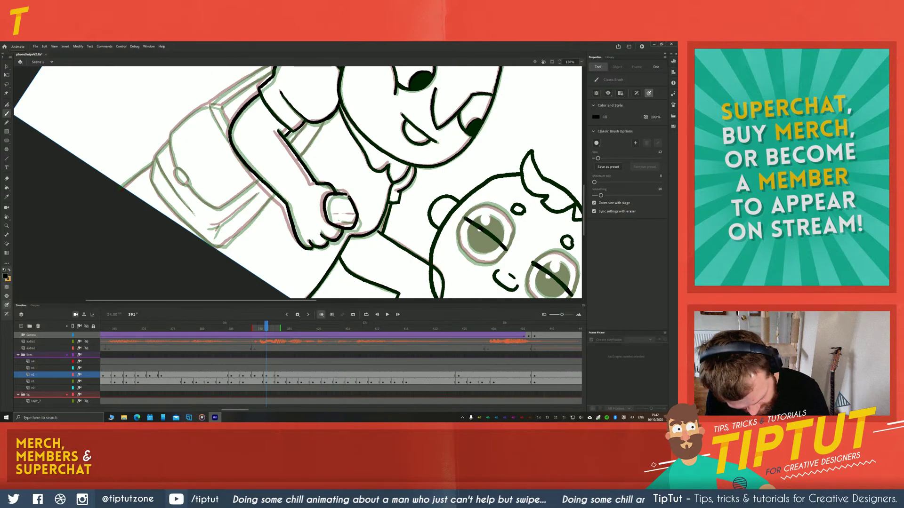
key("z")
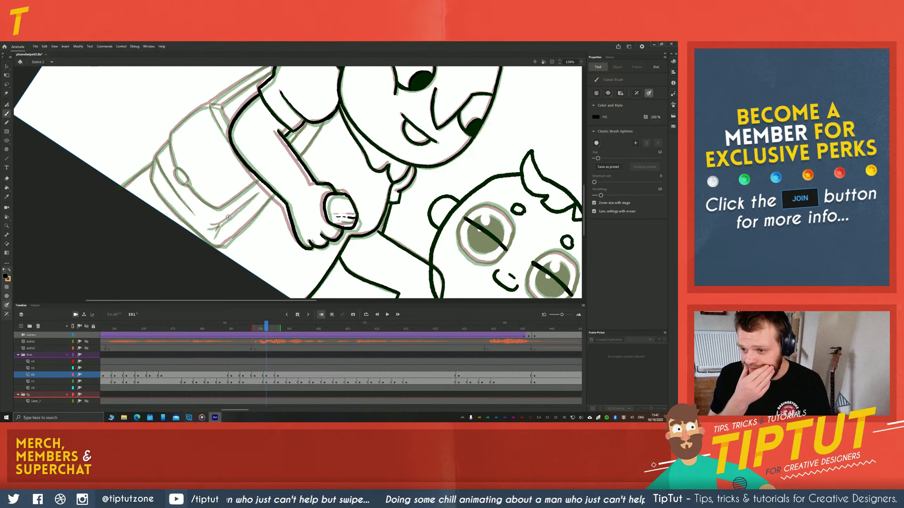
Ink the section of bag strap visible between the adult's near sleeve and forearm
left_click(581, 62)
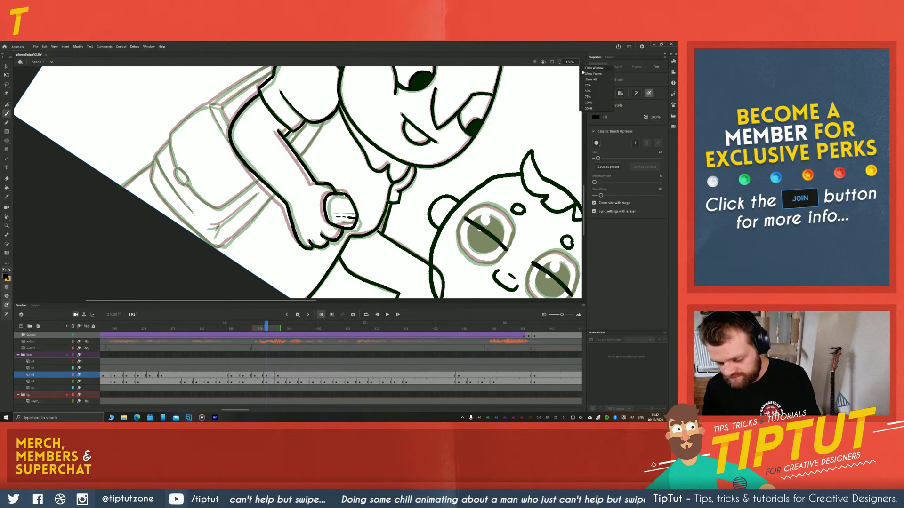
left_click(583, 69)
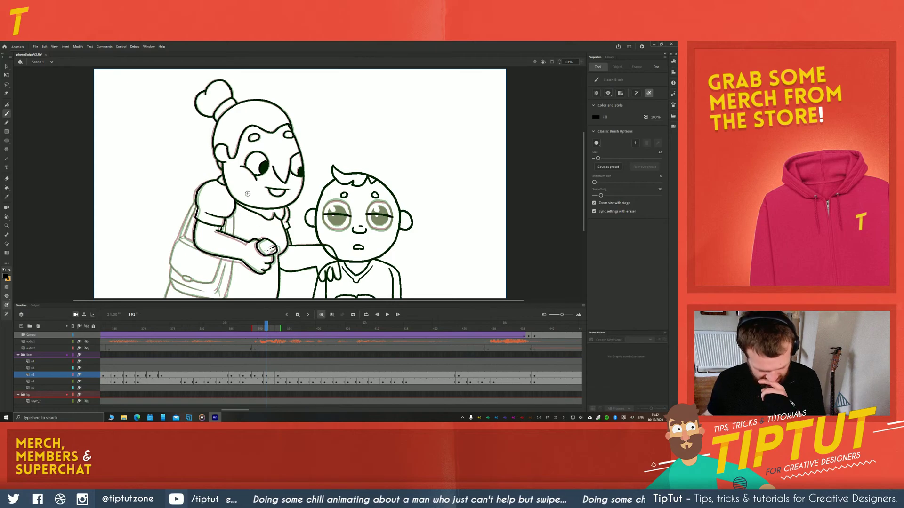
scroll(287, 230, "up", 1)
left_click_drag(287, 230, 385, 164)
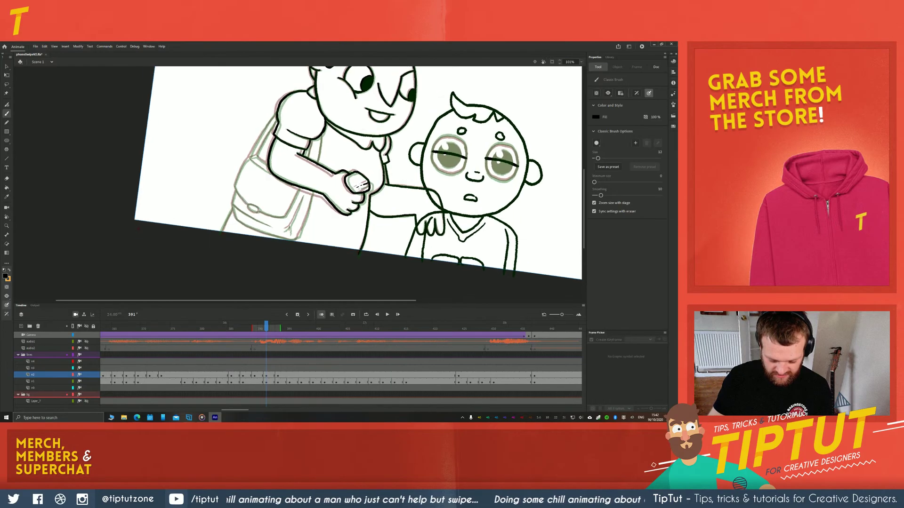
left_click(580, 61)
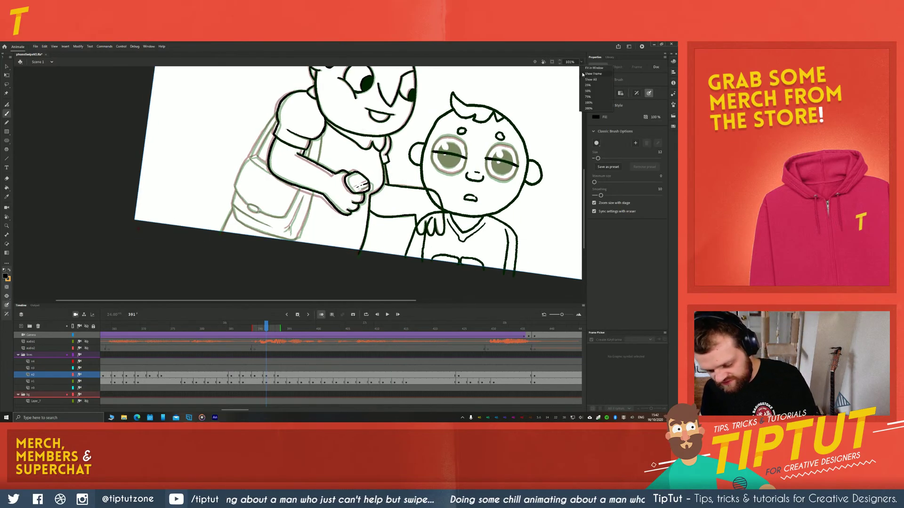
left_click(594, 69)
scroll(300, 237, "up", 2)
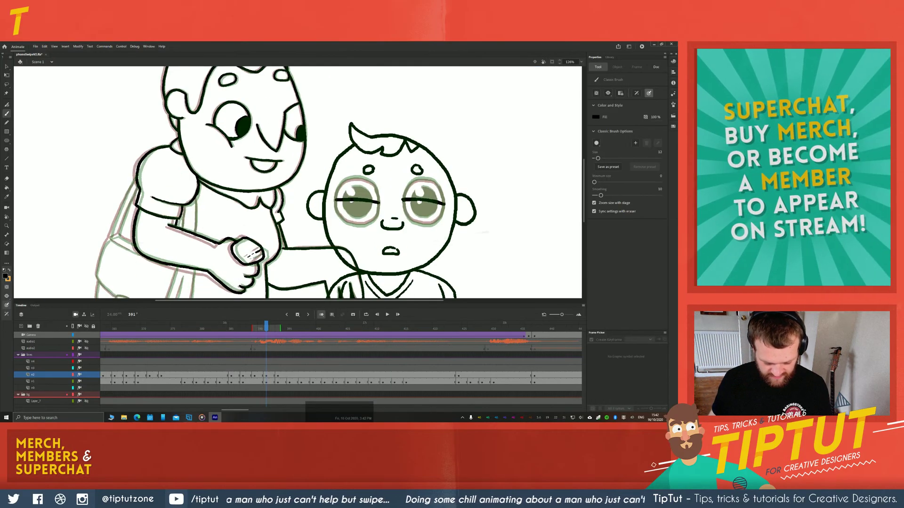
left_click_drag(191, 202, 376, 128)
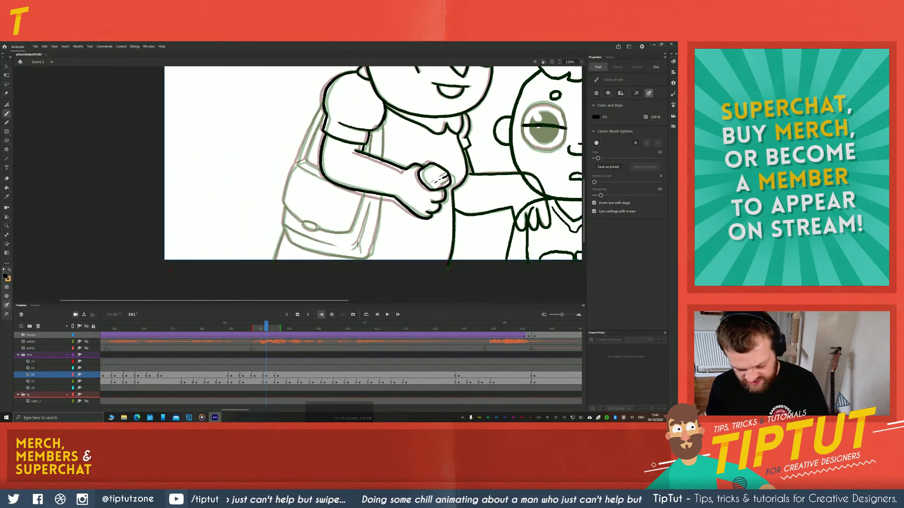
key("b")
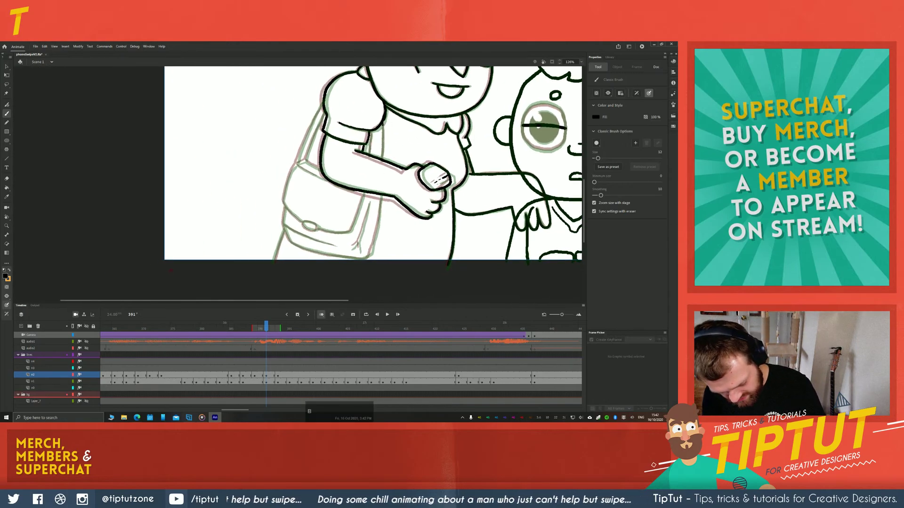
left_click_drag(382, 150, 370, 153)
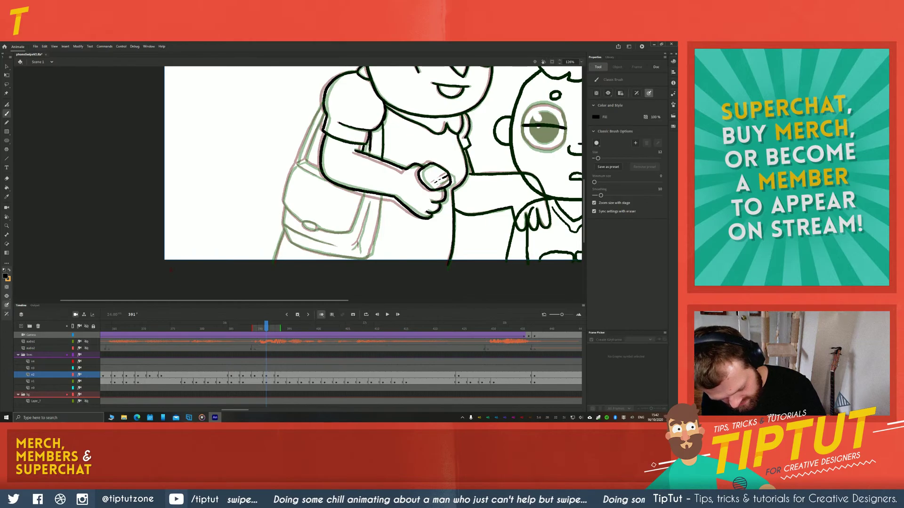
Ink the shoulder bag's outer side edges, its front flap and the oval clasp
left_click_drag(285, 192, 290, 159)
left_click_drag(387, 162, 373, 225)
mouse_move(301, 132)
left_mouse_down()
mouse_move(289, 169)
mouse_move(308, 191)
left_mouse_up()
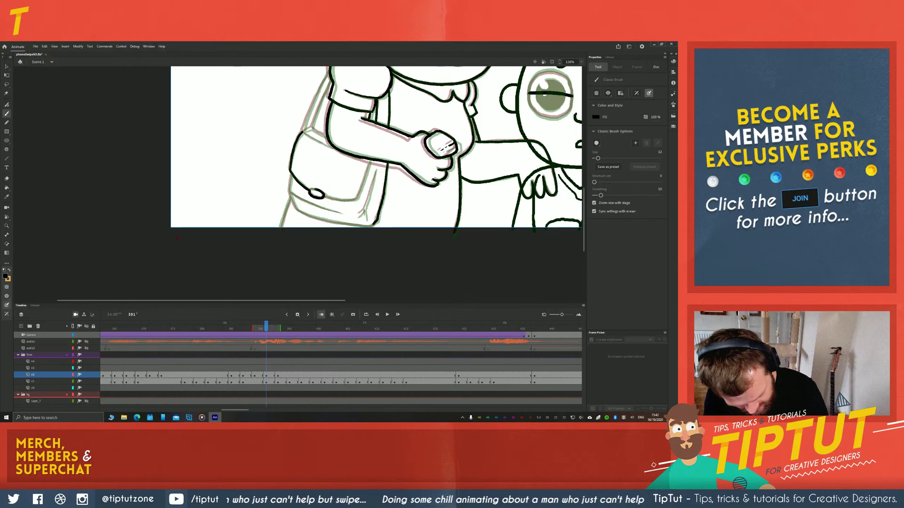
left_click_drag(336, 199, 357, 200)
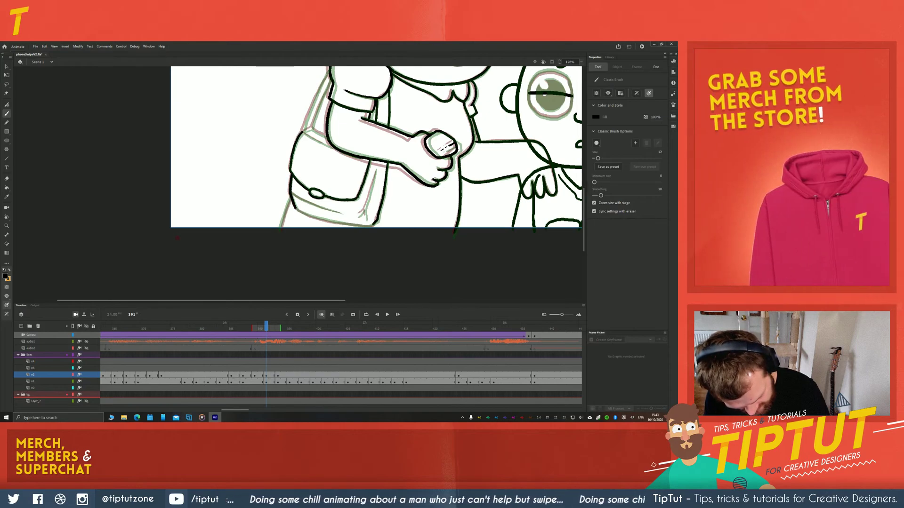
Ink the bottom edge of the bag's body and the fold line down its side panel
left_click_drag(294, 208, 372, 226)
key("ctrl+z")
left_click_drag(376, 171, 364, 216)
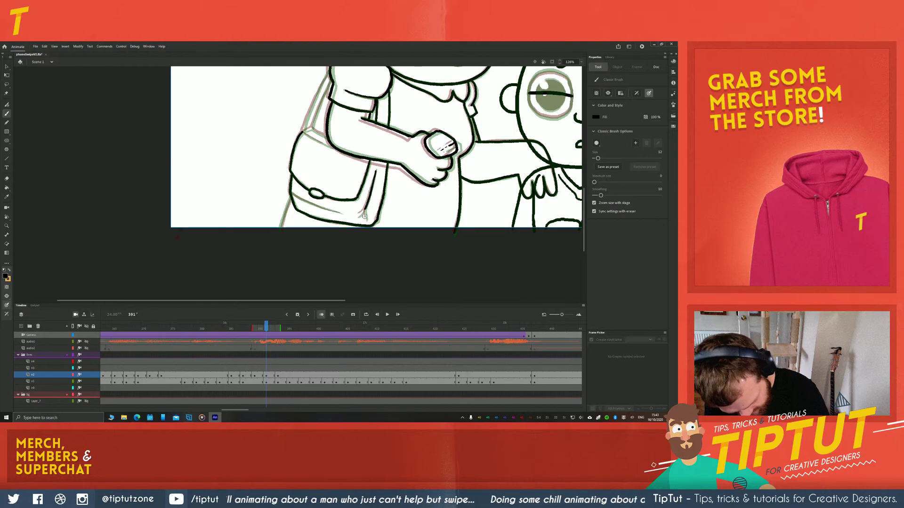
Ink the bag's top corner and the strap running behind the adult's arm up to the shoulder
key("space")
left_click_drag(277, 135, 278, 153)
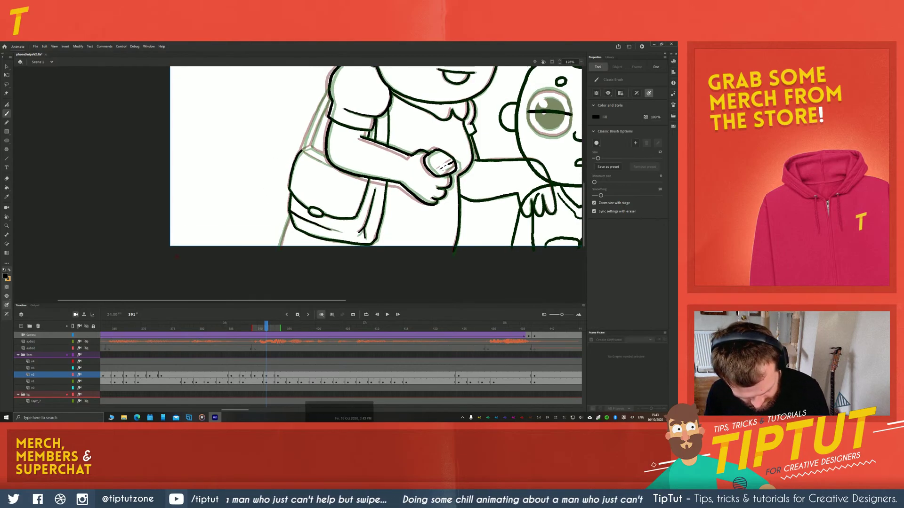
key("space")
left_click_drag(307, 161, 308, 177)
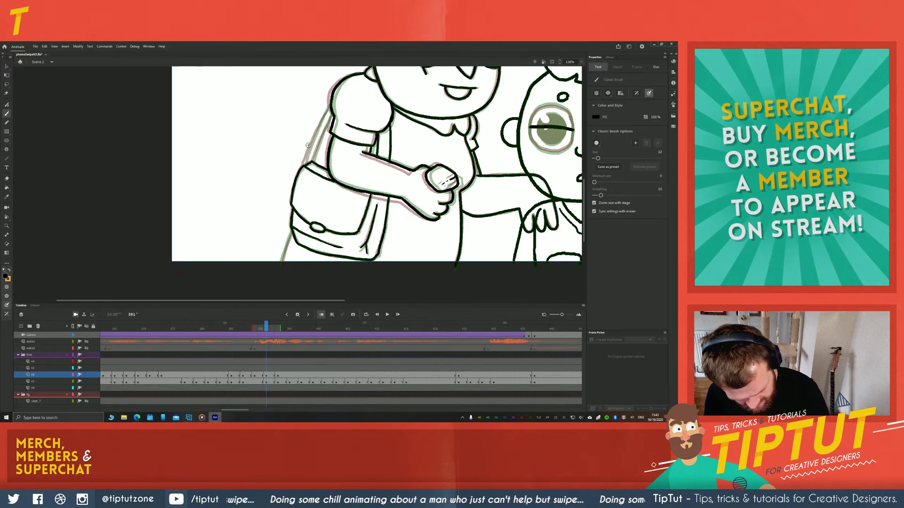
left_click_drag(331, 105, 304, 163)
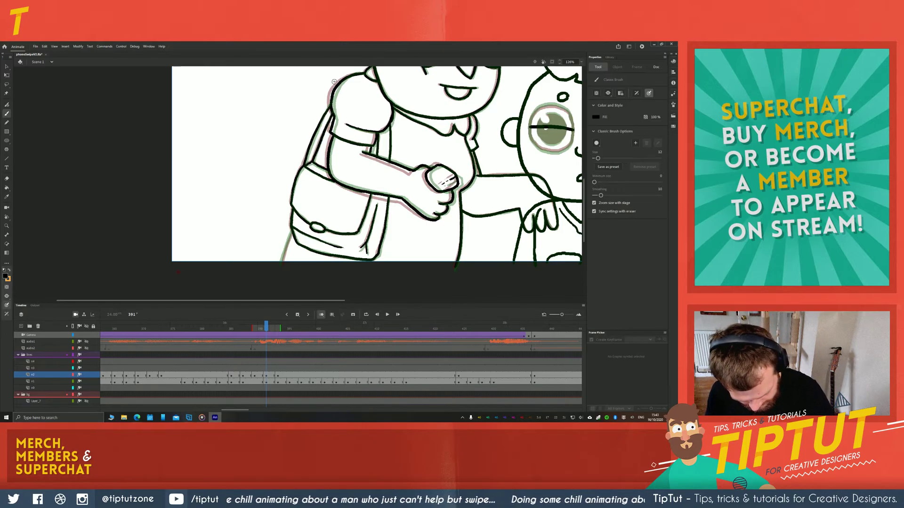
Examine the inked adult from head to bag on frame 391 for missing or stray lines
key("space")
mouse_move(236, 224)
left_mouse_down()
mouse_move(234, 238)
mouse_move(256, 174)
mouse_move(205, 256)
left_mouse_up()
mouse_move(225, 201)
left_mouse_down()
mouse_move(186, 248)
mouse_move(157, 255)
left_mouse_up()
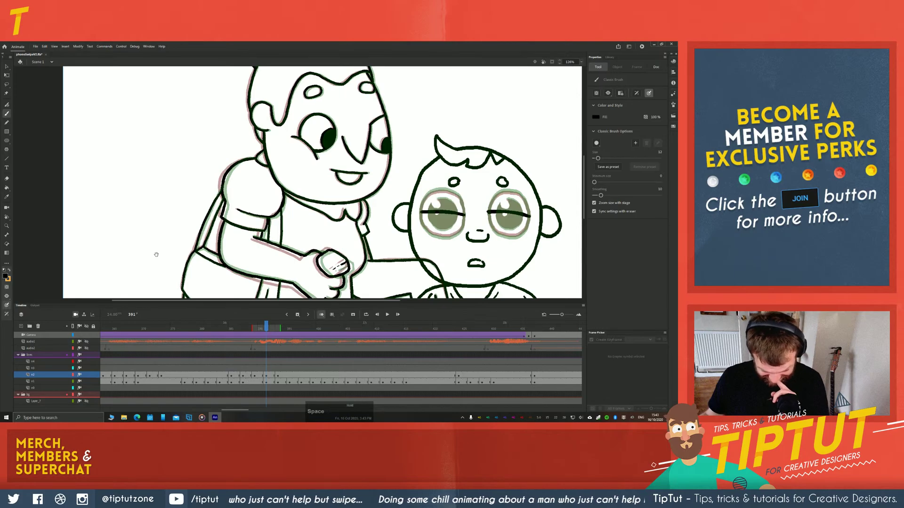
mouse_move(180, 127)
left_mouse_down()
mouse_move(174, 202)
mouse_move(161, 213)
left_mouse_up()
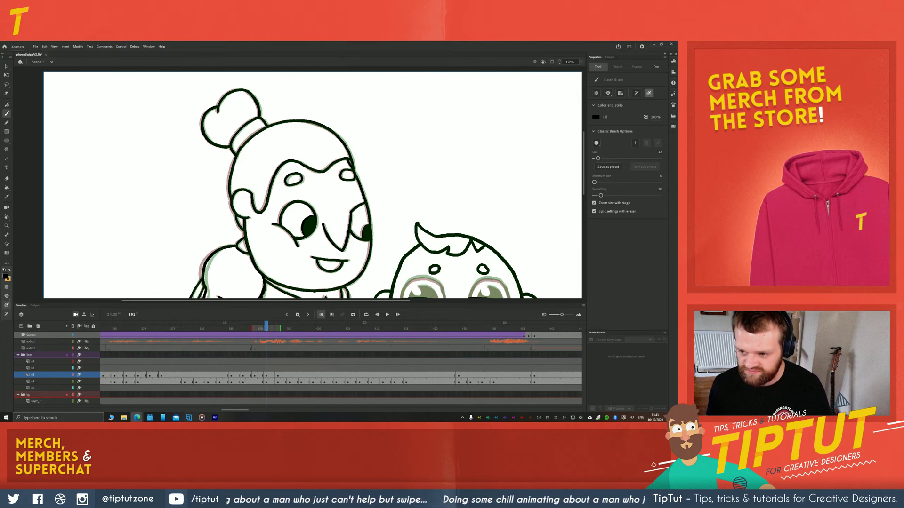
left_click_drag(153, 192, 177, 189)
key("ctrl+z")
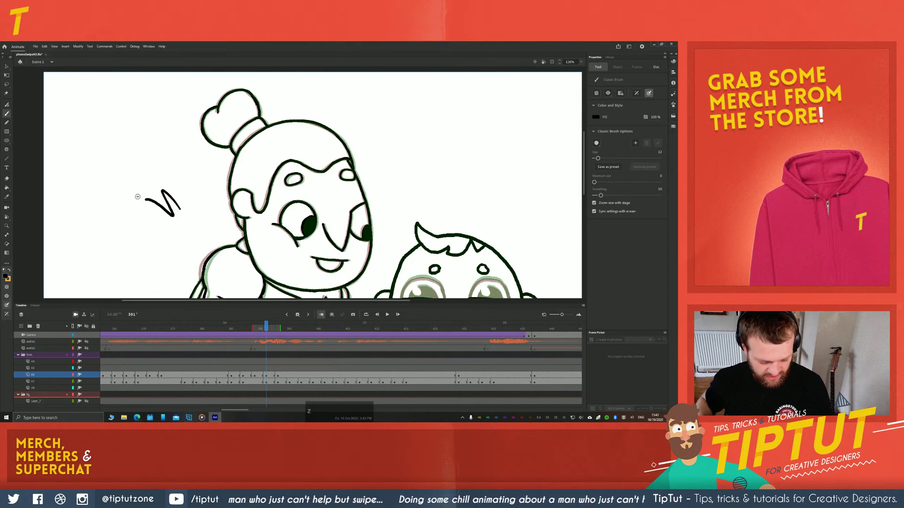
key("space")
left_click_drag(171, 254, 183, 193)
mouse_move(178, 236)
left_mouse_down()
mouse_move(185, 183)
mouse_move(181, 235)
left_mouse_up()
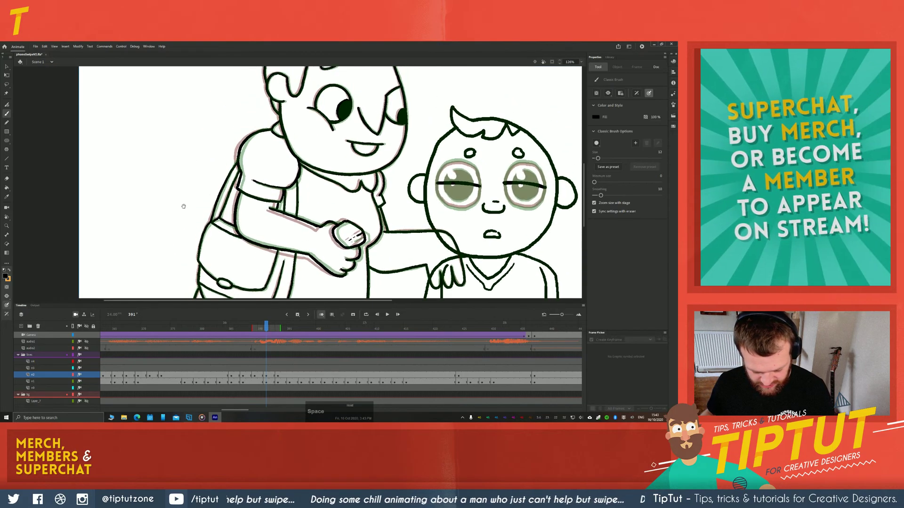
left_click_drag(185, 200, 198, 213)
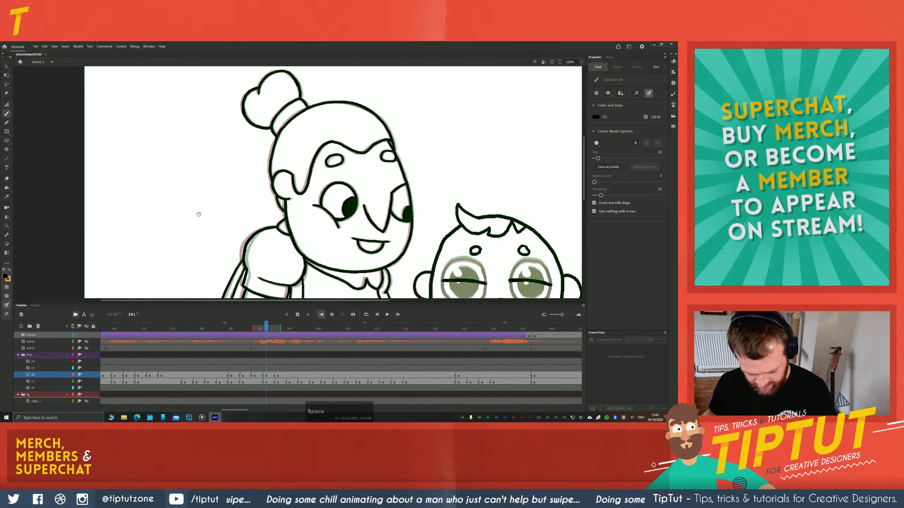
left_click(581, 61)
left_click(575, 75)
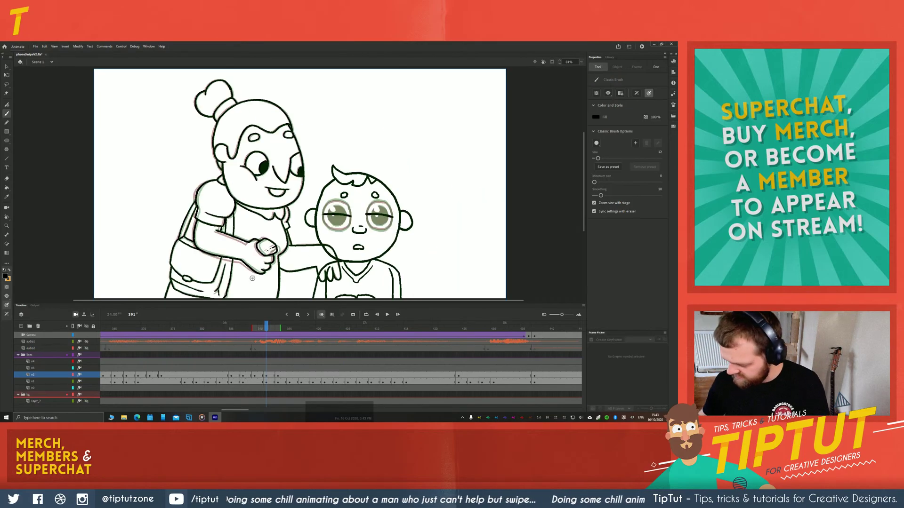
Play back the inked animation repeatedly from just before the adult's movement to check how the new drawings flow
key("comma")
key("comma")
key("comma")
key("comma")
key("comma")
key("comma")
key("comma")
key("comma")
key("Return")
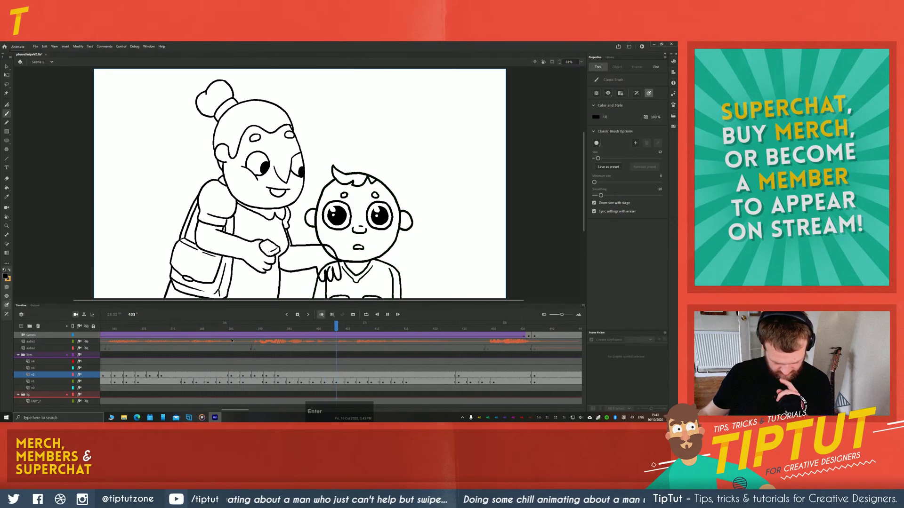
left_click(235, 368)
key("Return")
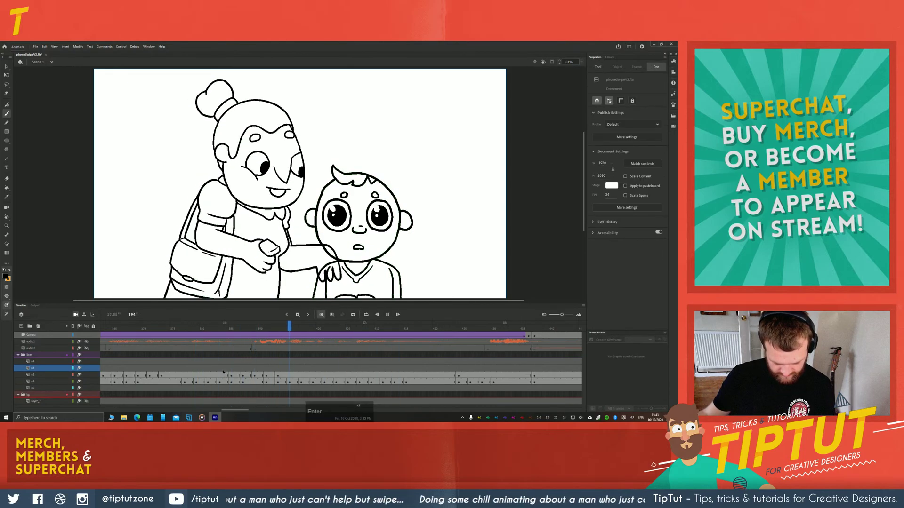
left_click(222, 369)
key("Return")
left_click(221, 369)
key("Return")
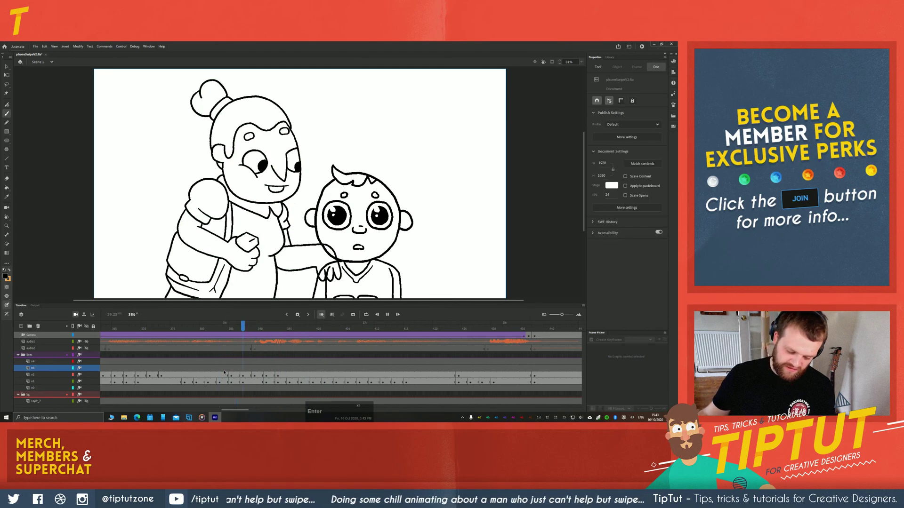
key("Return")
key("Return")
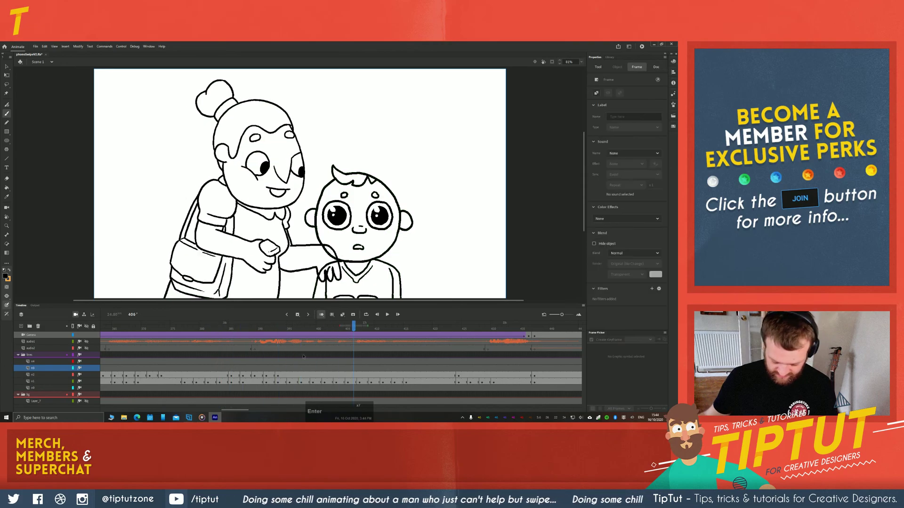
Delete the adult's existing drawing on frame 424, leaving the child's line art in place
left_click(289, 348)
left_click(459, 375)
left_click_drag(228, 409, 227, 409)
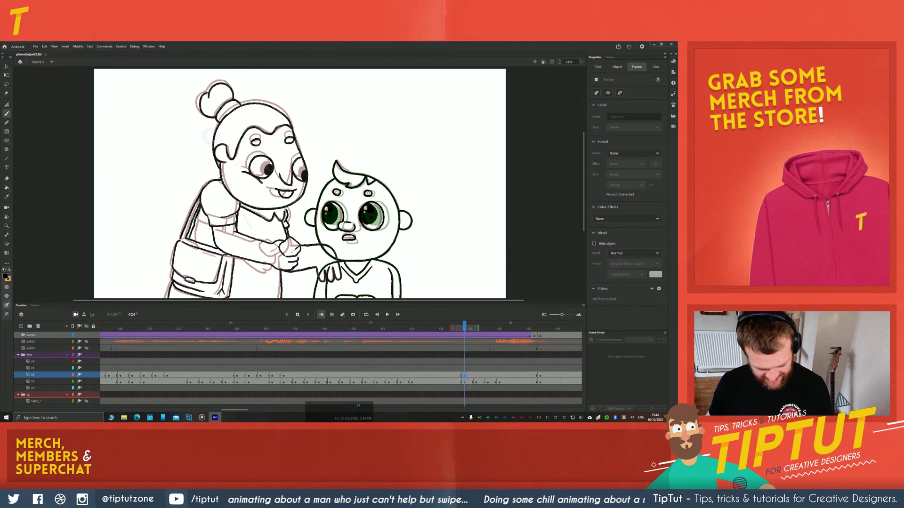
scroll(207, 137, "up", 2)
left_click_drag(205, 137, 218, 168)
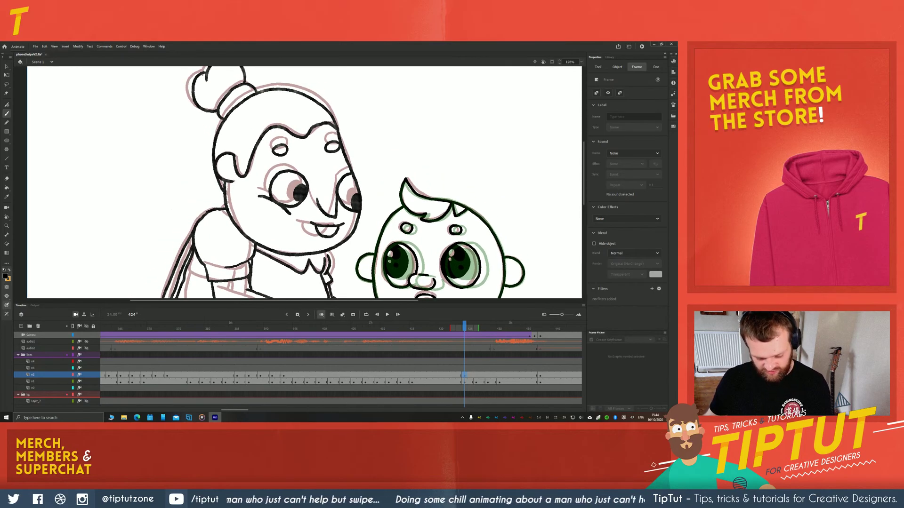
key("space")
left_click_drag(233, 271, 211, 202)
left_click(464, 375)
key("BackSpace")
key("space")
left_click_drag(221, 272, 203, 149)
scroll(232, 238, "down", 3)
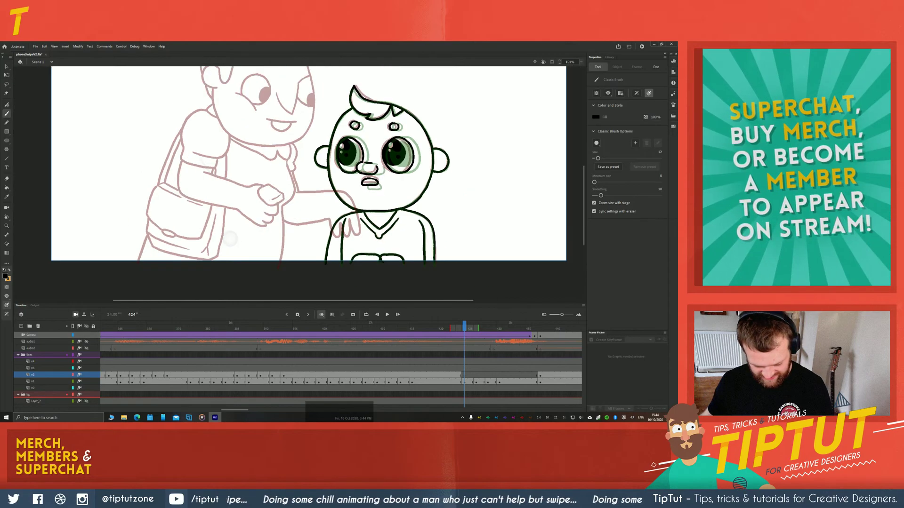
left_click_drag(252, 263, 253, 270)
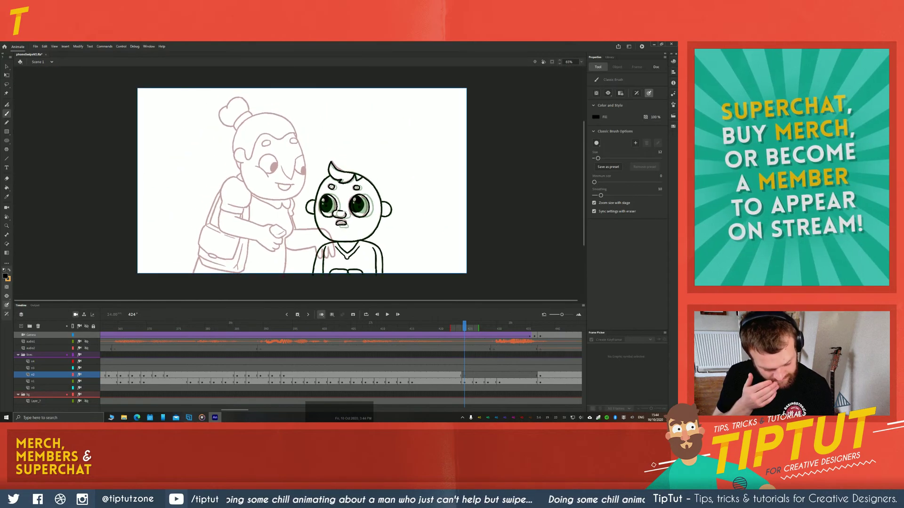
Unmute both audio layers and play back the shot with sound from before the adult's movement
left_click(460, 375)
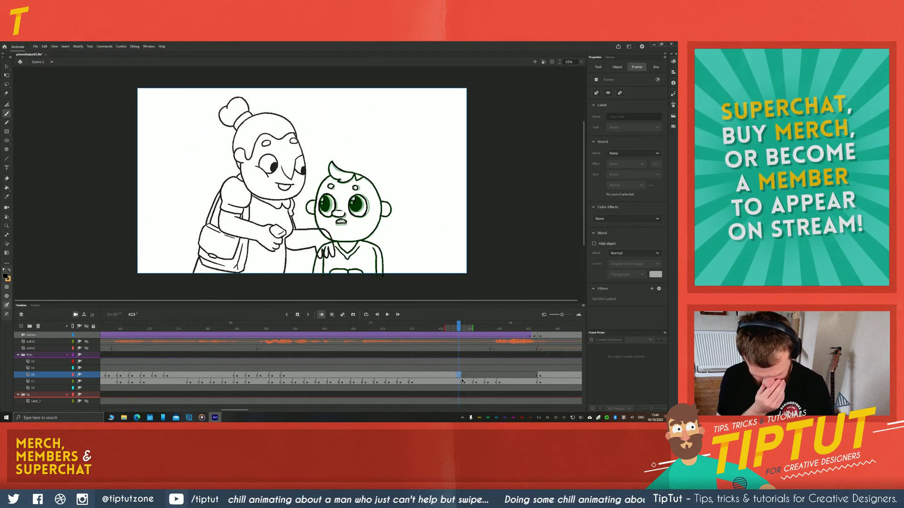
left_click_drag(167, 369, 145, 363)
key("Return")
left_click(86, 348)
left_click(87, 341)
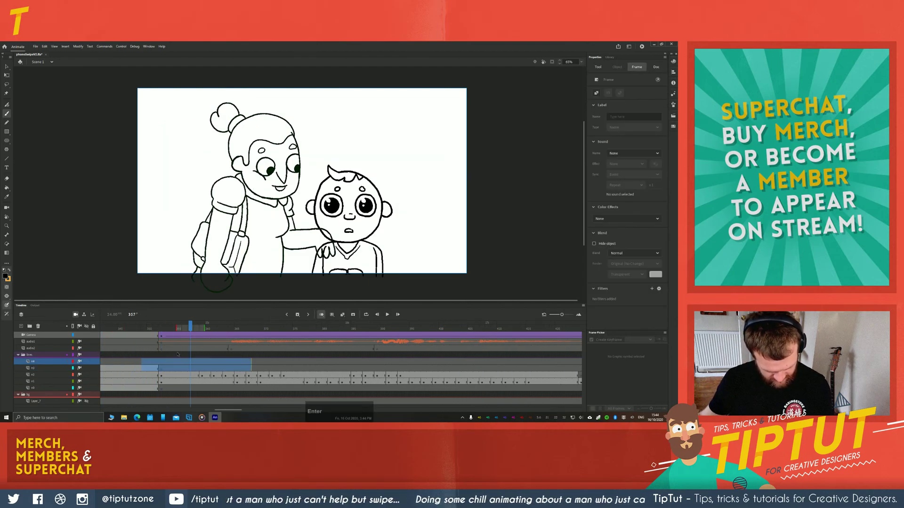
left_click(177, 348)
key("Return")
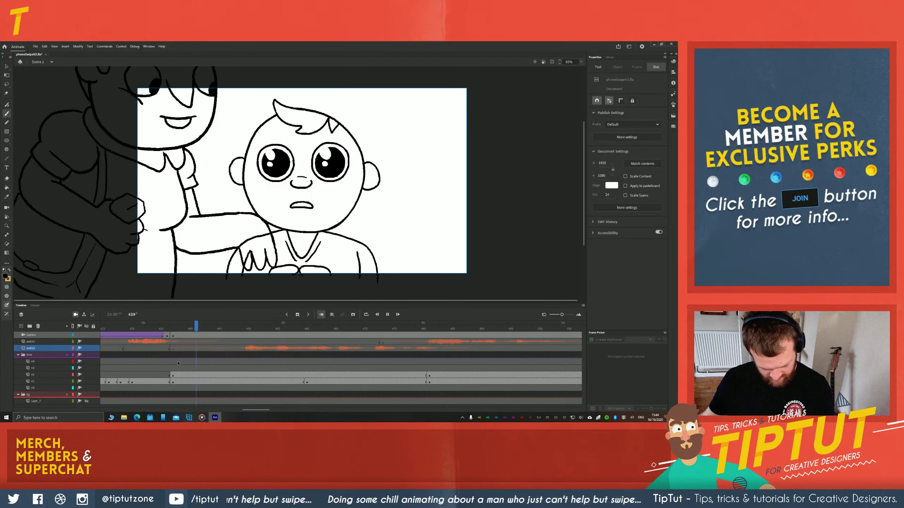
key("Return")
left_click_drag(97, 350, 243, 348)
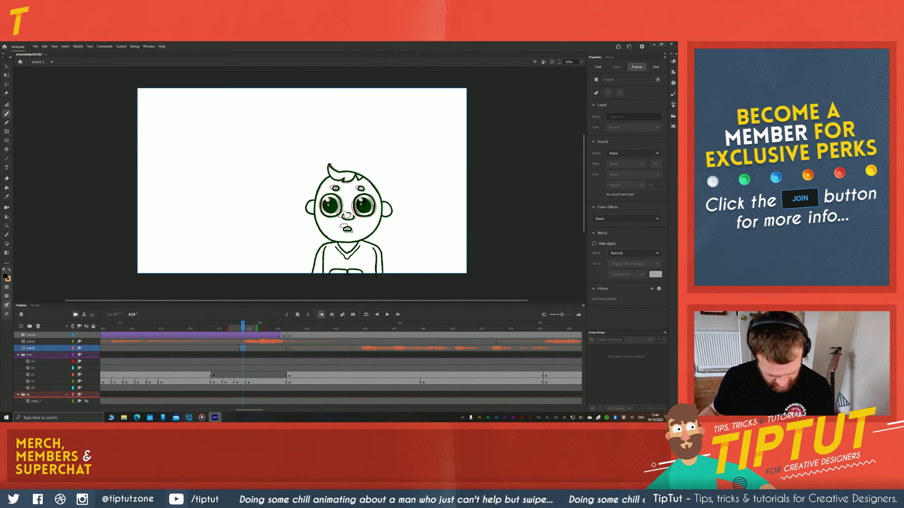
Clear the adult layer's blank keyframe at frame 424 and insert a keyframe that carries over the previous drawing
right_click(213, 375)
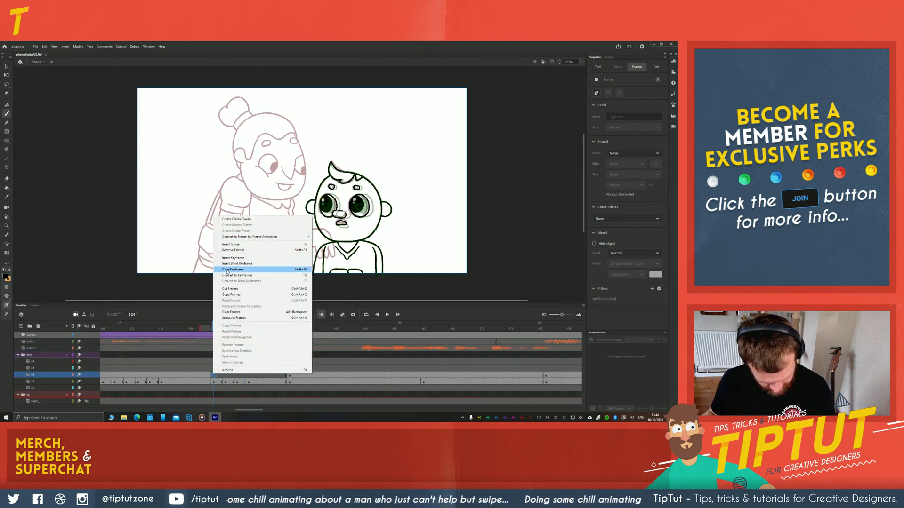
left_click(226, 271)
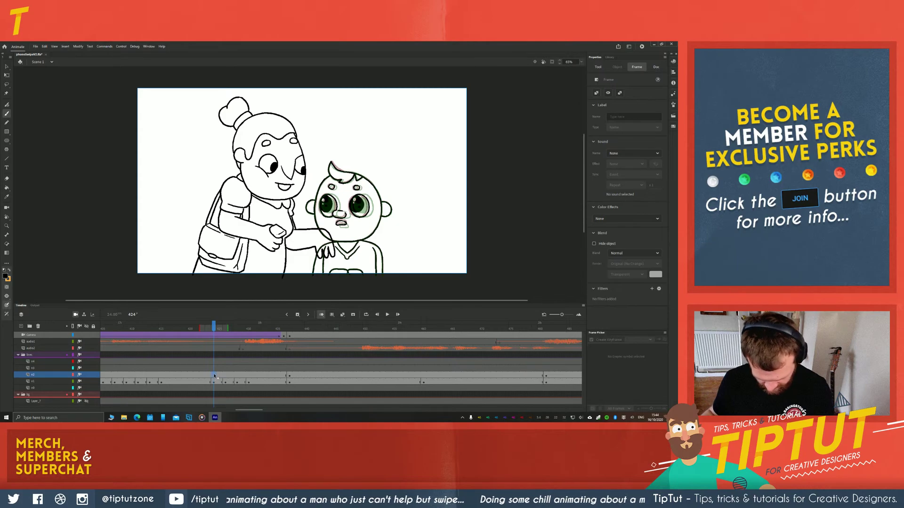
key("F6")
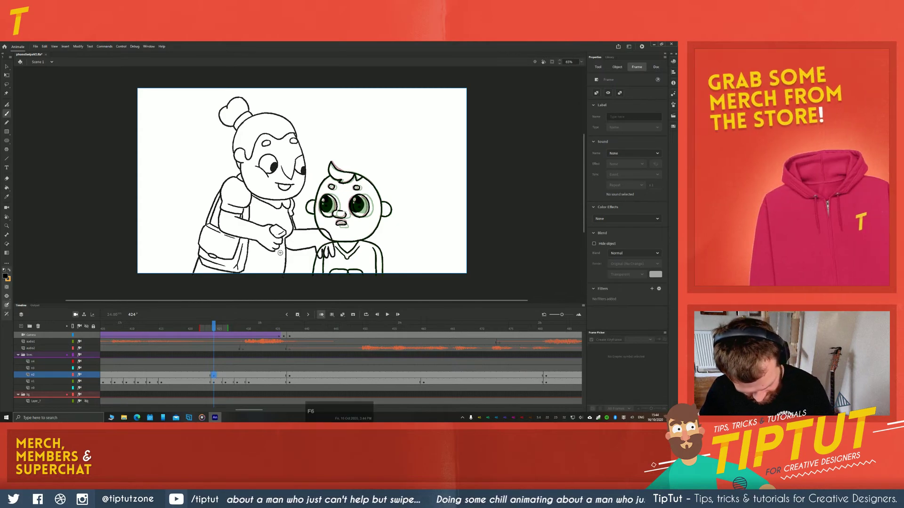
Lasso the adult's near arm and sleeve on frame 424 and delete them, keeping the head, body and bag
key("l")
mouse_move(285, 242)
left_mouse_down()
mouse_move(264, 216)
mouse_move(226, 170)
mouse_move(208, 195)
mouse_move(214, 236)
mouse_move(274, 261)
mouse_move(280, 278)
left_mouse_up()
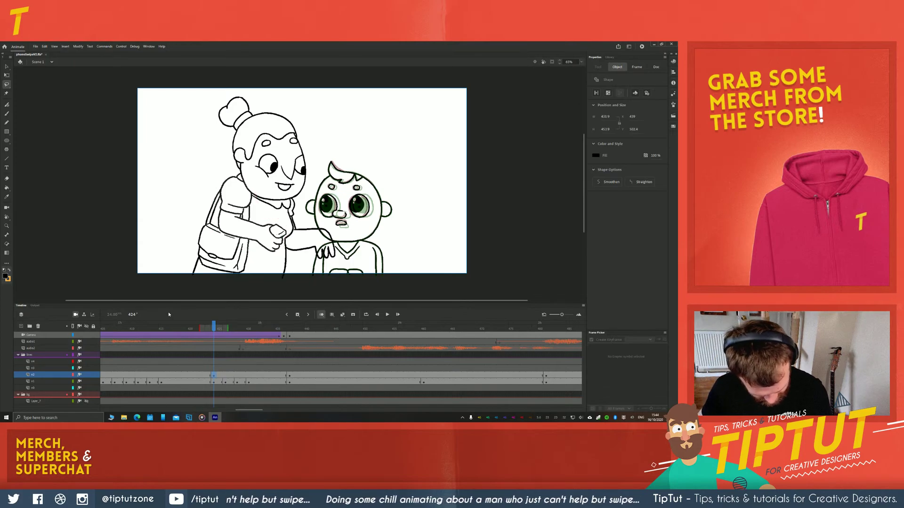
key("Delete")
left_click(212, 376)
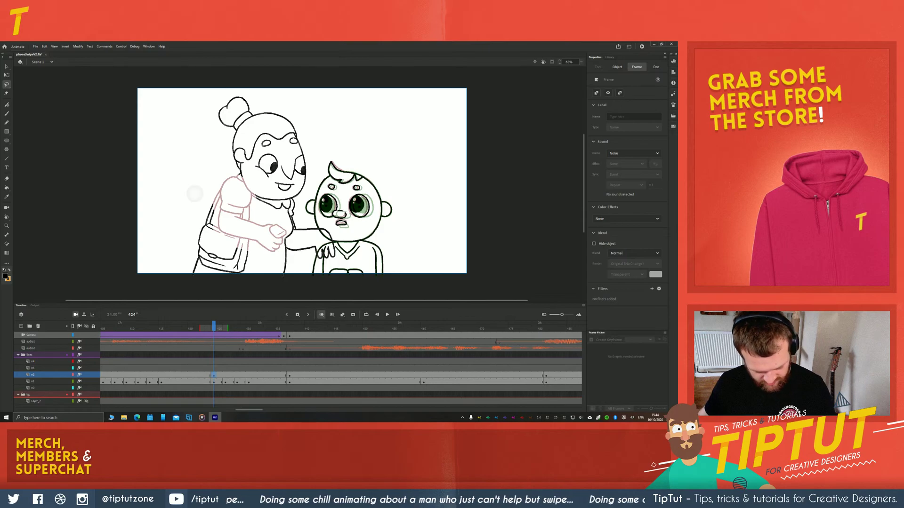
key("ctrl+=")
key("ctrl+=")
left_click_drag(193, 193, 207, 188)
left_click_drag(282, 198, 324, 188)
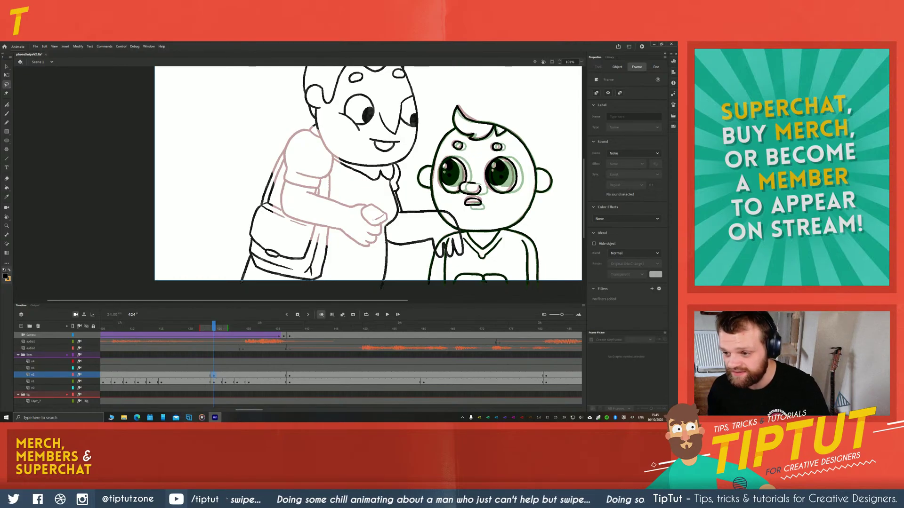
left_click(229, 185)
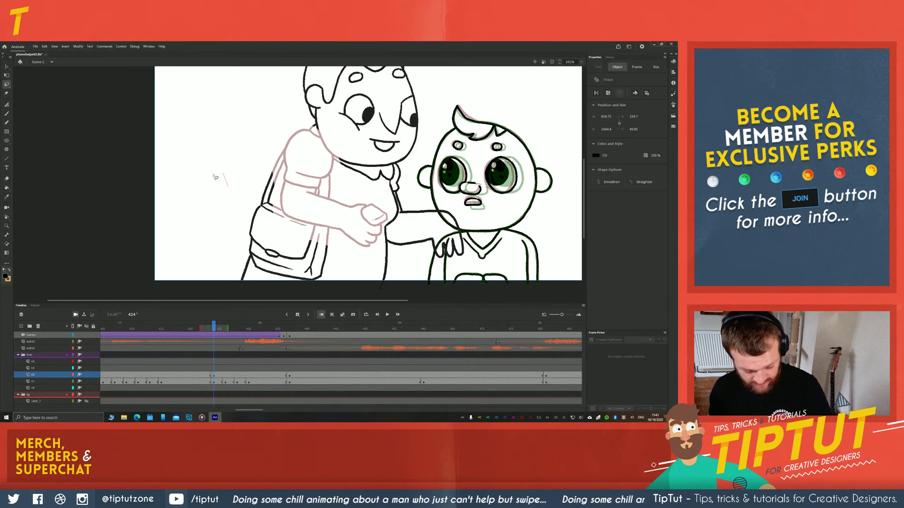
Ink the missing line at the base of the adult's neck on frame 424 with the Classic Brush
key("b")
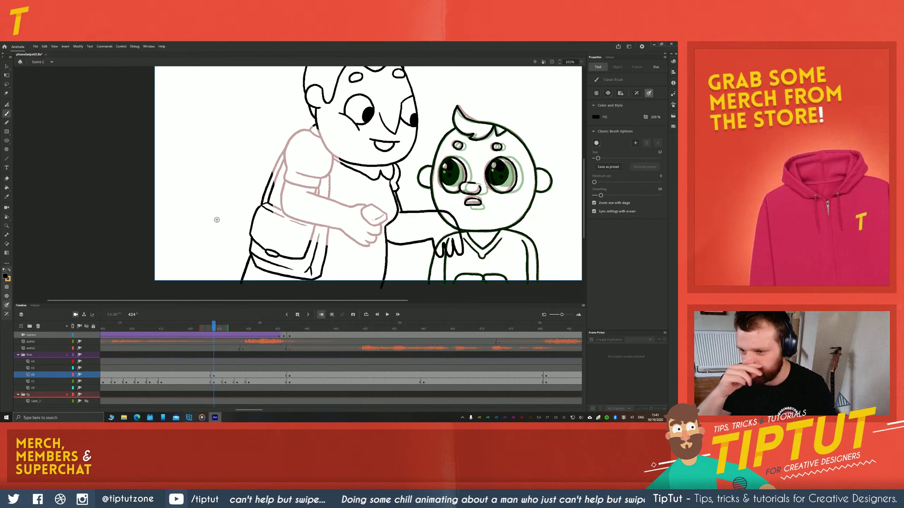
scroll(268, 200, "up", 2)
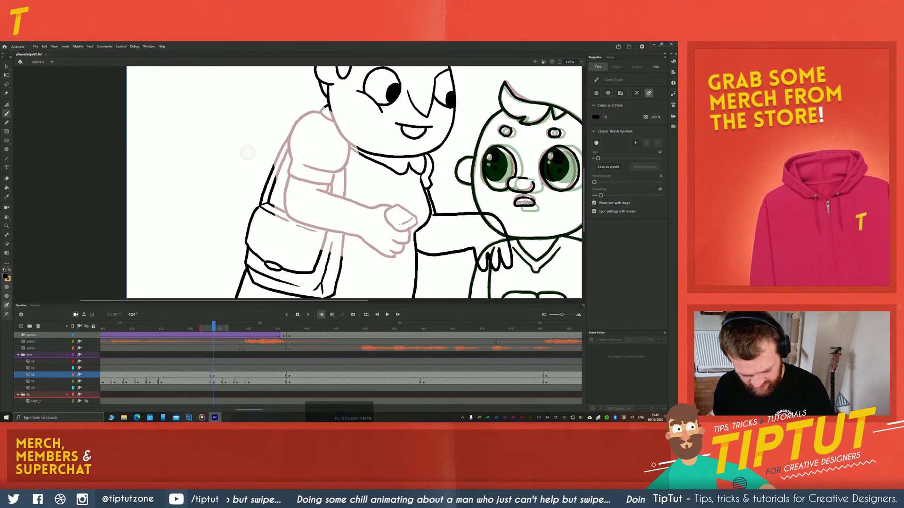
left_click_drag(248, 153, 257, 149)
left_click(225, 189)
key("b")
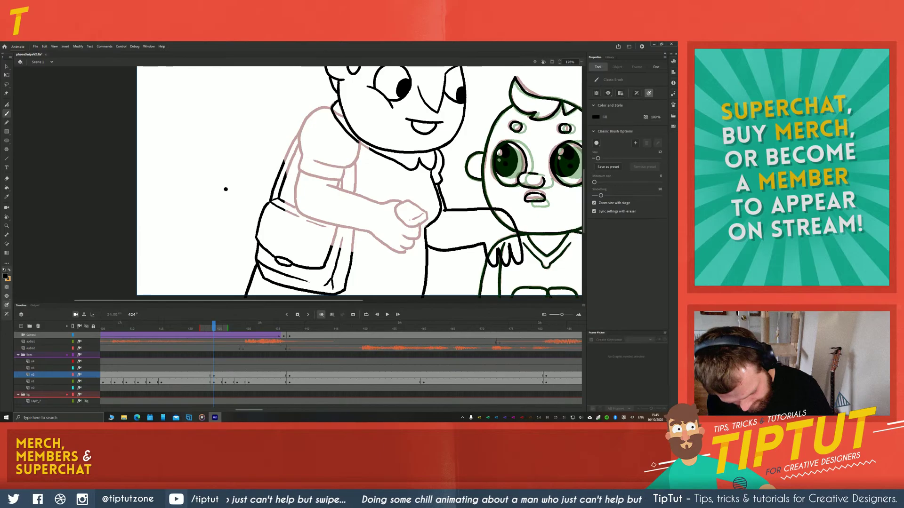
key("ctrl+z")
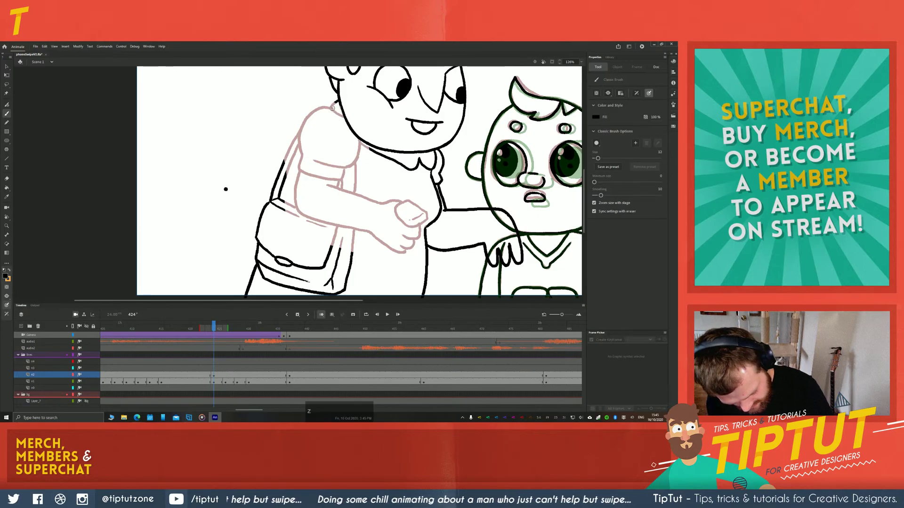
left_click_drag(332, 108, 365, 146)
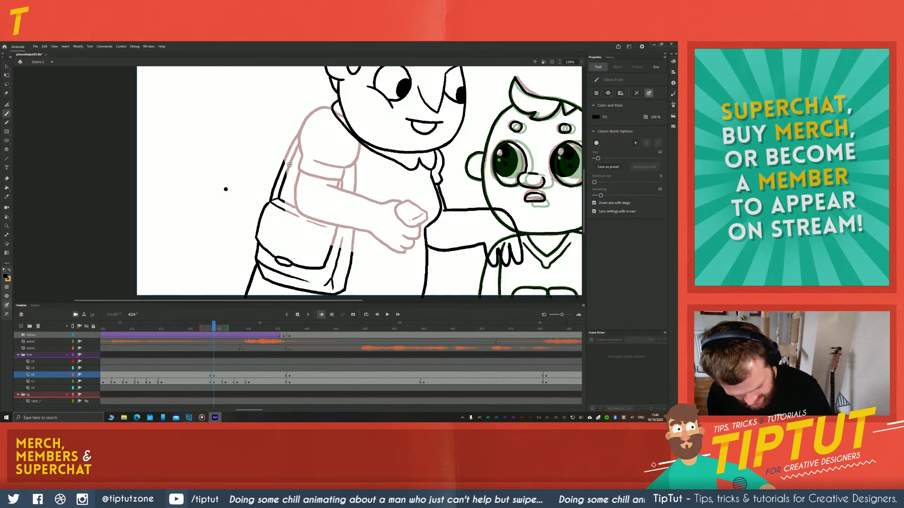
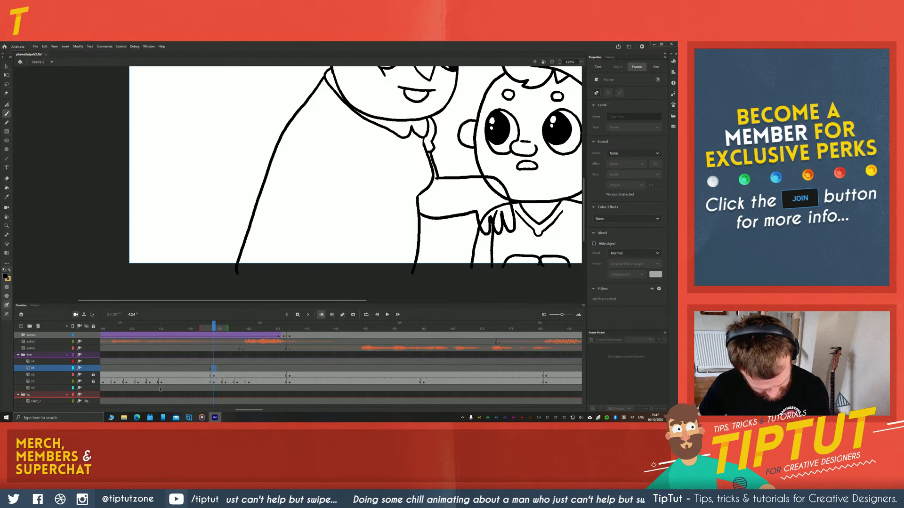
Insert blank keyframes at frames 423 and 424 on the layer above the adult's body, saving the file
left_click(208, 375)
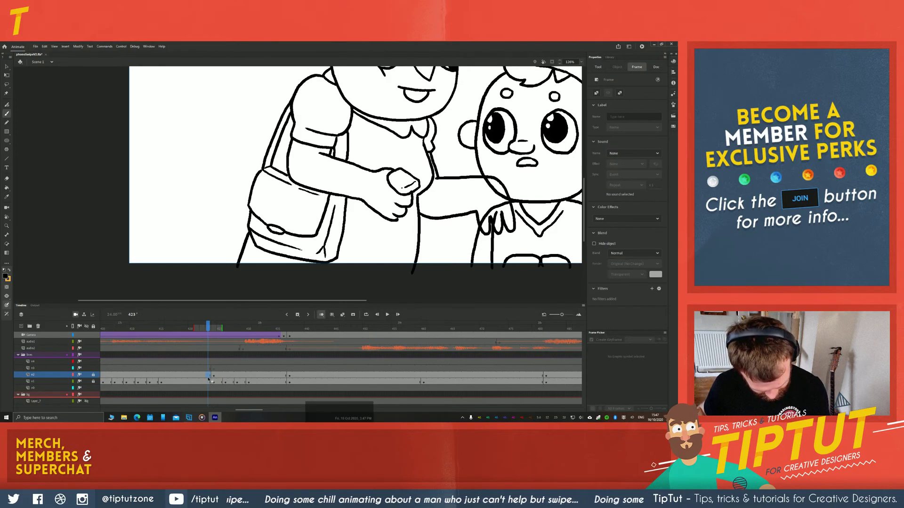
left_click(208, 369)
key("F7")
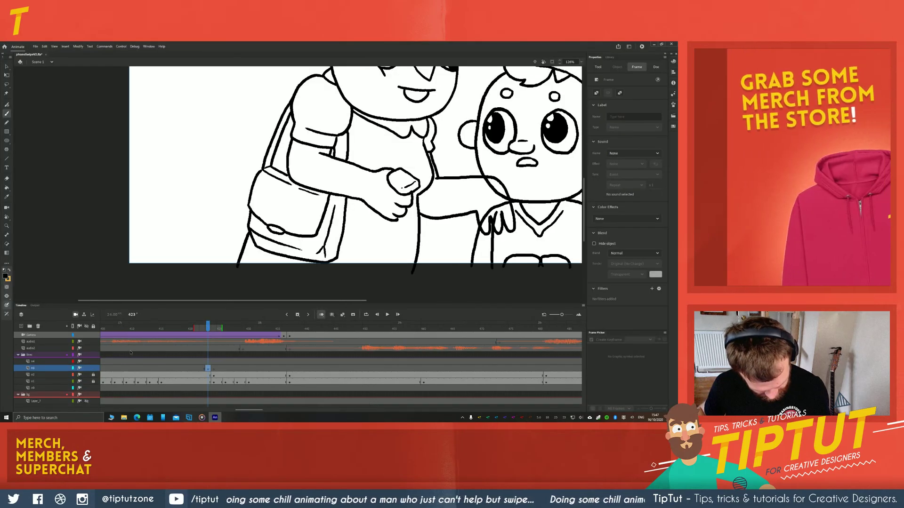
key("ctrl+s")
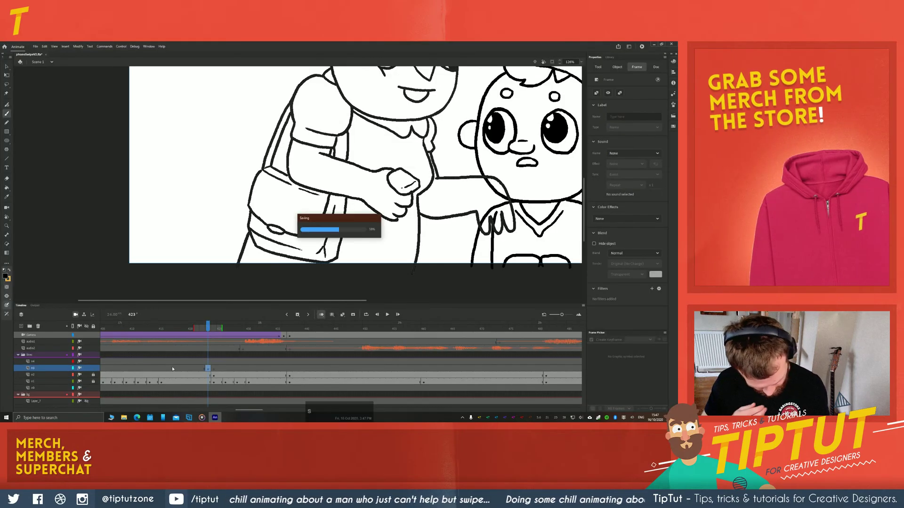
key("F7")
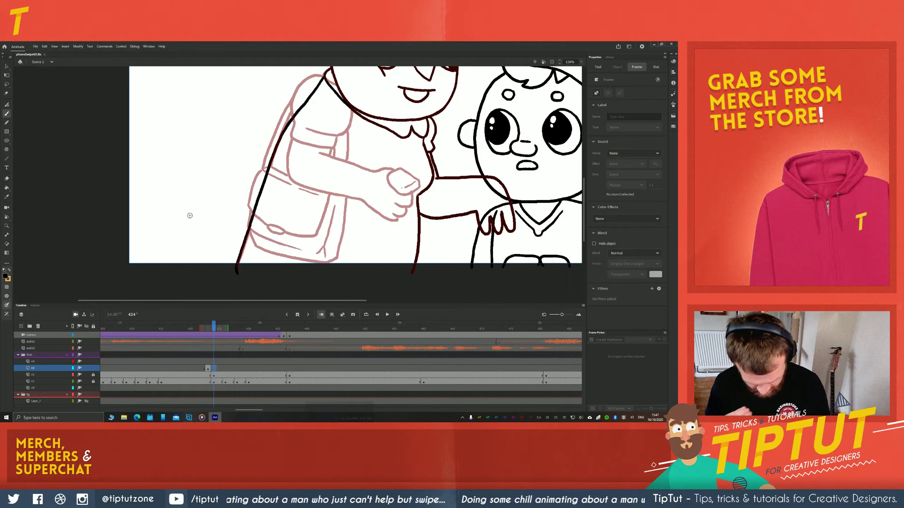
left_click_drag(251, 126, 236, 176)
left_click_drag(255, 227, 256, 190)
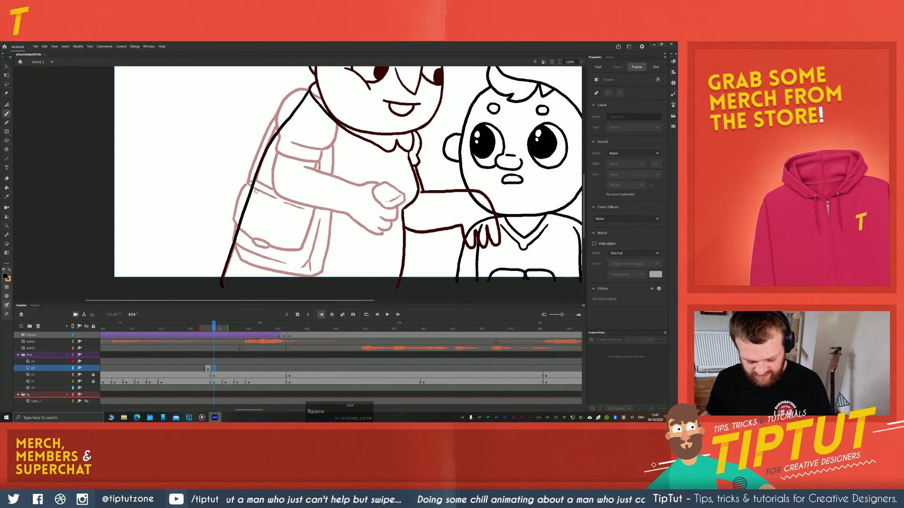
key("b")
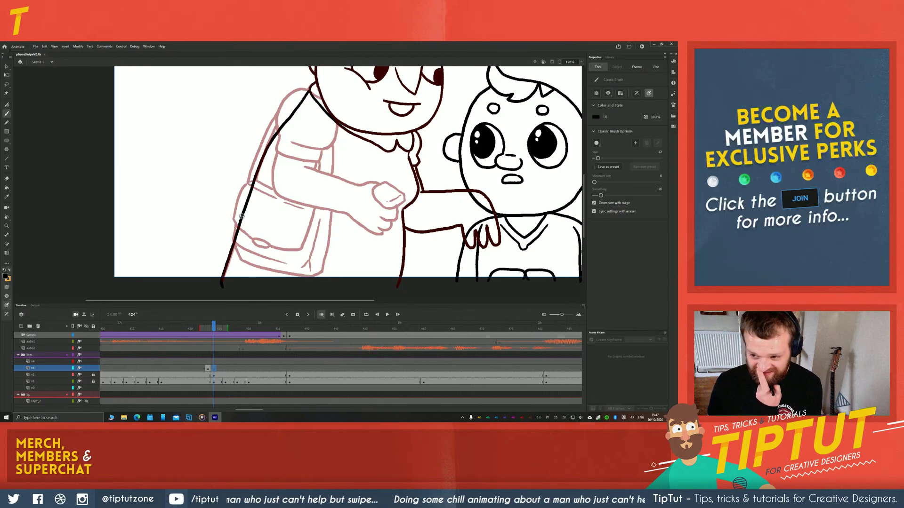
left_click(136, 228)
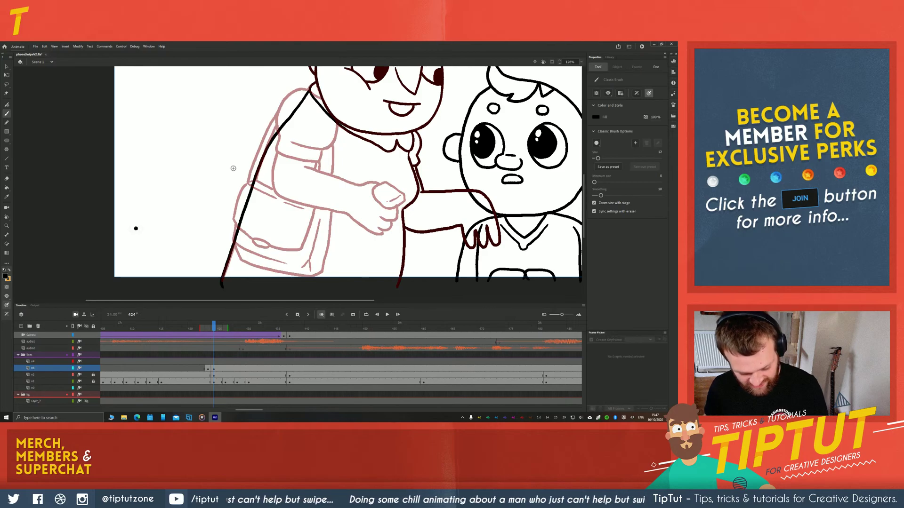
mouse_move(228, 174)
left_mouse_down()
mouse_move(219, 191)
mouse_move(212, 177)
mouse_move(241, 168)
left_mouse_up()
key("ctrl+z")
key("space")
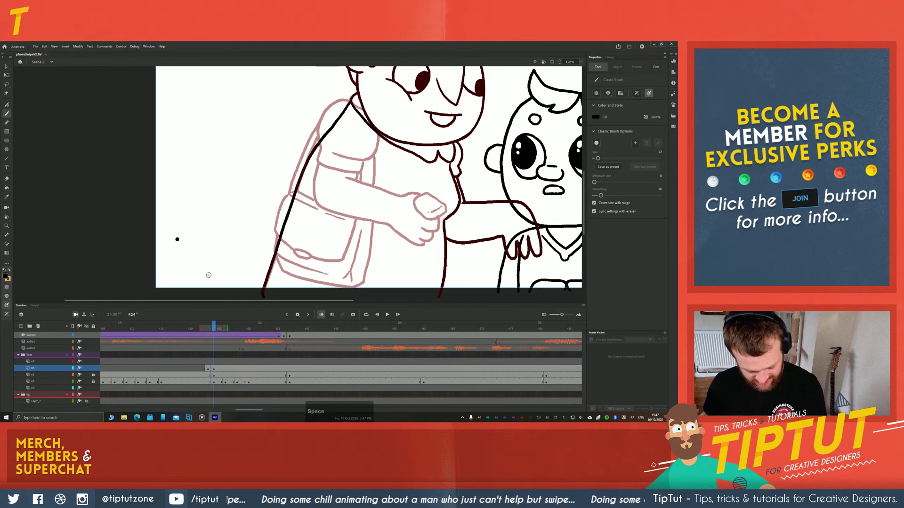
key("v")
left_click(178, 239)
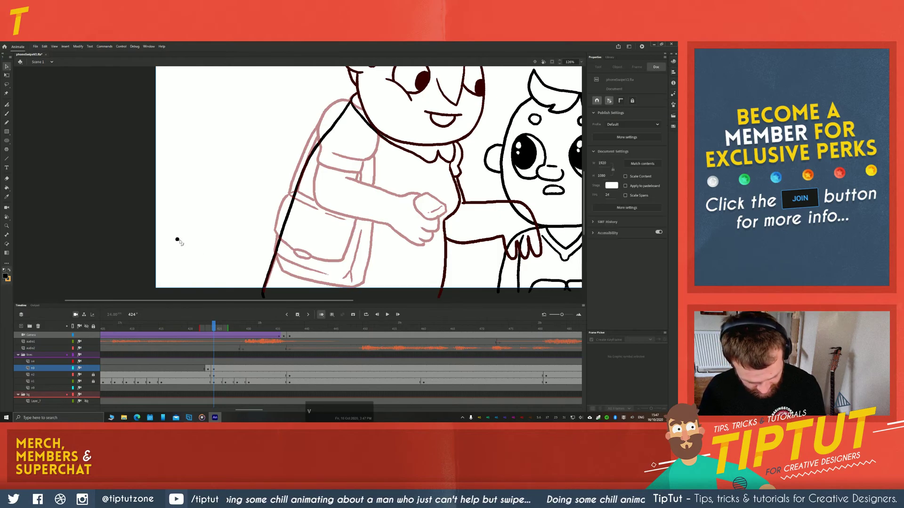
key("Delete")
key("b")
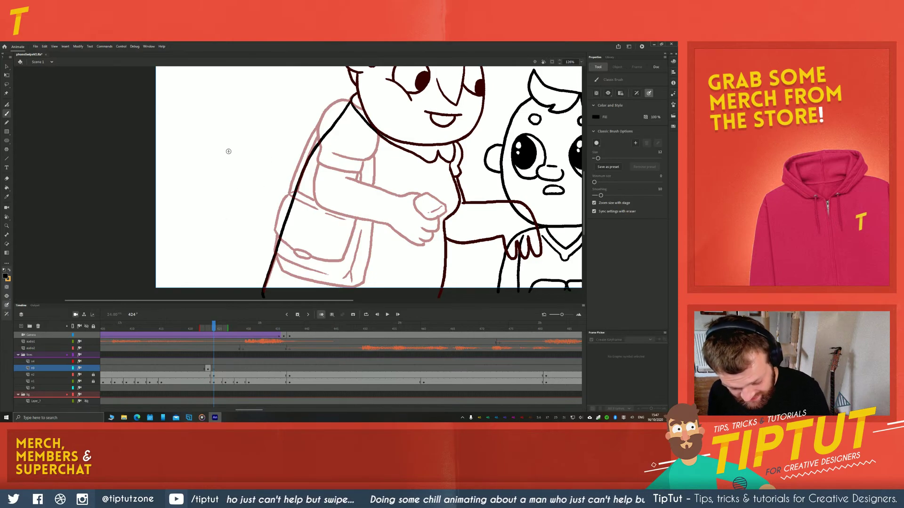
left_click_drag(234, 151, 218, 184)
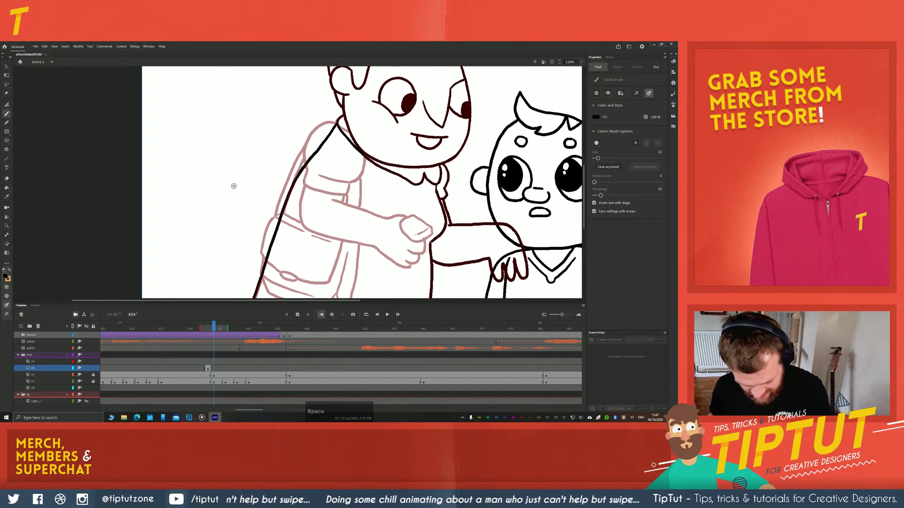
Ink the adult's near shoulder and short sleeve with its cuff on frame 424 of the upper layer
left_click(214, 369)
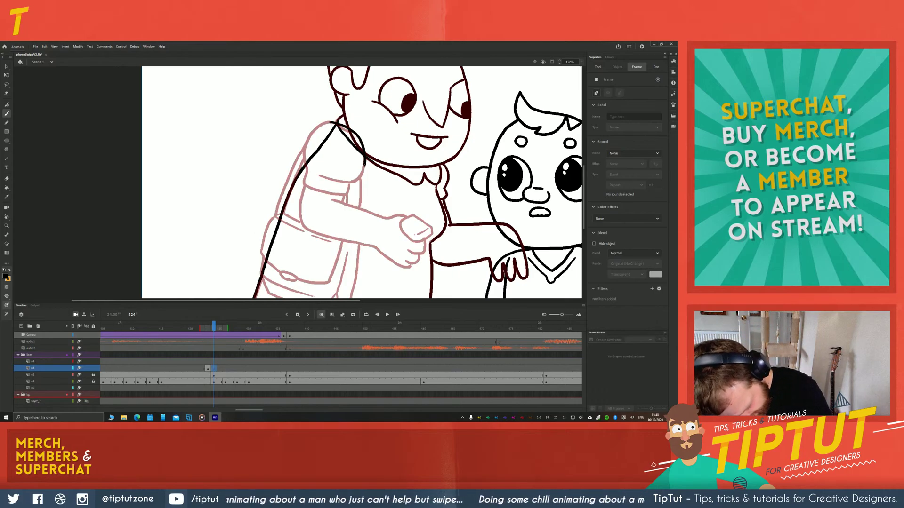
left_click_drag(337, 181, 320, 176)
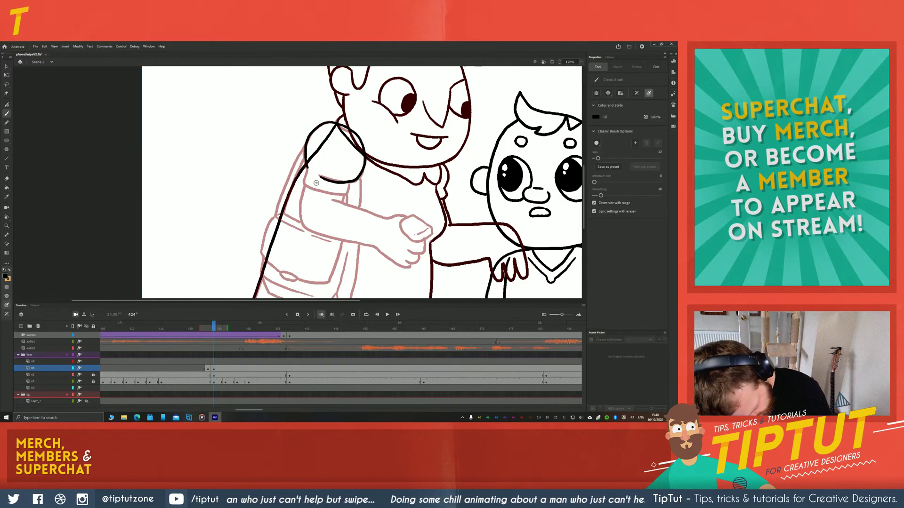
mouse_move(304, 182)
left_mouse_down()
mouse_move(332, 193)
mouse_move(351, 185)
mouse_move(346, 194)
left_mouse_up()
key("space")
left_click_drag(302, 215, 304, 191)
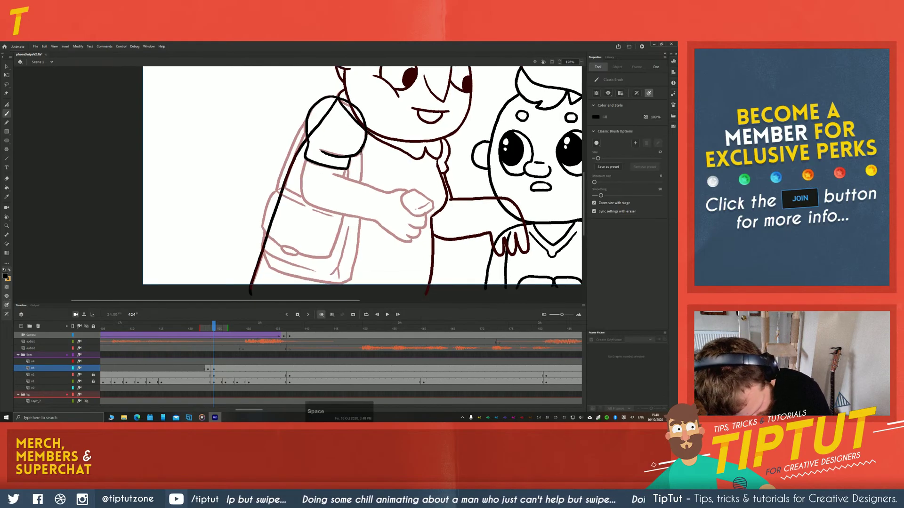
Ink the adult's near forearm and hand, plus the strap lines below the sleeve, on frame 424 over the onion-skin guide
mouse_move(361, 153)
left_mouse_down()
mouse_move(361, 179)
mouse_move(351, 179)
left_mouse_up()
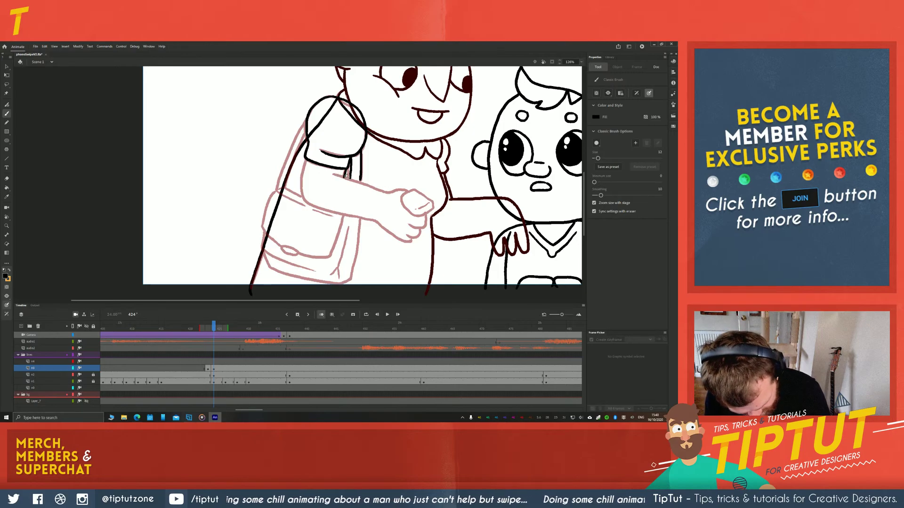
left_click_drag(345, 178, 391, 194)
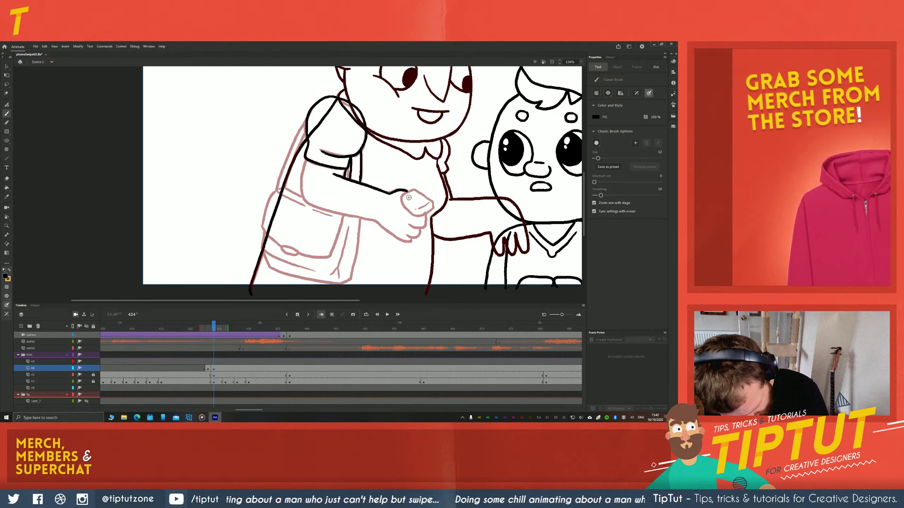
mouse_move(406, 190)
left_mouse_down()
mouse_move(415, 214)
mouse_move(432, 201)
mouse_move(417, 203)
mouse_move(428, 205)
mouse_move(414, 221)
mouse_move(427, 216)
mouse_move(411, 239)
left_mouse_up()
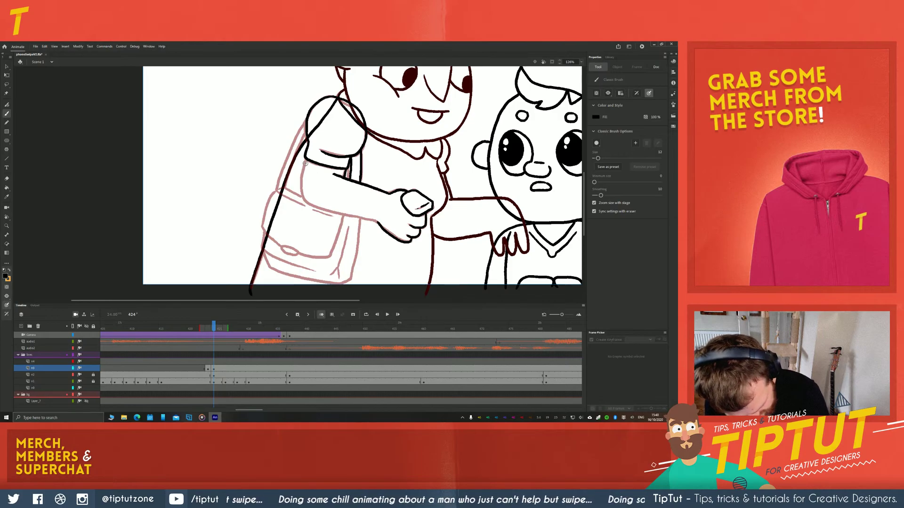
mouse_move(306, 158)
left_mouse_down()
mouse_move(303, 197)
mouse_move(316, 207)
mouse_move(370, 222)
left_mouse_up()
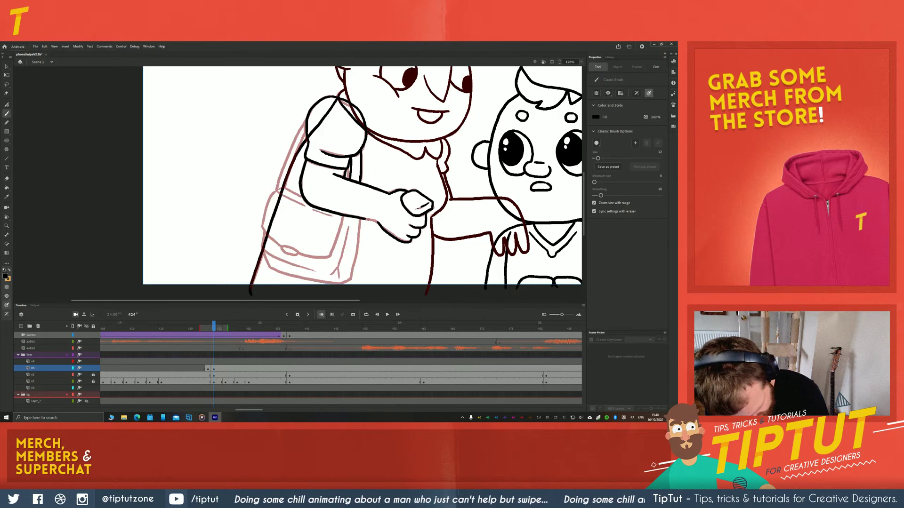
Ink the bag's rear strap, top edge and outer flap edge with its clasp on frame 424
key("space")
left_click_drag(237, 213, 276, 173)
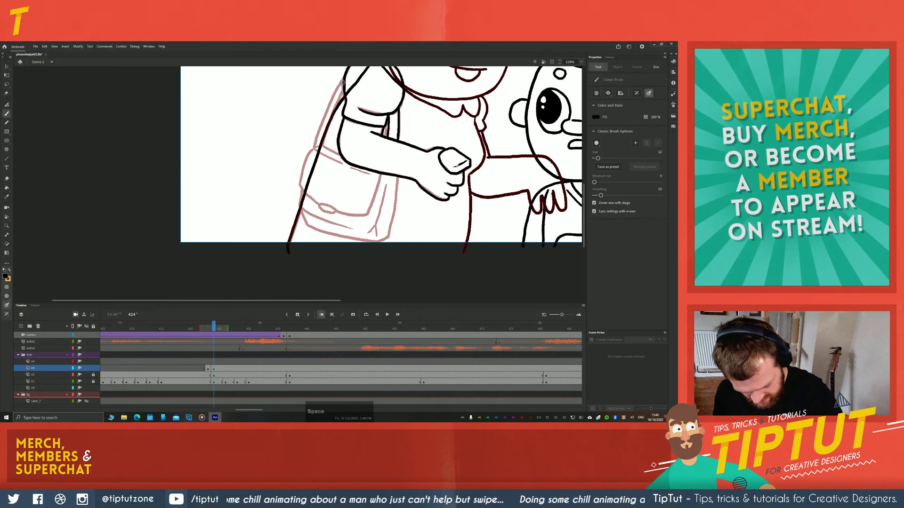
left_click_drag(342, 79, 316, 146)
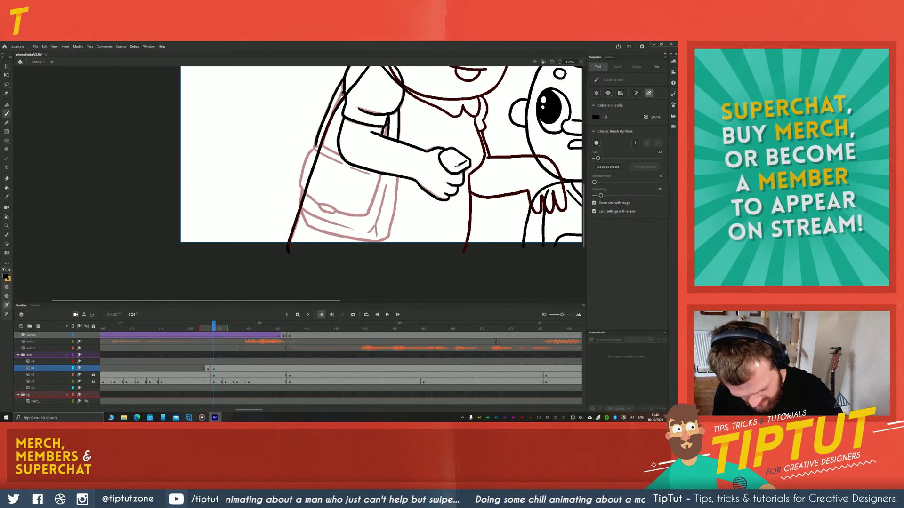
left_click_drag(343, 94, 324, 140)
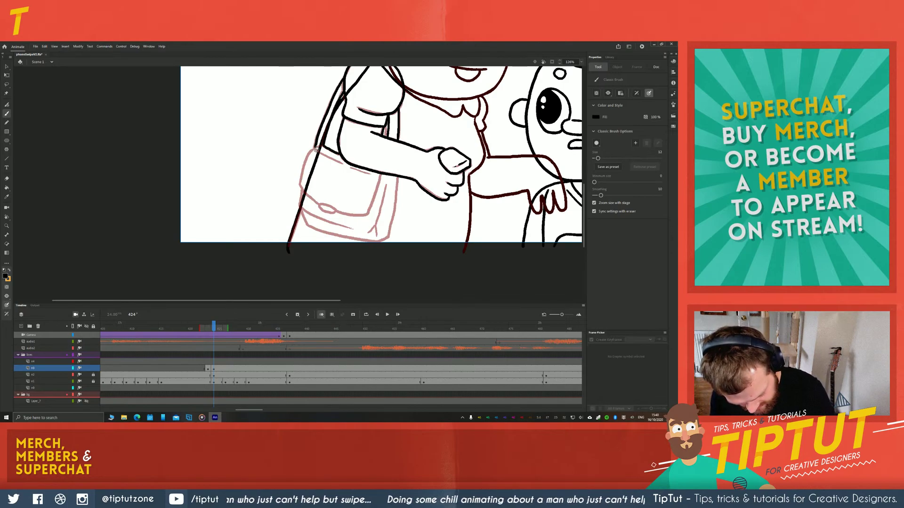
left_click_drag(317, 150, 374, 175)
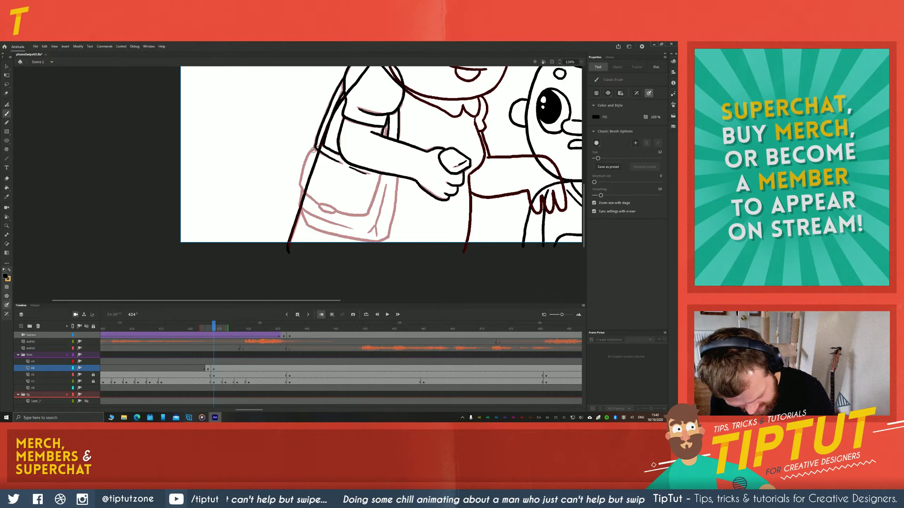
left_click_drag(311, 151, 301, 185)
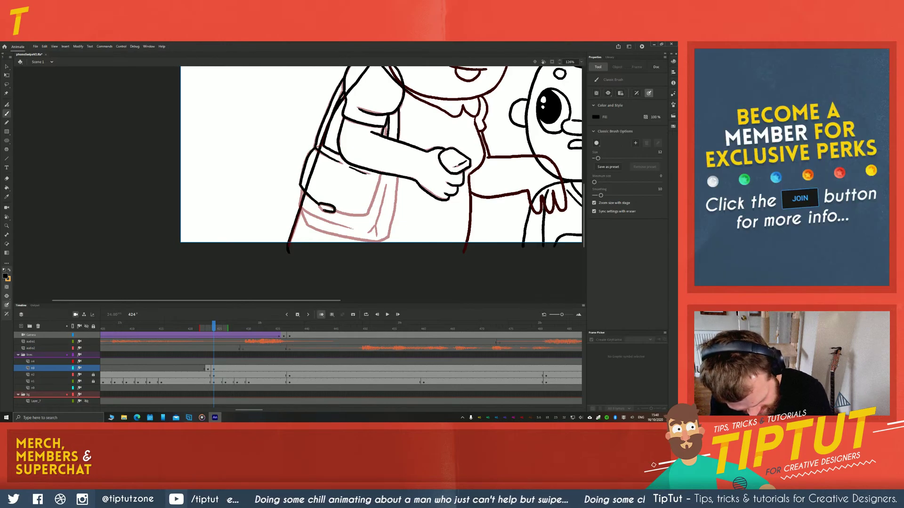
Ink the rest of the bag flap, then the bag's side, fold and base lines on frame 424
left_click_drag(336, 210, 367, 216)
key("ctrl+z")
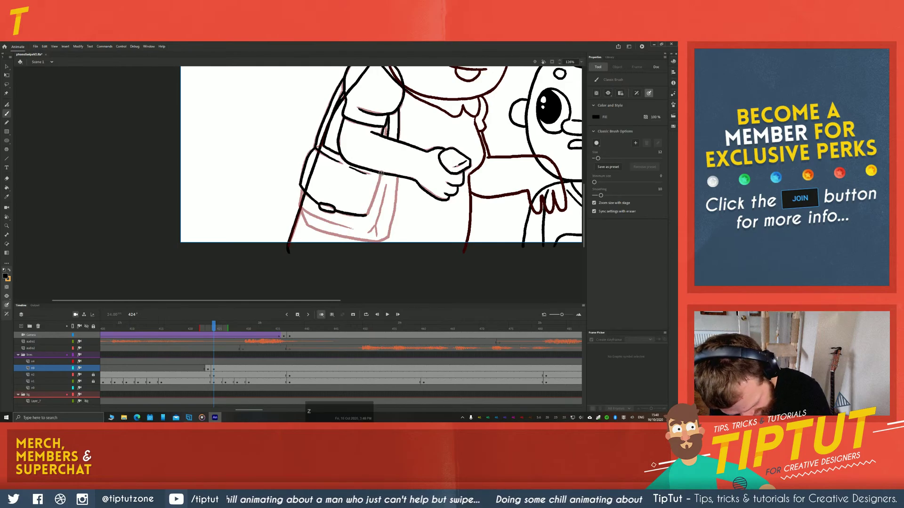
left_click_drag(380, 175, 367, 216)
left_click_drag(384, 185, 376, 222)
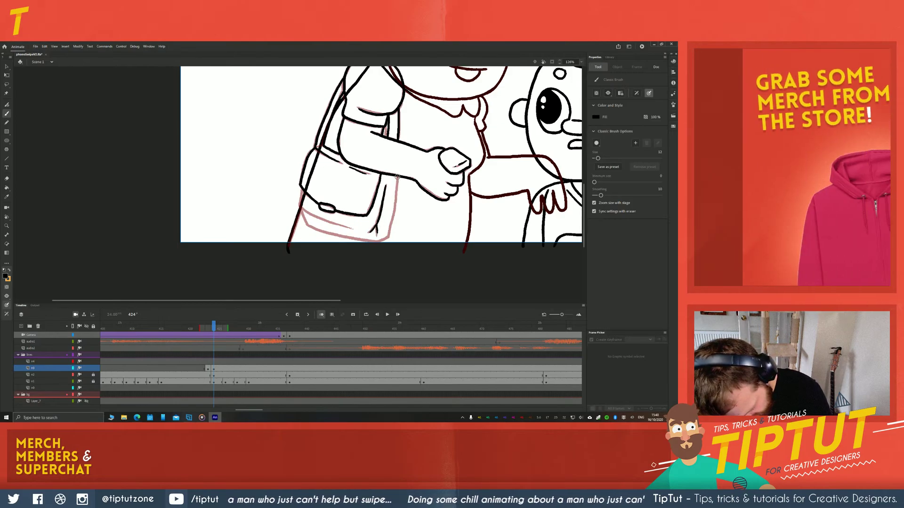
left_click_drag(397, 180, 388, 231)
key("ctrl+z")
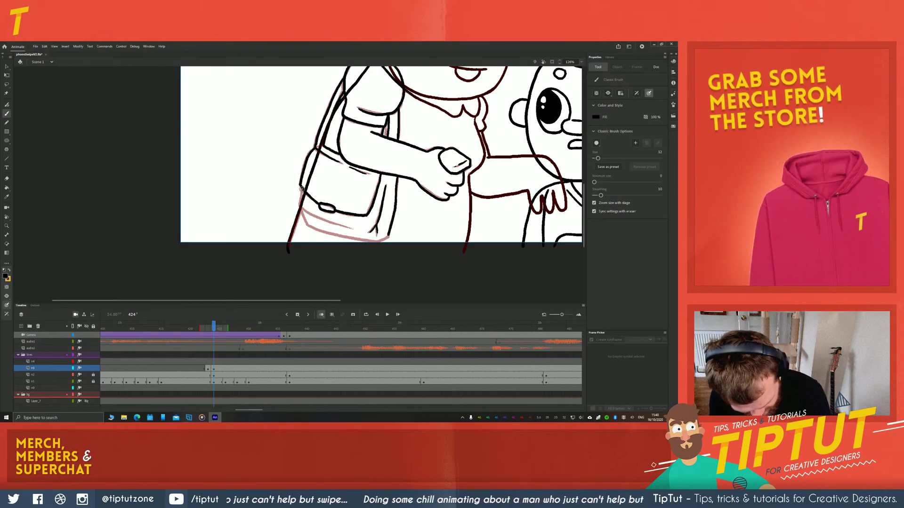
mouse_move(301, 188)
left_mouse_down()
mouse_move(315, 230)
mouse_move(388, 237)
left_mouse_up()
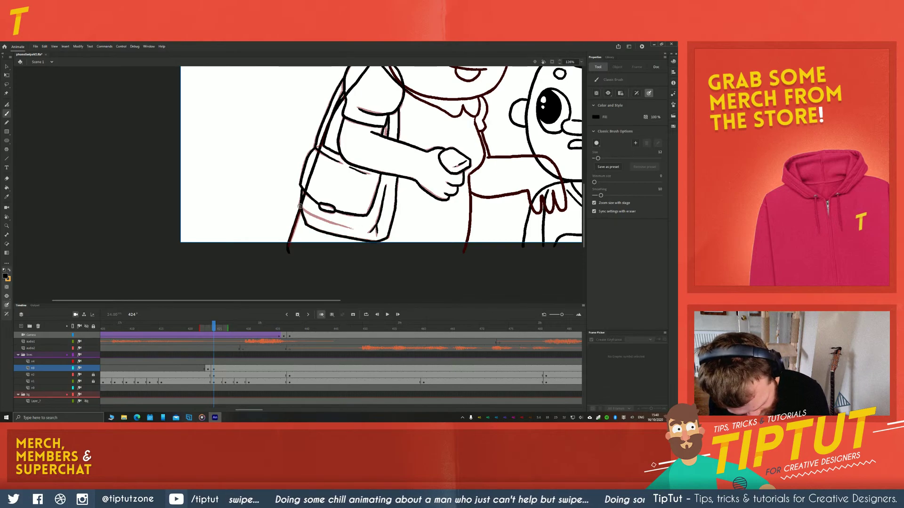
left_click_drag(300, 206, 367, 234)
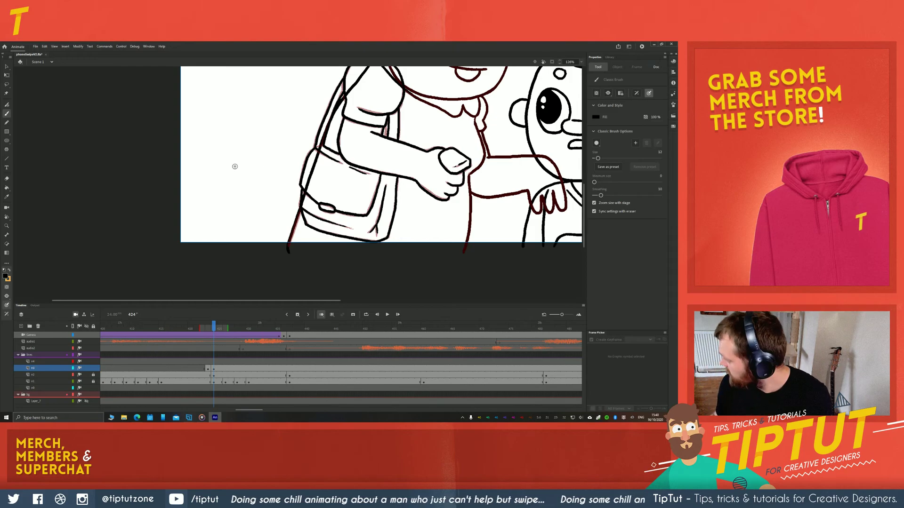
Clear the blank keyframe at frame 423 on the near-arm layer
key("space")
left_click_drag(232, 216, 192, 233)
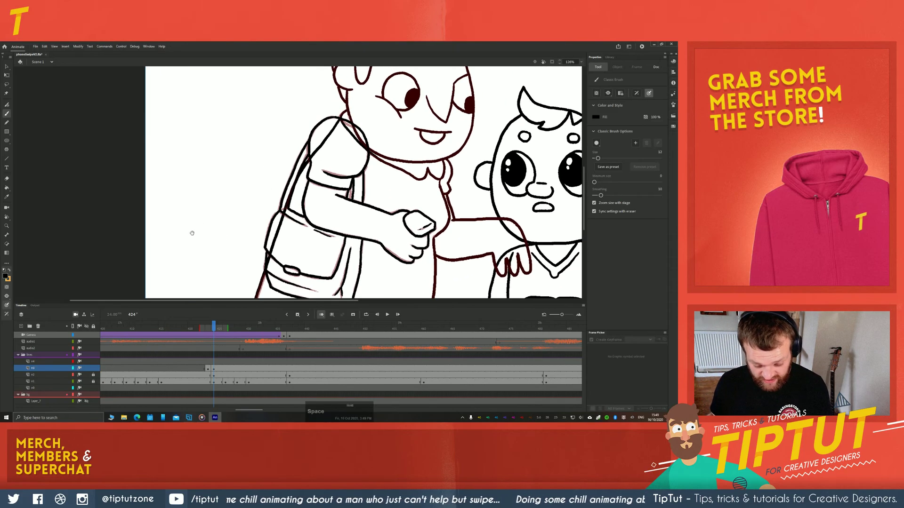
left_click(208, 368)
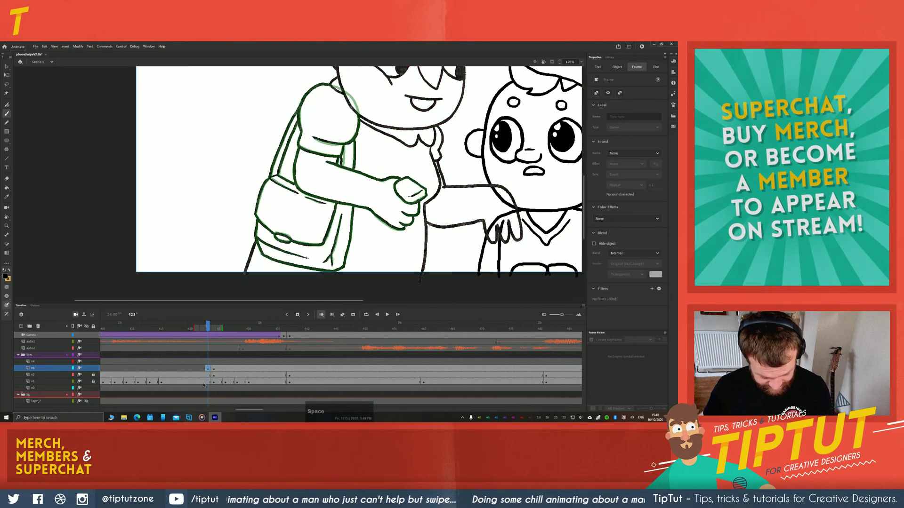
key("Delete")
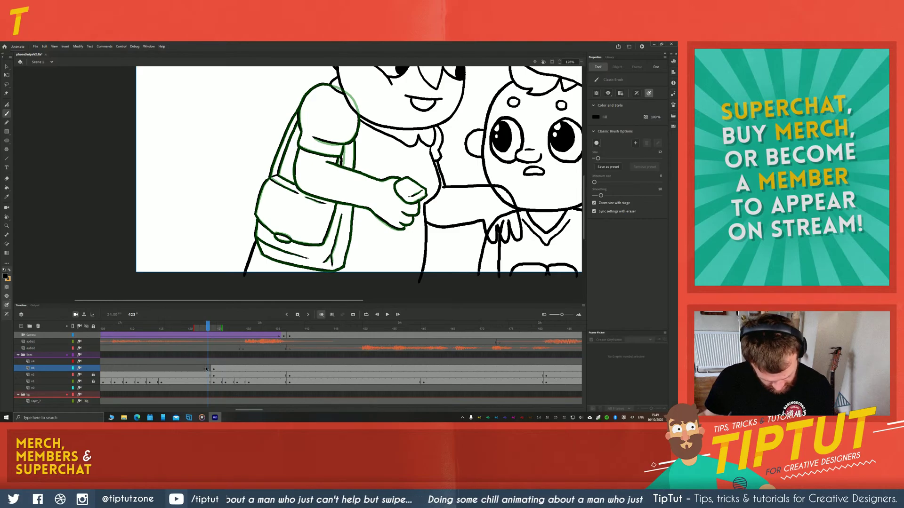
right_click(207, 370)
left_click(212, 263)
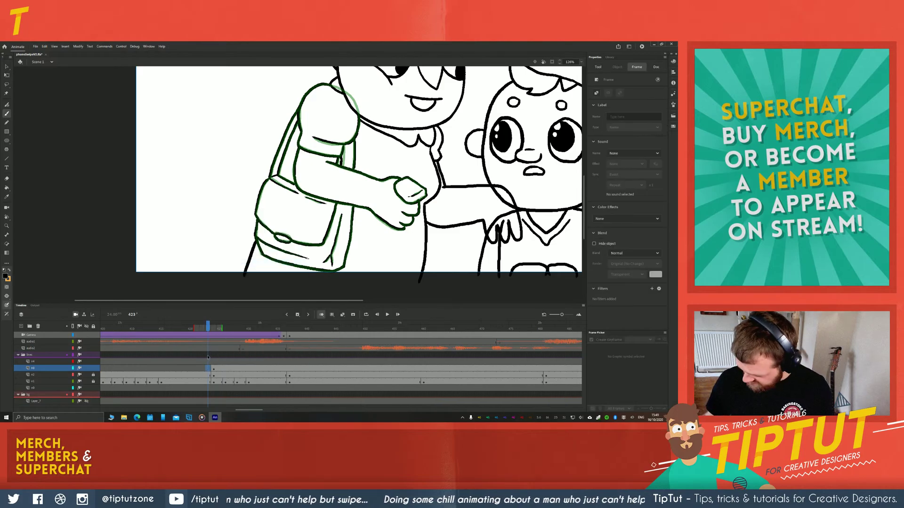
Flip back and forth between frames 423 and 424 to compare the adult's arm and bag
key("period")
key("comma")
key("period")
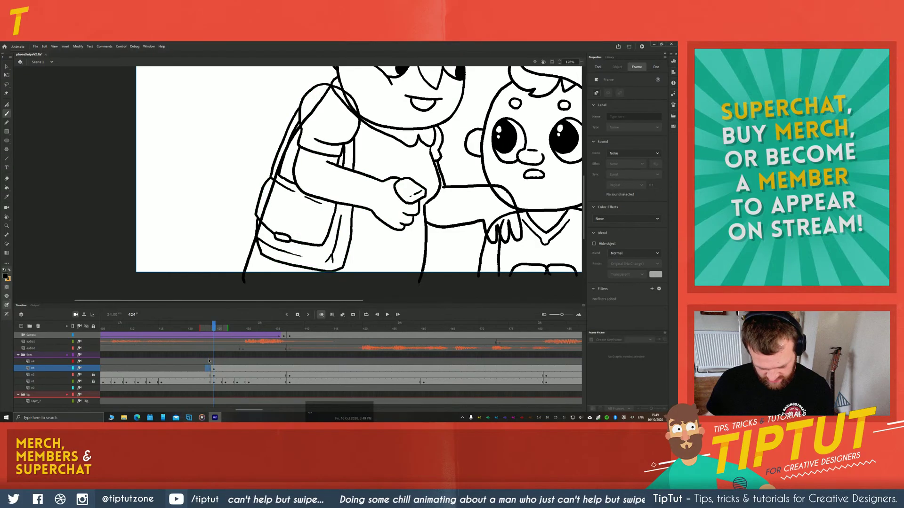
key("comma")
key("period")
key("comma")
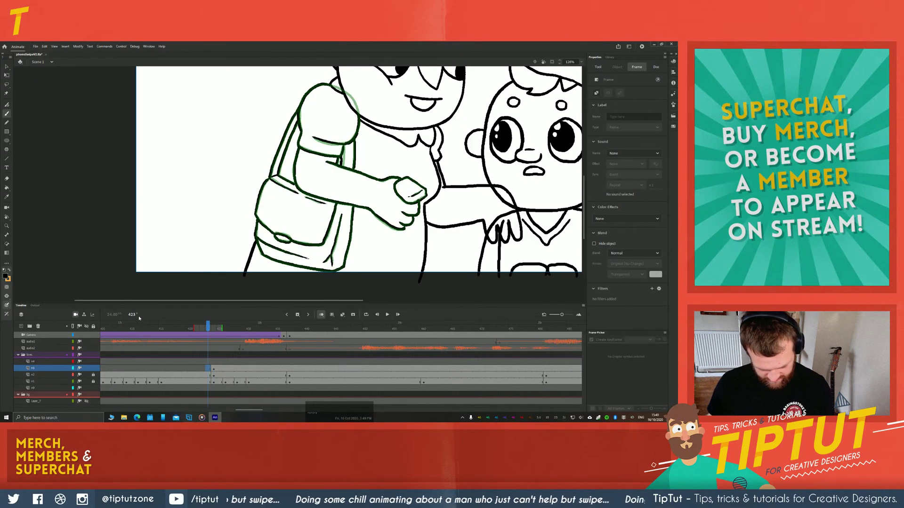
key("period")
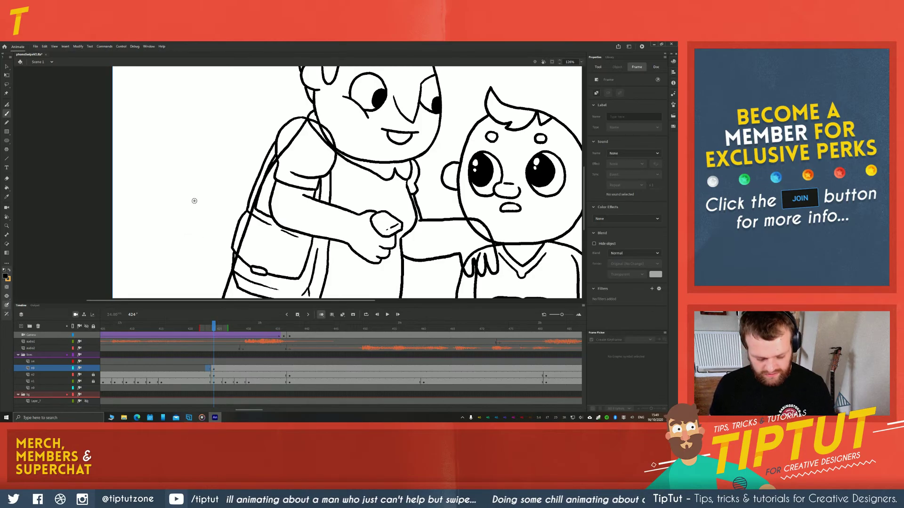
key("v")
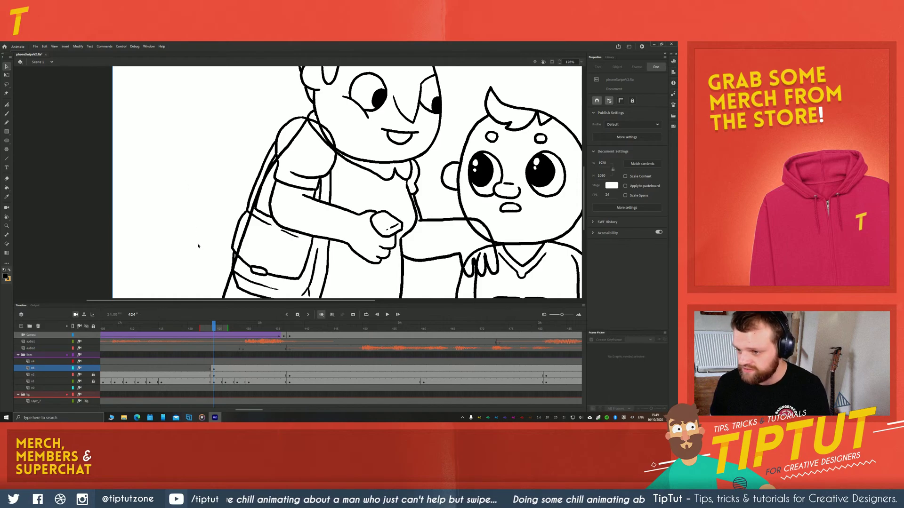
key("b")
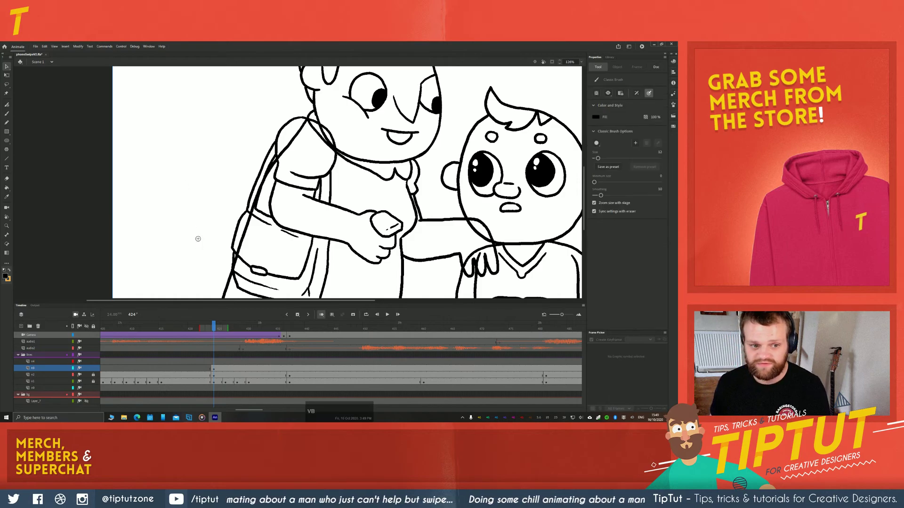
mouse_move(168, 164)
left_mouse_down()
mouse_move(190, 169)
mouse_move(177, 178)
mouse_move(176, 168)
mouse_move(187, 172)
left_mouse_up()
key("v")
left_click_drag(205, 207, 151, 156)
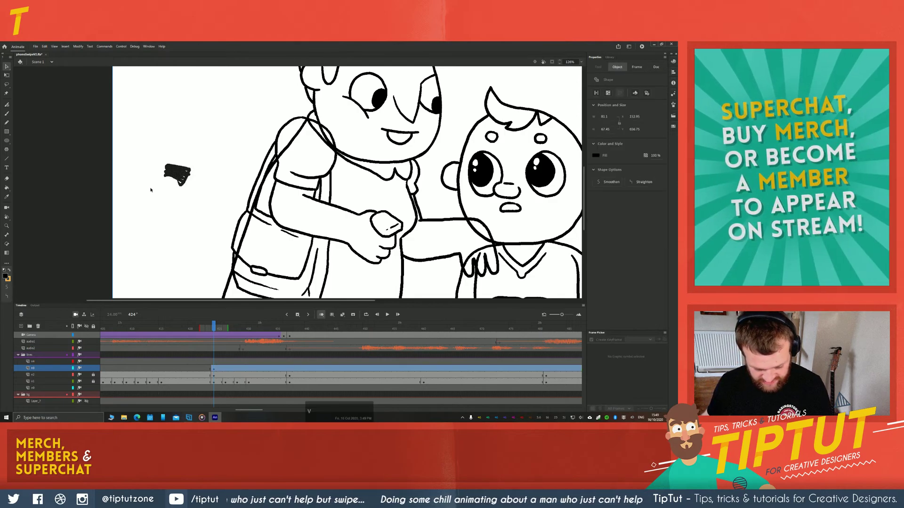
key("F8")
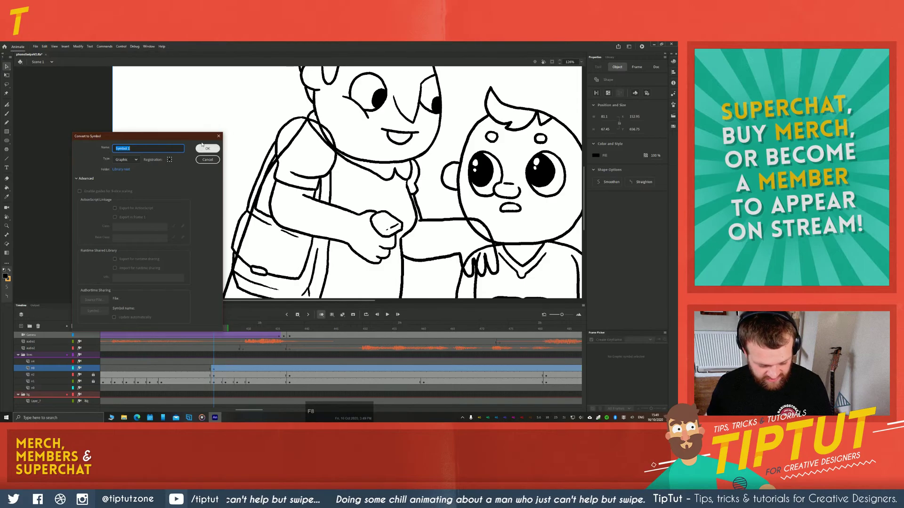
key("Escape")
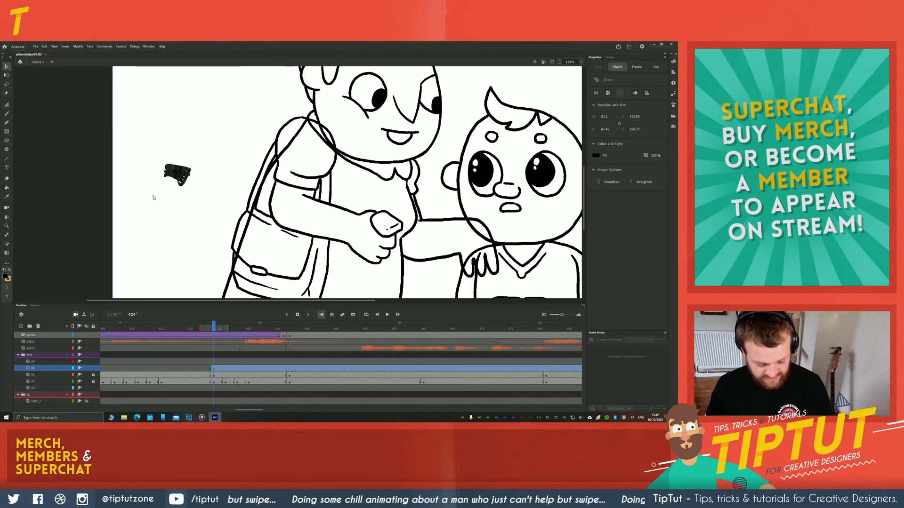
left_click(158, 192)
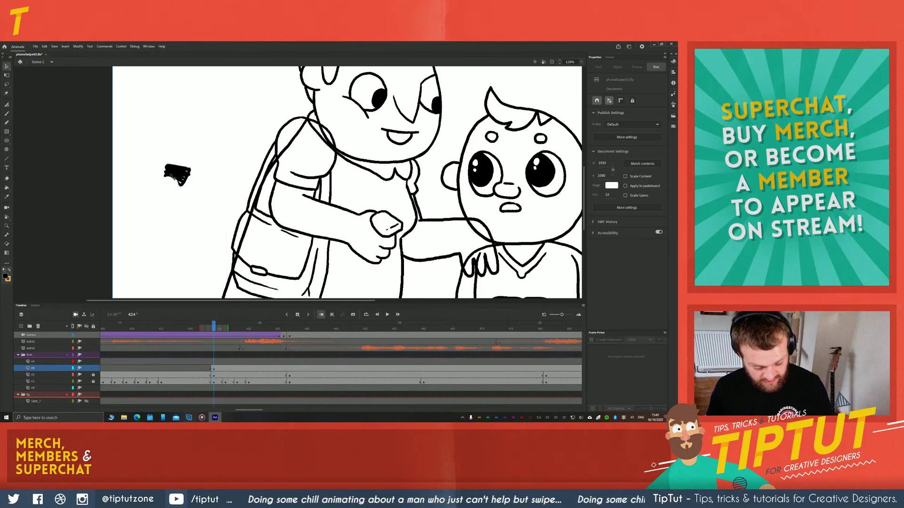
mouse_move(172, 175)
left_mouse_down()
mouse_move(159, 145)
mouse_move(185, 222)
mouse_move(195, 198)
mouse_move(191, 208)
mouse_move(165, 169)
left_mouse_up()
double_click(189, 198)
key("b")
key("v")
key("v")
double_click(158, 222)
key("Delete")
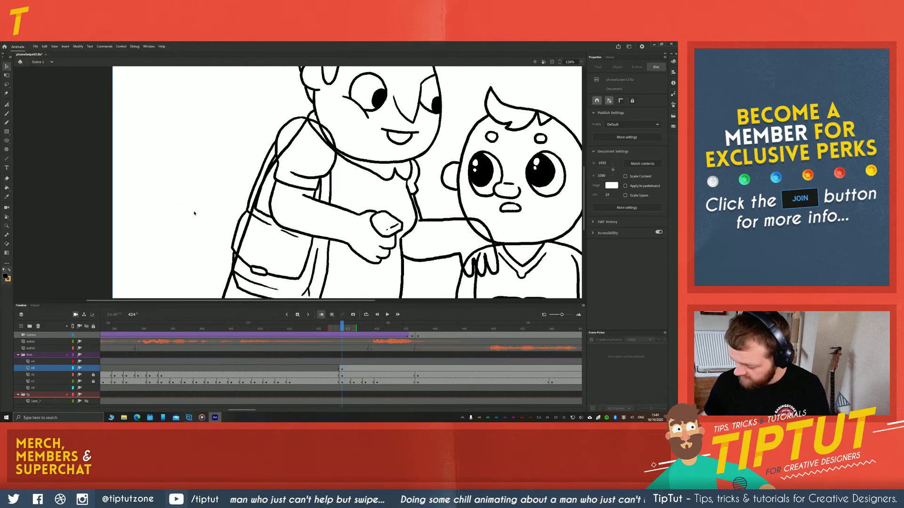
Show the adult's head and body layer as coloured outlines
key("b")
key("space")
mouse_move(215, 224)
left_mouse_down()
mouse_move(207, 192)
mouse_move(210, 216)
left_mouse_up()
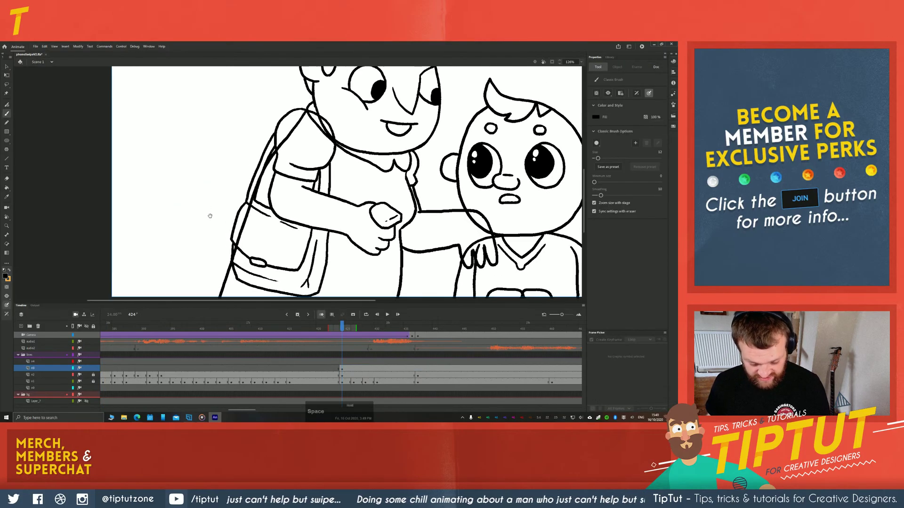
left_click(73, 375)
left_click(73, 375)
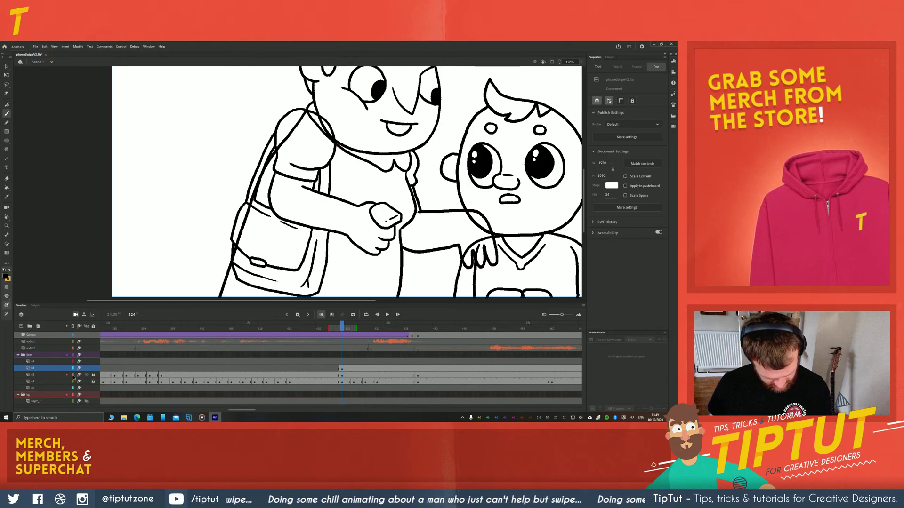
left_click(73, 375)
Insert a keyframe at frame 426 on the near-arm layer and delete its copied arm and bag artwork
left_click(343, 370)
key("space")
left_click_drag(193, 202, 195, 188)
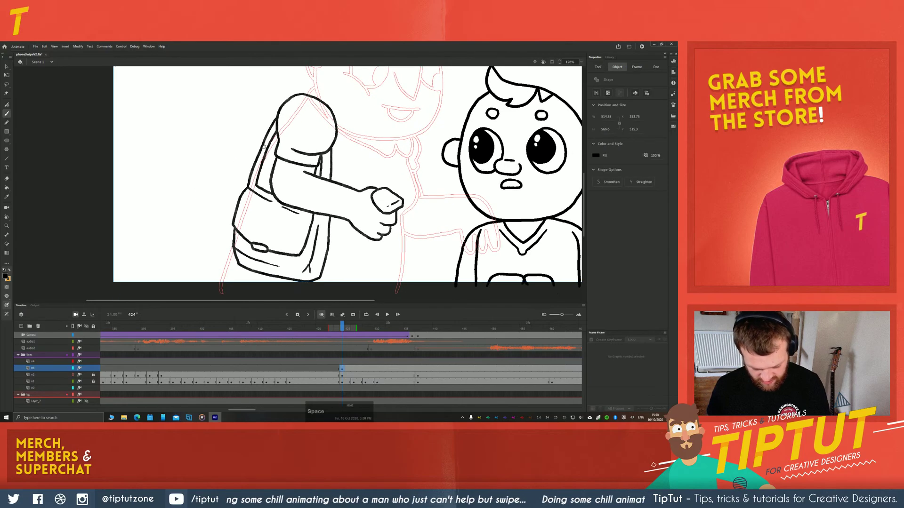
left_click(354, 369)
key("F6")
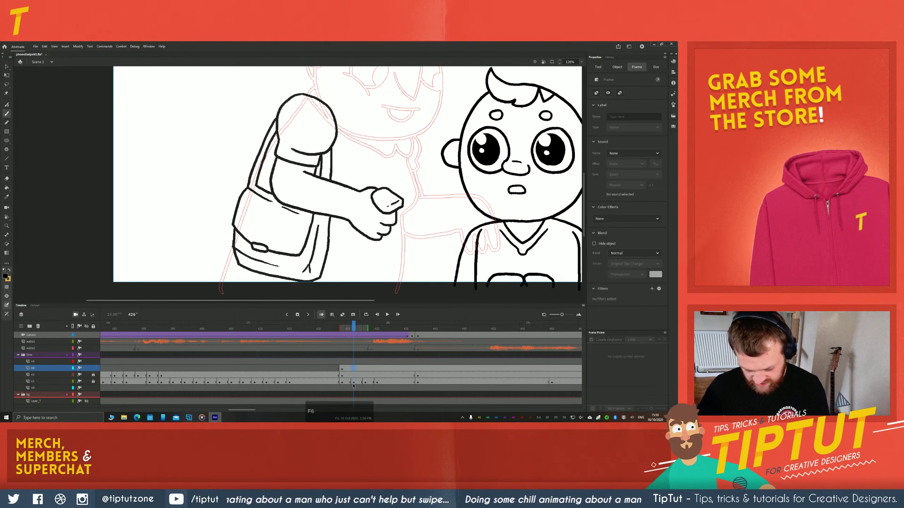
key("Delete")
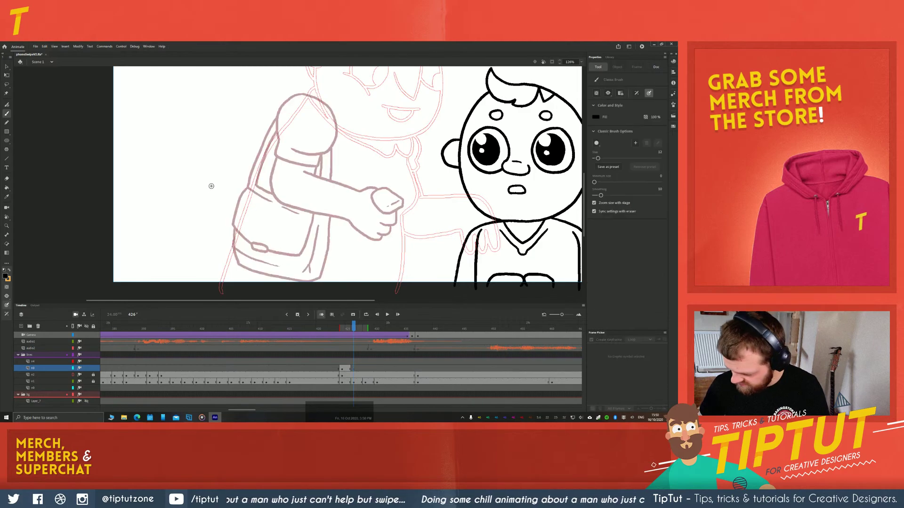
Ink the adult's near hand at frame 426, tracing the thumb, fist and curled fingers in black
key("b")
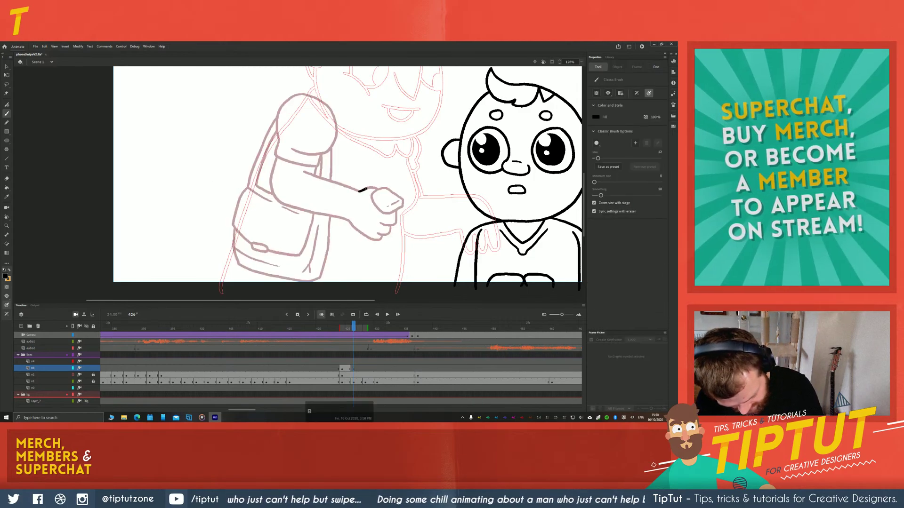
left_click_drag(366, 189, 377, 188)
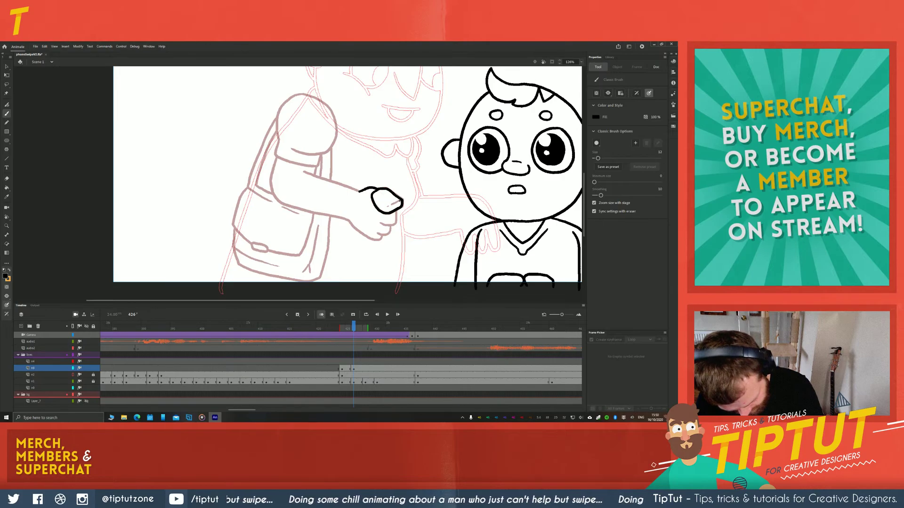
mouse_move(400, 201)
left_mouse_down()
mouse_move(385, 207)
mouse_move(378, 232)
mouse_move(349, 220)
left_mouse_up()
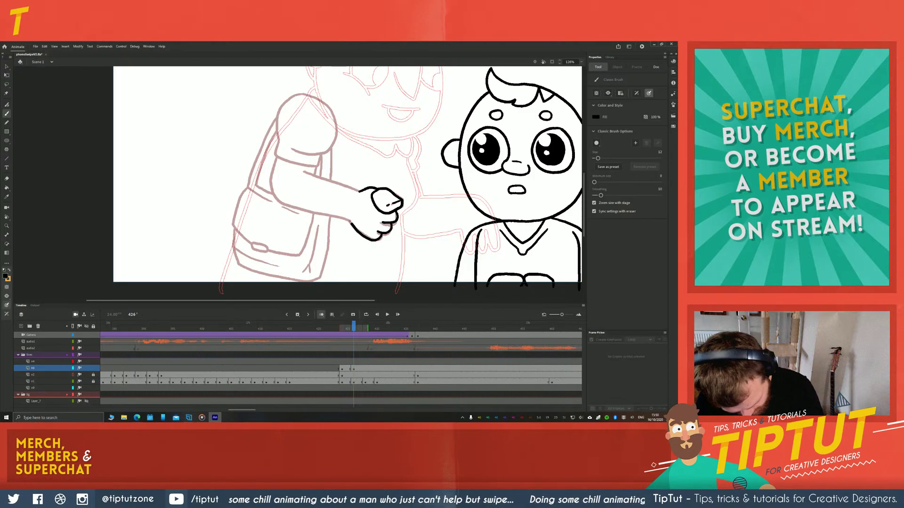
Move the inked hand forward towards the child and slightly down, away from the previous frame's hand
key("v")
left_click_drag(424, 251, 343, 182)
key("shift+Right")
key("shift+Right")
key("shift+Right")
key("shift+Right")
key("shift+Right")
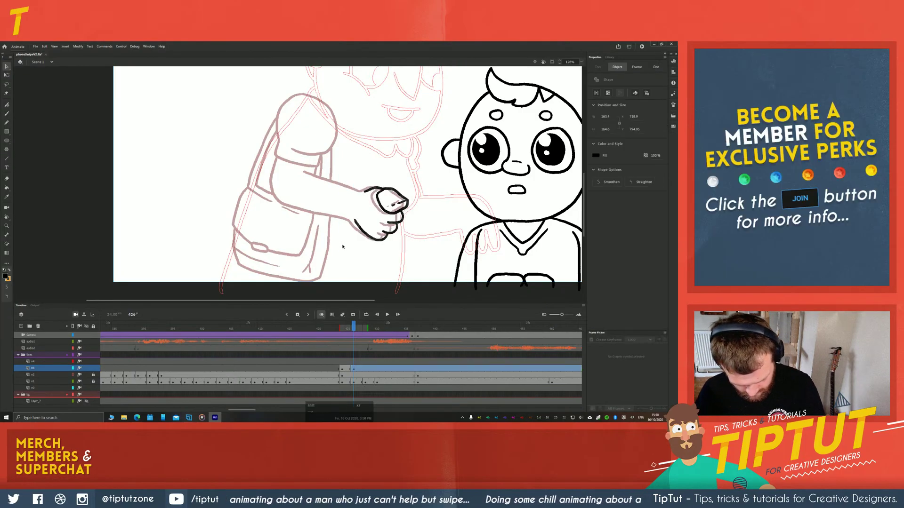
key("shift+Right")
key("shift+Down")
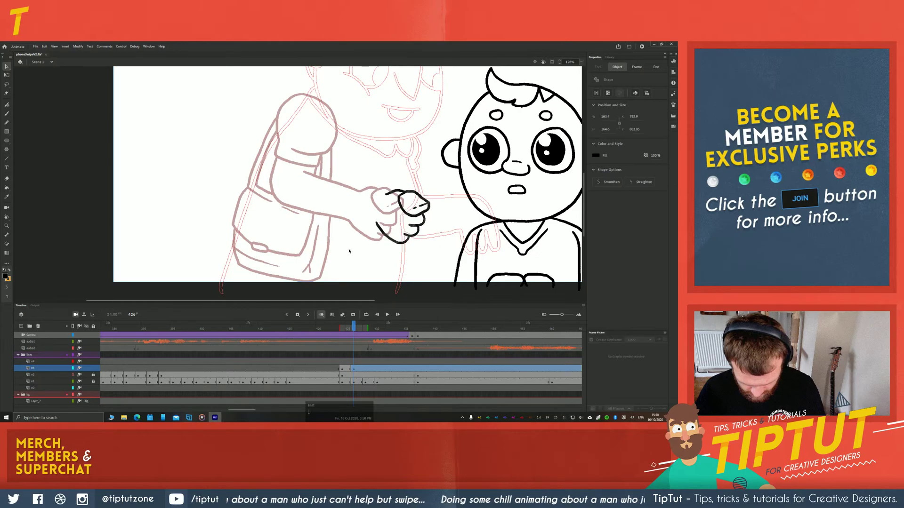
key("Up")
key("Left")
key("Left")
key("Up")
key("Down")
left_click(340, 230)
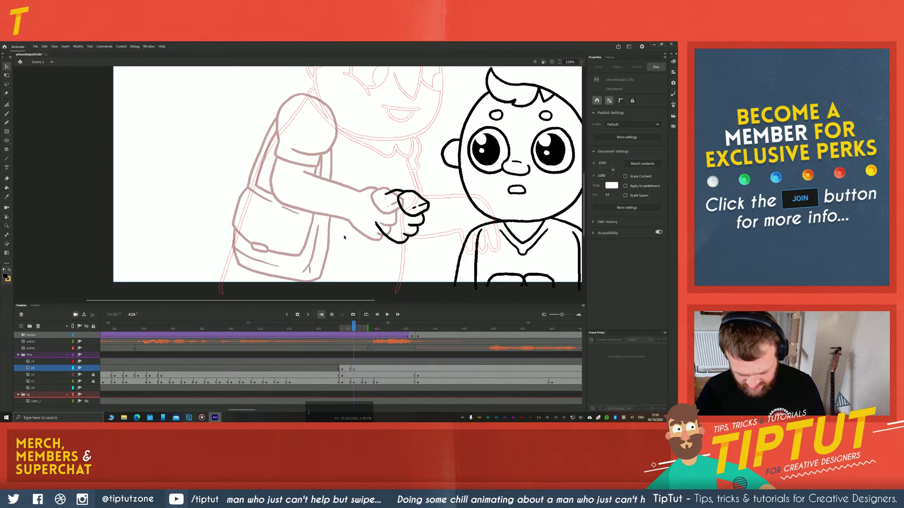
Ink the near forearm's upper and lower edges from the moved hand to the elbow and add the sleeve cuff, cleaning up the lines
key("b")
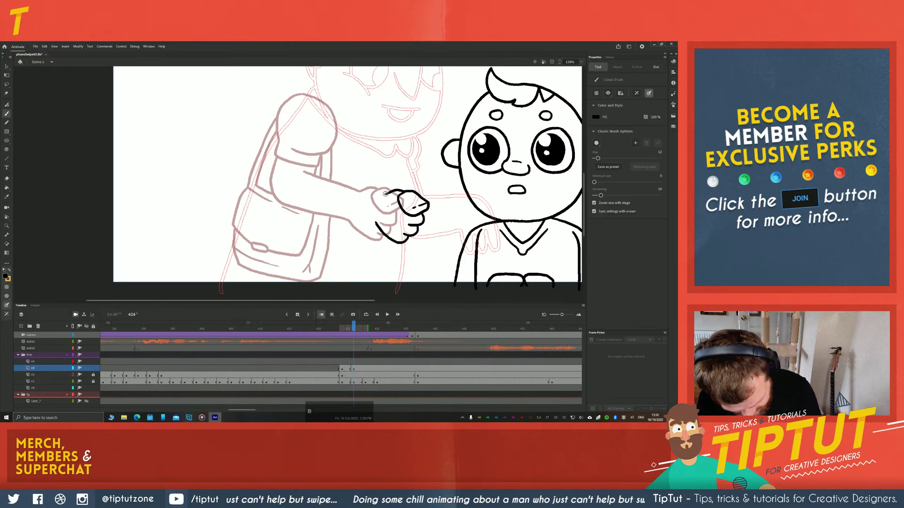
left_click_drag(391, 194, 334, 181)
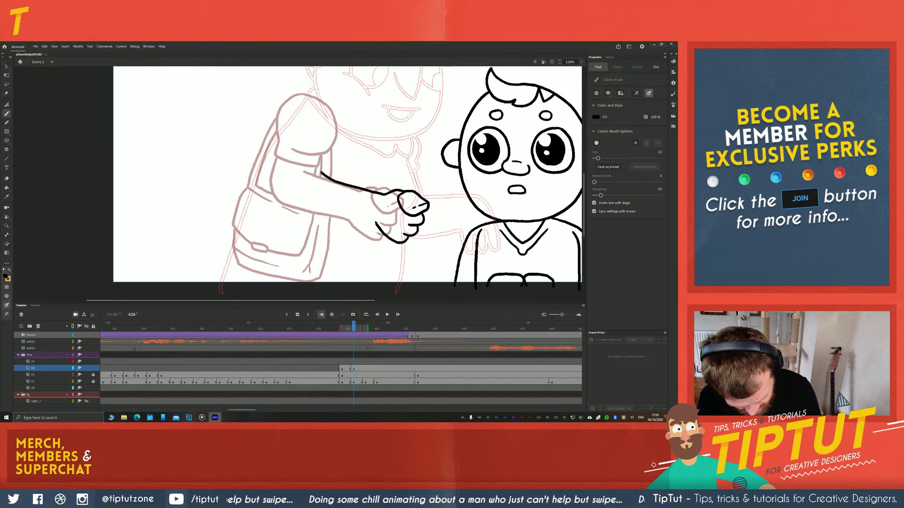
mouse_move(279, 159)
left_mouse_down()
mouse_move(290, 200)
mouse_move(323, 216)
left_mouse_up()
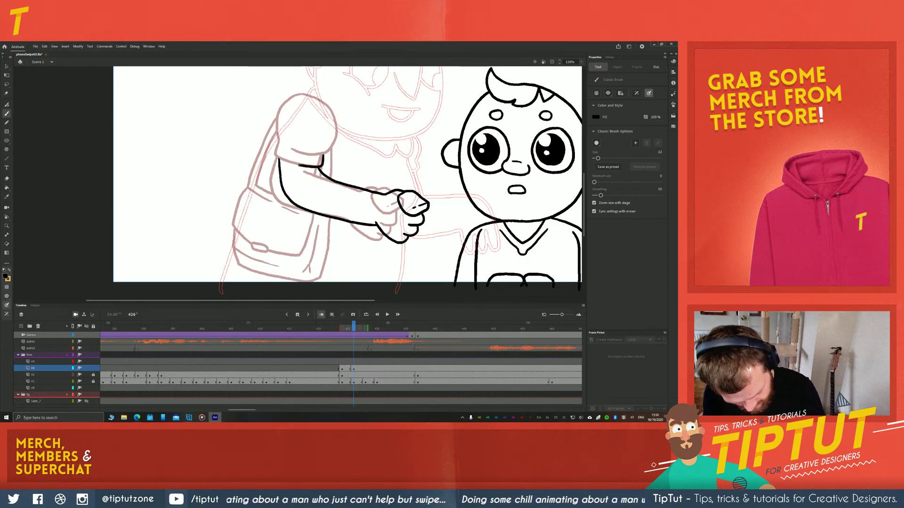
mouse_move(285, 161)
left_mouse_down()
mouse_move(301, 165)
mouse_move(278, 161)
left_mouse_up()
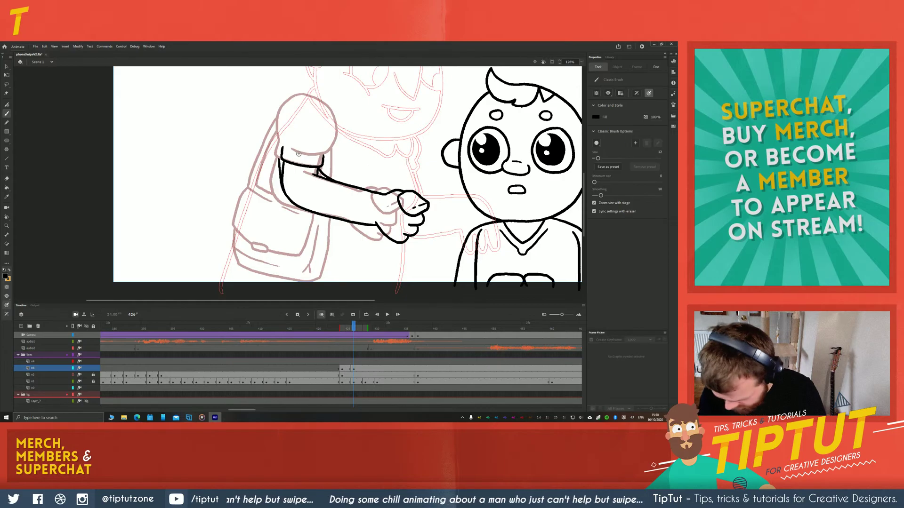
key("e")
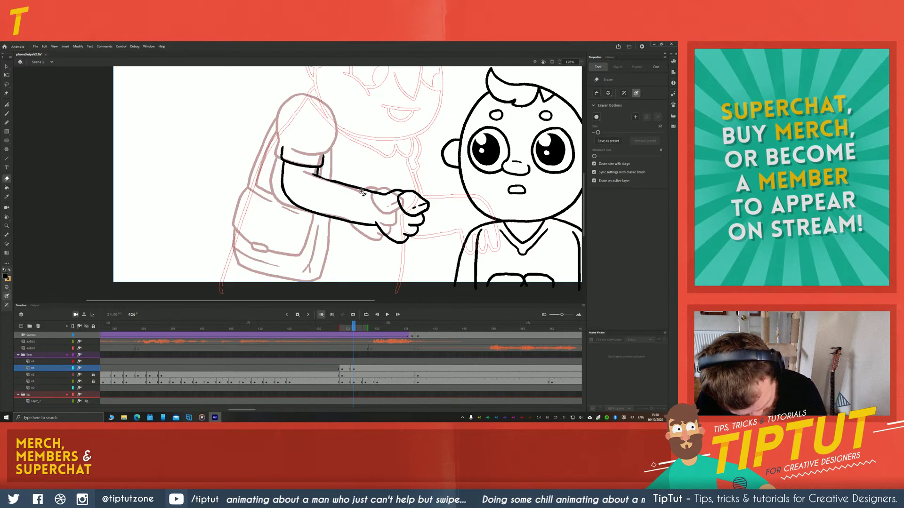
key("b")
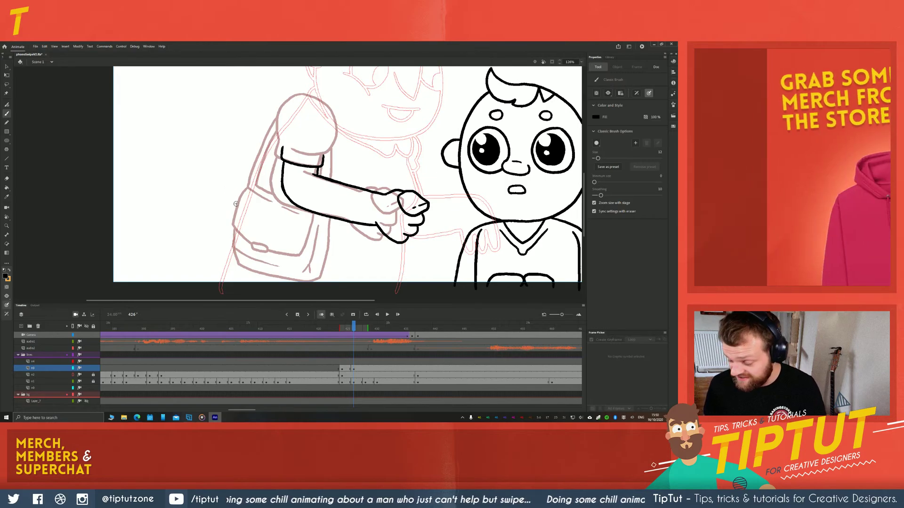
Ink the front strap beside the arm and the bag's outline, flap, clasp and lower fold lines
key("space")
mouse_move(257, 176)
left_mouse_down()
mouse_move(259, 192)
mouse_move(271, 177)
left_mouse_up()
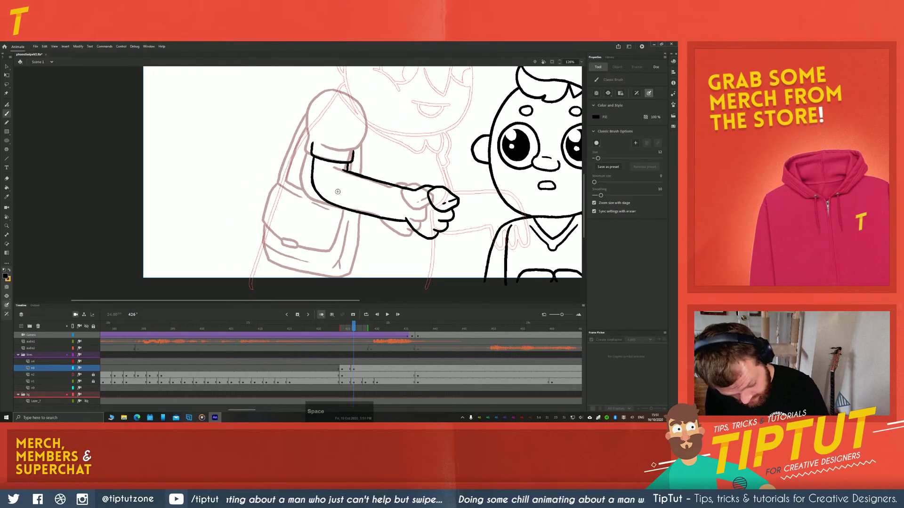
mouse_move(361, 146)
left_mouse_down()
mouse_move(361, 173)
mouse_move(350, 174)
left_mouse_up()
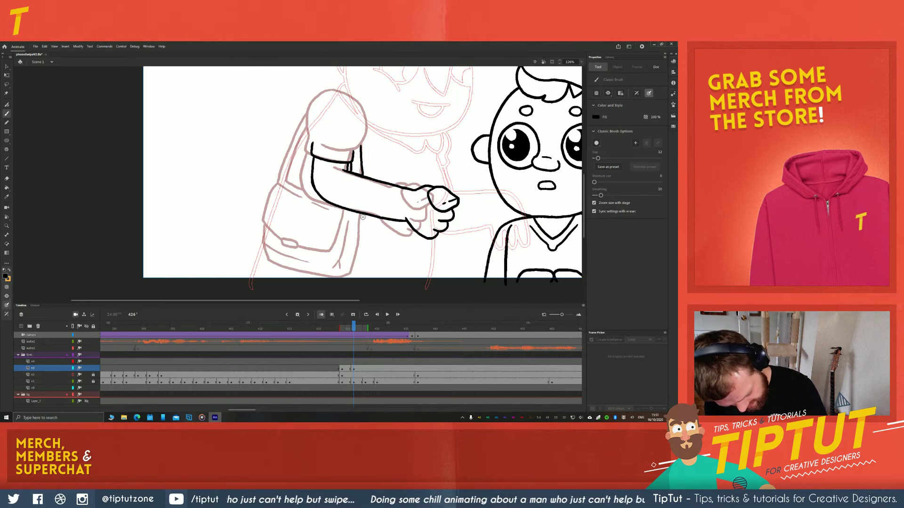
left_click_drag(362, 210, 361, 262)
key("space")
left_click_drag(283, 189, 295, 171)
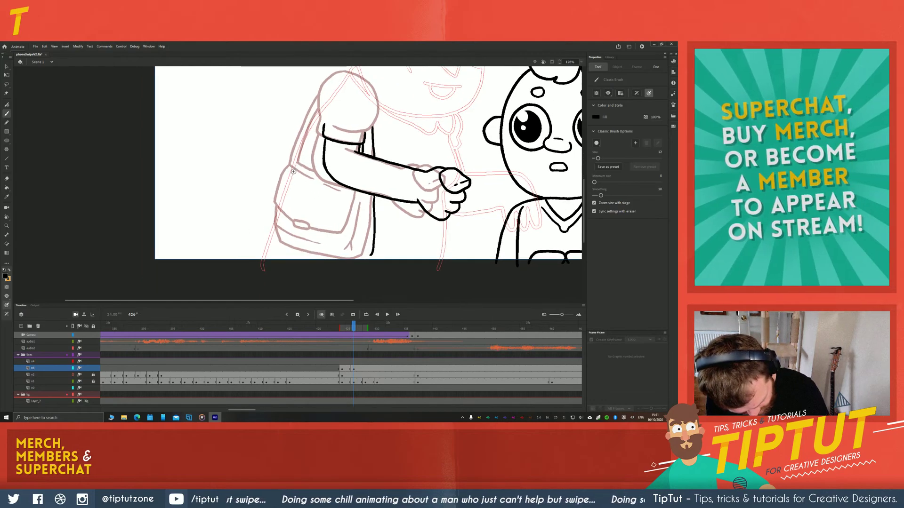
mouse_move(293, 168)
left_mouse_down()
mouse_move(292, 220)
mouse_move(284, 212)
mouse_move(325, 233)
mouse_move(313, 231)
mouse_move(351, 233)
mouse_move(360, 190)
mouse_move(371, 255)
mouse_move(323, 258)
mouse_move(289, 246)
mouse_move(285, 214)
left_mouse_up()
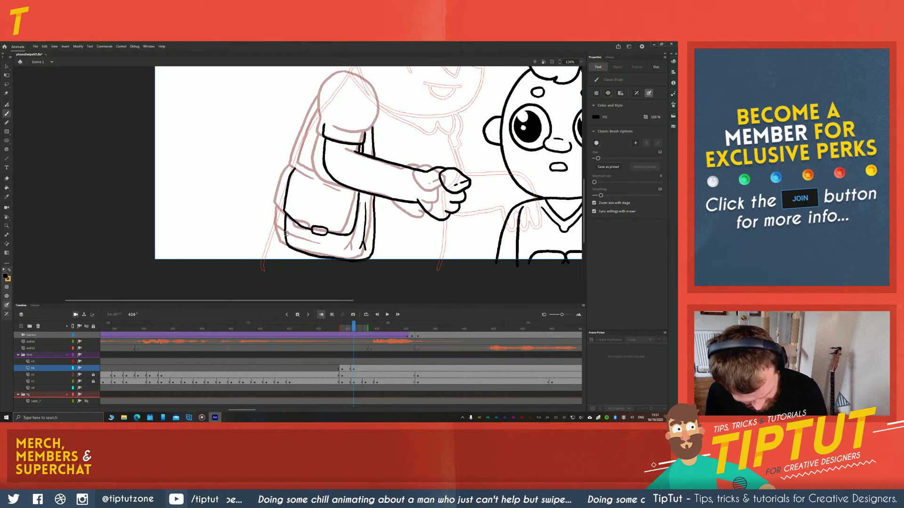
Ink the bag's upper edge and the outer line of the rear strap running up to the shoulder
key("space")
left_click_drag(297, 175, 303, 194)
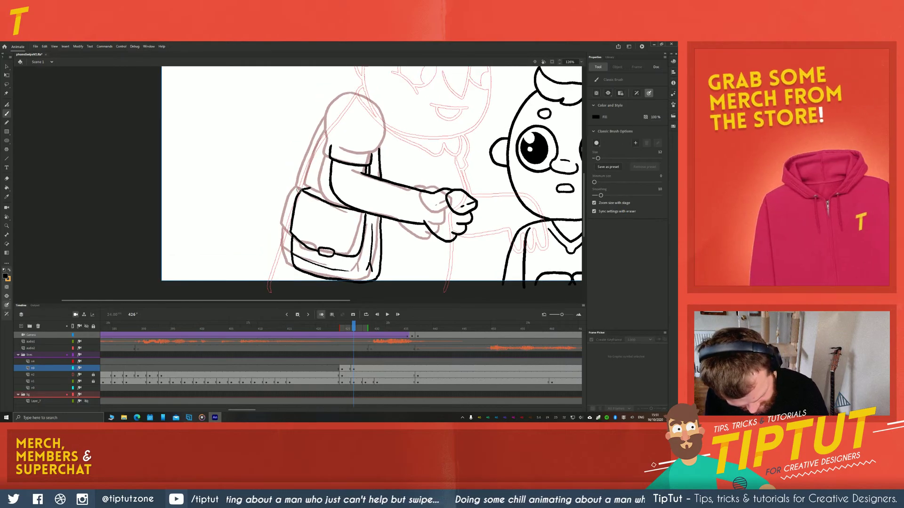
mouse_move(294, 193)
left_mouse_down()
mouse_move(319, 190)
mouse_move(322, 133)
left_mouse_up()
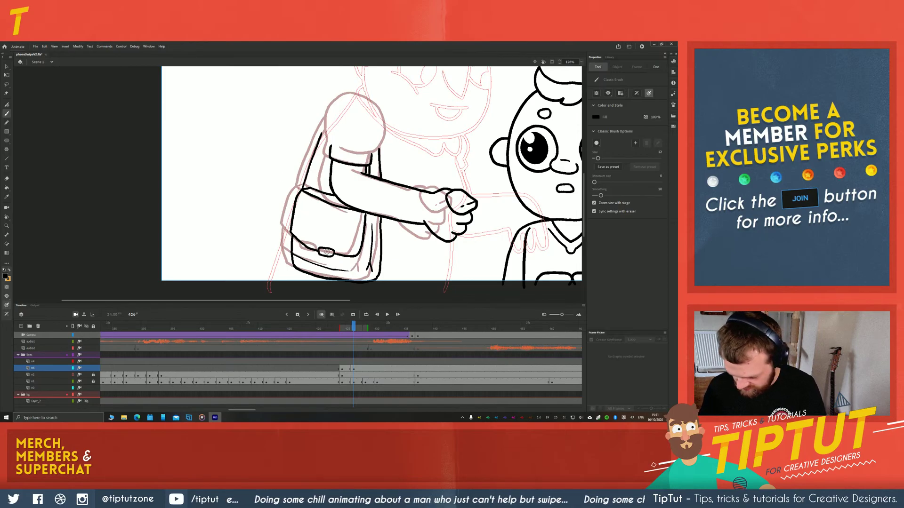
key("e")
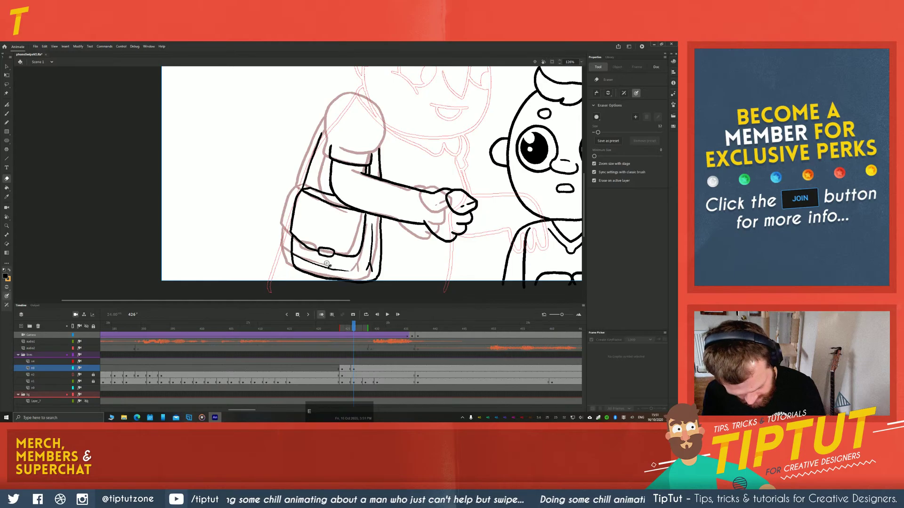
key("b")
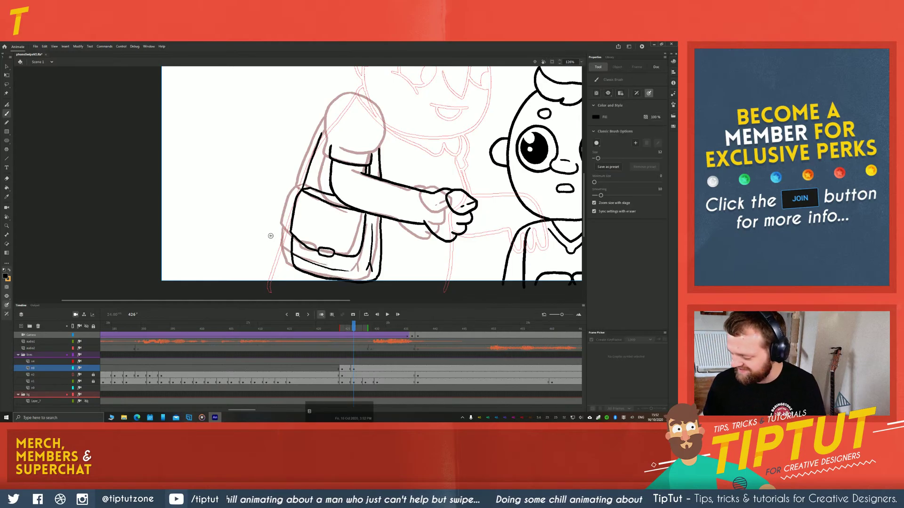
Ink the rounded shoulder and sleeve above the cuff and the inner line of the rear strap
key("space")
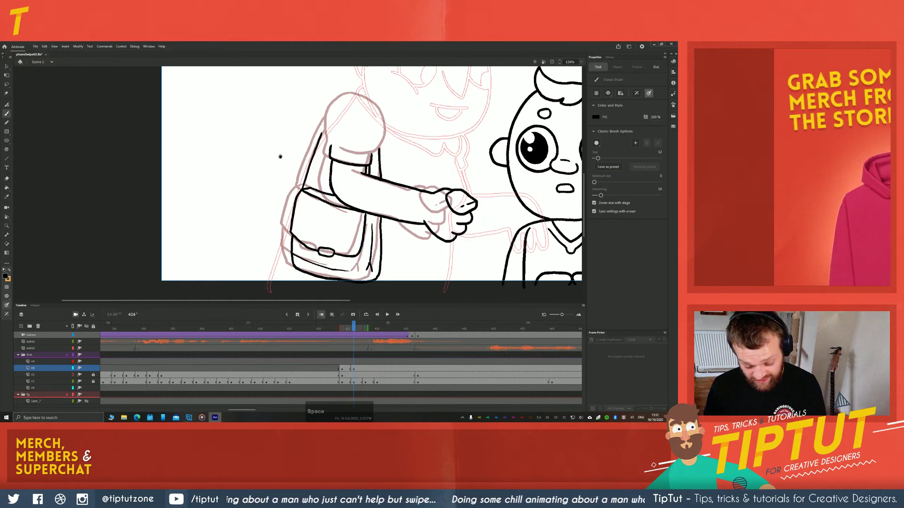
left_click_drag(280, 156, 276, 184)
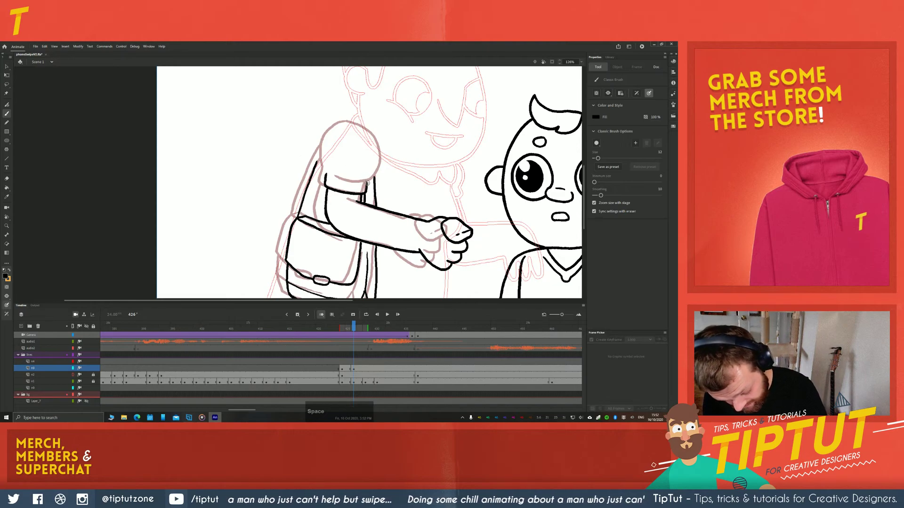
key("z")
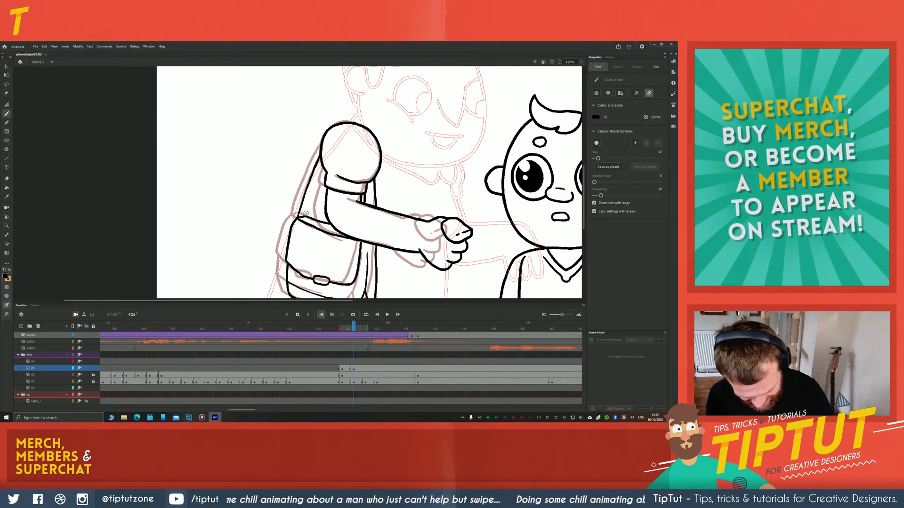
mouse_move(305, 214)
left_mouse_down()
mouse_move(322, 166)
mouse_move(313, 190)
left_mouse_up()
key("ctrl+z")
key("space")
left_click_drag(219, 216, 216, 180)
left_click_drag(237, 214, 226, 252)
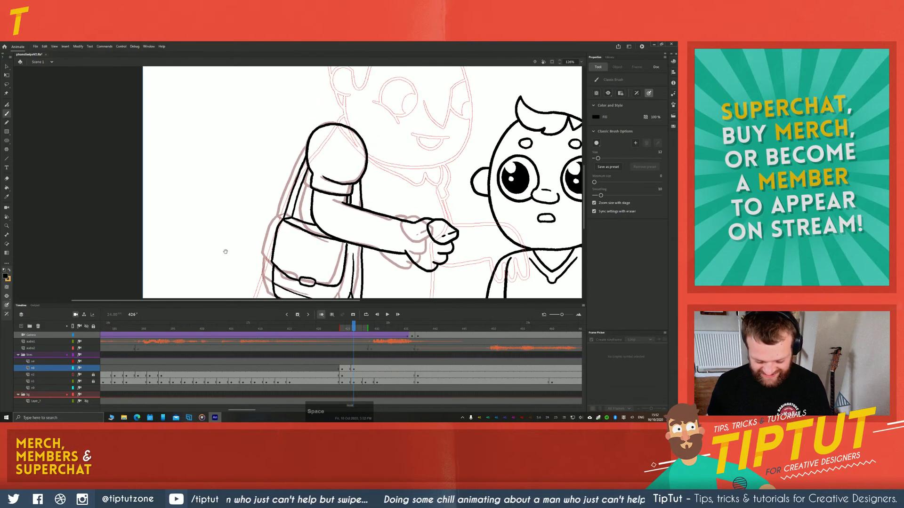
mouse_move(225, 200)
left_mouse_down()
mouse_move(191, 181)
mouse_move(202, 161)
left_mouse_up()
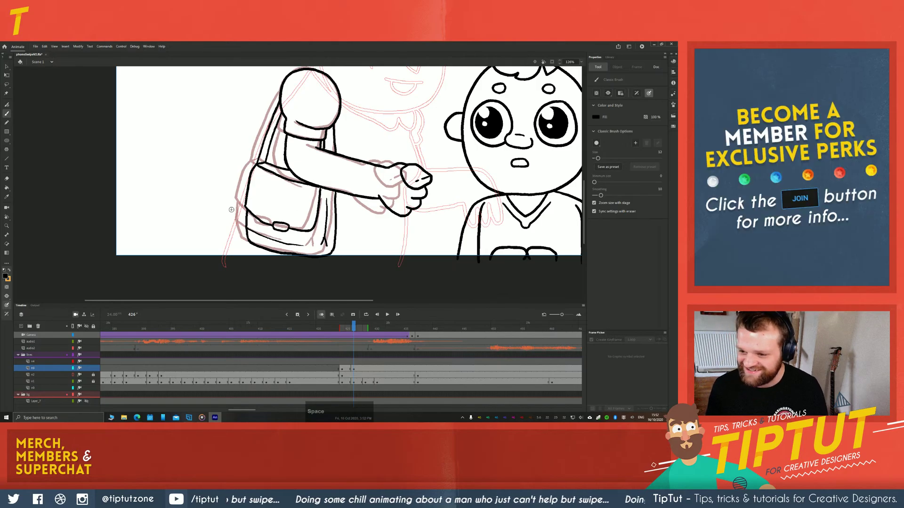
left_click_drag(188, 202, 223, 207)
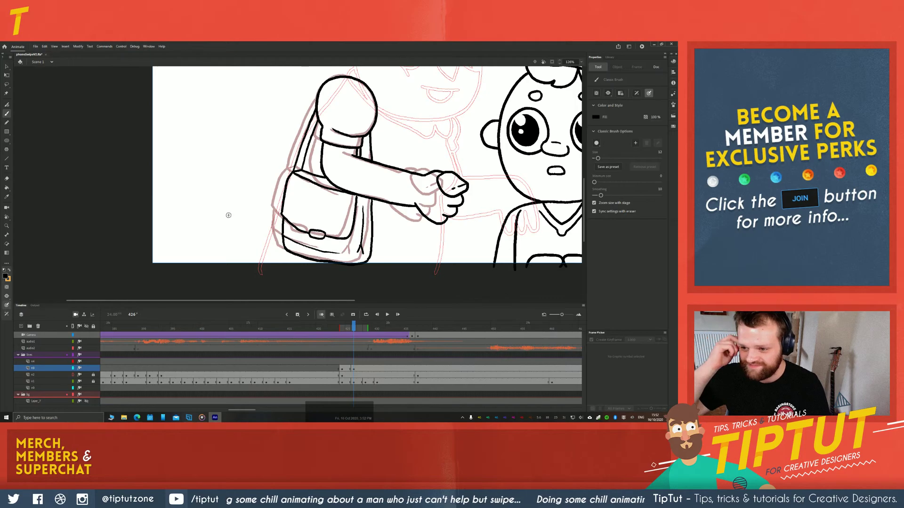
left_click_drag(266, 147, 266, 214)
left_click_drag(232, 278, 240, 212)
mouse_move(299, 203)
left_mouse_down()
mouse_move(295, 226)
mouse_move(259, 210)
mouse_move(256, 228)
mouse_move(211, 215)
left_mouse_up()
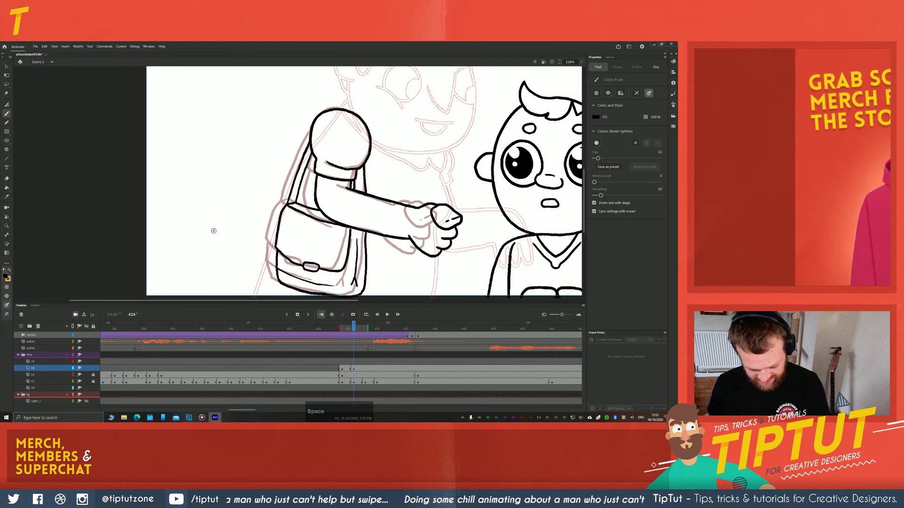
Place the two arm-and-bag drawings at frames 424 and 428 and insert a blank keyframe between them at frame 426
left_click(335, 370)
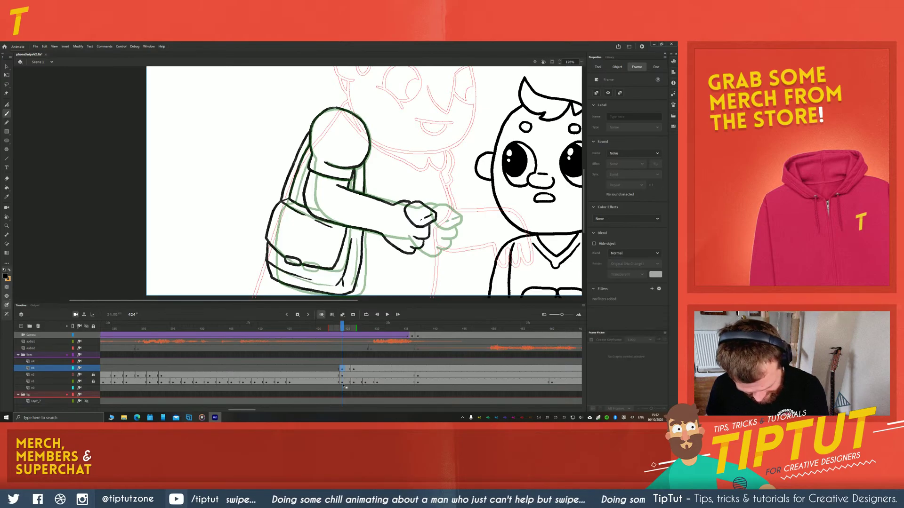
left_click(332, 370)
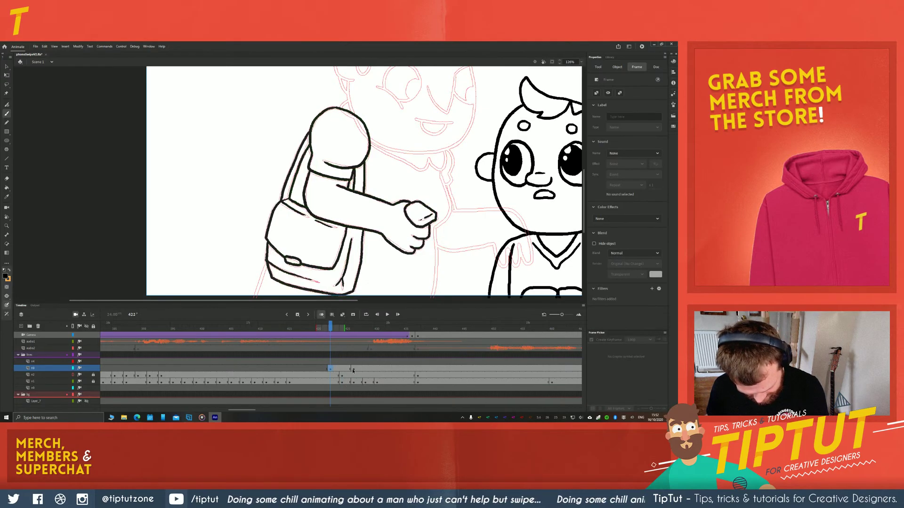
left_click(353, 370, "shift")
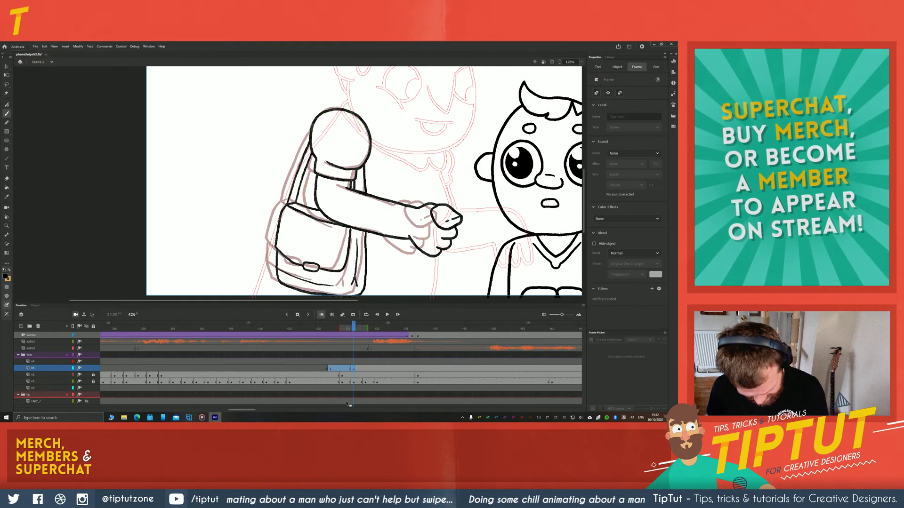
left_click_drag(349, 399, 349, 396)
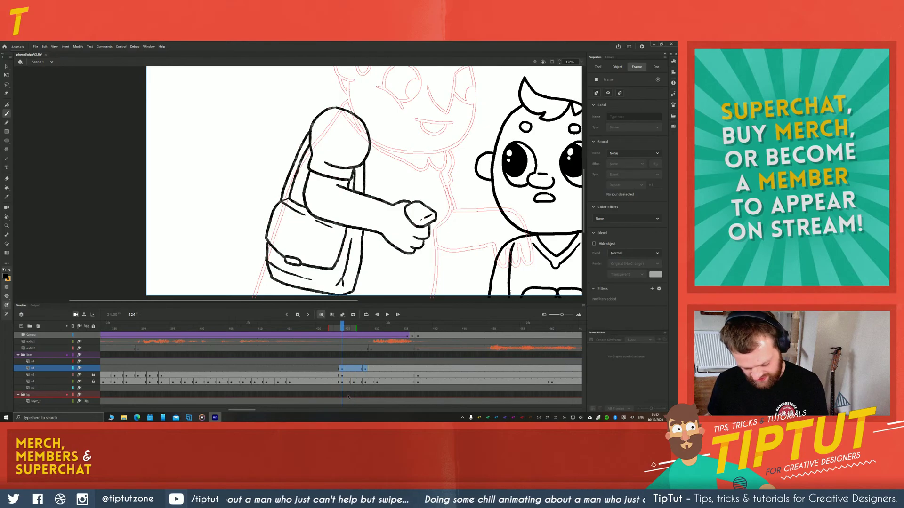
left_click(353, 369)
key("F7")
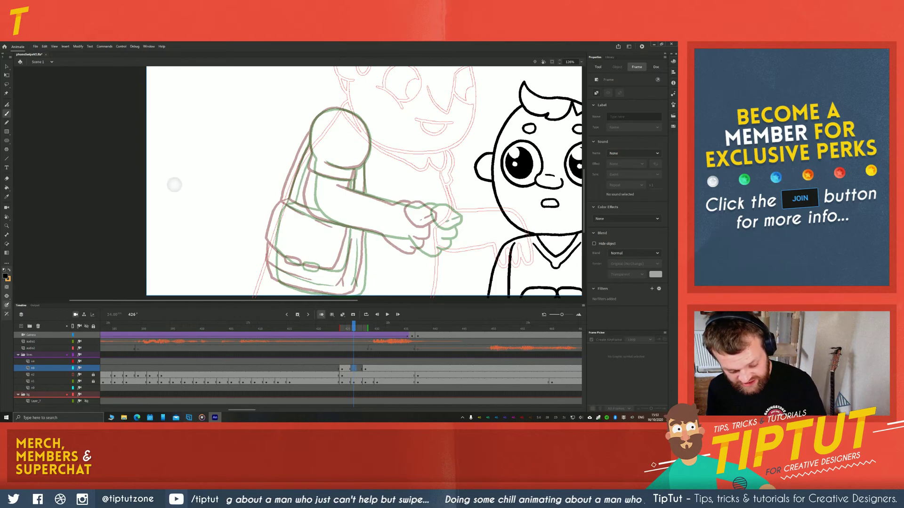
Ink the front curve of the near arm's rounded shoulder on the in-between at frame 426
mouse_move(271, 148)
left_mouse_down()
mouse_move(258, 157)
mouse_move(274, 179)
mouse_move(269, 199)
left_mouse_up()
key("ctrl+z")
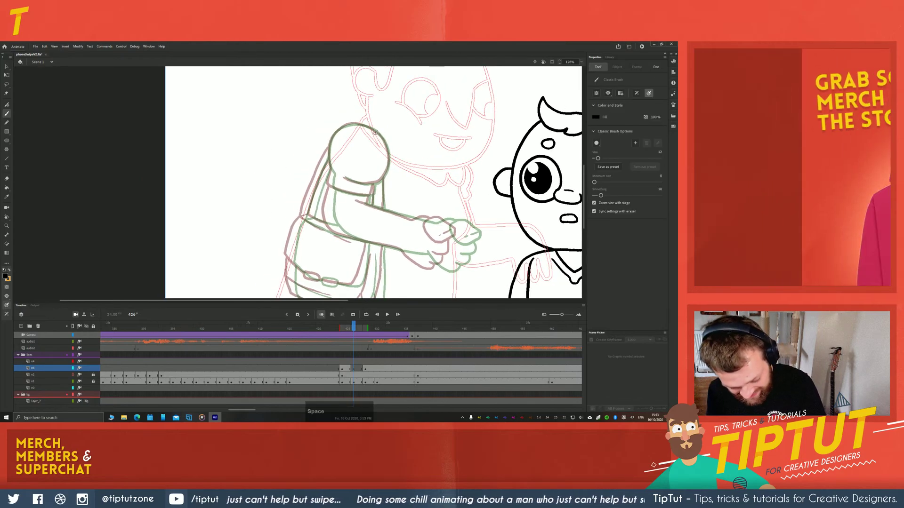
mouse_move(383, 140)
left_mouse_down()
mouse_move(388, 167)
mouse_move(380, 180)
left_mouse_up()
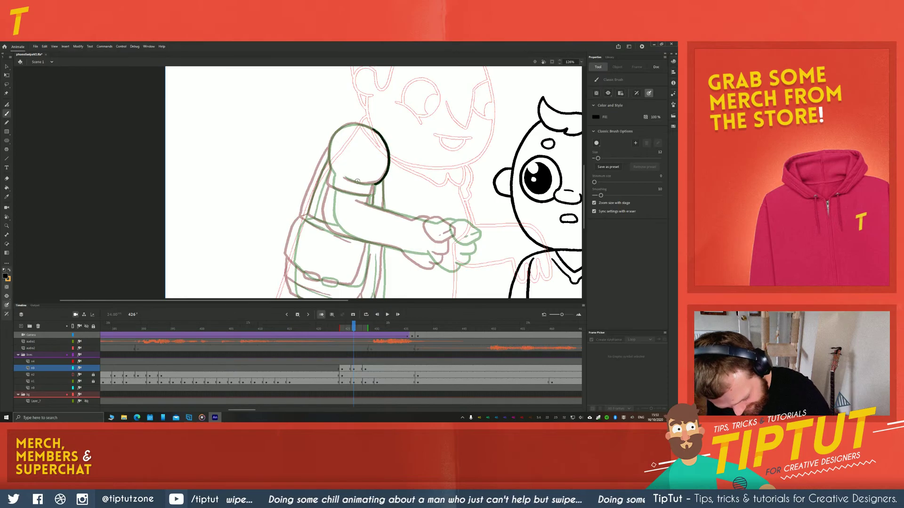
Hand-letter a person's name with a heart and small accent strokes on the empty pasteboard beyond the stage
key("r")
mouse_move(265, 188)
left_mouse_down()
mouse_move(262, 117)
mouse_move(298, 107)
left_mouse_up()
key("b")
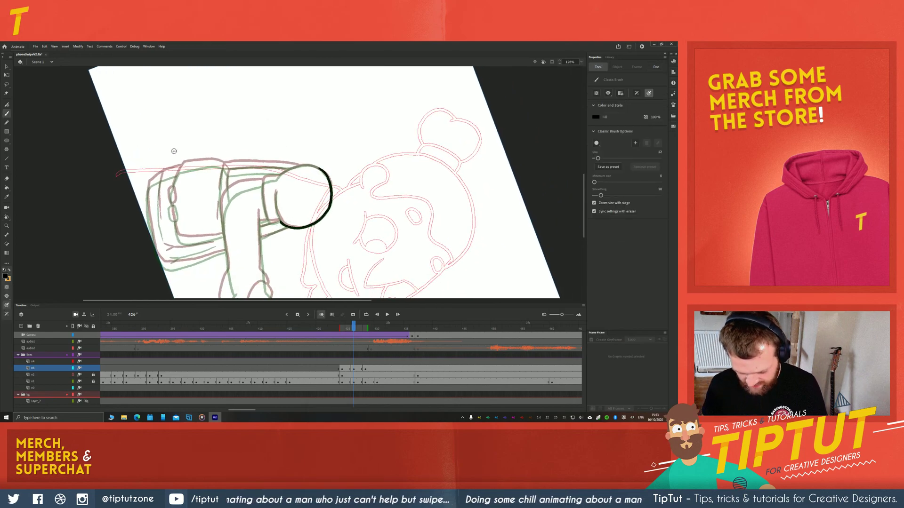
key("space")
left_click_drag(402, 117, 301, 163)
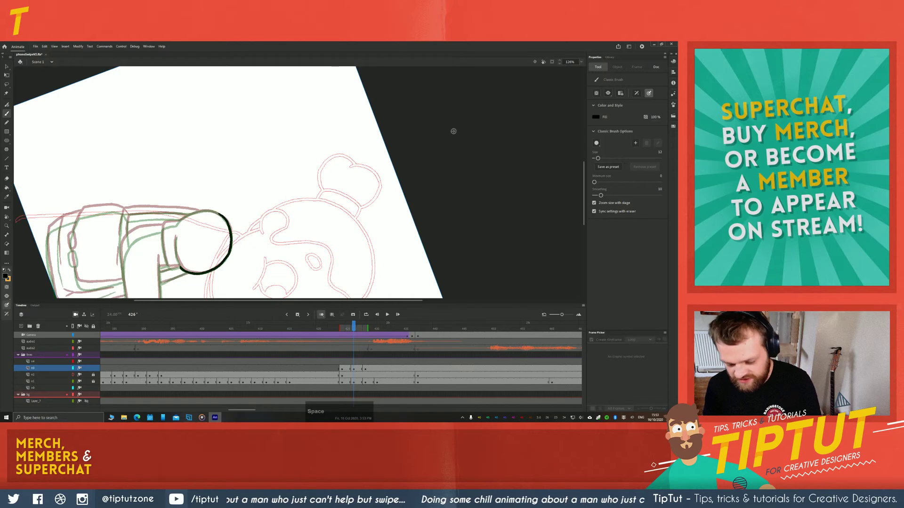
mouse_move(458, 138)
left_mouse_down()
mouse_move(475, 161)
mouse_move(442, 155)
mouse_move(477, 186)
mouse_move(489, 162)
mouse_move(507, 173)
mouse_move(498, 181)
left_mouse_up()
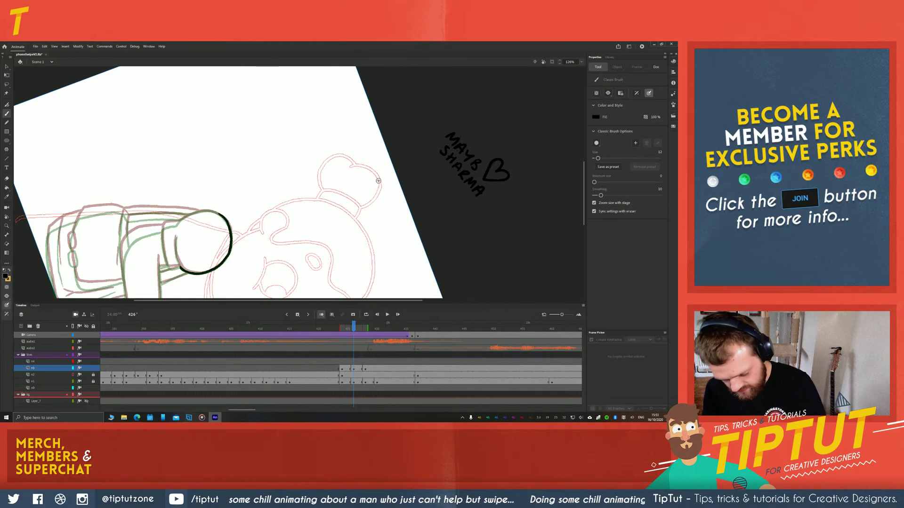
left_click_drag(427, 138, 436, 146)
left_click_drag(427, 150, 436, 151)
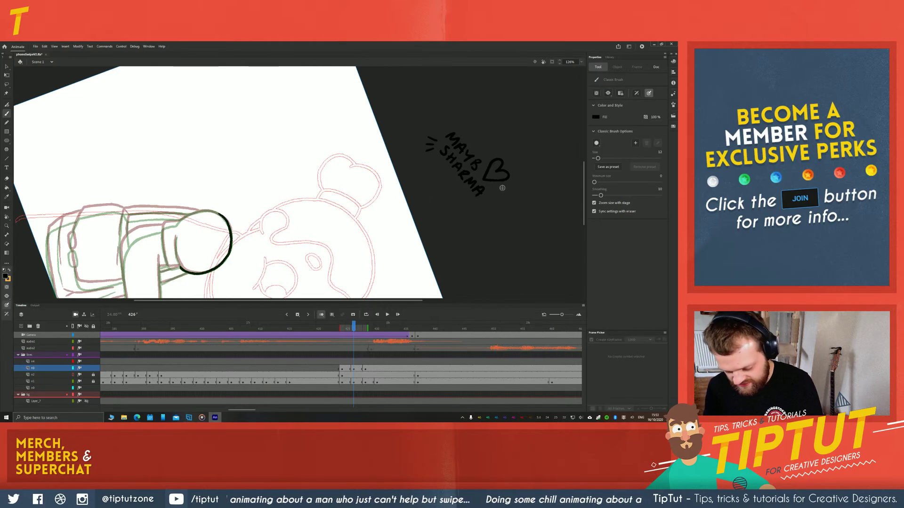
left_click_drag(500, 187, 513, 191)
mouse_move(499, 192)
left_mouse_down()
mouse_move(513, 195)
mouse_move(505, 202)
left_mouse_up()
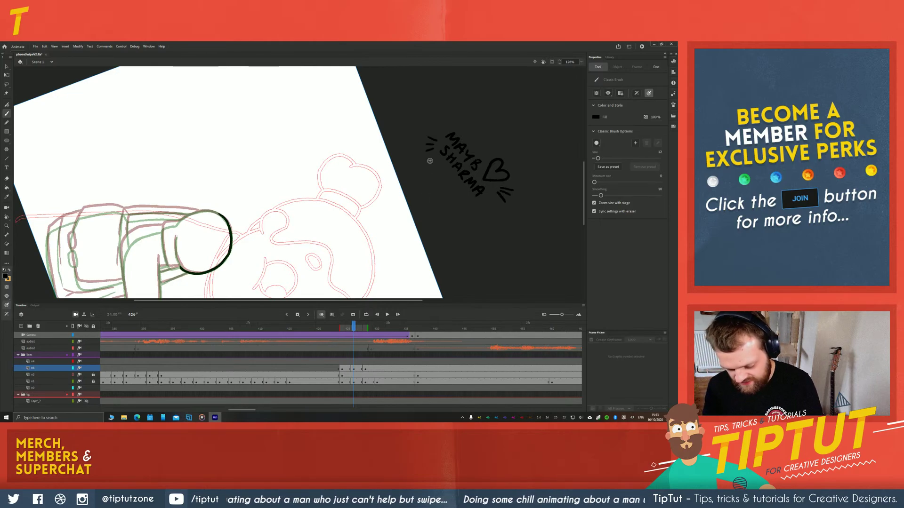
Move the hand-lettered name and heart across the pasteboard to beside the stage's upper-left corner
left_click(582, 63)
left_click(594, 69)
key("space")
left_click_drag(221, 155, 296, 306)
key("v")
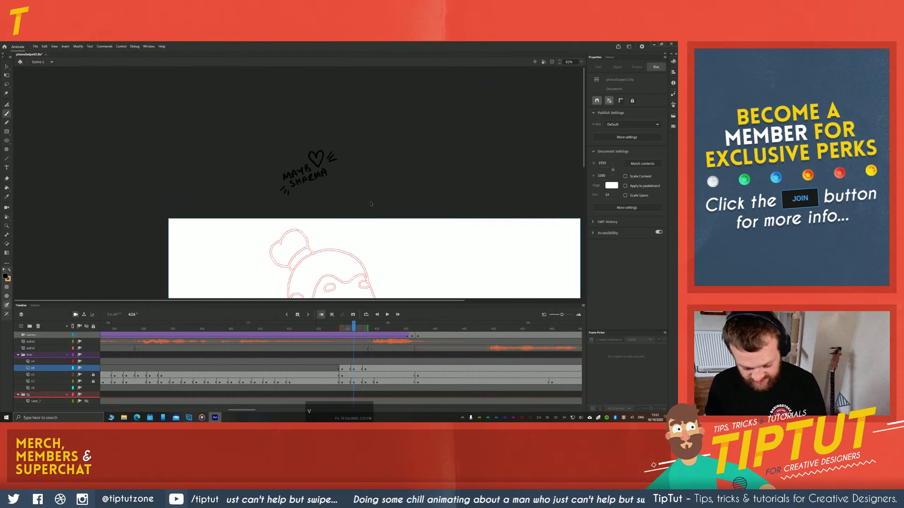
left_click_drag(377, 206, 241, 127)
left_click_drag(307, 165, 161, 188)
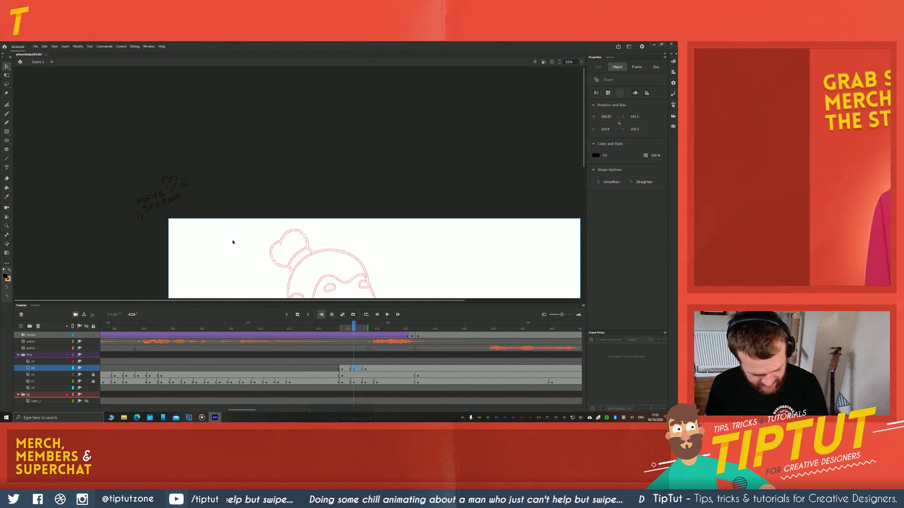
left_click(233, 242)
Ink the back of the rounded shoulder and the sleeve cuff below it with the Classic Brush
key("space")
mouse_move(221, 276)
left_mouse_down()
mouse_move(221, 242)
mouse_move(186, 212)
left_mouse_up()
left_click_drag(282, 236, 282, 198)
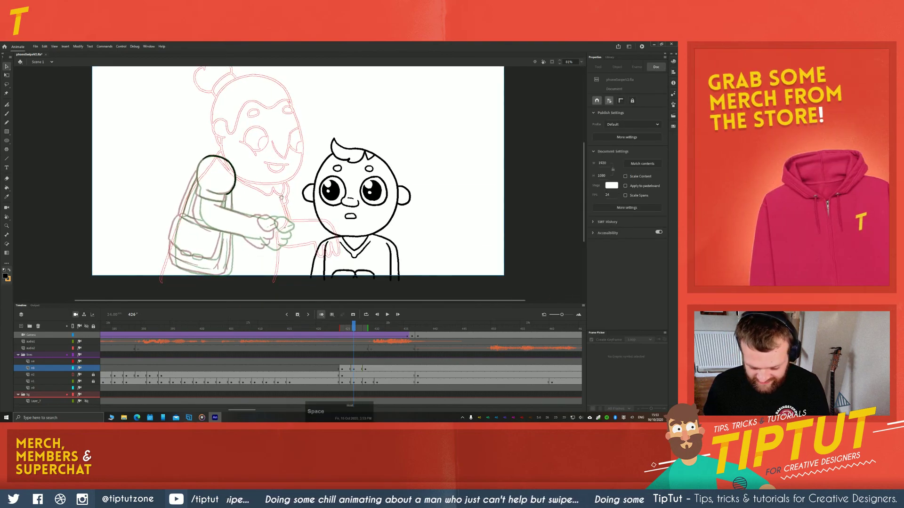
key("b")
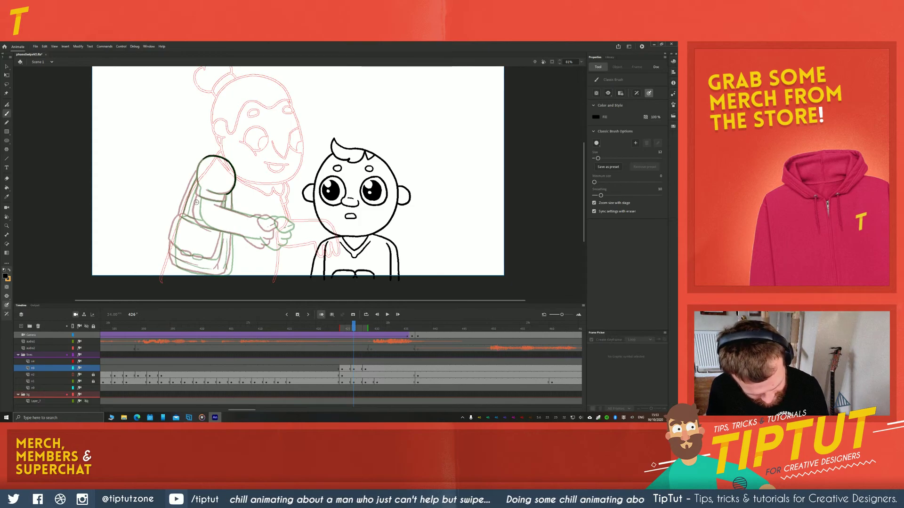
scroll(219, 217, "up", 2)
left_click_drag(197, 240, 291, 205)
scroll(275, 209, "up", 2)
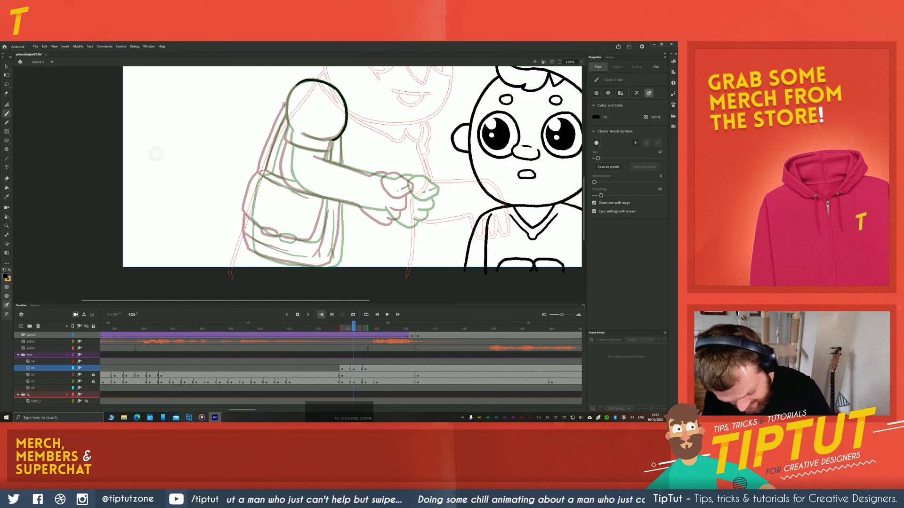
key("b")
key("b")
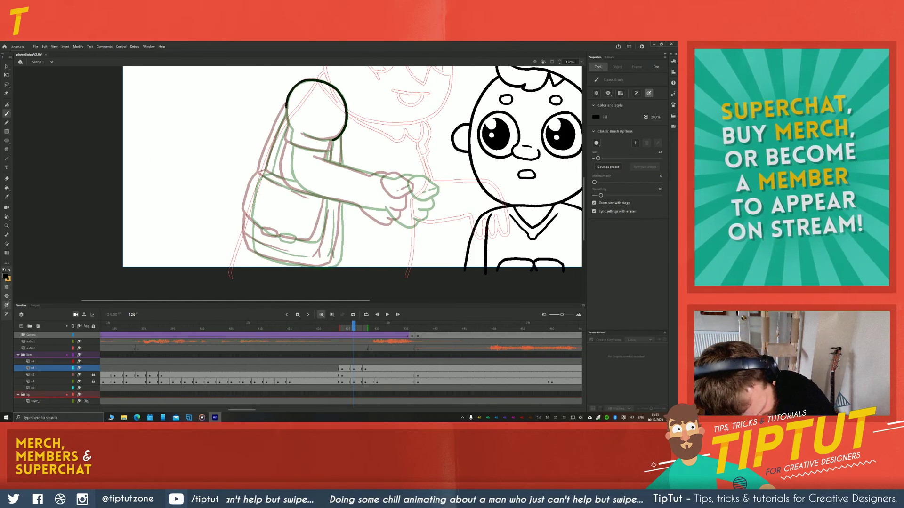
key("z")
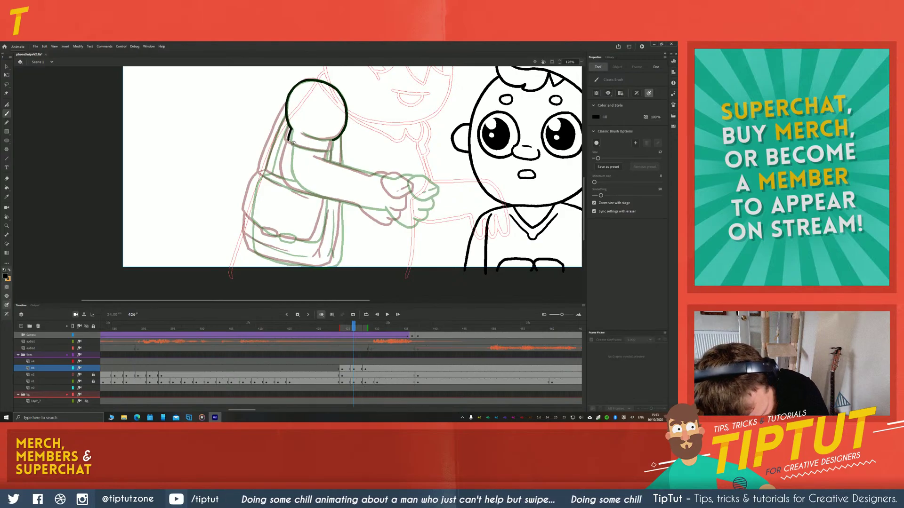
left_click_drag(288, 138, 325, 151)
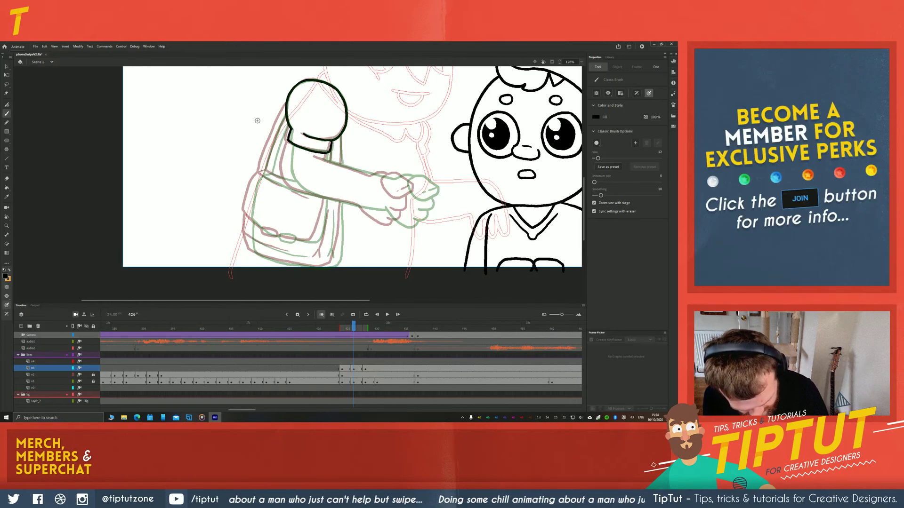
Ink the back of the upper arm and the forearm's underside, undoing the strokes for the lower fingers
left_click_drag(289, 149, 298, 136)
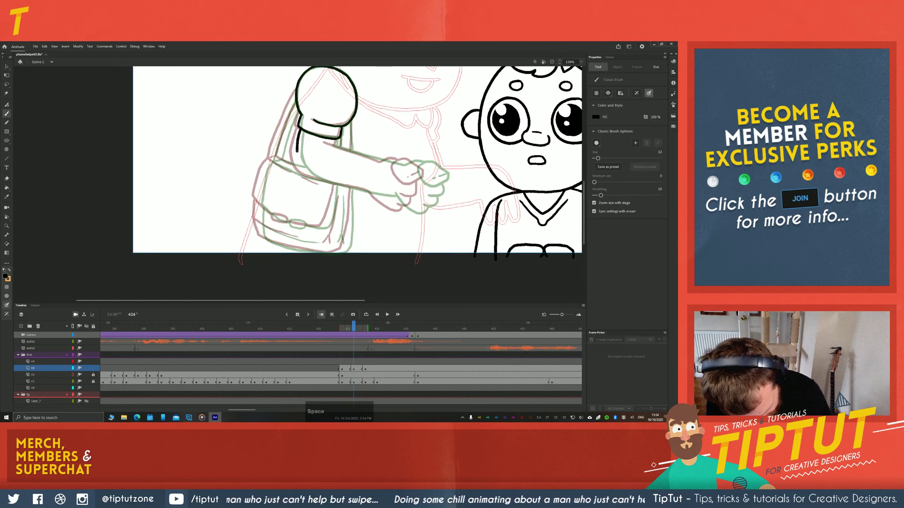
mouse_move(302, 167)
left_mouse_down()
mouse_move(408, 210)
mouse_move(432, 200)
left_mouse_up()
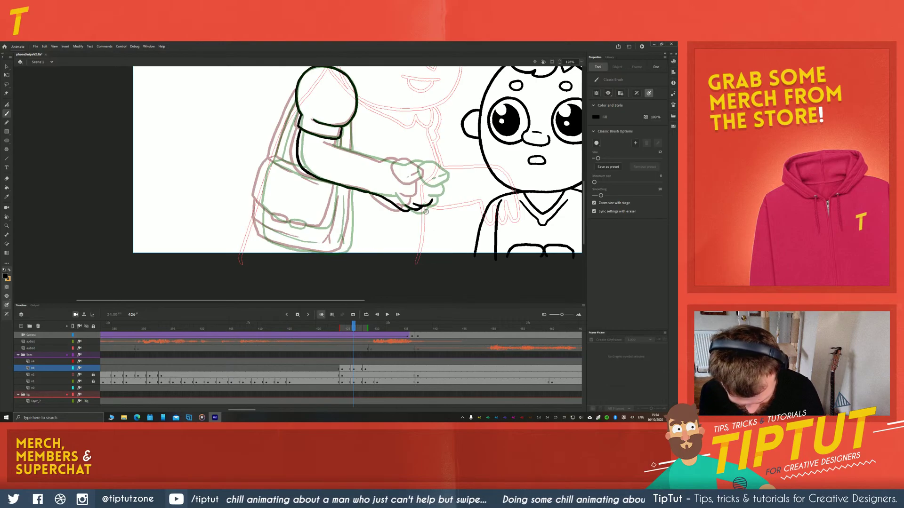
key("ctrl+z")
key("ctrl+z")
key("ctrl+z")
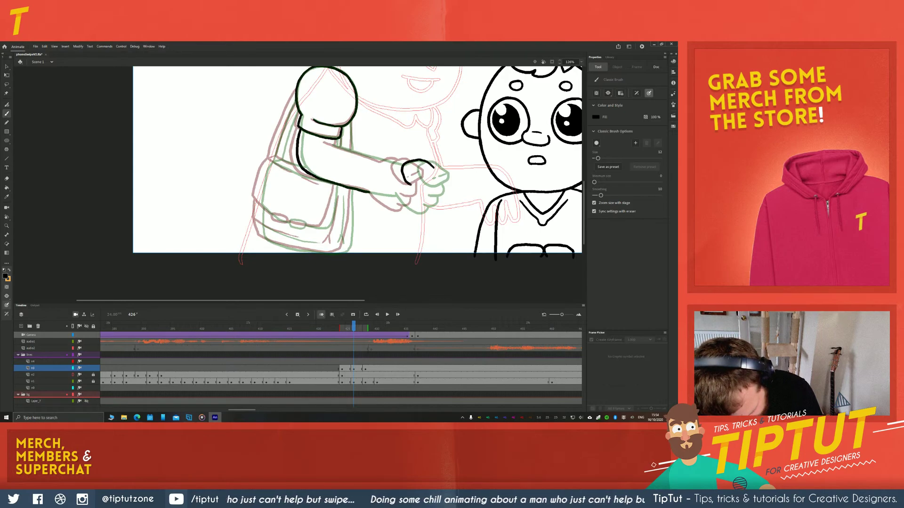
Ink the hand's thumb, curled fingers and wrist, and the forearm's upper line with the elbow crease
left_click_drag(431, 174, 411, 185)
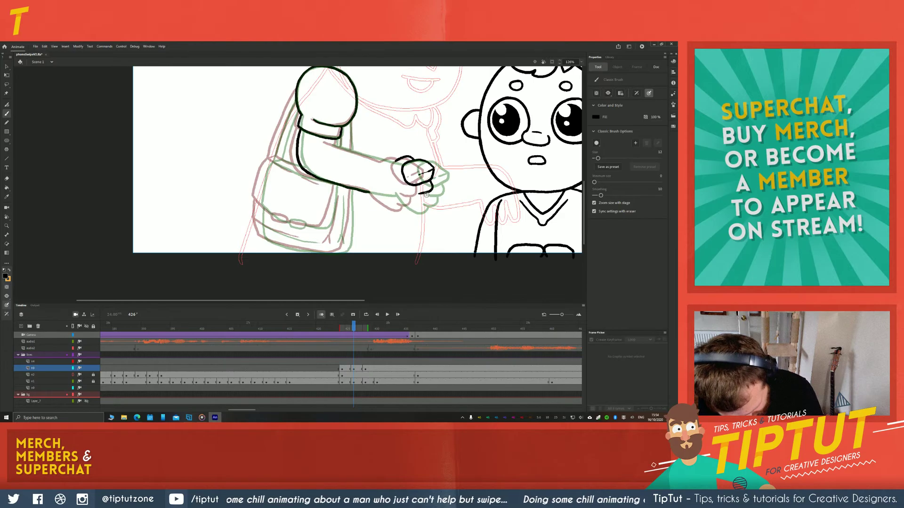
mouse_move(429, 196)
left_mouse_down()
mouse_move(406, 210)
mouse_move(367, 192)
left_mouse_up()
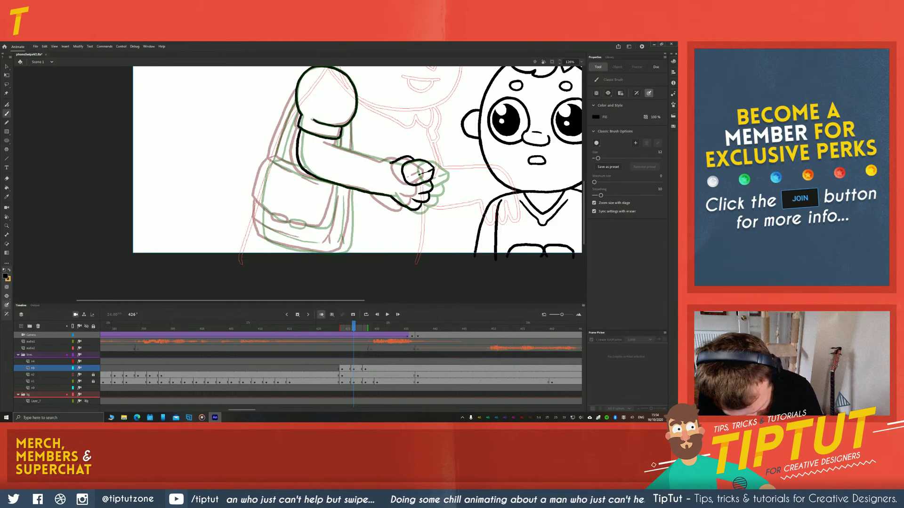
mouse_move(391, 163)
left_mouse_down()
mouse_move(345, 137)
mouse_move(378, 160)
mouse_move(329, 147)
left_mouse_up()
key("ctrl+z")
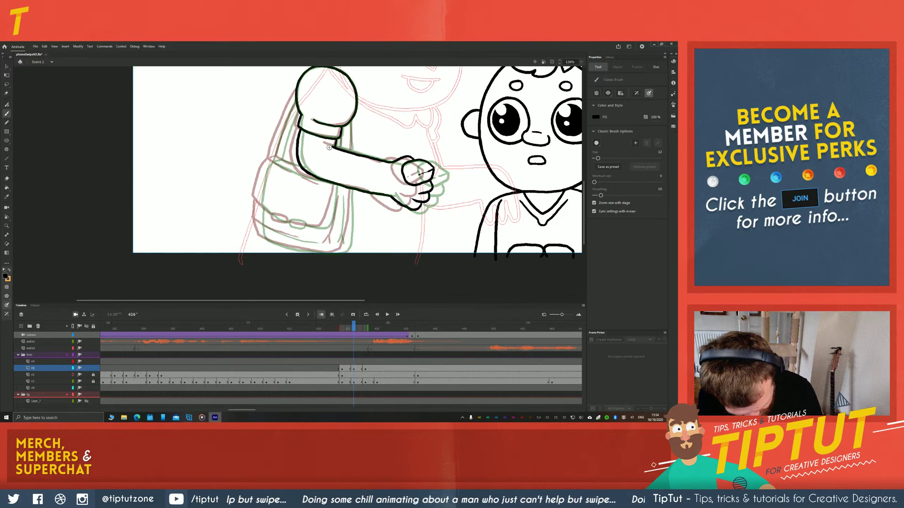
Ink the front strap below the sleeve cuff and continue its outer line down the bag's side
left_click_drag(201, 161, 195, 200)
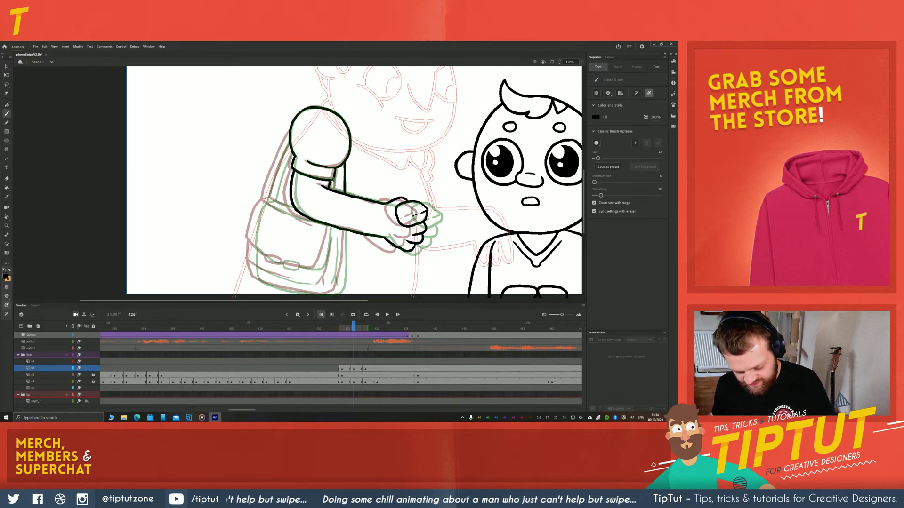
key("space")
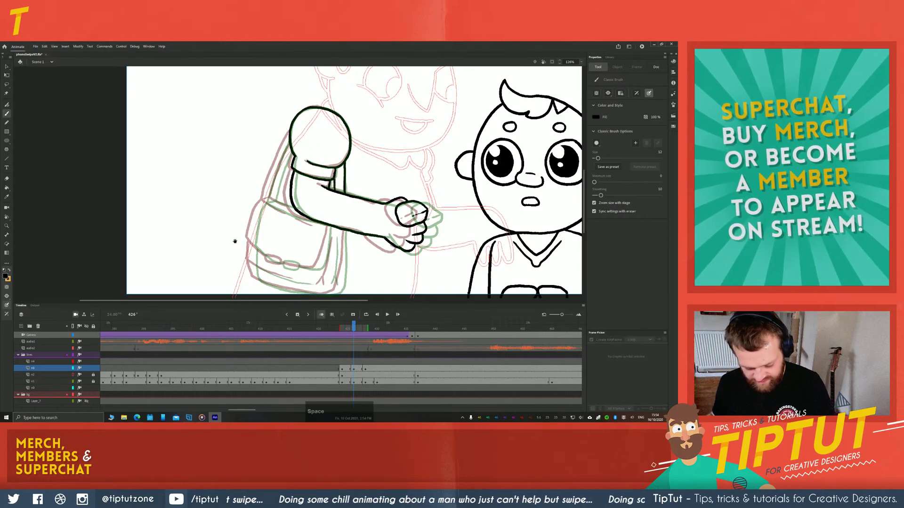
left_click_drag(235, 242, 273, 167)
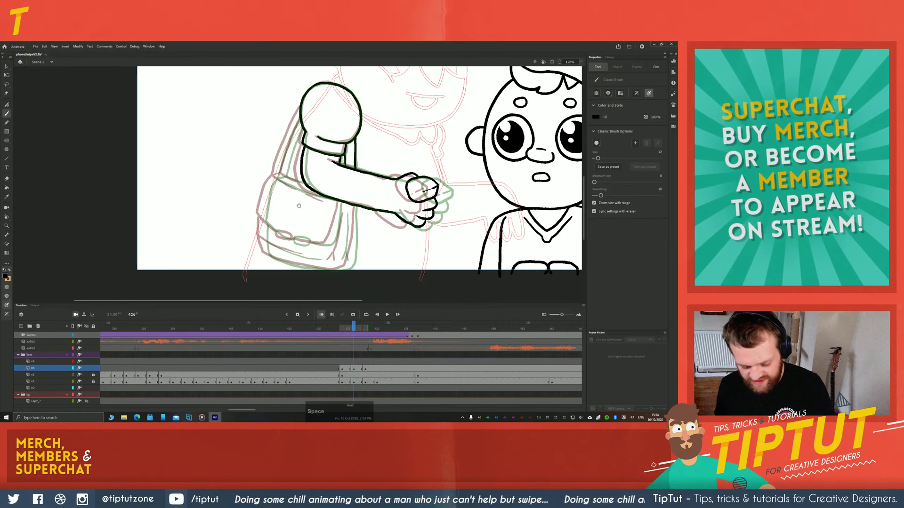
left_click_drag(356, 206, 349, 265)
key("space")
left_click_drag(258, 153, 283, 164)
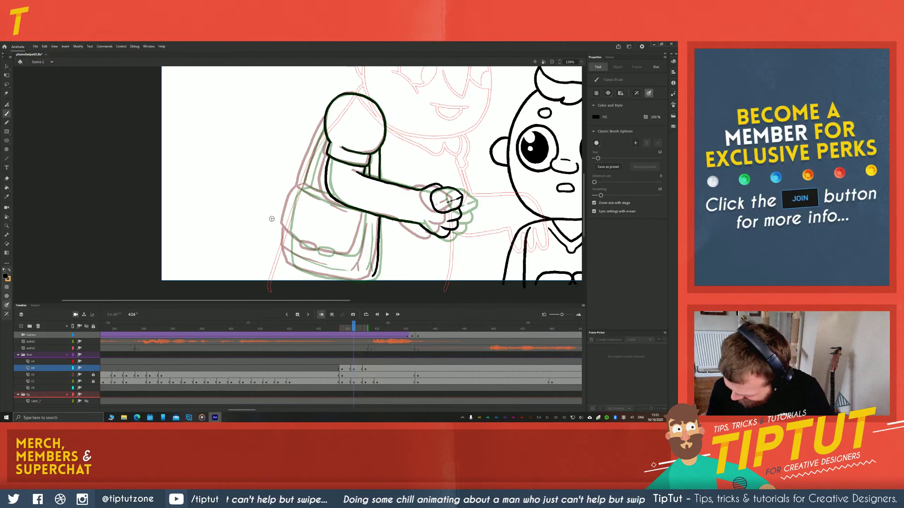
Compare with the neighbouring frame and ink the bag's flap and its oval clasp
key("comma")
key("period")
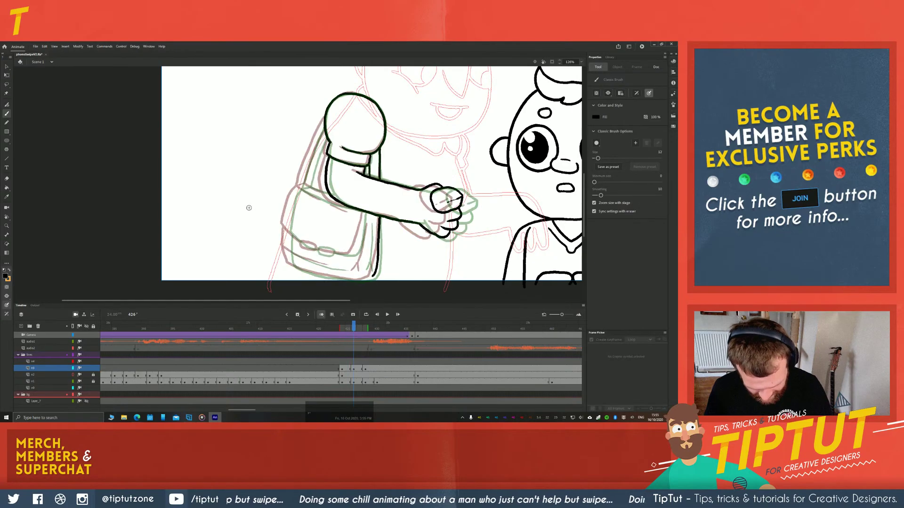
key("comma")
key("period")
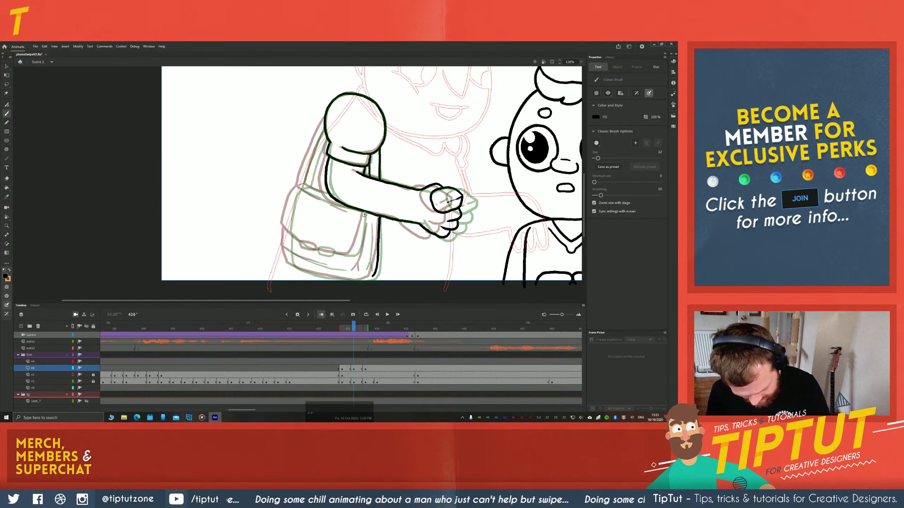
mouse_move(363, 215)
left_mouse_down()
mouse_move(350, 252)
mouse_move(308, 246)
mouse_move(315, 252)
mouse_move(286, 231)
left_mouse_up()
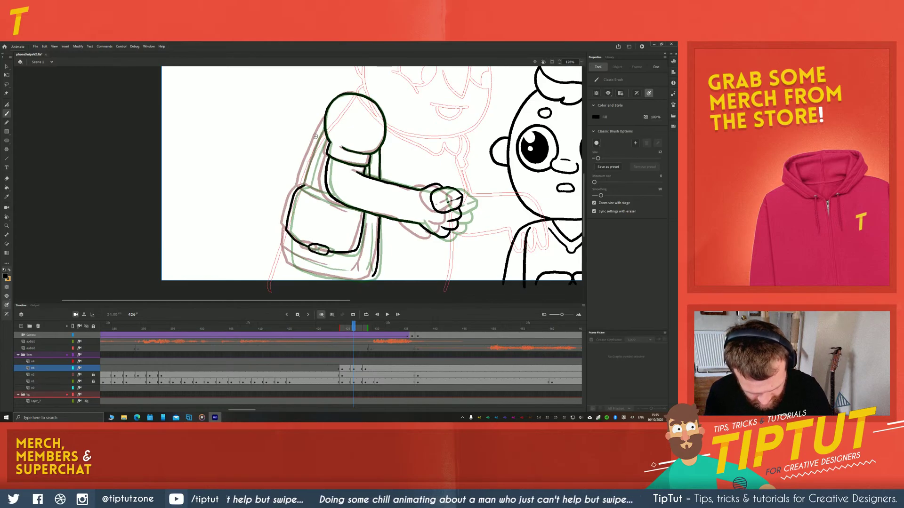
Ink the lines of the rear strap from the shoulder down to the top of the bag
left_click_drag(323, 124, 299, 185)
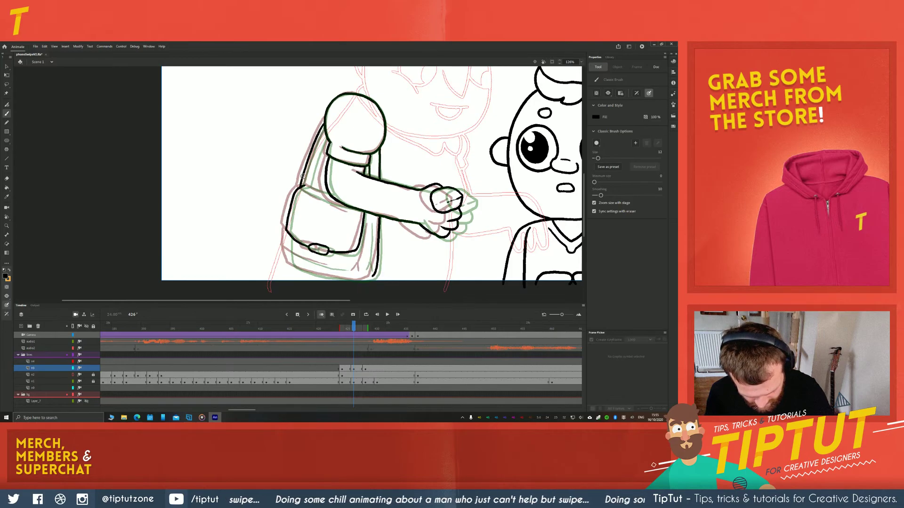
key(".")
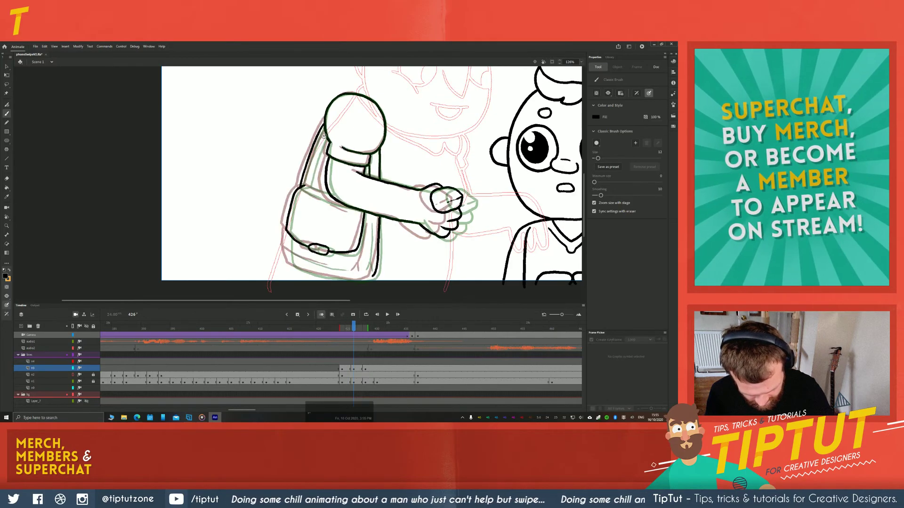
left_click_drag(315, 161, 306, 185)
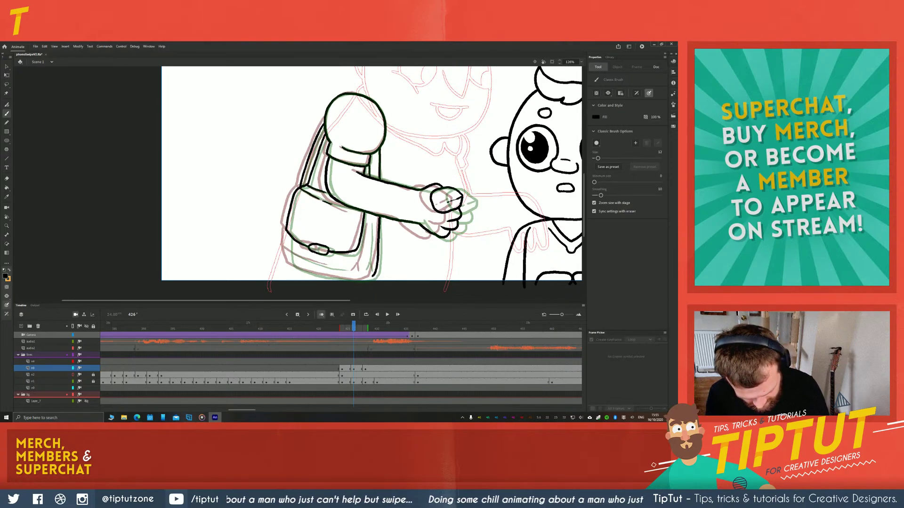
key("space")
left_click_drag(243, 233, 243, 190)
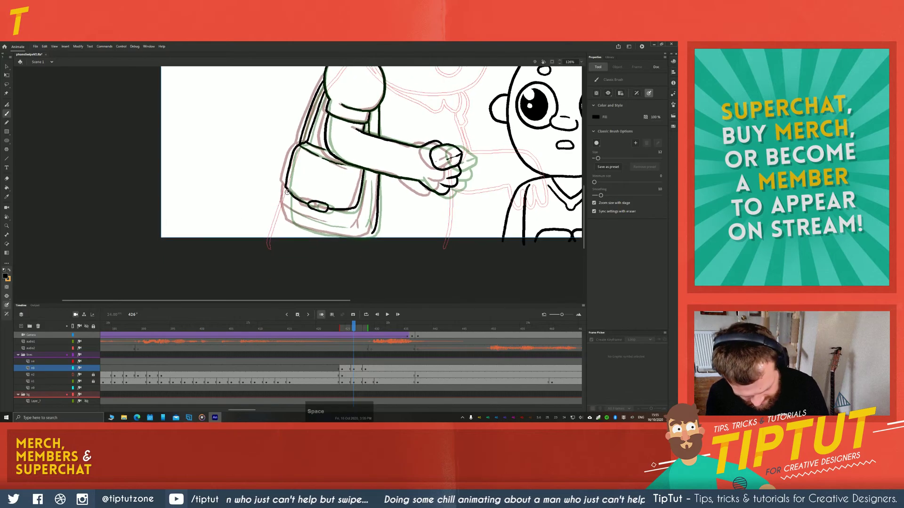
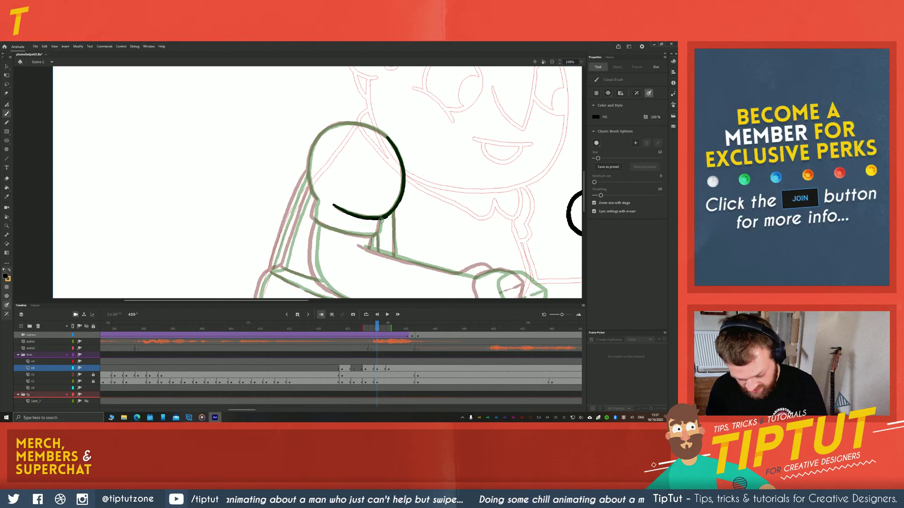
Ink the lower edge and both ends of the near arm's sleeve cuff at frame 430
mouse_move(379, 232)
left_mouse_down()
mouse_move(313, 219)
mouse_move(380, 235)
left_mouse_up()
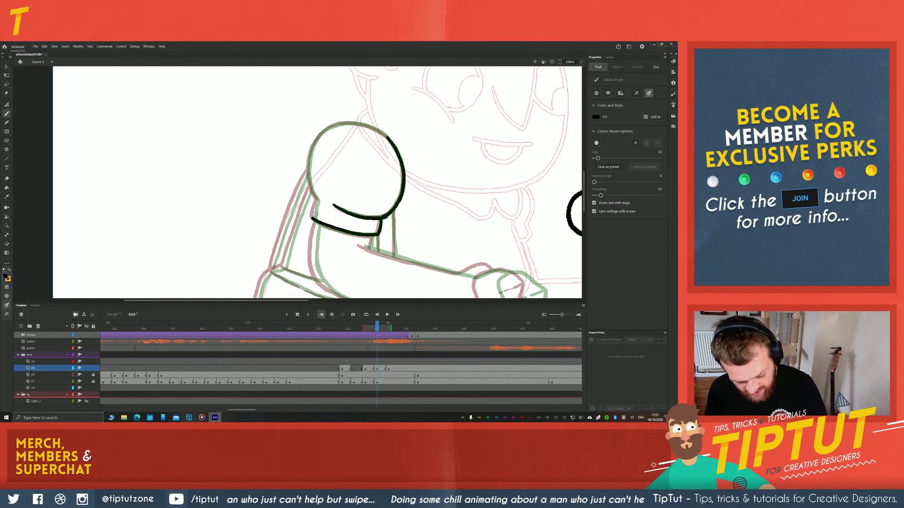
left_click_drag(313, 215, 315, 201)
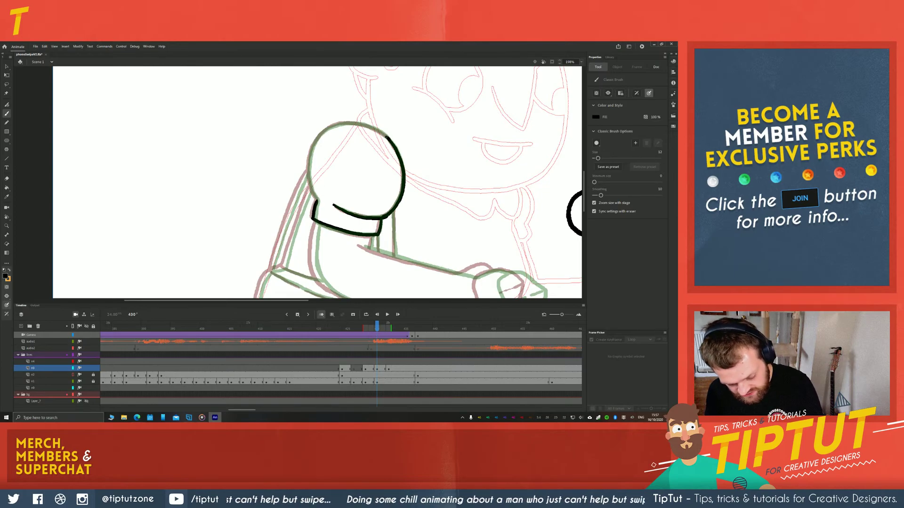
Ink the remaining outline of the rounded sleeve, from the shoulder around its rear side to the cuff at frame 430
key("space")
mouse_move(261, 192)
left_mouse_down()
mouse_move(318, 128)
mouse_move(308, 125)
mouse_move(280, 211)
mouse_move(294, 190)
mouse_move(336, 176)
mouse_move(349, 208)
mouse_move(347, 200)
mouse_move(337, 232)
mouse_move(312, 250)
left_mouse_up()
key("b")
key("r")
left_click_drag(227, 207, 234, 145)
key("b")
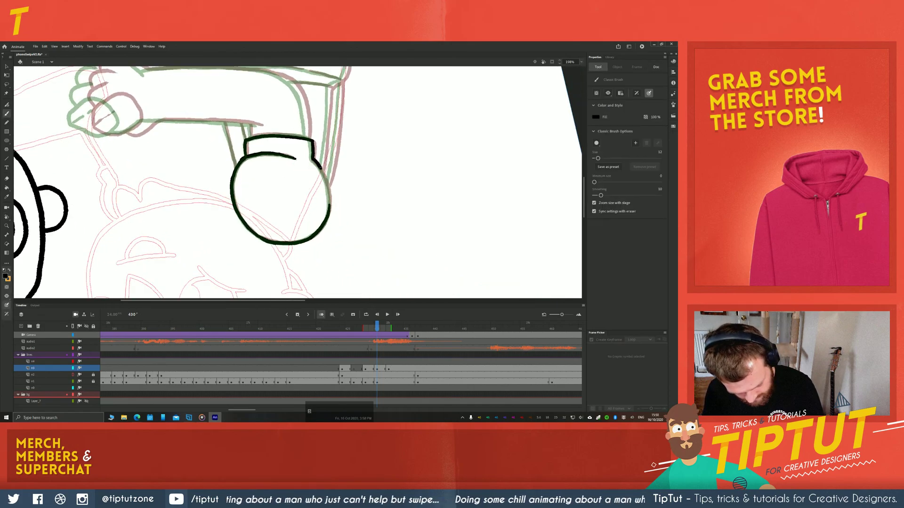
left_click_drag(320, 168, 330, 211)
Ink the forearm's underside from the sleeve cuff to the wrist, together with the curled fingers of the hand
key("r")
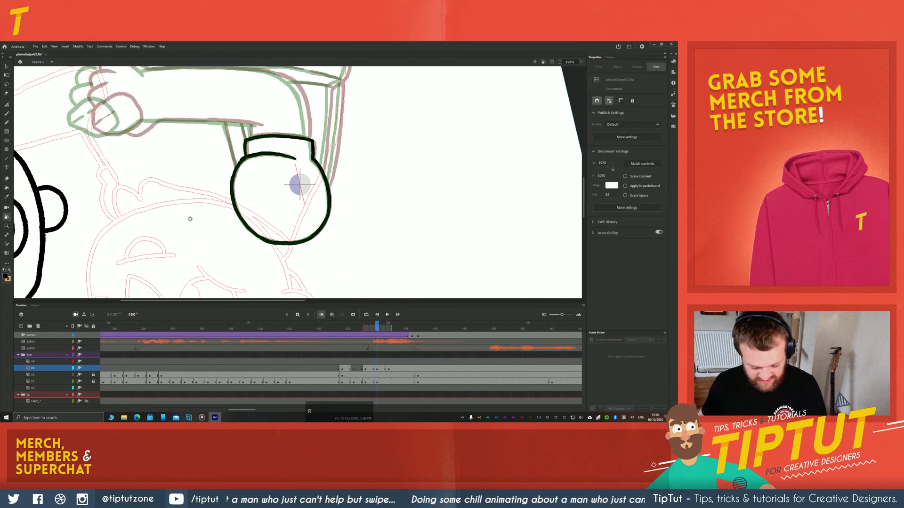
mouse_move(190, 219)
left_mouse_down()
mouse_move(327, 105)
mouse_move(397, 156)
mouse_move(406, 181)
left_mouse_up()
key("space")
left_click_drag(288, 252, 186, 204)
key("b")
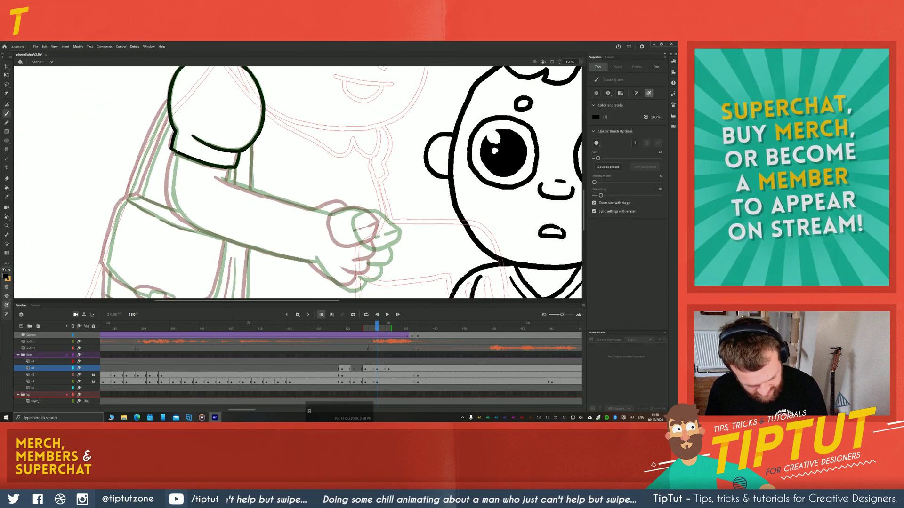
mouse_move(175, 153)
left_mouse_down()
mouse_move(173, 205)
mouse_move(180, 216)
mouse_move(169, 186)
mouse_move(195, 228)
mouse_move(311, 261)
mouse_move(262, 230)
mouse_move(282, 253)
mouse_move(300, 257)
mouse_move(313, 248)
mouse_move(307, 234)
mouse_move(329, 220)
left_mouse_up()
key("ctrl+z")
key("space")
key("space")
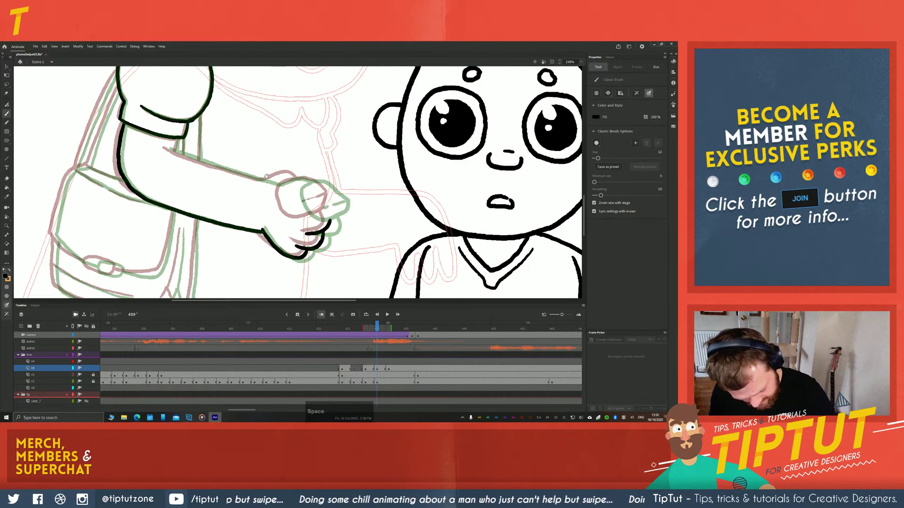
Ink the thumb and the back of the hand, and the forearm's upper line to the inner elbow
left_click_drag(270, 189, 264, 214)
mouse_move(329, 221)
left_mouse_down()
mouse_move(298, 207)
mouse_move(283, 218)
mouse_move(300, 246)
mouse_move(329, 238)
mouse_move(320, 214)
mouse_move(315, 232)
mouse_move(329, 226)
mouse_move(304, 231)
left_mouse_up()
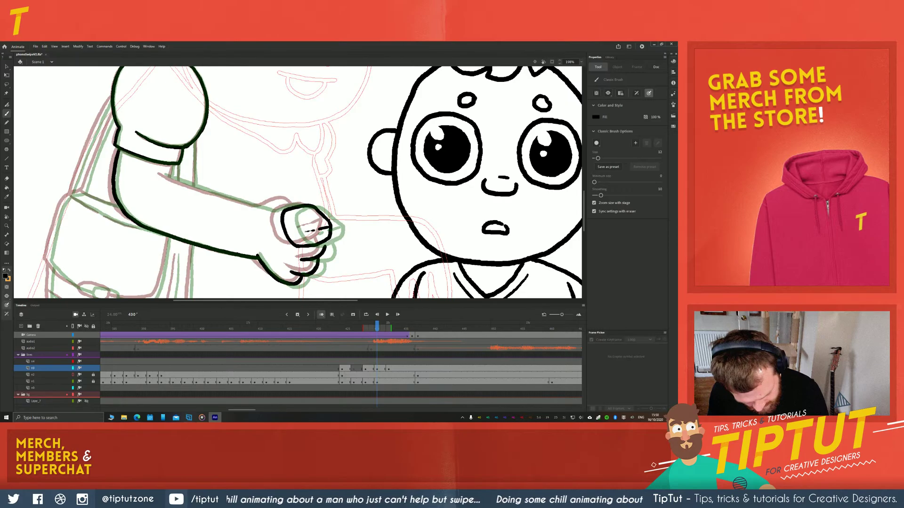
key("space")
left_click_drag(168, 201, 195, 209)
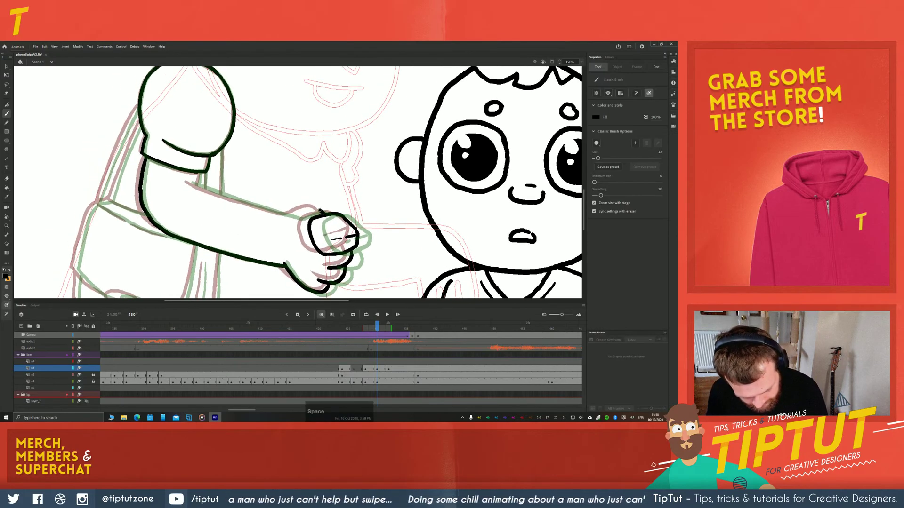
left_click_drag(321, 211, 292, 218)
left_click_drag(189, 182, 295, 216)
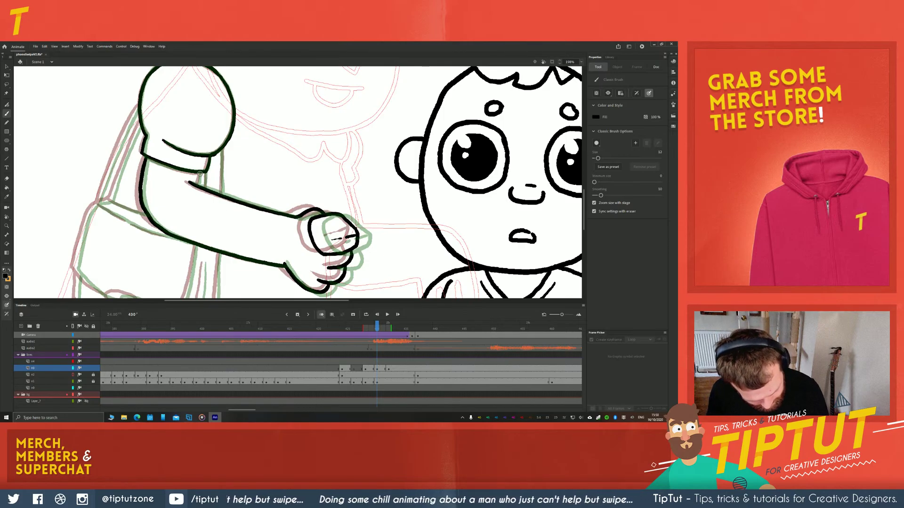
Ink the inner-elbow end line and the front strap's lines between the sleeve cuff and the forearm
left_click_drag(200, 173, 197, 183)
key("space")
left_click_drag(148, 241, 201, 177)
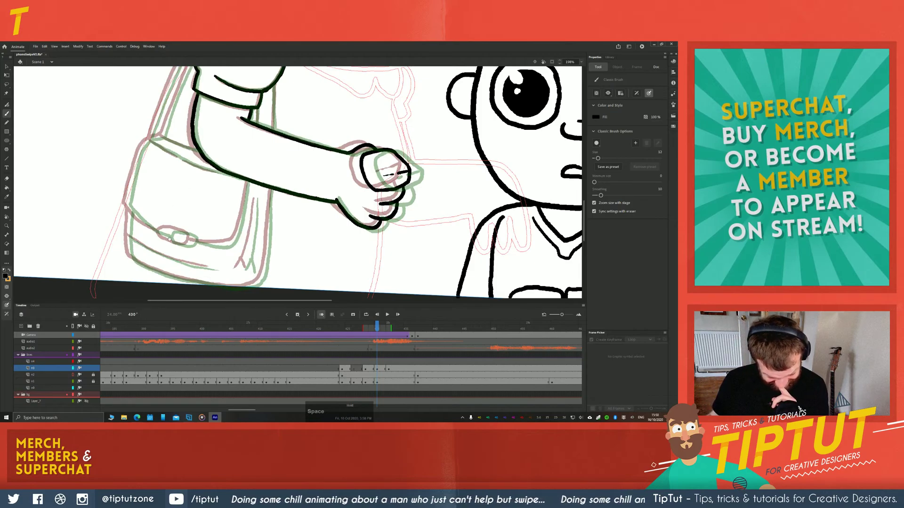
mouse_move(171, 167)
left_mouse_down()
mouse_move(263, 273)
mouse_move(237, 234)
left_mouse_up()
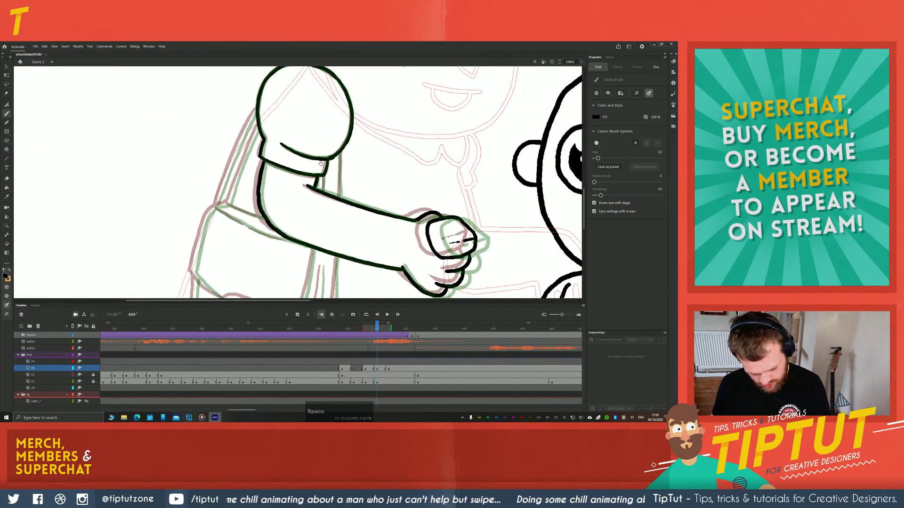
mouse_move(340, 153)
left_mouse_down()
mouse_move(340, 195)
mouse_move(324, 183)
left_mouse_up()
Select the inked hand and nudge it slightly right and down toward the next frame's pose
key("space")
left_click_drag(249, 234, 217, 185)
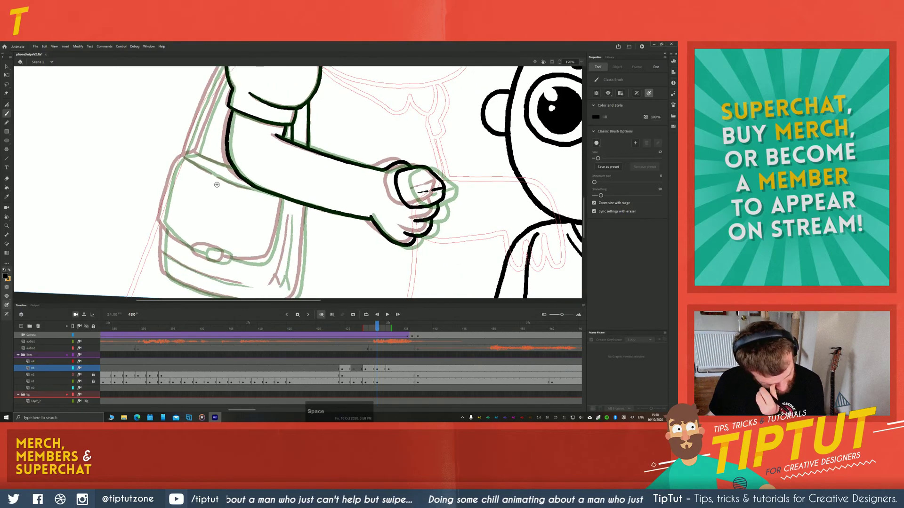
key("l")
mouse_move(466, 192)
left_mouse_down()
mouse_move(442, 254)
mouse_move(464, 203)
left_mouse_up()
key("v")
key("v")
left_click(375, 271)
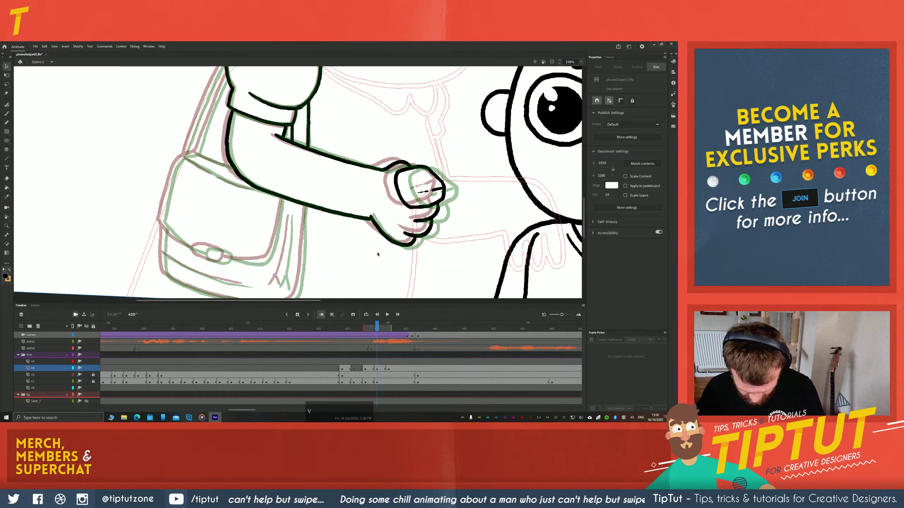
mouse_move(438, 253)
left_mouse_down()
mouse_move(459, 227)
mouse_move(370, 179)
mouse_move(438, 253)
left_mouse_up()
left_click_drag(471, 283, 360, 132)
key("Right")
key("Right")
key("Right")
key("Down")
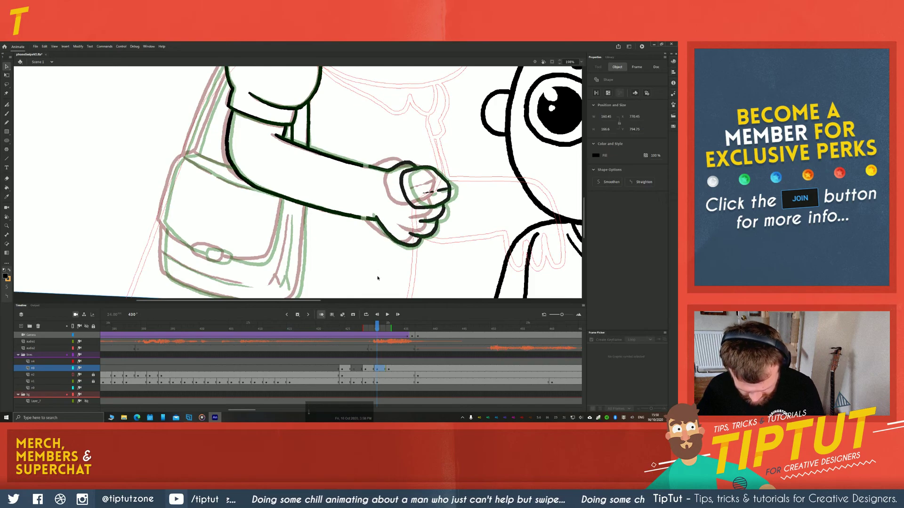
Bridge the gaps in the forearm's upper and lower lines at the wrist with short brush strokes
key("b")
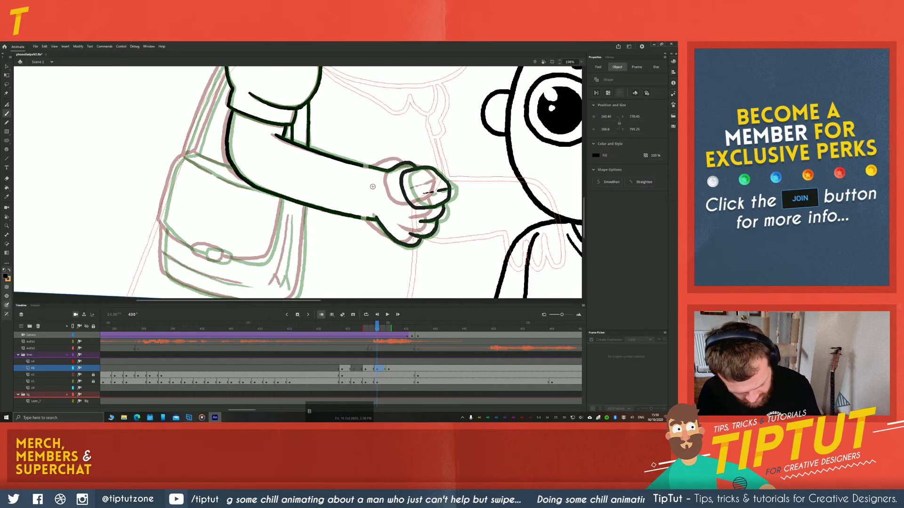
left_click_drag(366, 165, 375, 168)
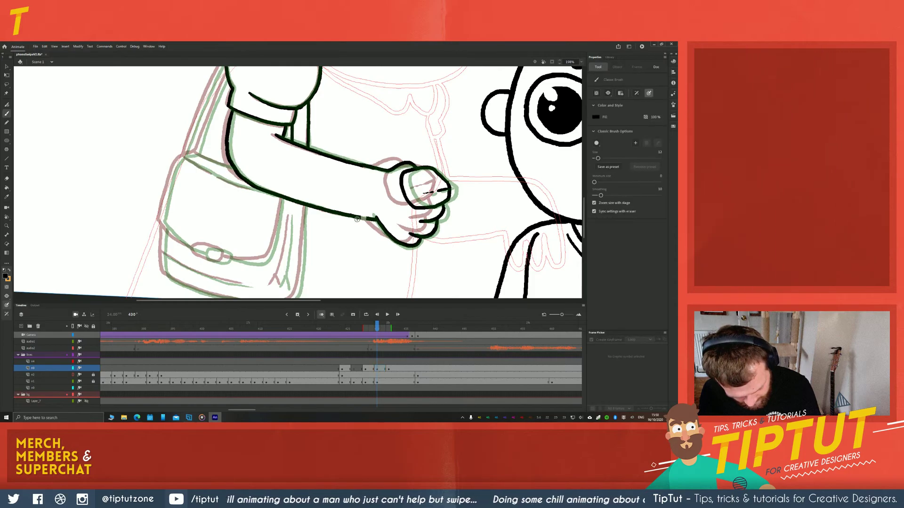
left_click_drag(360, 217, 375, 219)
Ink the bag's outer contour along both sides and the lower edge, up to its top rear corner
key("space")
mouse_move(289, 235)
left_mouse_down()
mouse_move(367, 276)
mouse_move(407, 208)
mouse_move(407, 169)
mouse_move(419, 173)
mouse_move(414, 227)
left_mouse_up()
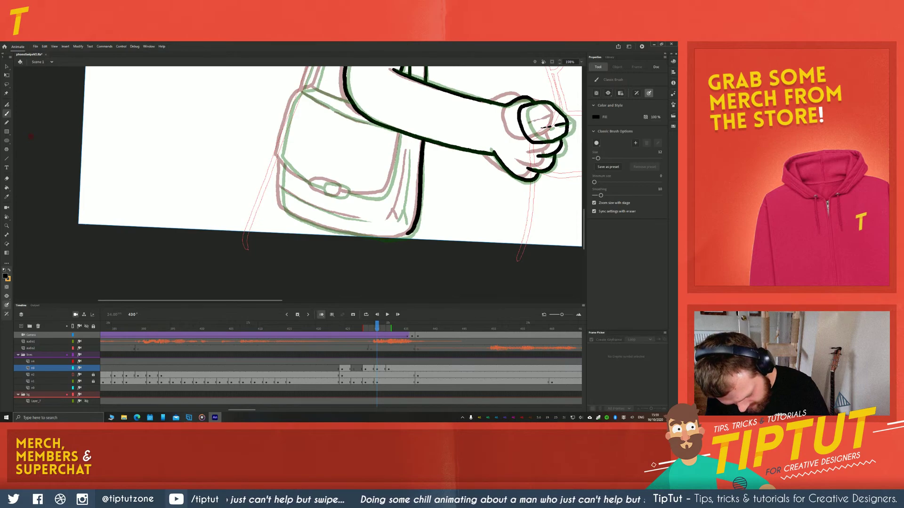
mouse_move(282, 161)
left_mouse_down()
mouse_move(281, 201)
mouse_move(296, 217)
mouse_move(413, 231)
left_mouse_up()
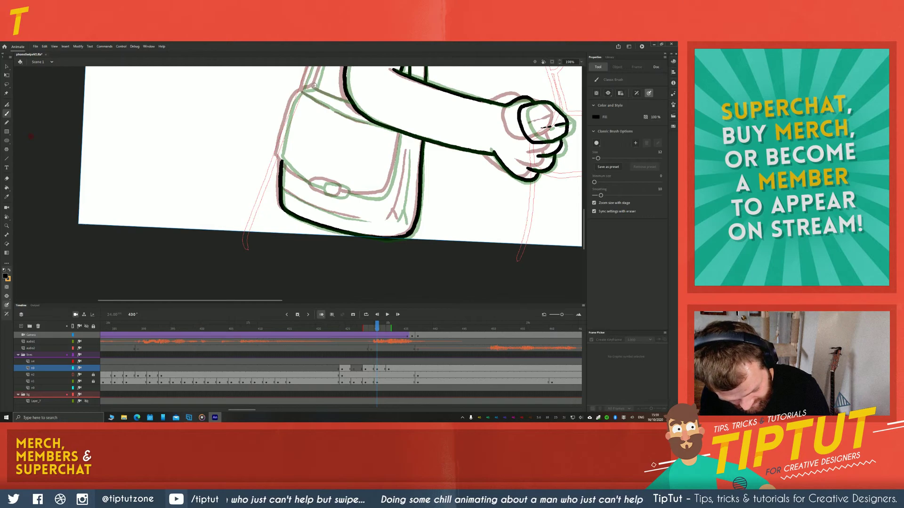
mouse_move(300, 91)
left_mouse_down()
mouse_move(283, 140)
mouse_move(315, 104)
mouse_move(289, 174)
left_mouse_up()
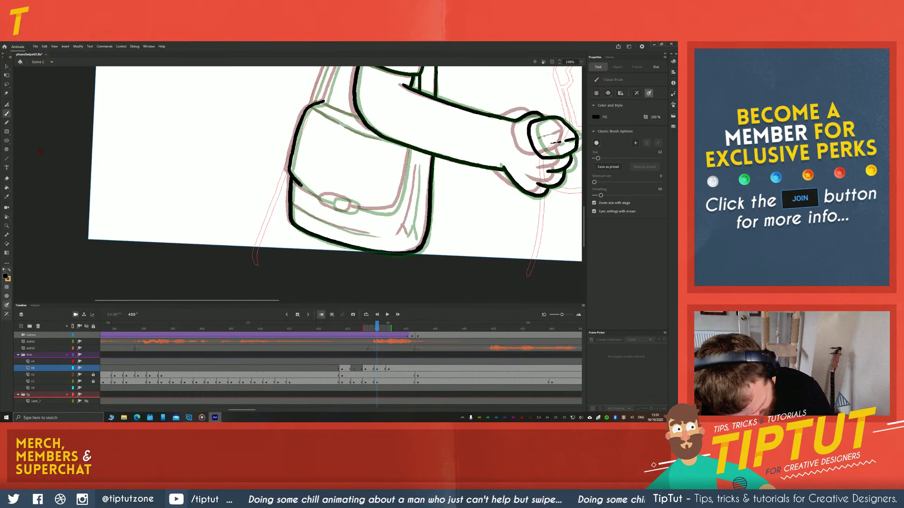
Ink the bag's flap edge, oval clasp, side folds and the crease line near its base
mouse_move(324, 198)
left_mouse_down()
mouse_move(352, 211)
mouse_move(346, 199)
mouse_move(335, 207)
mouse_move(390, 211)
mouse_move(405, 172)
mouse_move(416, 184)
mouse_move(410, 237)
left_mouse_up()
key("ctrl+z")
key("ctrl+z")
key("ctrl+z")
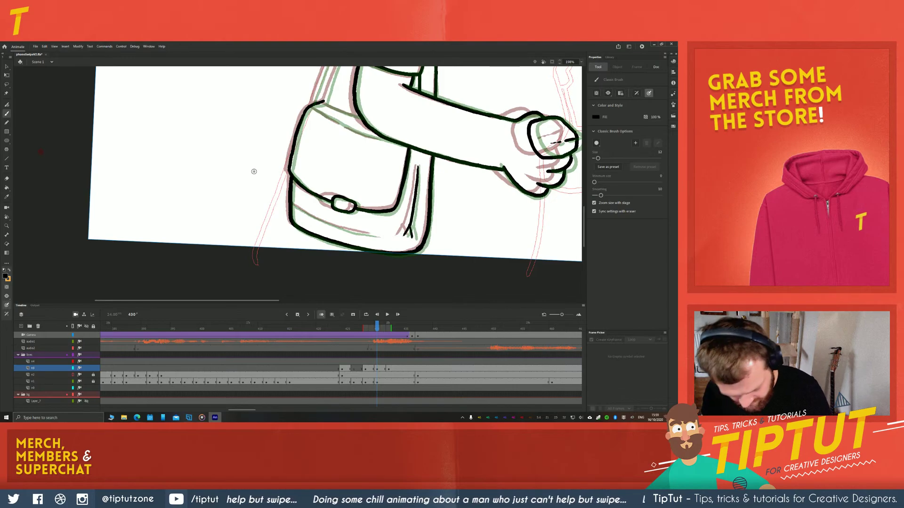
left_click_drag(298, 208, 325, 223)
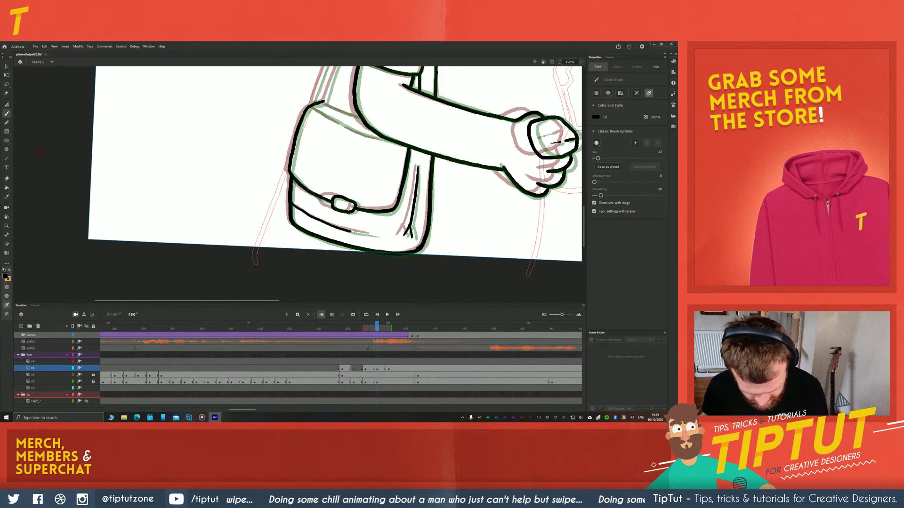
Ink the bag's top rear corner and the rear strap's two lines from the shoulder down to the bag
left_click_drag(263, 146, 271, 198)
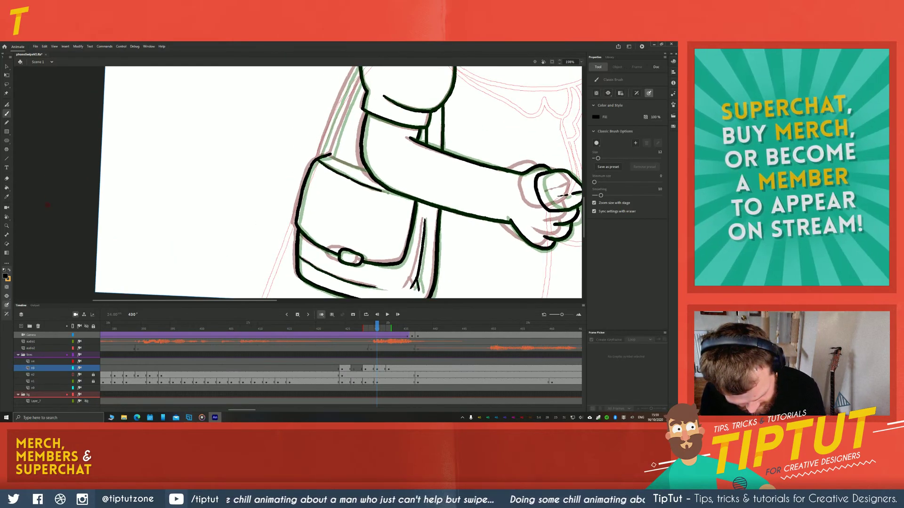
left_click_drag(316, 148, 313, 169)
left_click_drag(357, 103, 329, 177)
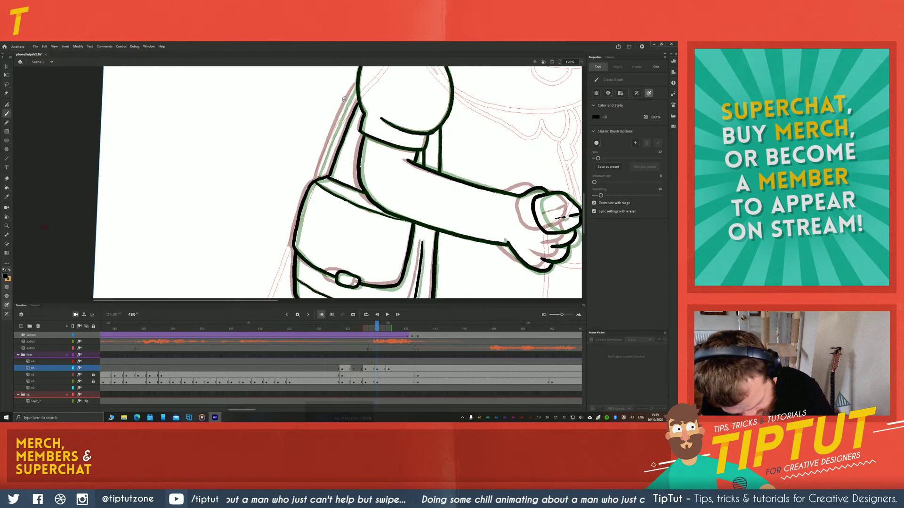
left_click_drag(355, 87, 314, 181)
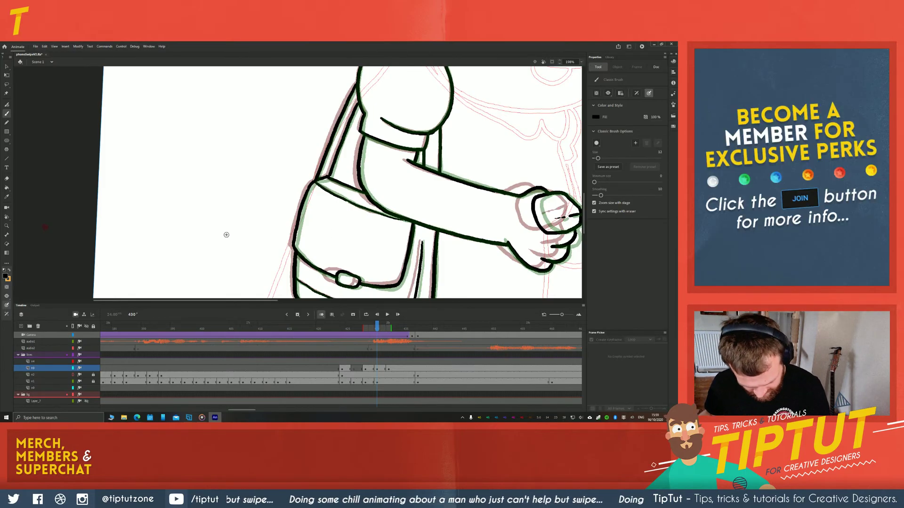
Insert a keyframe at frame 437 on the adult's near-arm and bag layer
key("space")
left_click_drag(226, 235, 208, 203)
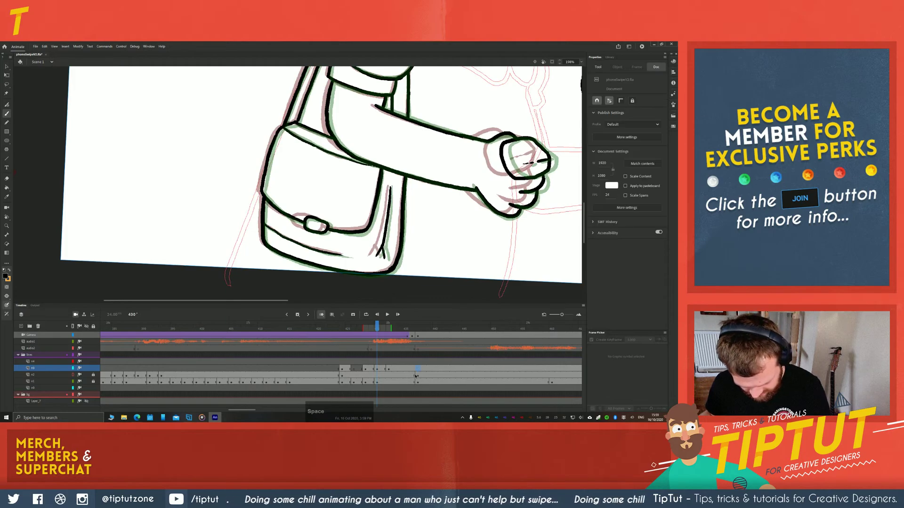
left_click(418, 369)
key("F6")
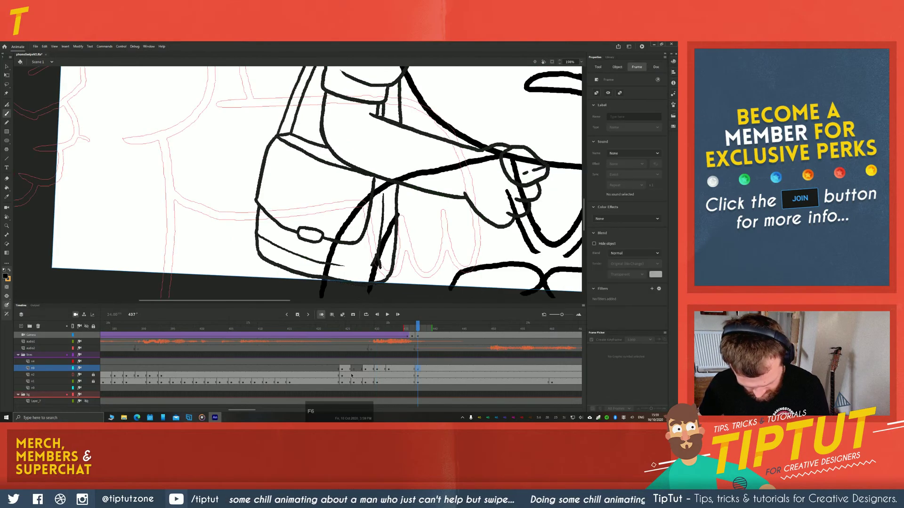
left_click(377, 368)
key("space")
left_click_drag(236, 177, 210, 203)
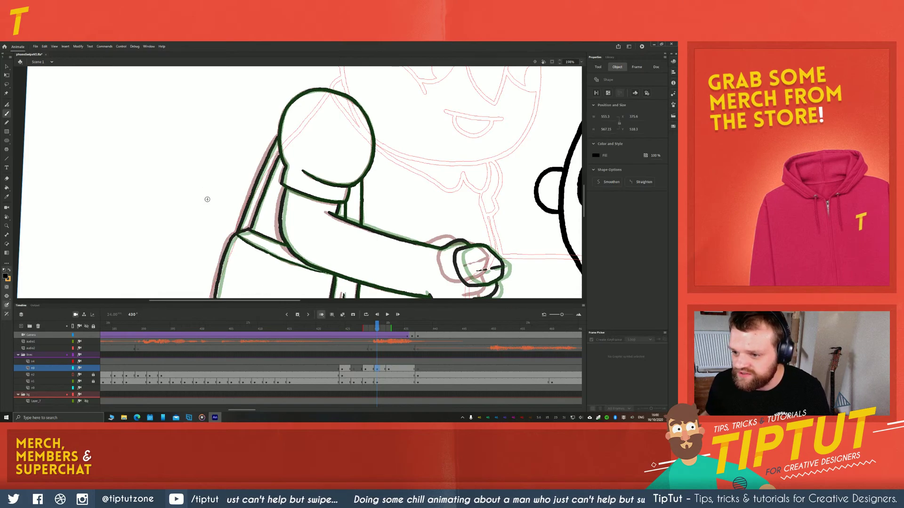
key("b")
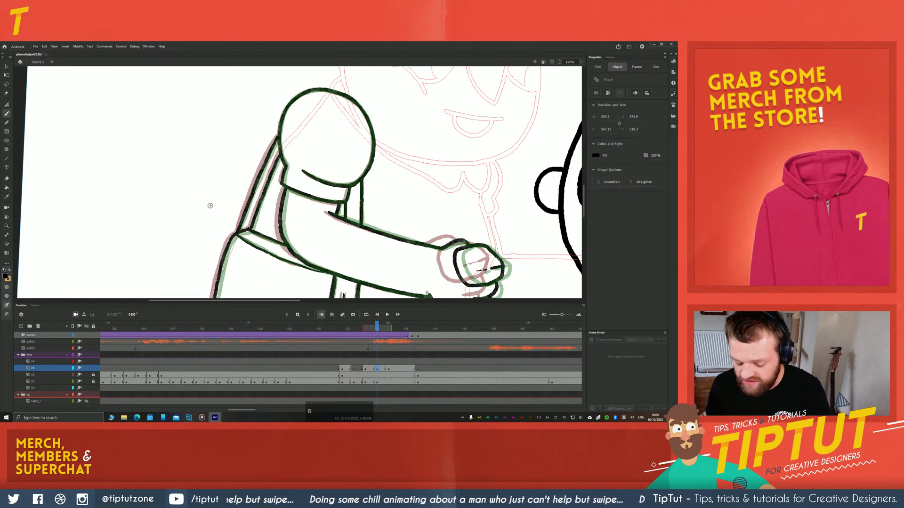
mouse_move(211, 212)
left_mouse_down()
mouse_move(202, 197)
mouse_move(218, 225)
left_mouse_up()
left_click_drag(217, 224, 188, 183)
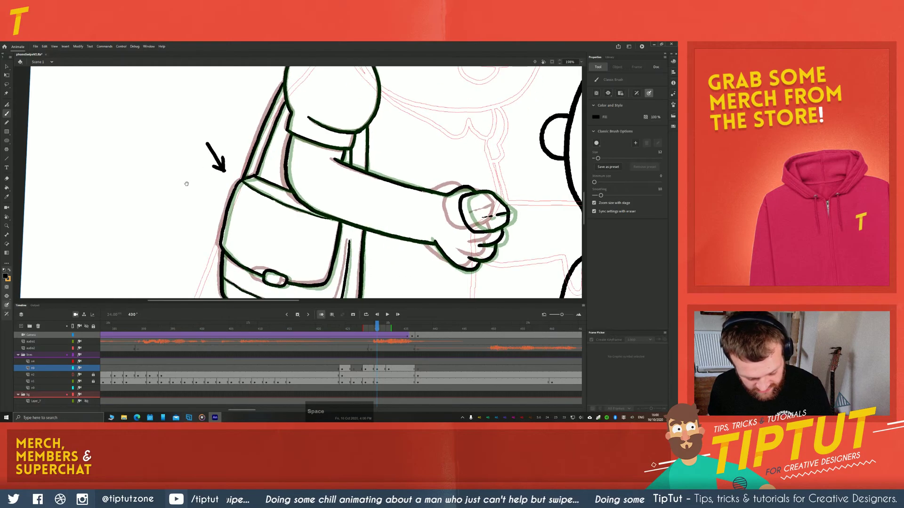
key("ctrl+z")
key("ctrl+z")
key("ctrl+z")
Go to frame 426 and ink the rounded sleeve's outline from its lower fold over the shoulder to the cuff
mouse_move(197, 246)
left_mouse_down()
mouse_move(215, 180)
mouse_move(210, 219)
mouse_move(206, 187)
left_mouse_up()
left_click(354, 369)
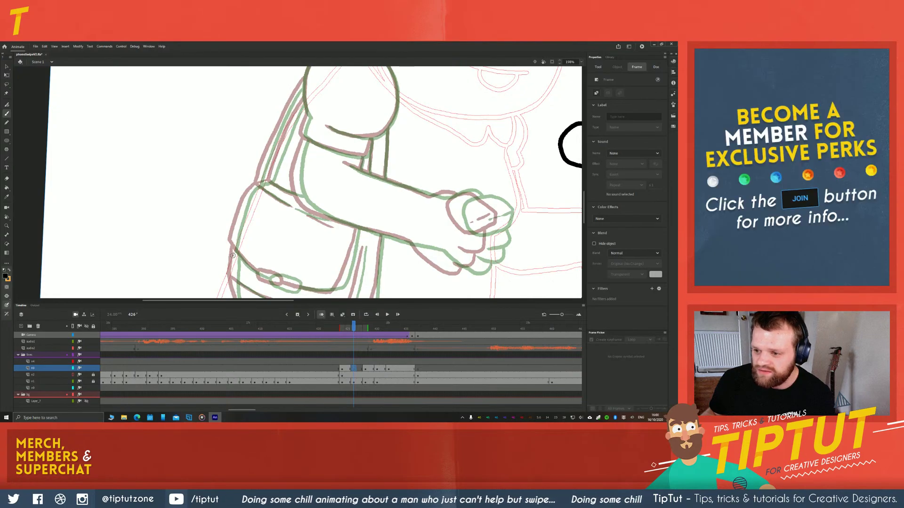
key("space")
left_click_drag(233, 144, 240, 204)
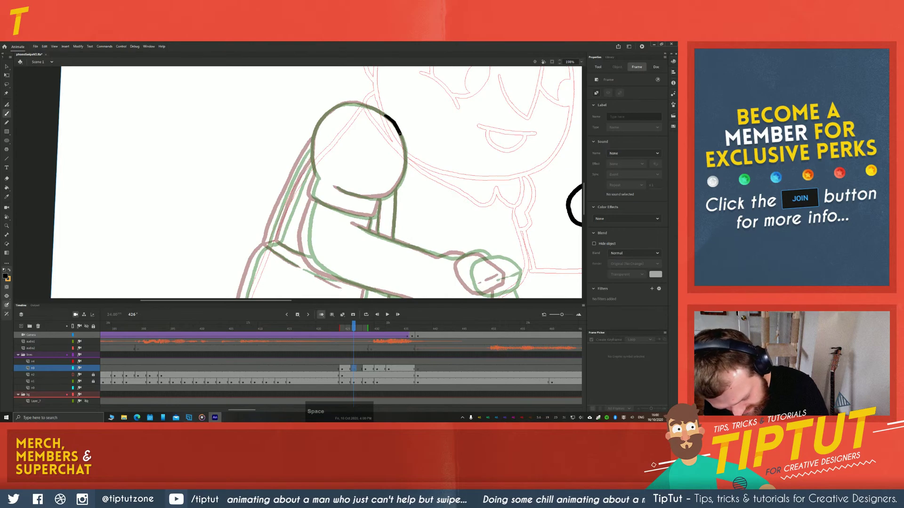
mouse_move(400, 135)
left_mouse_down()
mouse_move(404, 174)
mouse_move(392, 193)
mouse_move(376, 199)
mouse_move(337, 188)
left_mouse_up()
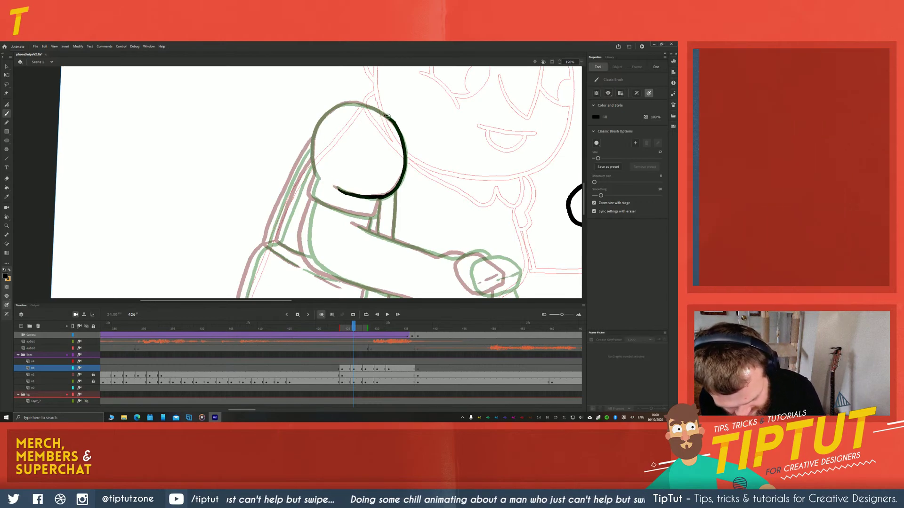
left_click_drag(387, 115, 349, 102)
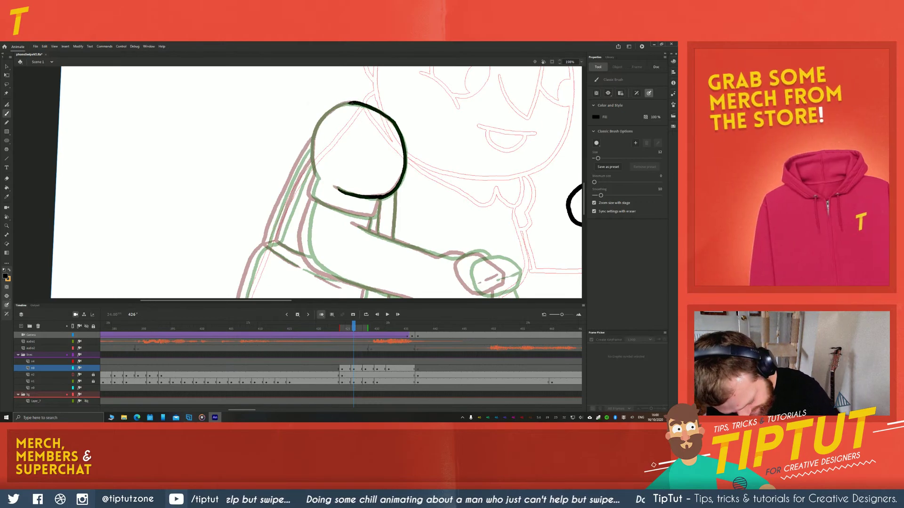
key("ctrl+z")
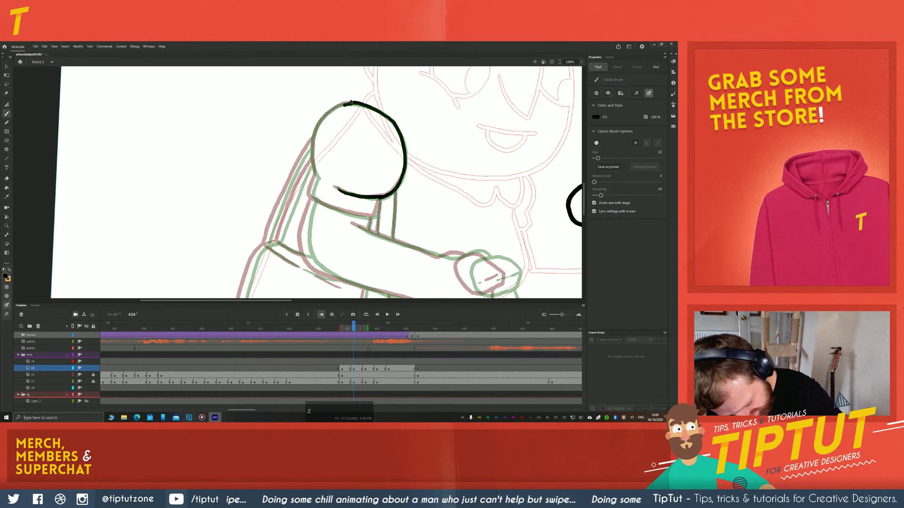
mouse_move(348, 101)
left_mouse_down()
mouse_move(320, 122)
mouse_move(317, 180)
left_mouse_up()
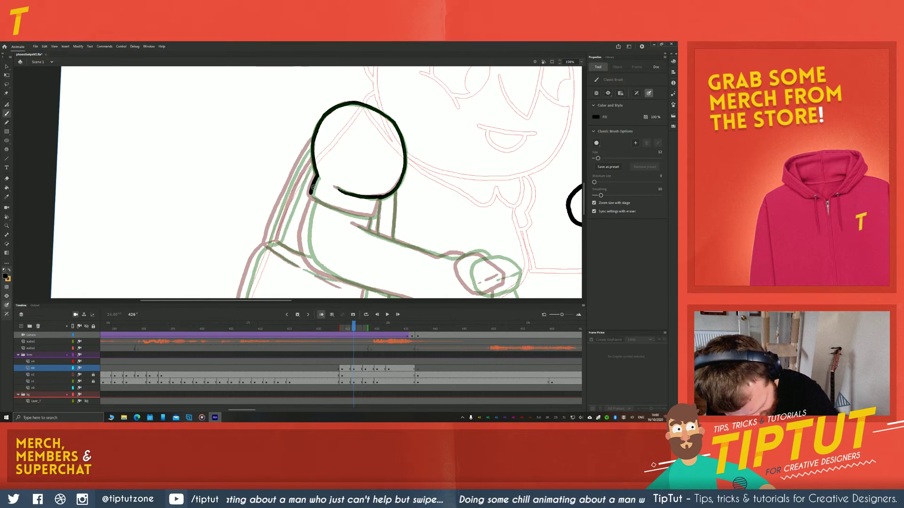
Ink the lower edge and both ends of the near arm's sleeve cuff at frame 426
left_click_drag(311, 193, 375, 215)
key("z")
key("ctrl+z")
key("ctrl+z")
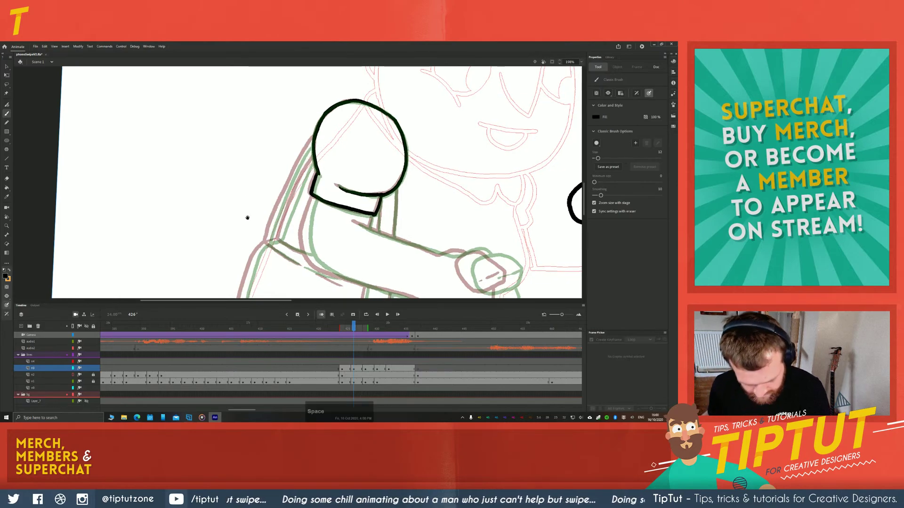
key("space")
left_click_drag(246, 216, 253, 138)
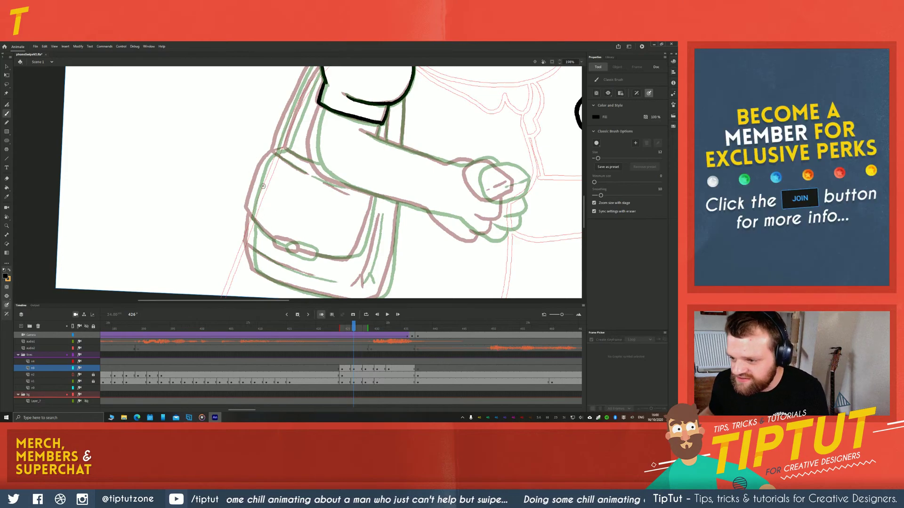
Ink the forearm's underside from the cuff to the fist, including the curled finger outlines, at frame 426
key("space")
mouse_move(263, 187)
left_mouse_down()
mouse_move(259, 167)
mouse_move(256, 179)
left_mouse_up()
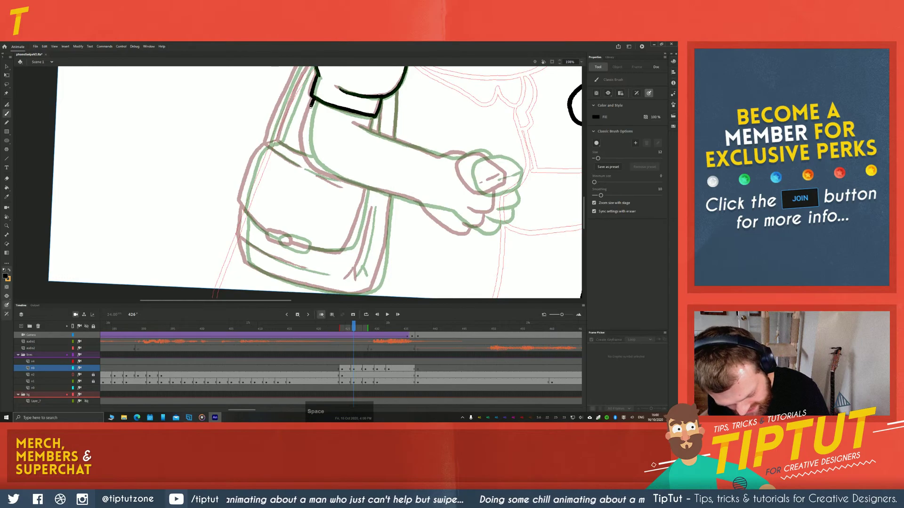
mouse_move(310, 106)
left_mouse_down()
mouse_move(304, 146)
mouse_move(314, 166)
mouse_move(426, 206)
mouse_move(419, 201)
mouse_move(478, 228)
left_mouse_up()
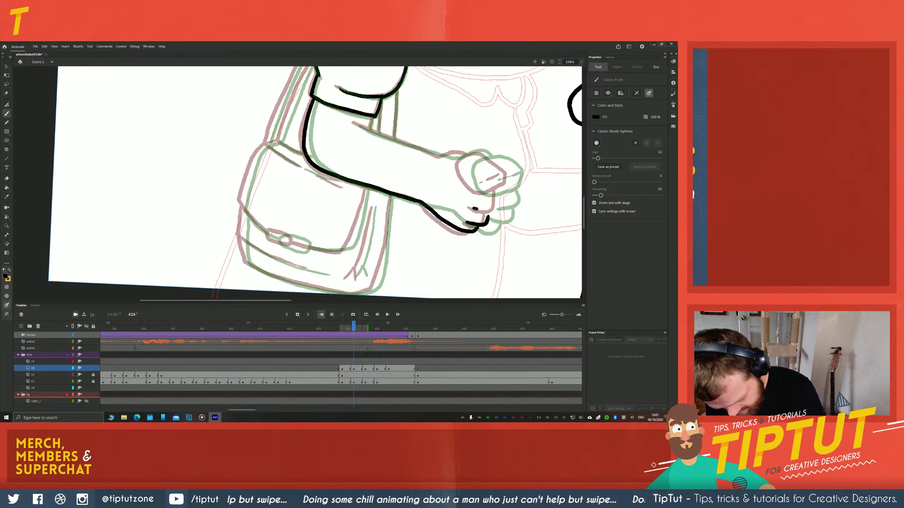
left_click_drag(497, 189, 473, 208)
Ink the near forearm's upper edge from the inner elbow to the wrist, redoing the stroke's end
key("space")
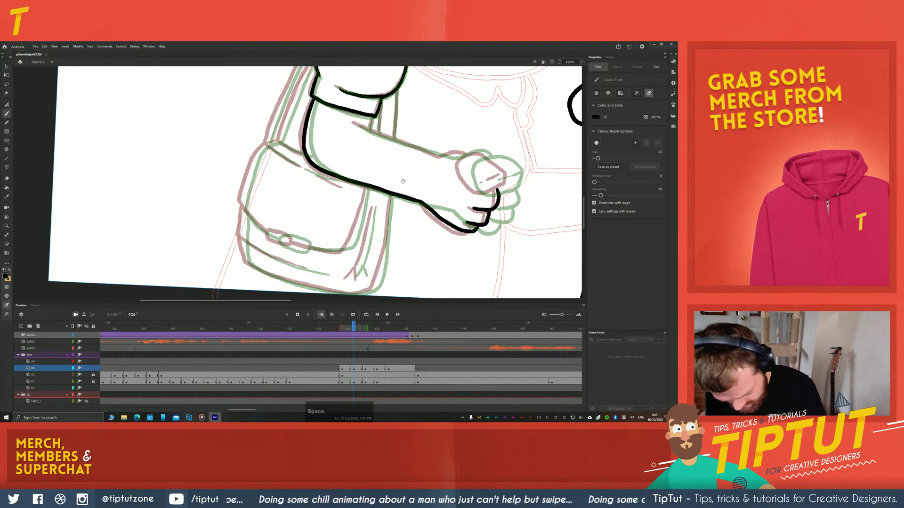
left_click_drag(451, 168, 373, 201)
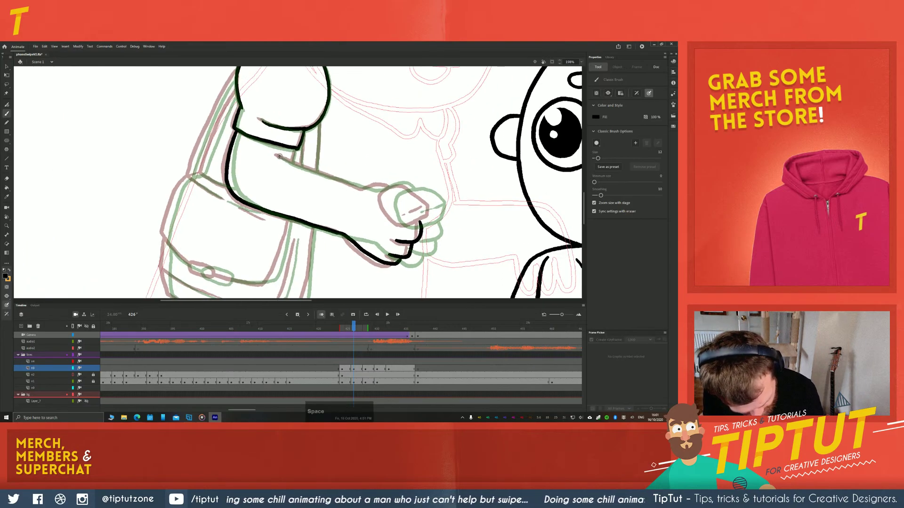
left_click_drag(280, 156, 375, 189)
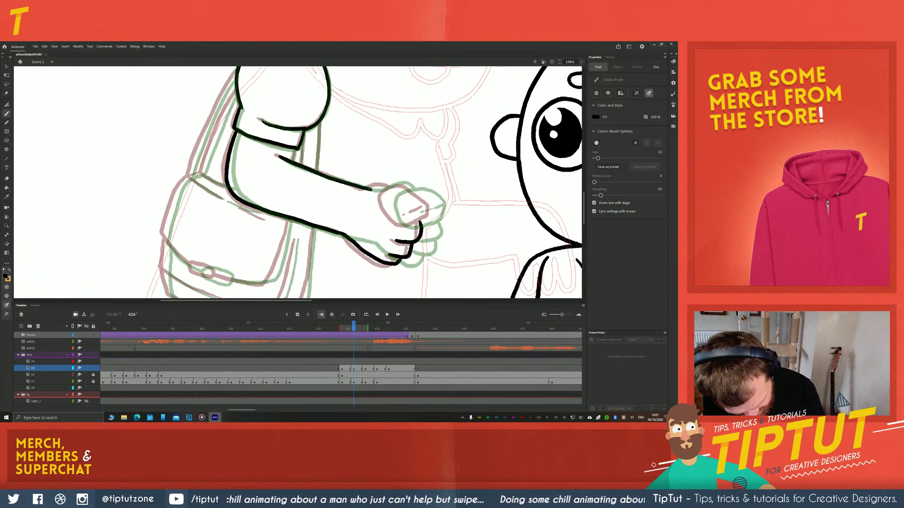
key("ctrl+z")
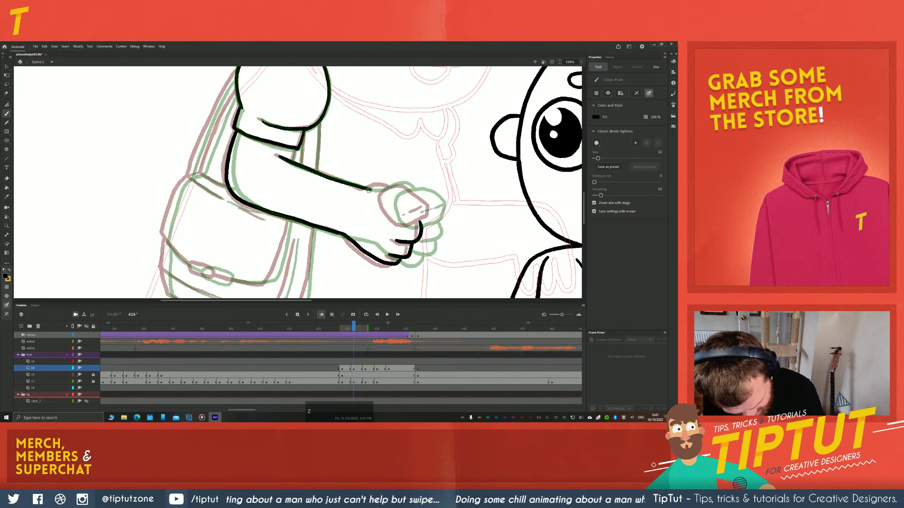
Switch to Groove Music, play all songs in the YouTube Livestream playlist, and return to Animate
left_click(202, 417)
left_click(170, 107)
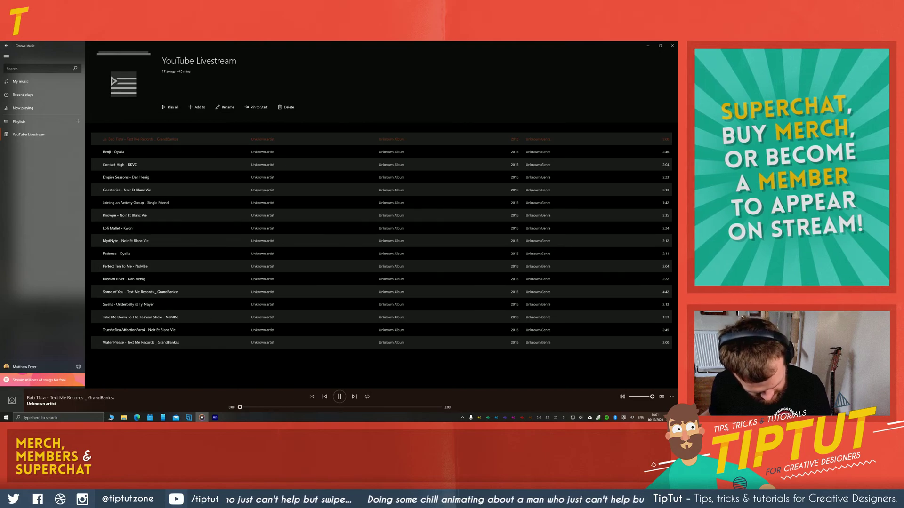
left_click(214, 418)
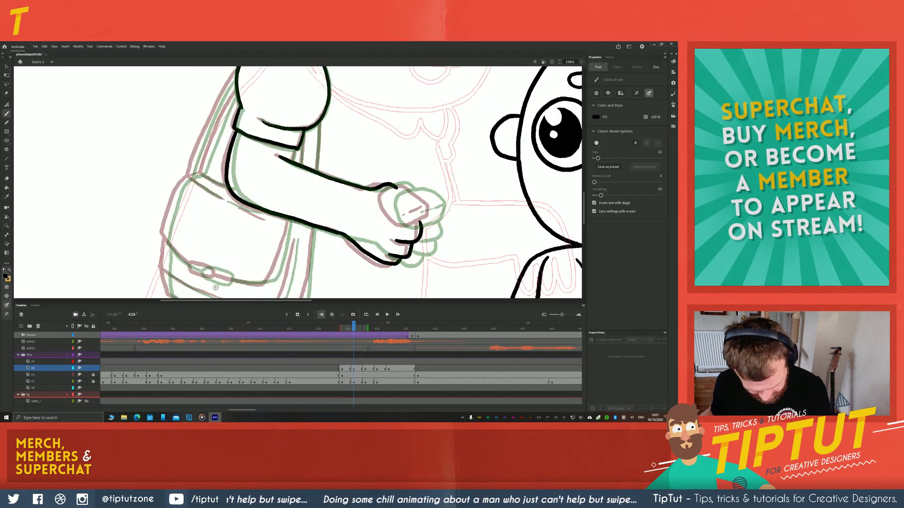
Ink the fist's thumb with its nail, and the front bag strap's lines between the cuff and the forearm
mouse_move(420, 194)
left_mouse_down()
mouse_move(387, 193)
mouse_move(396, 224)
left_mouse_up()
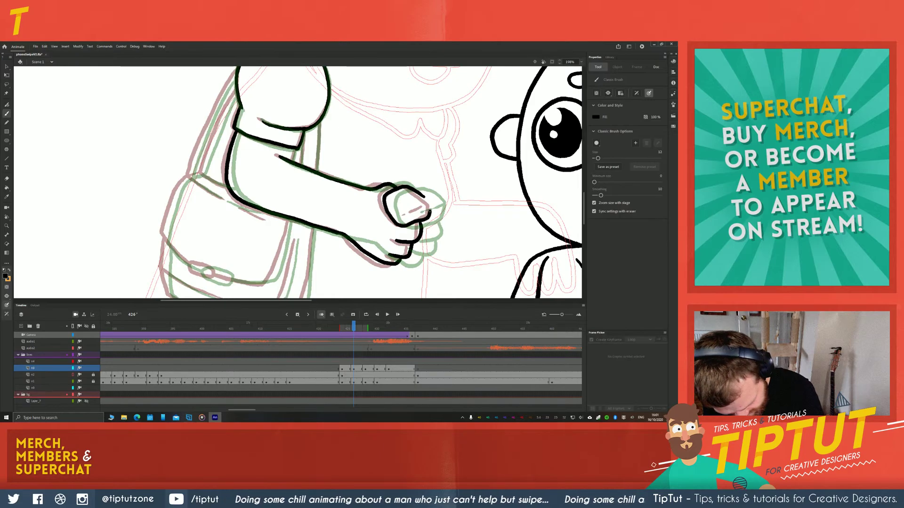
left_click_drag(406, 187, 426, 218)
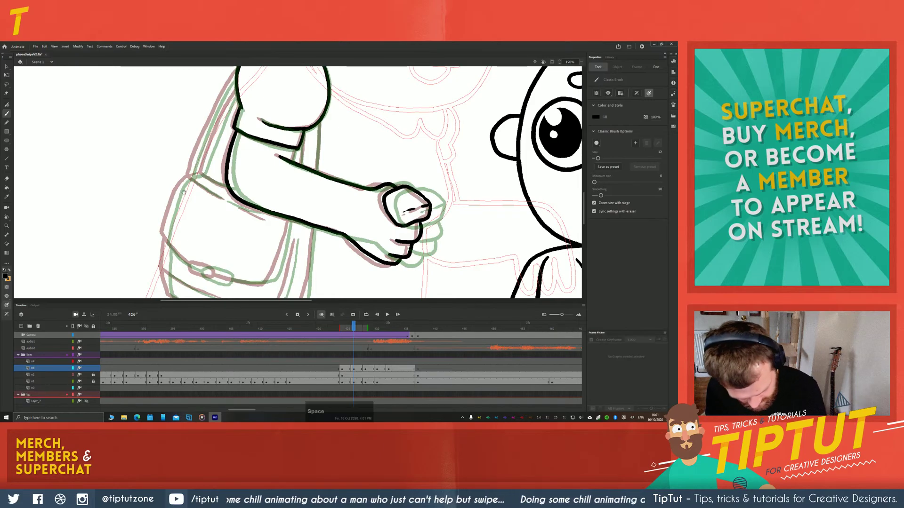
left_click_drag(242, 174, 267, 184)
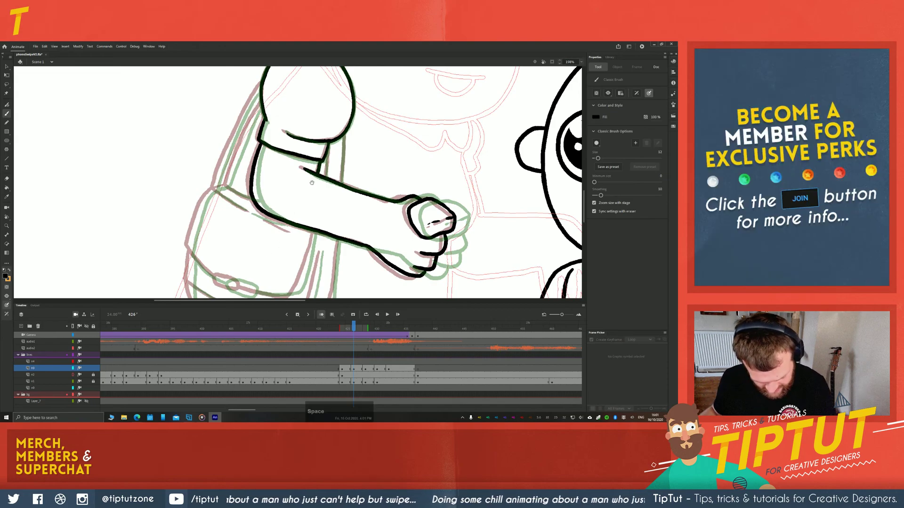
left_click_drag(239, 109, 286, 126)
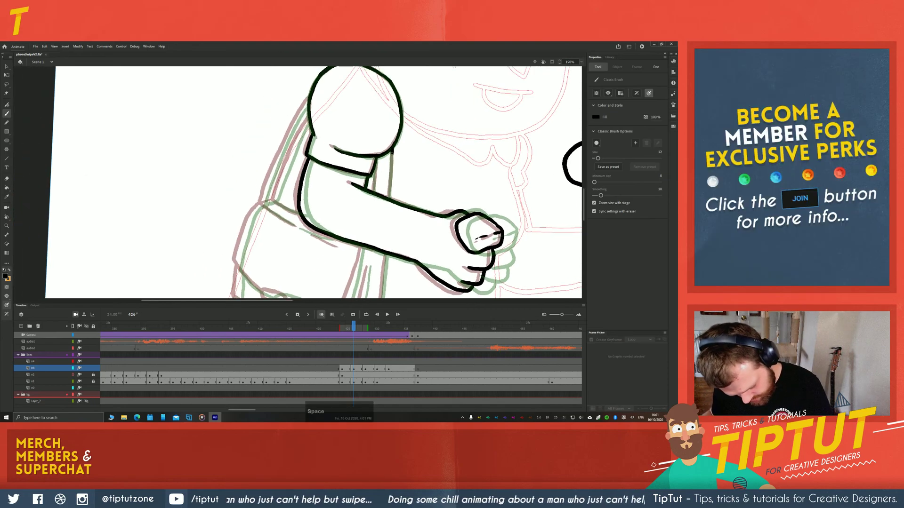
mouse_move(391, 152)
left_mouse_down()
mouse_move(389, 198)
mouse_move(375, 167)
mouse_move(375, 192)
left_mouse_up()
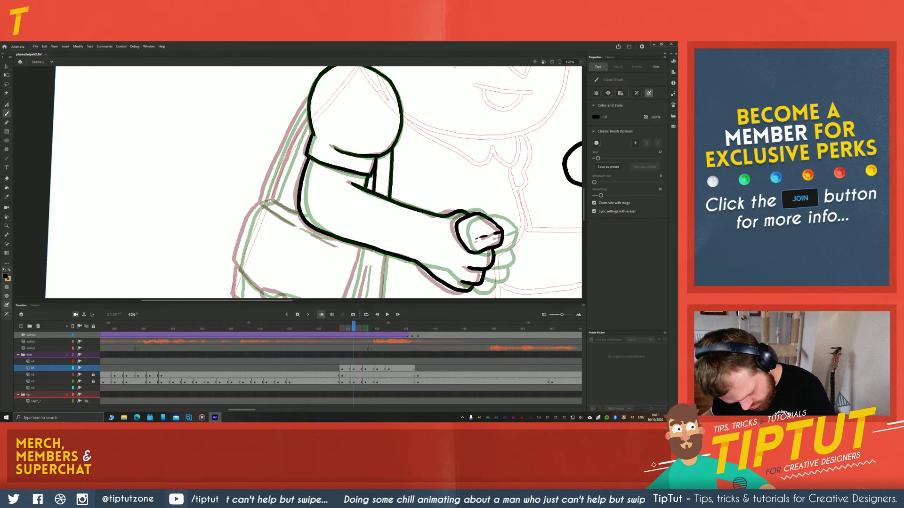
Ink the bag's outline from below the forearm down its front side and along the bottom to the rear side
left_click_drag(277, 330, 269, 248)
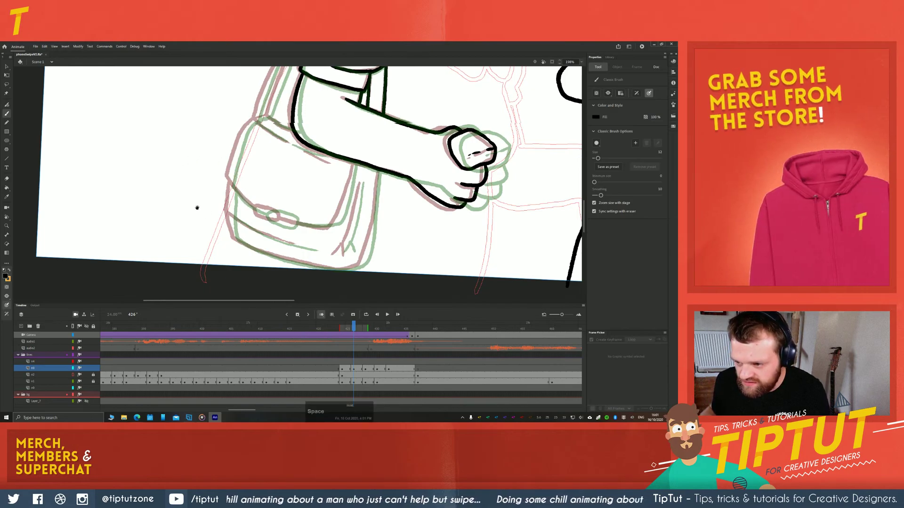
left_click_drag(198, 208, 209, 198)
left_click_drag(237, 137, 244, 156)
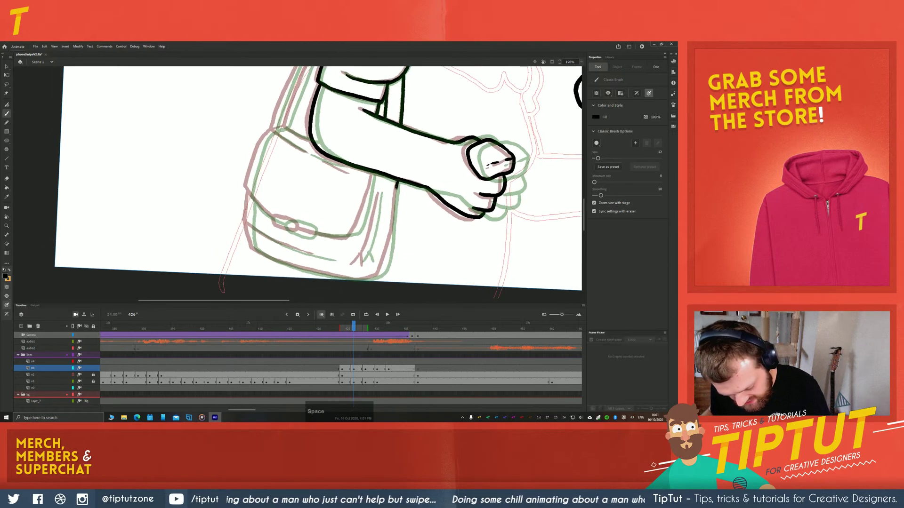
left_click_drag(396, 186, 384, 262)
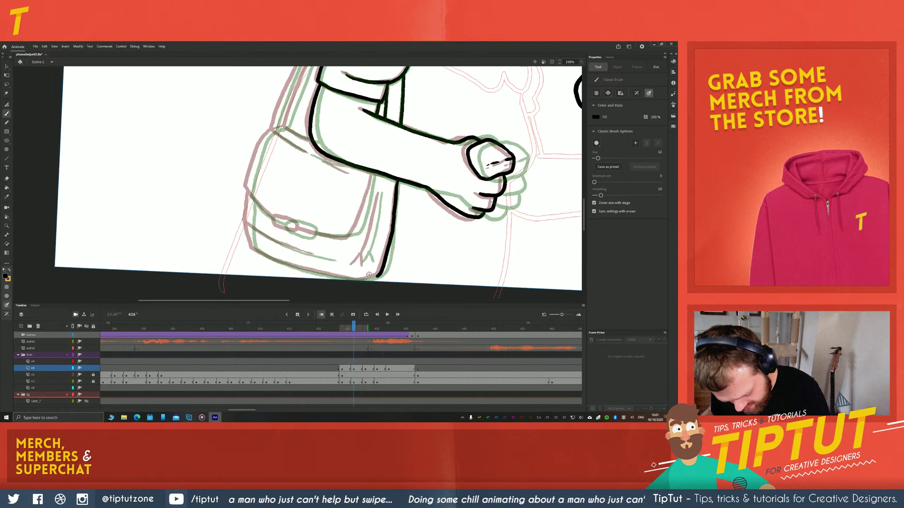
mouse_move(250, 202)
left_mouse_down()
mouse_move(264, 255)
mouse_move(306, 272)
mouse_move(379, 281)
left_mouse_up()
Ink the bag's flap from the top rear corner along its lower edge to the forearm, including the small clasp
key("space")
left_click_drag(257, 176, 285, 204)
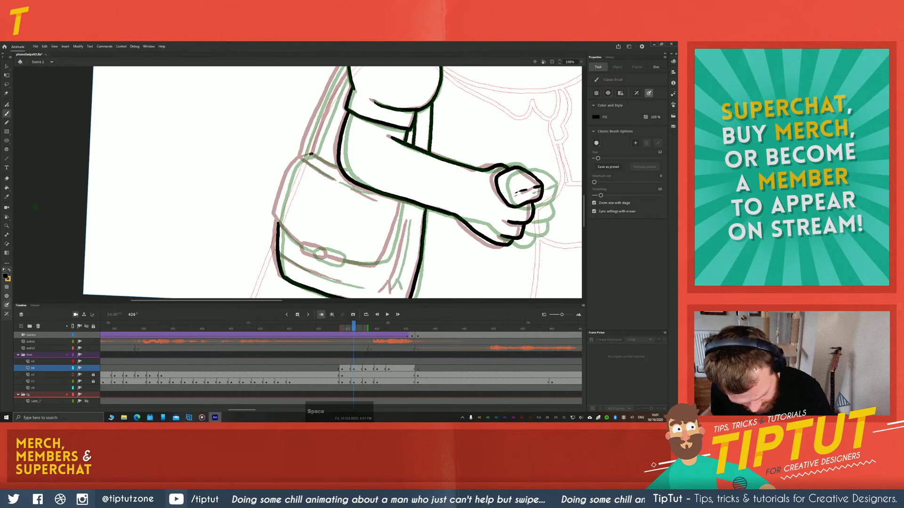
mouse_move(311, 154)
left_mouse_down()
mouse_move(293, 168)
mouse_move(281, 224)
mouse_move(312, 256)
mouse_move(328, 256)
mouse_move(312, 247)
mouse_move(377, 270)
left_mouse_up()
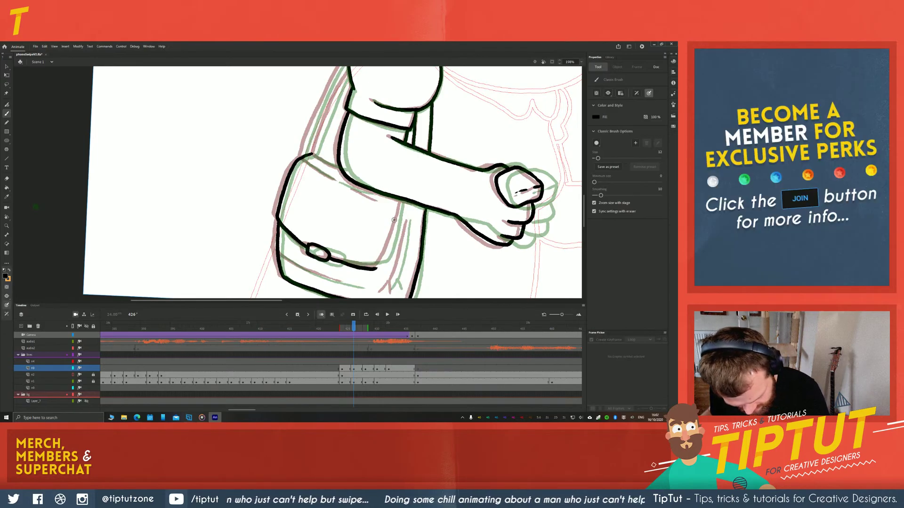
left_click_drag(402, 203, 376, 270)
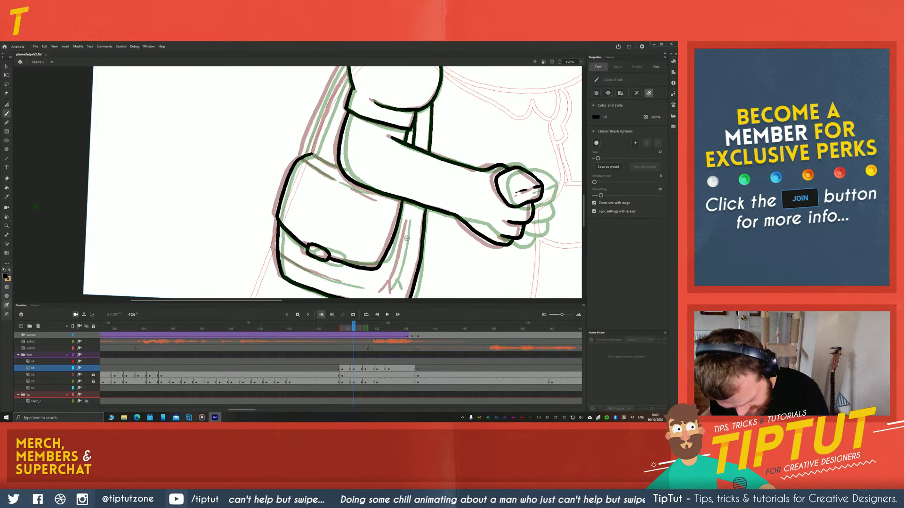
Ink the fold lines on the bag's front side and the seam line beneath the flap
mouse_move(408, 222)
left_mouse_down()
mouse_move(395, 276)
mouse_move(376, 235)
mouse_move(390, 250)
left_mouse_up()
key("space")
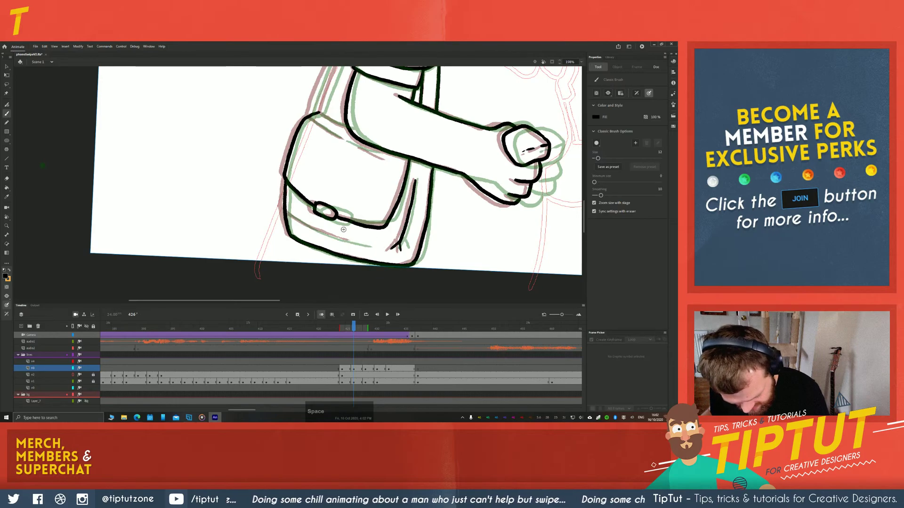
key("space")
left_click_drag(302, 216, 336, 242)
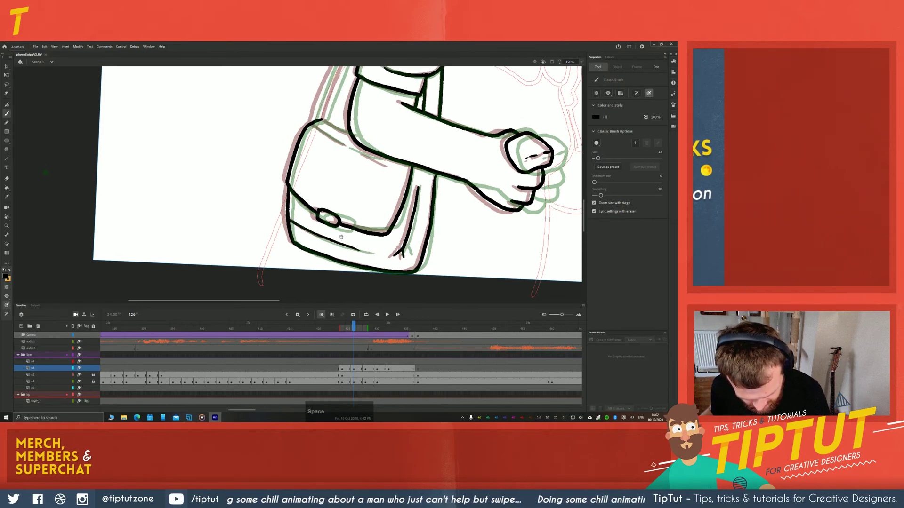
Ink the rear strap's lines from the shoulder down to the bag and the flap's top edge behind the arm
key("space")
left_click_drag(282, 143, 286, 202)
left_click_drag(293, 92, 296, 126)
key("space")
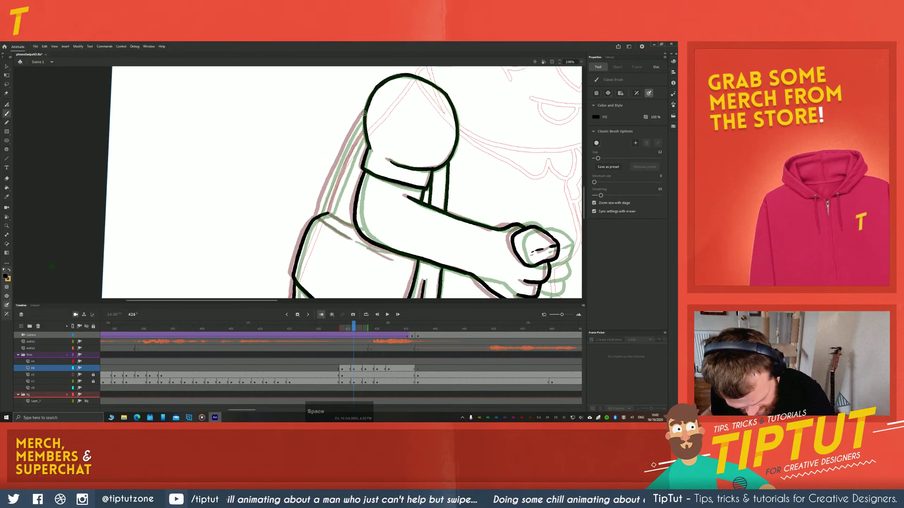
left_click_drag(364, 113, 315, 215)
mouse_move(365, 132)
left_mouse_down()
mouse_move(332, 210)
mouse_move(356, 227)
mouse_move(317, 218)
mouse_move(349, 238)
left_mouse_up()
Fit the whole frame in view and switch the adult's body layer from outline display to full line art
left_click_drag(238, 227, 173, 160)
left_click(581, 62)
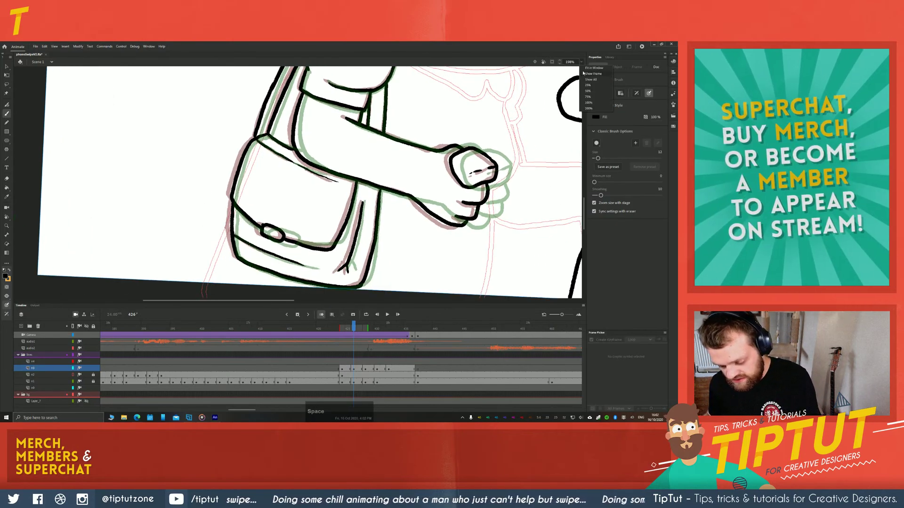
left_click(581, 71)
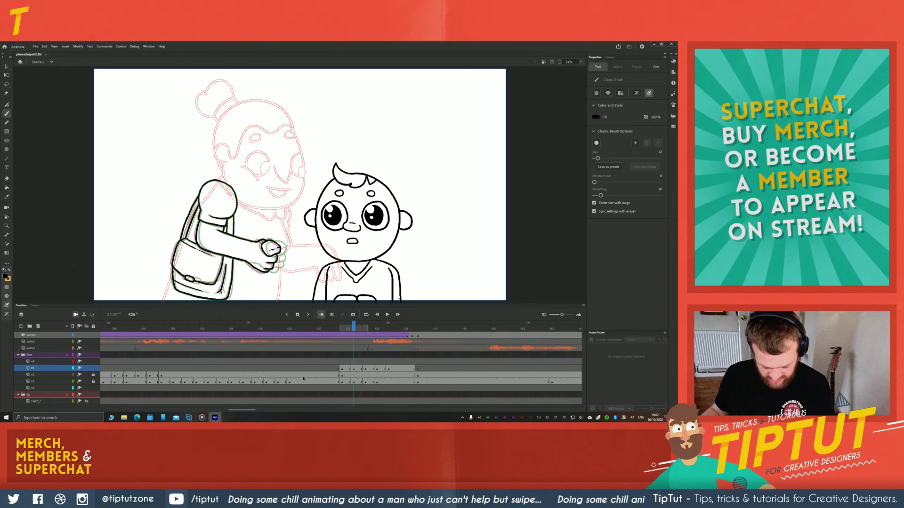
left_click(73, 375)
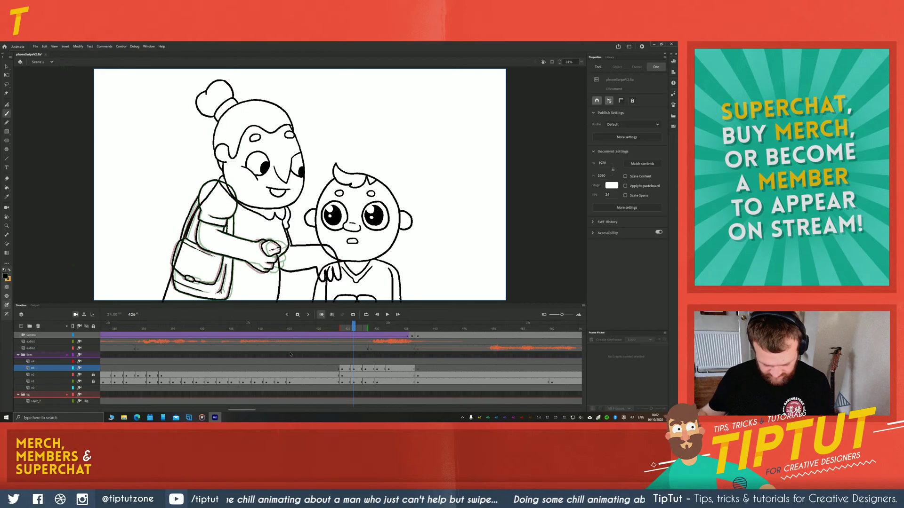
Play the animation onward from frame 426, stop it, and move the playhead back to frame 356
left_click(177, 361)
key("Return")
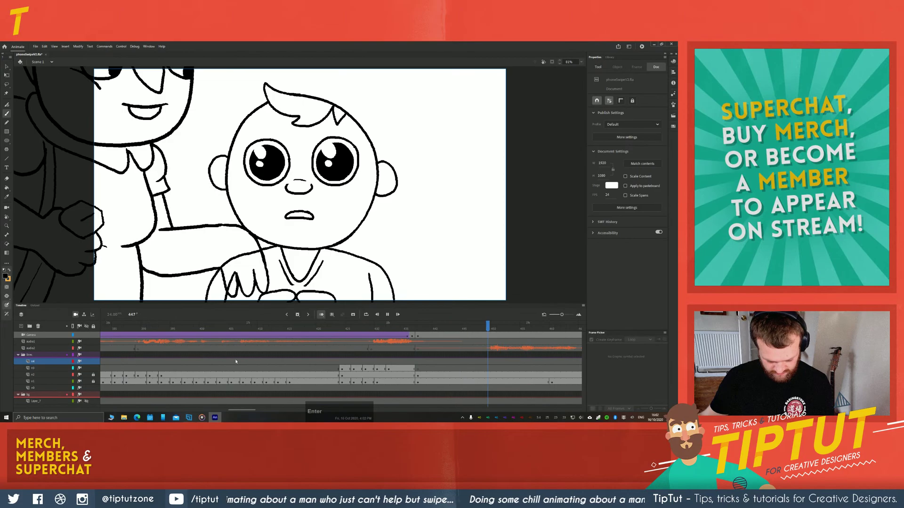
left_click(235, 361)
left_click_drag(191, 358, 120, 357)
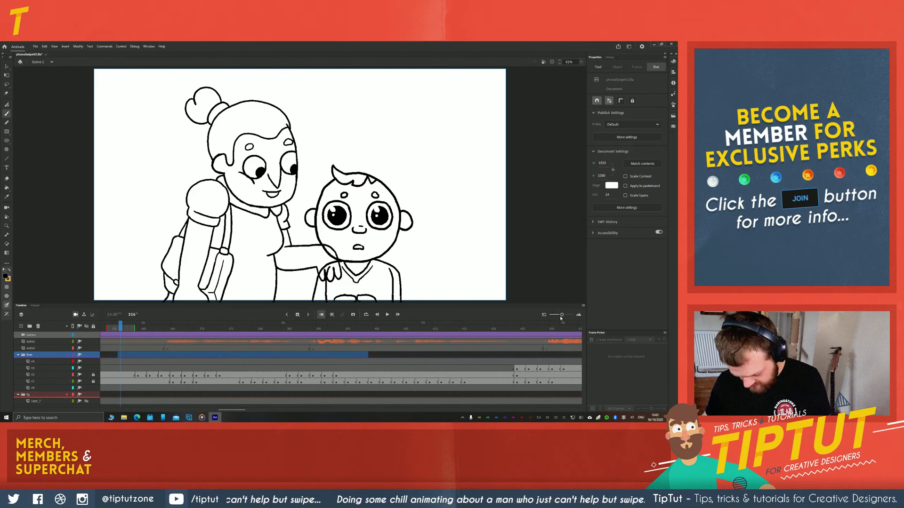
Turn on looping and set the loop range from frame 352 to the end of the camera tween
left_click_drag(560, 317, 559, 317)
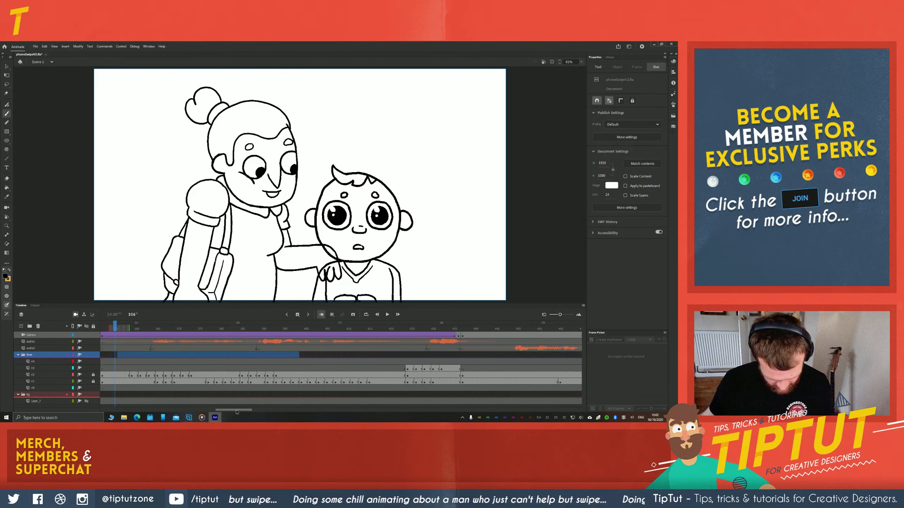
left_click_drag(236, 412, 232, 412)
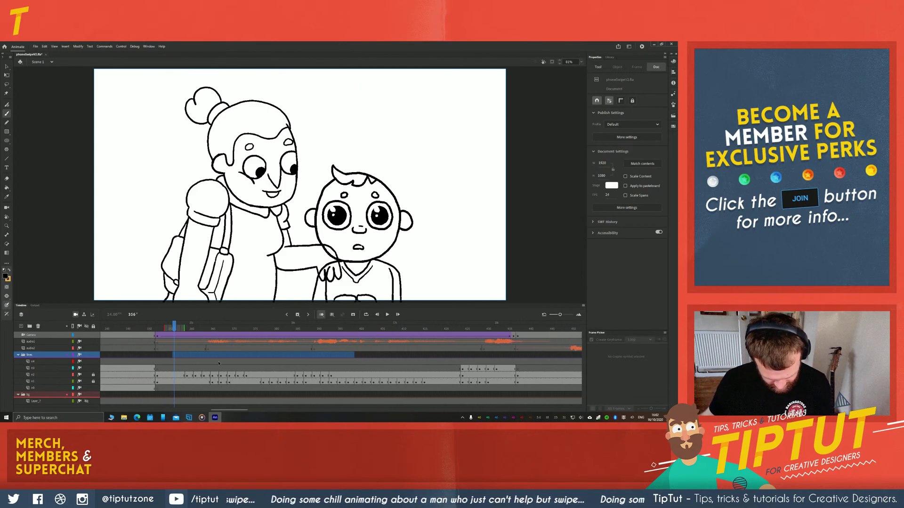
left_click(365, 315)
left_click_drag(184, 323, 514, 323)
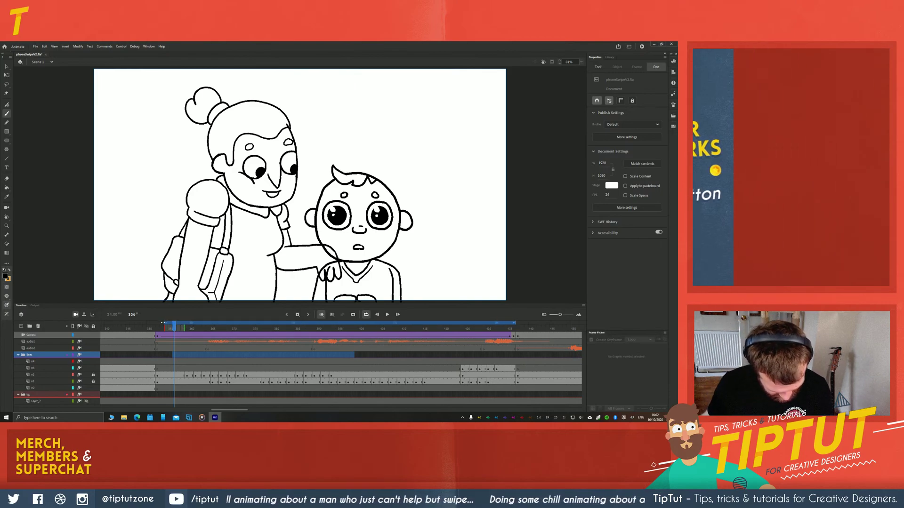
left_click_drag(165, 323, 157, 324)
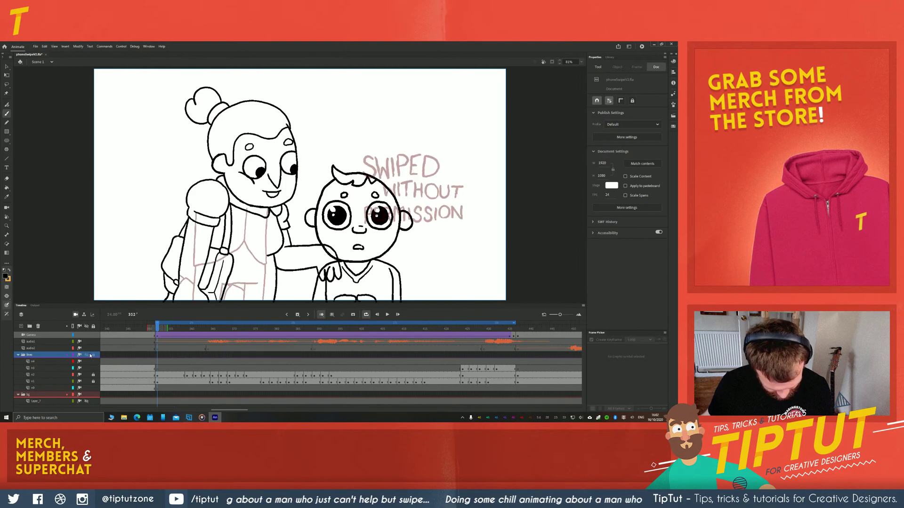
Pause the music in Groove Music and play back the looped shot in Animate to review the inked motion
key("Return")
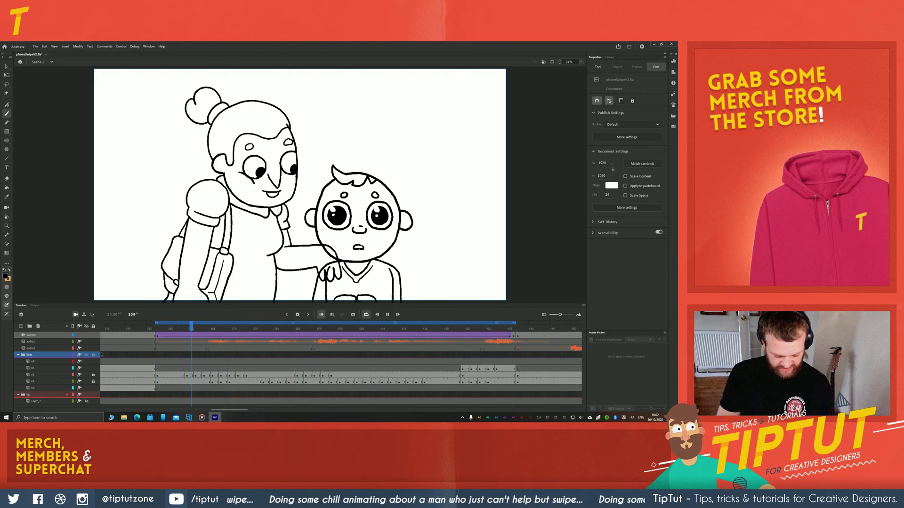
left_click(201, 417)
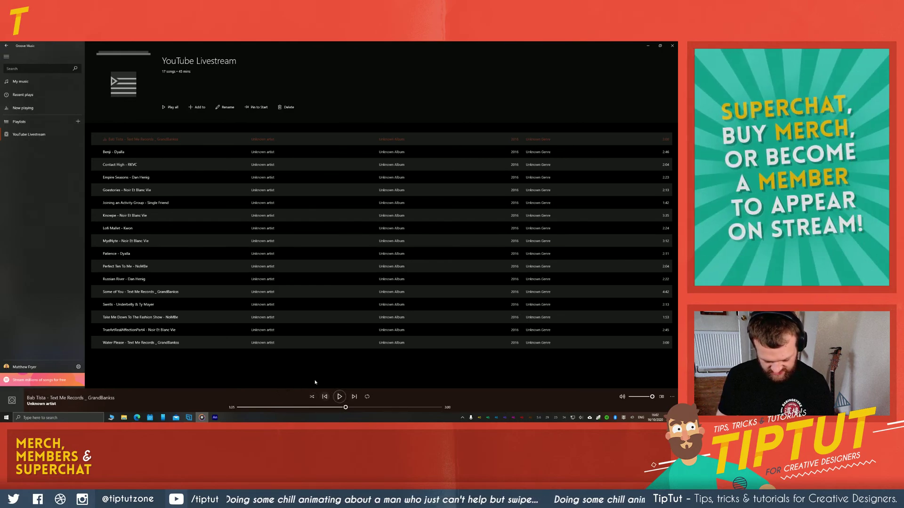
left_click(215, 418)
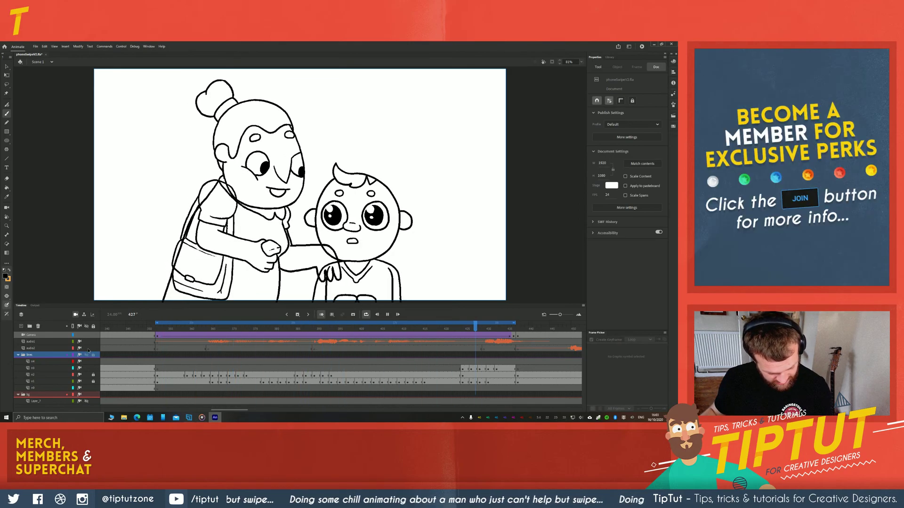
key("Return")
Resume the paused song in Groove Music and return to Animate
left_click(201, 417)
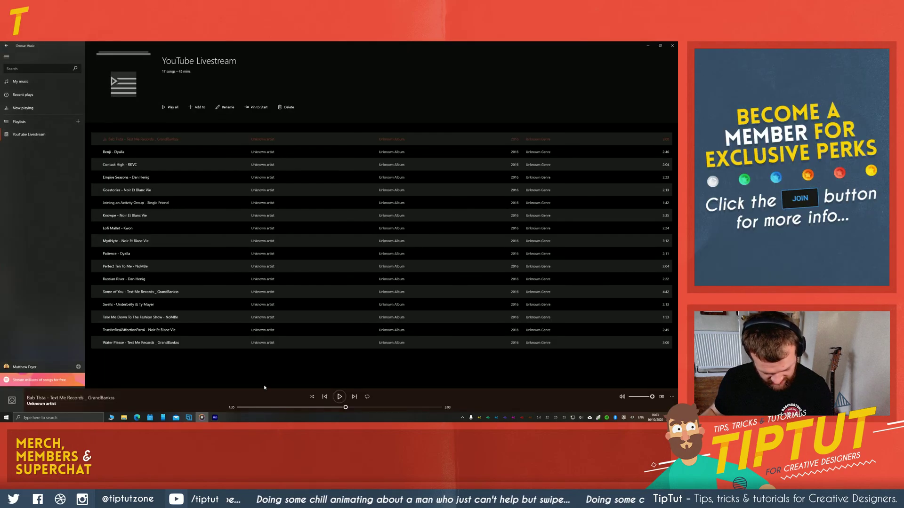
left_click(339, 396)
left_click(215, 417)
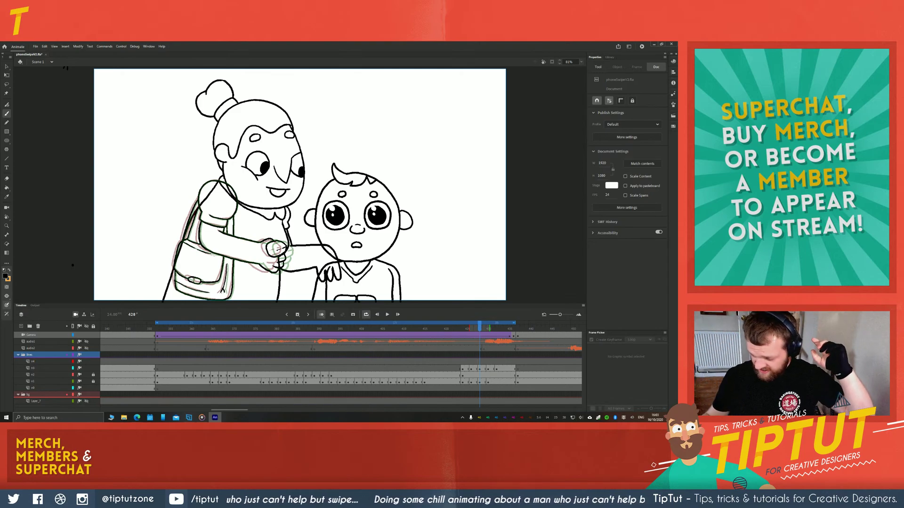
Save the animation file and switch to another open window
key("ctrl+s")
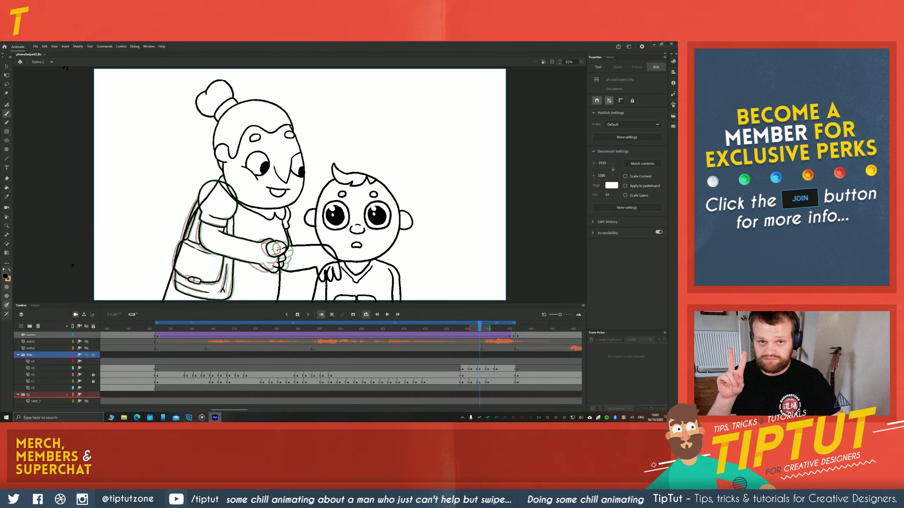
key("alt+Tab")
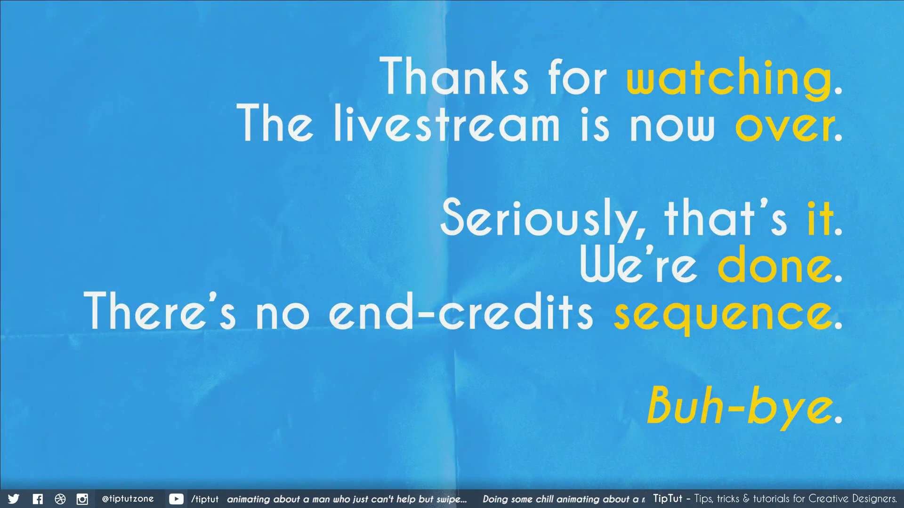